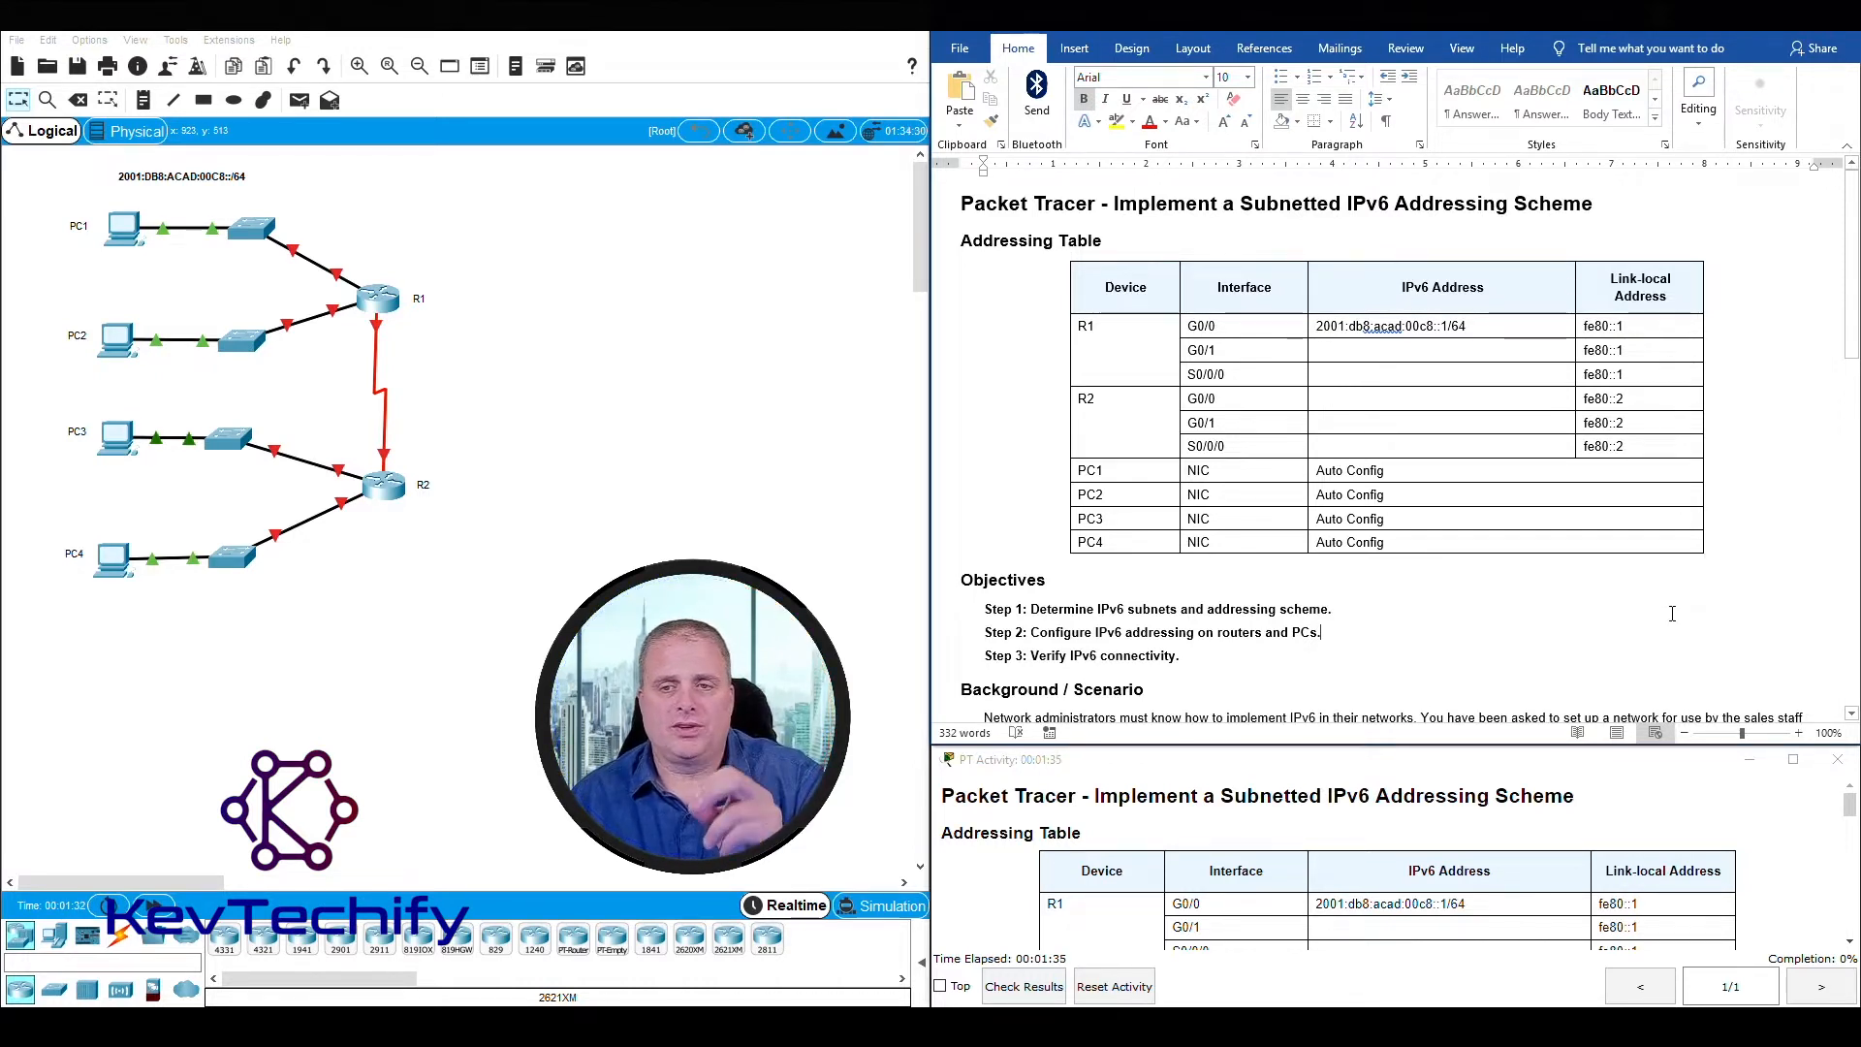
- Review the Addressing Table's blank IPv6 address cells, the three objectives and the background scenario in the lab document
drag(1335, 352, 1406, 448)
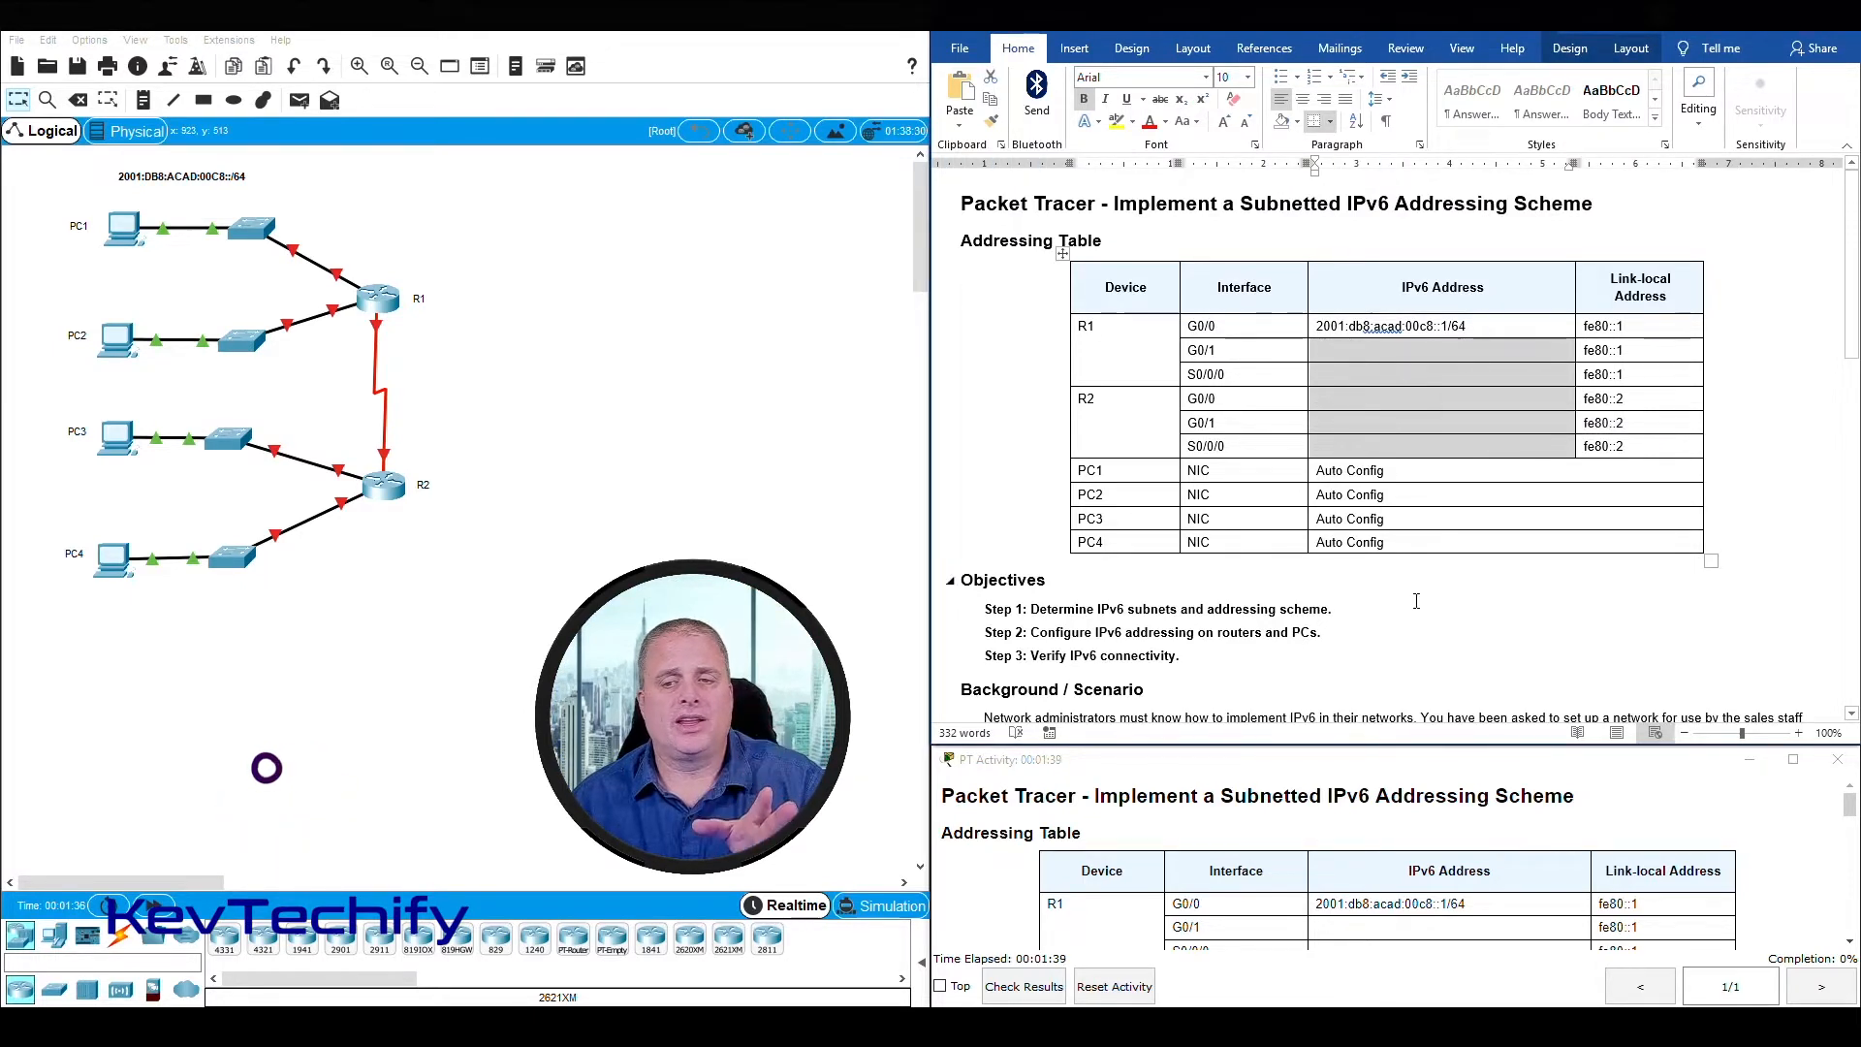
click(1431, 654)
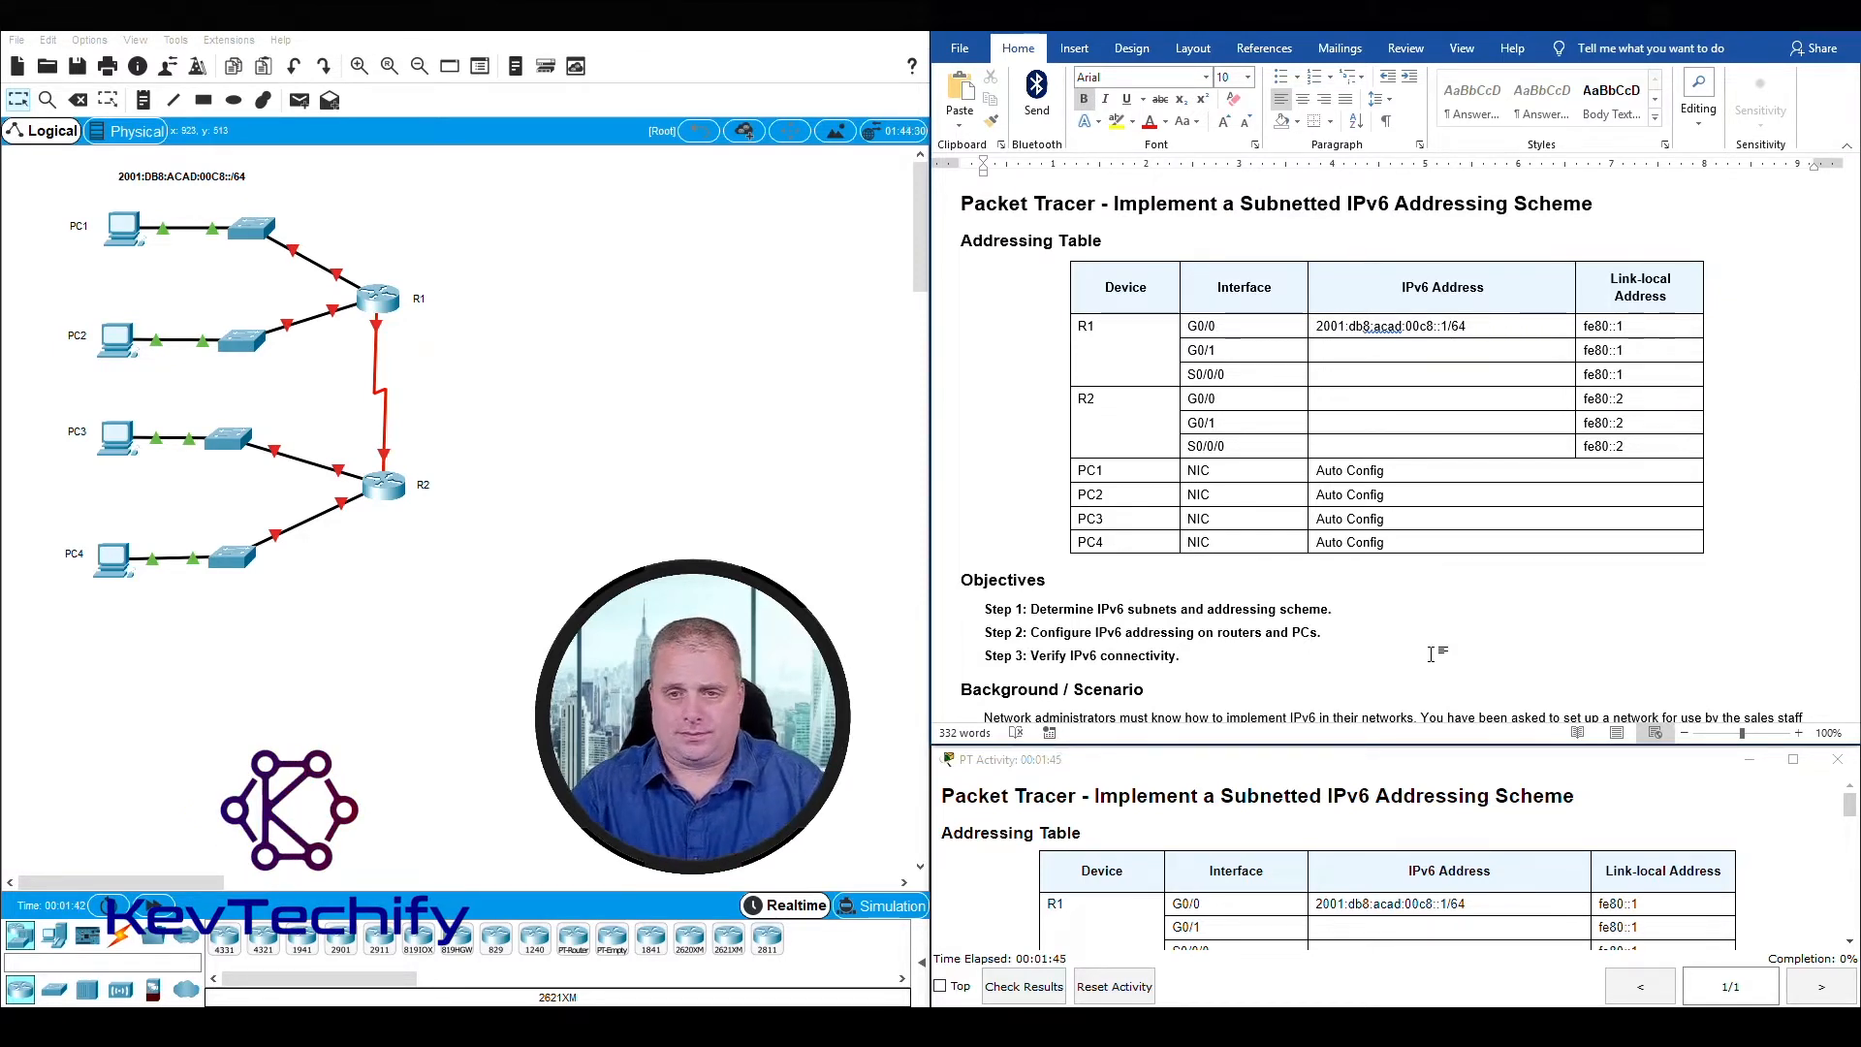
click(964, 243)
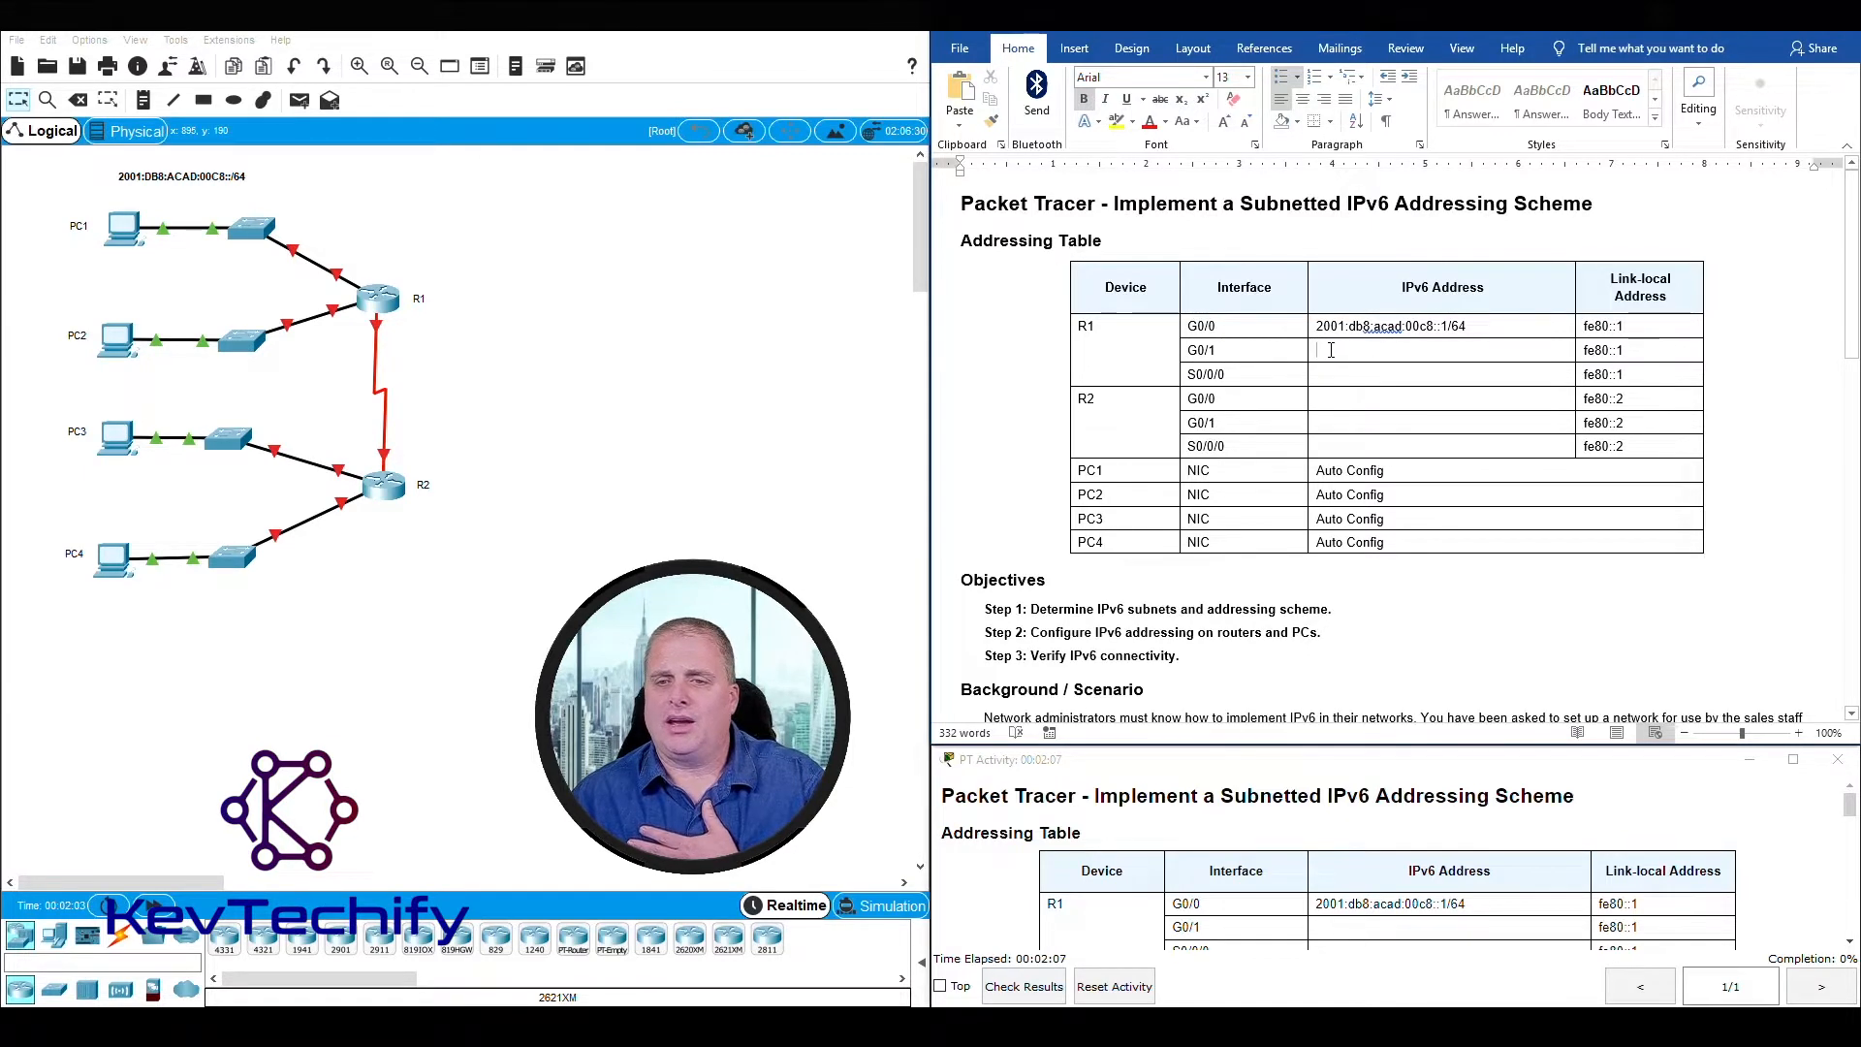
drag(1331, 350, 1405, 458)
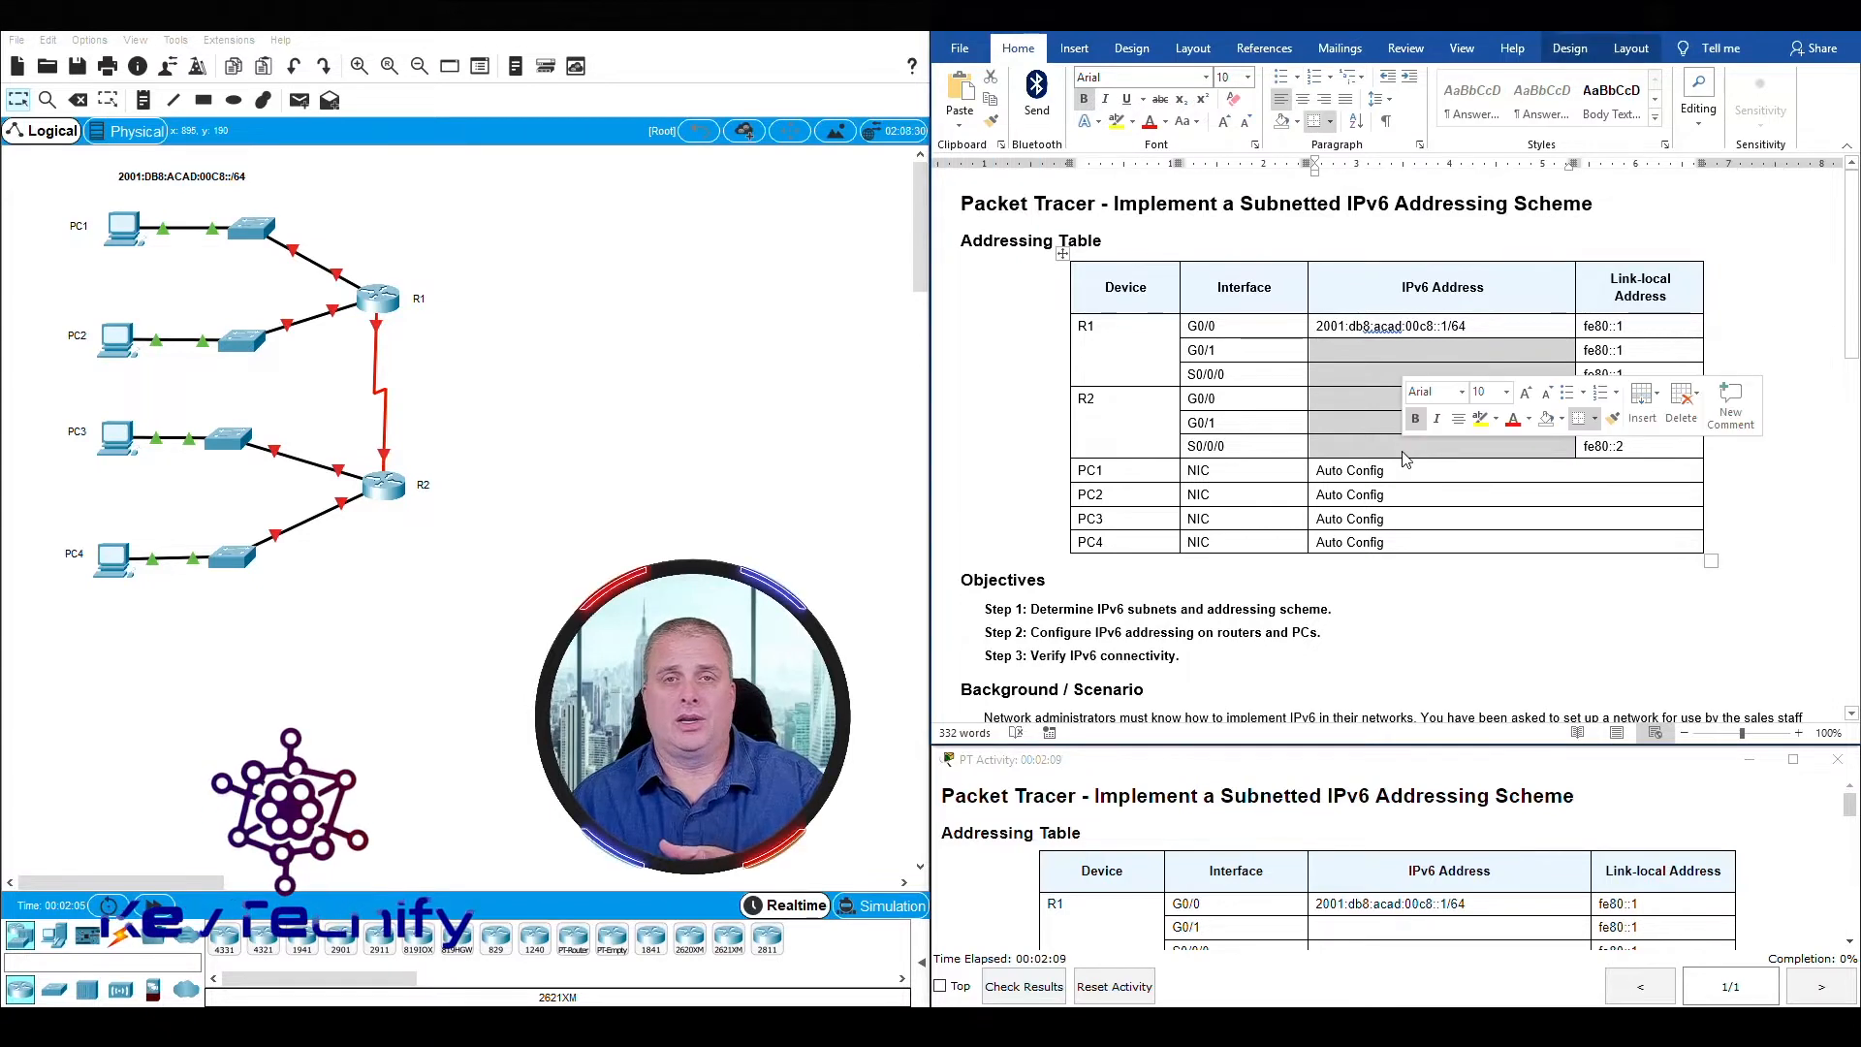
click(1401, 356)
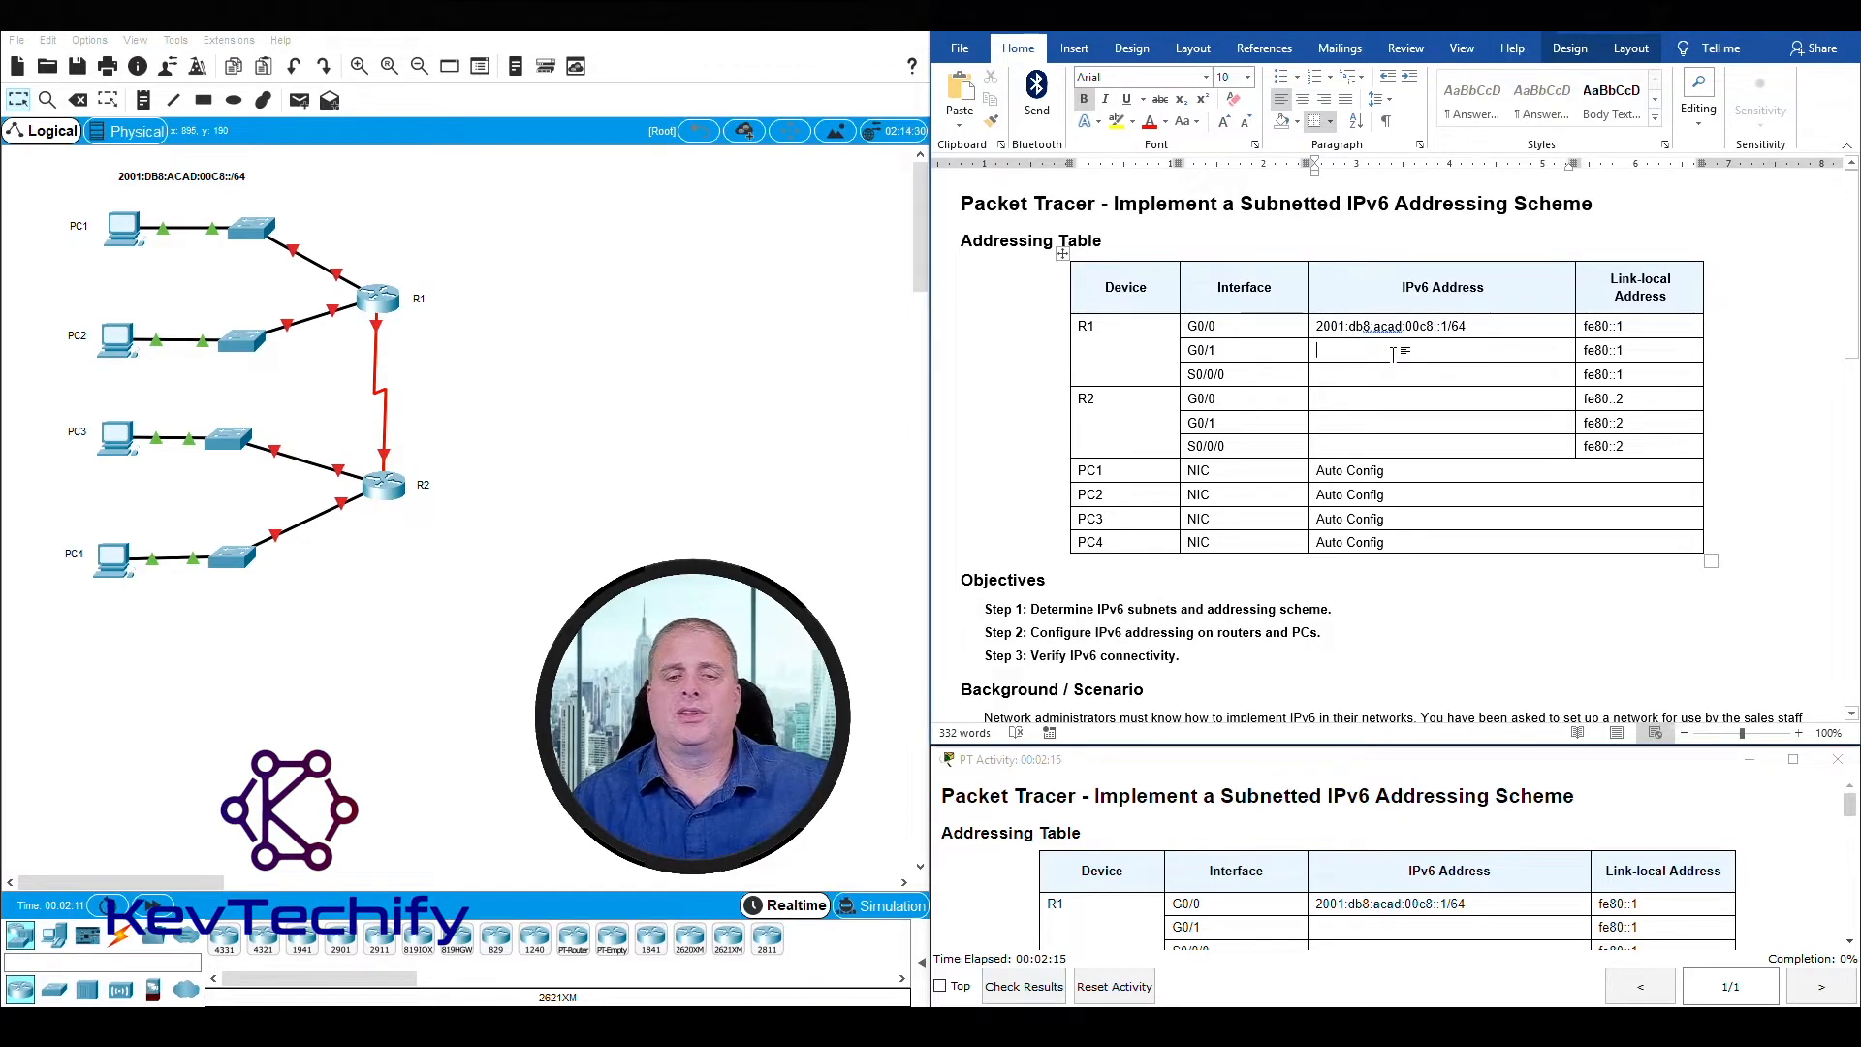
scroll(1246, 561, down, 8)
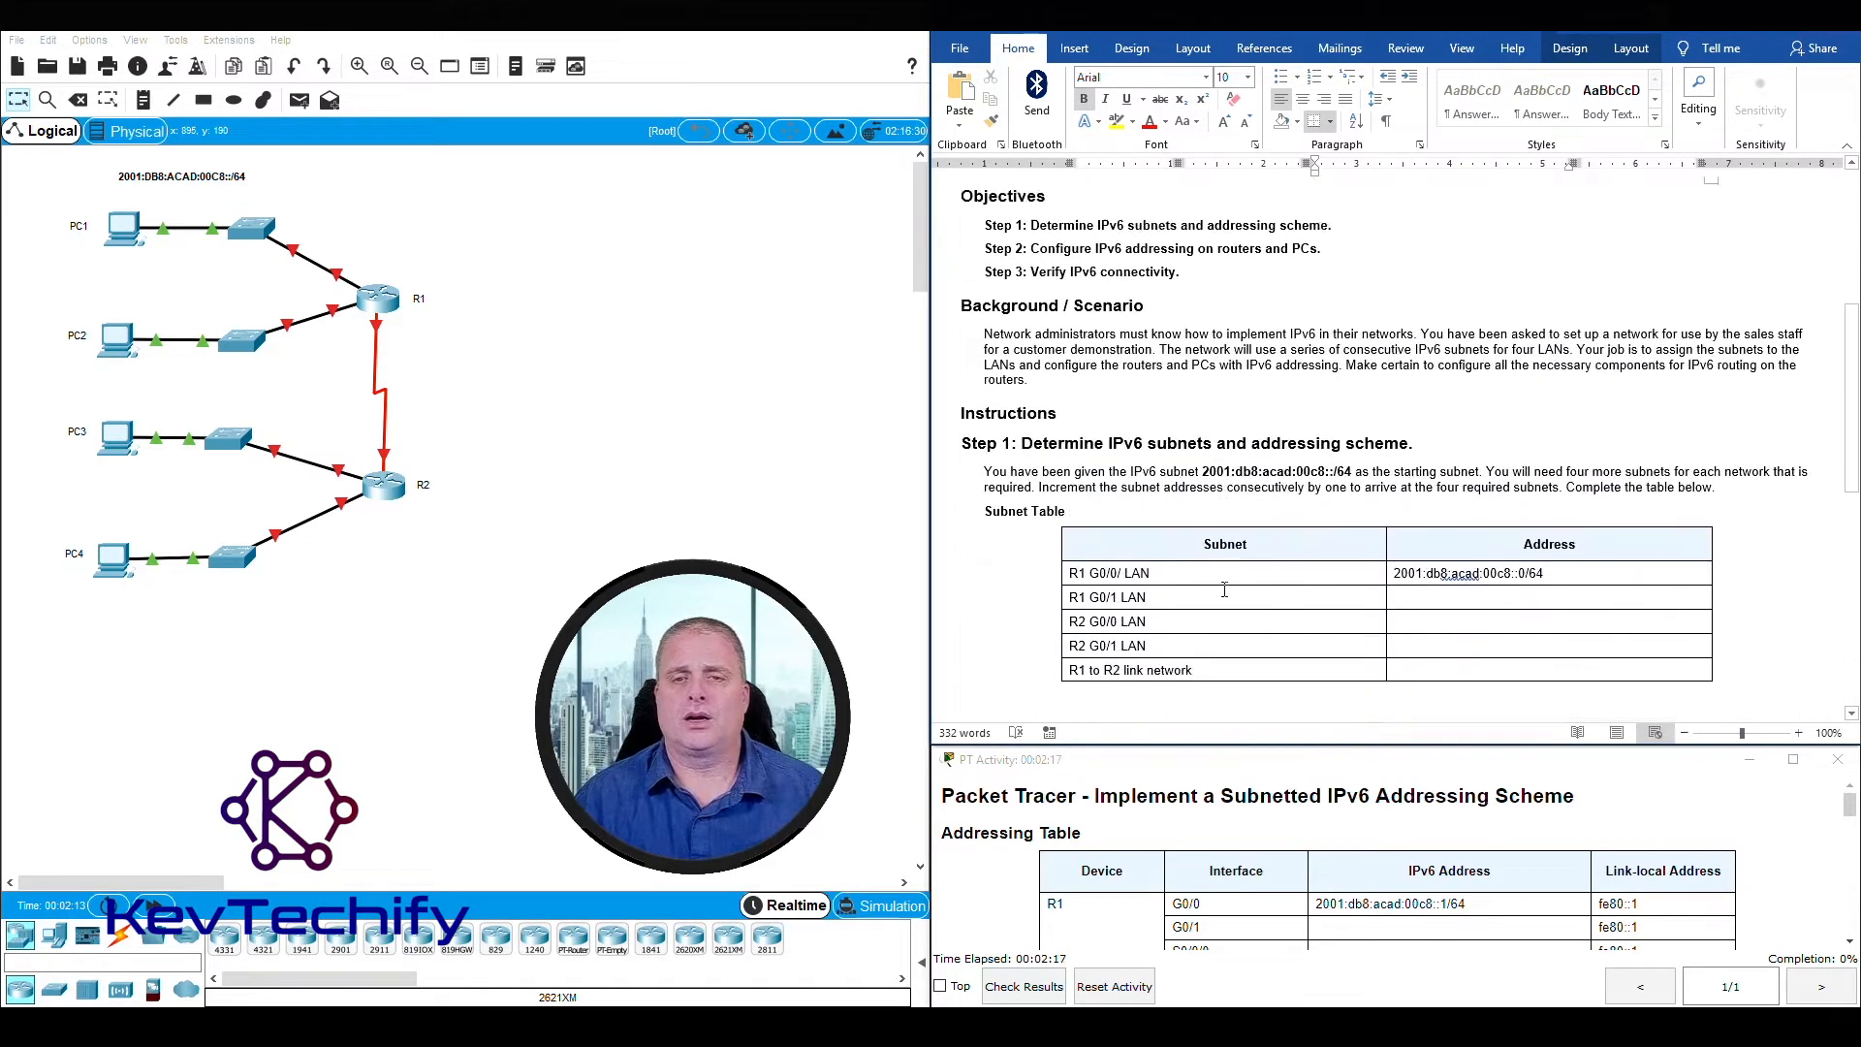
scroll(1166, 346, up, 1)
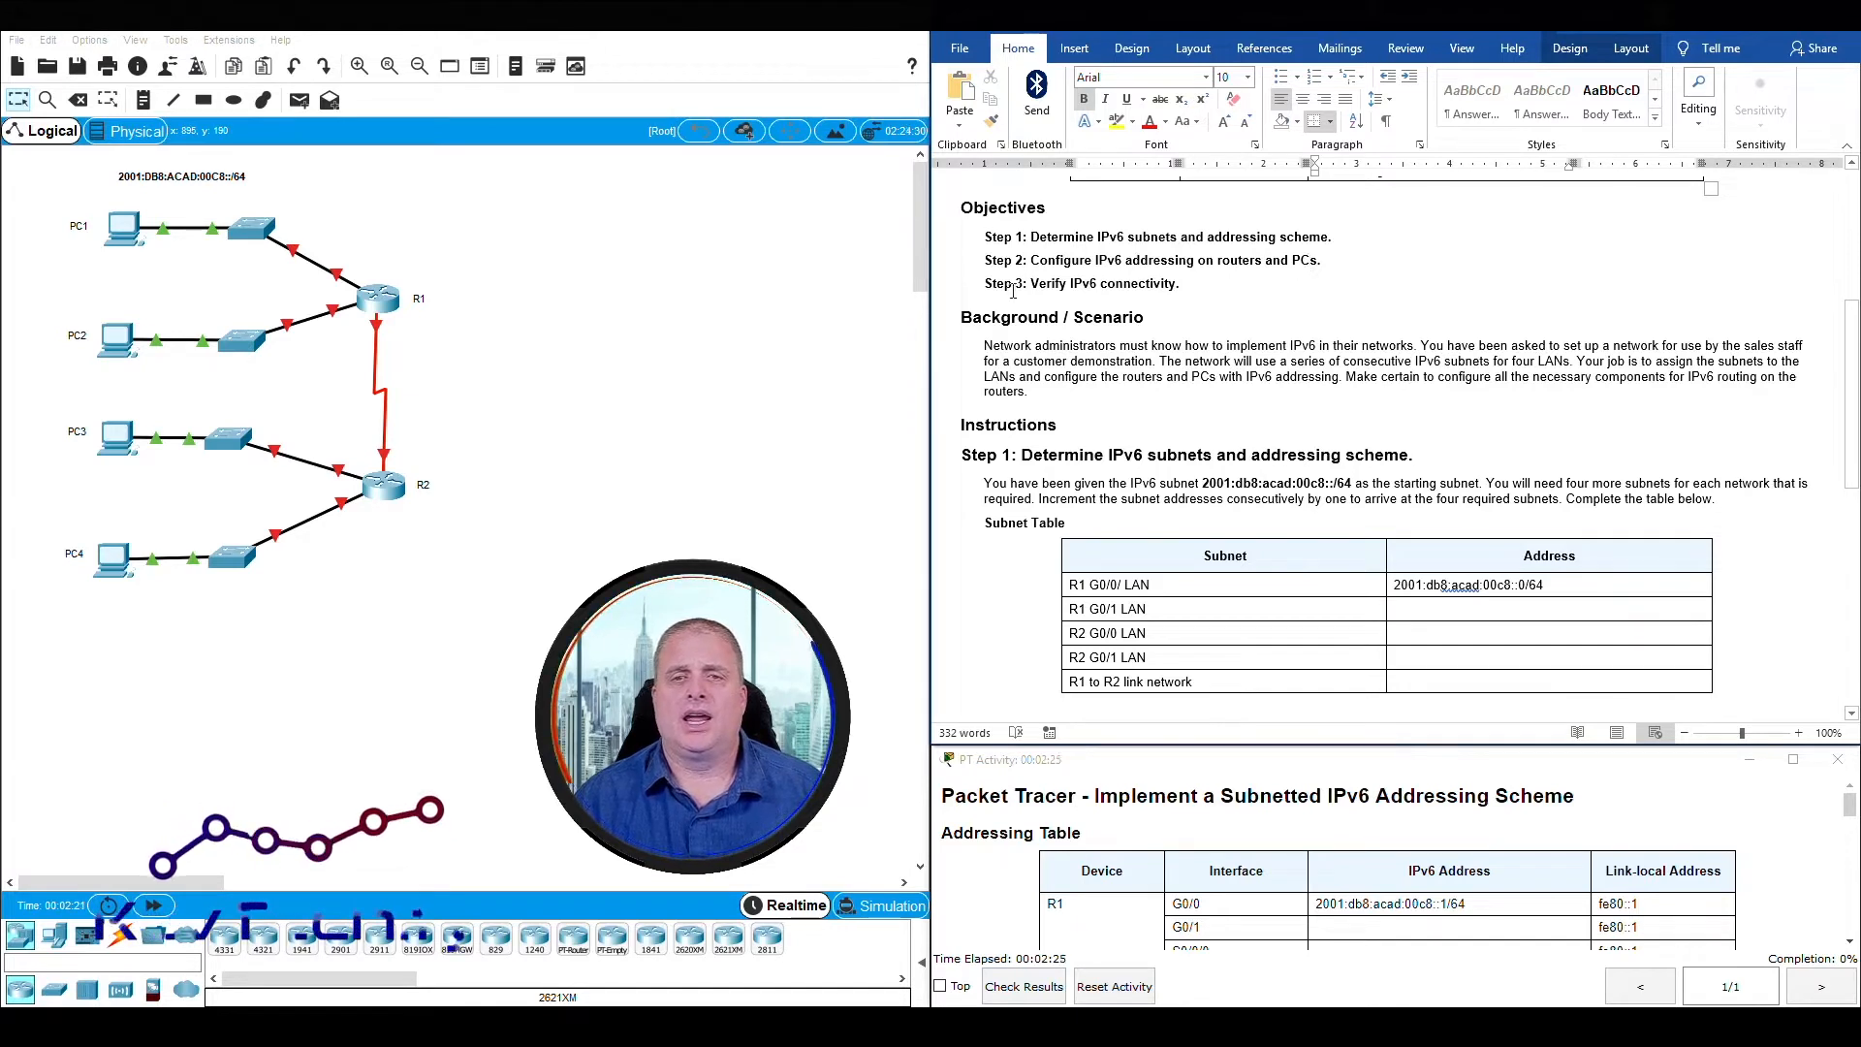
drag(1055, 284, 1179, 284)
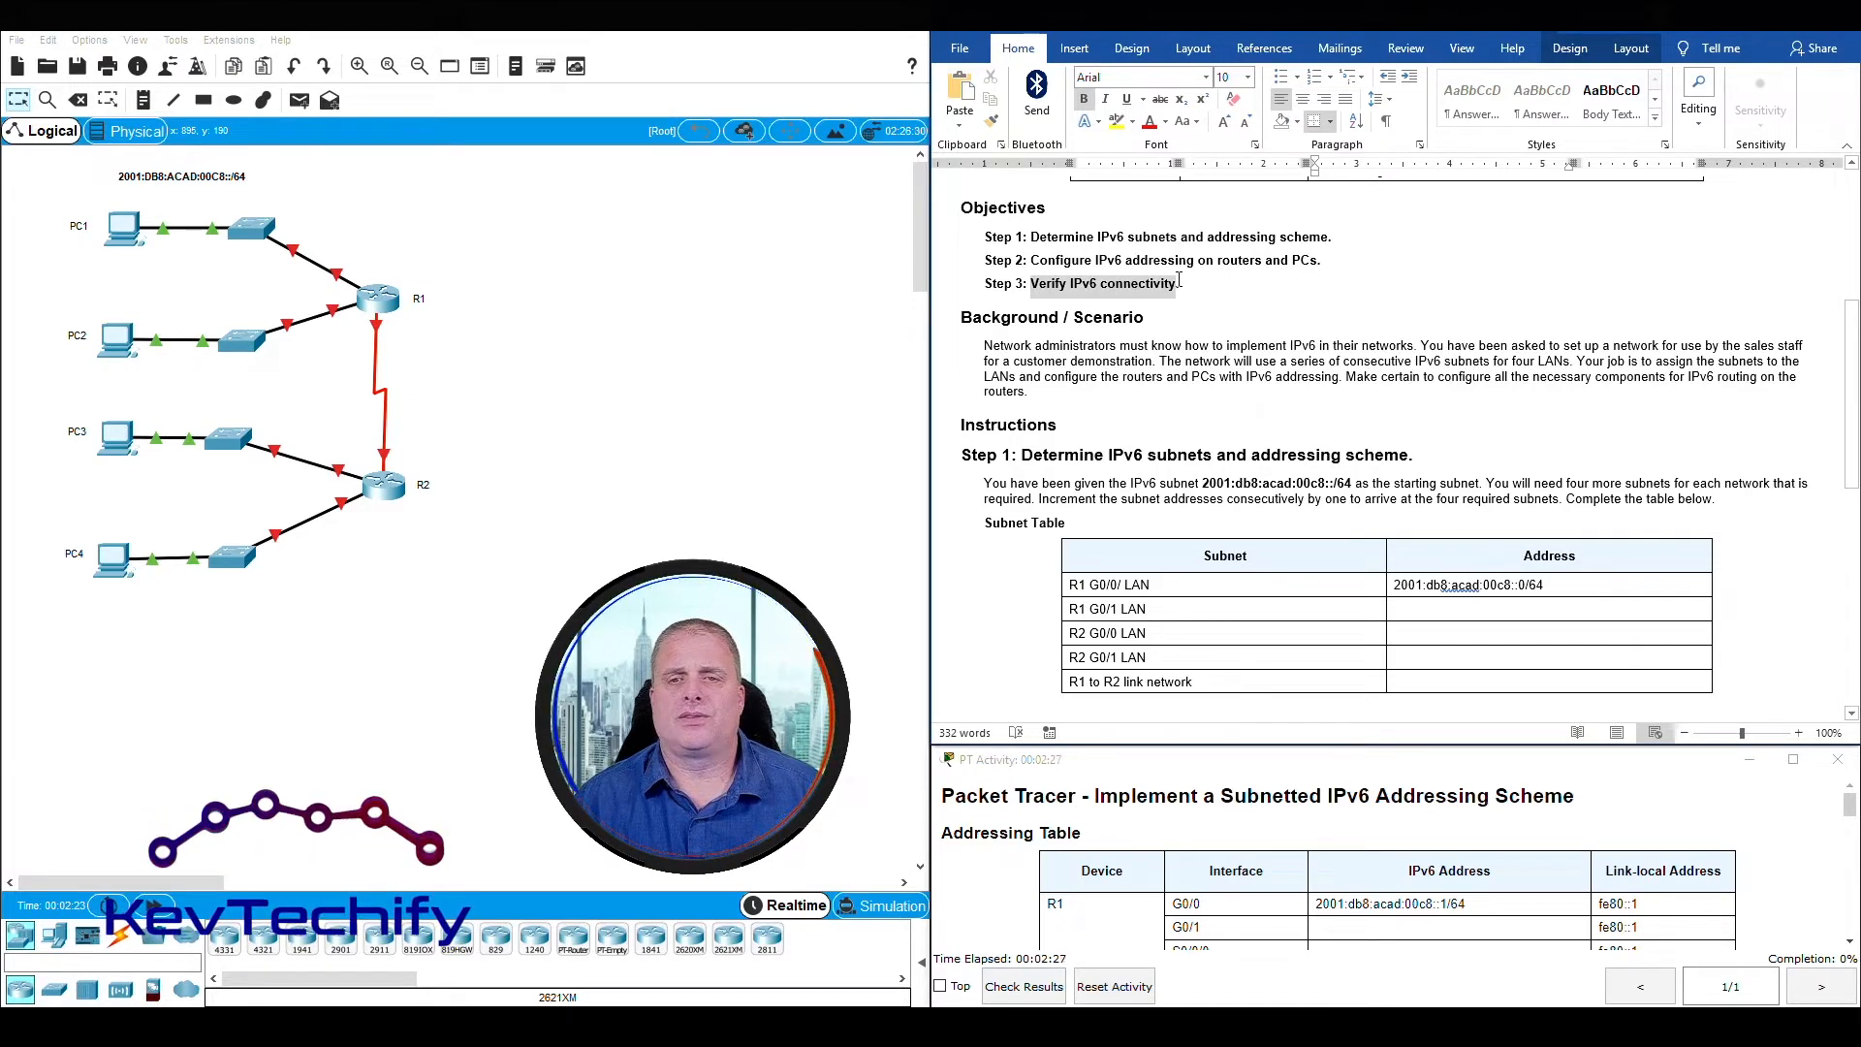
click(1281, 303)
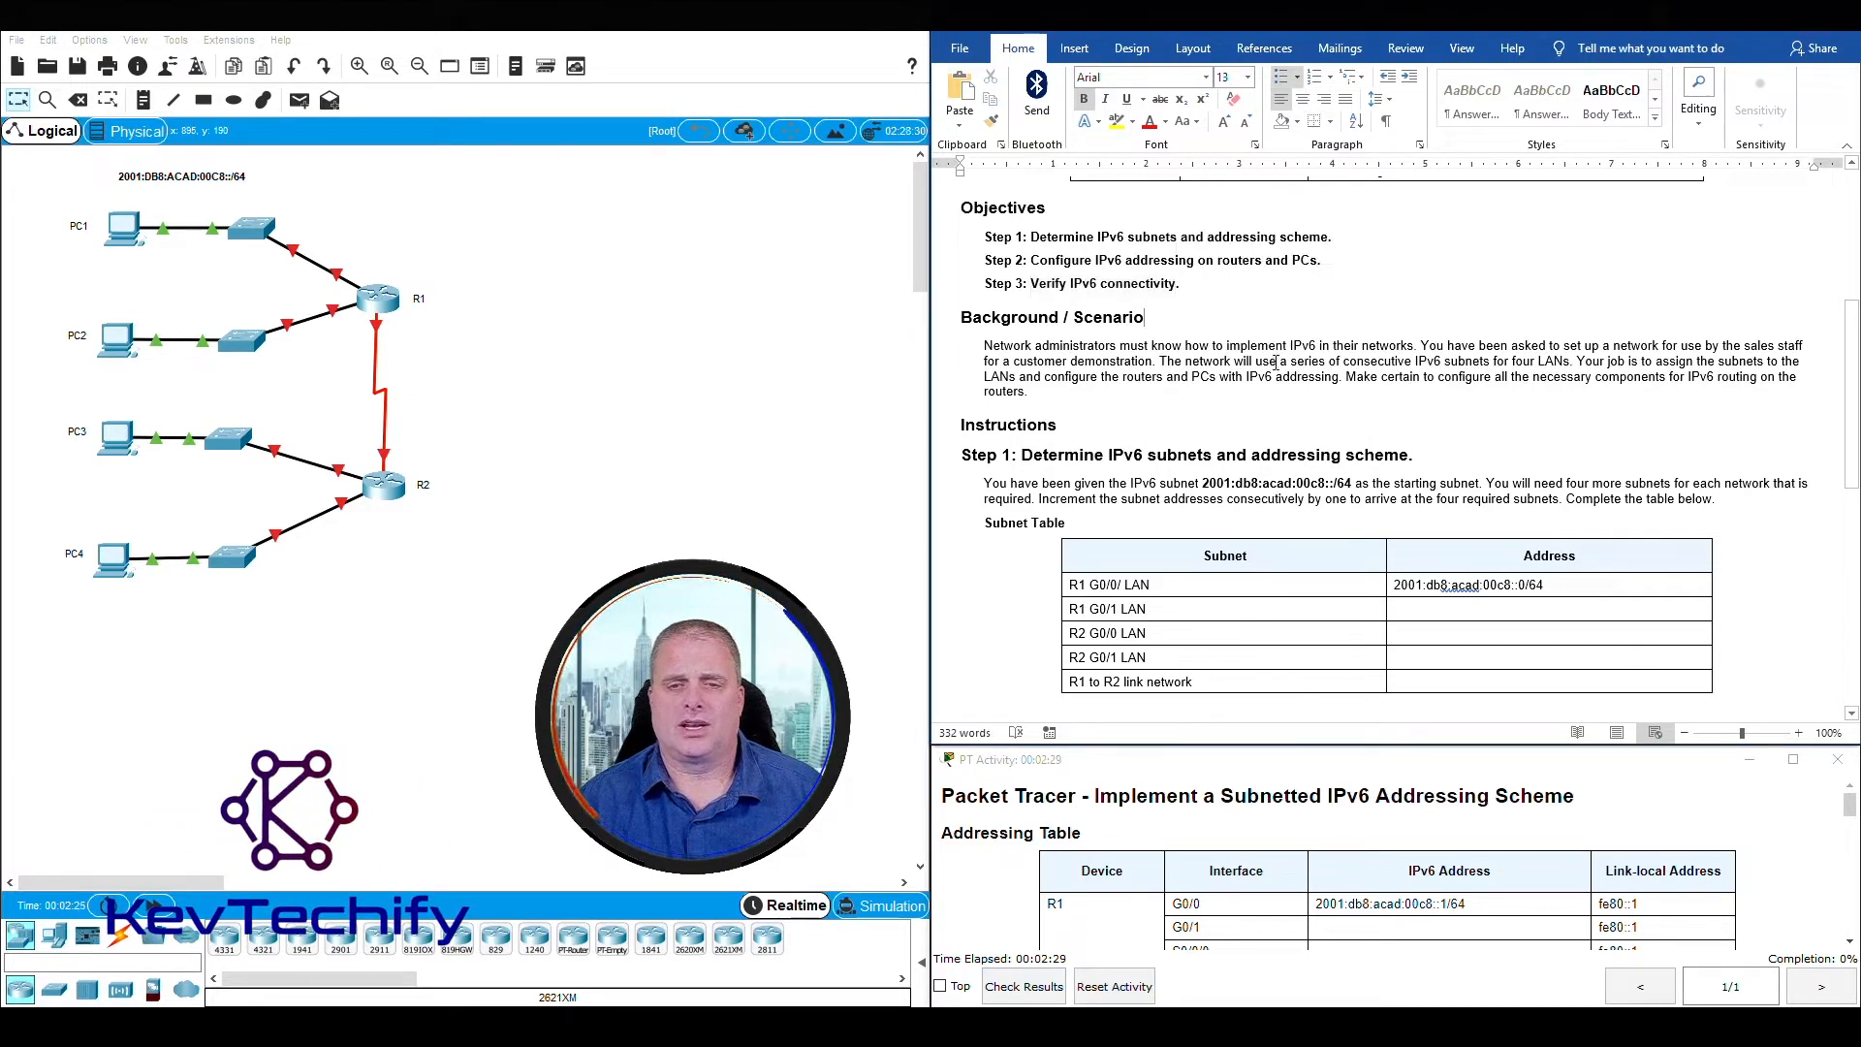
scroll(1281, 304, down, 4)
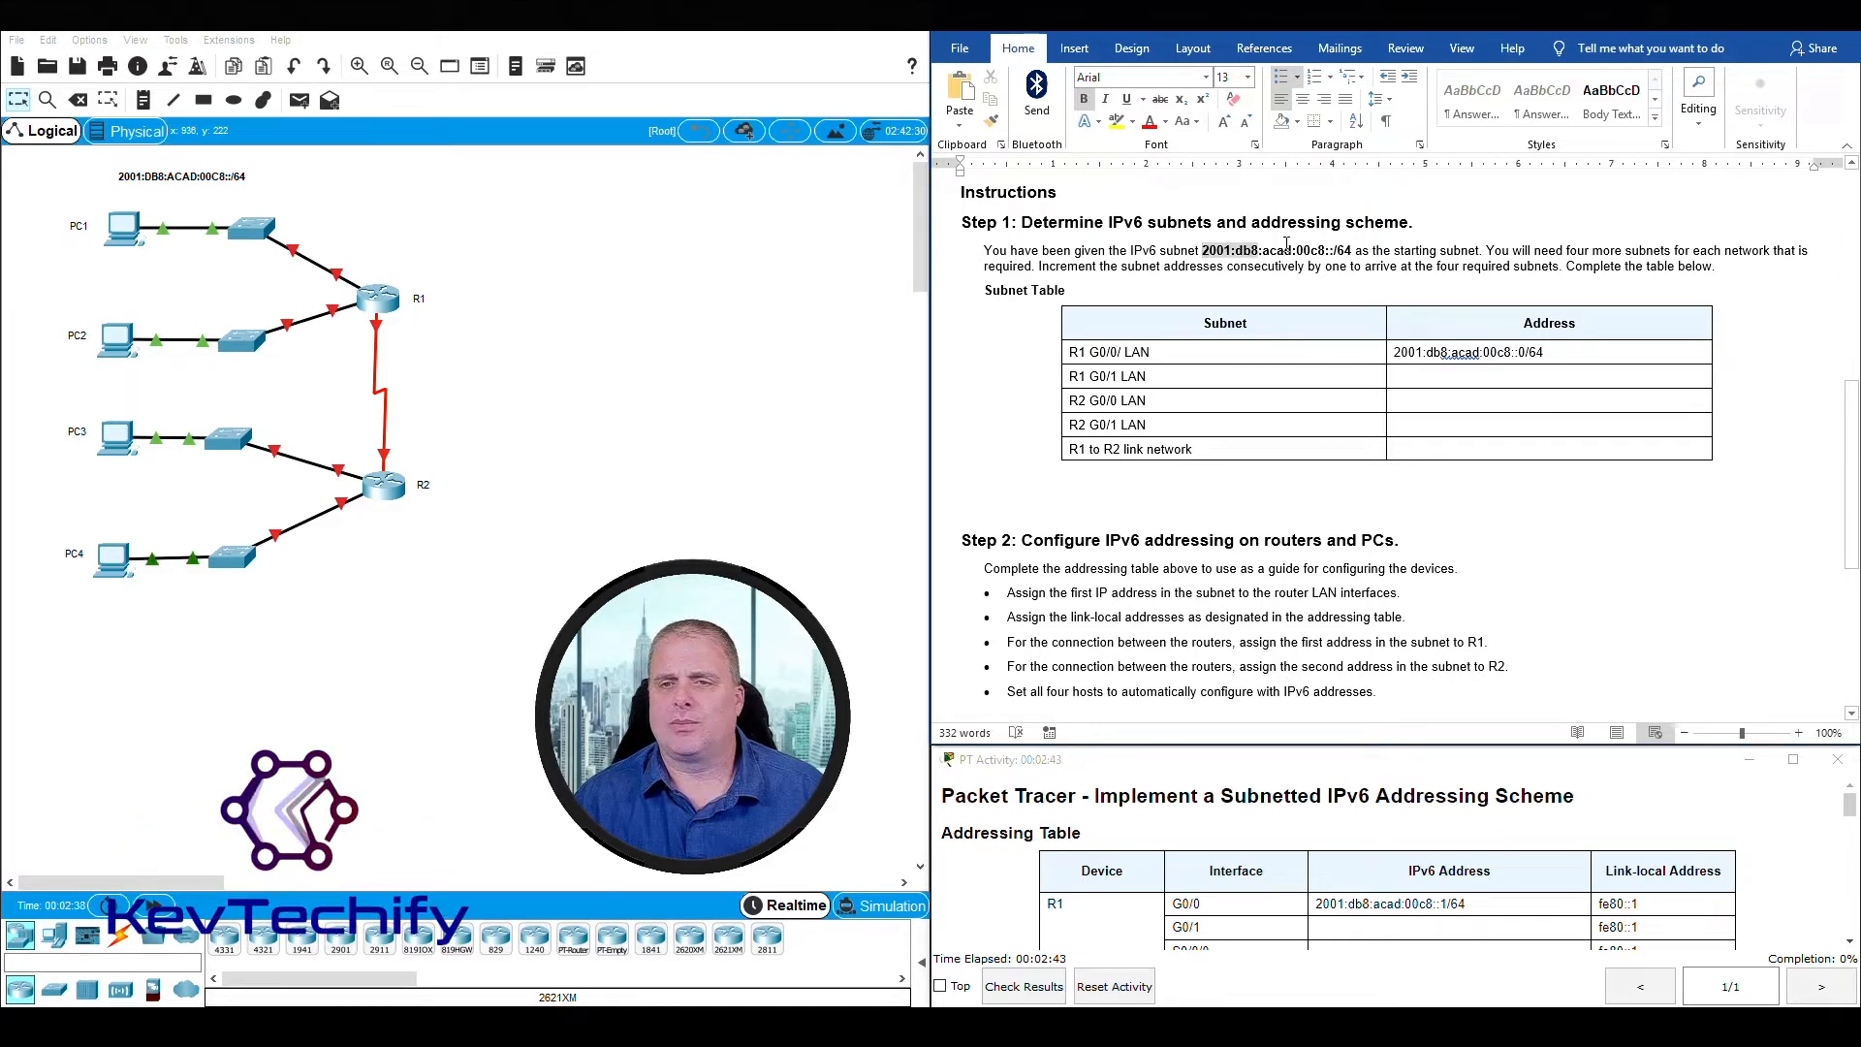
- Examine the starting subnet 2001:db8:acad:00c8::/64 in the Step 1 instructions, hextet by hextet, down to the subnet portion 00c8
drag(1203, 252, 1346, 254)
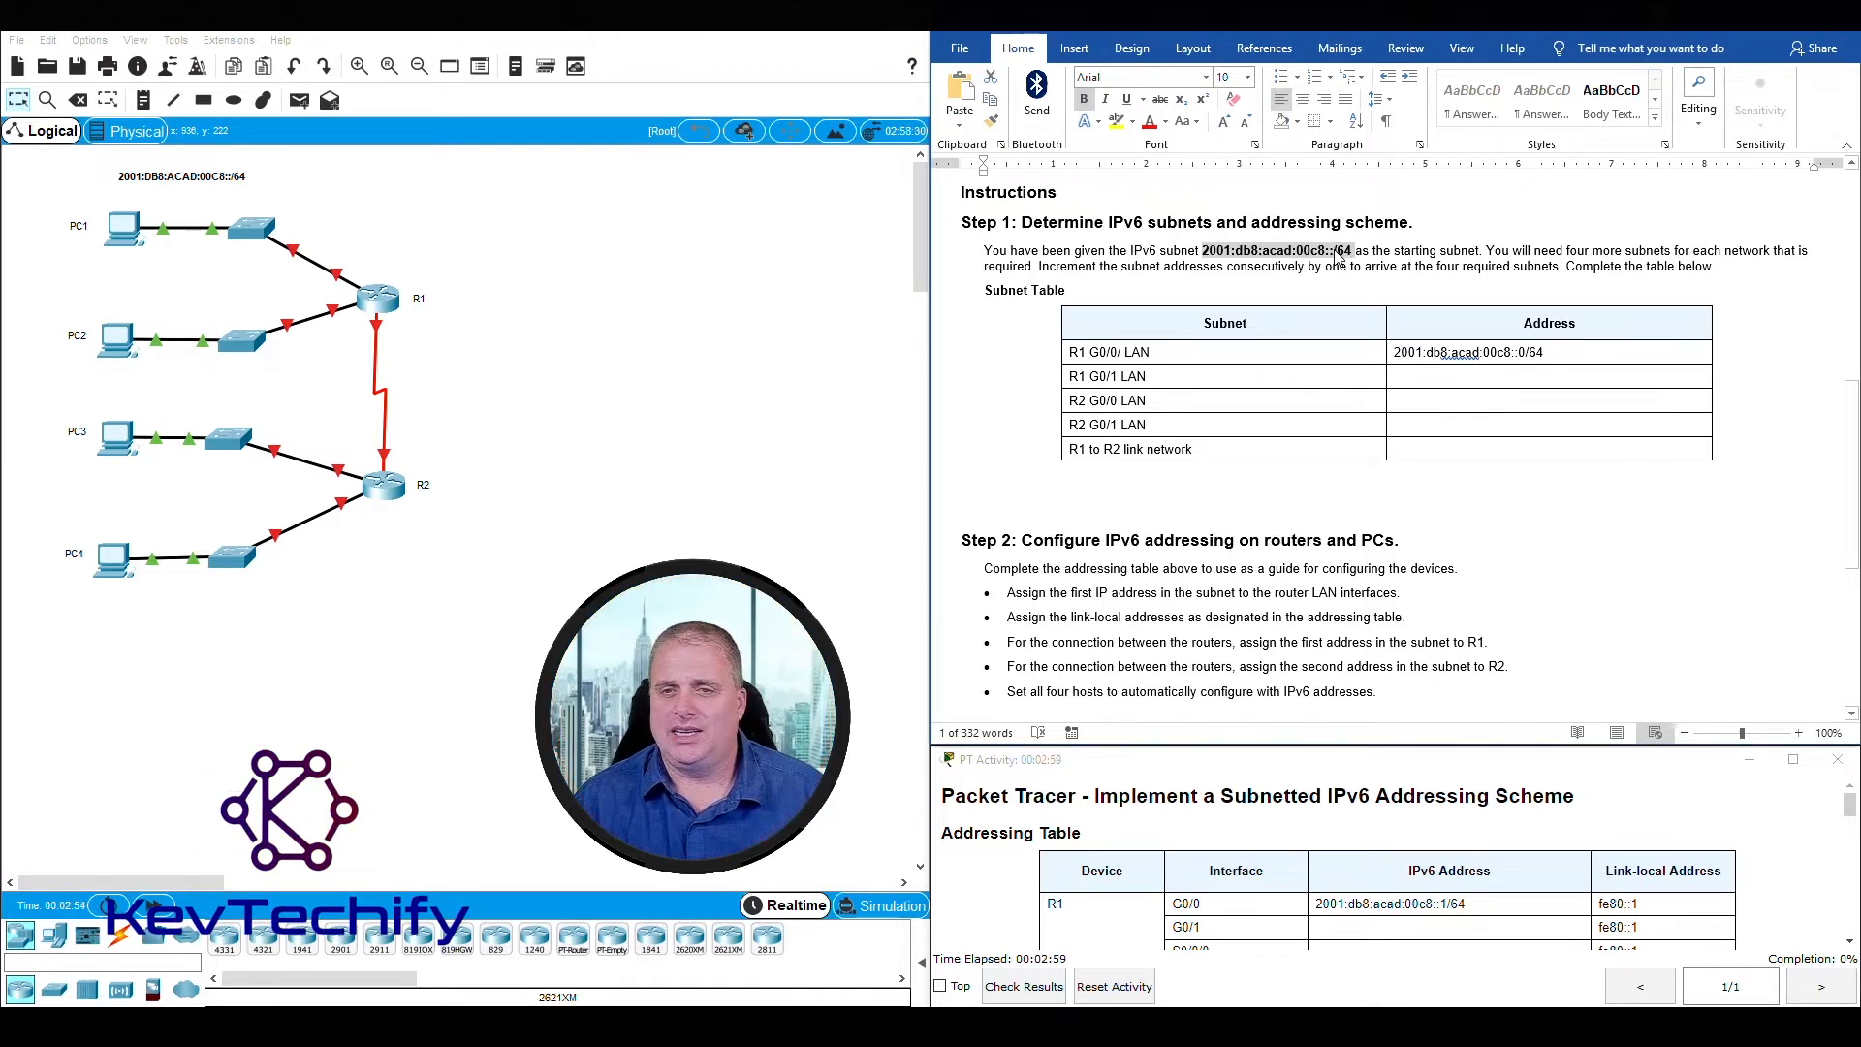
click(1226, 251)
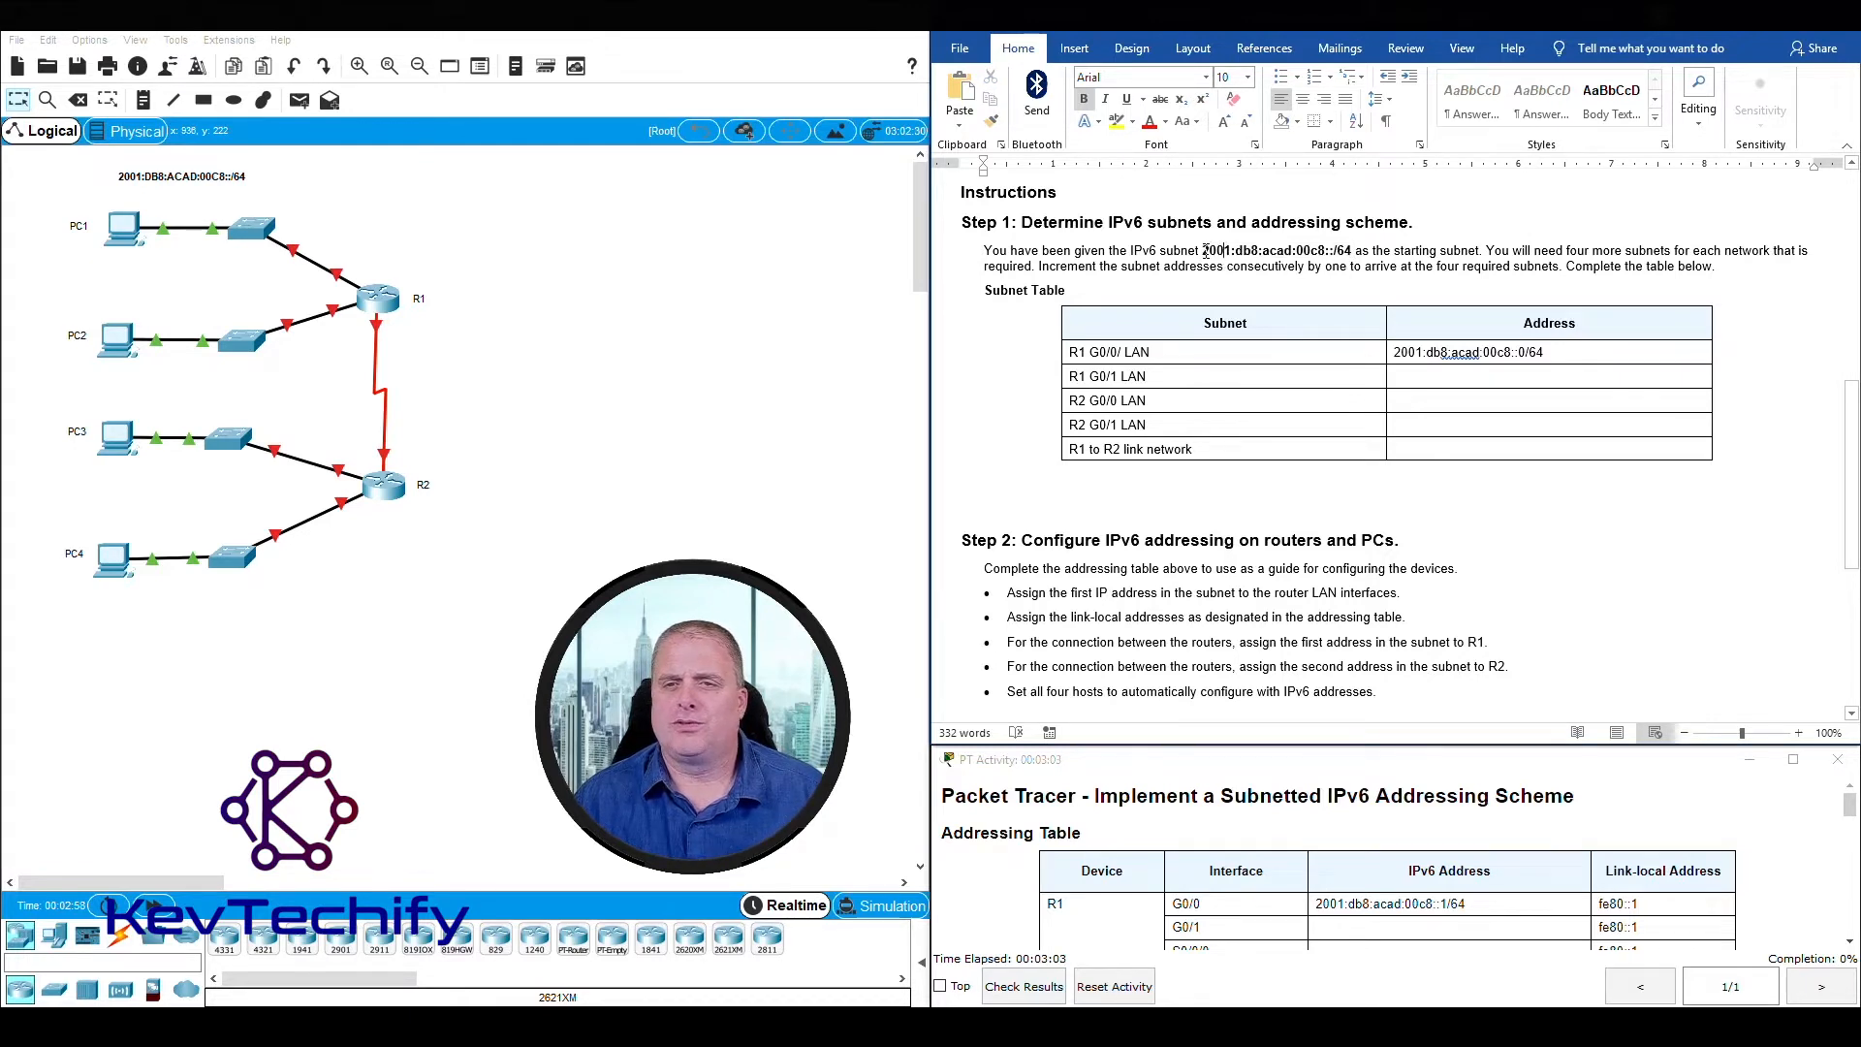
drag(1231, 247, 1323, 252)
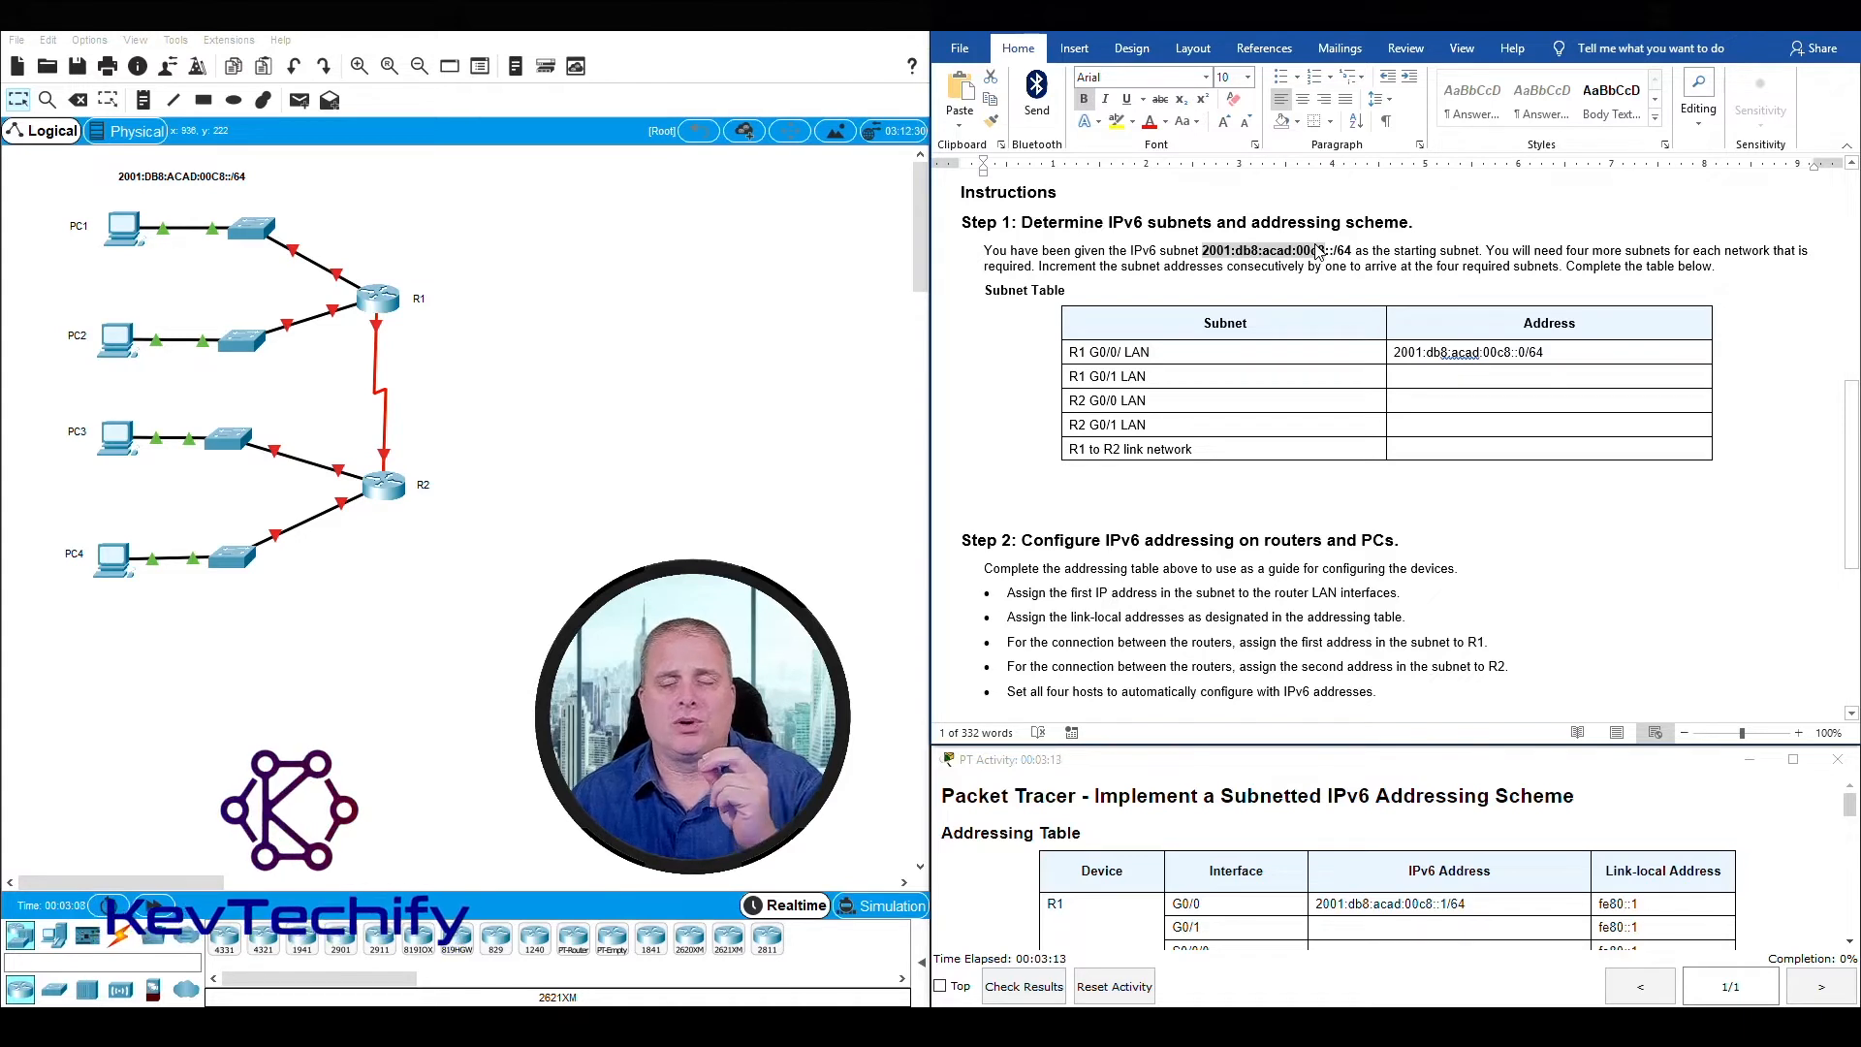
click(1259, 252)
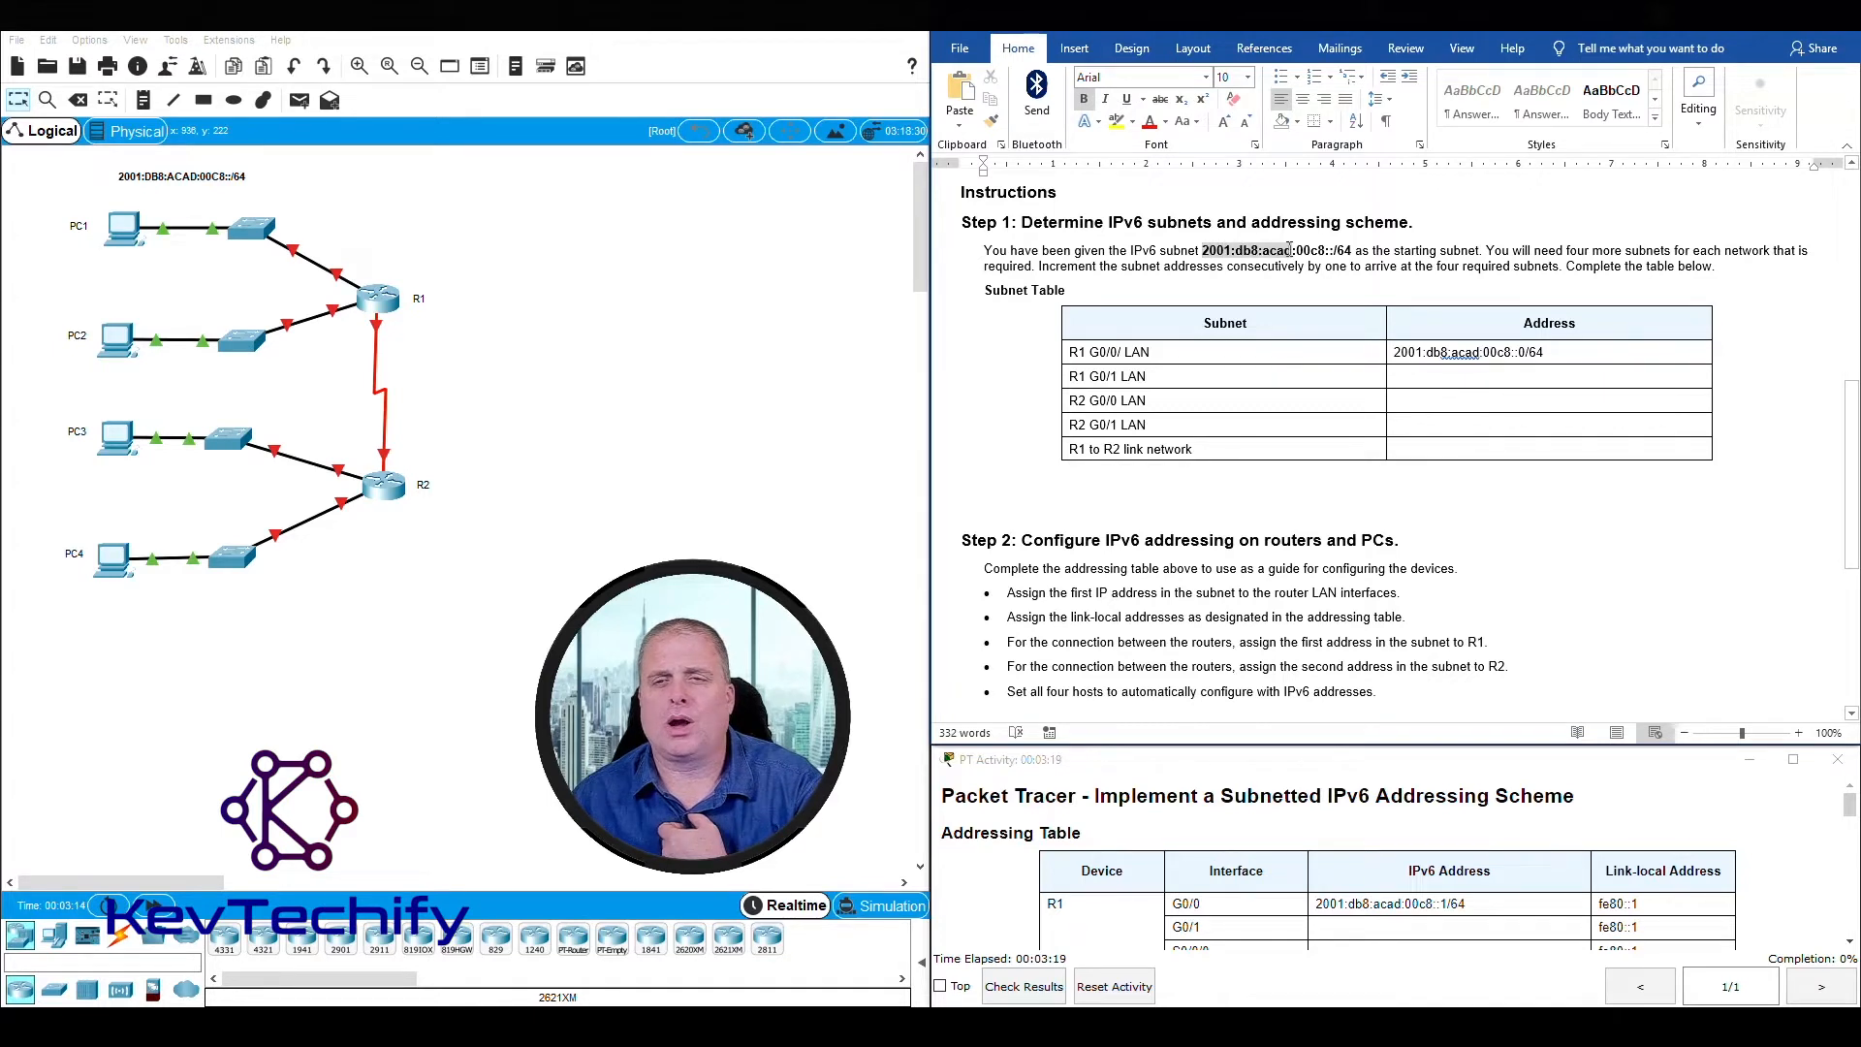
click(1206, 252)
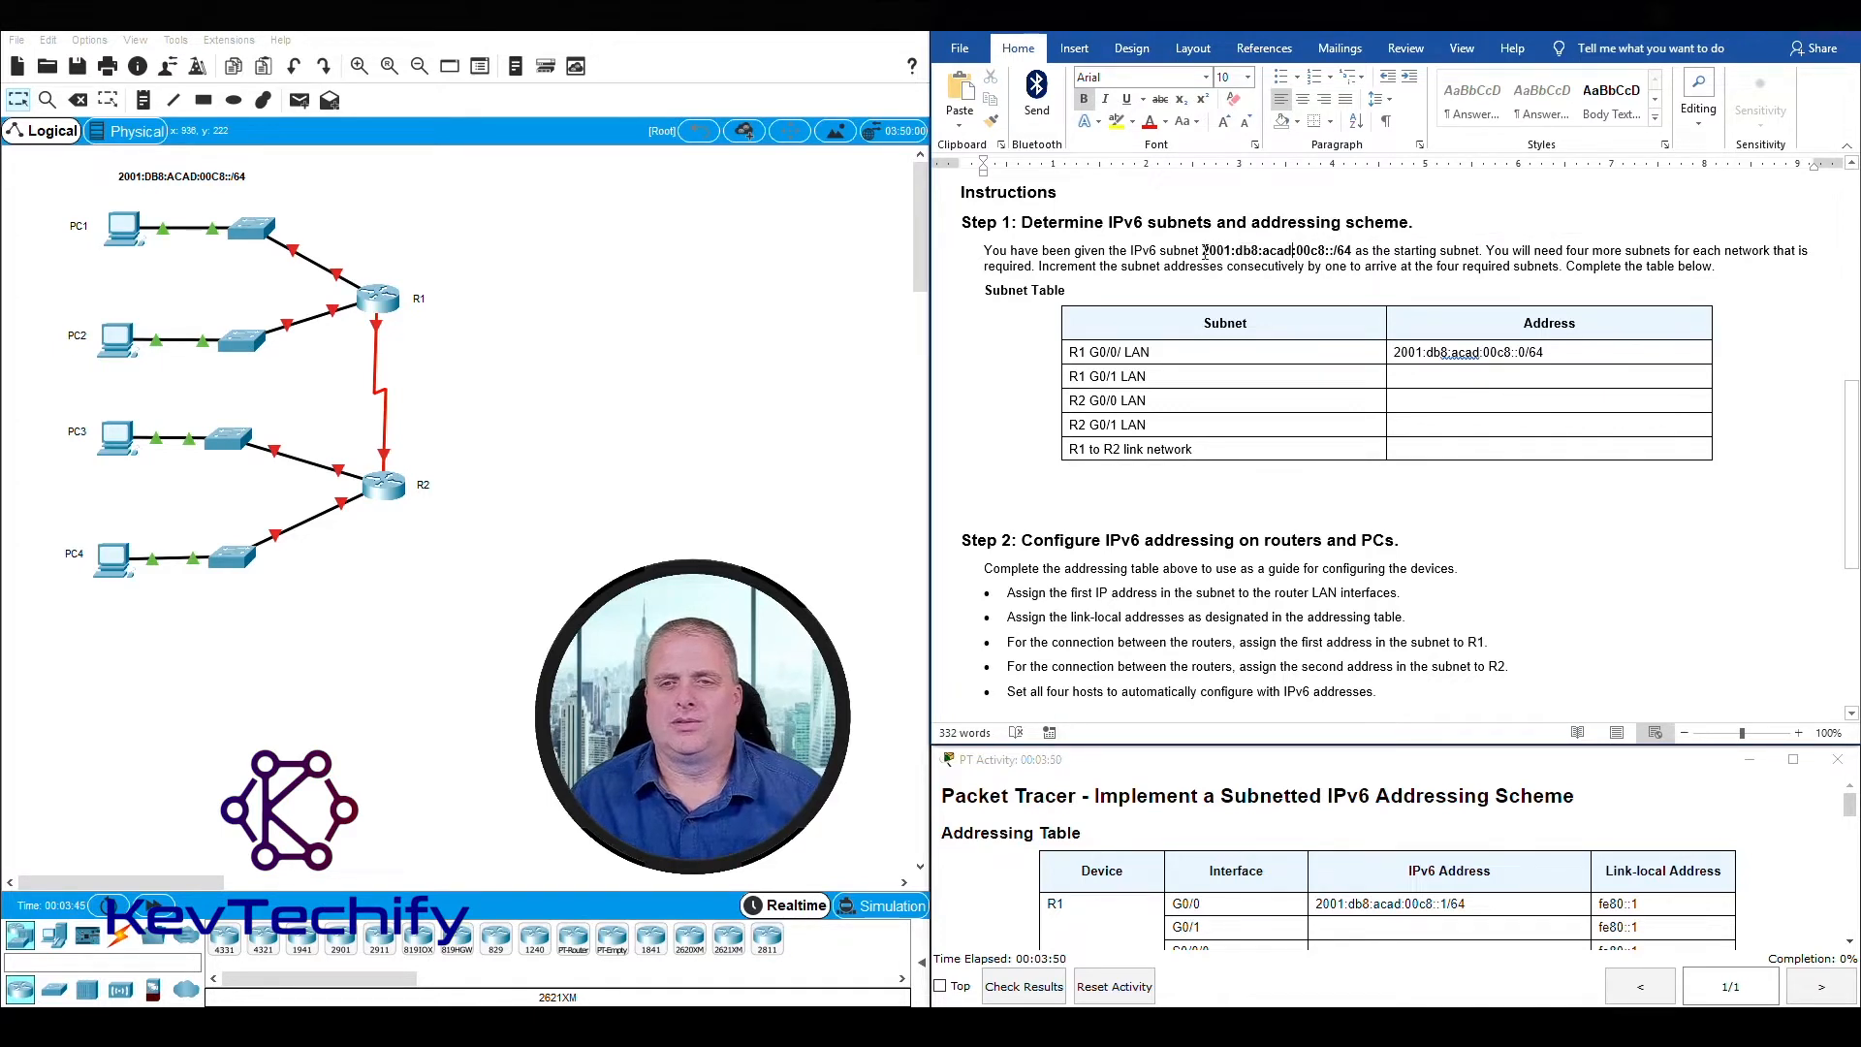
drag(1205, 252, 1285, 256)
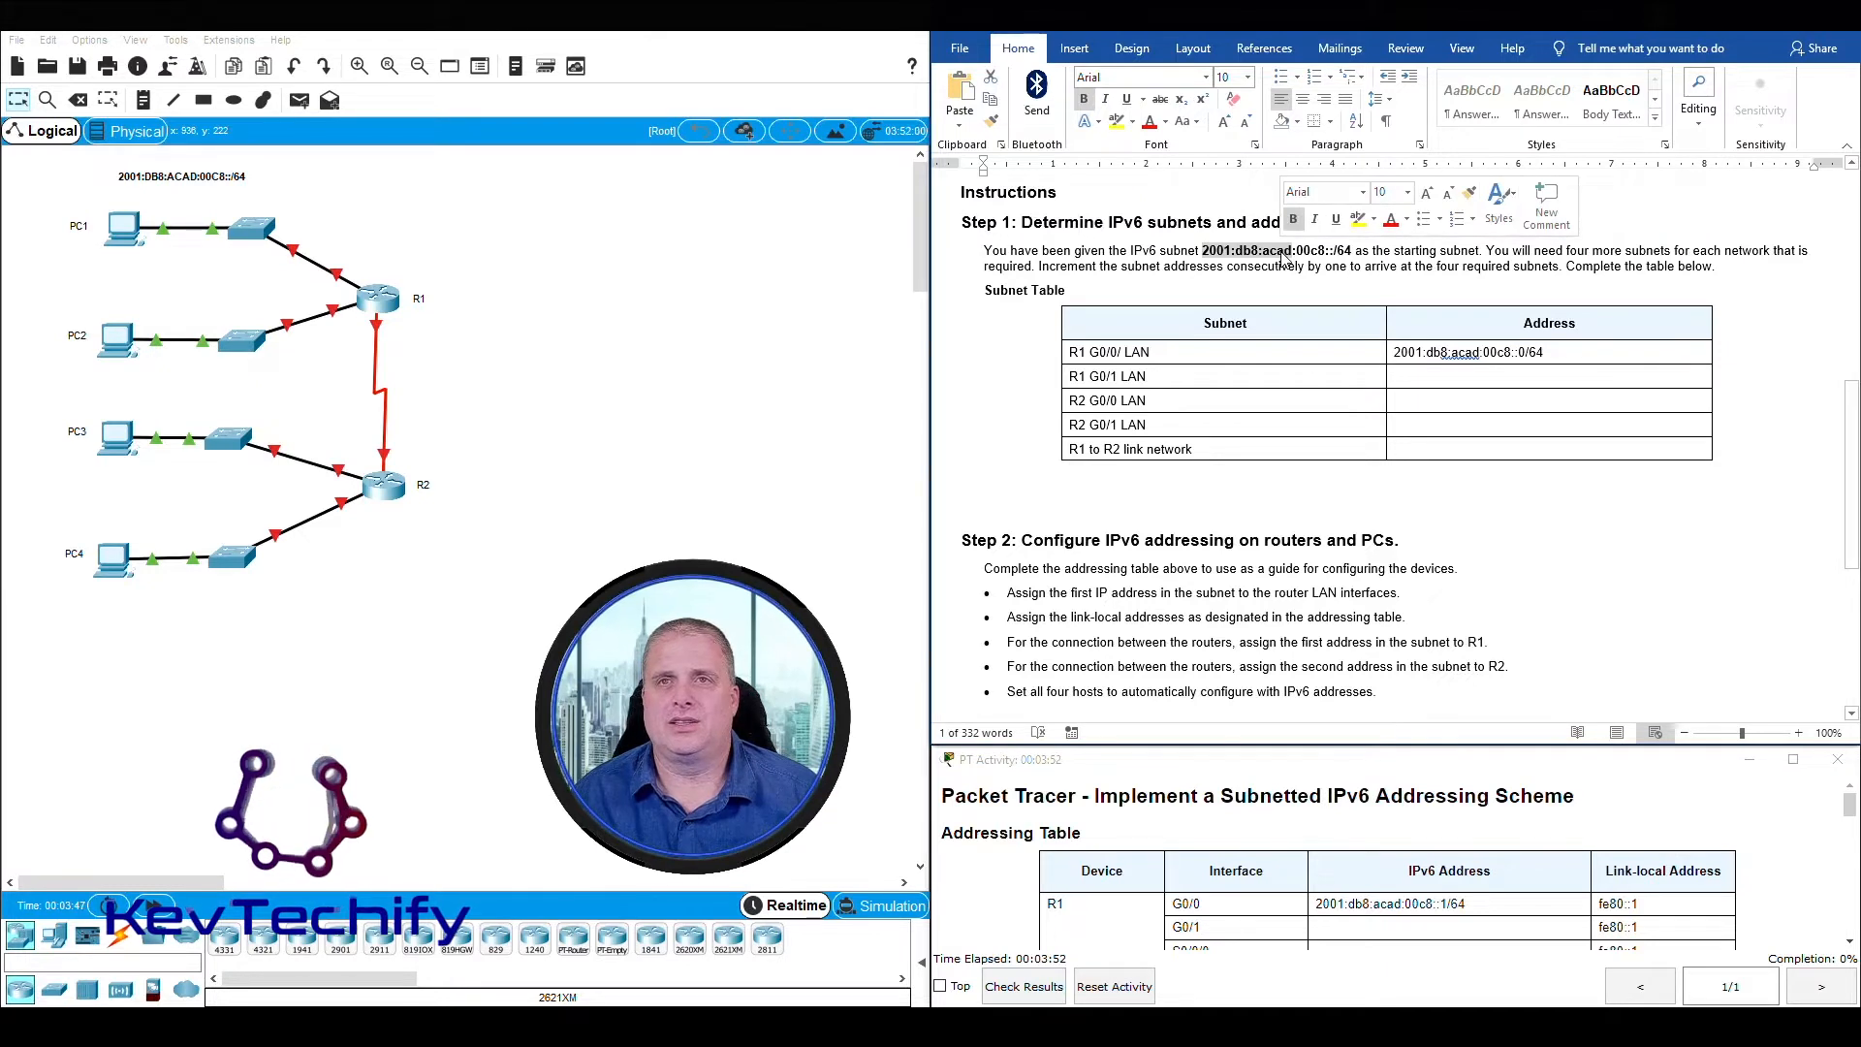
click(1297, 252)
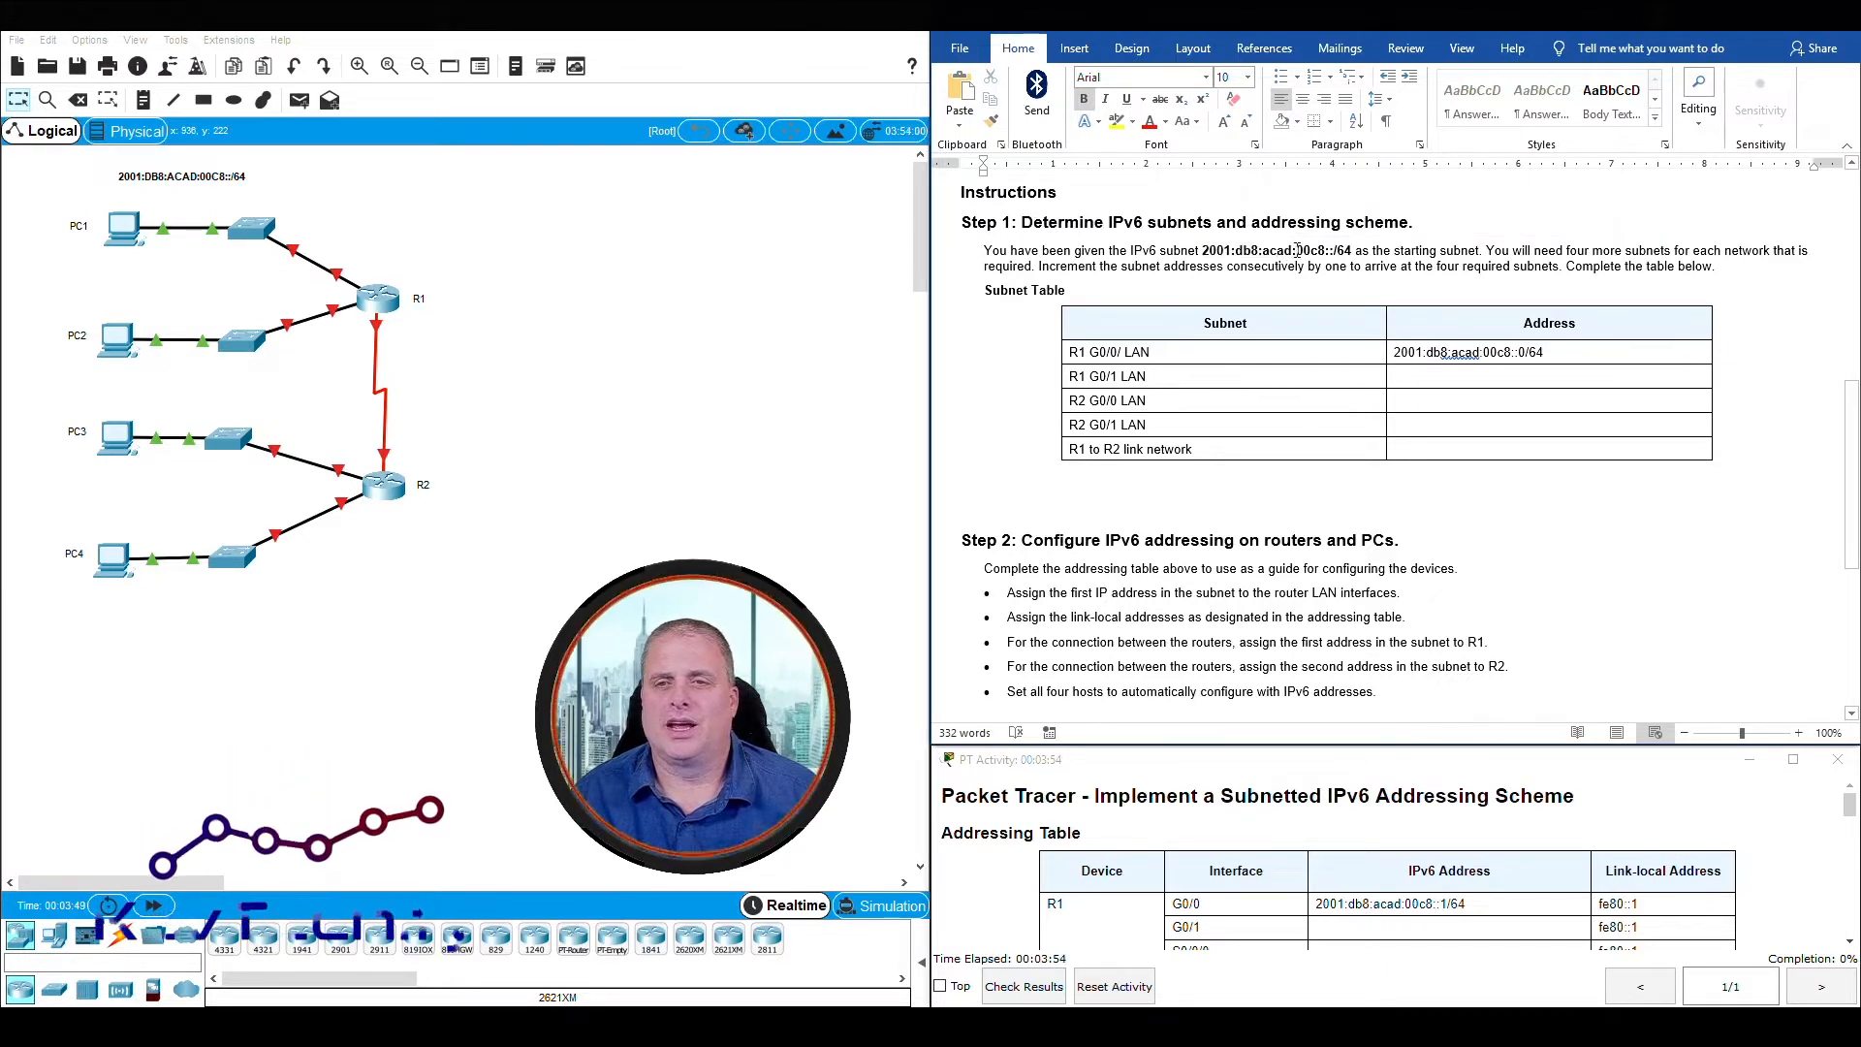
drag(1297, 251, 1323, 251)
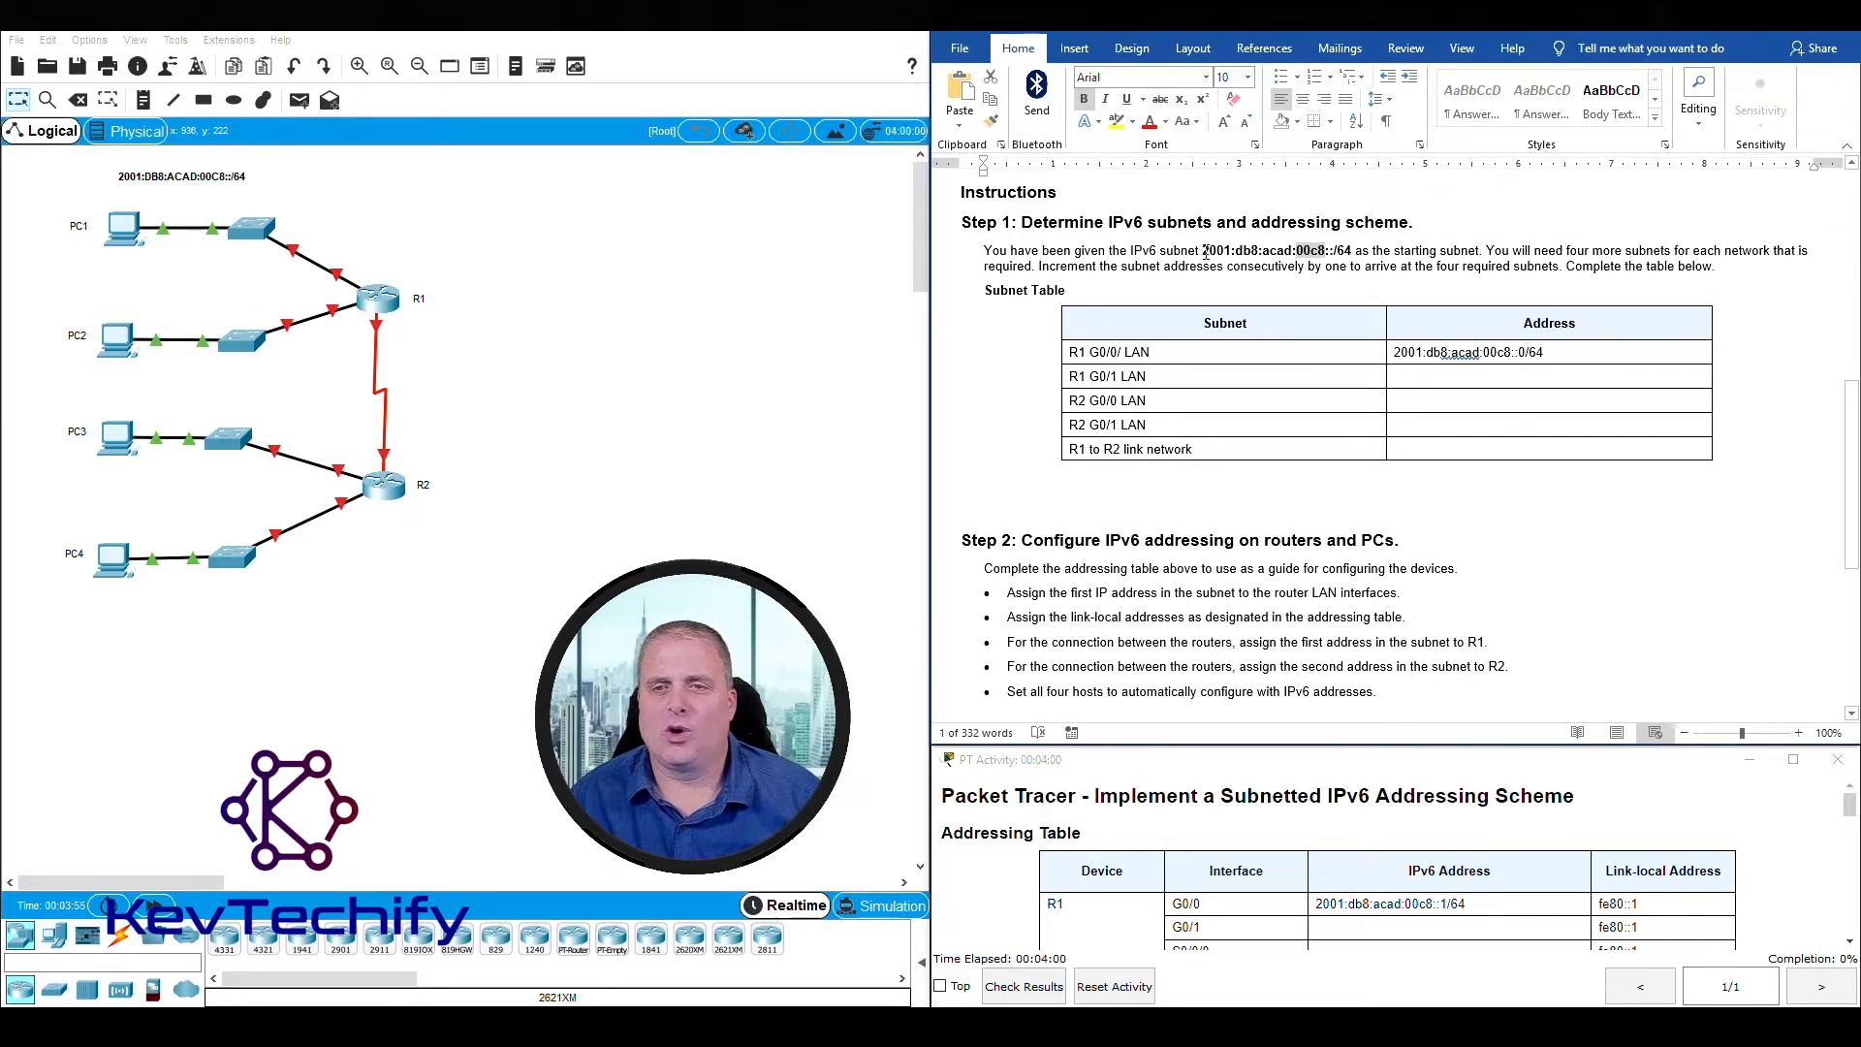
drag(1205, 251, 1235, 250)
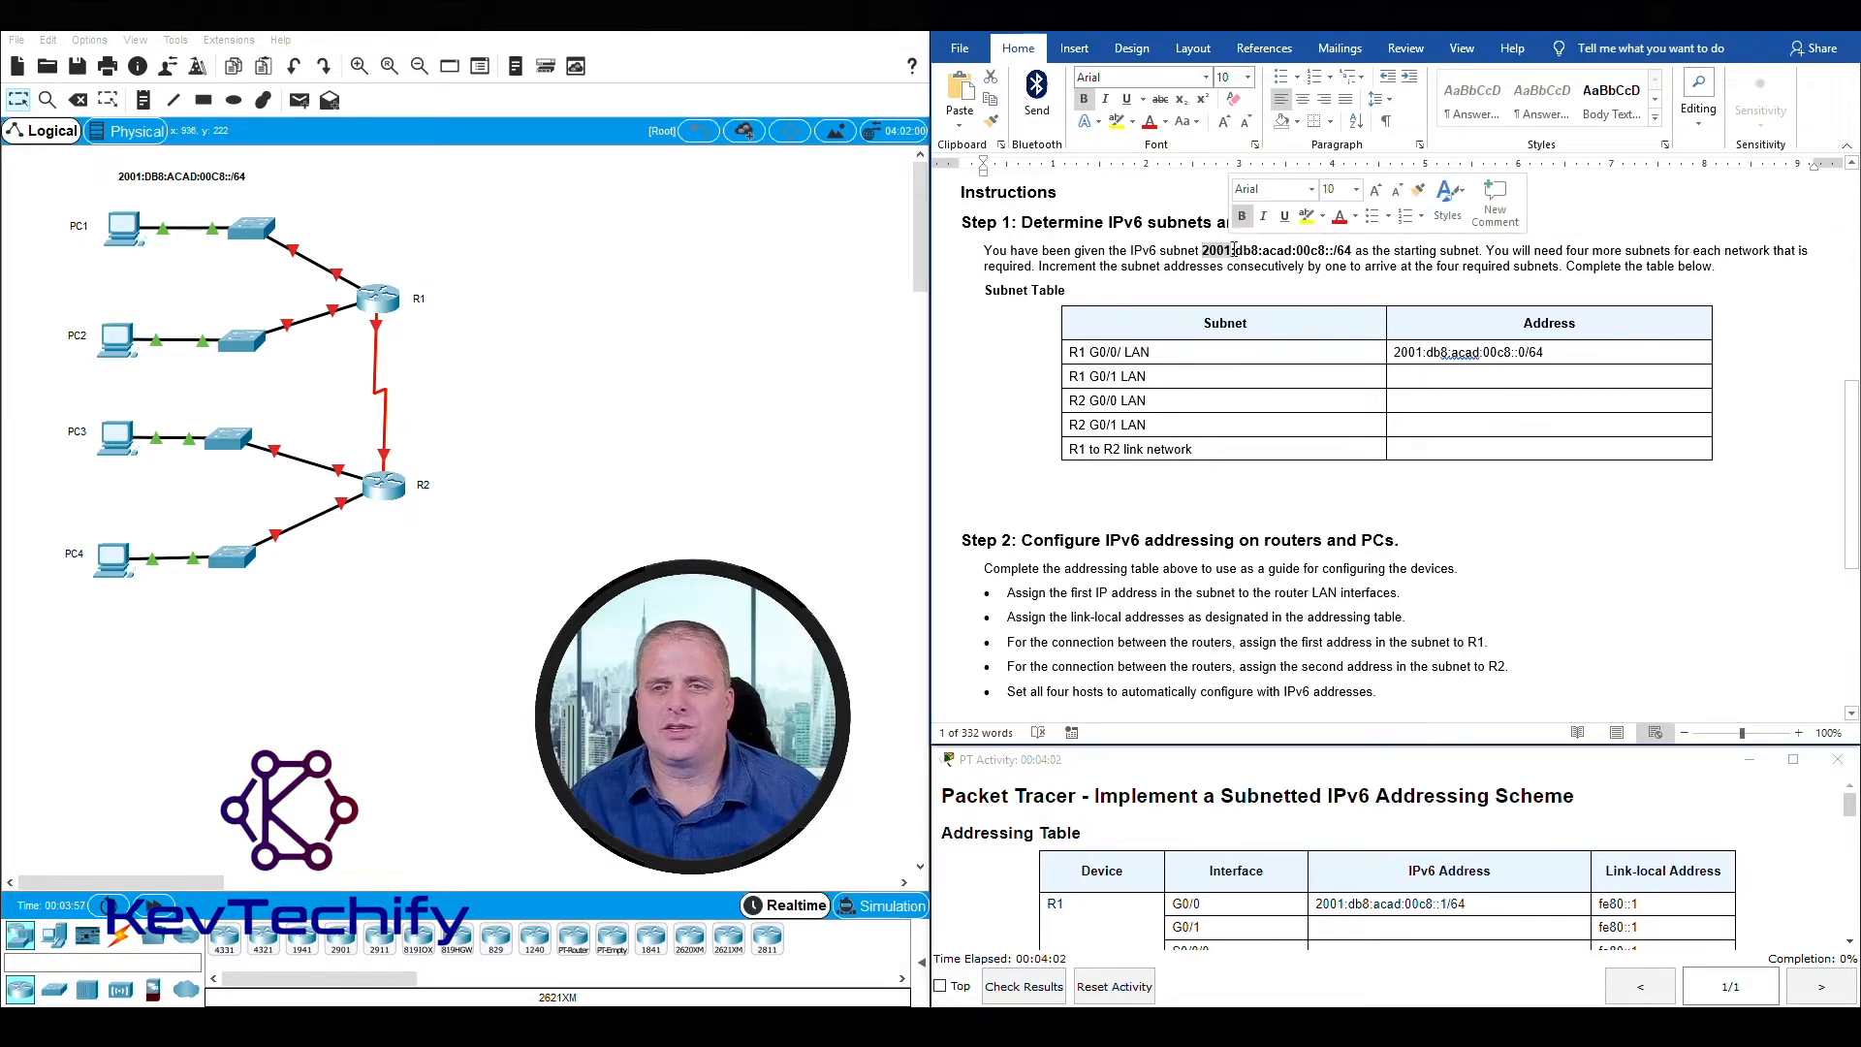
click(1239, 250)
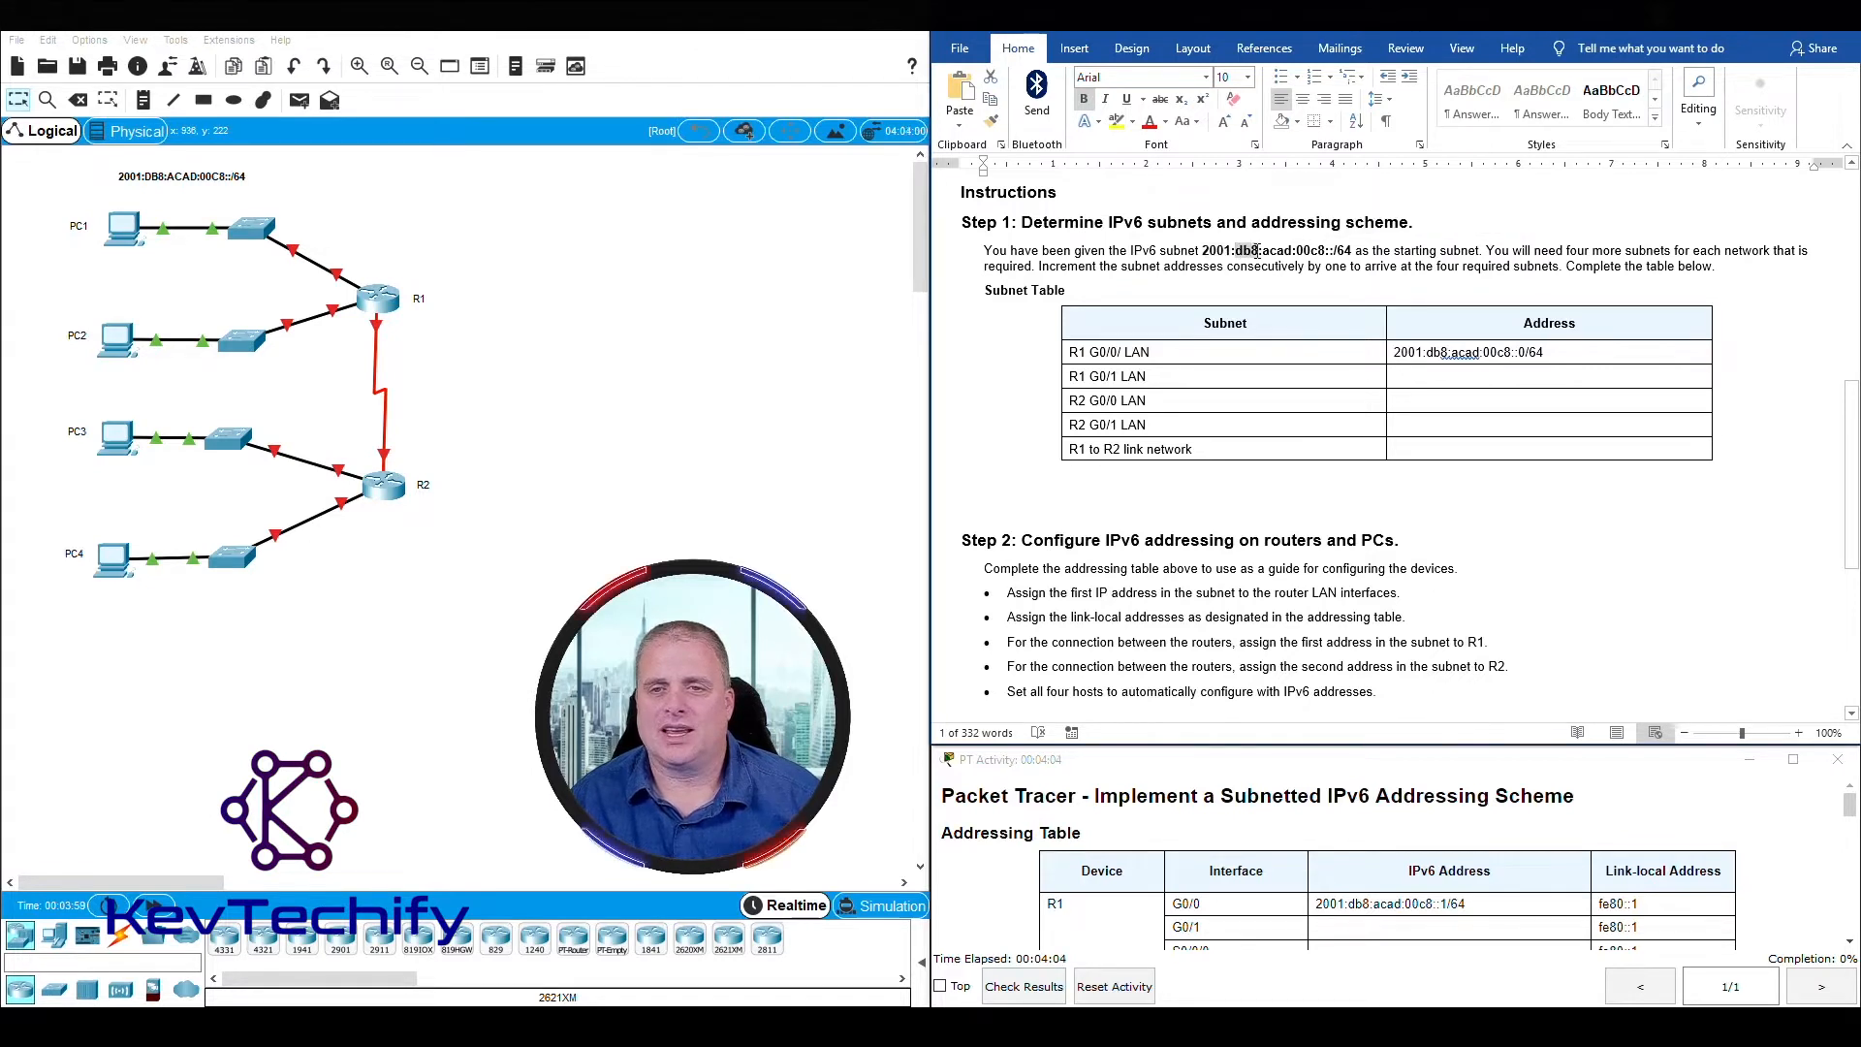
drag(1262, 251, 1292, 250)
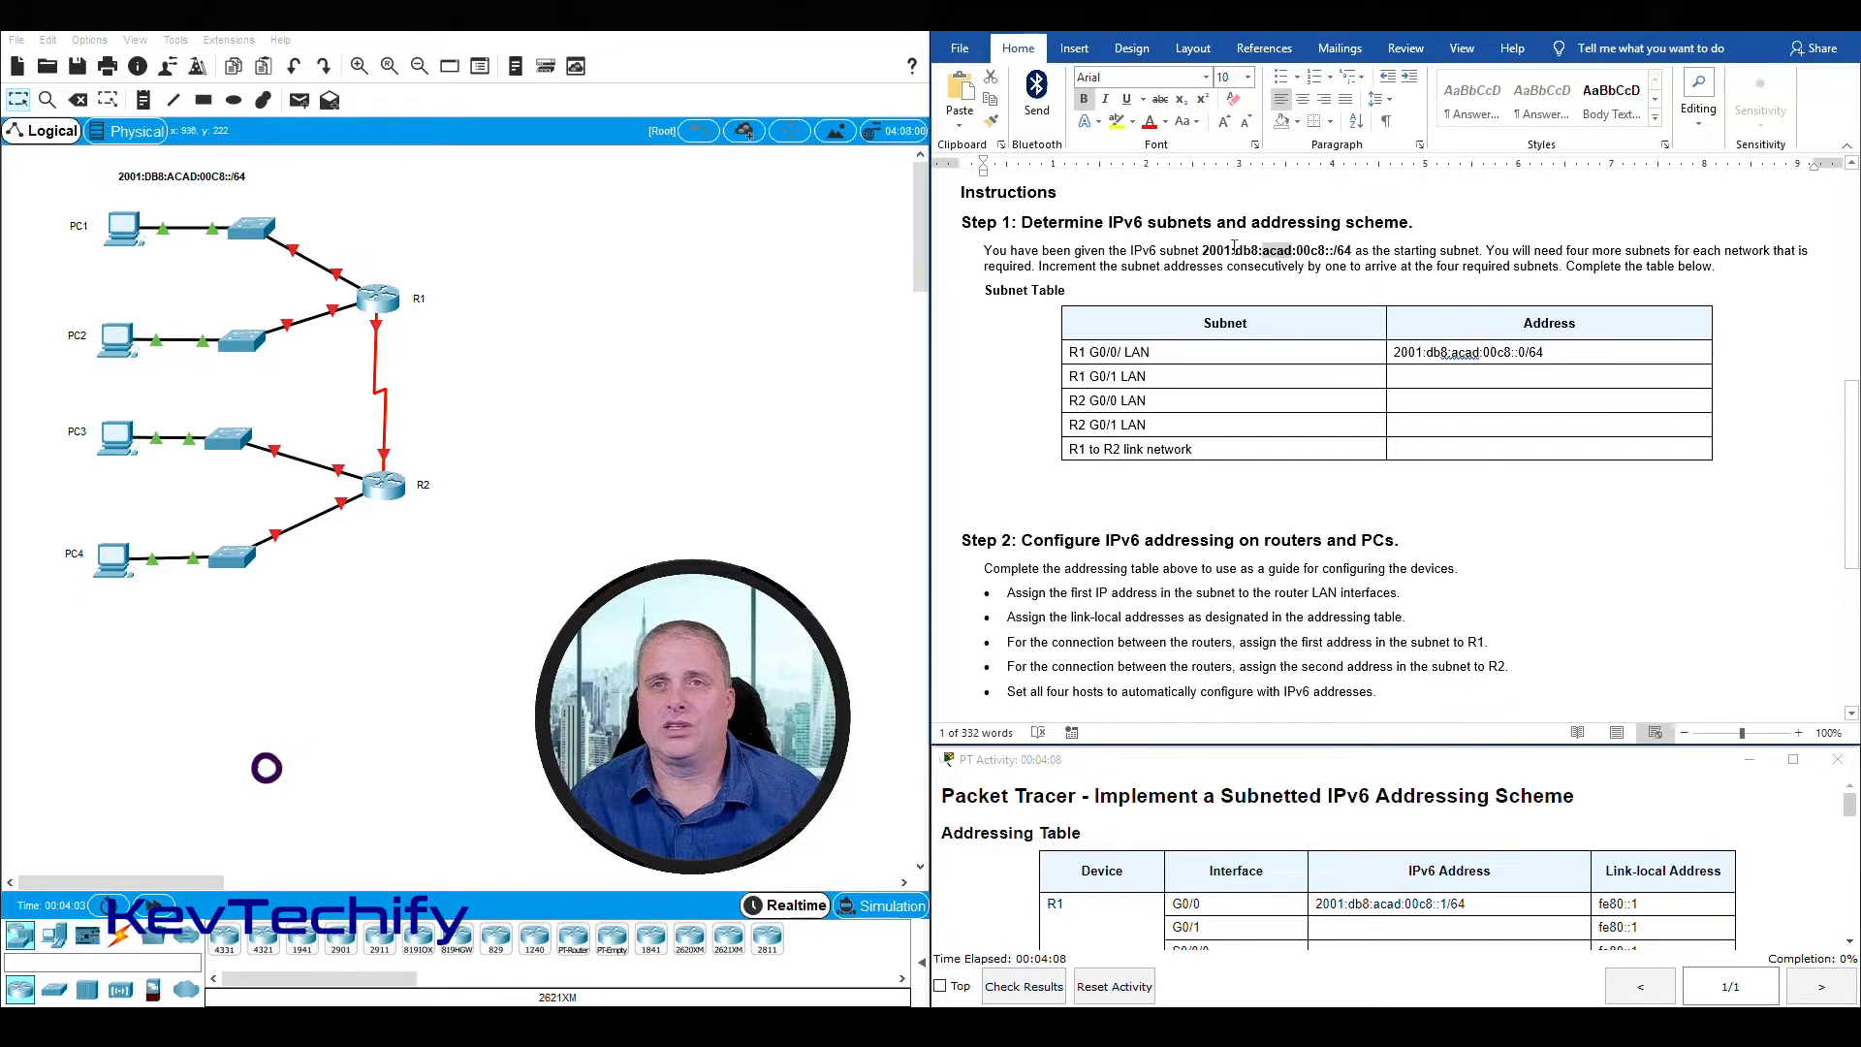
click(1298, 250)
drag(1298, 250, 1324, 254)
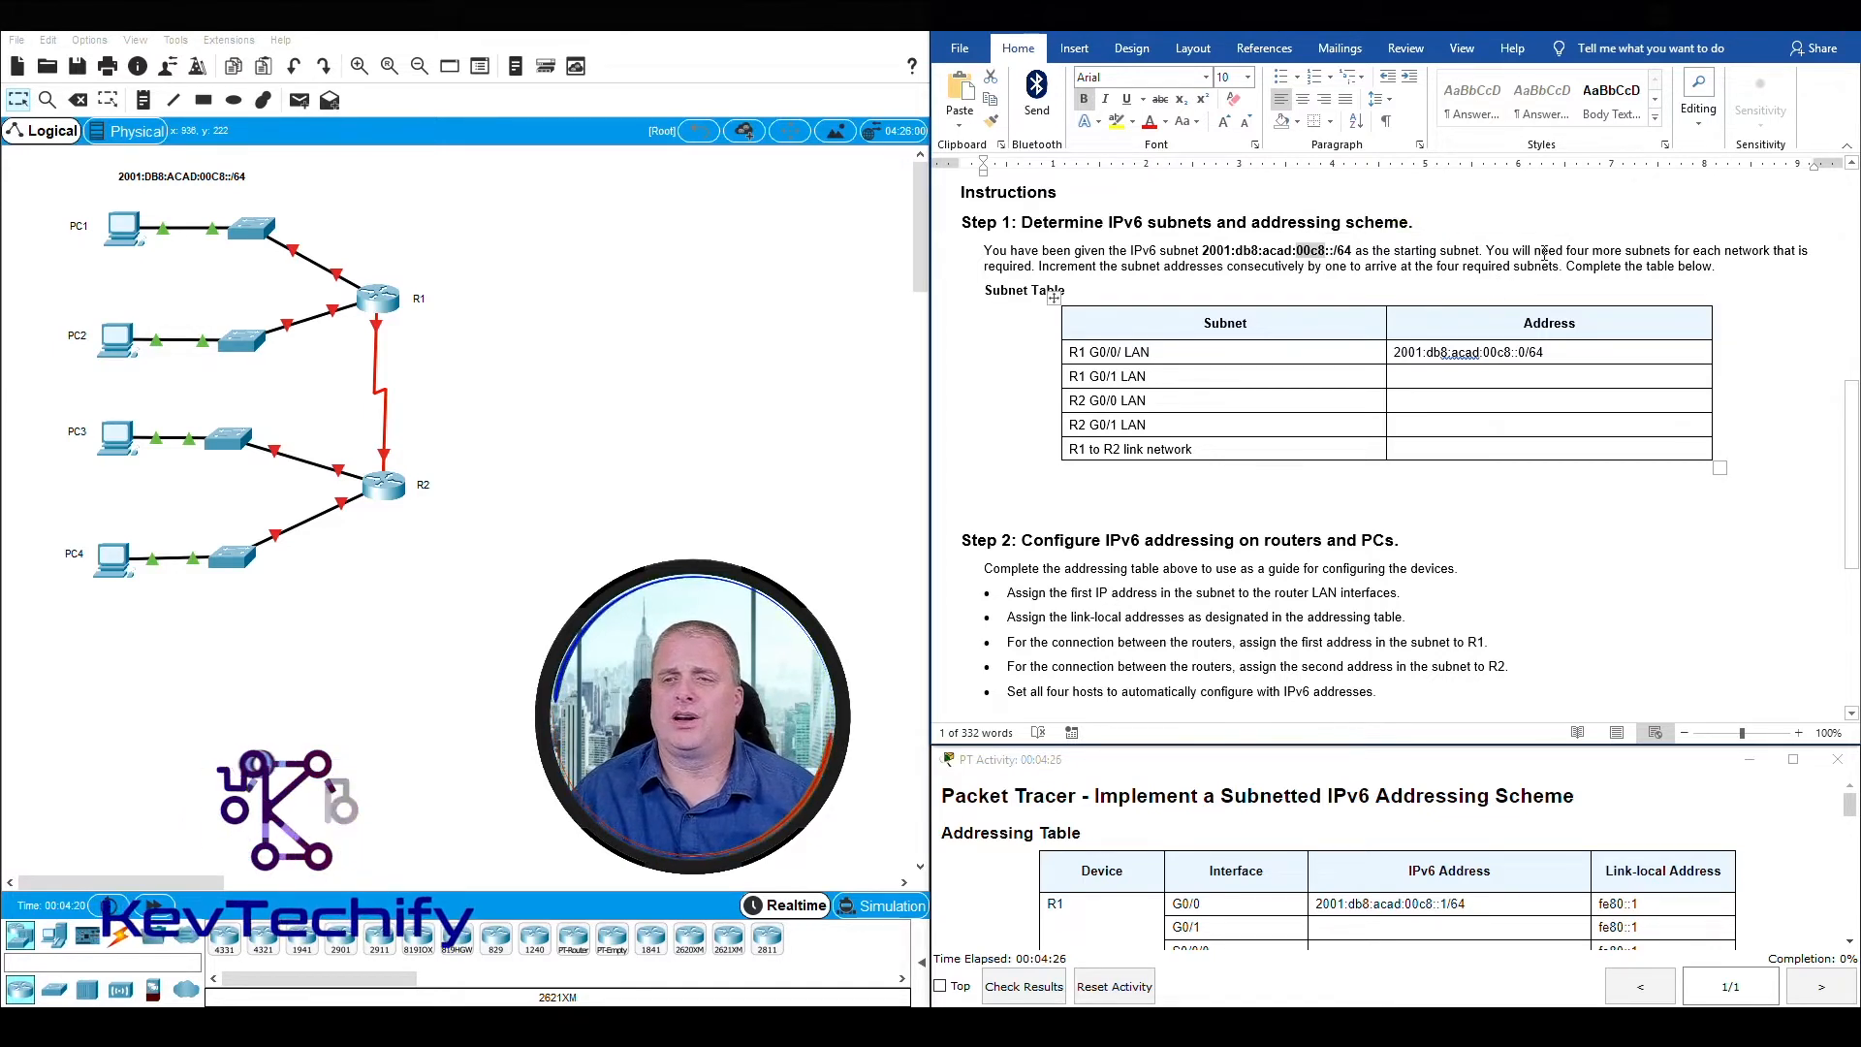
- Match the four-more-subnets requirement to the topology by examining each PC's LAN and the link between R1 and R2
drag(1566, 249, 1673, 251)
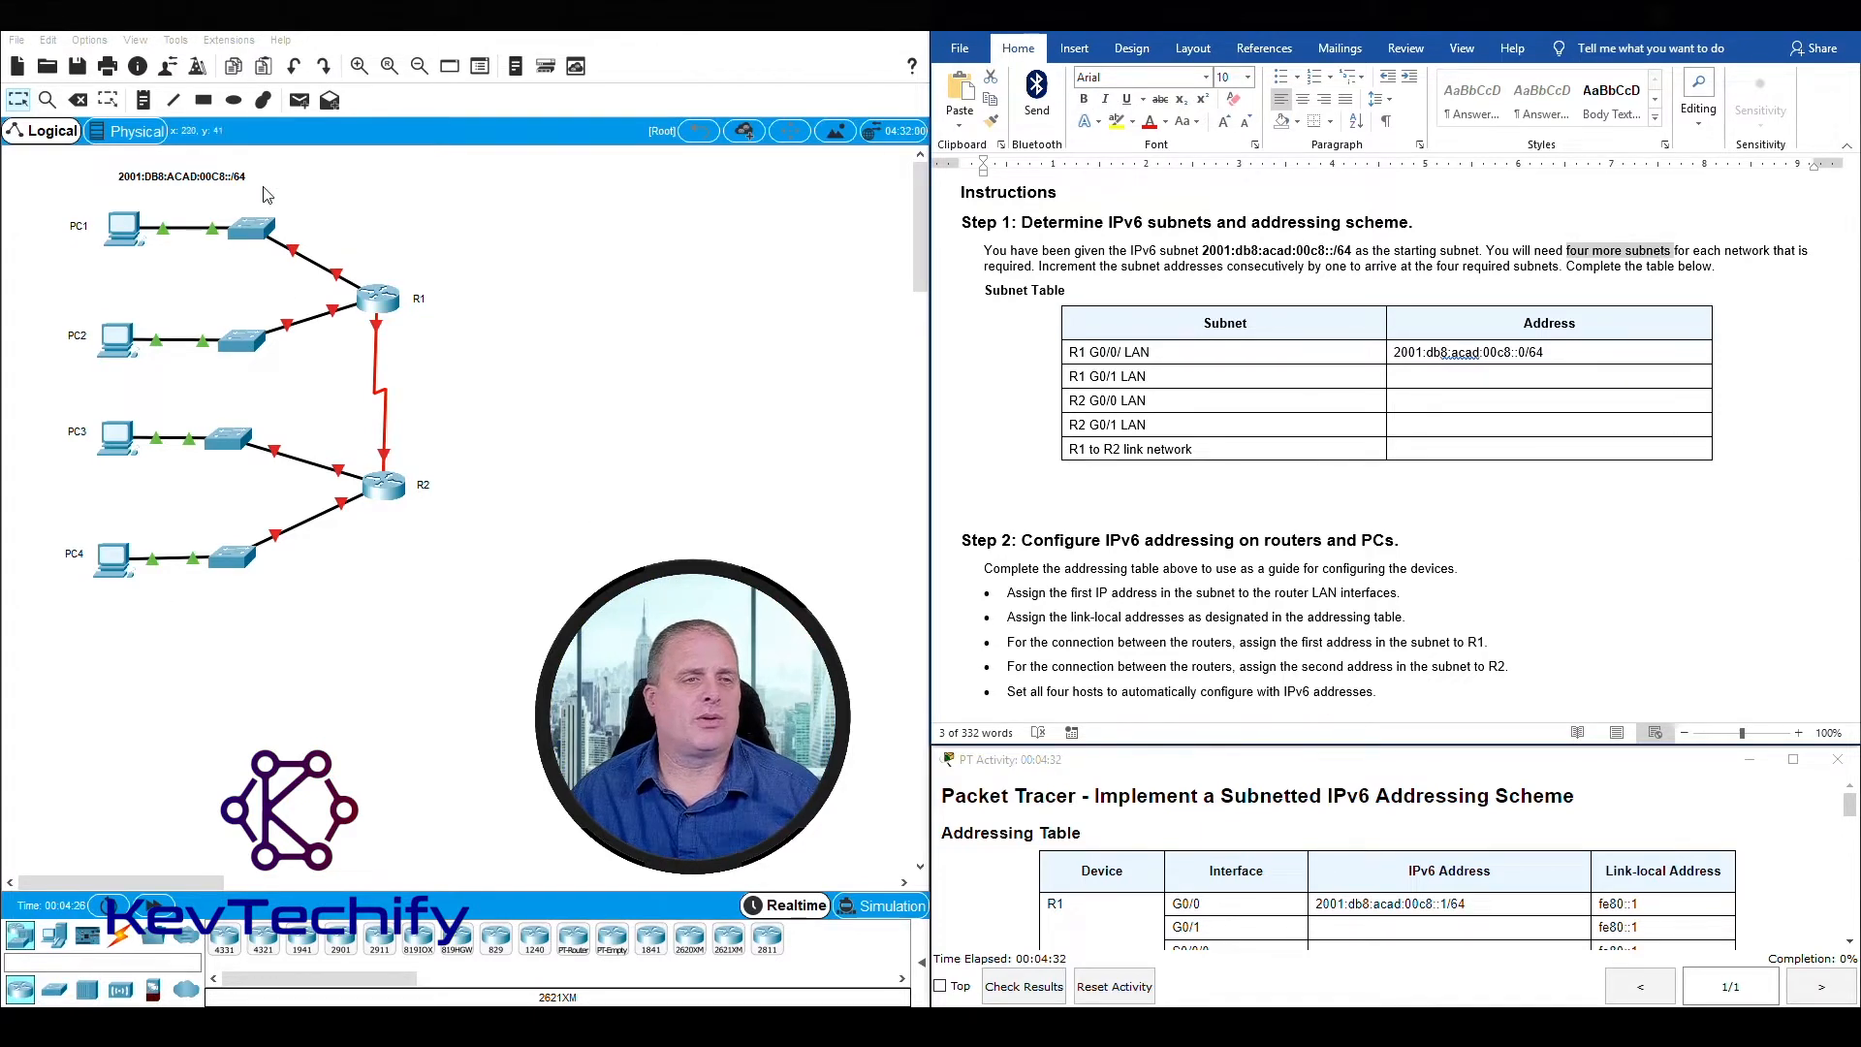
drag(44, 178, 375, 298)
drag(24, 291, 361, 405)
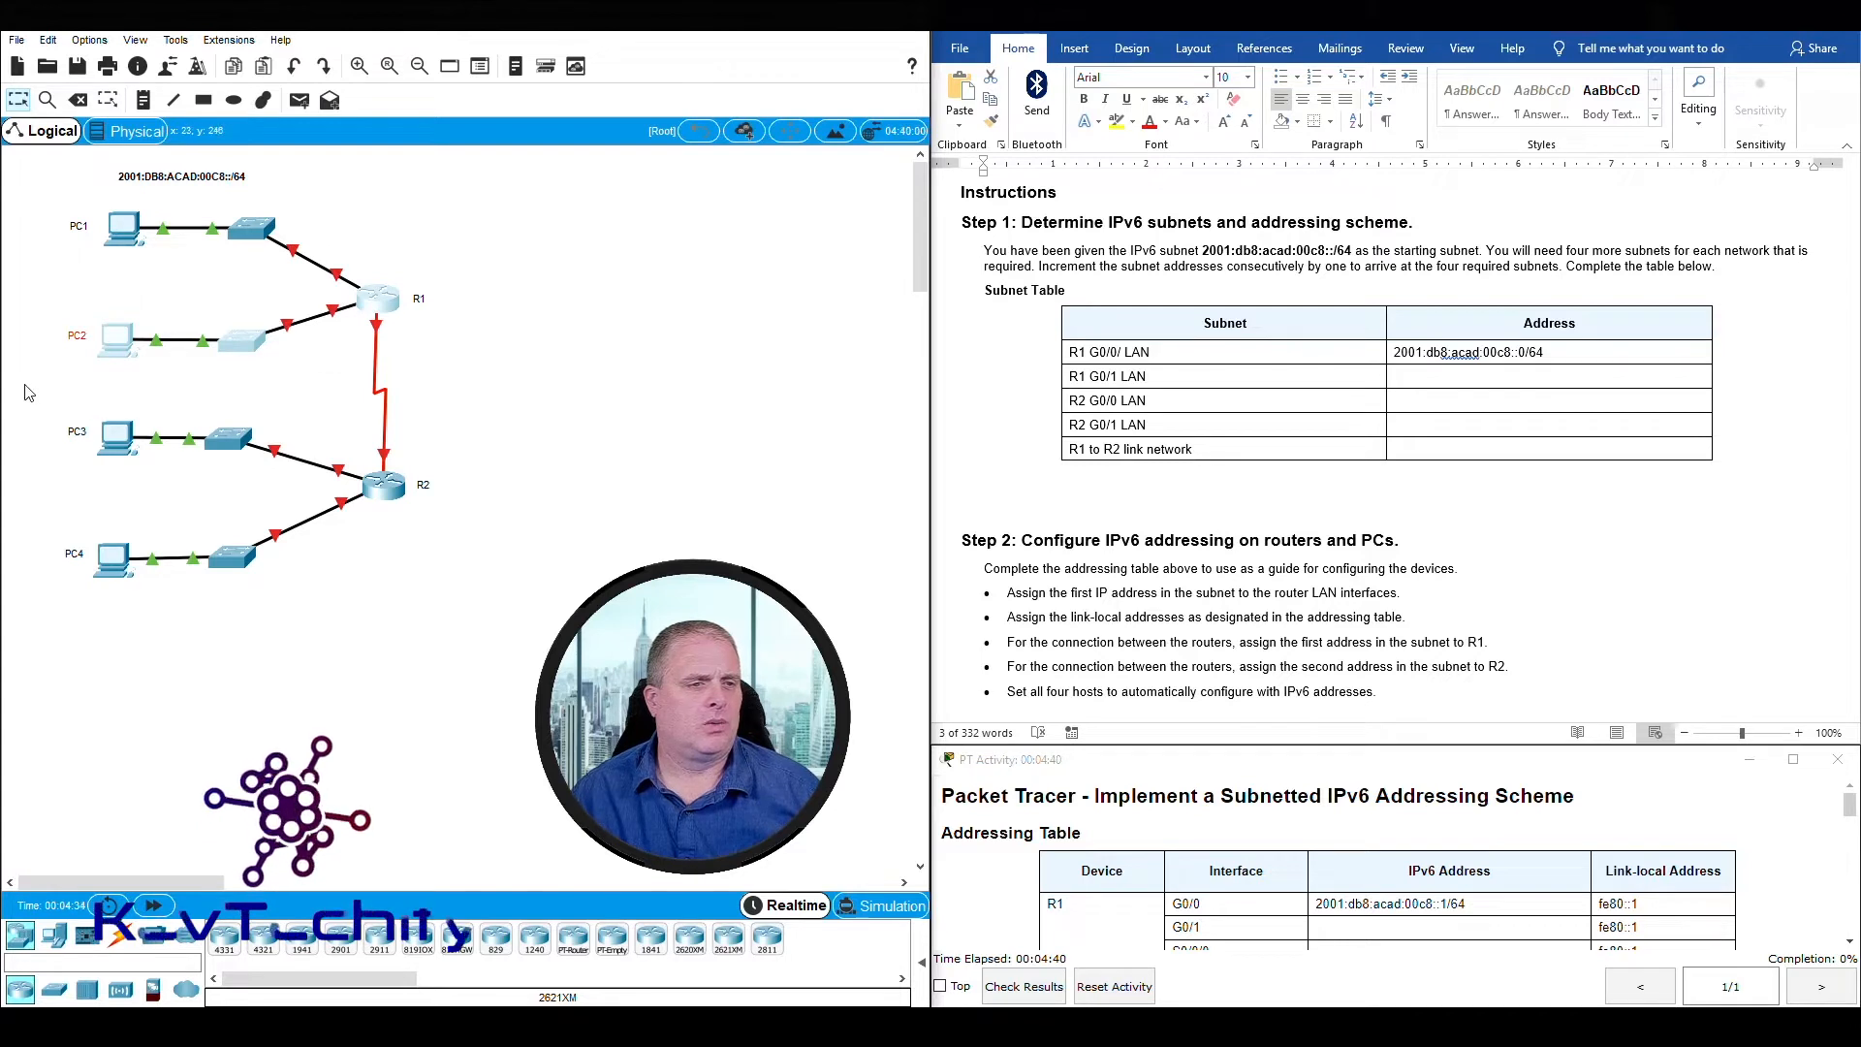
drag(35, 395, 369, 488)
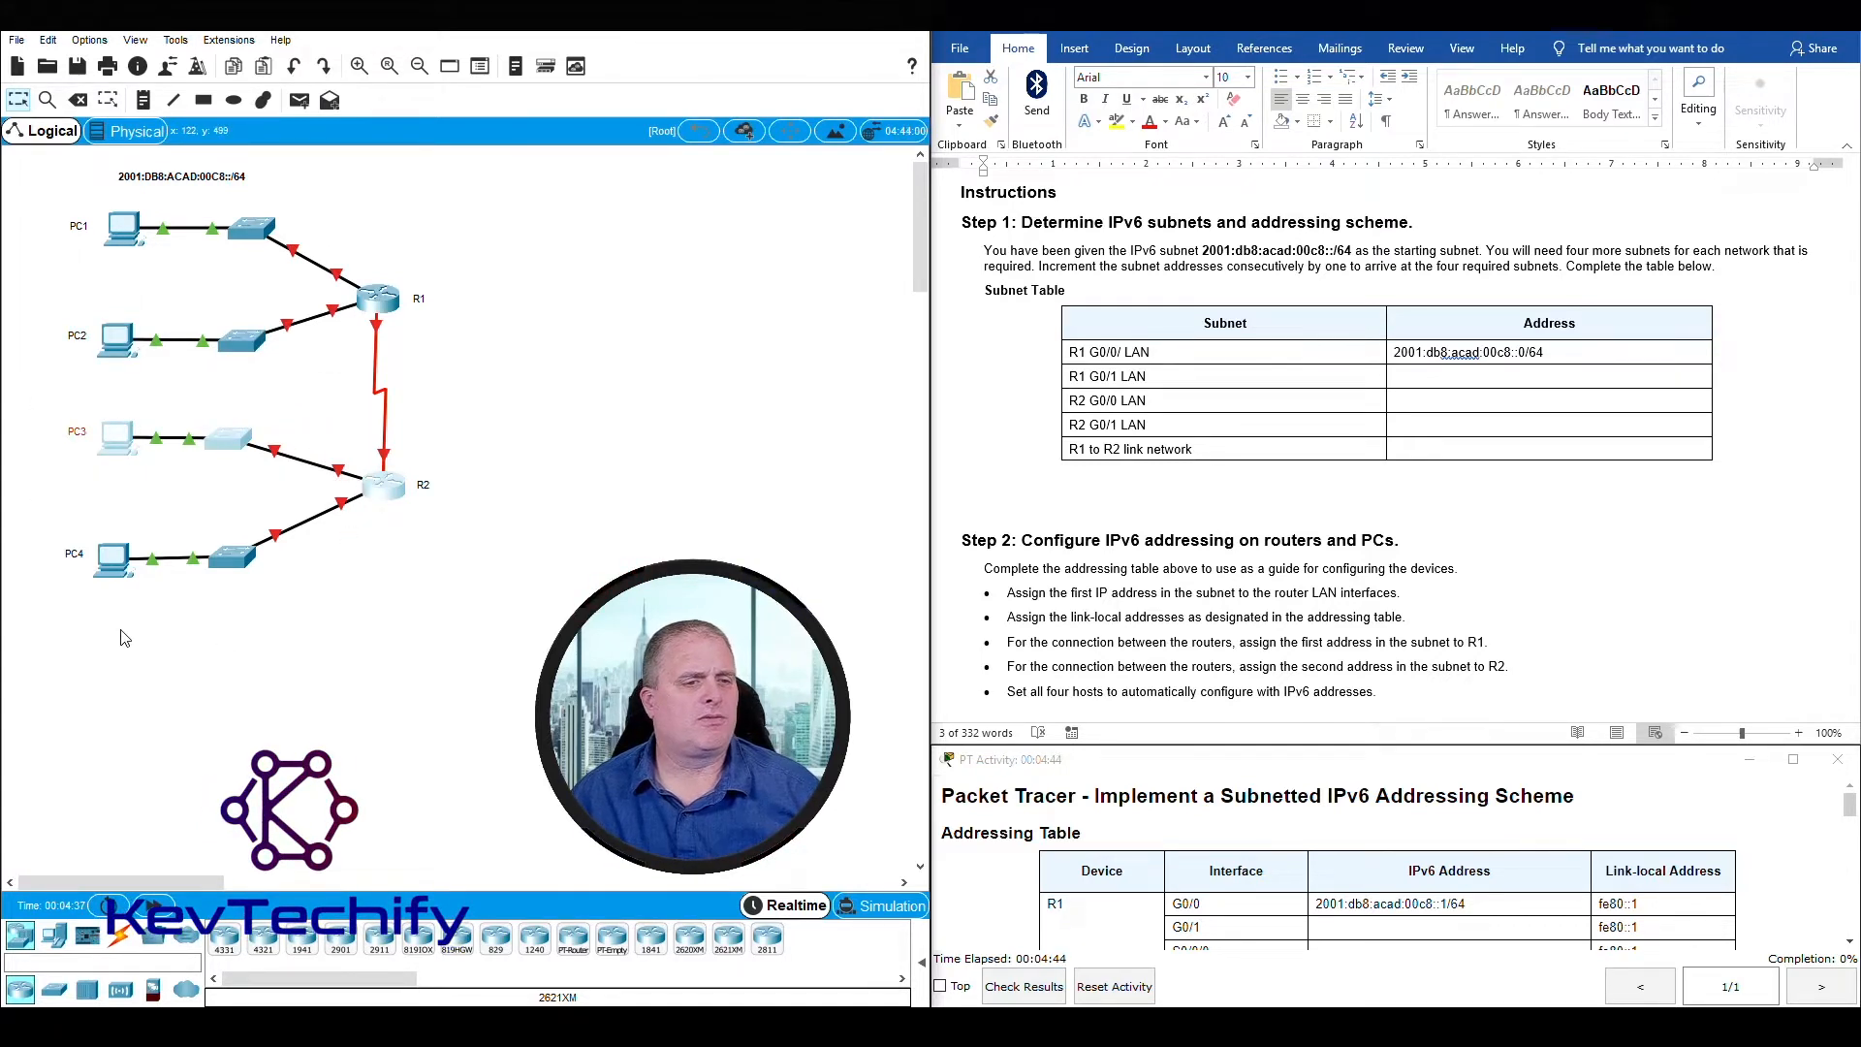
drag(40, 614, 366, 497)
click(531, 430)
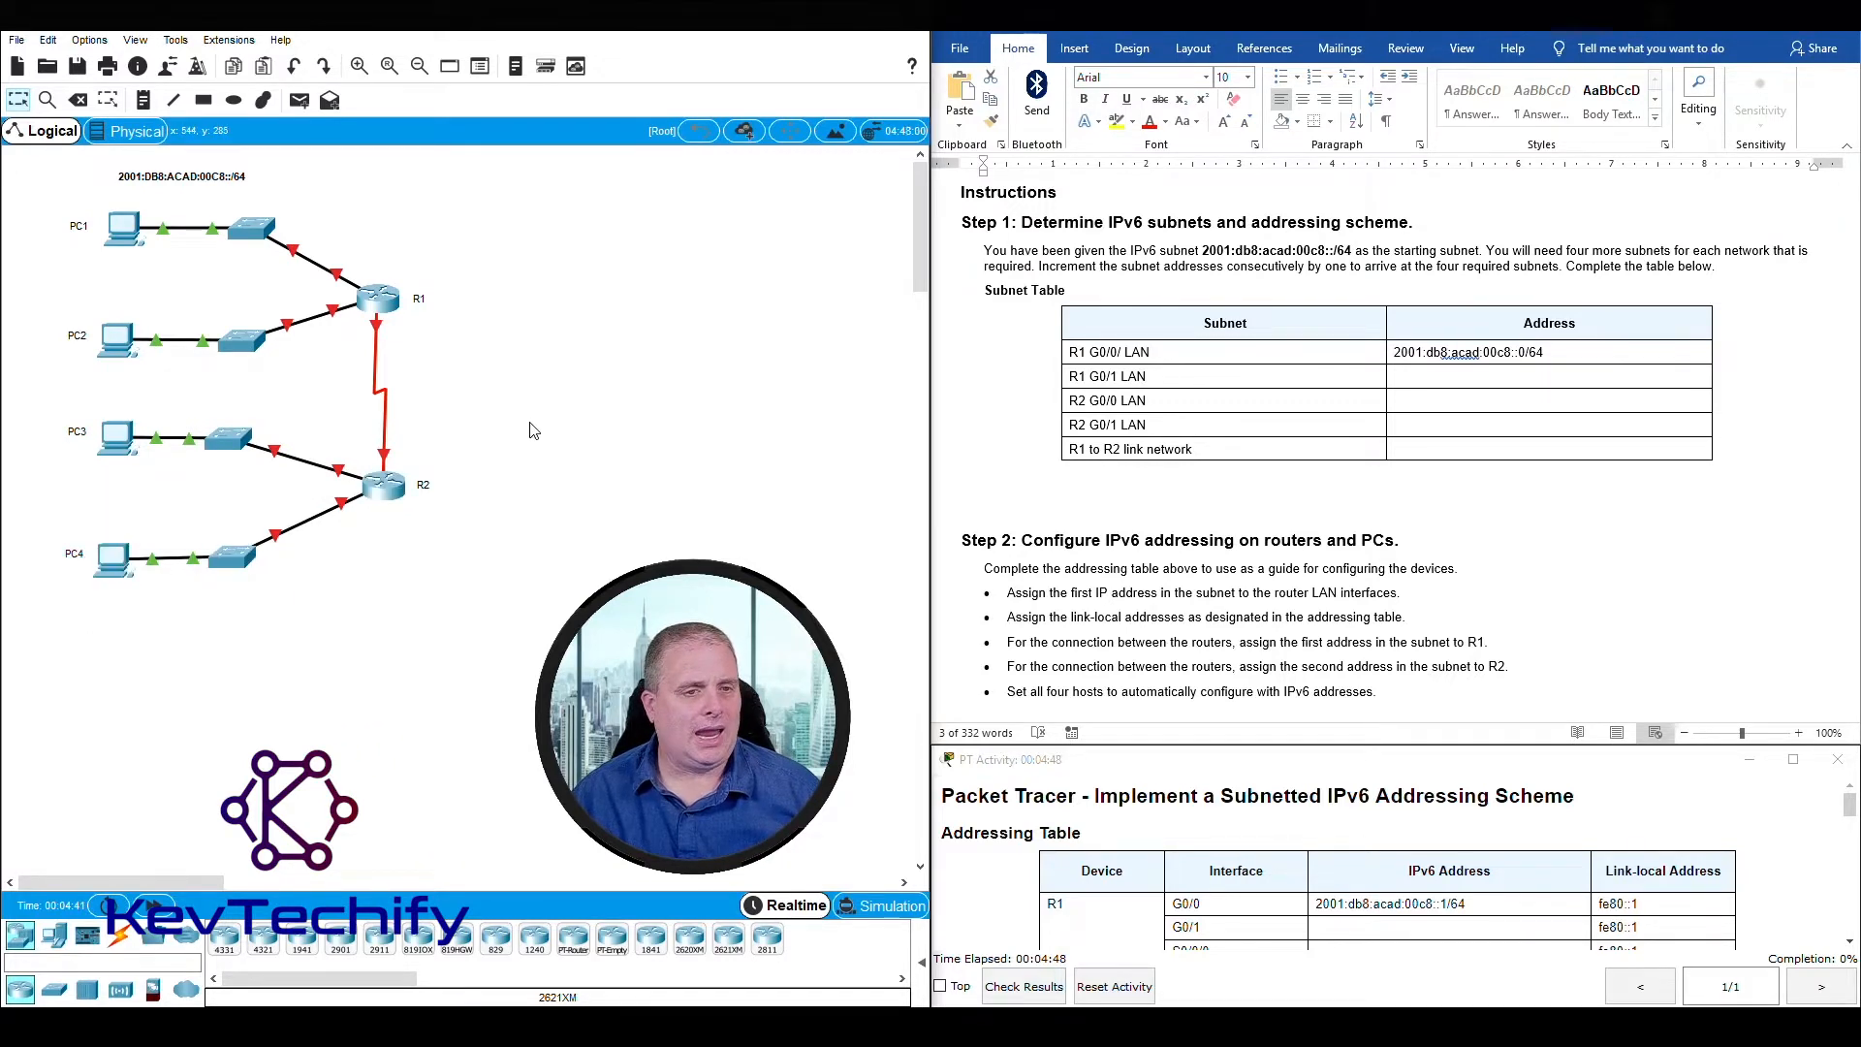
drag(433, 313, 369, 481)
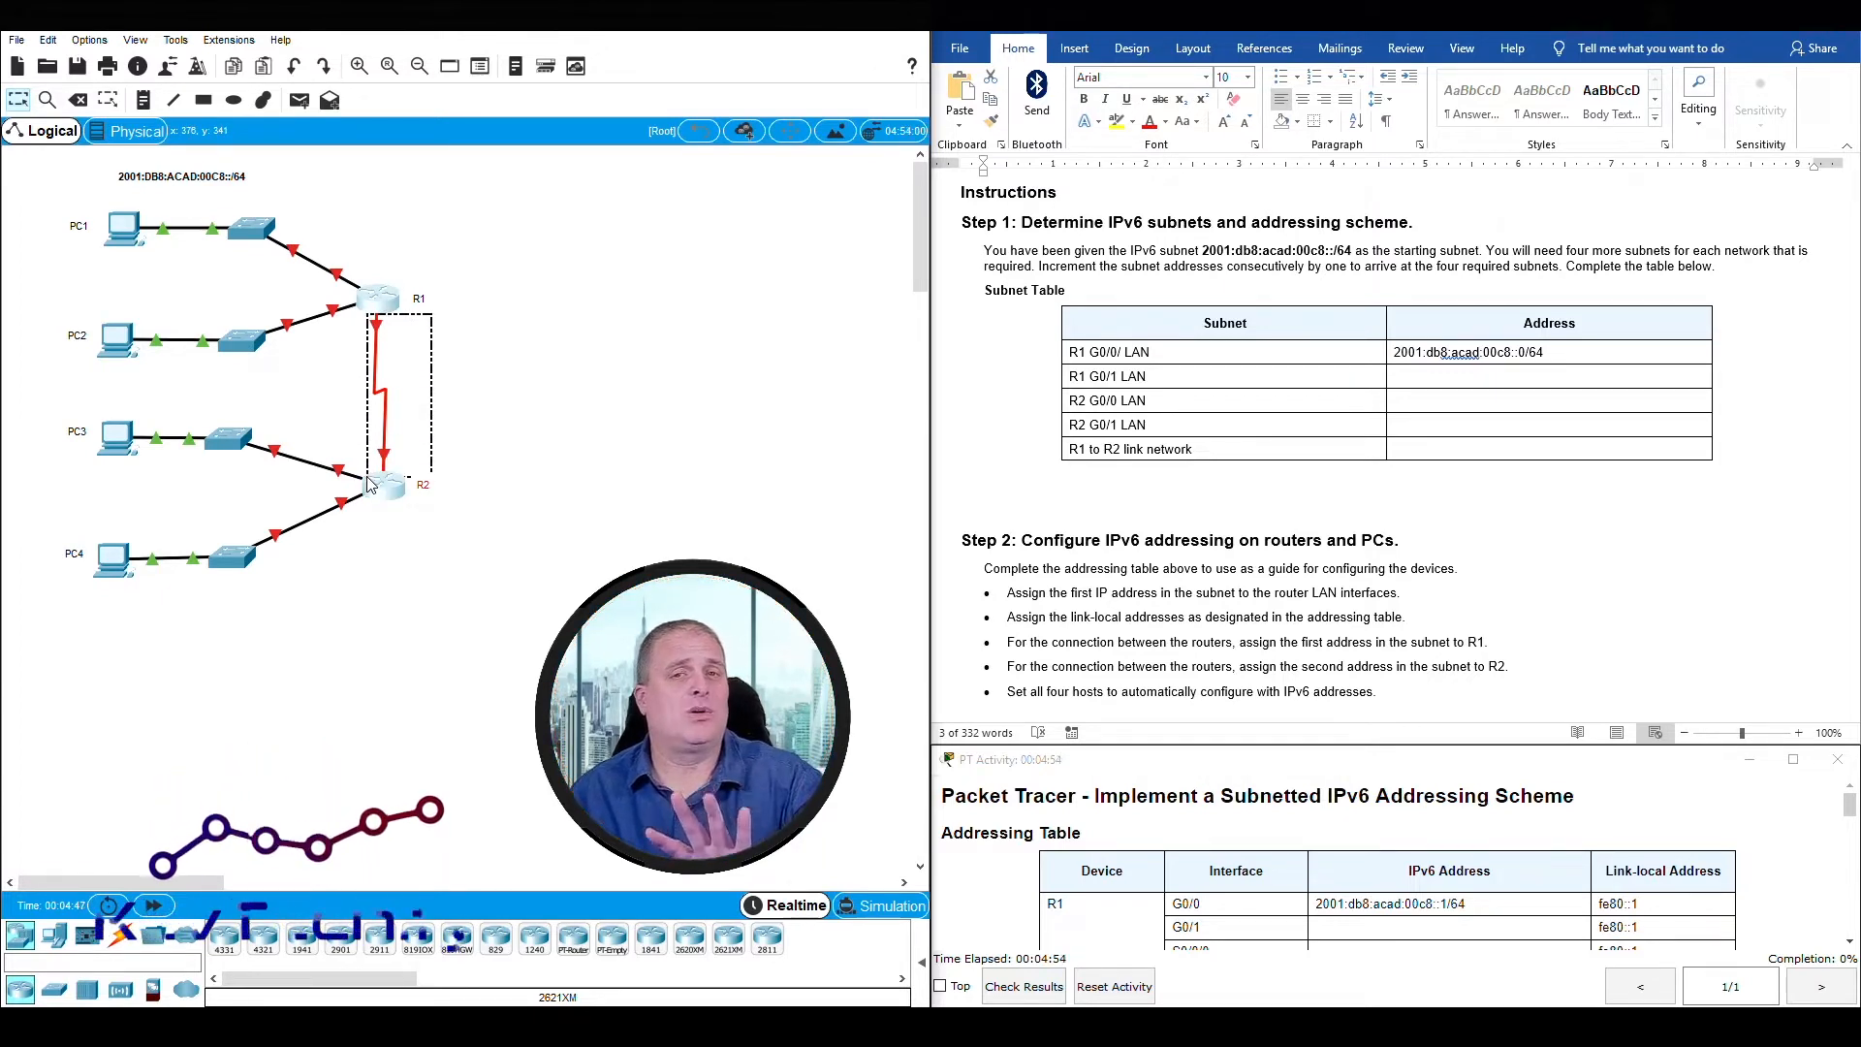
drag(370, 481, 370, 481)
click(1560, 252)
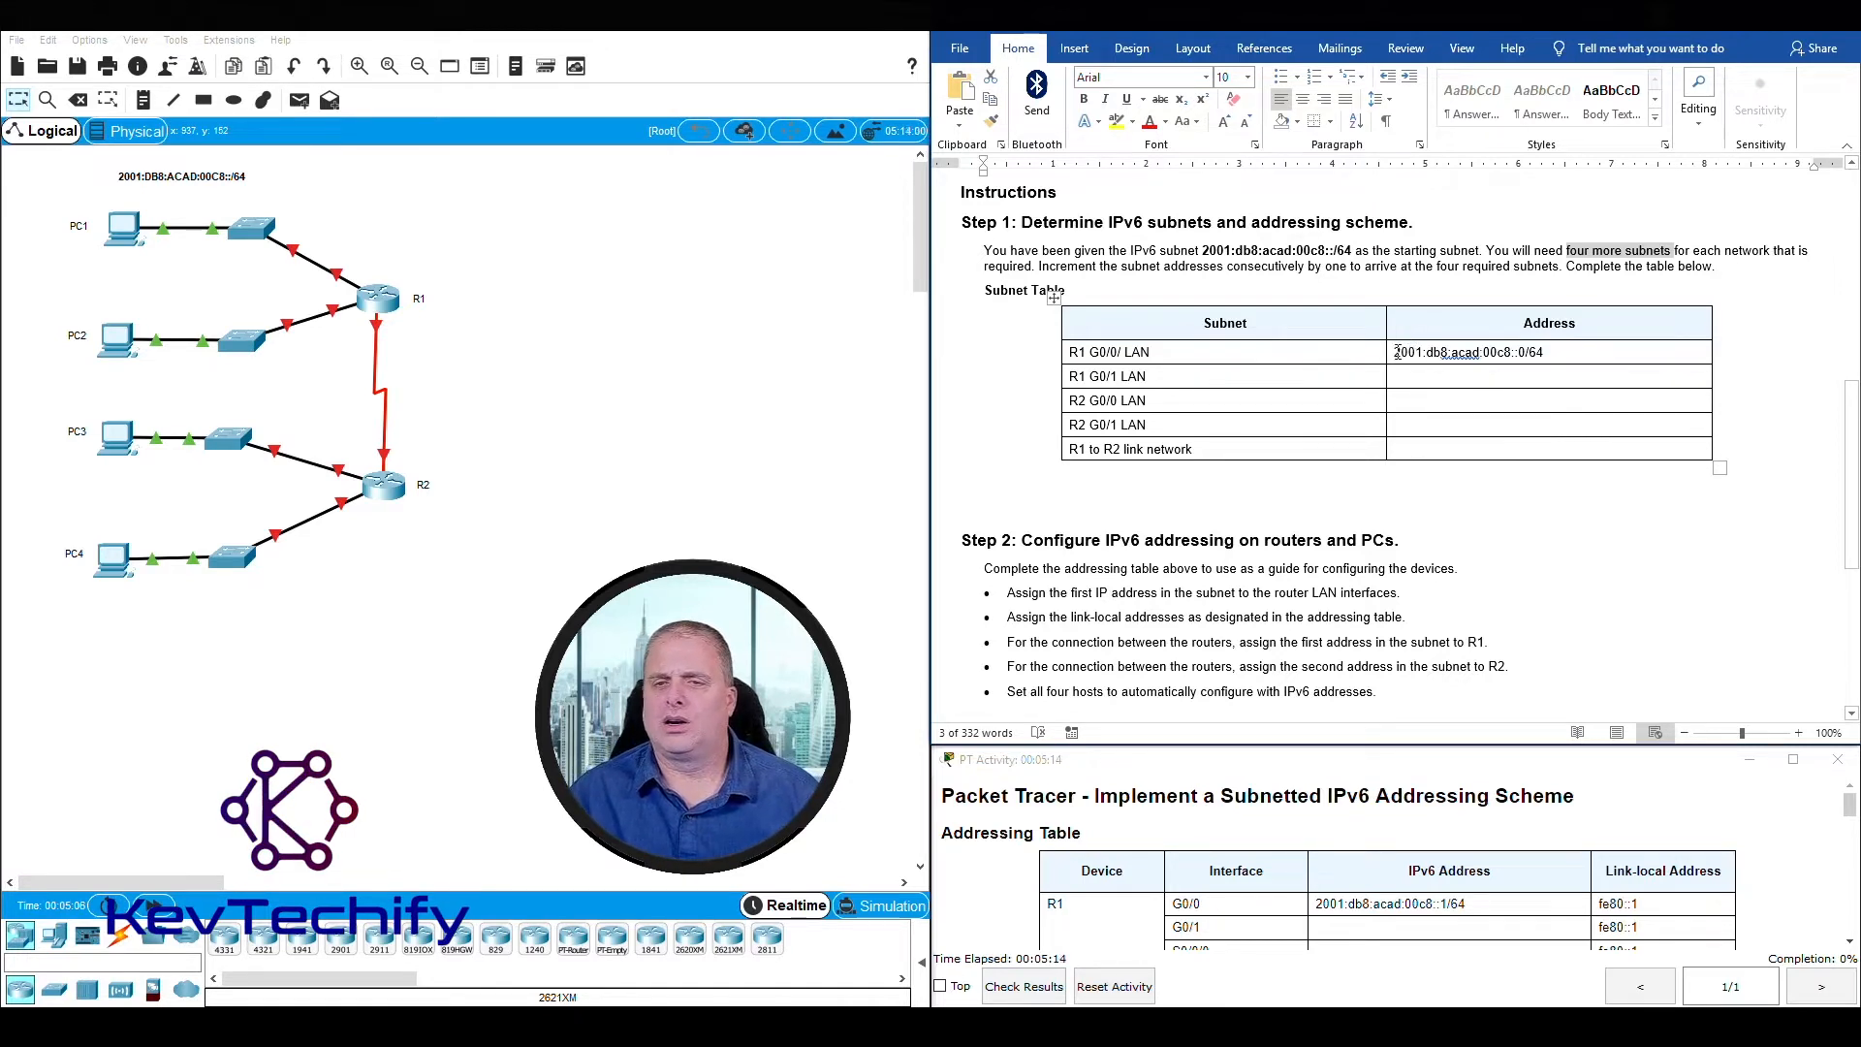
- Copy the R1 G0/0 LAN address 2001:db8:acad:00c8::0/64 into the Address cells of the other four rows of the Subnet Table
drag(1397, 352, 1461, 353)
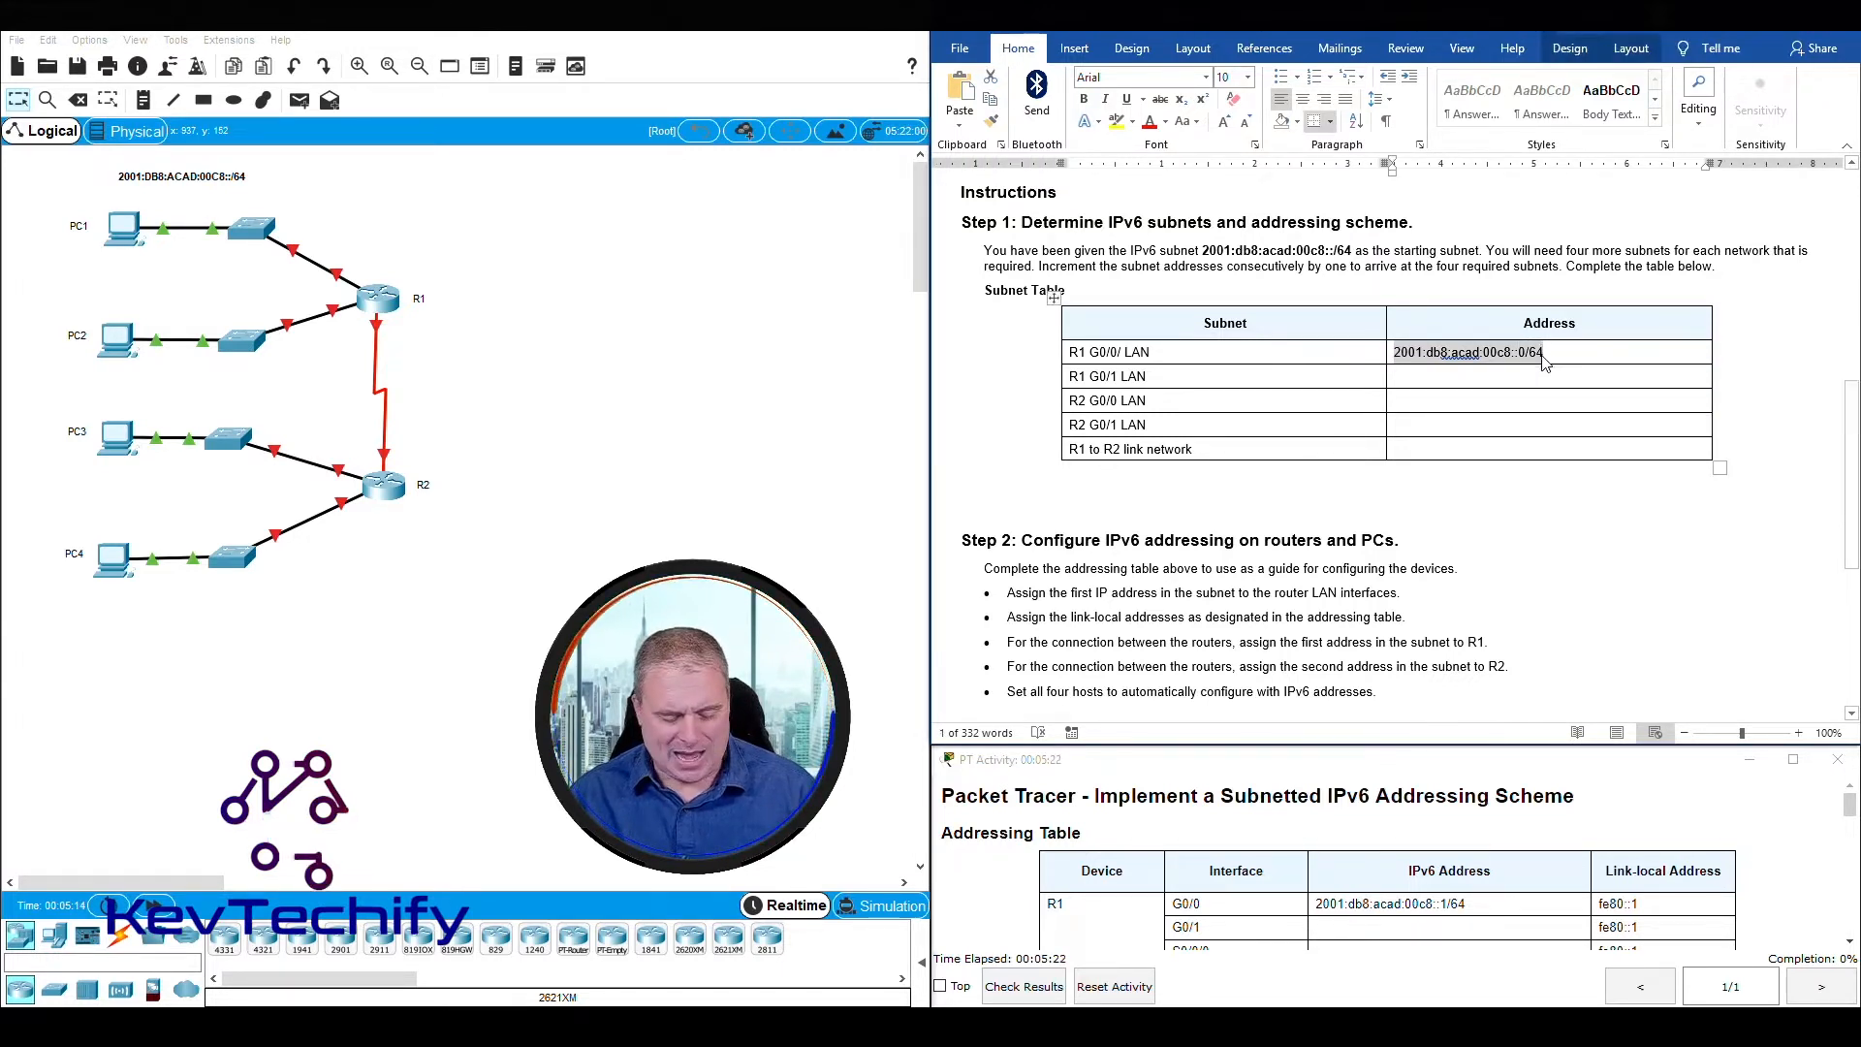
click(1496, 376)
text(2001:db8:acad:00c8::0/64)
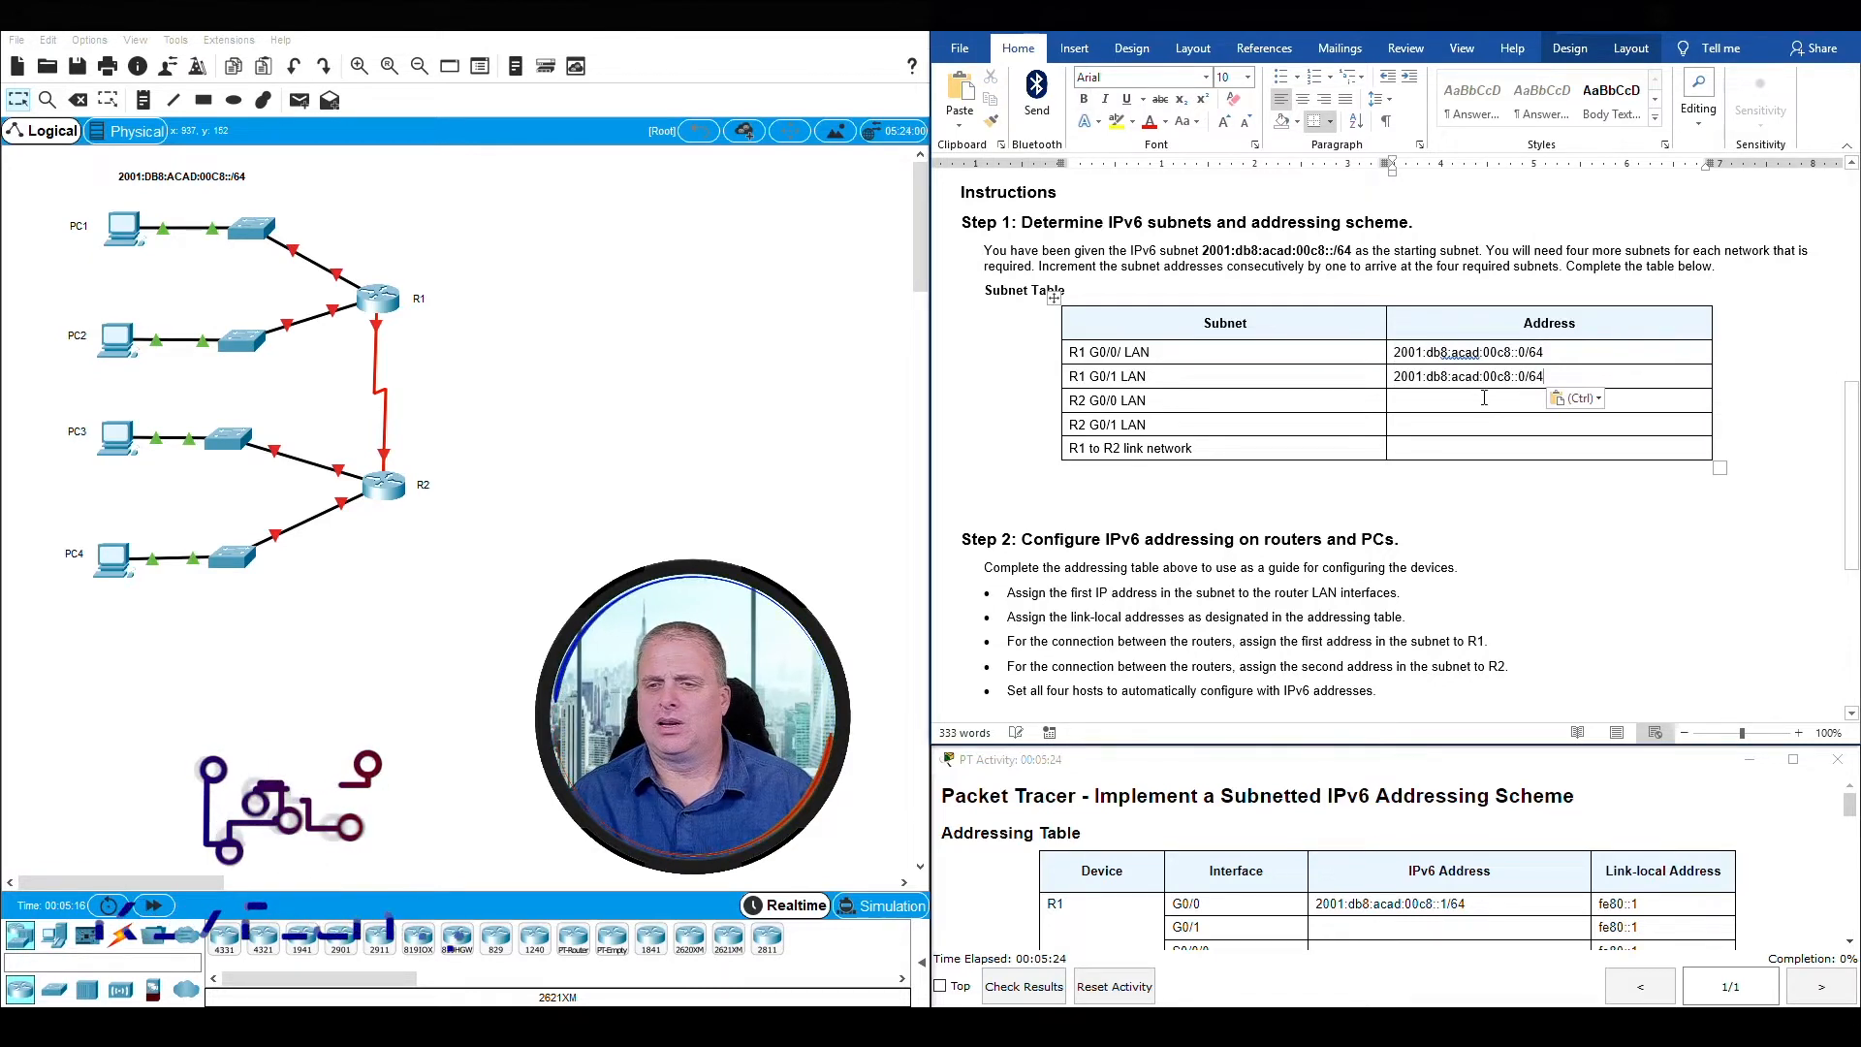
click(1474, 400)
text(2001:db8:acad:00c8::0/64)
click(1465, 423)
text(2001:db8:acad:00c8::0/64)
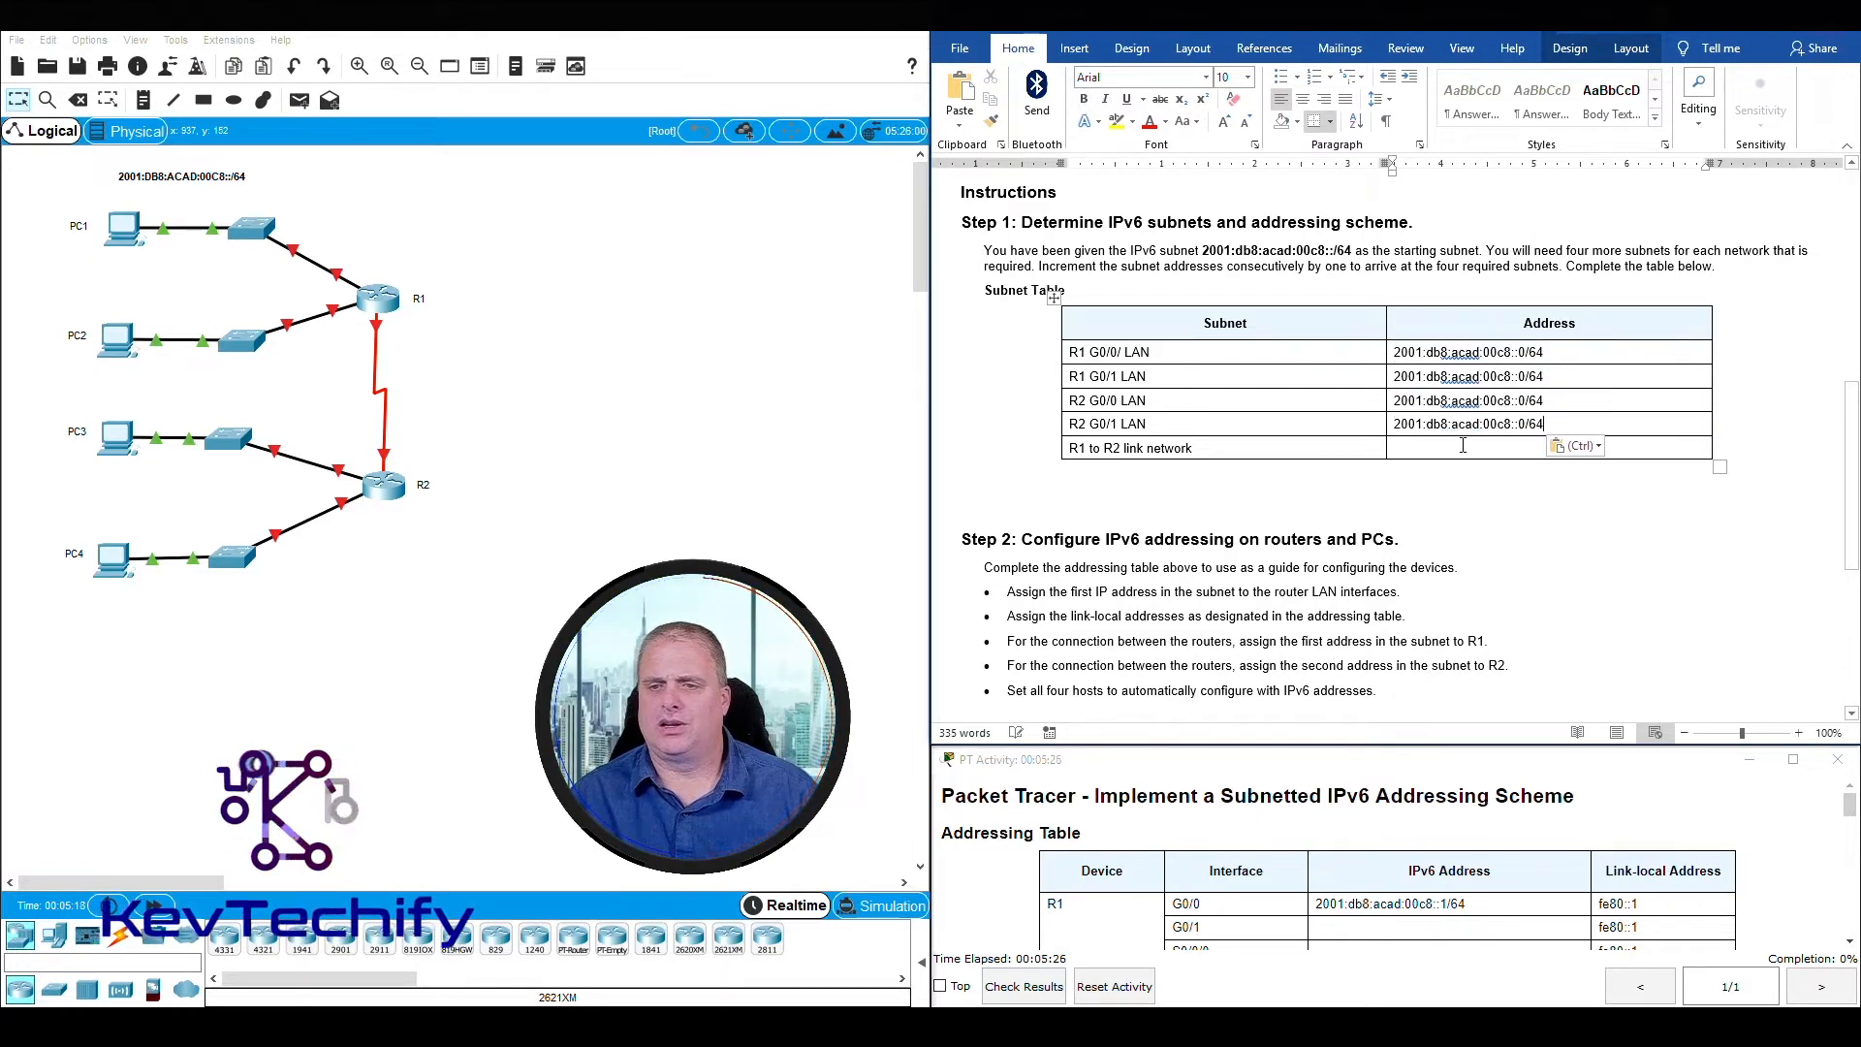
click(1459, 447)
text(2001:db8:acad:00c8::0/64)
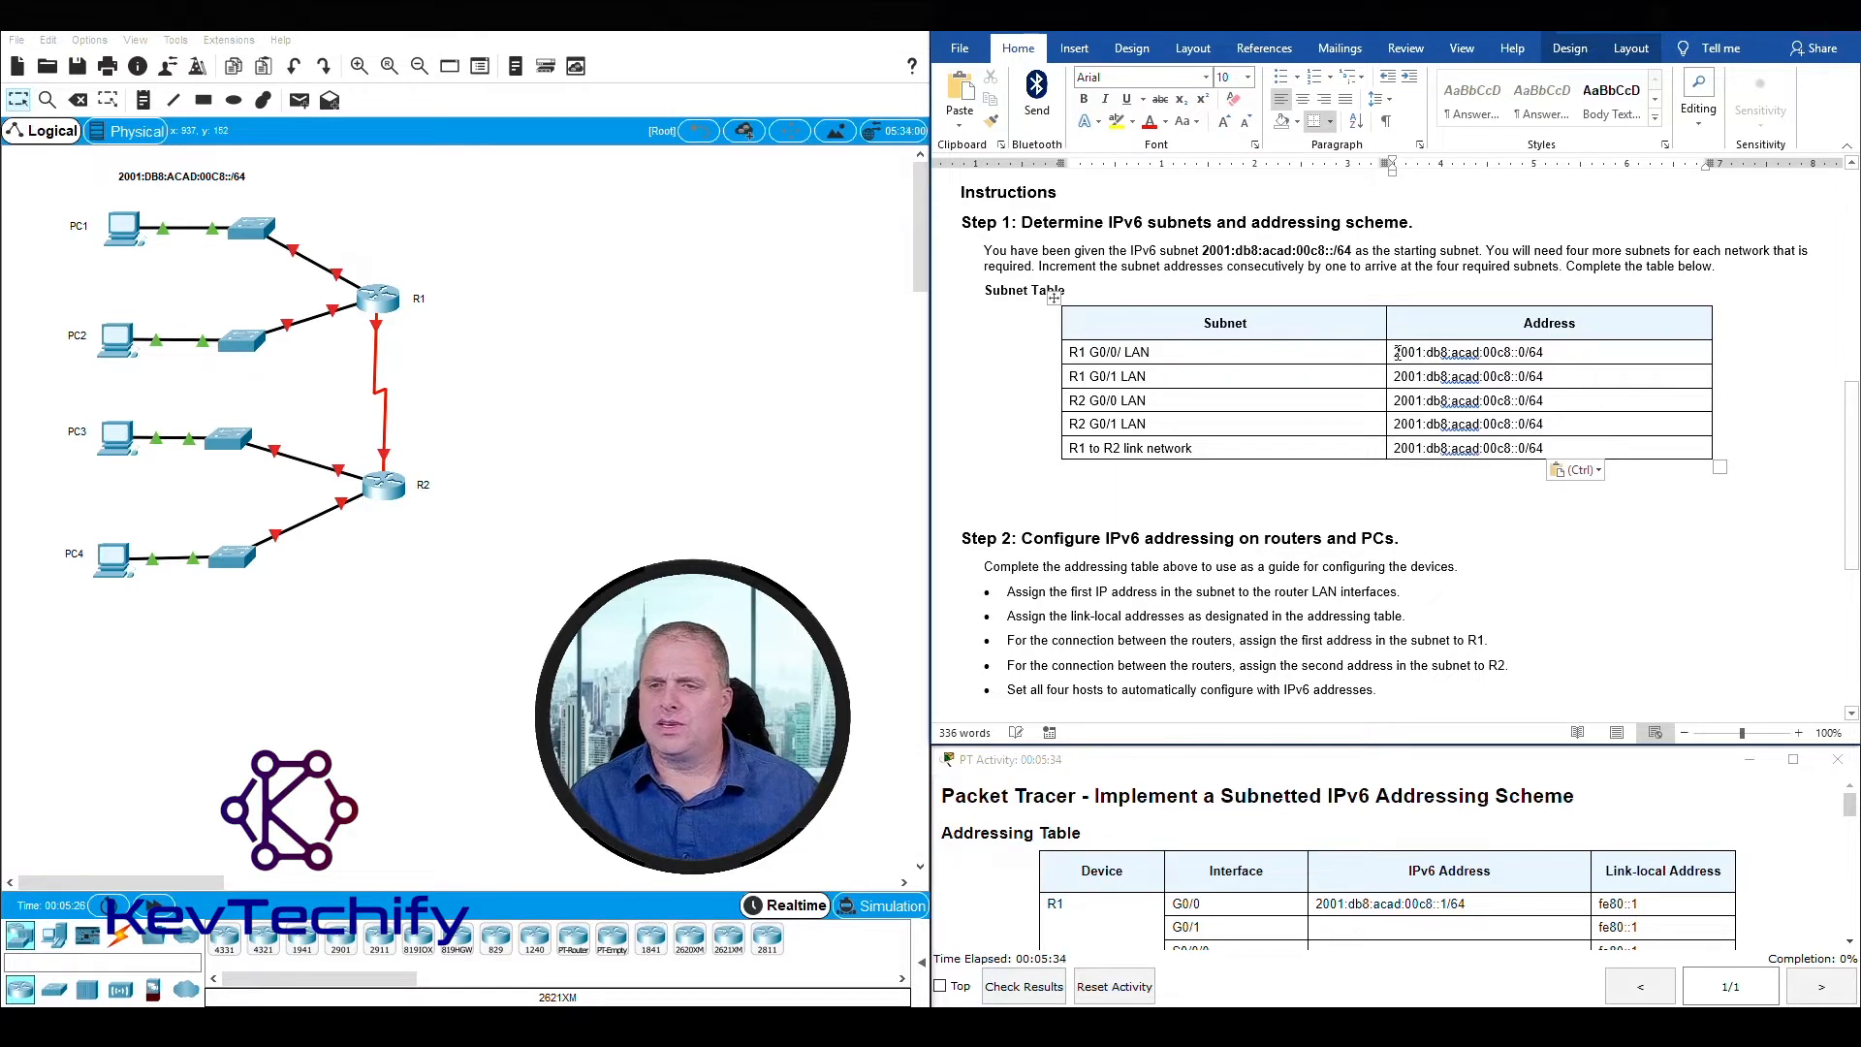
- Examine the 2001:db8:acad prefix and the 00c8 subnet portion of the R1 G0/0 LAN address against the R1 G0/1 LAN row
drag(1396, 353, 1476, 353)
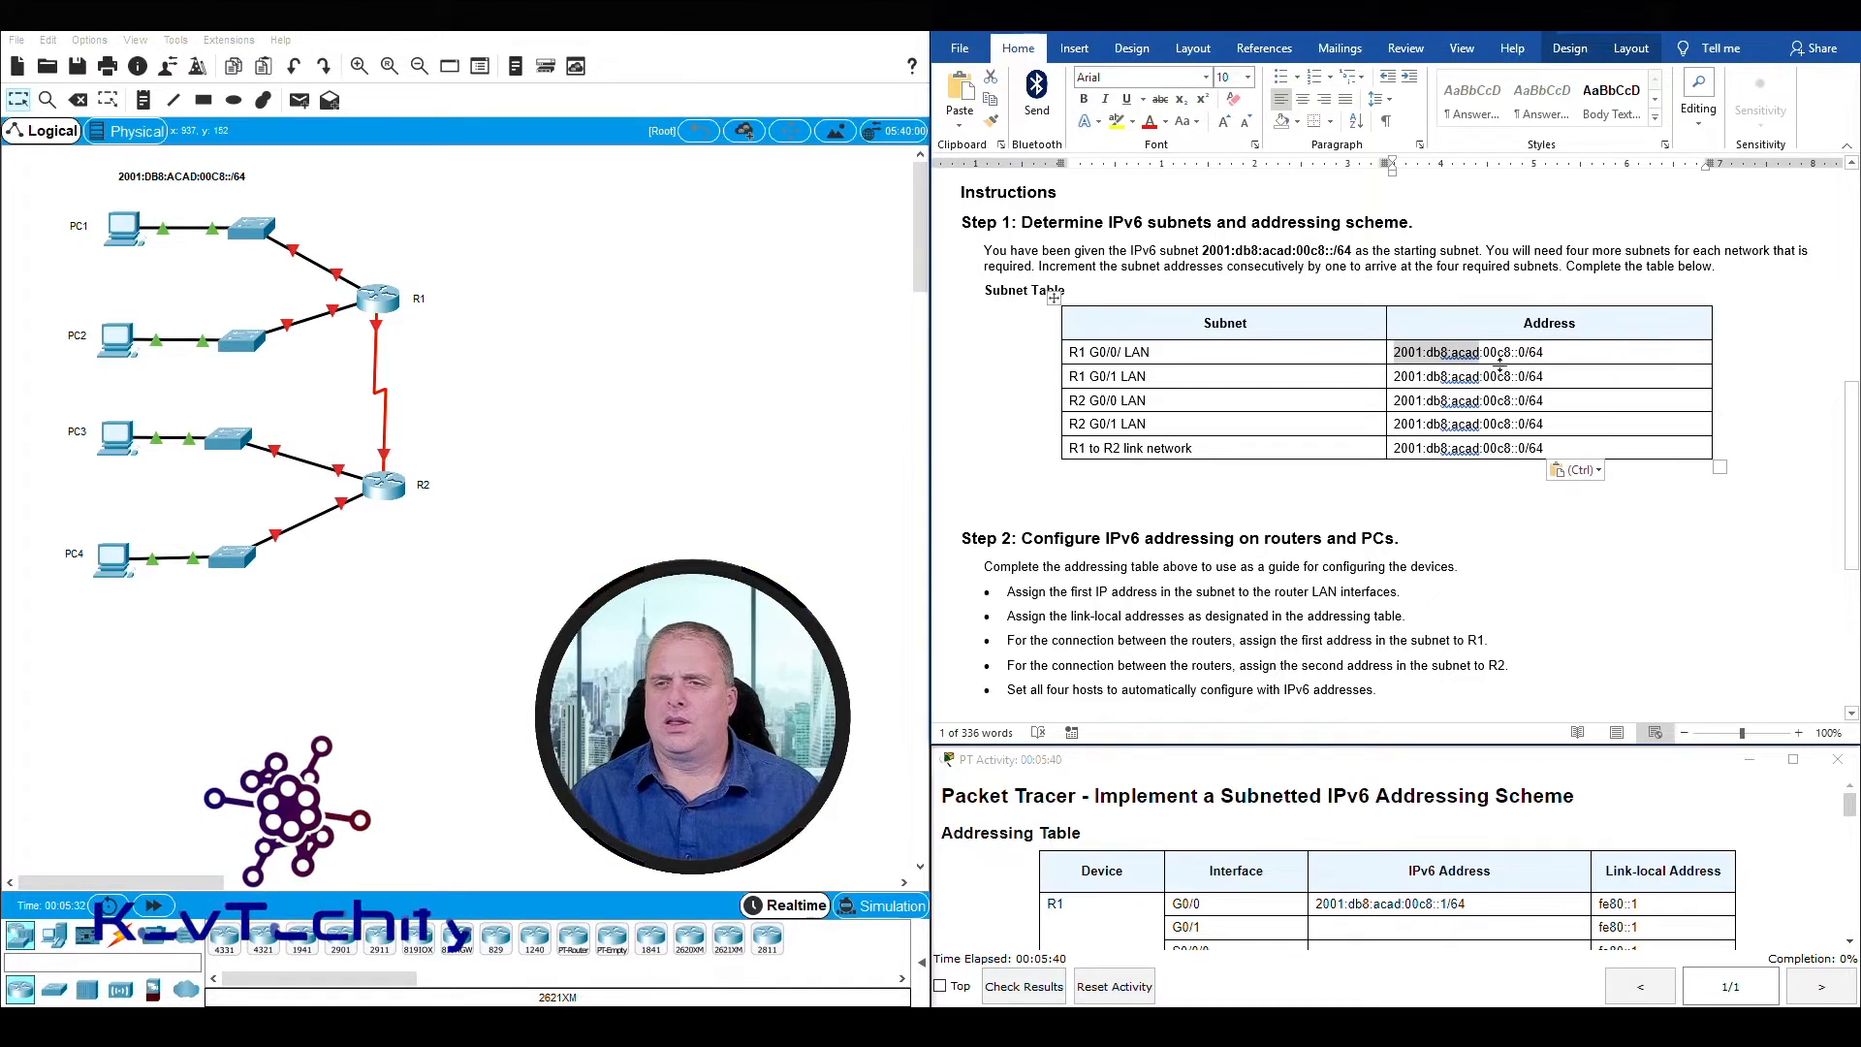
drag(1484, 353, 1506, 351)
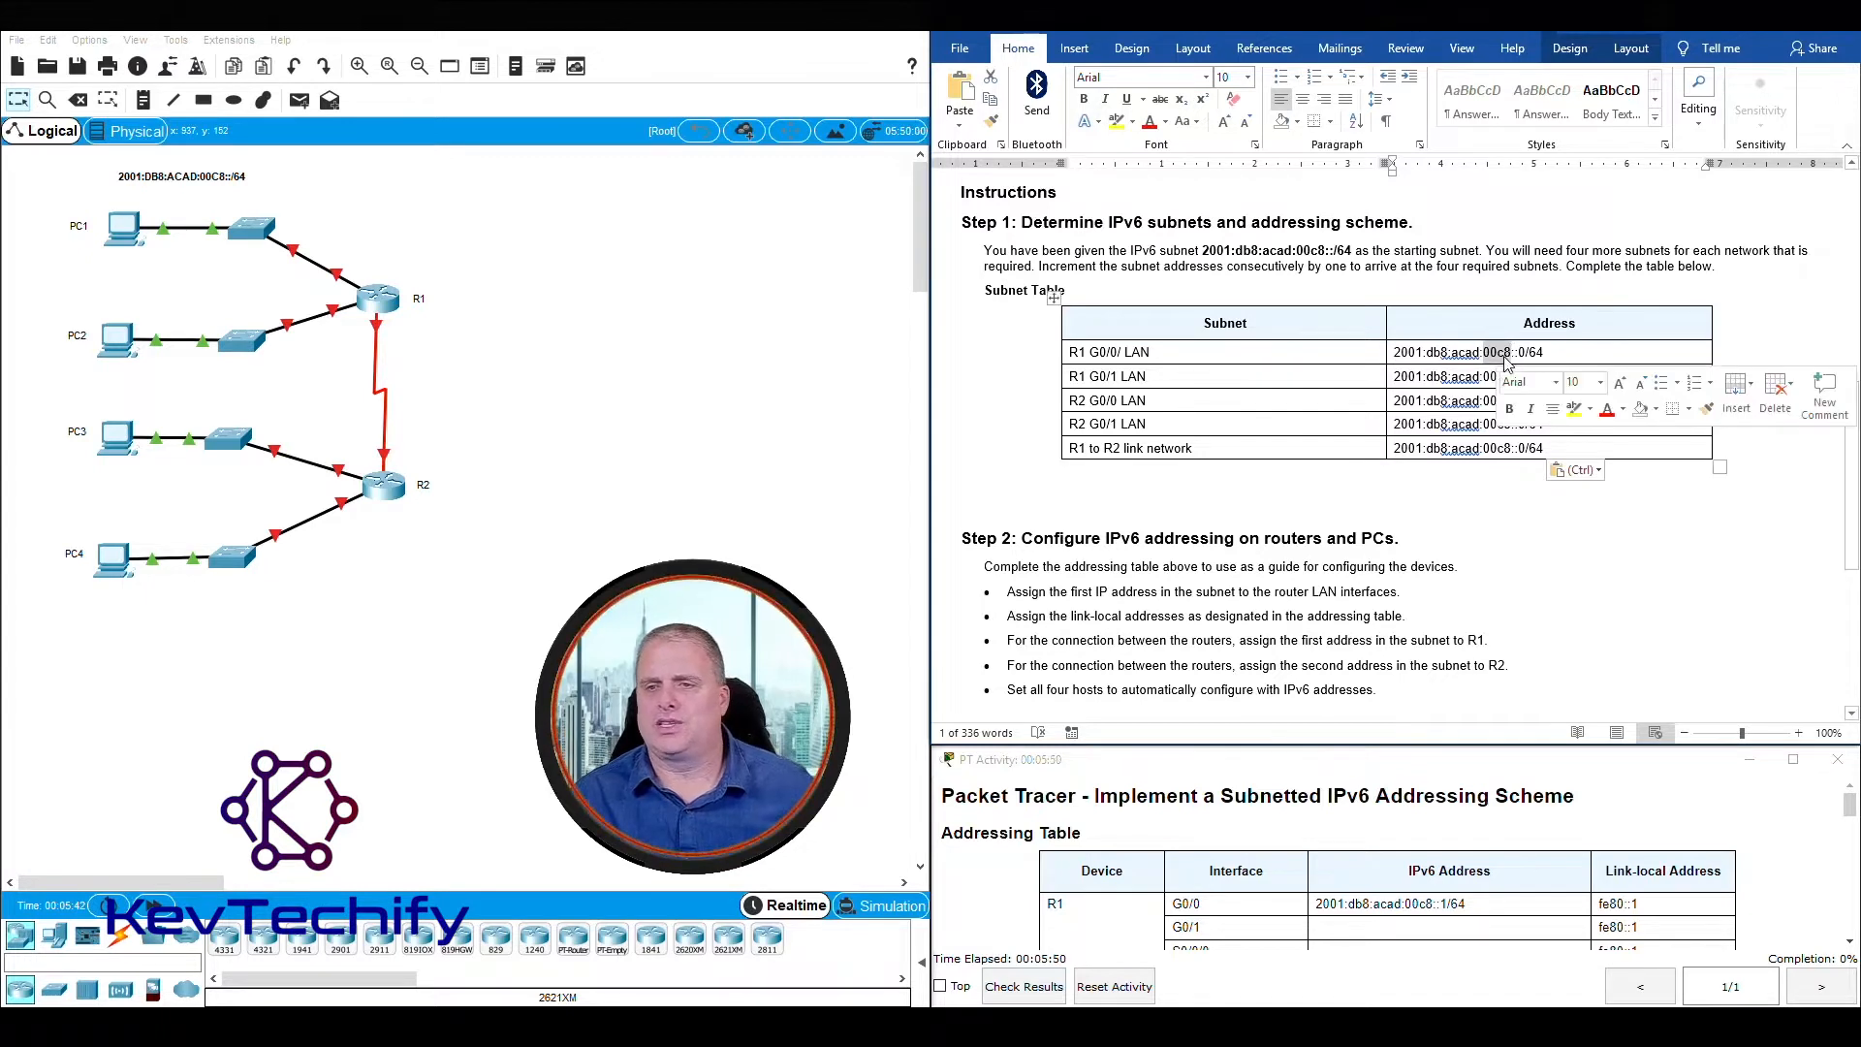
click(1498, 376)
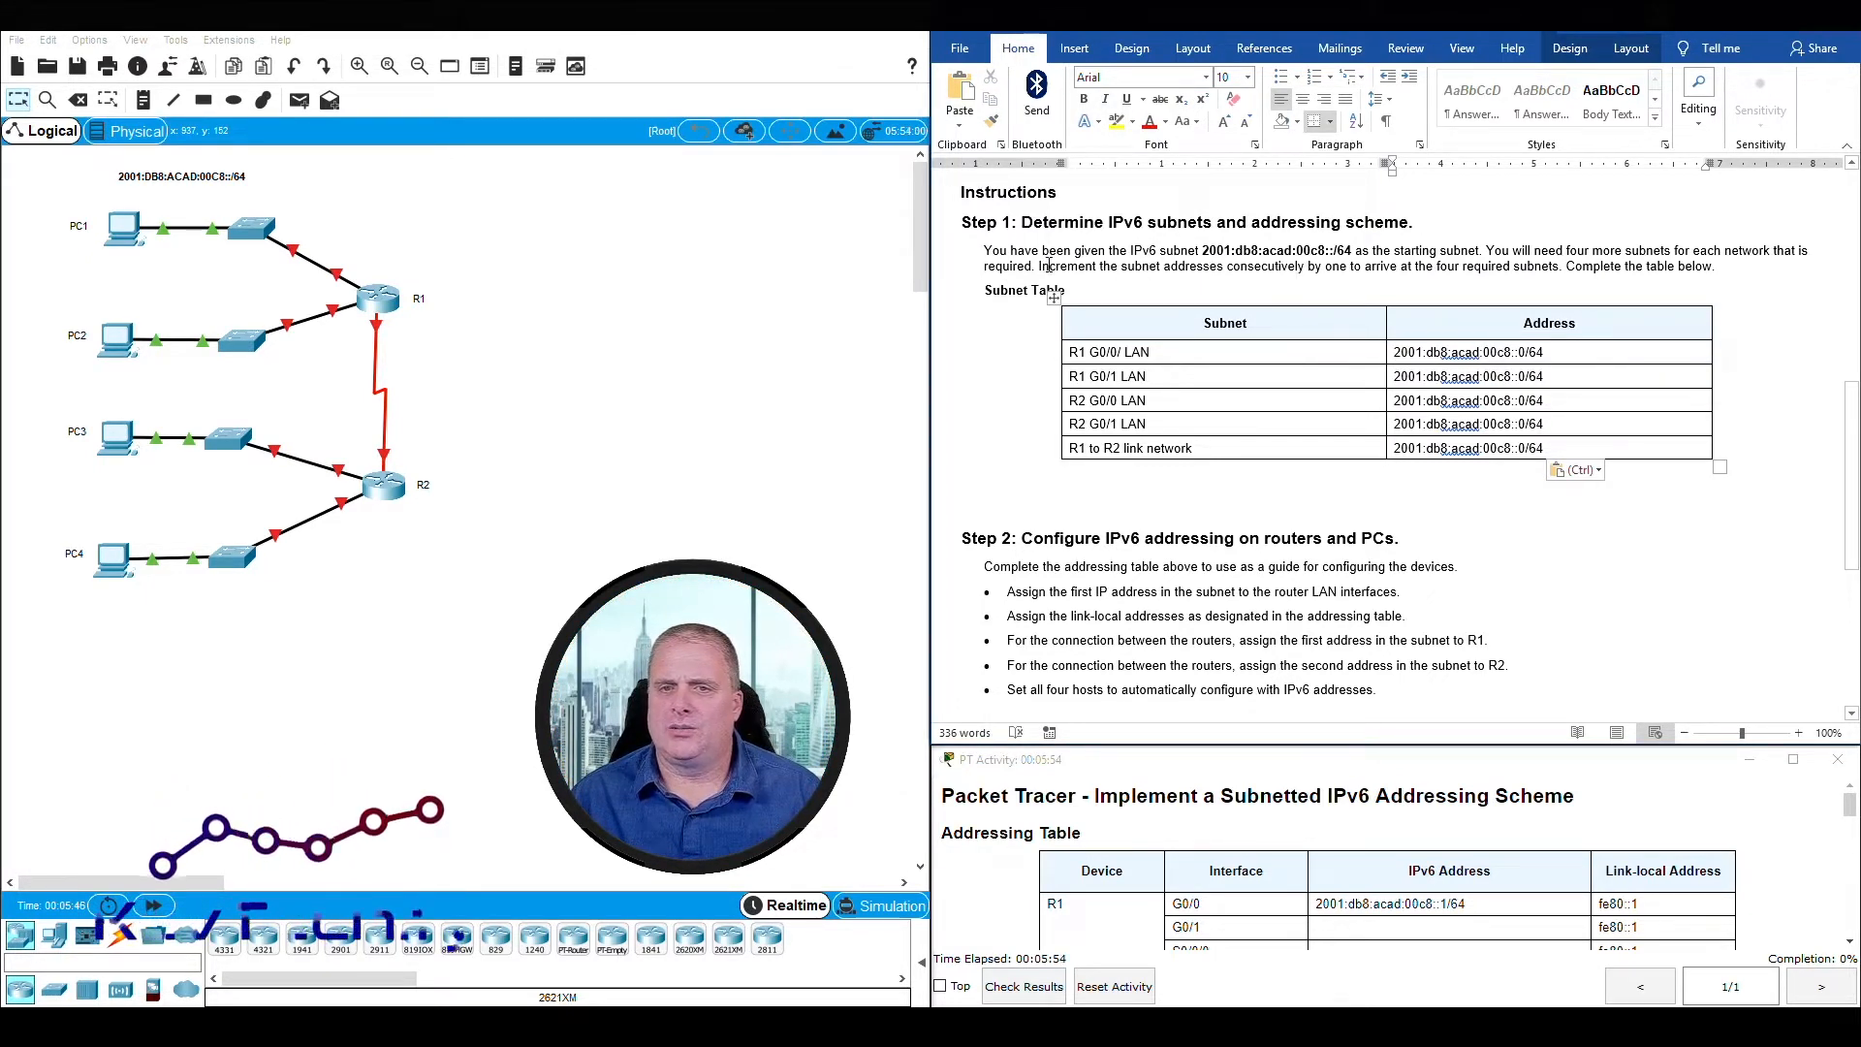
- Increment the R1 G0/1 LAN subnet by one in the Subnet Table, making its address 2001:db8:acad:00c9::0/64
drag(1040, 265, 1364, 266)
click(1493, 376)
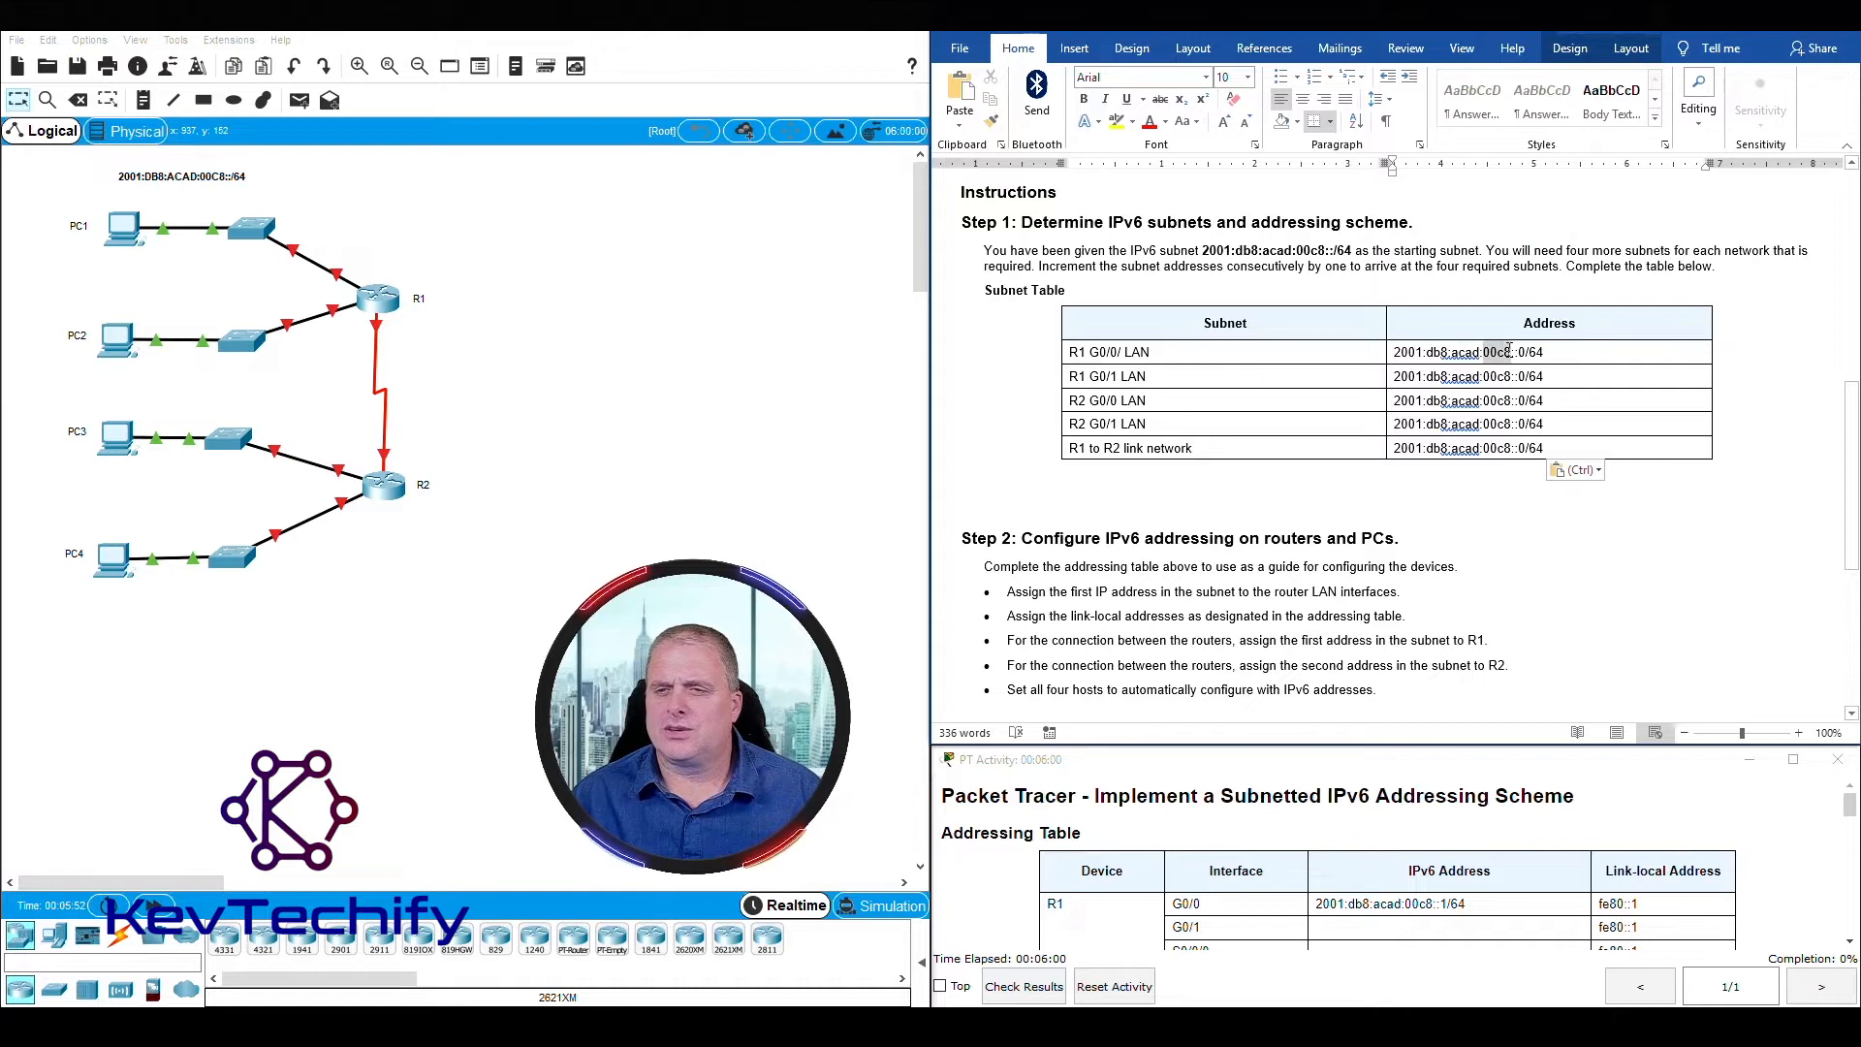
click(1506, 355)
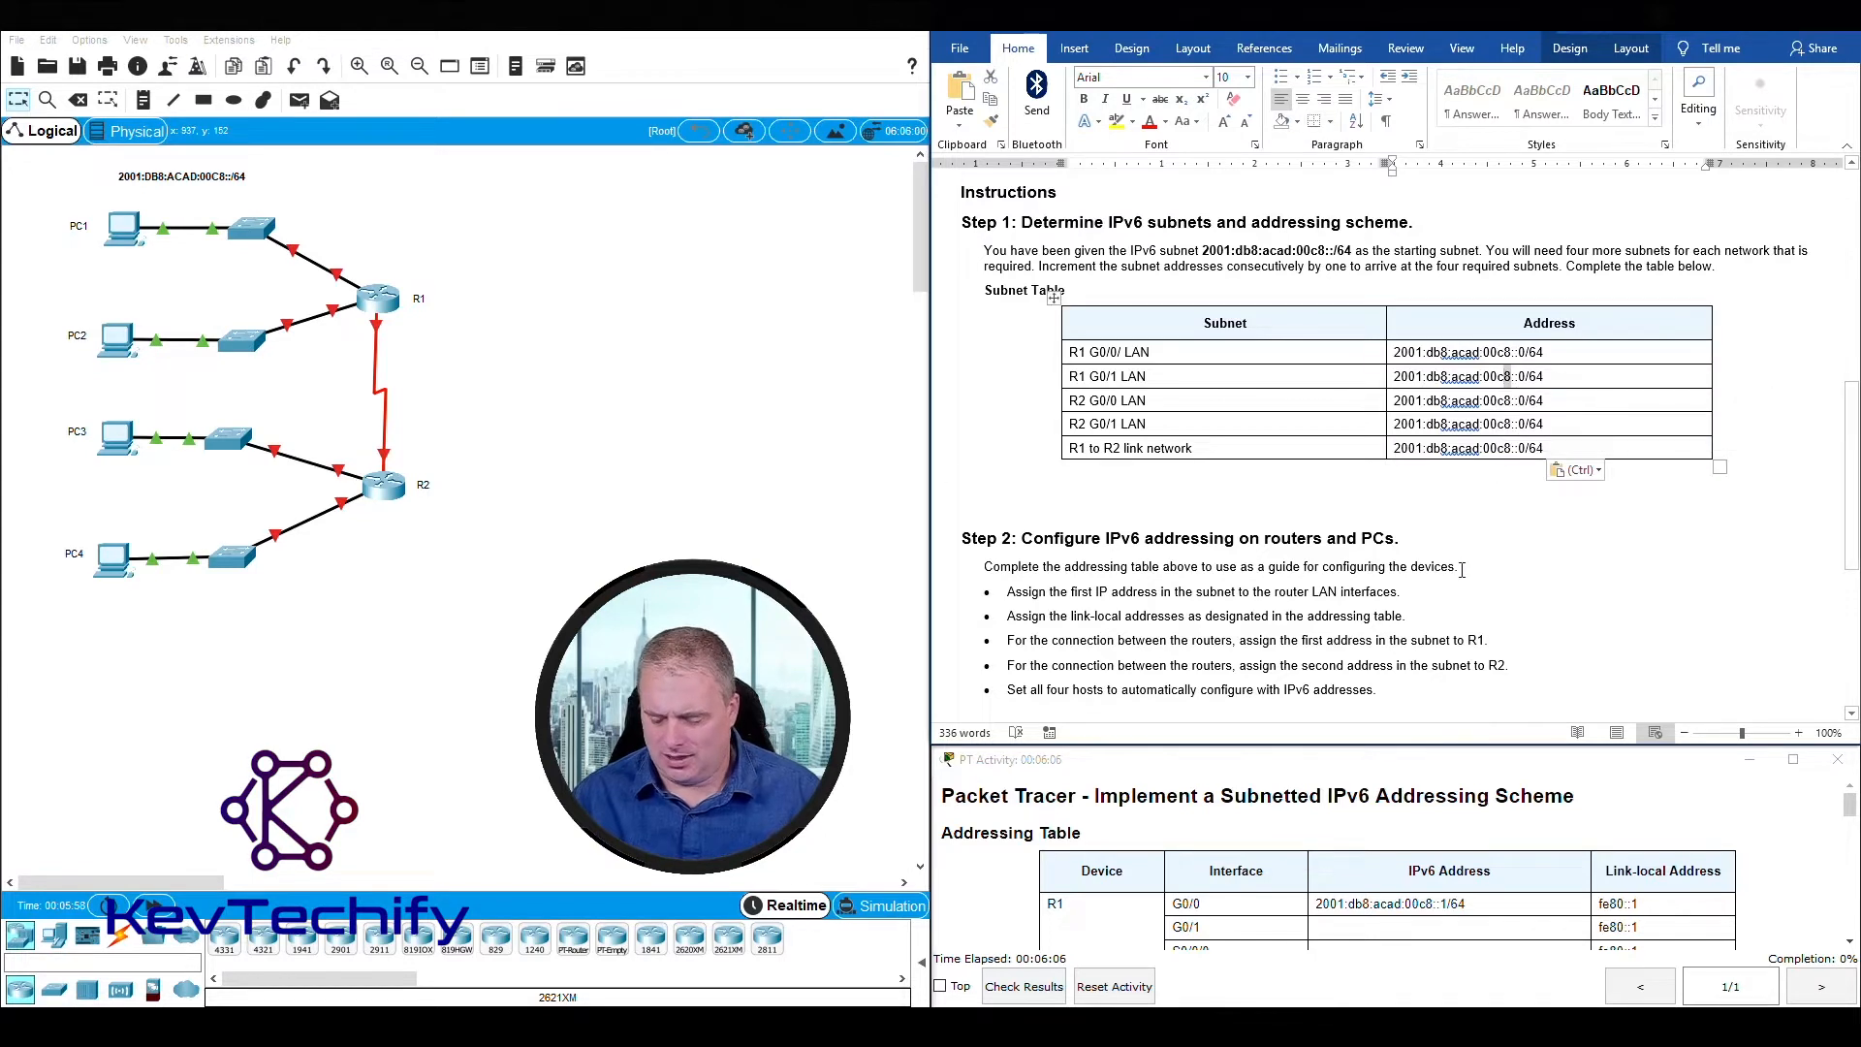
text(9)
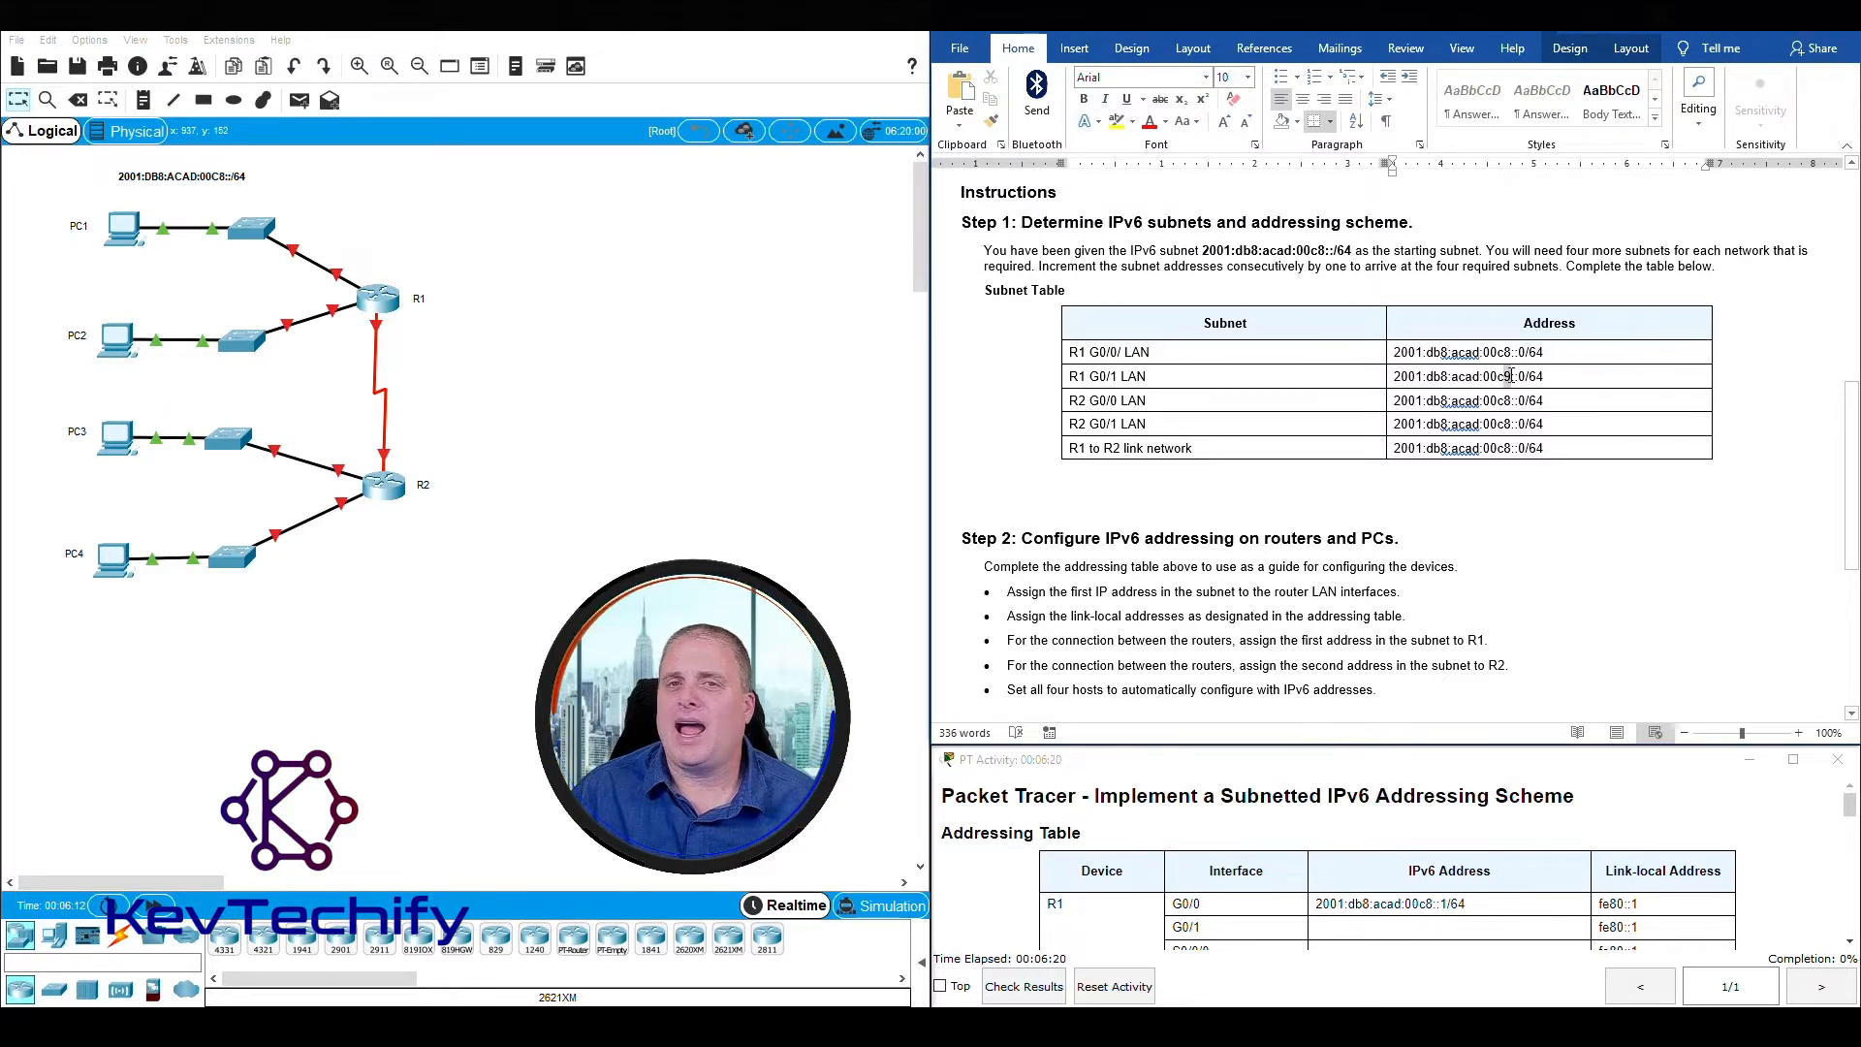
drag(1509, 376, 1501, 380)
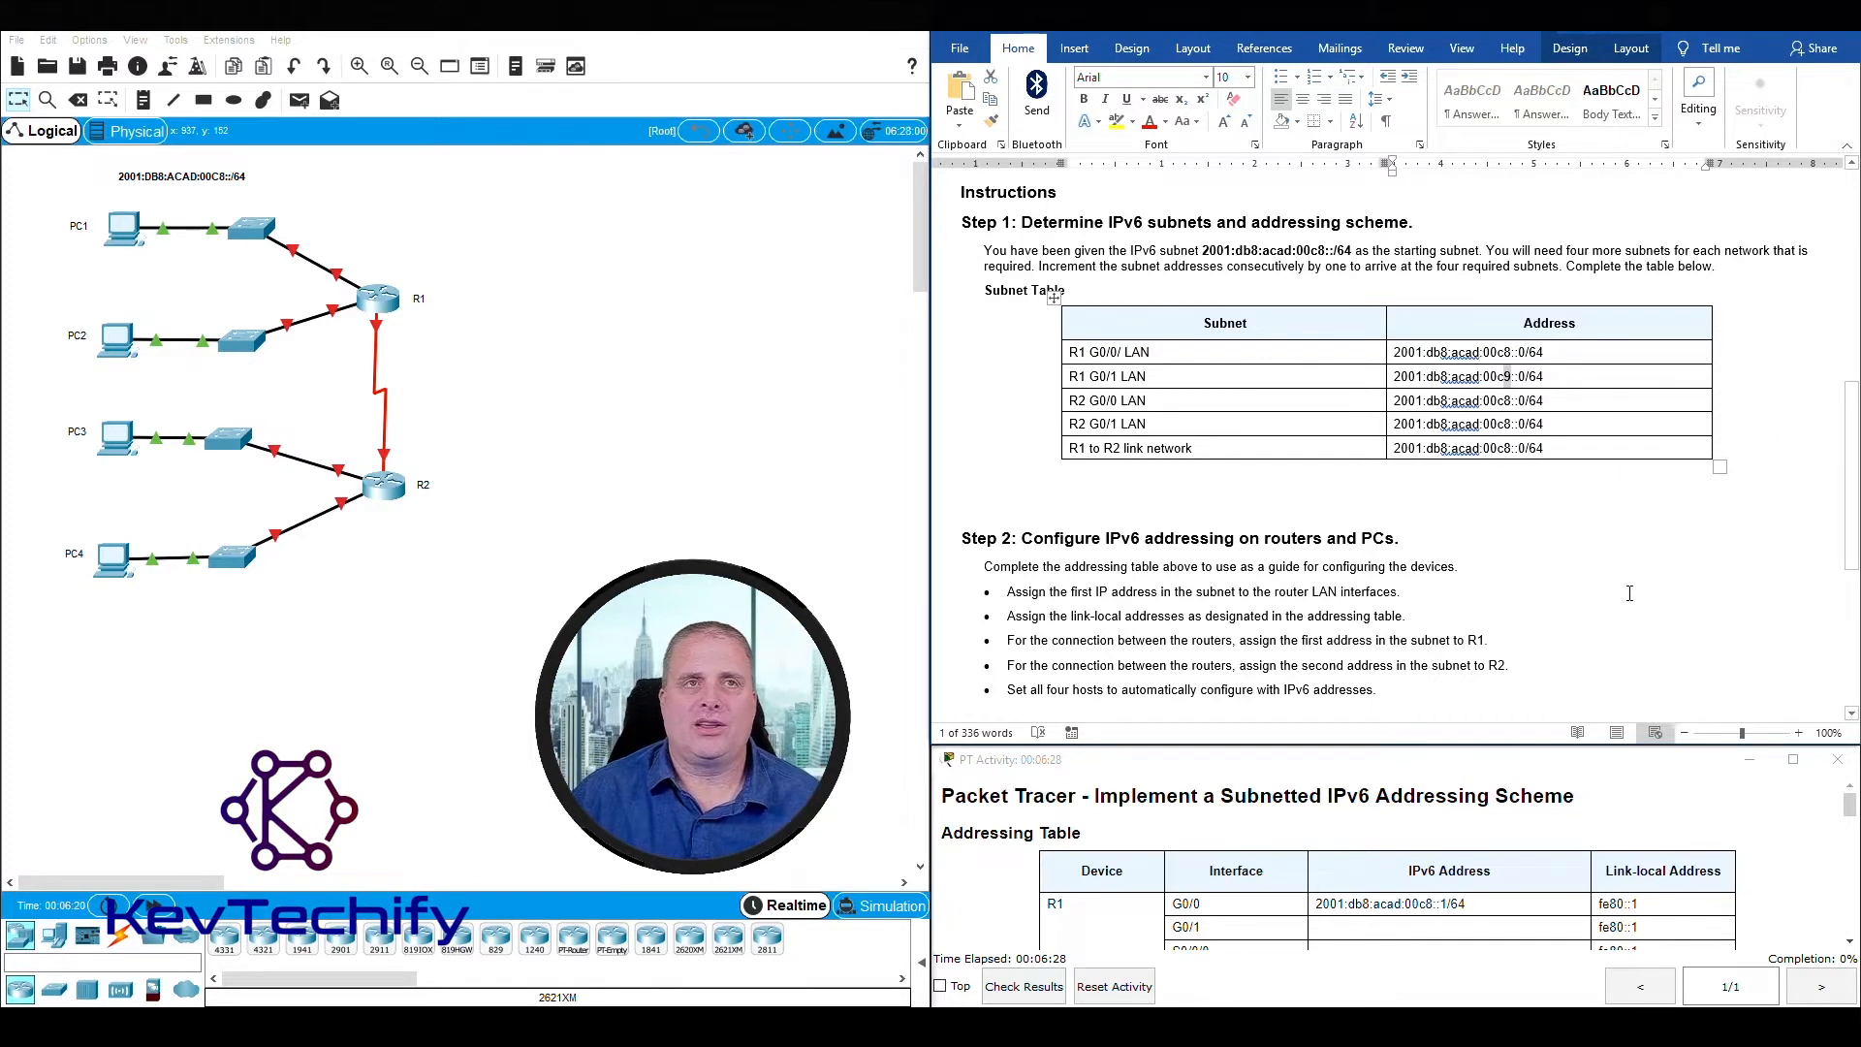
text(a)
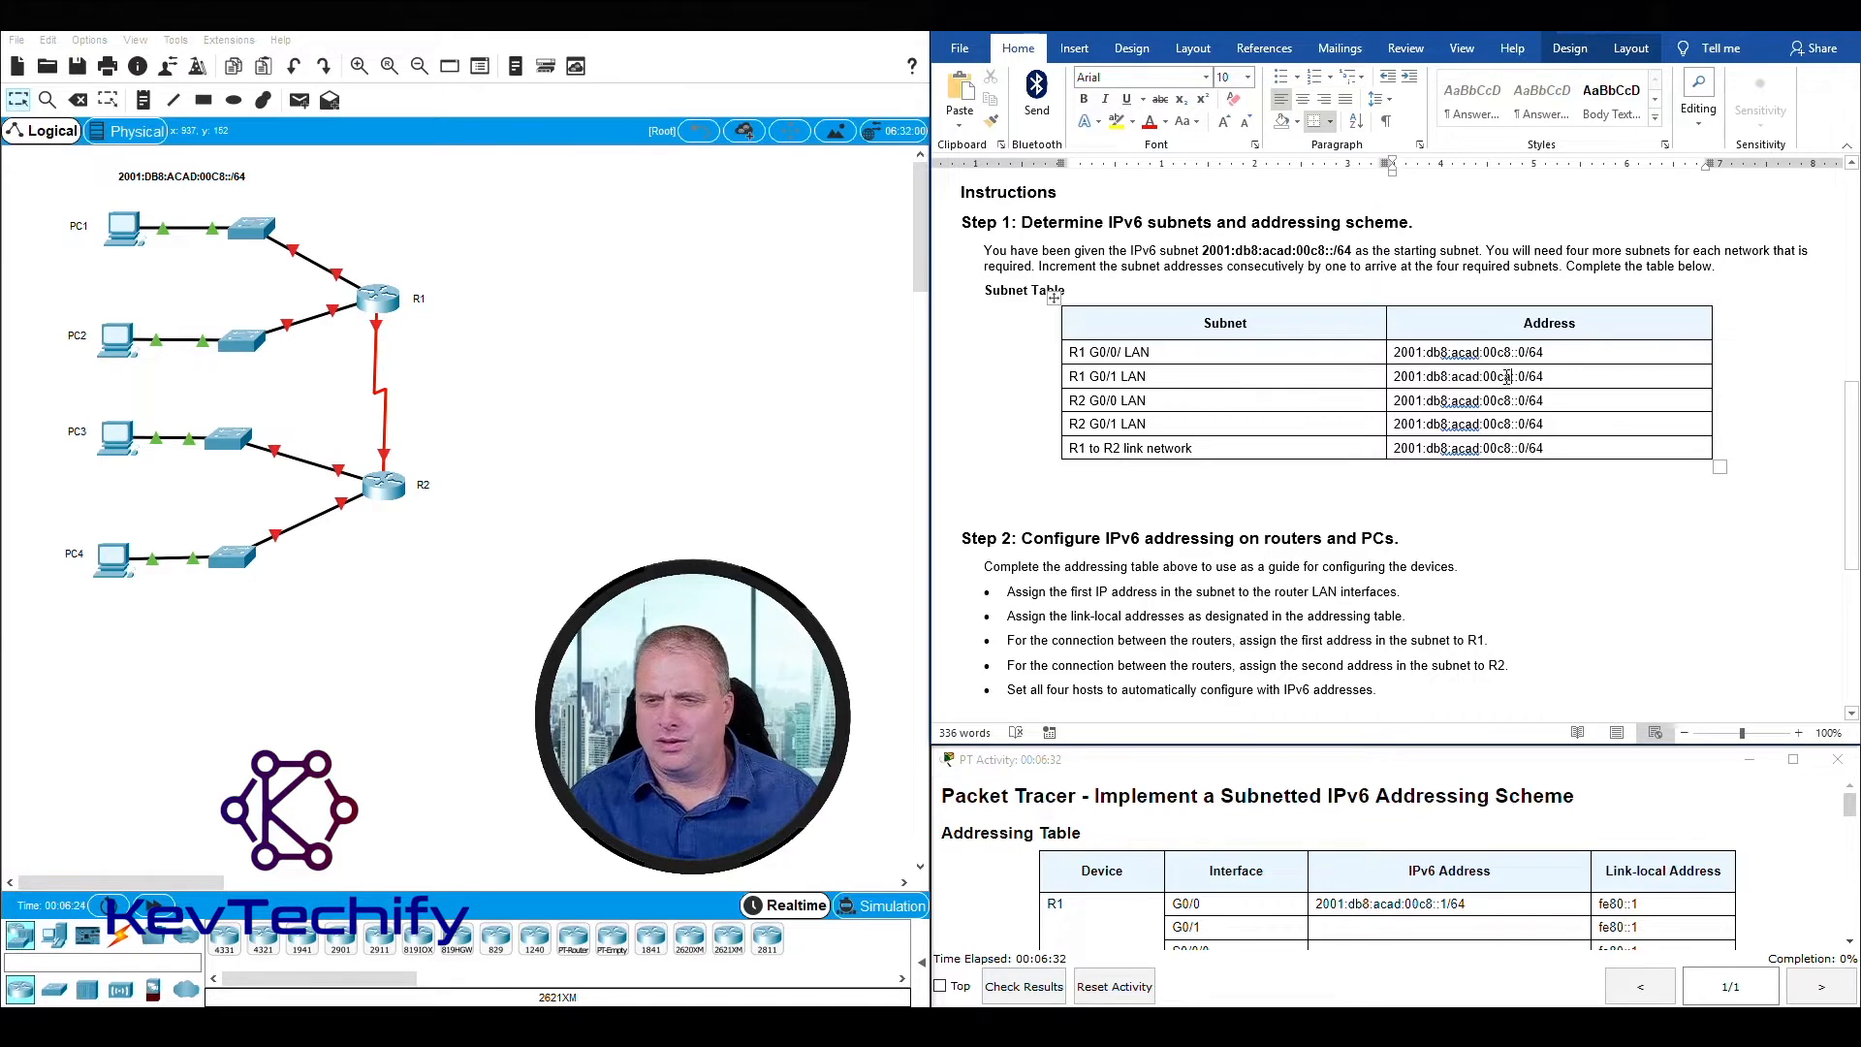
text(9)
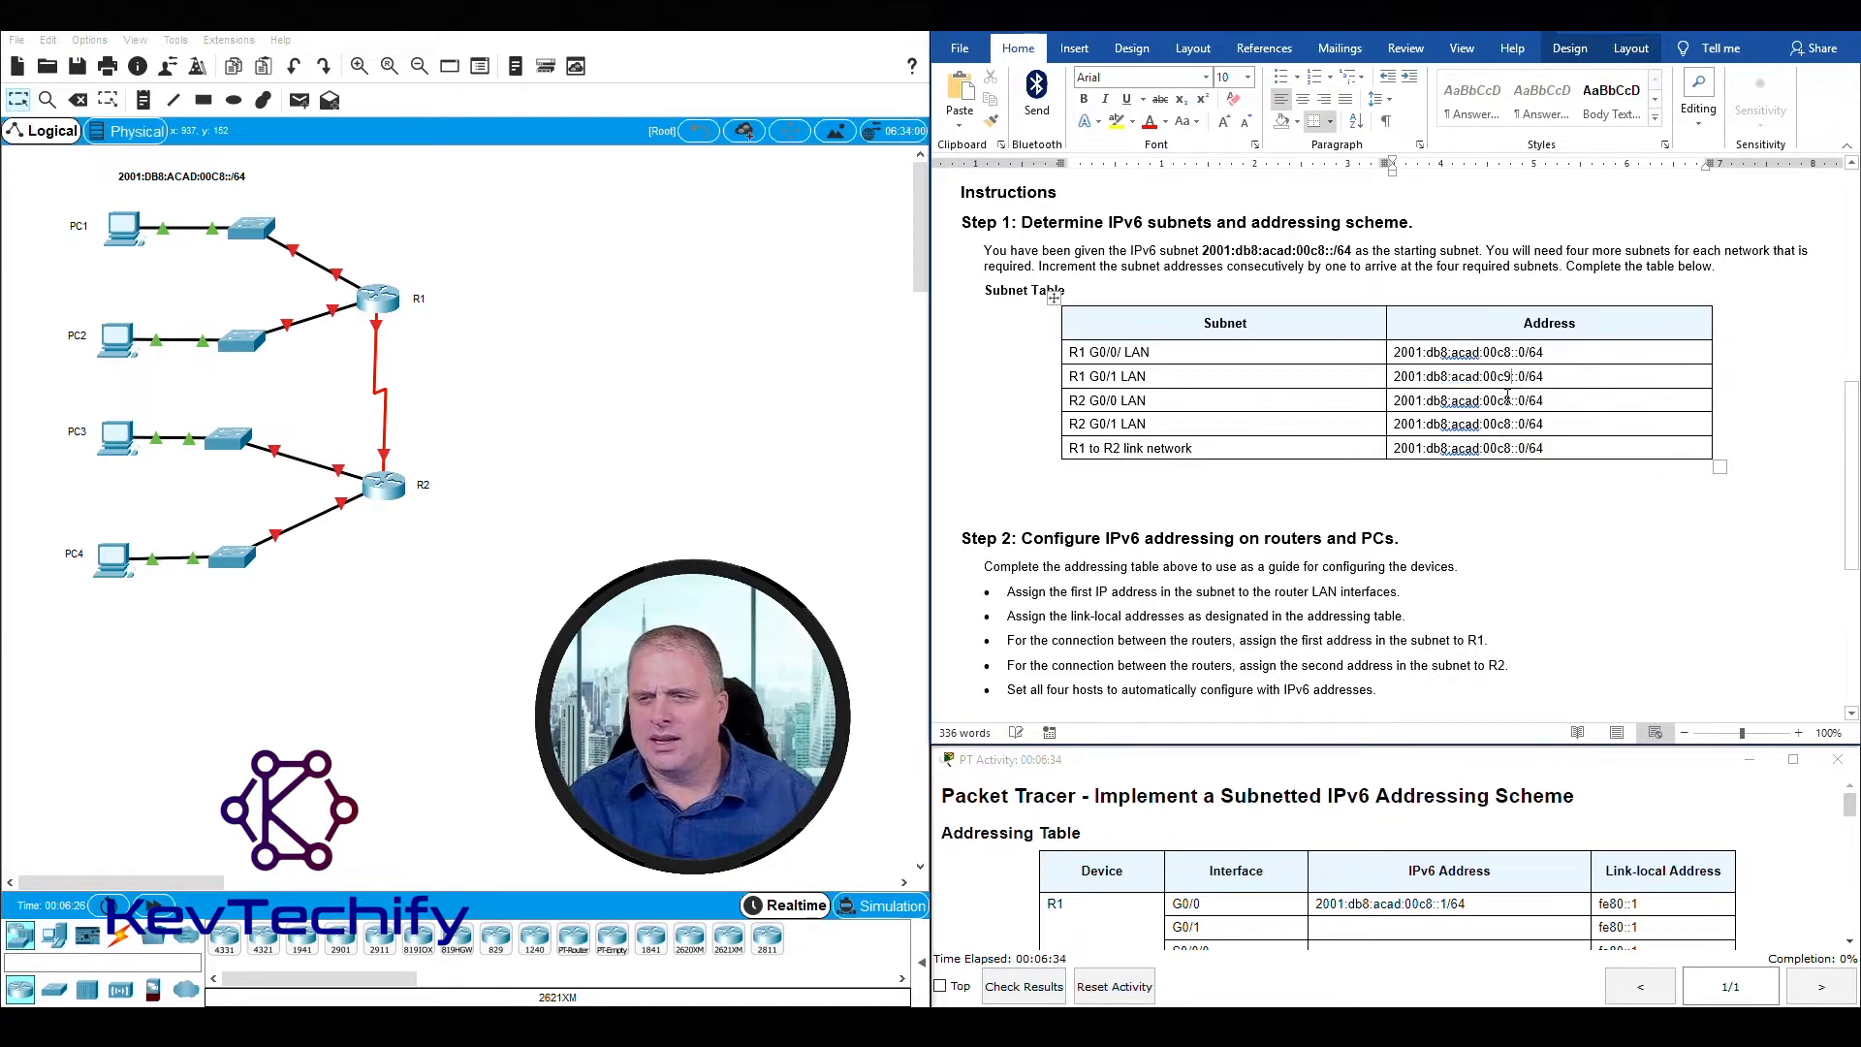
- Set the subnet hextets of the R2 G0/0 LAN, R2 G0/1 LAN and R1 to R2 link network rows to 00ca, 00cb and 00cc
drag(1506, 399, 1514, 400)
text(a)
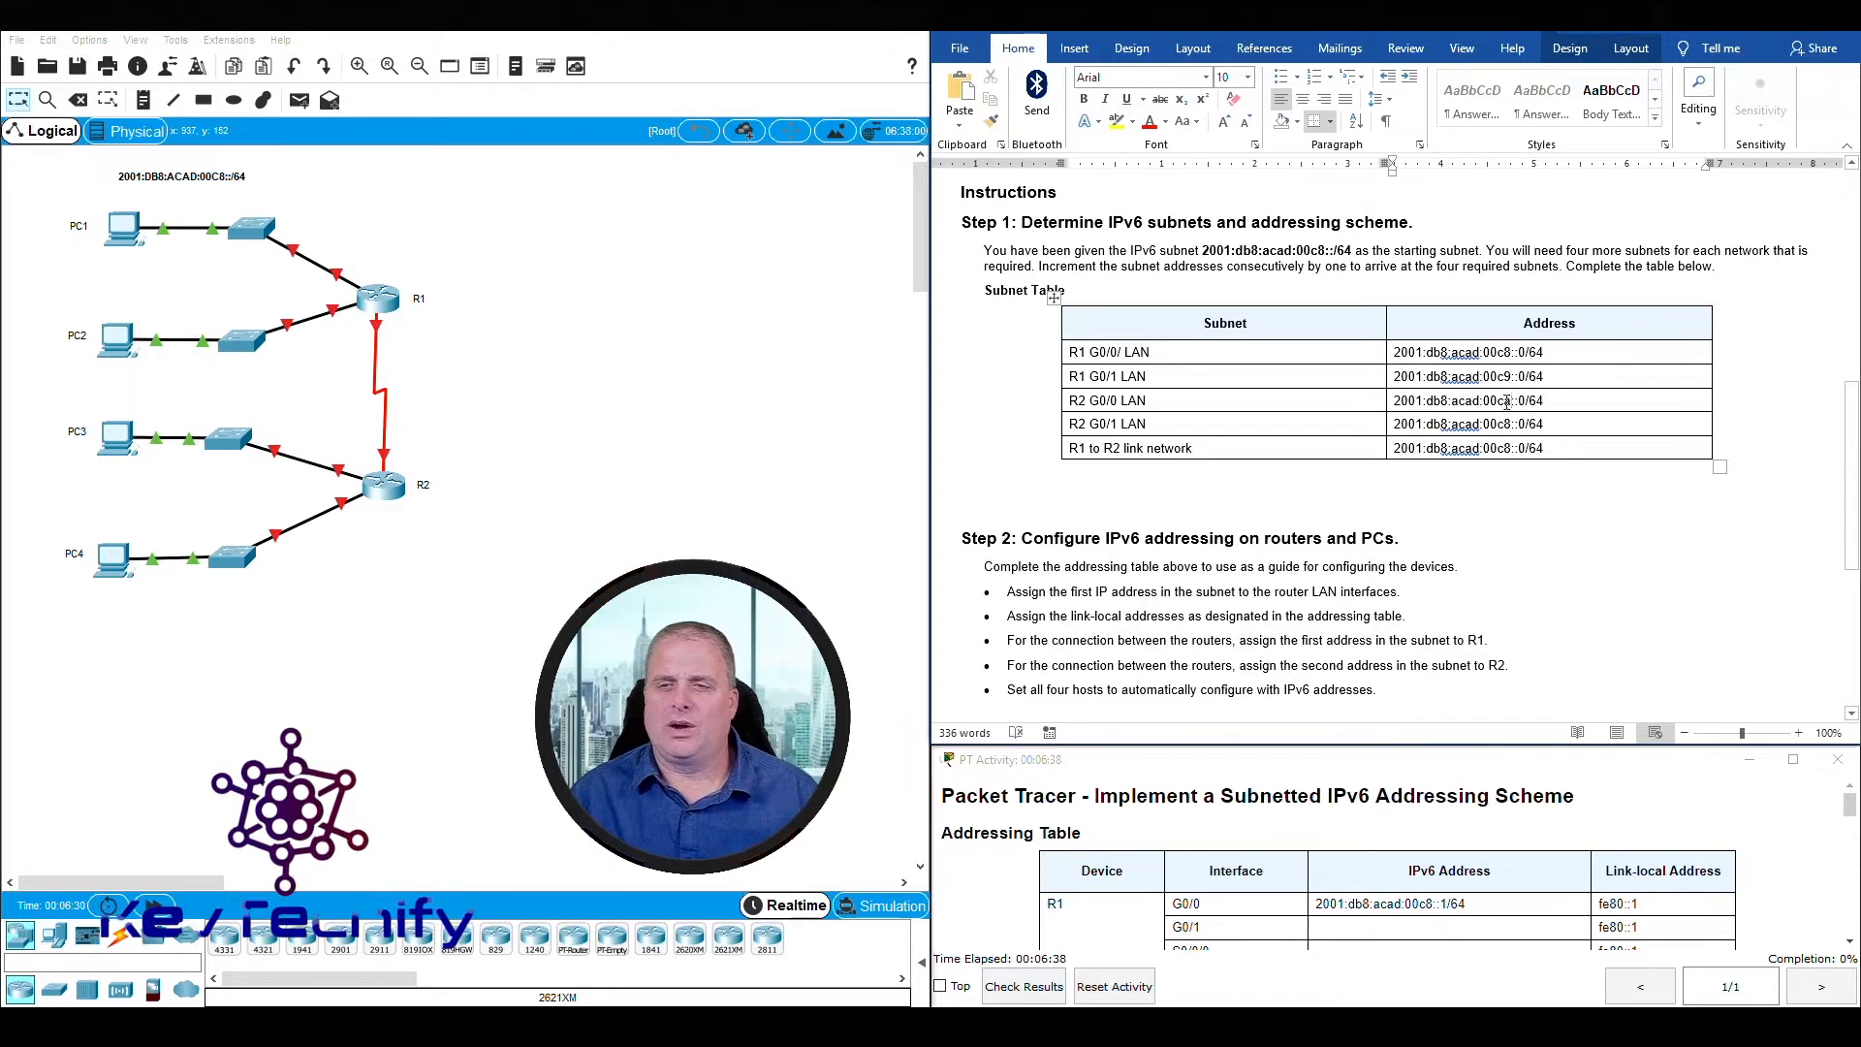
drag(1506, 424, 1513, 424)
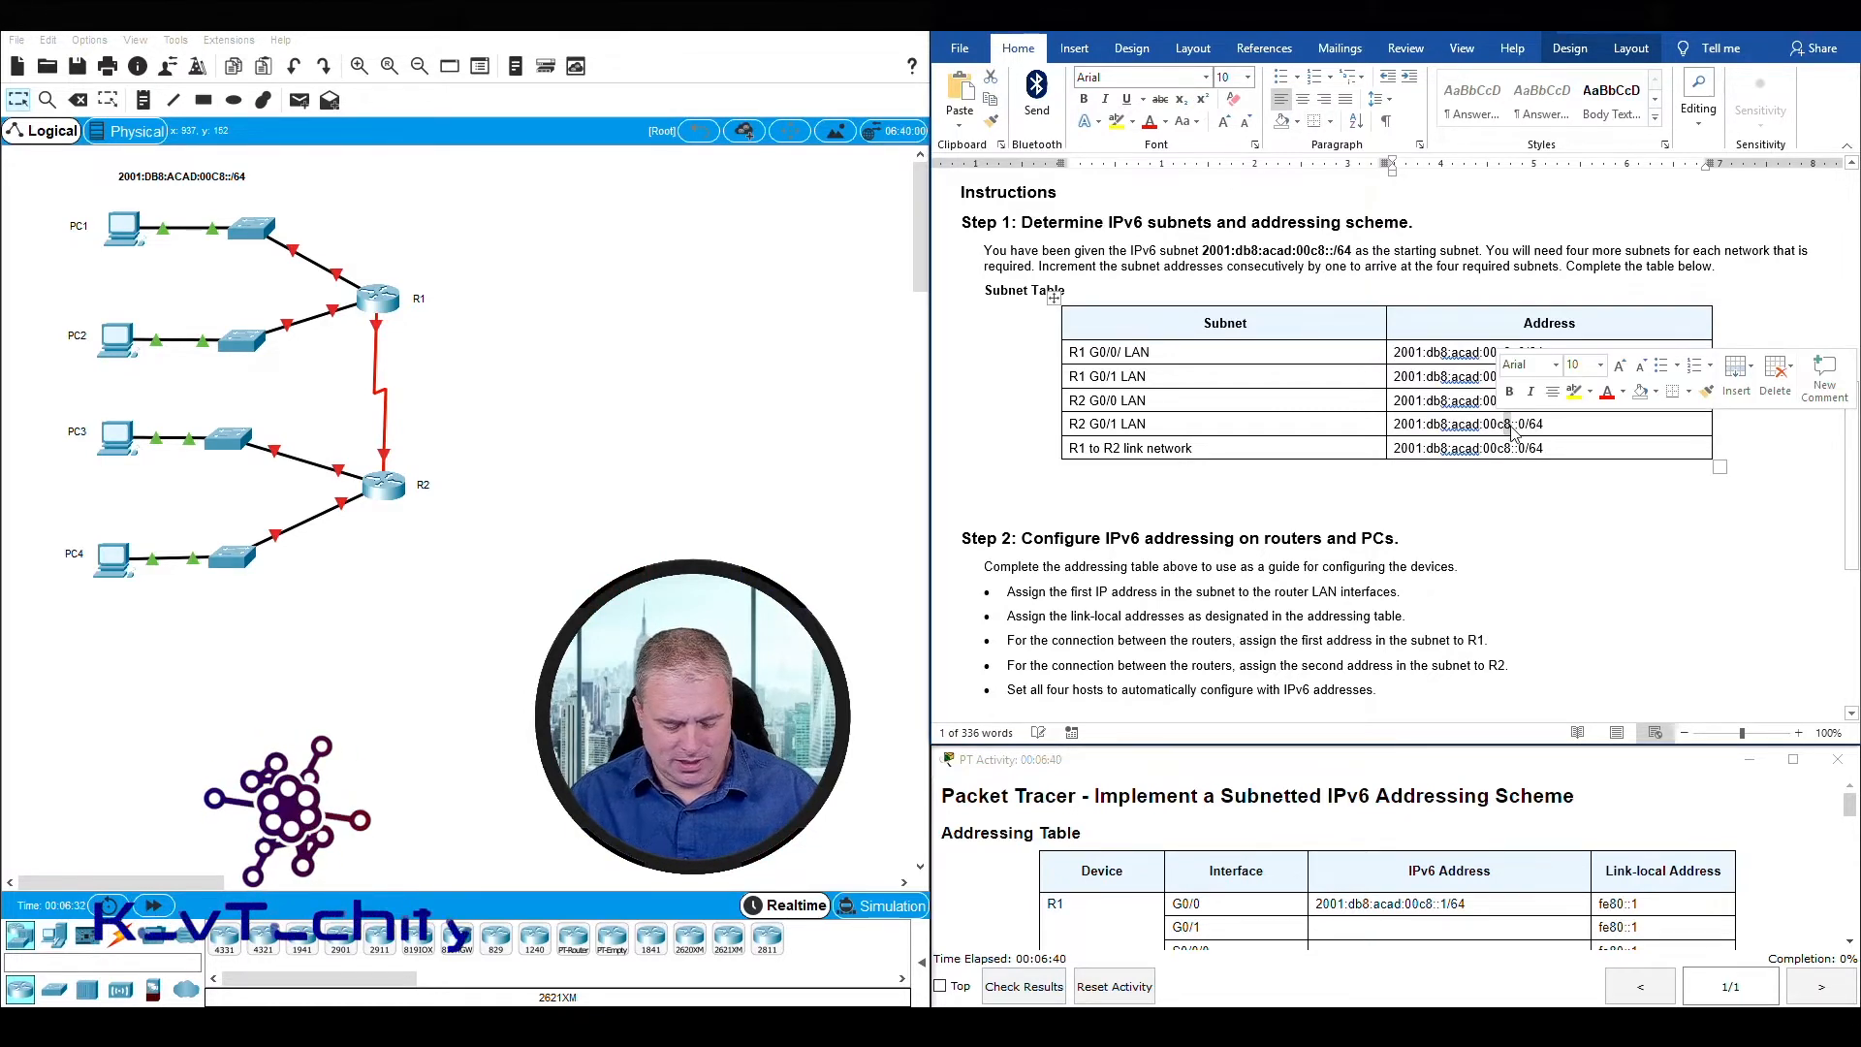
text(b)
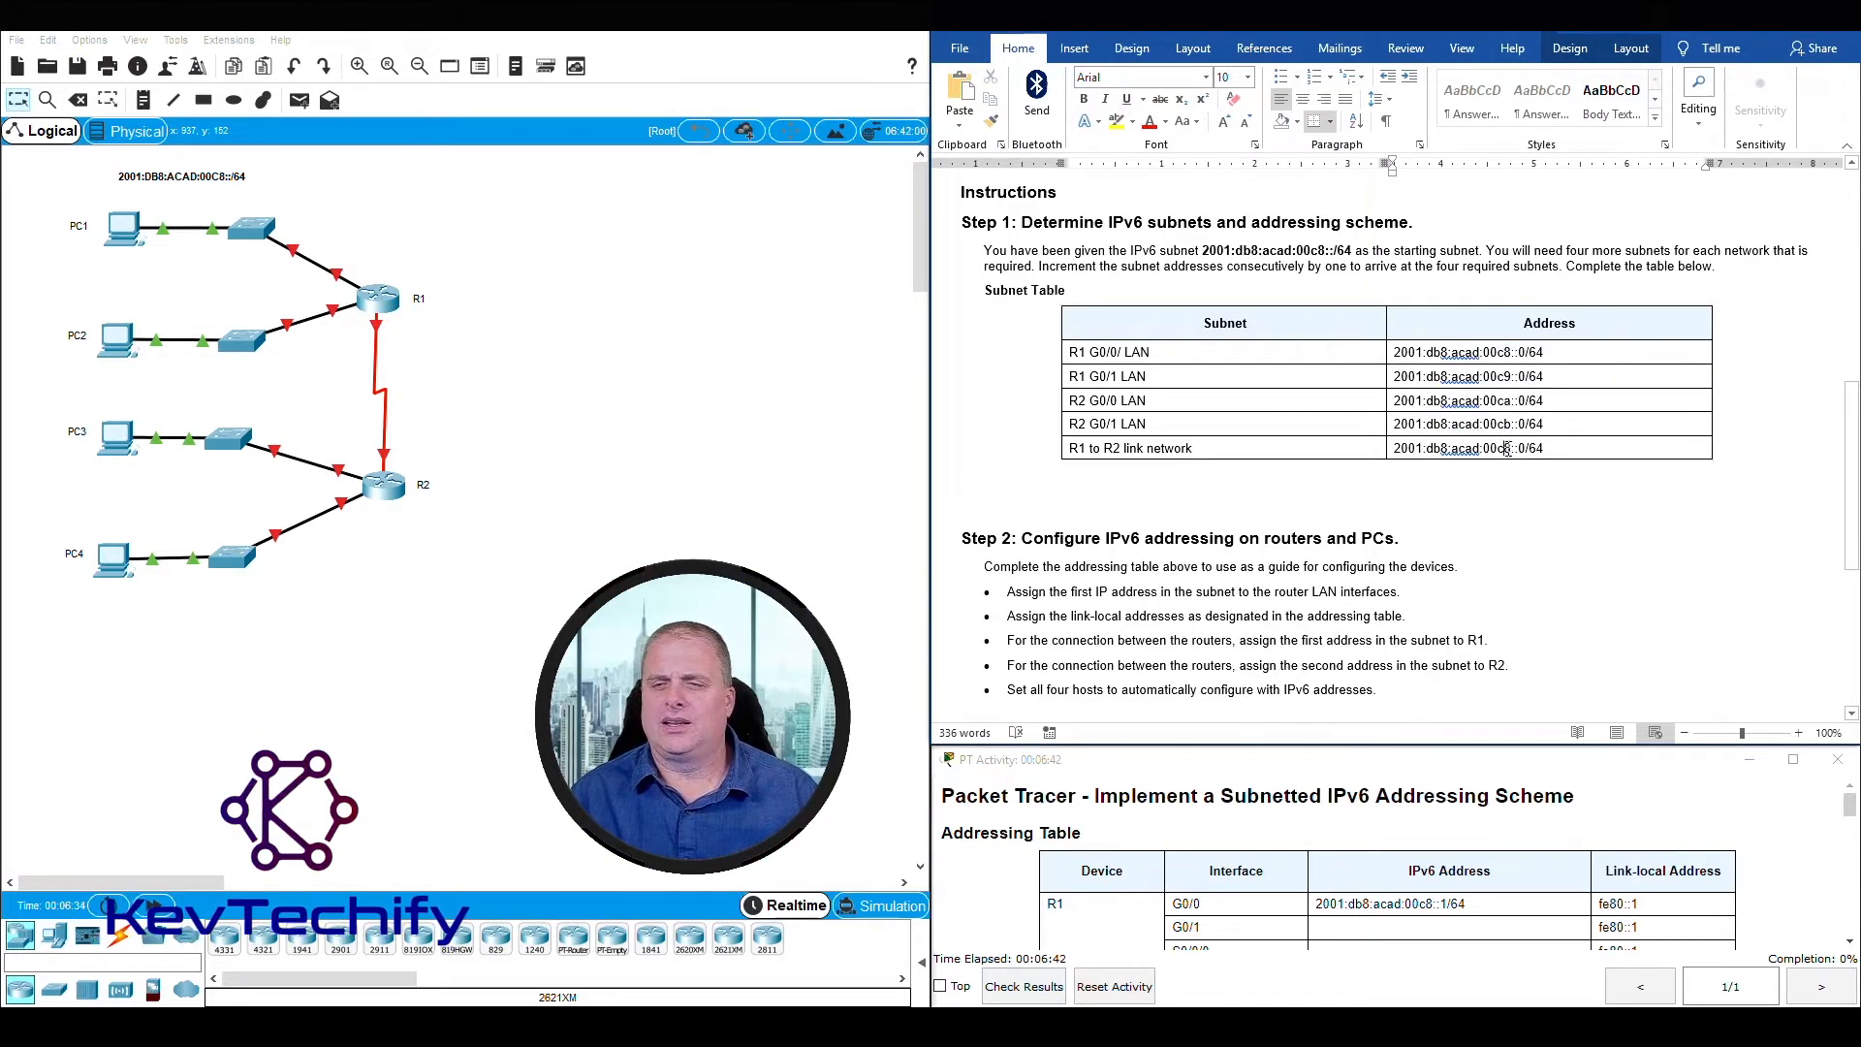
drag(1506, 448, 1513, 448)
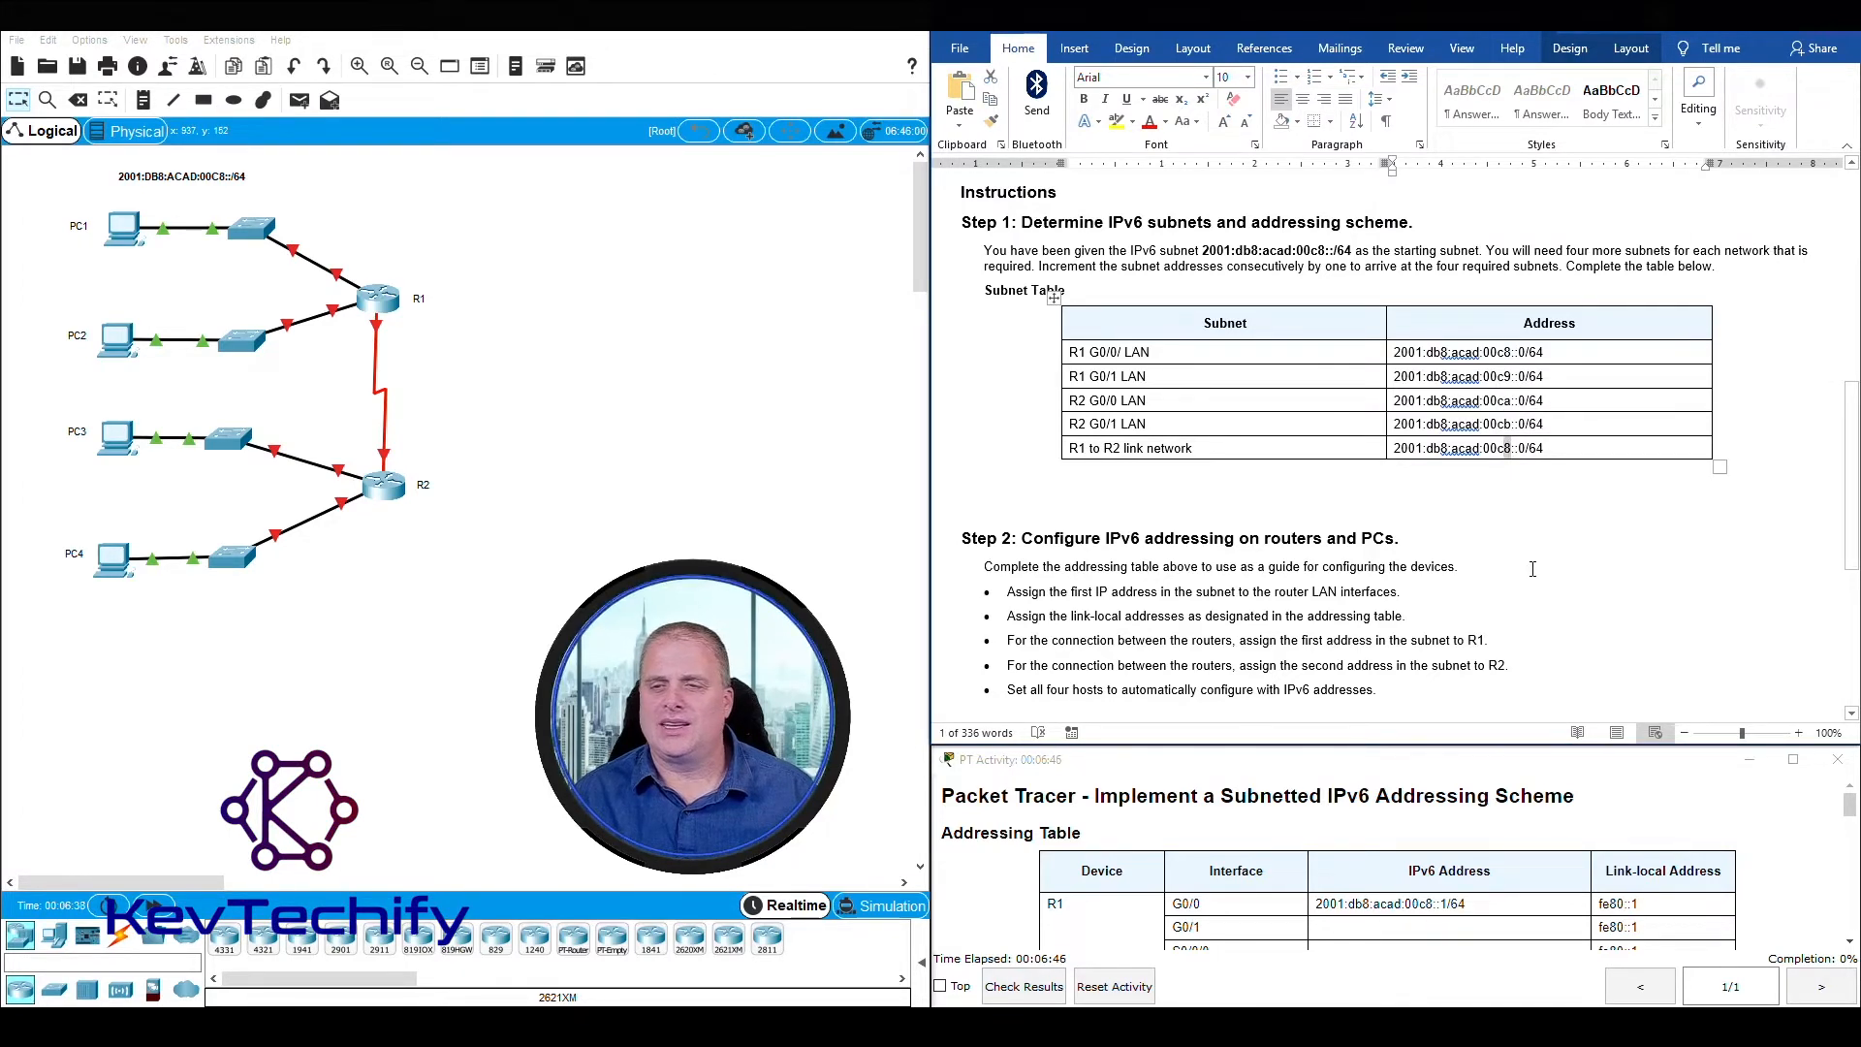
text(c)
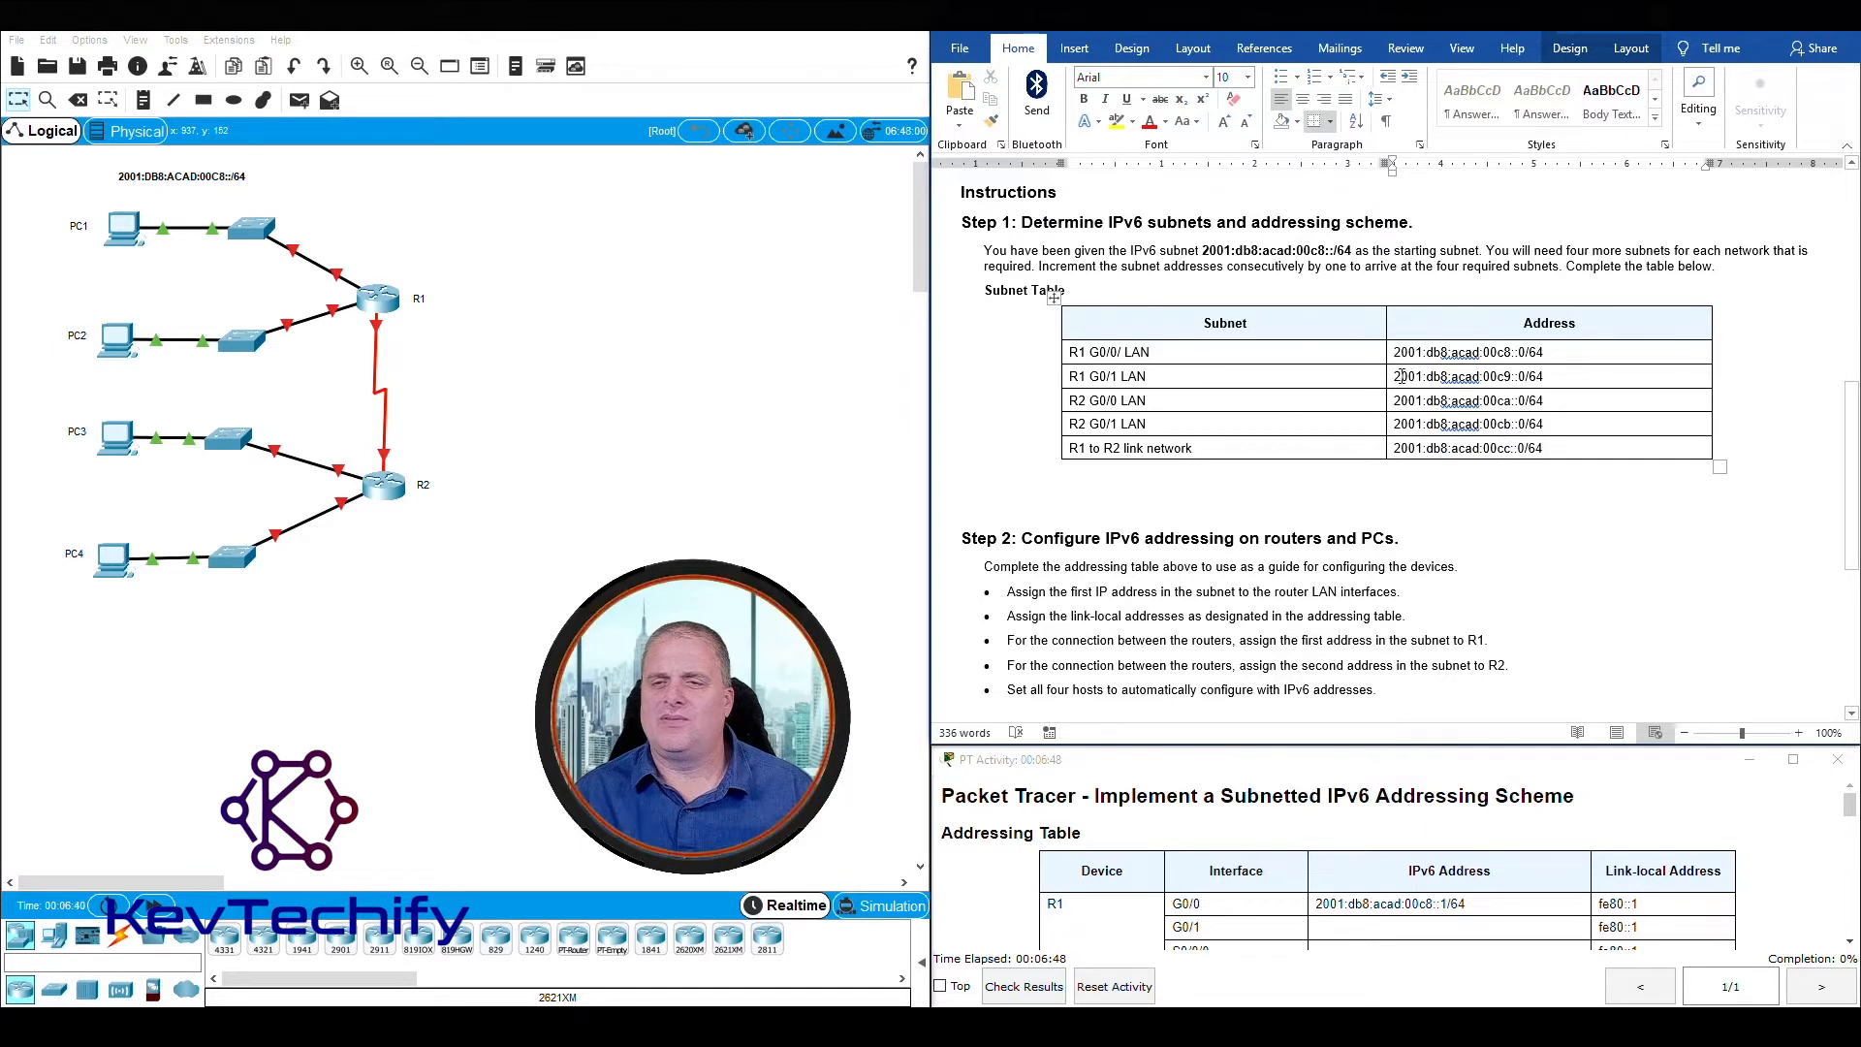
drag(1398, 377, 1561, 443)
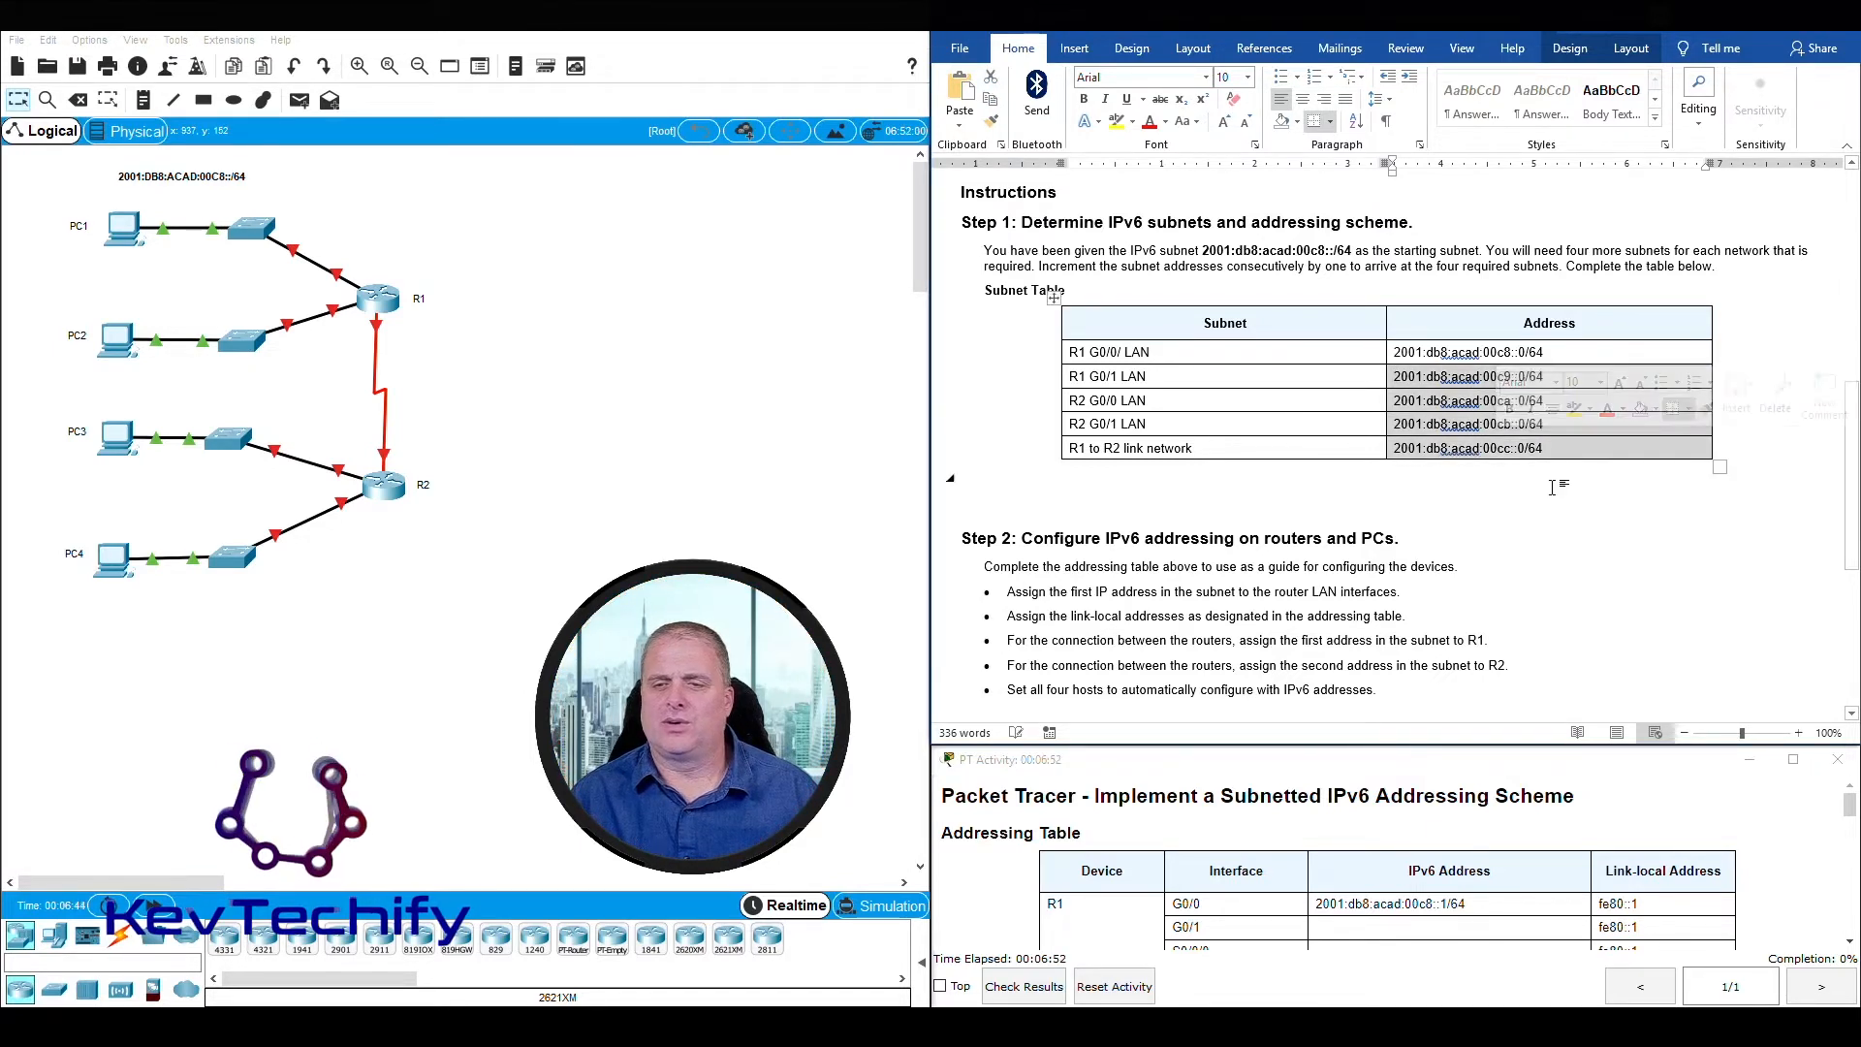
click(1554, 488)
- Examine the Step 2 instructions on completing the Addressing Table and assigning first subnet addresses to the router LAN interfaces
scroll(1554, 489, down, 1)
scroll(1554, 489, down, 1)
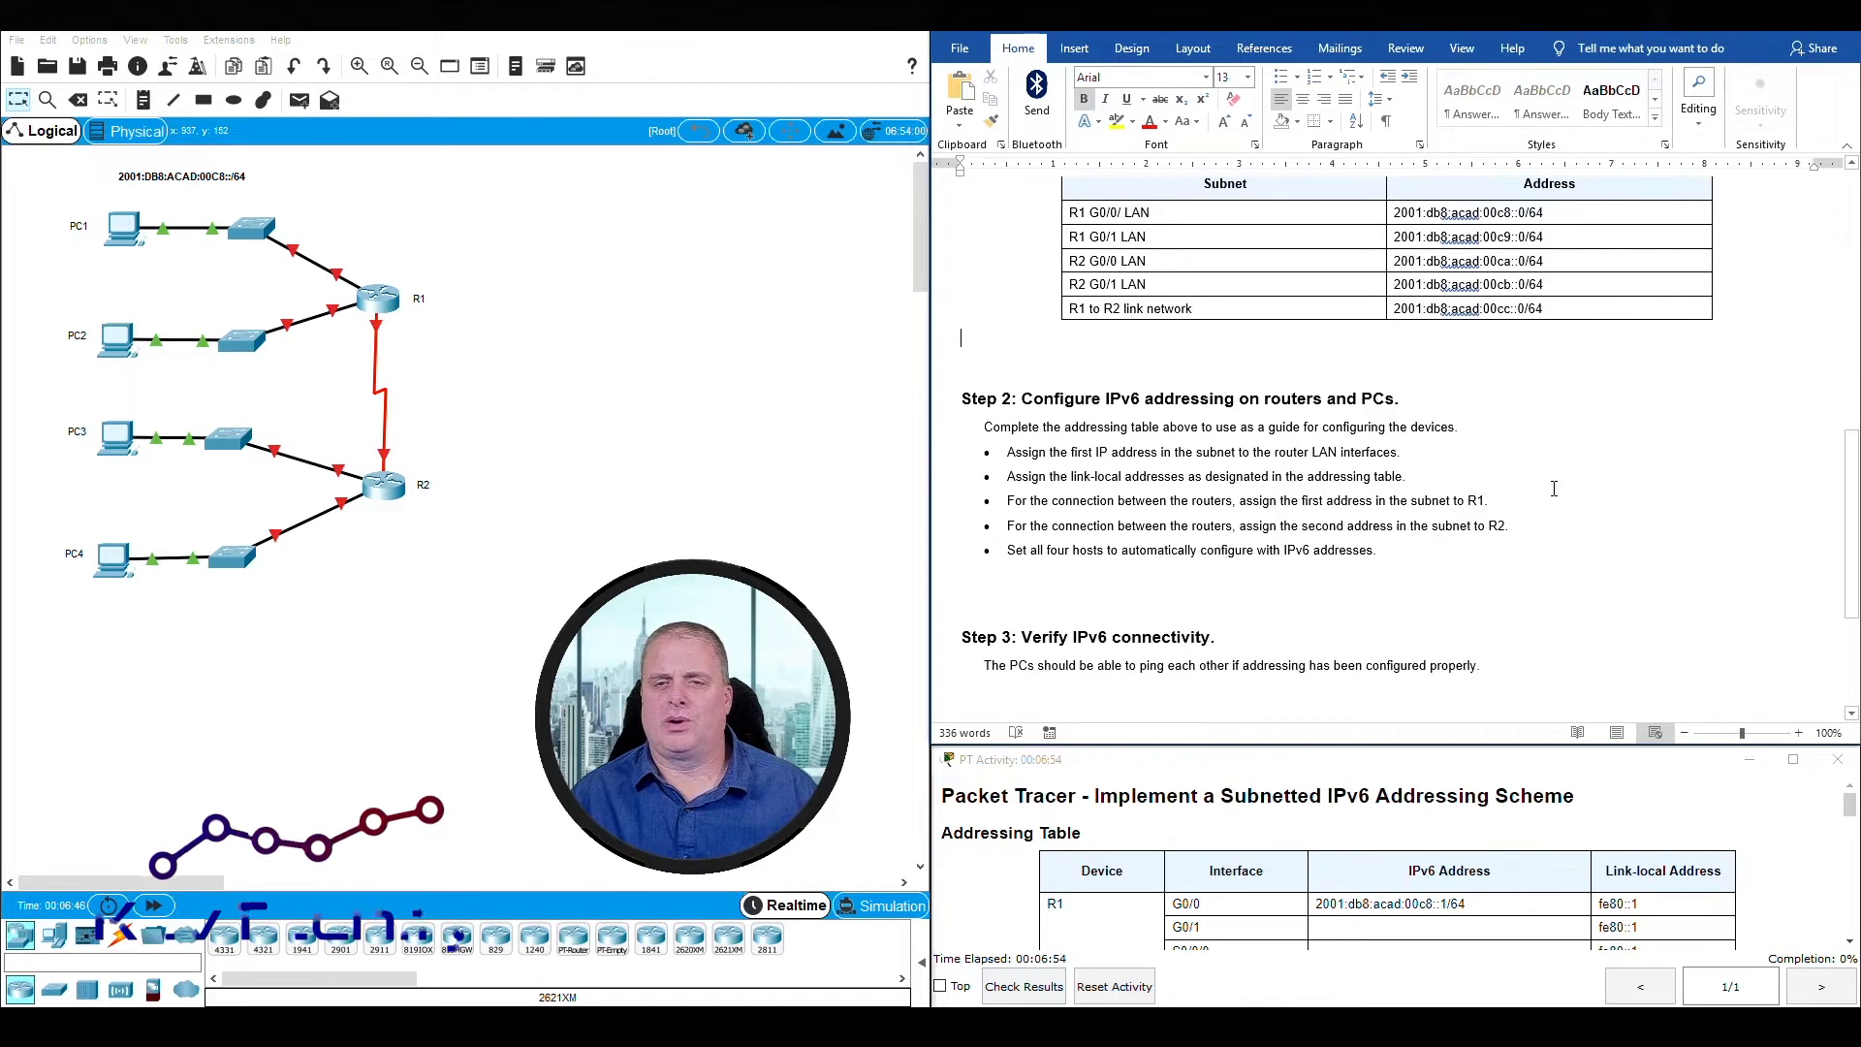
scroll(1554, 489, up, 1)
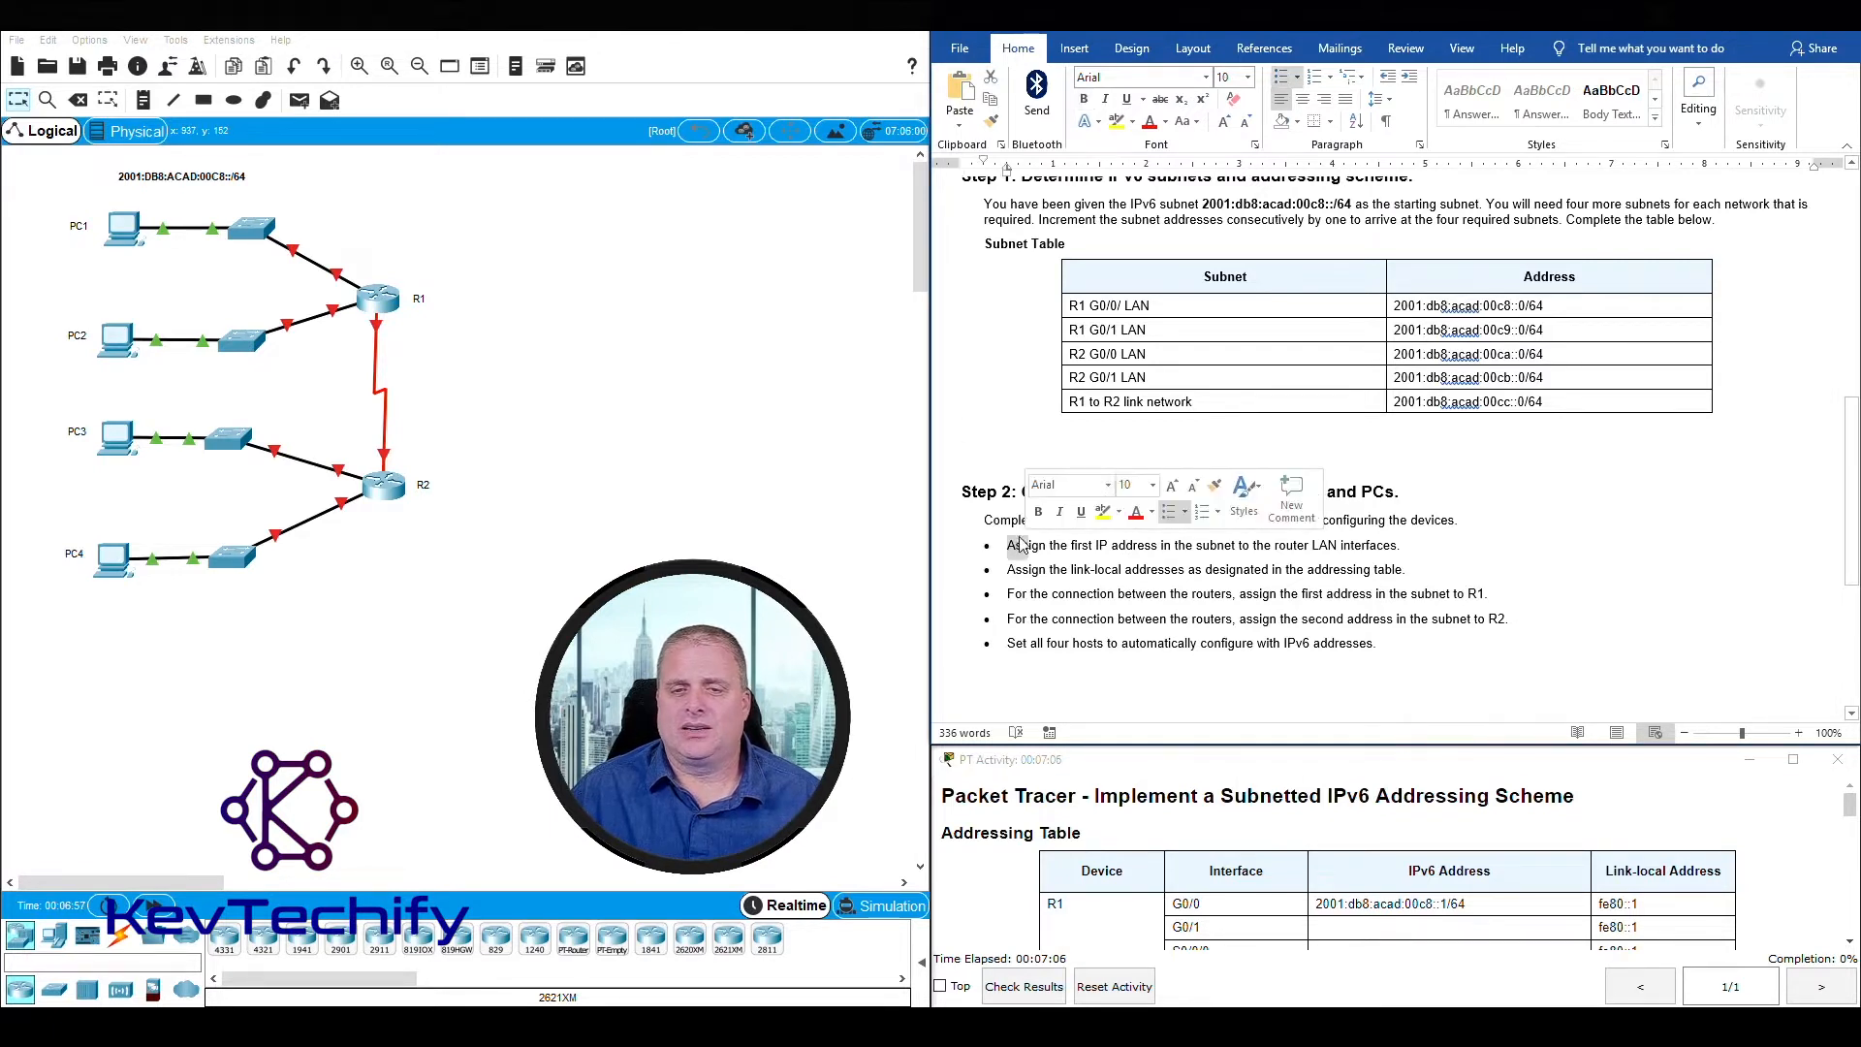
drag(984, 519, 1459, 520)
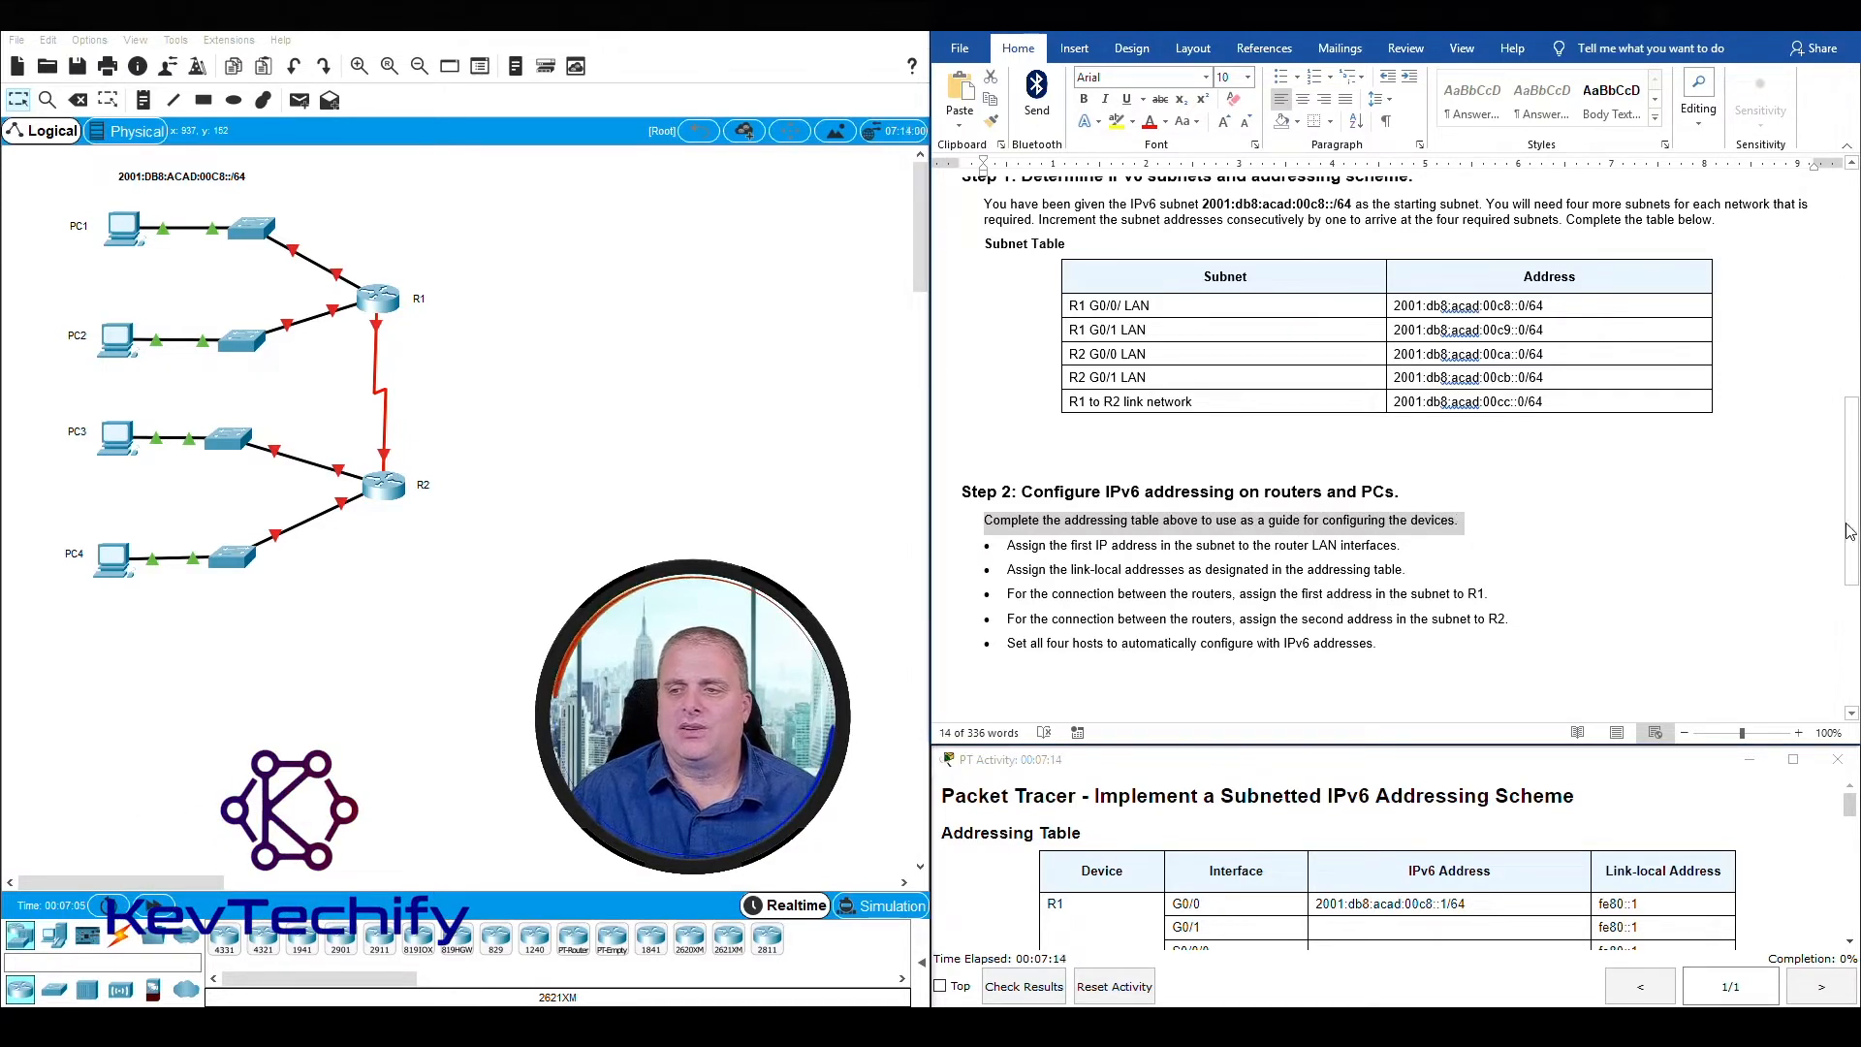
scroll(1459, 521, up, 10)
scroll(1389, 318, up, 2)
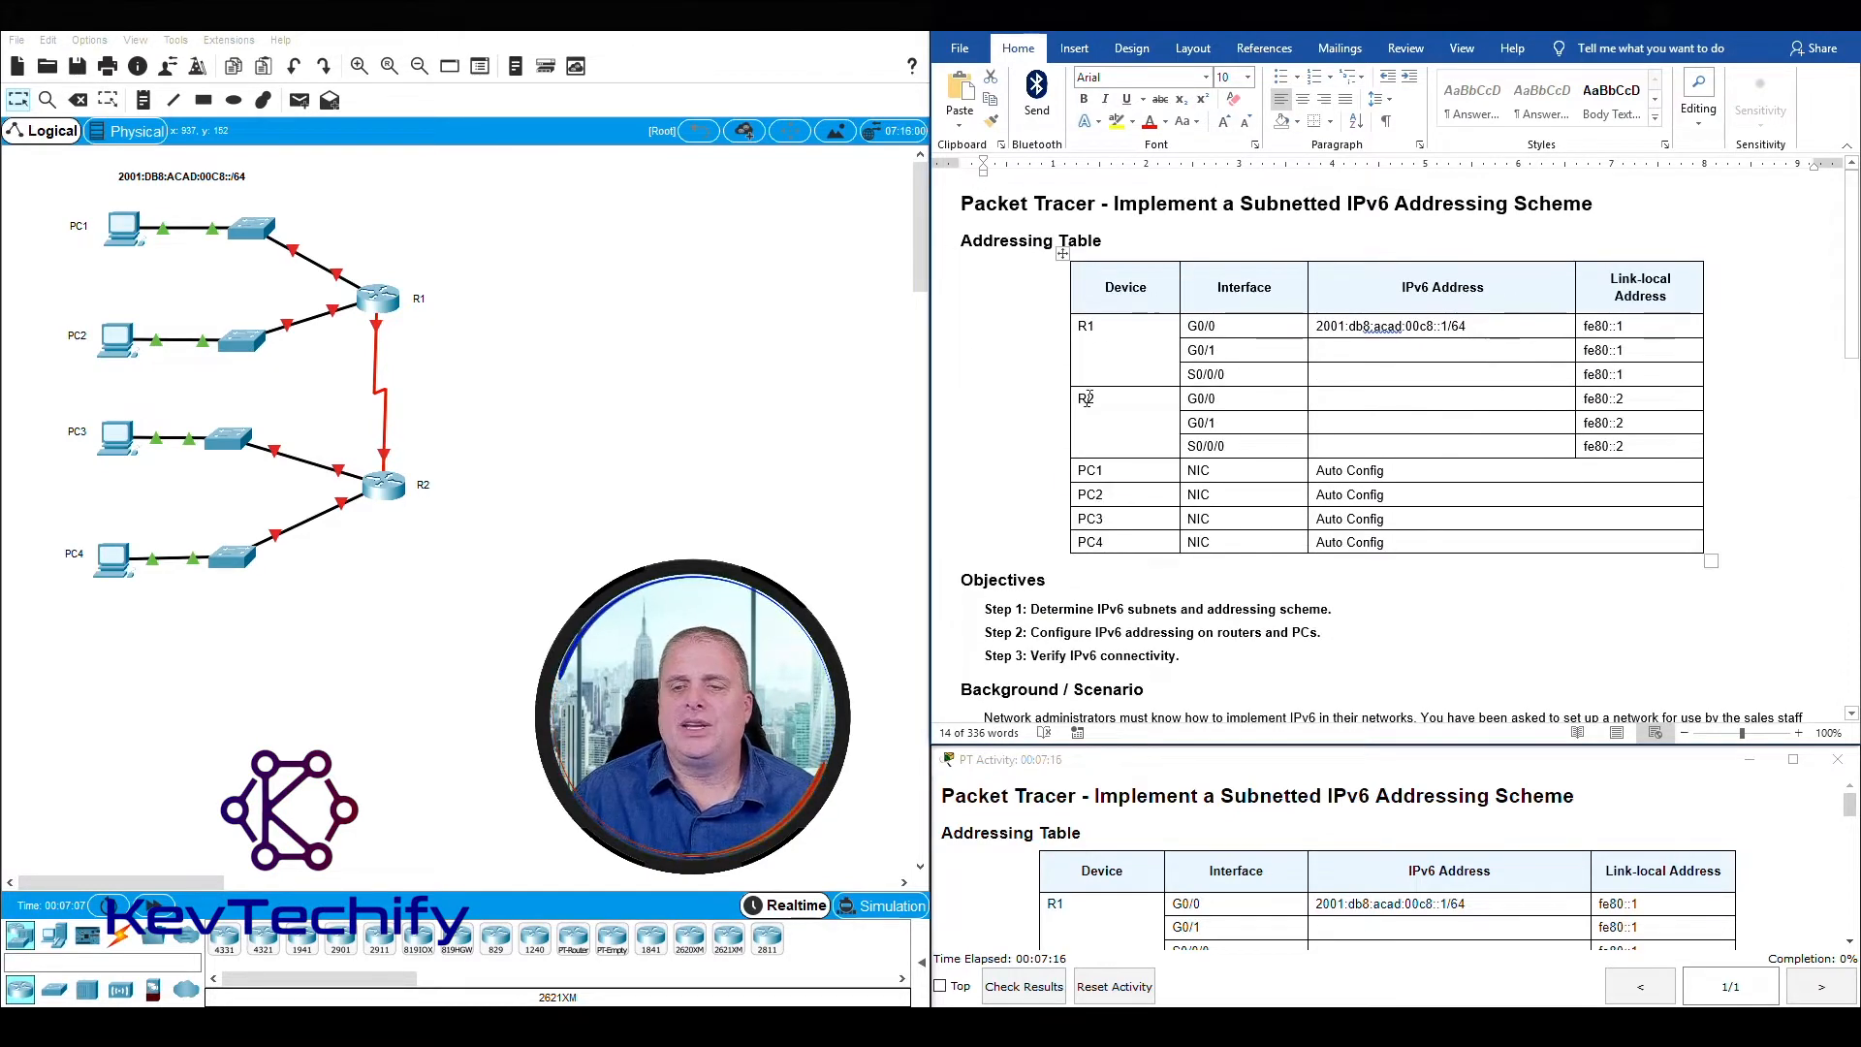
drag(1331, 351, 1381, 356)
scroll(1381, 357, down, 8)
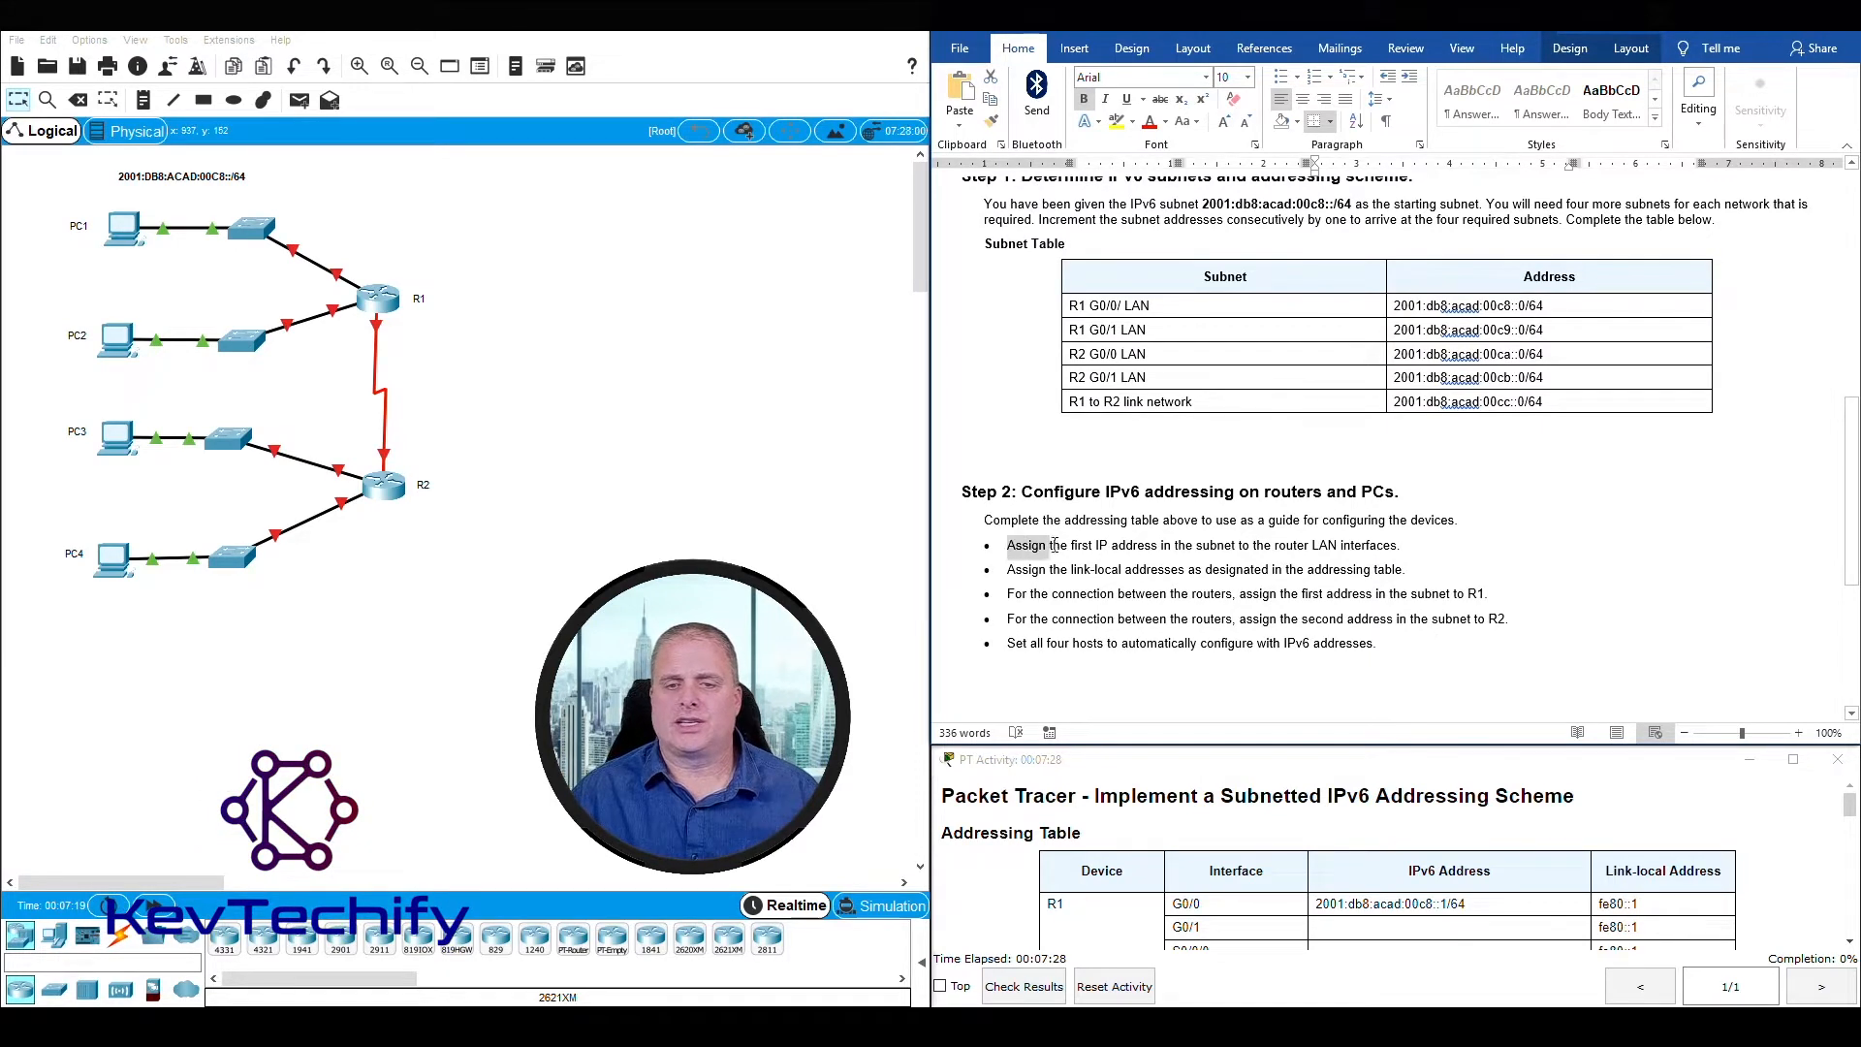
drag(1101, 544, 1381, 541)
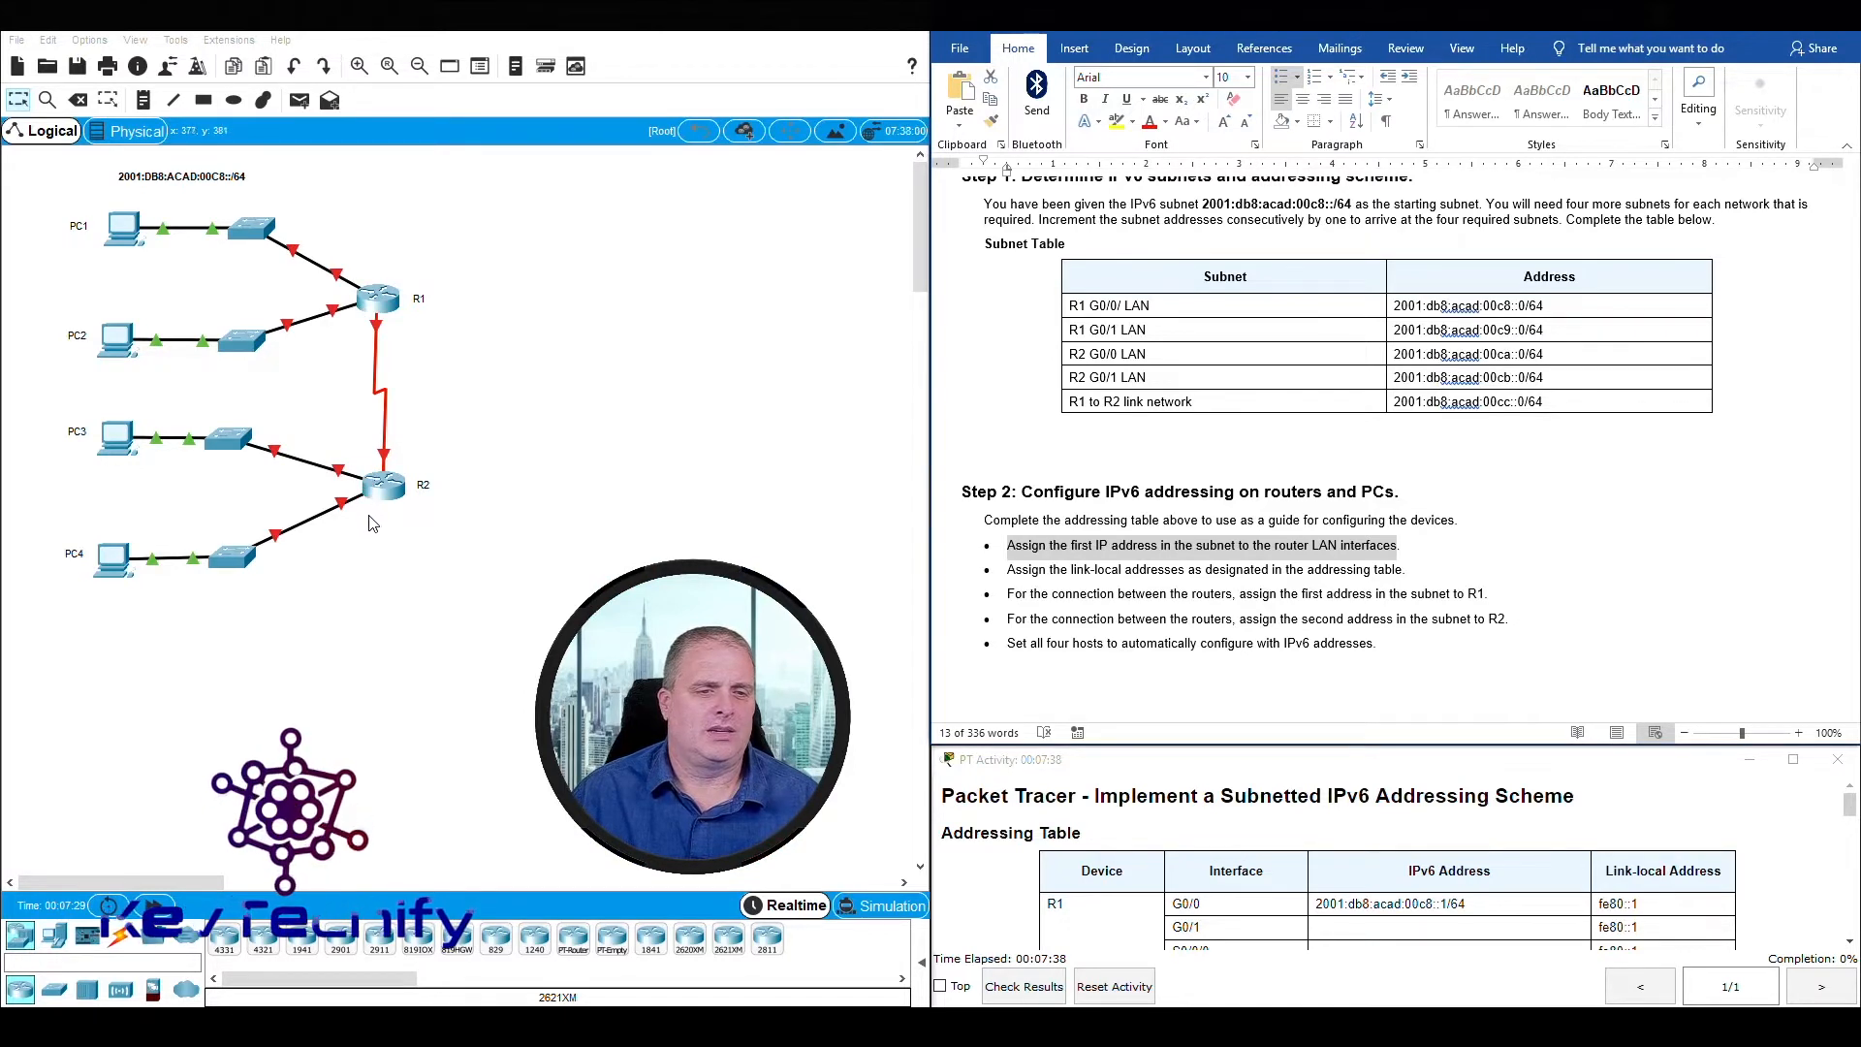
- Identify in the topology which Gigabit interfaces connect R1 and R2 to their LAN switches
drag(364, 481, 357, 488)
click(521, 541)
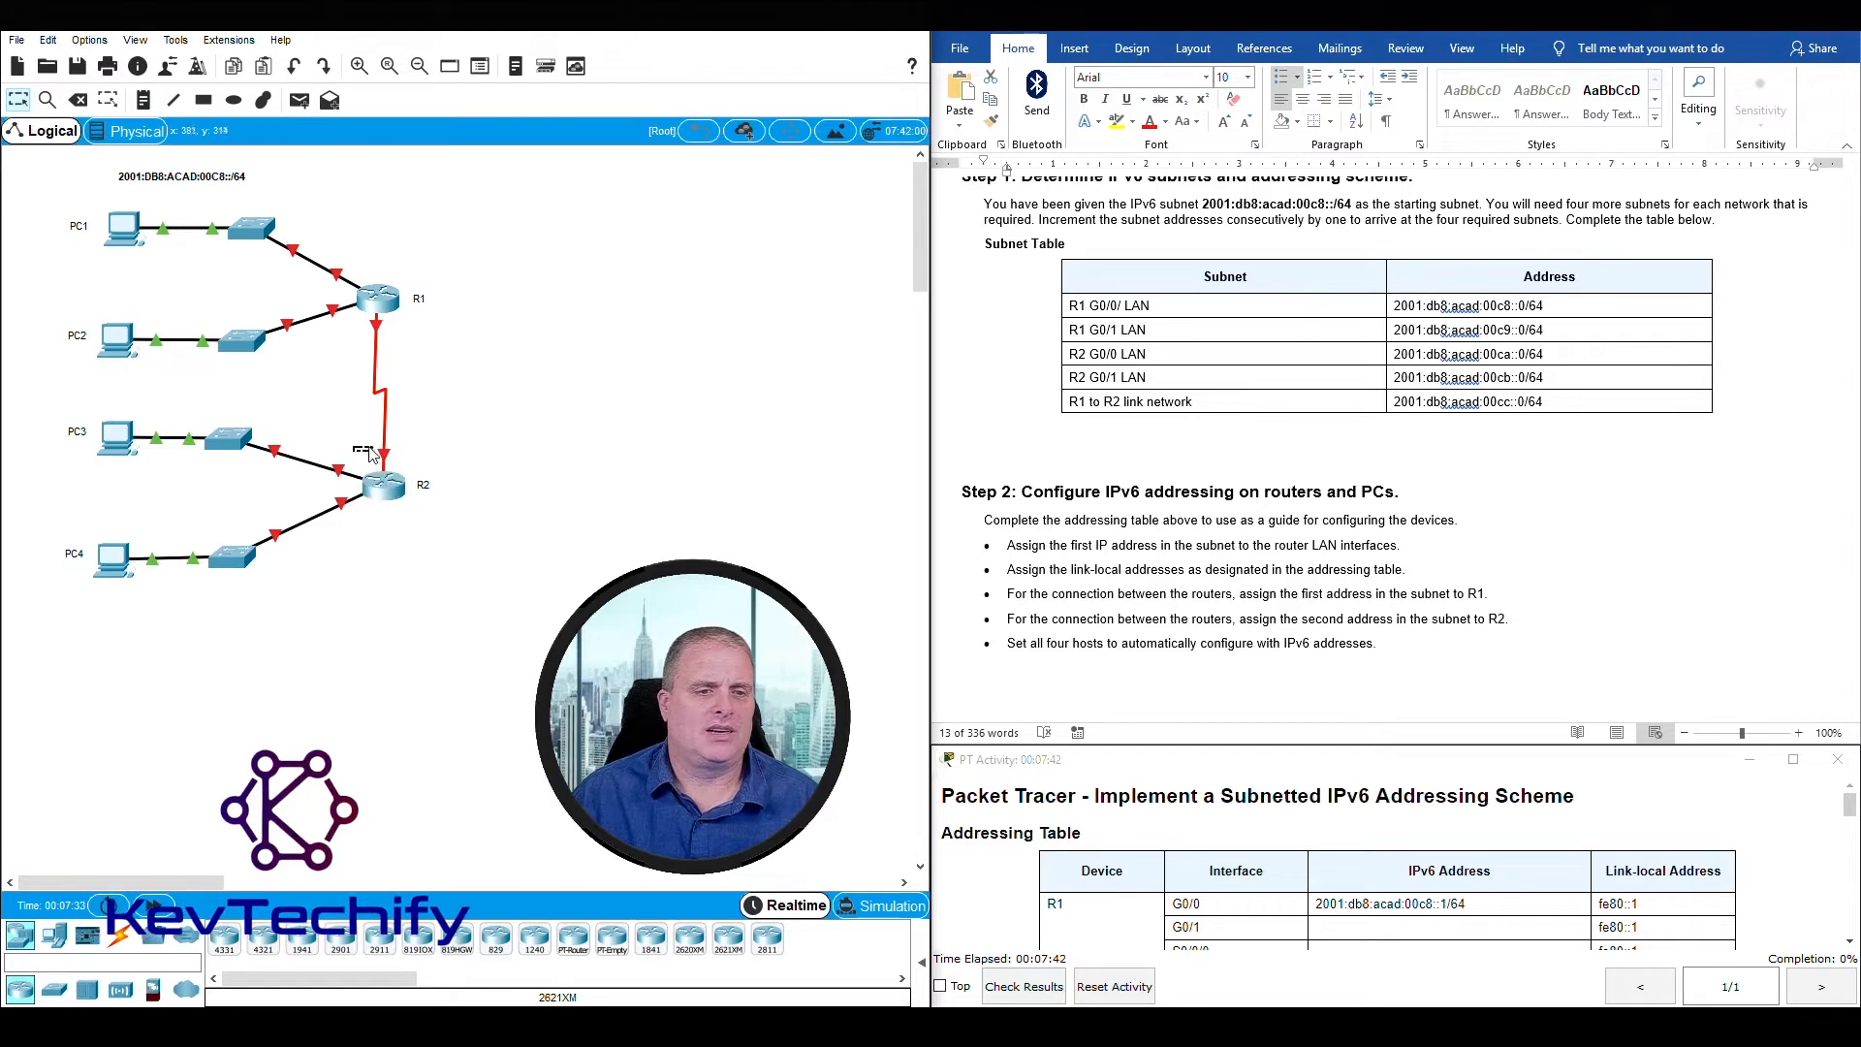
mouse_move(372, 473)
mouse_down()
mouse_move(369, 506)
mouse_move(358, 442)
mouse_up()
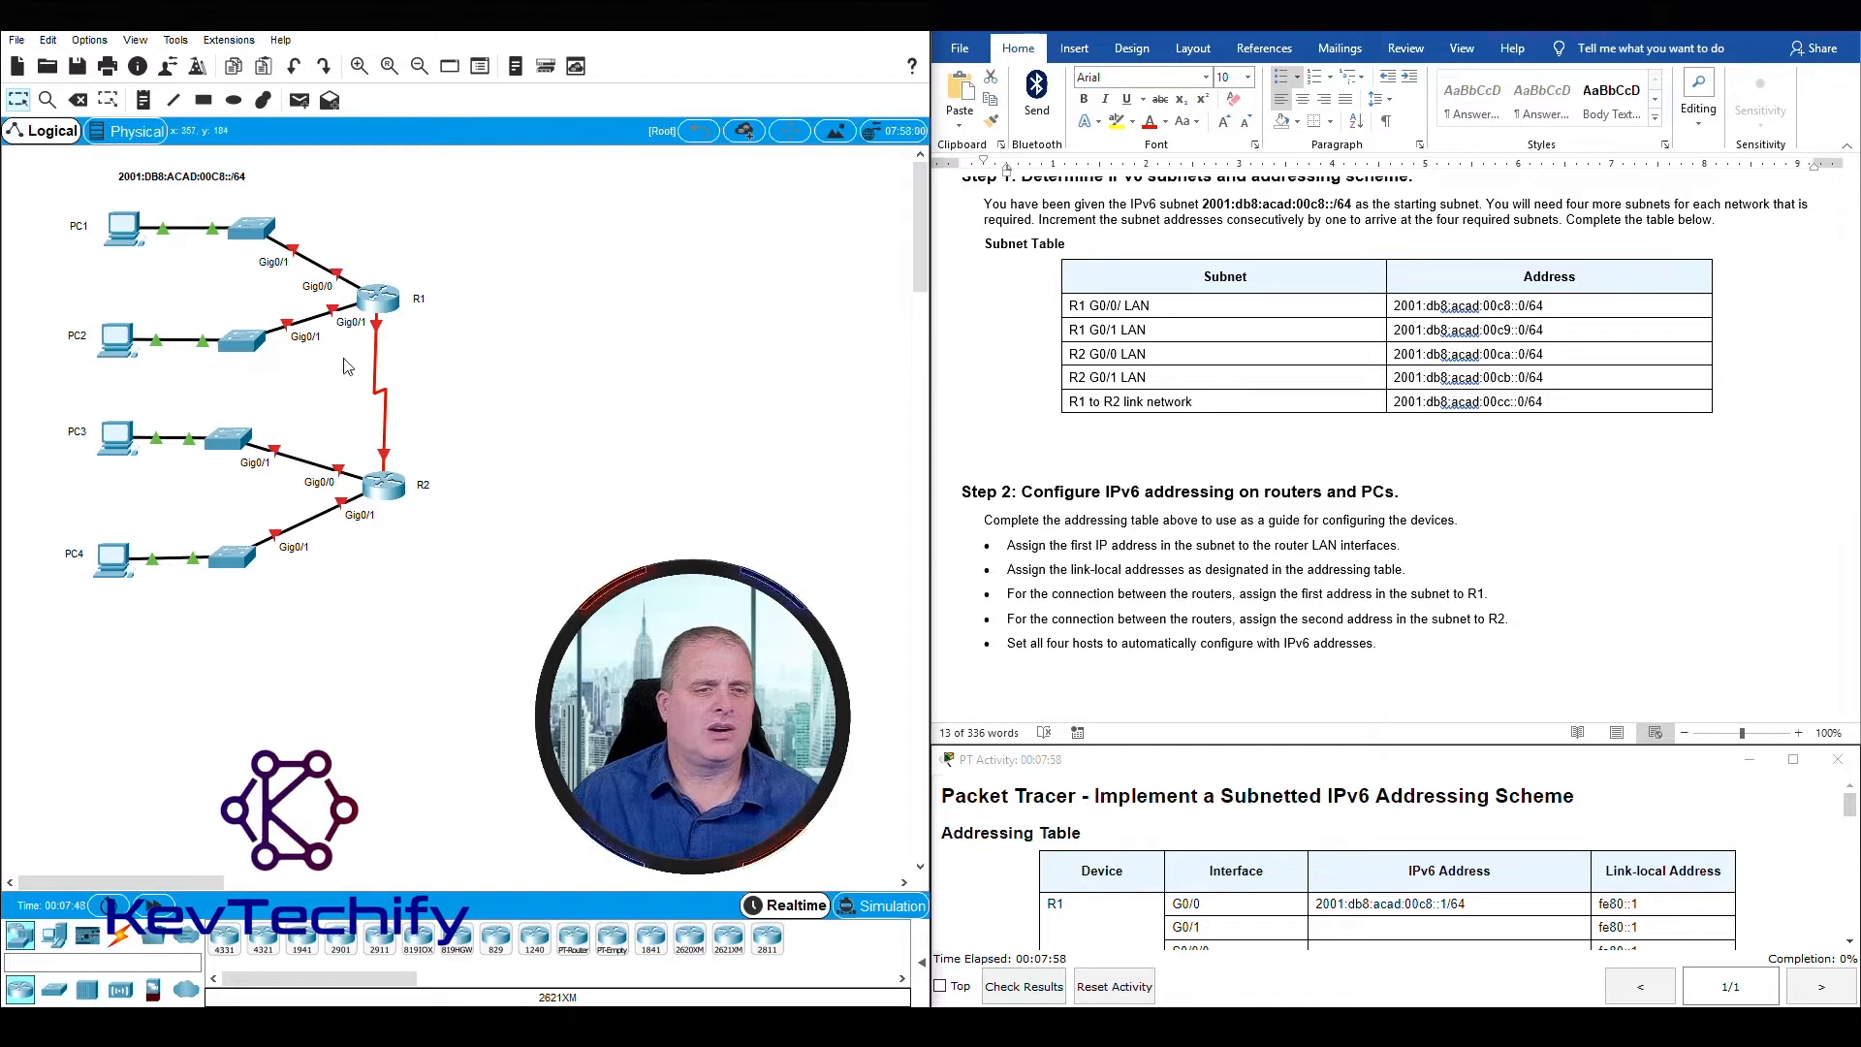
click(1389, 579)
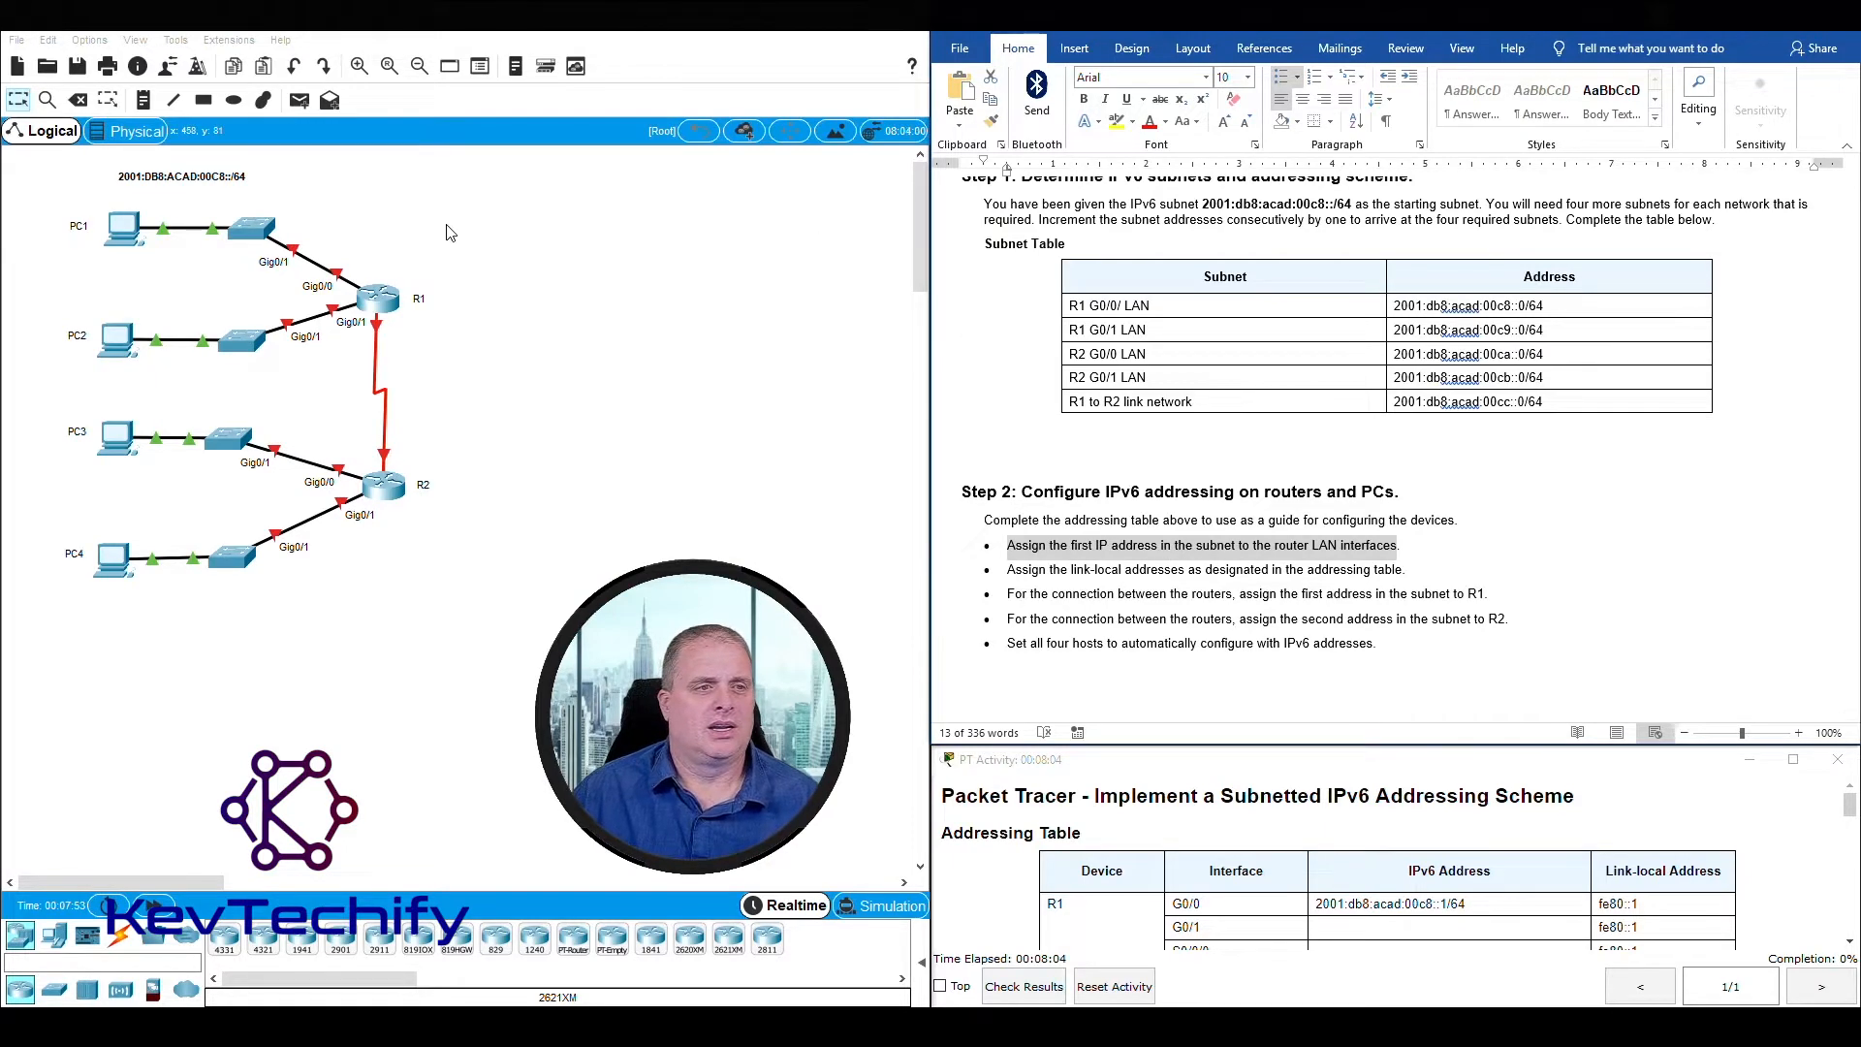
- Compare the R1 G0/0 entry in the Addressing Table with the R1 G0/0 and R1 G0/1 LAN rows of the Subnet Table
scroll(1391, 565, up, 15)
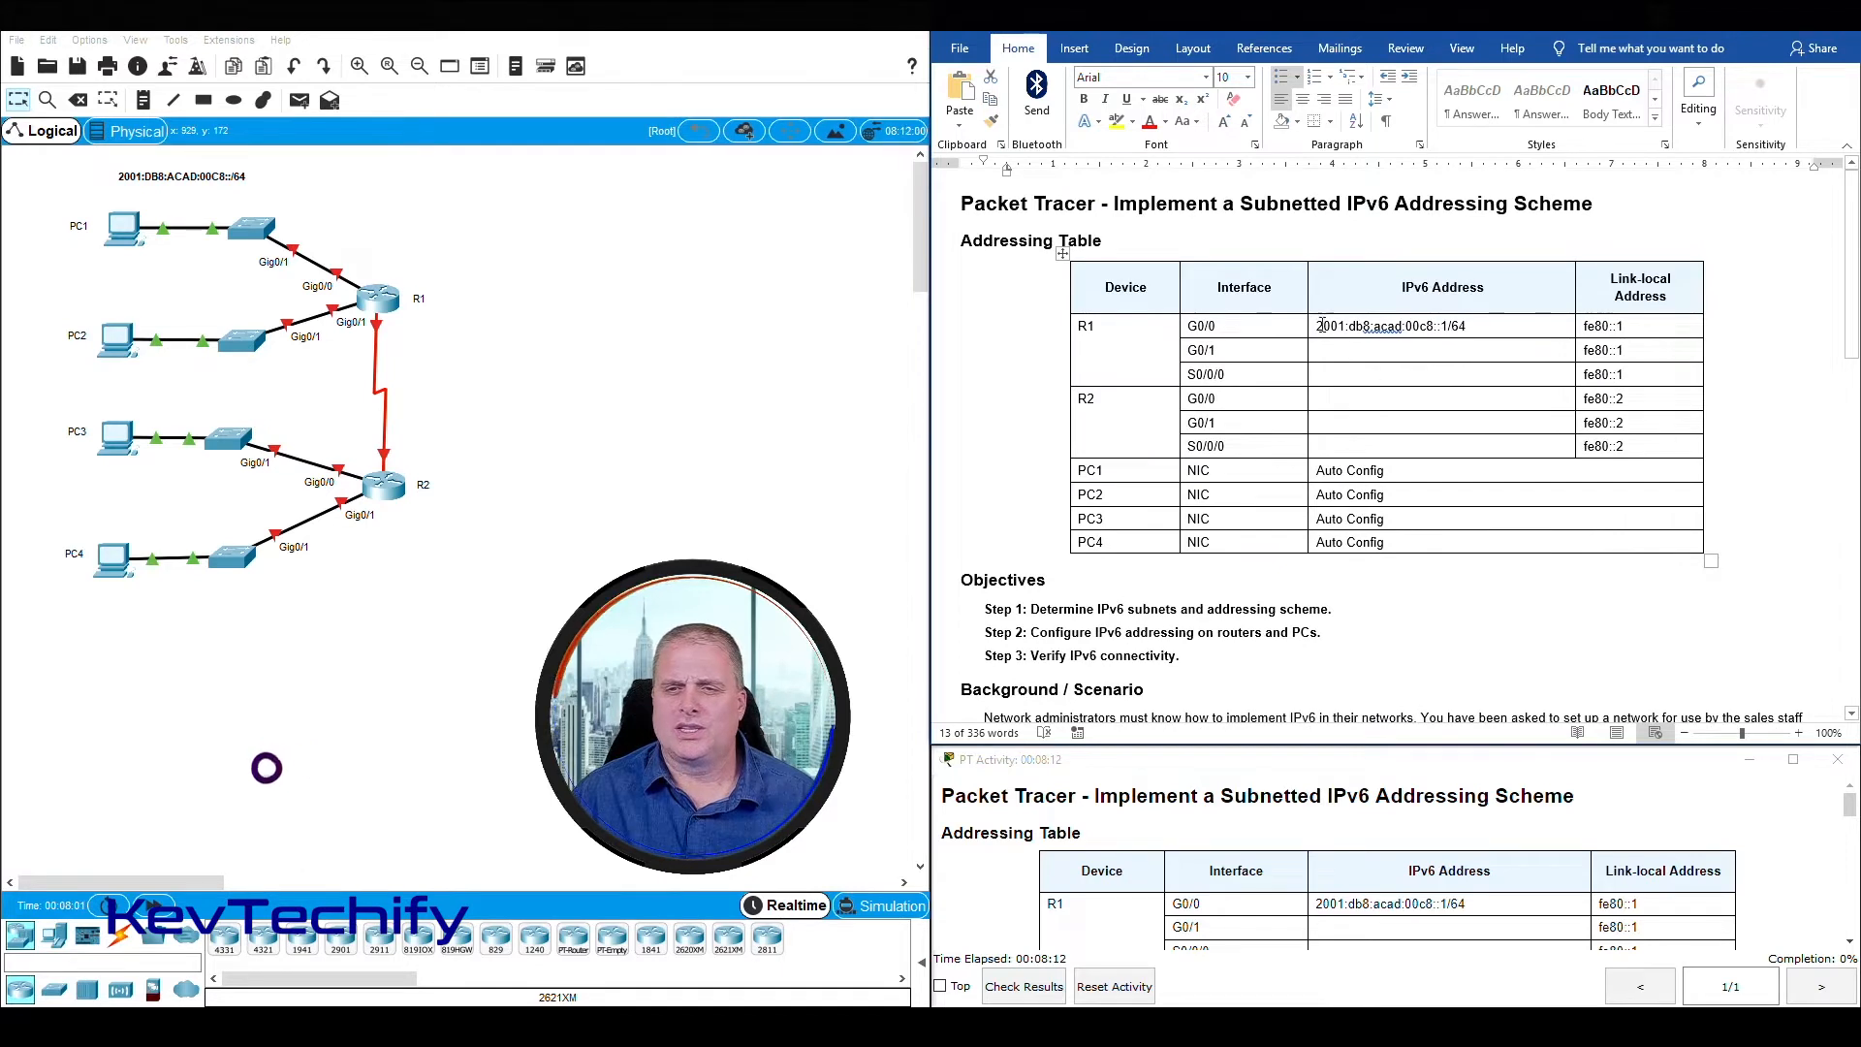
drag(1318, 326, 1433, 327)
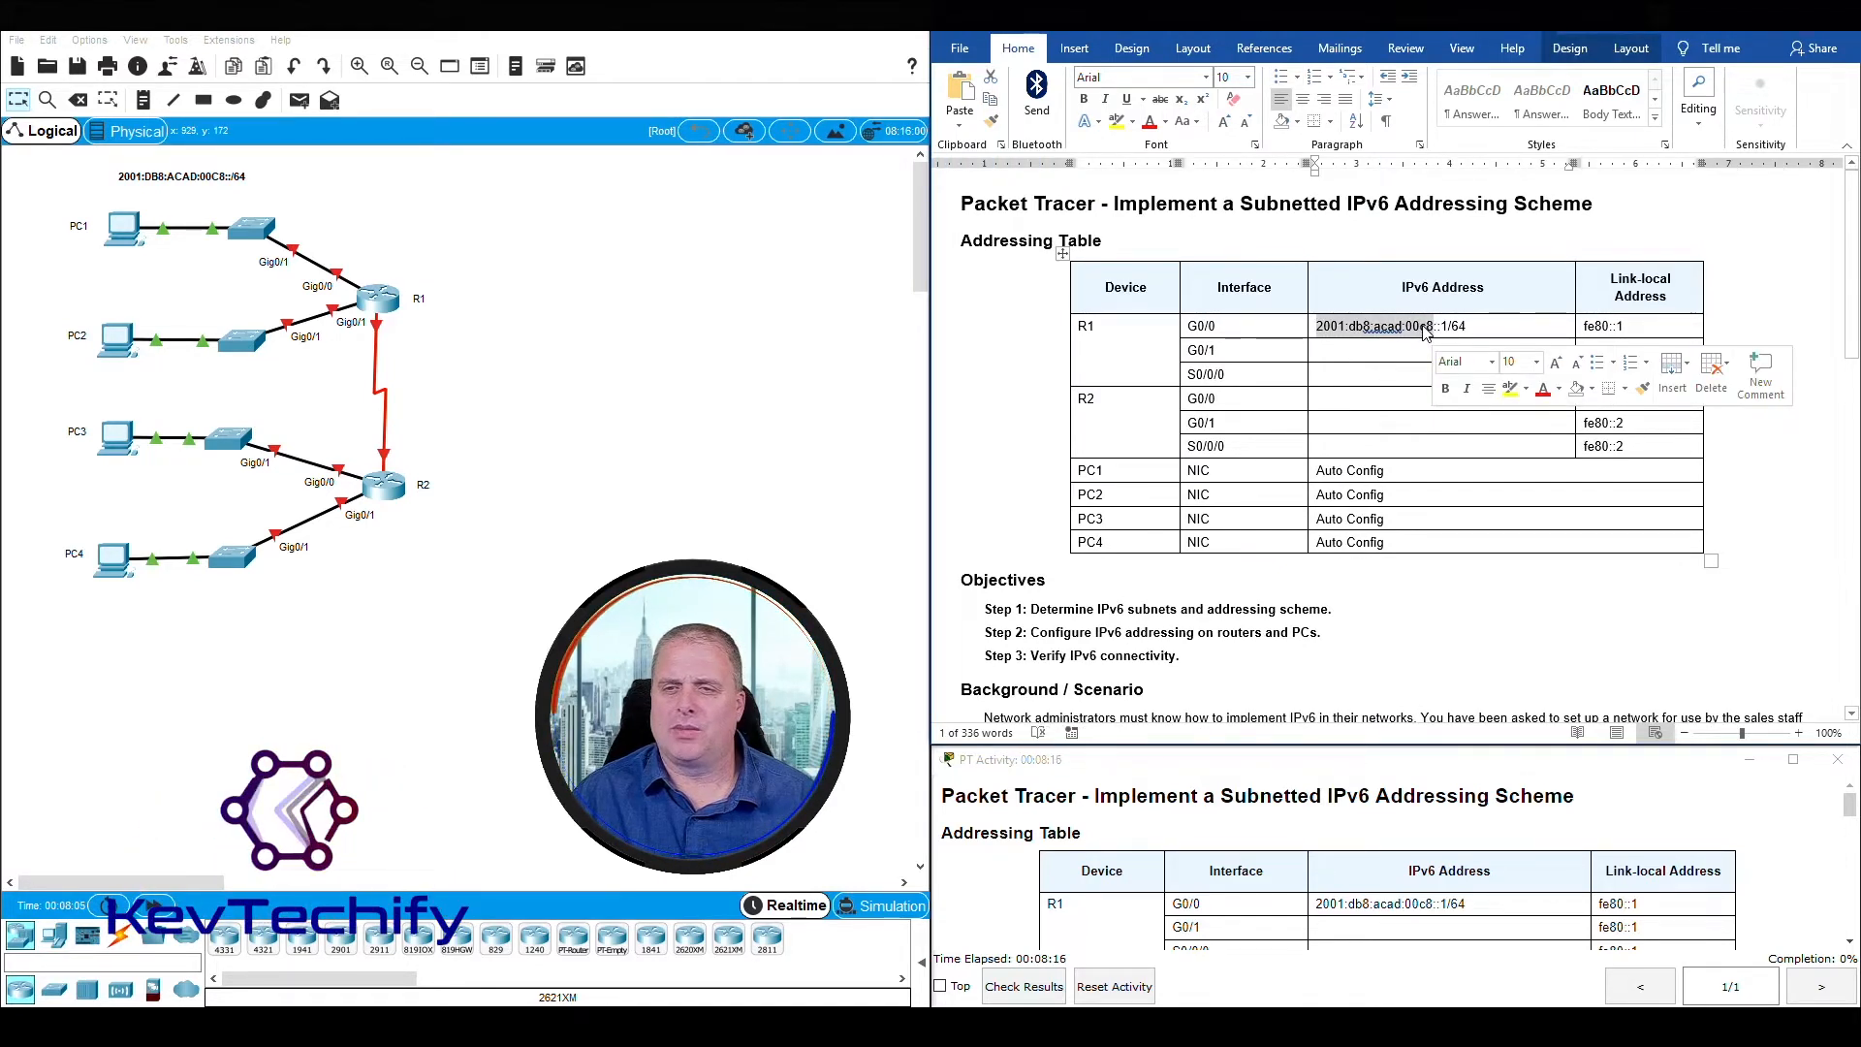
scroll(1328, 550, down, 5)
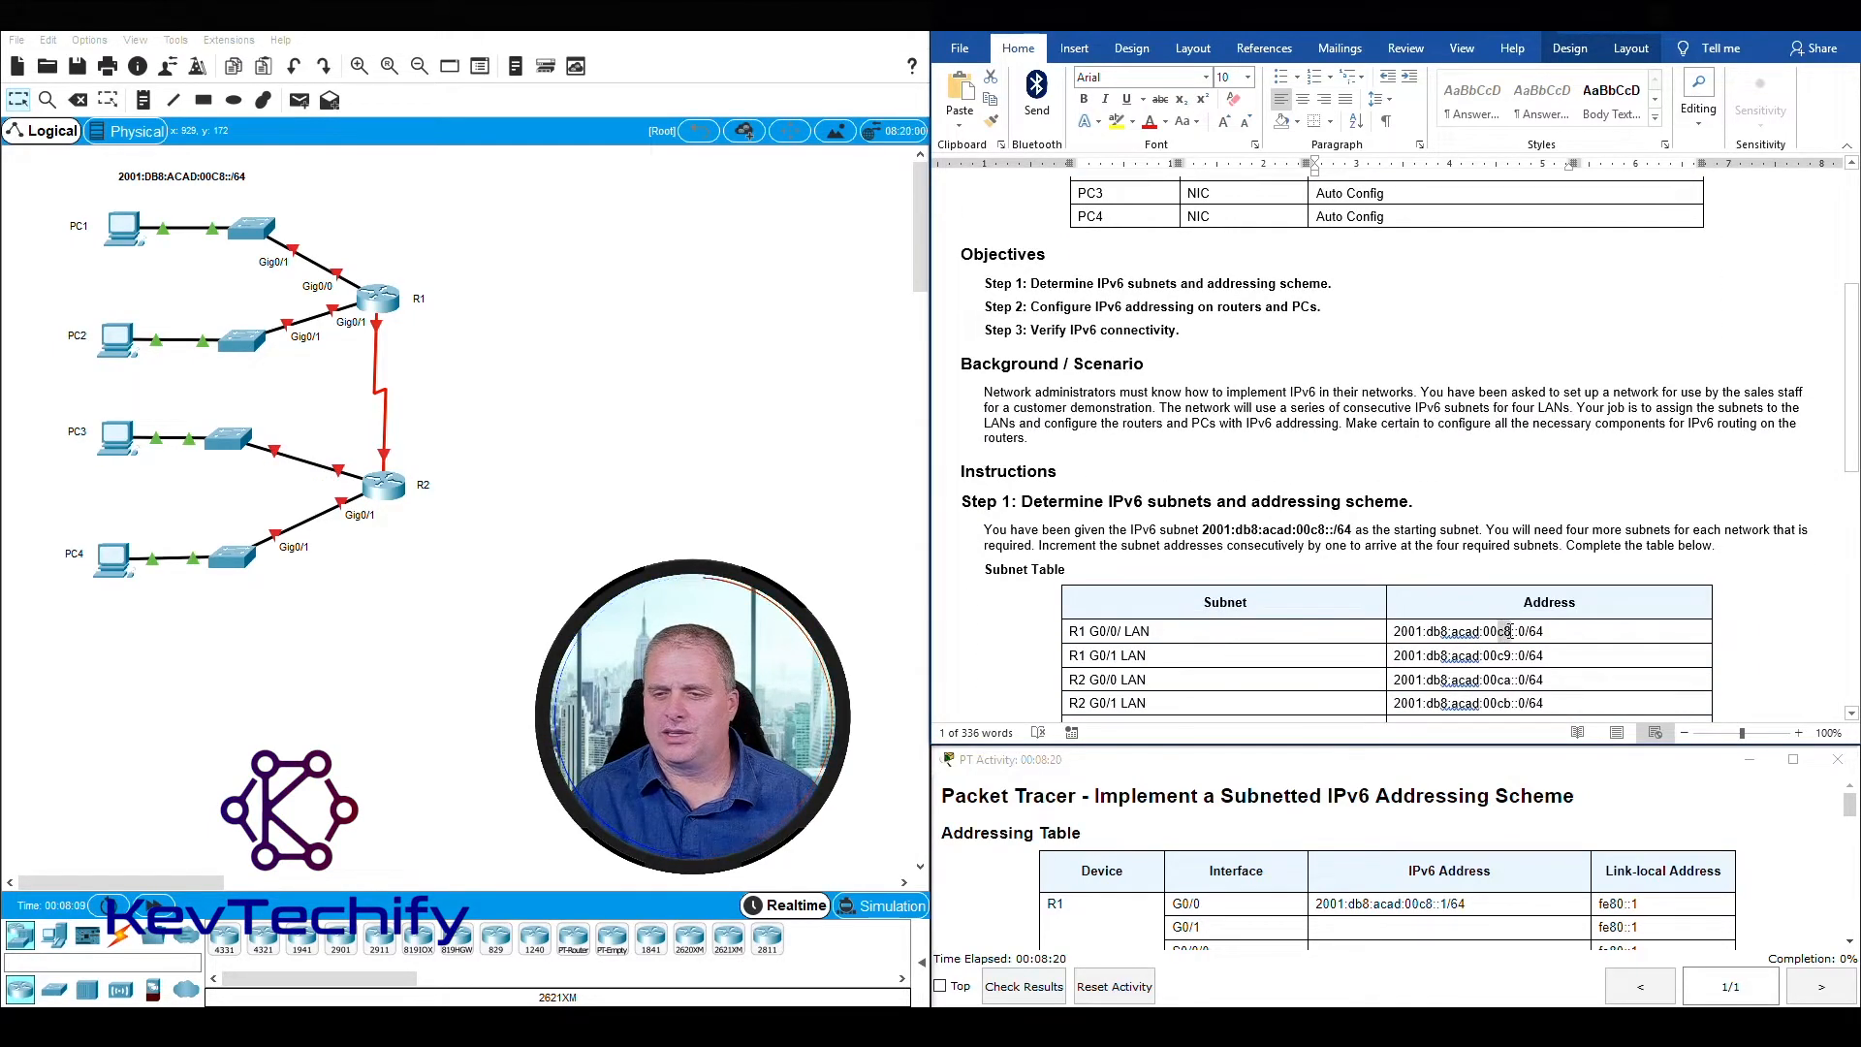
drag(1510, 632, 1509, 632)
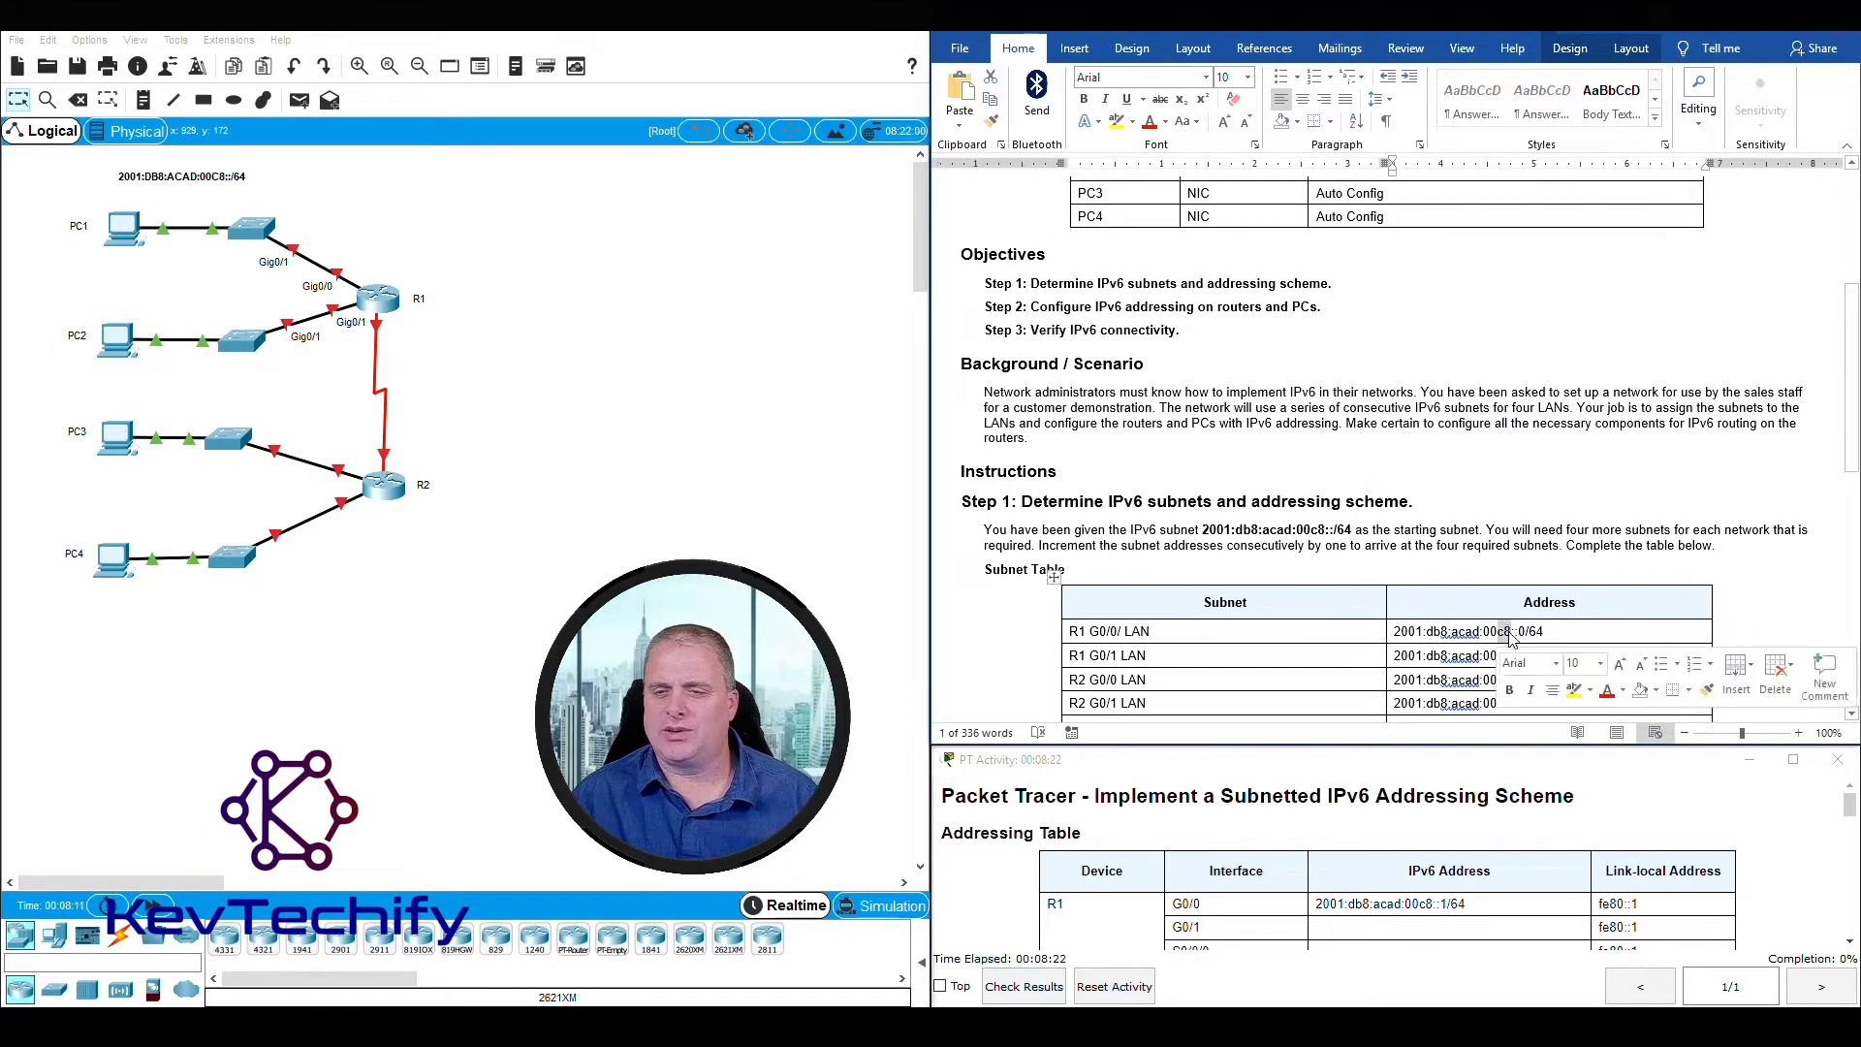
scroll(1392, 320, up, 5)
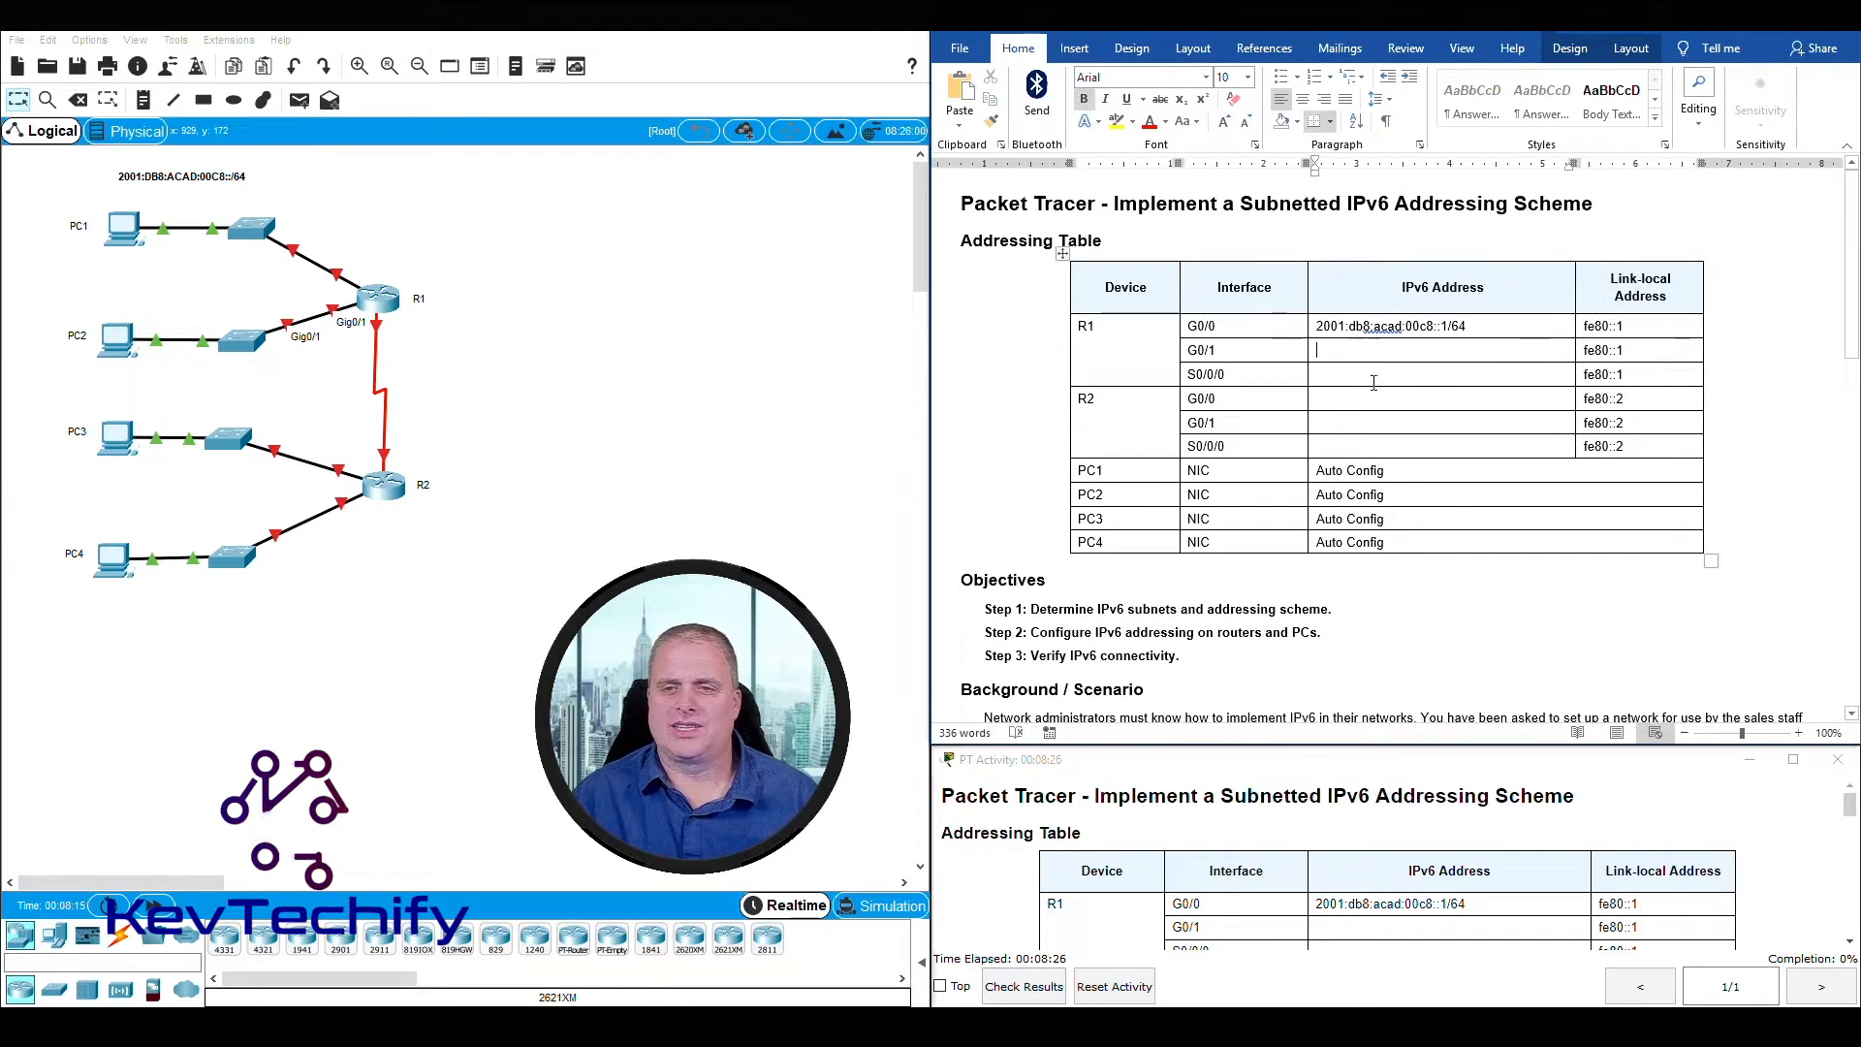
scroll(1361, 349, down, 7)
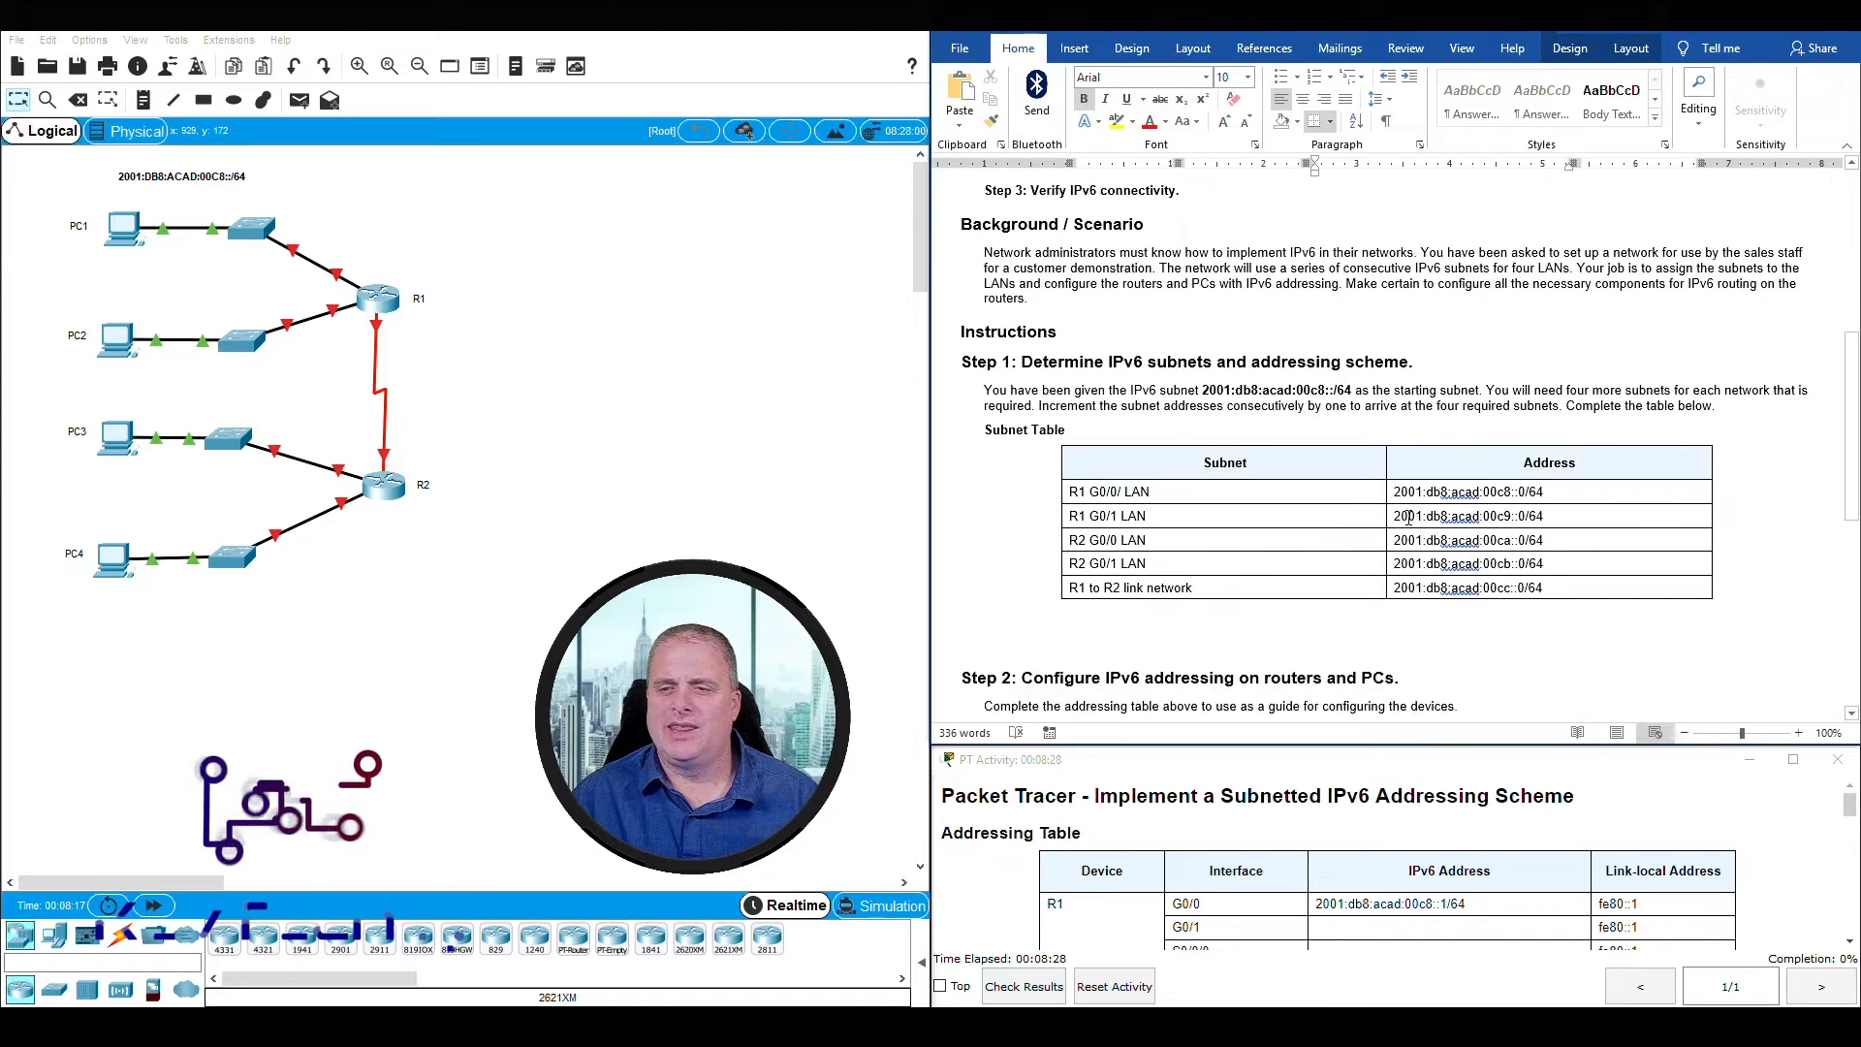
drag(1396, 516, 1544, 516)
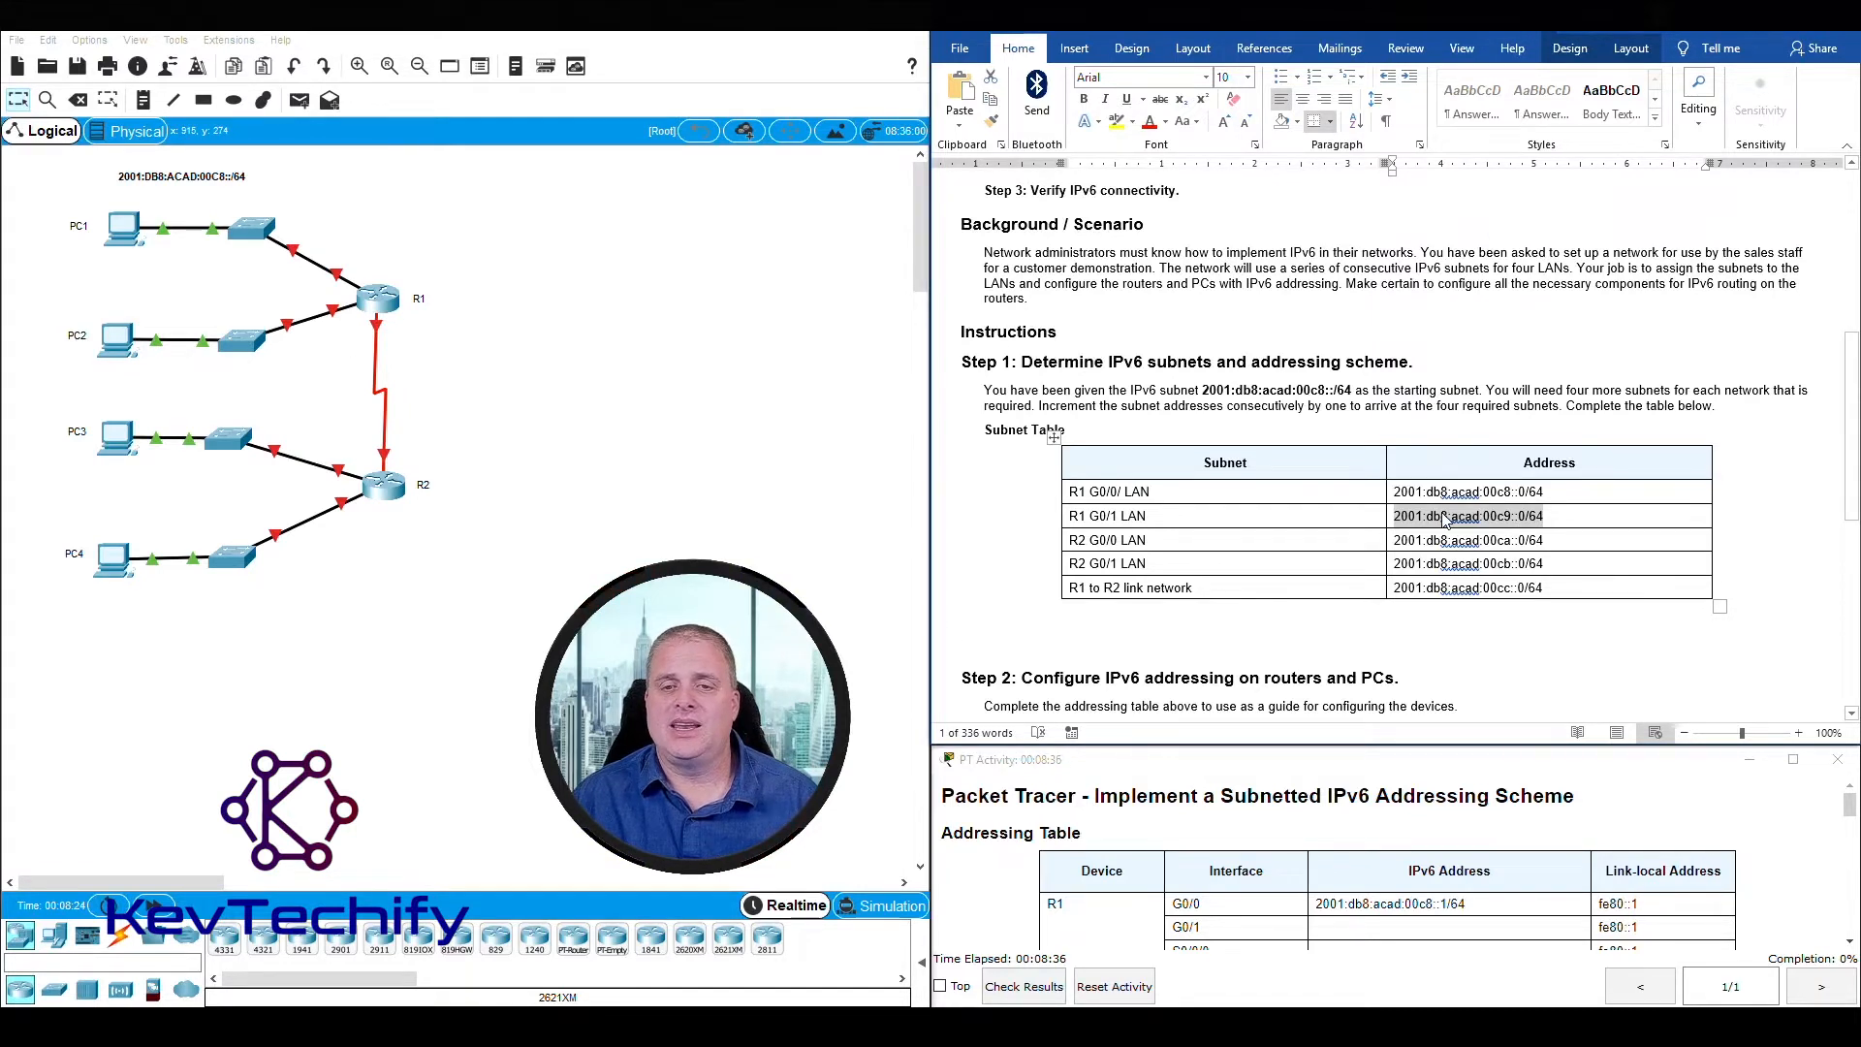
drag(1071, 515, 1144, 515)
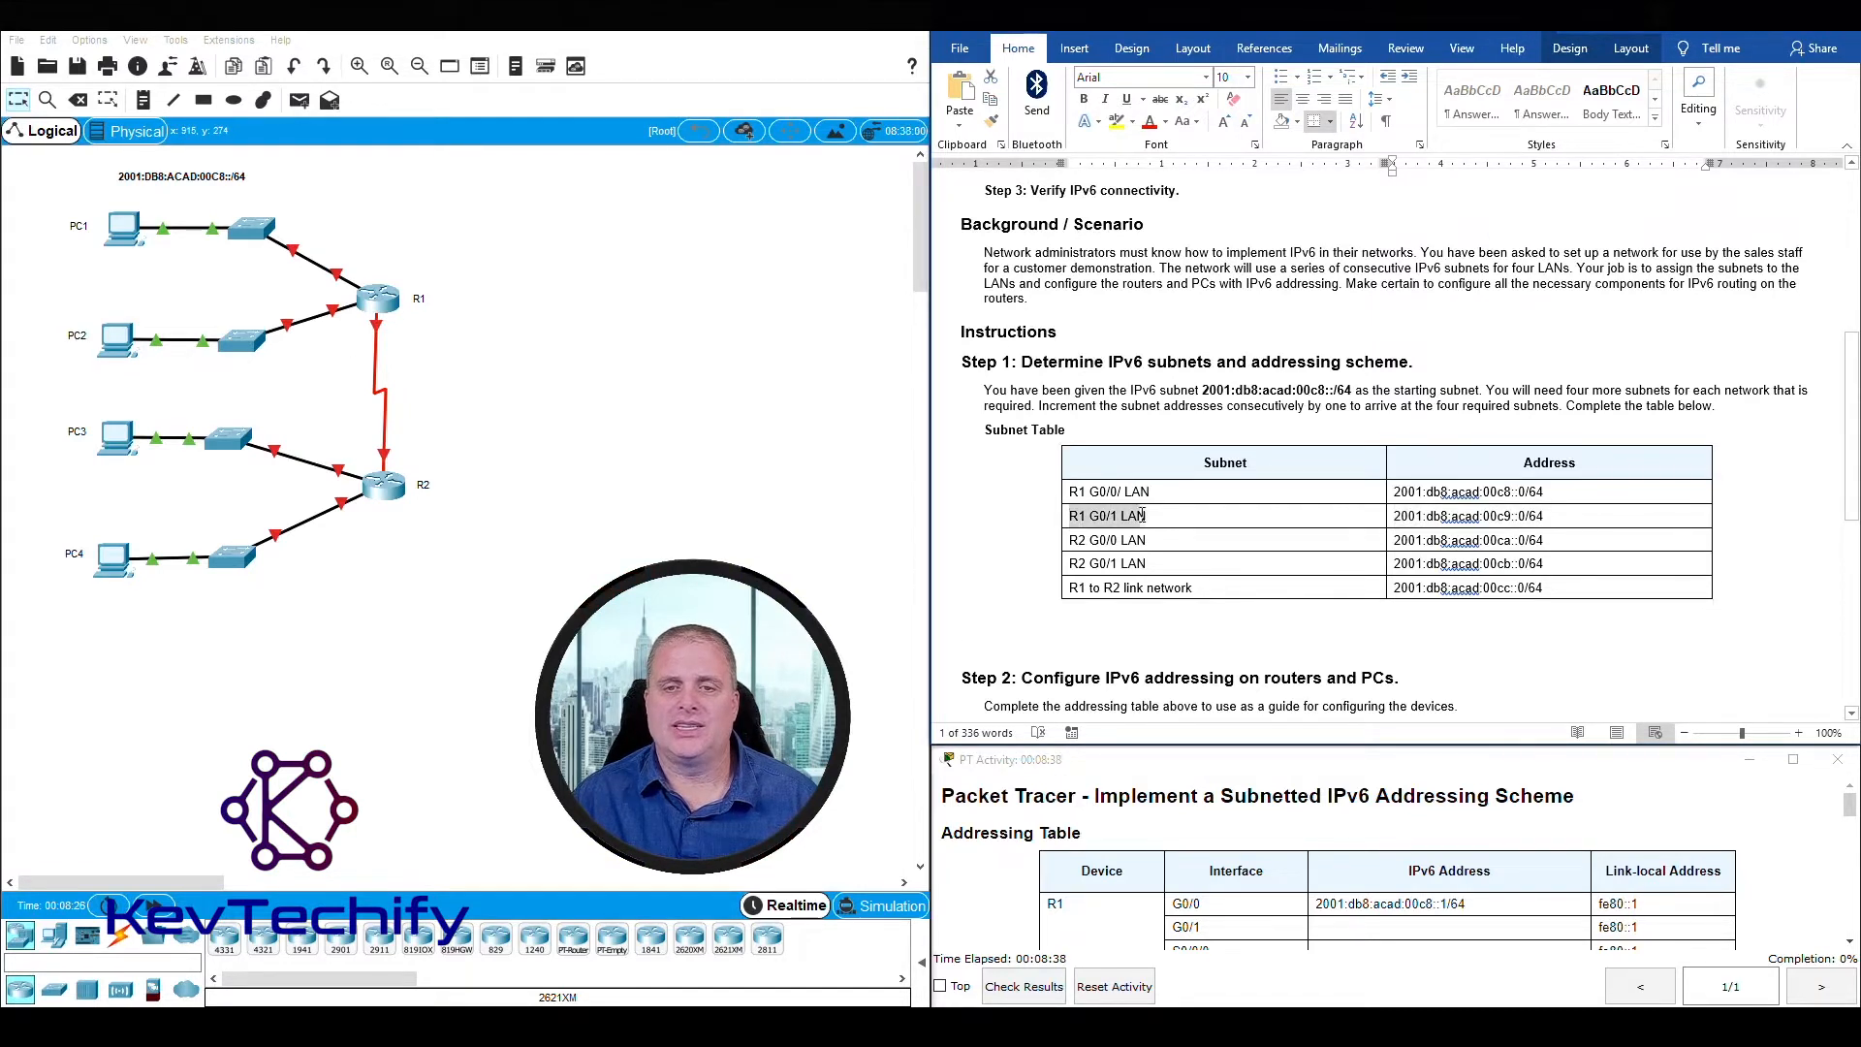
click(1091, 514)
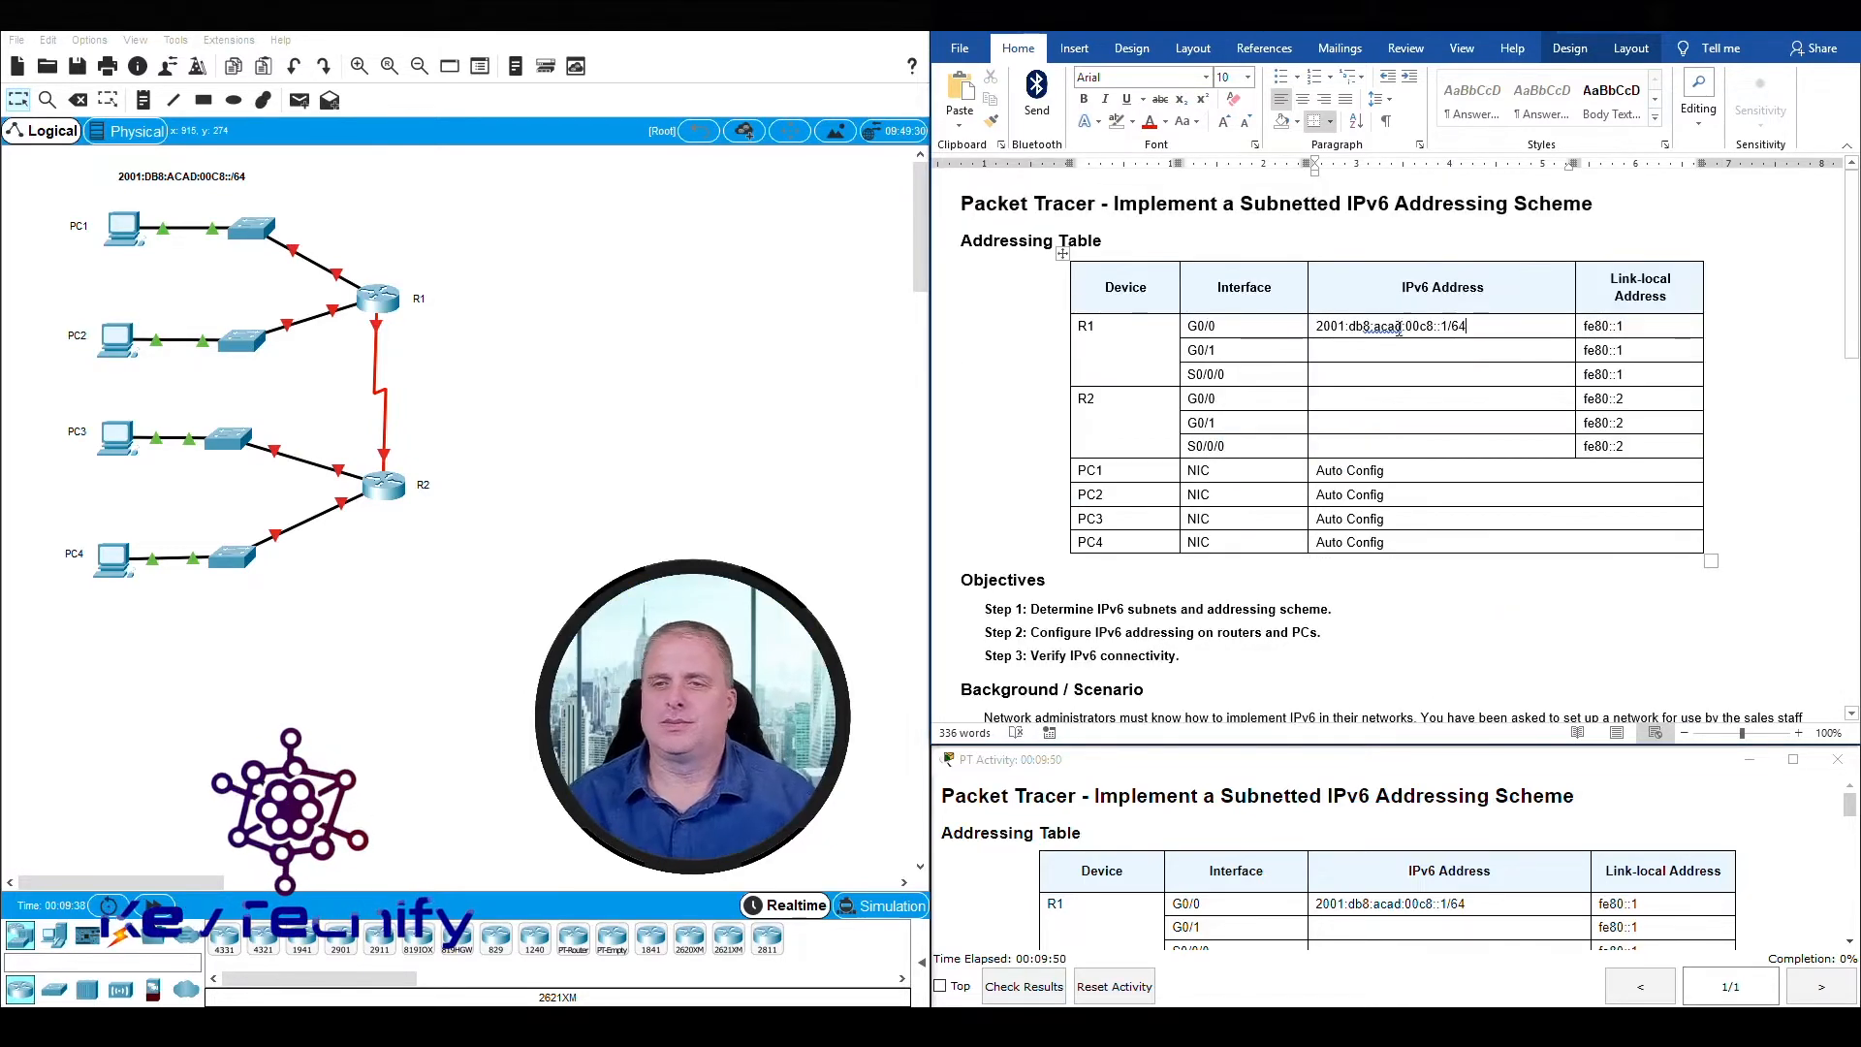
- Copy the R1 G0/0 address 2001:db8:acad:00c8::1/64 into the IPv6 Address cells for R1 G0/1, R2 G0/0 and R2 G0/1
drag(1313, 327, 1474, 320)
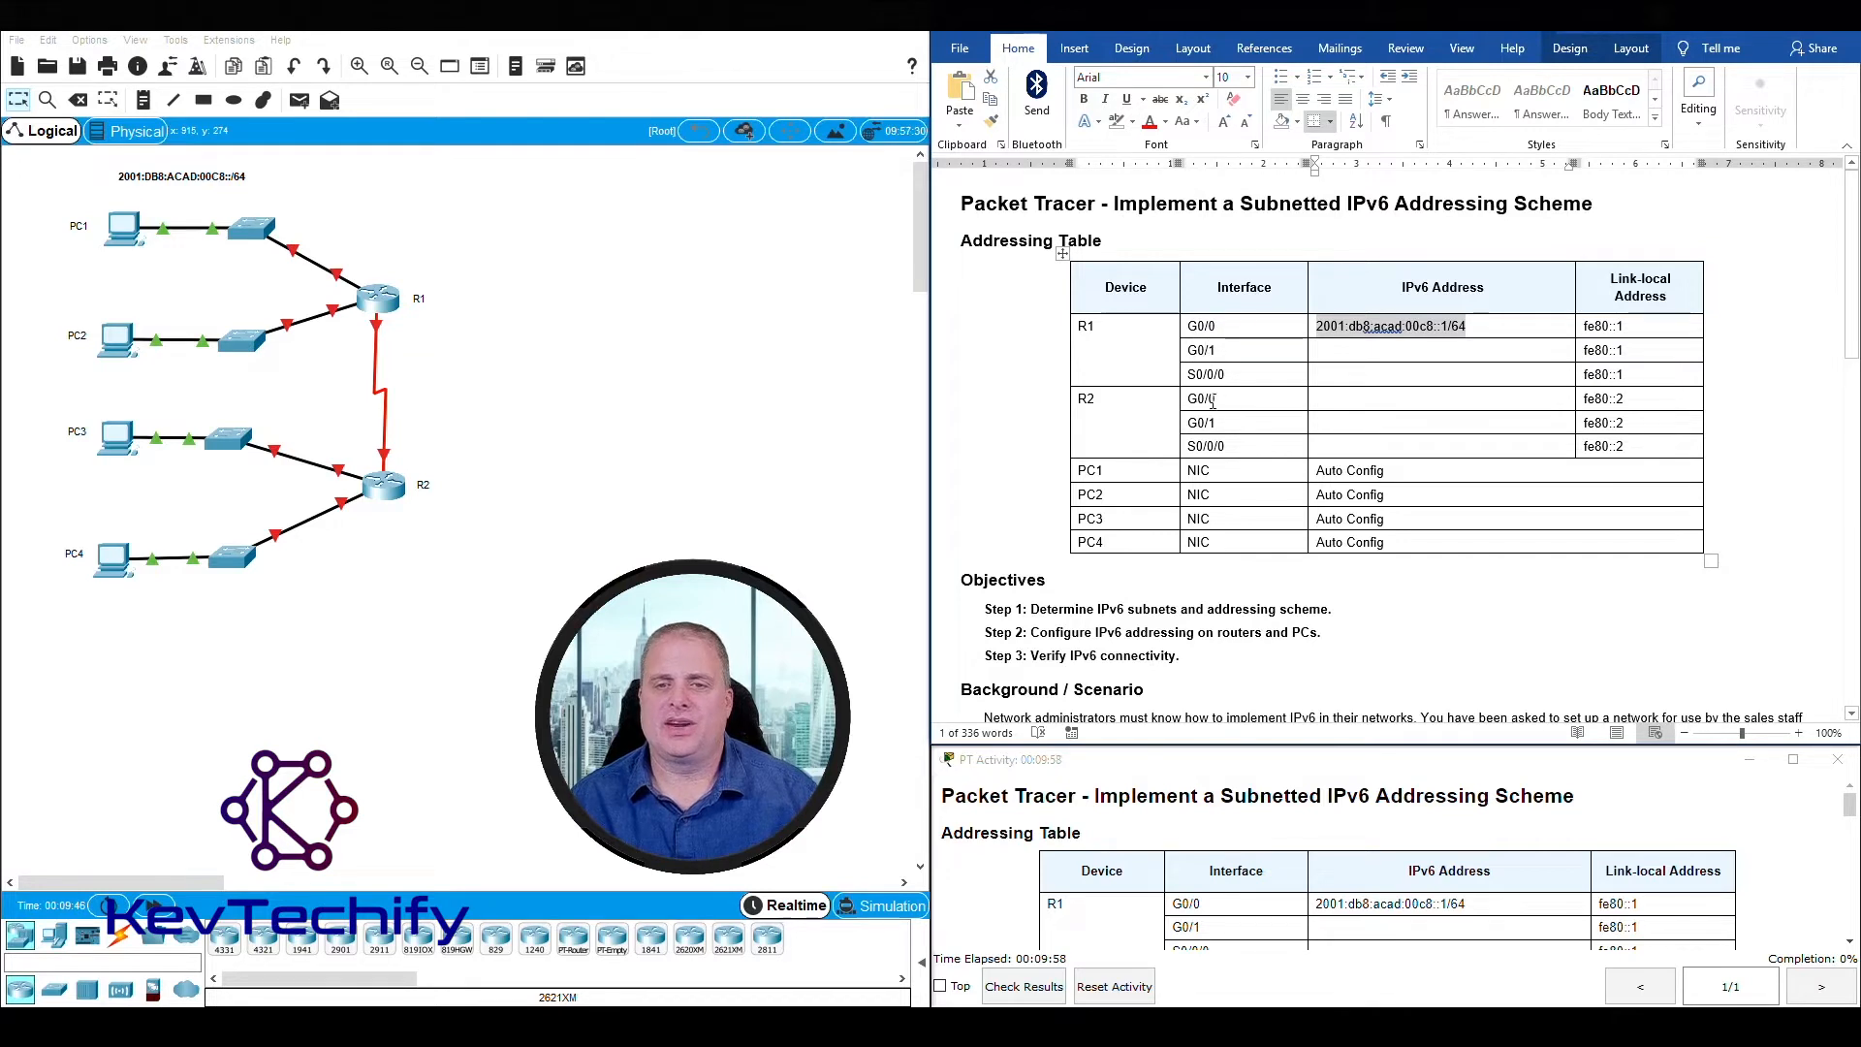
key(ctrl+c)
click(1340, 351)
key(ctrl+v)
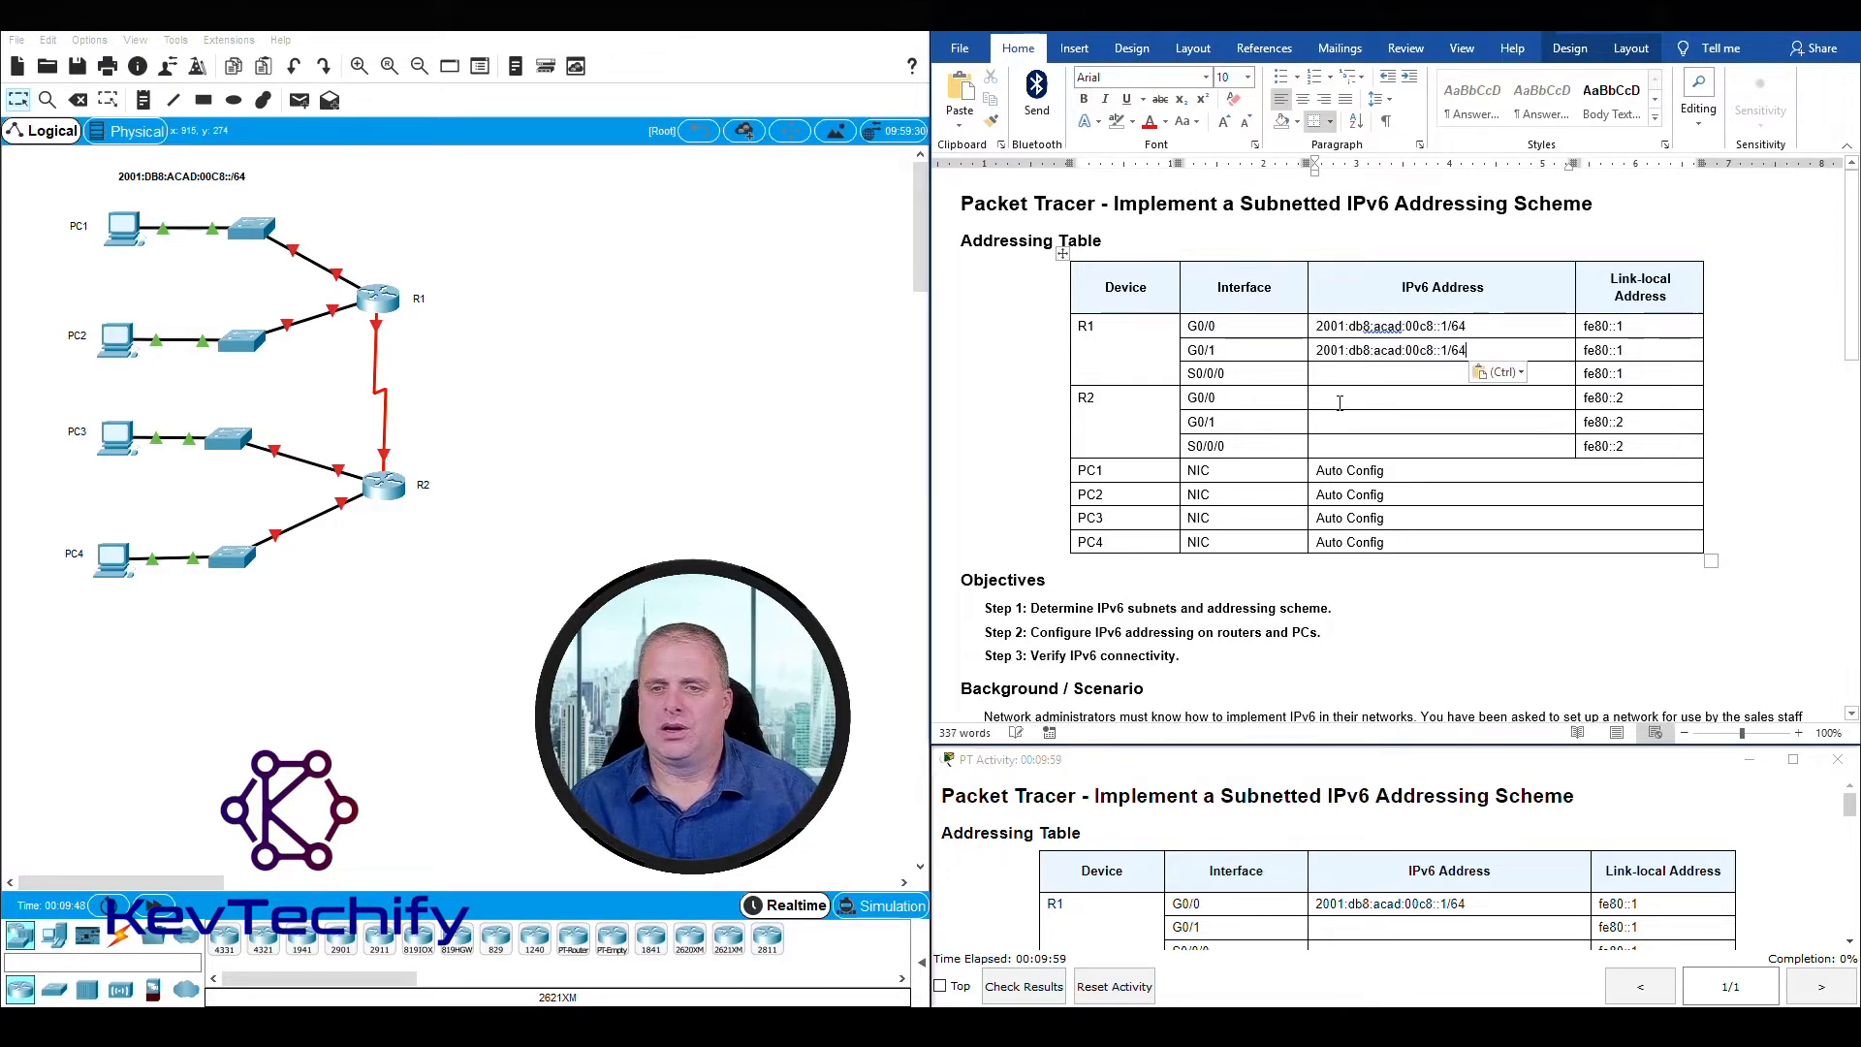
click(1327, 400)
key(ctrl+v)
key(ctrl+v)
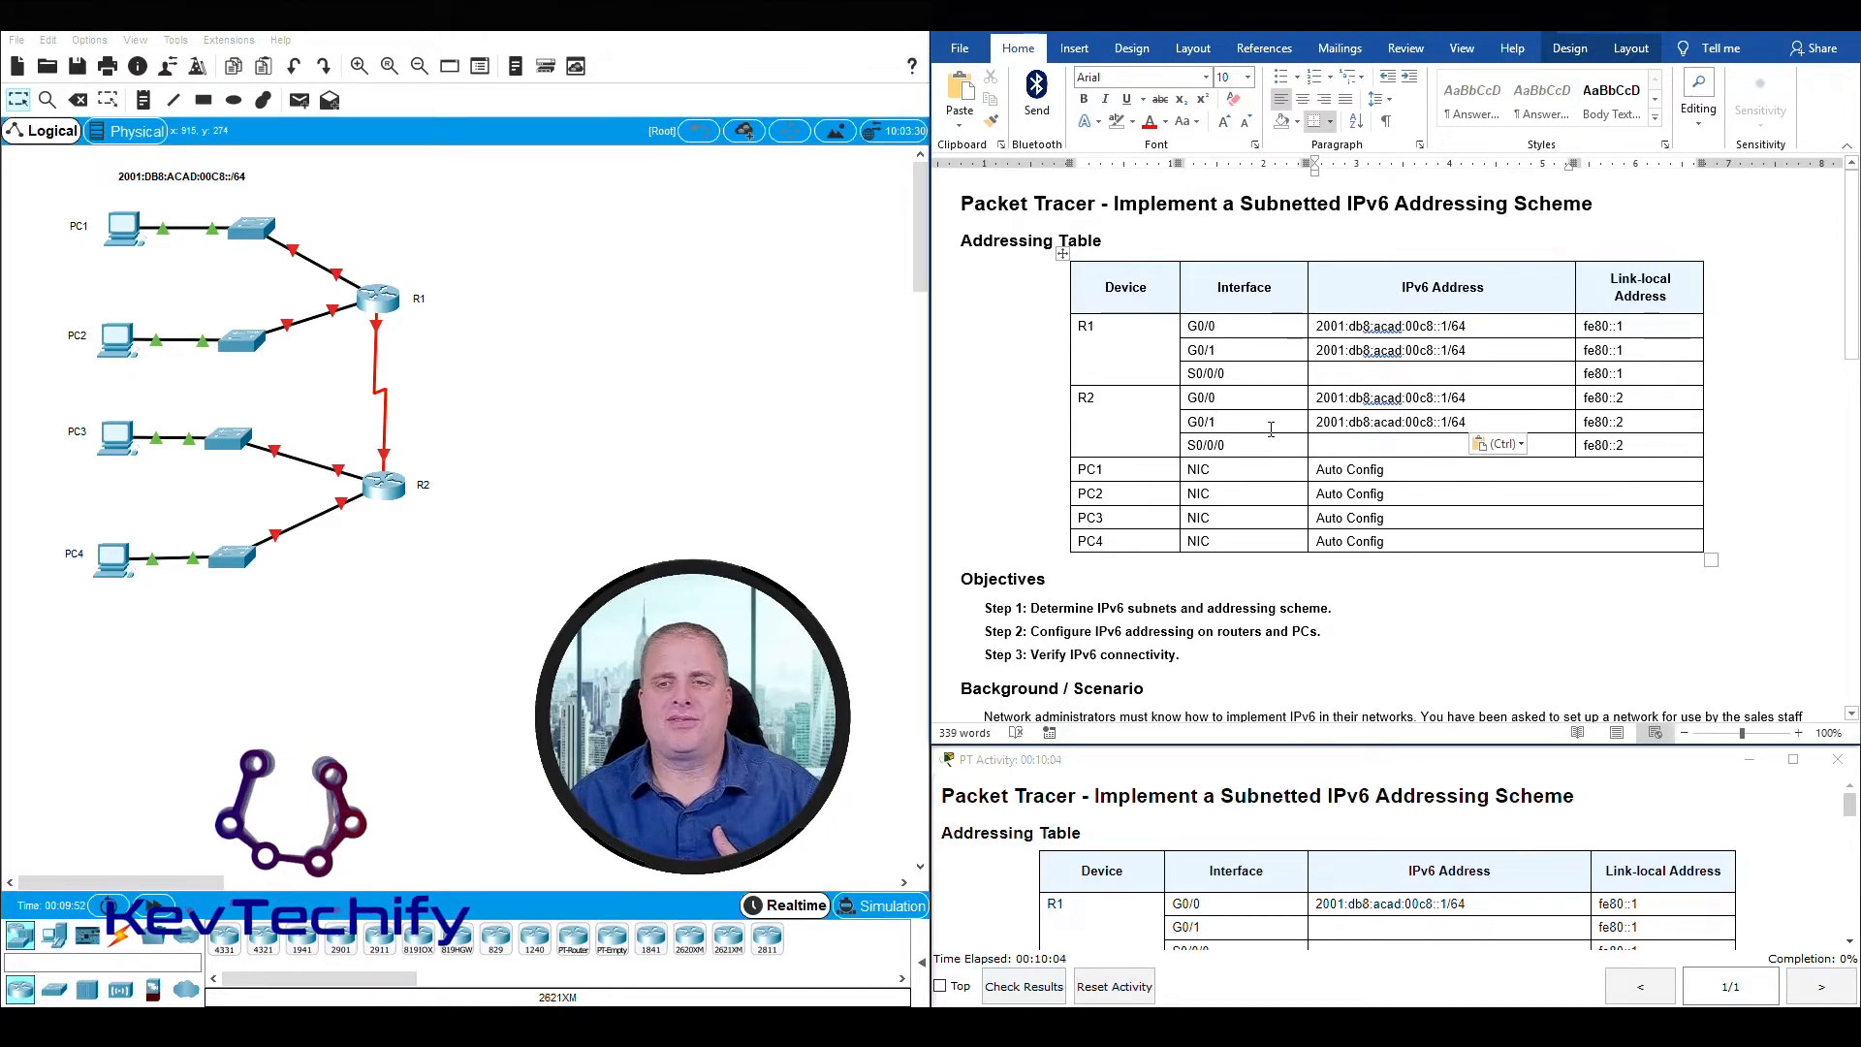
- Change the R1 G0/1 IPv6 address in the Addressing Table to 2001:db8:acad:00c9::1/64, following the R1 G0/1 LAN subnet
scroll(1406, 438, down, 1)
scroll(1405, 437, up, 1)
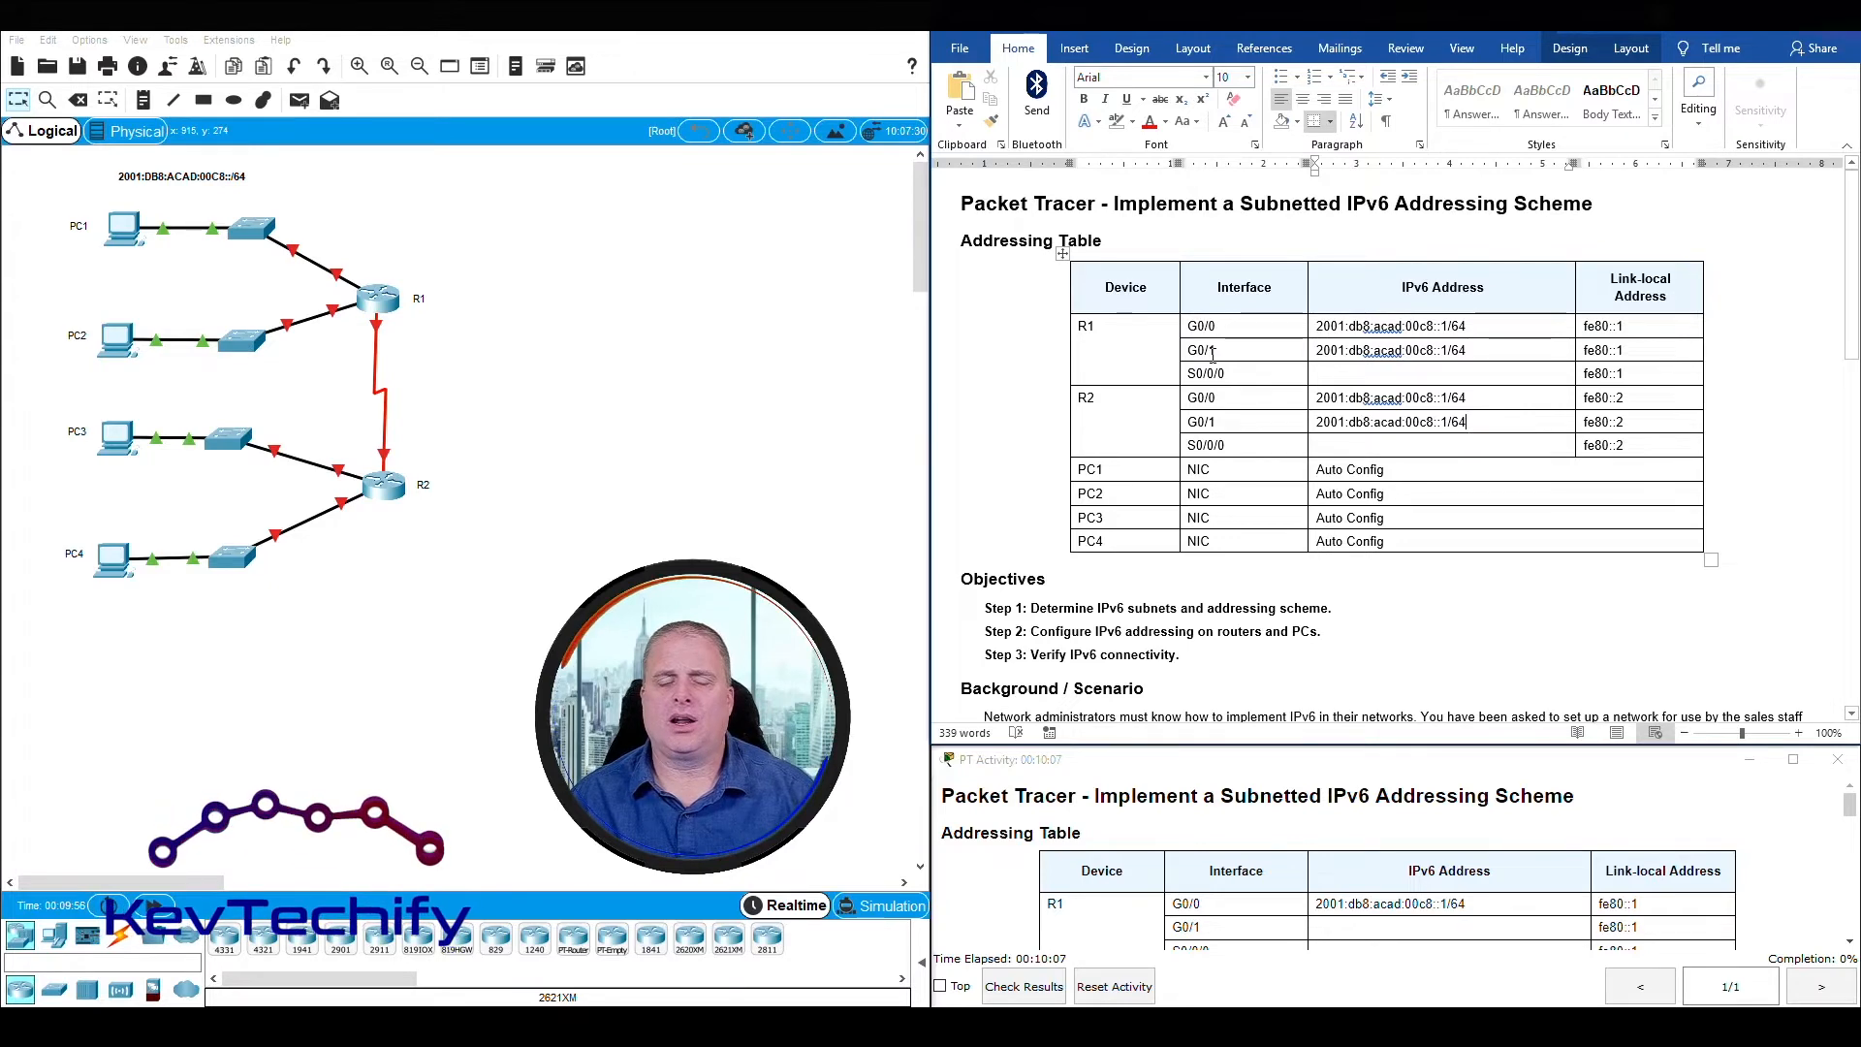
scroll(1209, 351, down, 10)
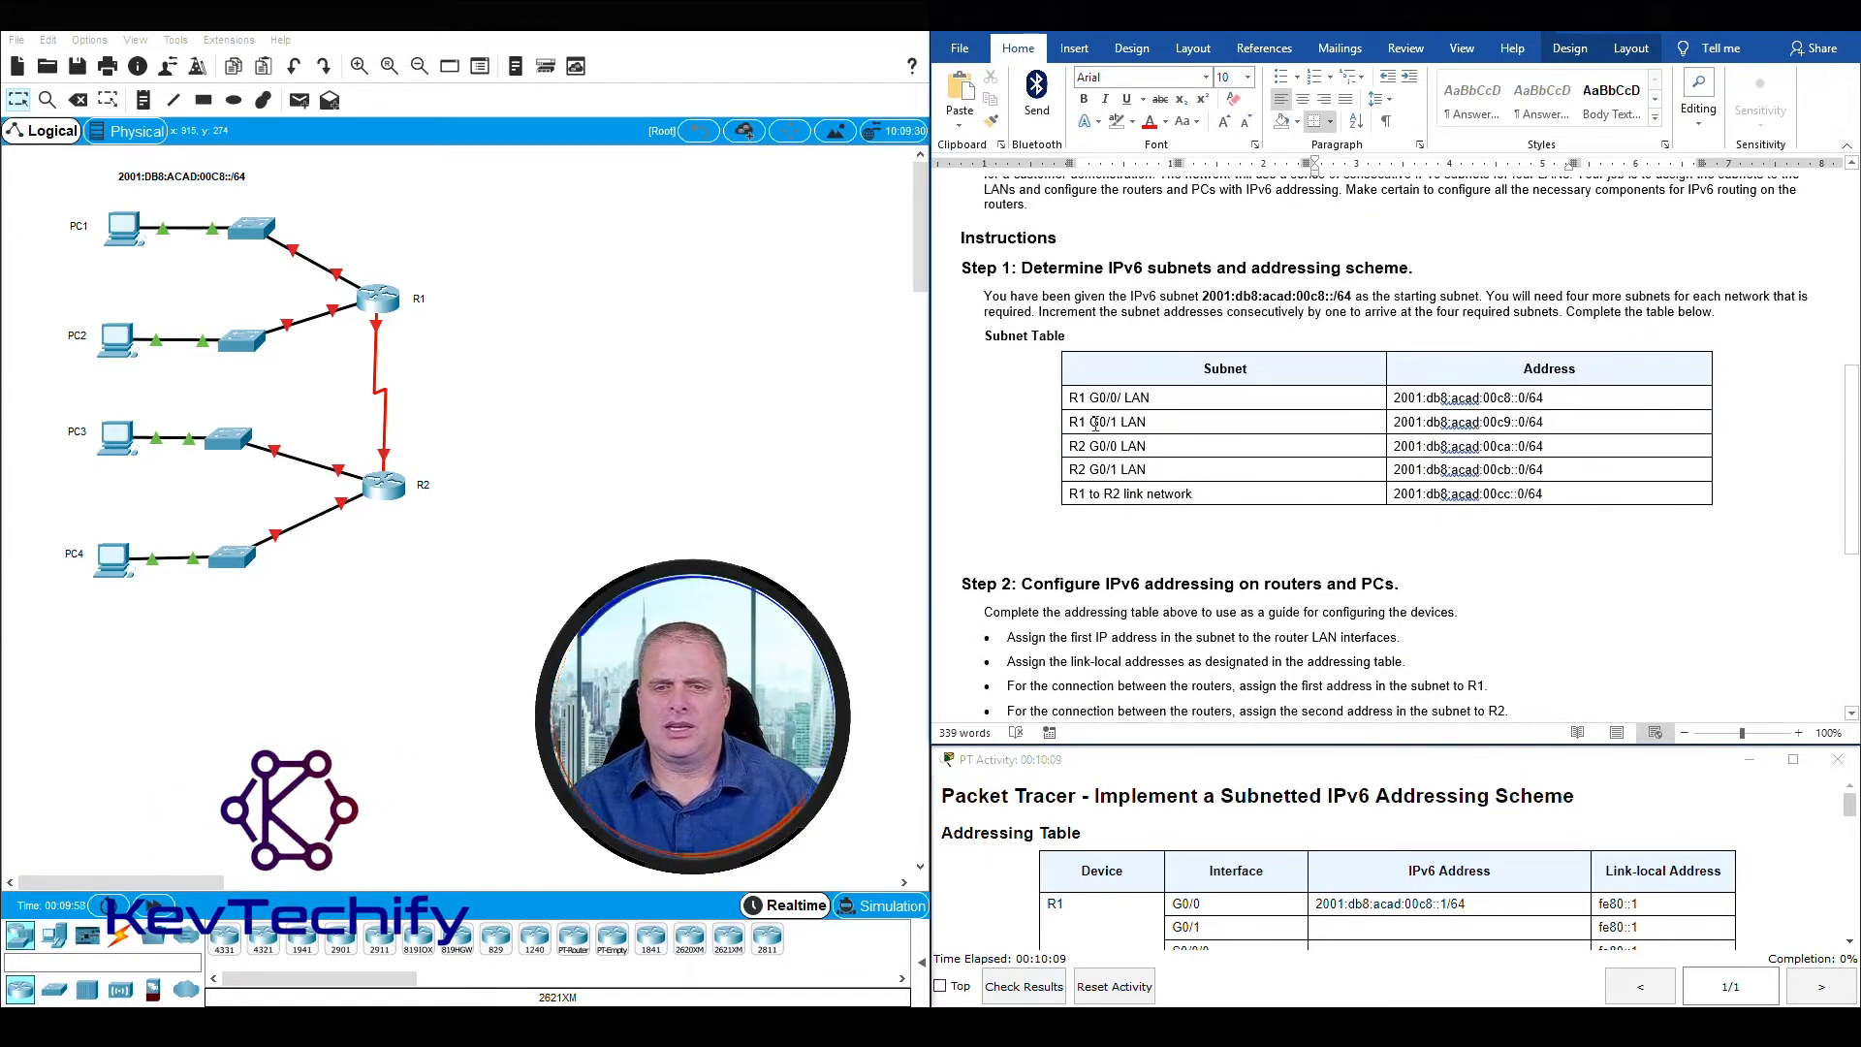
drag(1074, 421, 1137, 423)
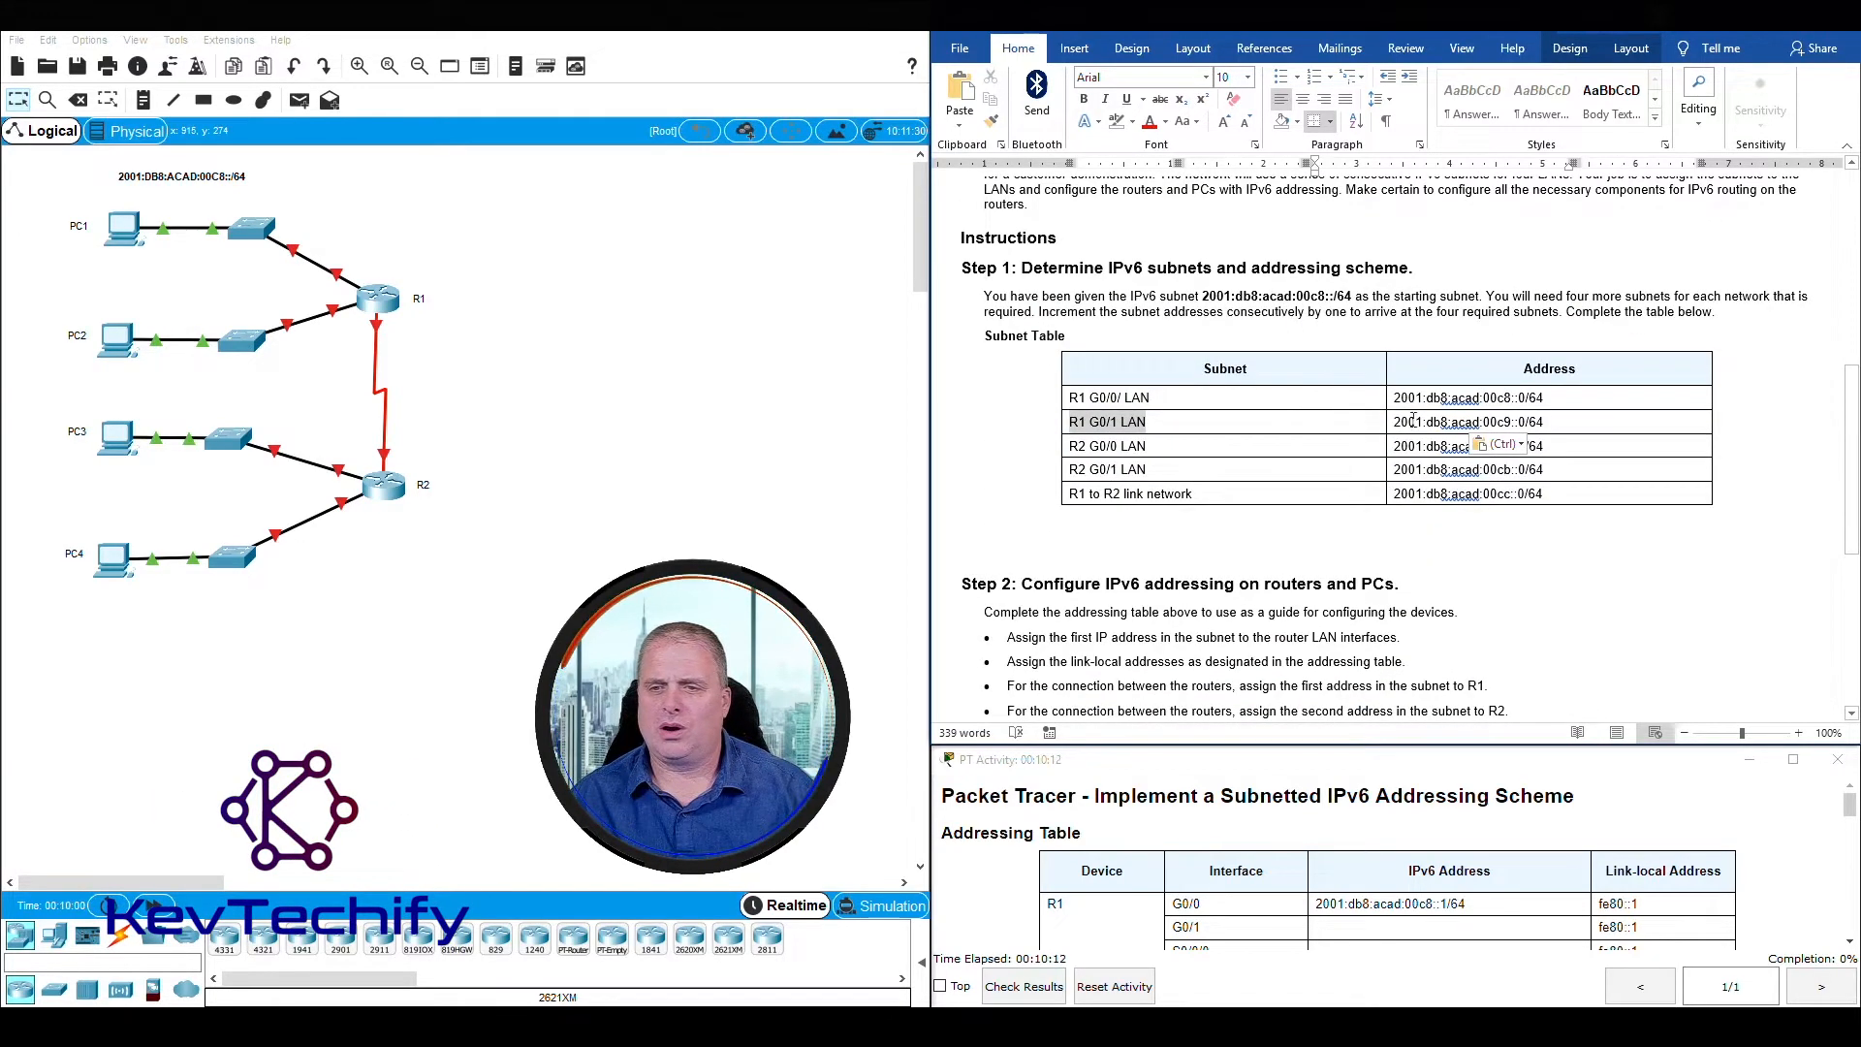
click(1494, 422)
drag(1485, 423, 1512, 422)
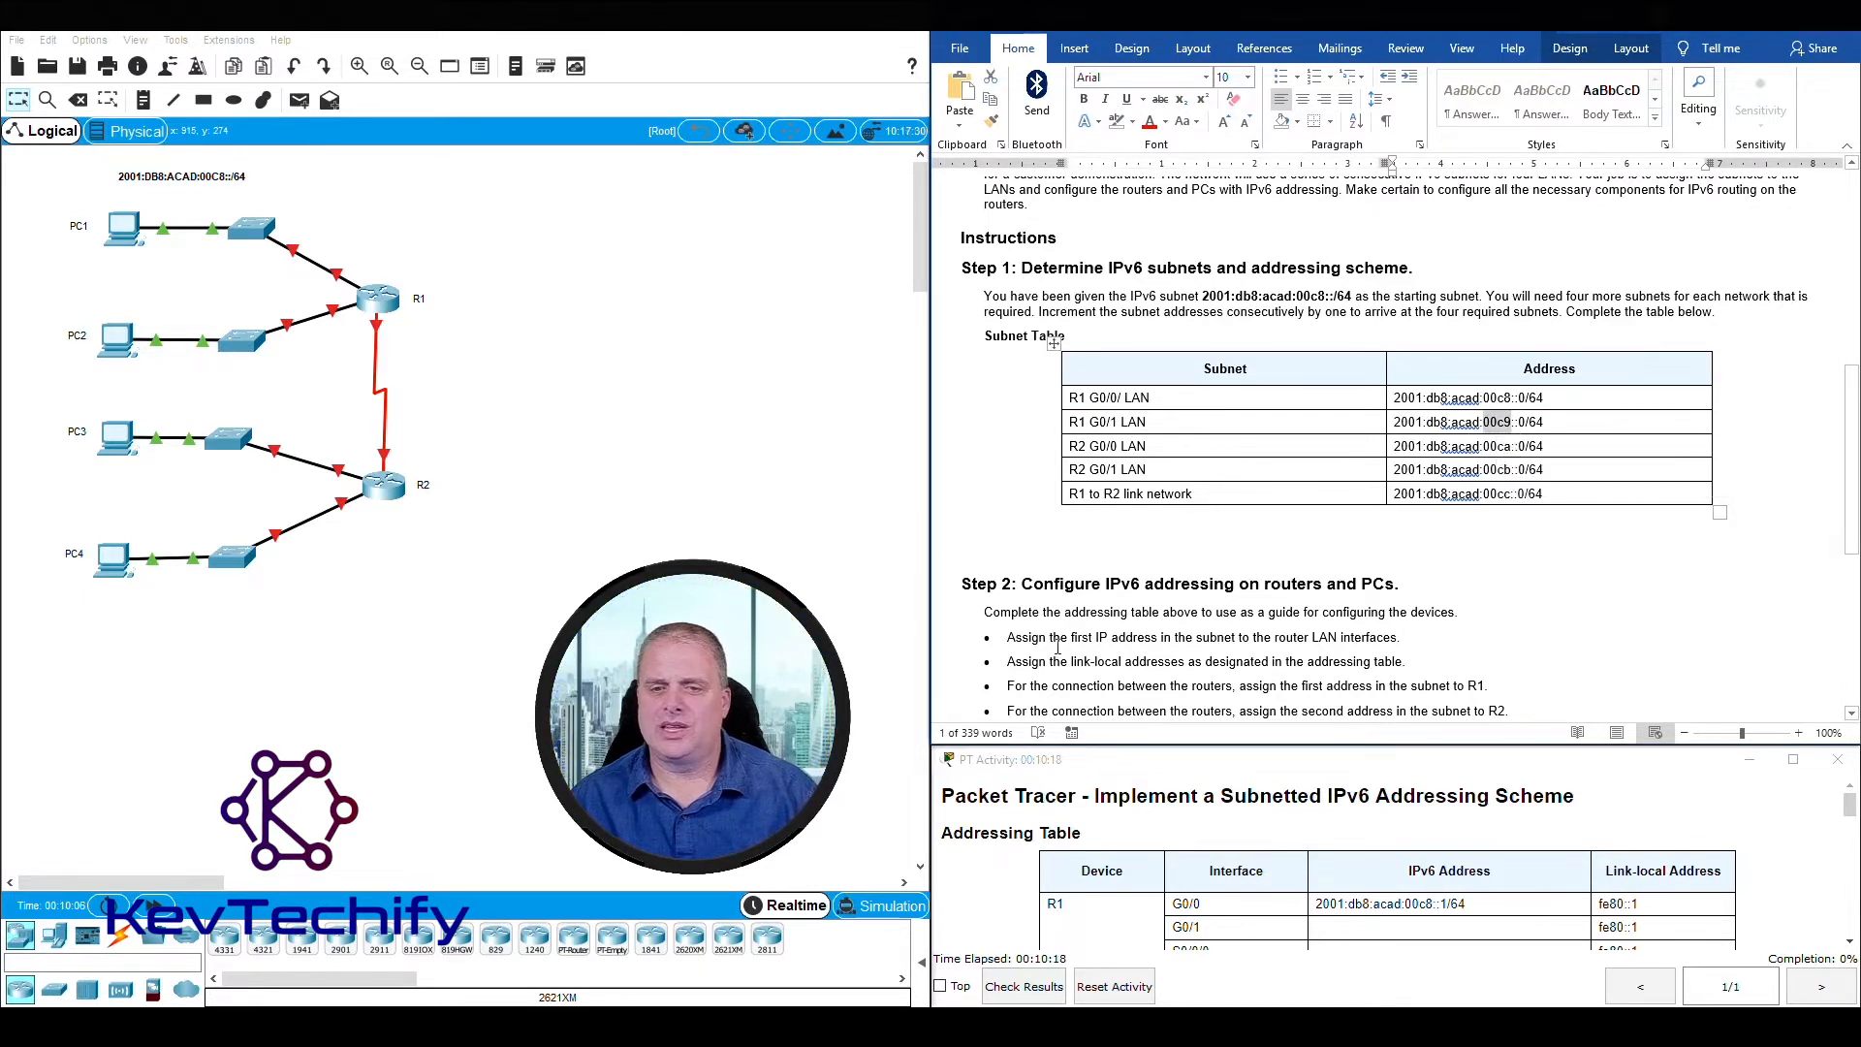
drag(1072, 635, 1171, 637)
scroll(1175, 632, up, 10)
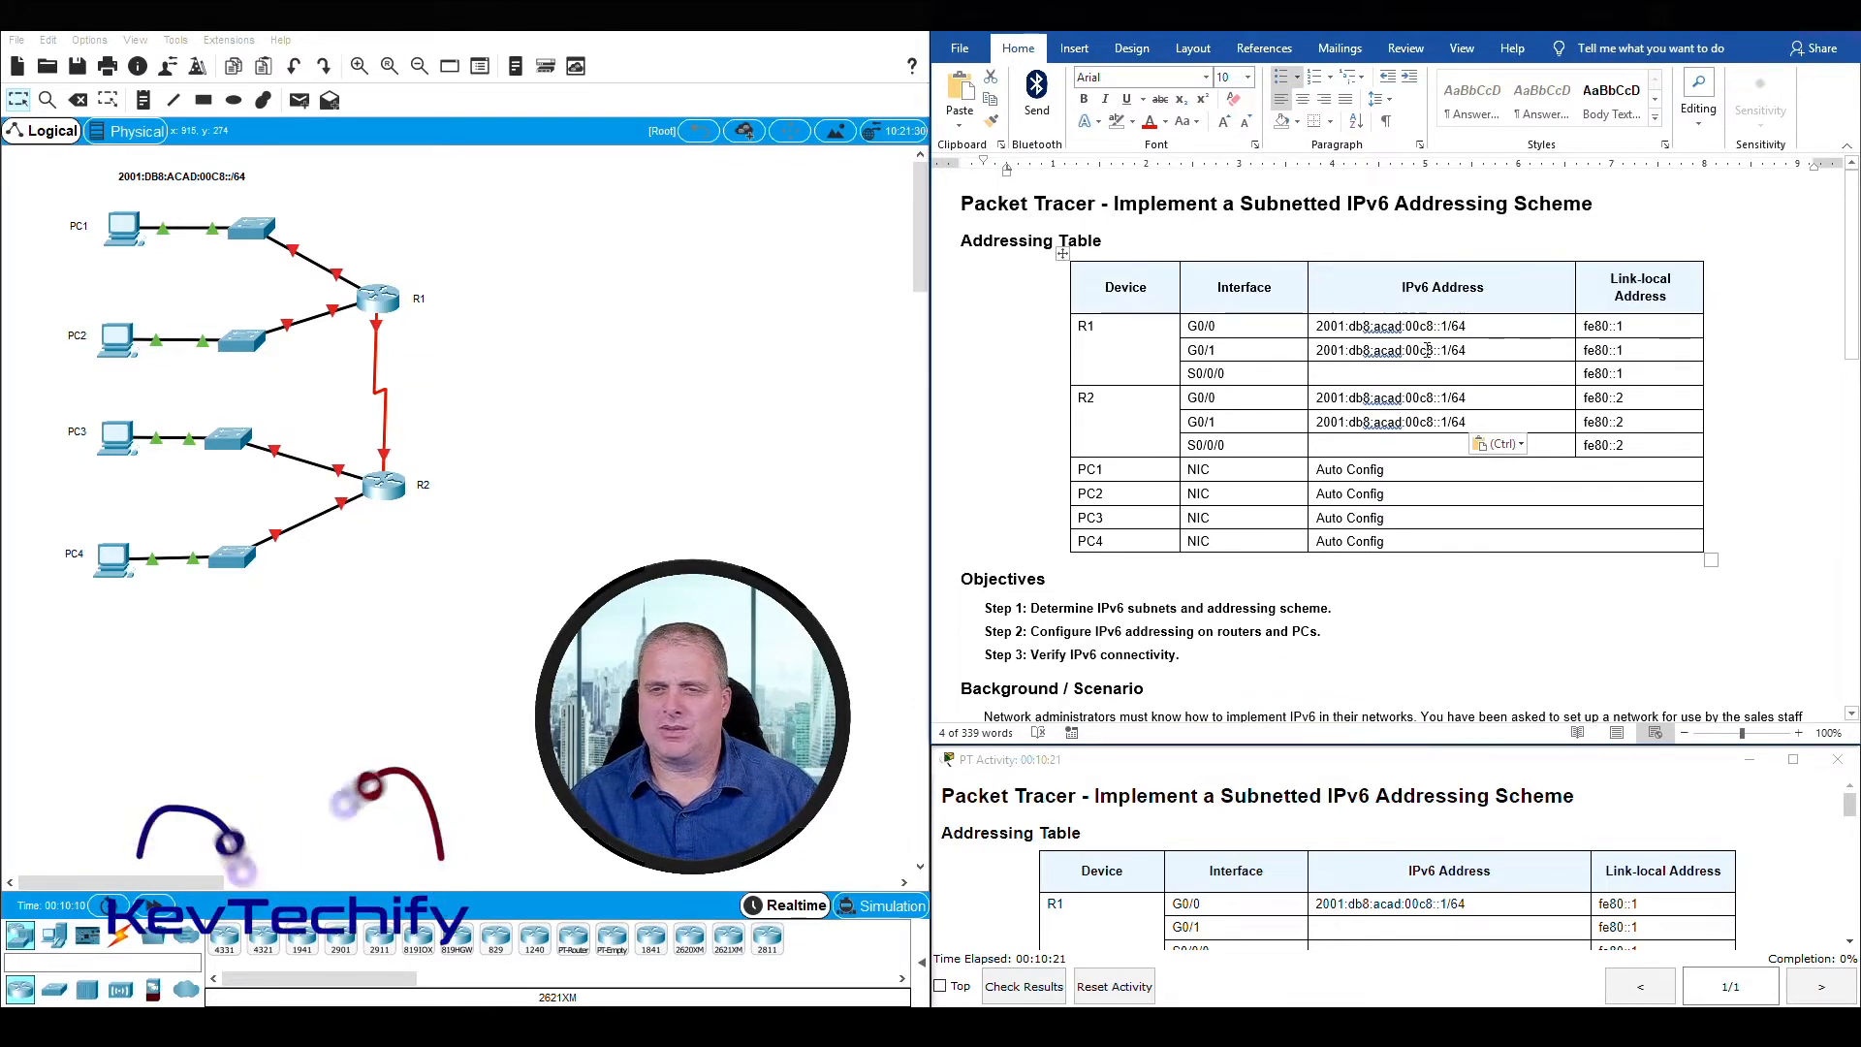
click(1430, 351)
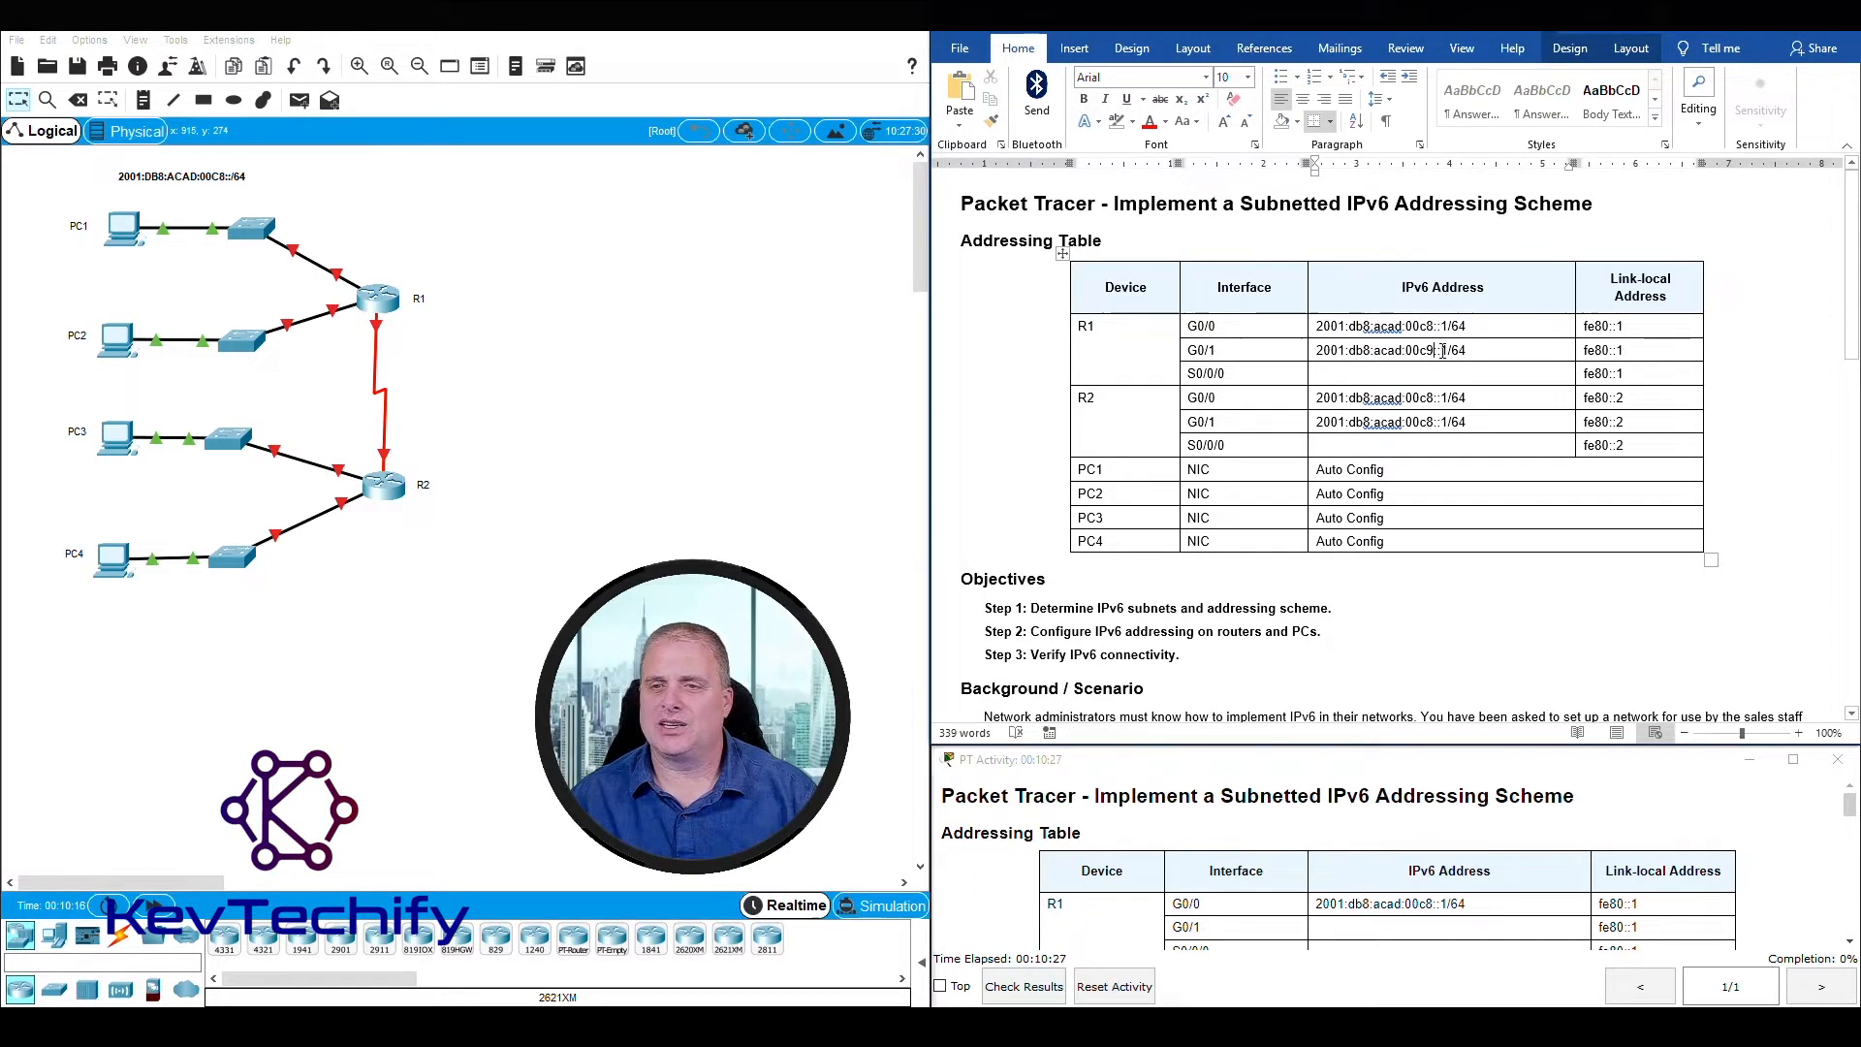
double_click(1447, 351)
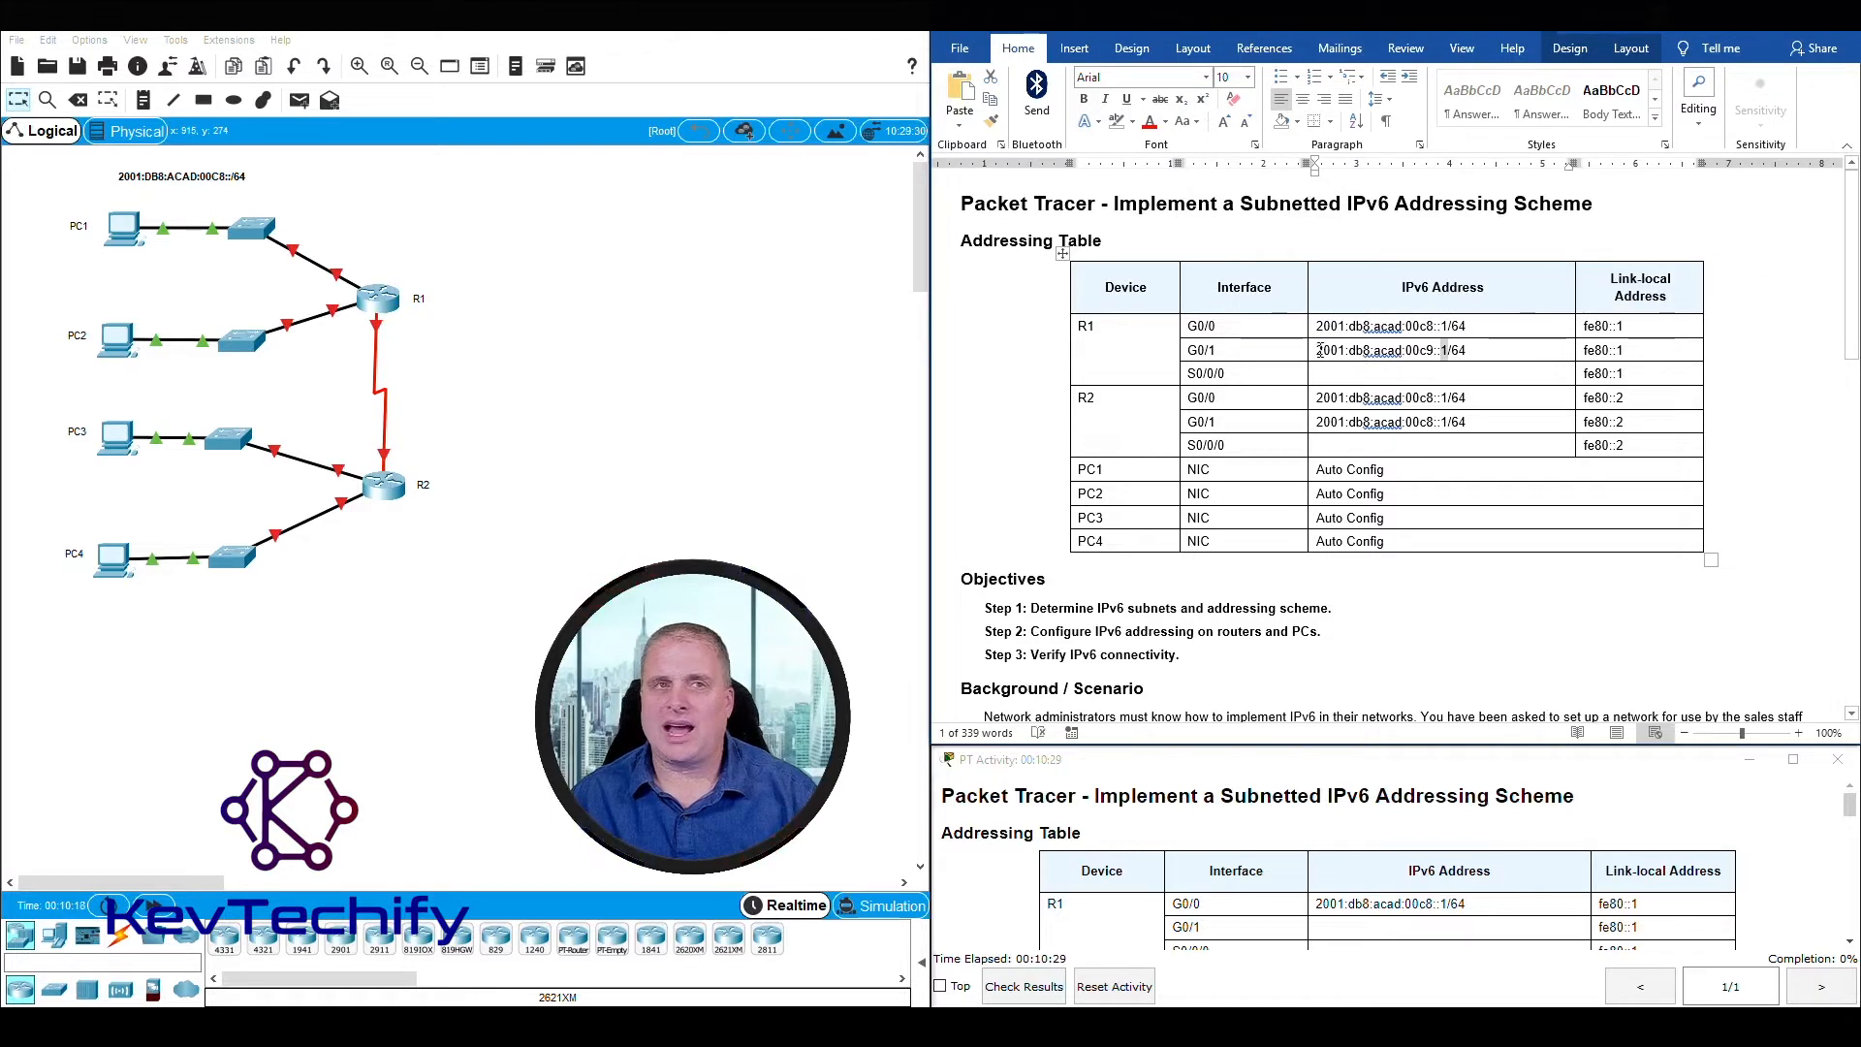
drag(1320, 351, 1422, 351)
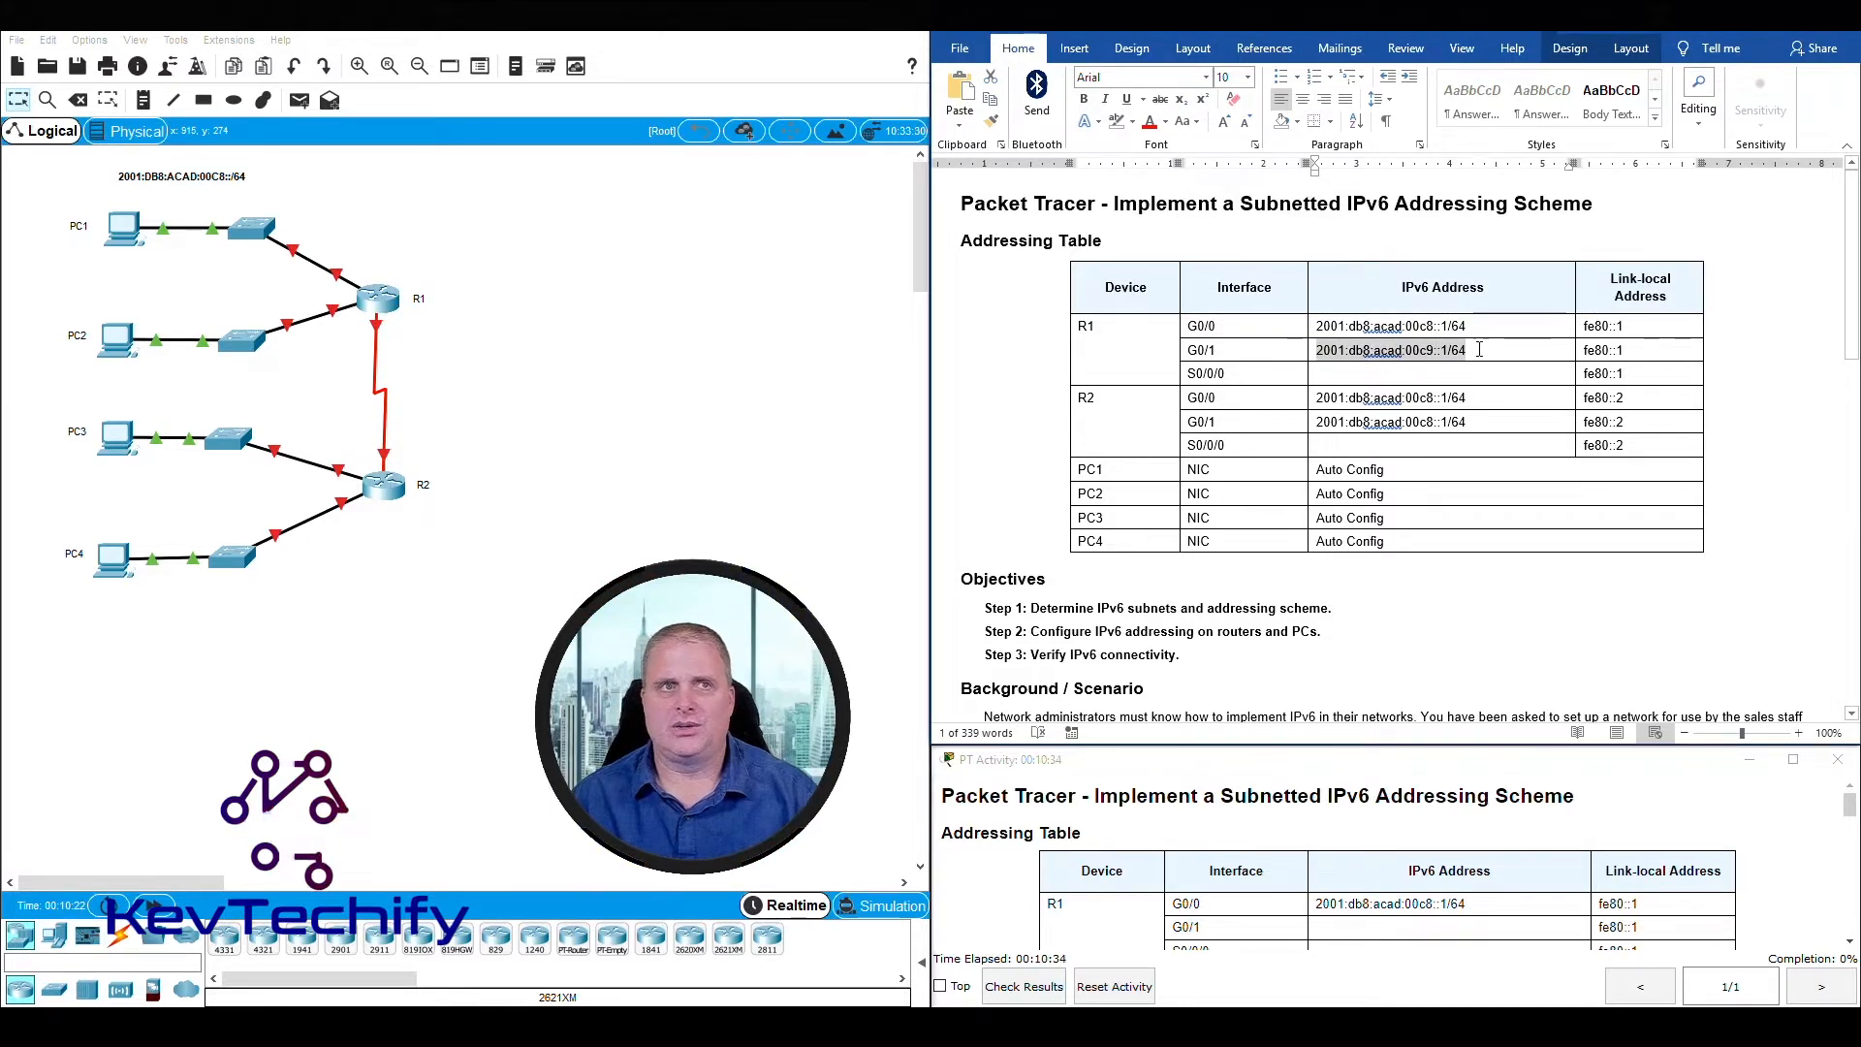
- Change the R2 G0/0 IPv6 address in the Addressing Table to 2001:db8:acad:00ca::1/64, following the R2 G0/0 LAN subnet
click(1463, 395)
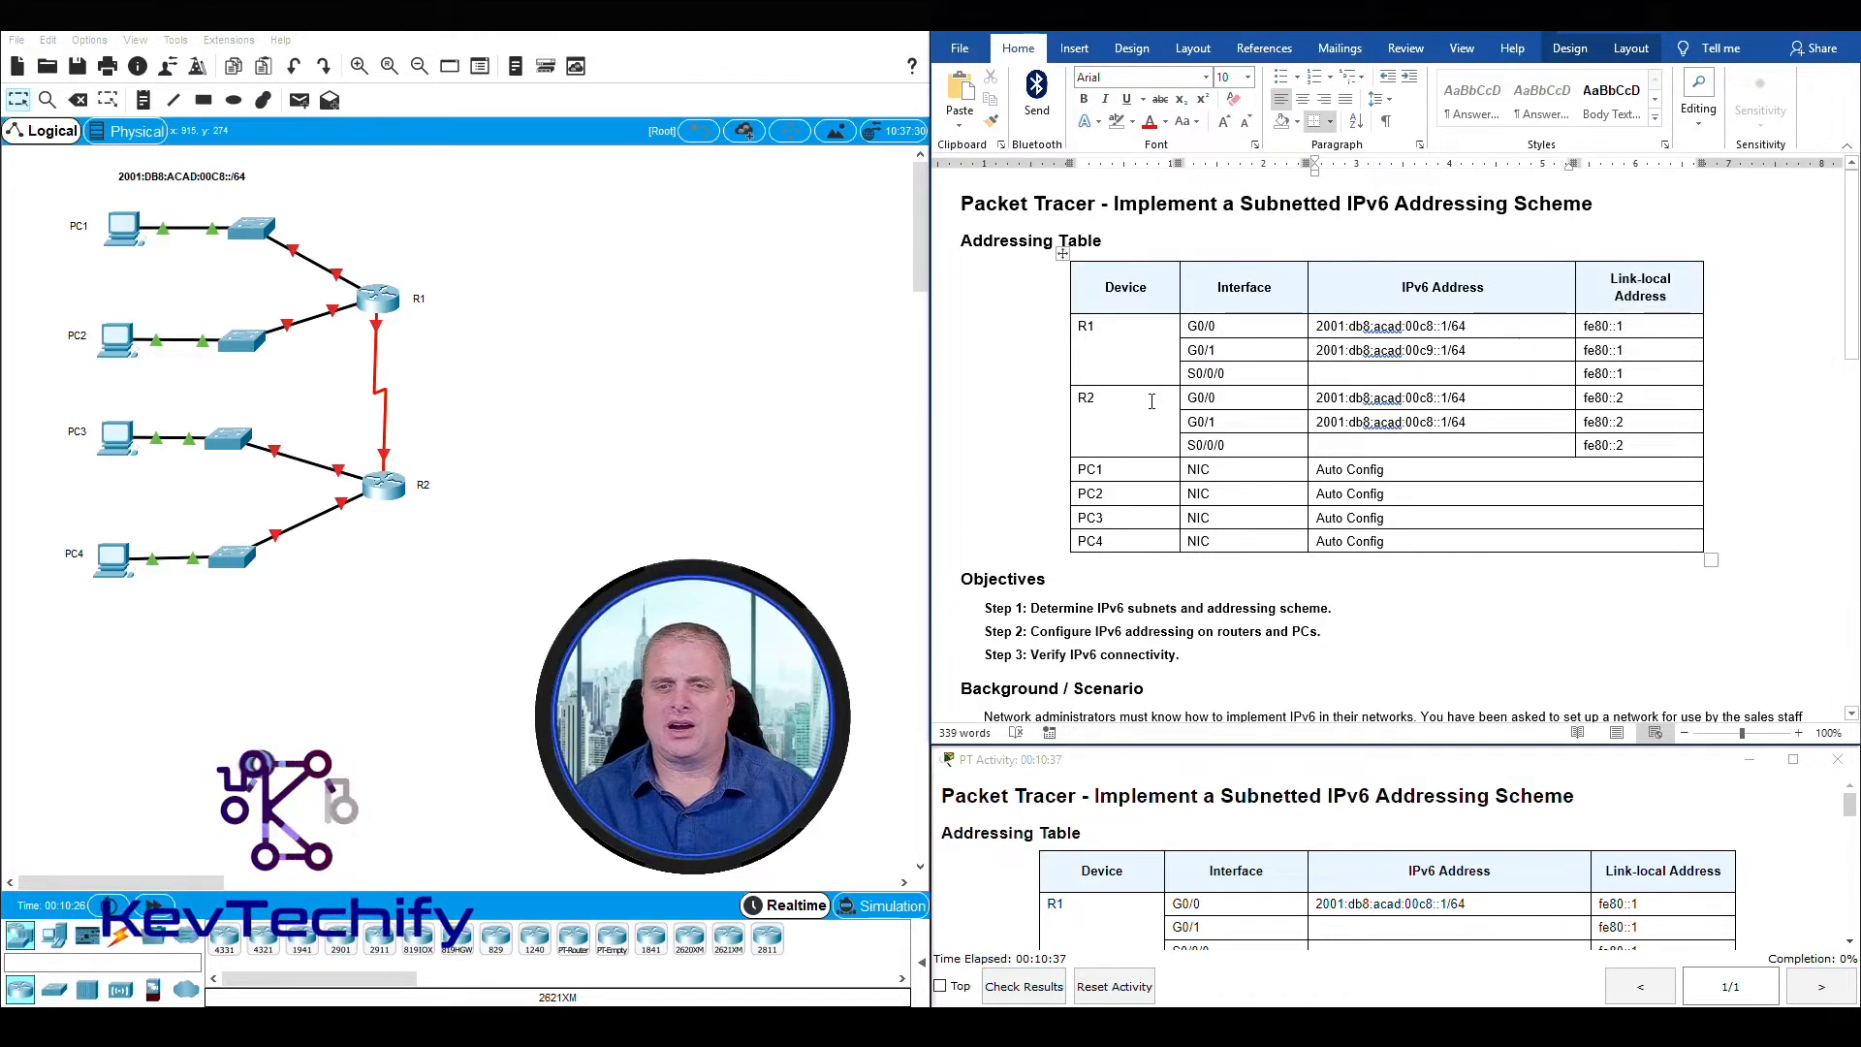
scroll(1264, 400, down, 8)
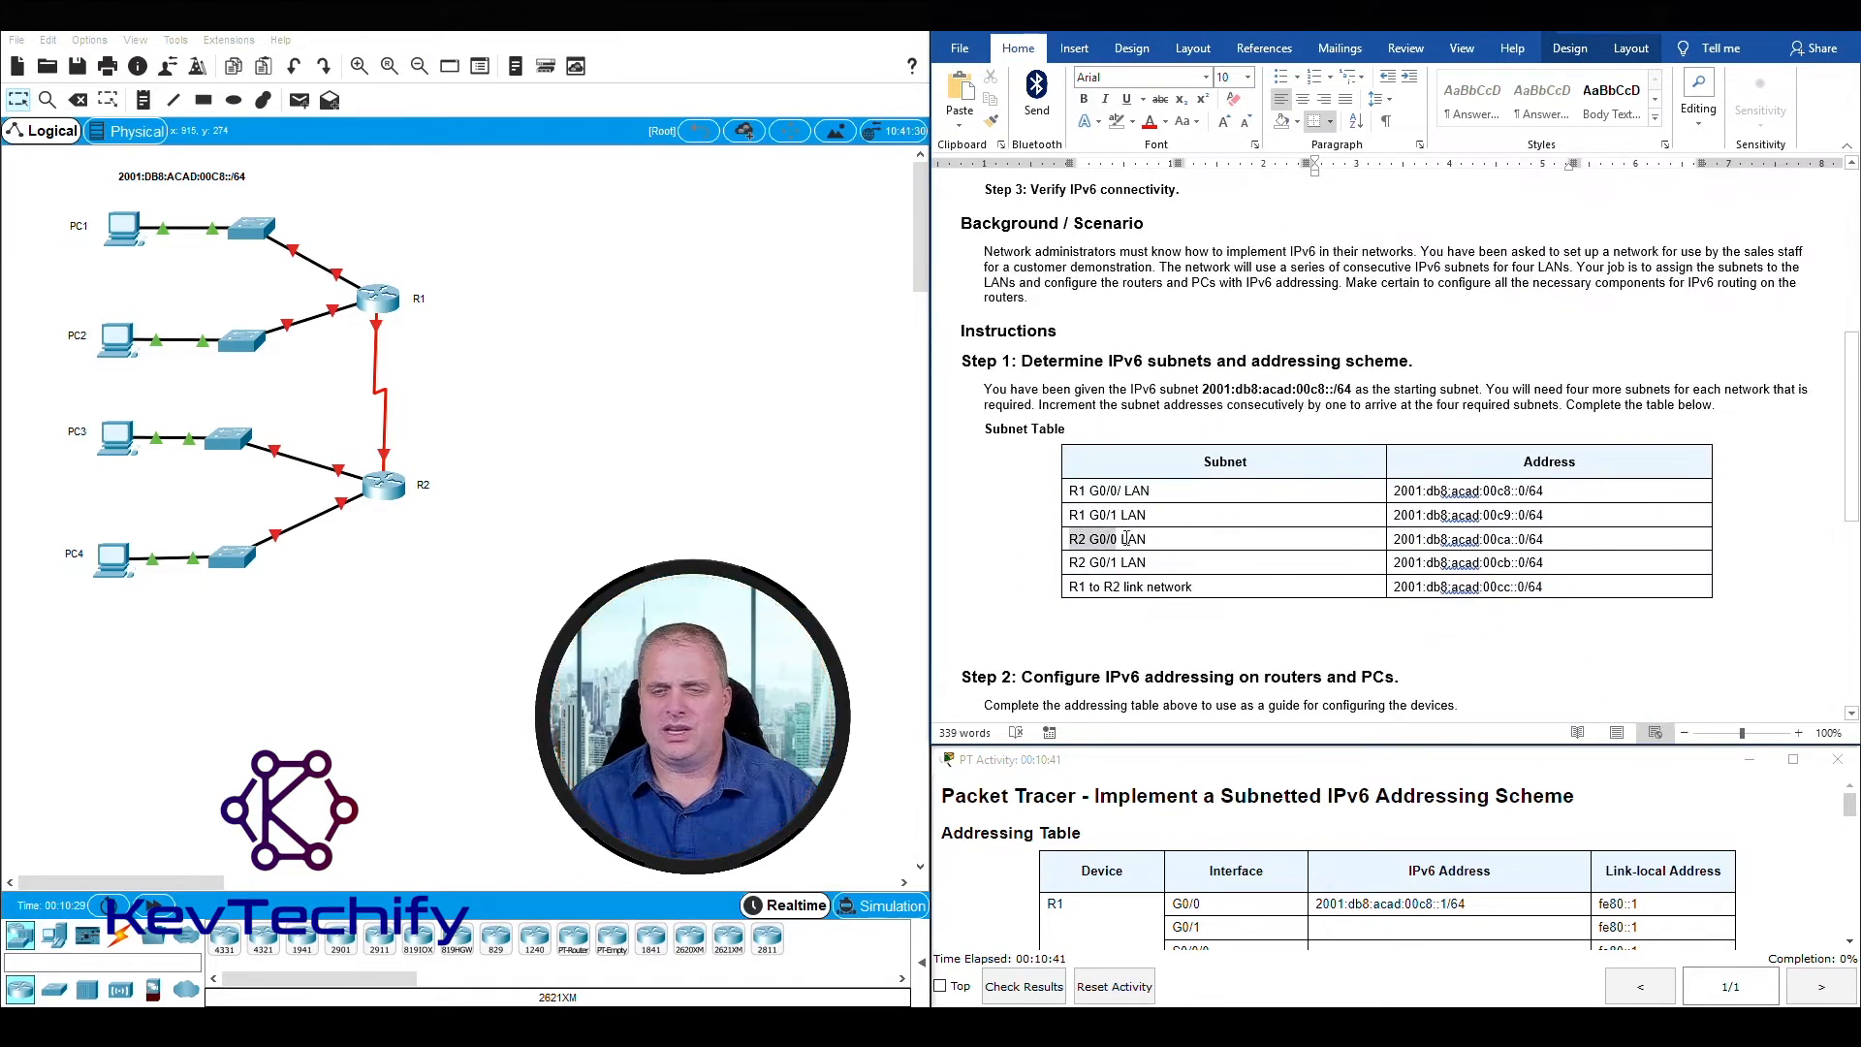
drag(1205, 539, 1430, 543)
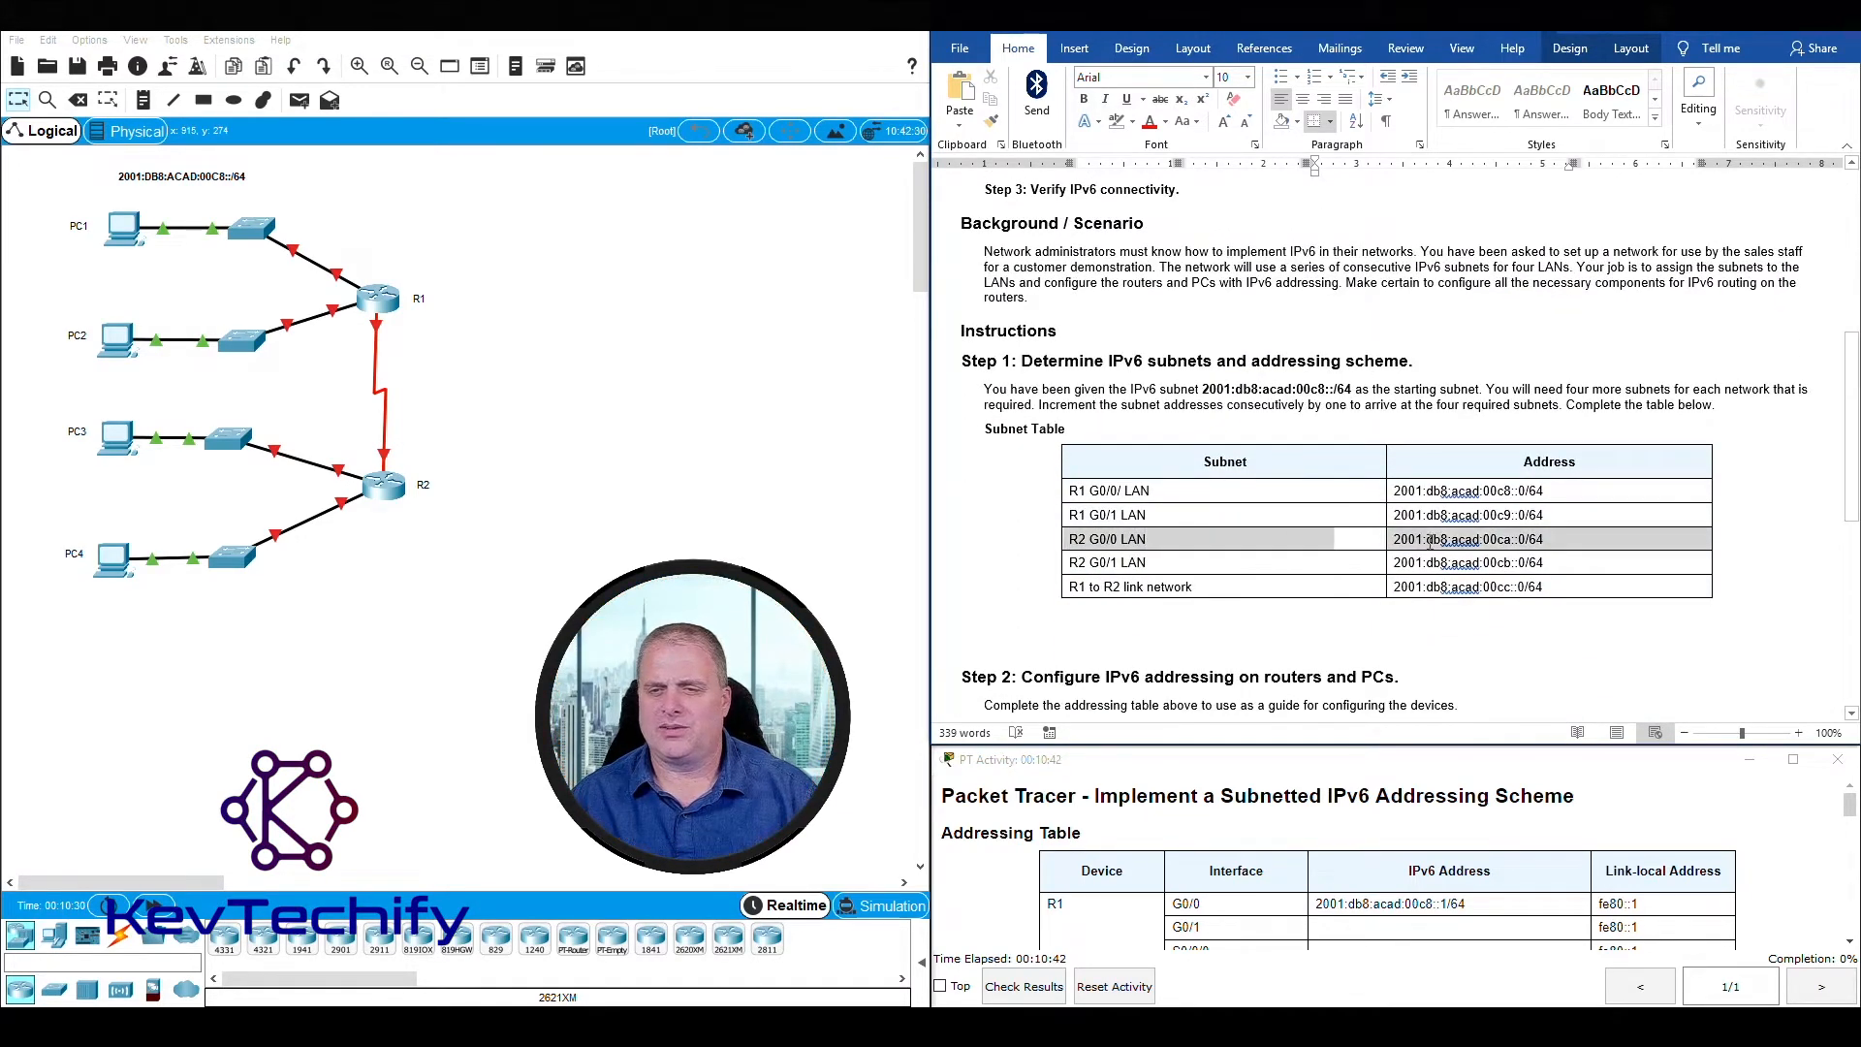
click(1498, 539)
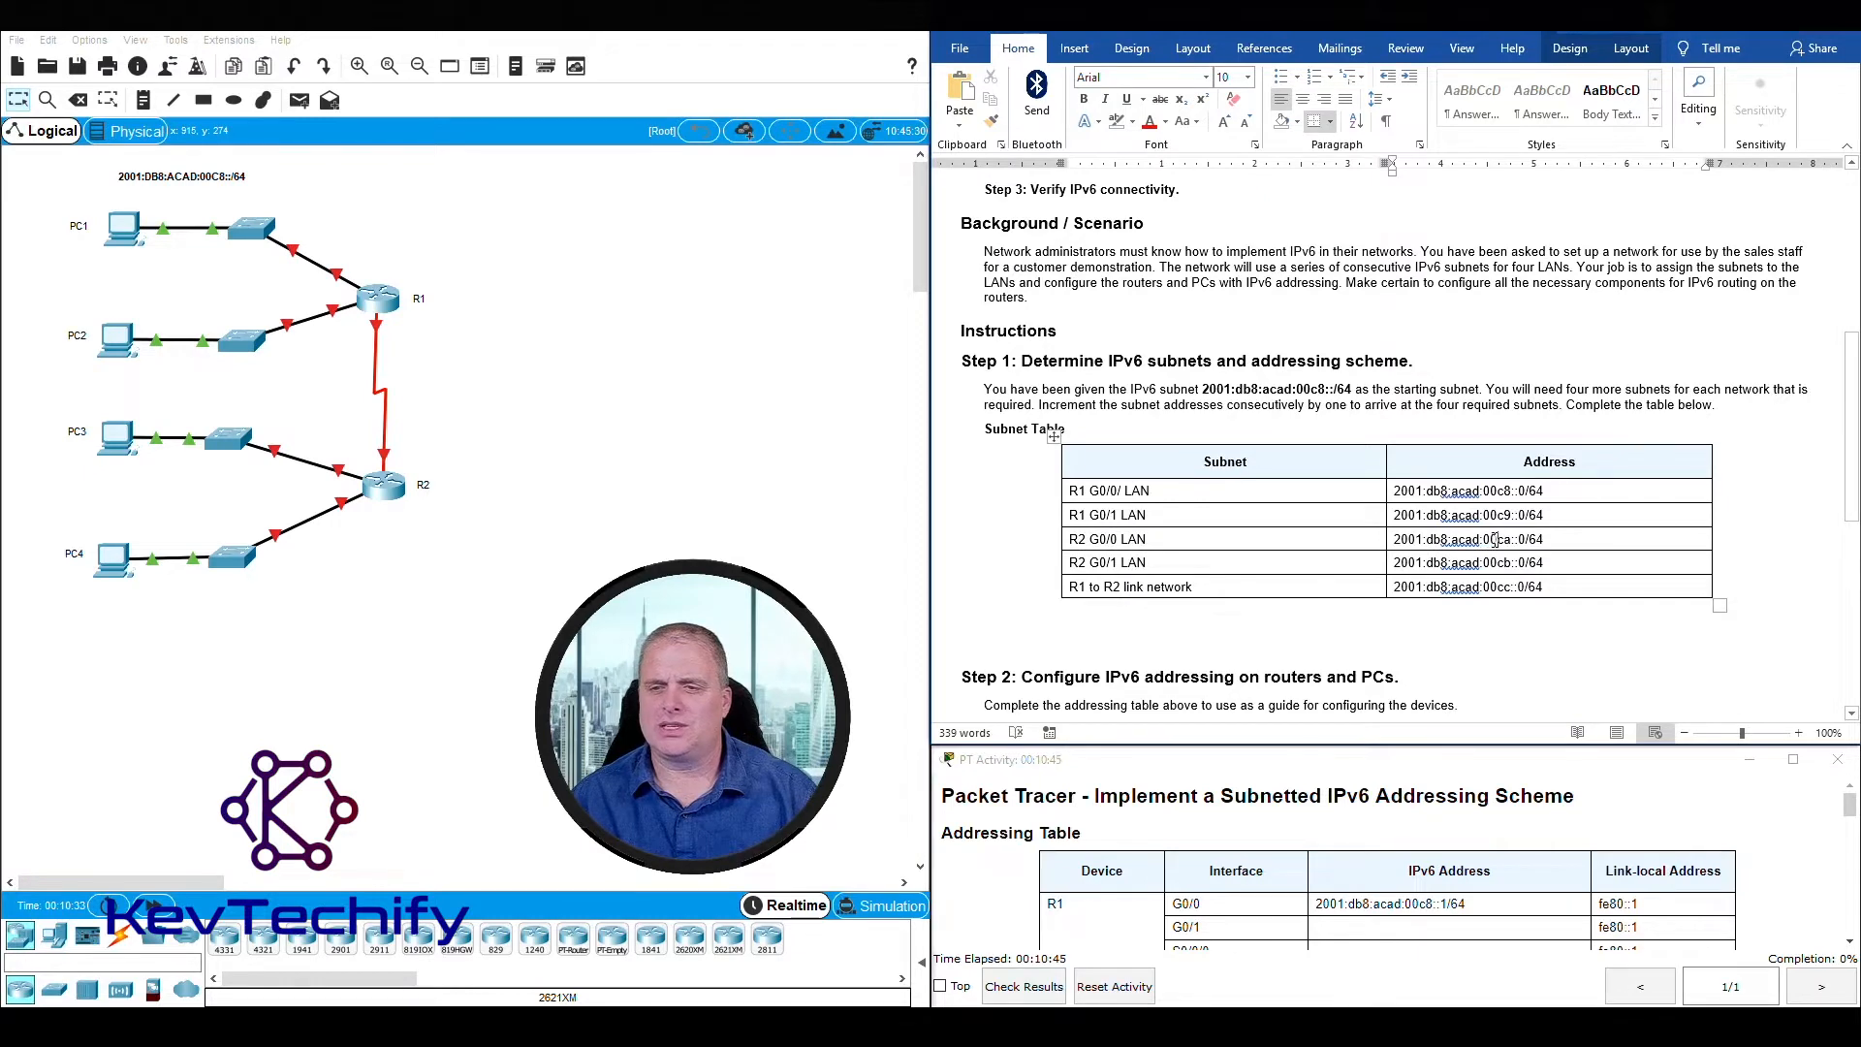
scroll(1411, 499, up, 7)
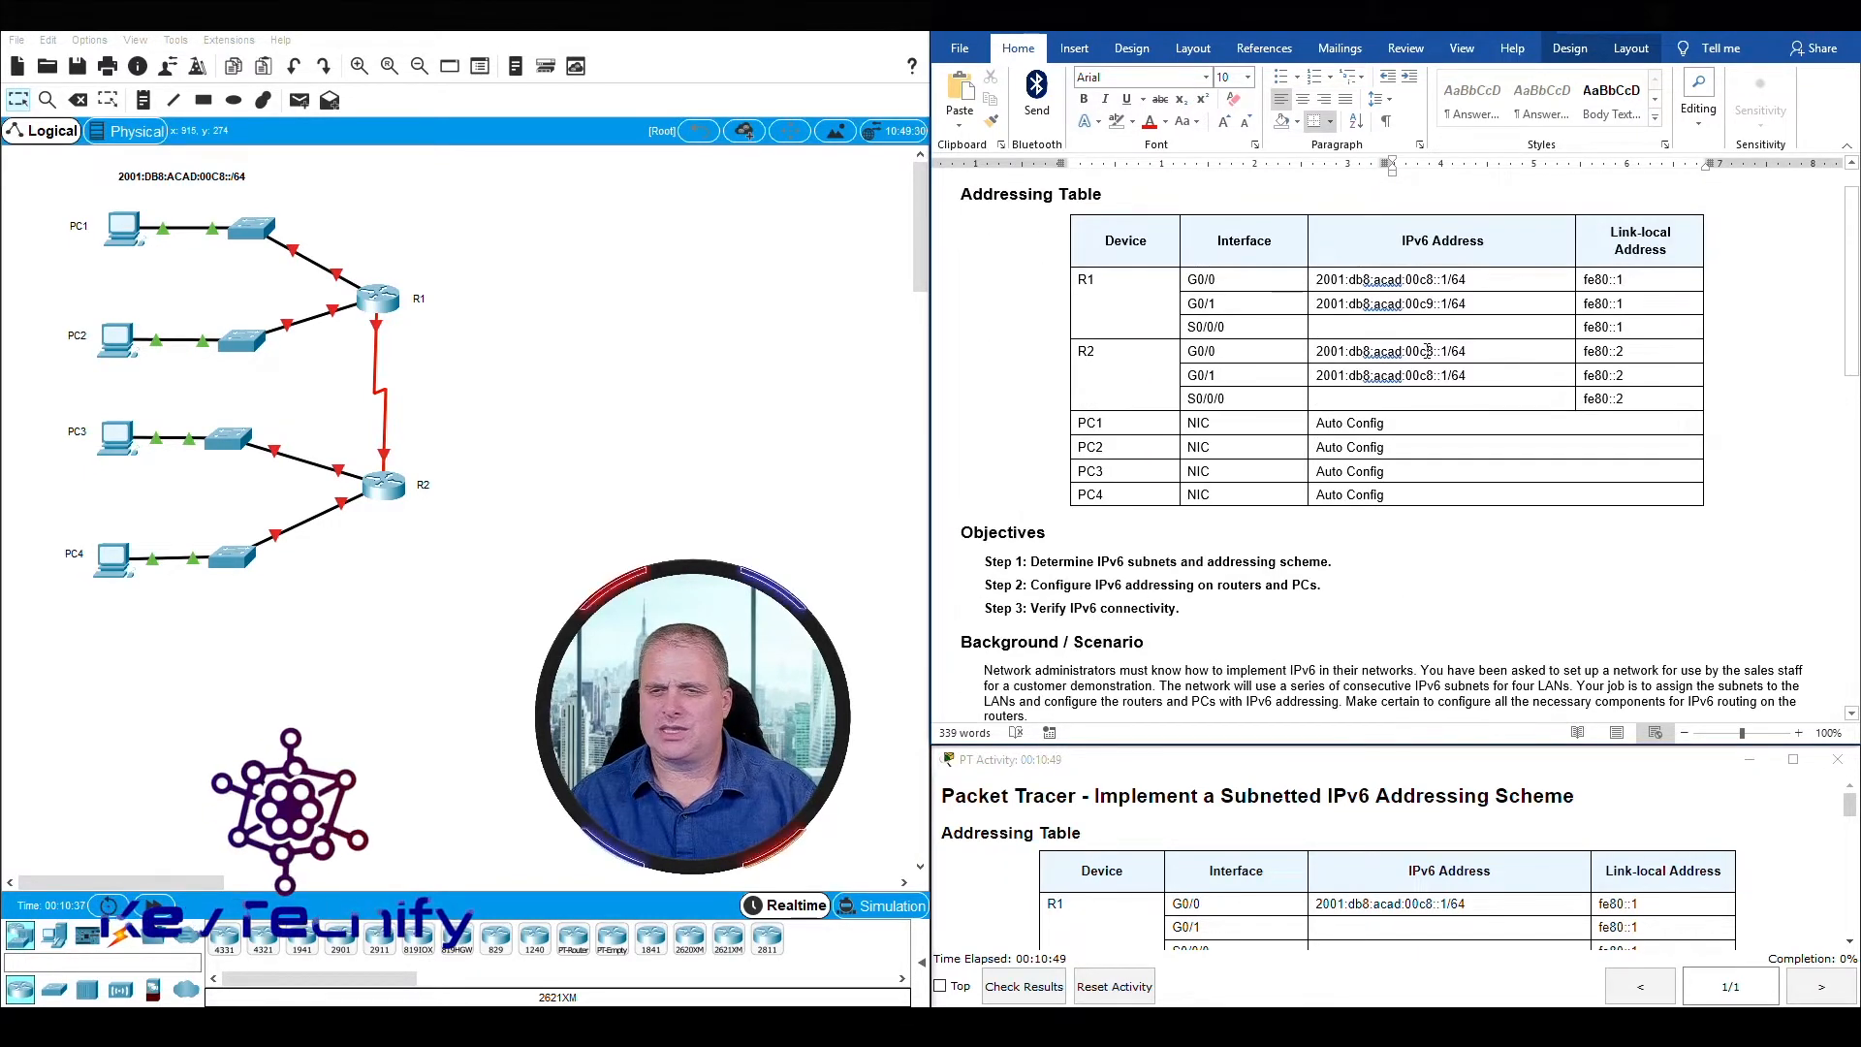
double_click(1432, 351)
text(a)
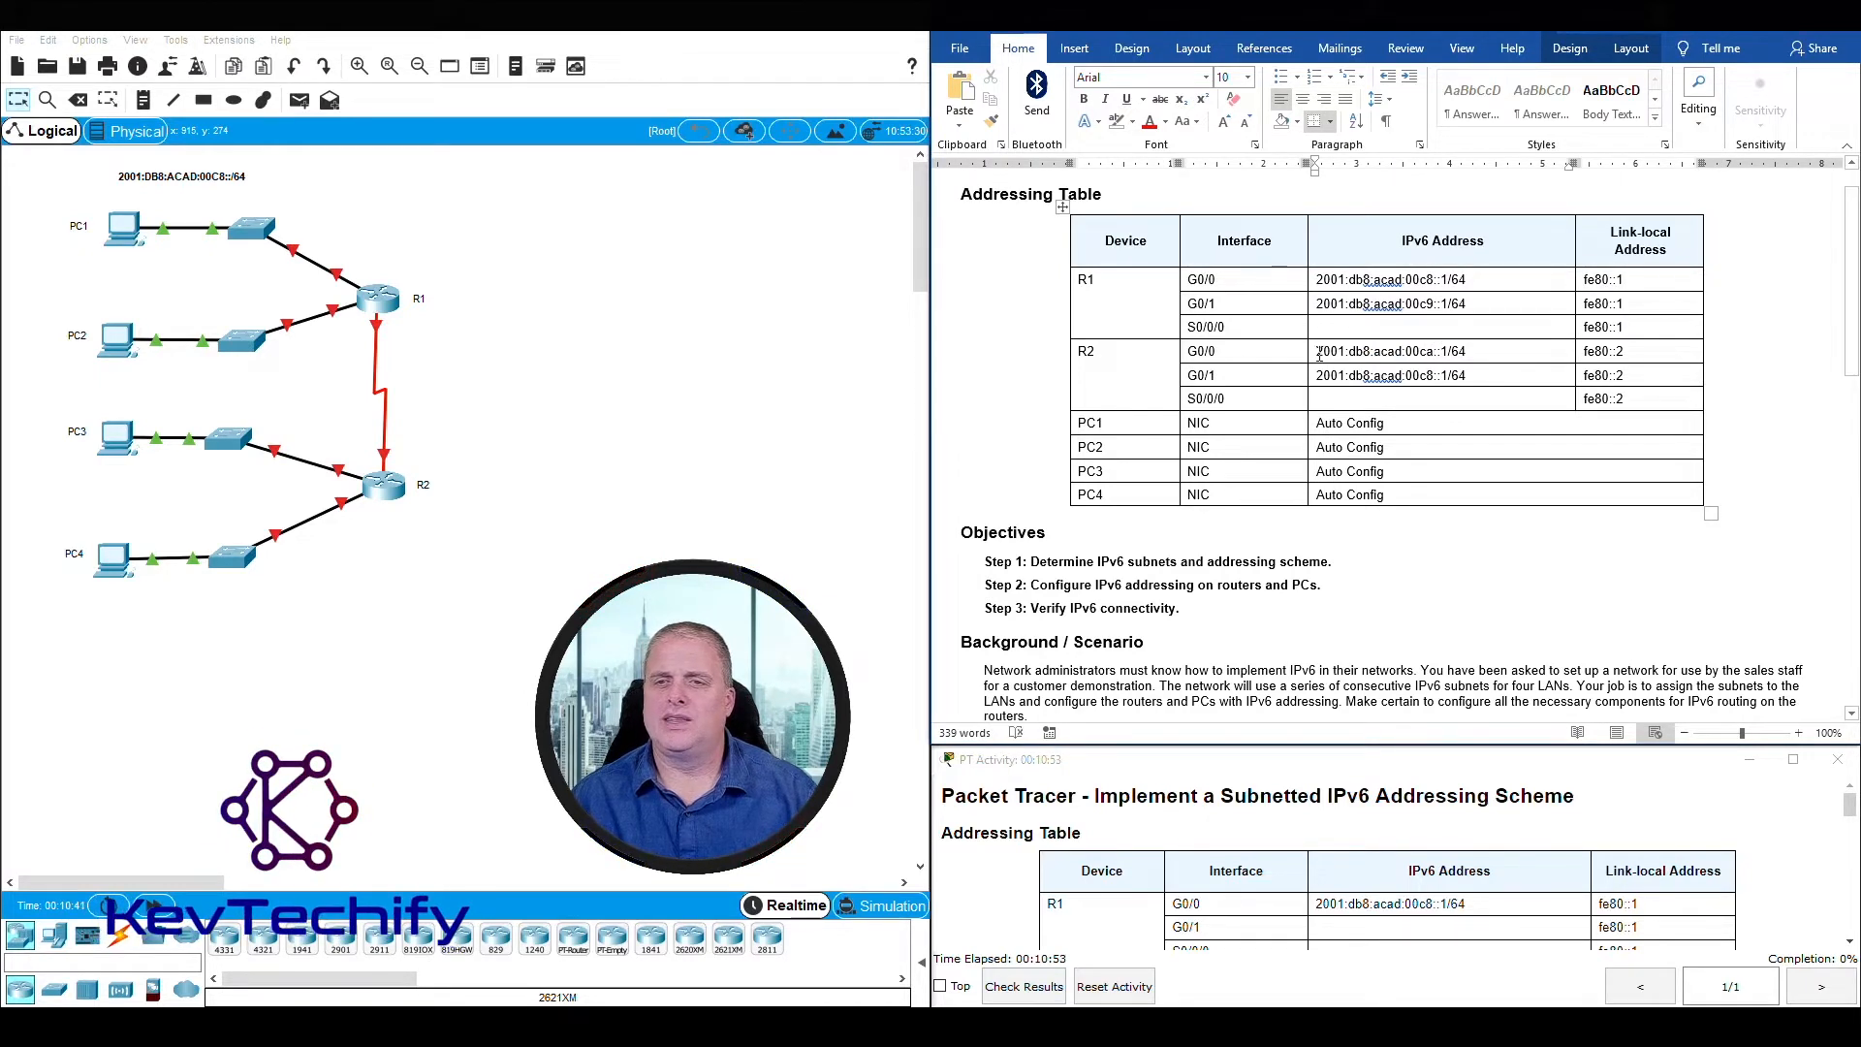
drag(1318, 352, 1466, 353)
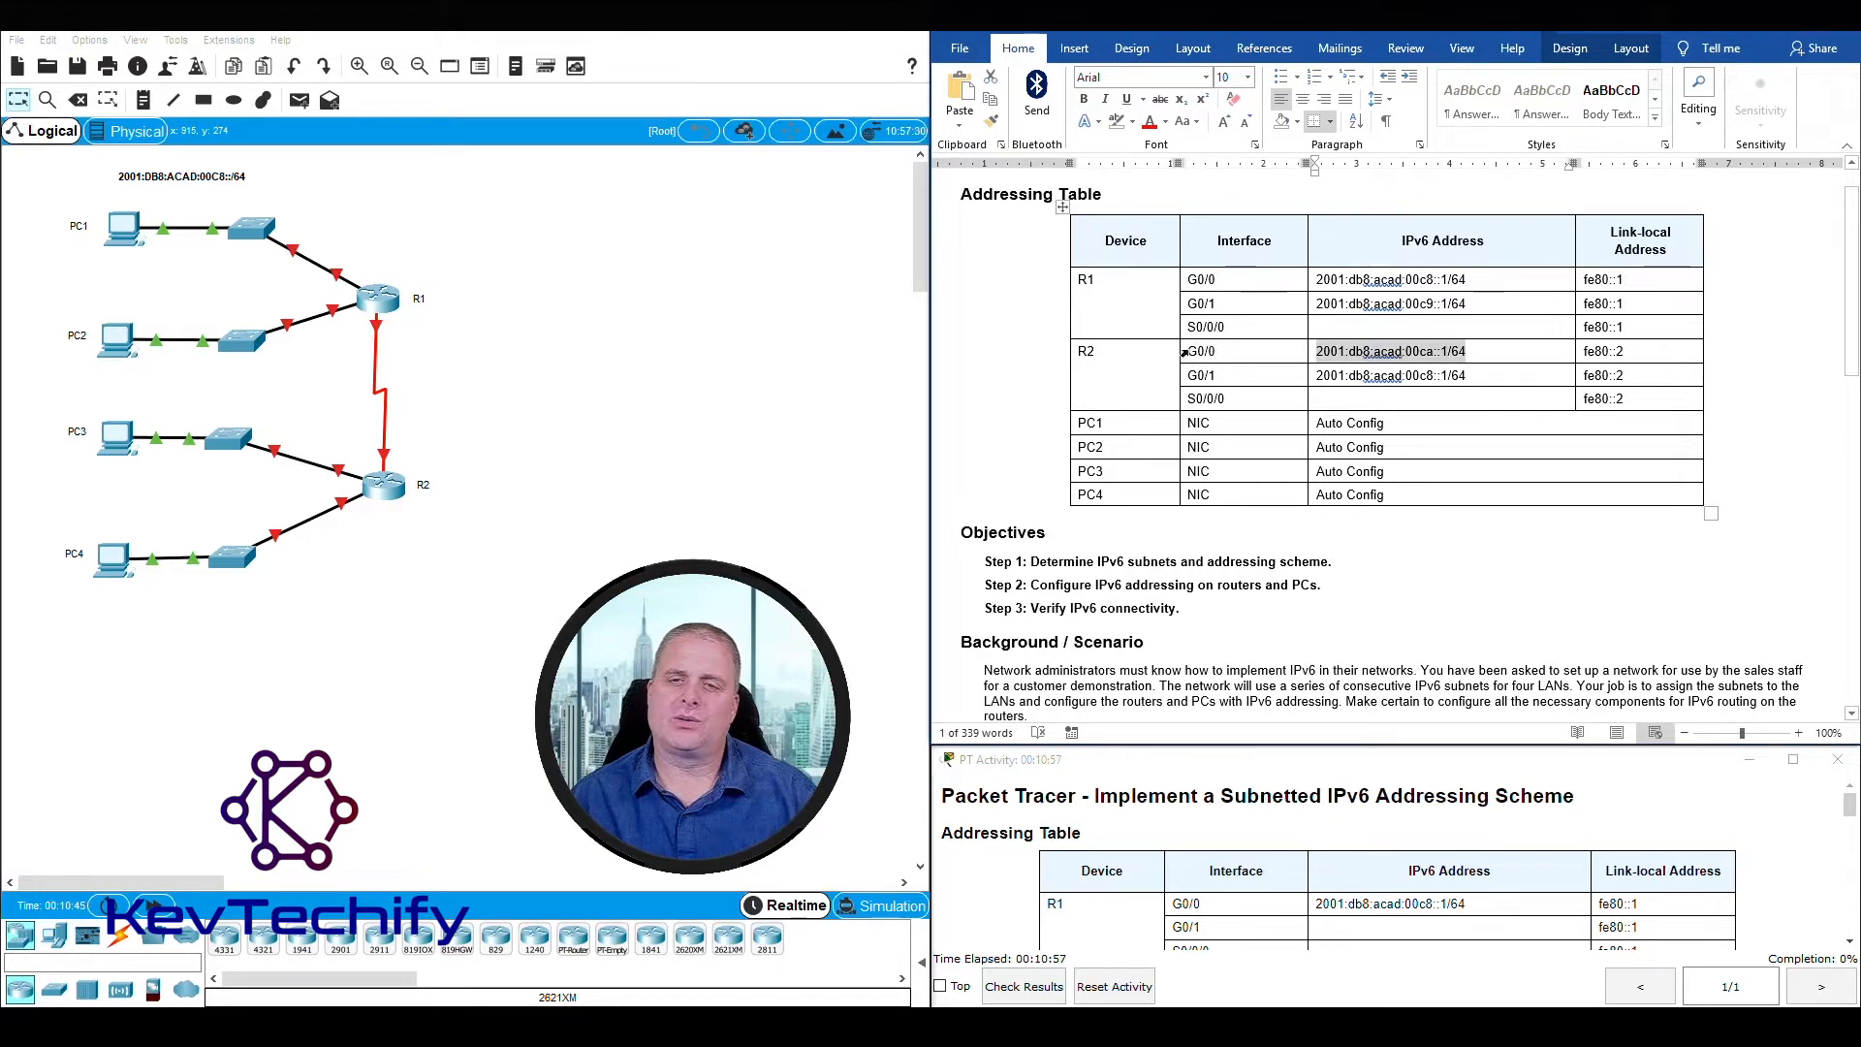
drag(1189, 351, 1215, 351)
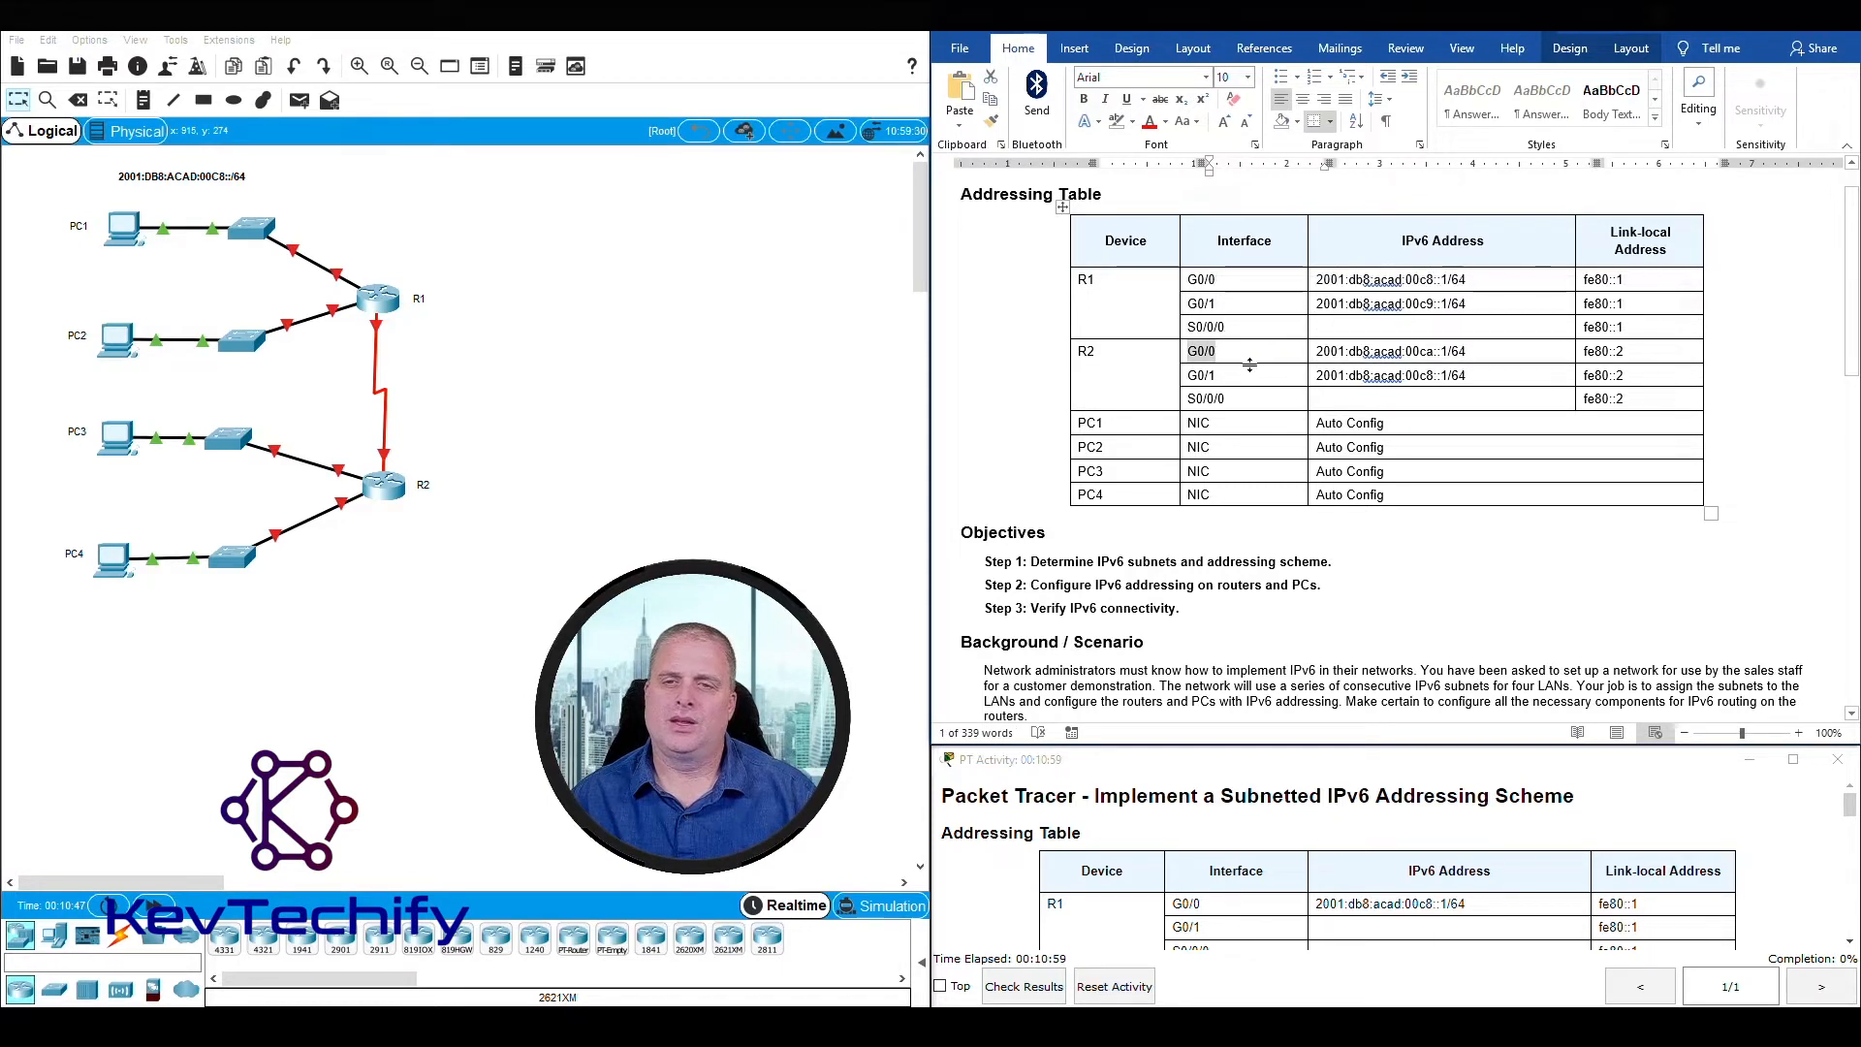
- Change the R2 G0/1 IPv6 address in the Addressing Table to 2001:db8:acad:00cb::1/64, following the R2 G0/1 LAN subnet
click(1190, 376)
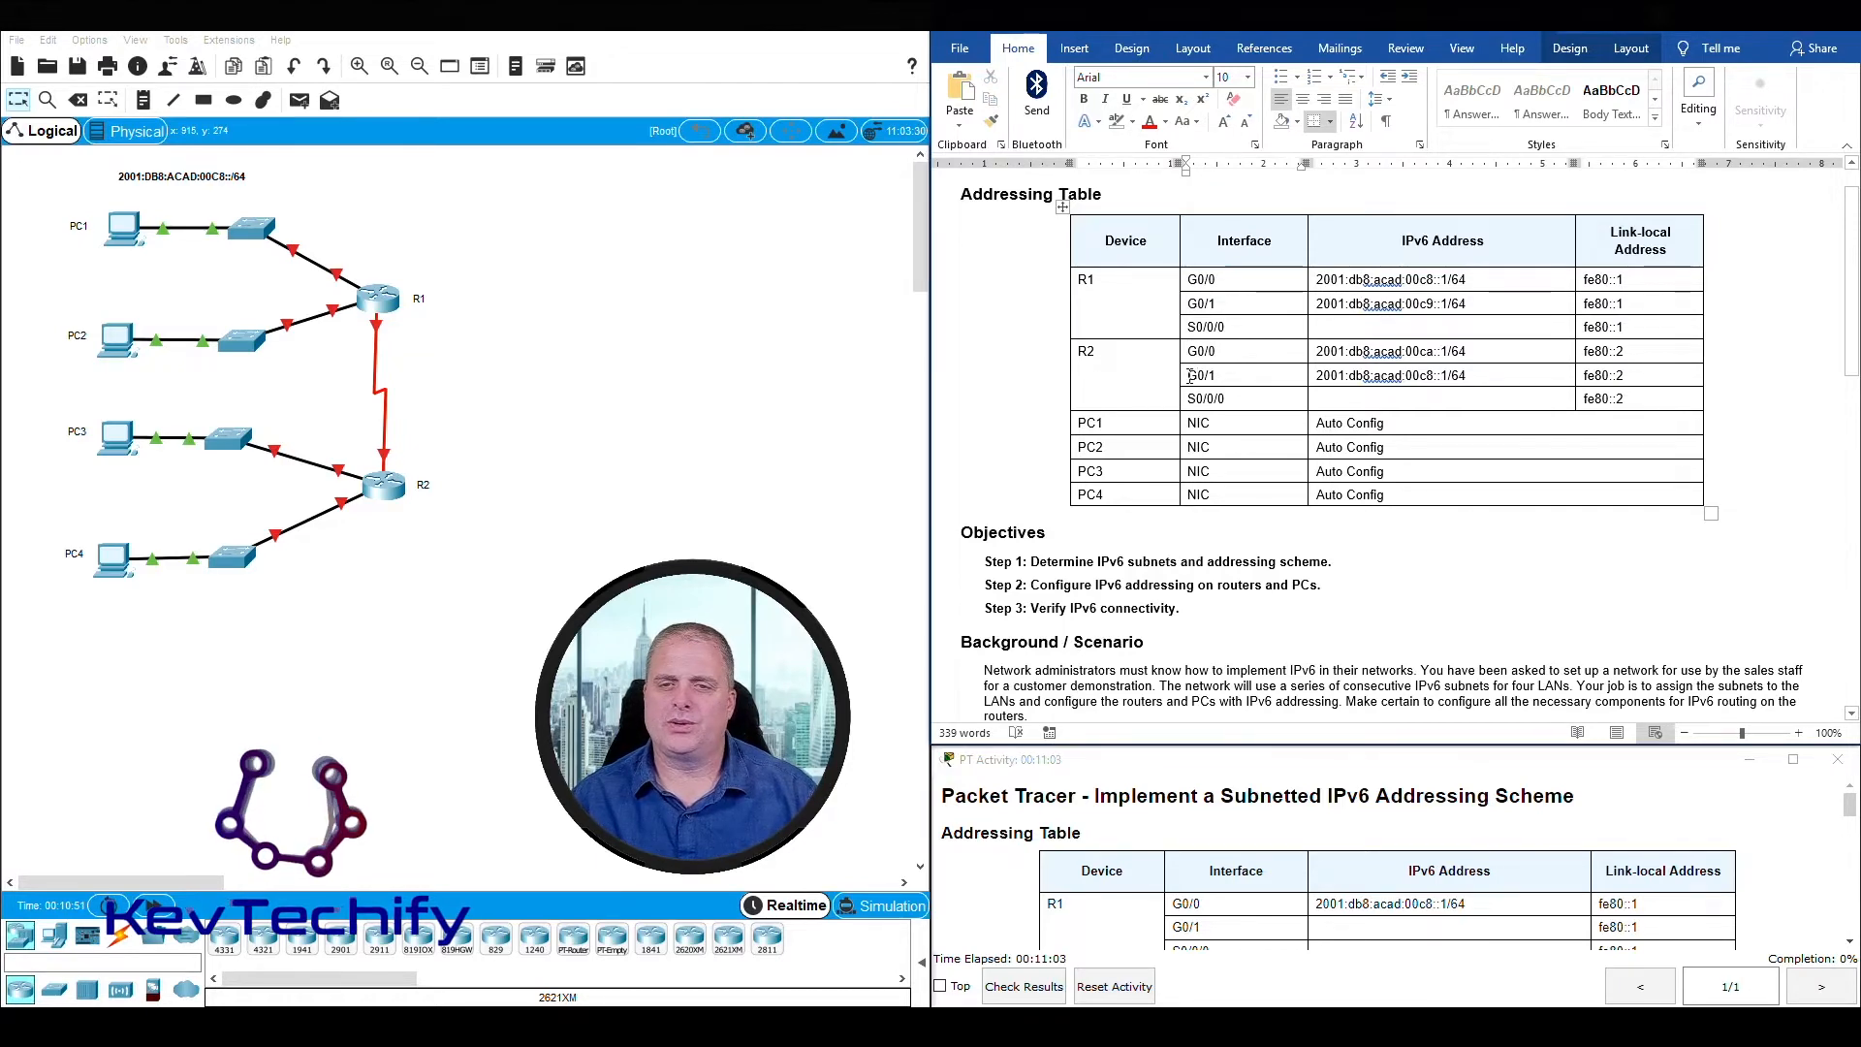
drag(1190, 376, 1237, 380)
scroll(1236, 380, down, 1)
scroll(1236, 380, down, 10)
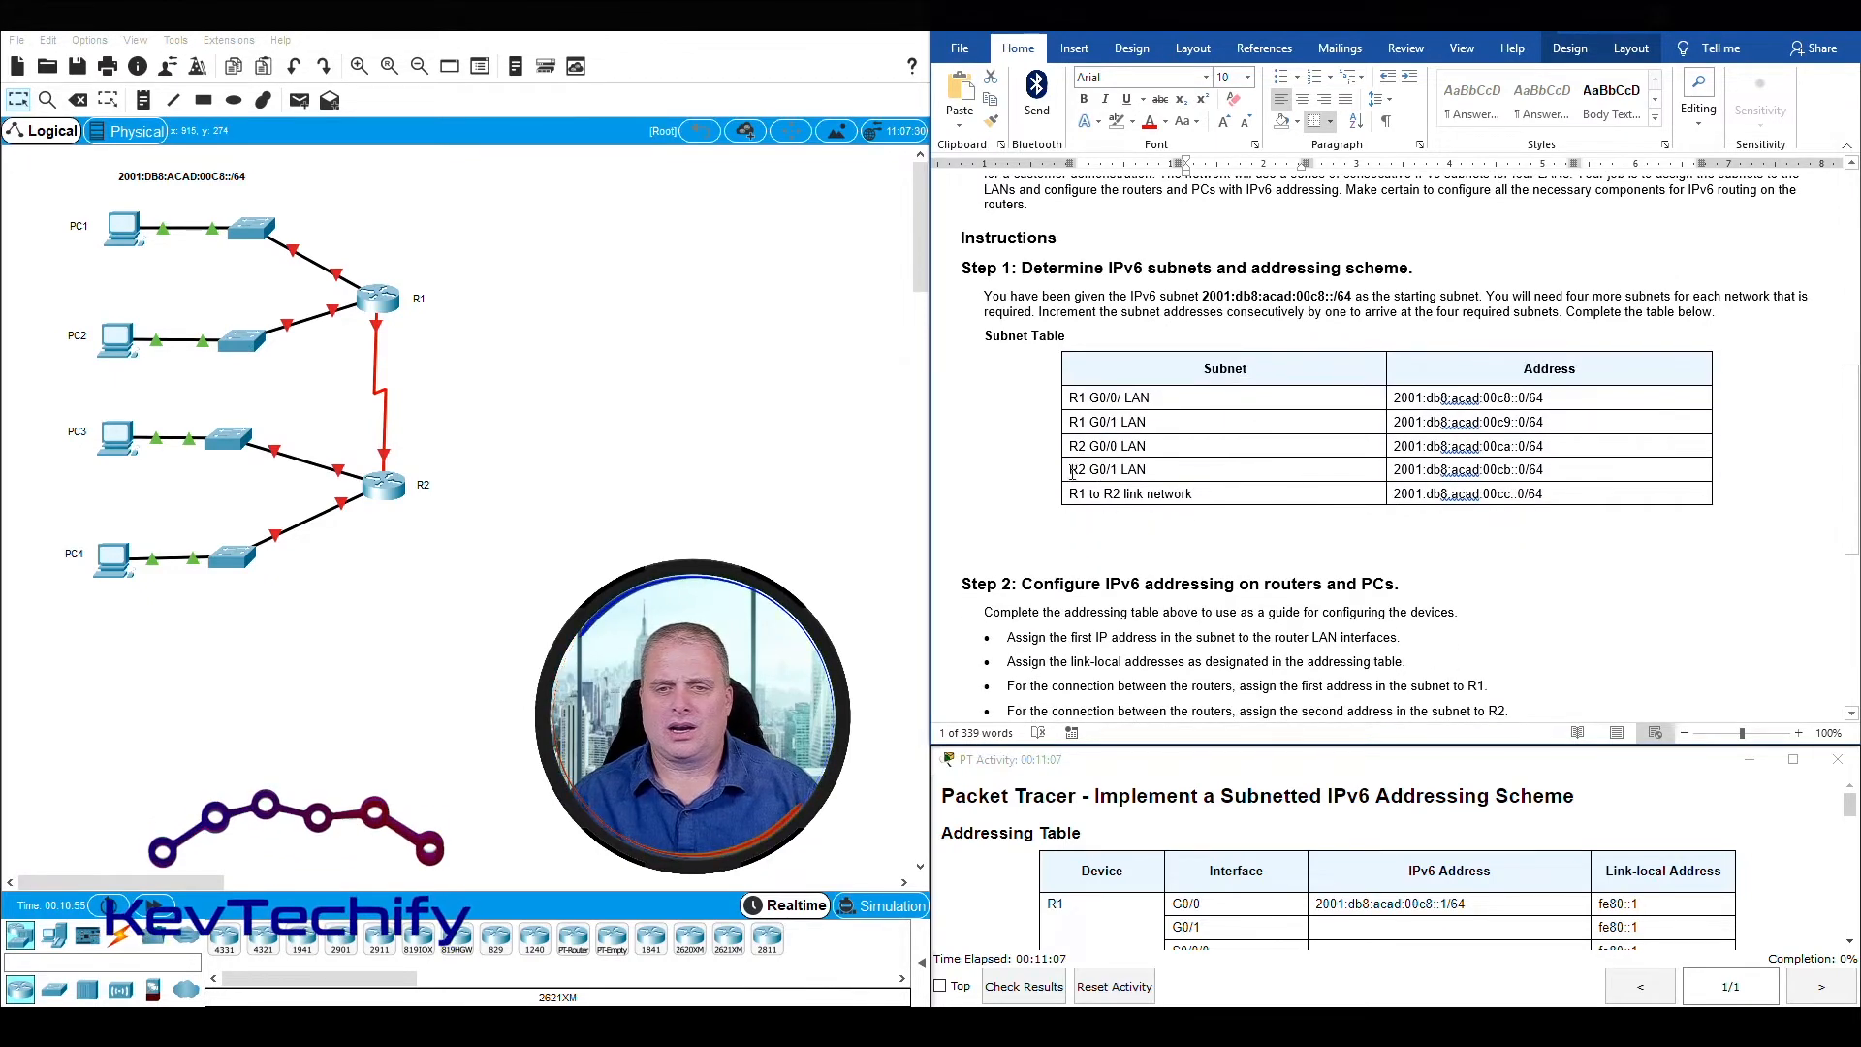
drag(1073, 473, 1308, 469)
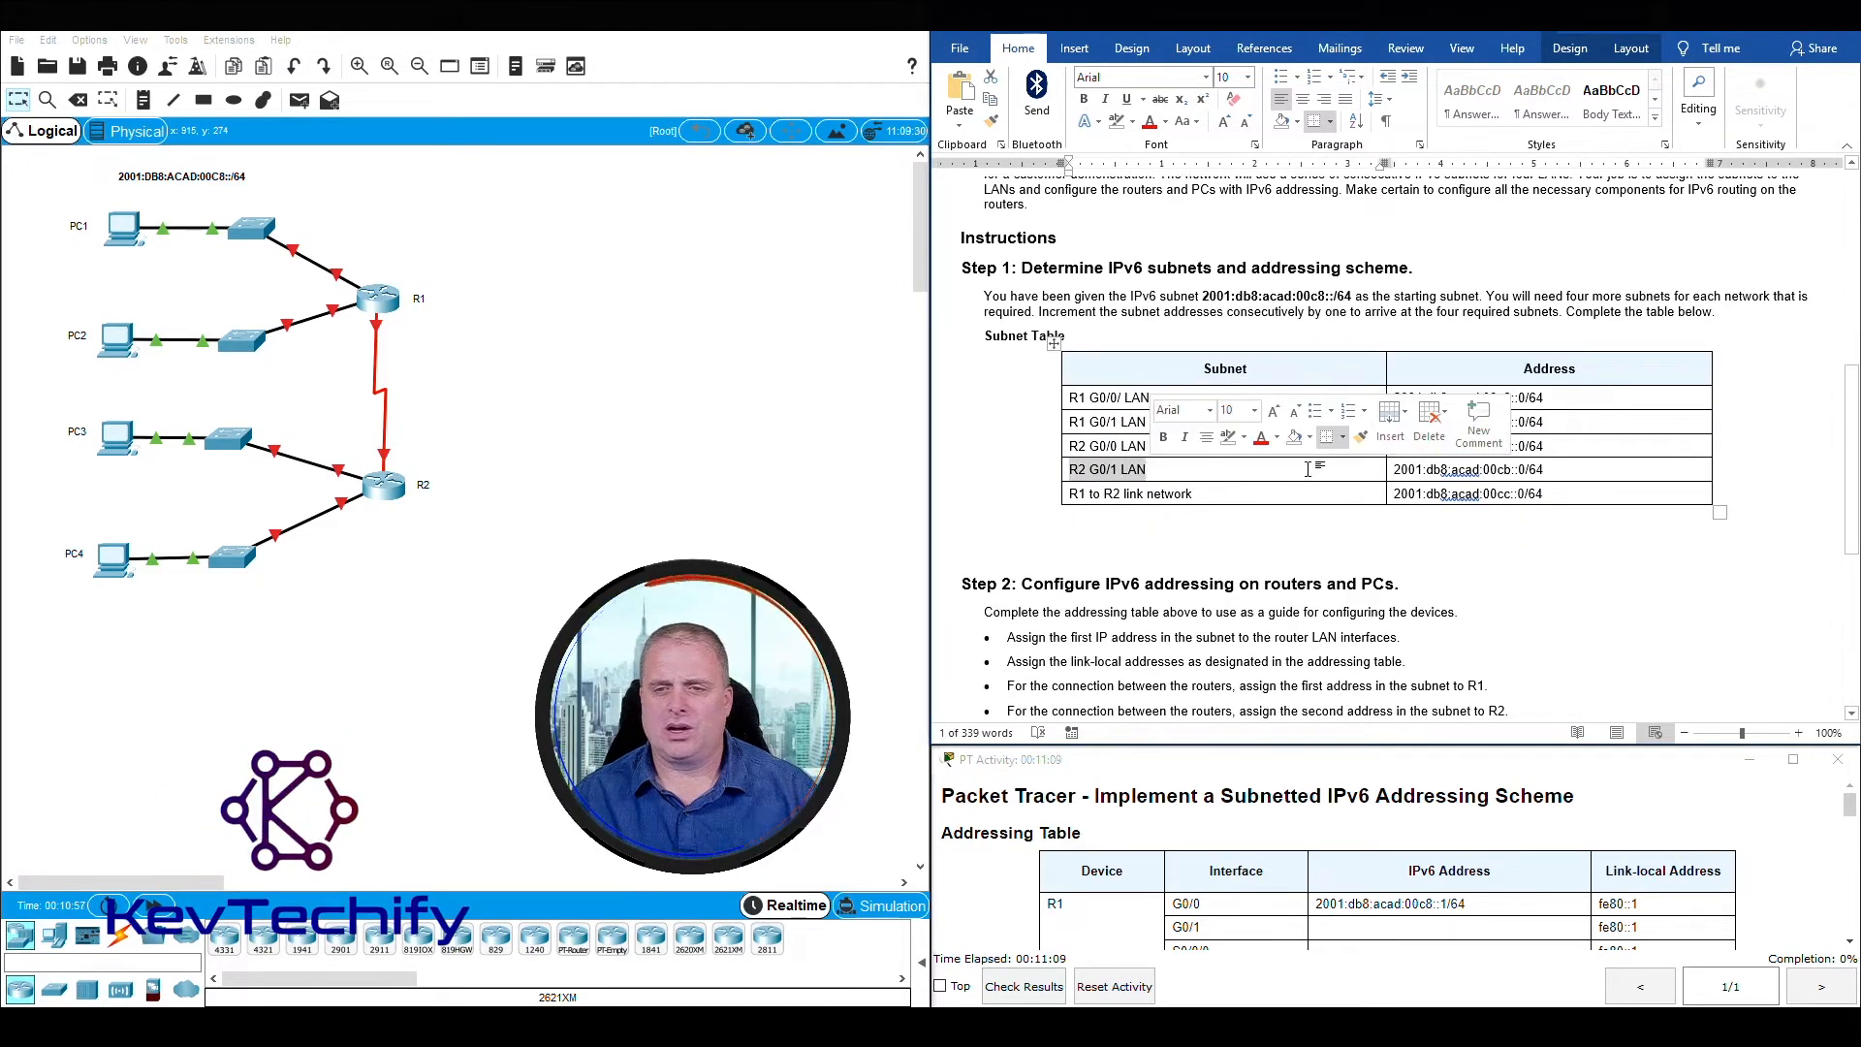
click(1399, 472)
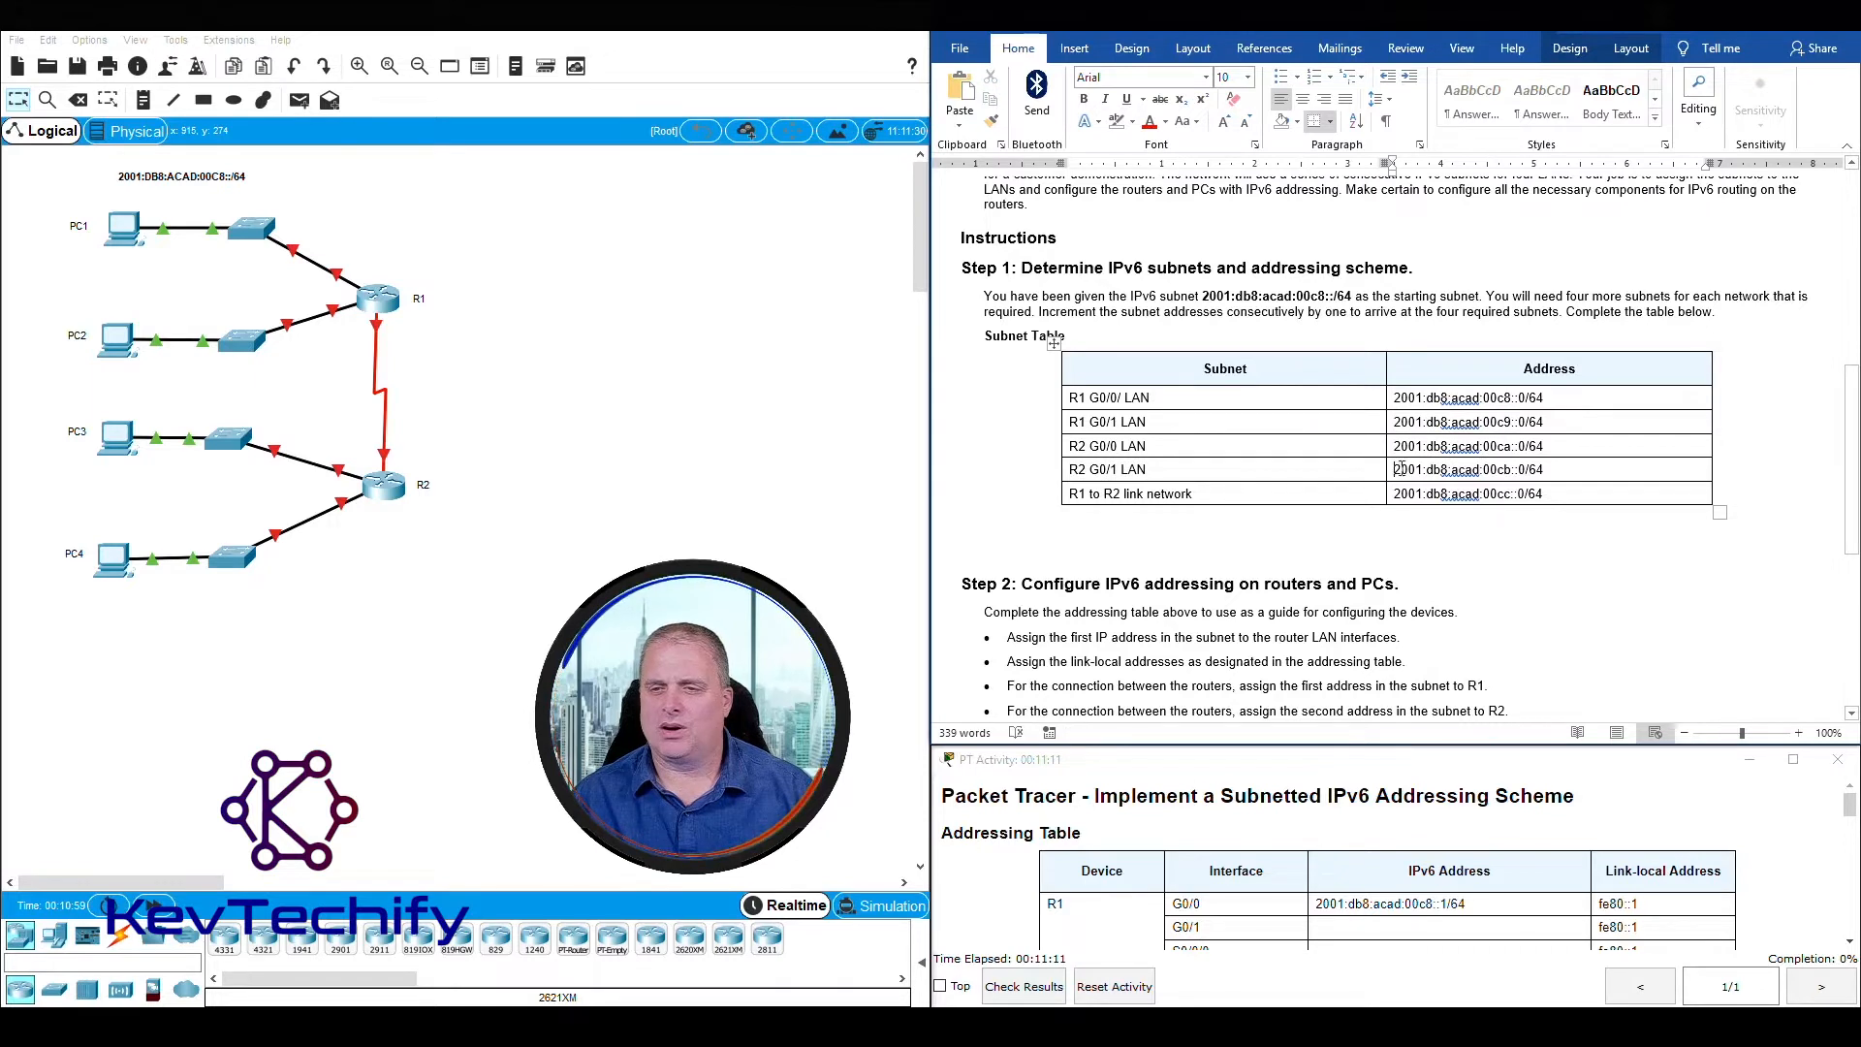
drag(1397, 469, 1501, 469)
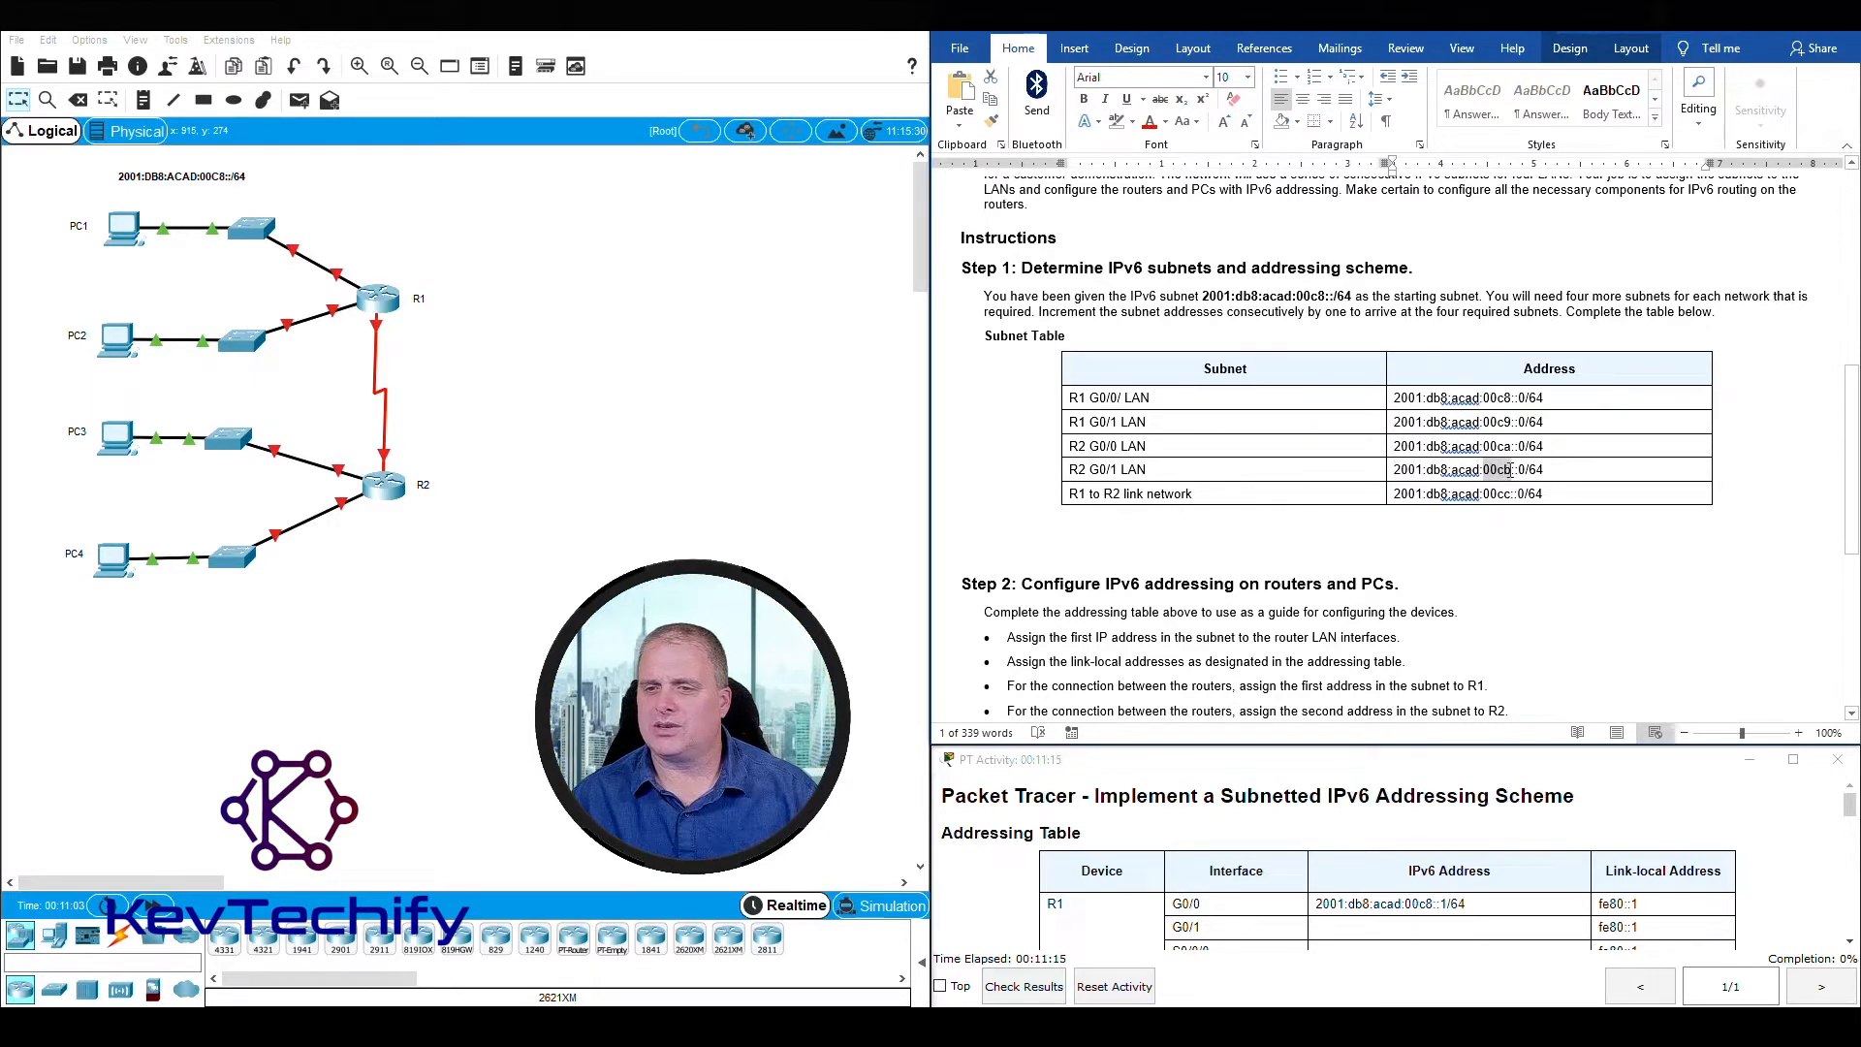
scroll(1412, 445, up, 10)
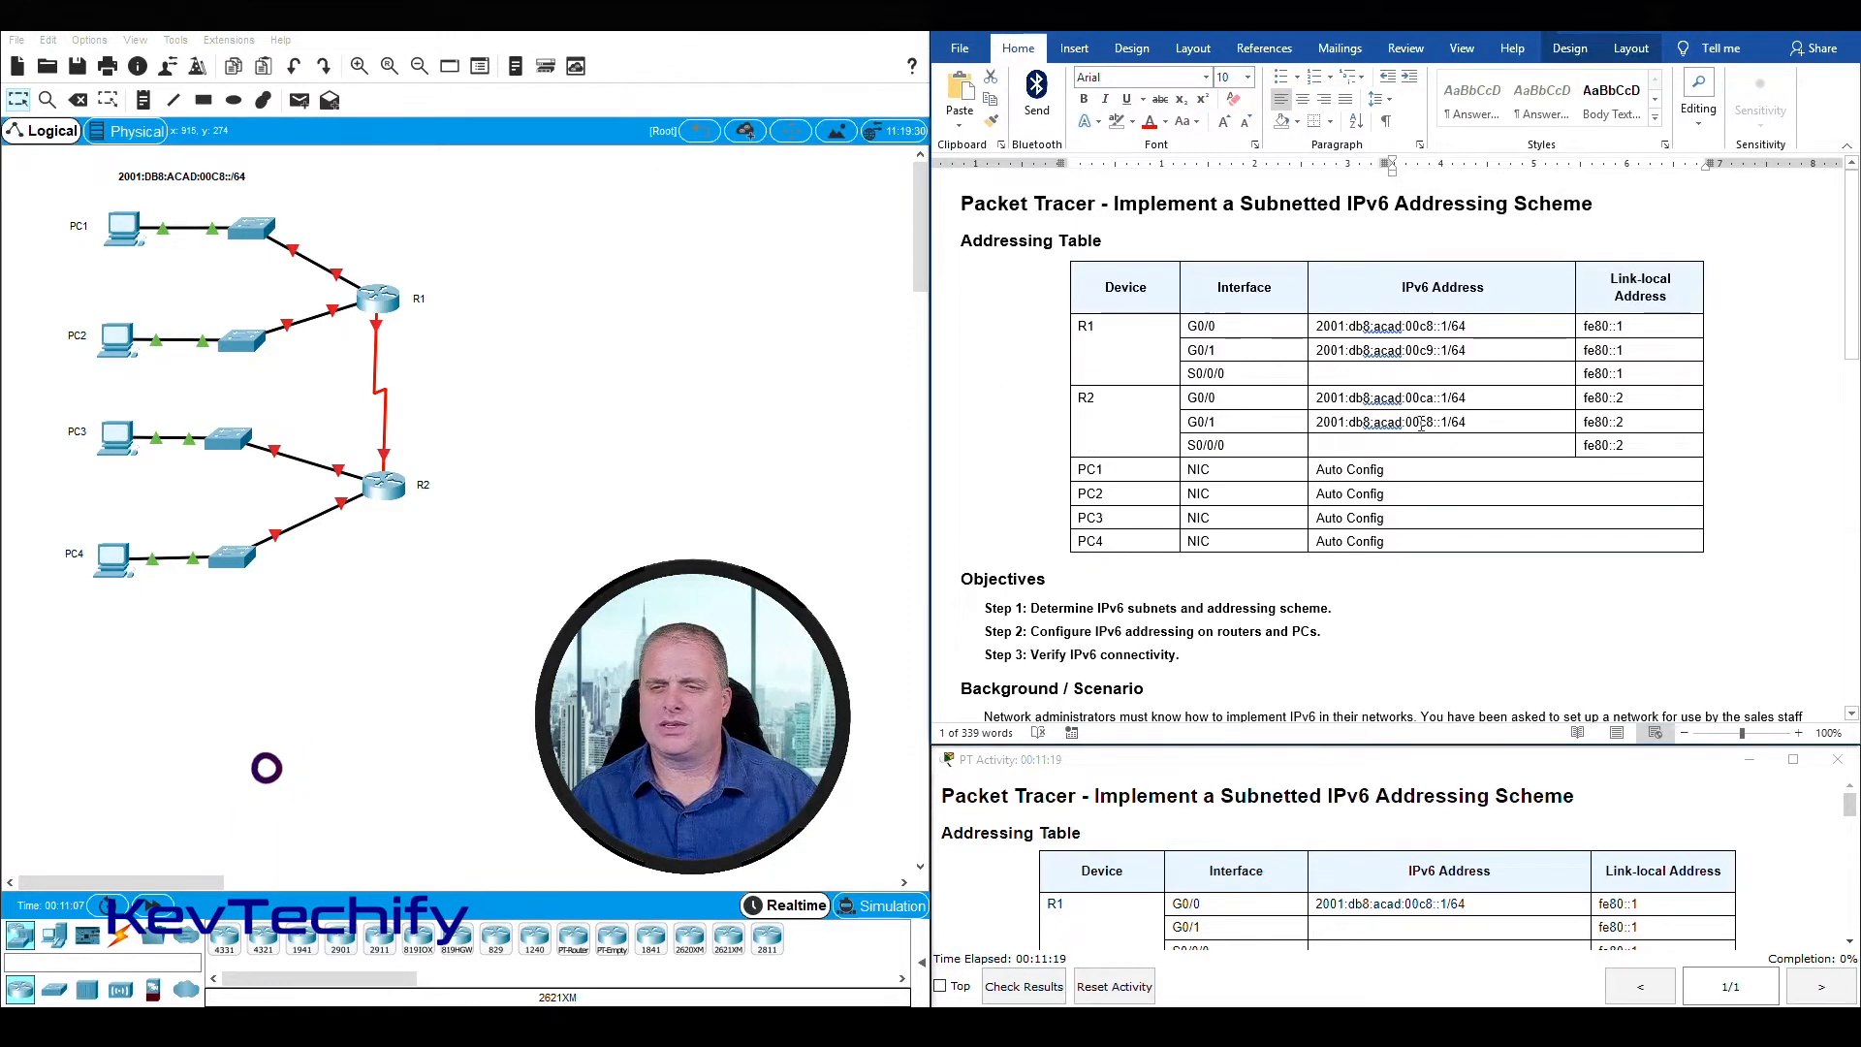
click(1435, 423)
key(BackSpace)
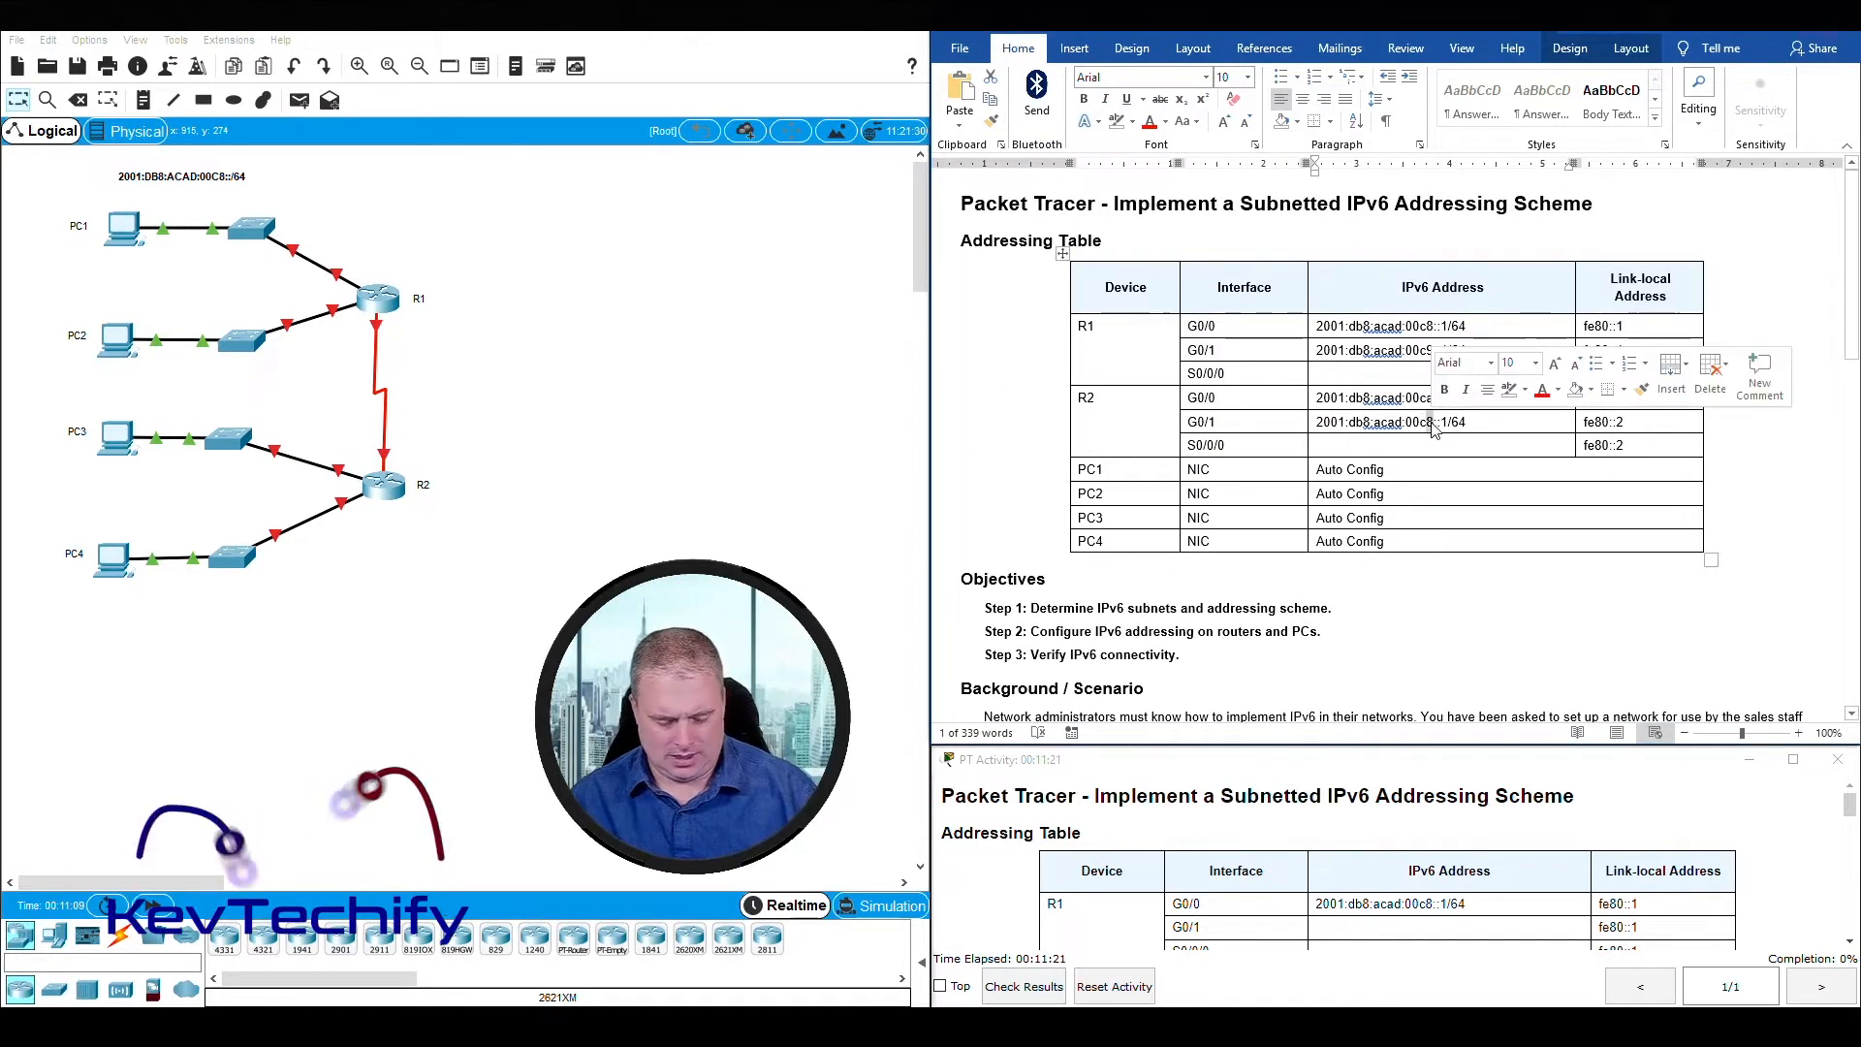
text(b)
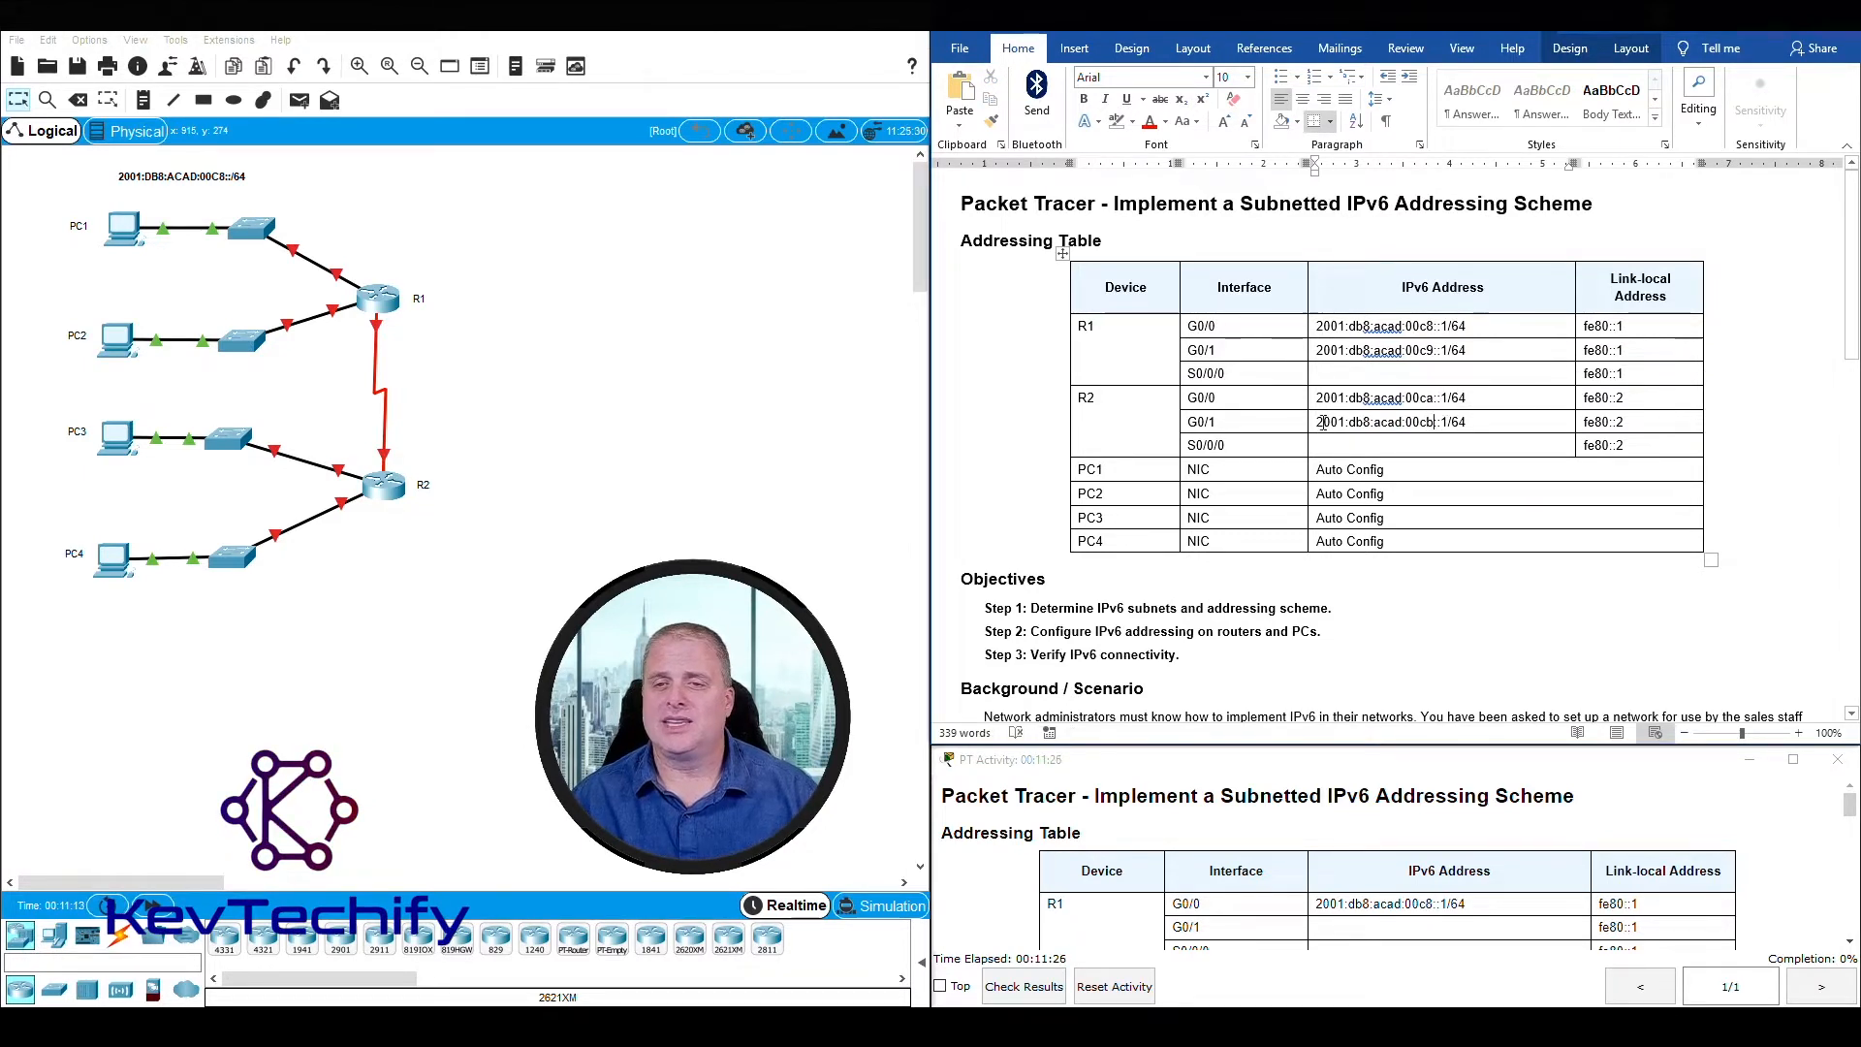
drag(1312, 424, 1210, 422)
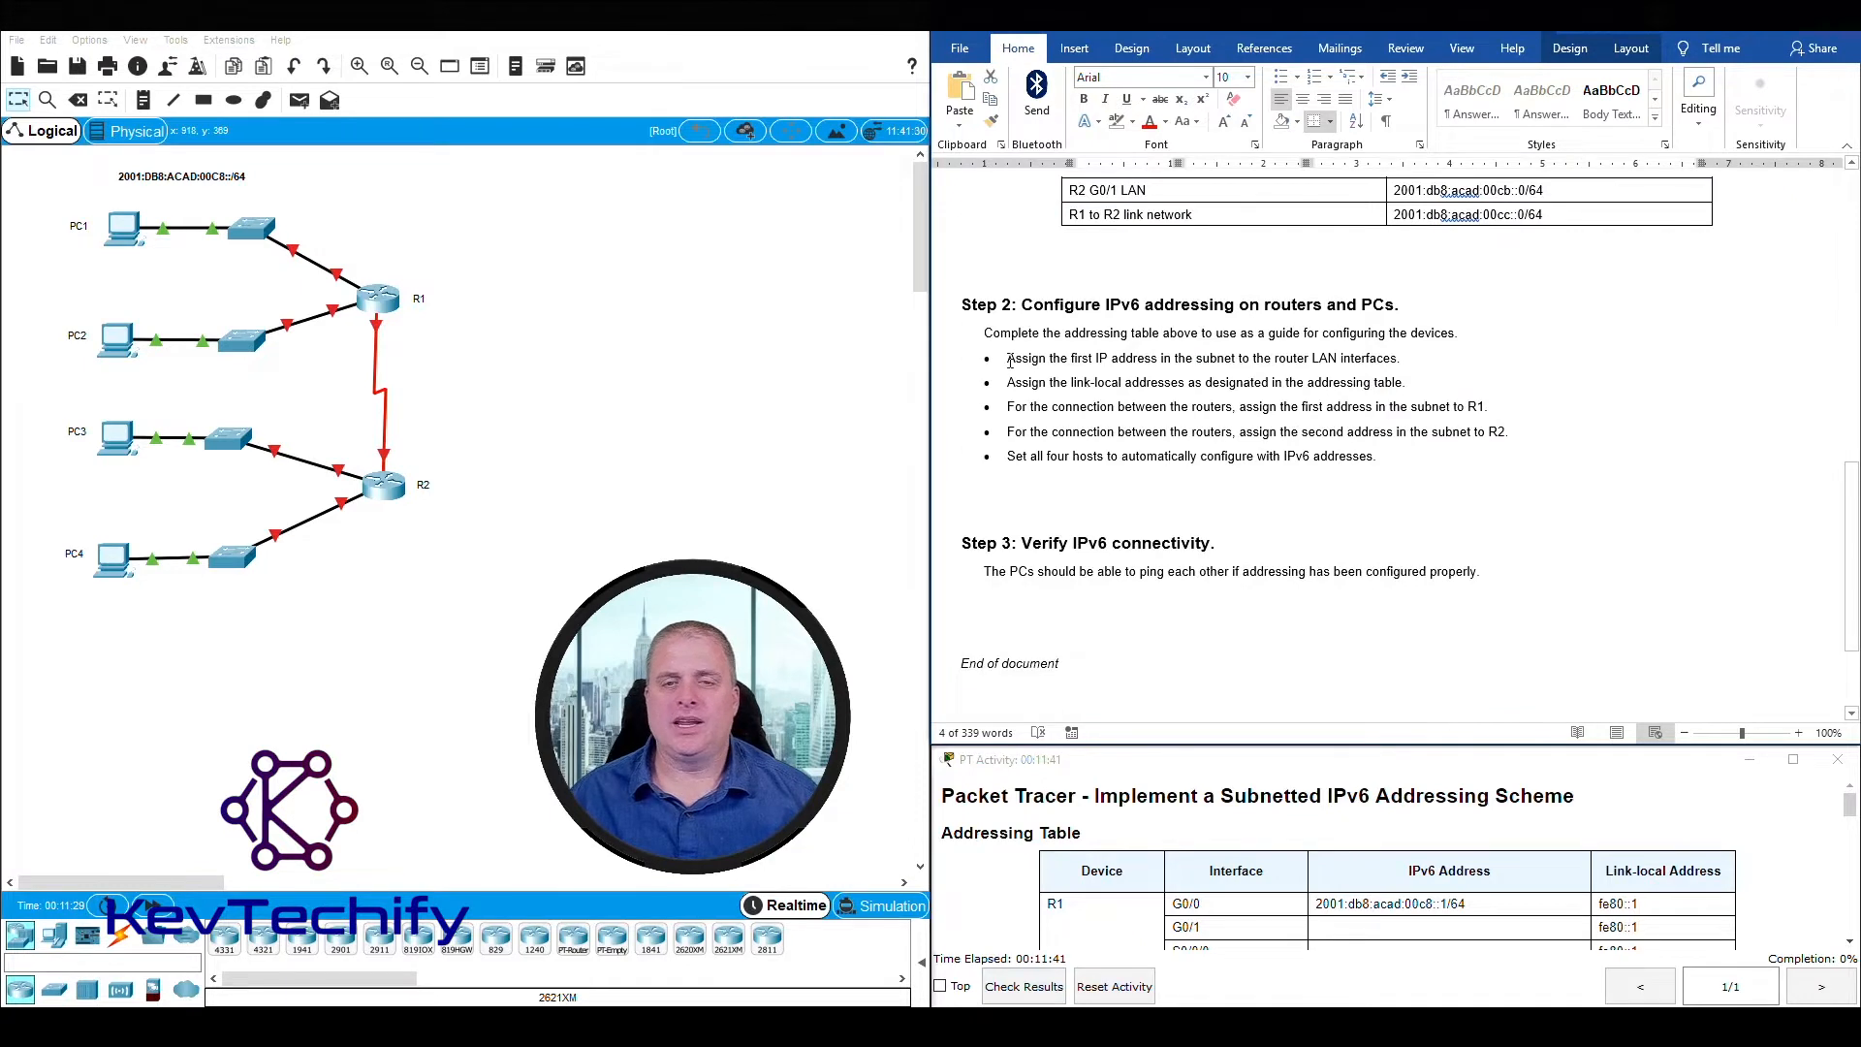
- Read the Step 2 instructions on assigning the router LAN interface addresses and the designated link-local addresses
drag(1008, 360, 1401, 359)
click(1053, 385)
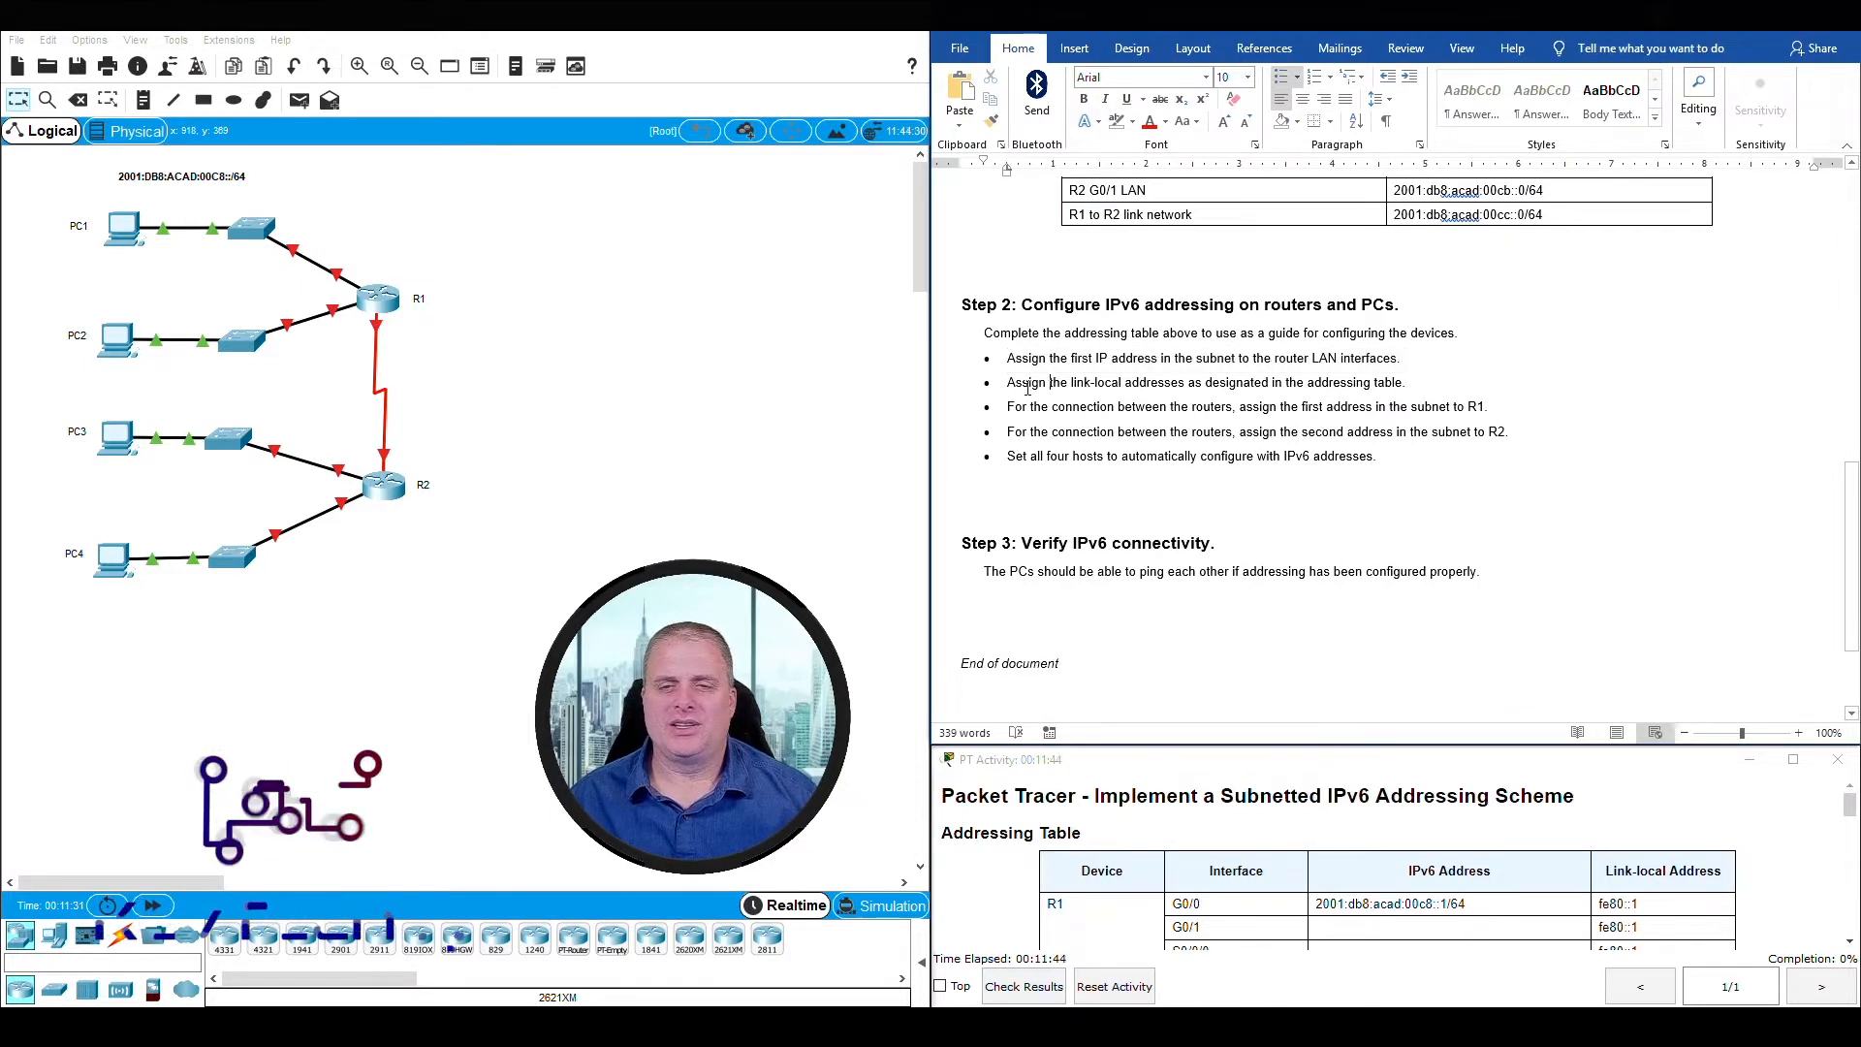
drag(1008, 385, 1246, 380)
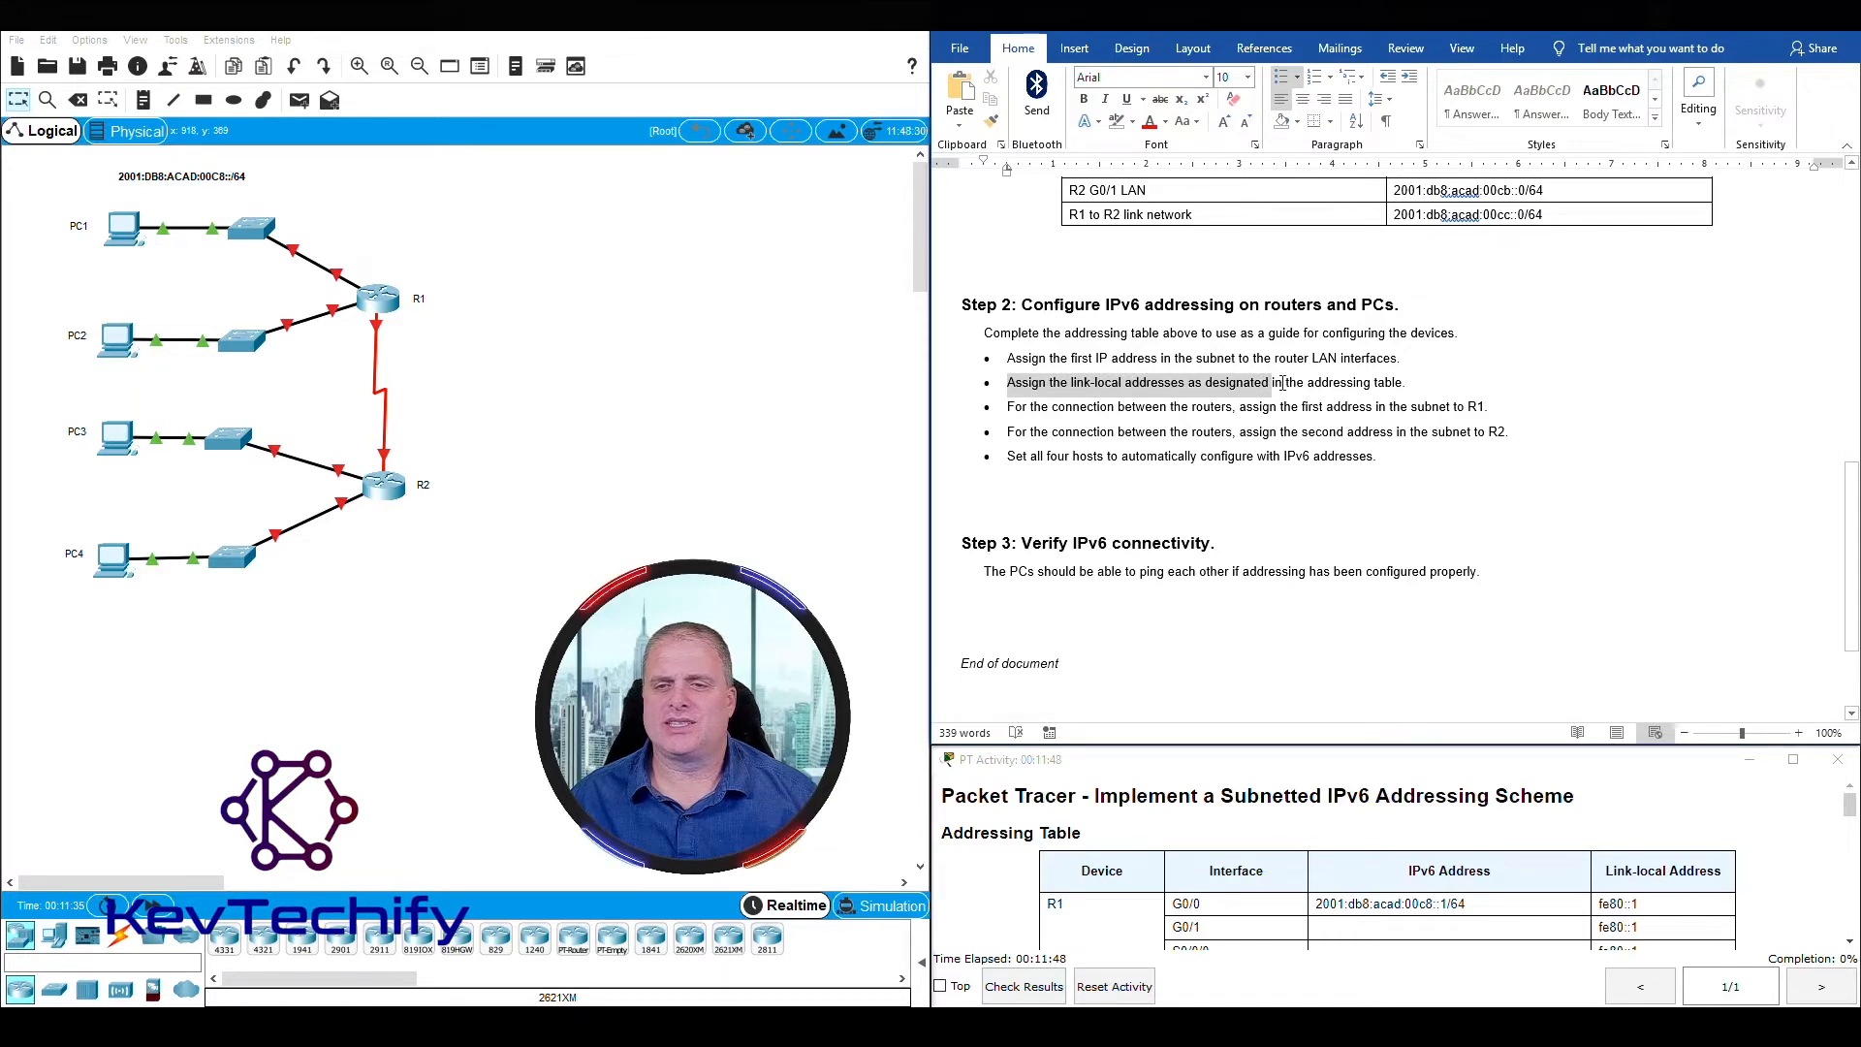
drag(1365, 382, 1410, 381)
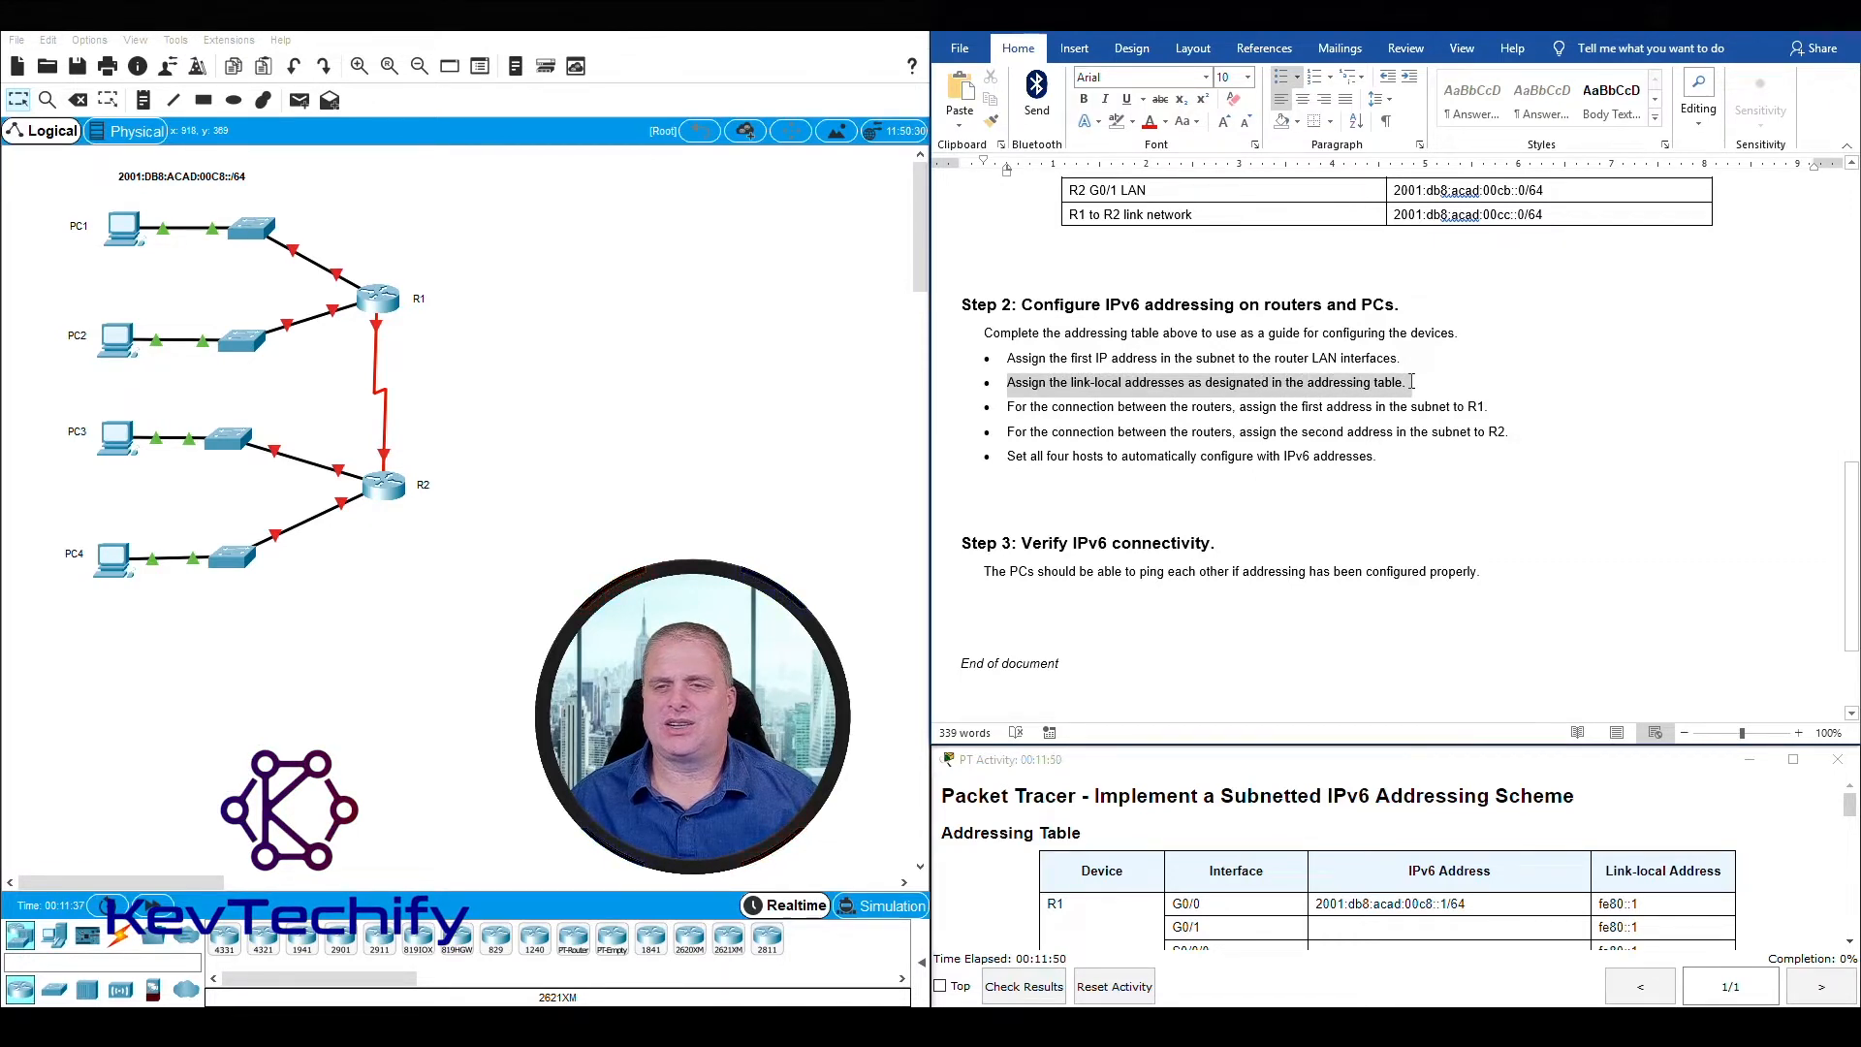
- Examine the Link-local Address column of the Addressing Table, comparing the entries for the R1 and R2 interfaces
scroll(1411, 382, up, 15)
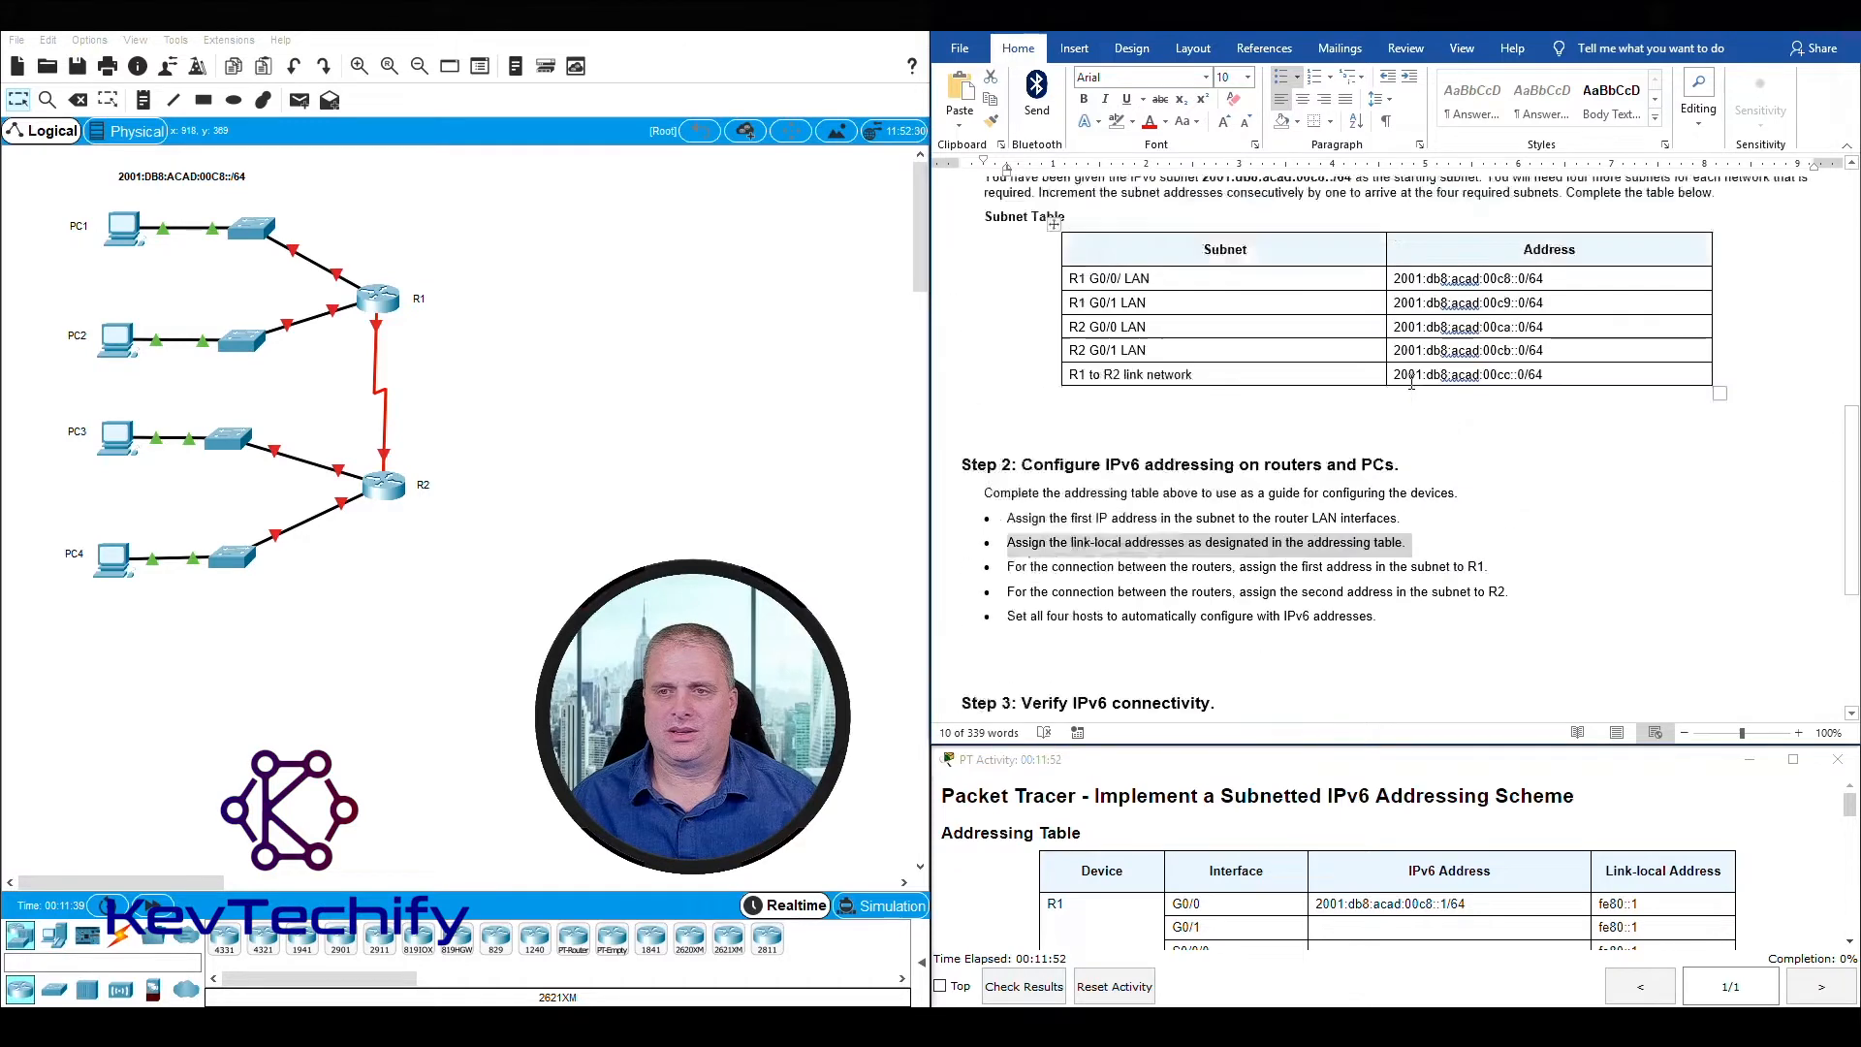
scroll(1412, 382, up, 4)
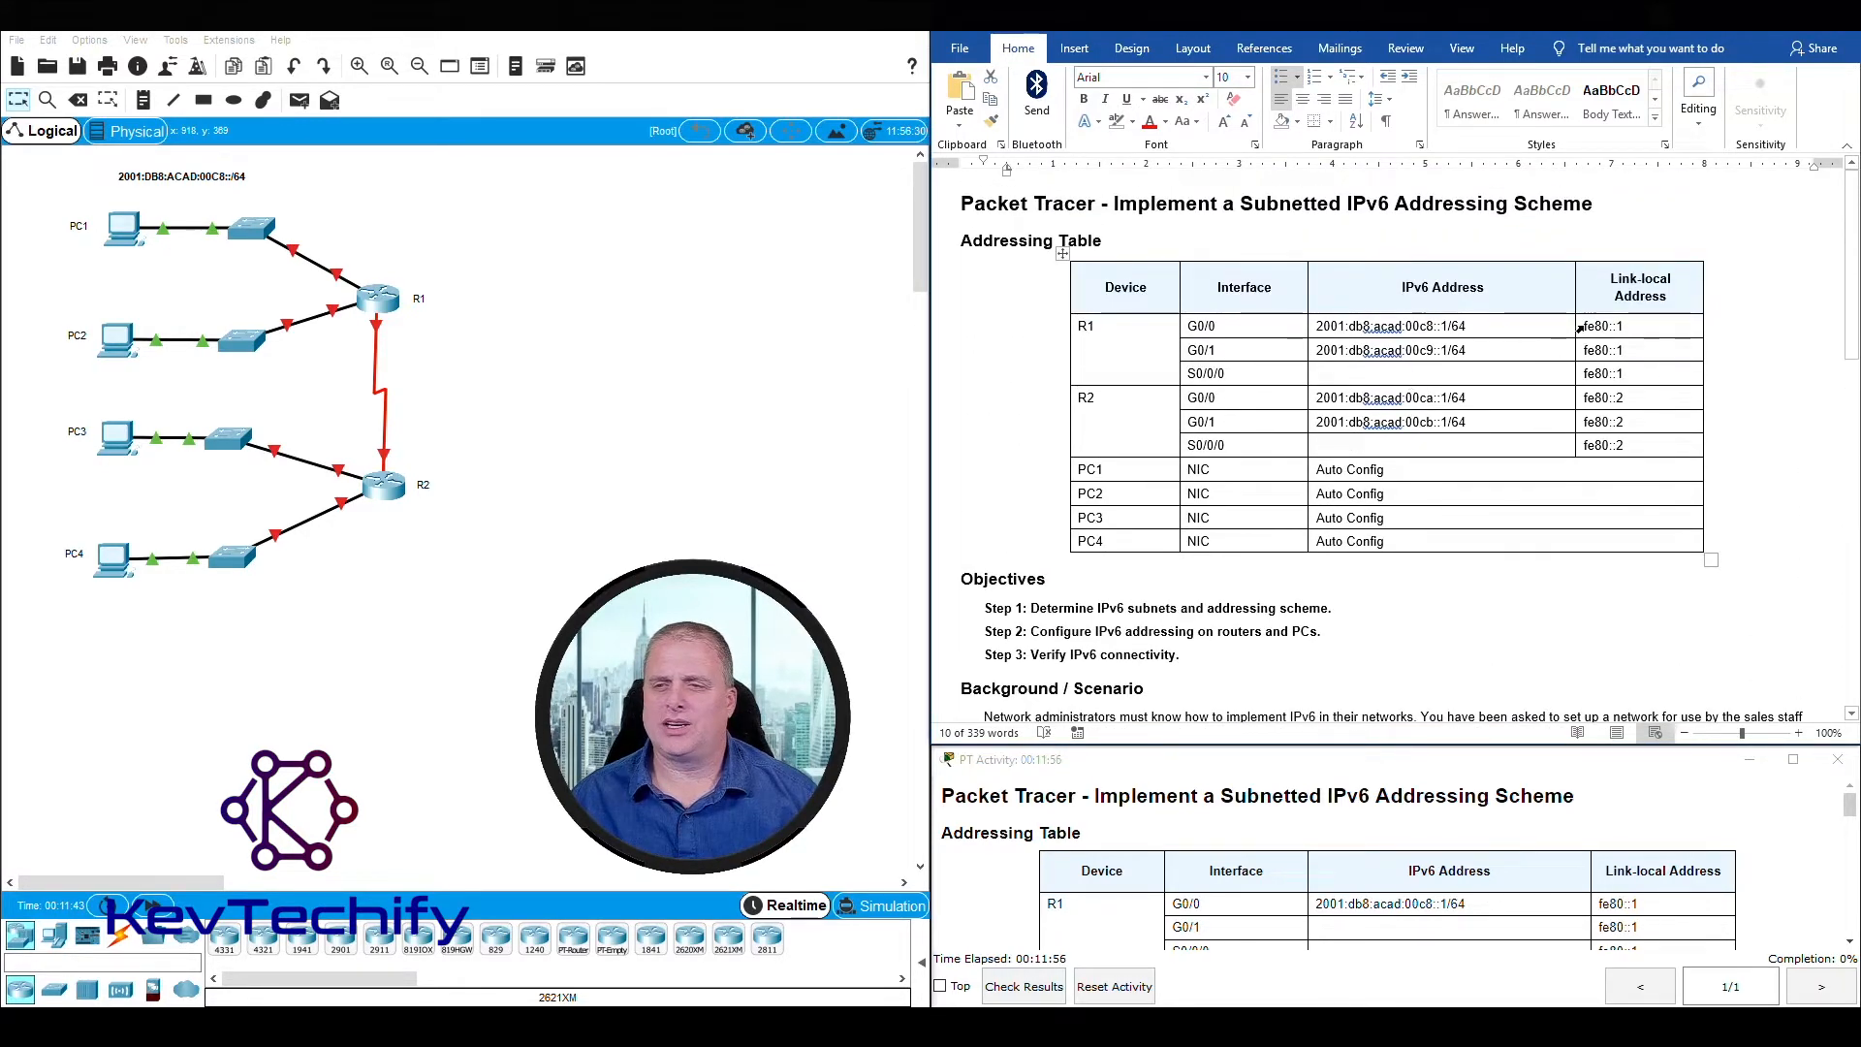
drag(1622, 326, 1629, 442)
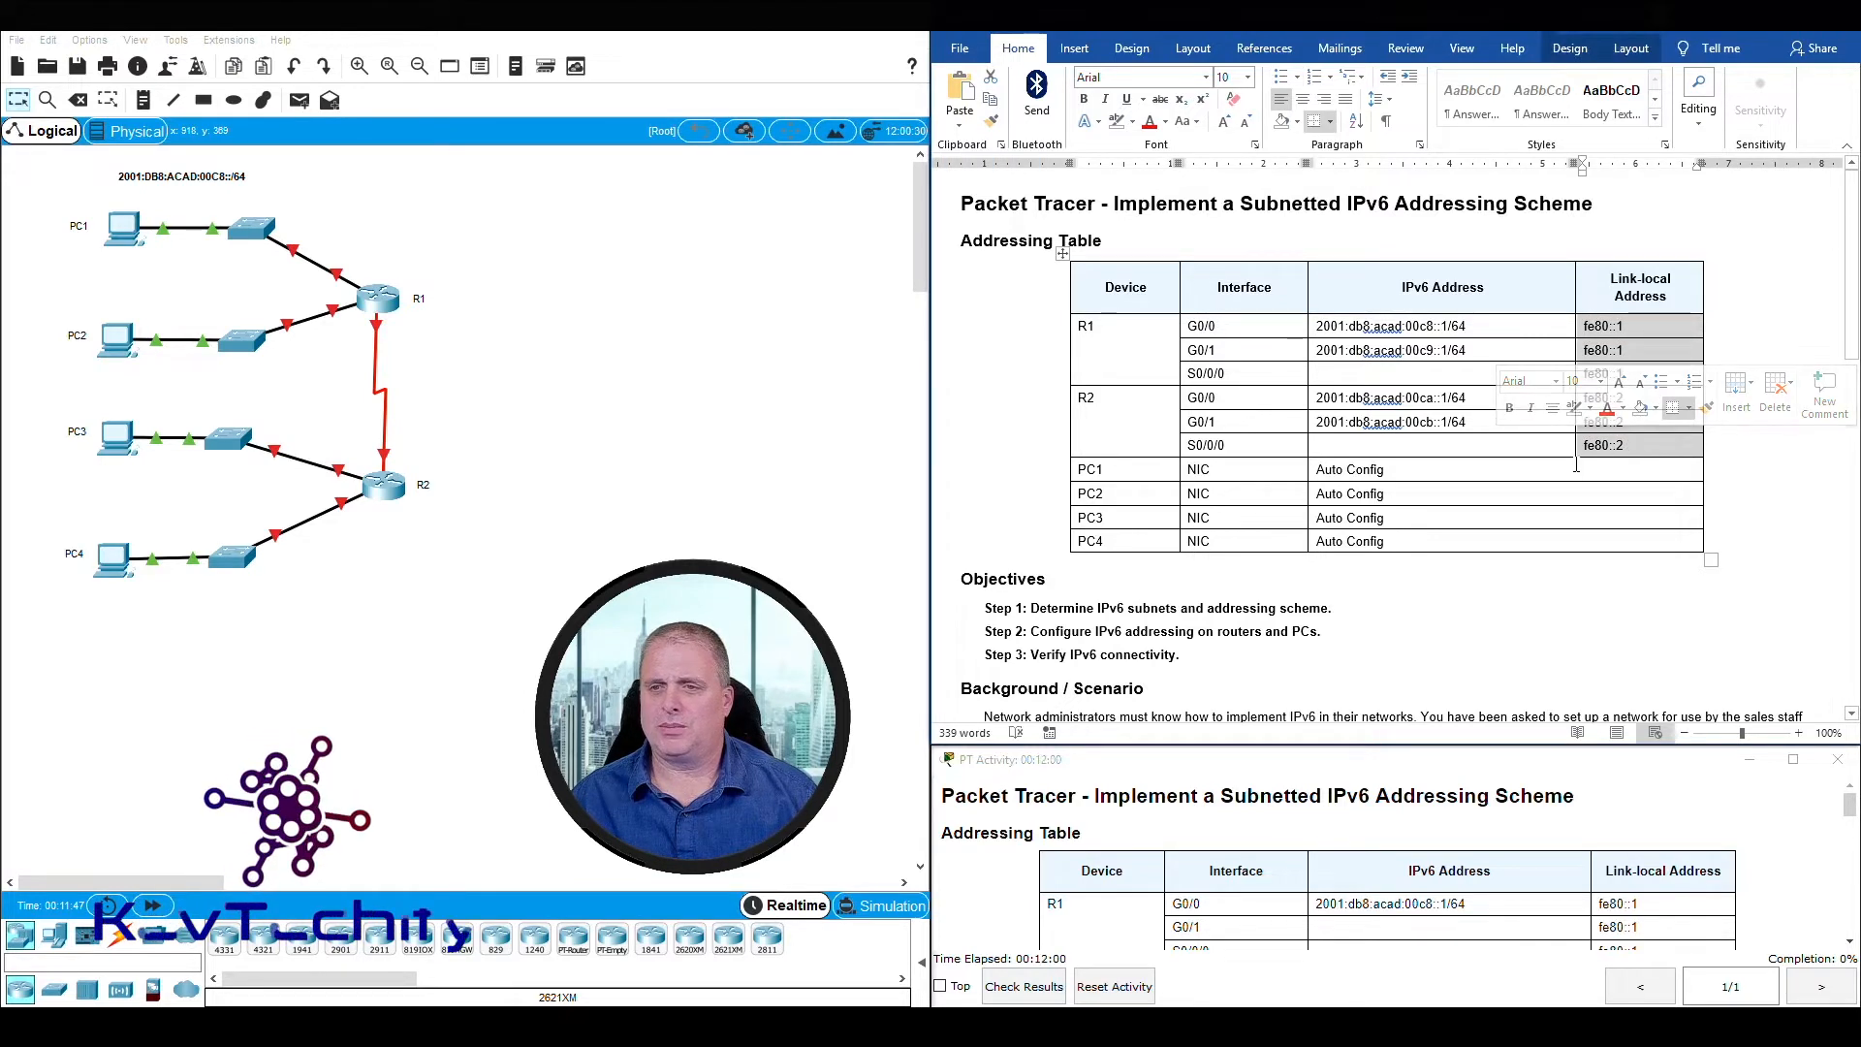
click(1621, 471)
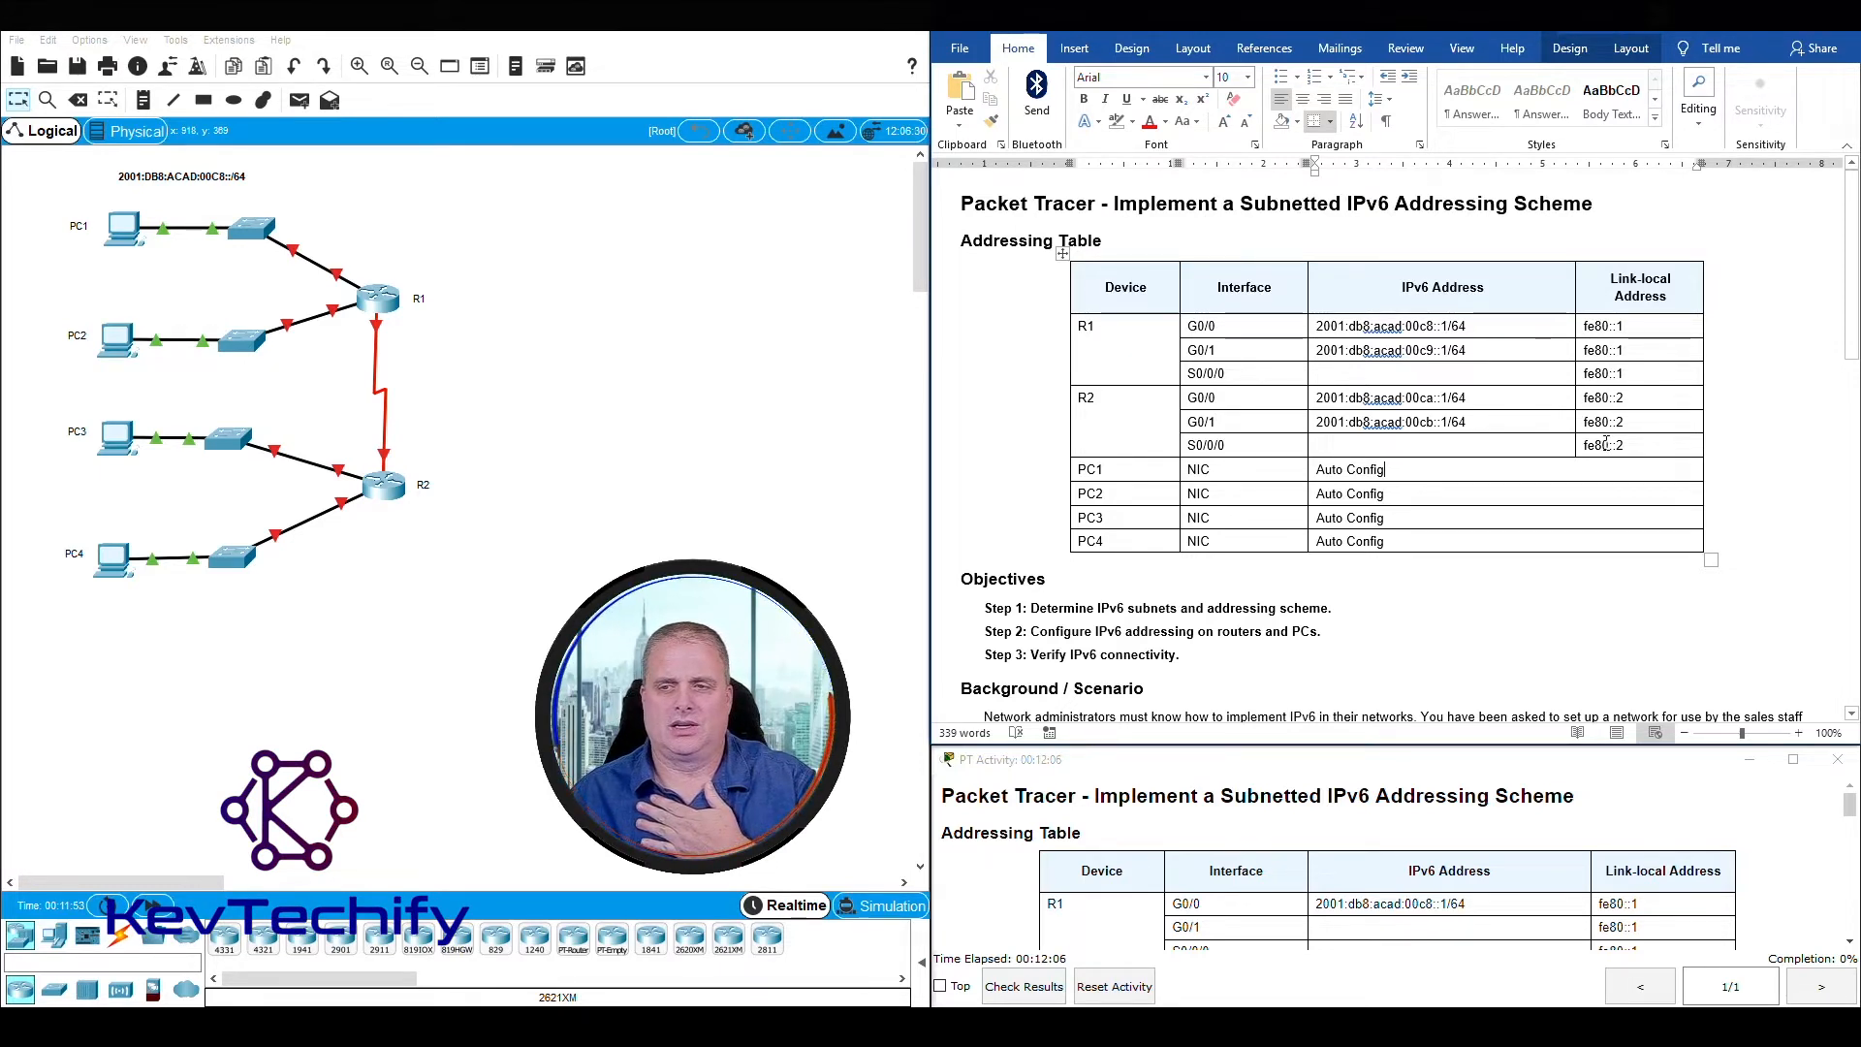
double_click(1625, 399)
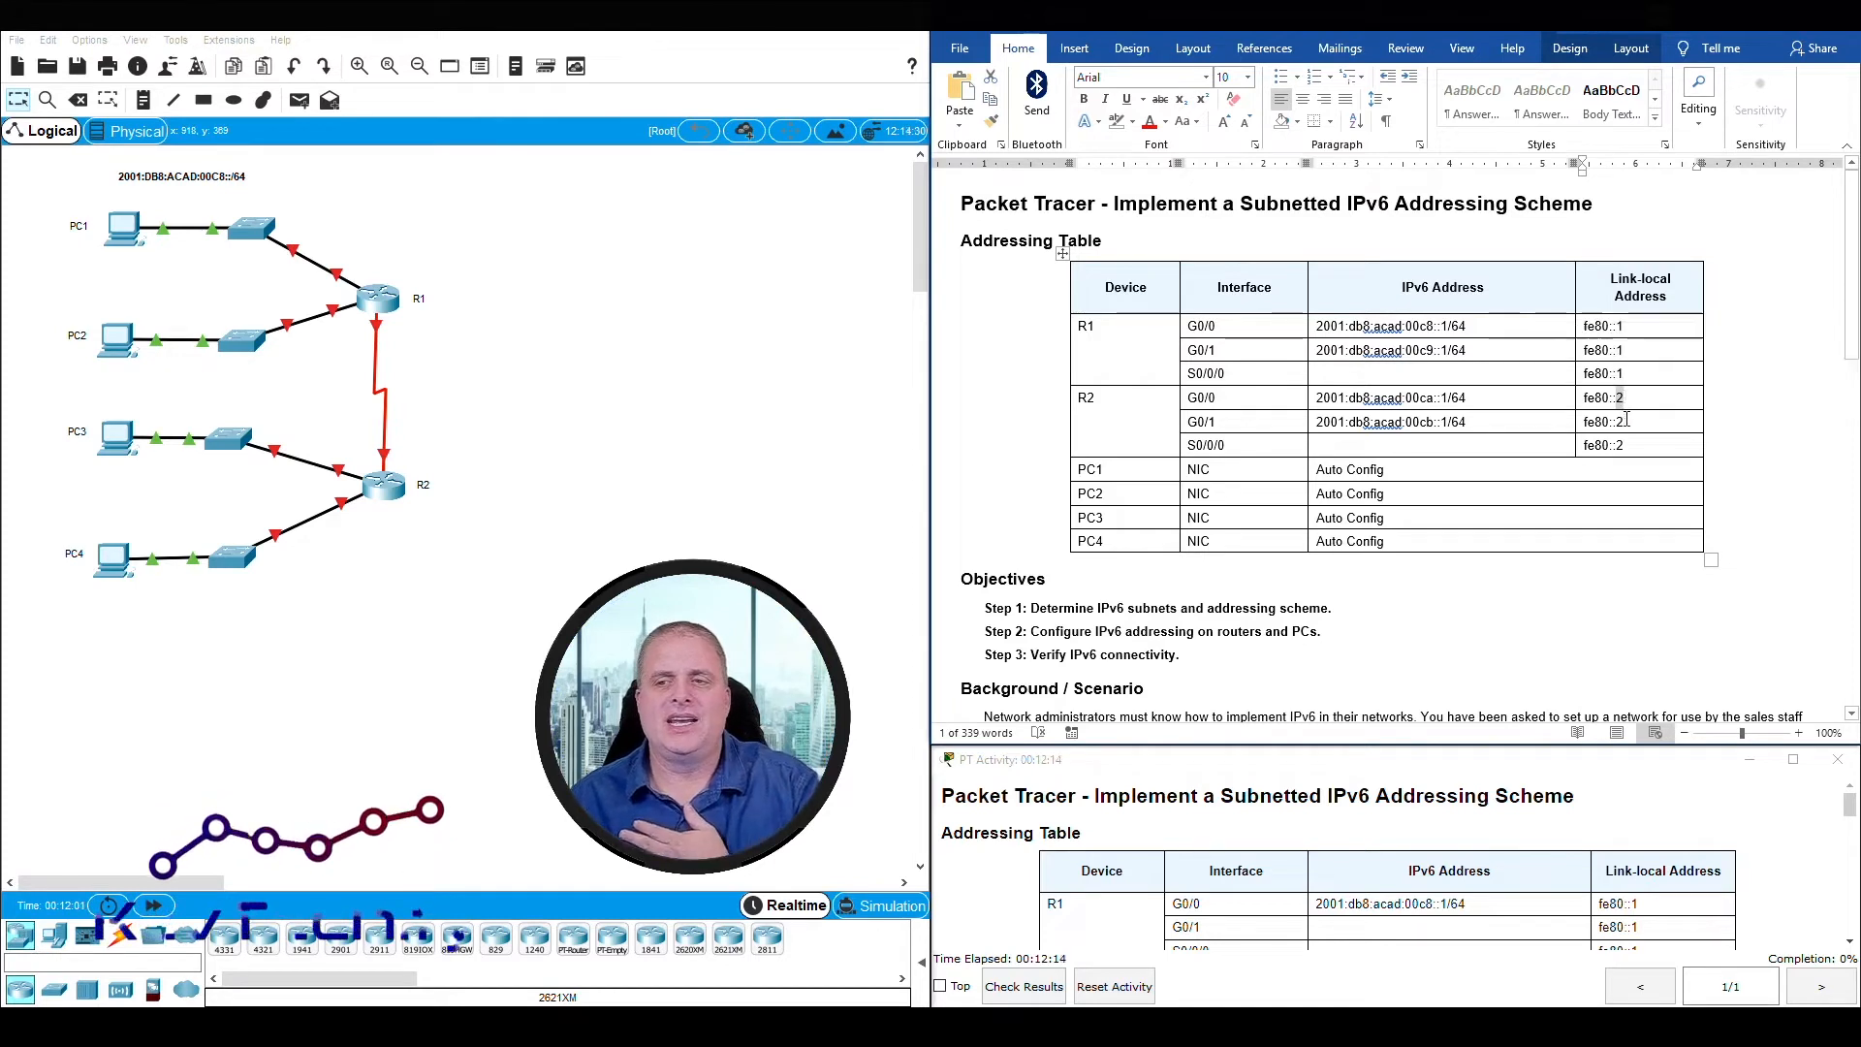
click(1621, 397)
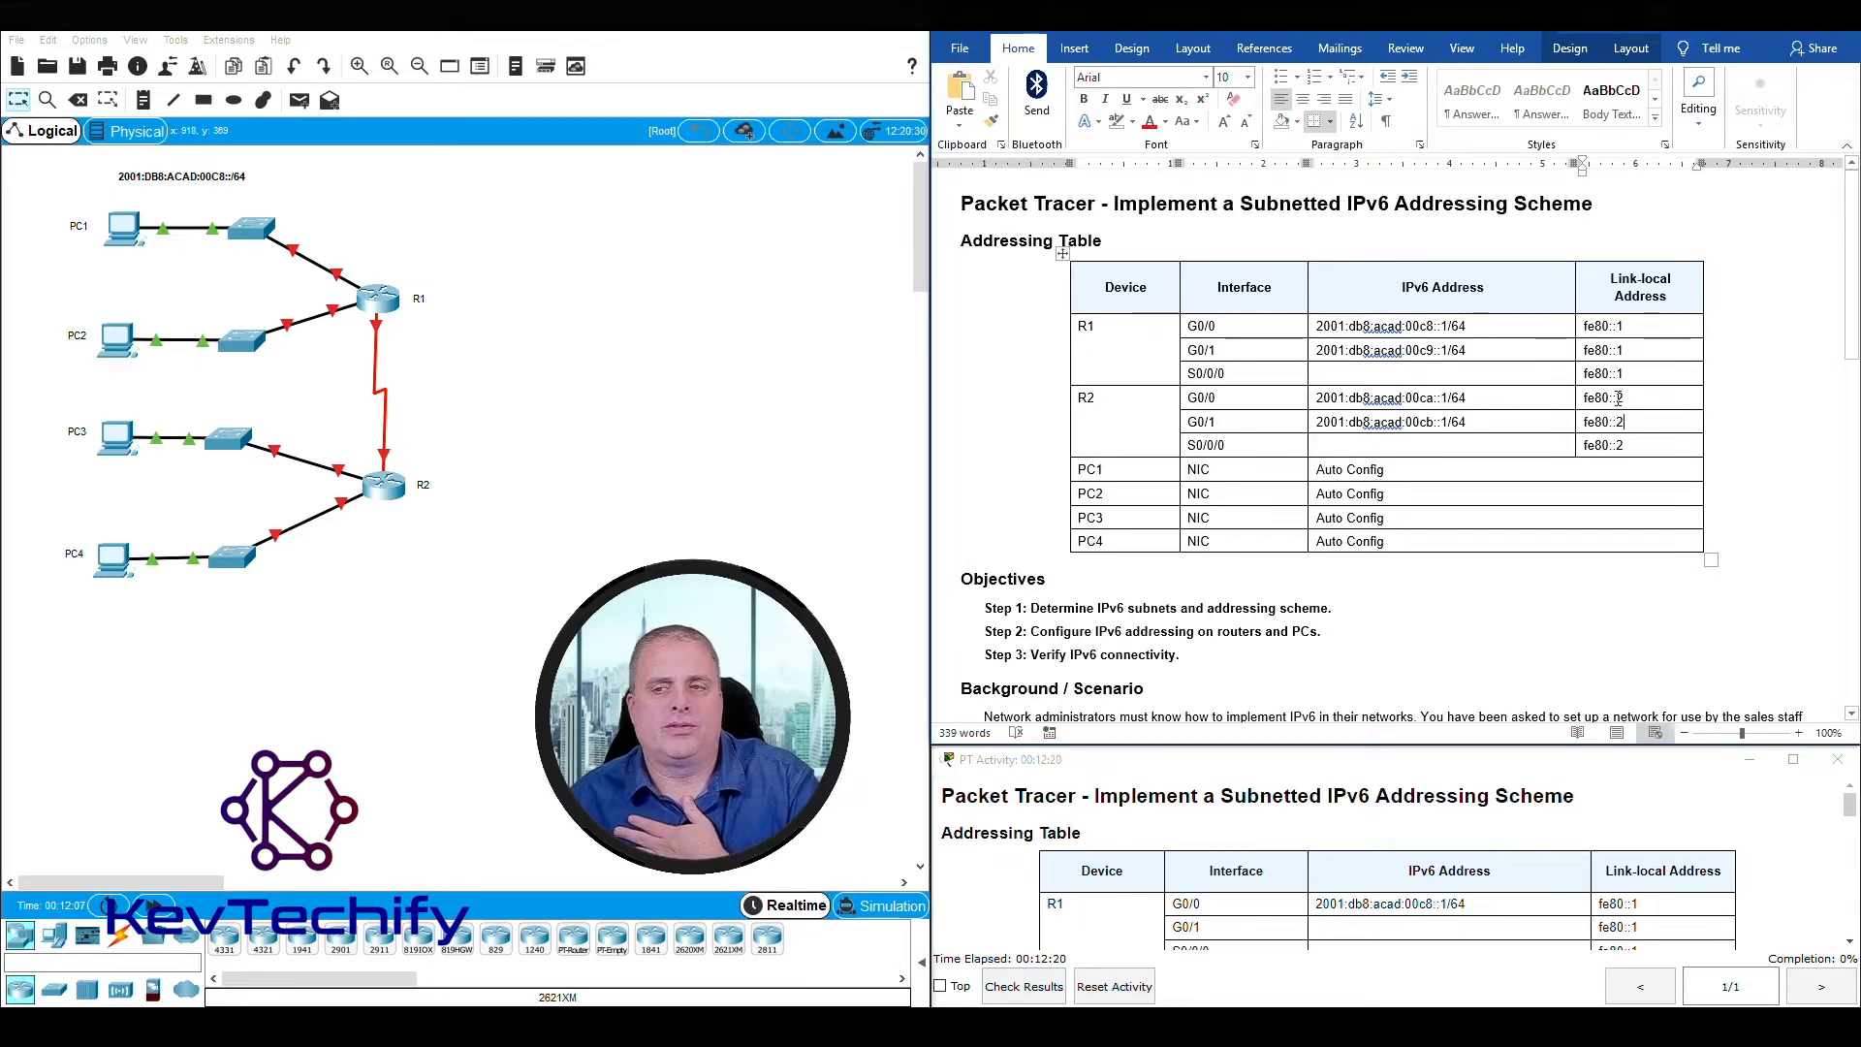
mouse_move(1628, 413)
mouse_down()
mouse_move(1630, 441)
mouse_move(1623, 398)
mouse_up()
click(1633, 445)
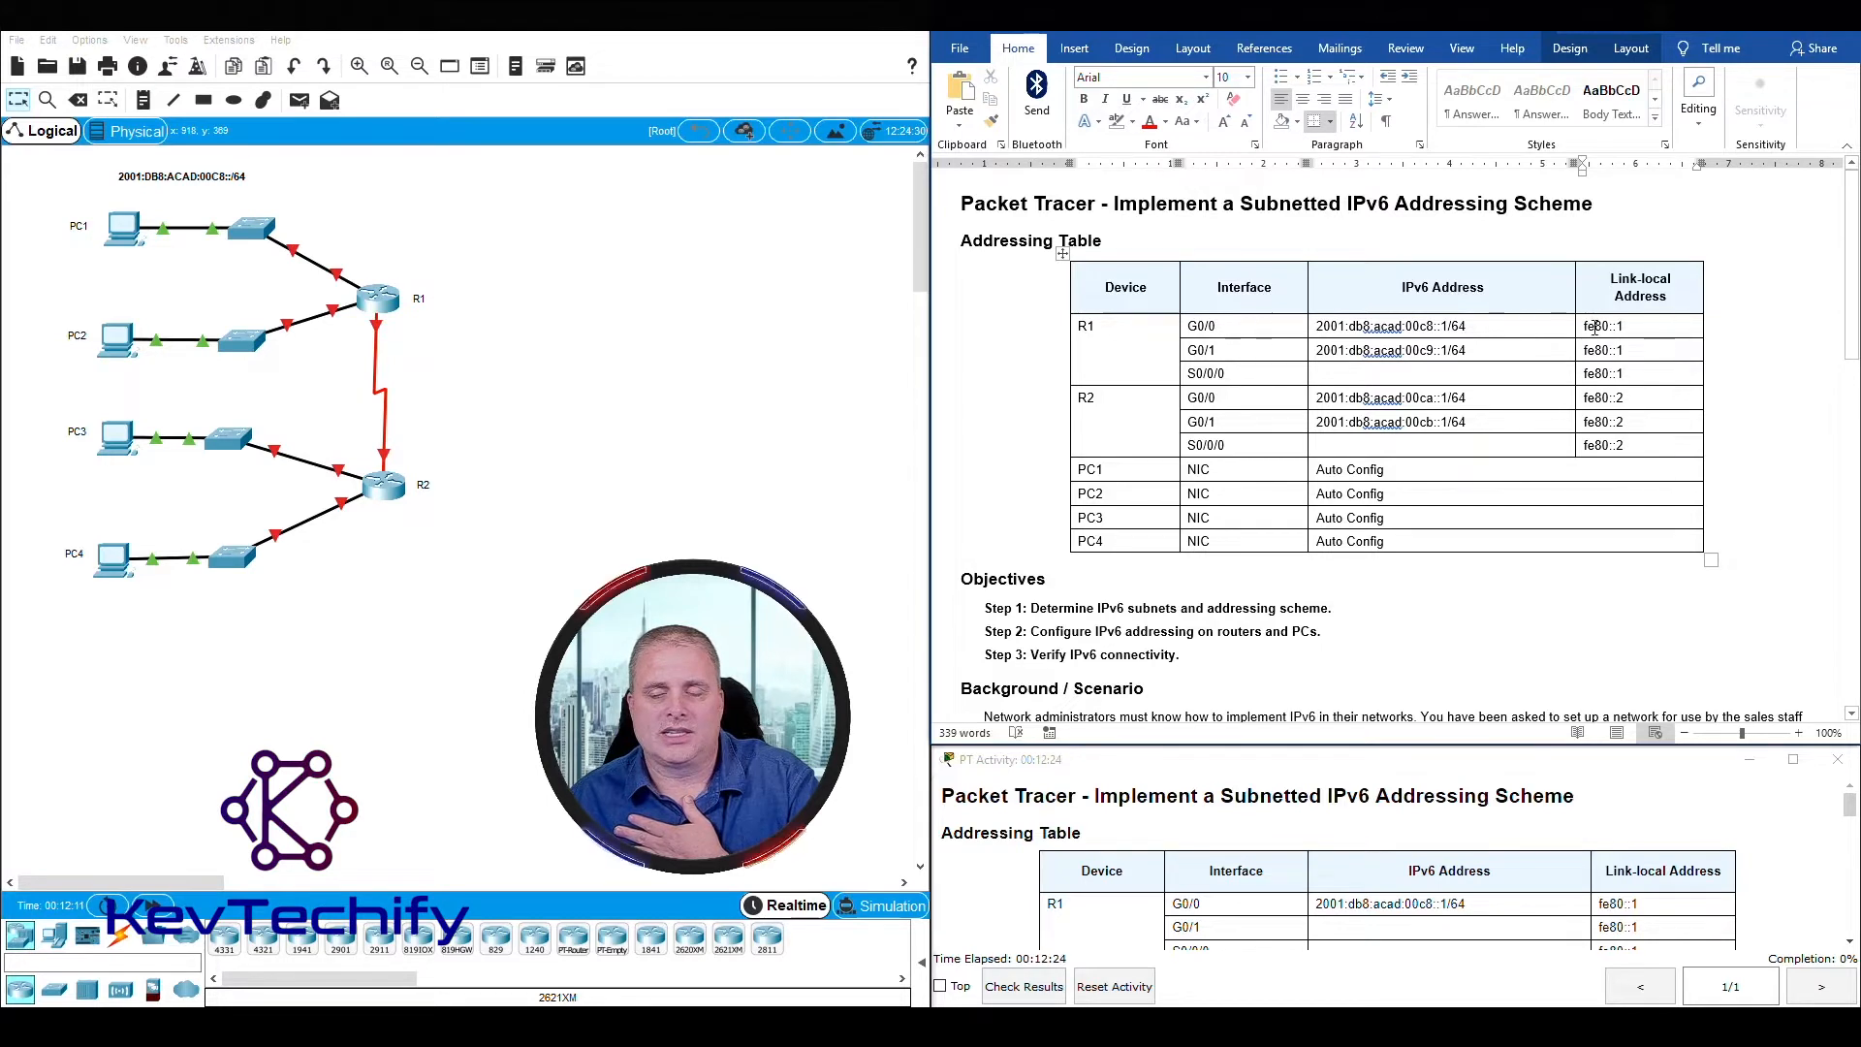
- Review the R1 and R2 link-local entries in the Addressing Table against the Step 2 instruction on link-local addresses
drag(1595, 327, 1612, 452)
click(1654, 443)
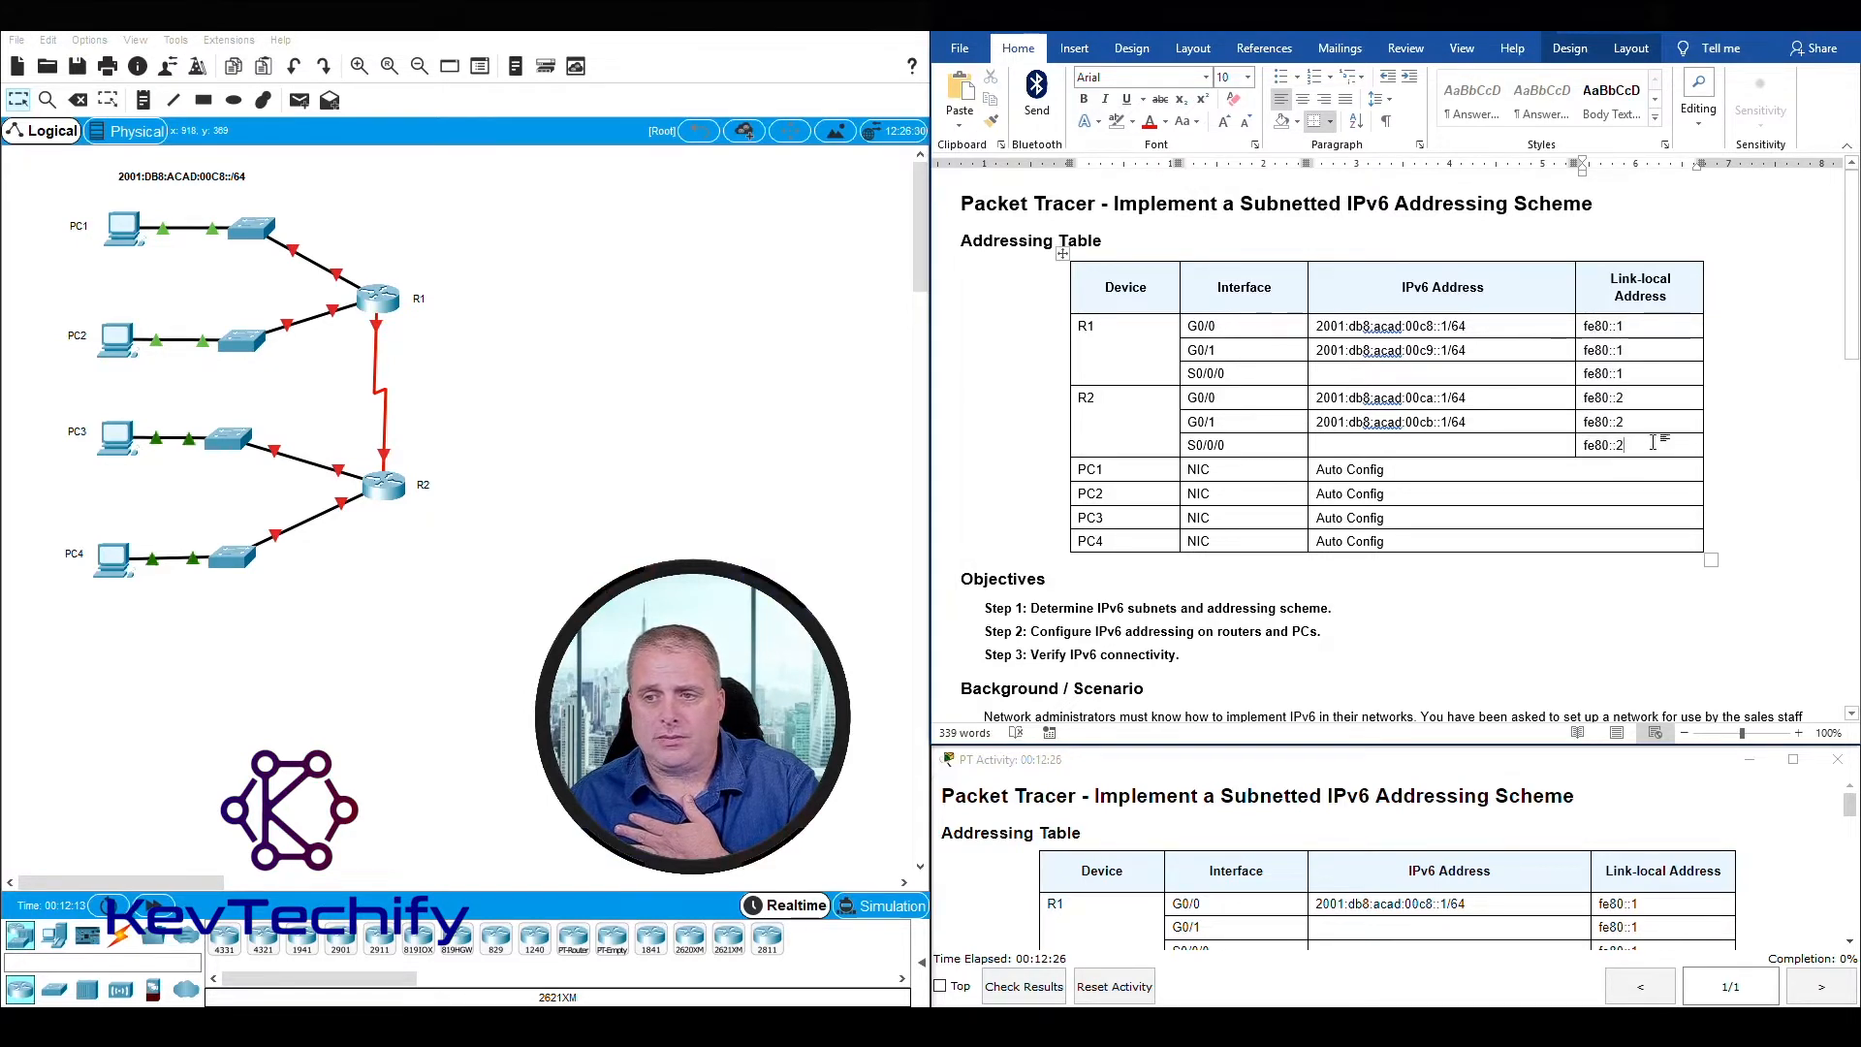
drag(1616, 395, 1632, 436)
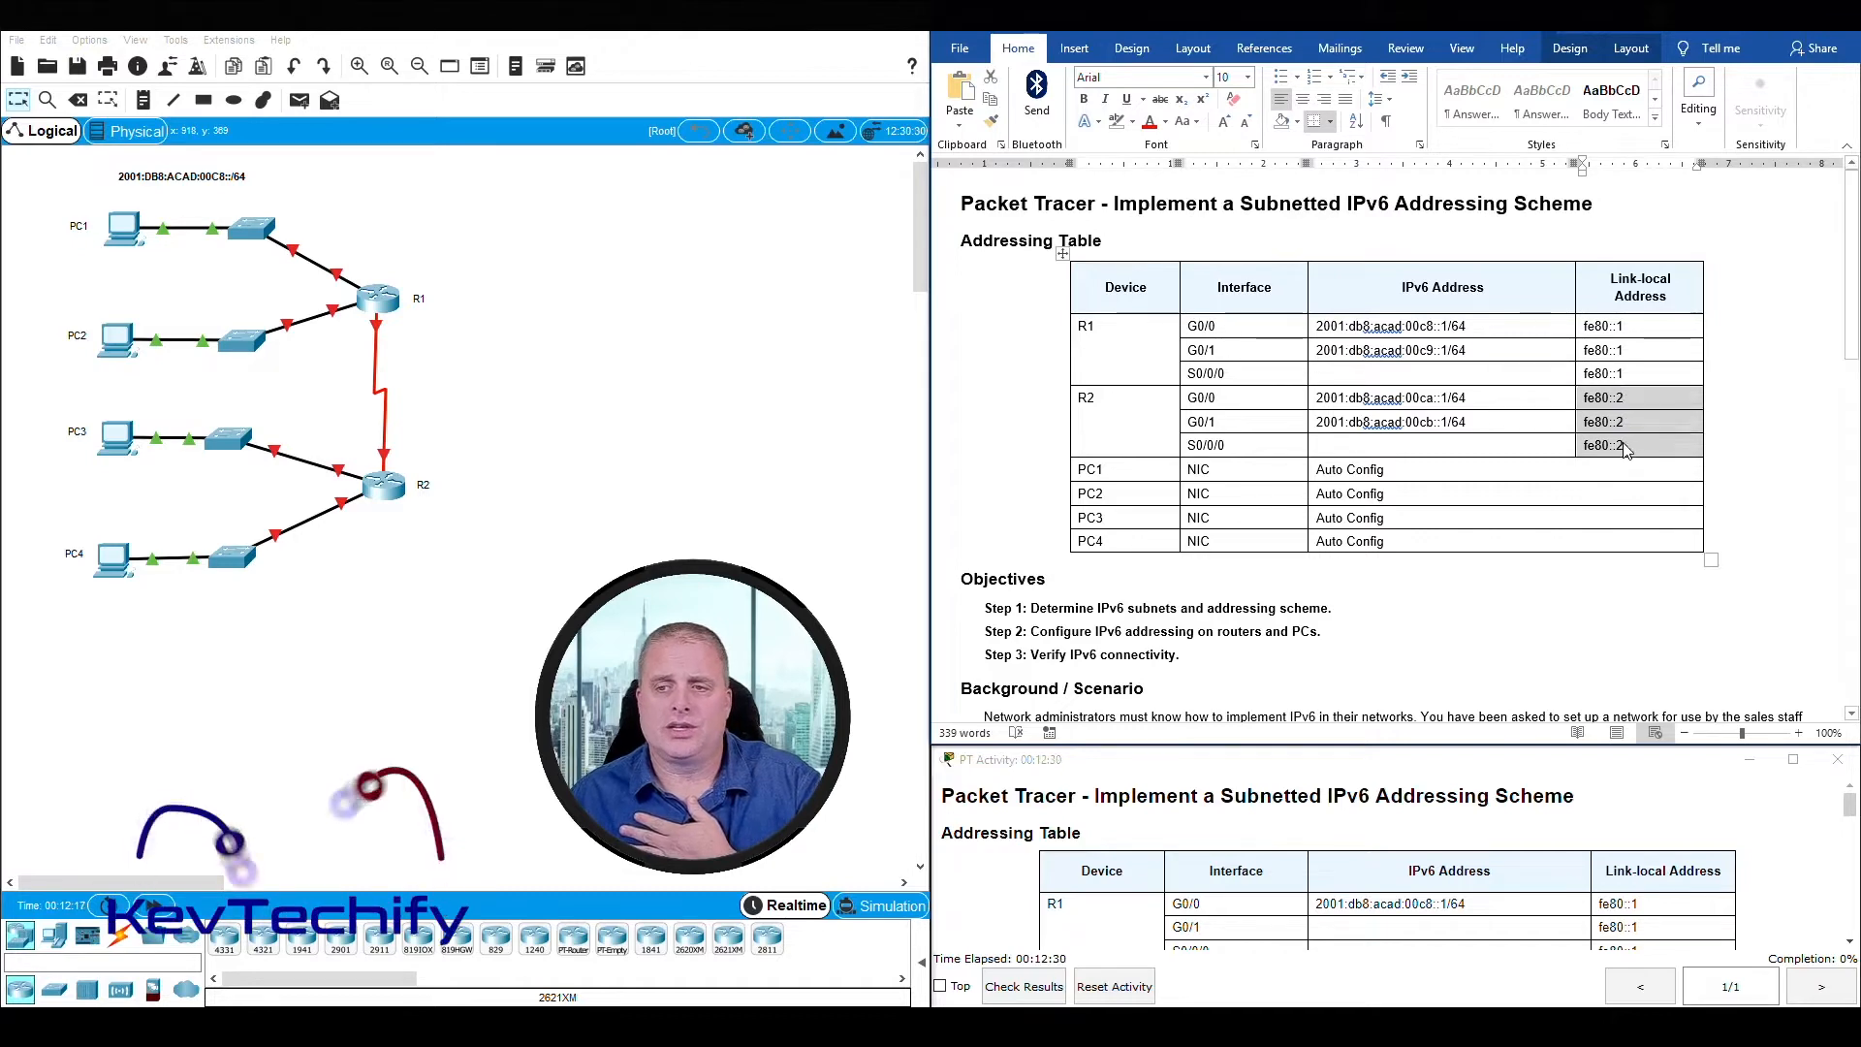
click(1623, 444)
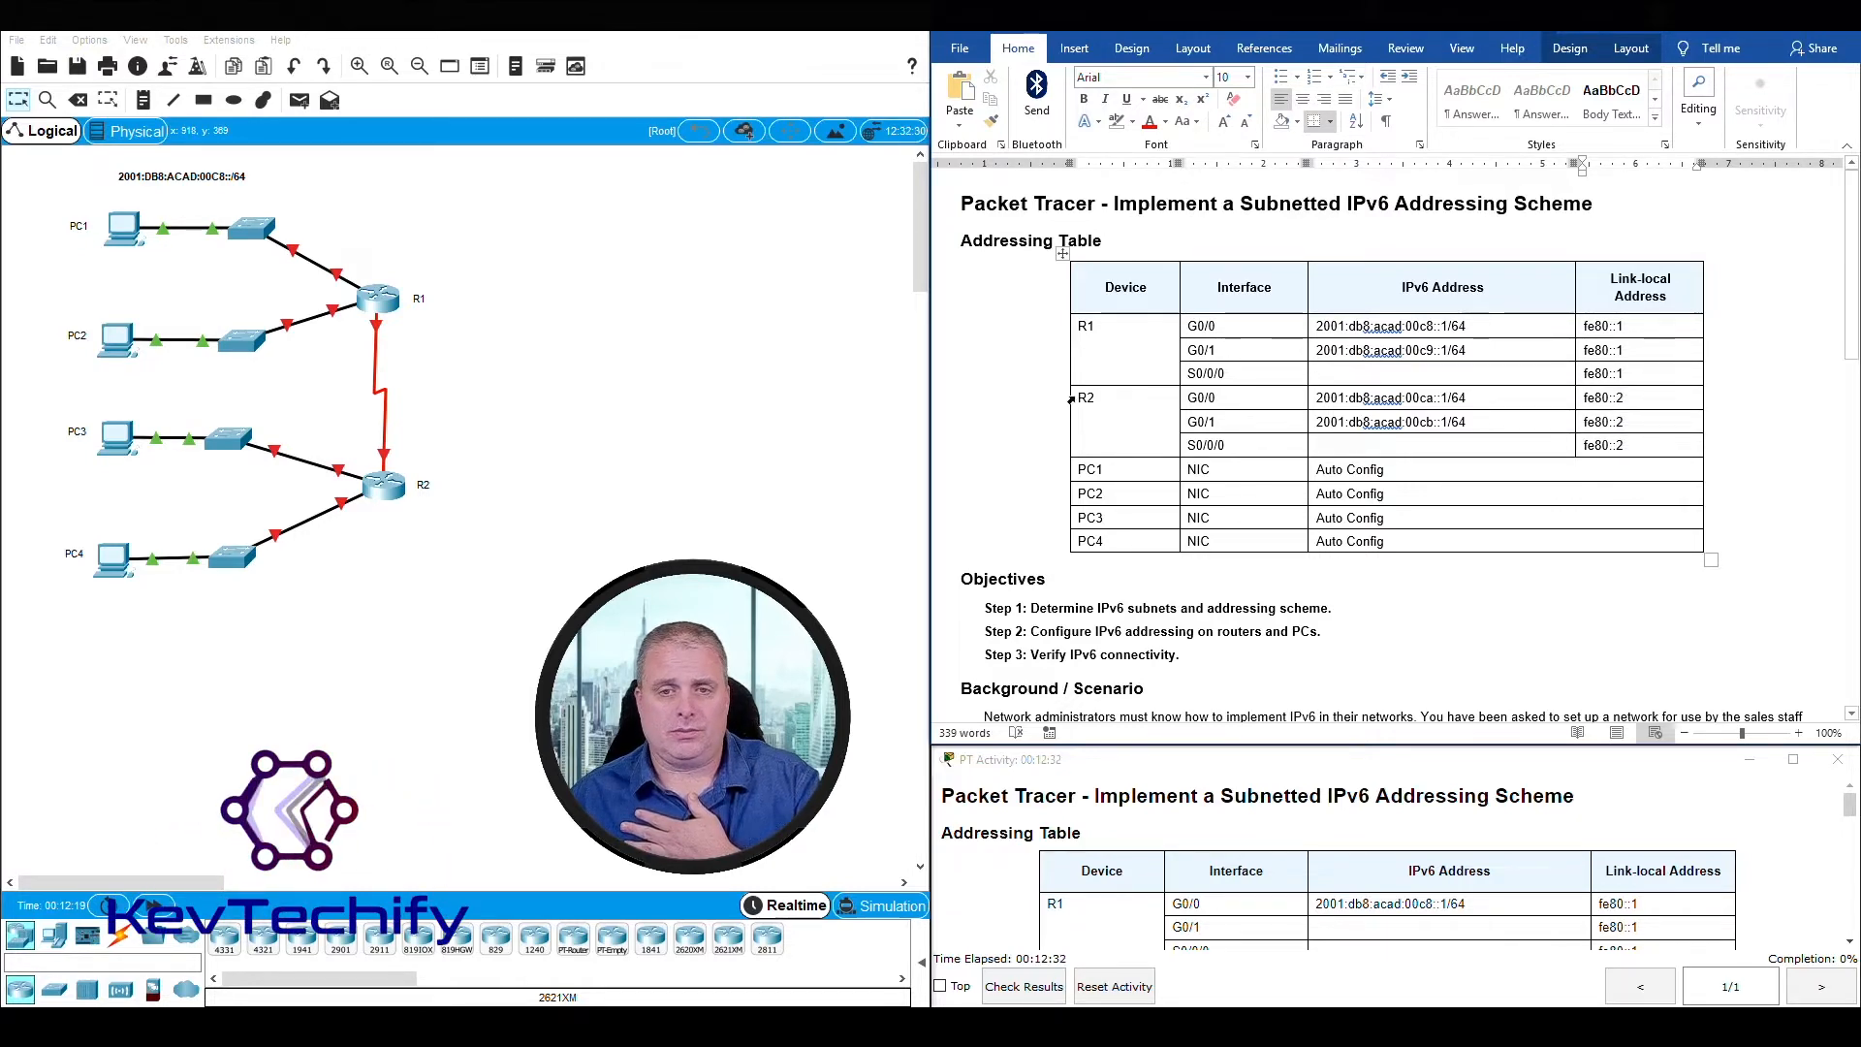
scroll(1415, 399, down, 12)
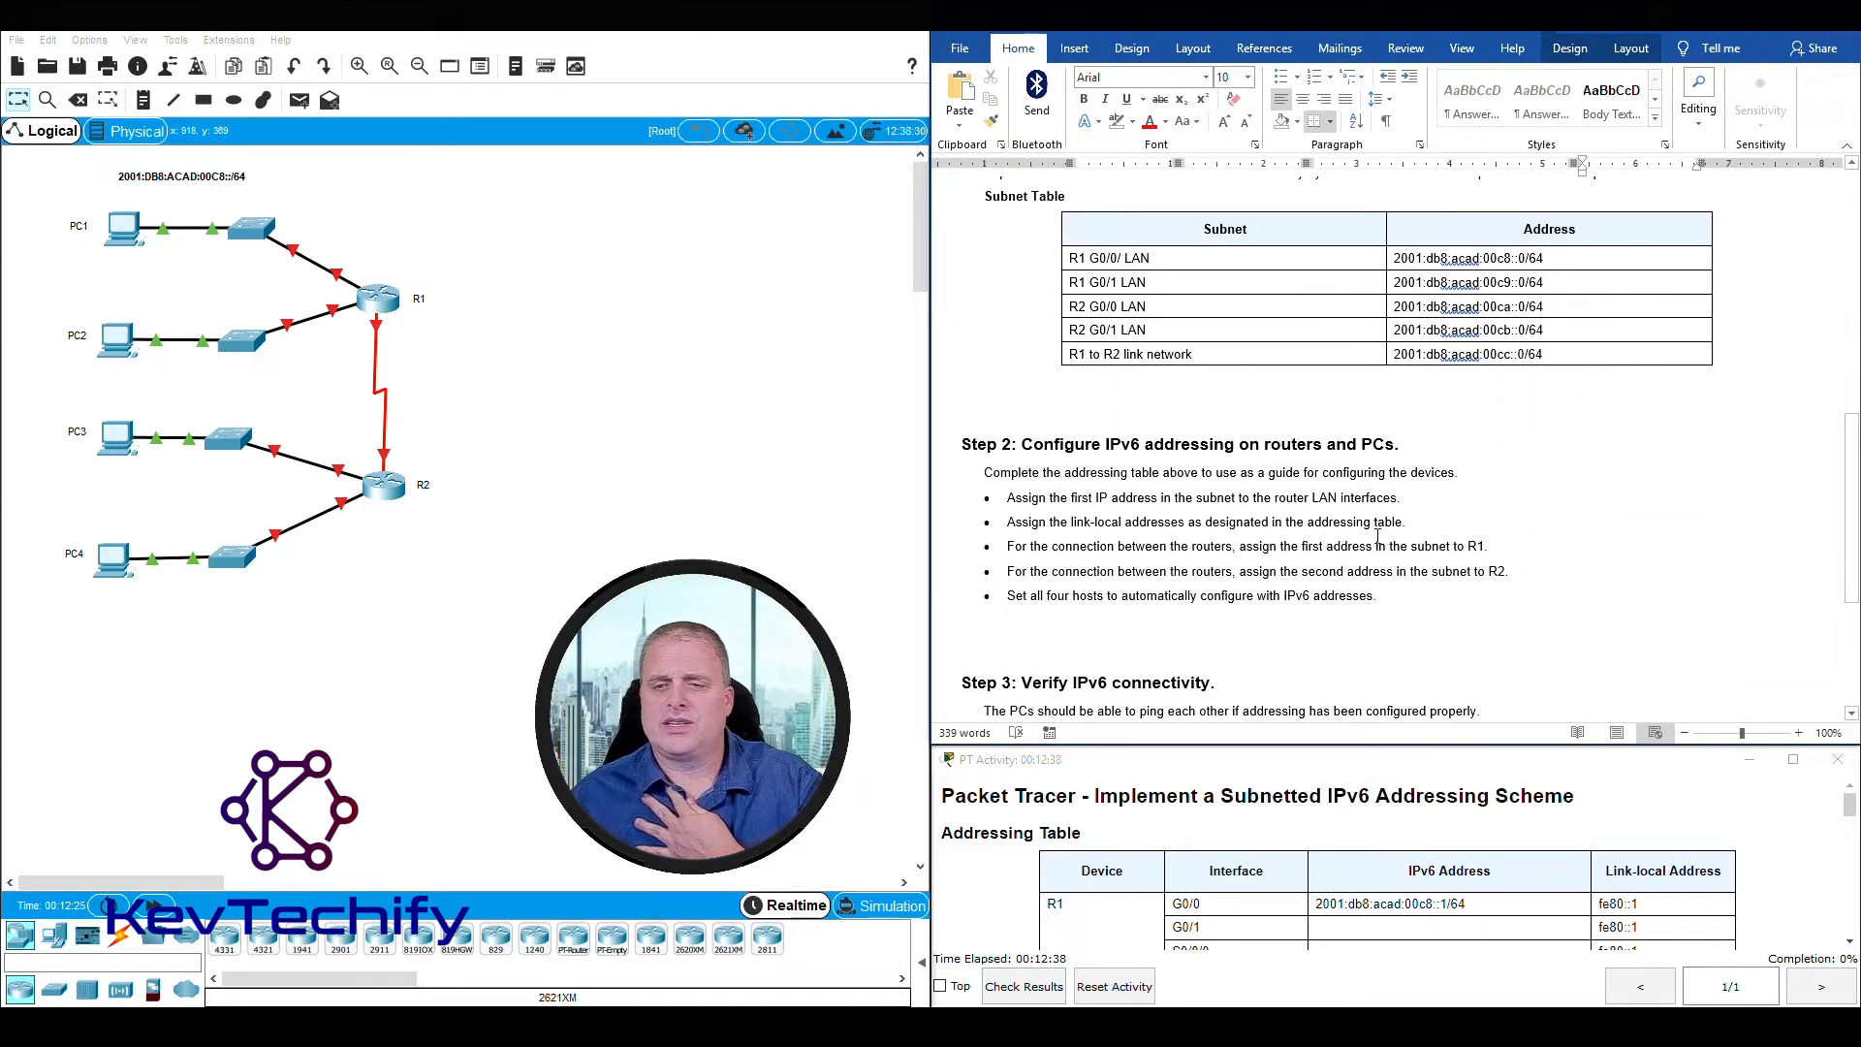
scroll(1386, 530, up, 12)
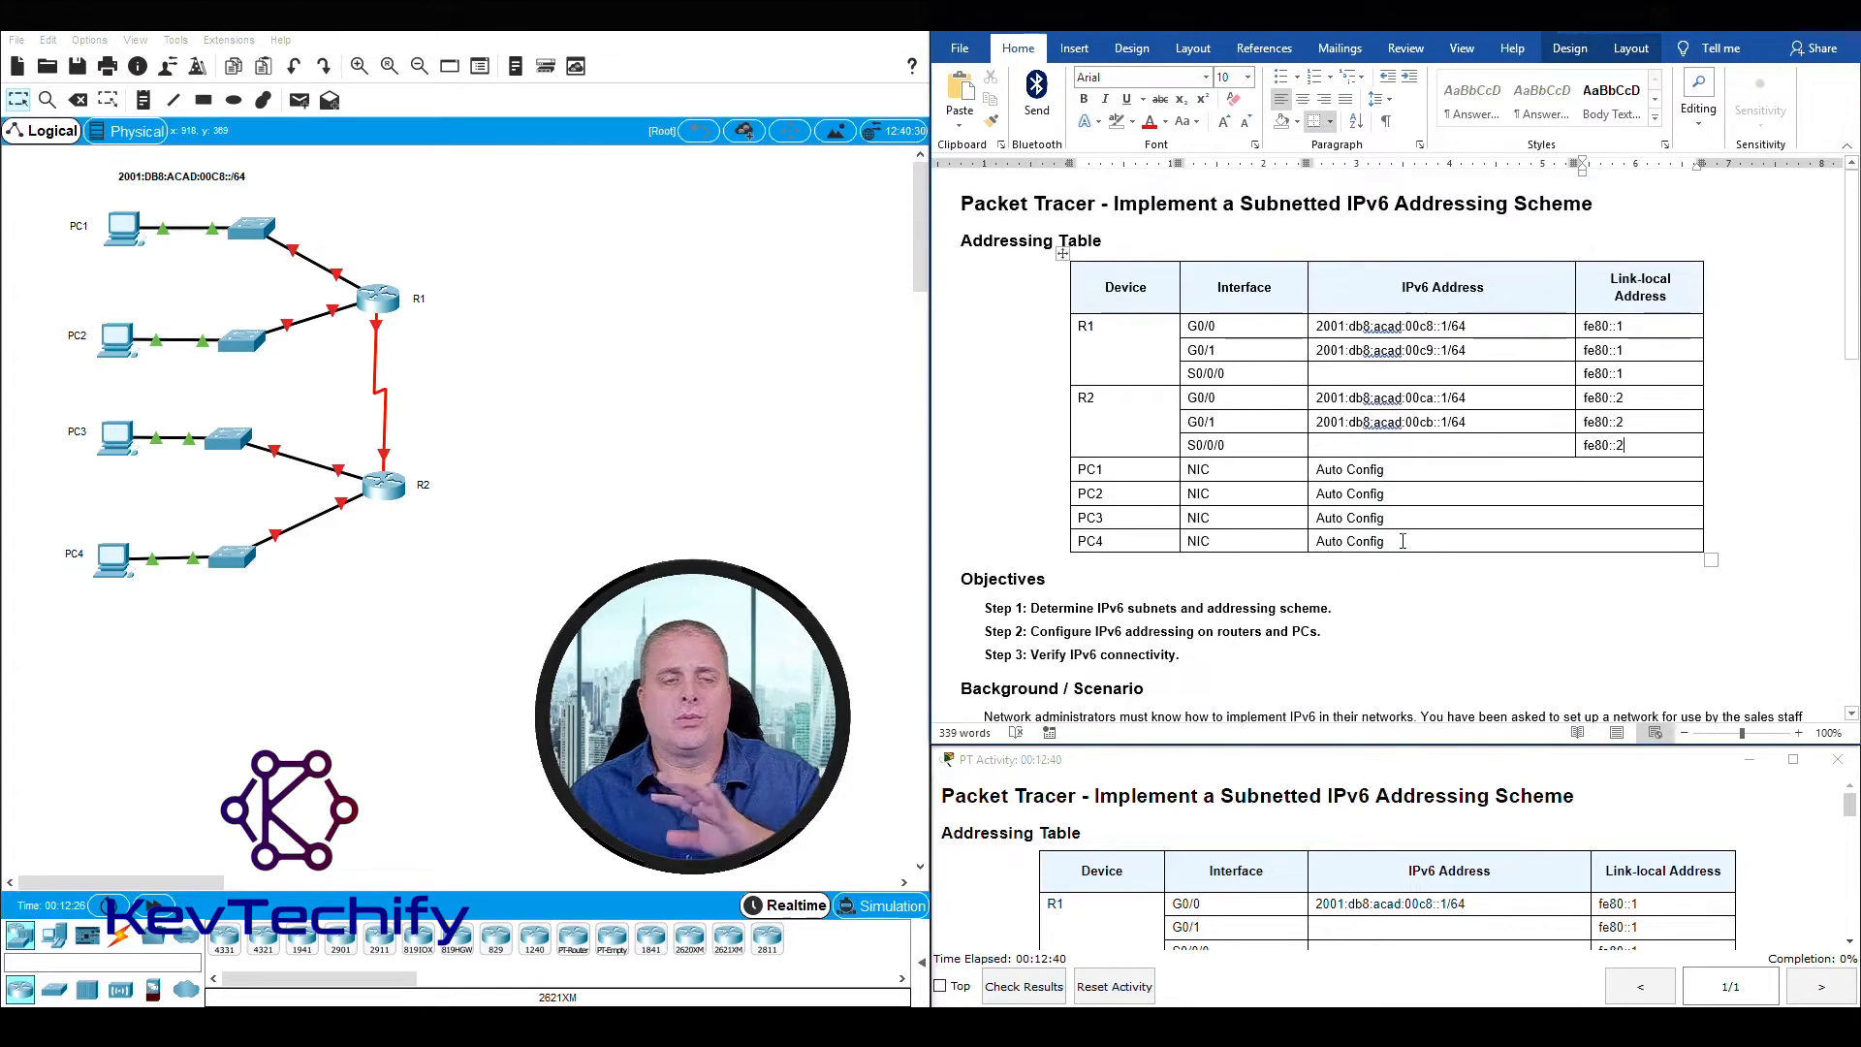
- Read the Step 2 instruction for R1's side of the router connection and identify the serial interfaces on the topology link
click(1506, 374)
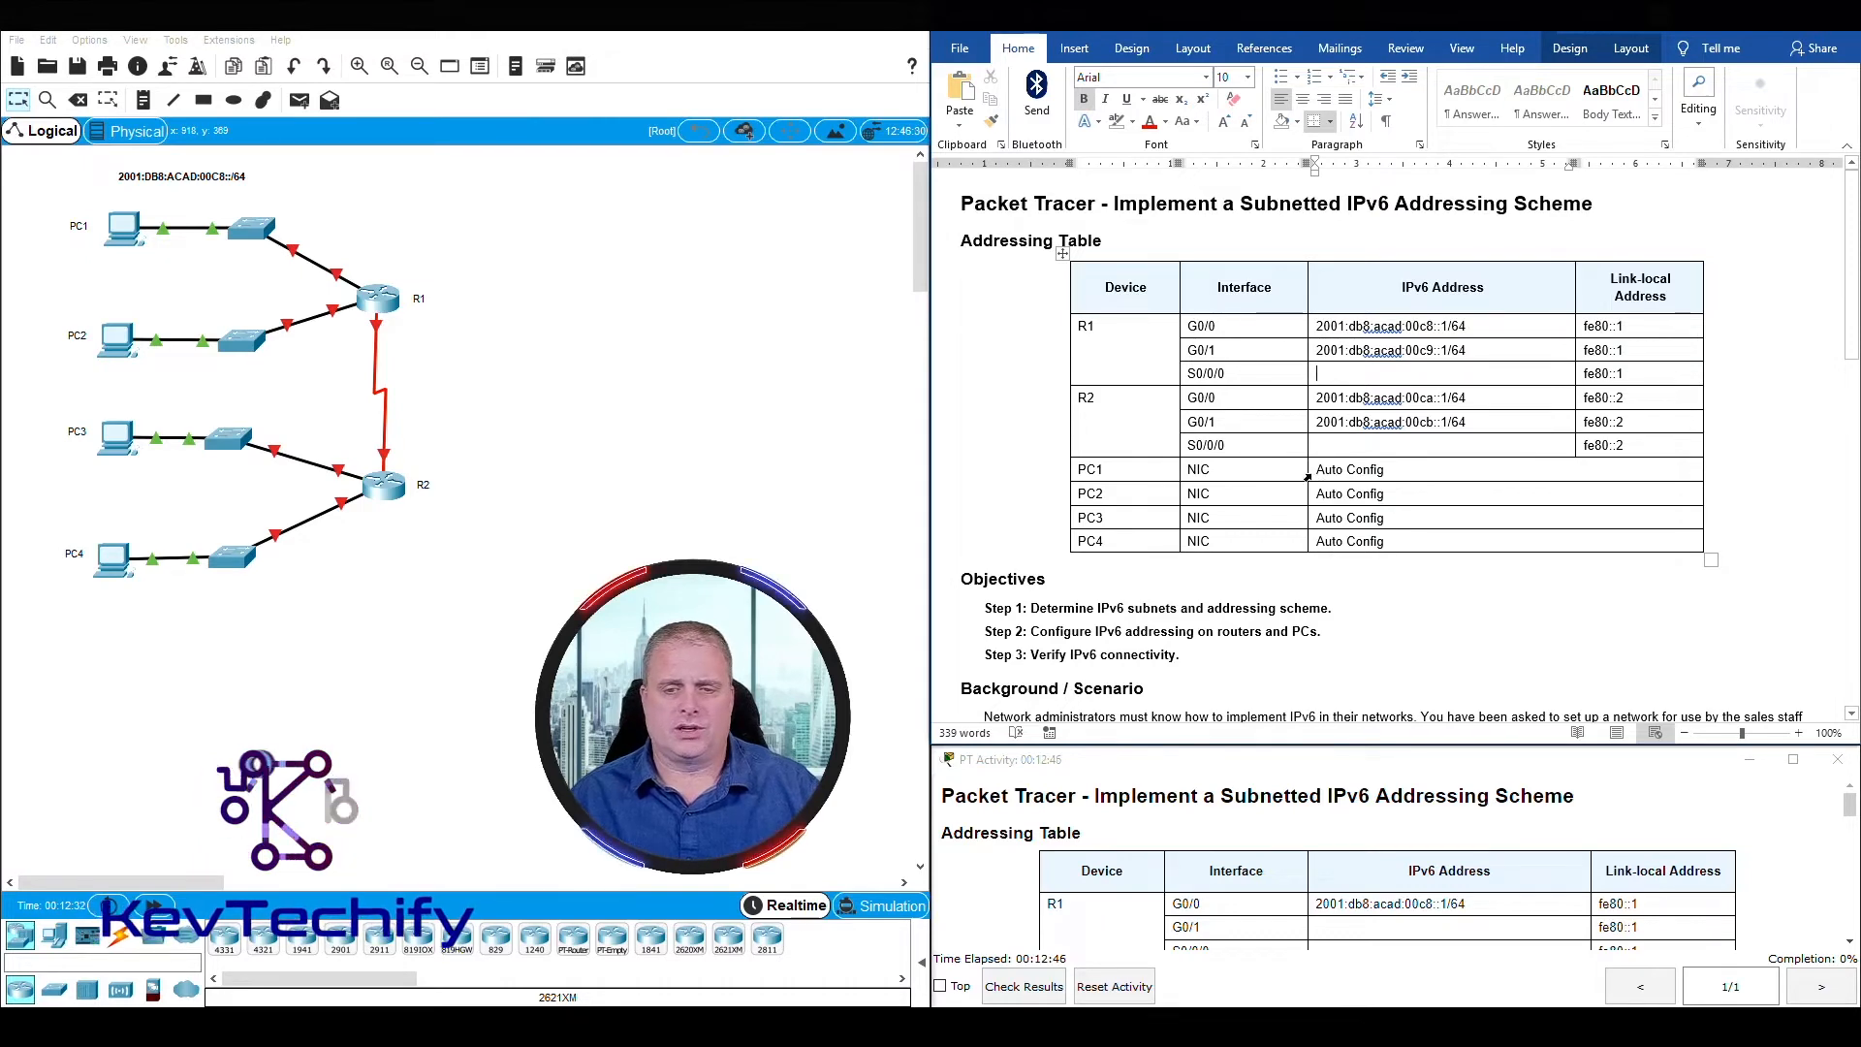
scroll(1320, 488, down, 12)
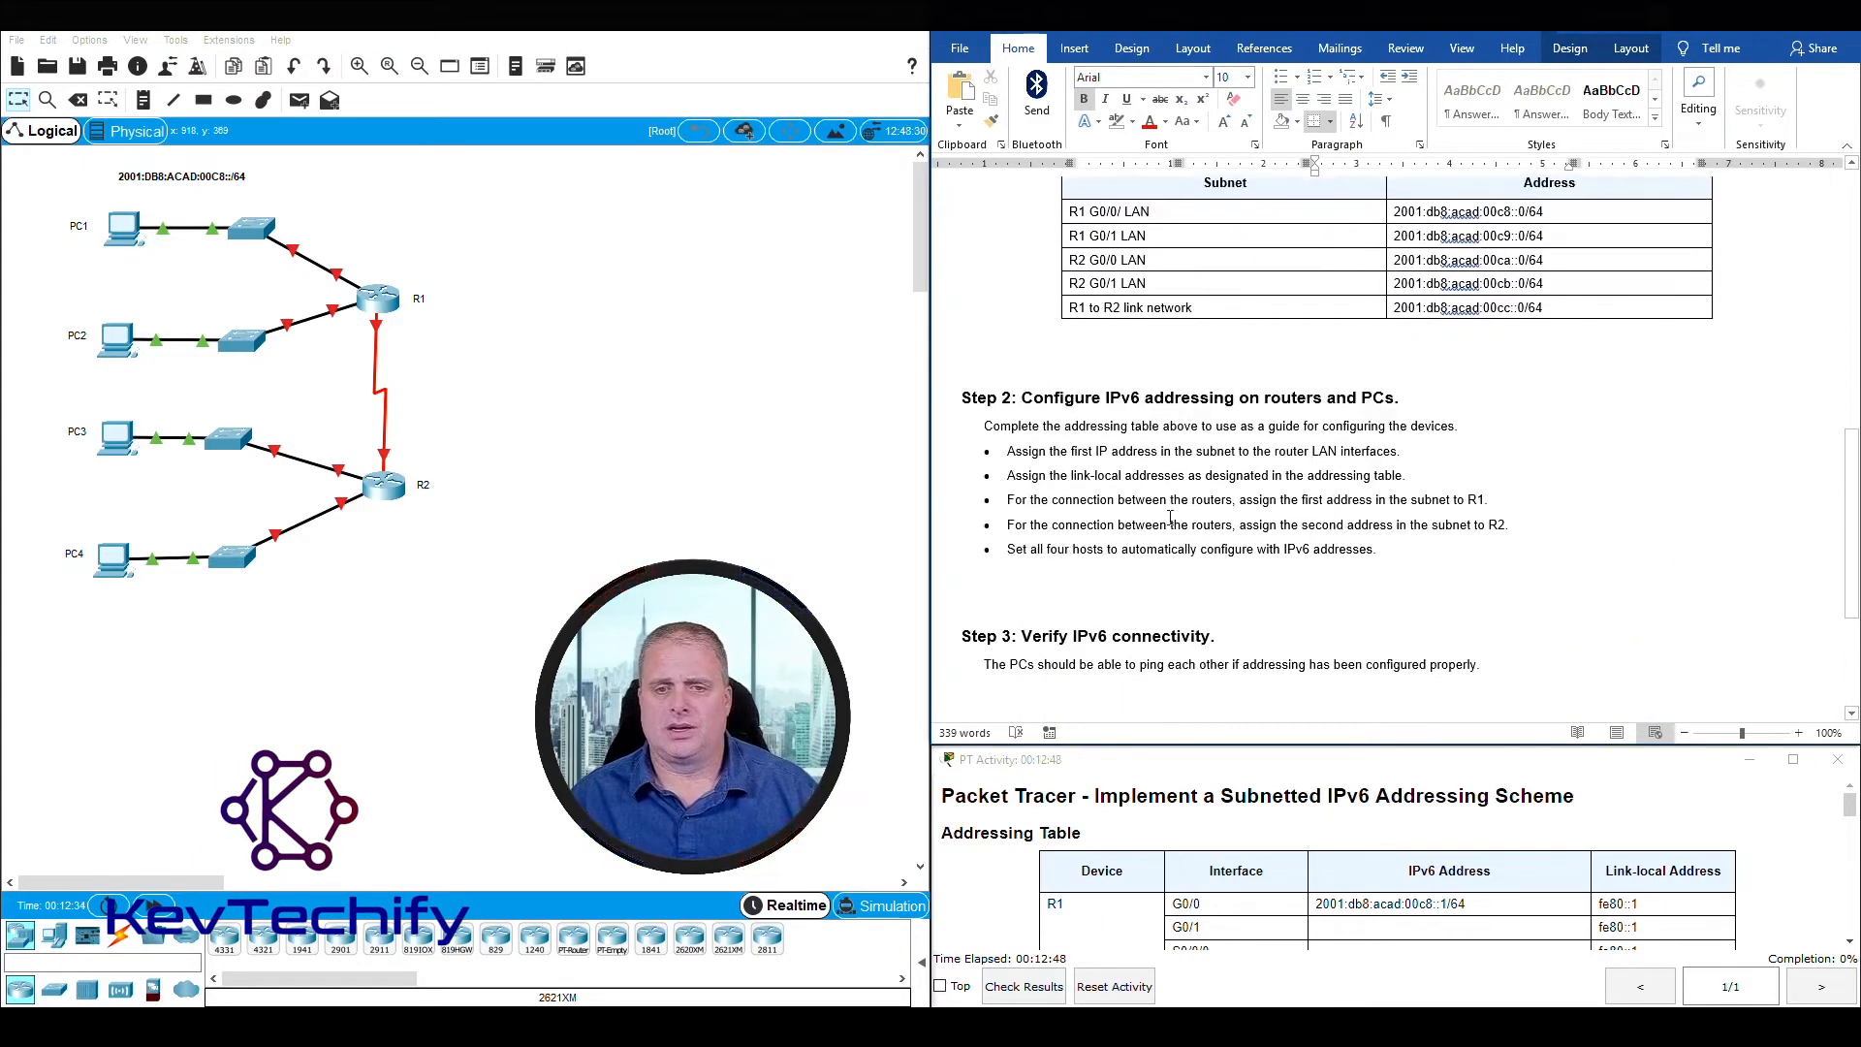
drag(1009, 501, 1500, 498)
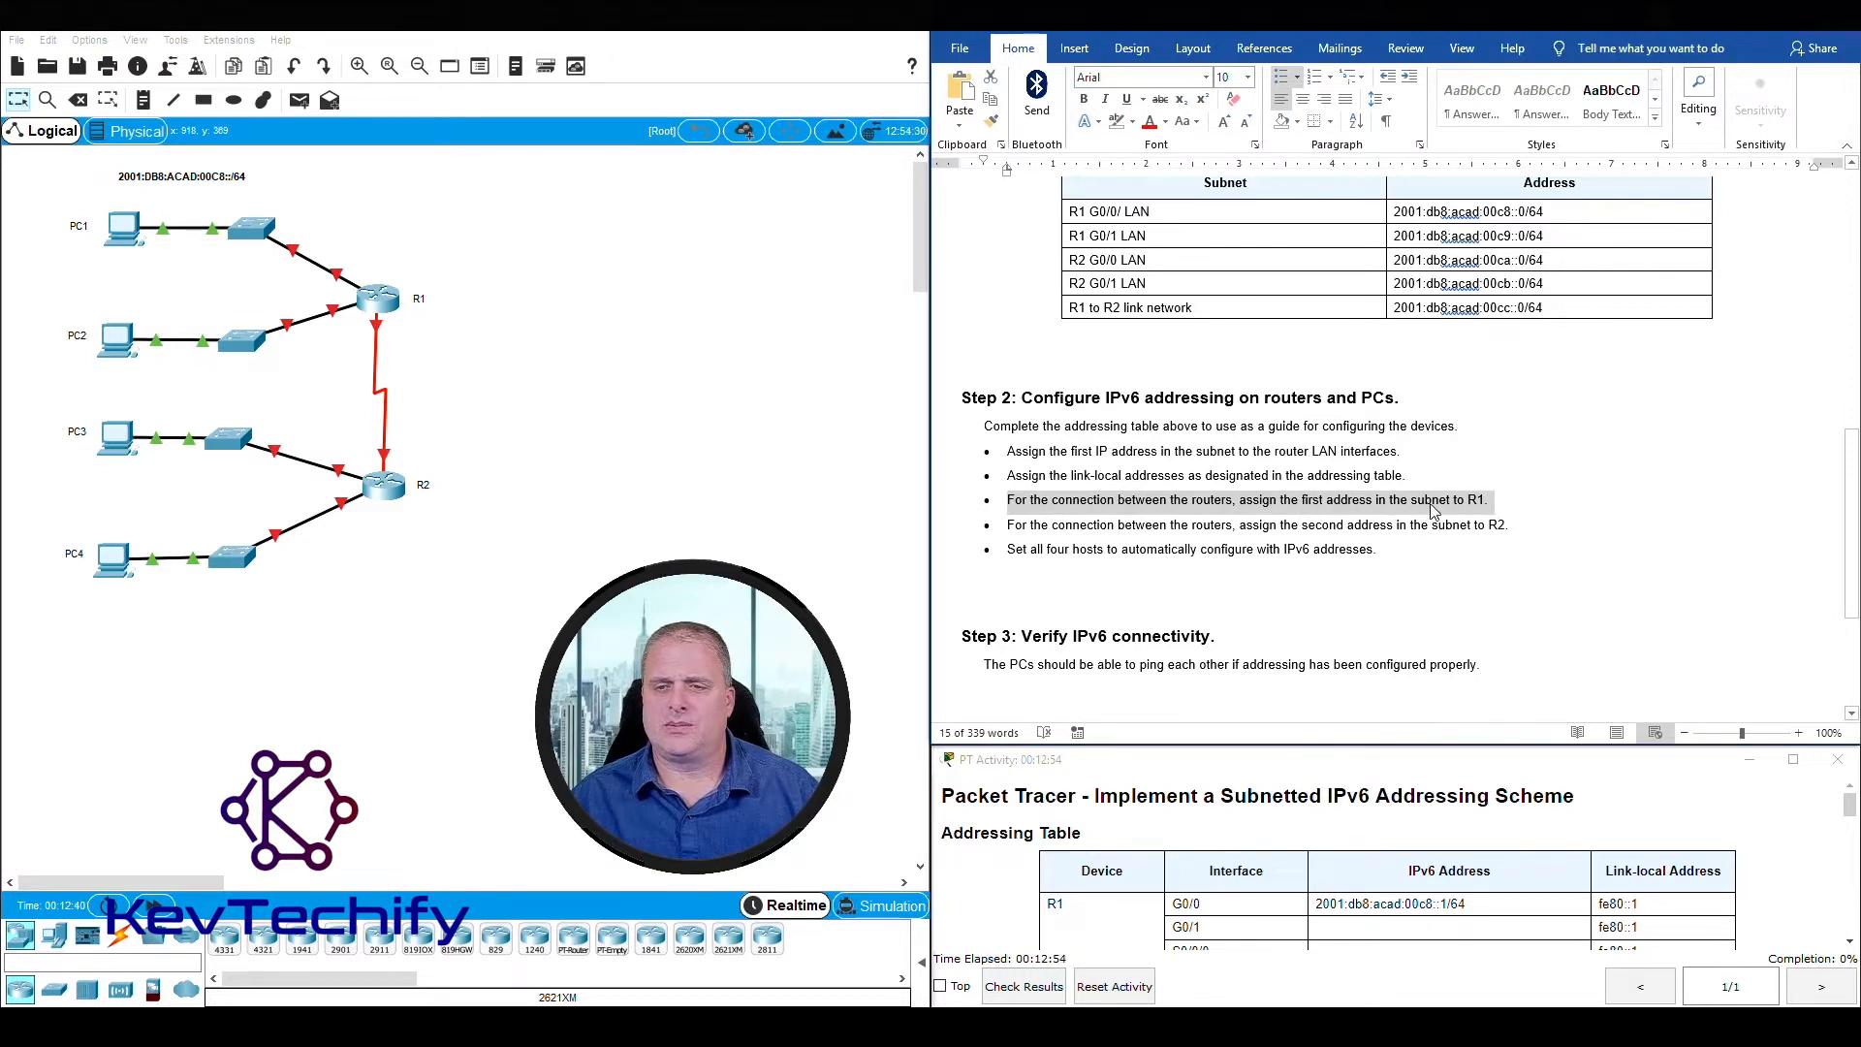
drag(475, 321, 509, 351)
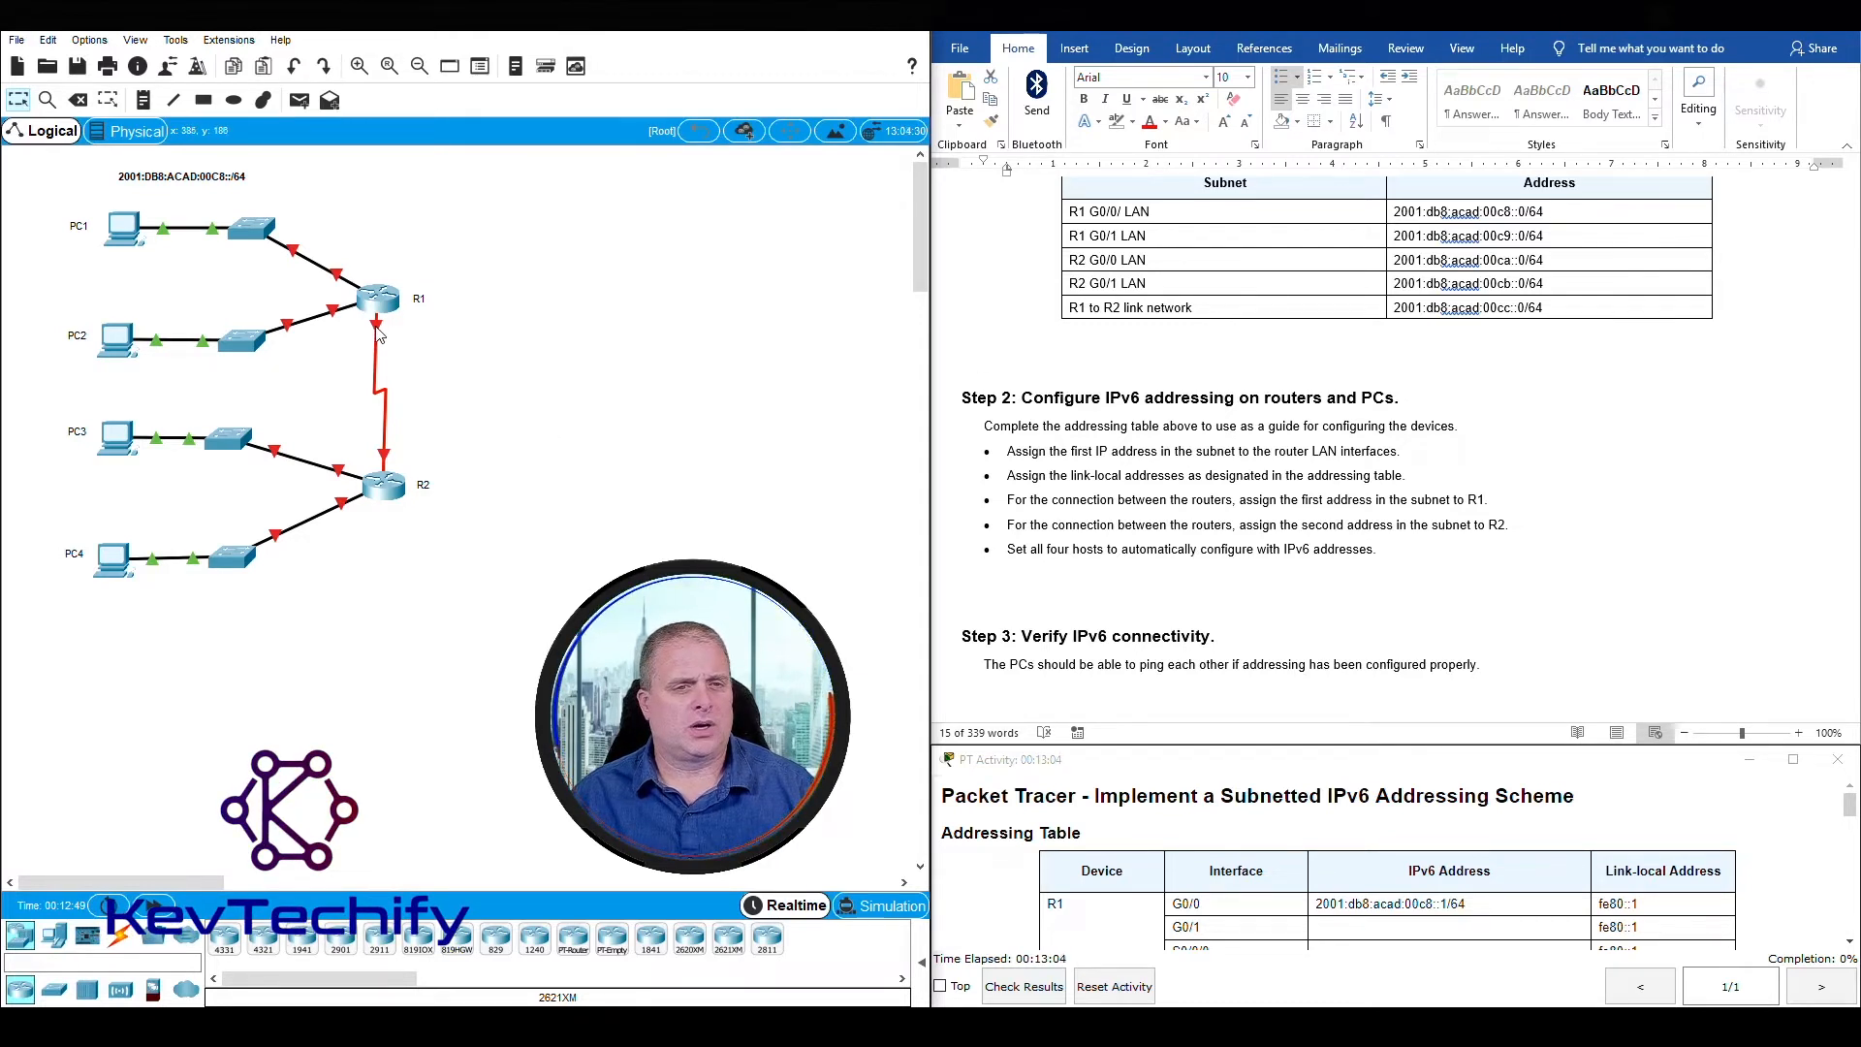
mouse_move(379, 336)
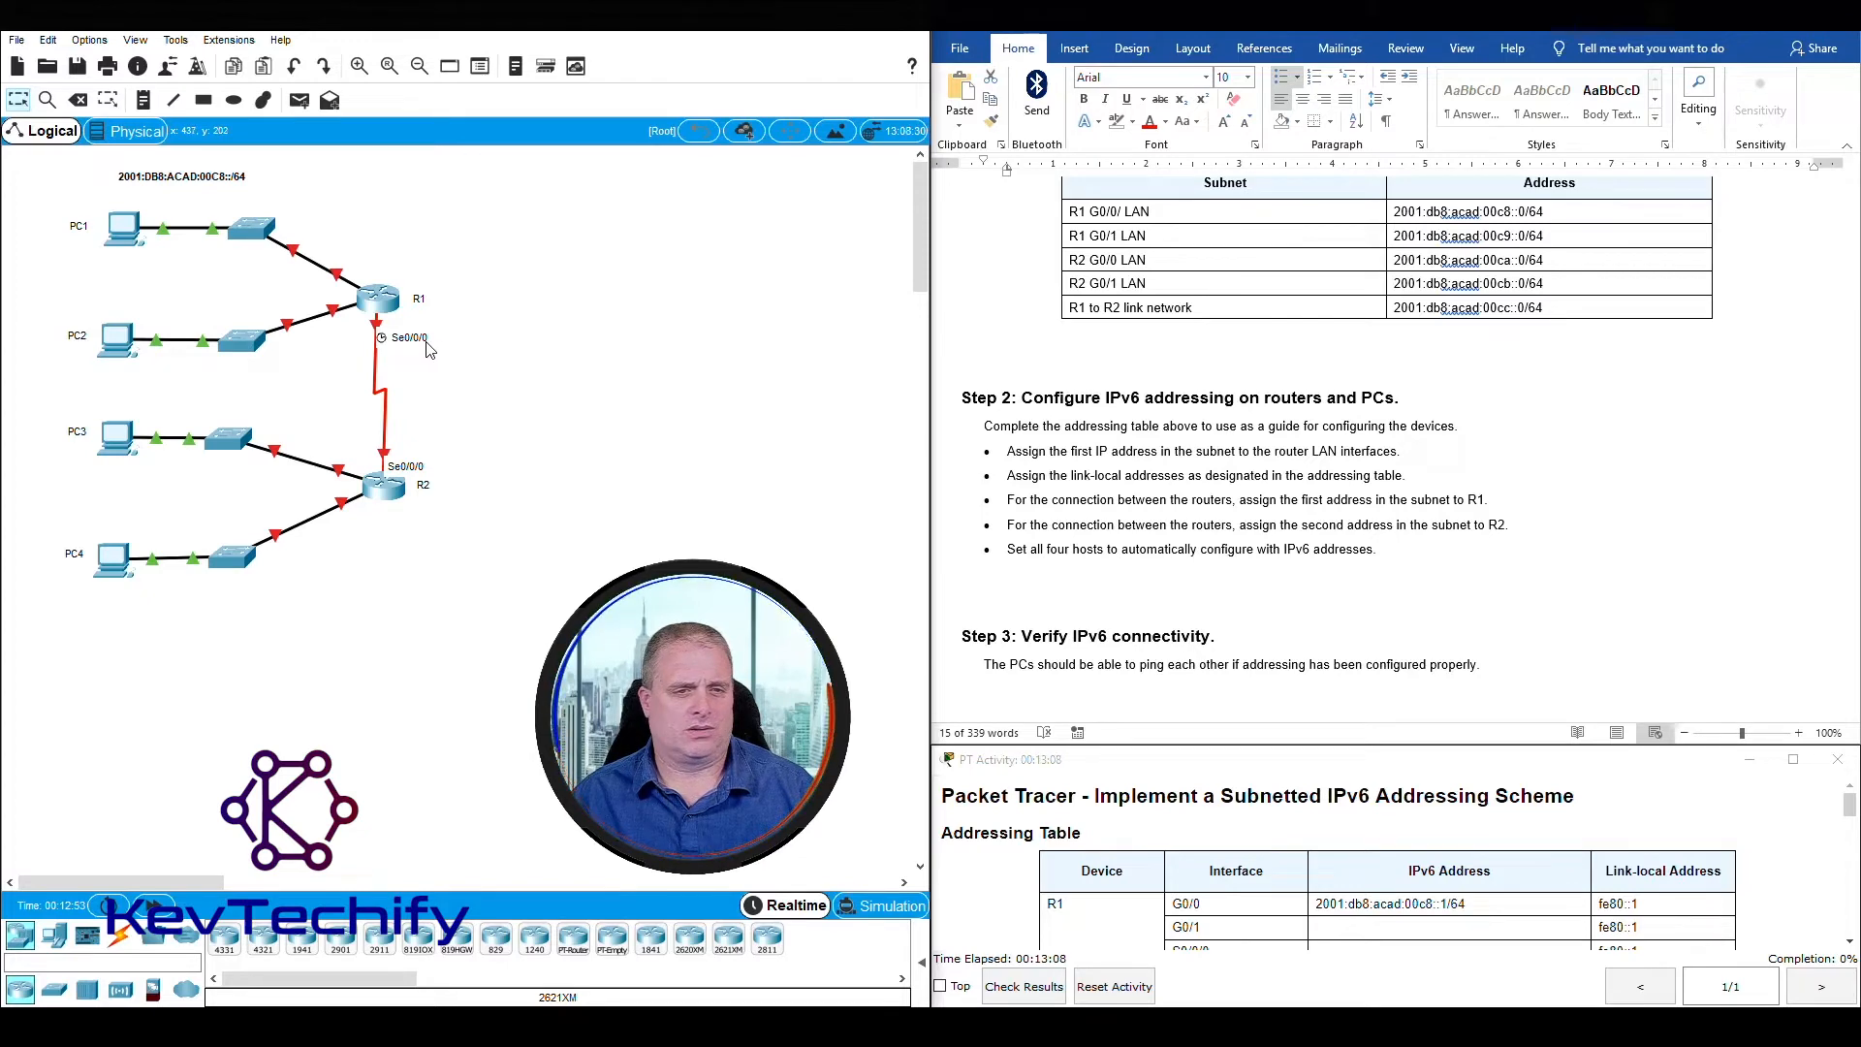
scroll(1123, 457, up, 10)
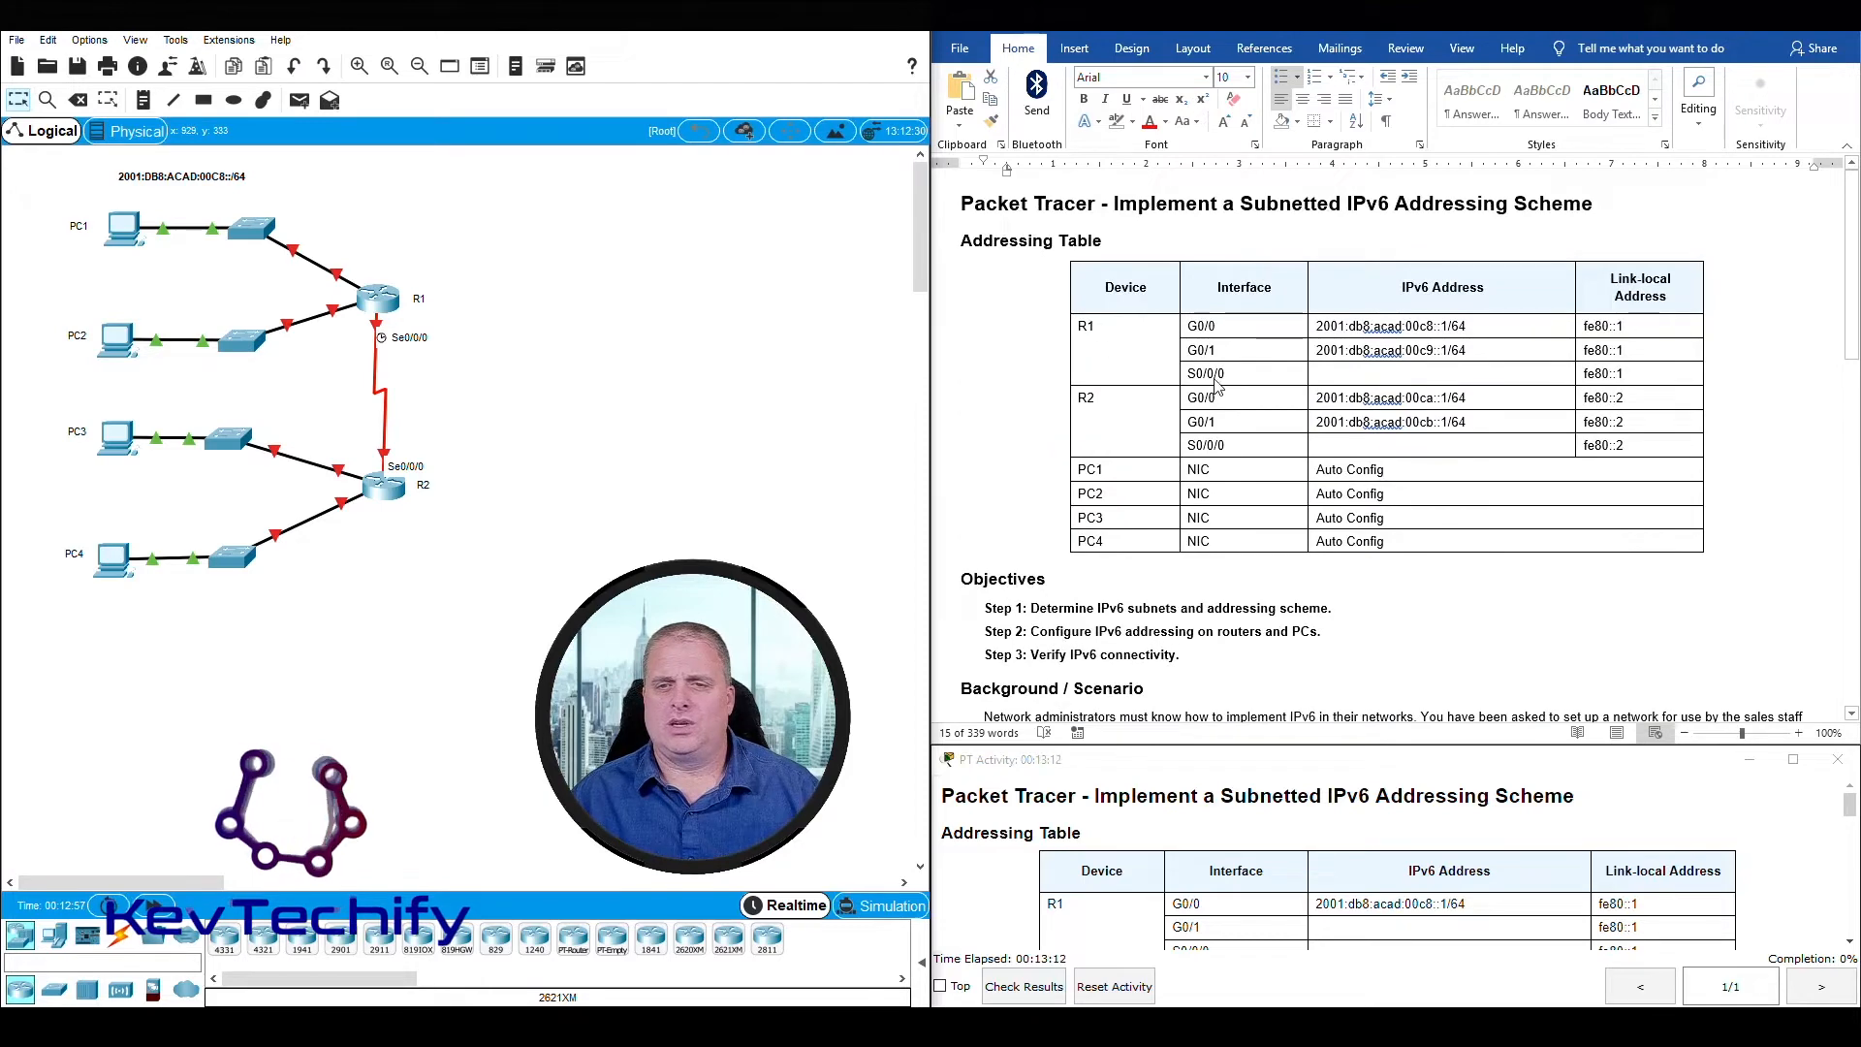
click(1329, 379)
scroll(1328, 378, down, 10)
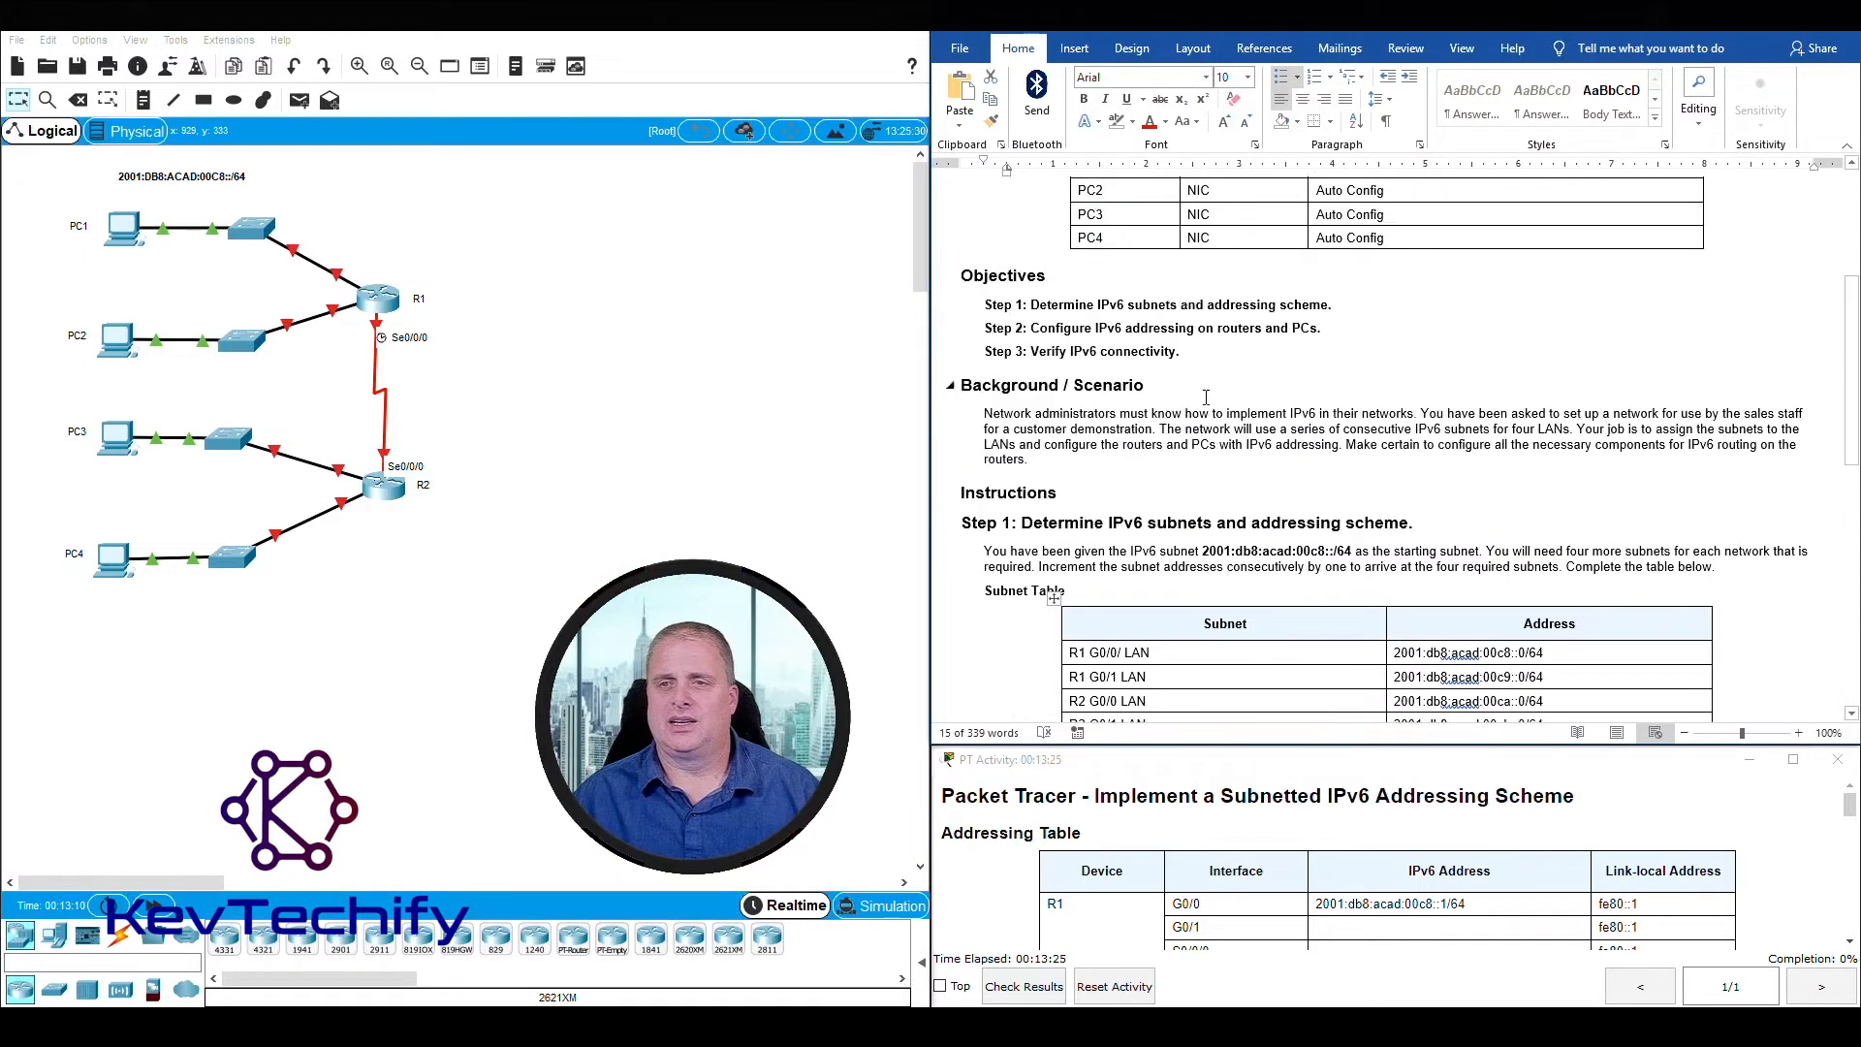
scroll(1333, 388, up, 5)
click(1333, 375)
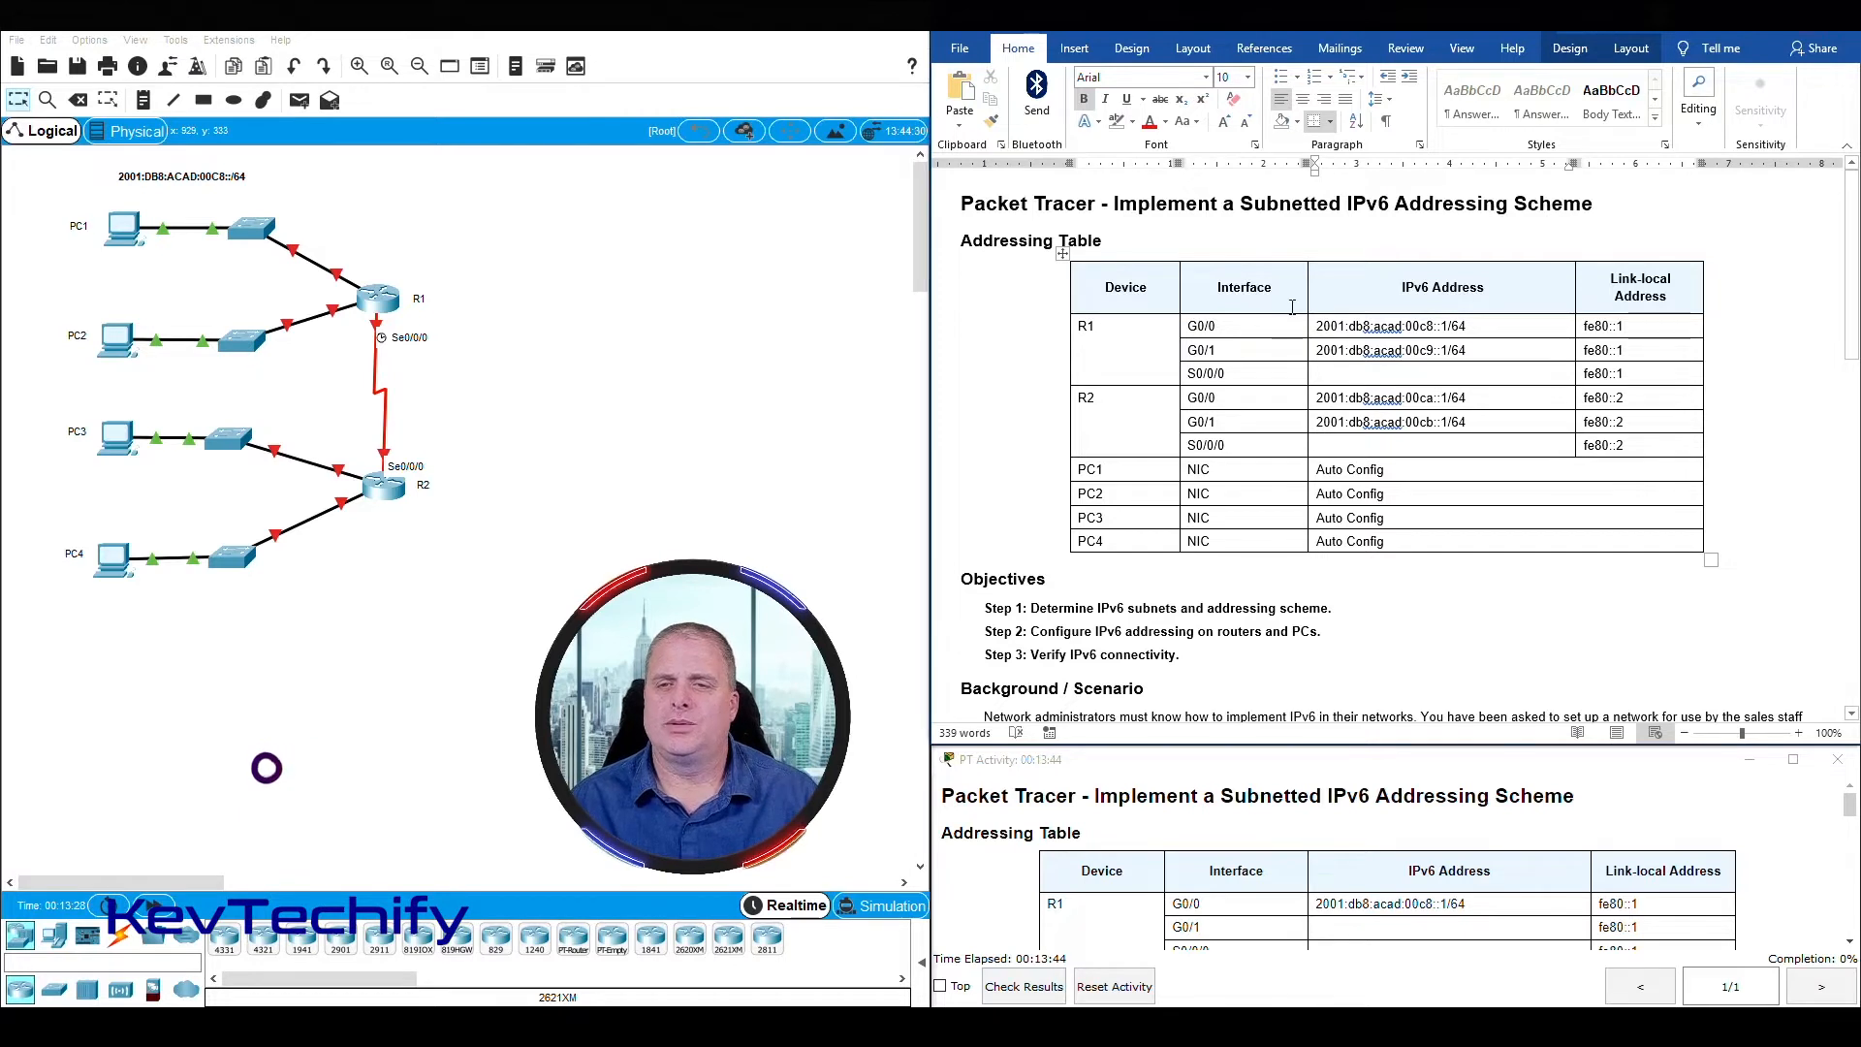
- Copy the R1 G0/1 IPv6 address into the empty S0/0/0 address cells of R1 and R2 in the Addressing Table
drag(1315, 350, 1476, 349)
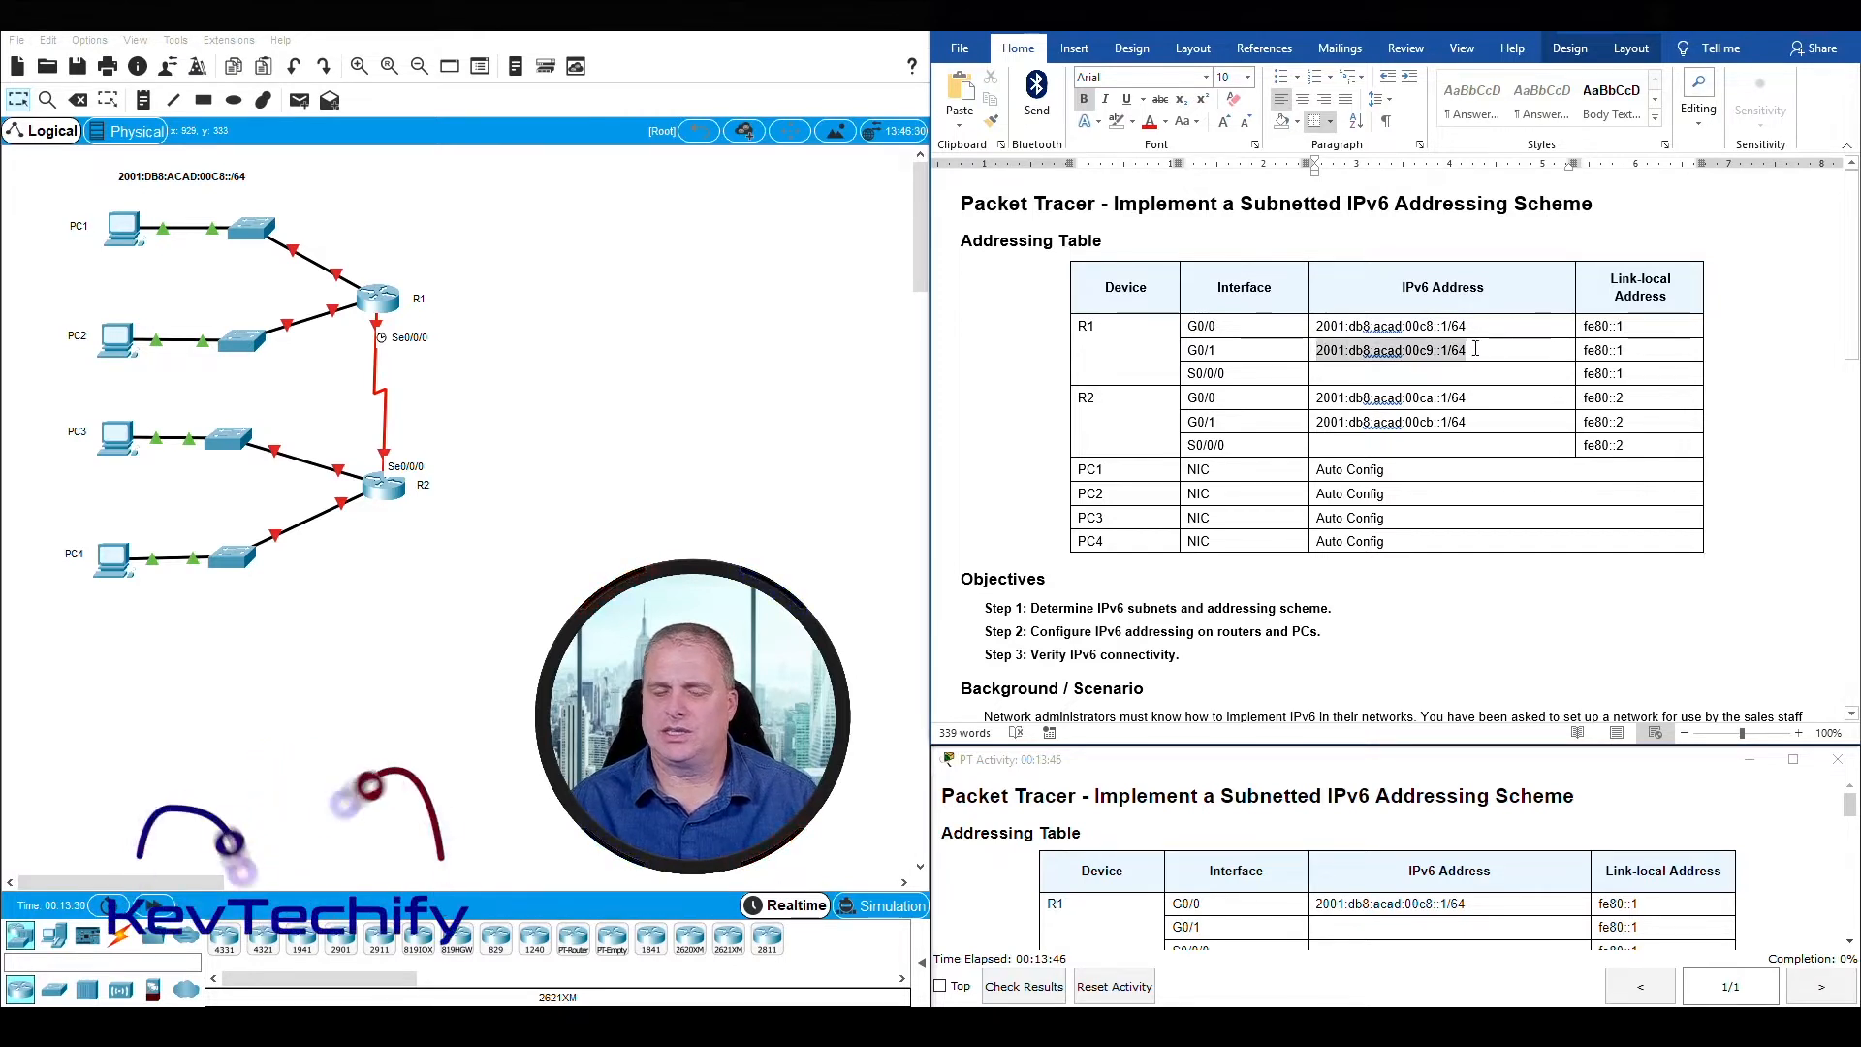
key(ctrl+c)
click(1387, 374)
key(ctrl+v)
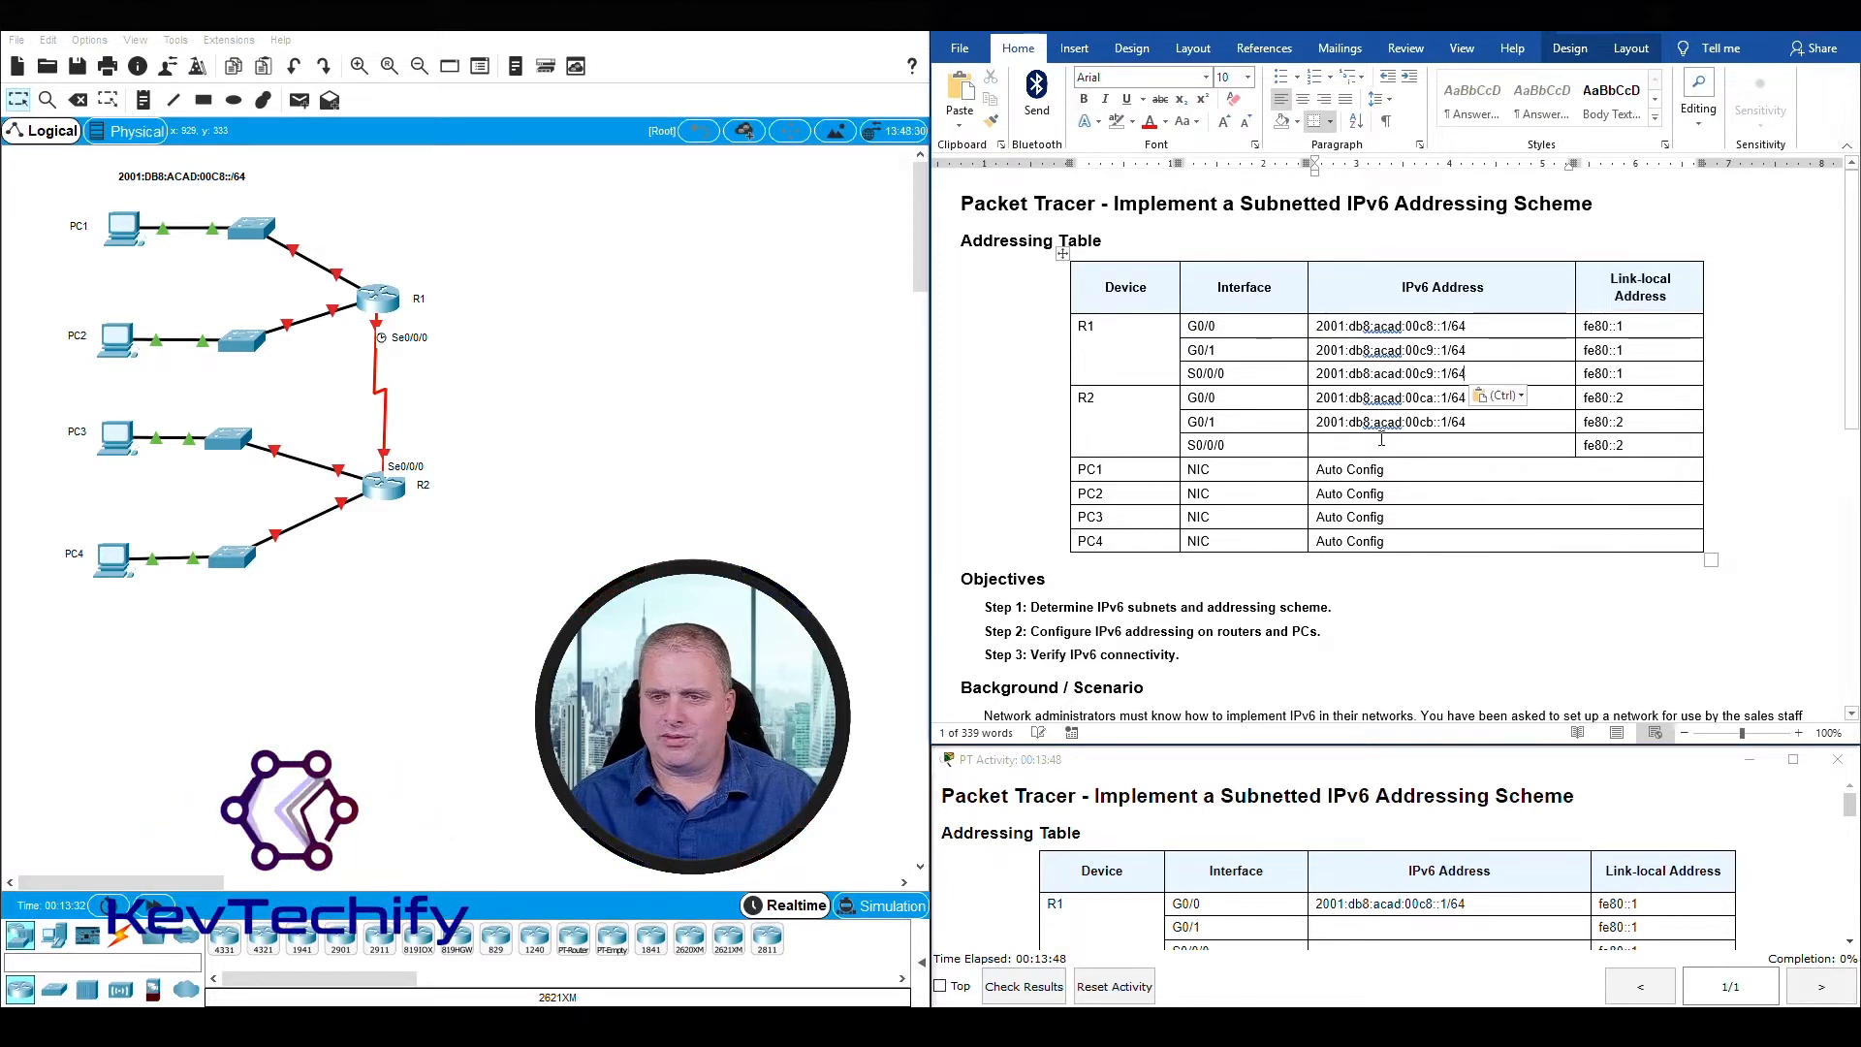
click(1377, 442)
key(ctrl+v)
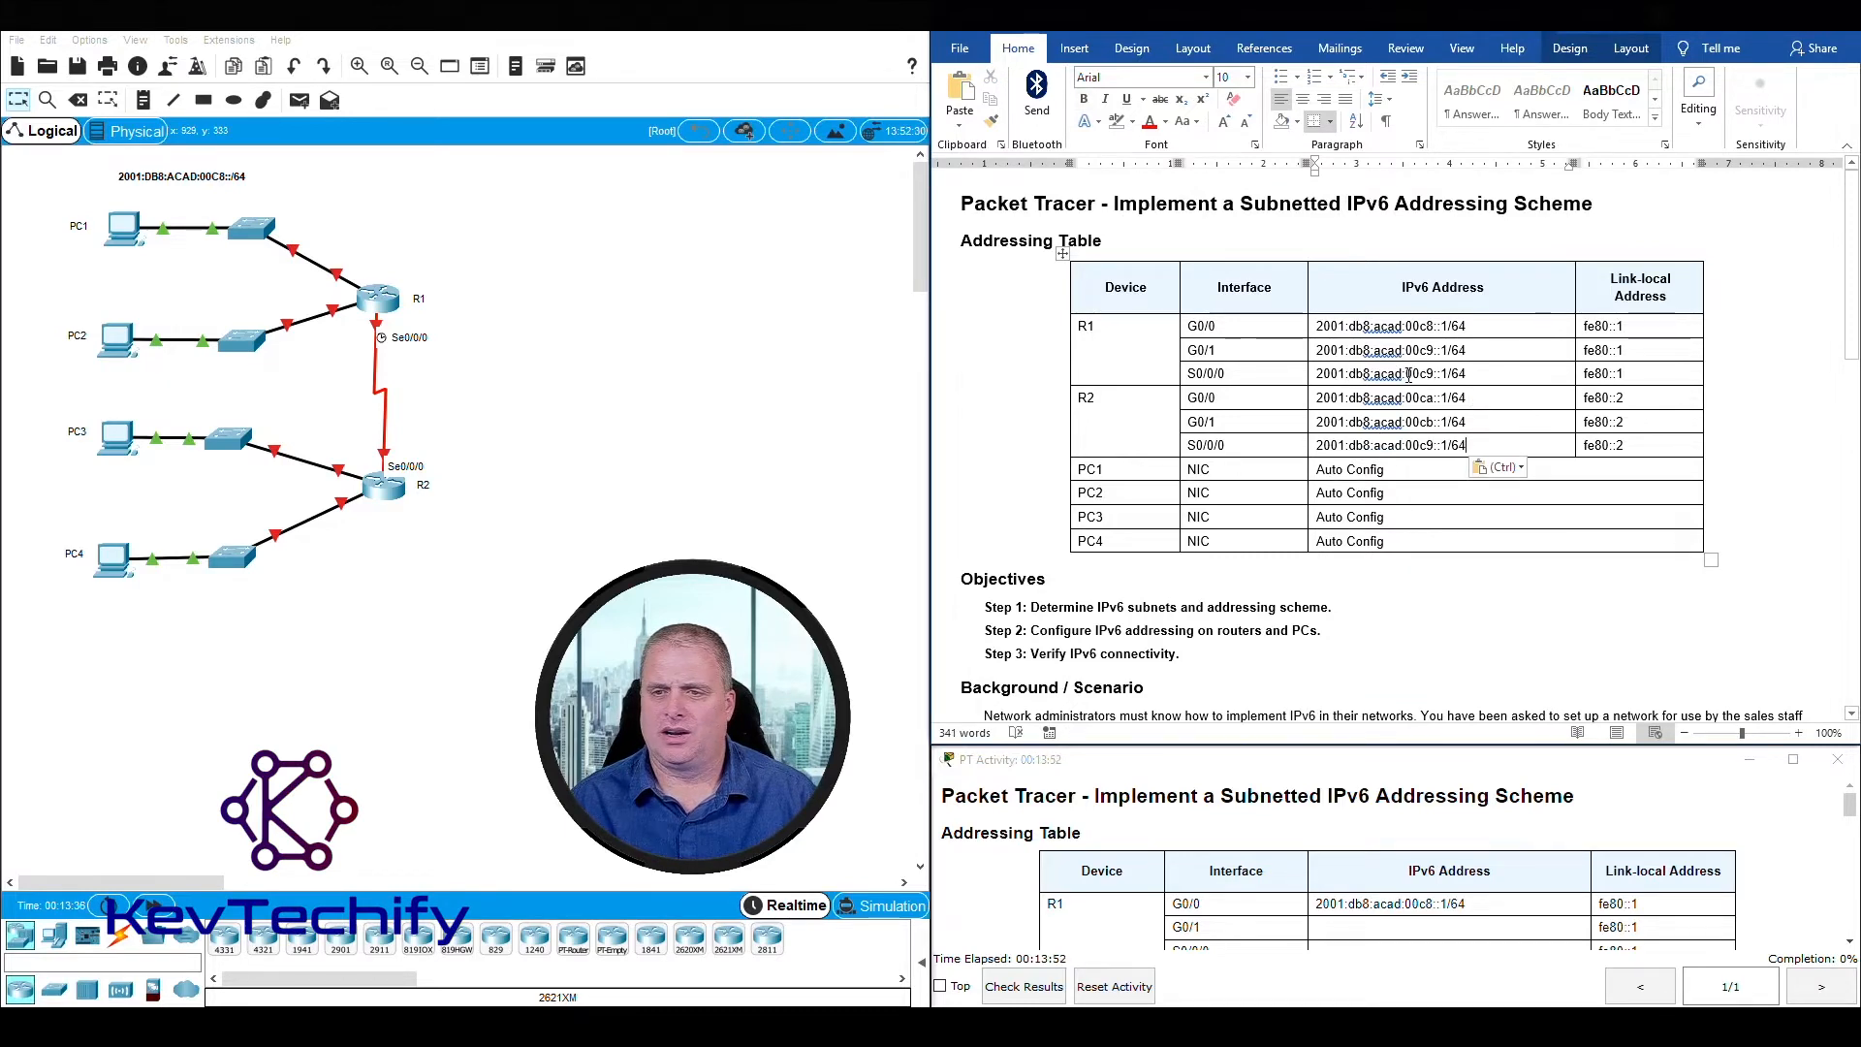
- Change the R1 S0/0/0 IPv6 address to 2001:db8:acad:00cc::1/64, following the R1 to R2 link network in the Subnet Table
scroll(1335, 381, down, 12)
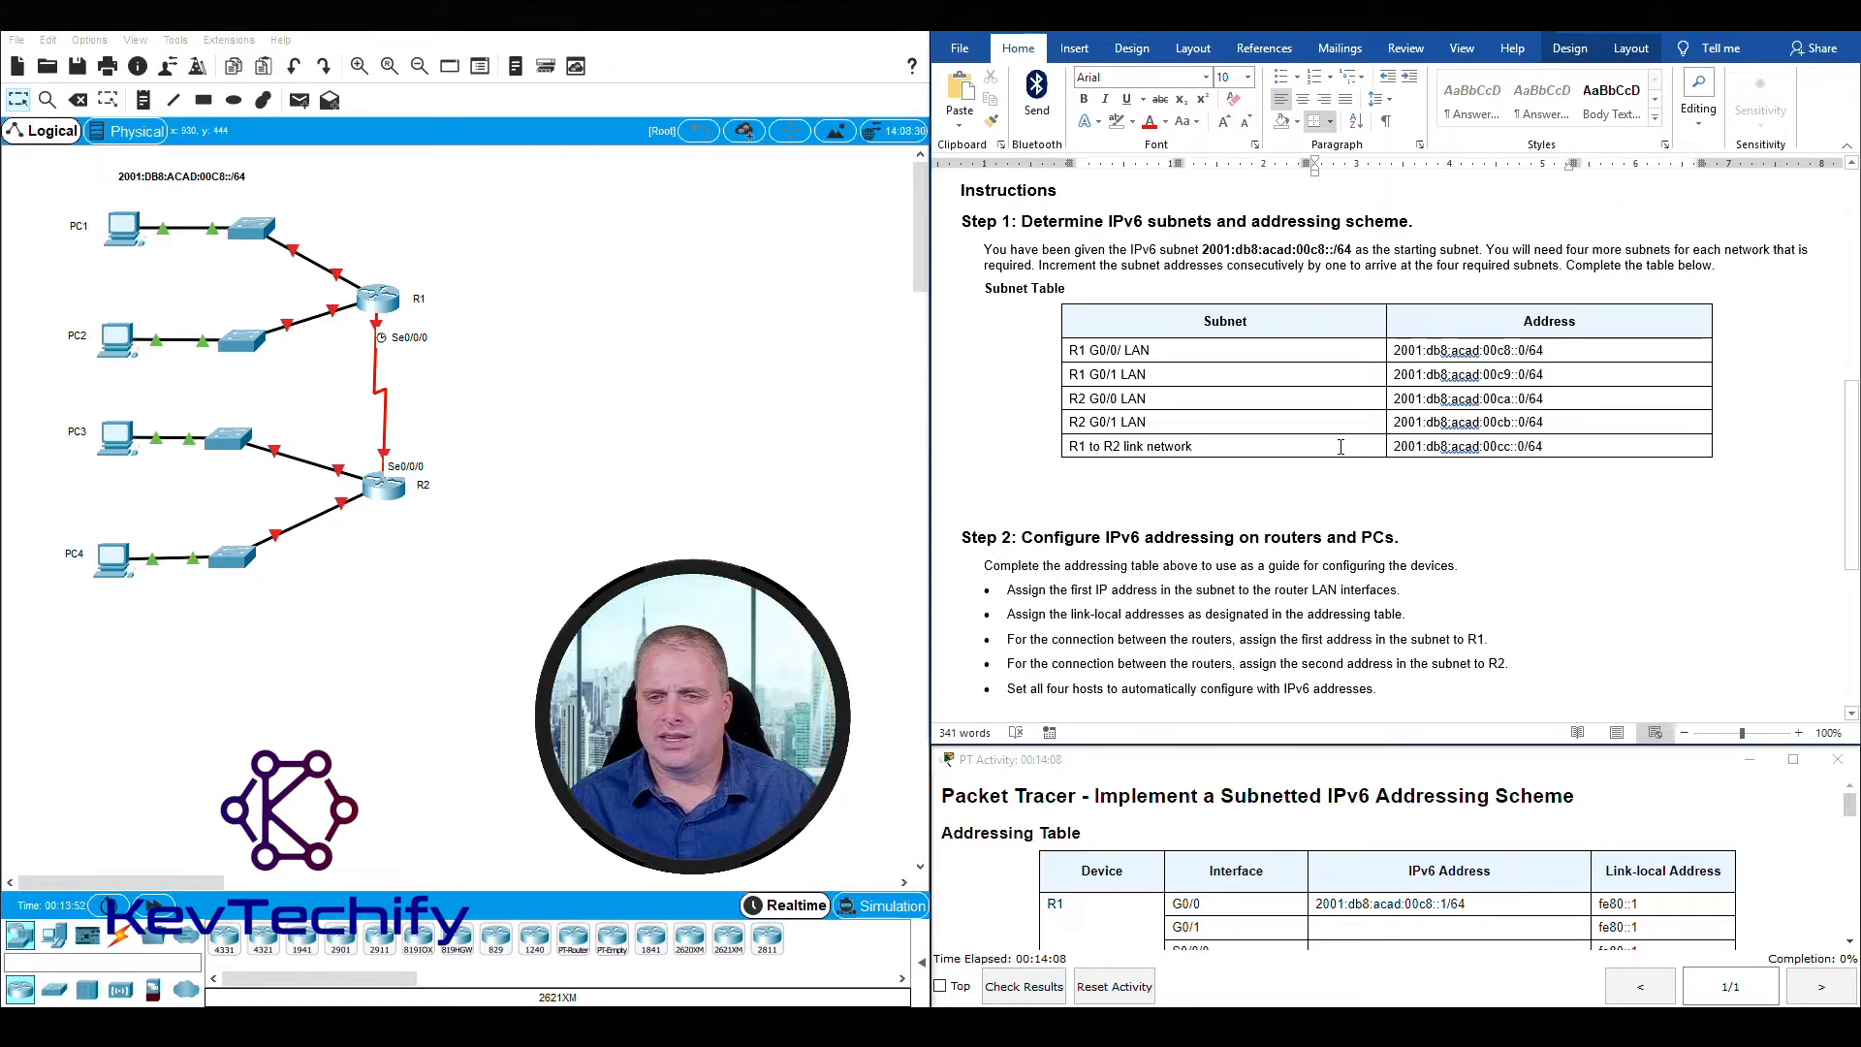
double_click(1508, 444)
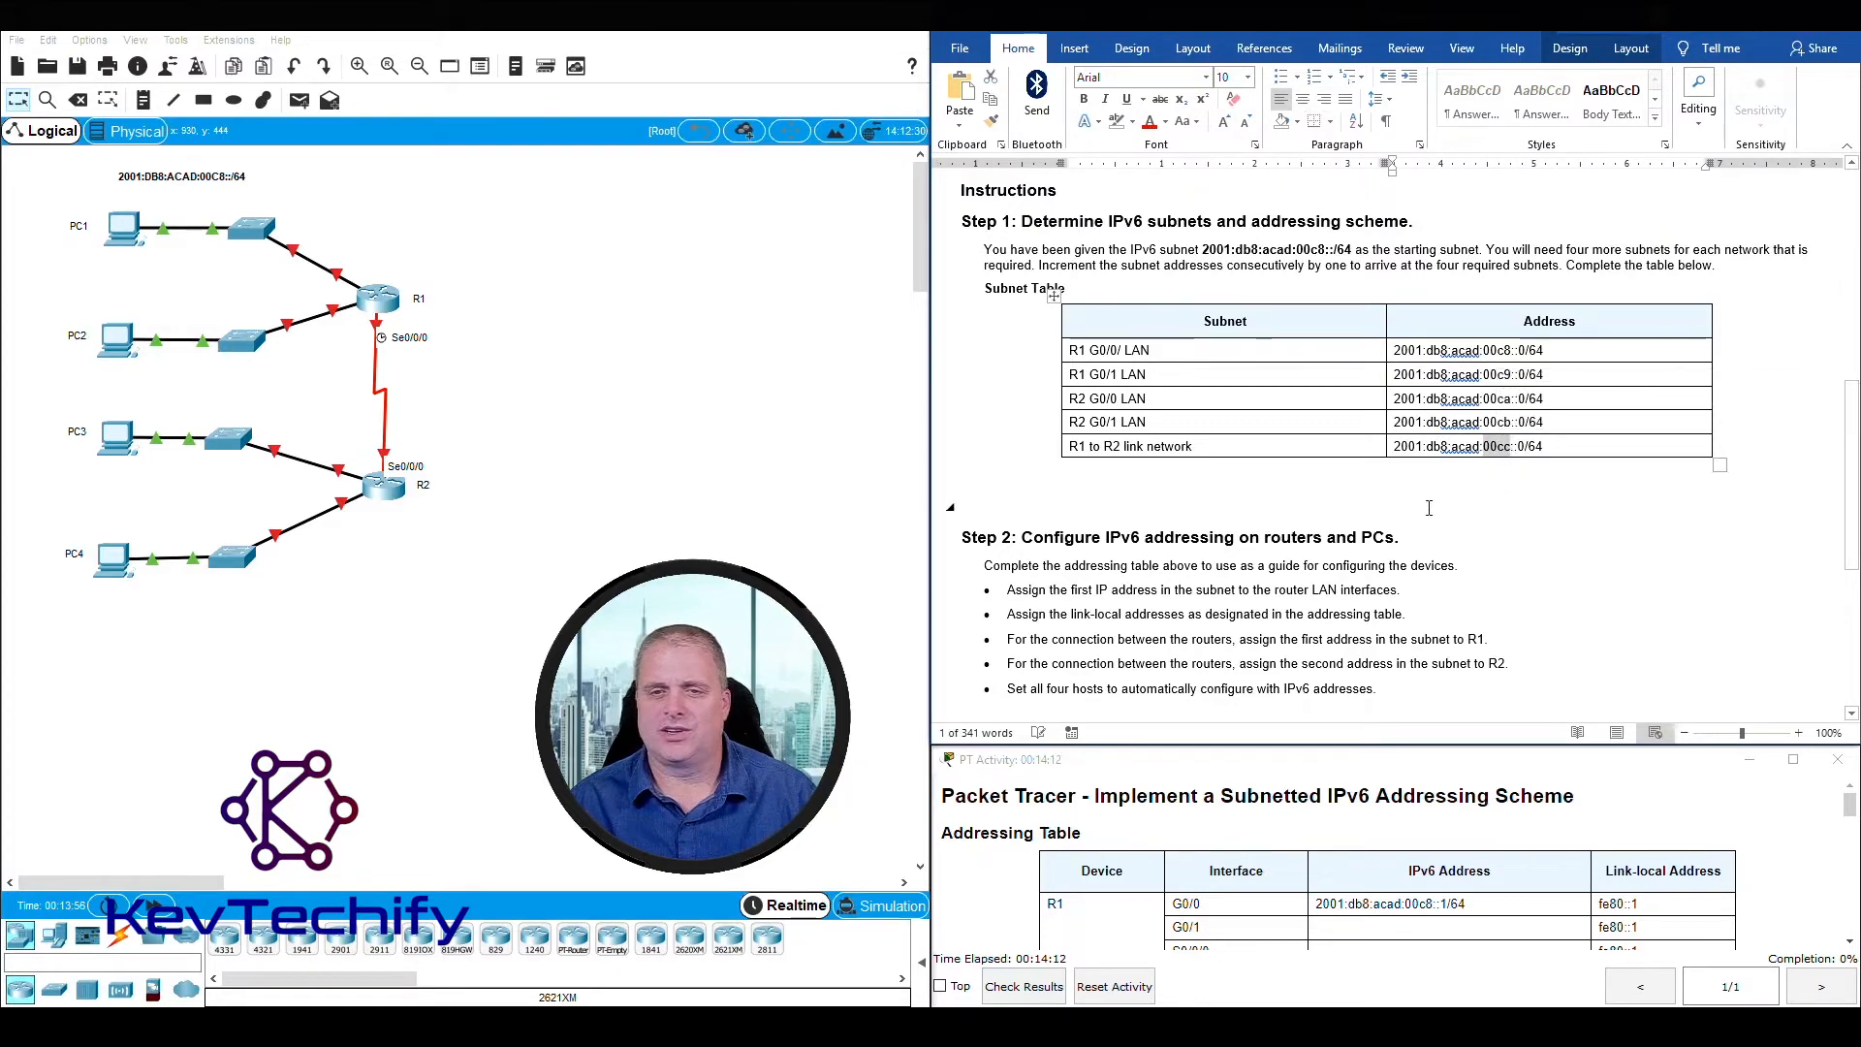
scroll(1426, 514, up, 8)
scroll(1419, 523, up, 3)
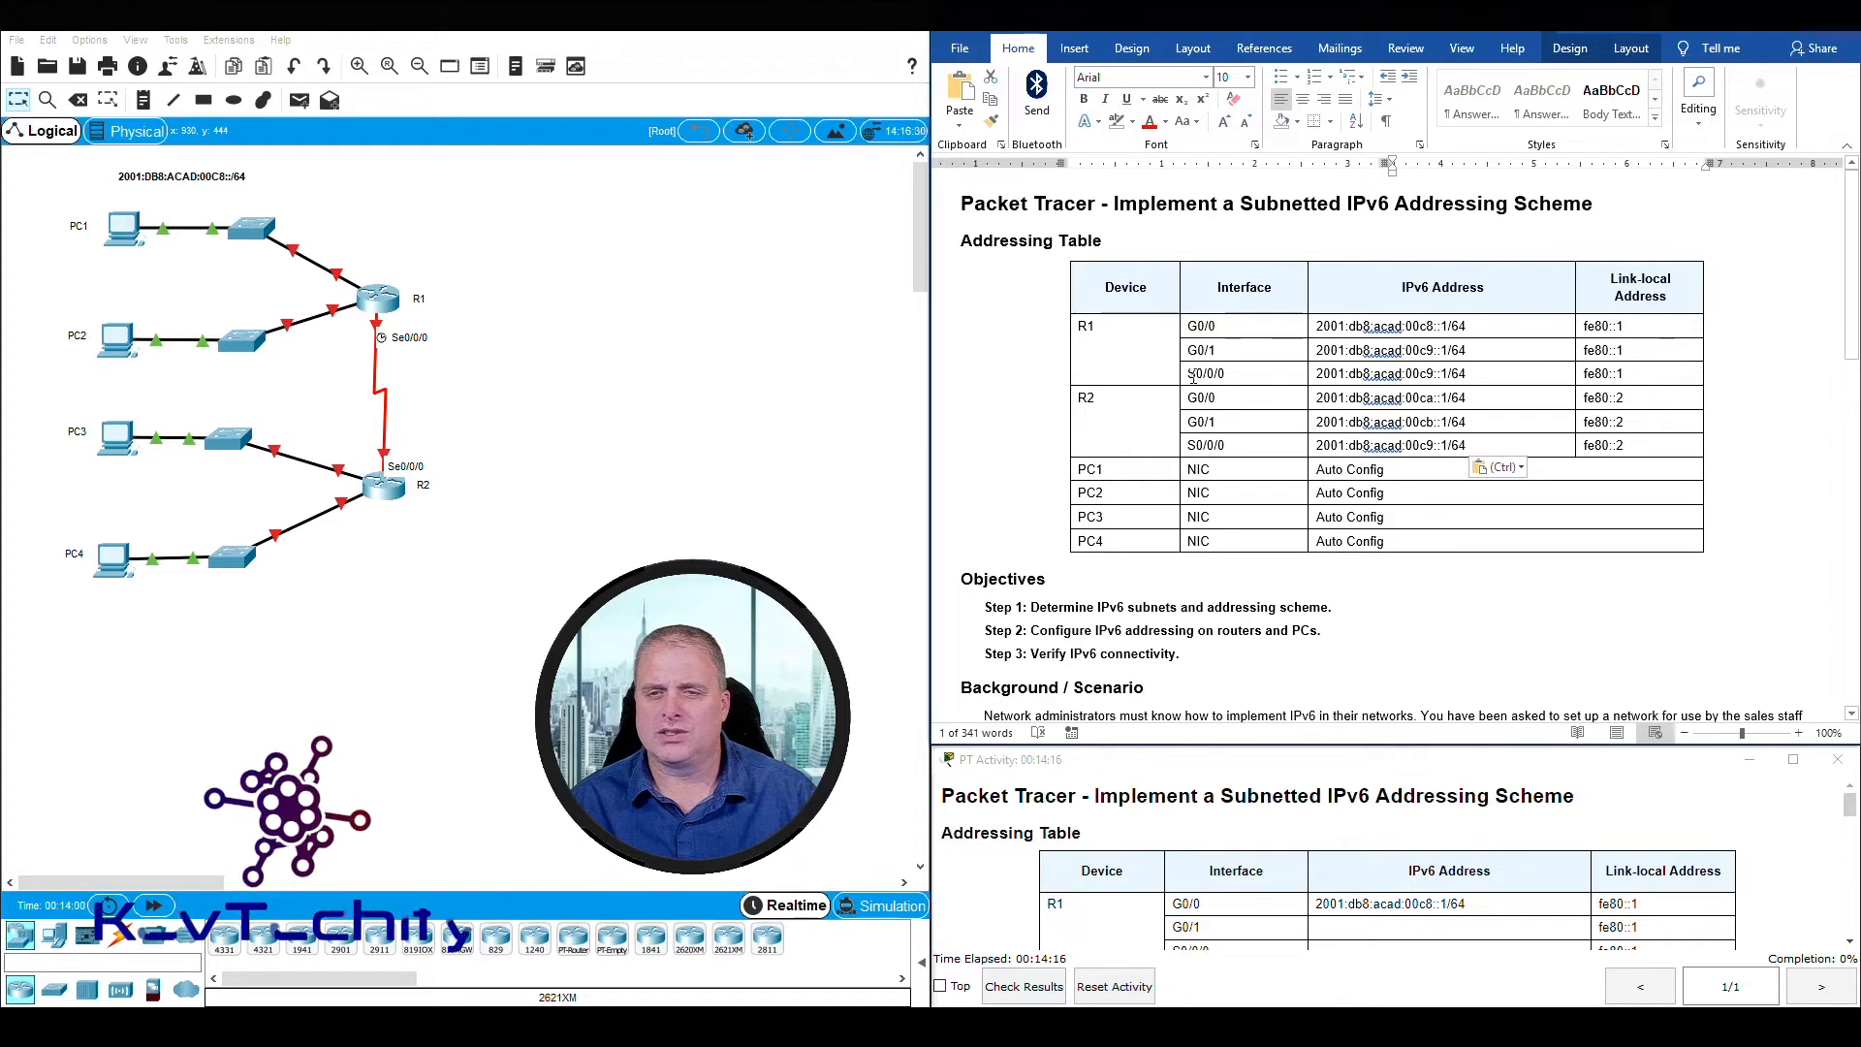
drag(1184, 377, 1470, 375)
click(1469, 375)
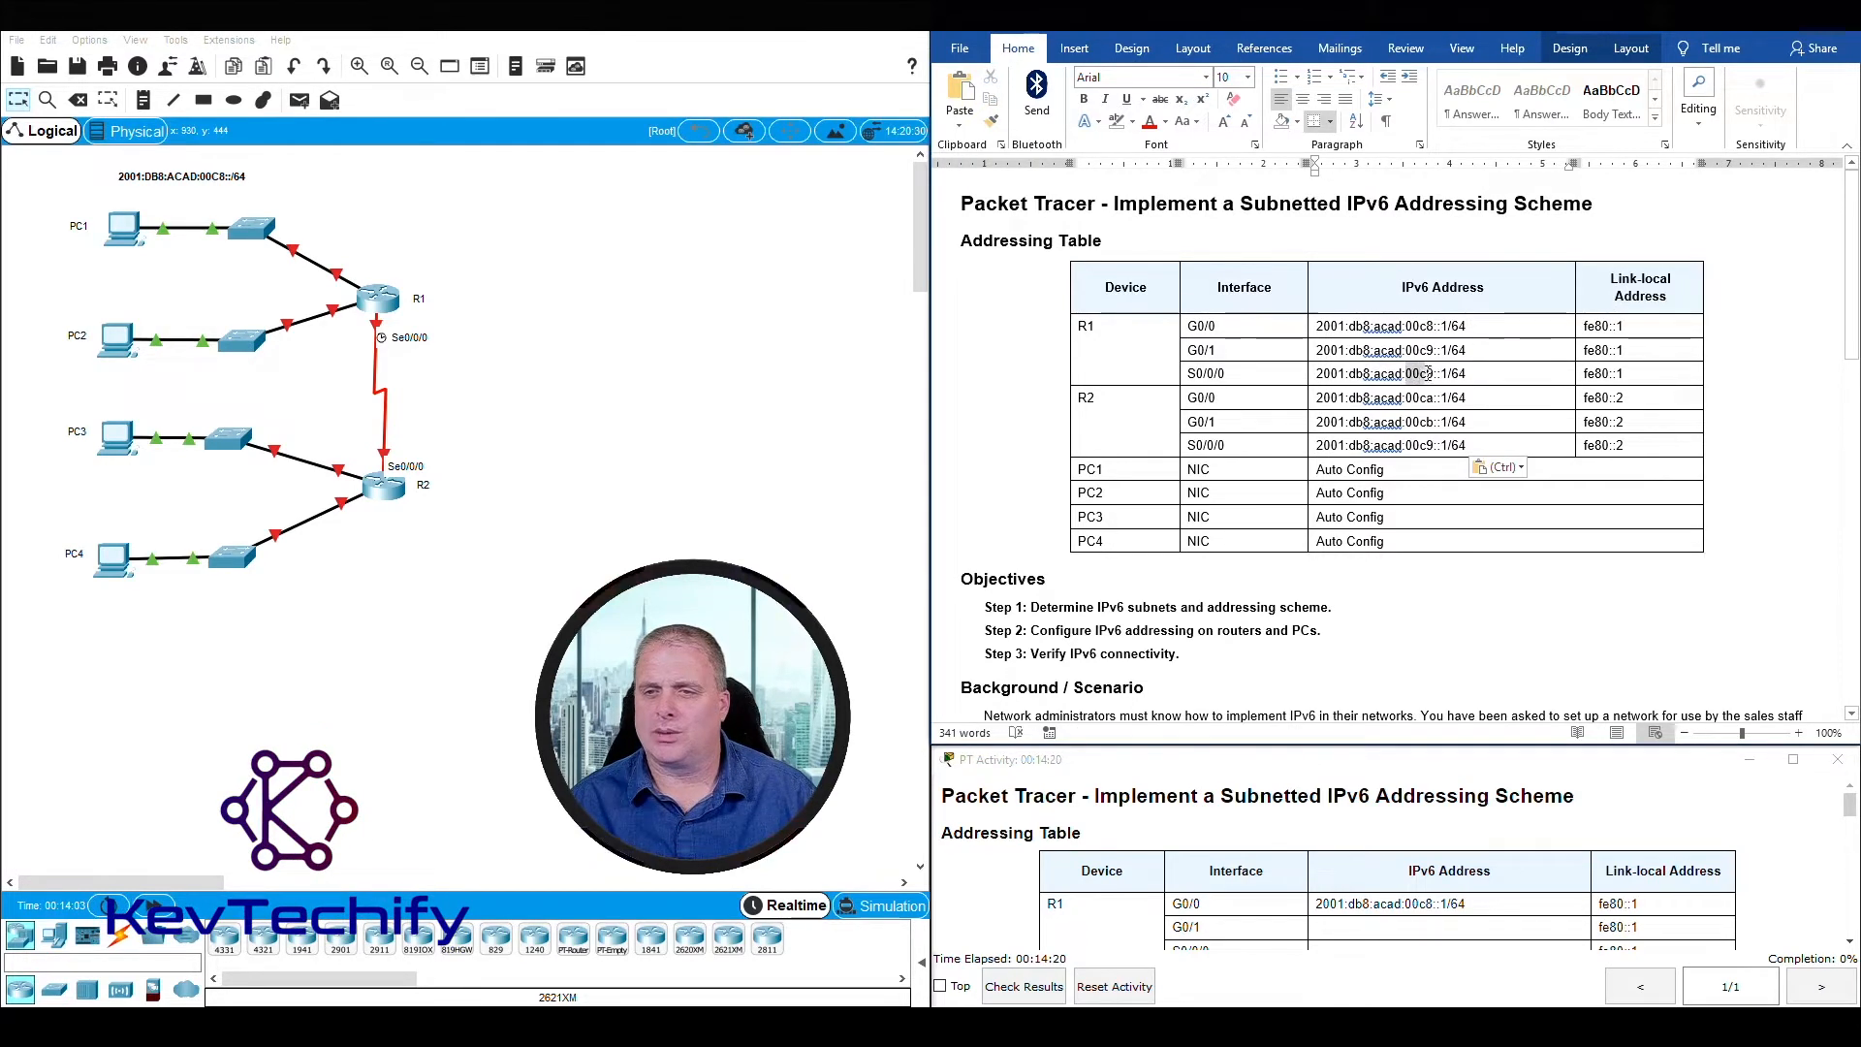
double_click(1407, 377)
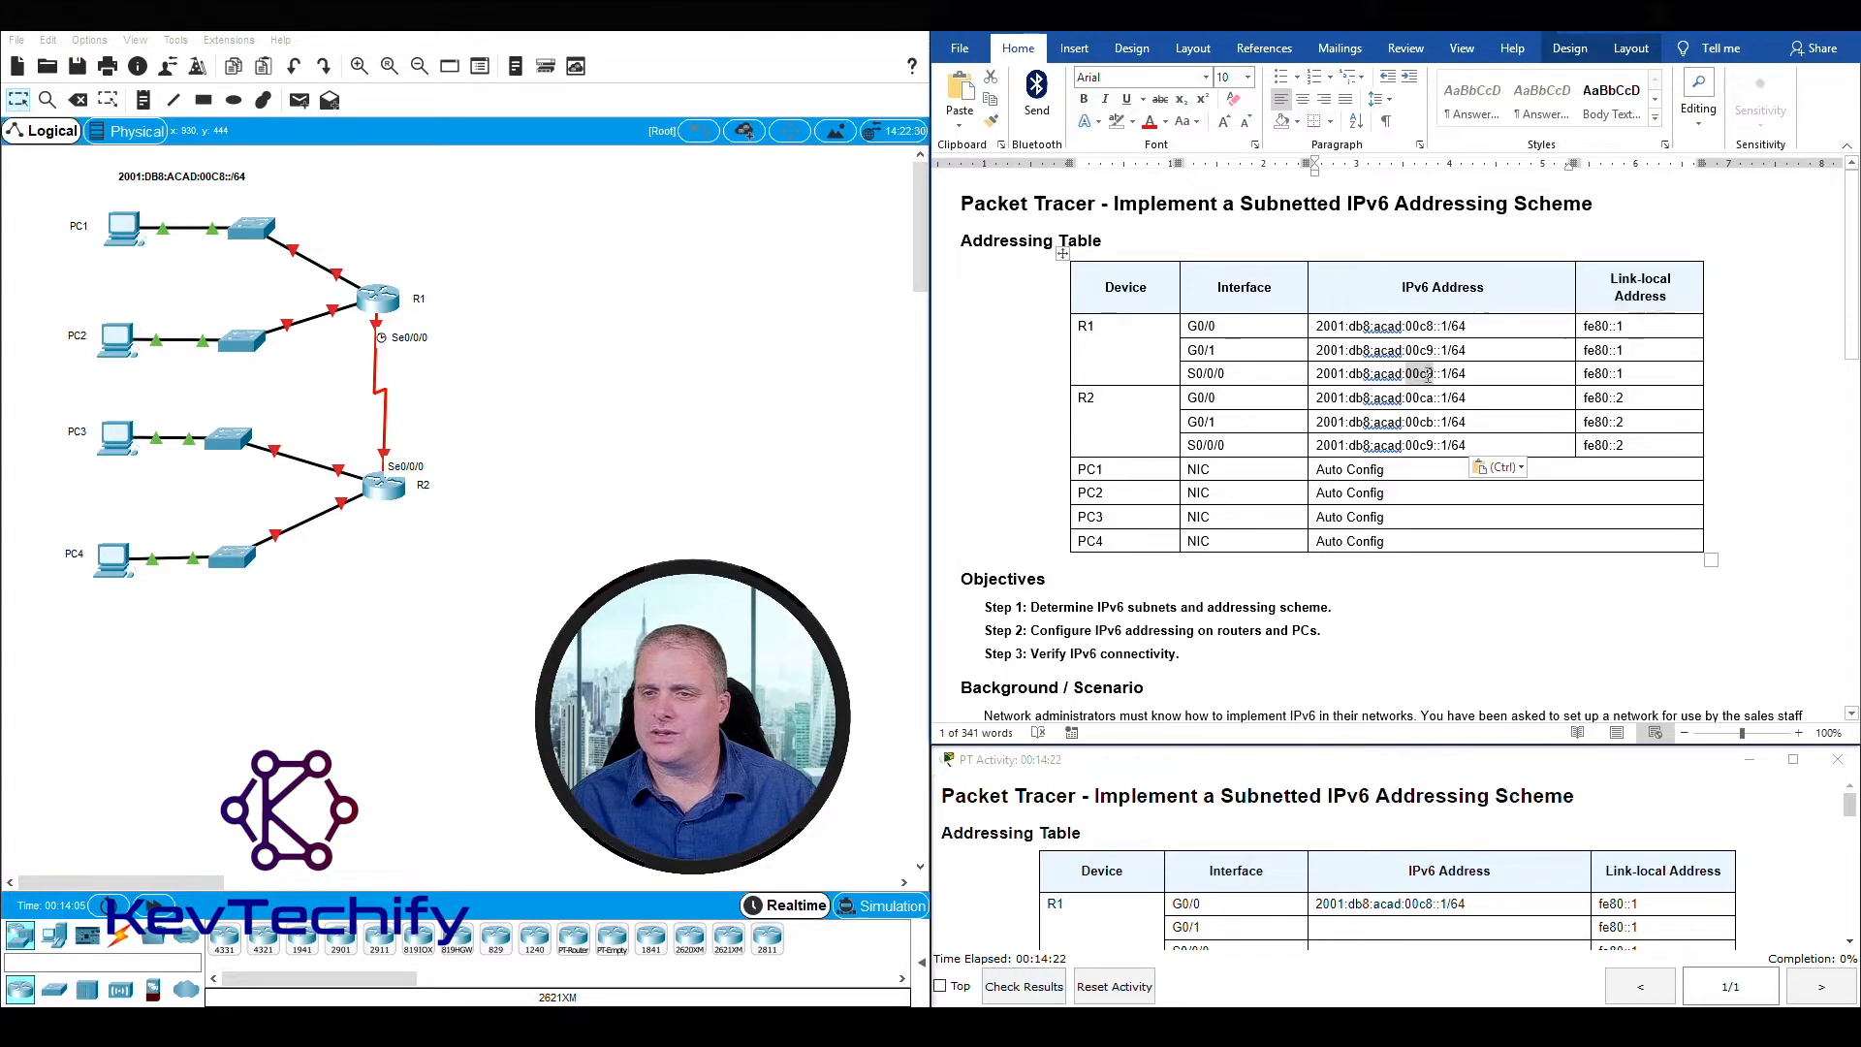
click(1428, 377)
key(BackSpace)
text(c)
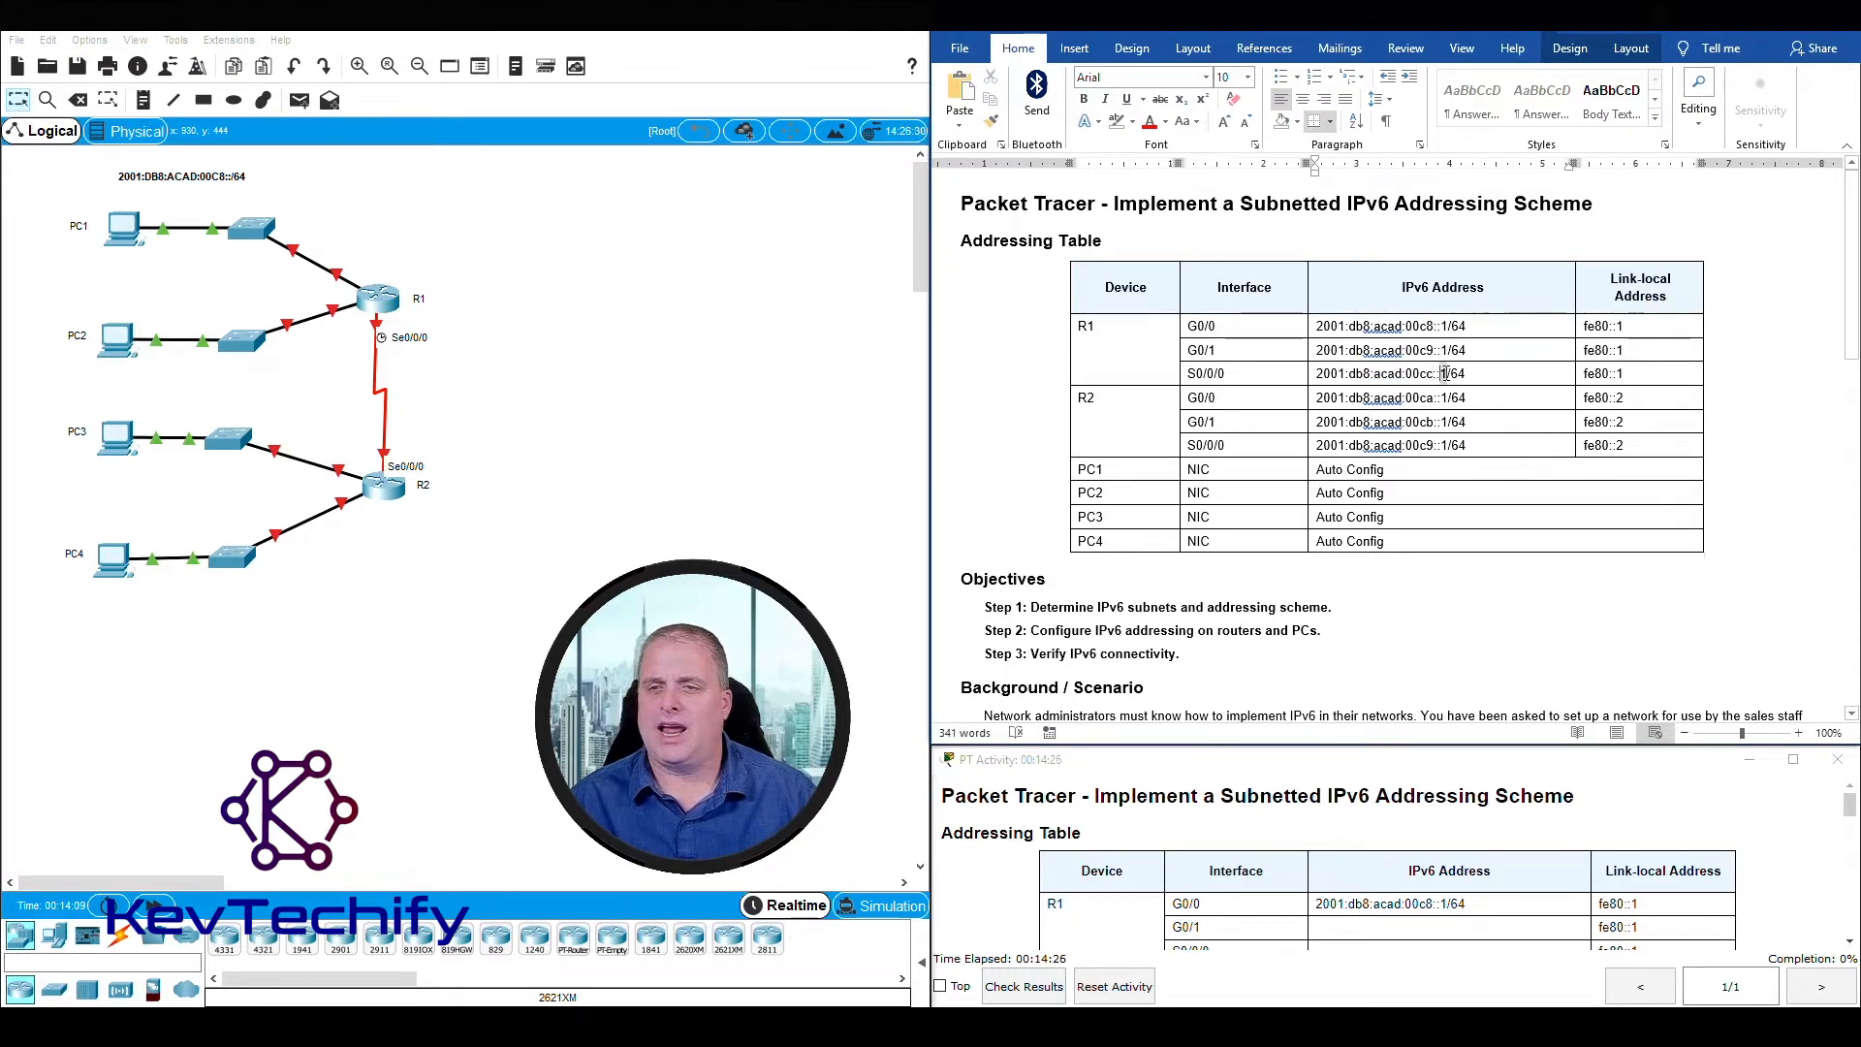
double_click(1445, 373)
- Change the R2 S0/0/0 IPv6 address to 2001:db8:acad:00cc::2/64, following the Step 2 instruction for R2's side of the router connection
scroll(1334, 485, down, 10)
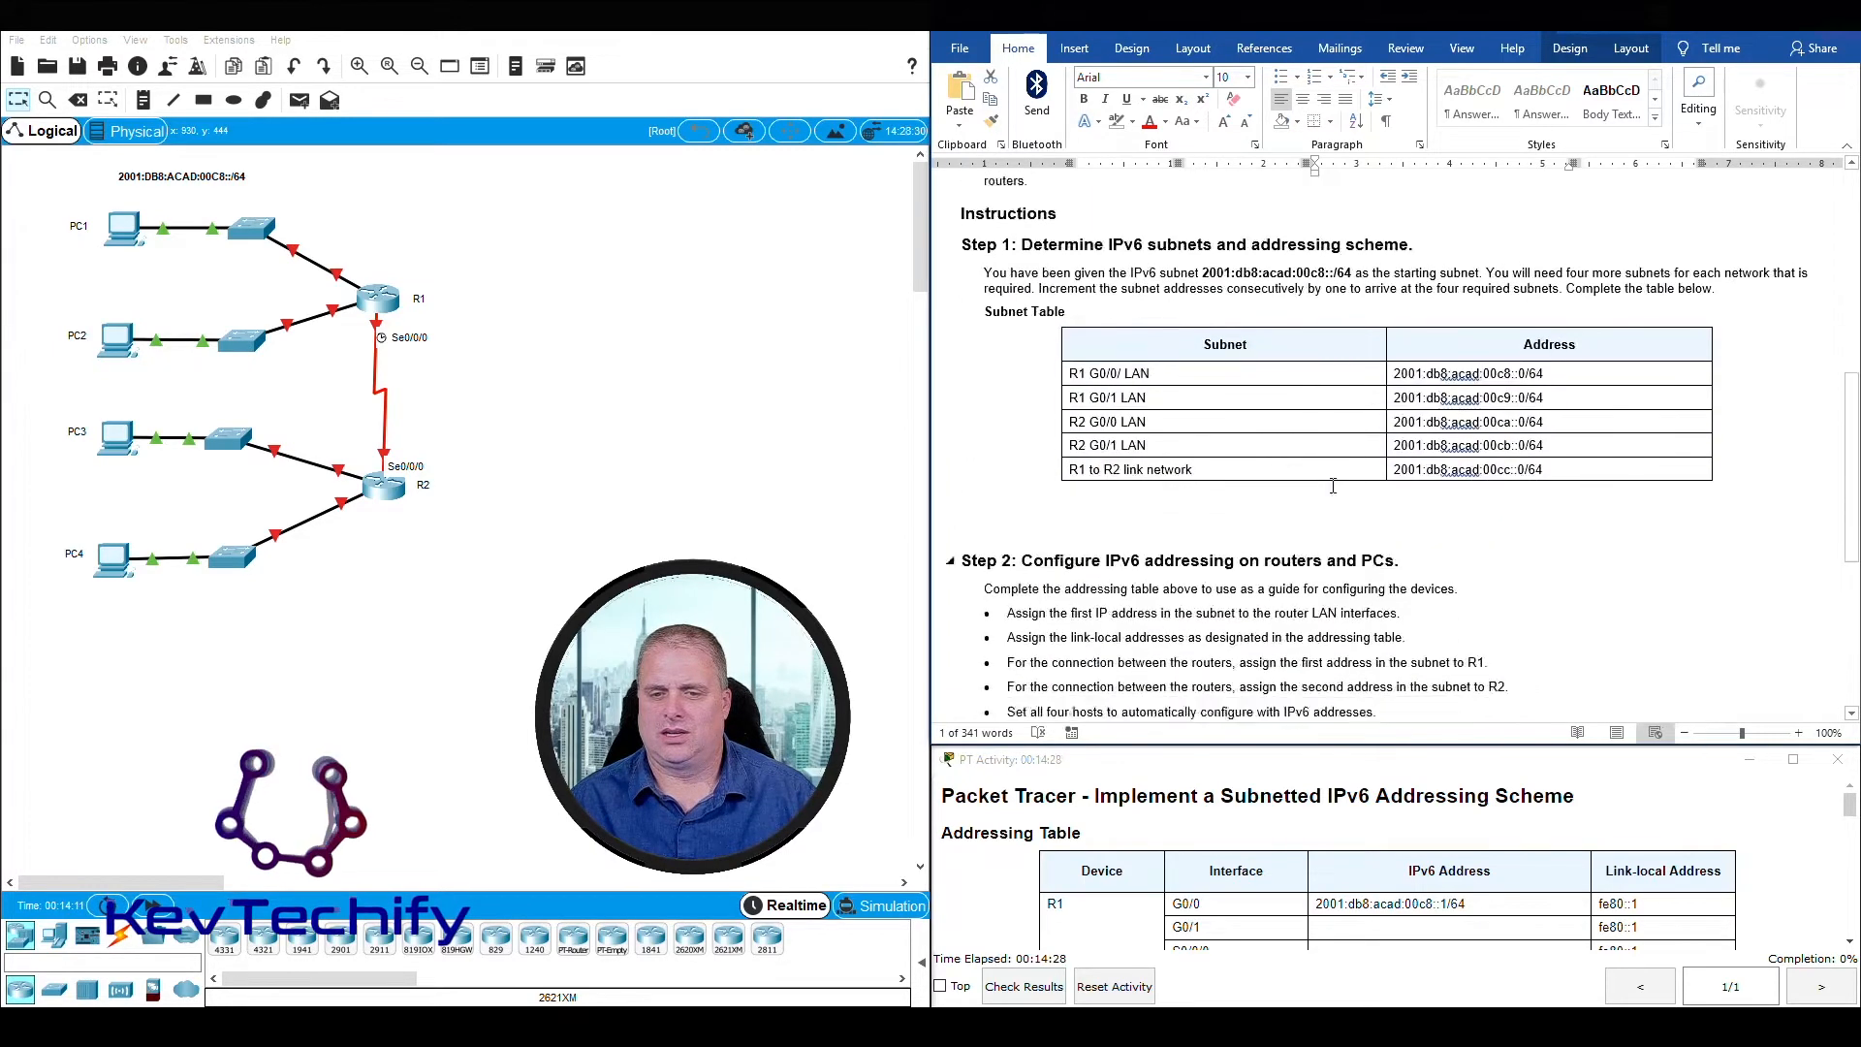
scroll(1333, 485, down, 4)
drag(1008, 477, 1505, 479)
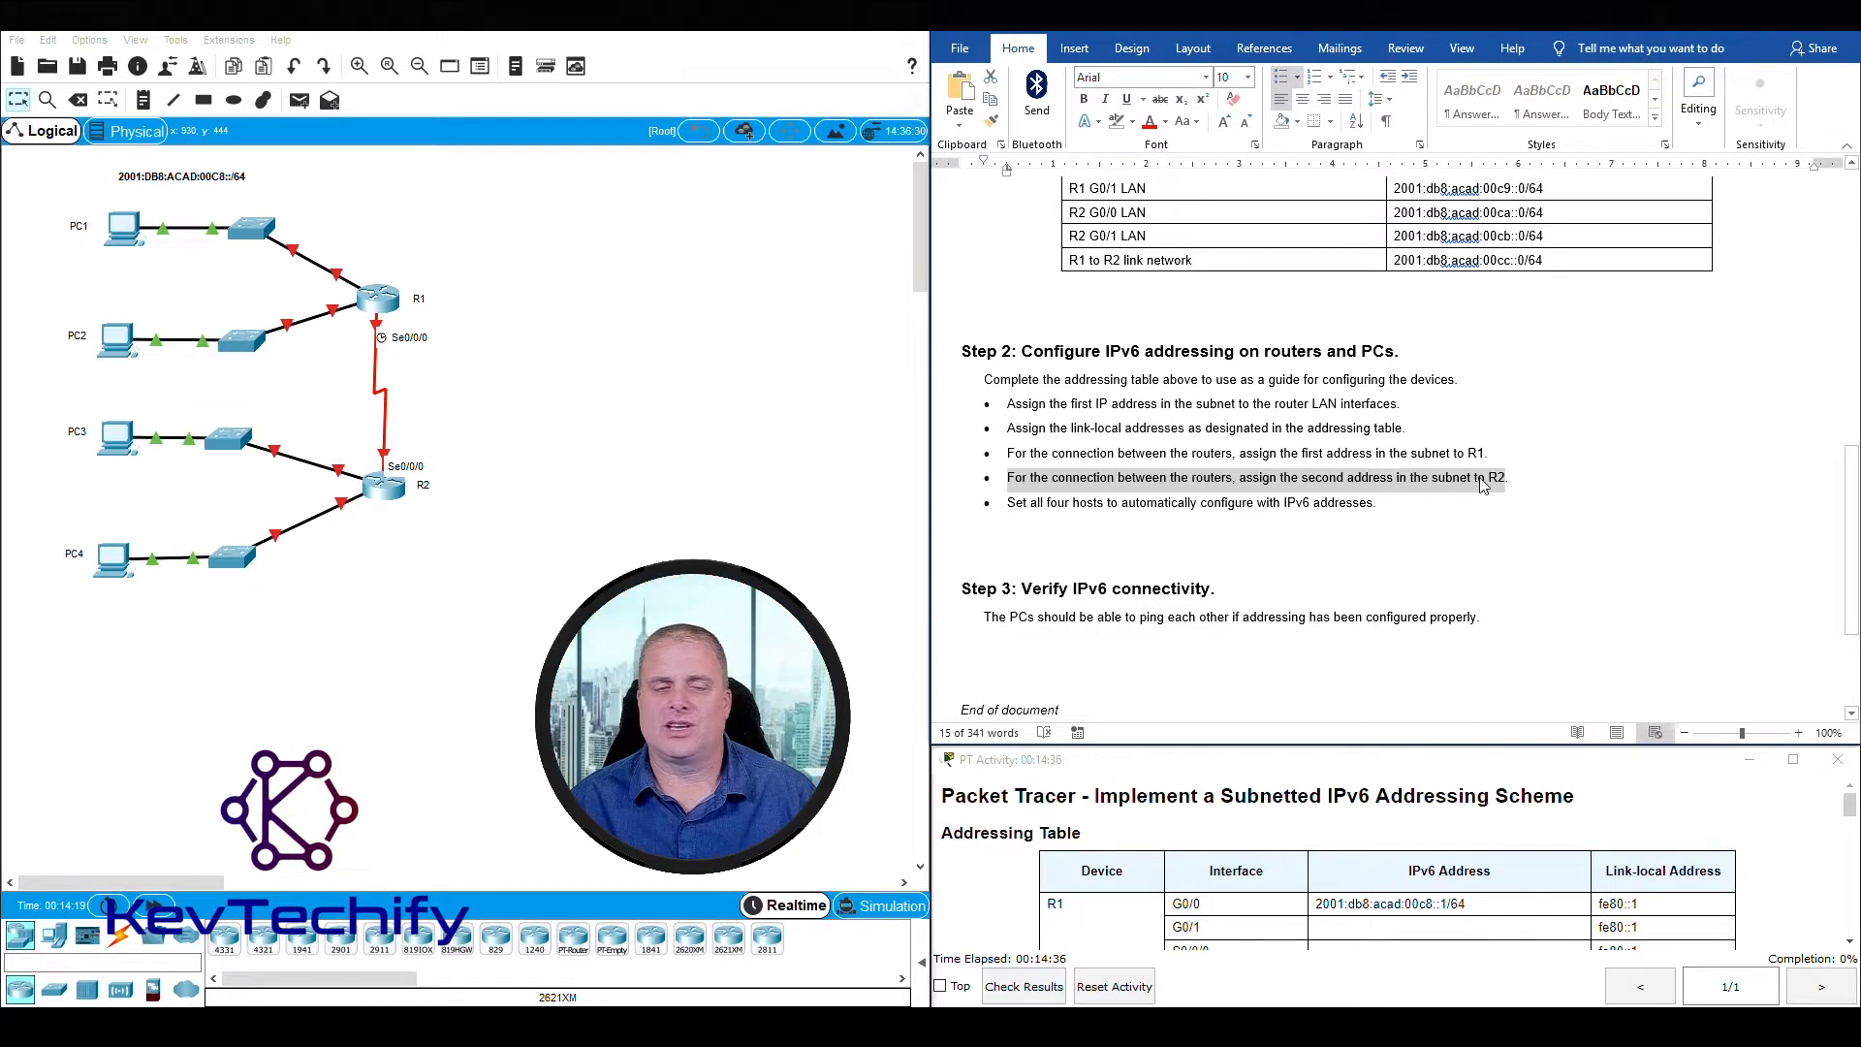
click(480, 477)
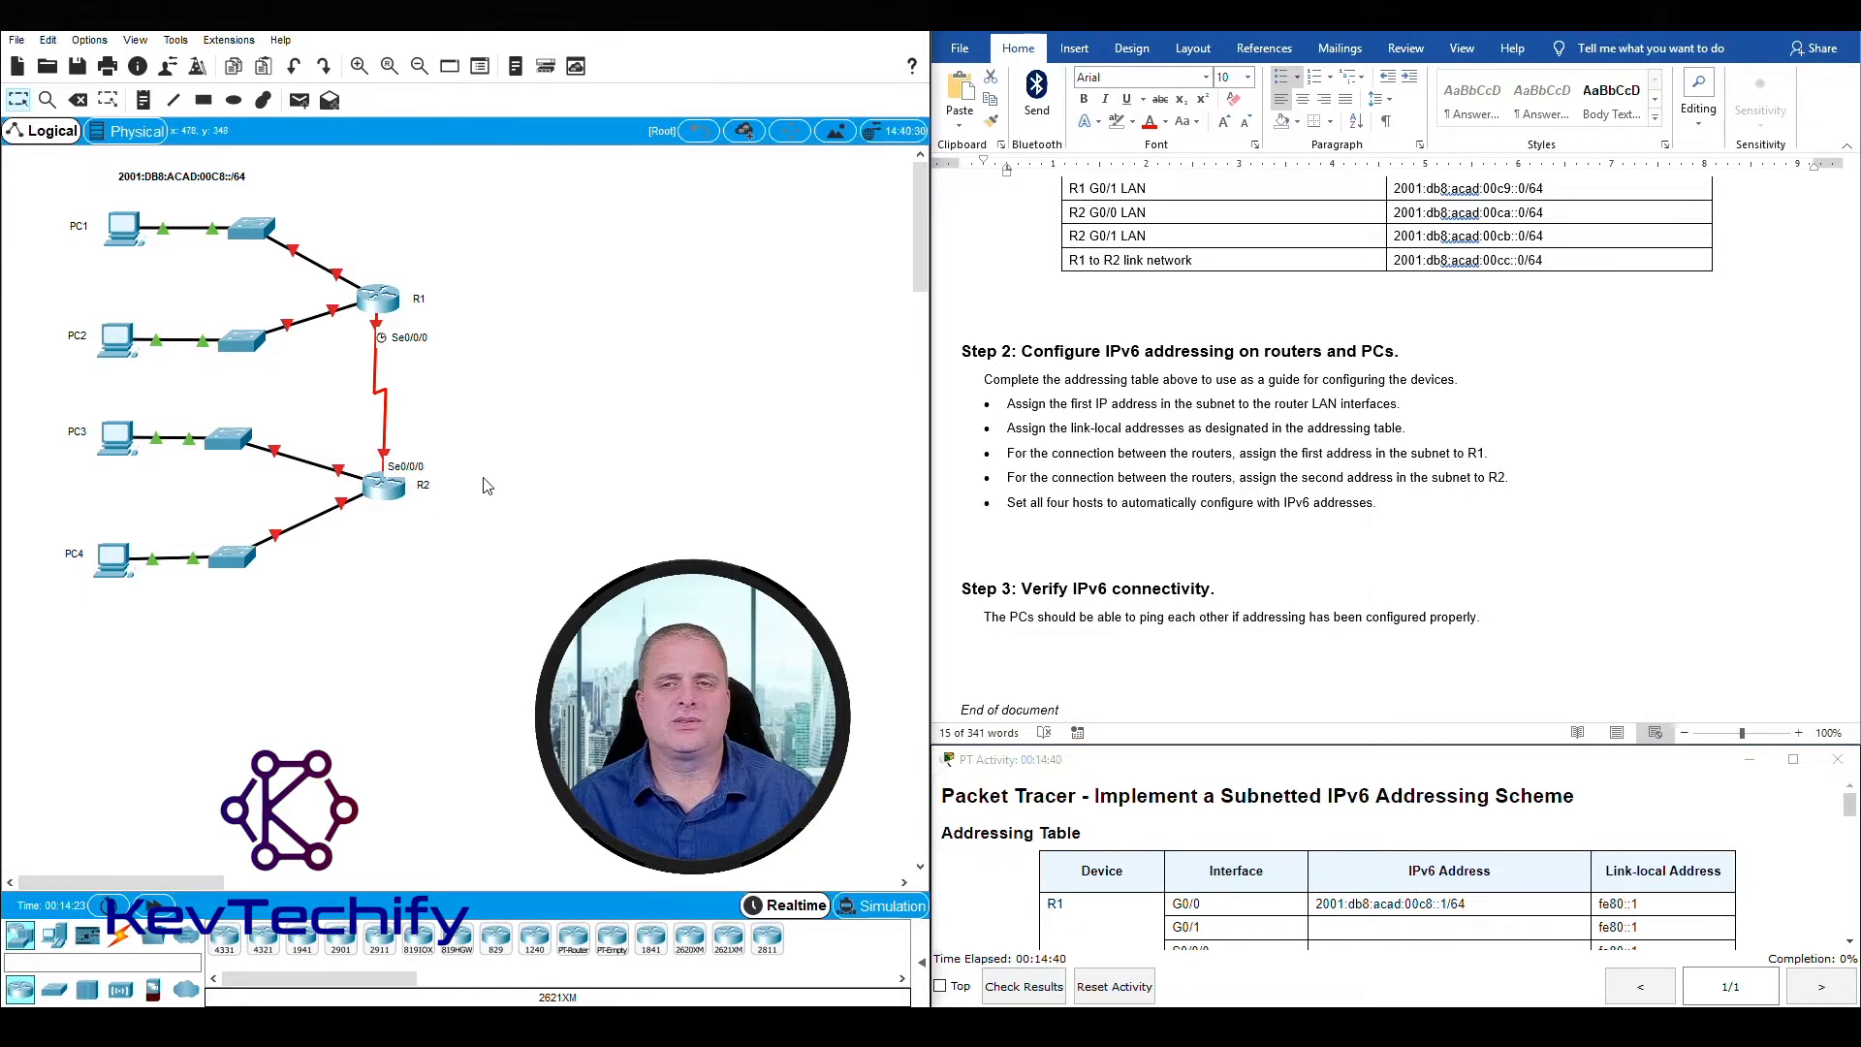
scroll(1459, 492, up, 20)
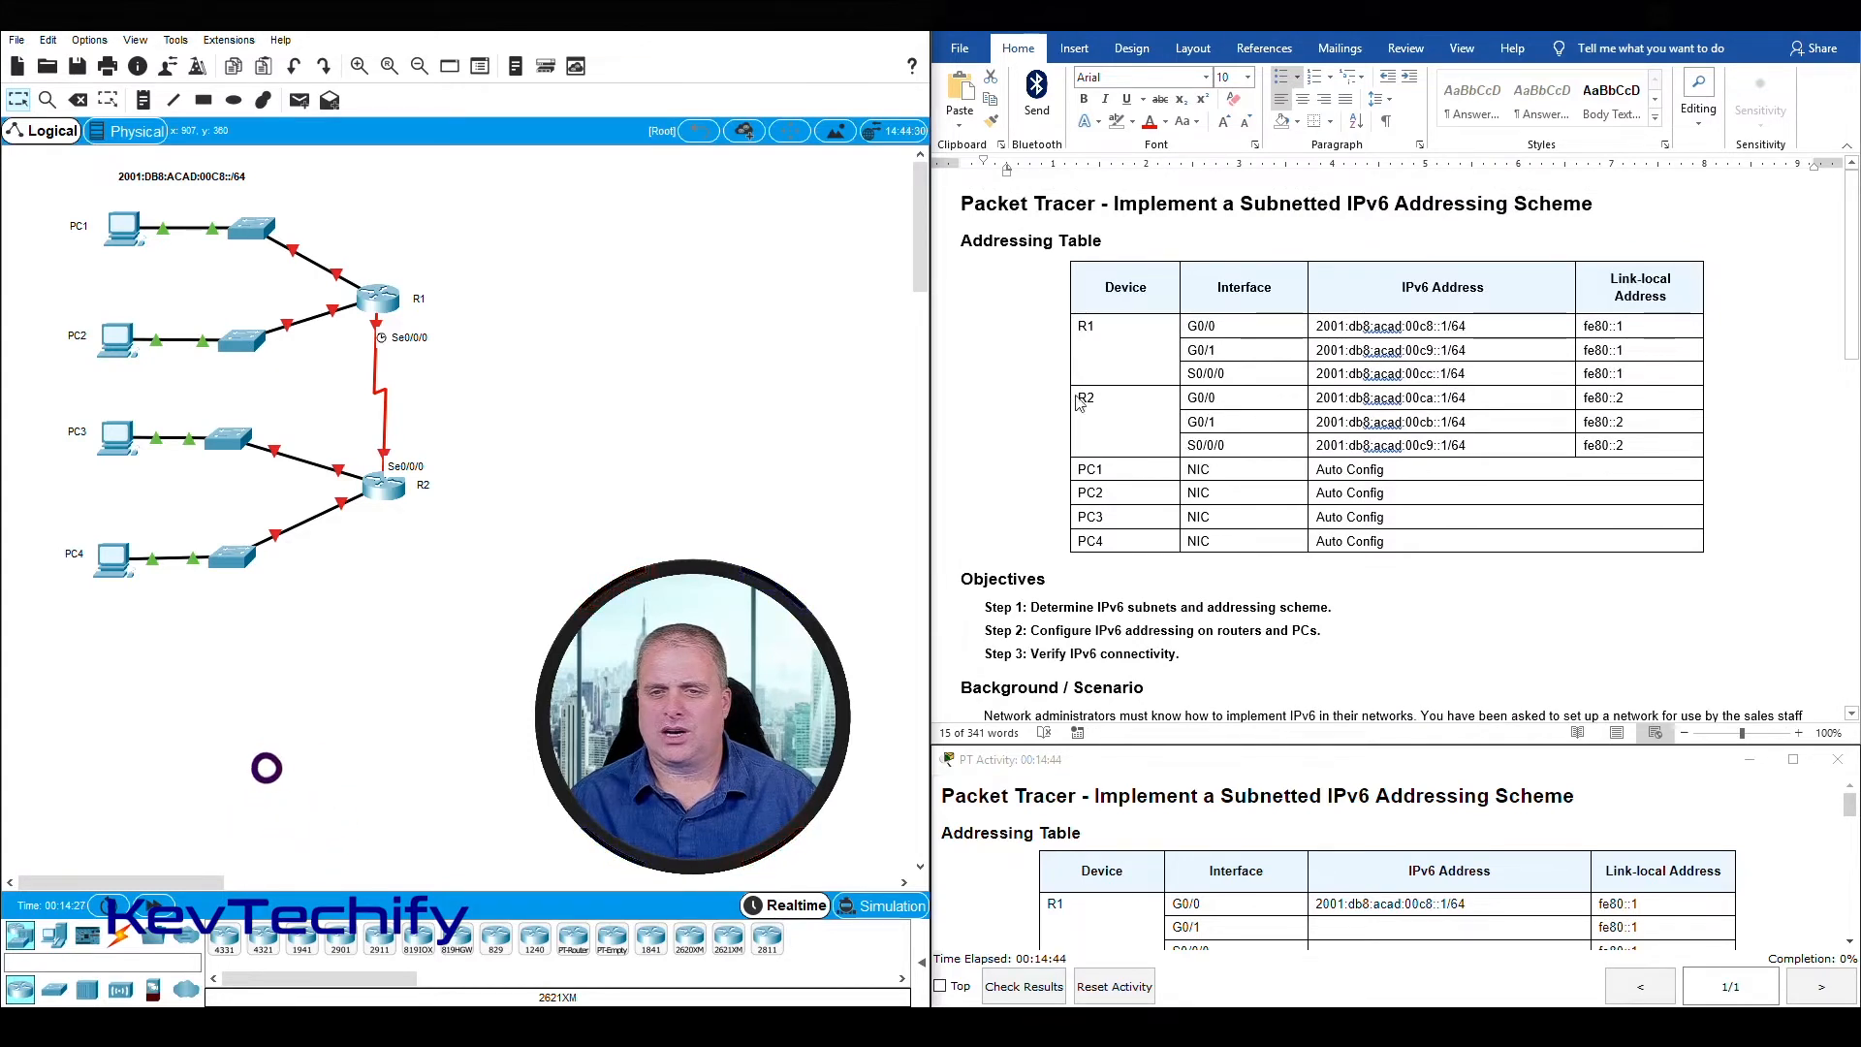
click(1192, 456)
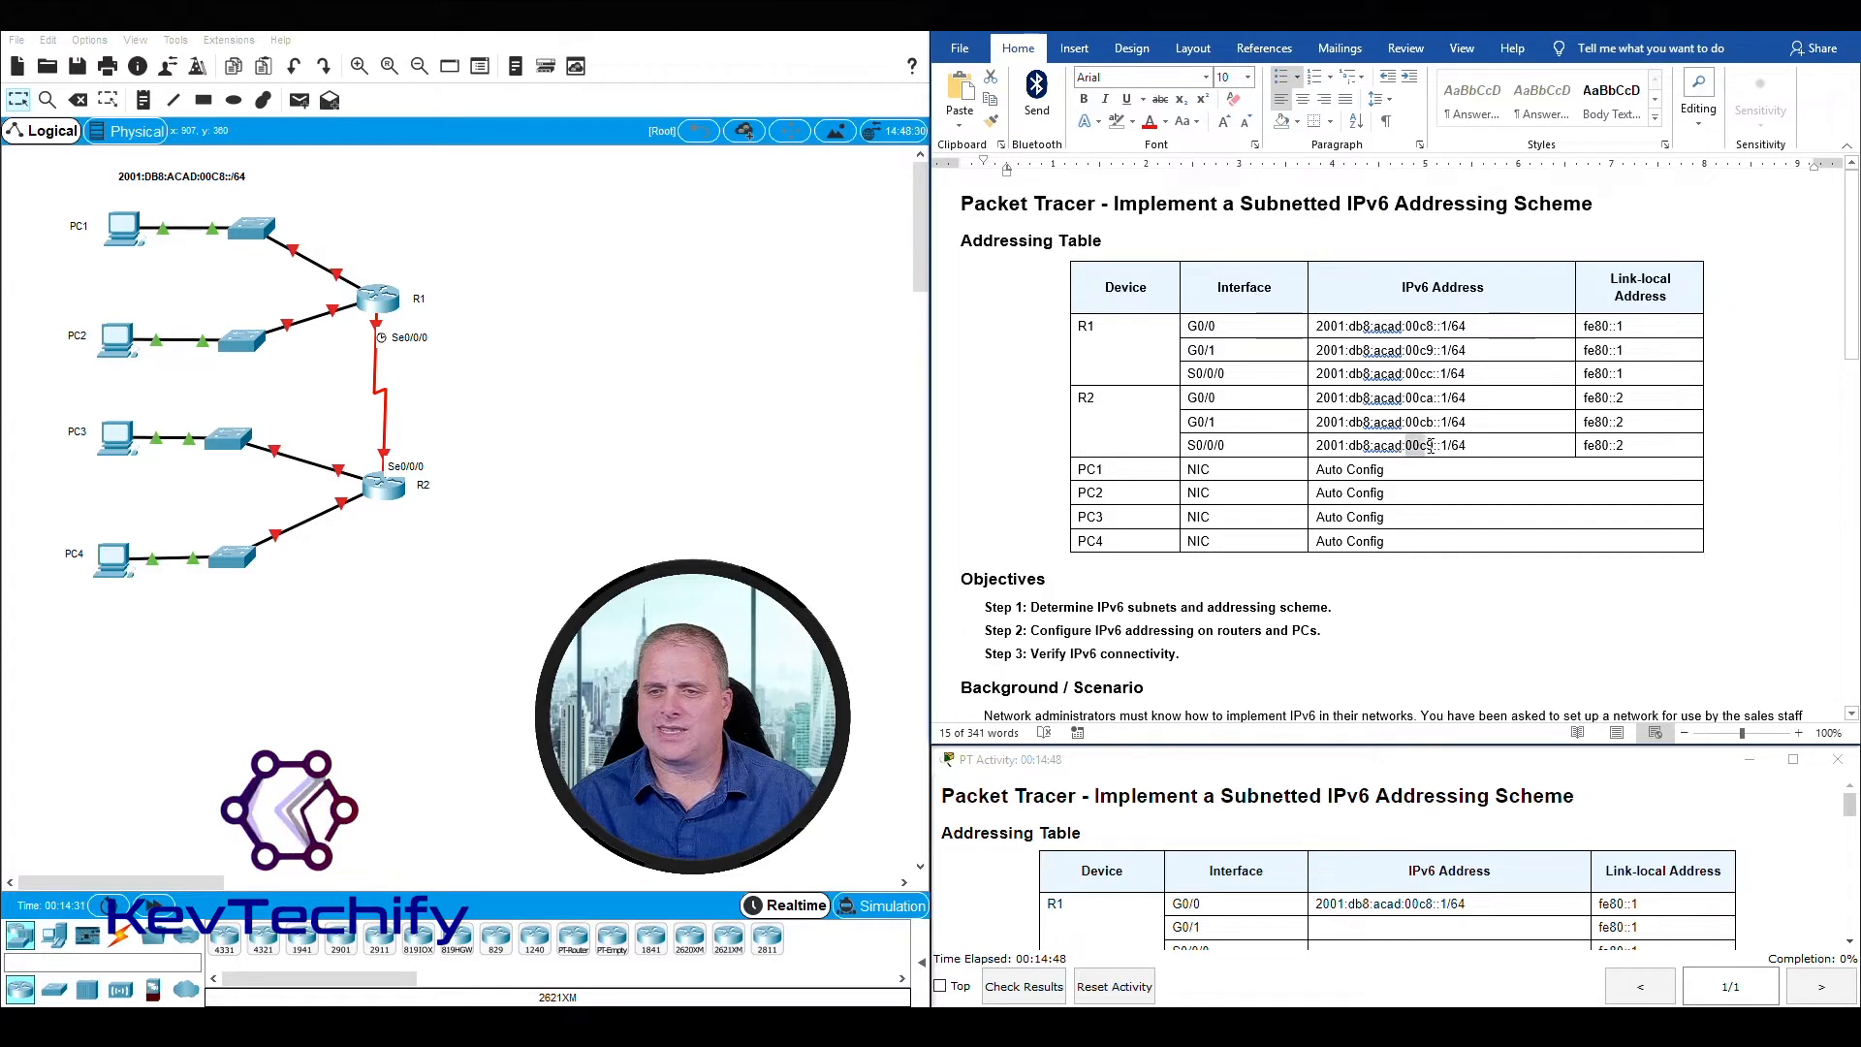
double_click(1428, 444)
click(1428, 449)
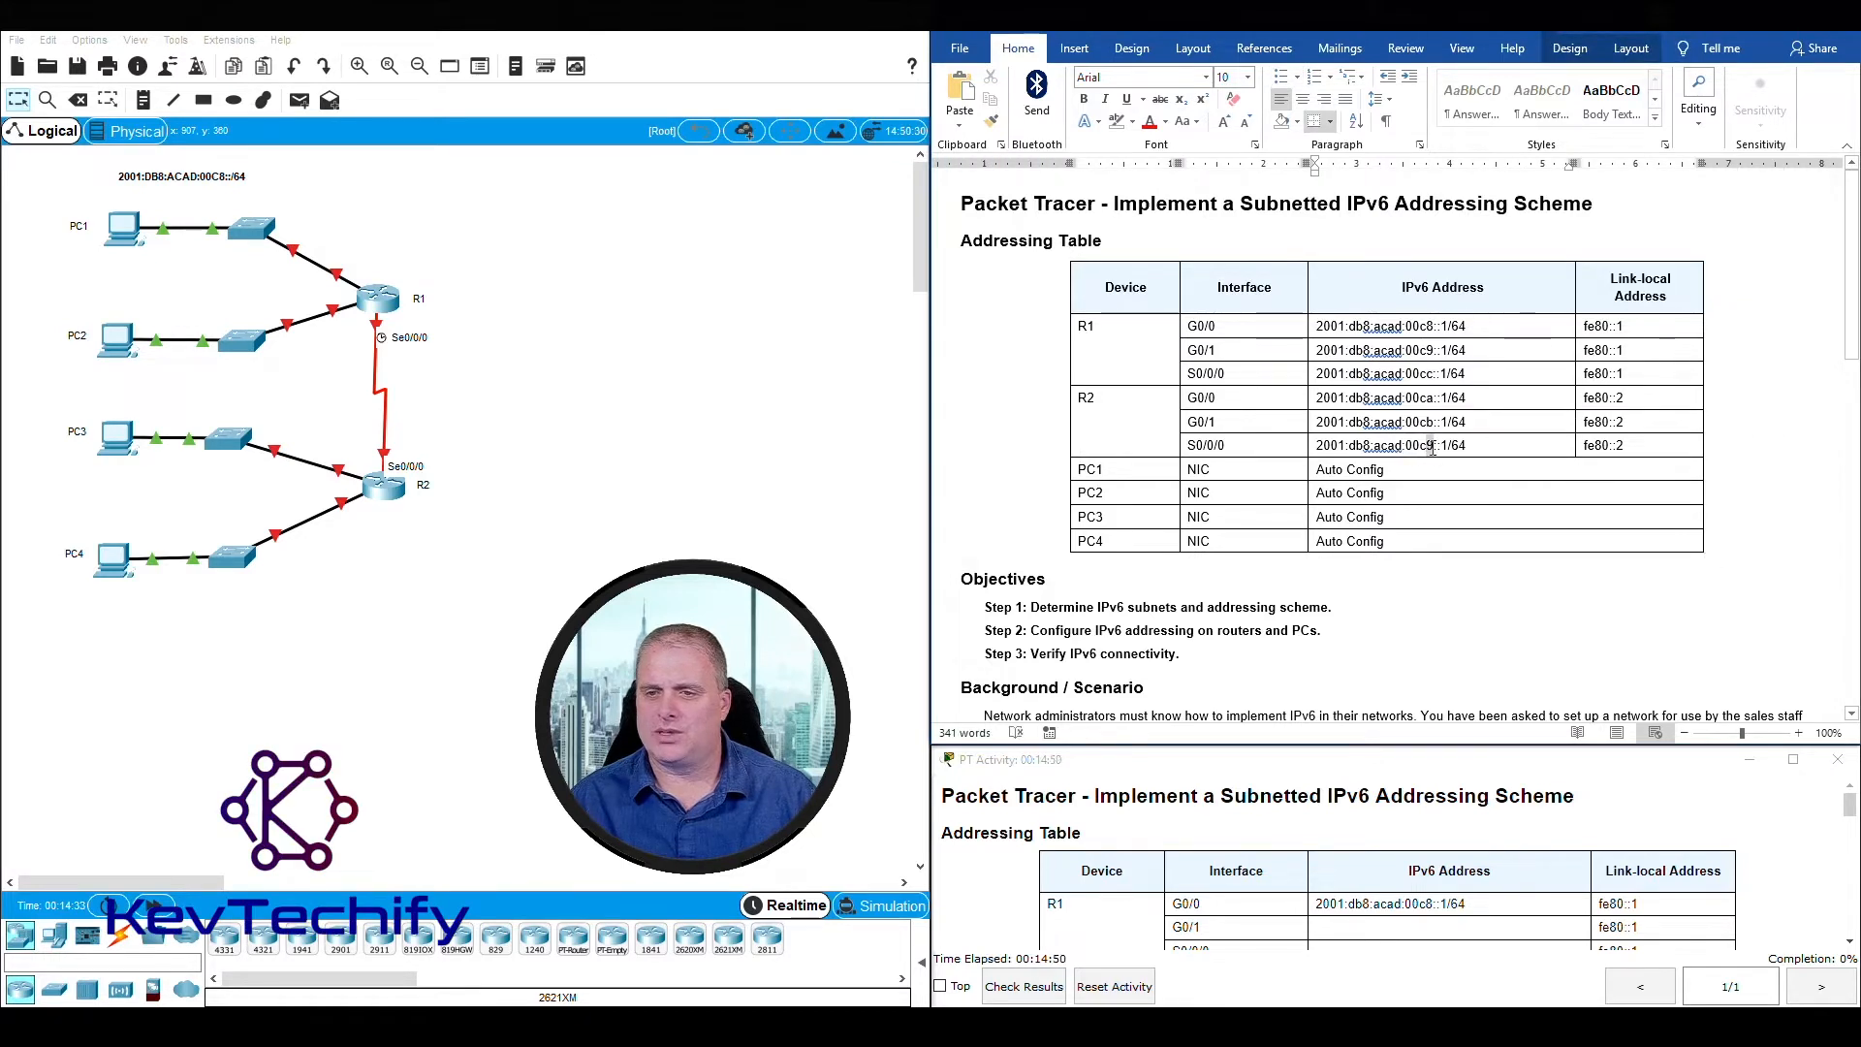
drag(1427, 447, 1433, 448)
text(c)
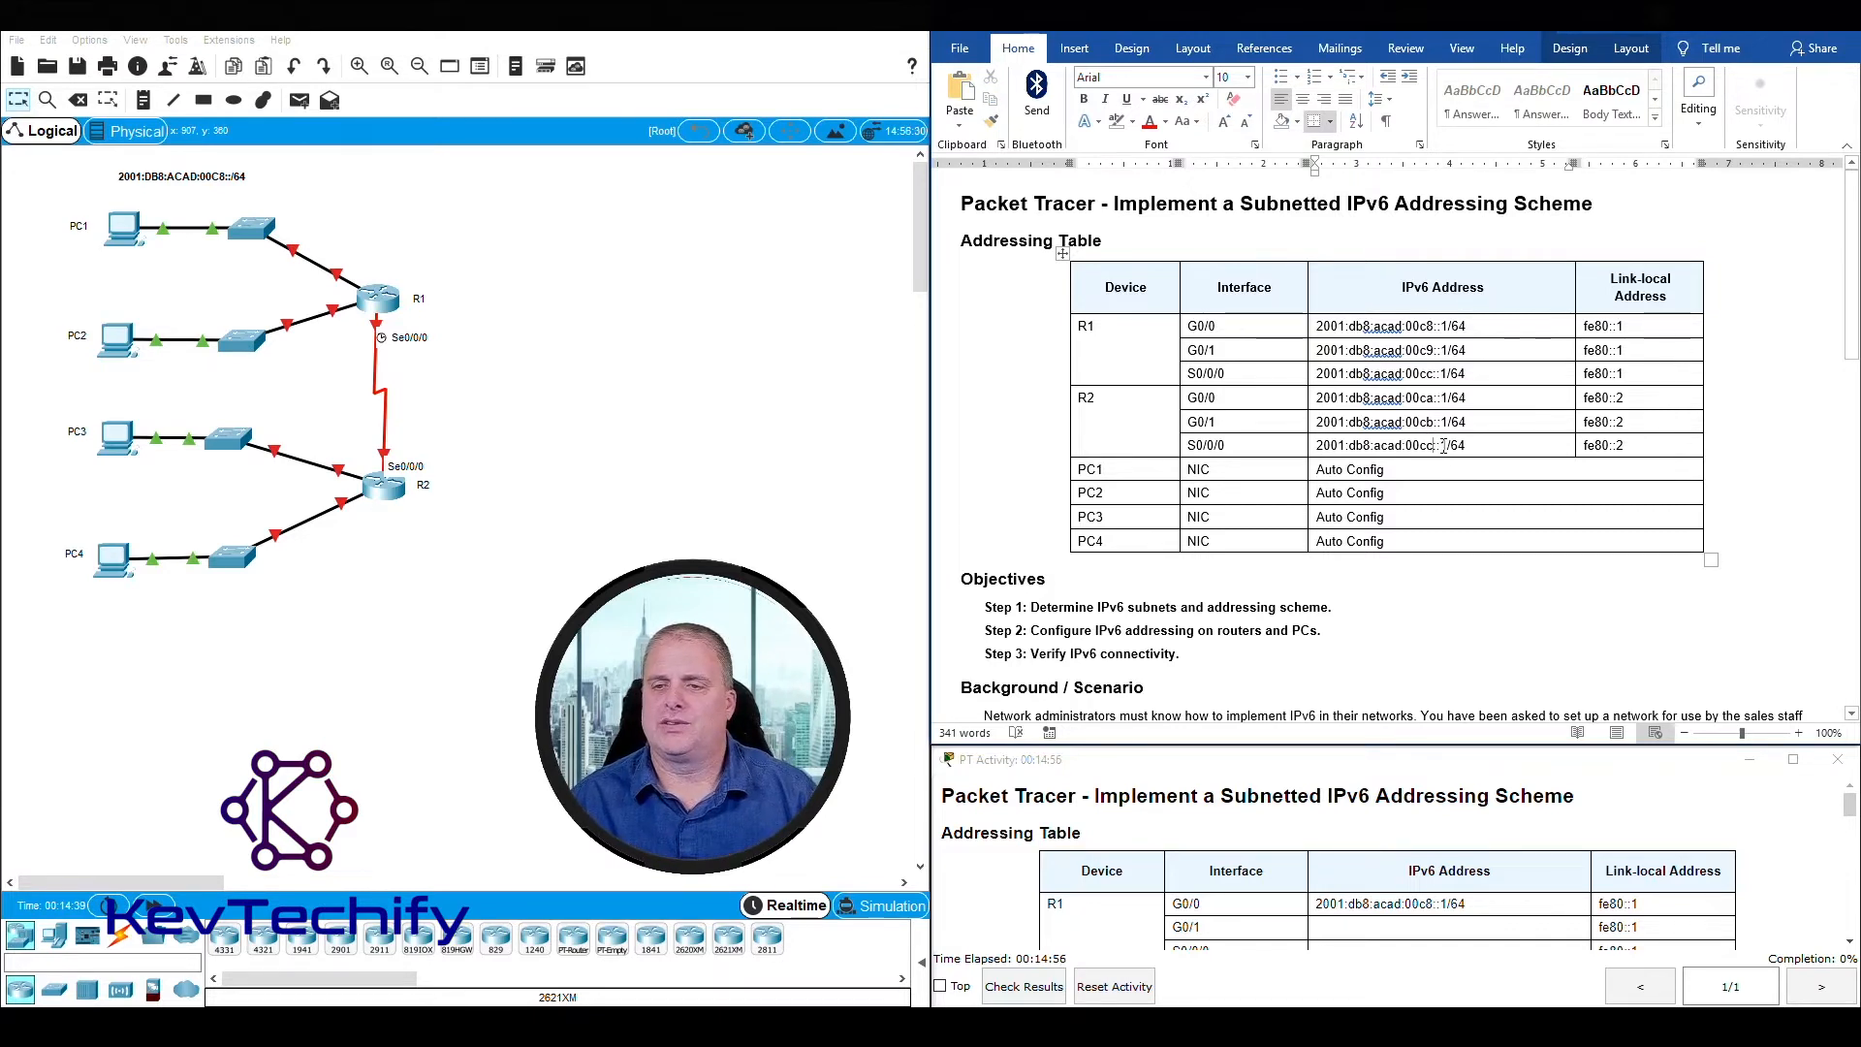
drag(1443, 446, 1448, 446)
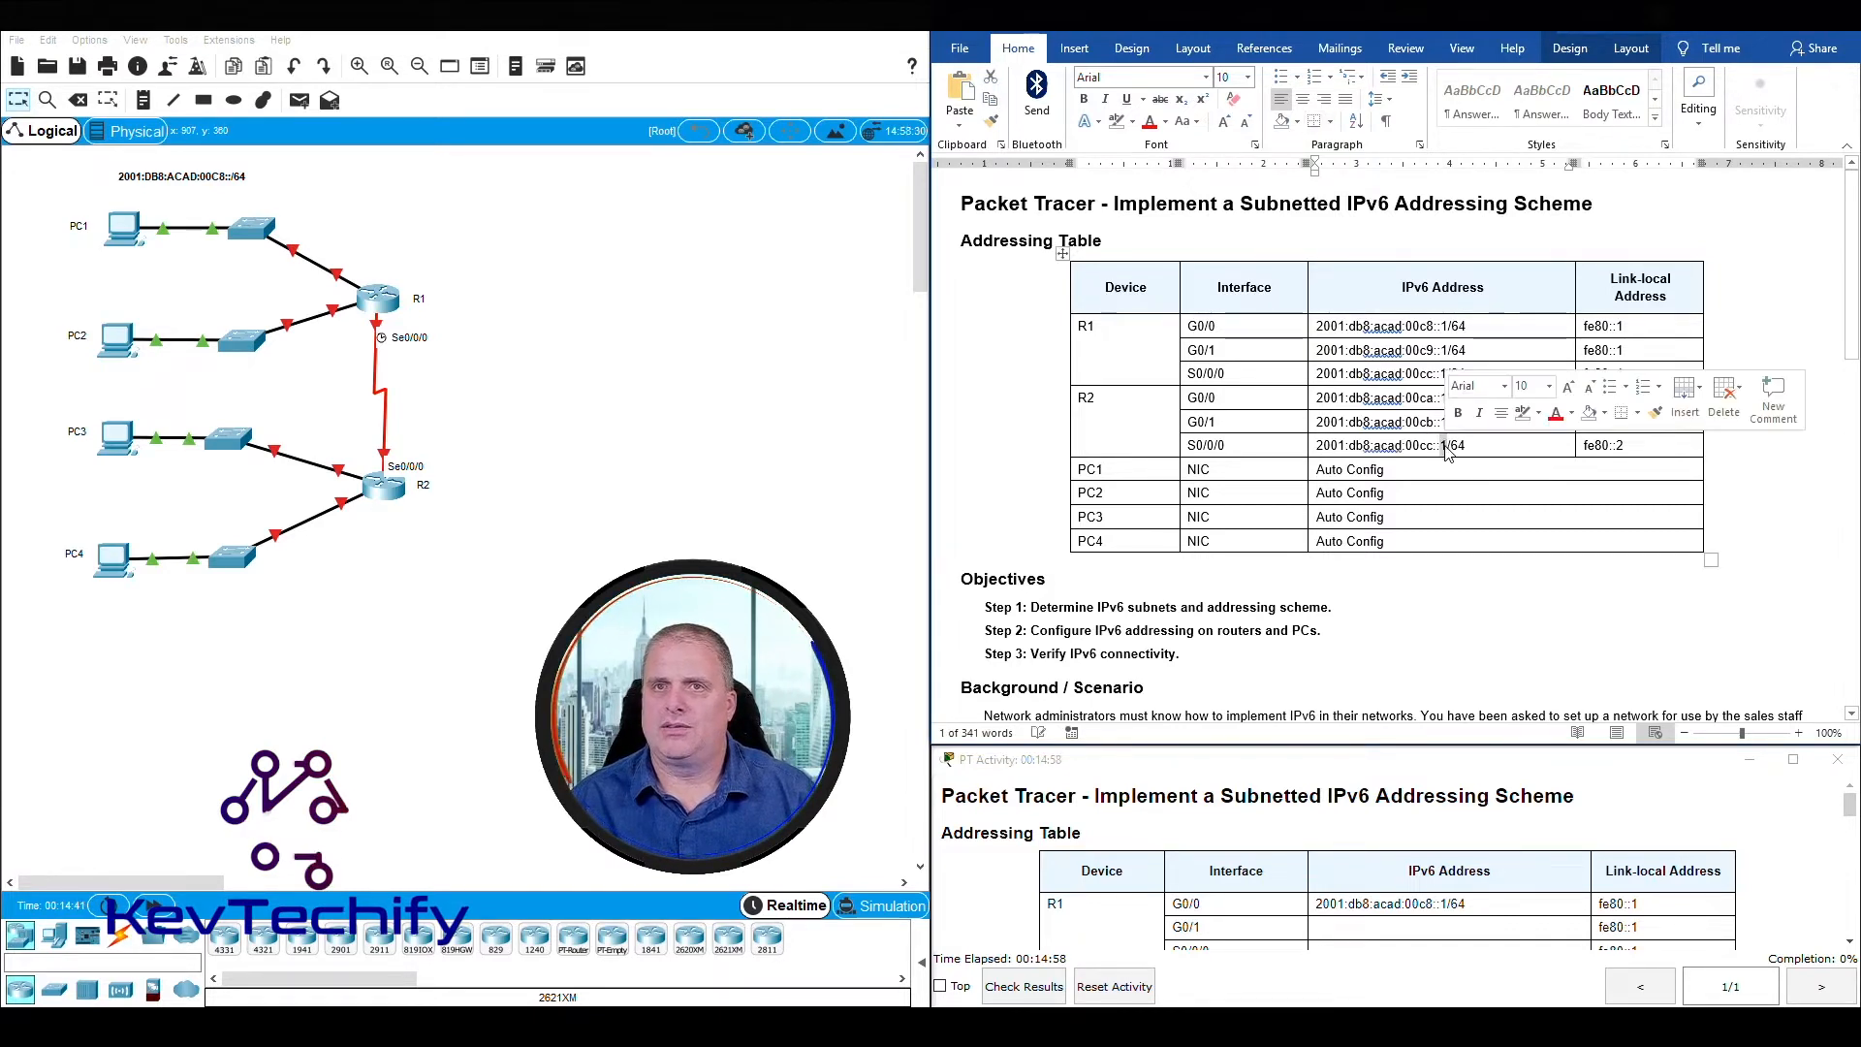
text(2)
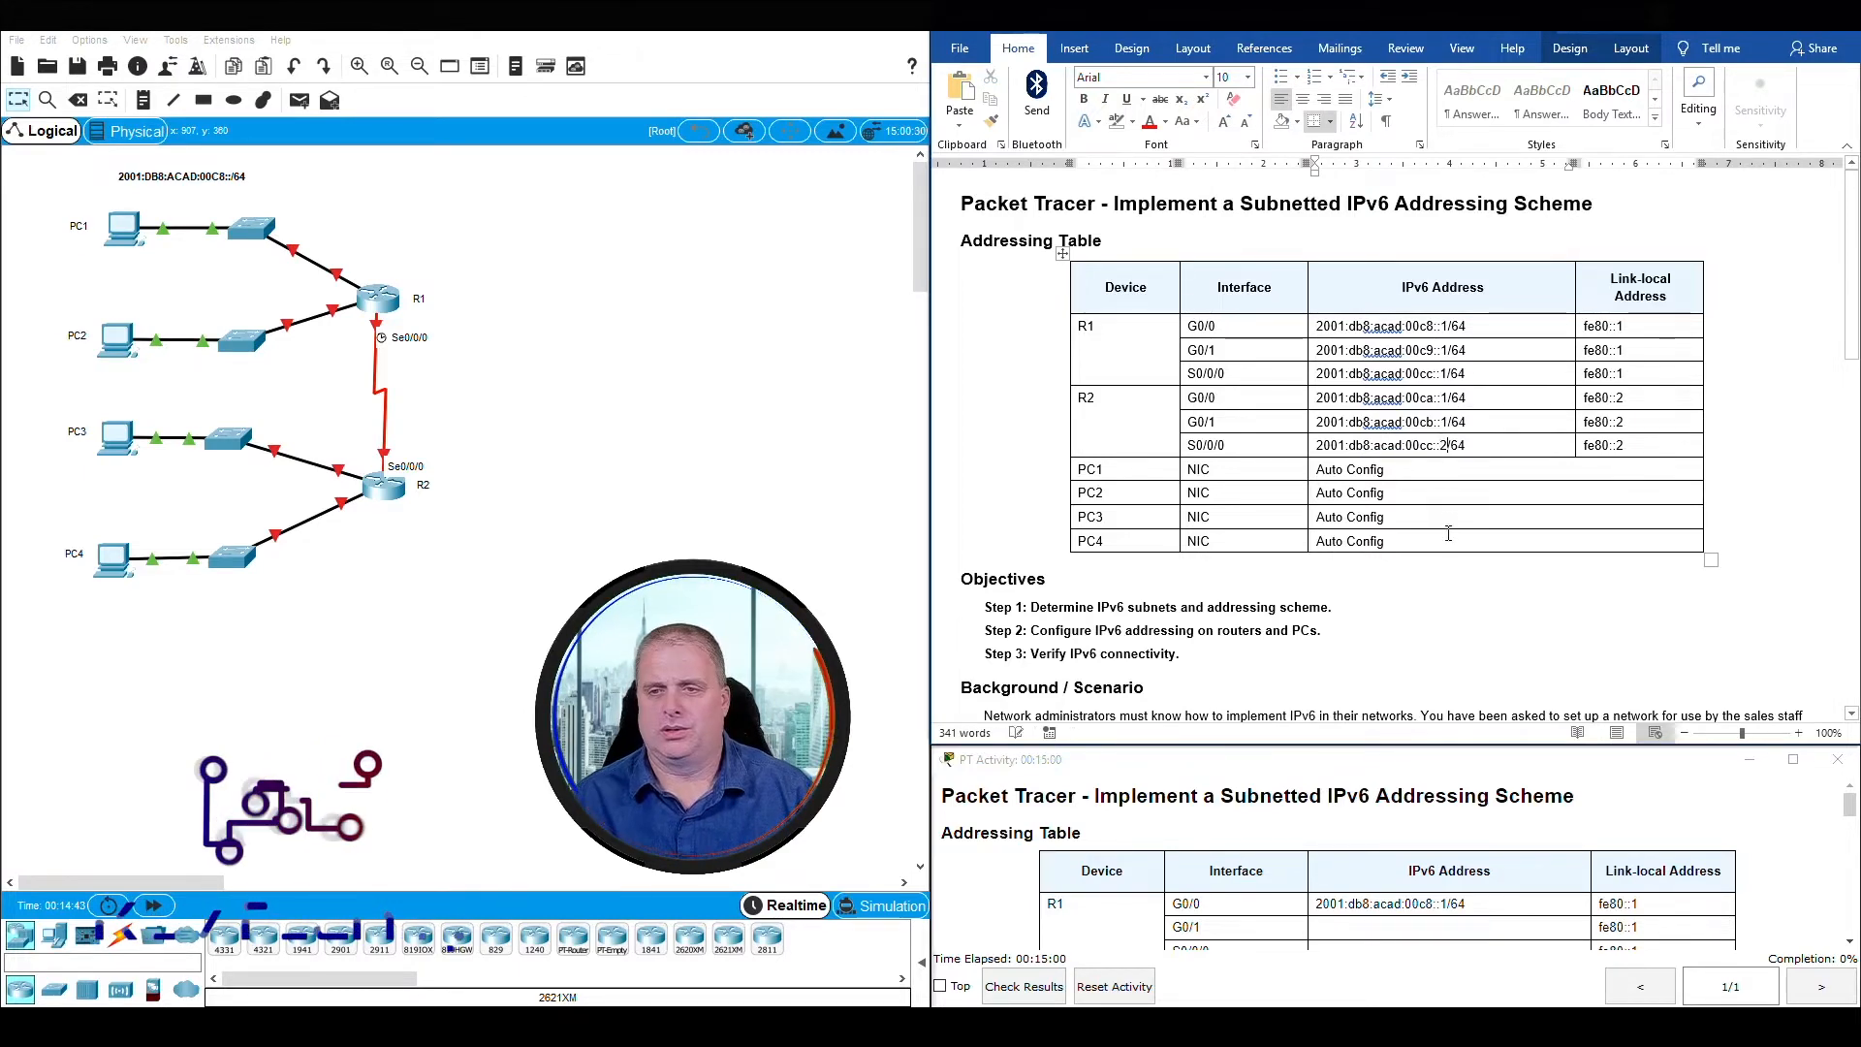
- Open R1's command-line interface from the topology and move its window clear of the lab instructions
scroll(1460, 508, down, 15)
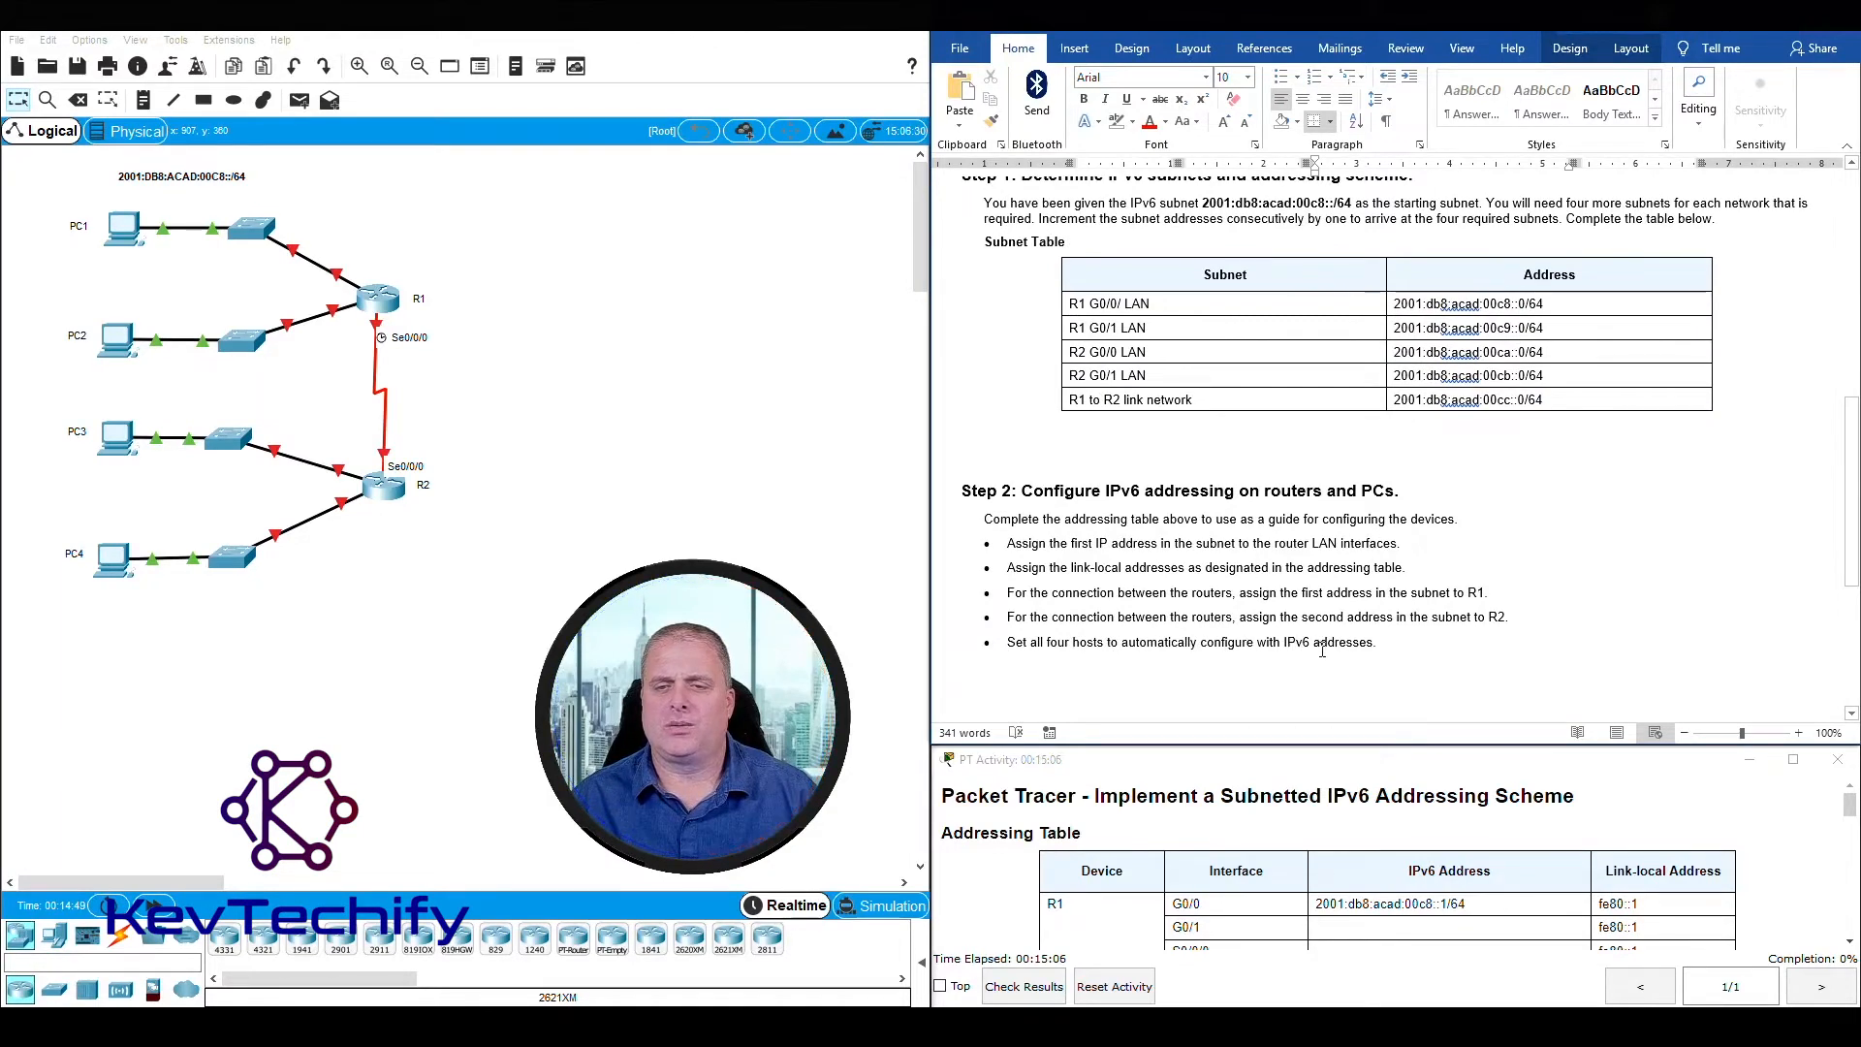
scroll(1383, 642, down, 5)
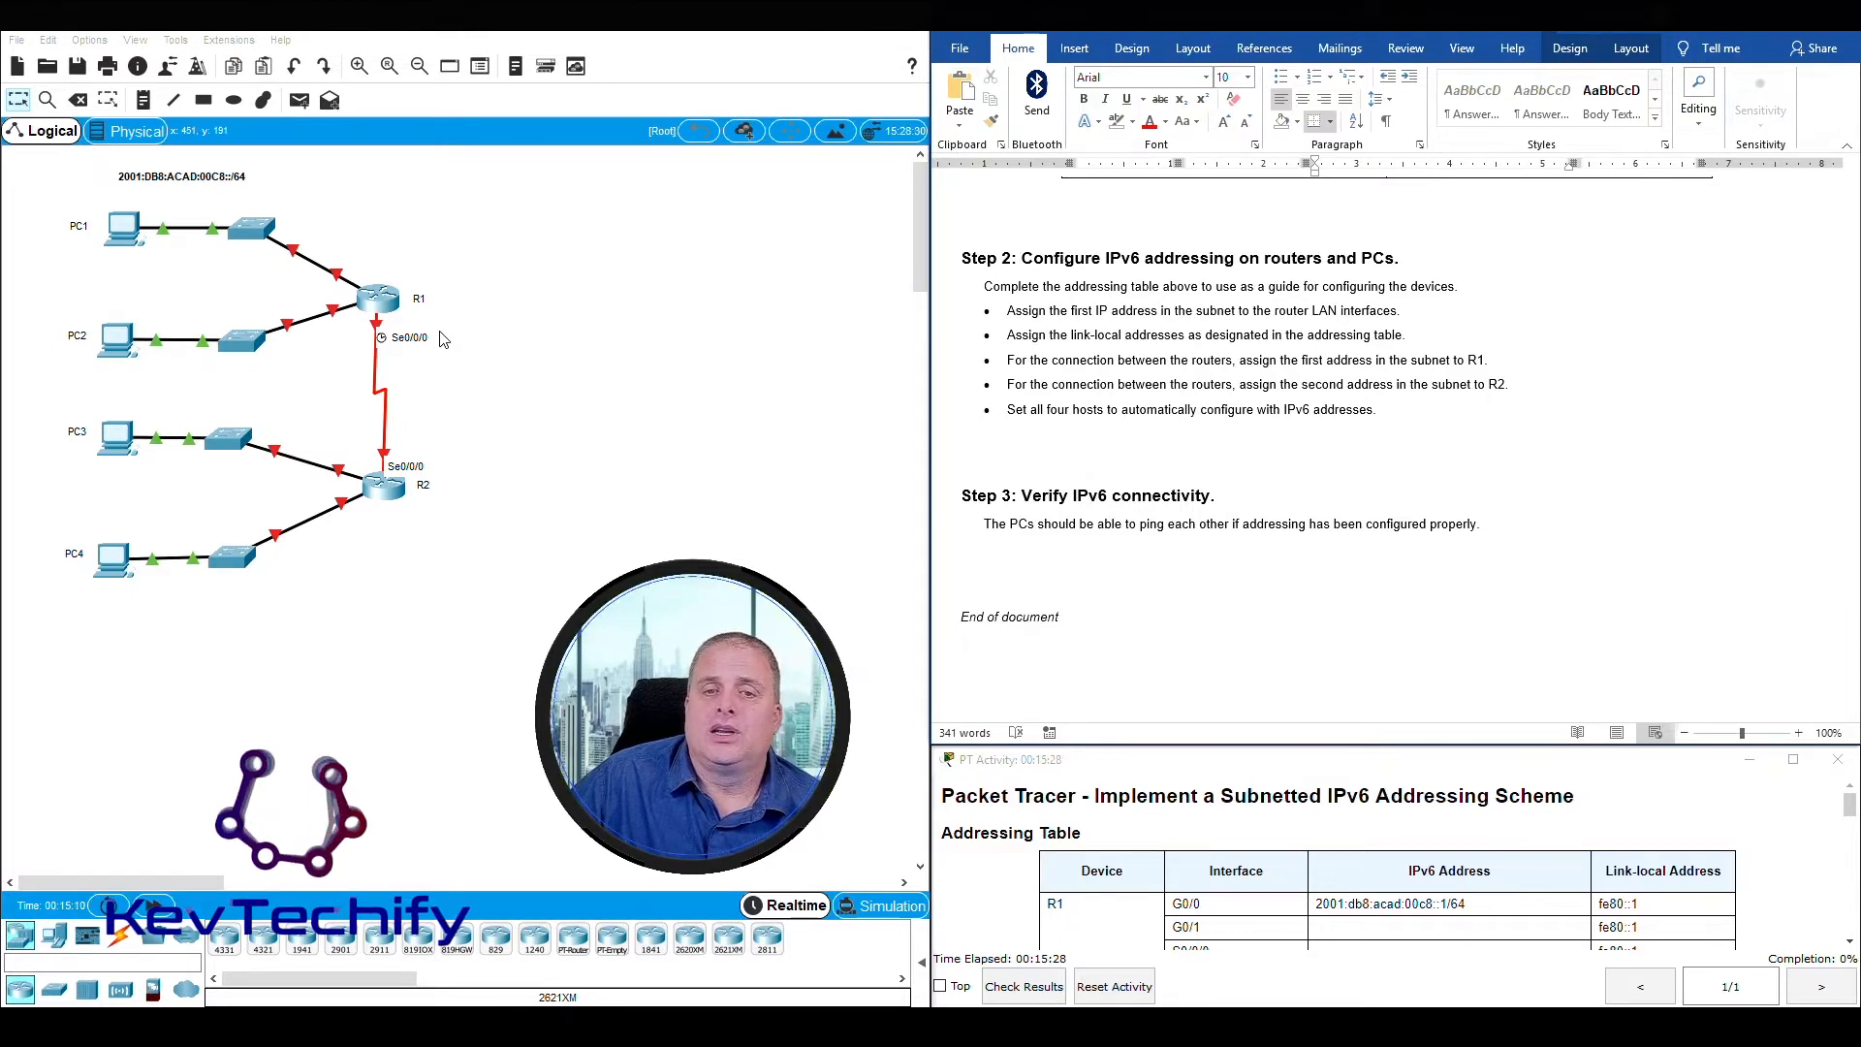
click(385, 305)
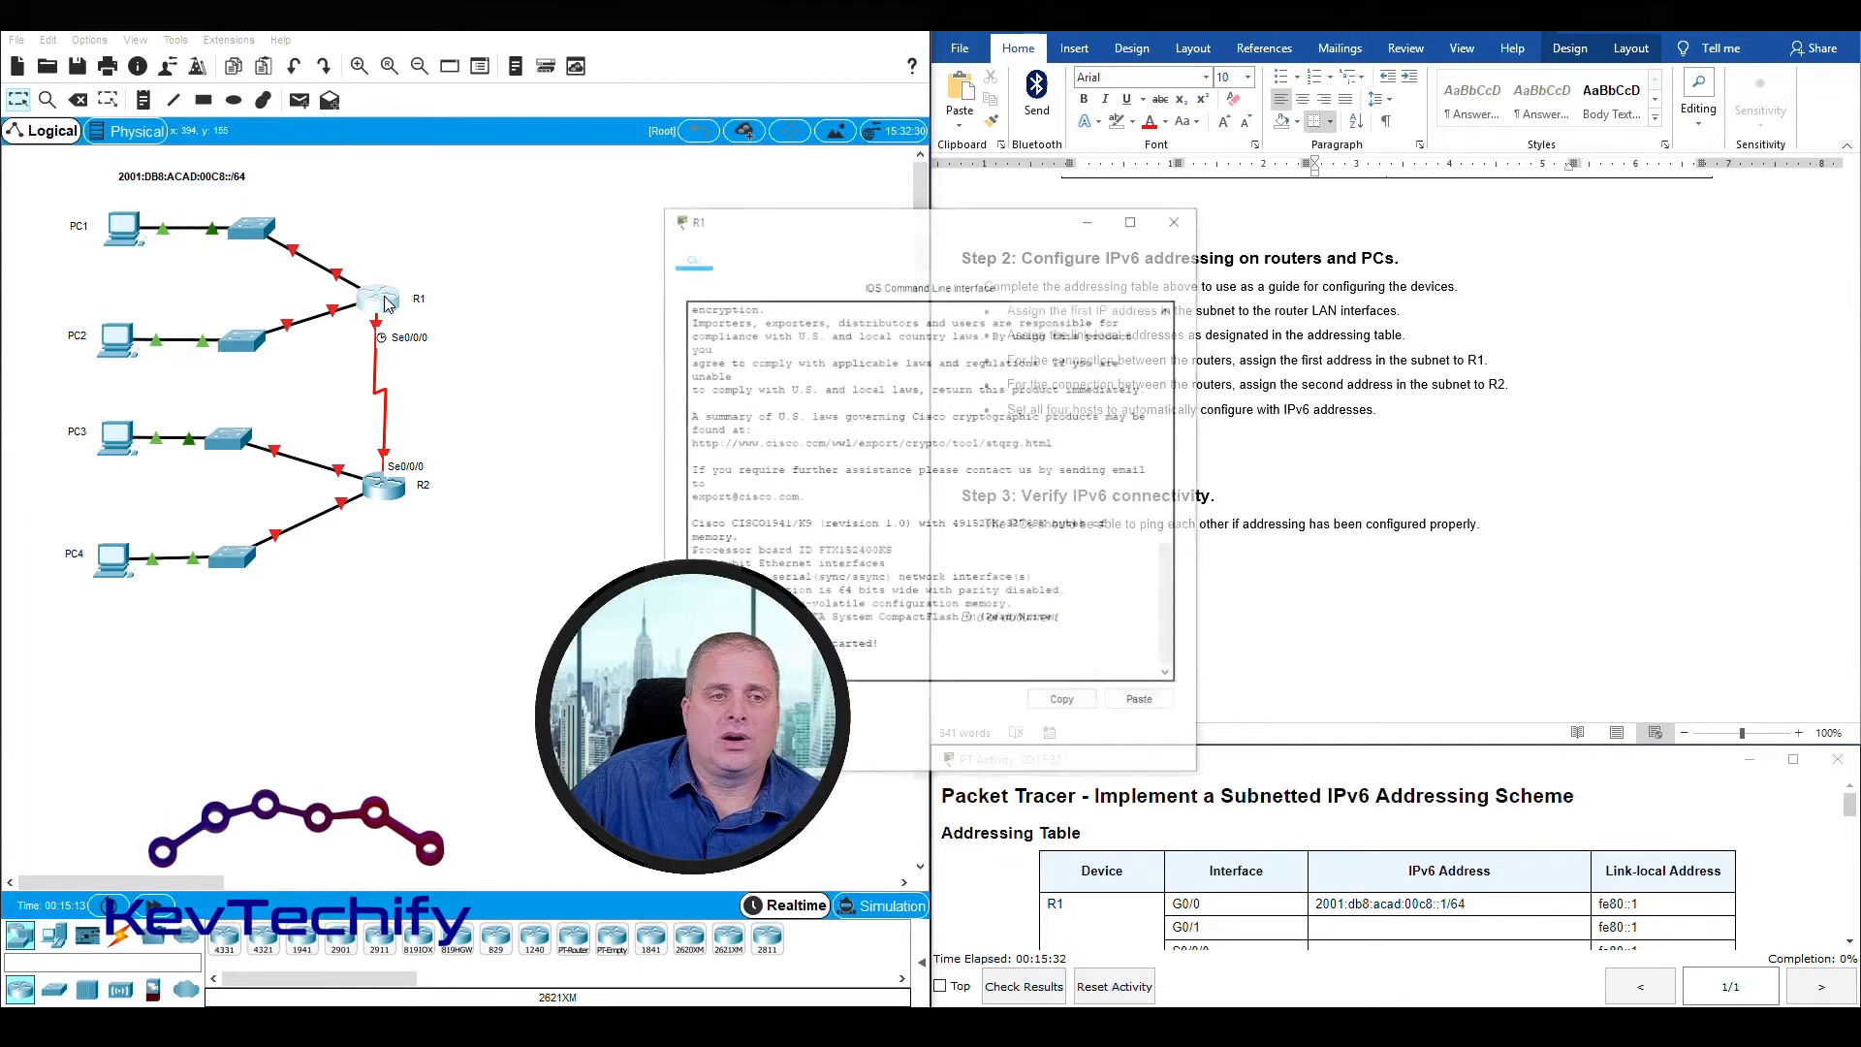
drag(817, 245, 224, 79)
scroll(1197, 536, up, 10)
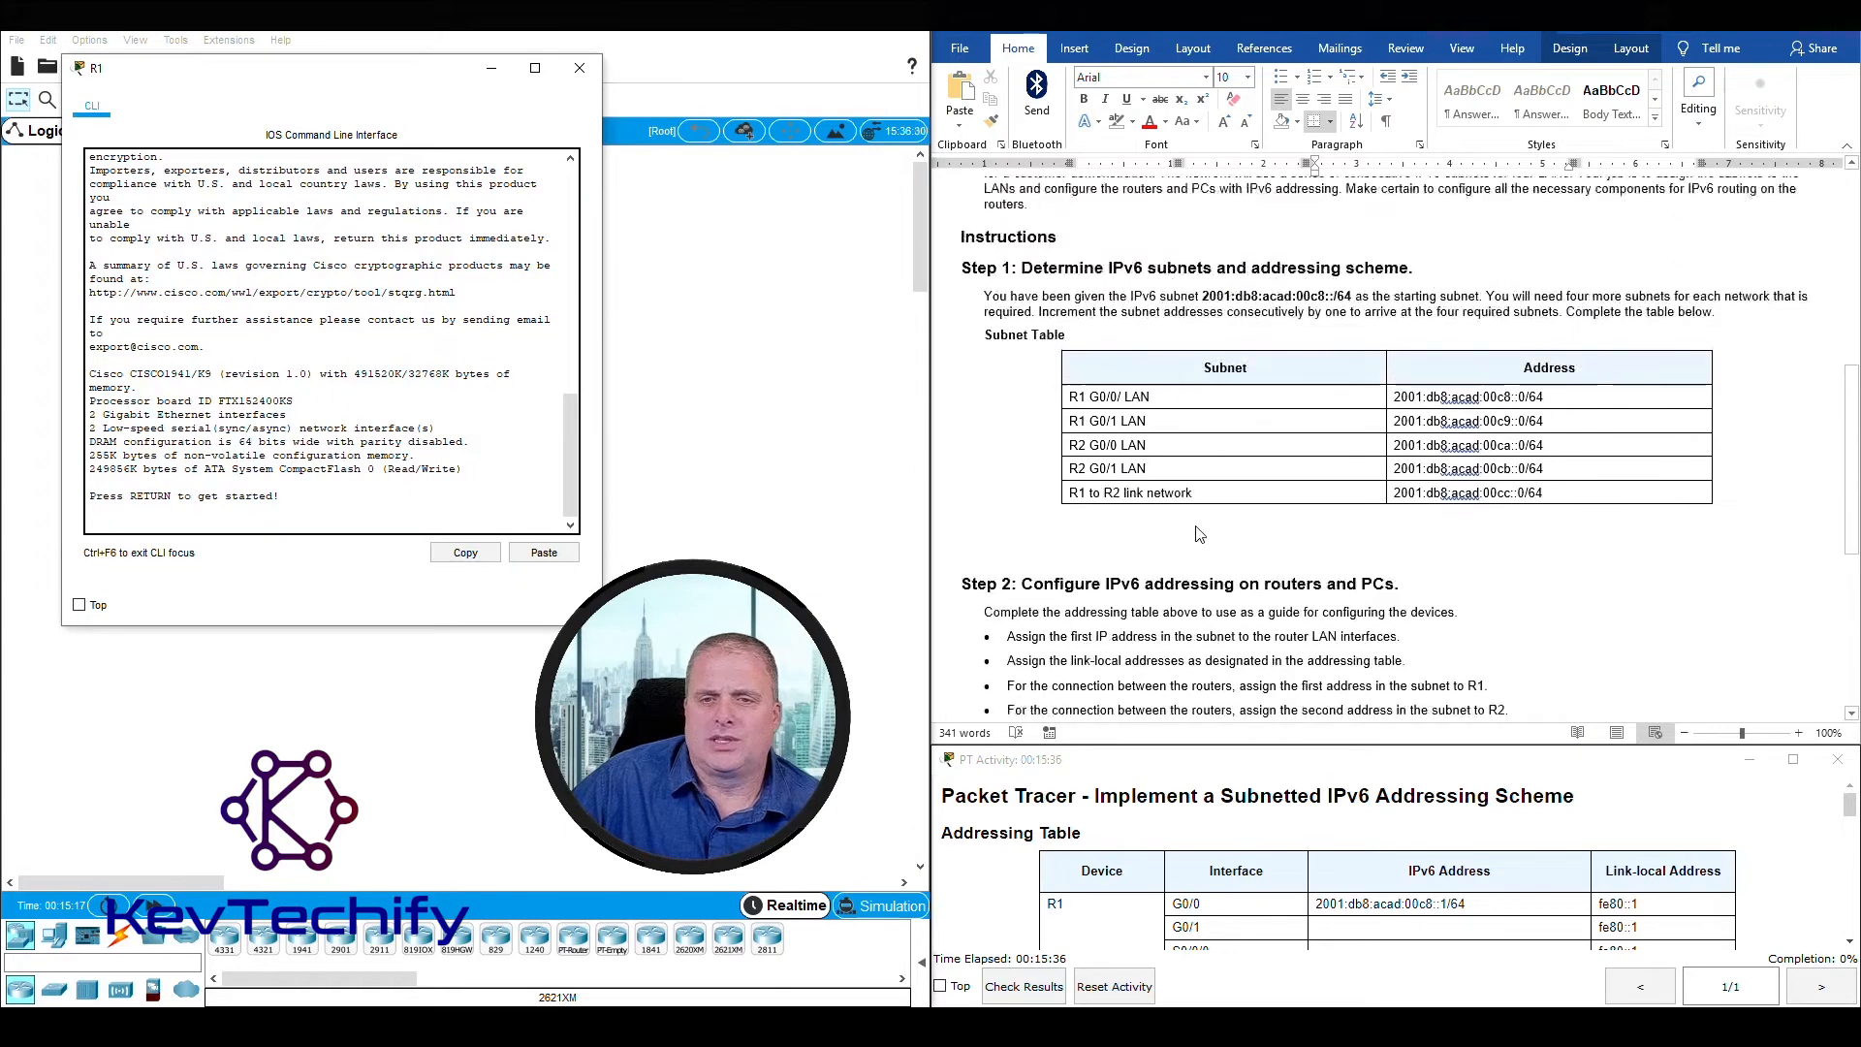
- Review R1's G0/0, G0/1 and S0/0/0 rows in the Addressing Table by highlighting them
scroll(1196, 536, up, 5)
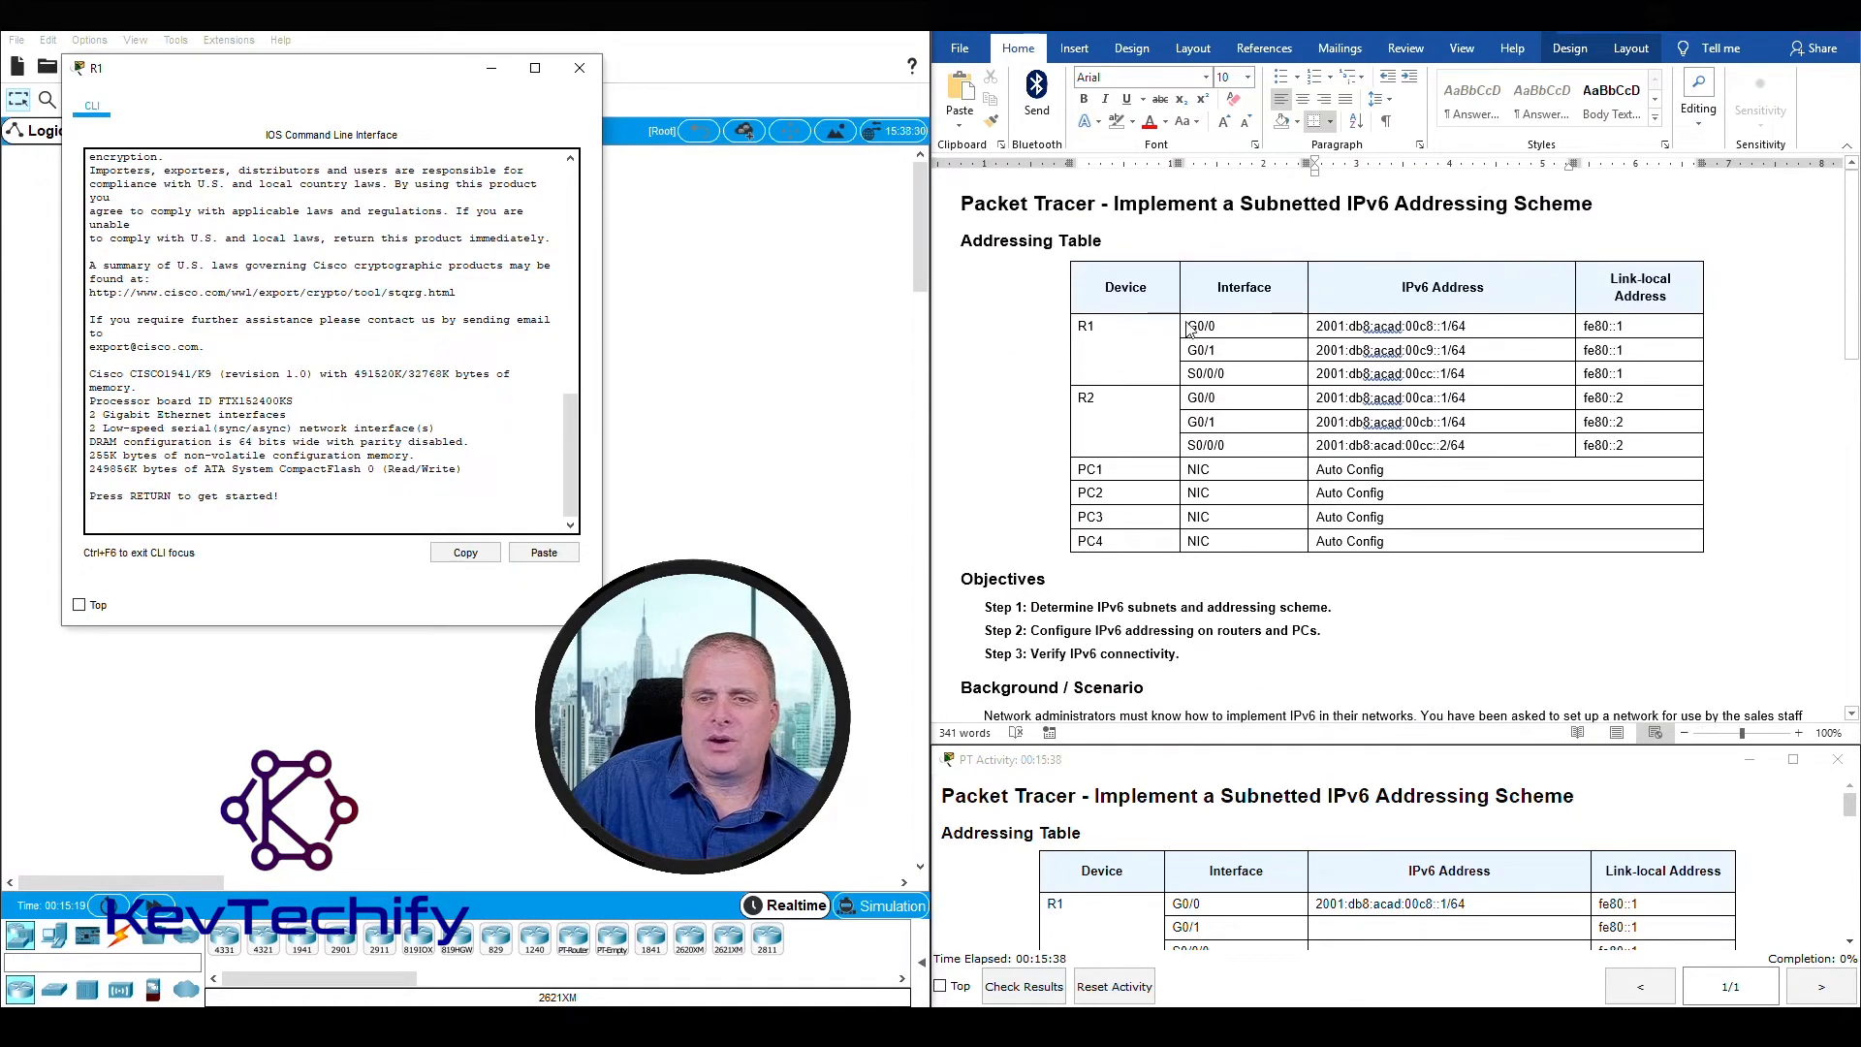
click(1190, 330)
drag(1198, 327, 1677, 375)
- Start the R1 console session and enter privileged EXEC mode with the enable command
click(219, 517)
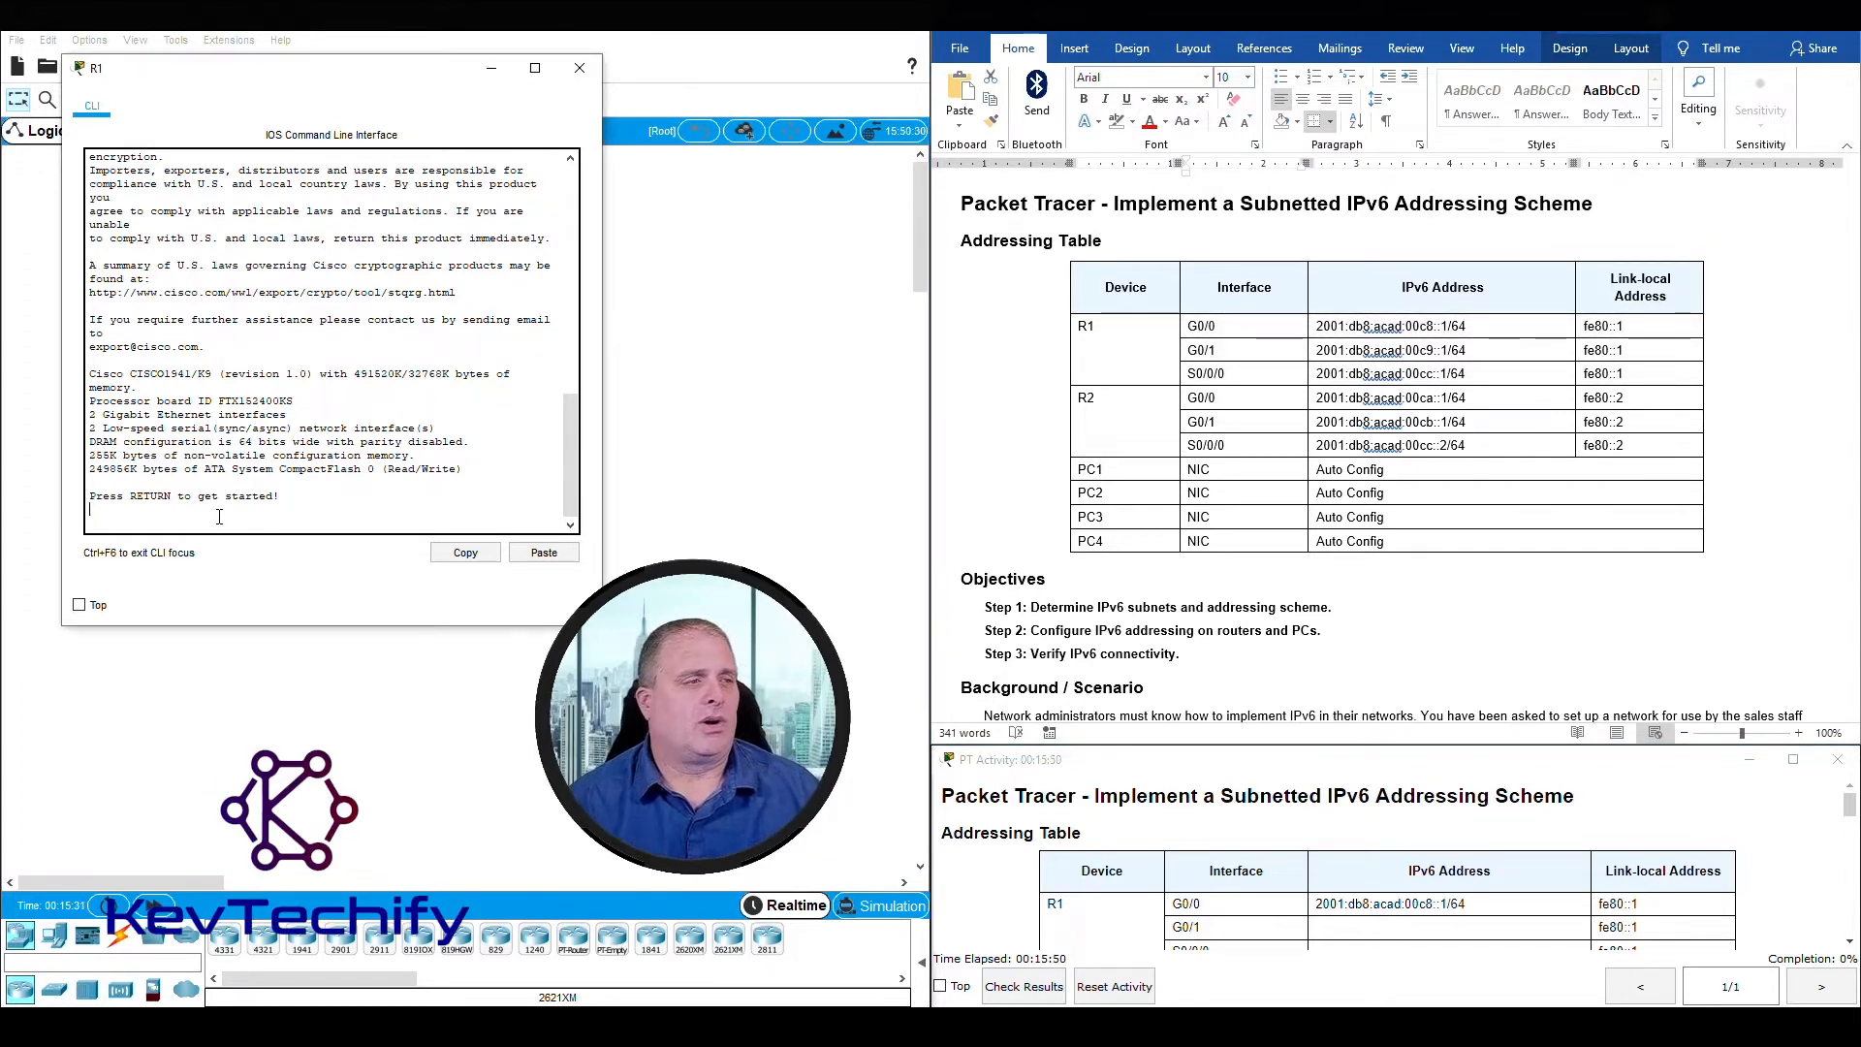
key(Return)
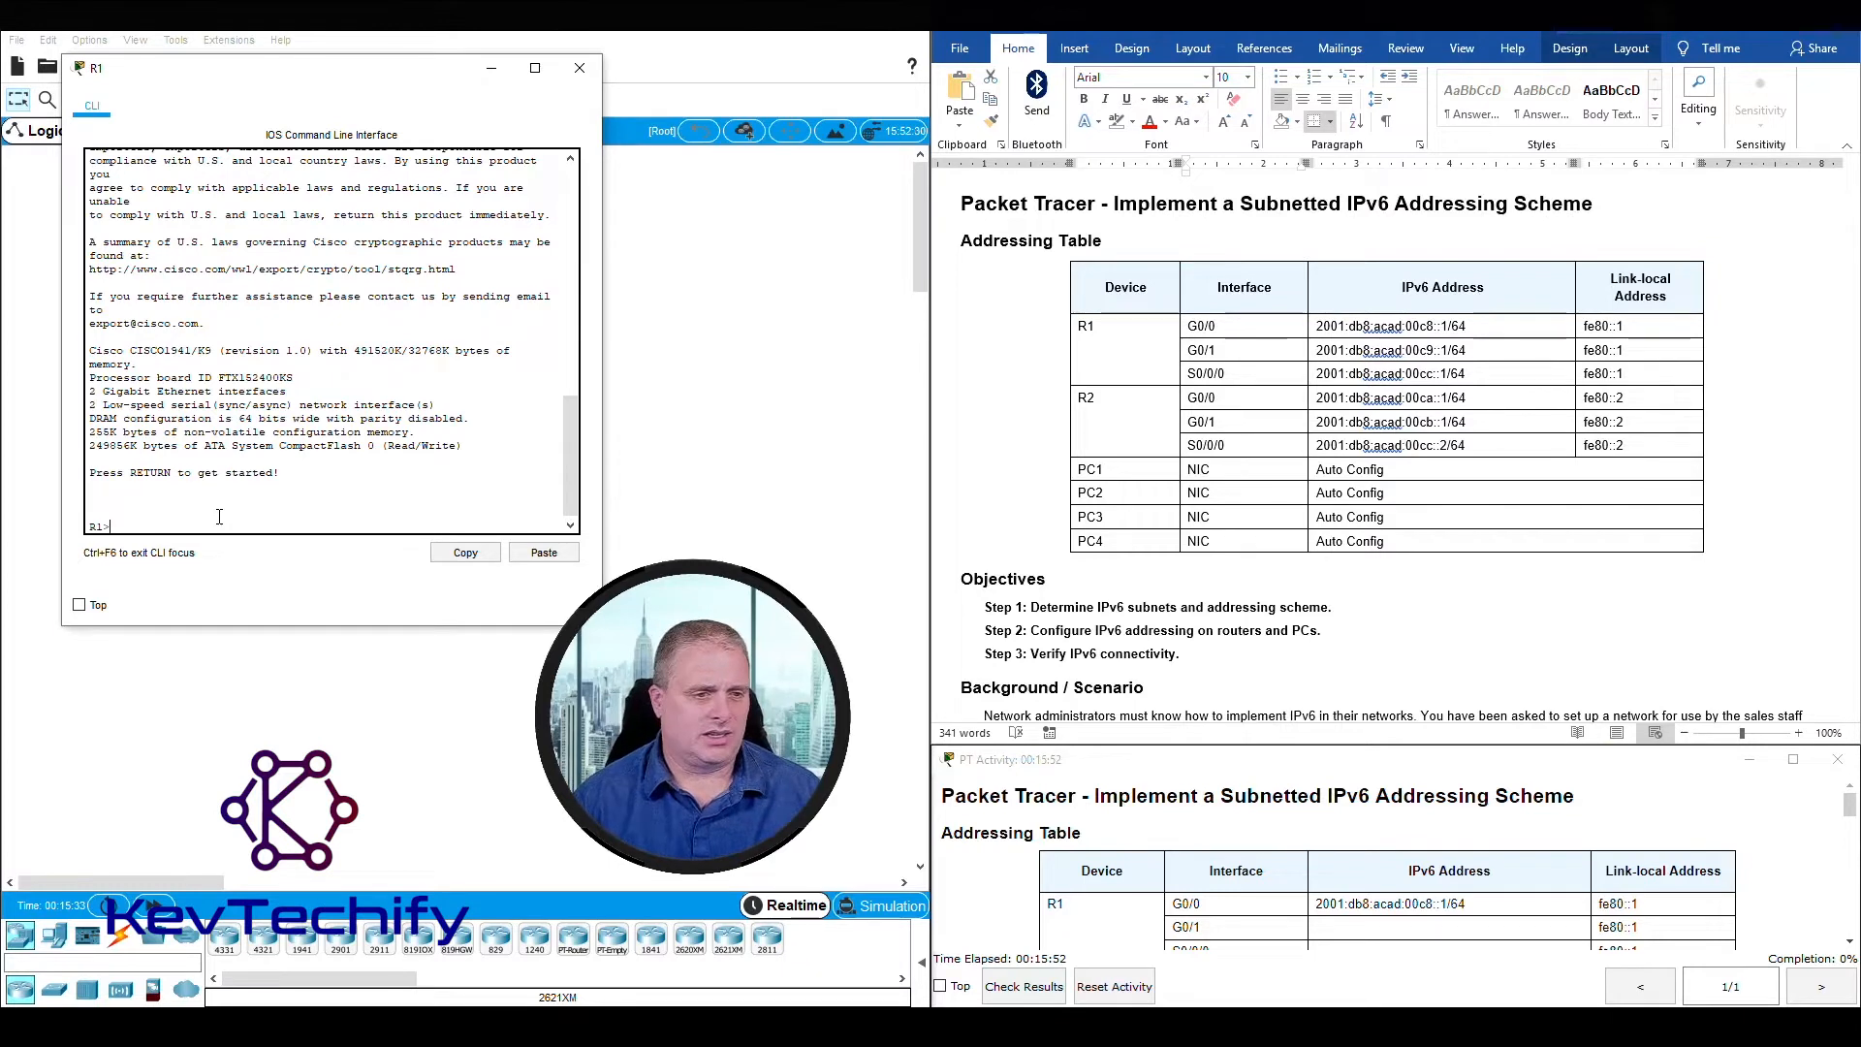
key(Return)
key(Return)
key(Return)
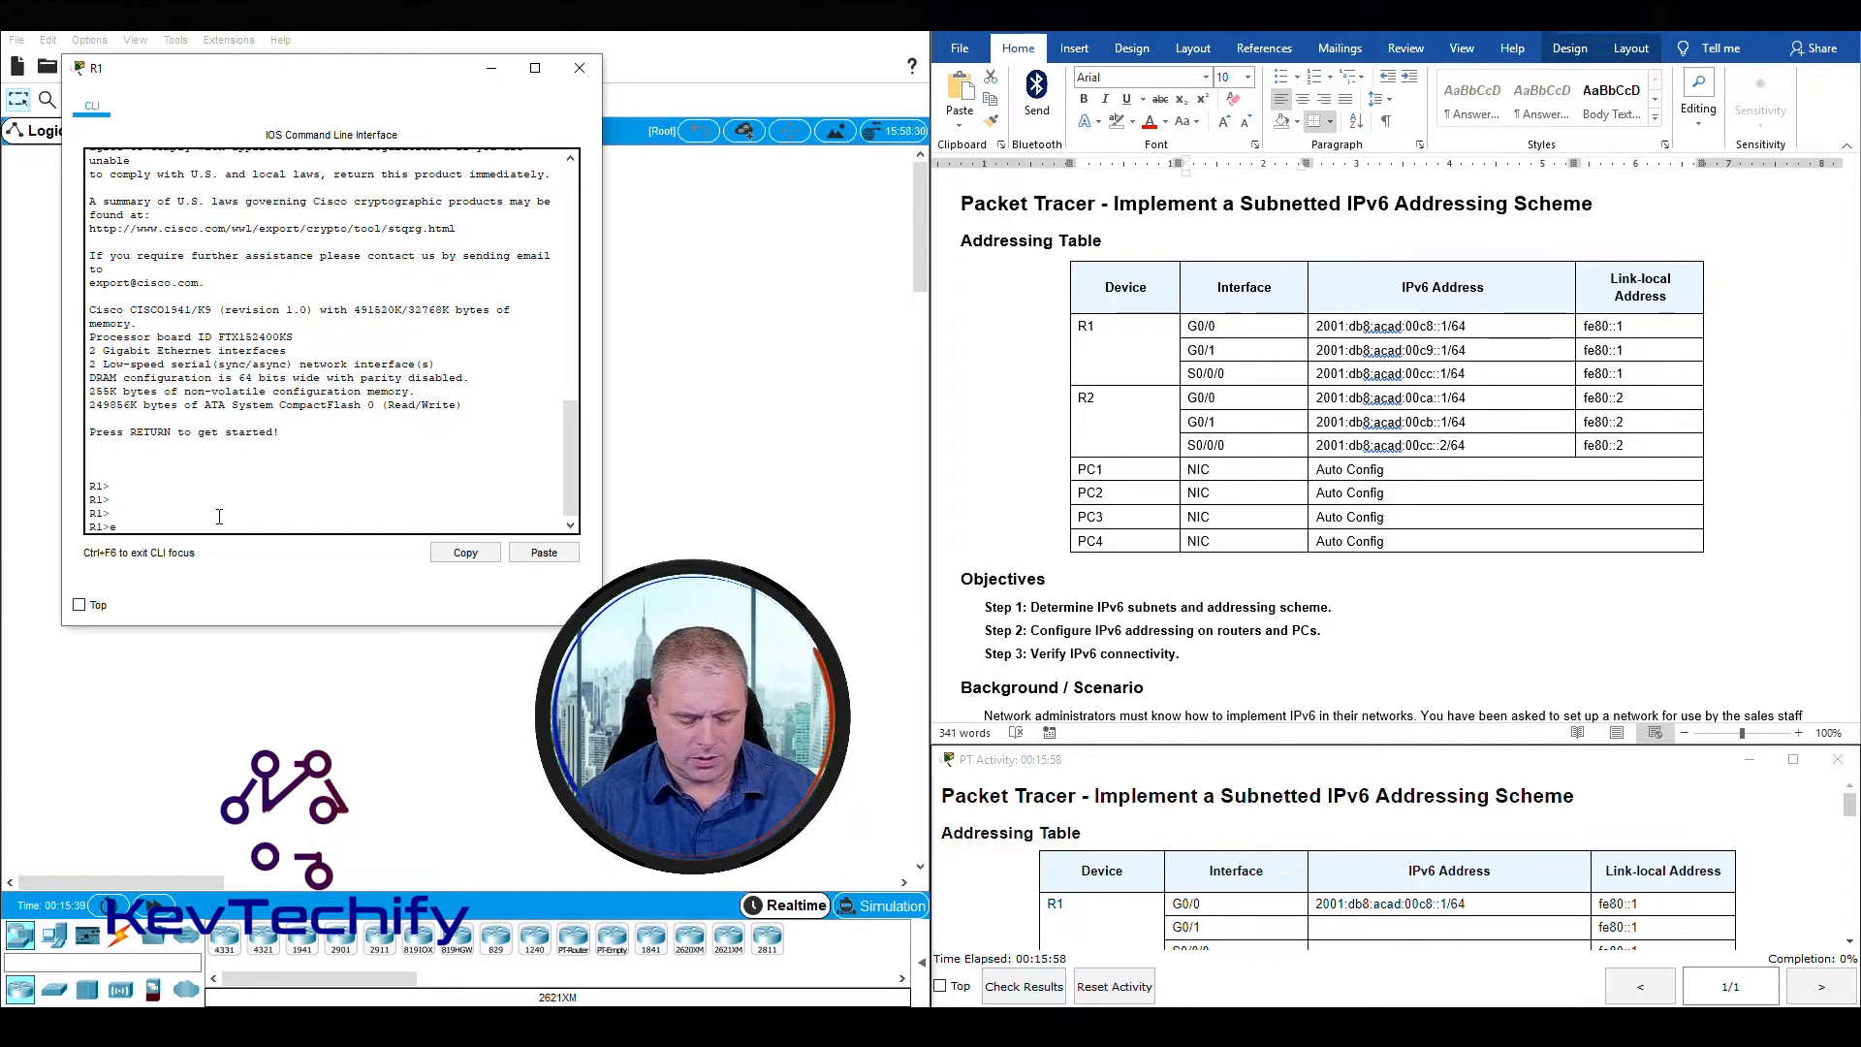
text(enable)
key(Return)
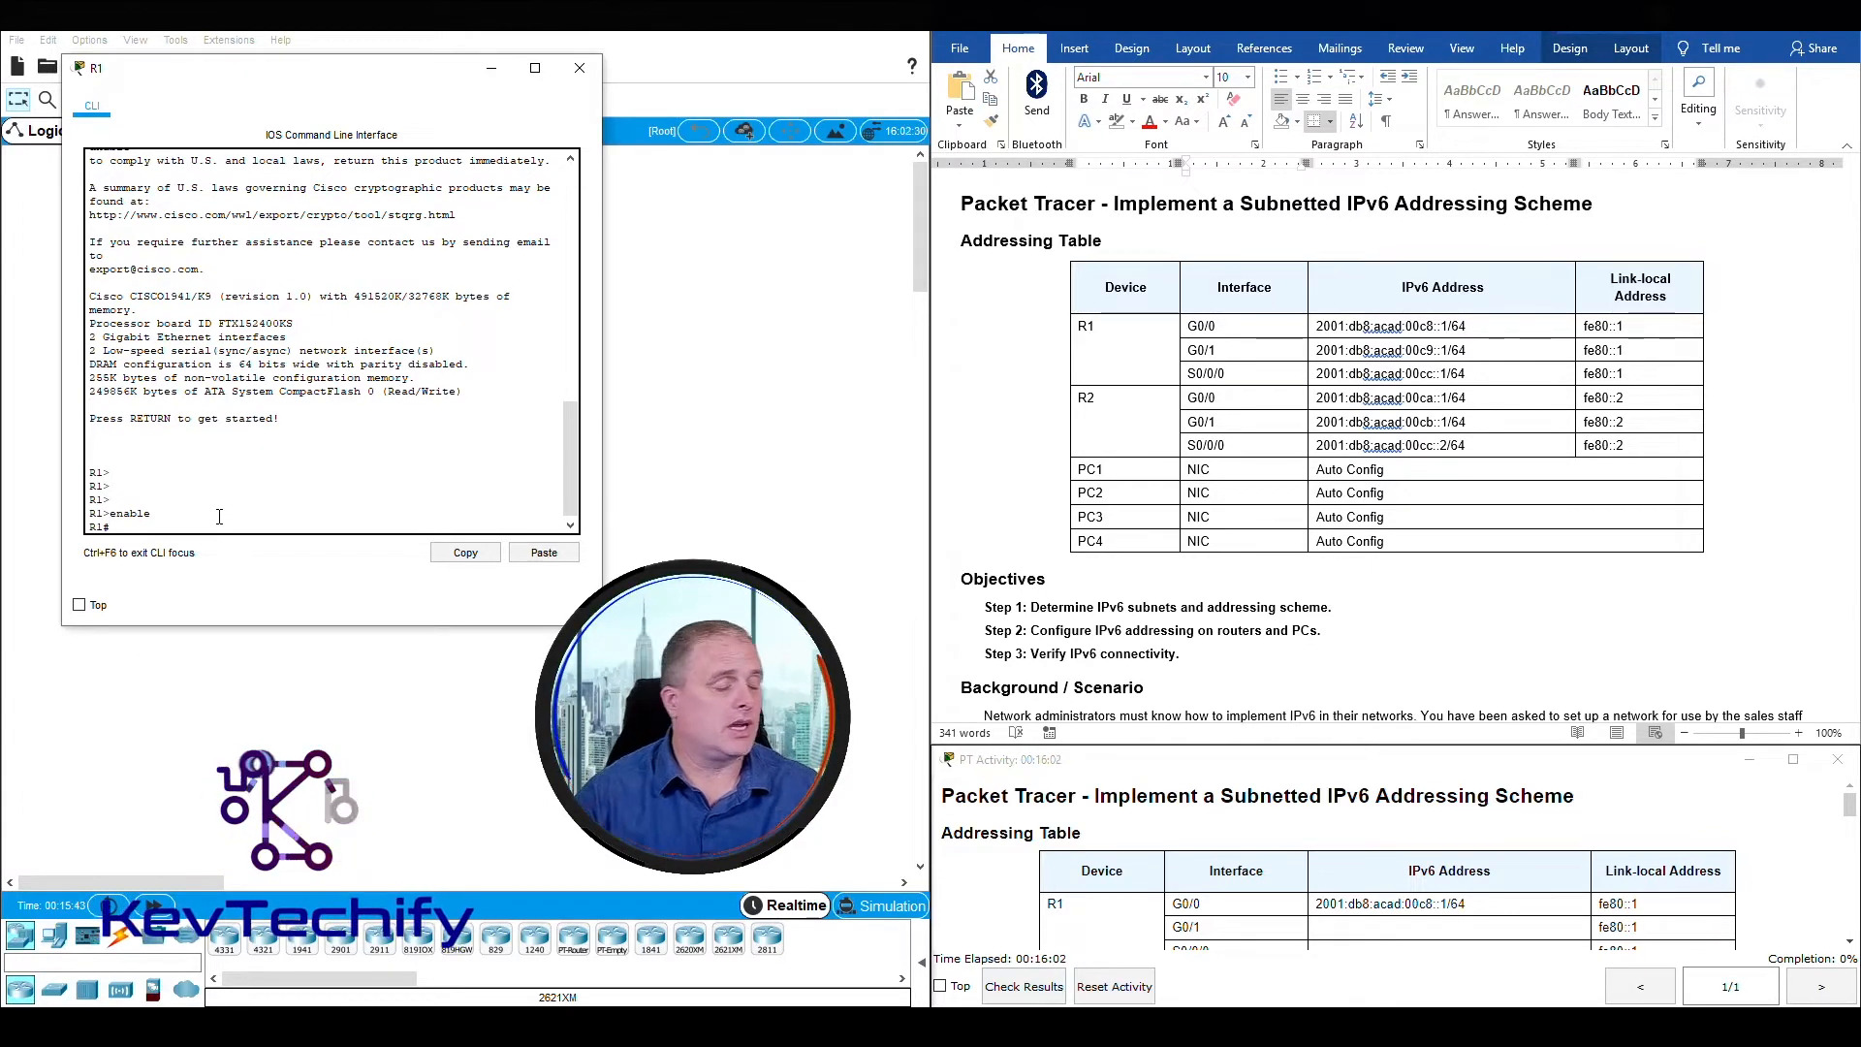
- Enter global configuration mode on R1 with conf t
key(Return)
key(Return)
key(Return)
key(Return)
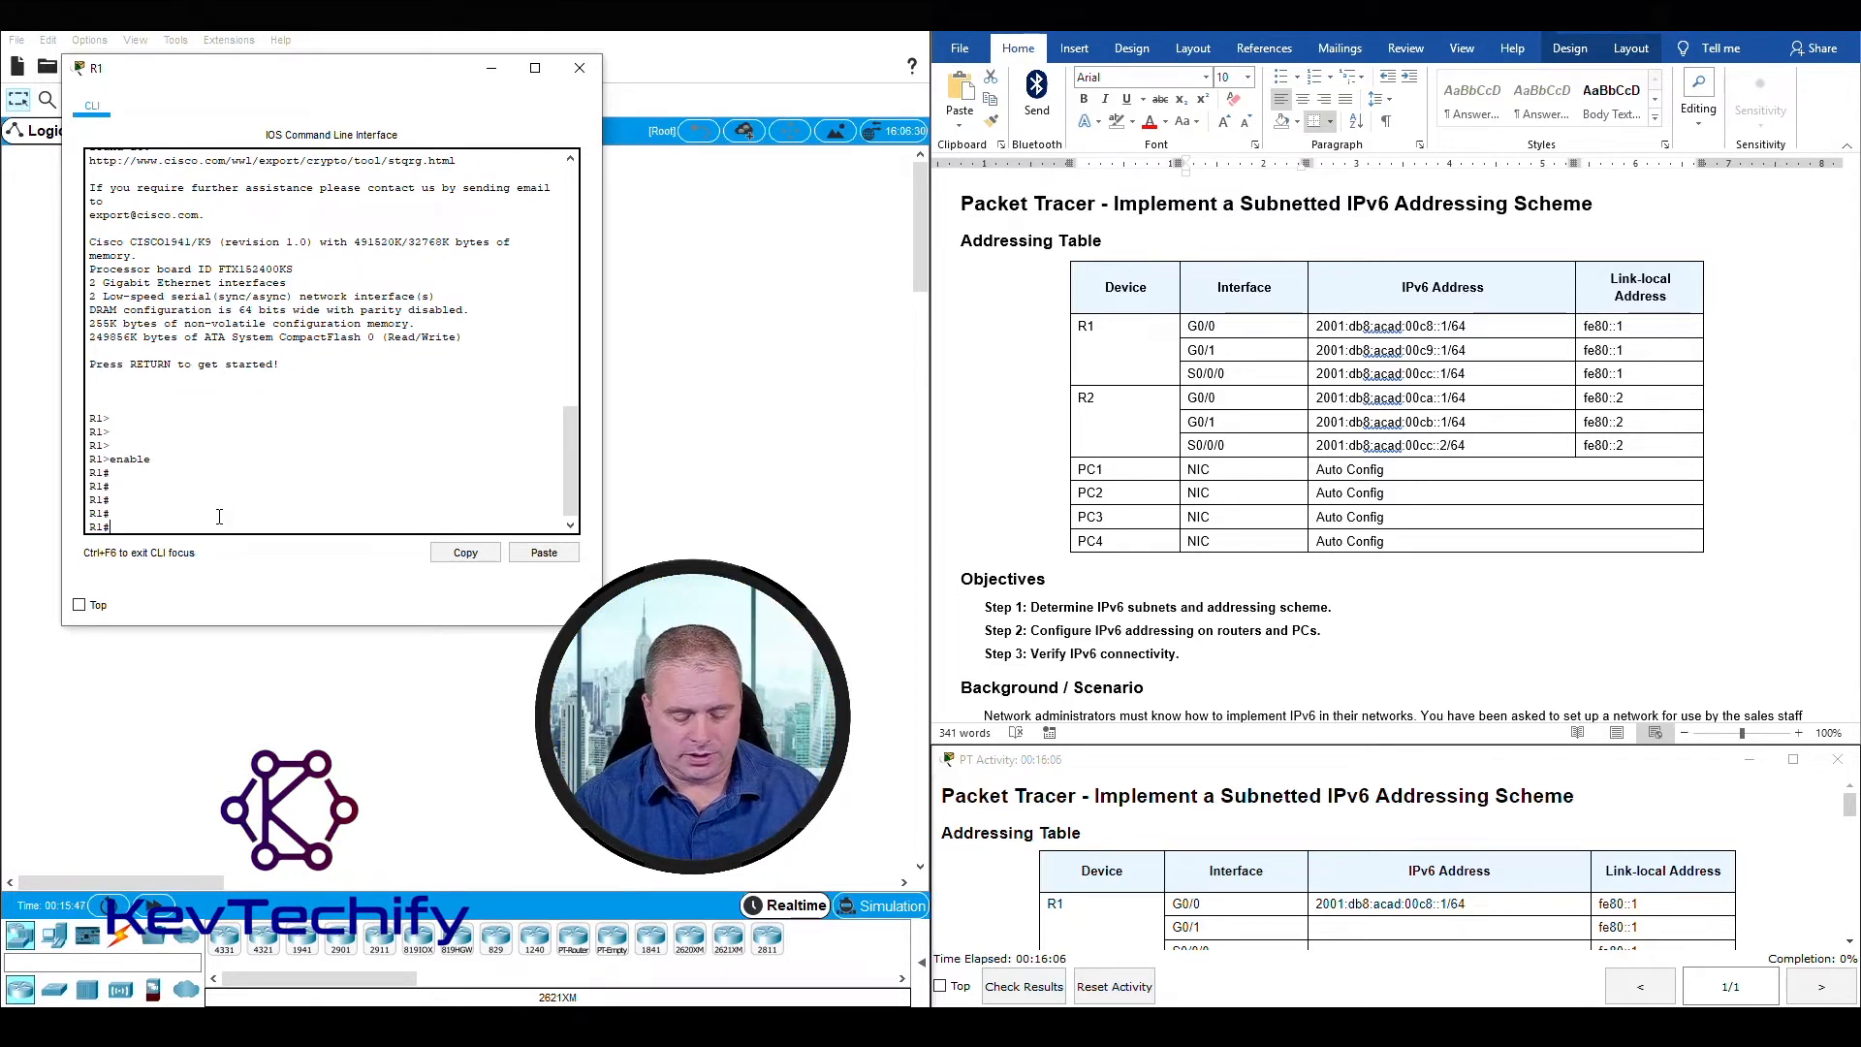
text(conf)
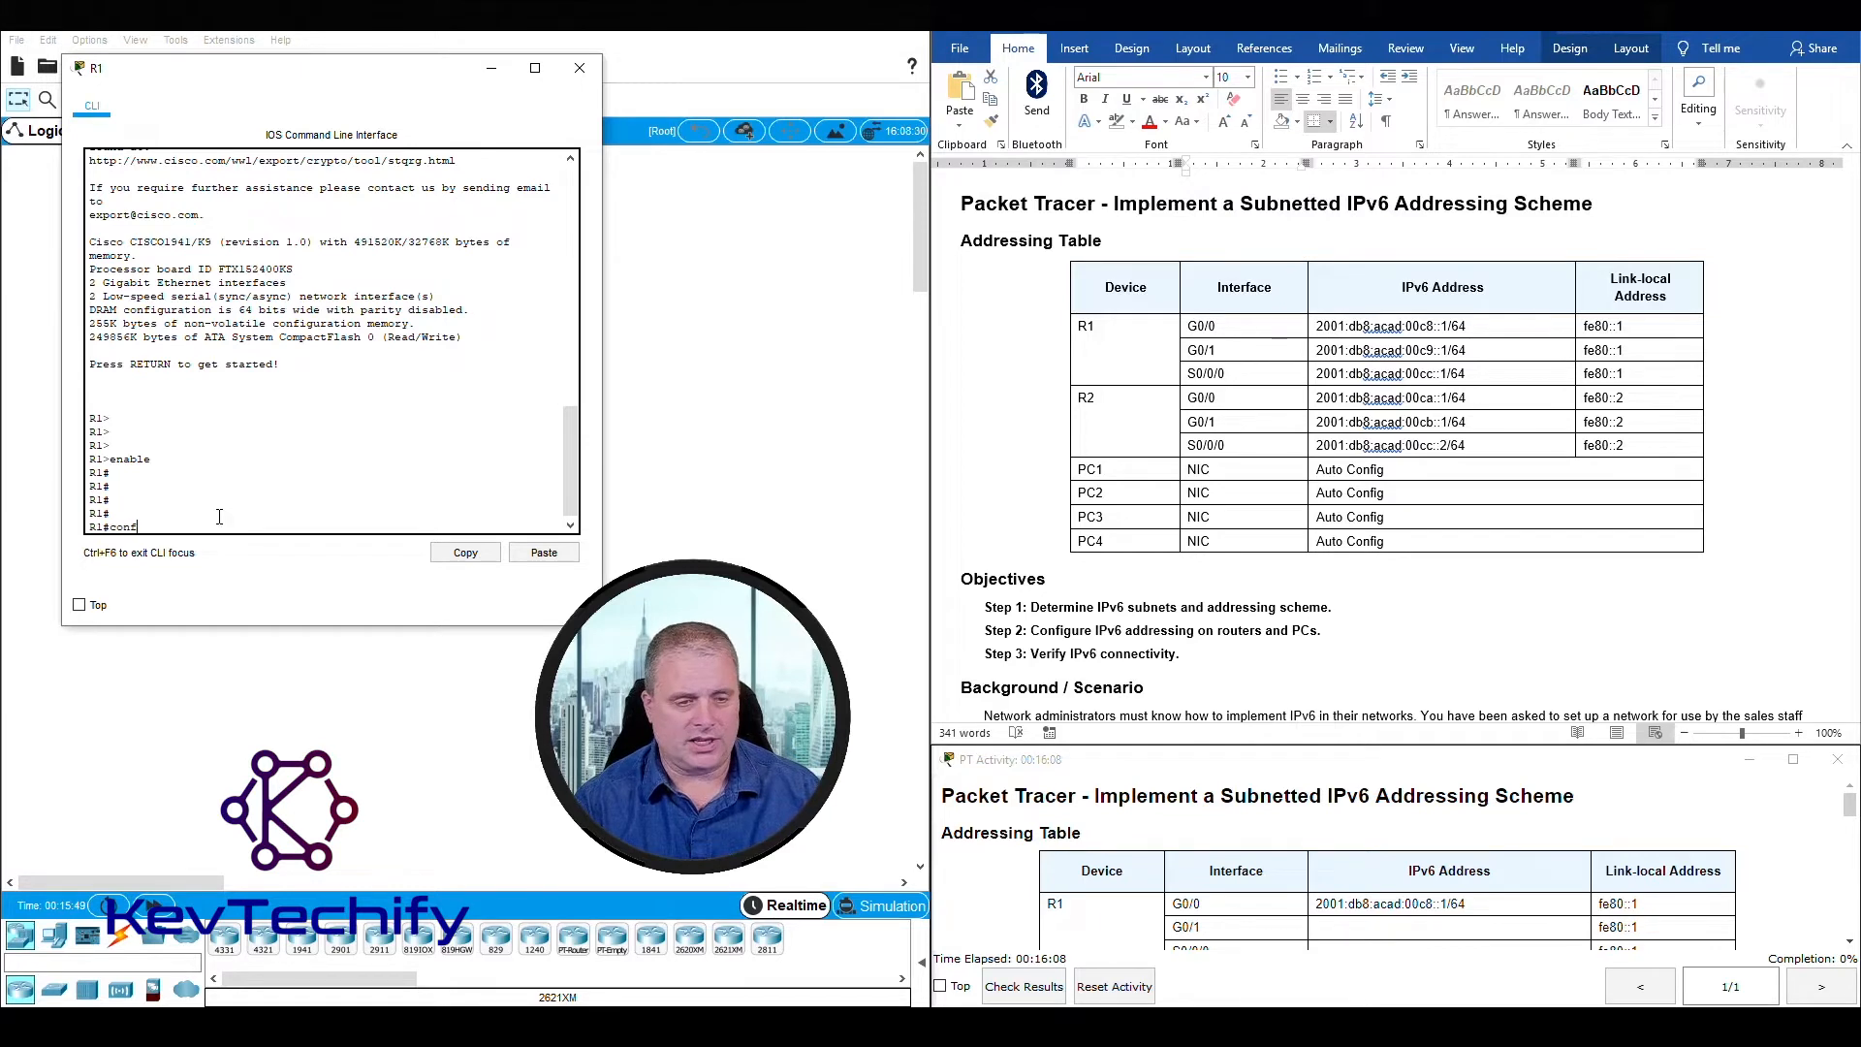
text( t)
key(Return)
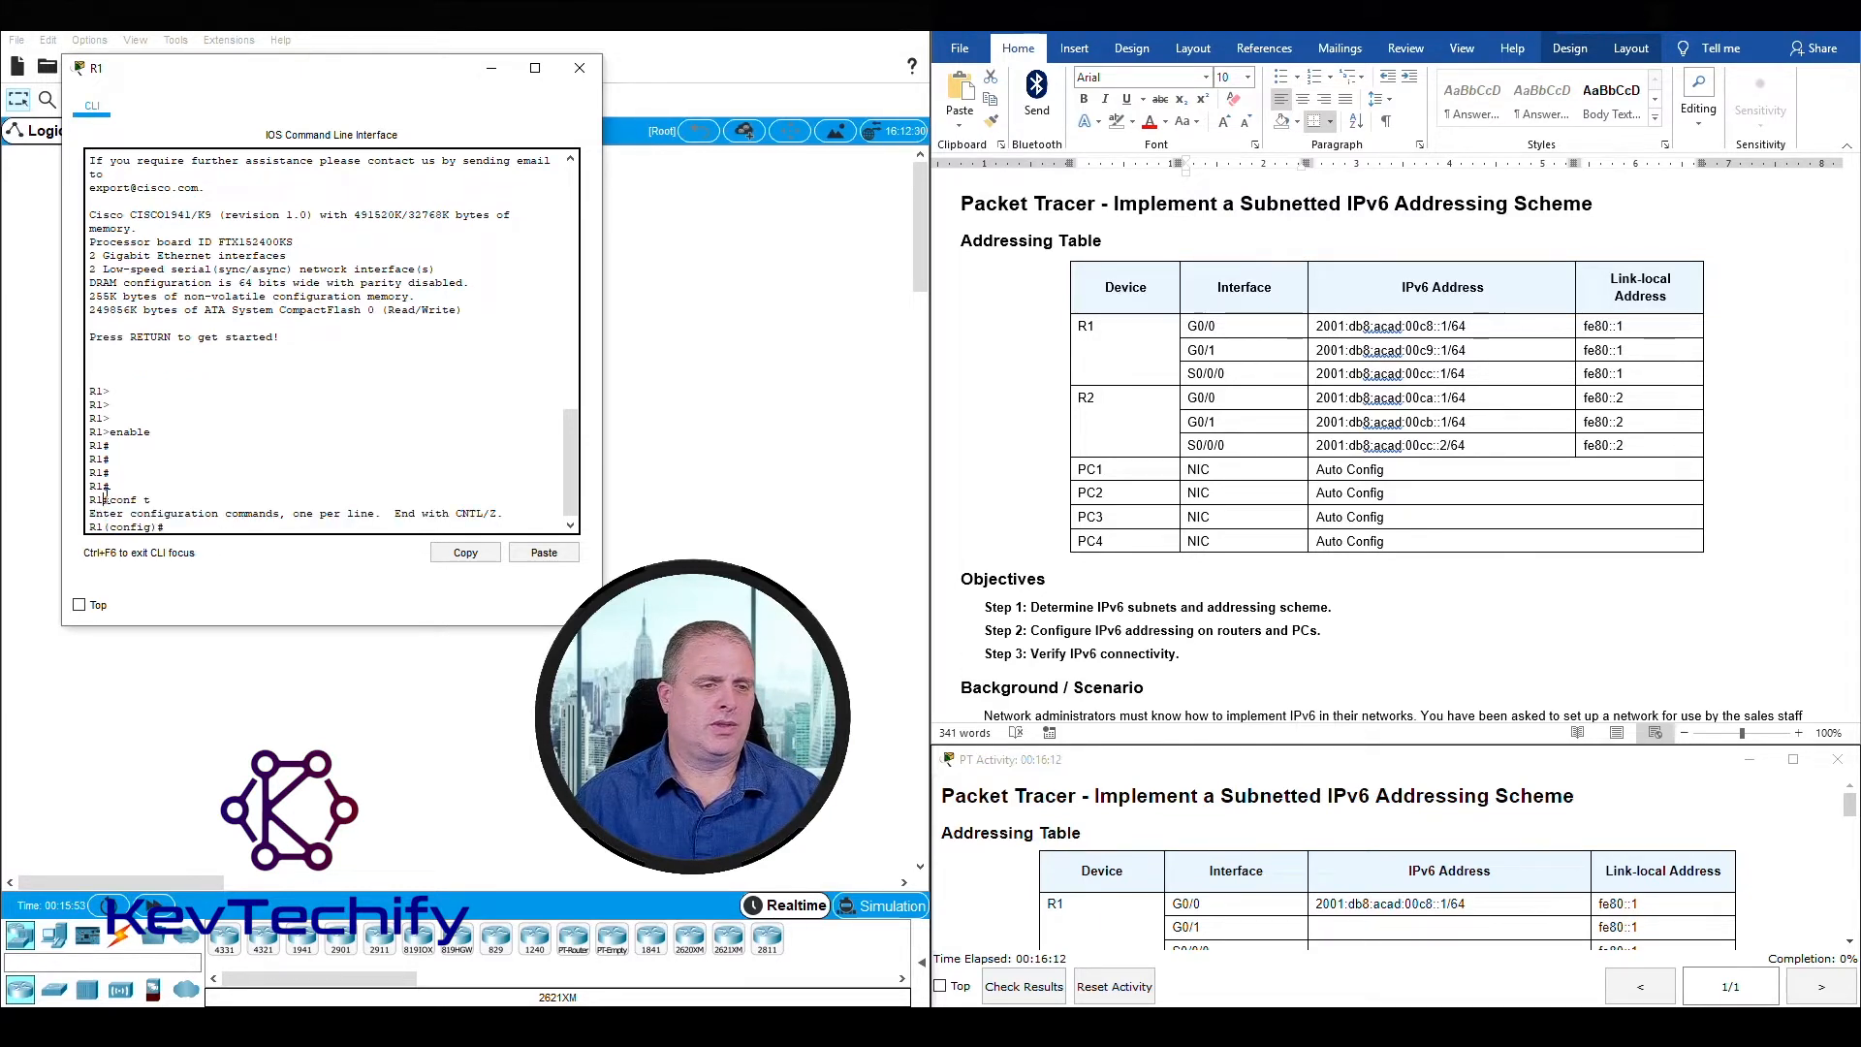
drag(103, 499, 153, 526)
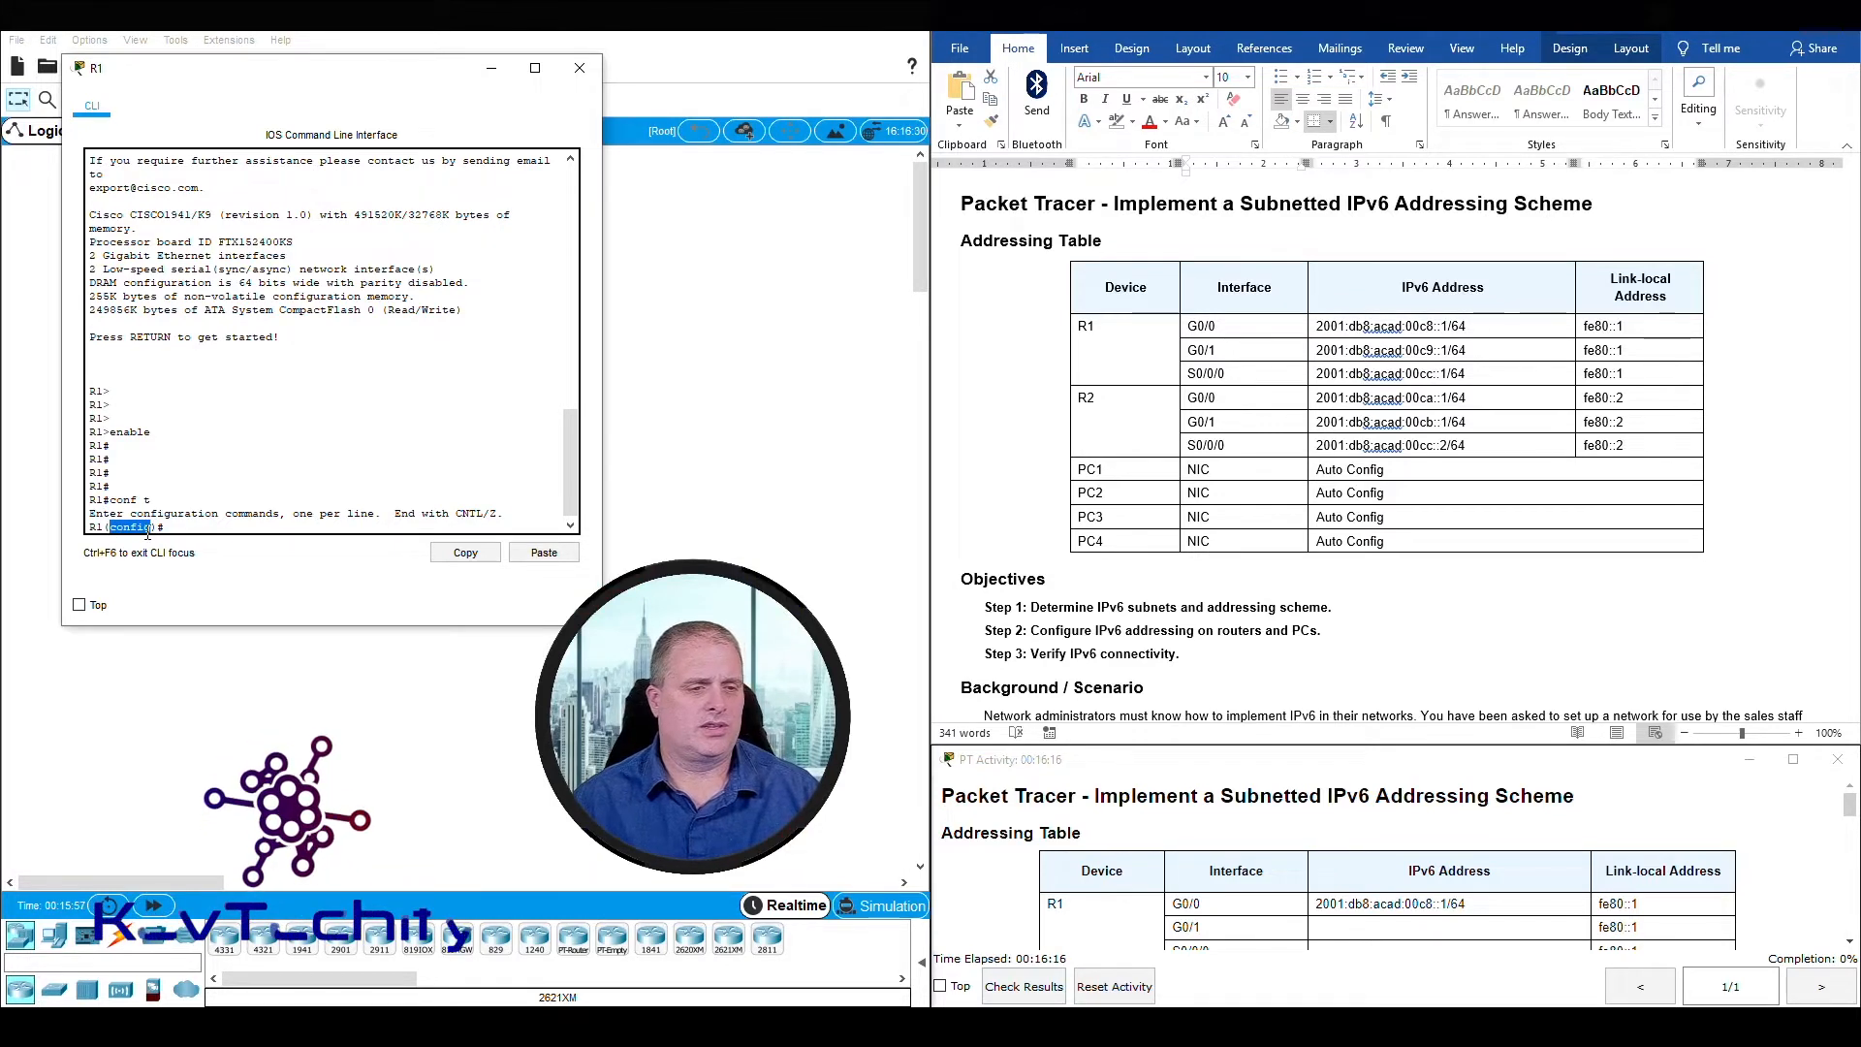
click(177, 526)
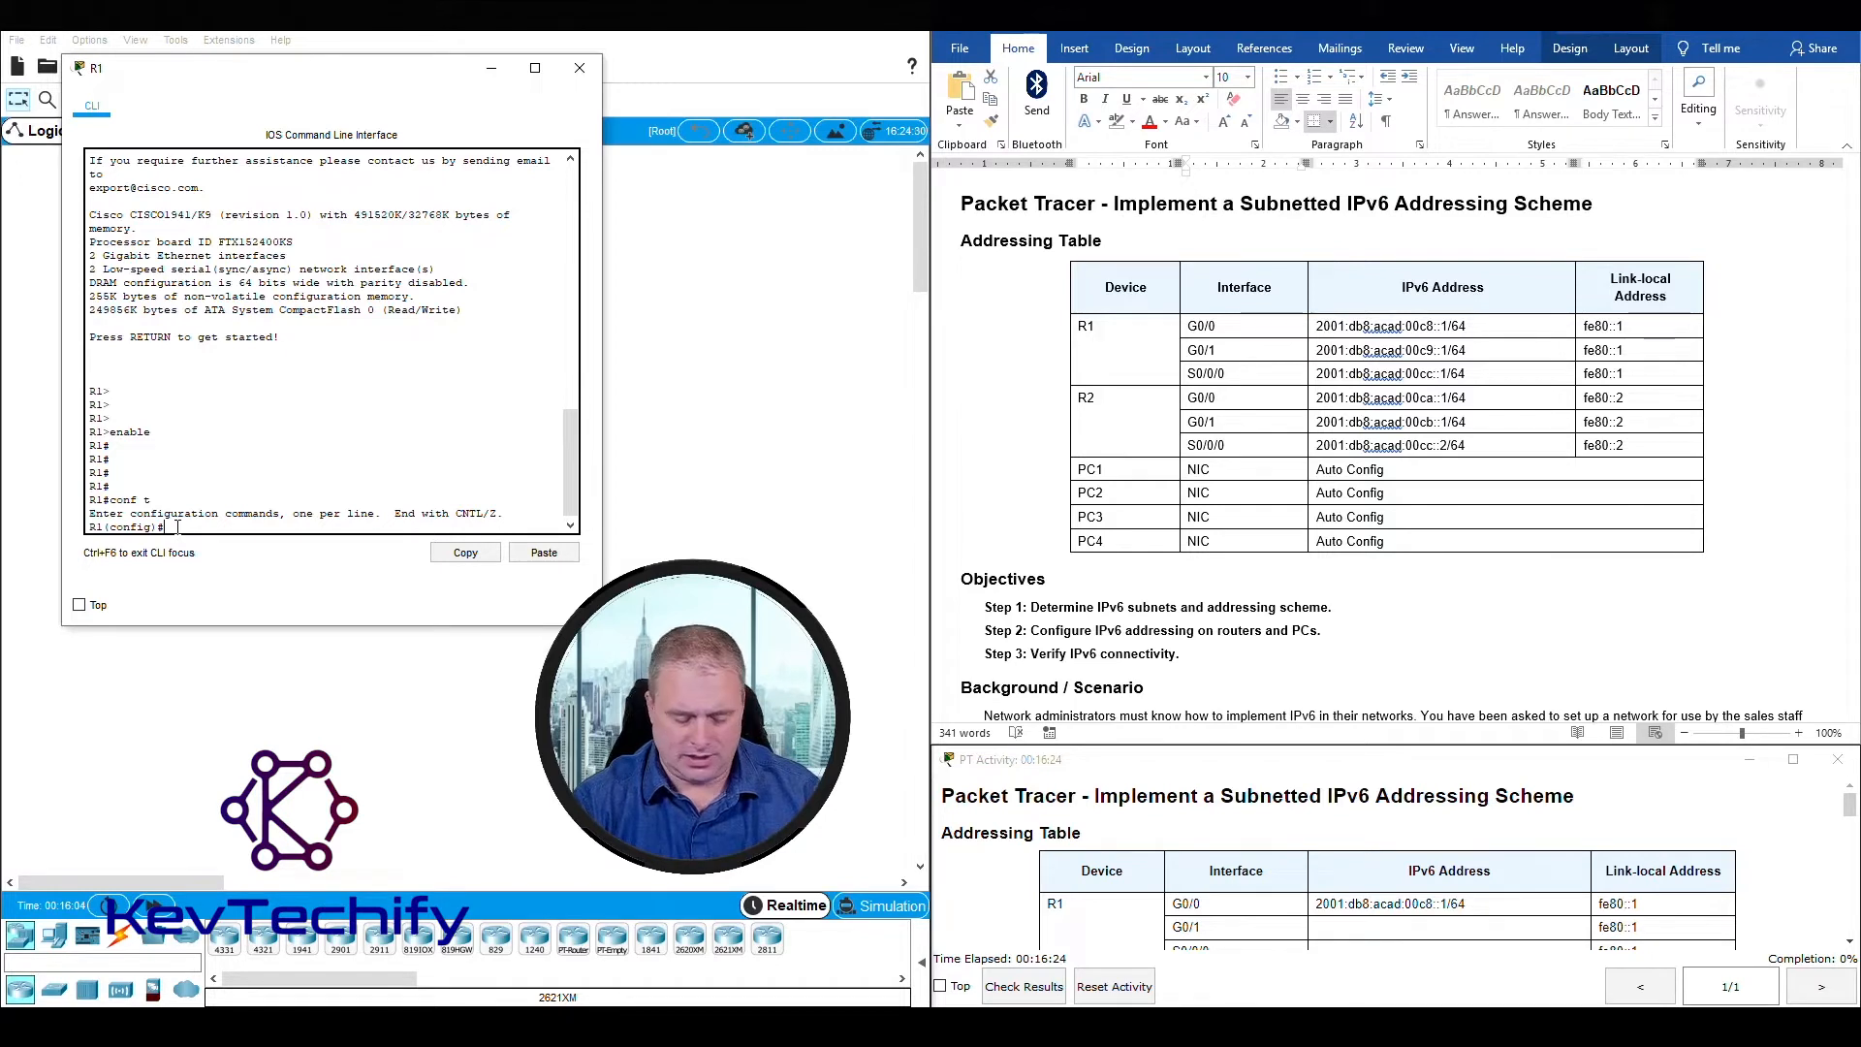
- Enter interface configuration mode for R1's G0/0 with int g0/0
text(int)
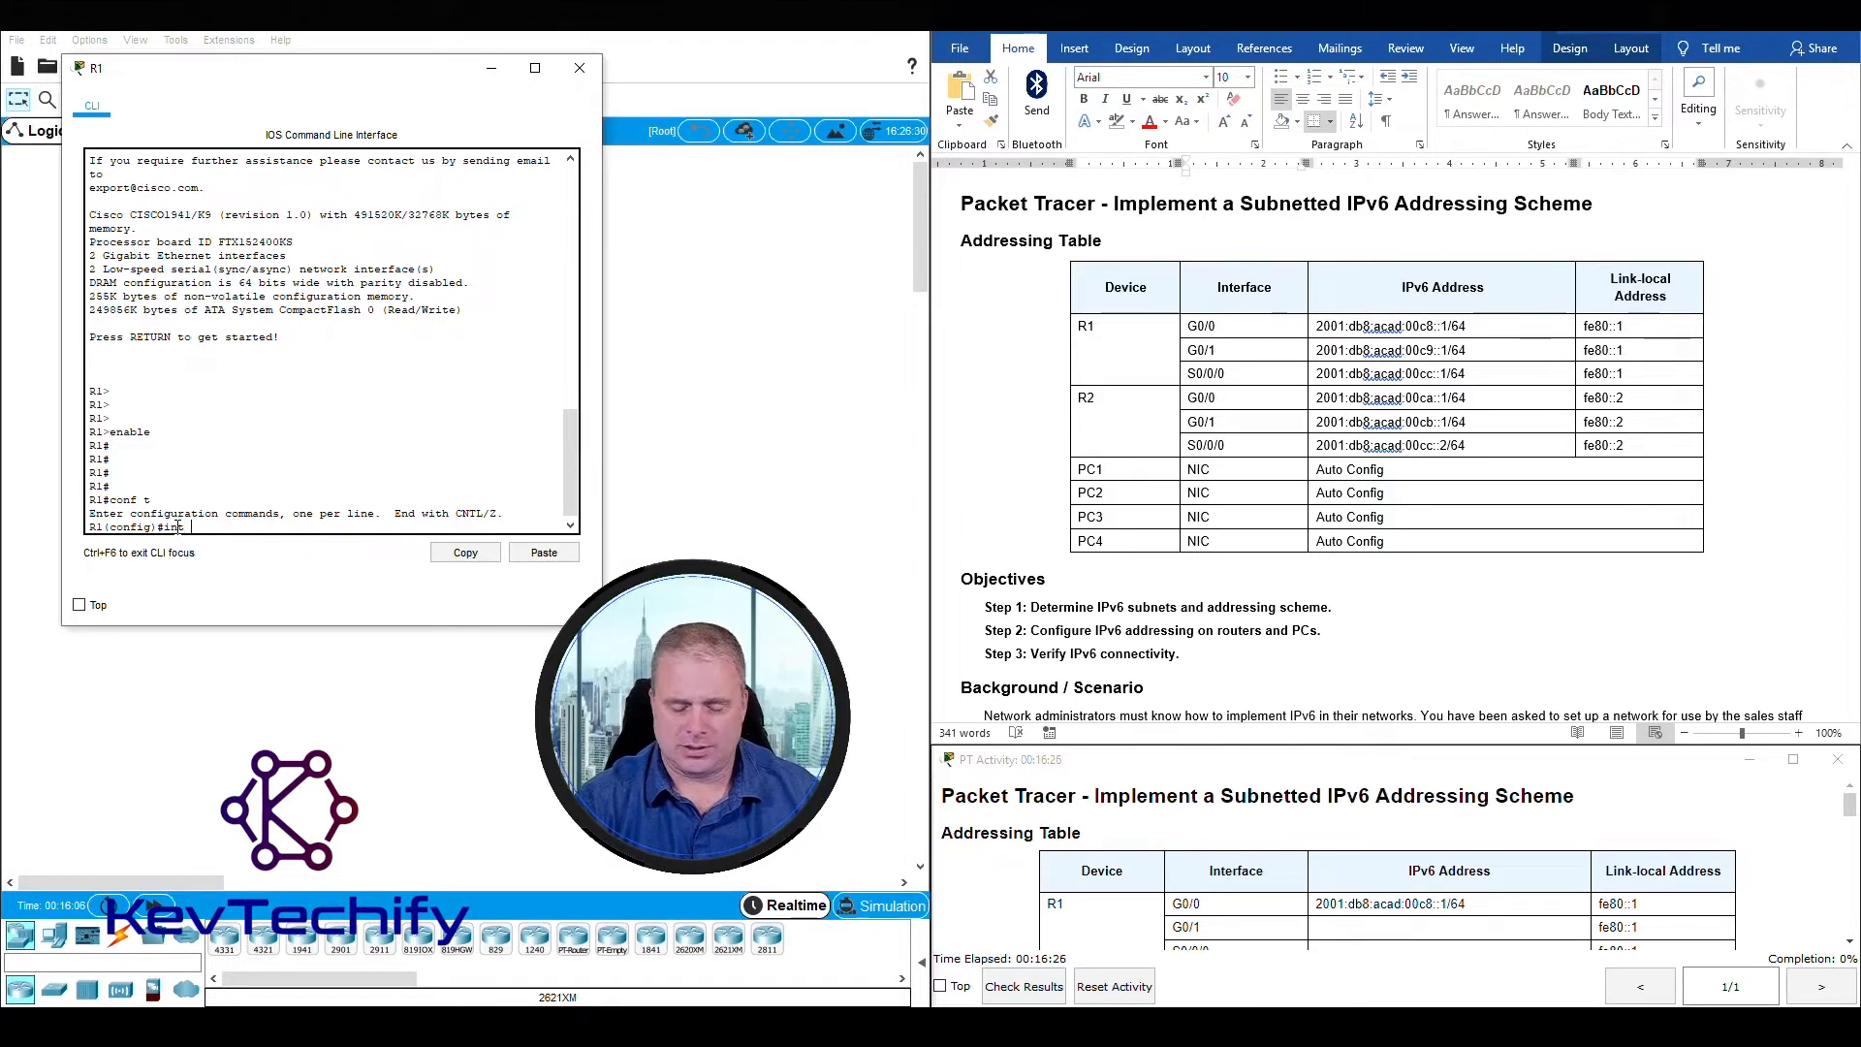
text( g0)
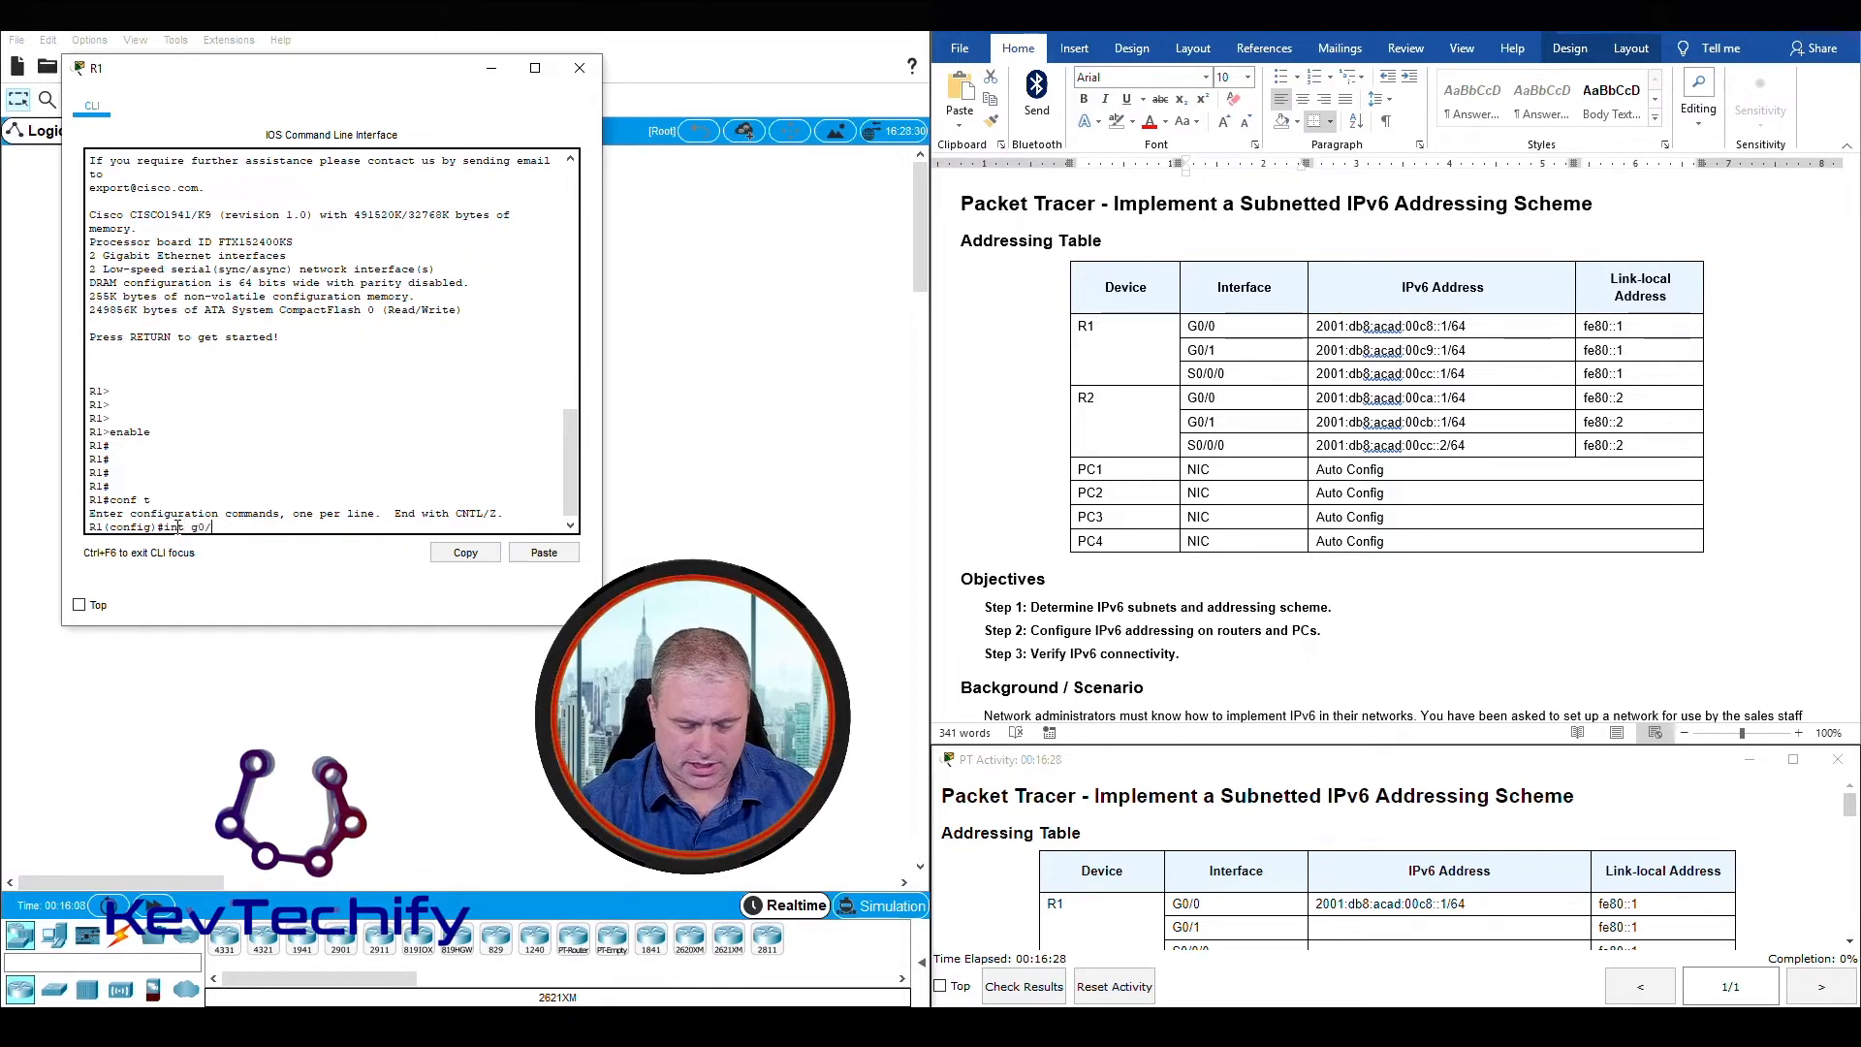
text(/0)
key(Return)
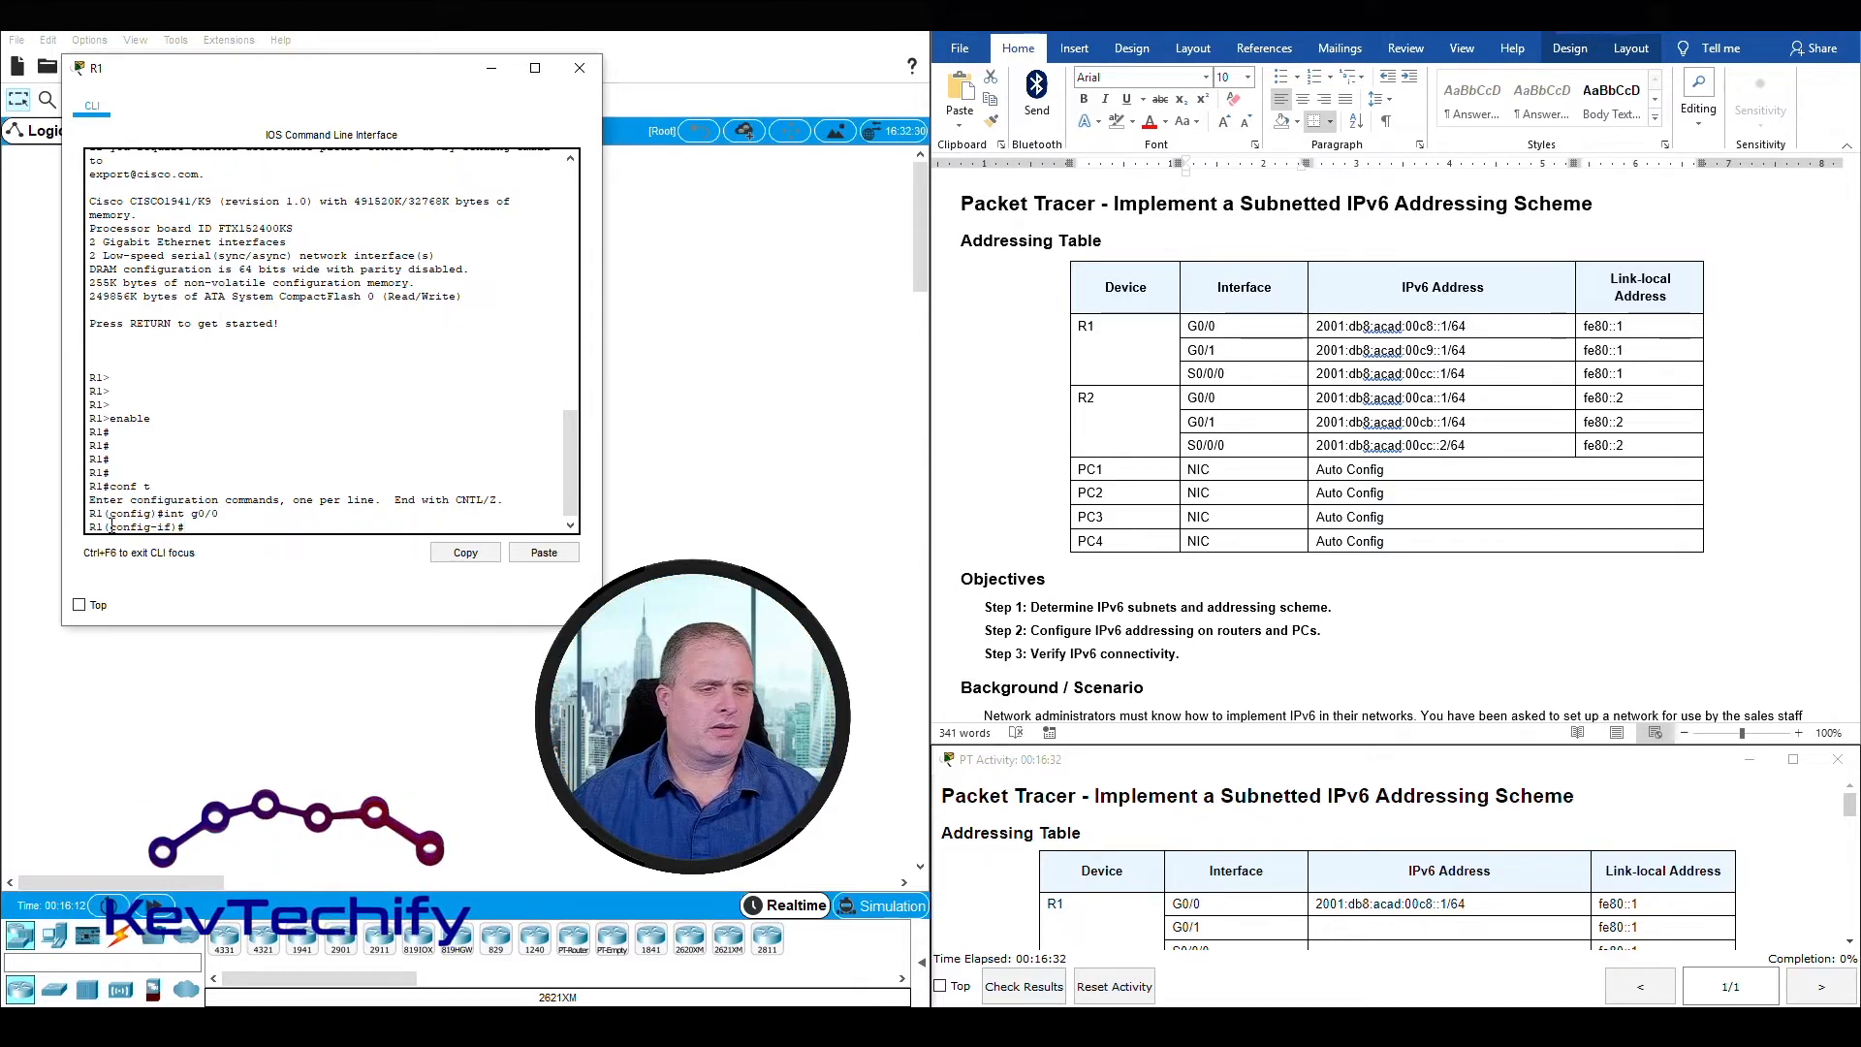
drag(109, 526, 172, 526)
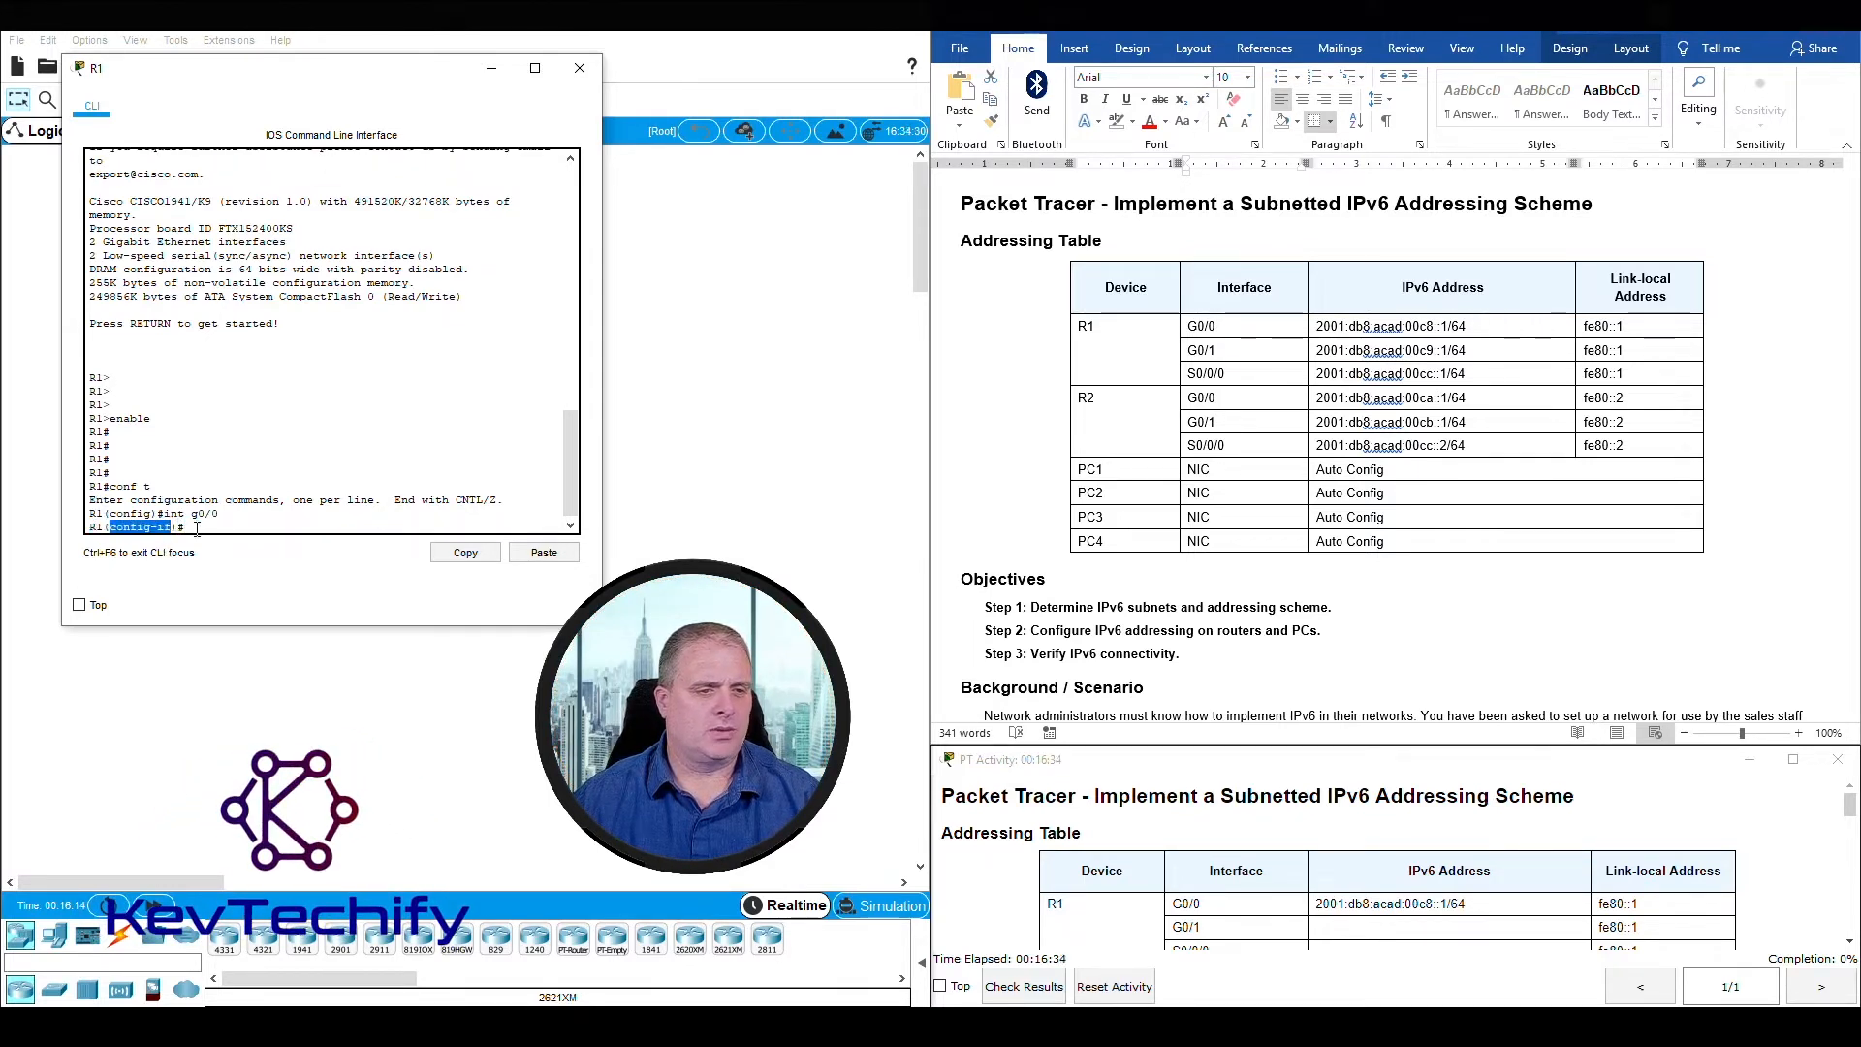
click(197, 529)
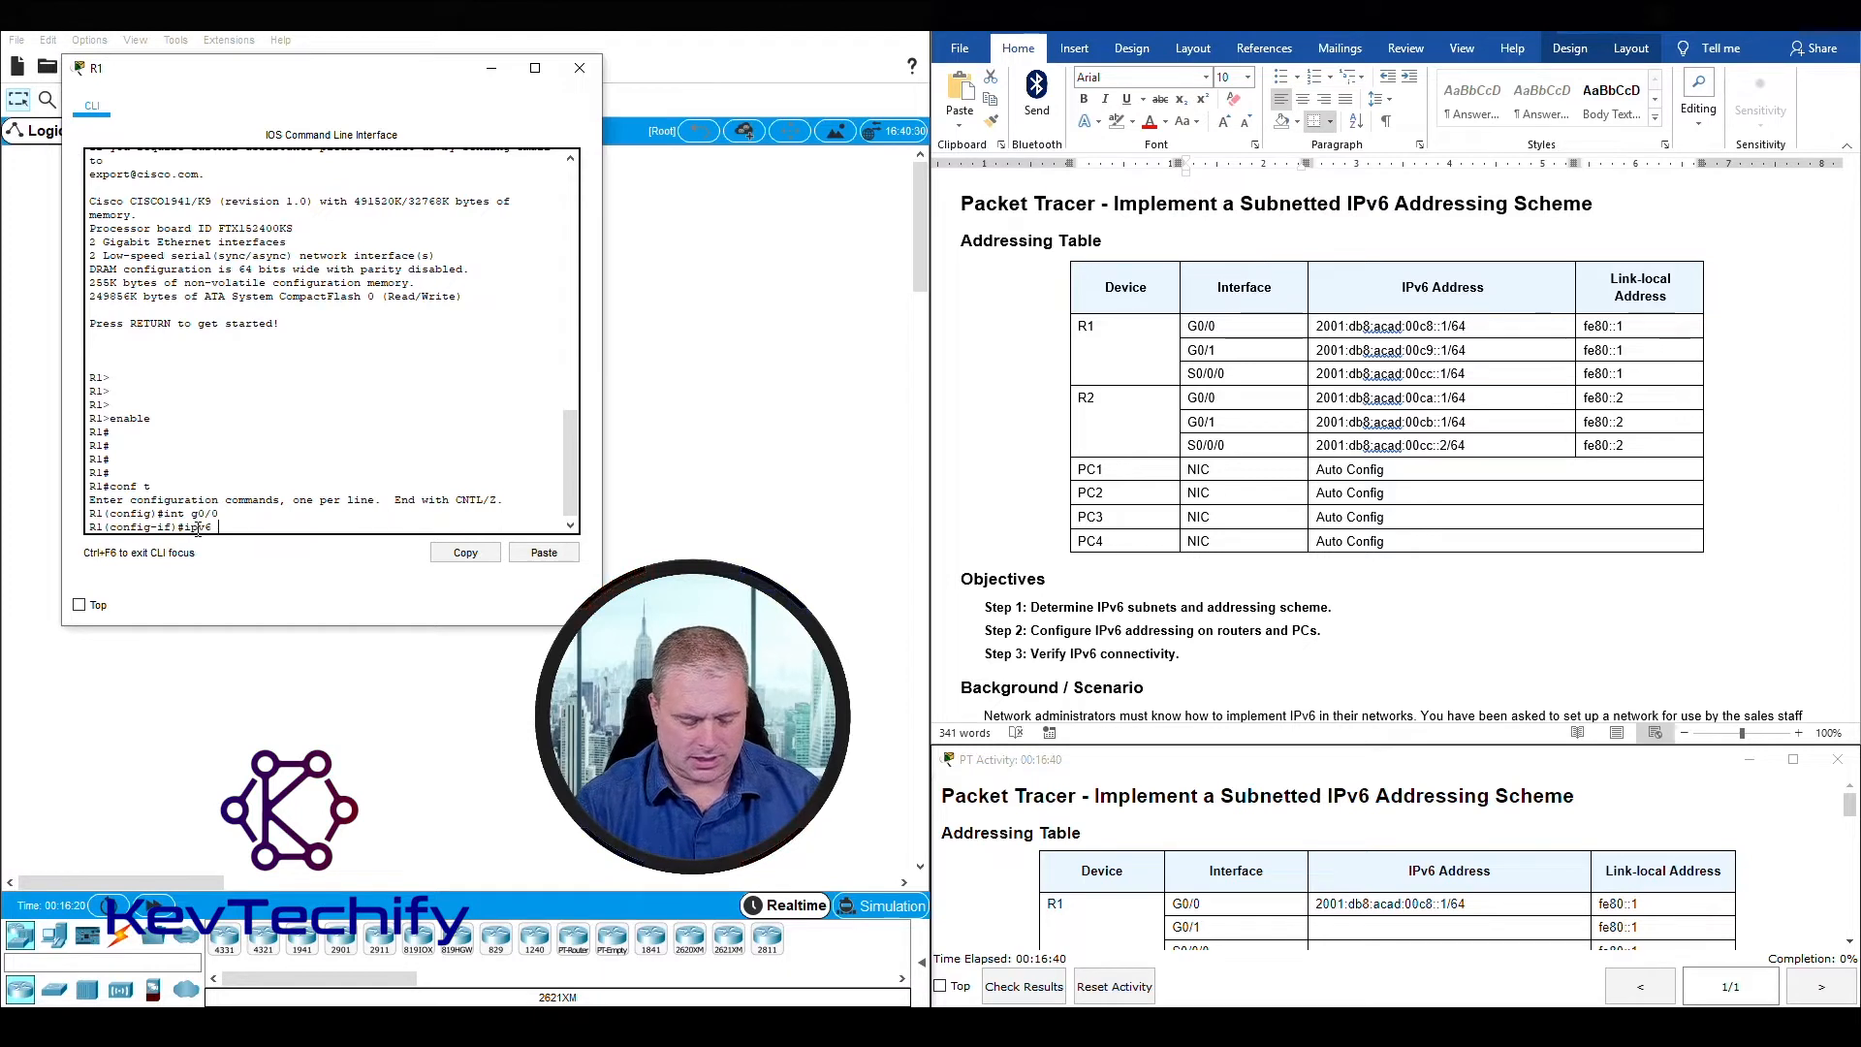
- Assign 2001:db8:acad:00c8::1/64 from the Addressing Table to R1's G0/0 with the ipv6 address command
text(address)
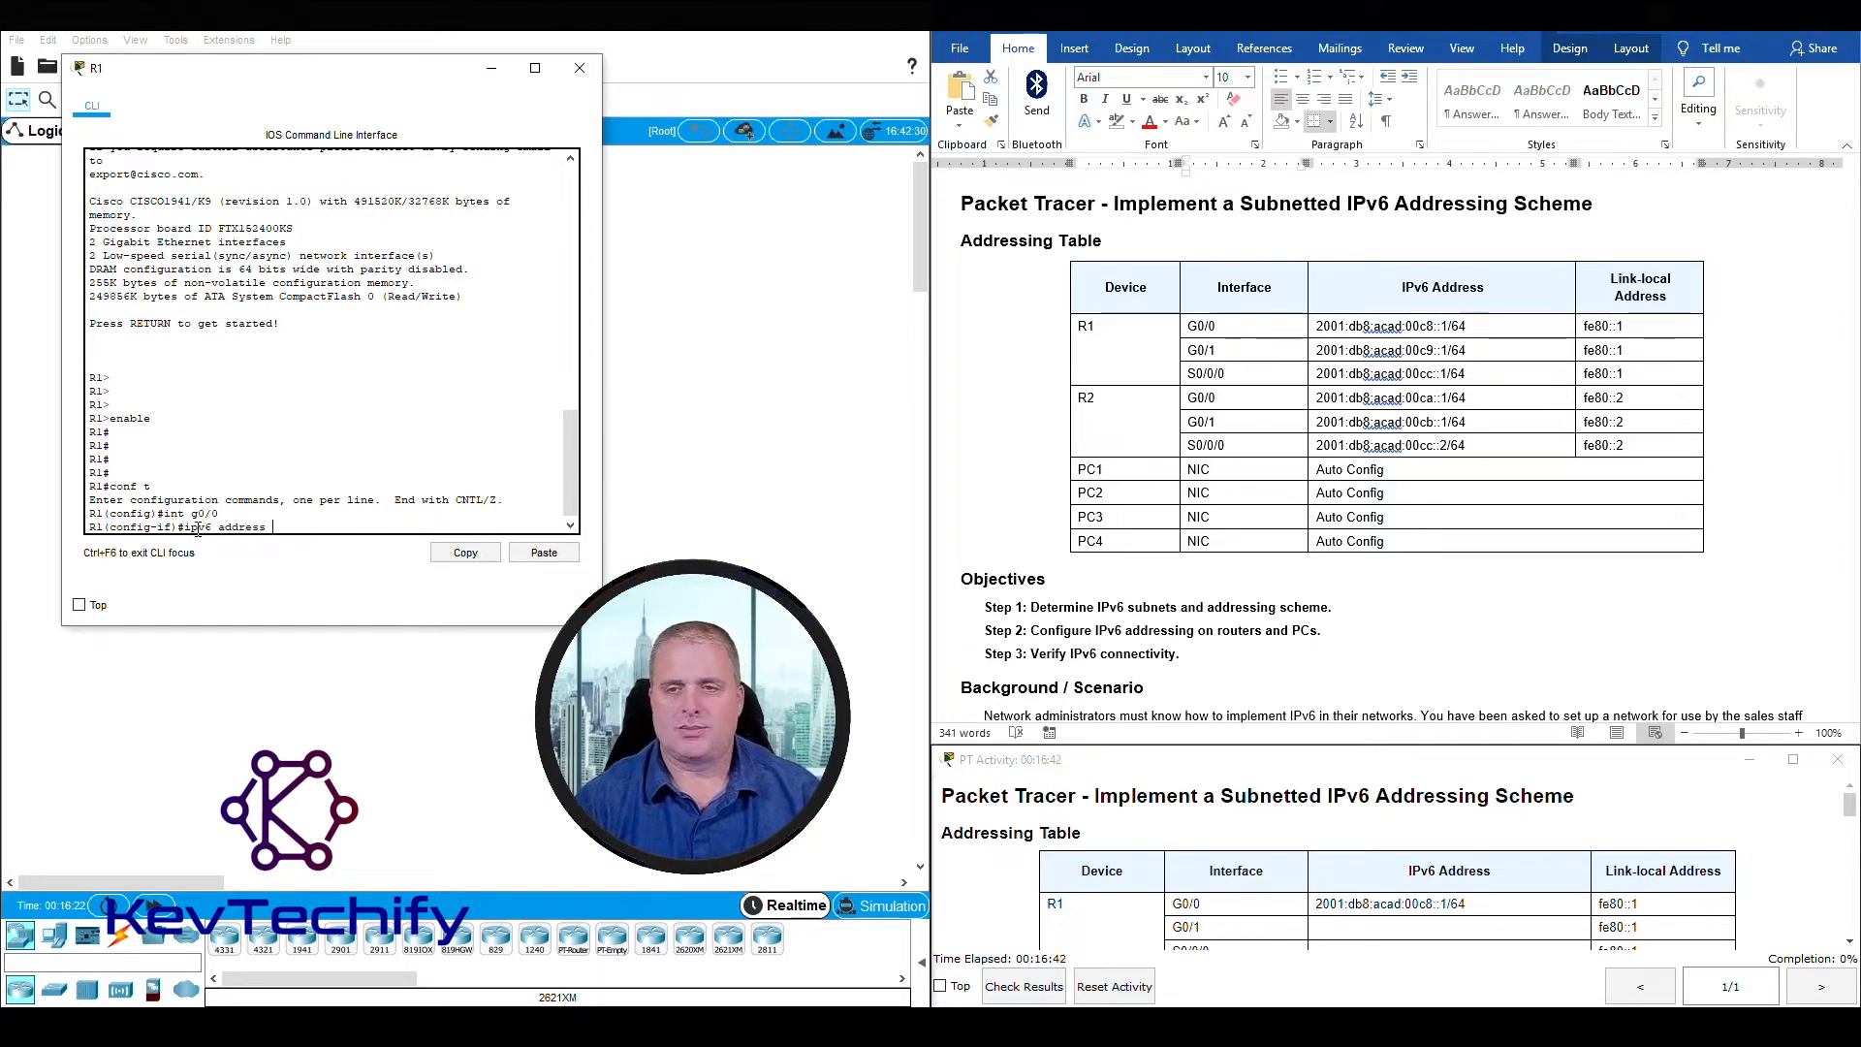
click(1337, 331)
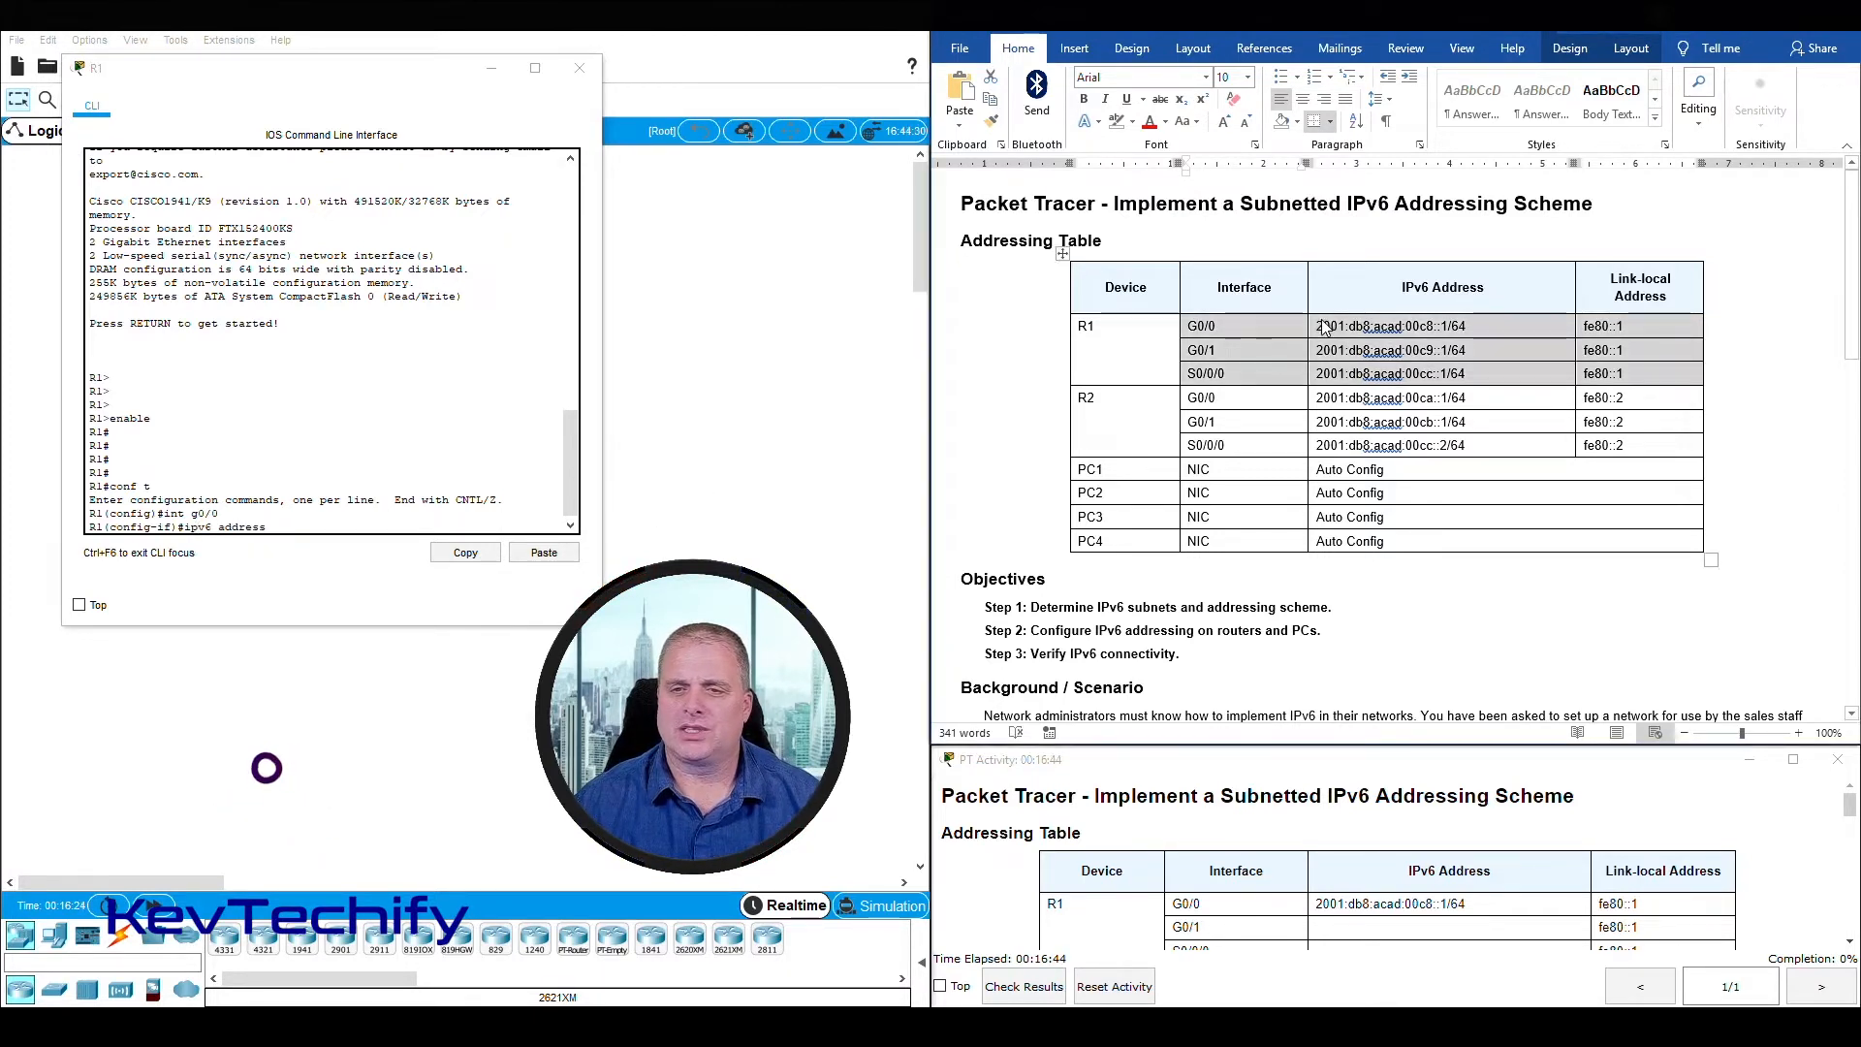
click(1323, 327)
drag(1310, 327, 1466, 328)
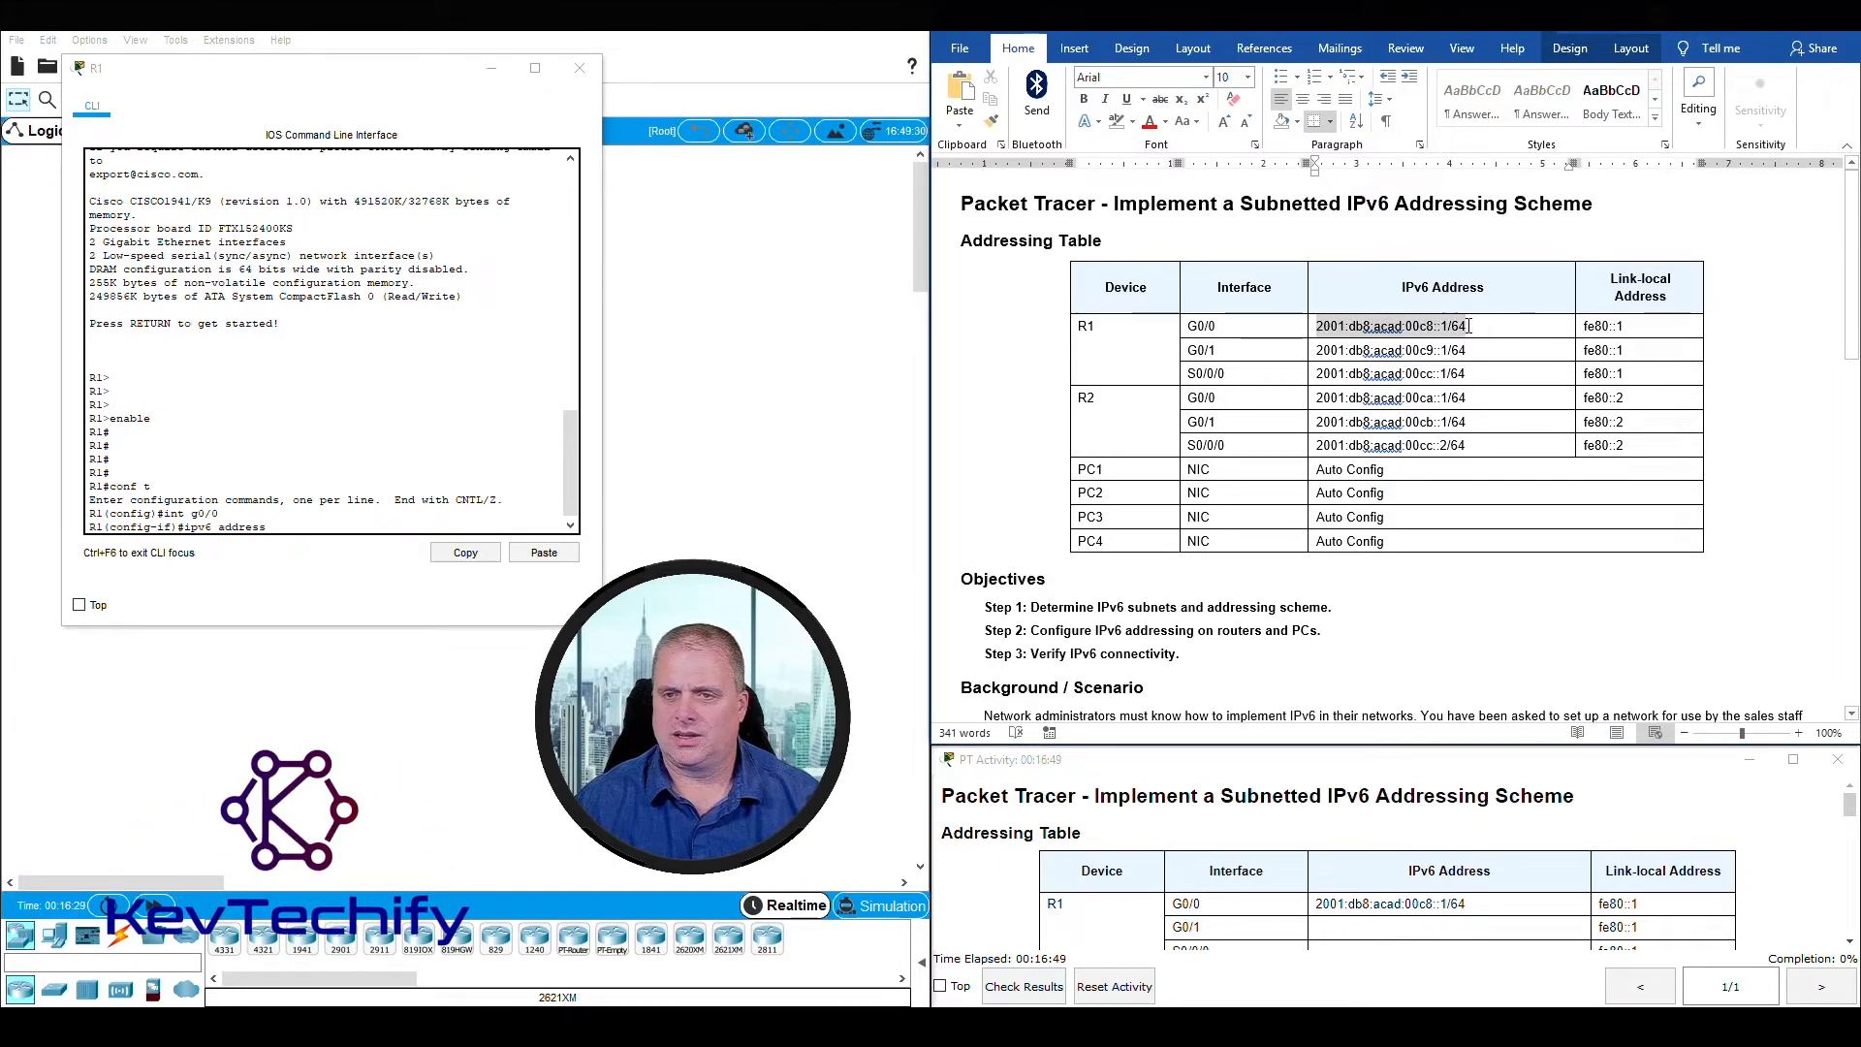
click(328, 528)
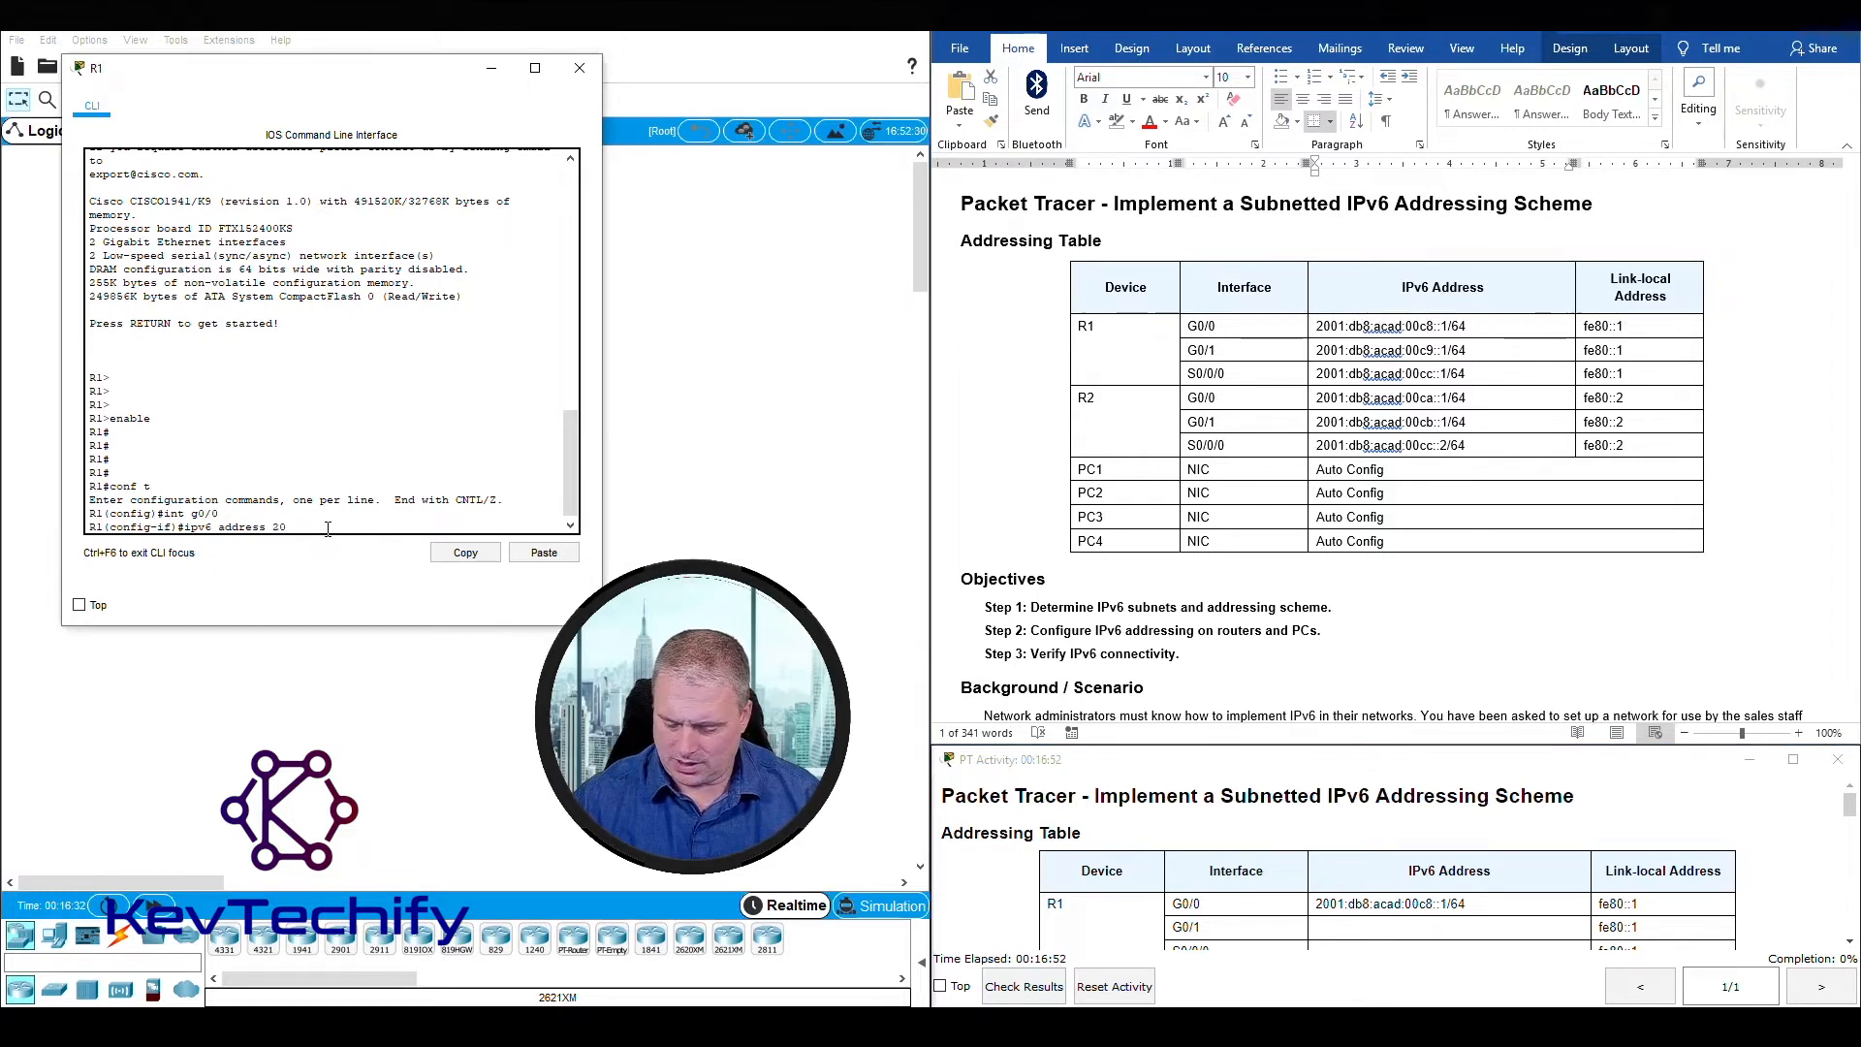
text(2001:)
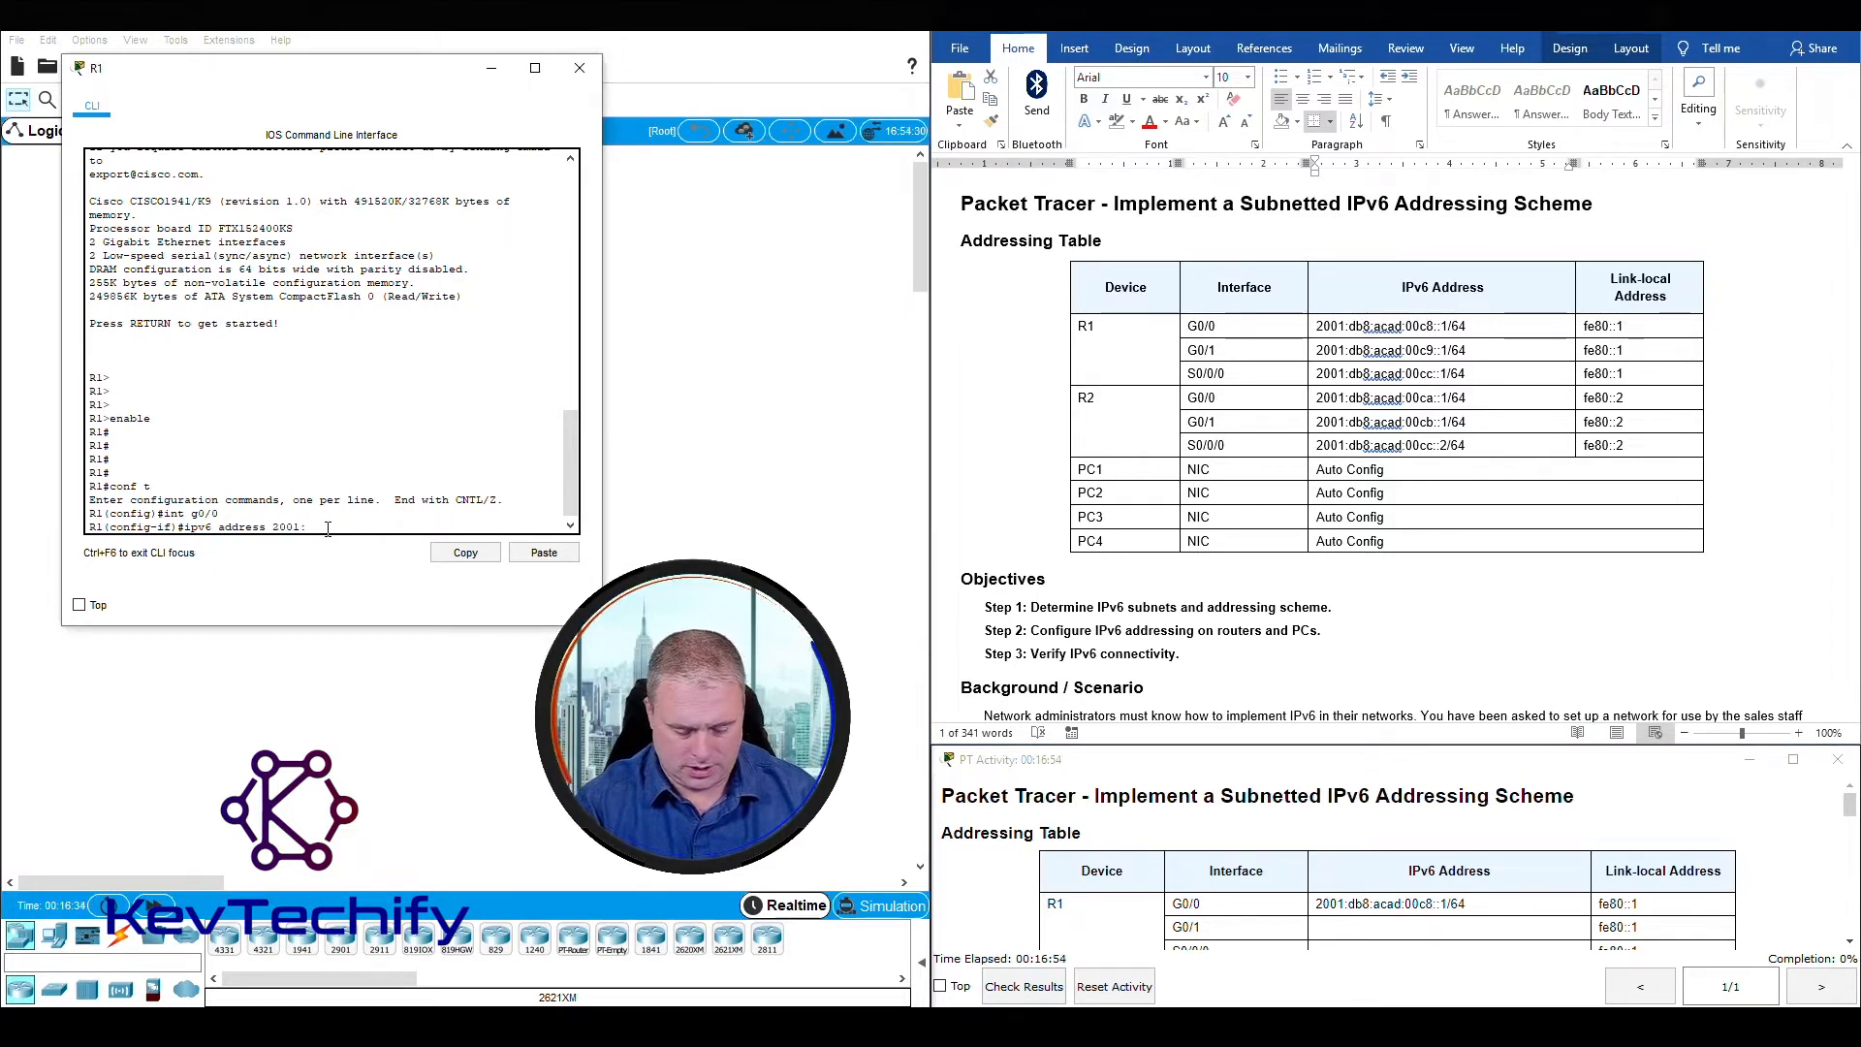
text(db8:ac)
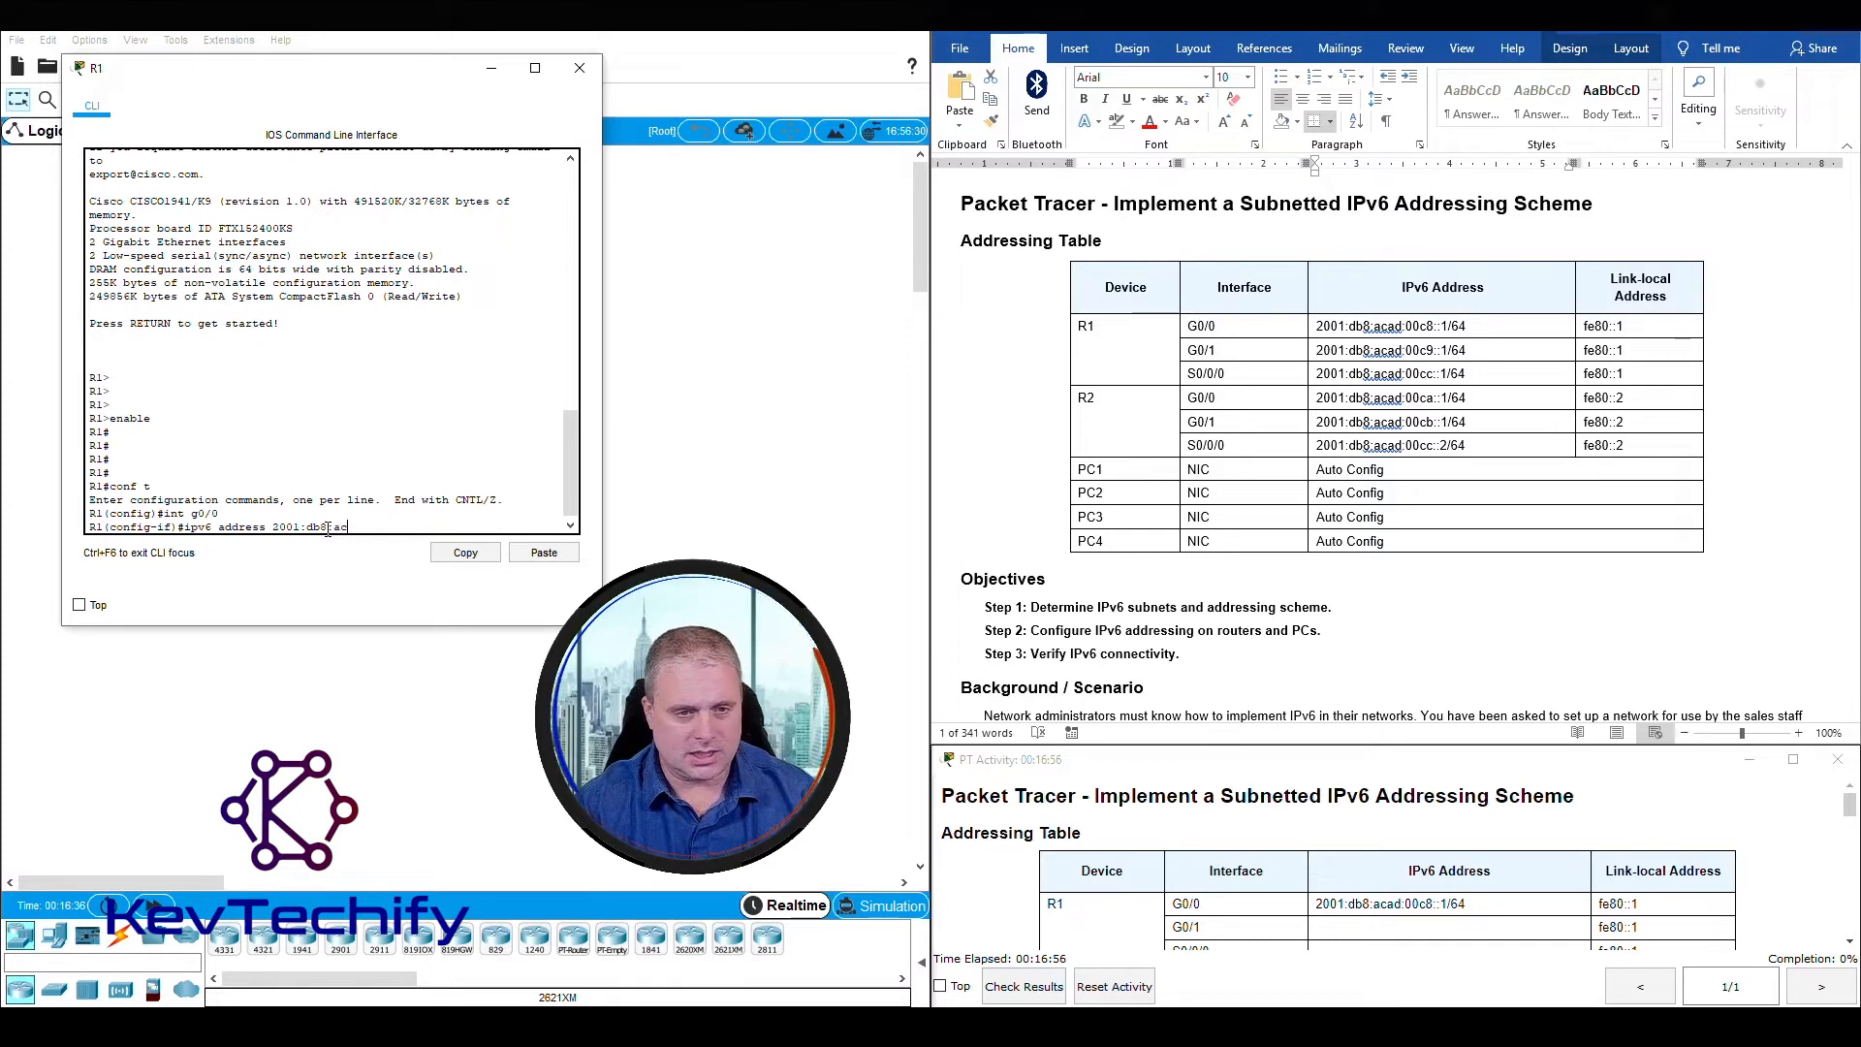
text(ad:)
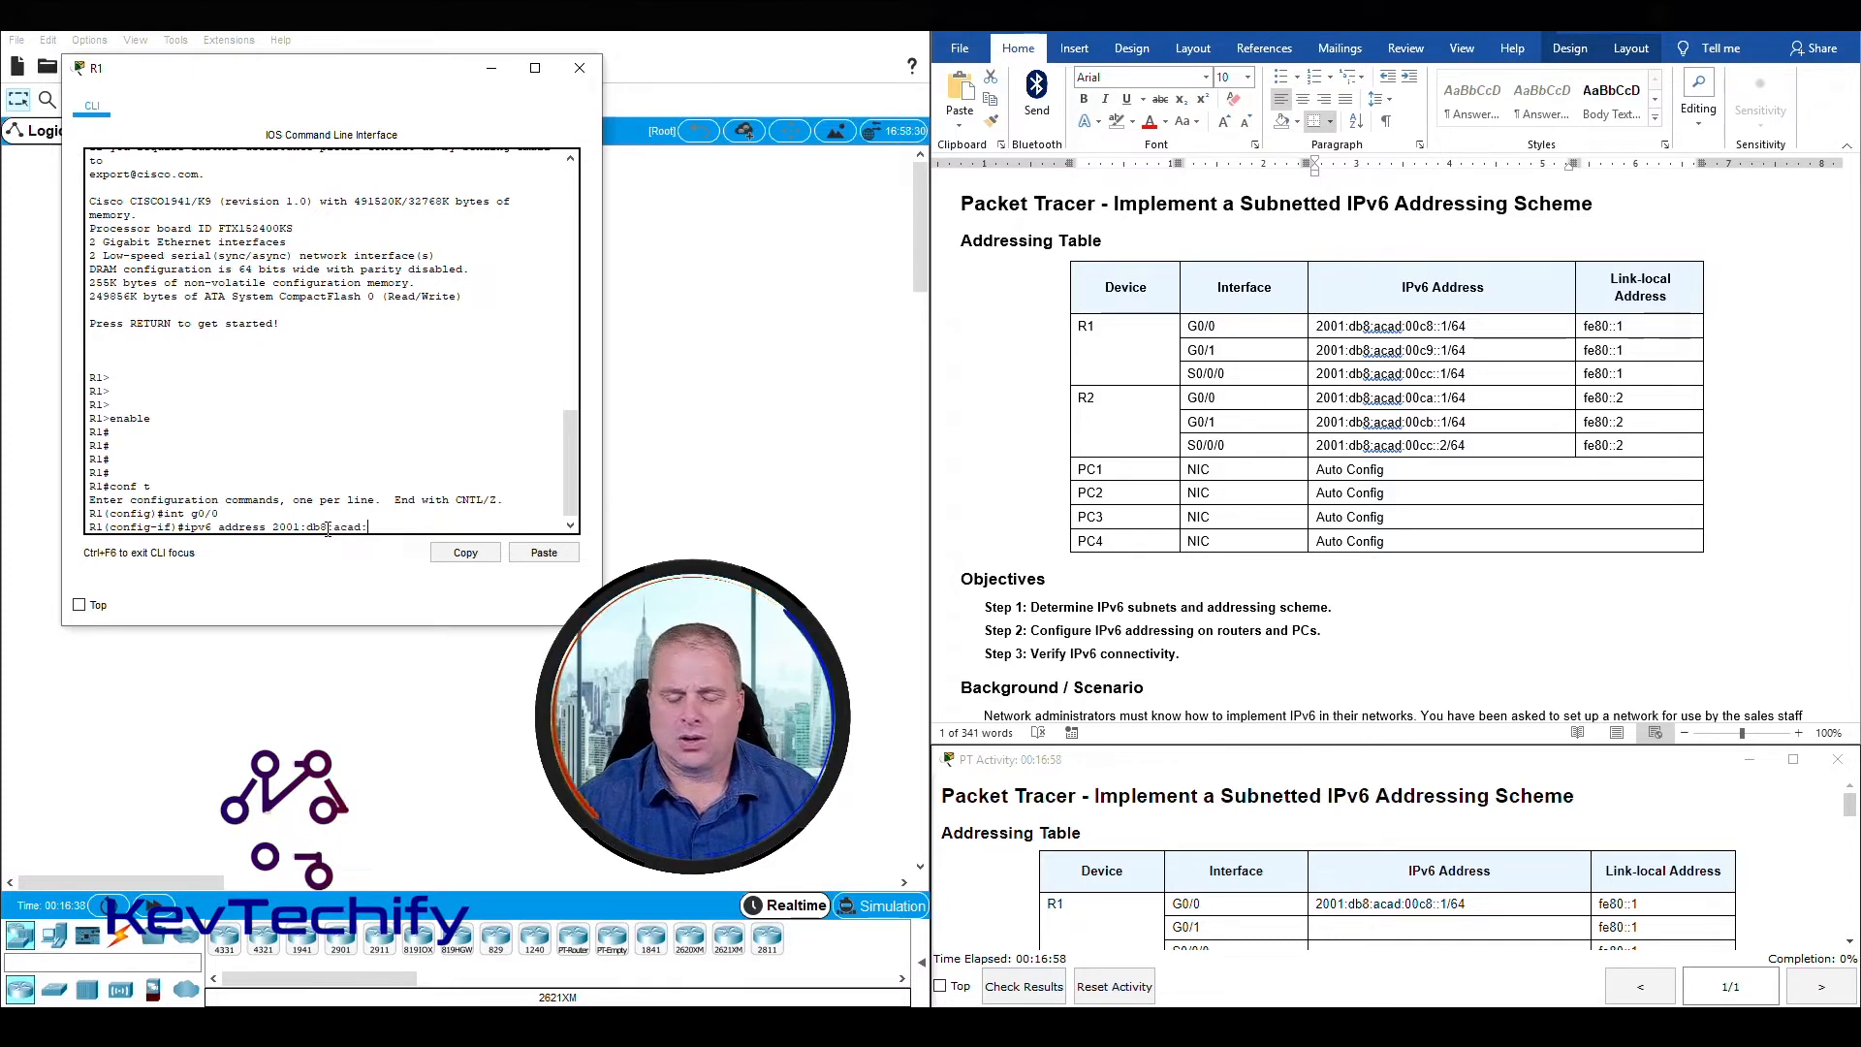
text(00c8)
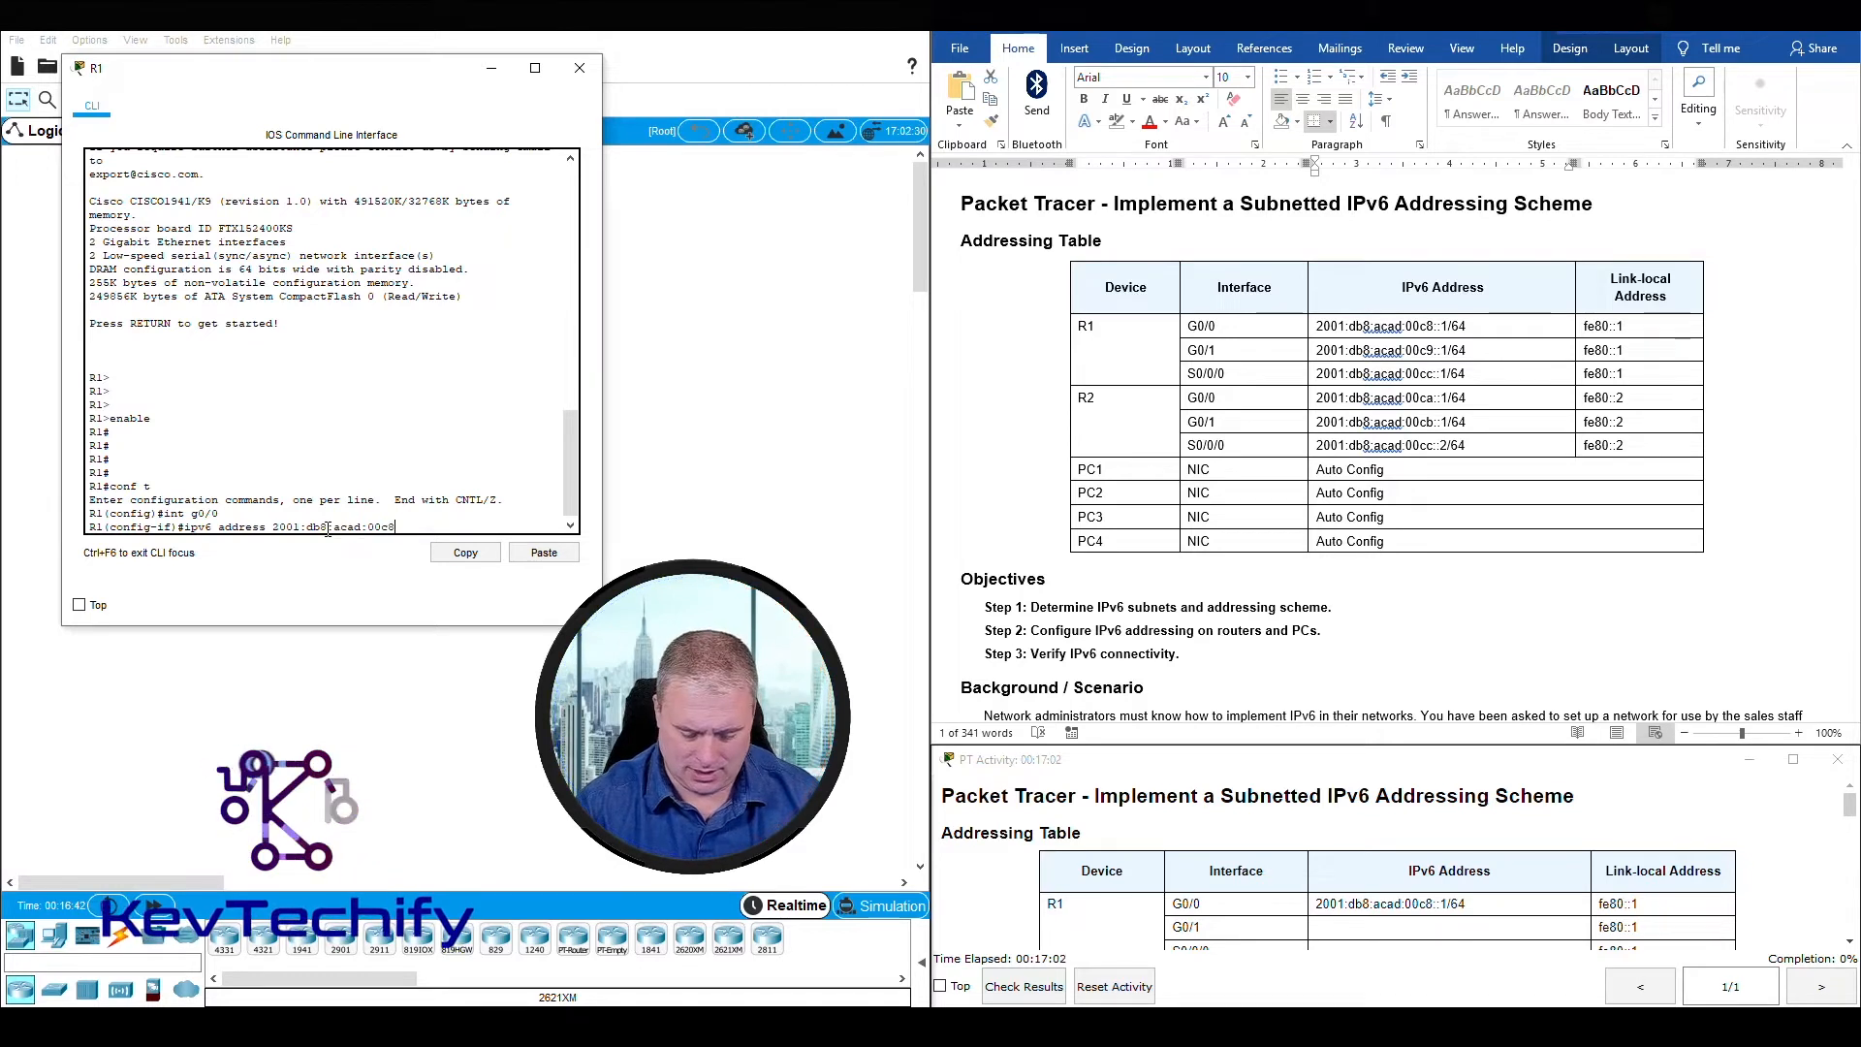
text(::1)
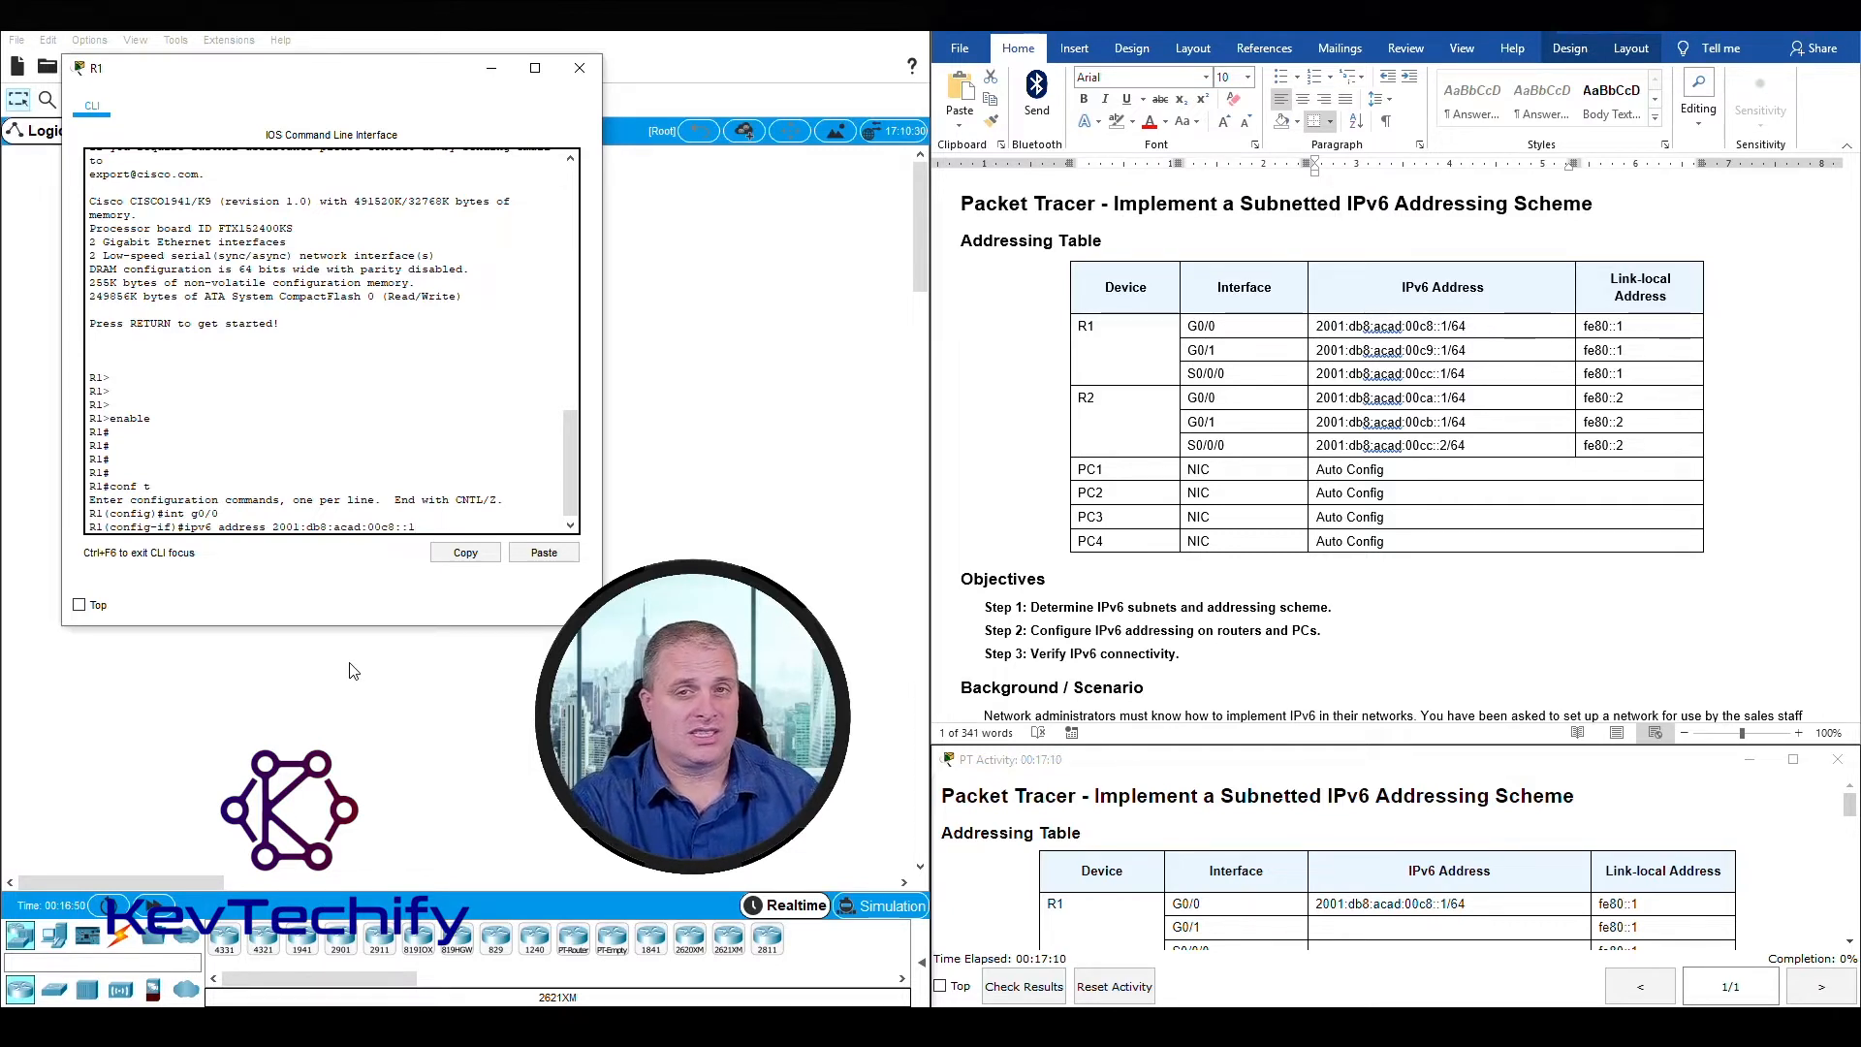
text(/)
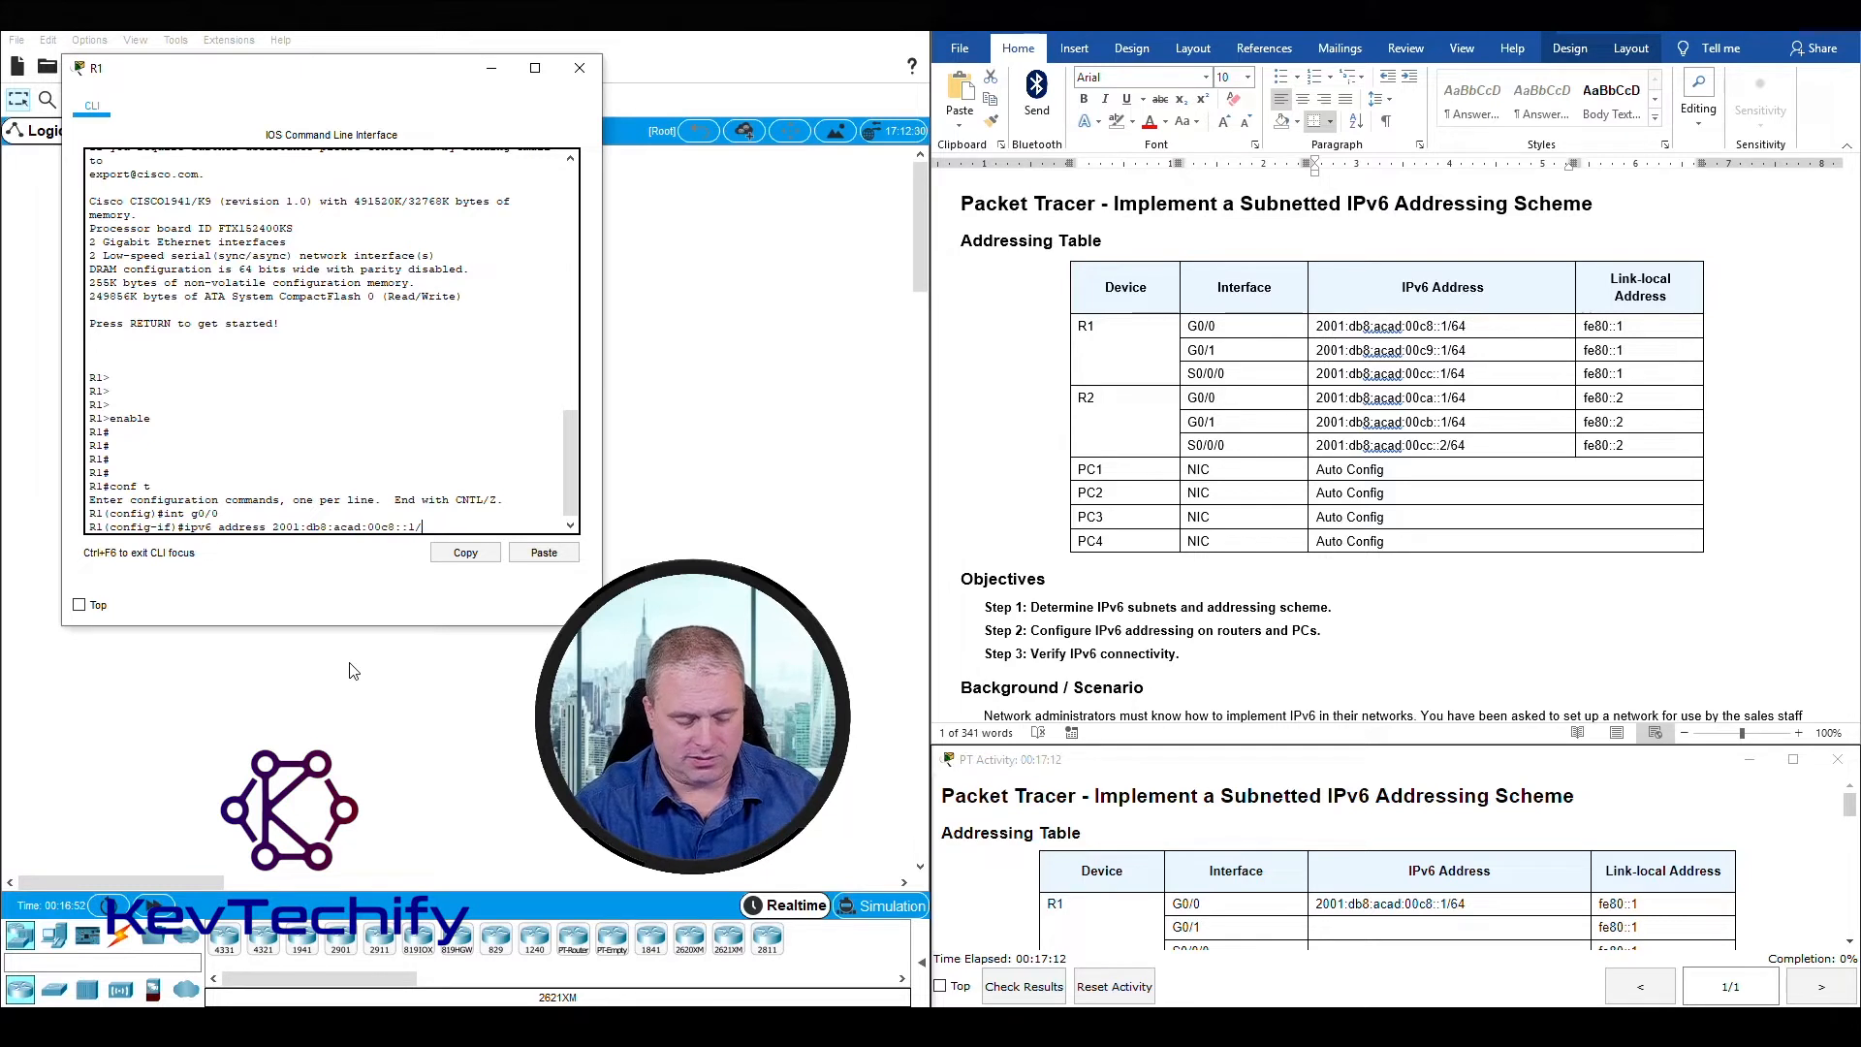
text(64)
key(Return)
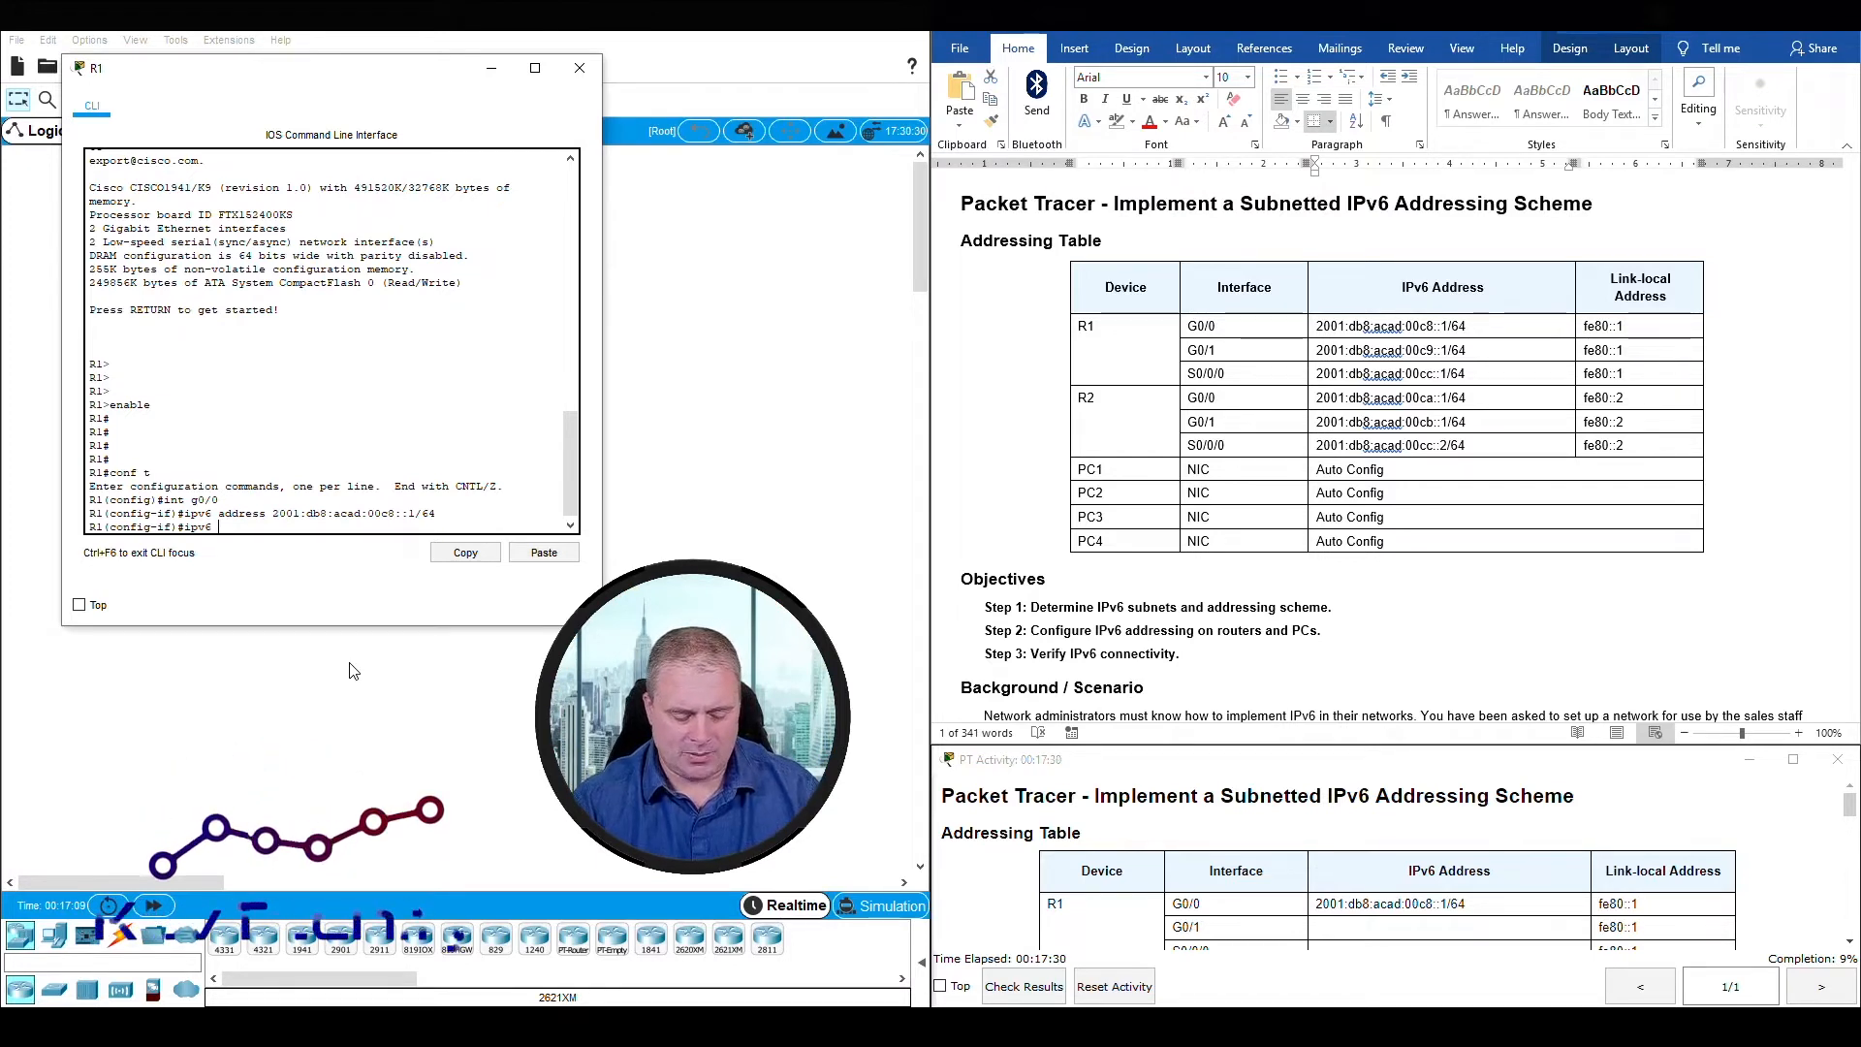
- Assign fe80::1 as the link-local address of R1's G0/0 with ipv6 address fe80::1 link-local
text(addr)
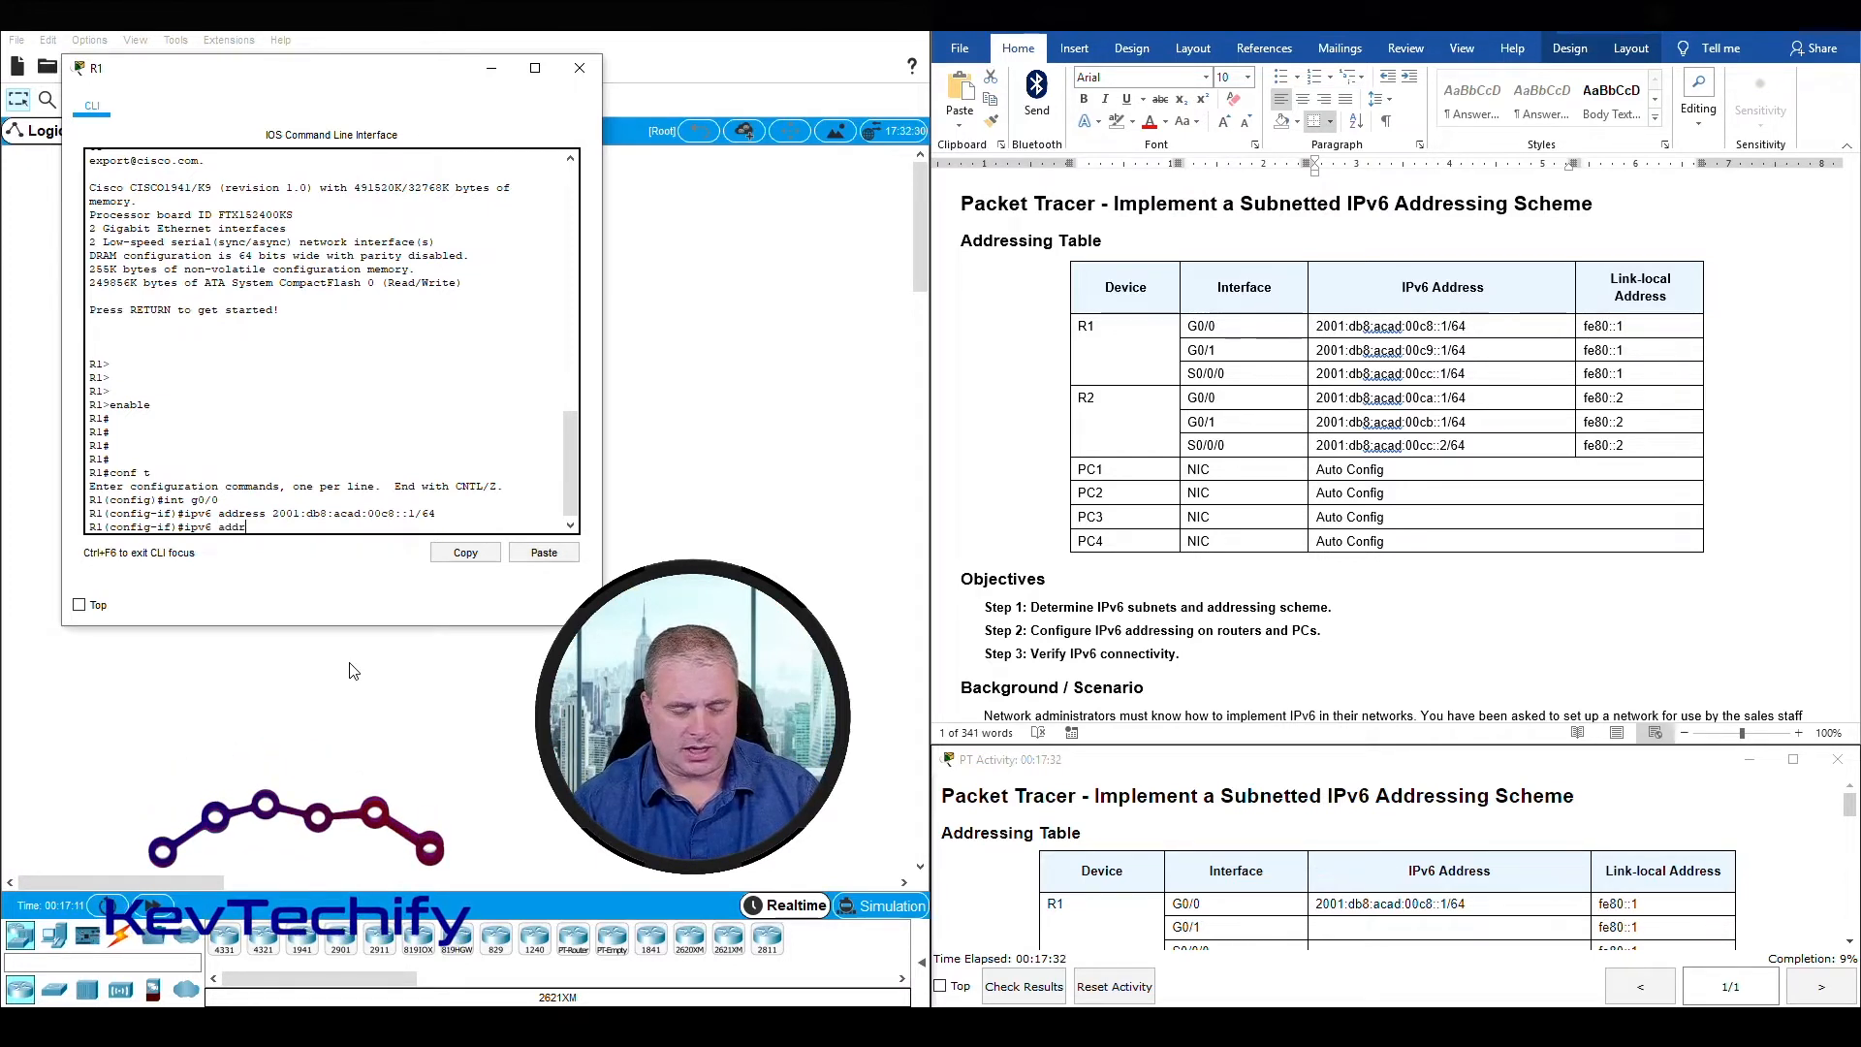
text(ess)
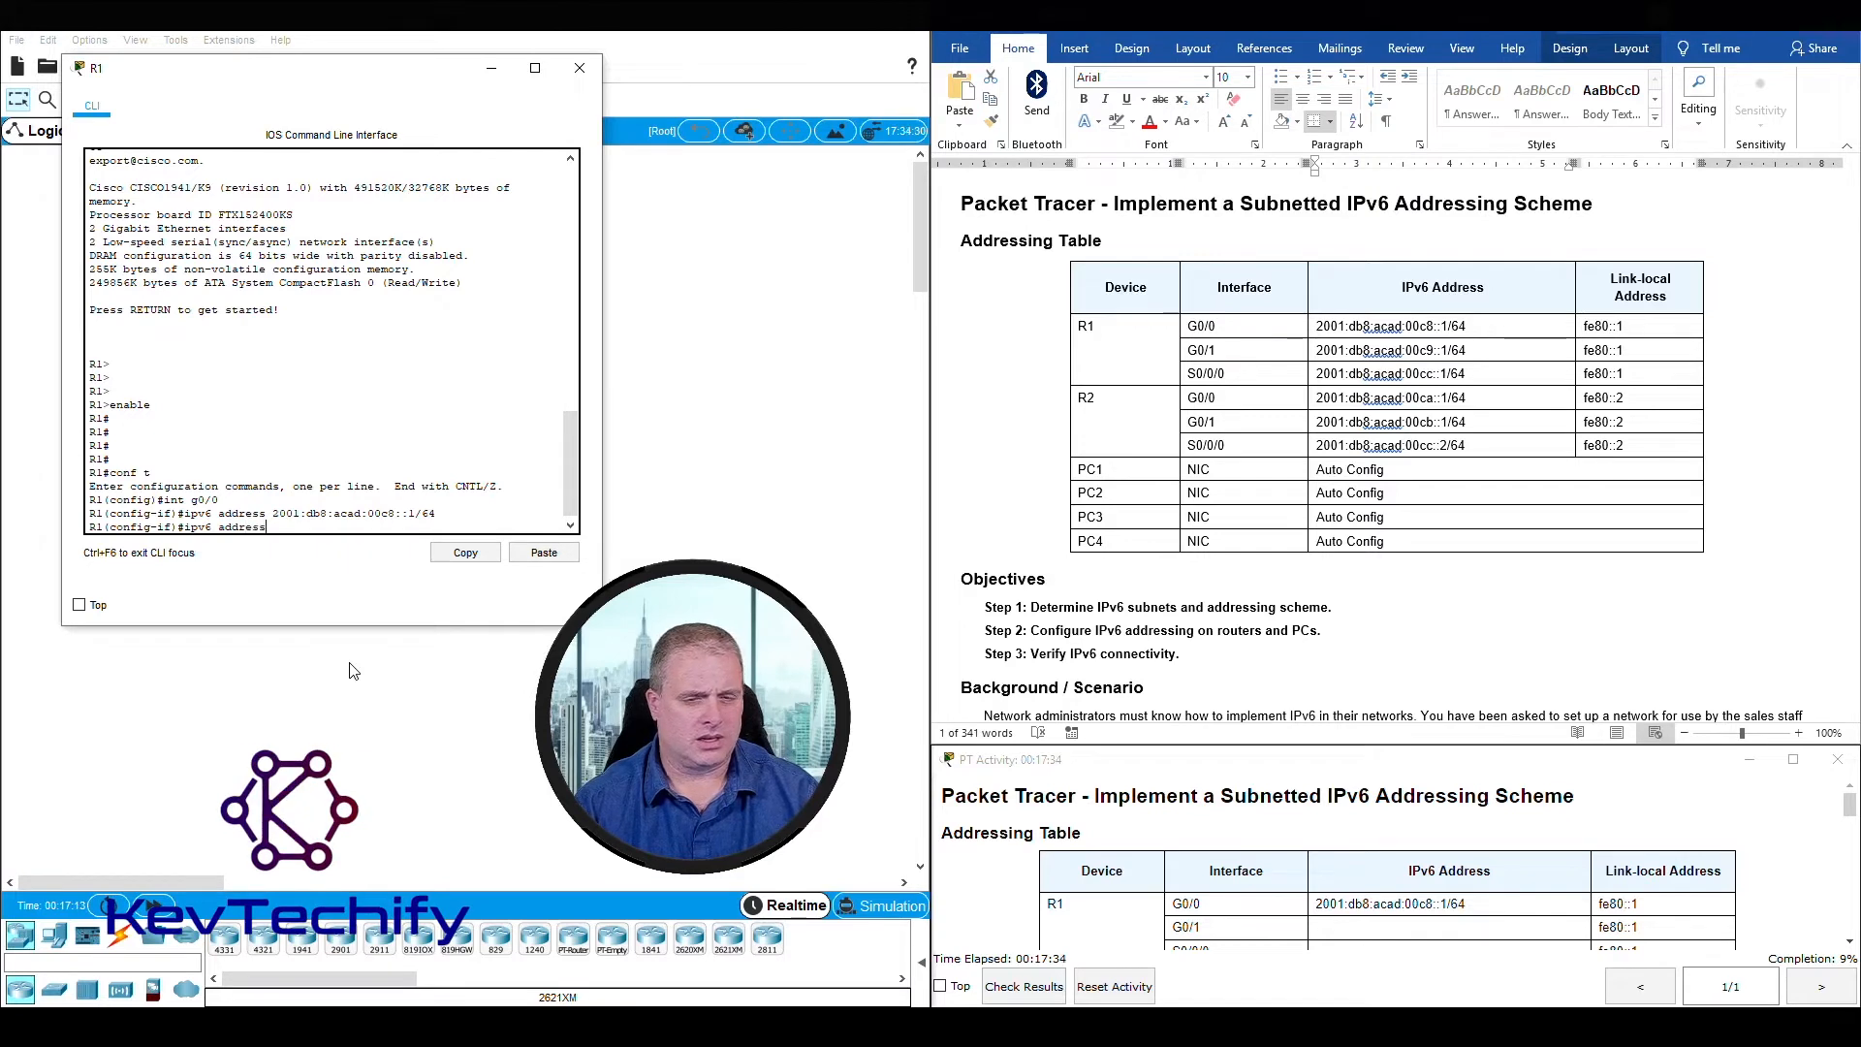
click(1587, 327)
drag(1587, 326, 1625, 327)
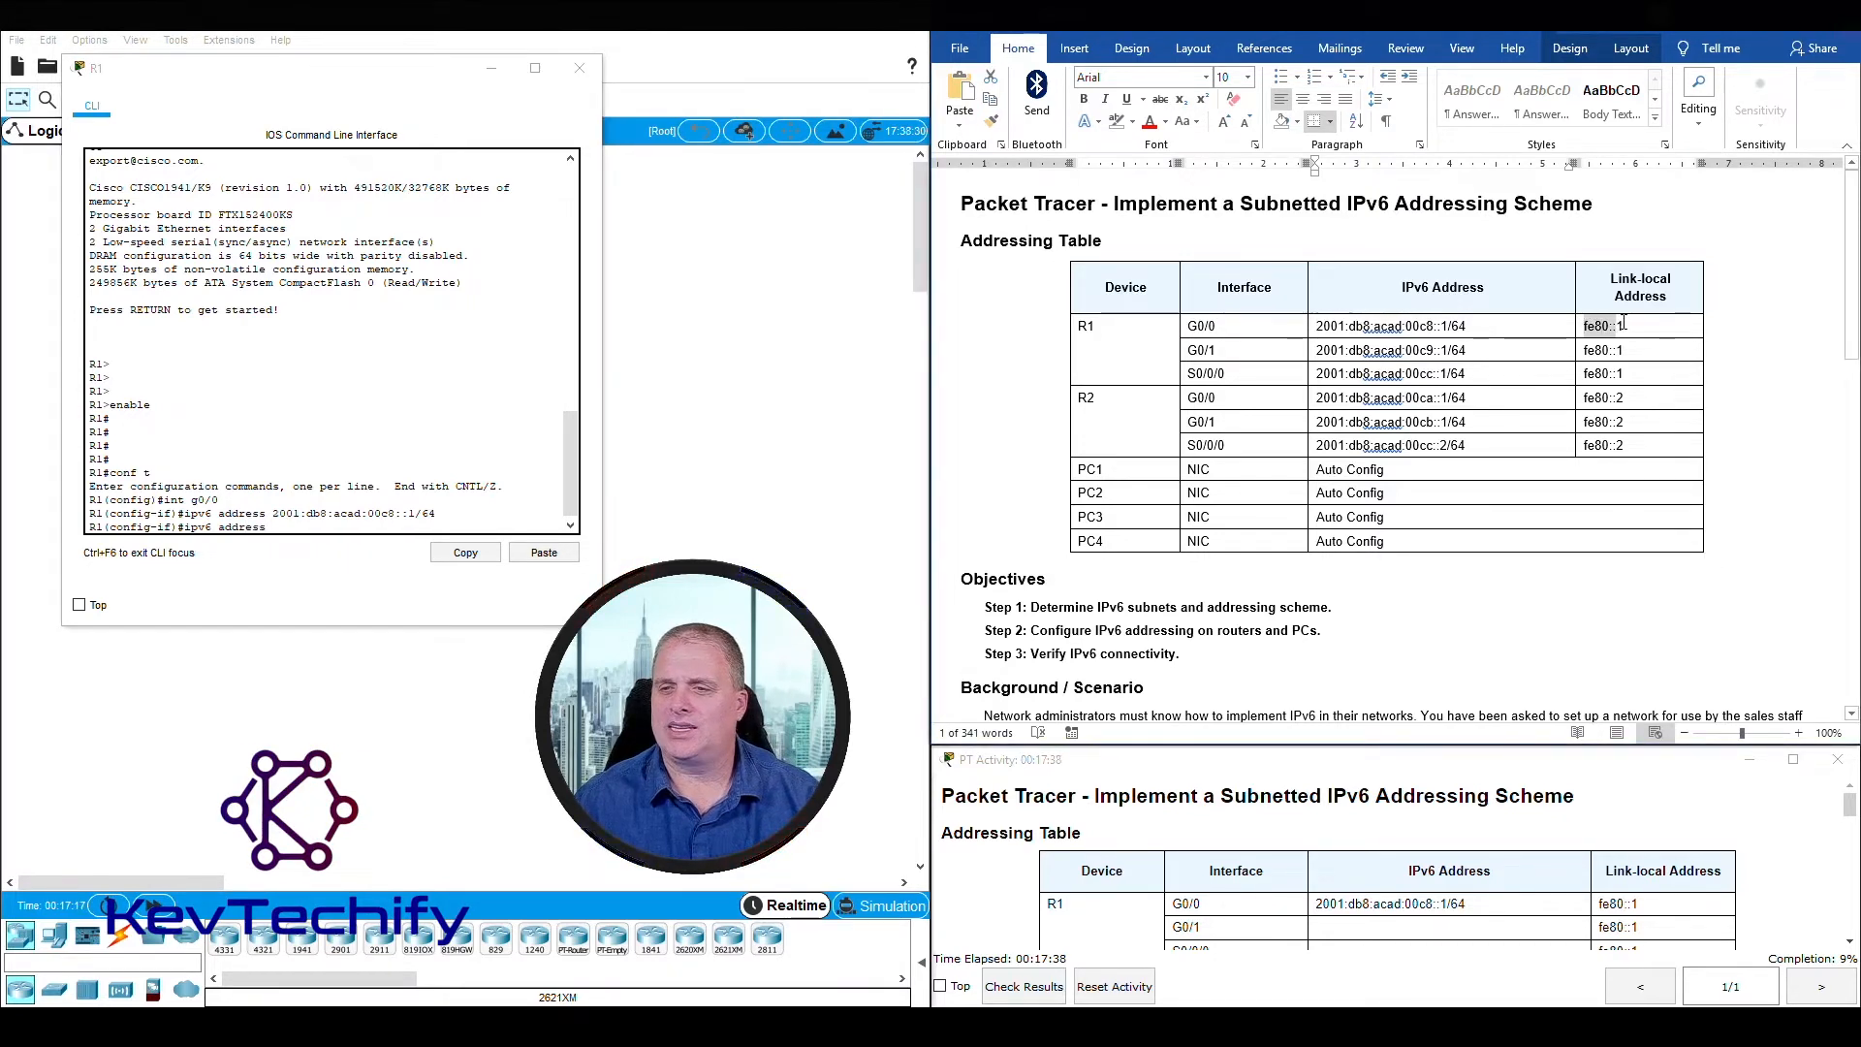
click(328, 534)
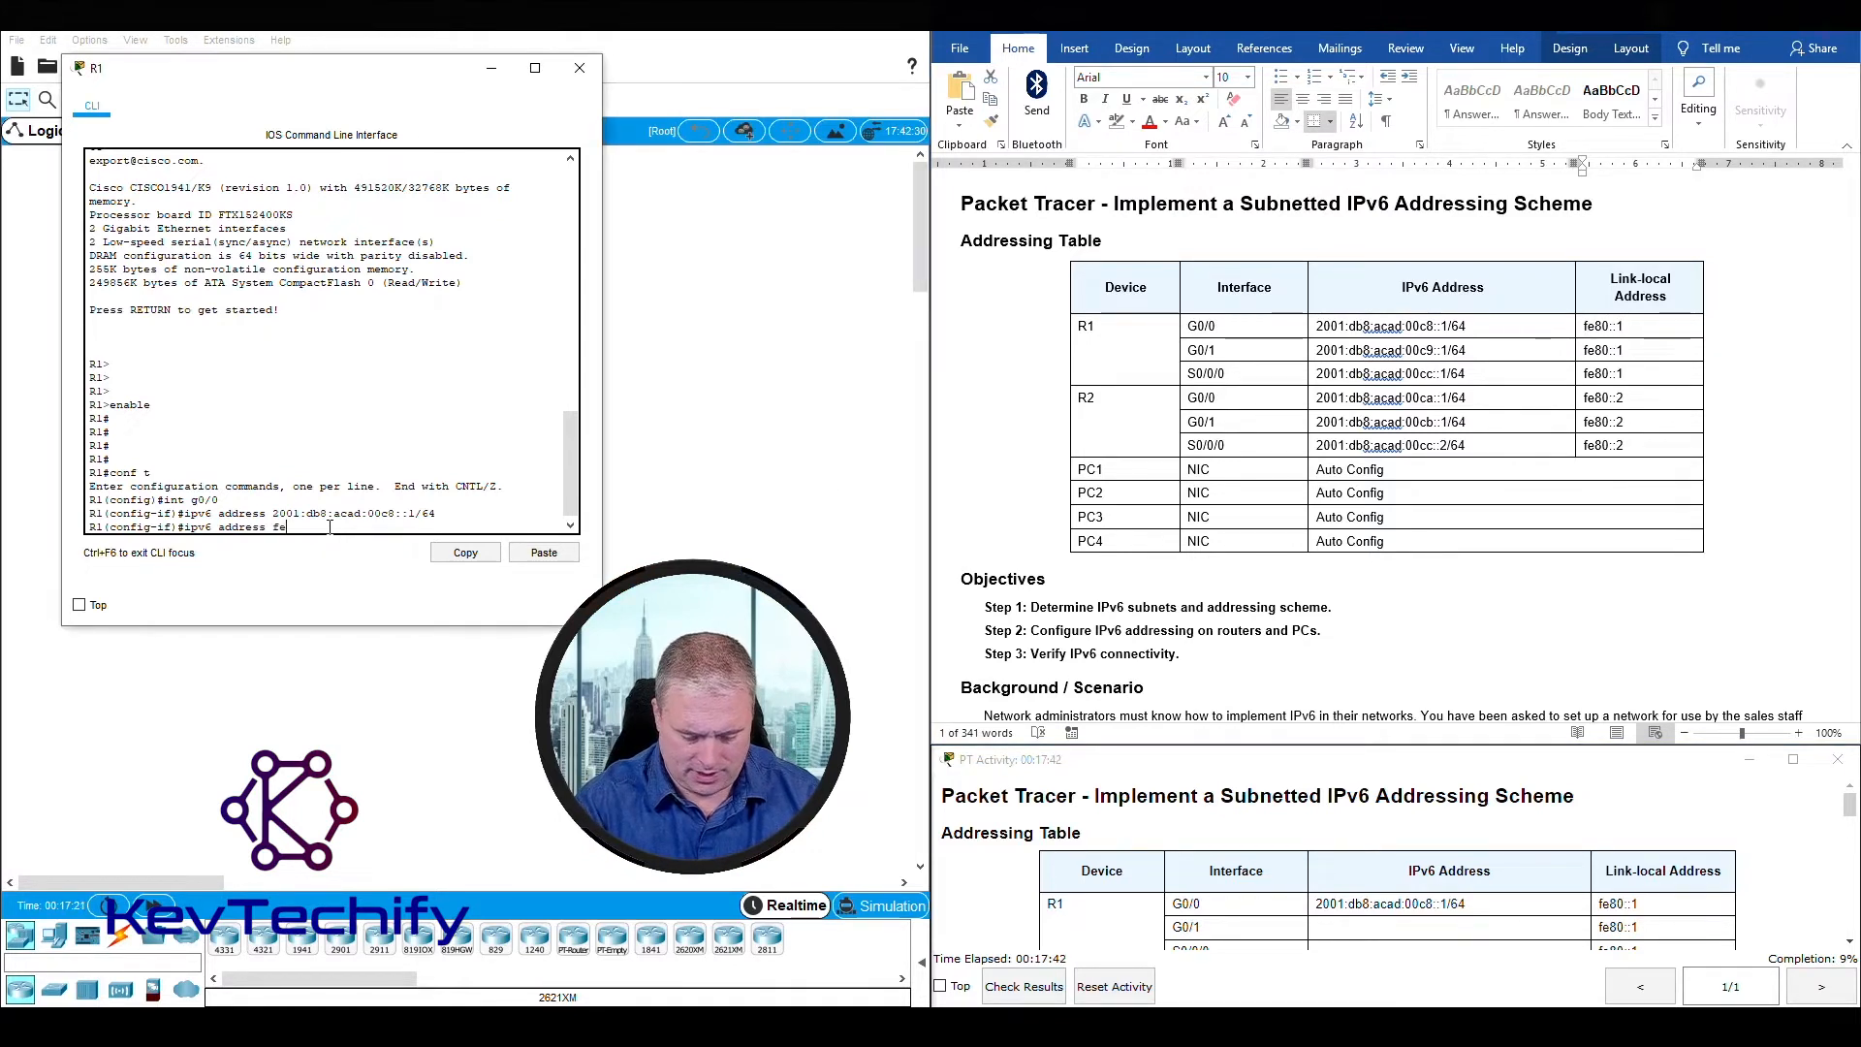
text(fe80::1 lin)
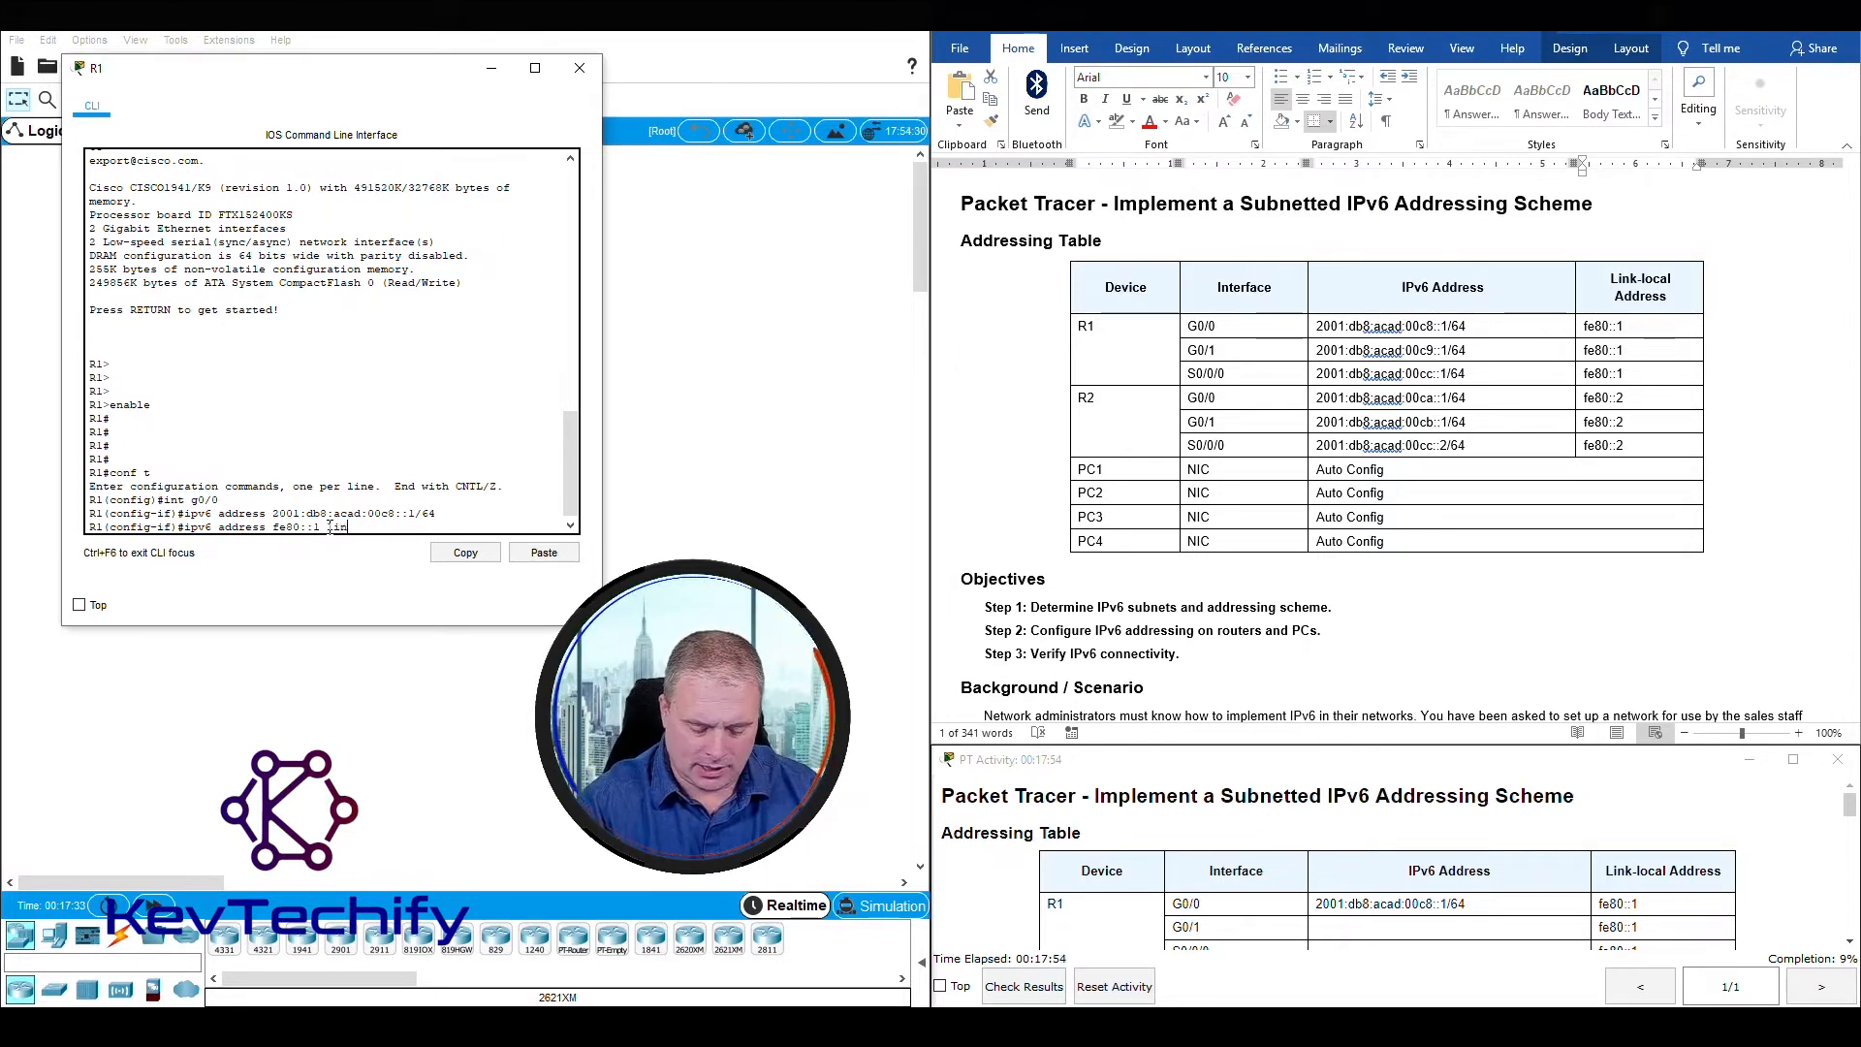
text(k-loca)
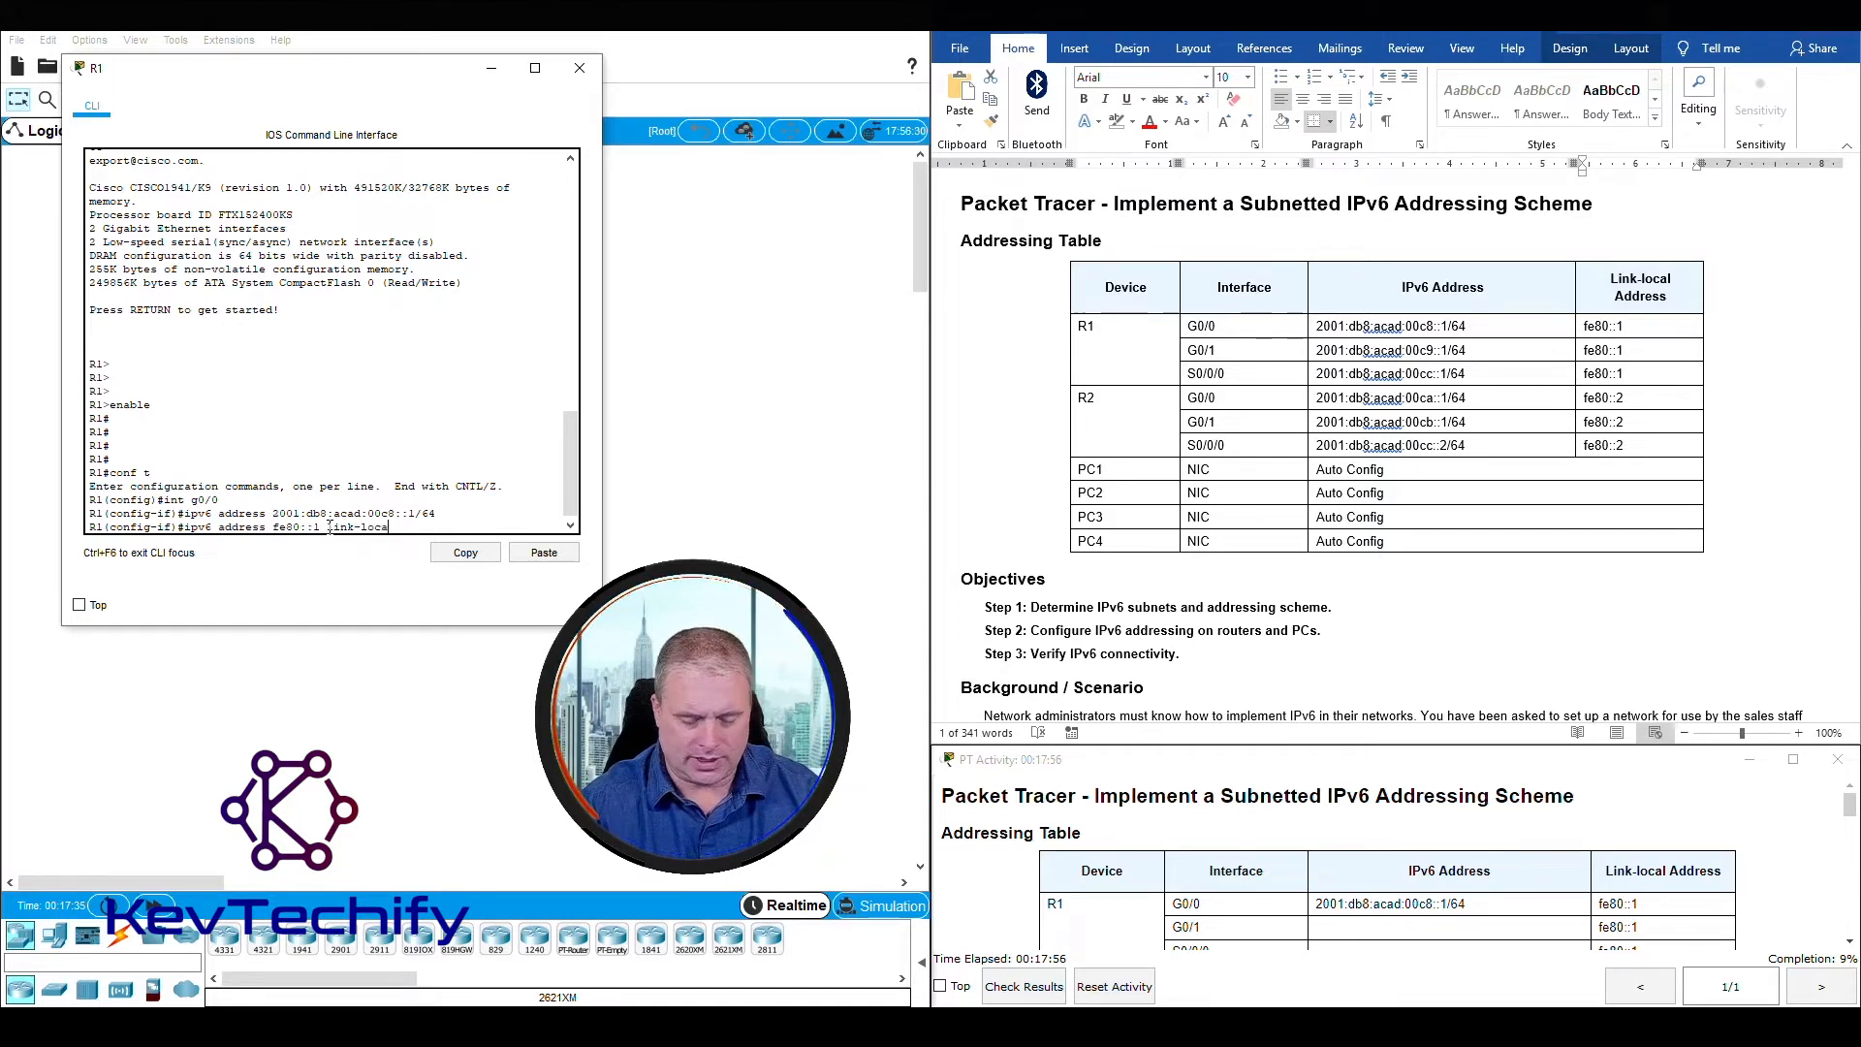
text(l)
key(Return)
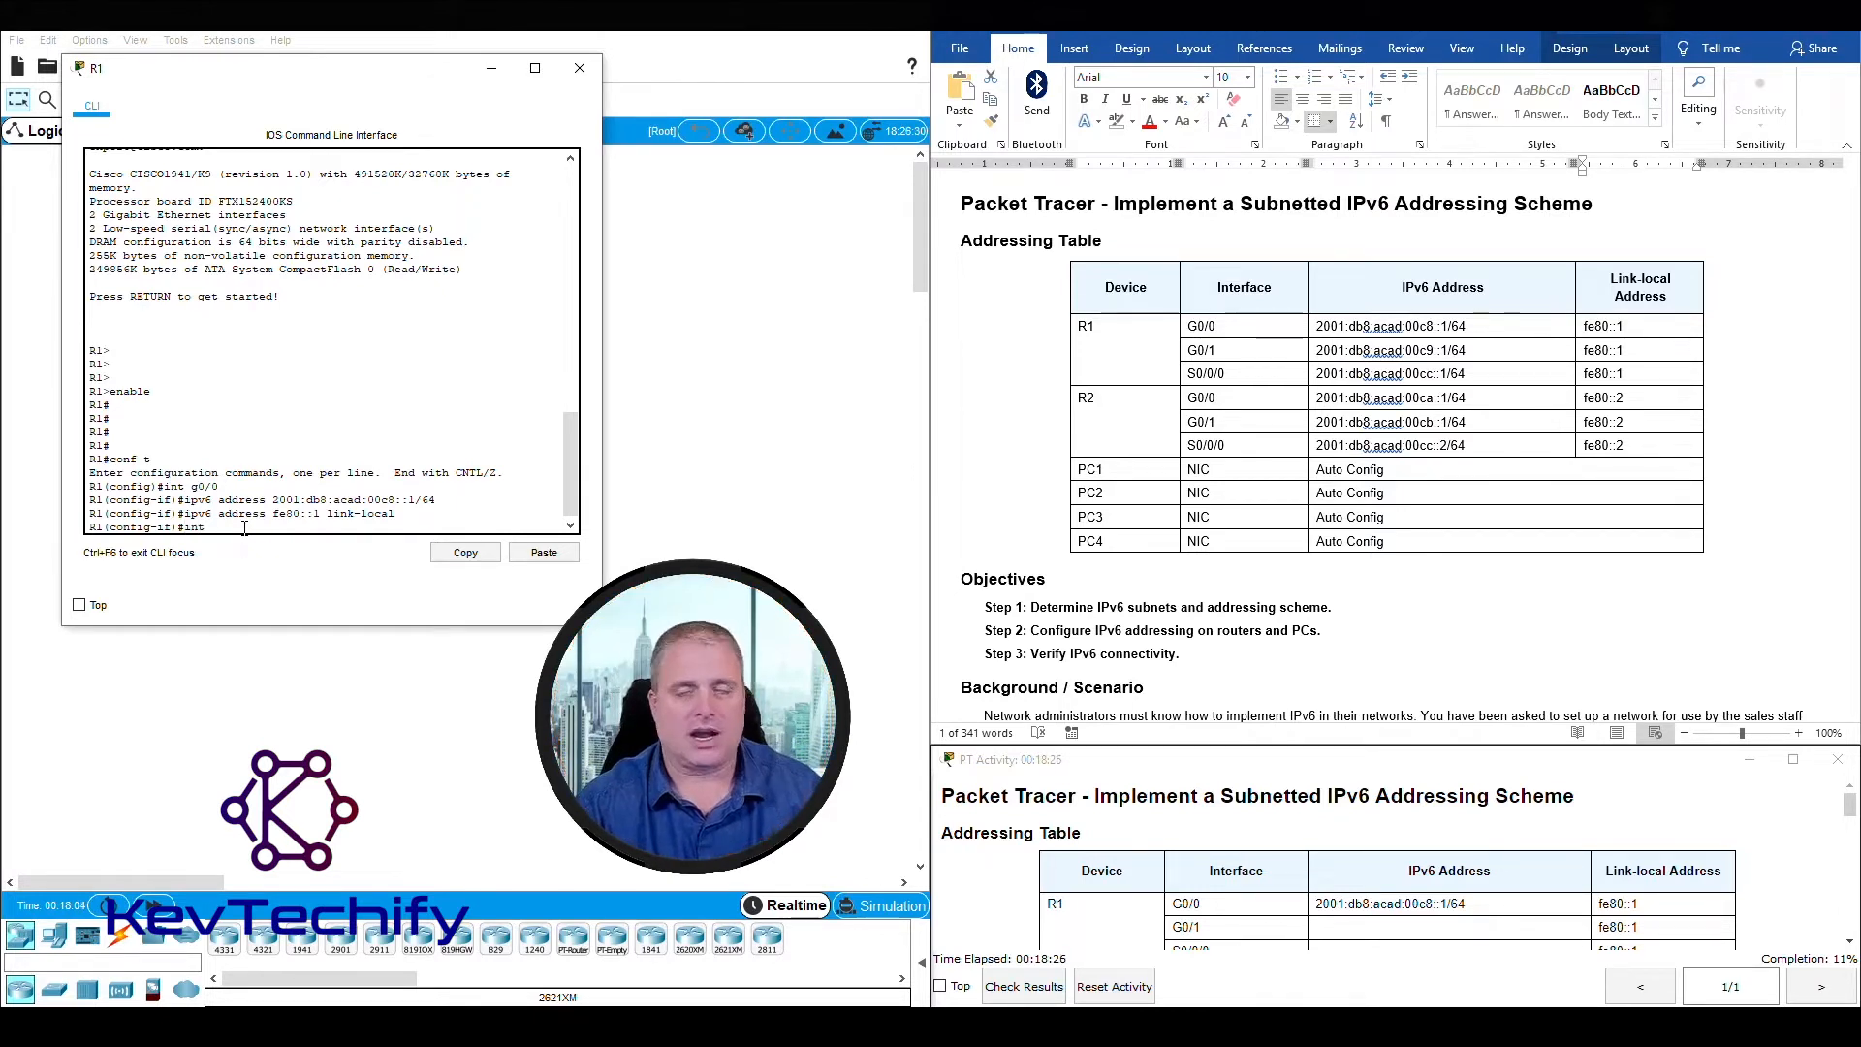
- Re-enter interface configuration for R1's G0/0 with int g0/0
text(/0)
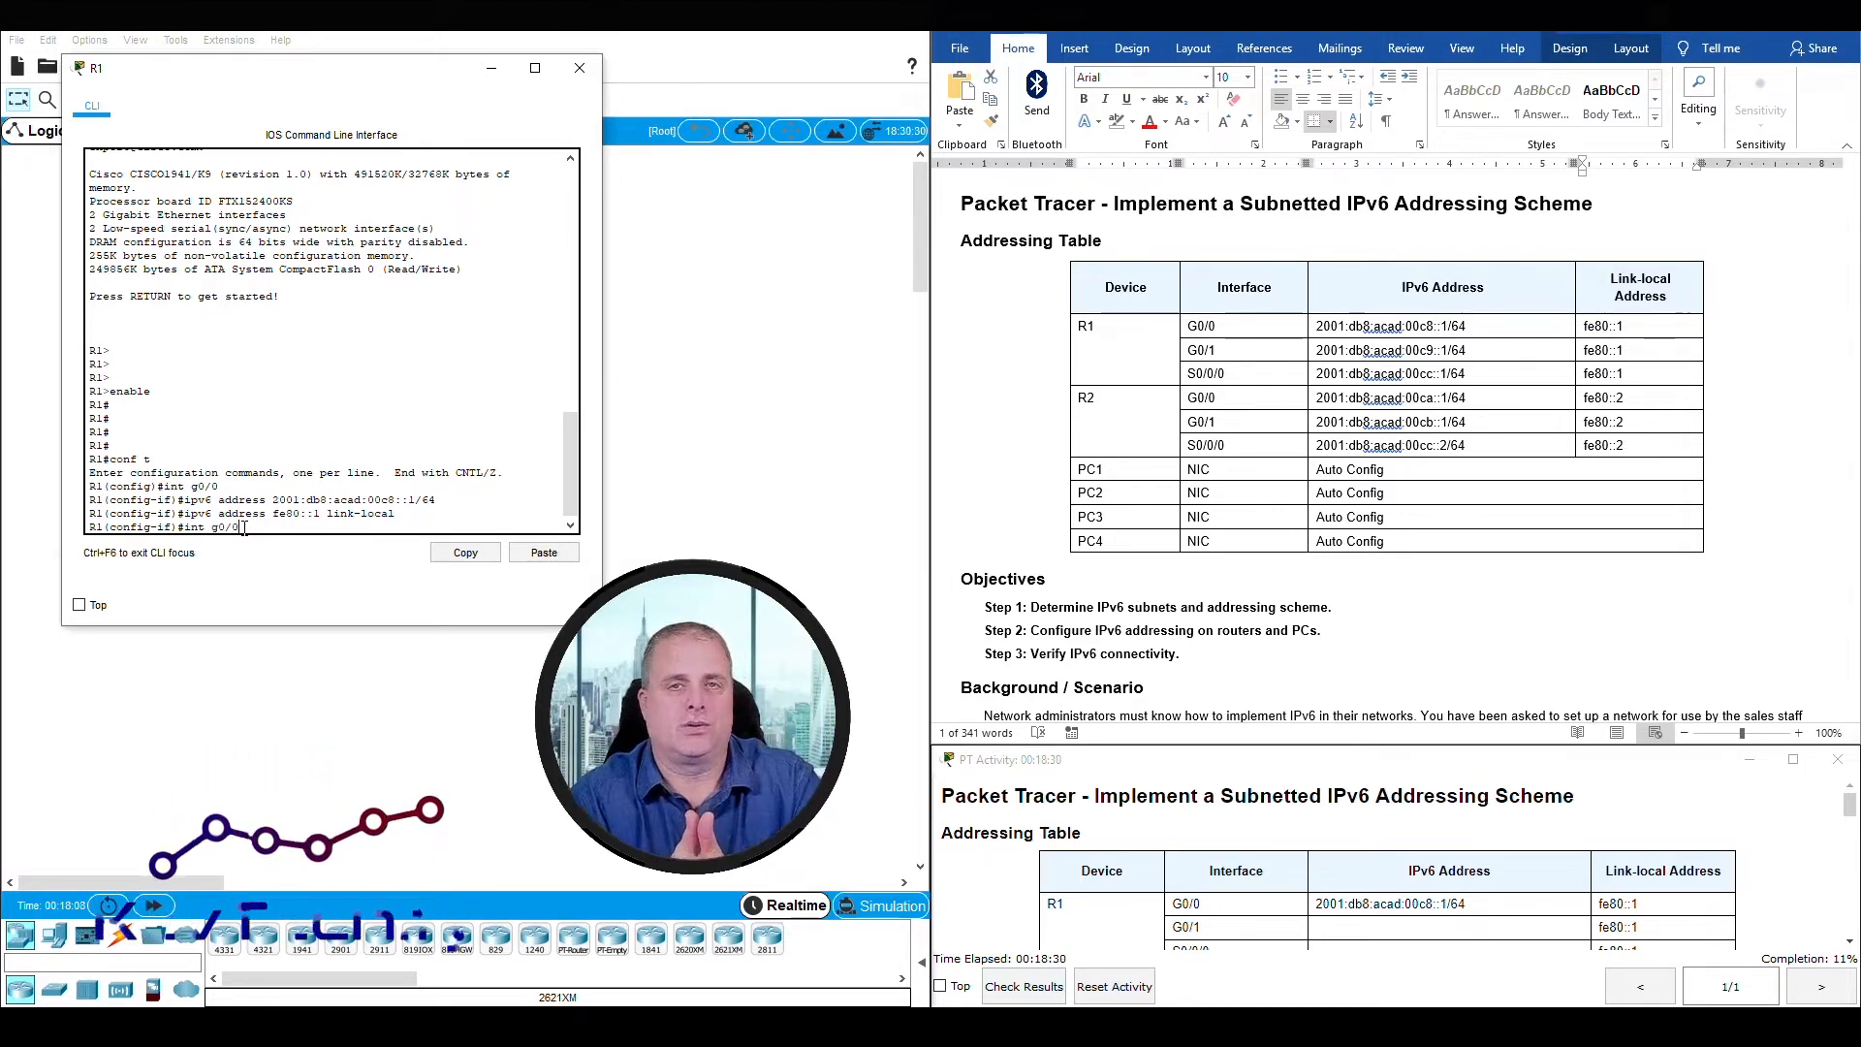
key(Return)
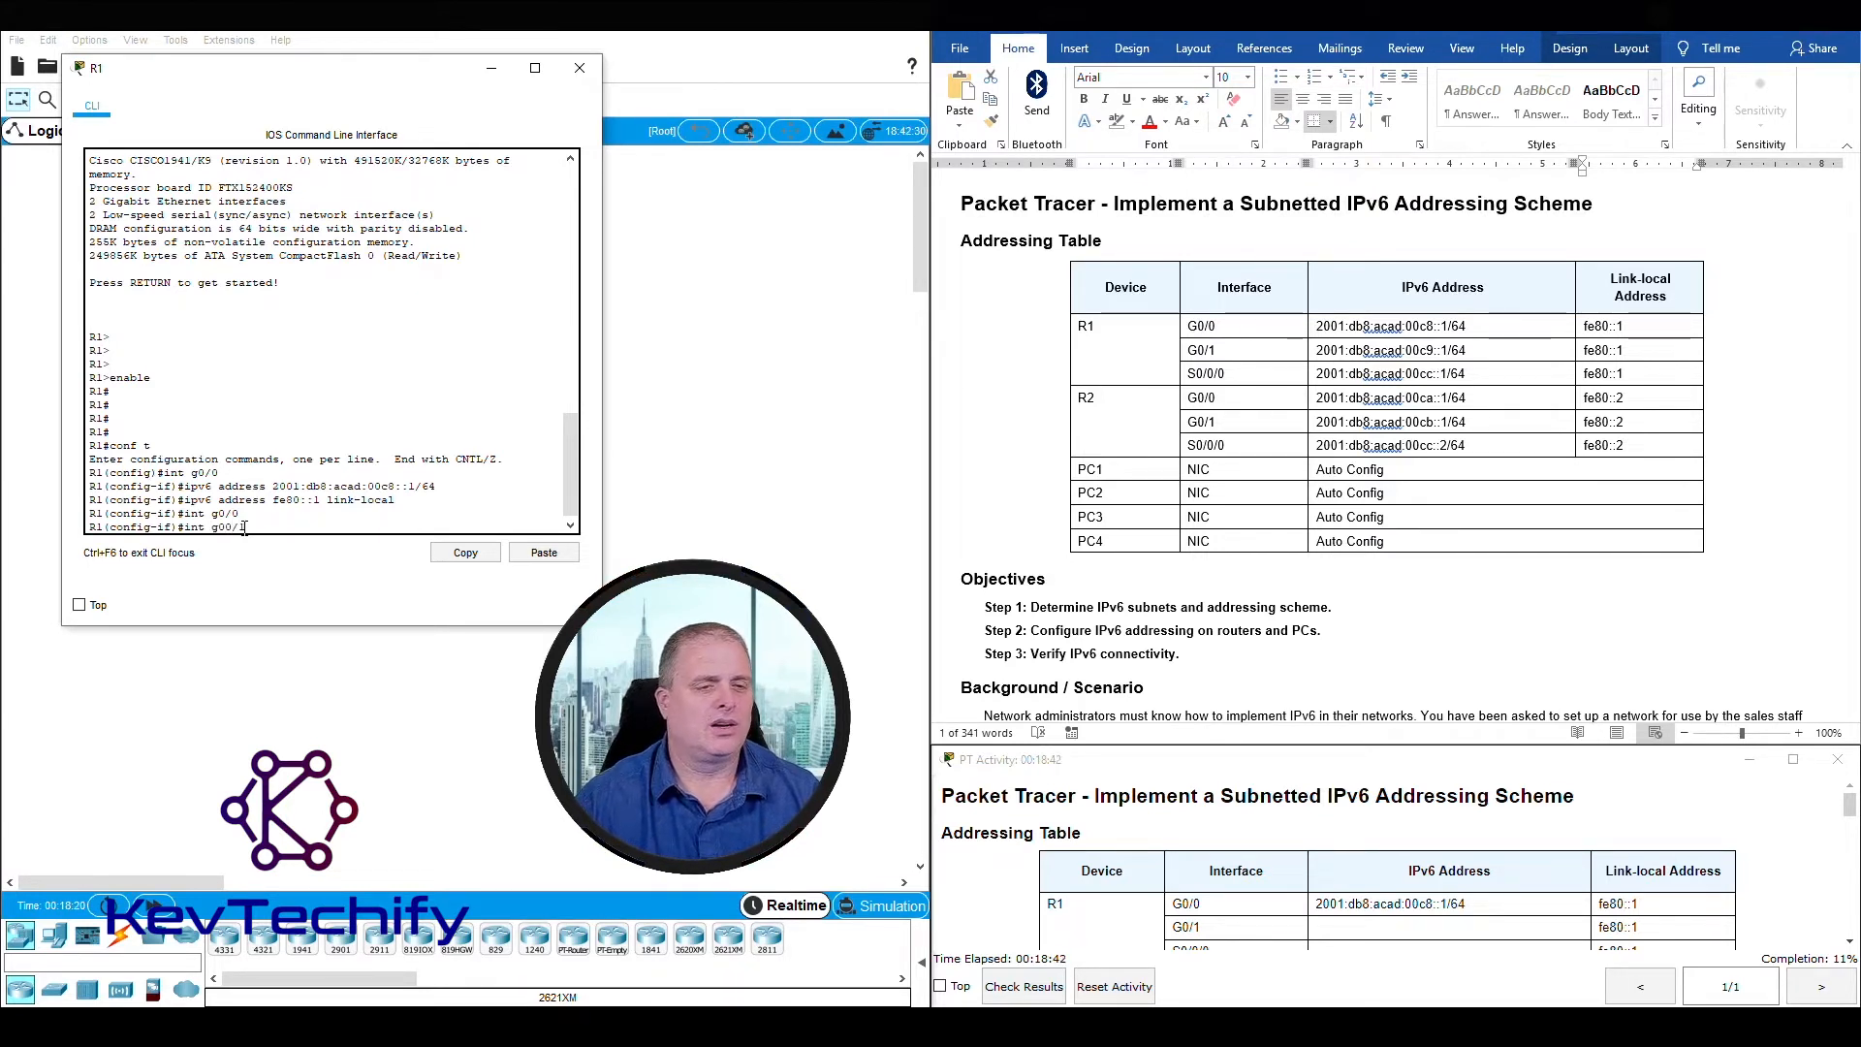
- Switch to interface configuration mode for R1's G0/1 with int g0/1
key(BackSpace)
key(BackSpace)
text(/1)
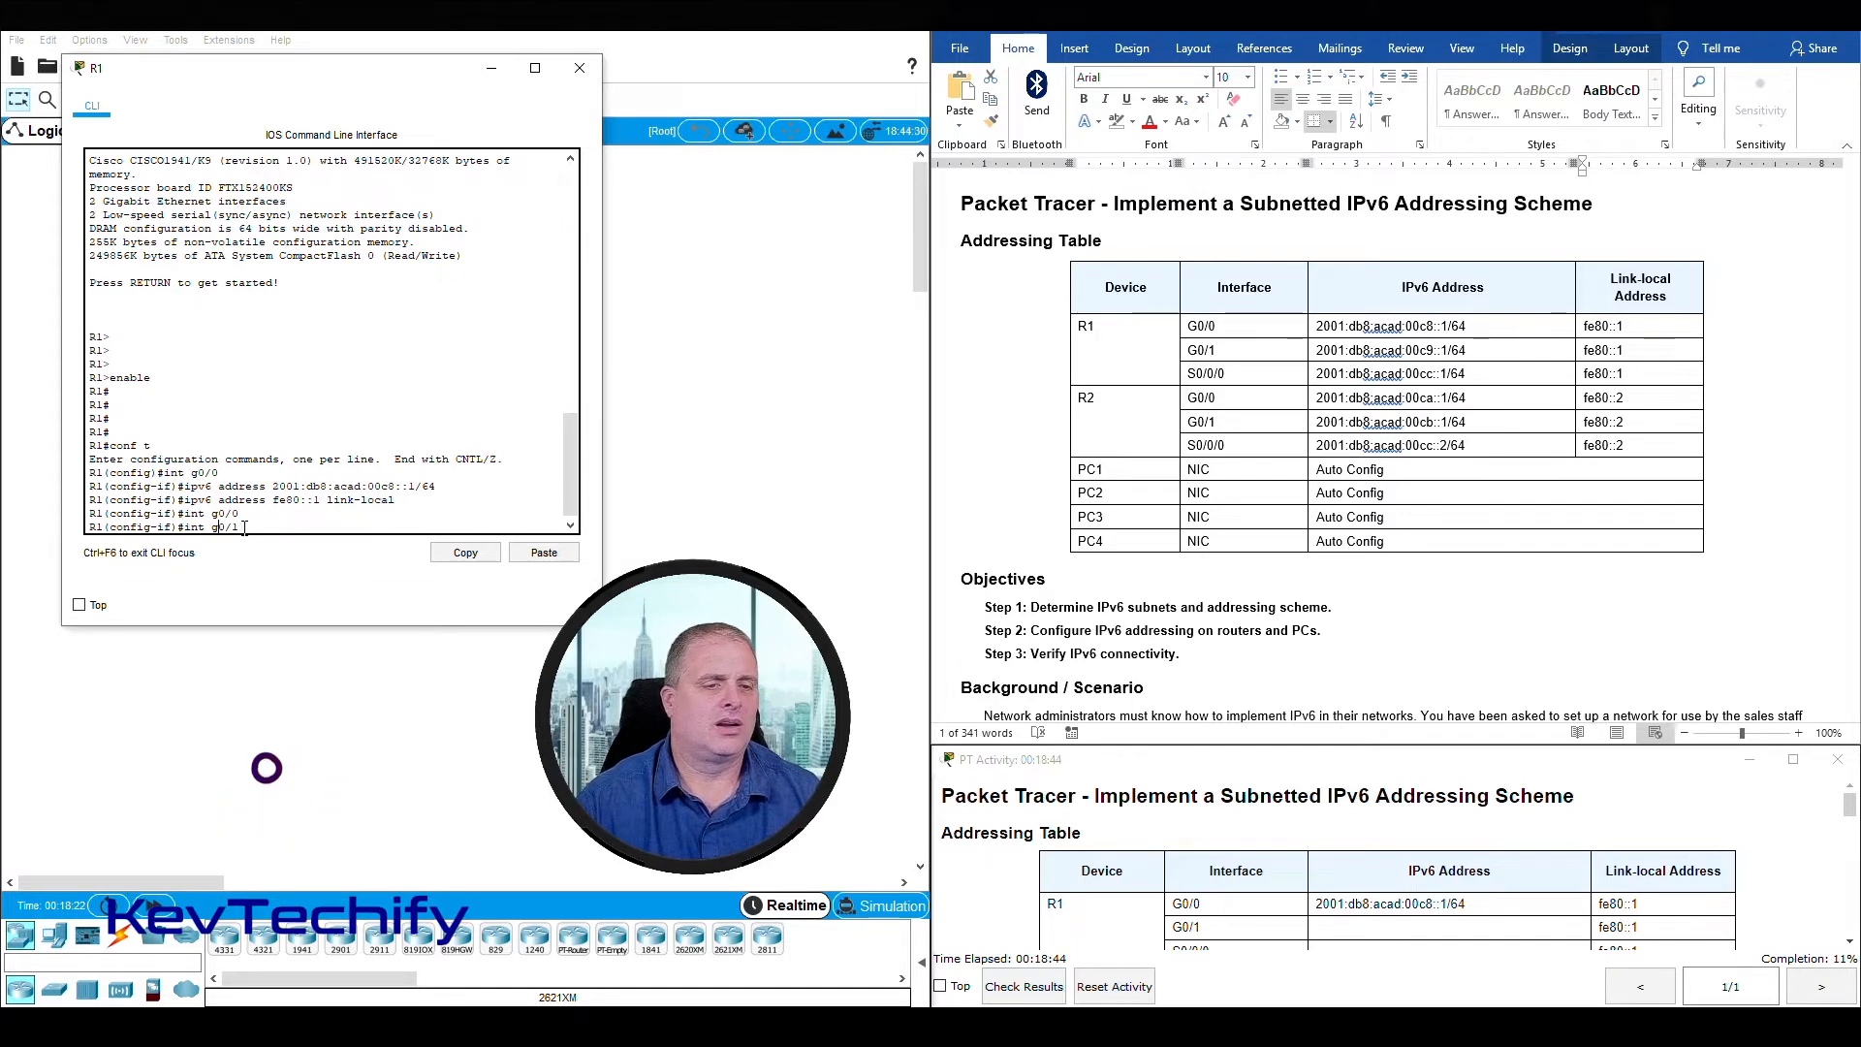
key(Return)
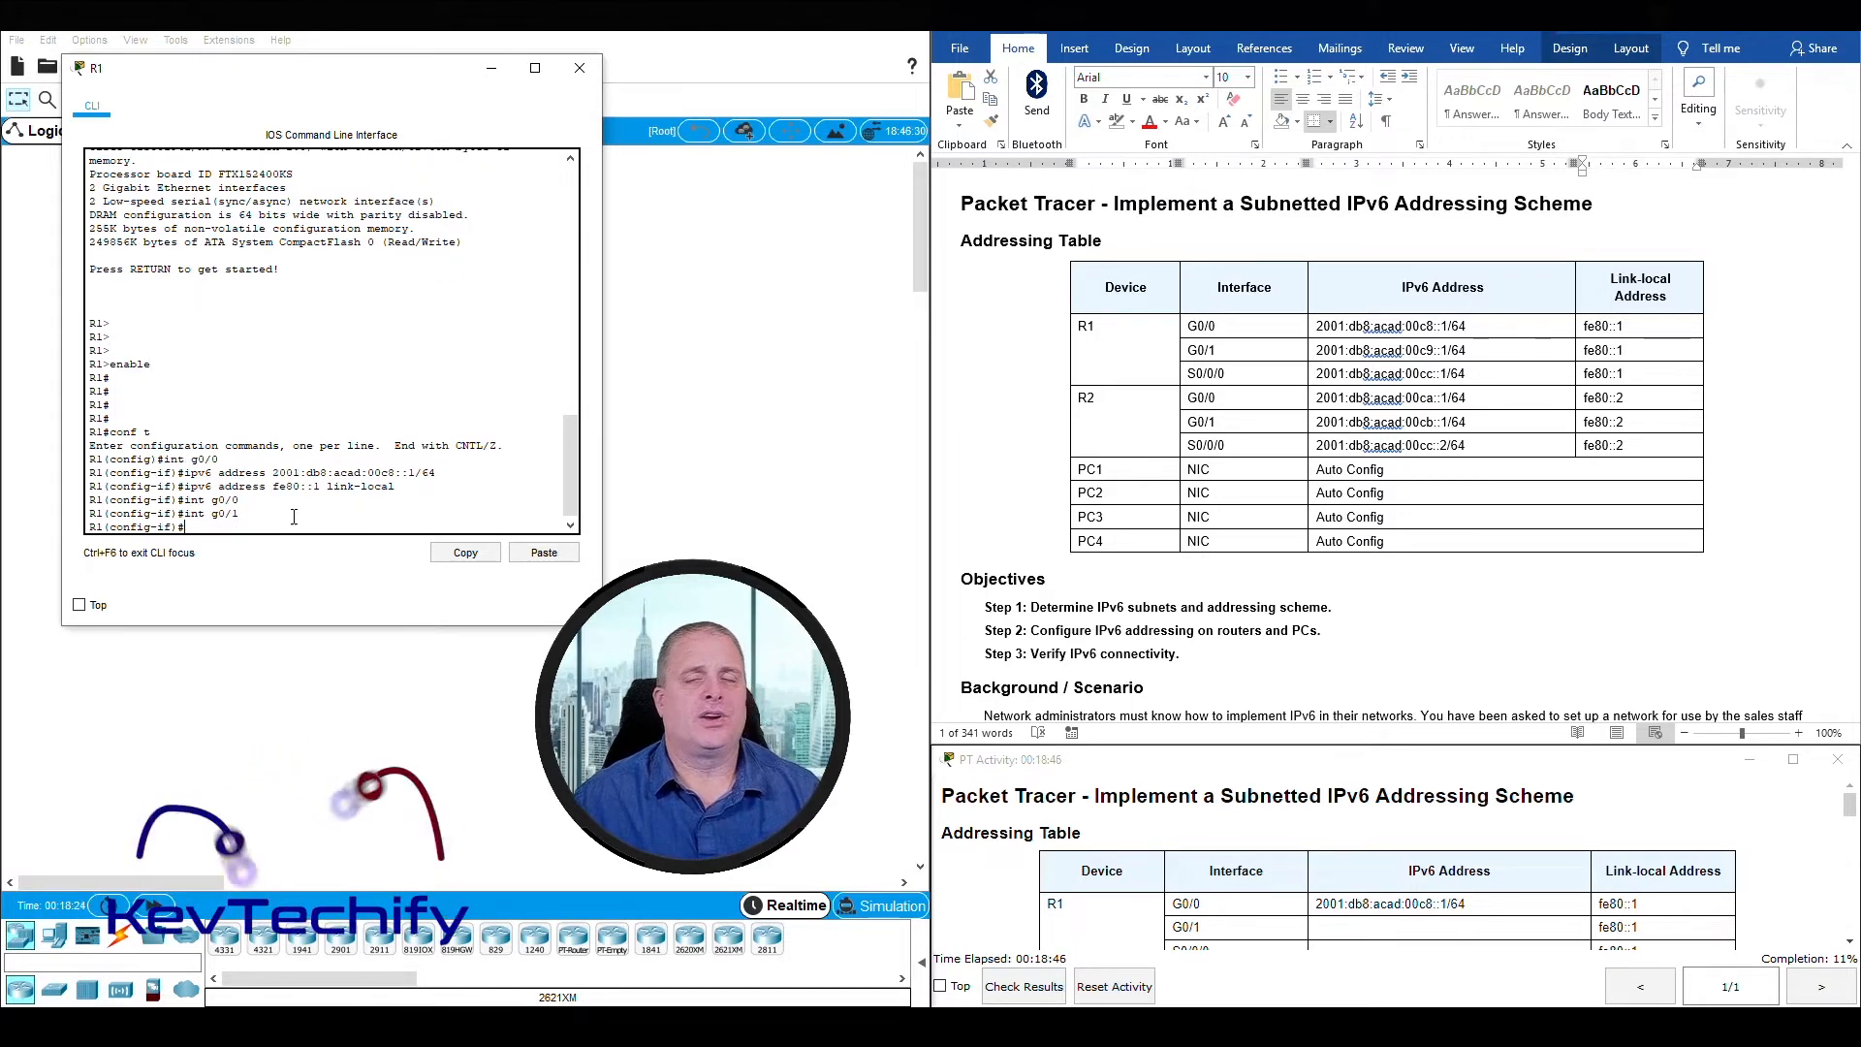
- Assign 2001:db8:acad:00c9::1/64 from the Addressing Table to R1's G0/1 with the ipv6 address command
click(1233, 398)
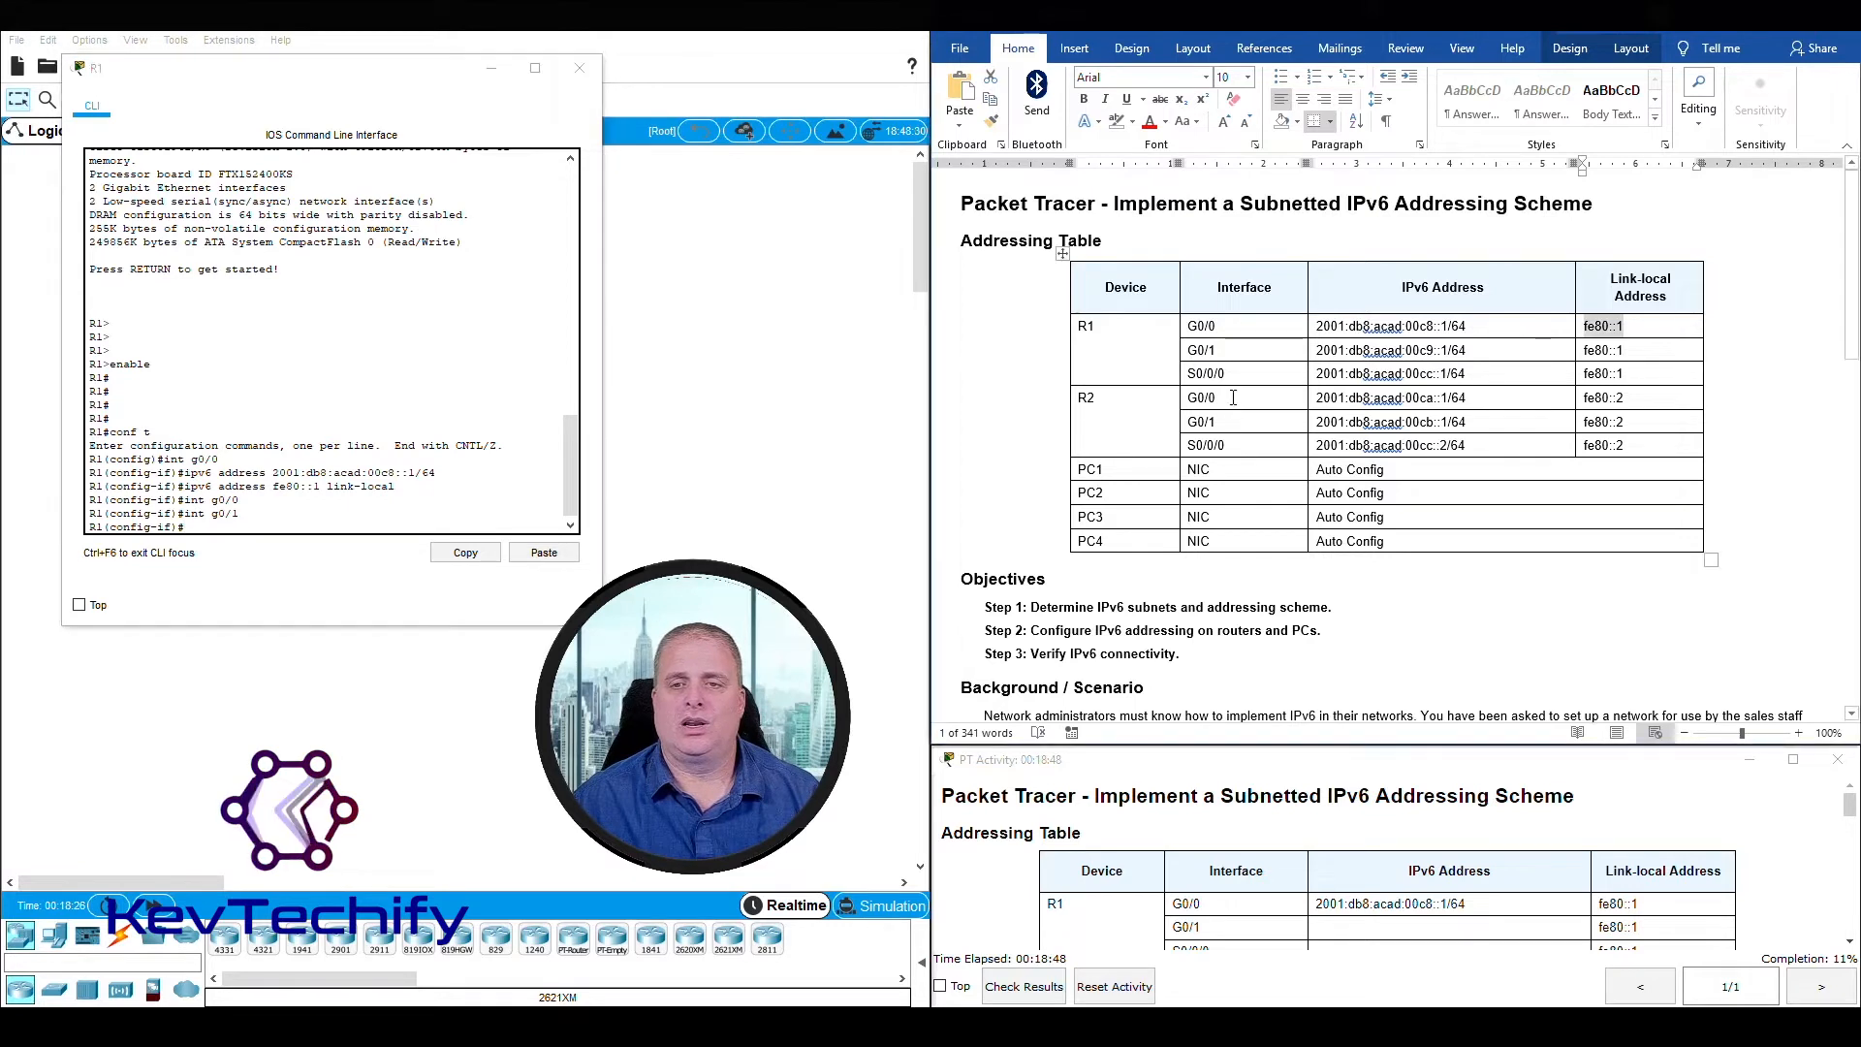
drag(1193, 351, 1642, 347)
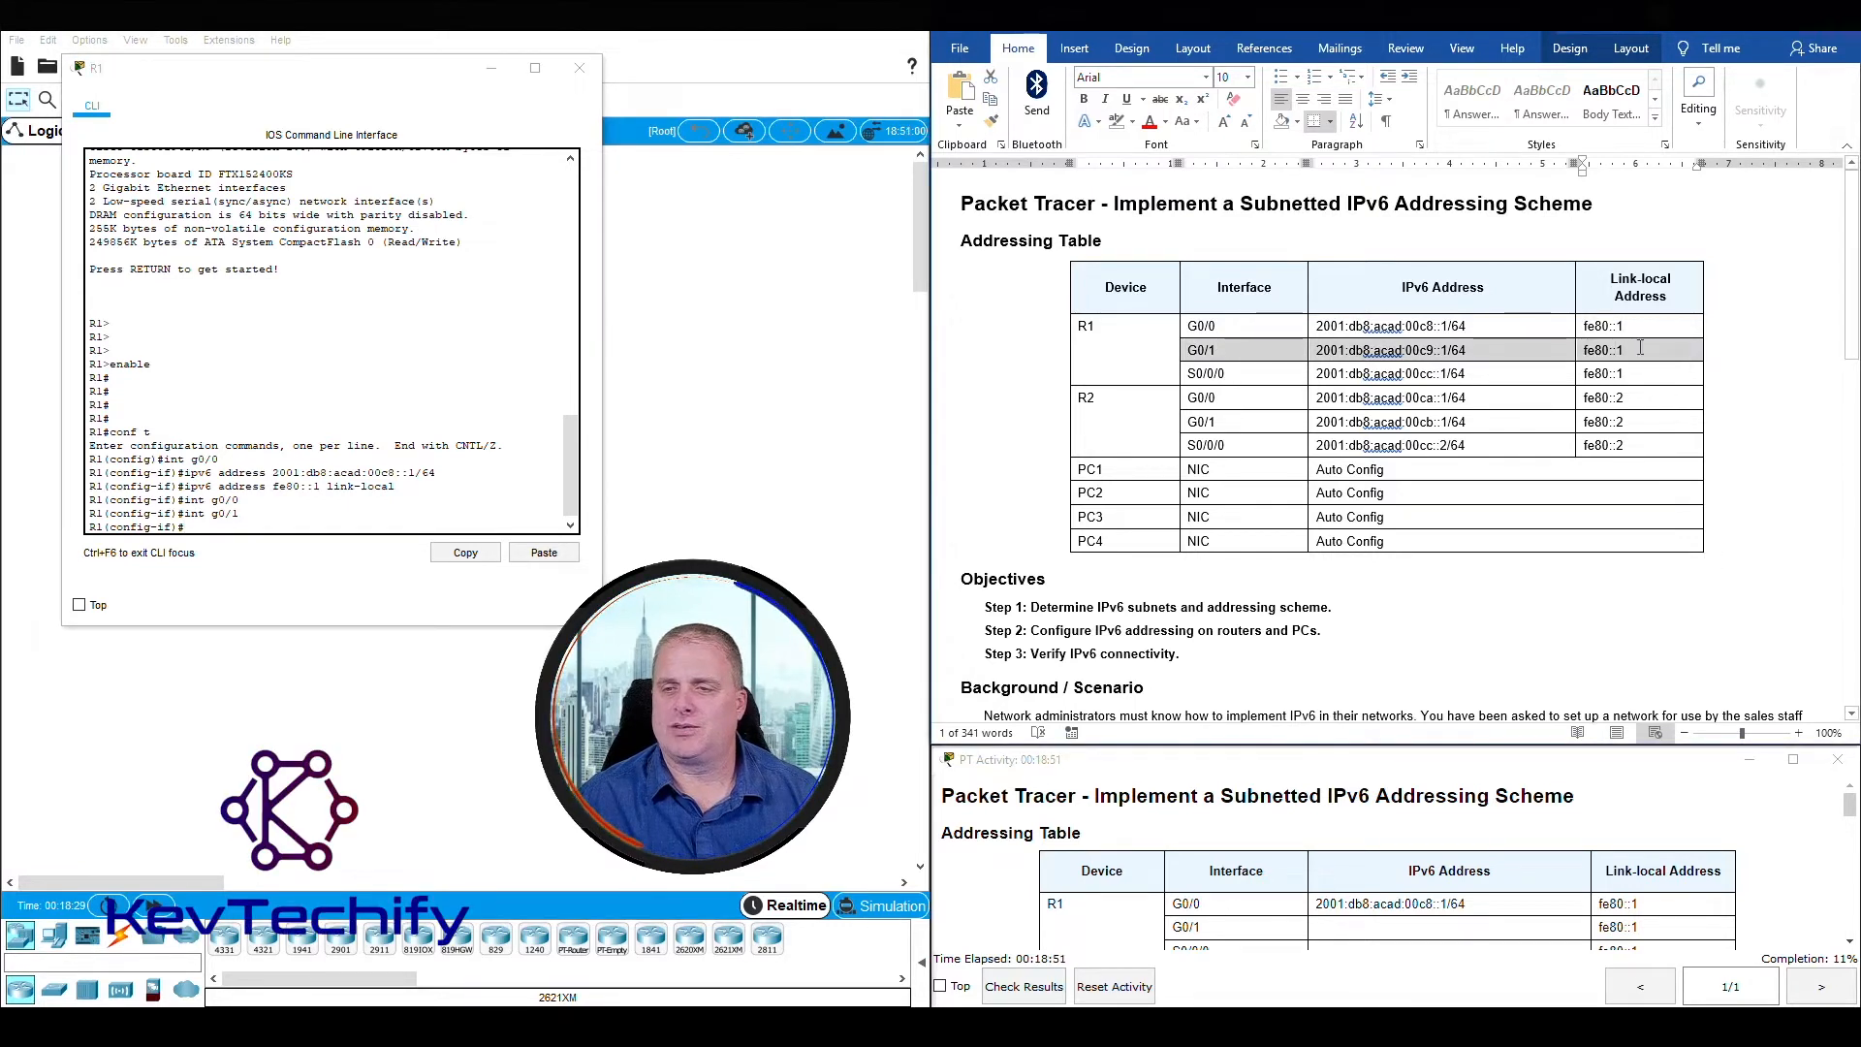
click(1470, 350)
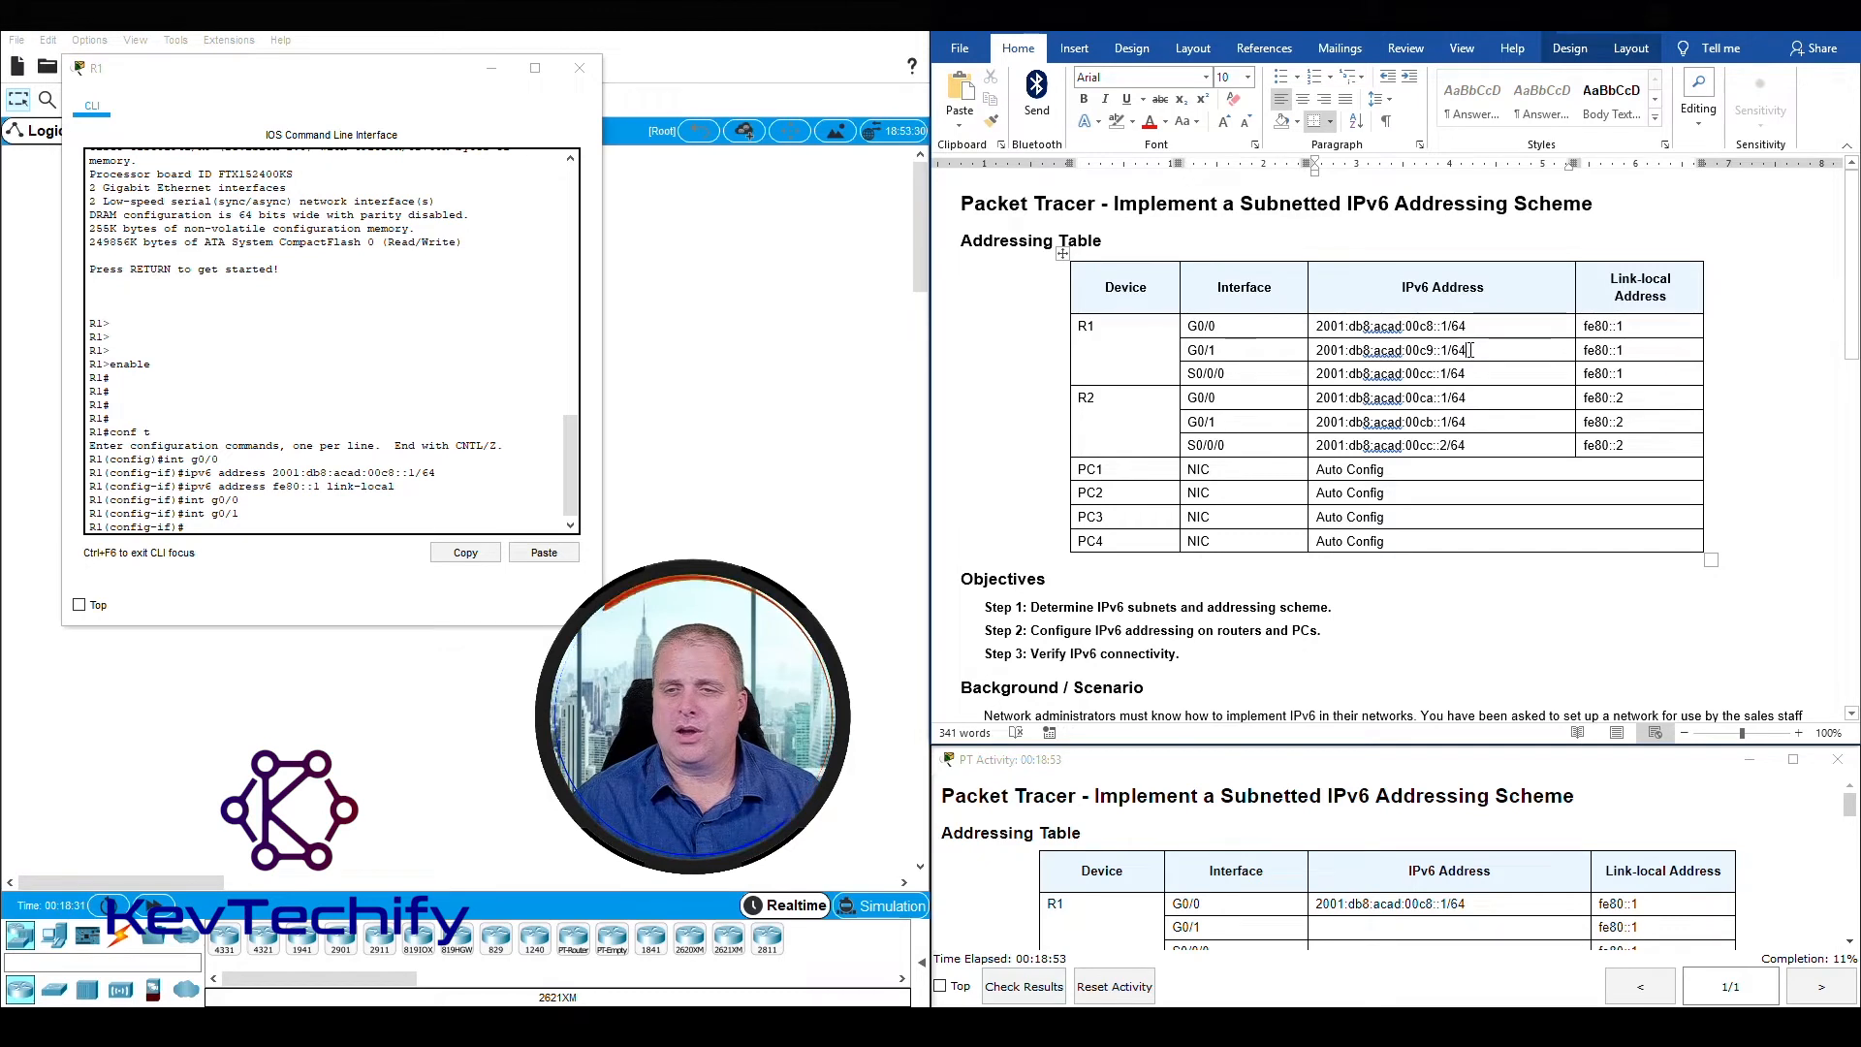
click(254, 531)
text(ip)
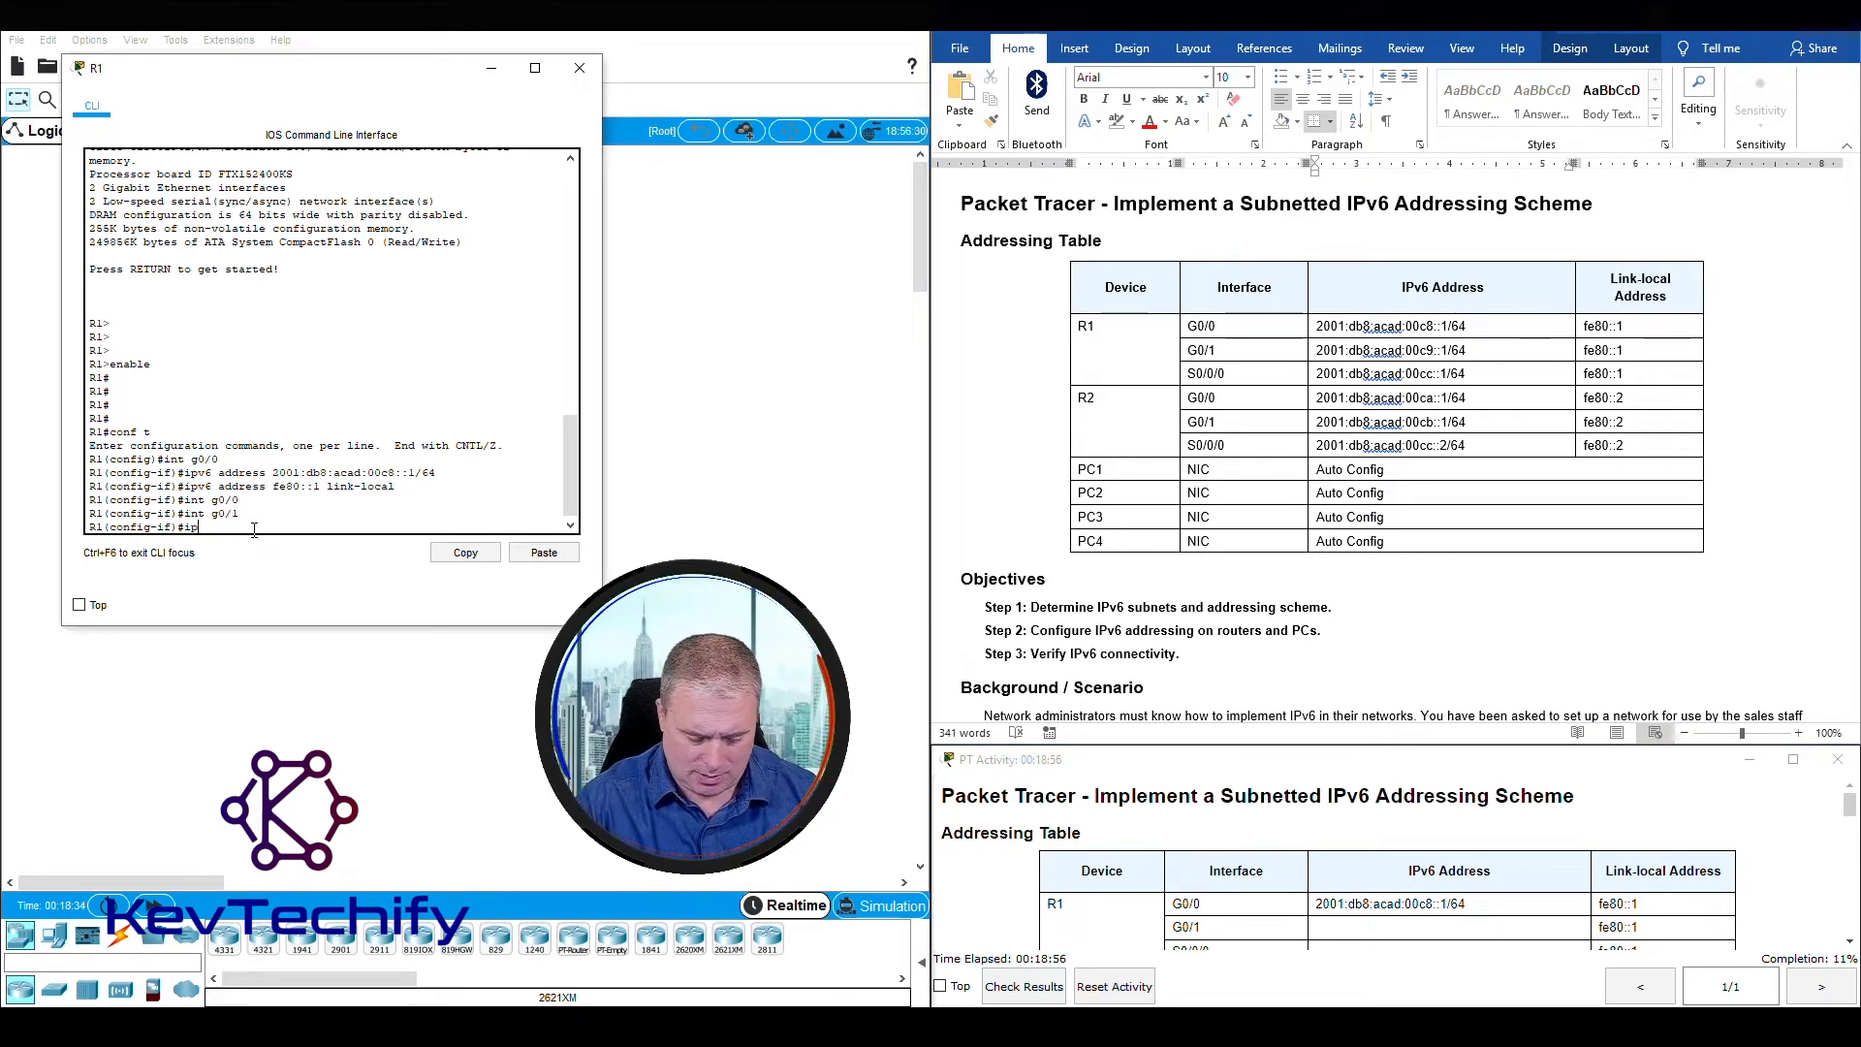
text(v6 ad)
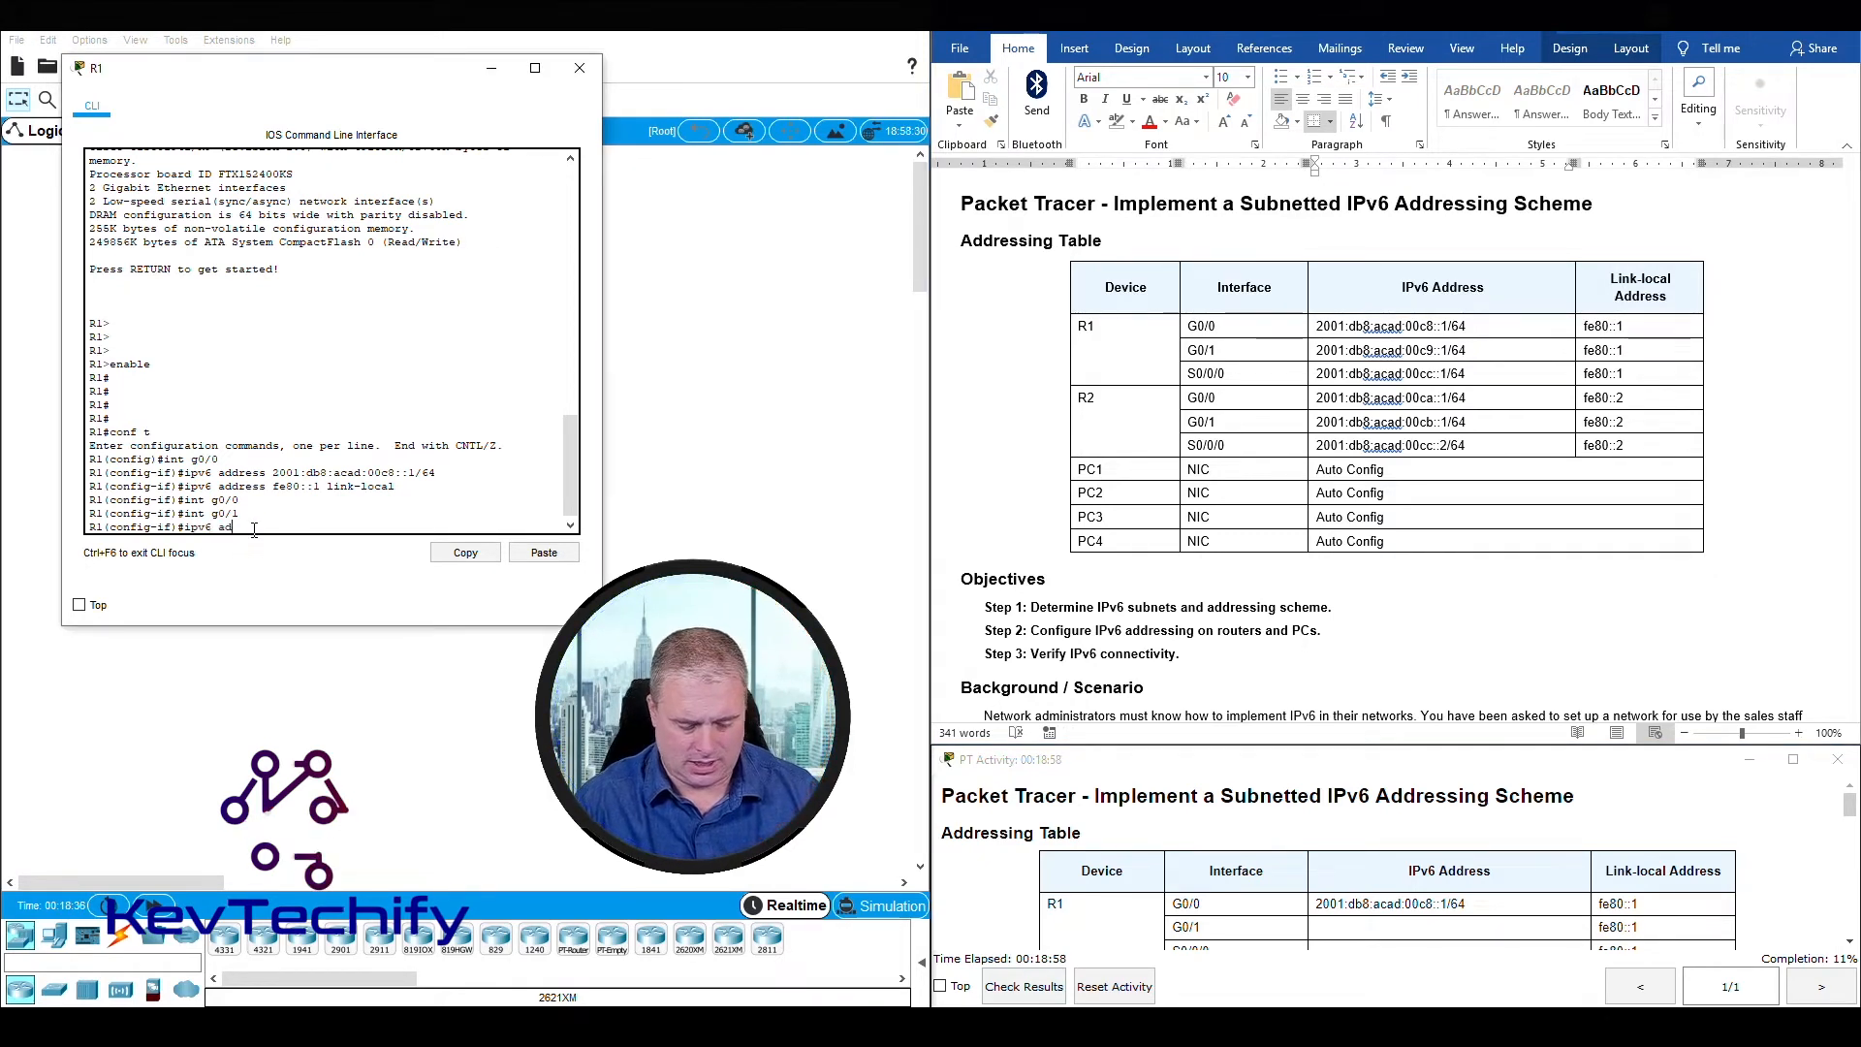
text(dress 2)
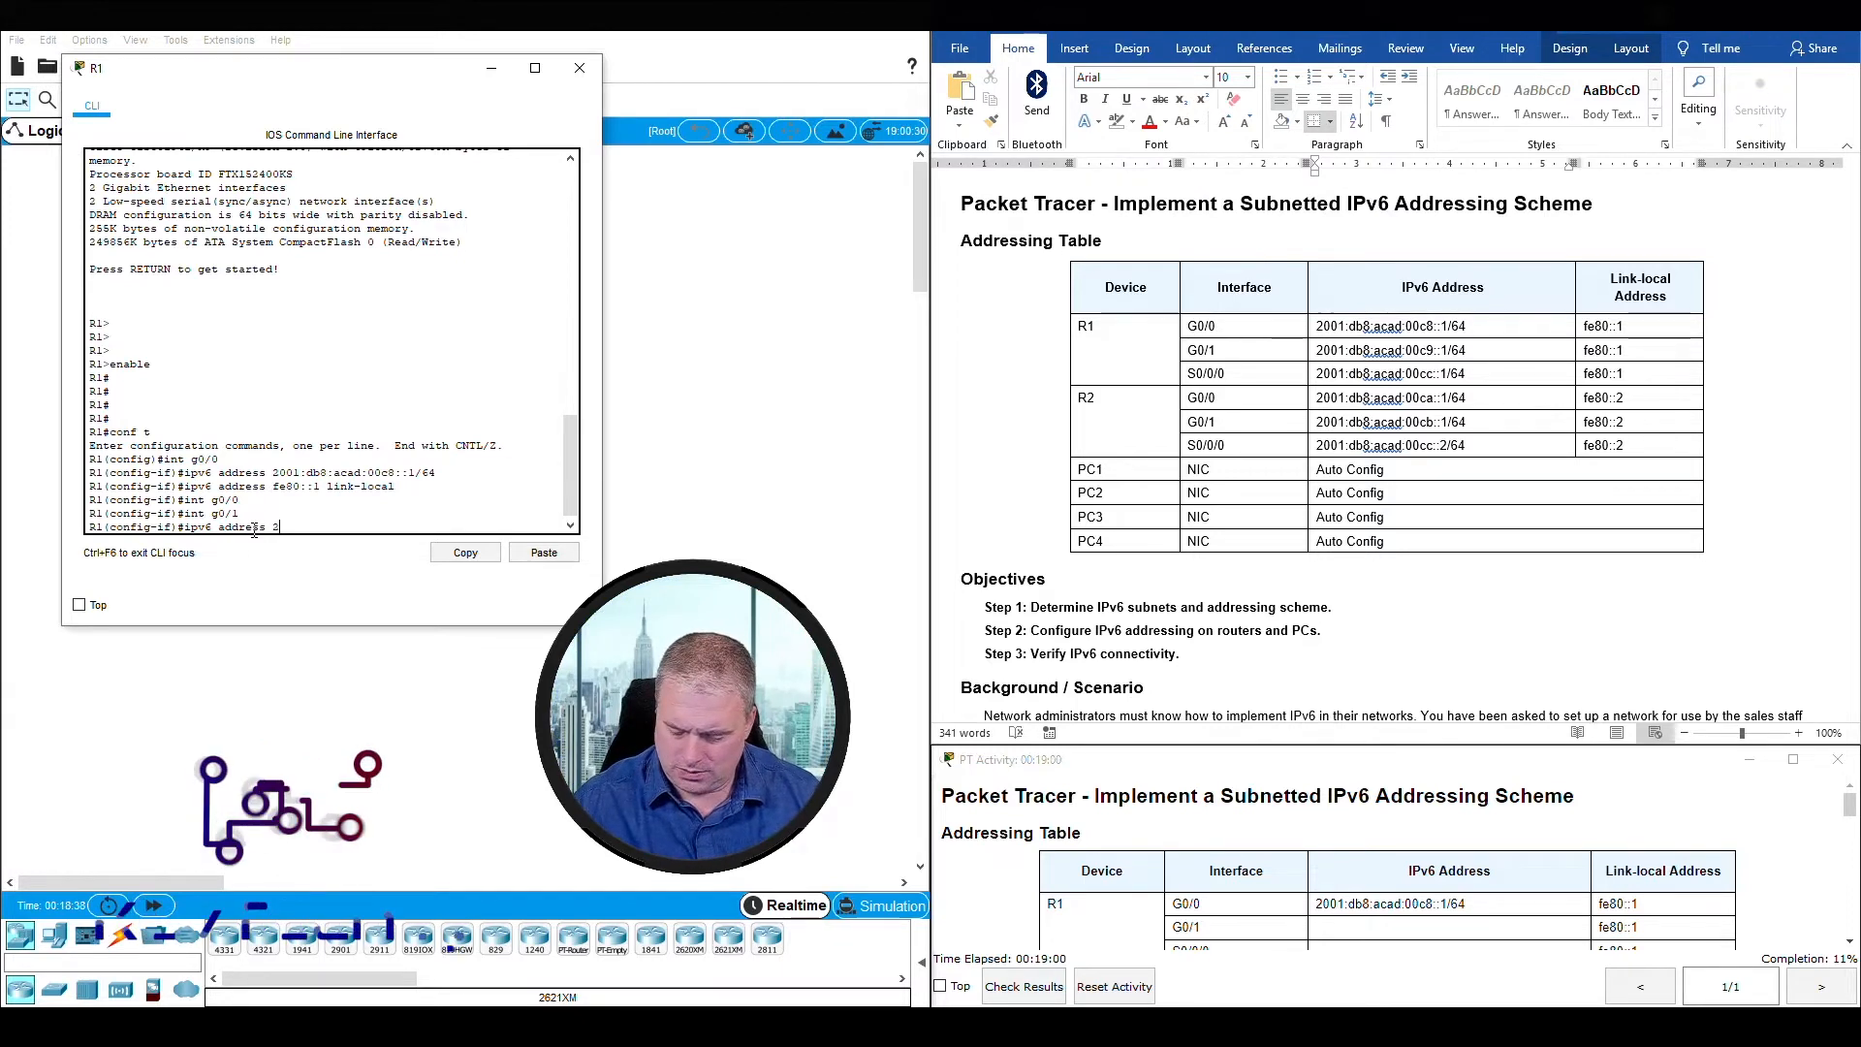
text(001:db)
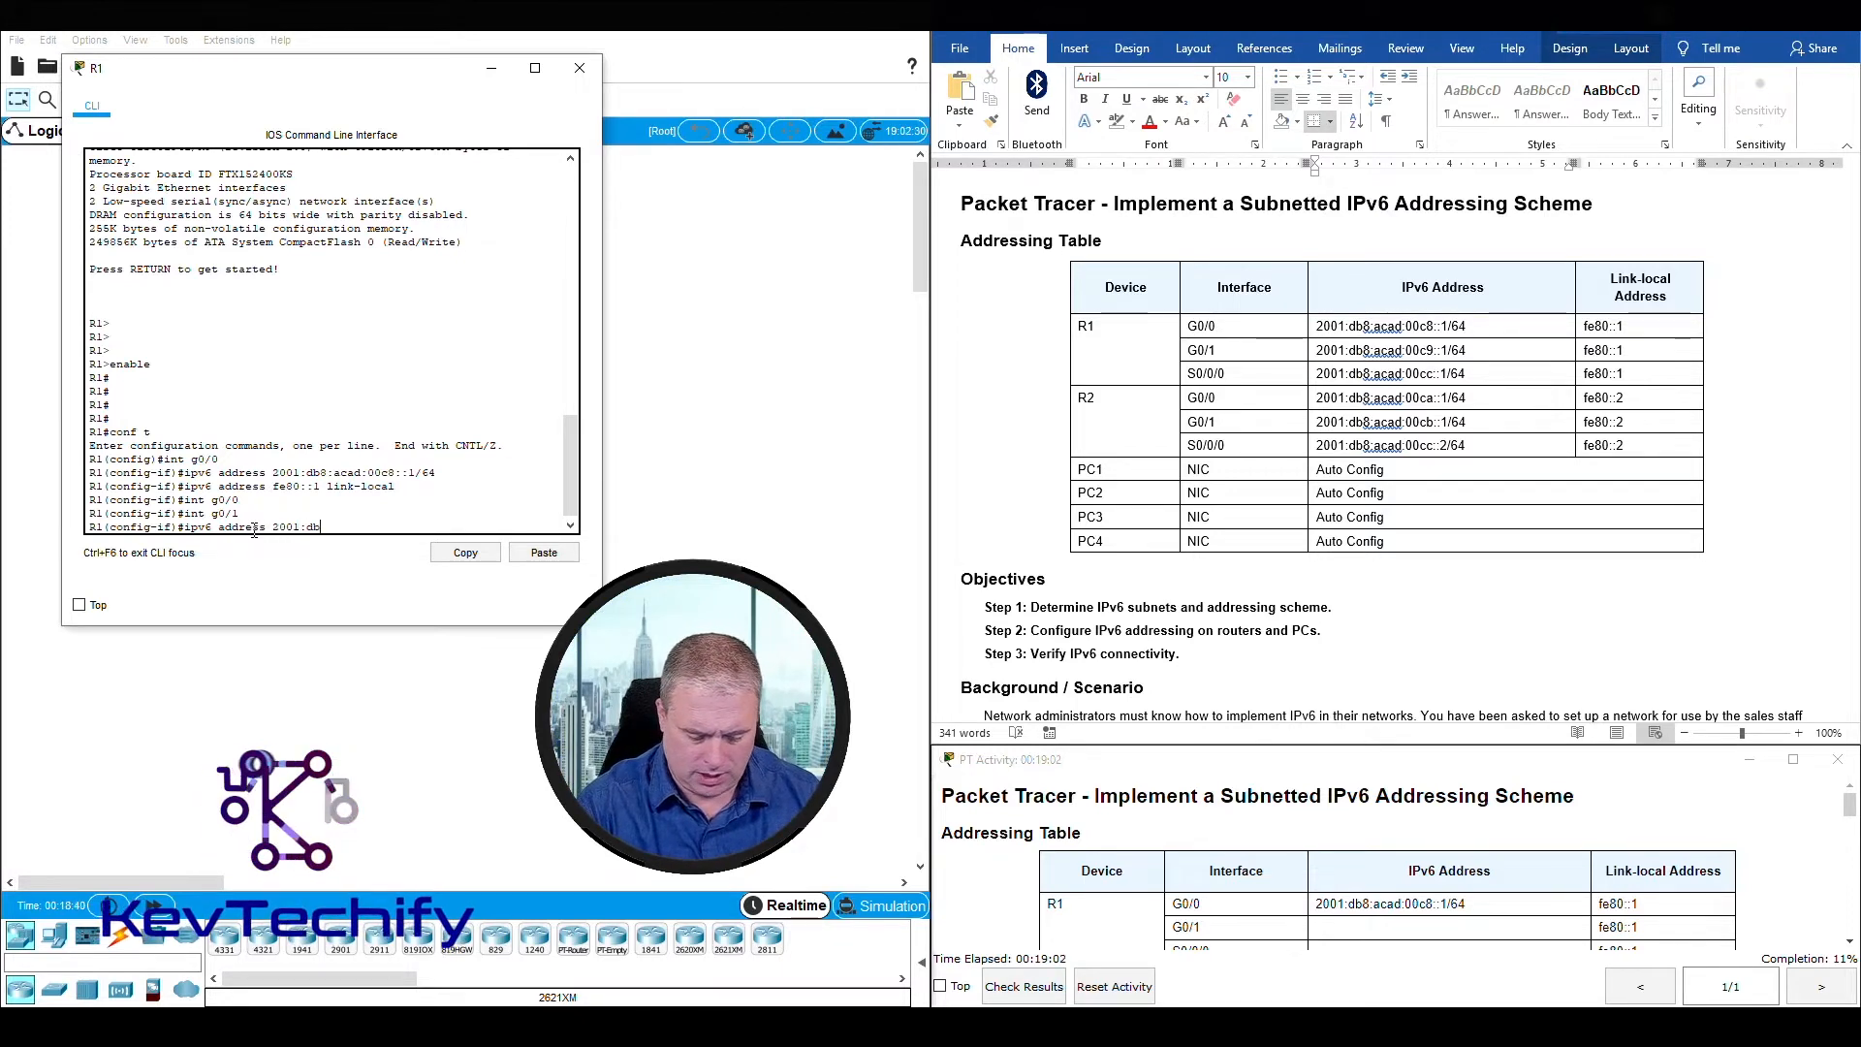
text(8:acad)
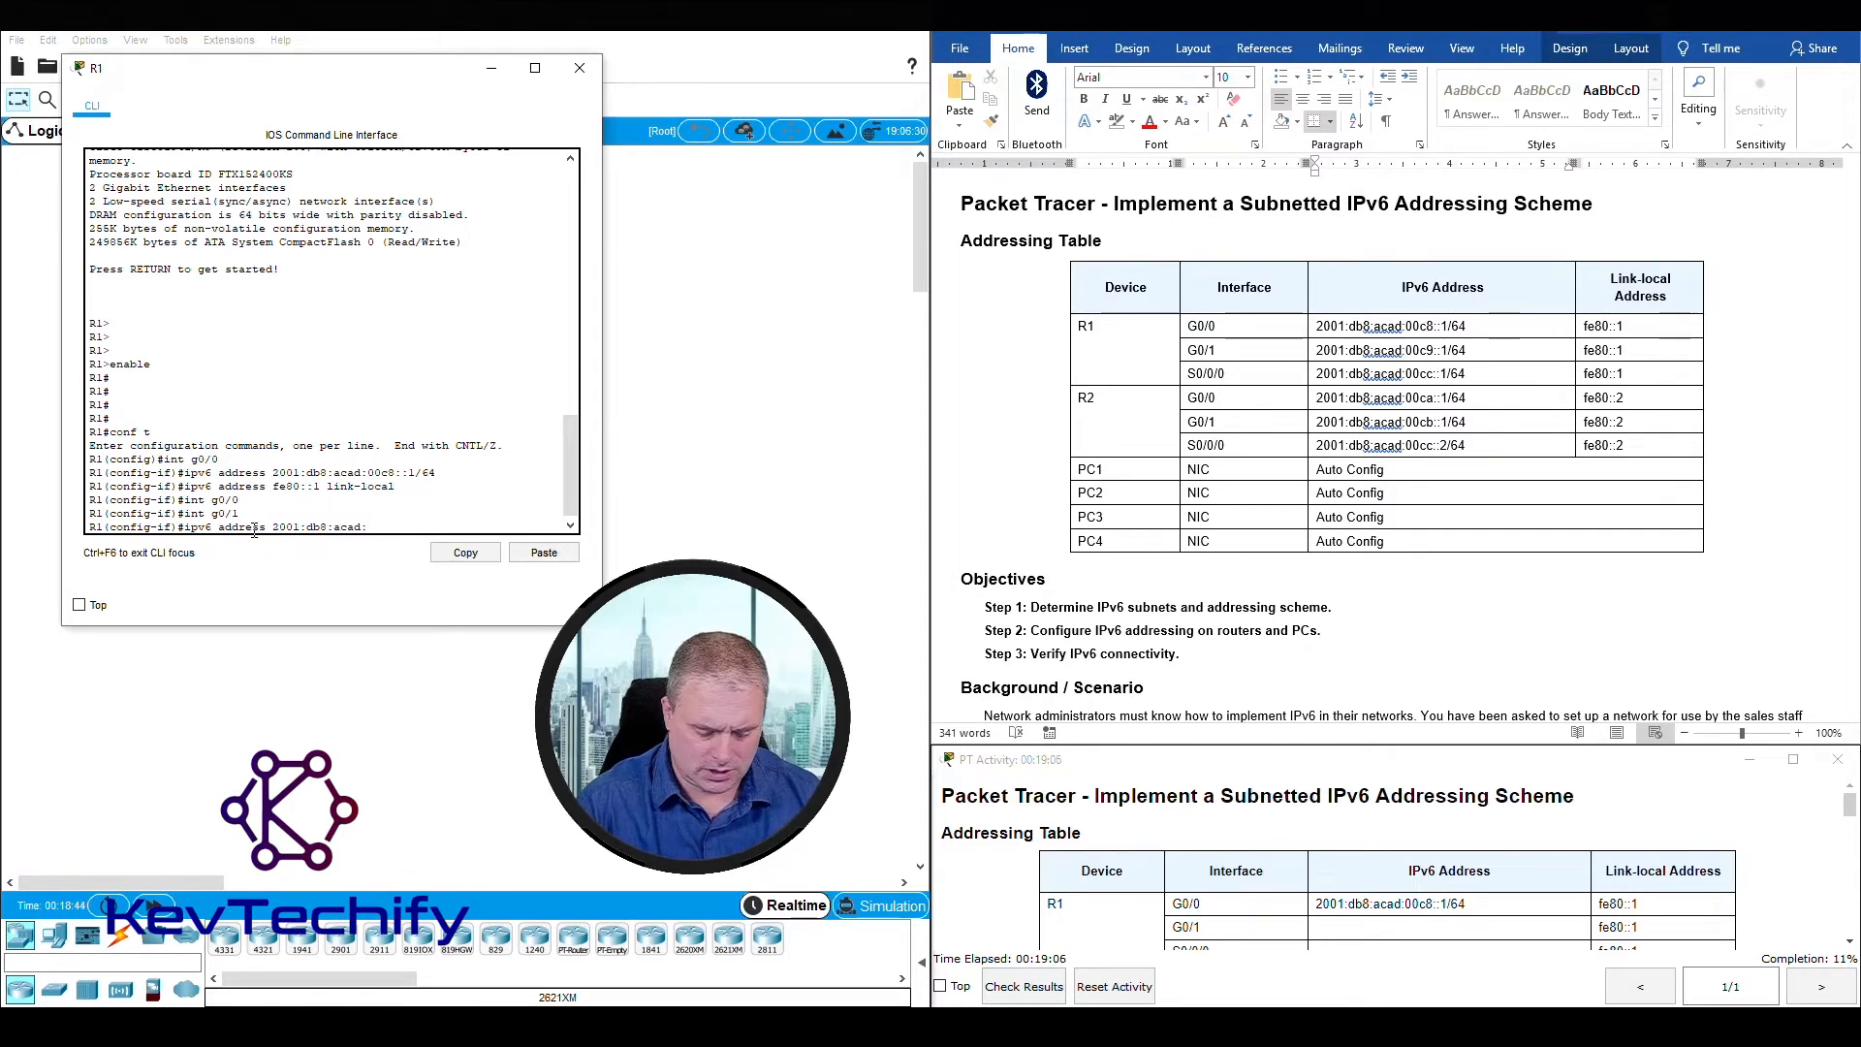
text(:00)
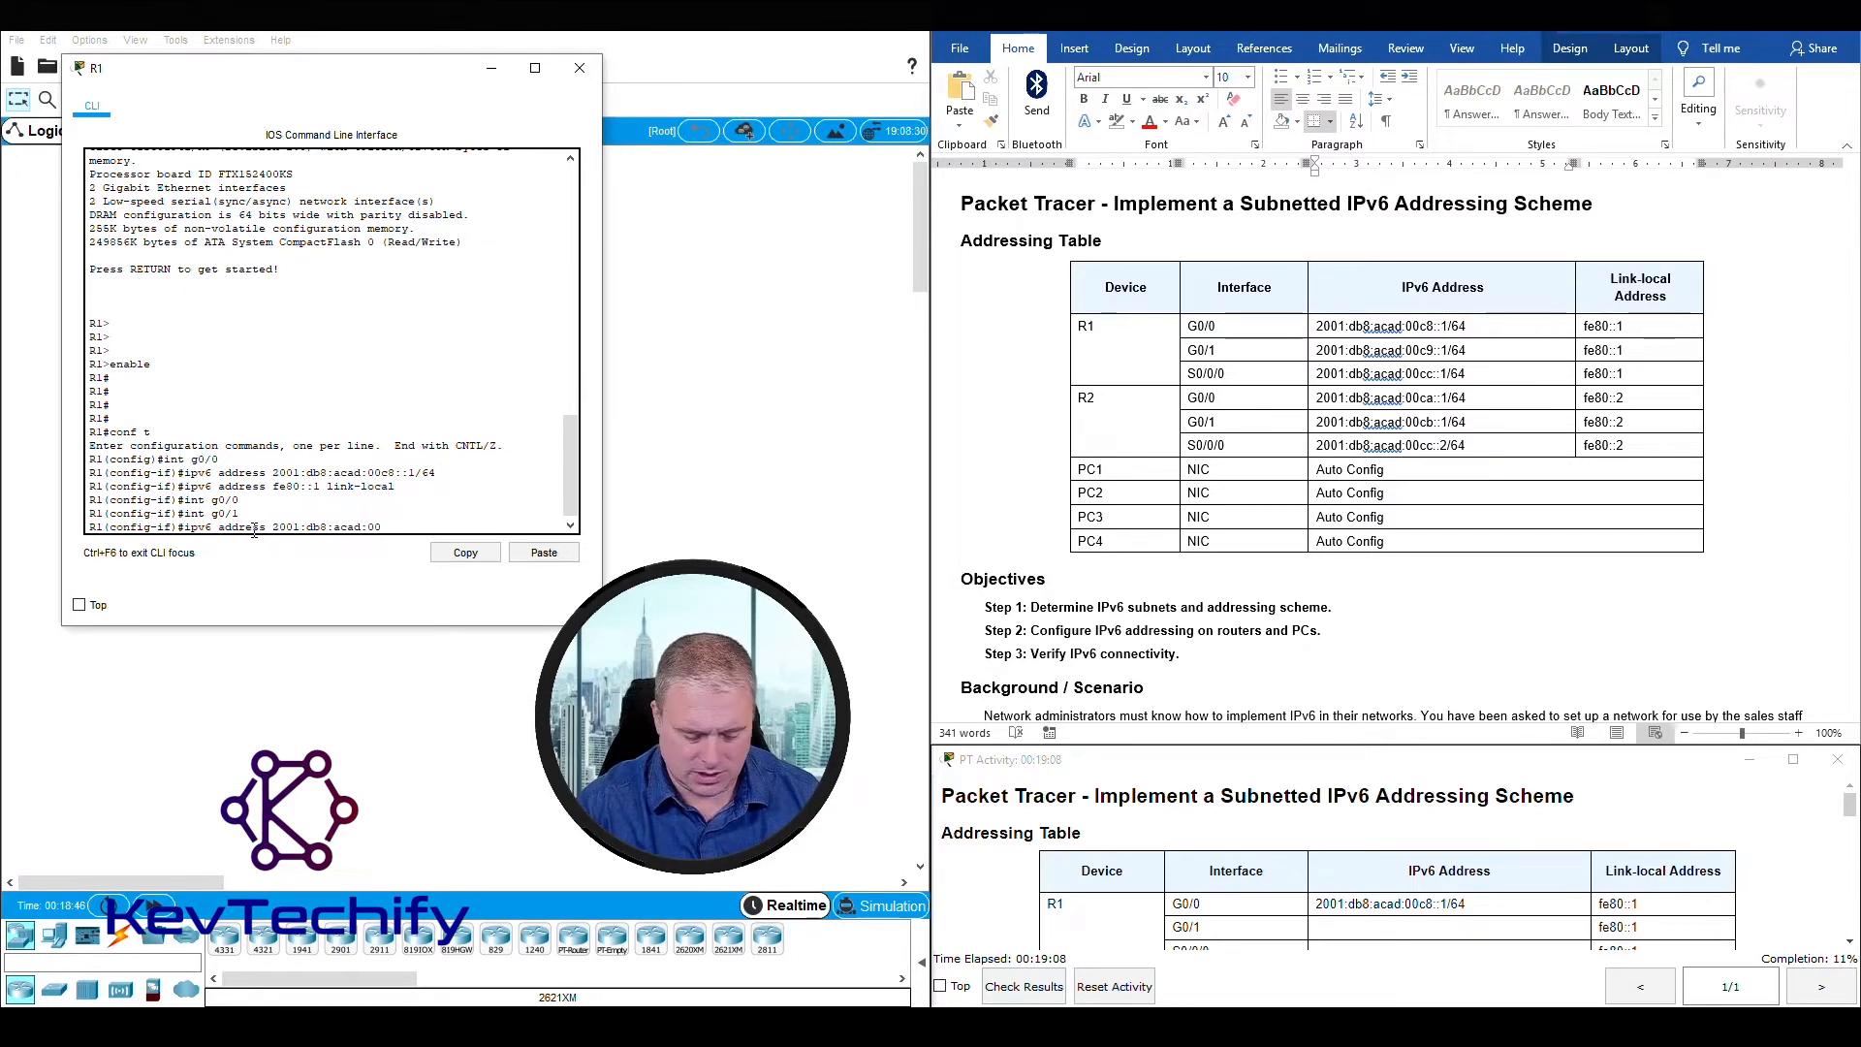
text(c9::)
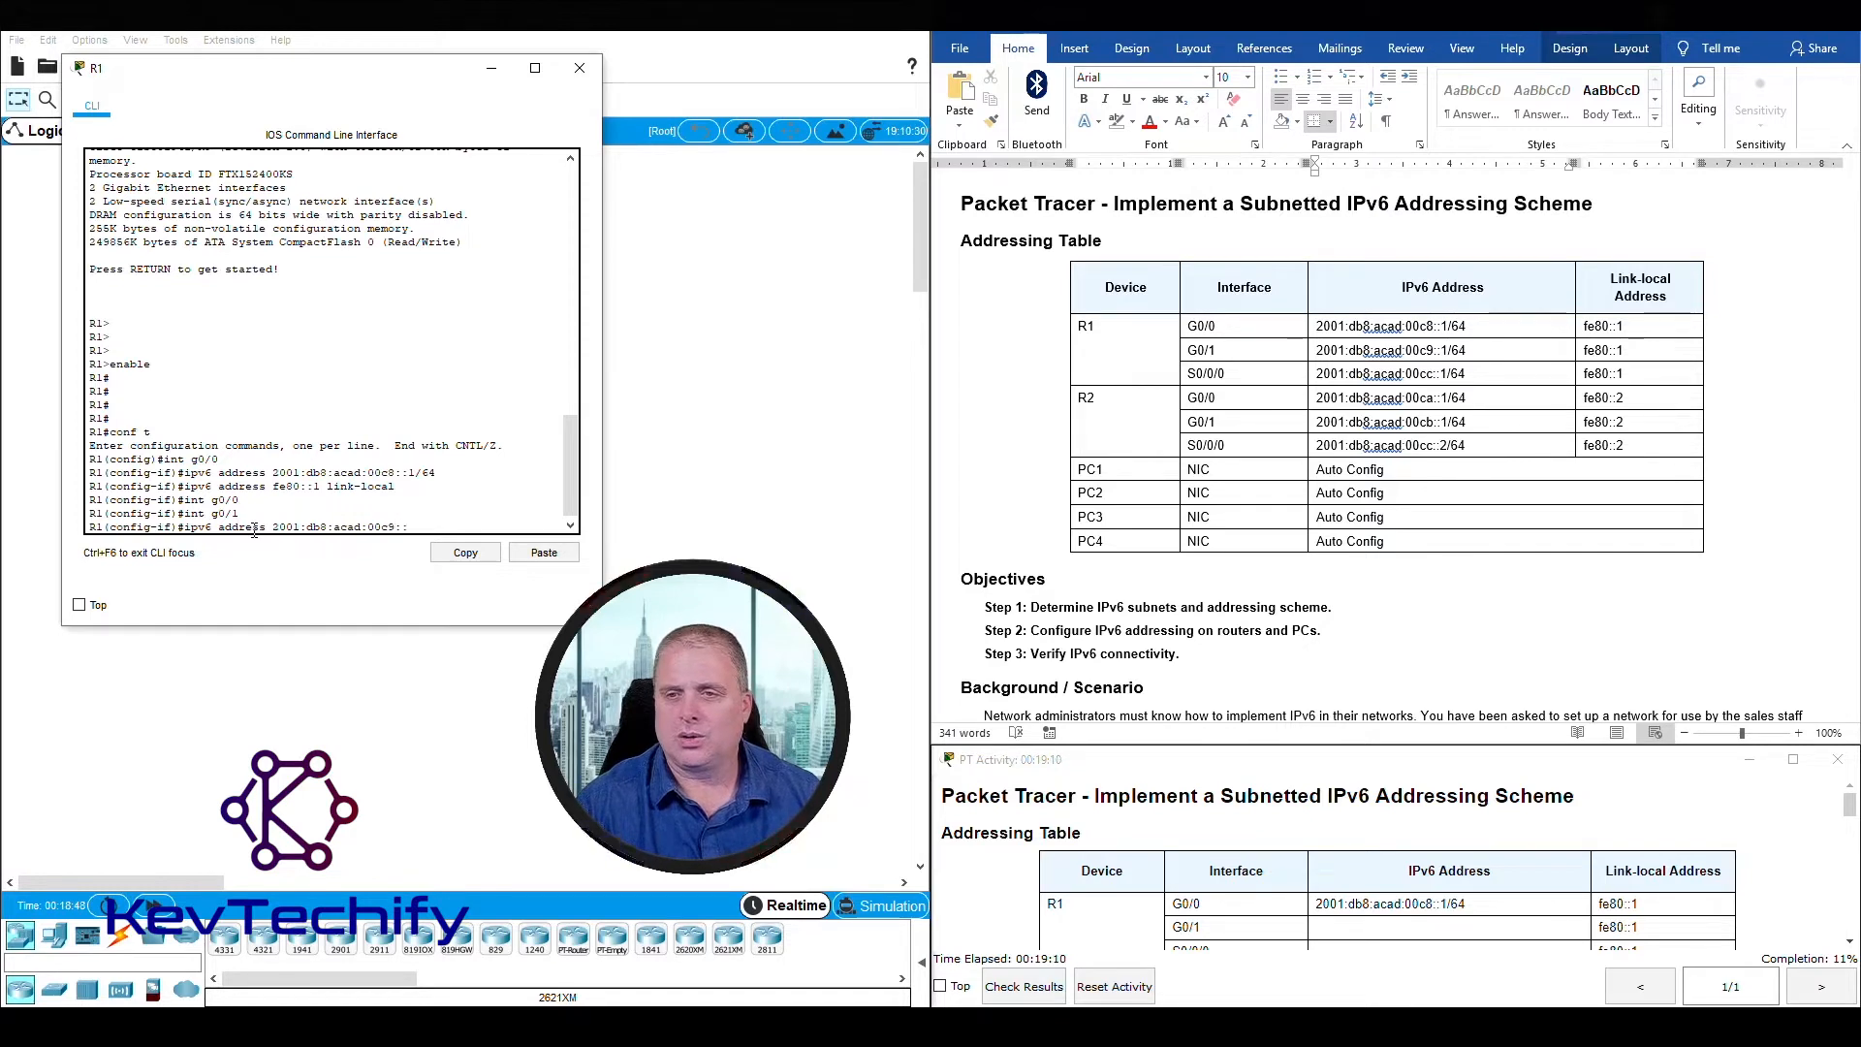
text(1/64)
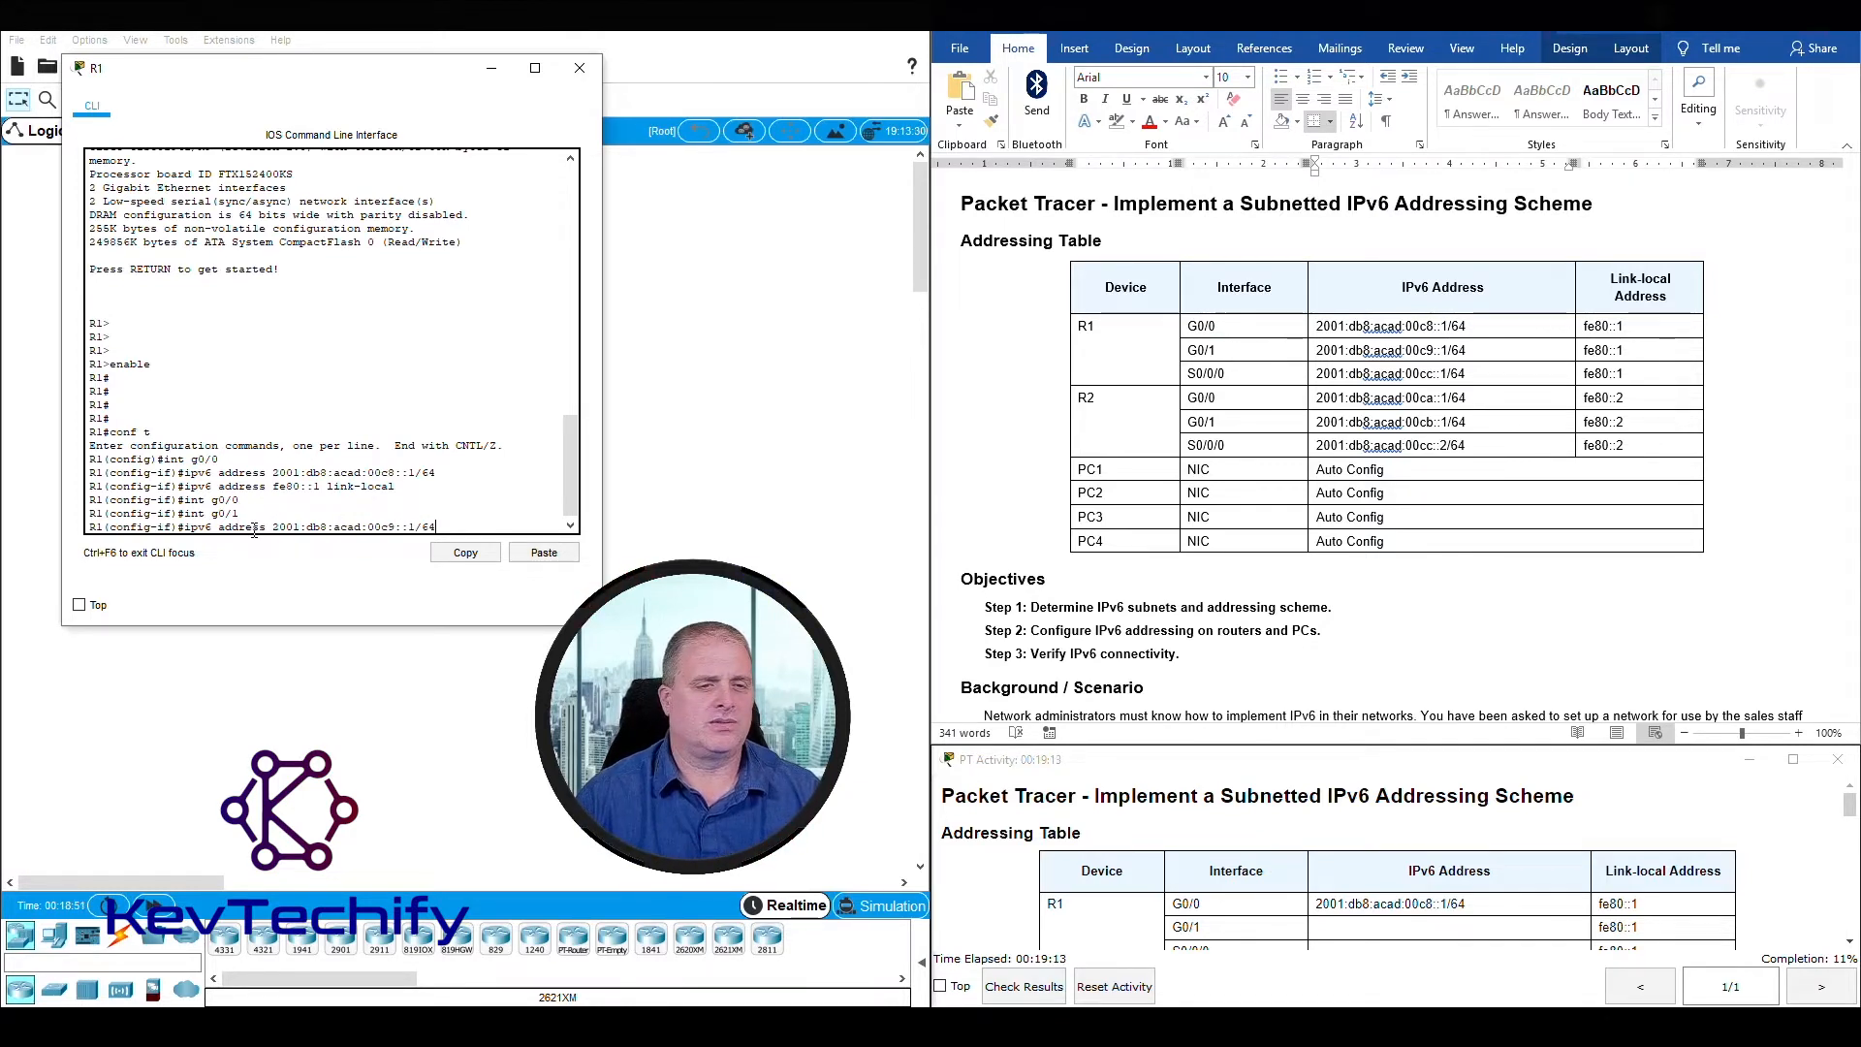
key(Return)
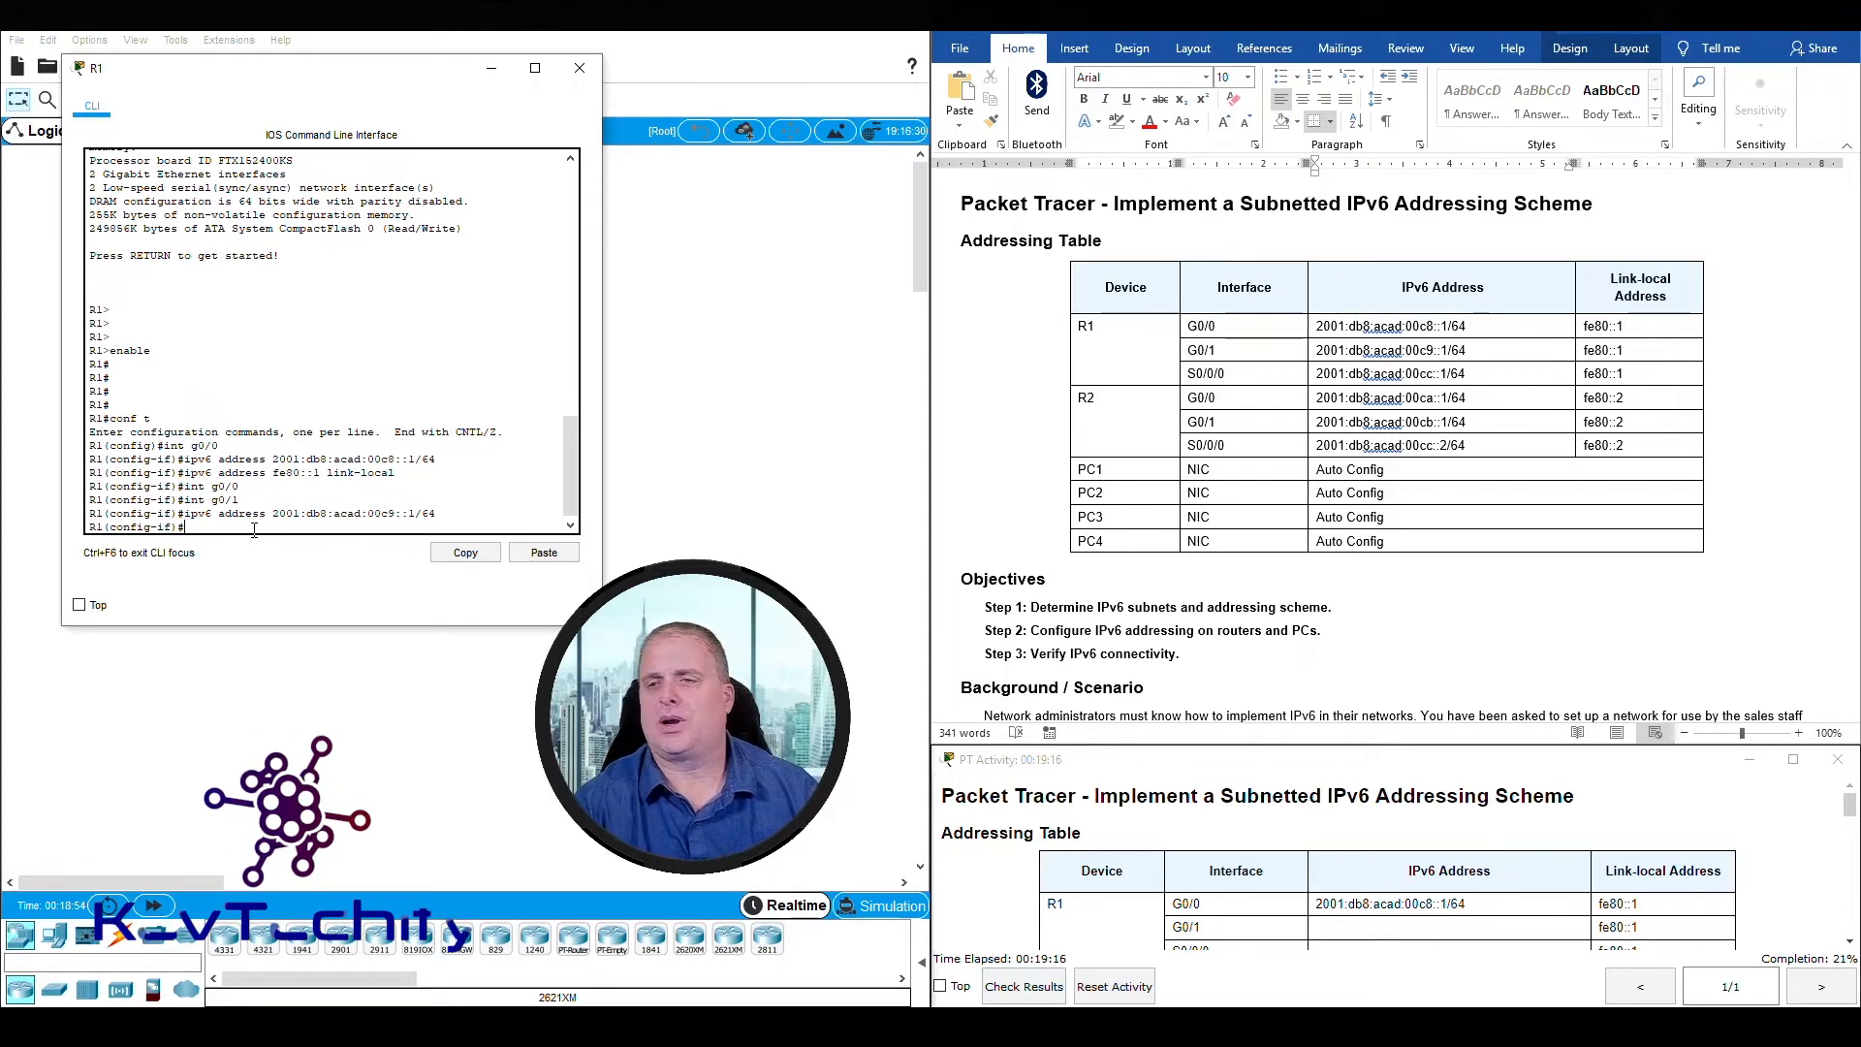
- Assign fe80::1 as the link-local address of R1's G0/1 with ipv6 address fe80::1 link-local
text(ip )
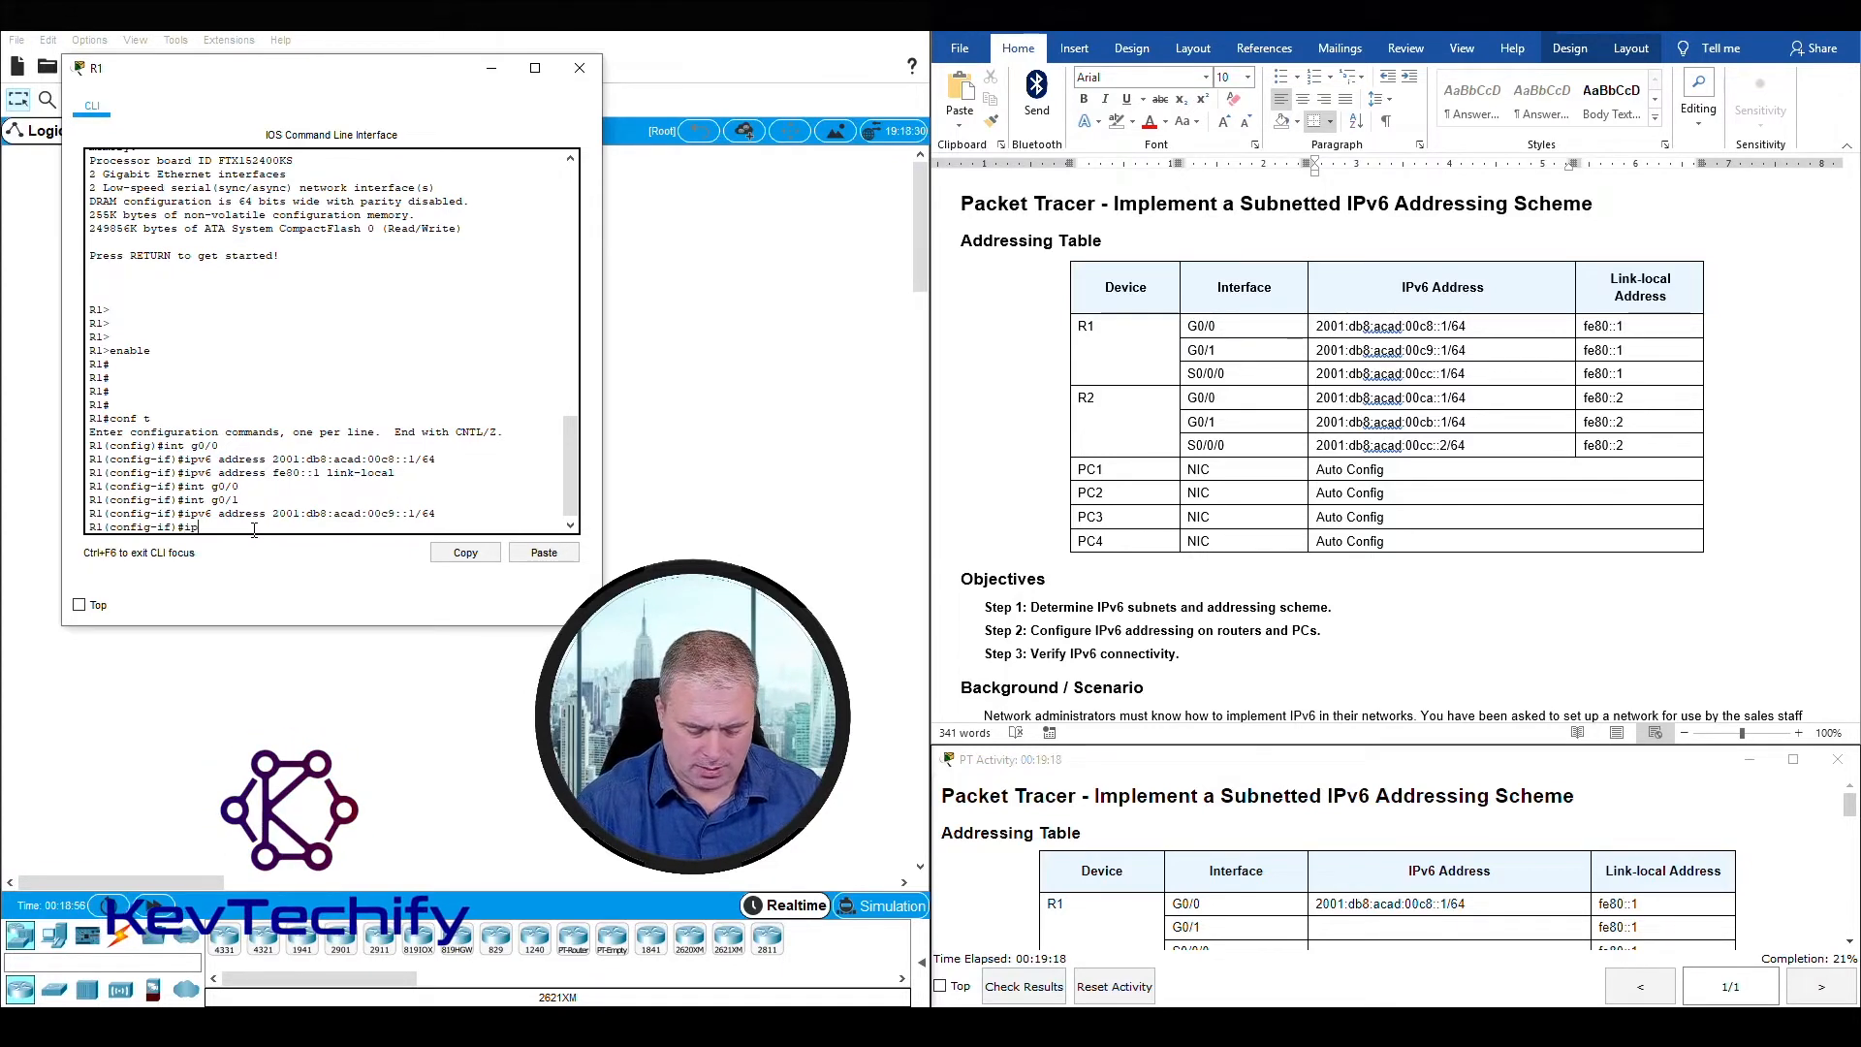
text(v)
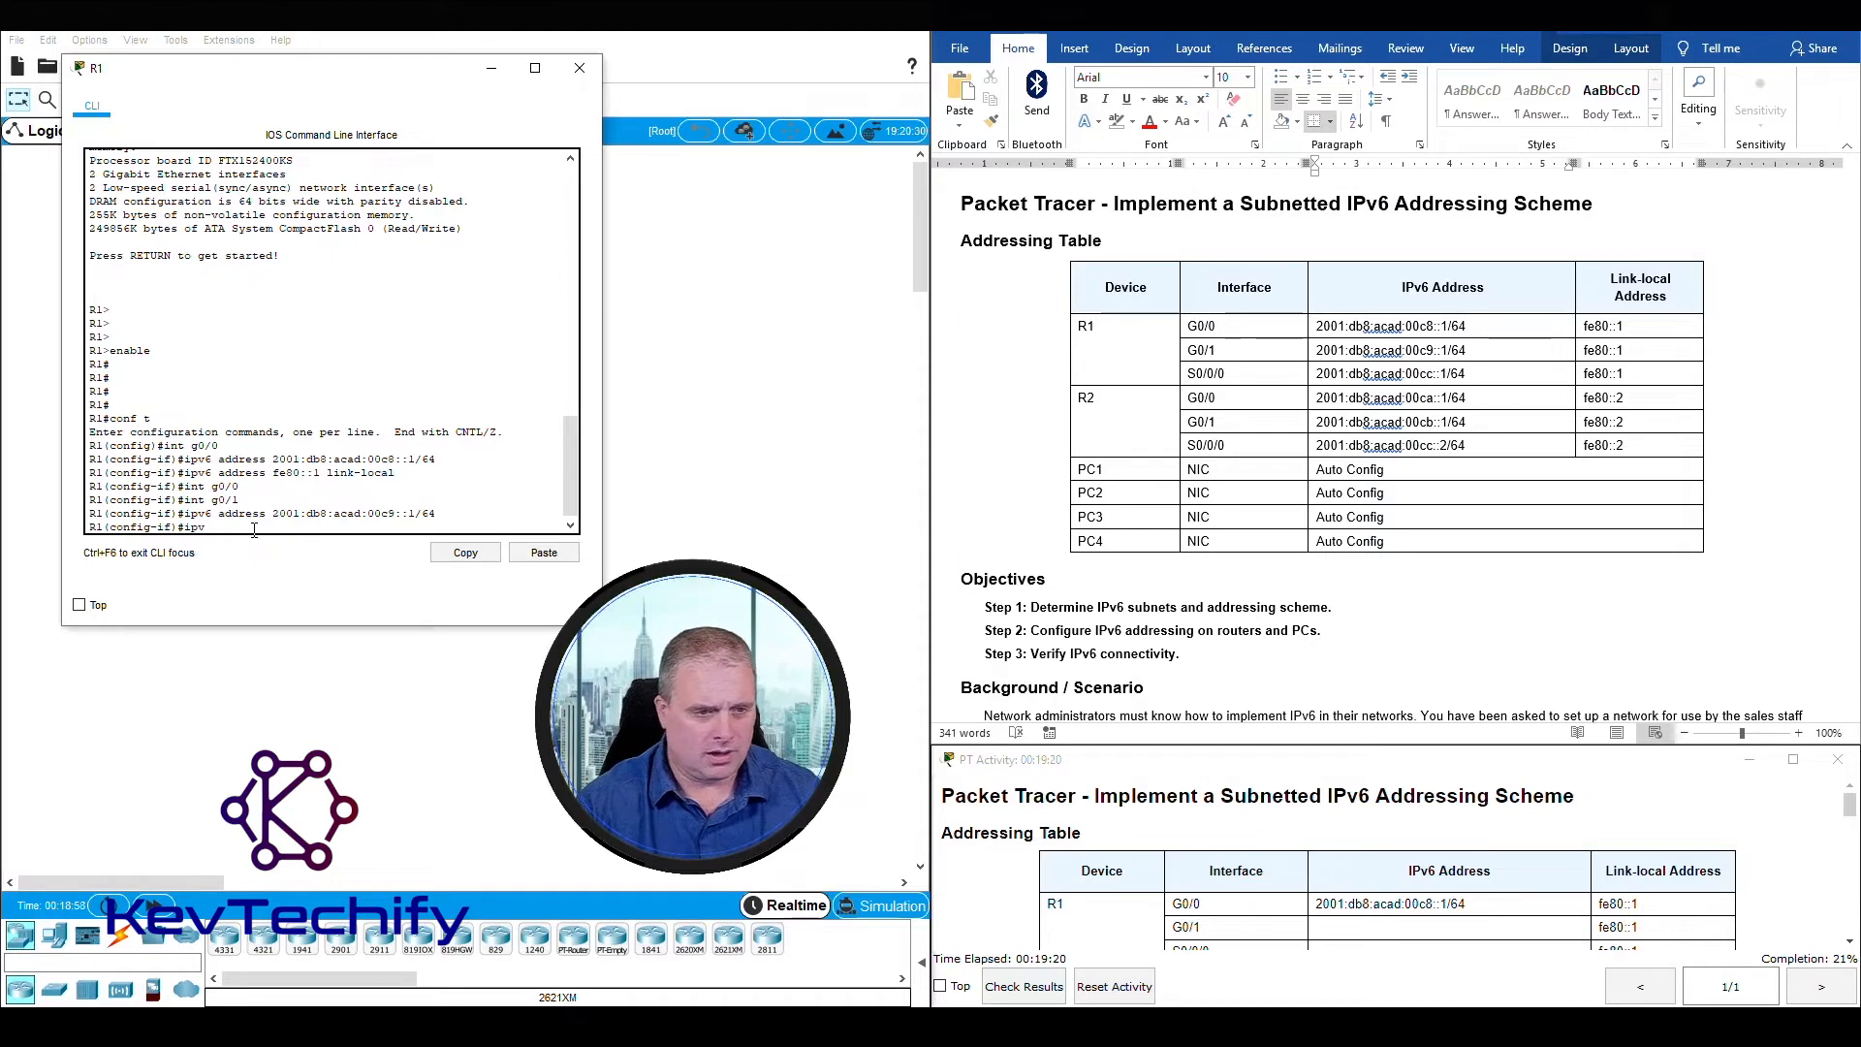
text(6 address)
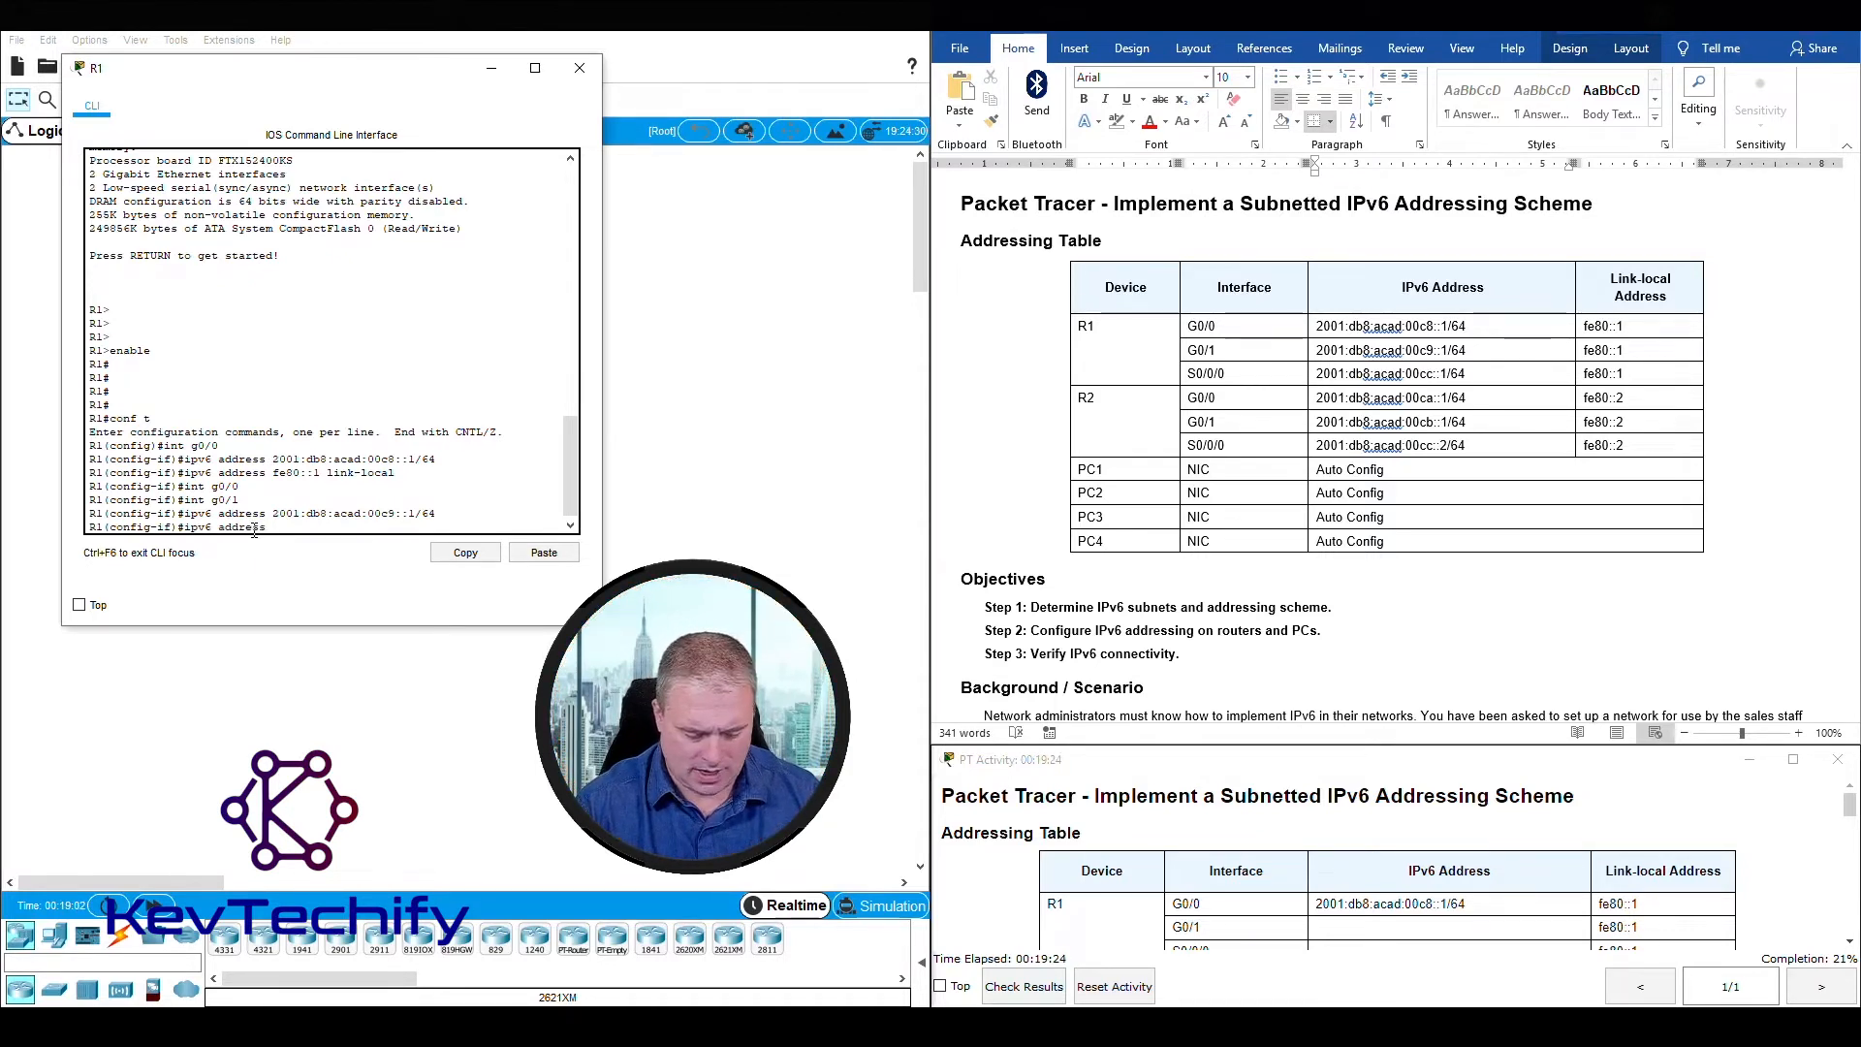
text( fe80::1)
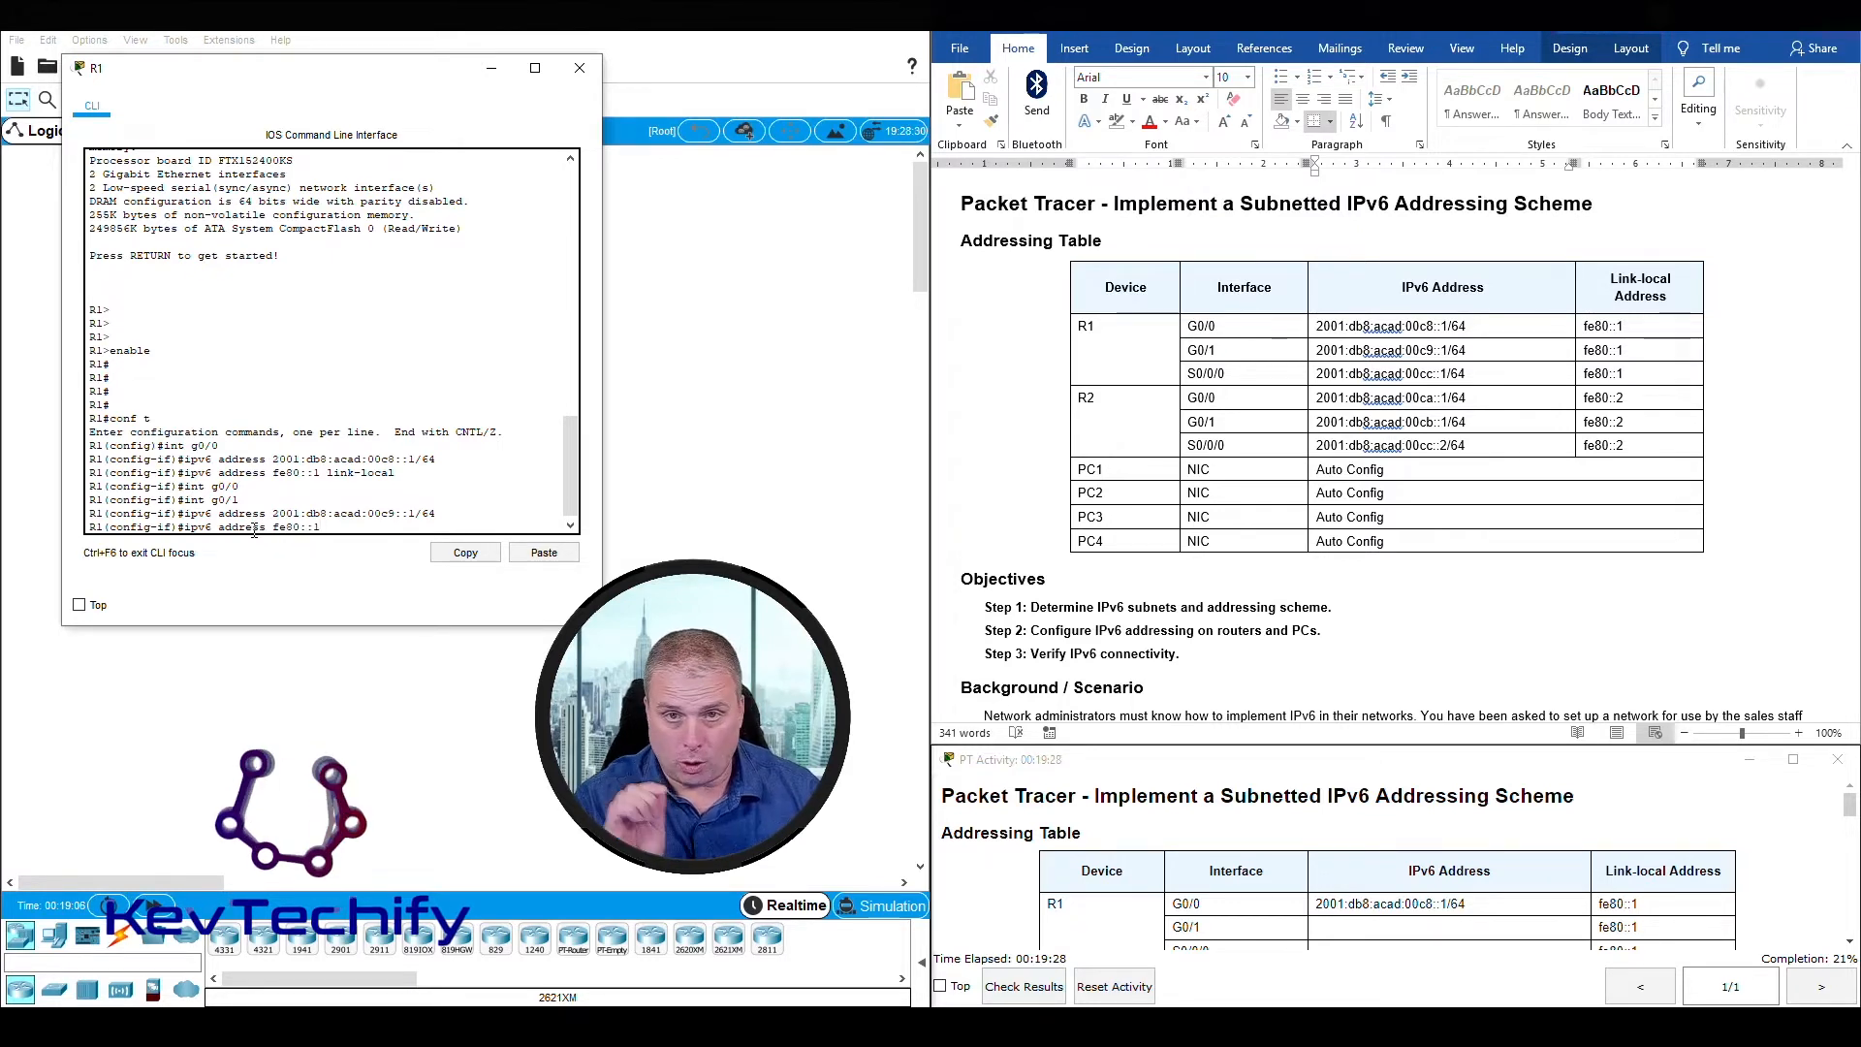
text( link-)
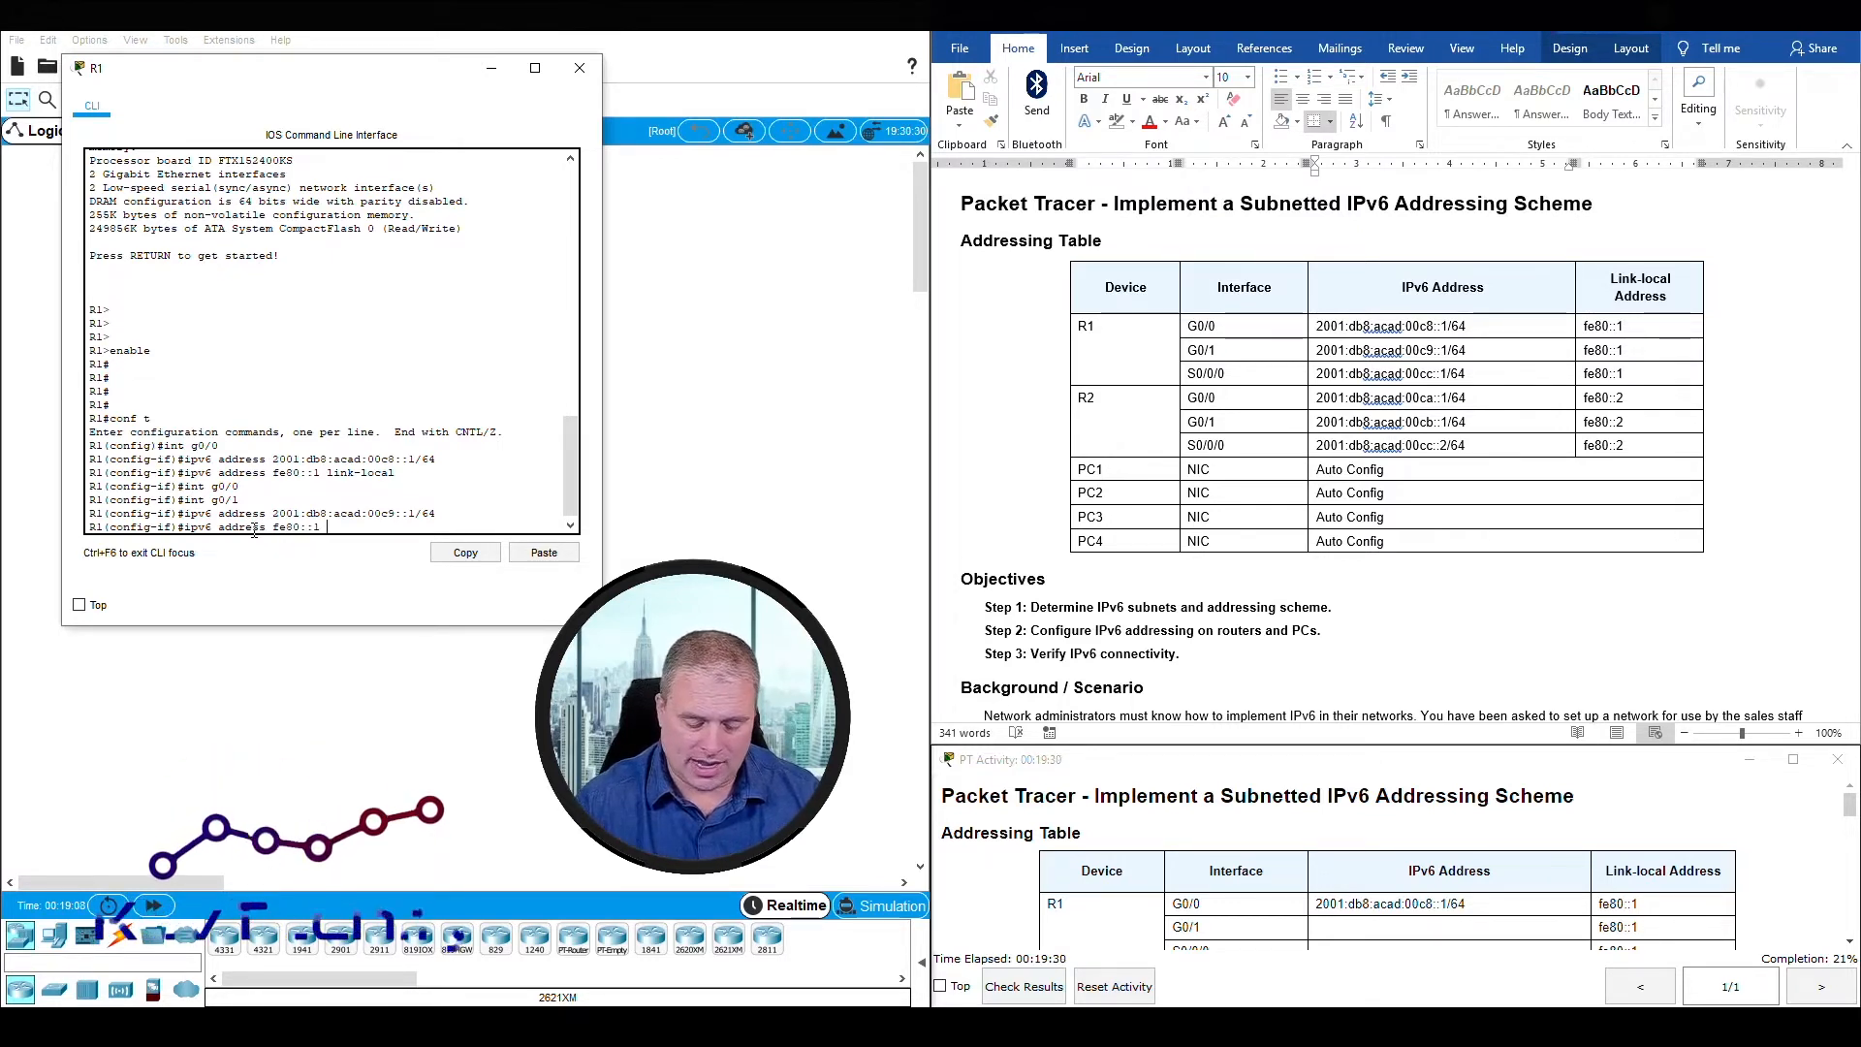
text(local)
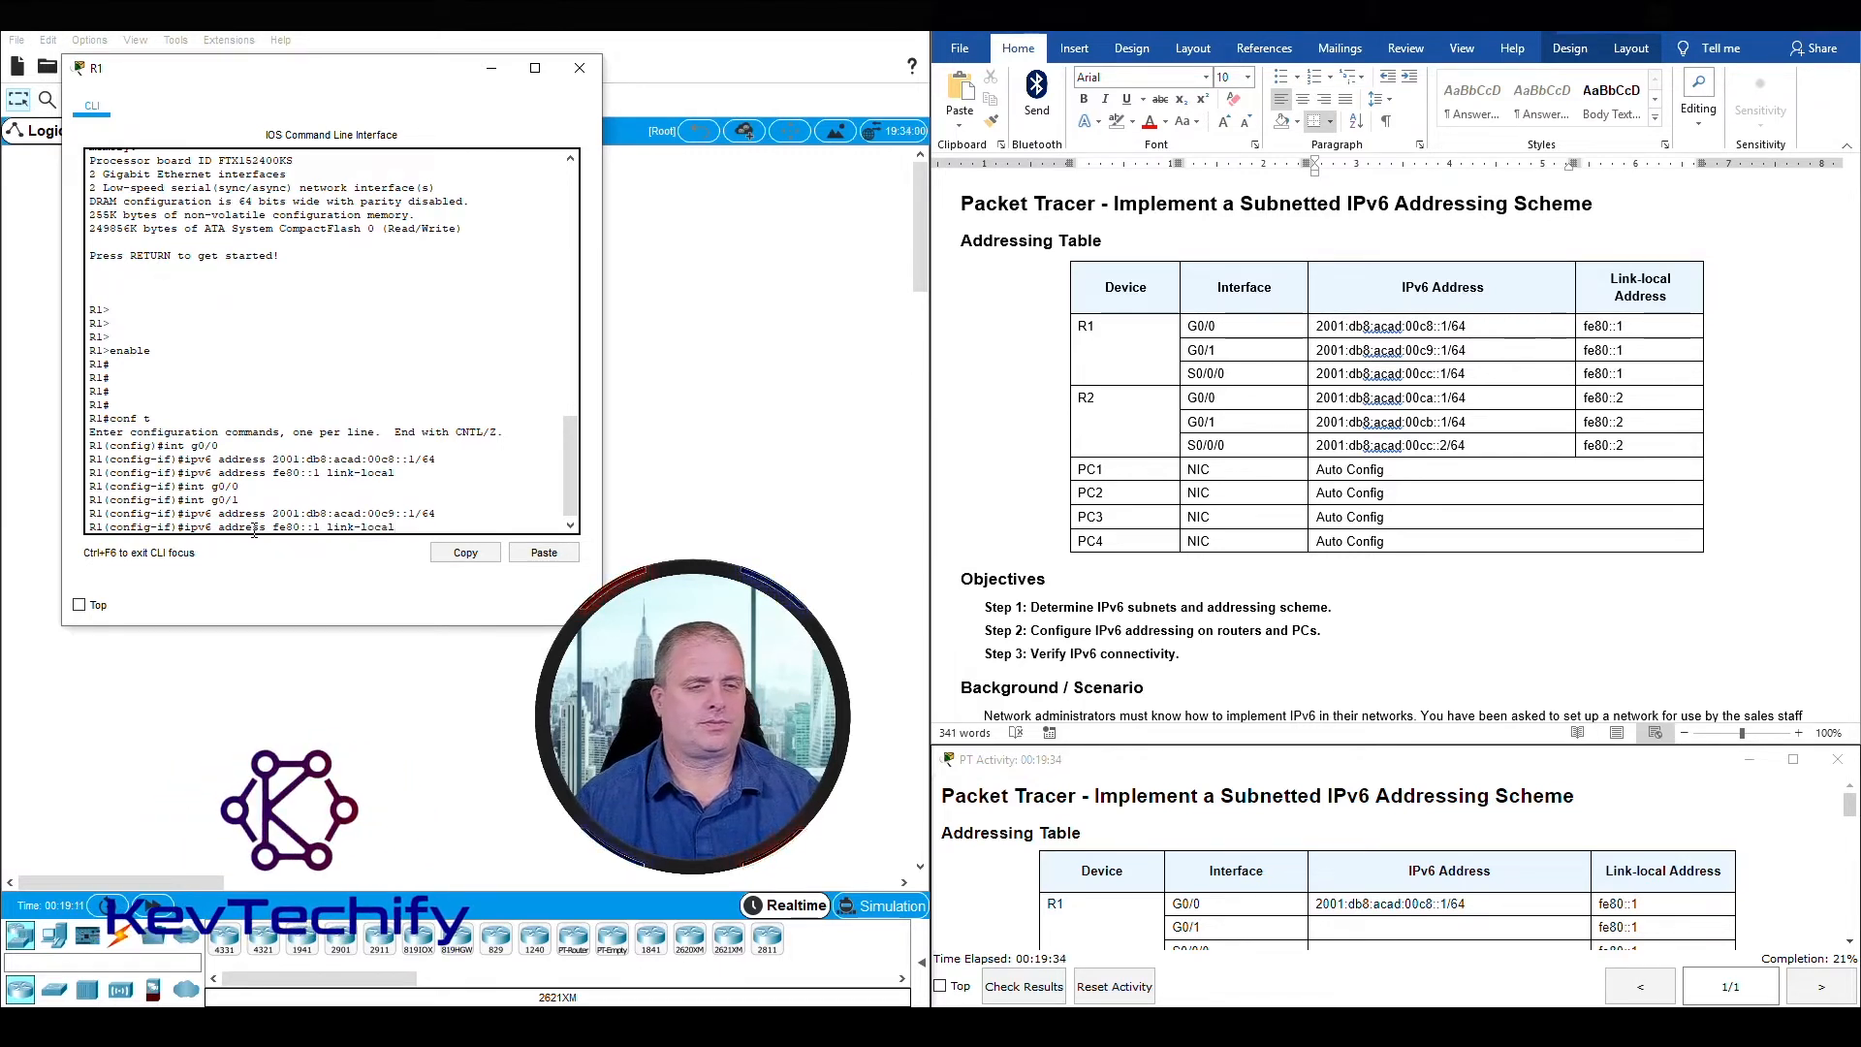
key(Return)
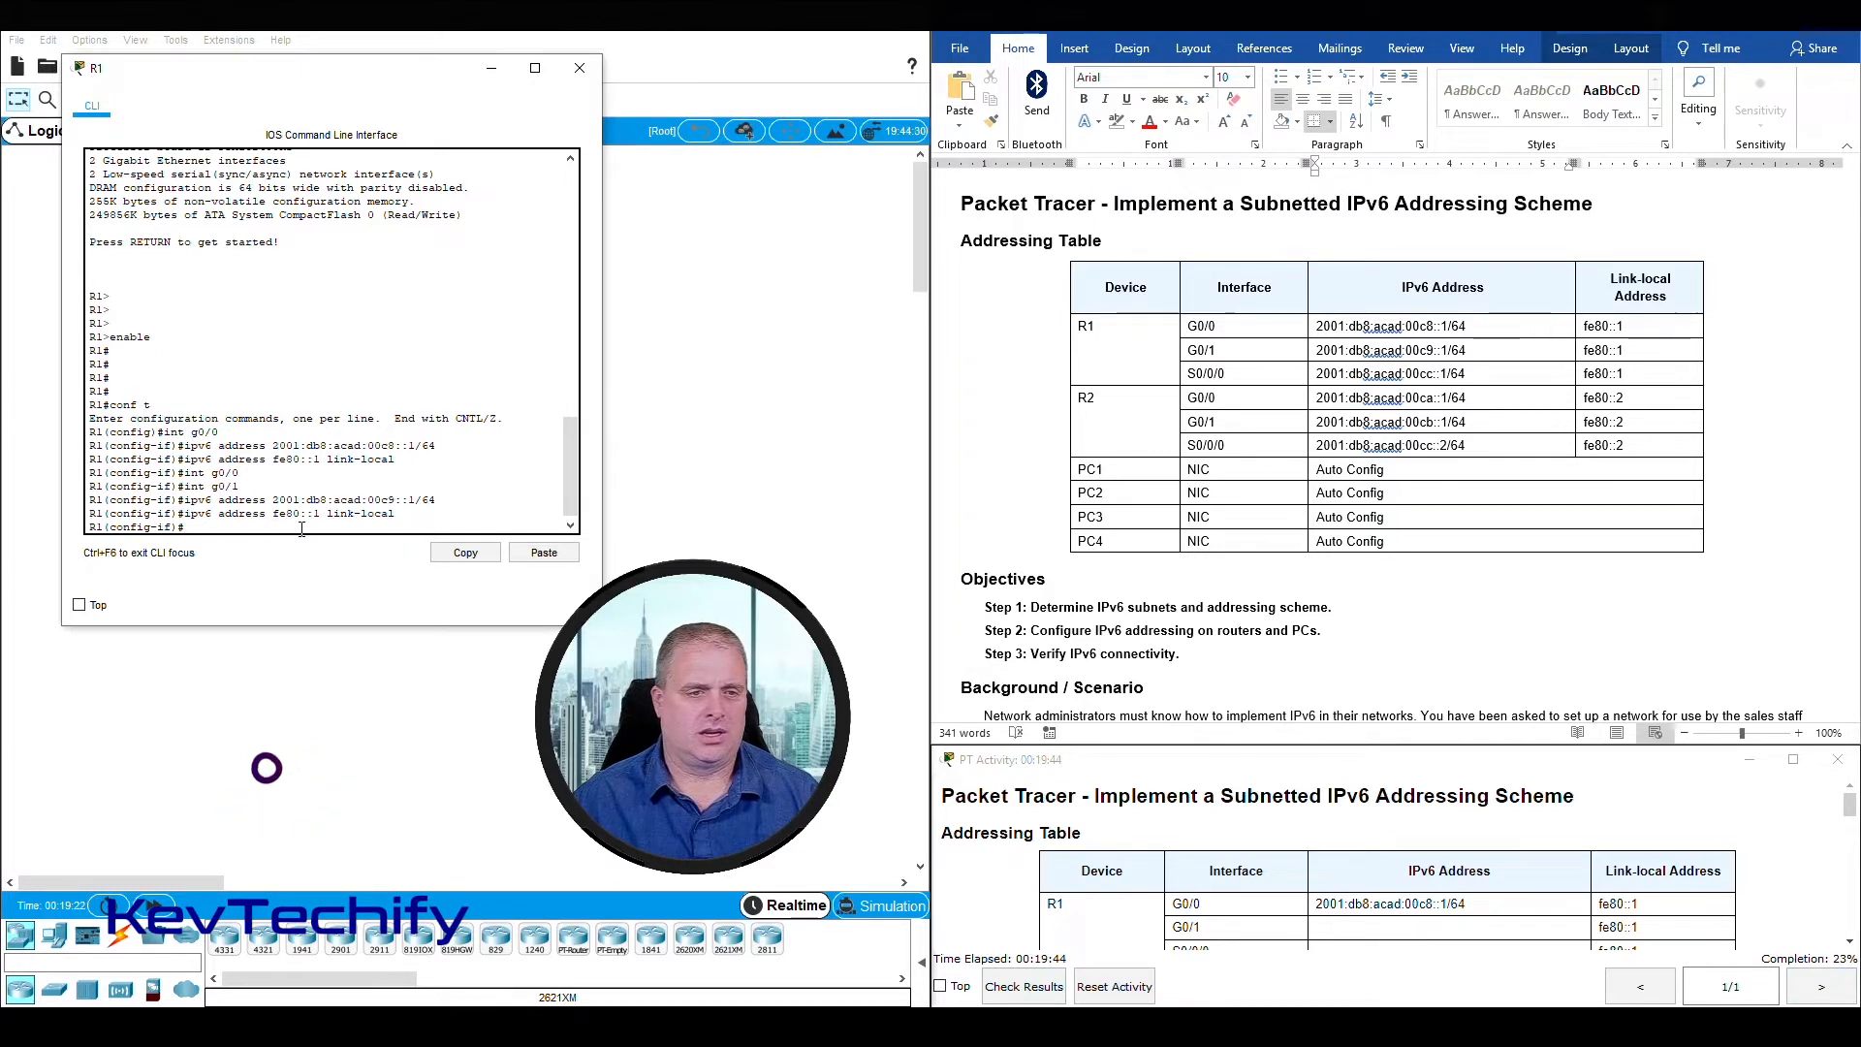
- Switch to interface configuration mode for R1's serial interface with int s0/0/0
text(int s)
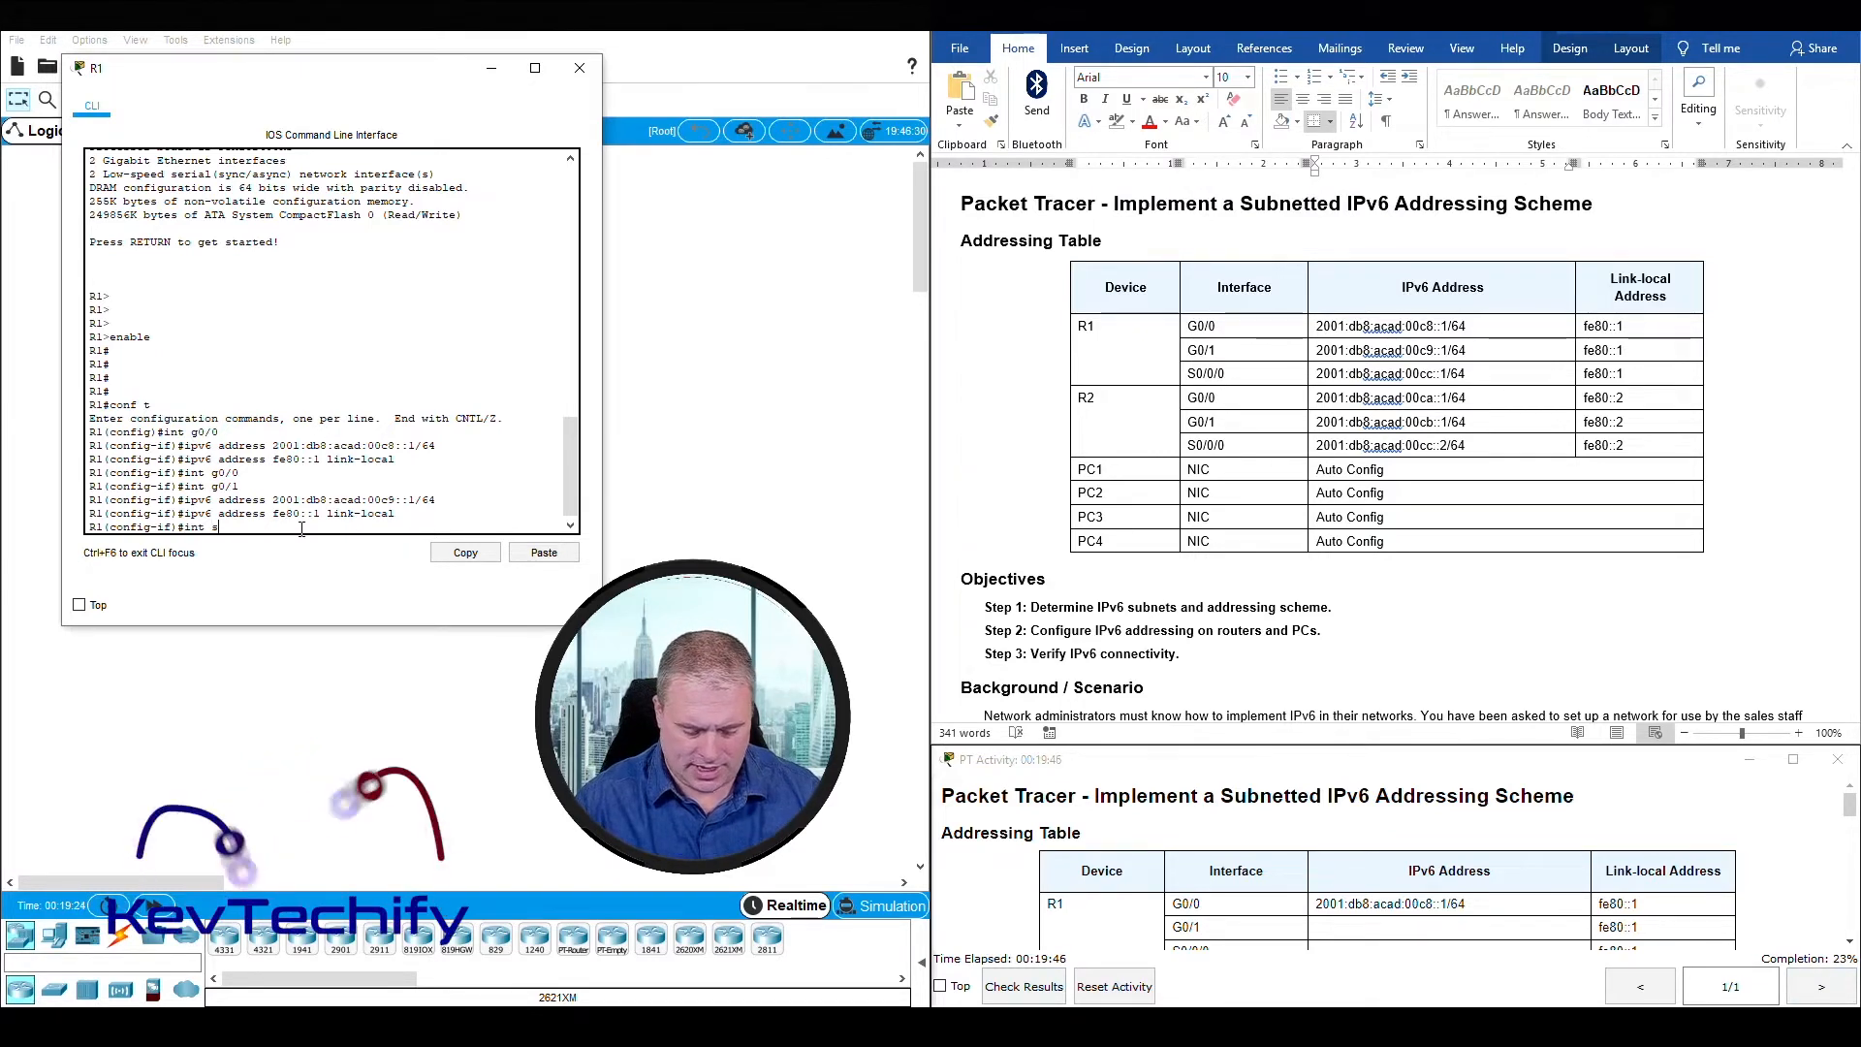
text(0/0/0)
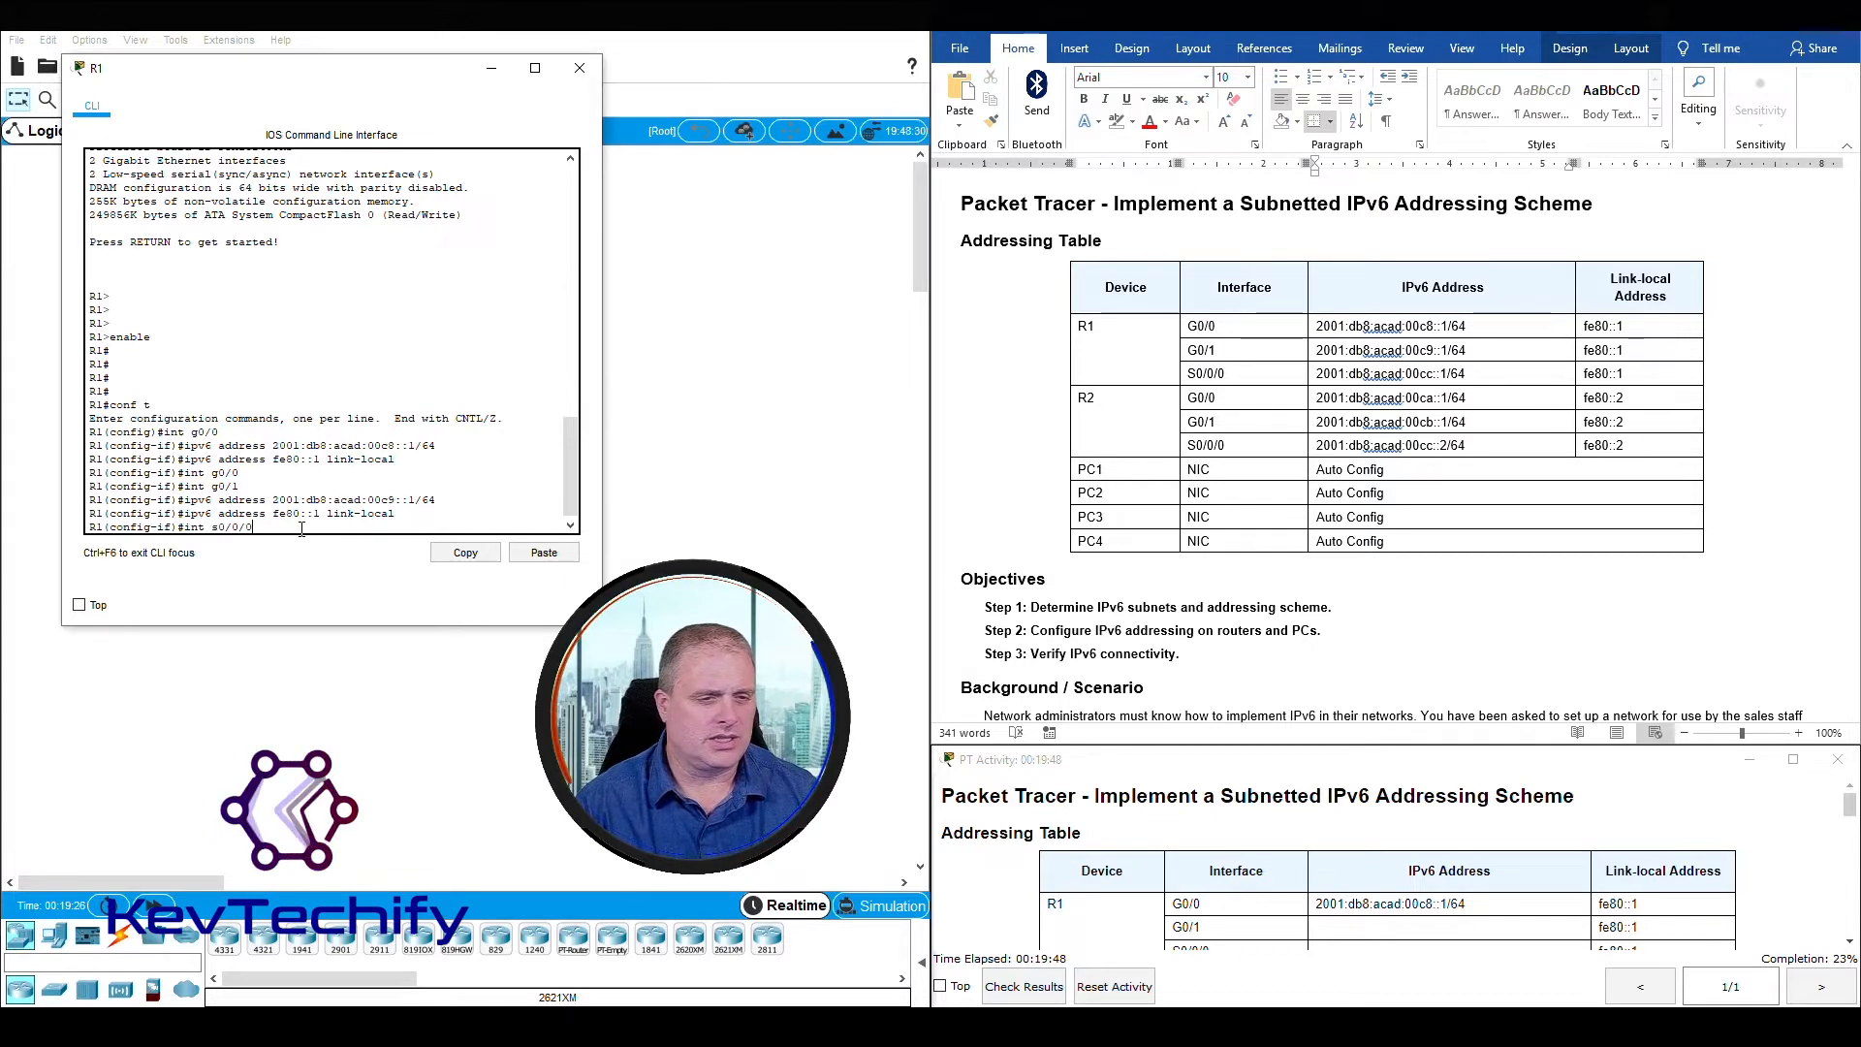
key(Return)
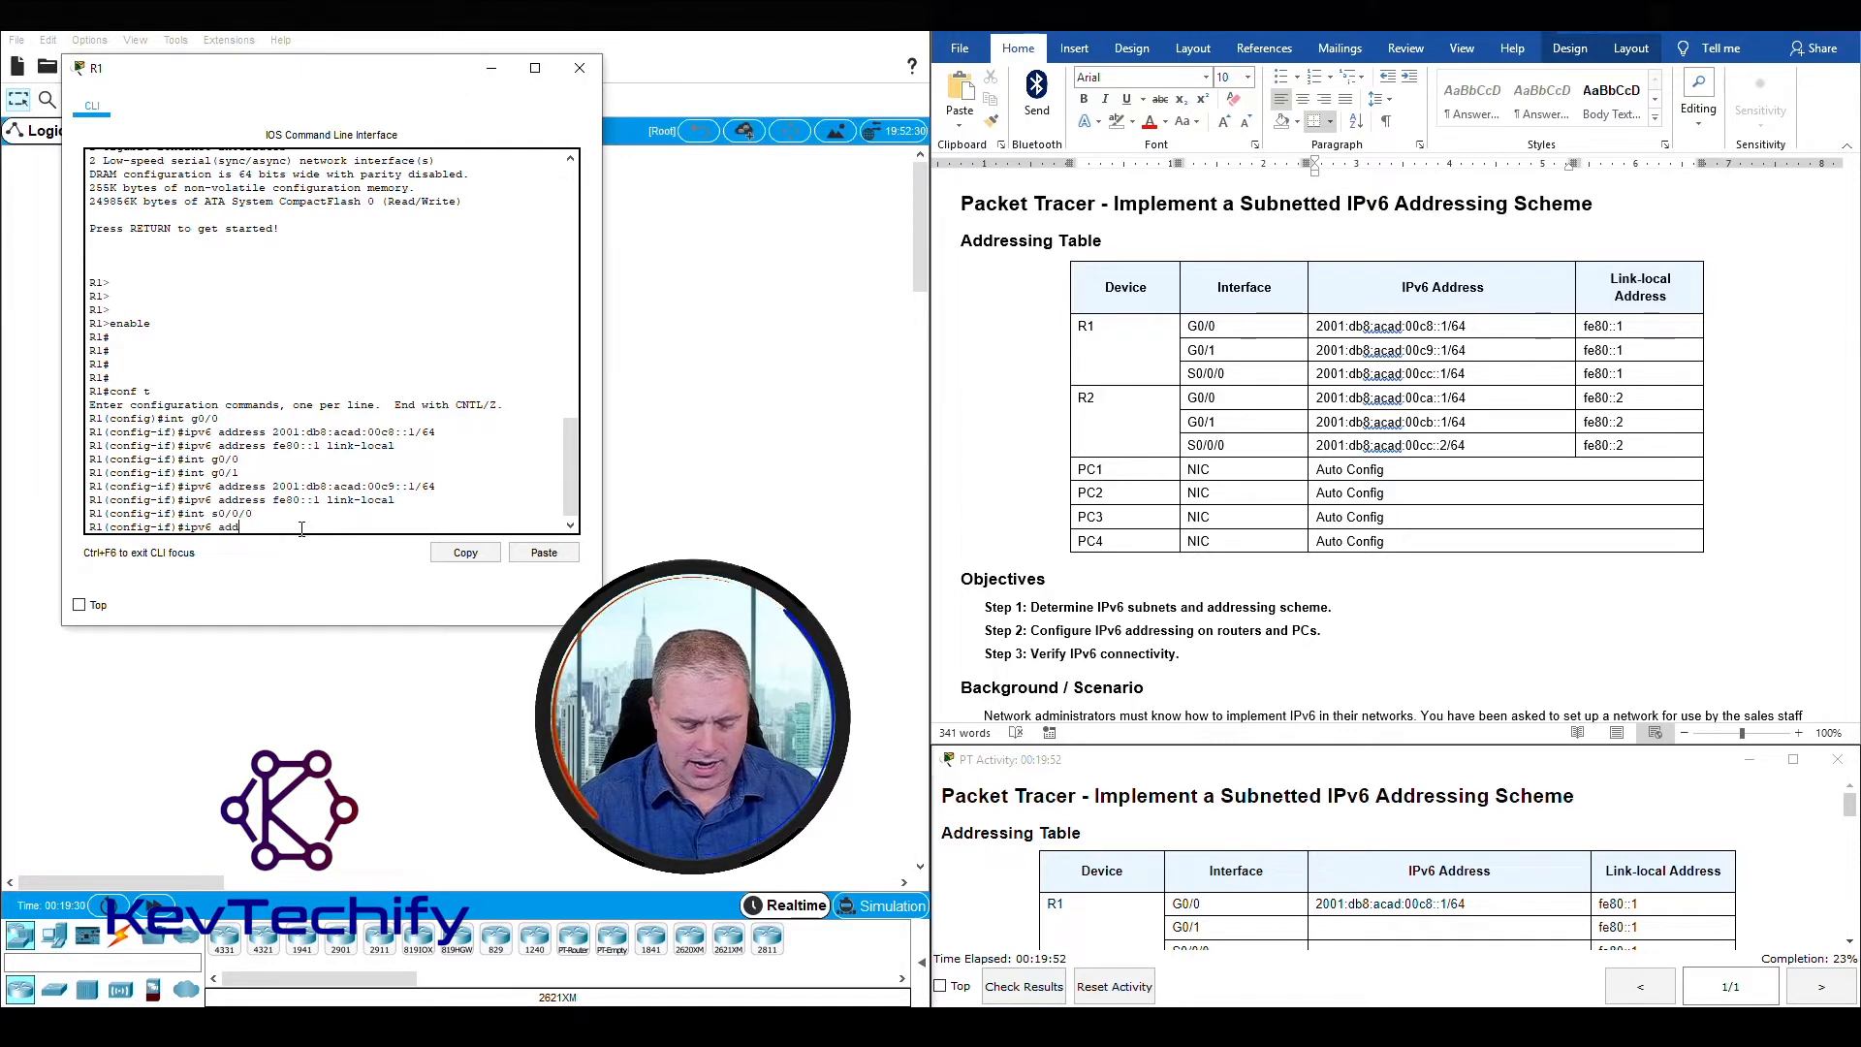
- Assign 2001:db8:acad:00cc::1/64 from the Addressing Table to R1's S0/0/0 with the ipv6 address command
text(ss)
click(1472, 350)
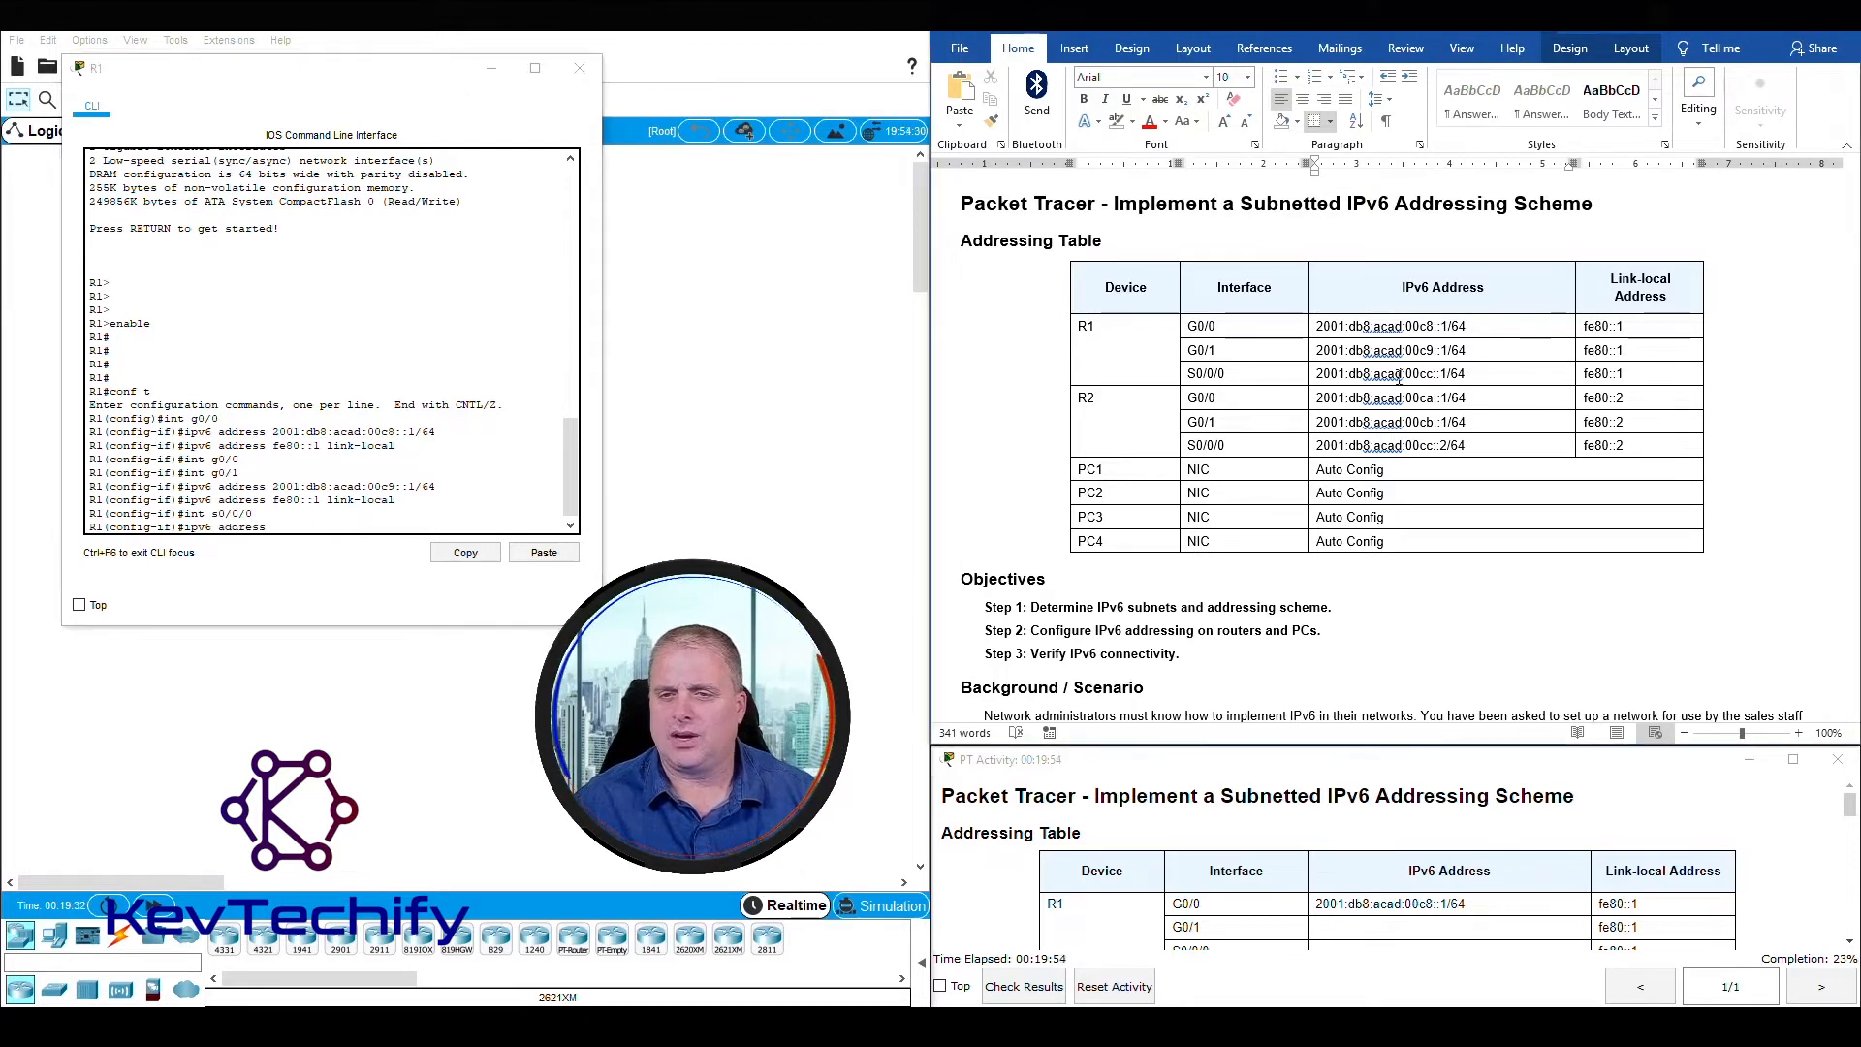
drag(1320, 374, 1641, 380)
click(302, 526)
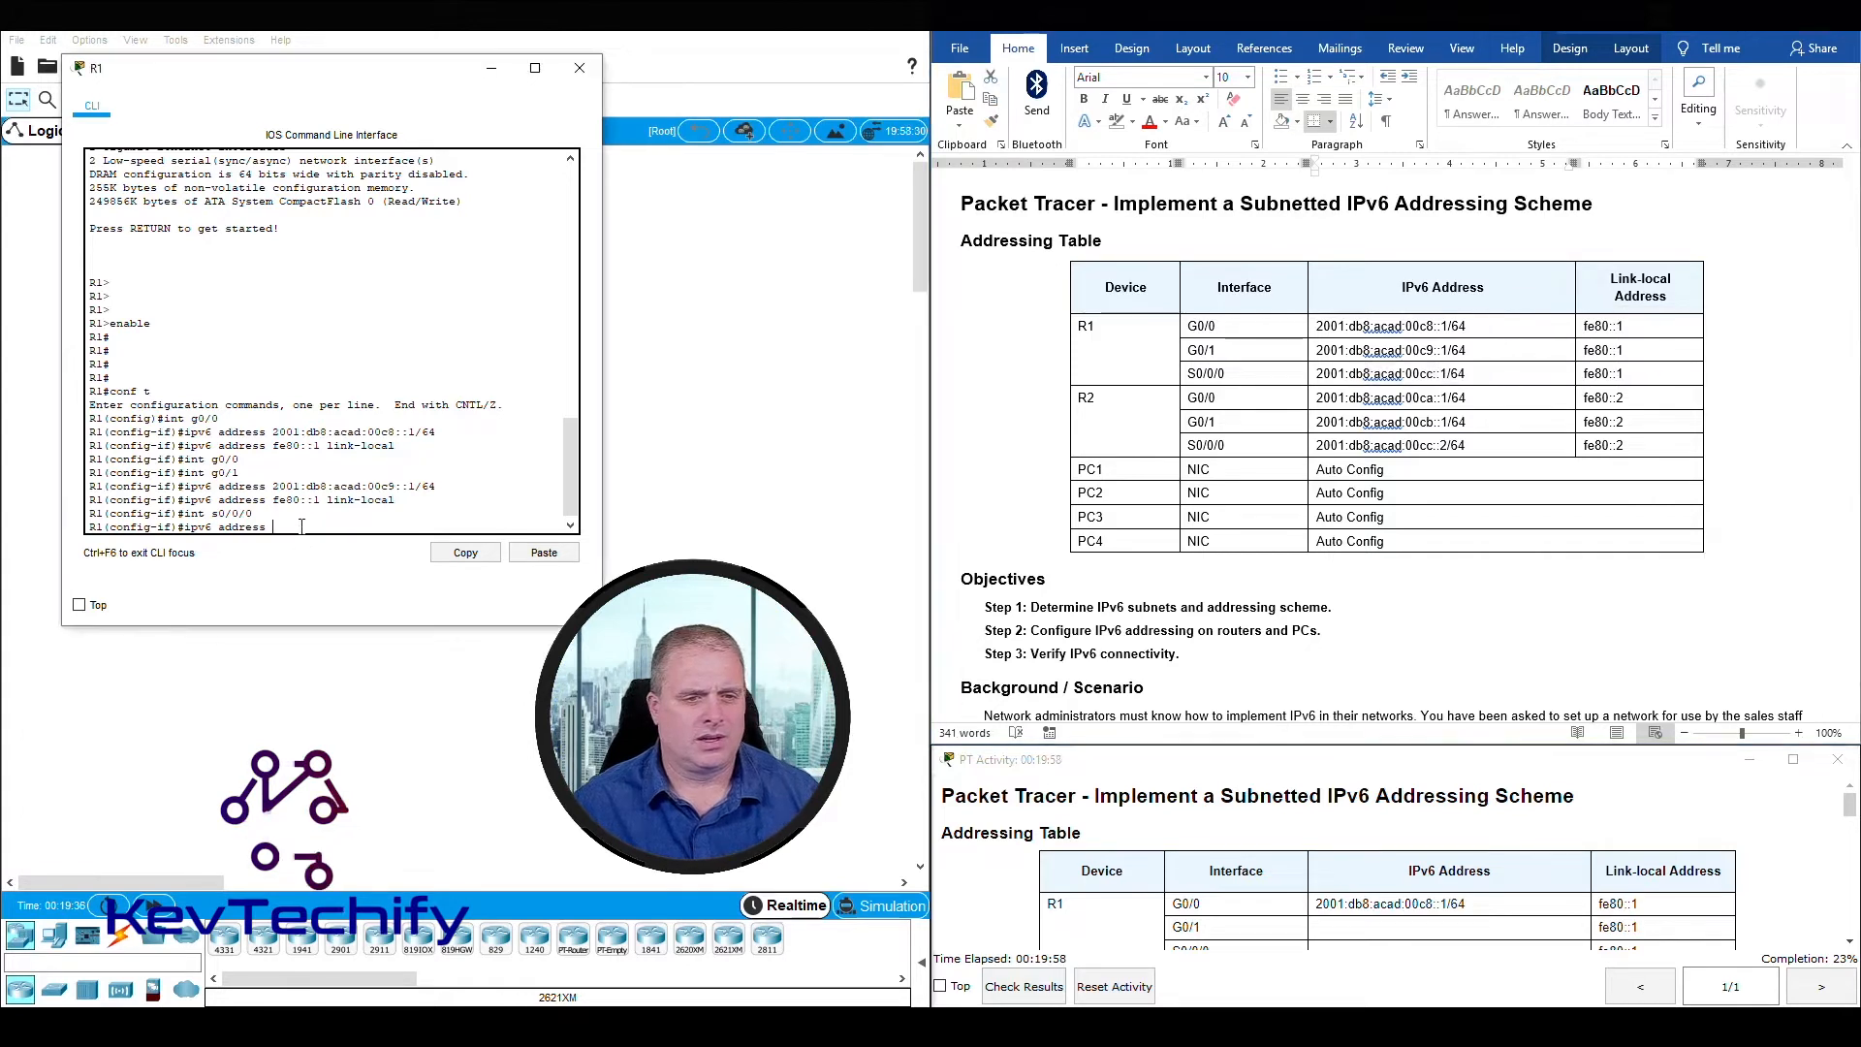
text(2001)
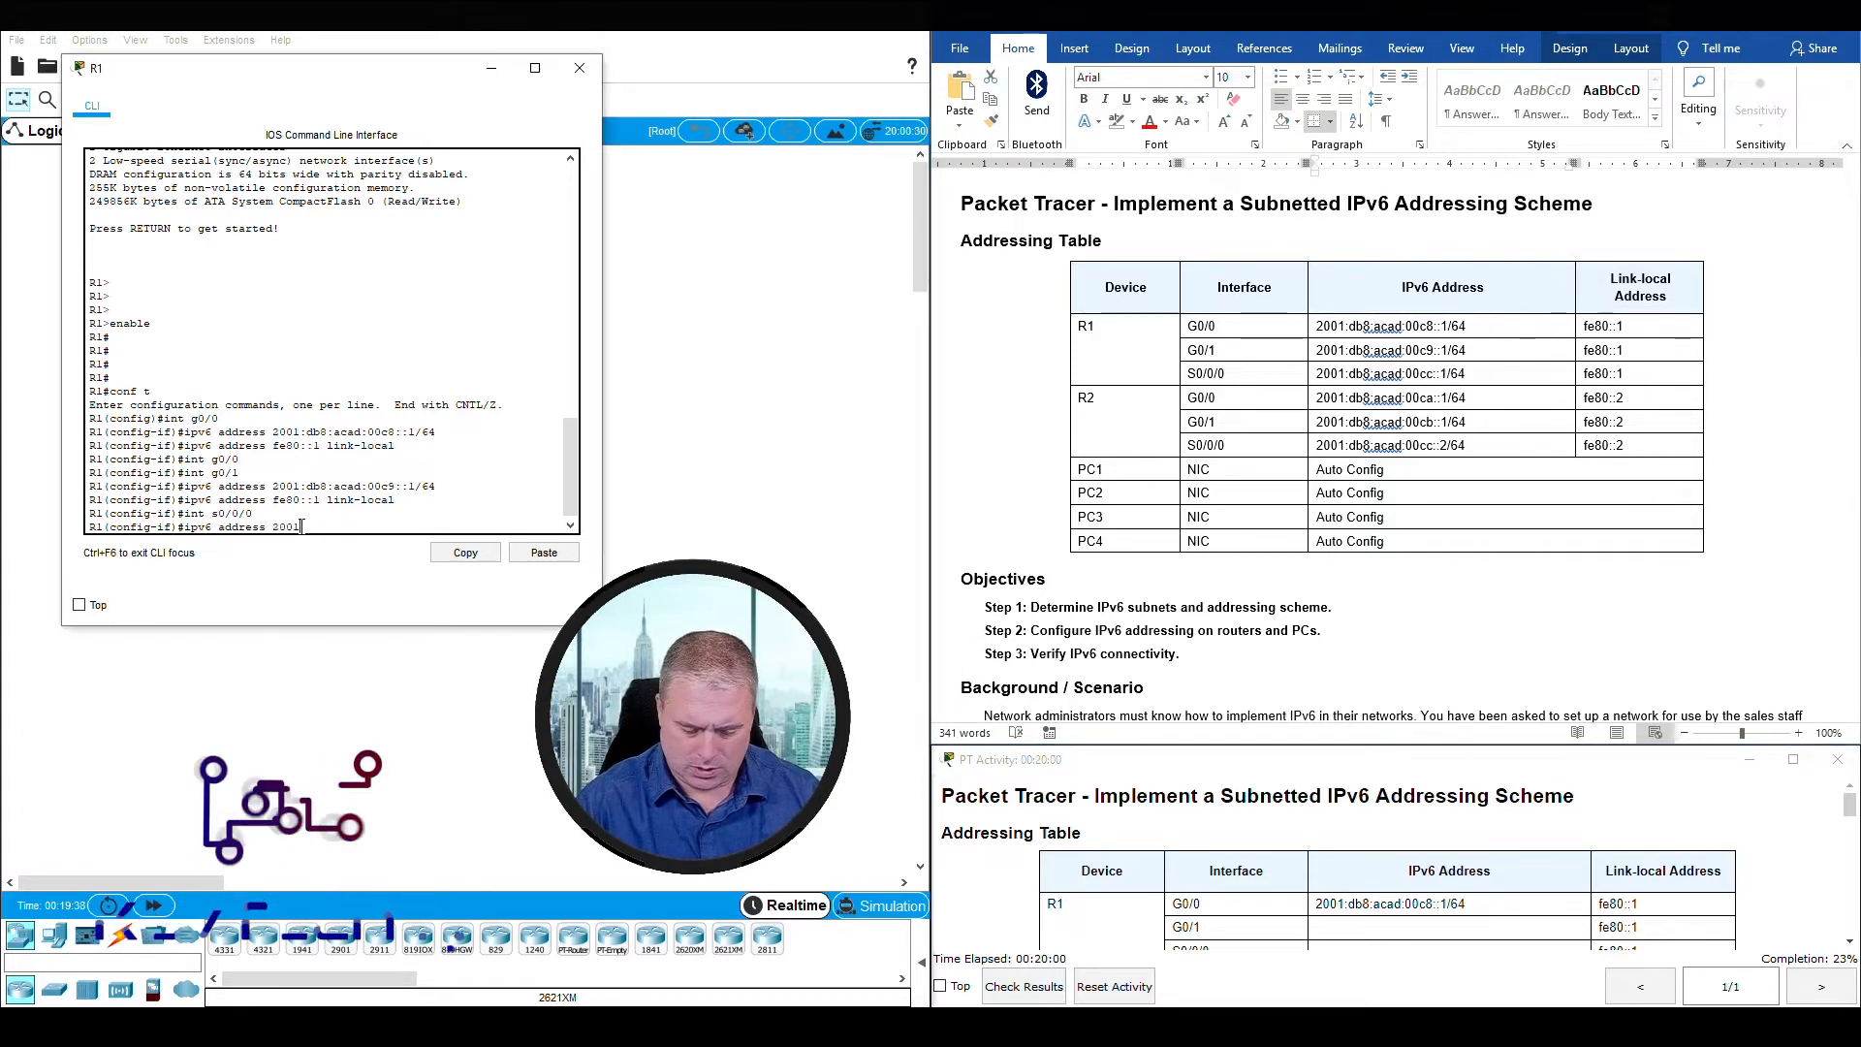
text(:db8:c)
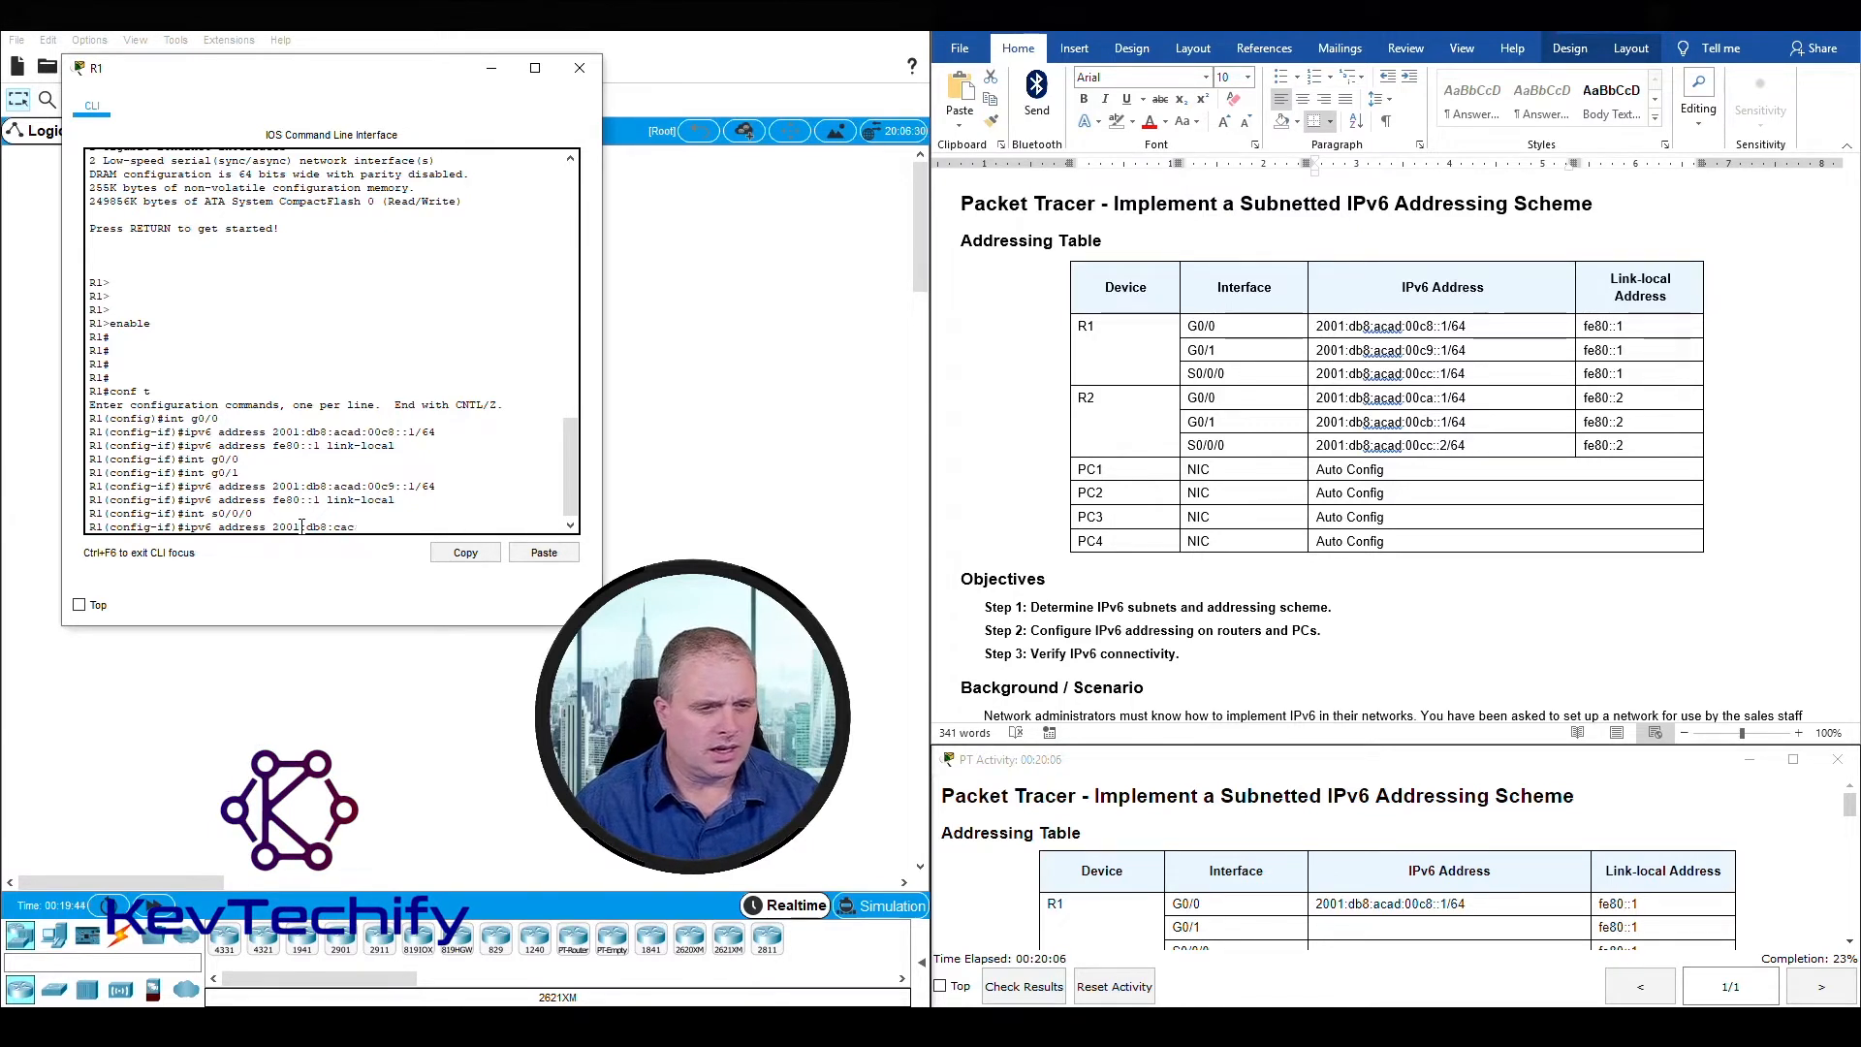
text(a)
key(BackSpace)
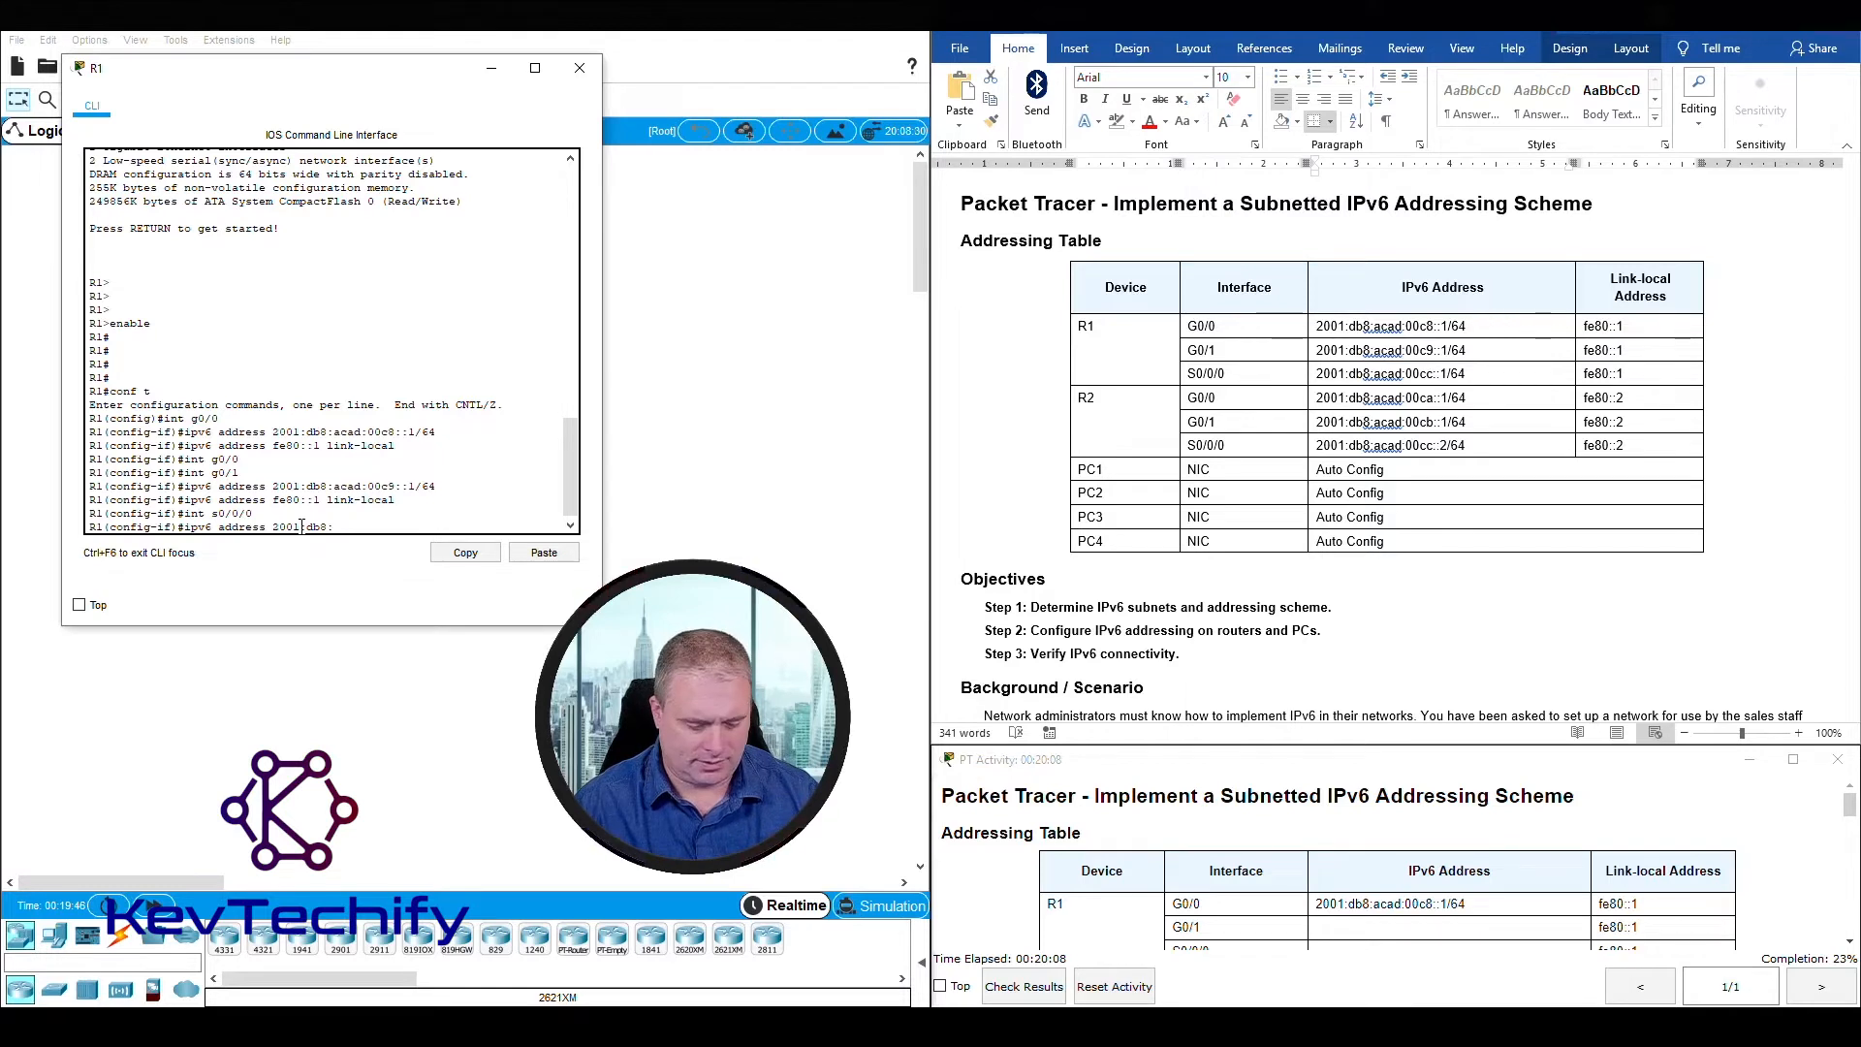
text(acad)
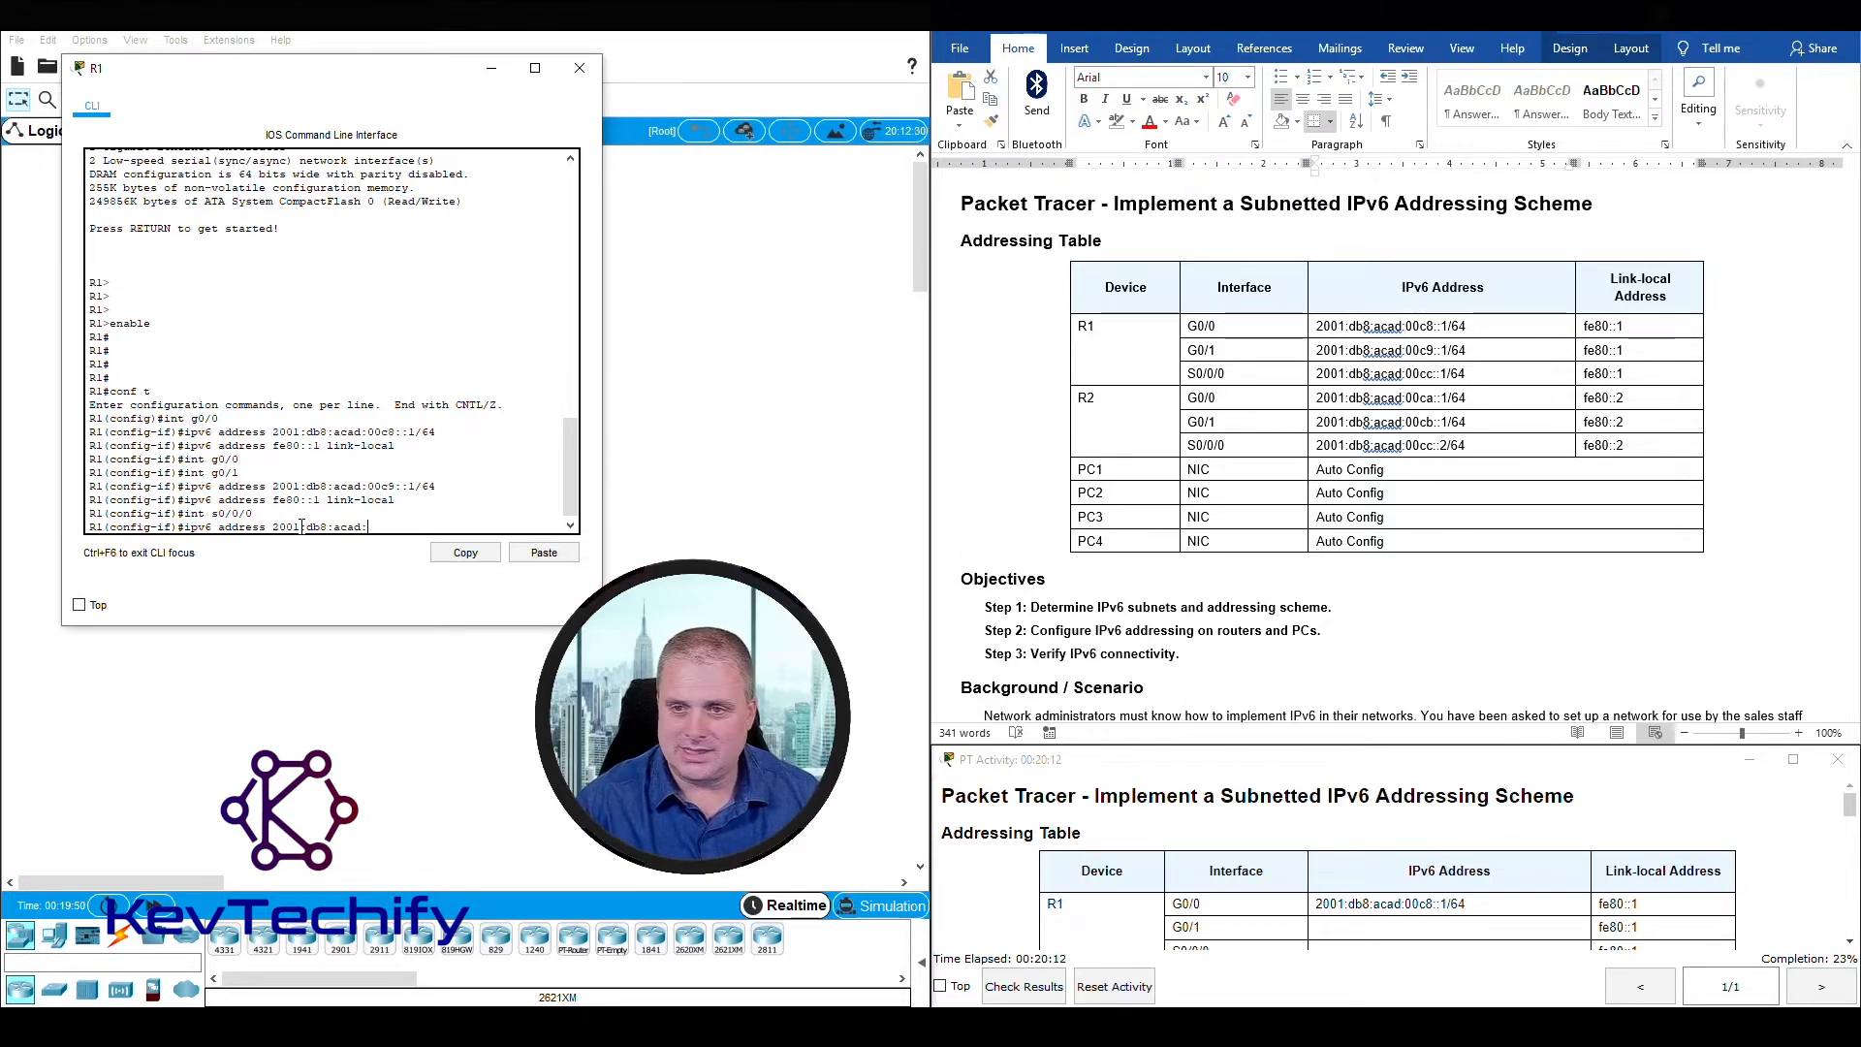
text(:00cc)
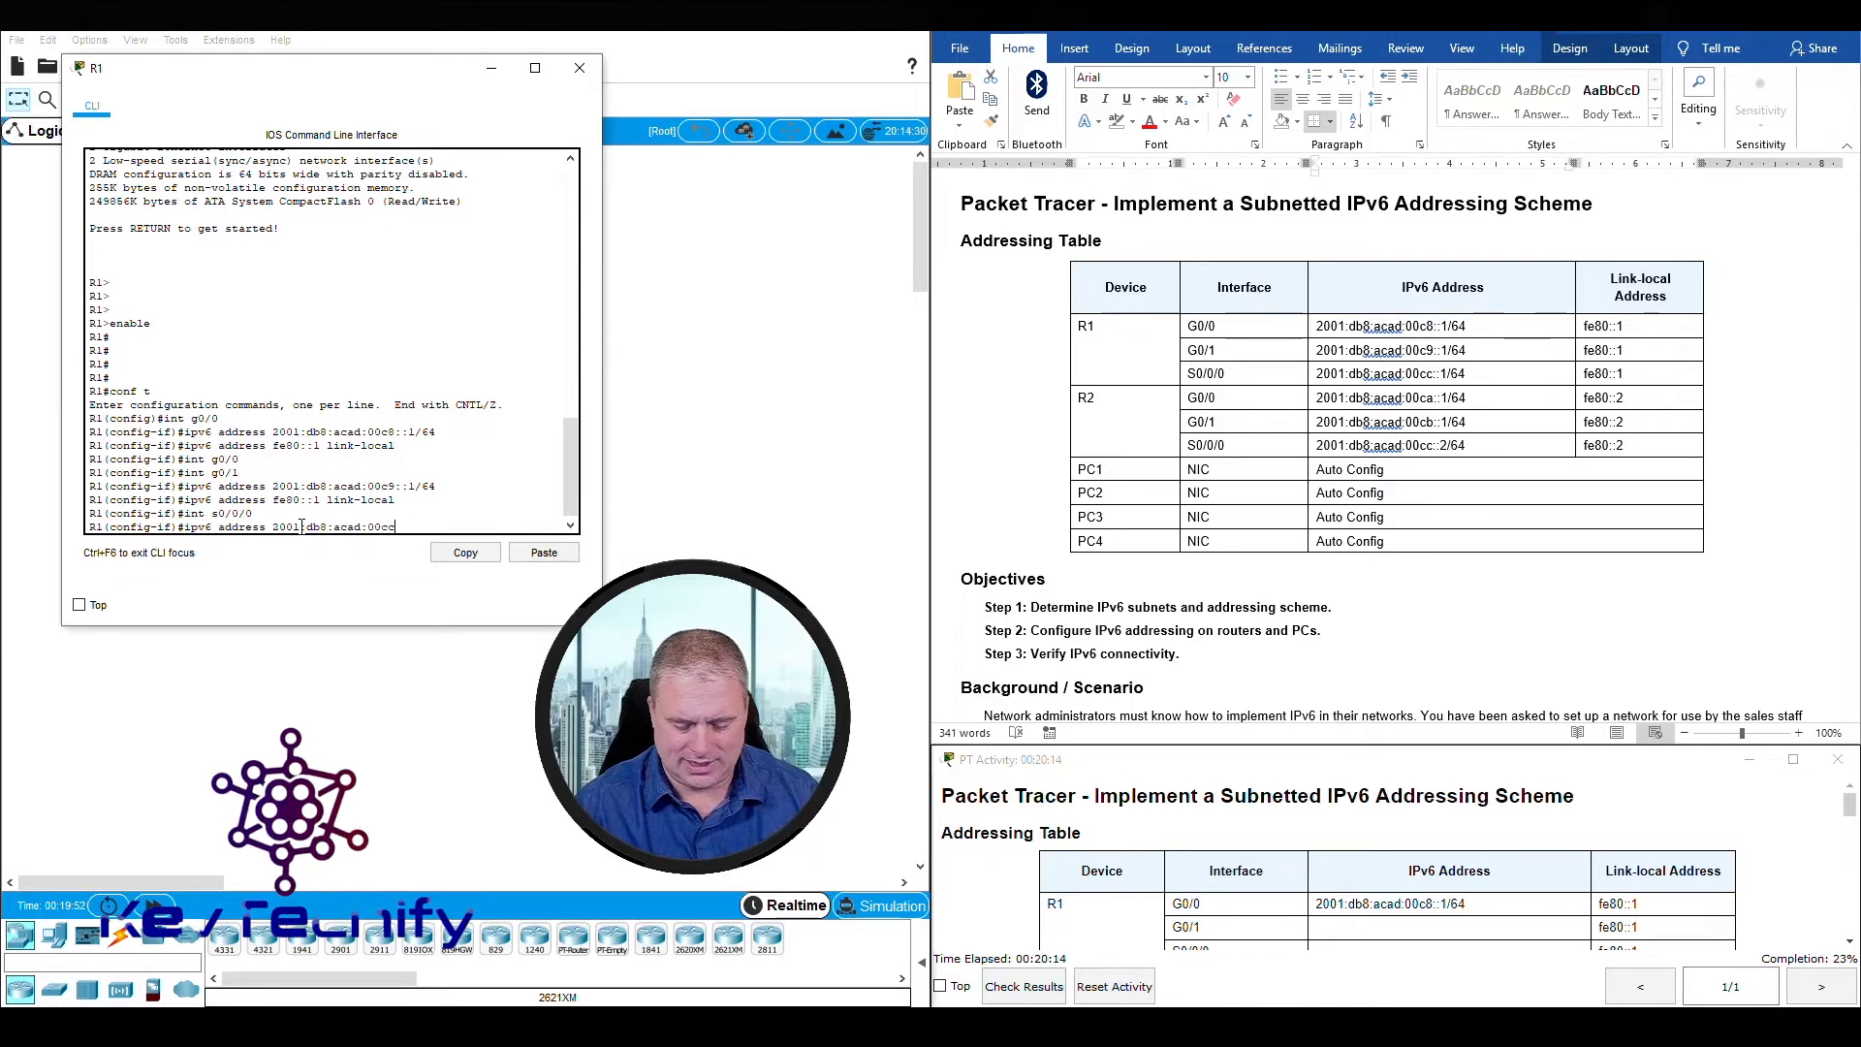
text(::1)
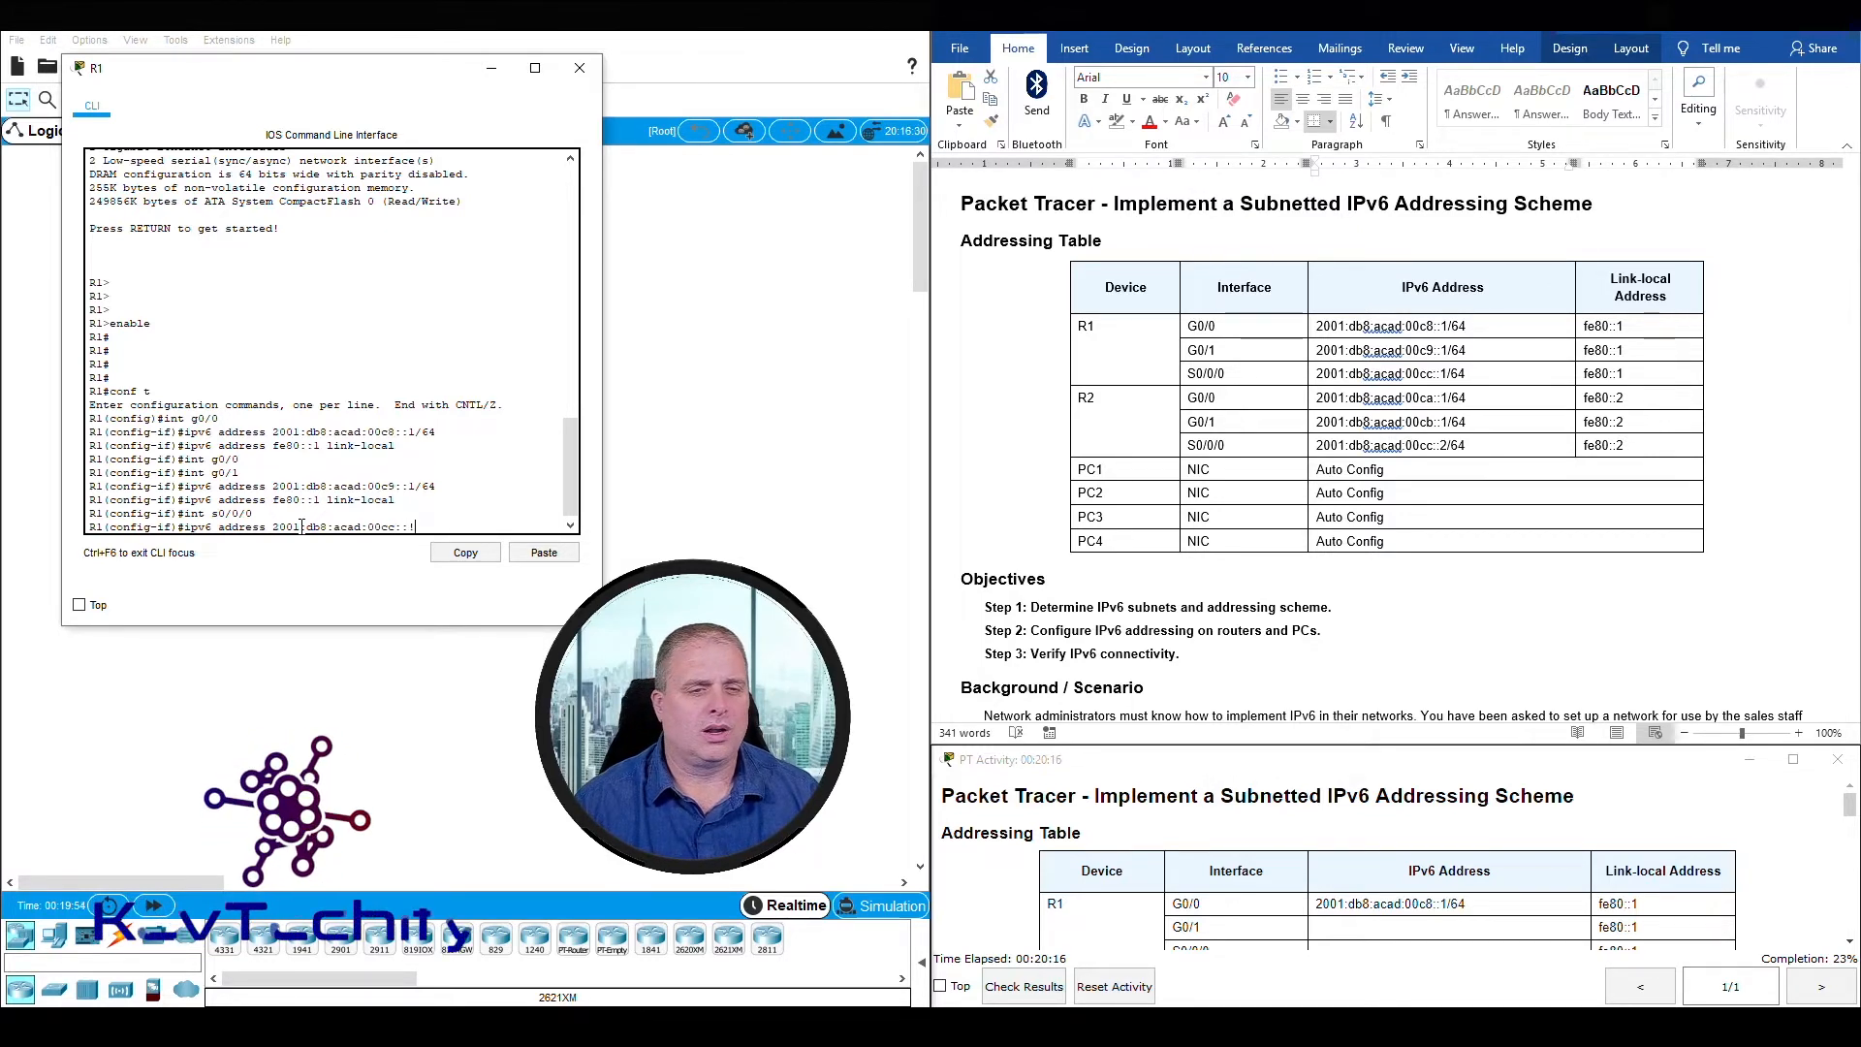
text(/)
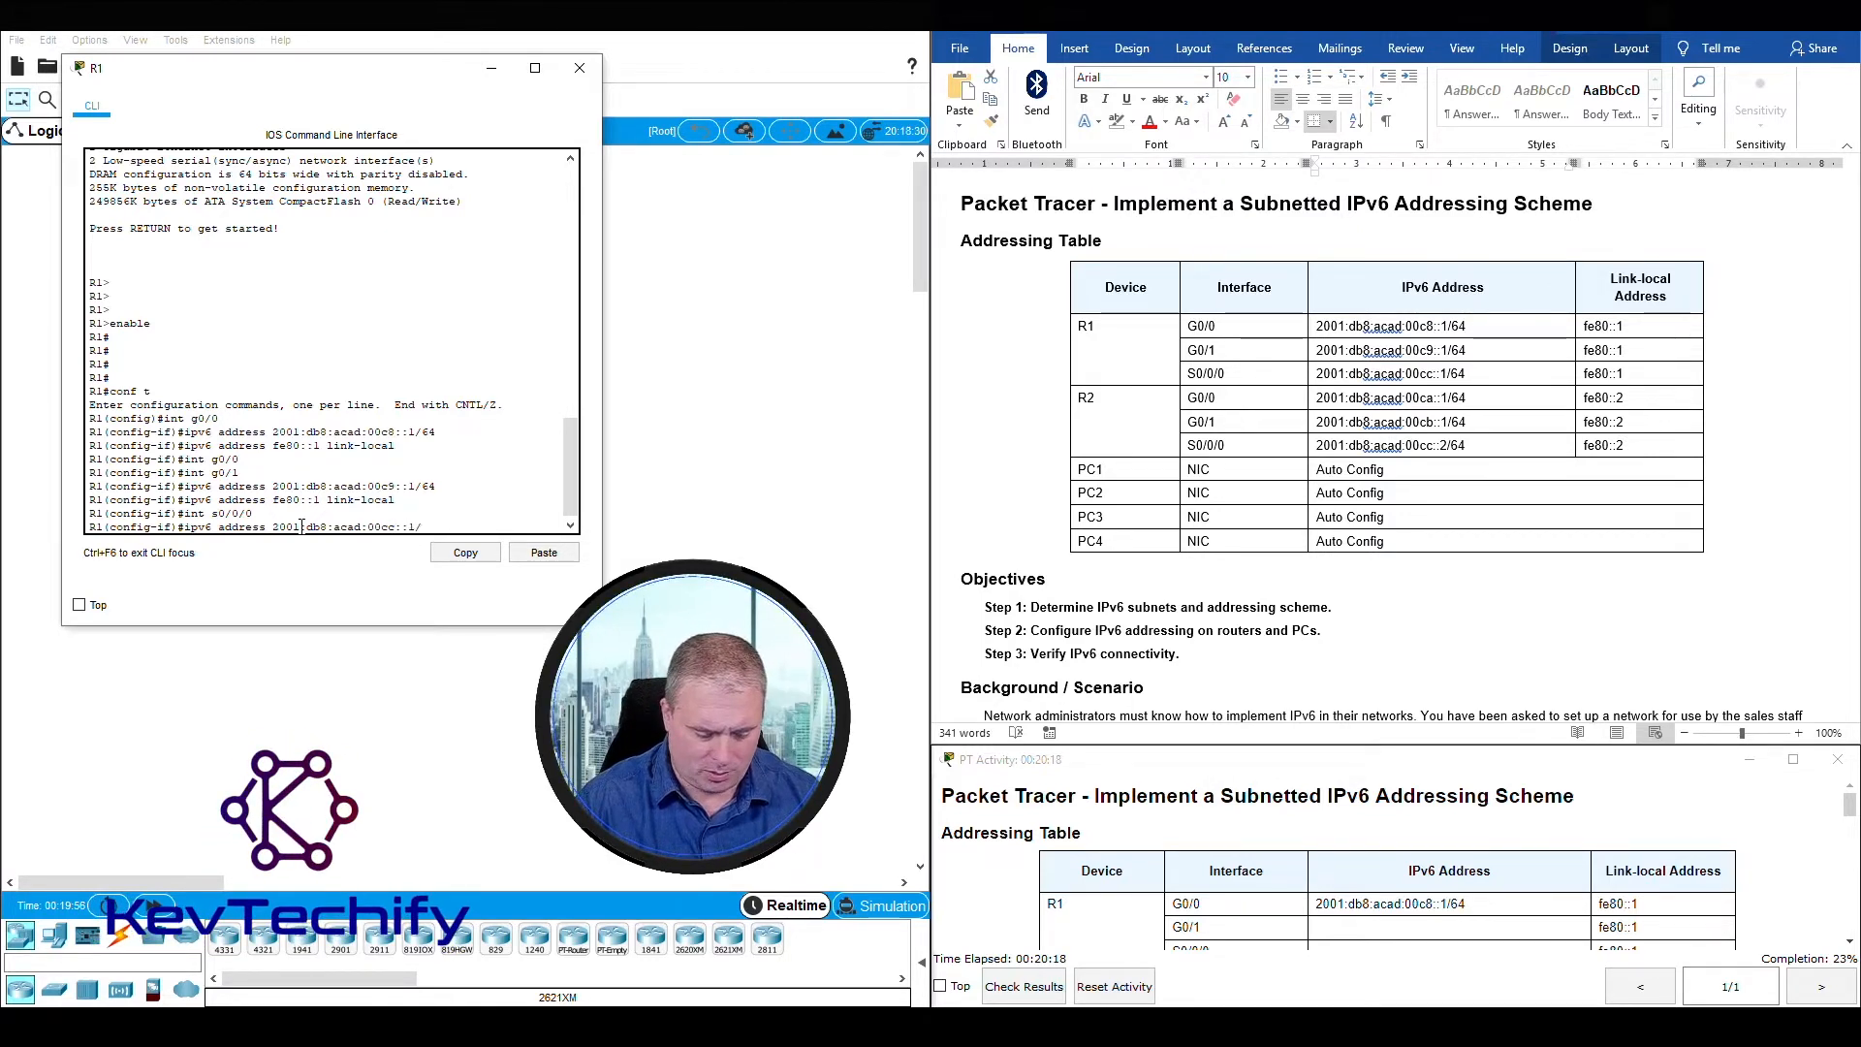
text(64)
key(Return)
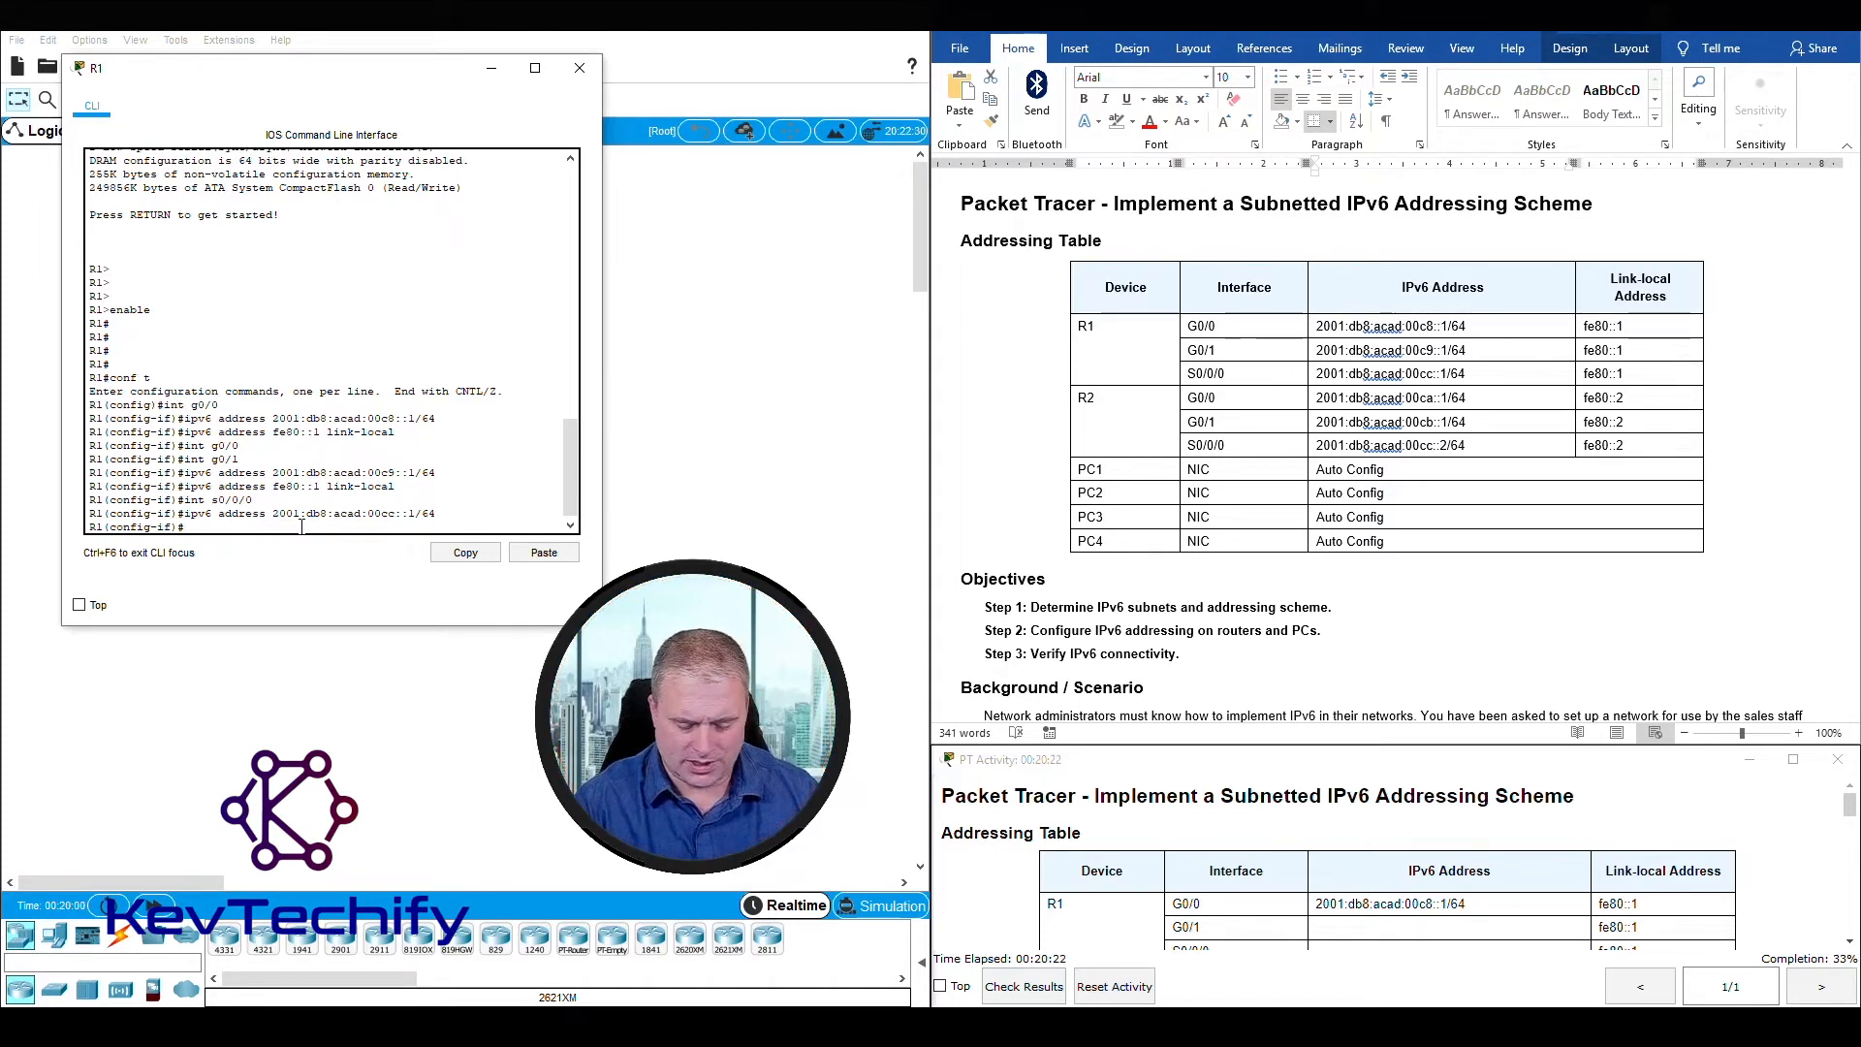
- Assign fe80::1 as the link-local address of R1's S0/0/0 with ipv6 address fe80::1 link-local
text(ipv6)
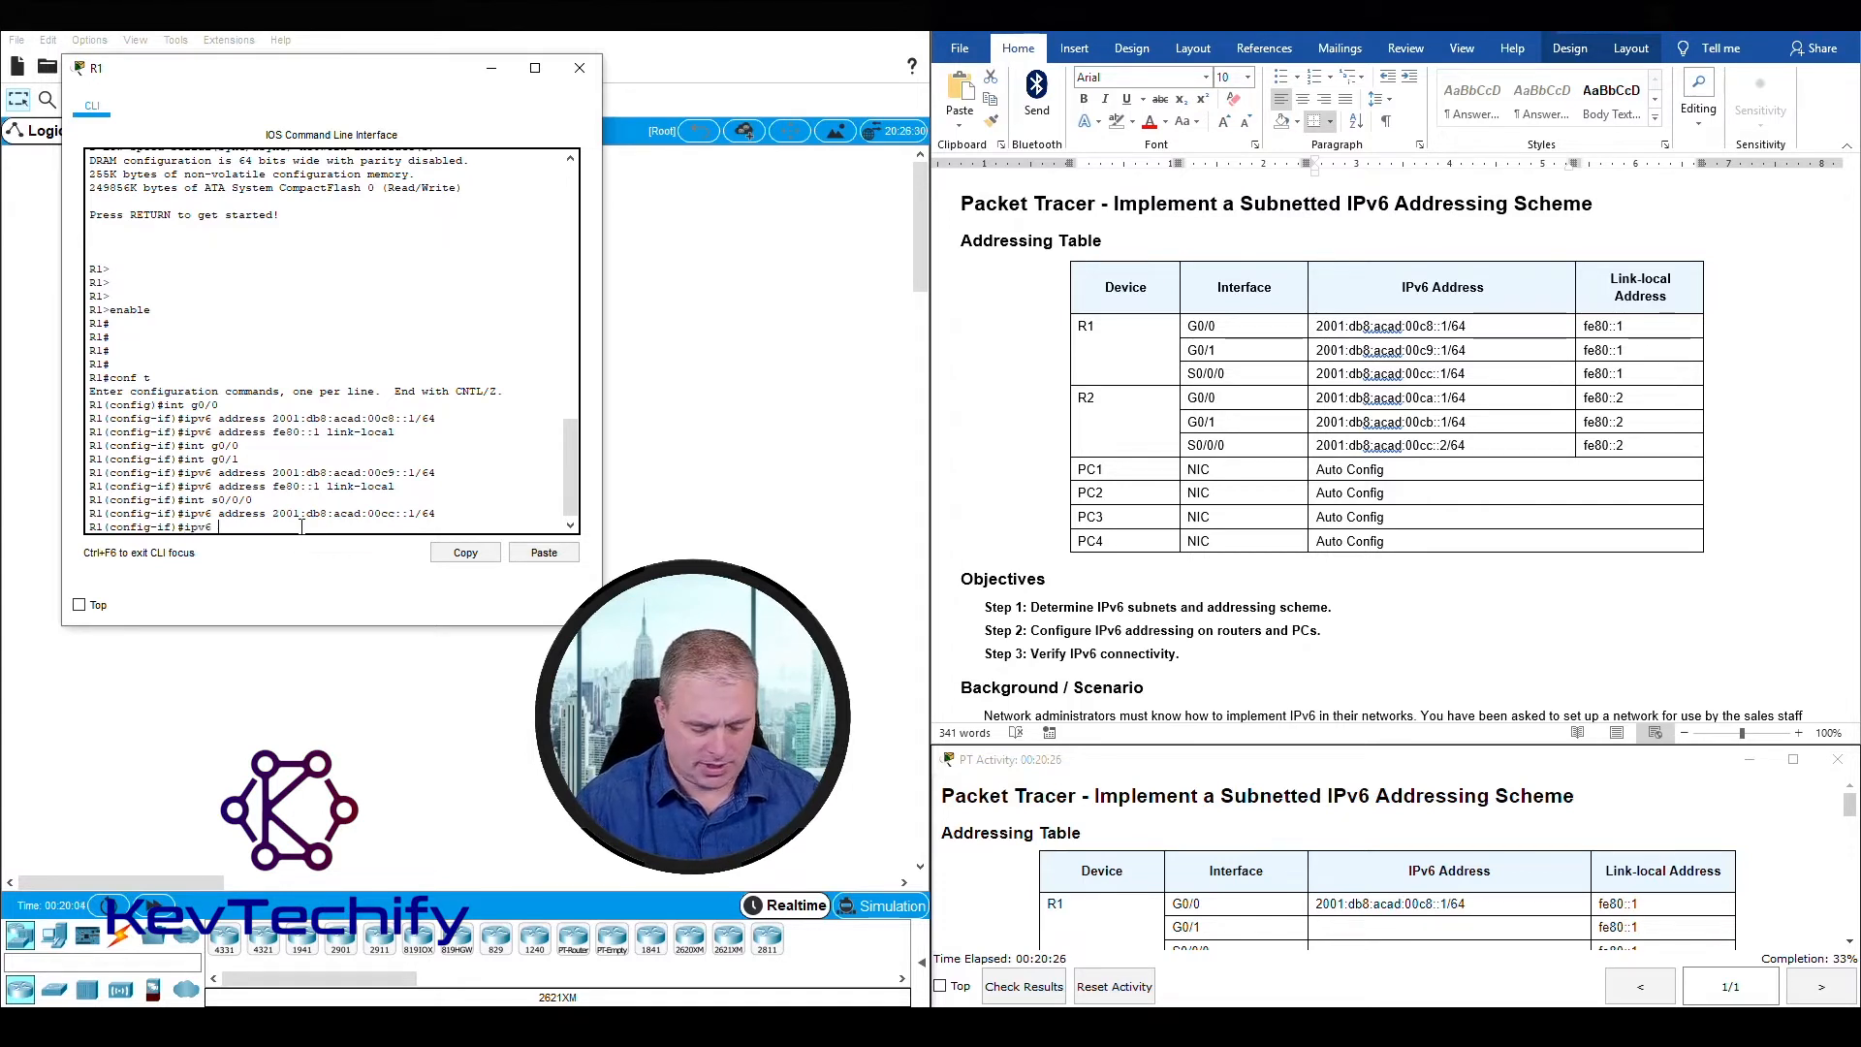
text( address )
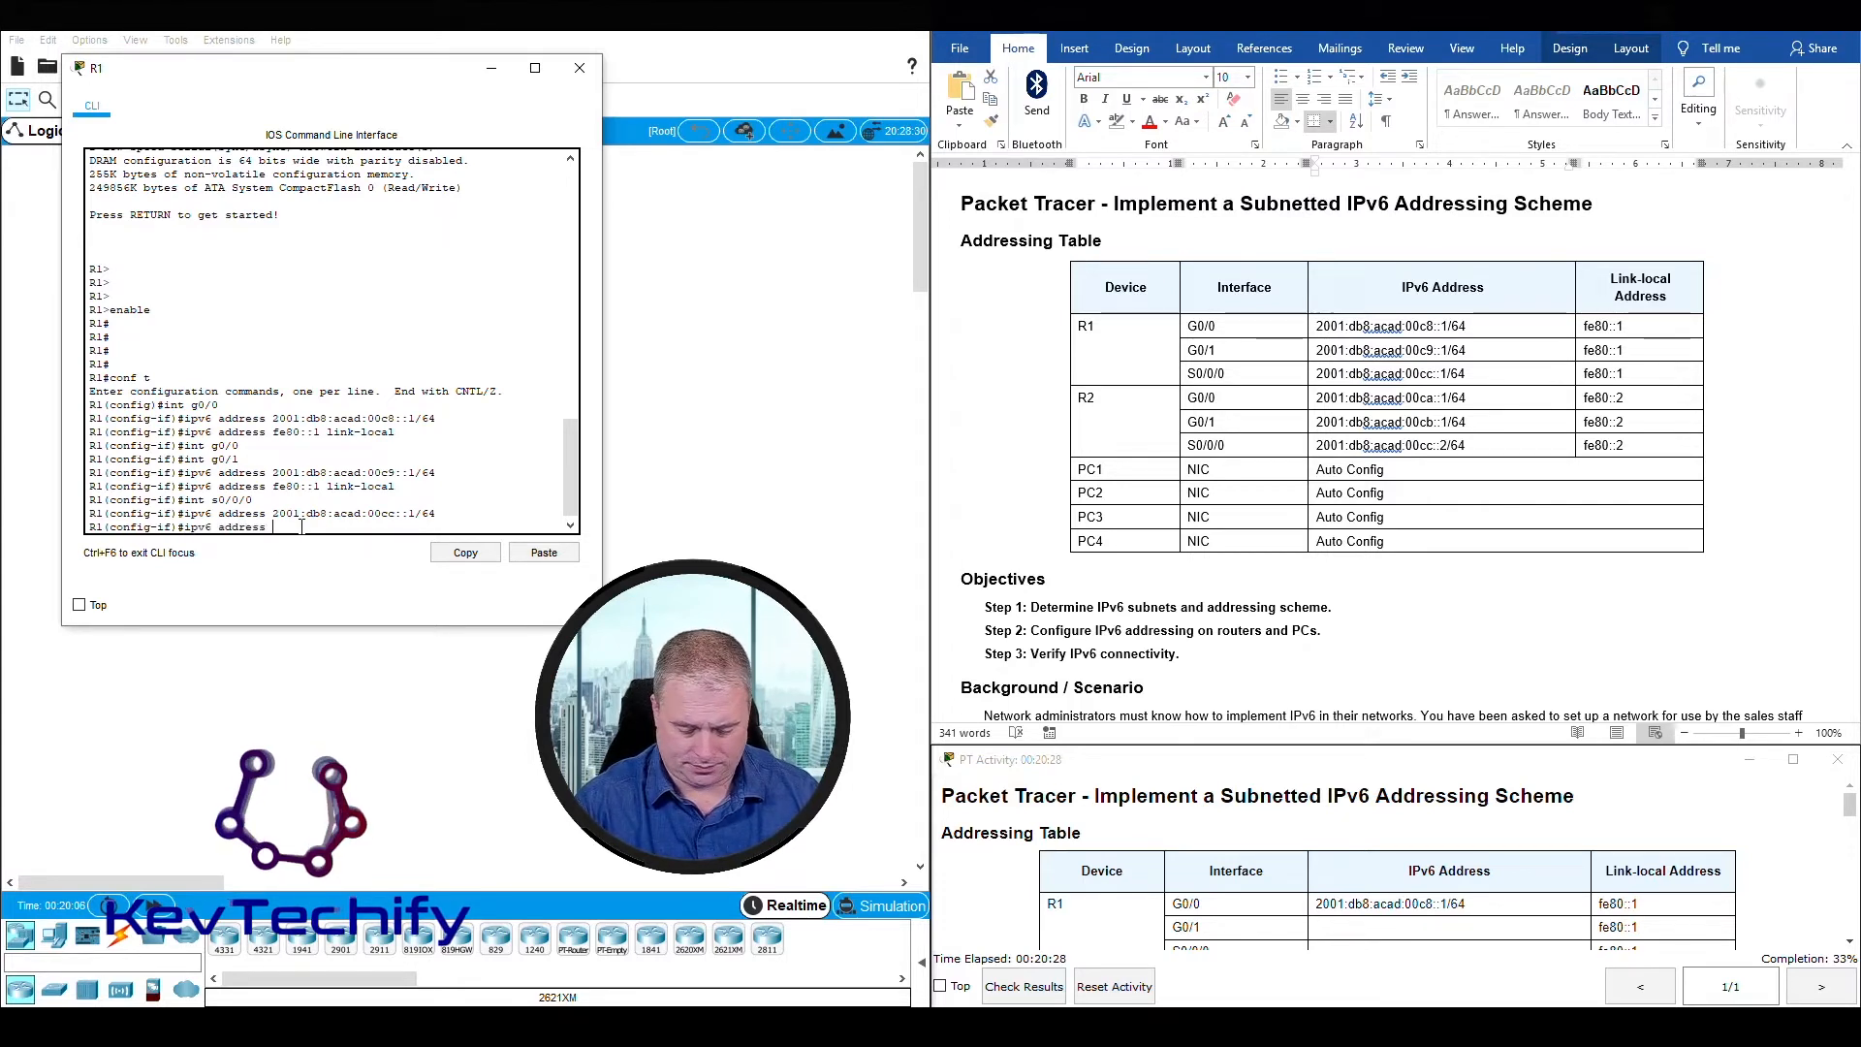
text(fe8)
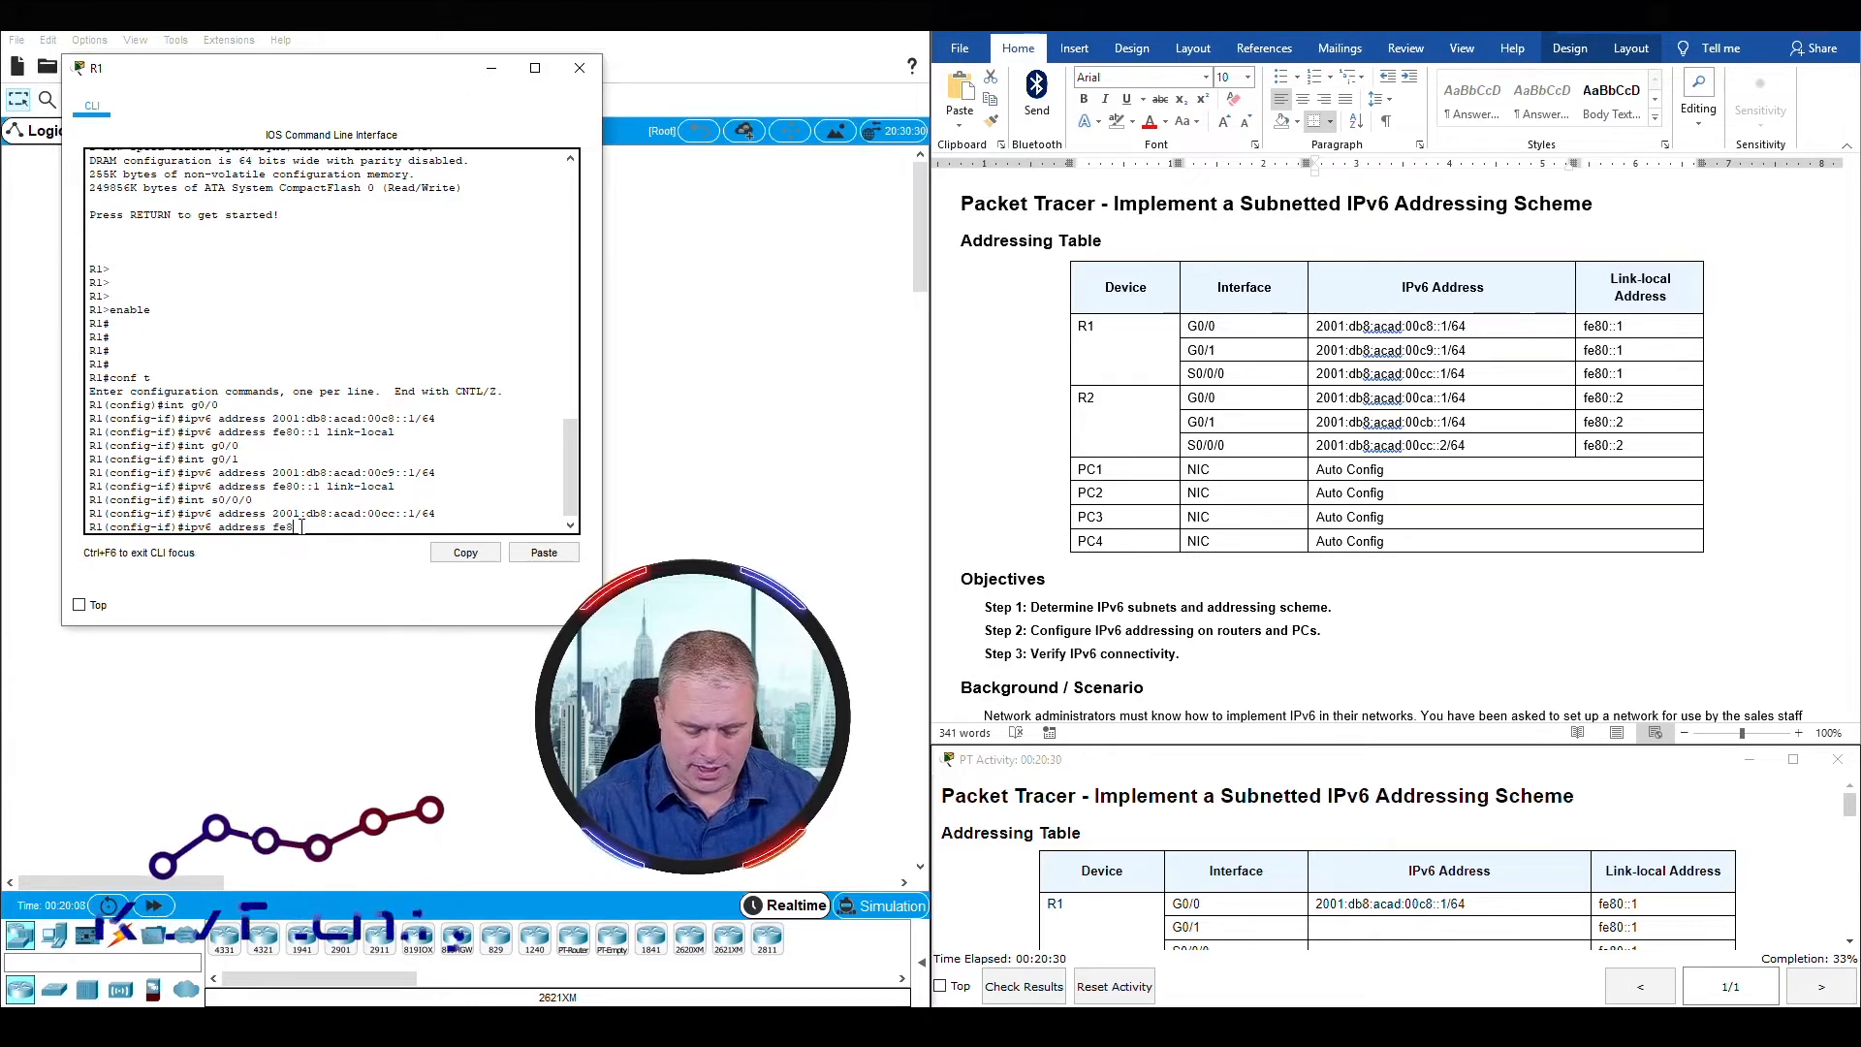
text(0::1)
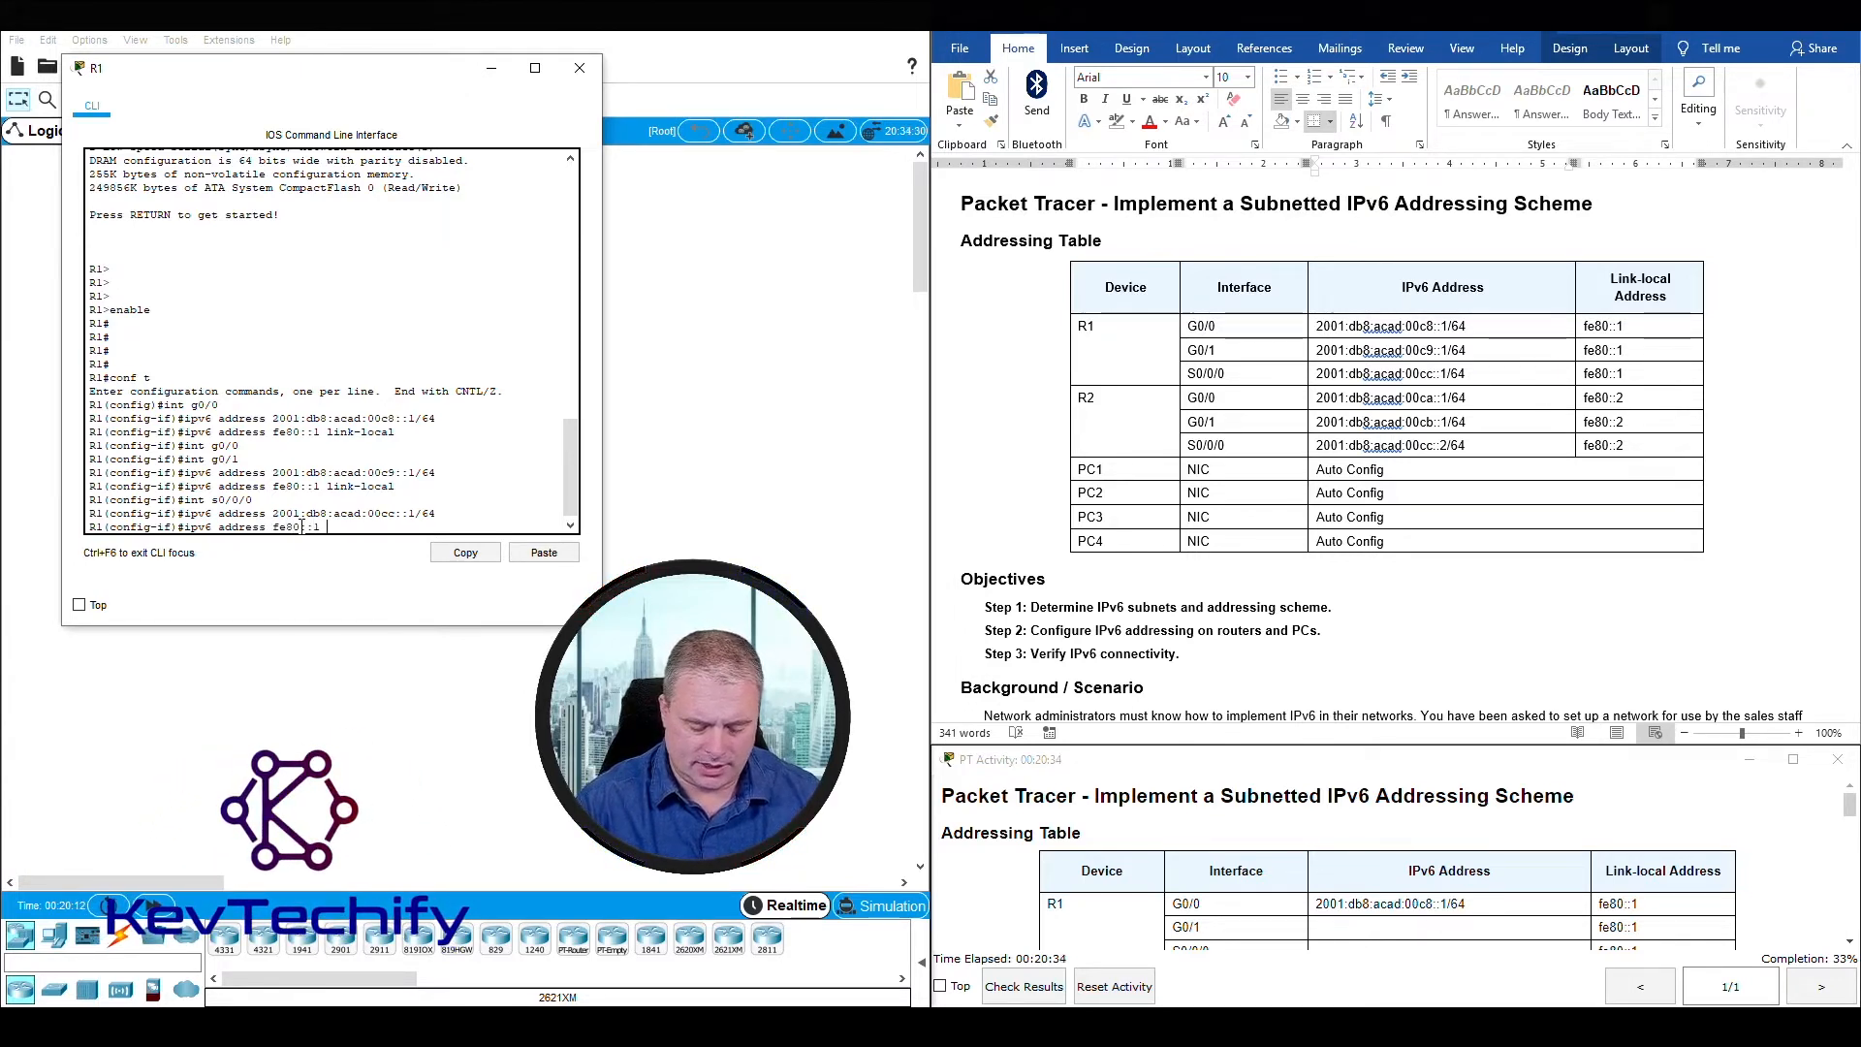
text( link-local)
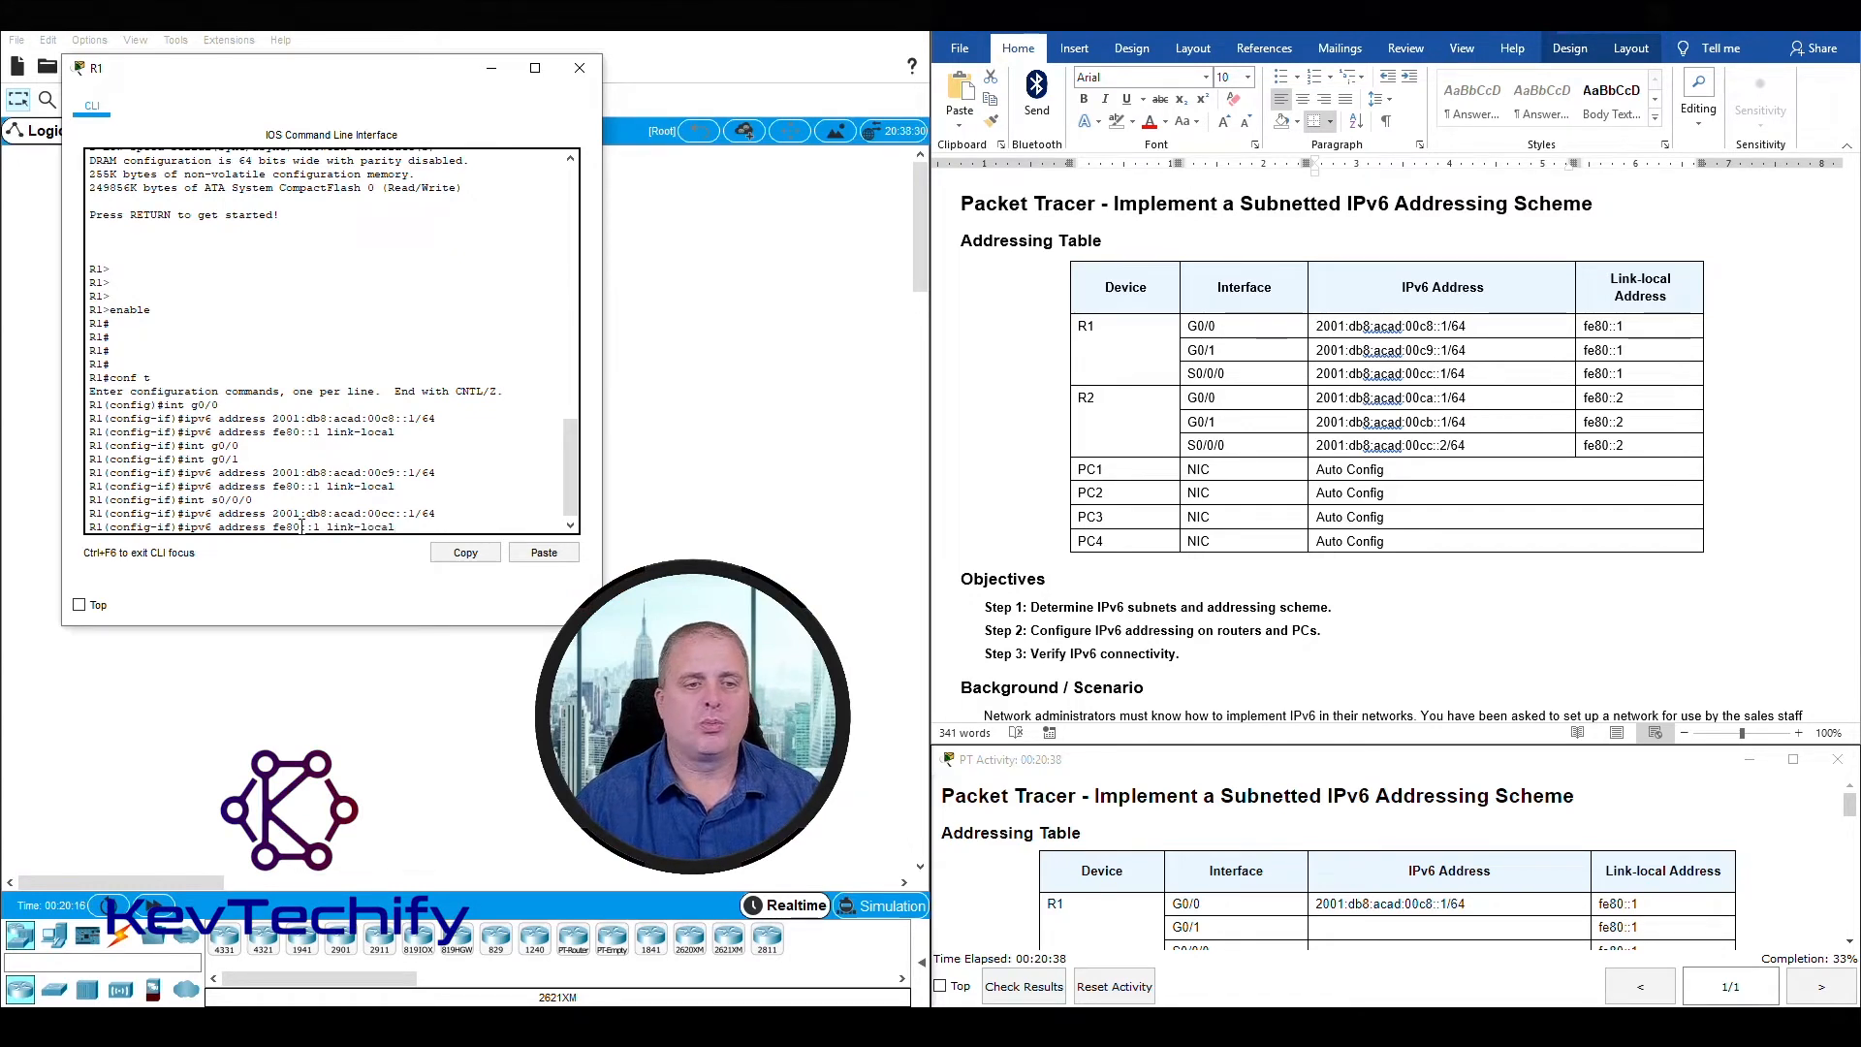
key(Return)
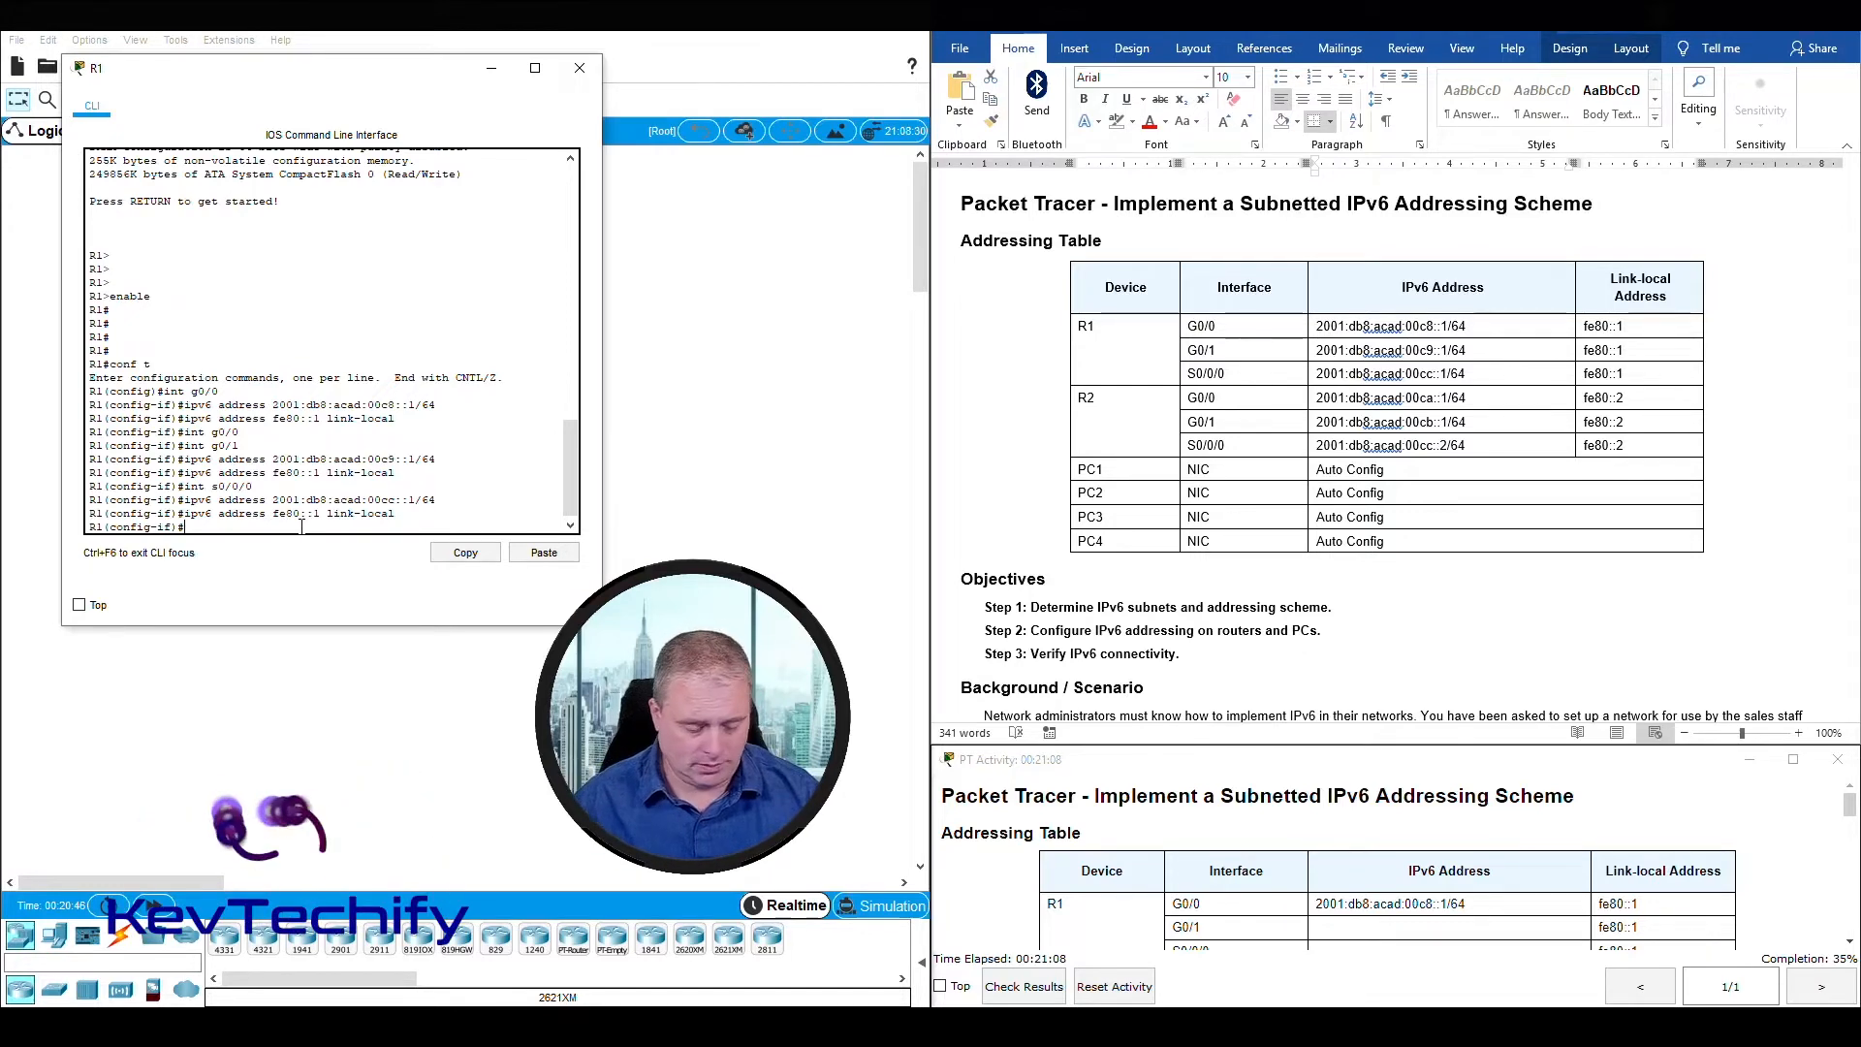
- Close R1's window, open router R2's command line over the topology area, and start its console session
click(585, 70)
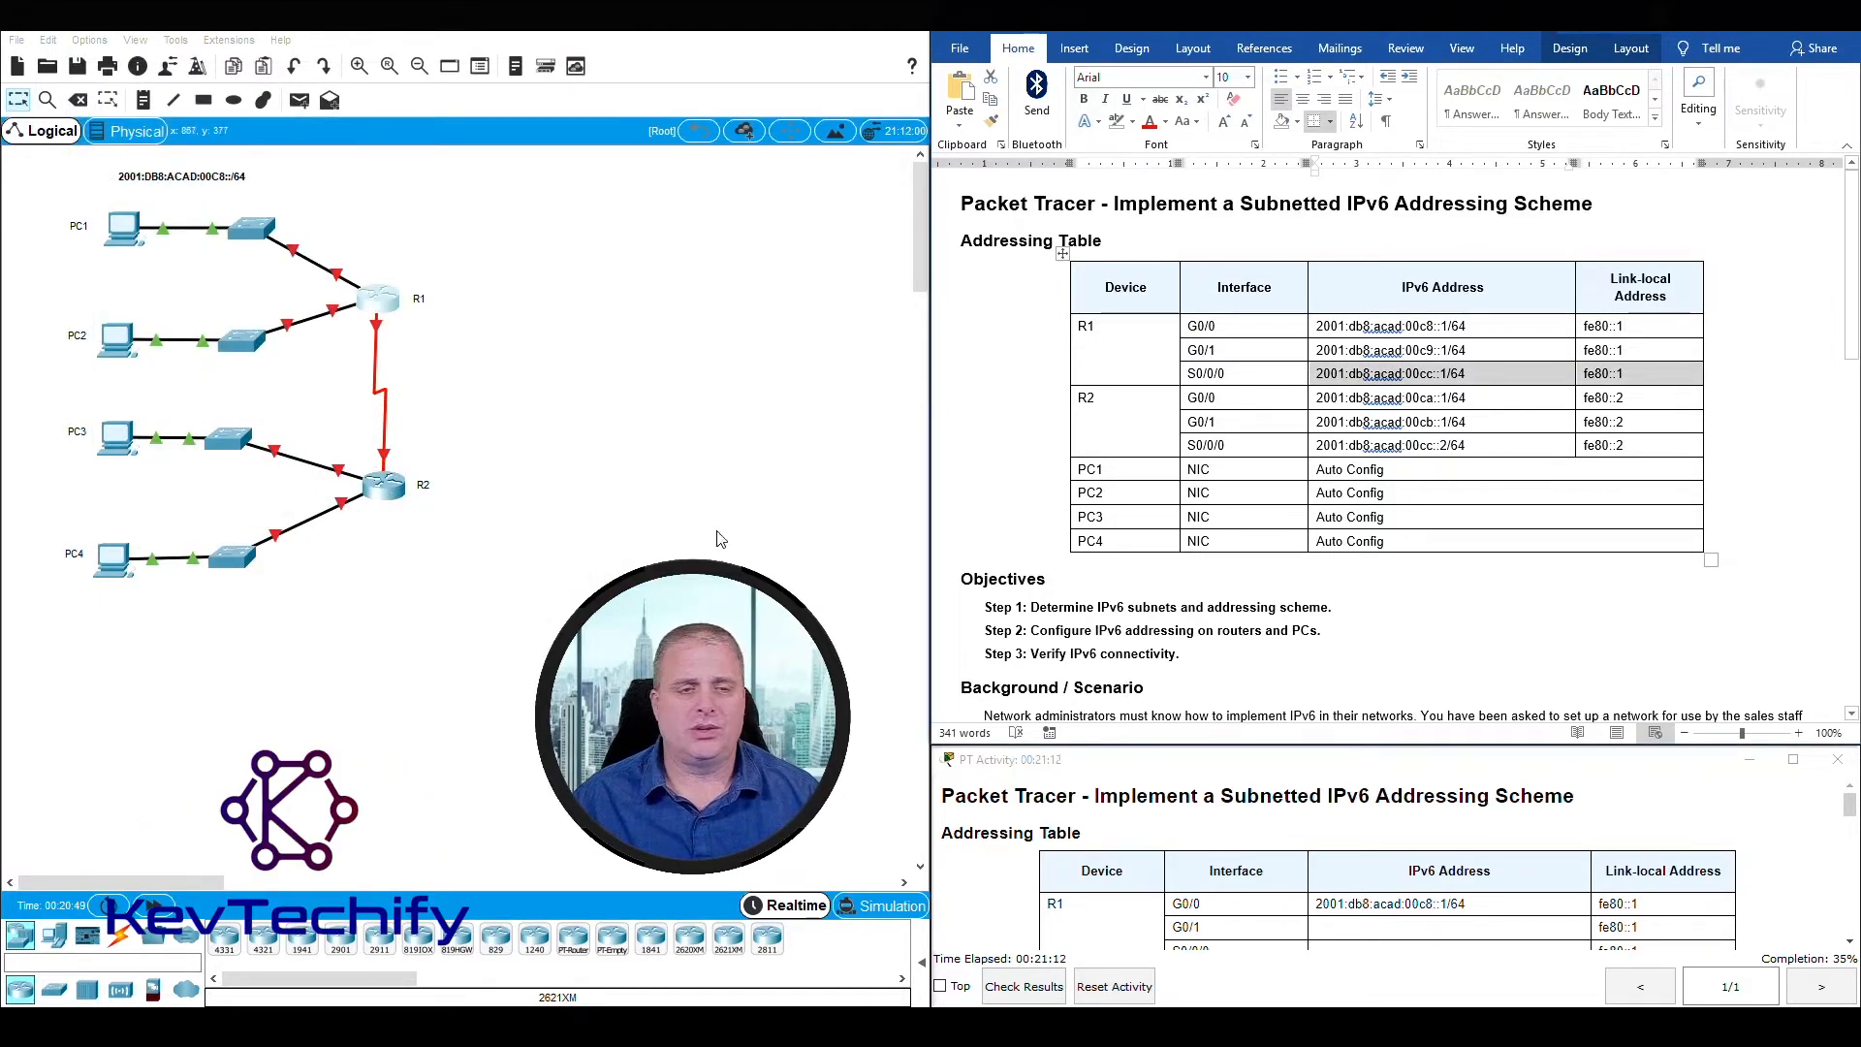
click(384, 484)
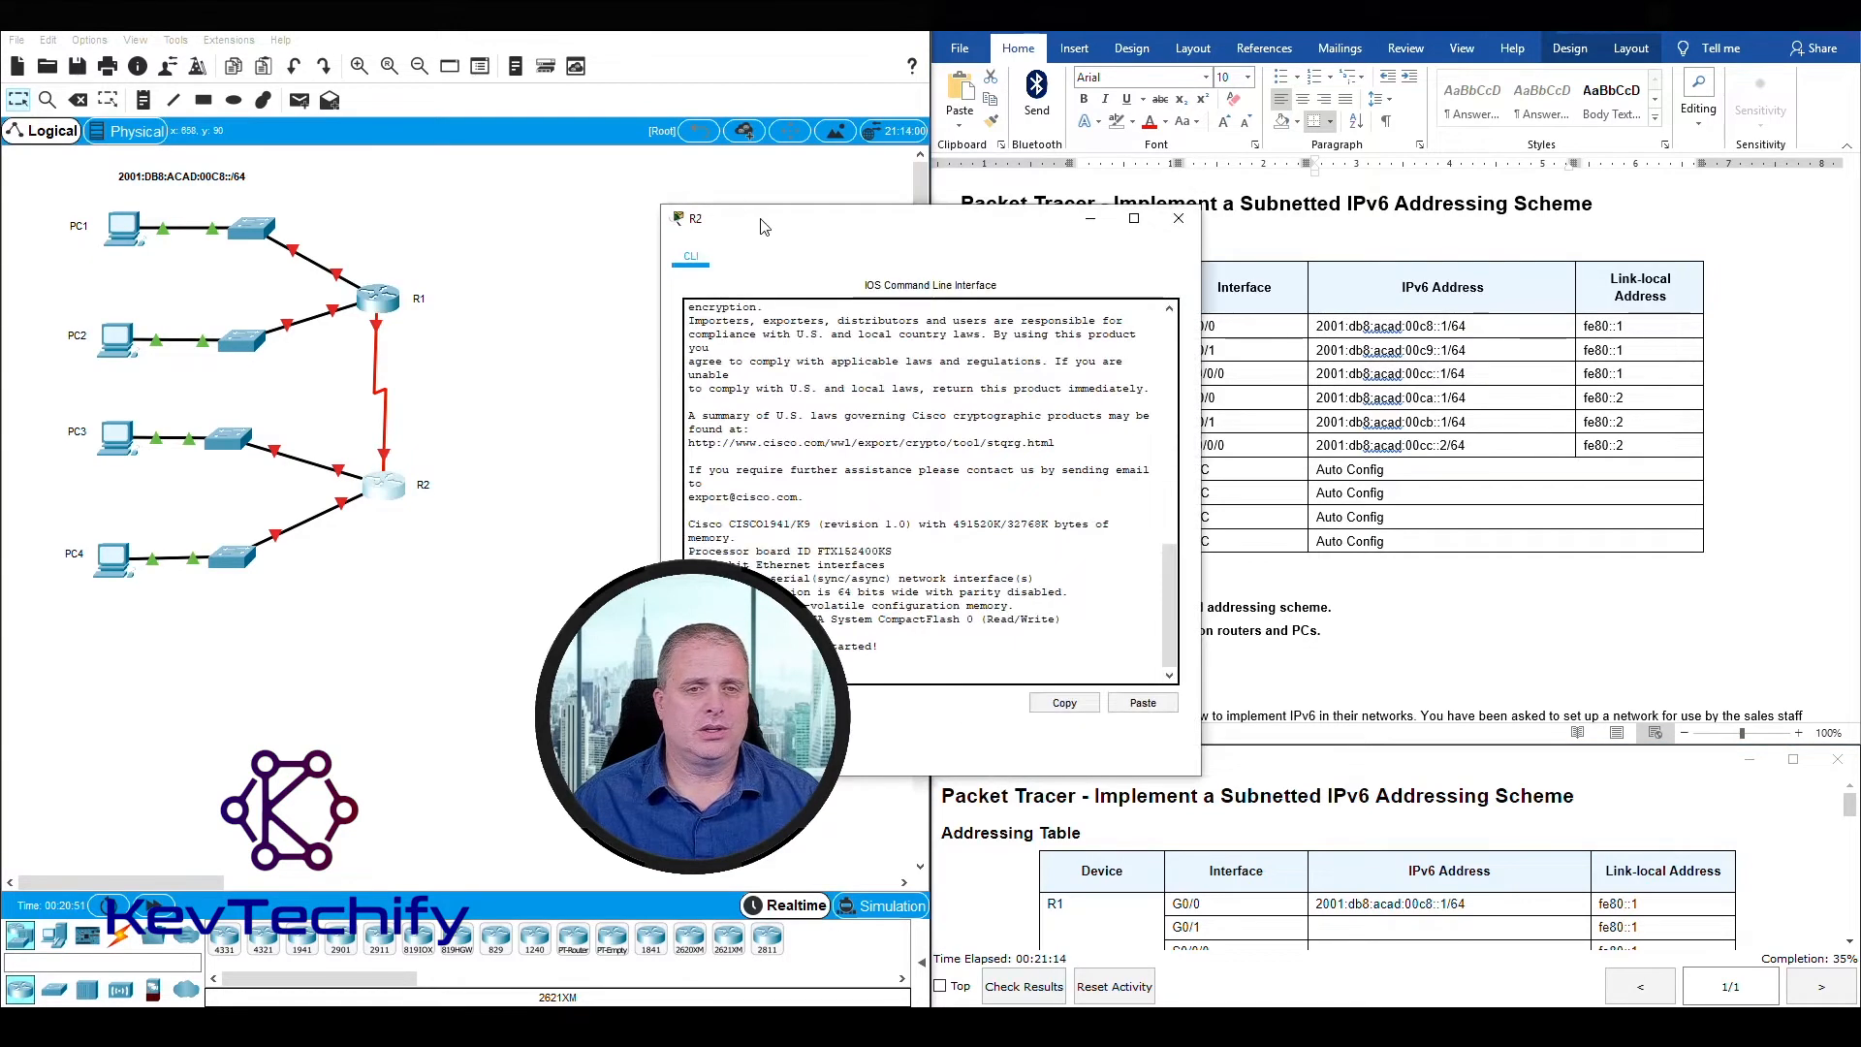
drag(766, 225, 136, 43)
click(275, 353)
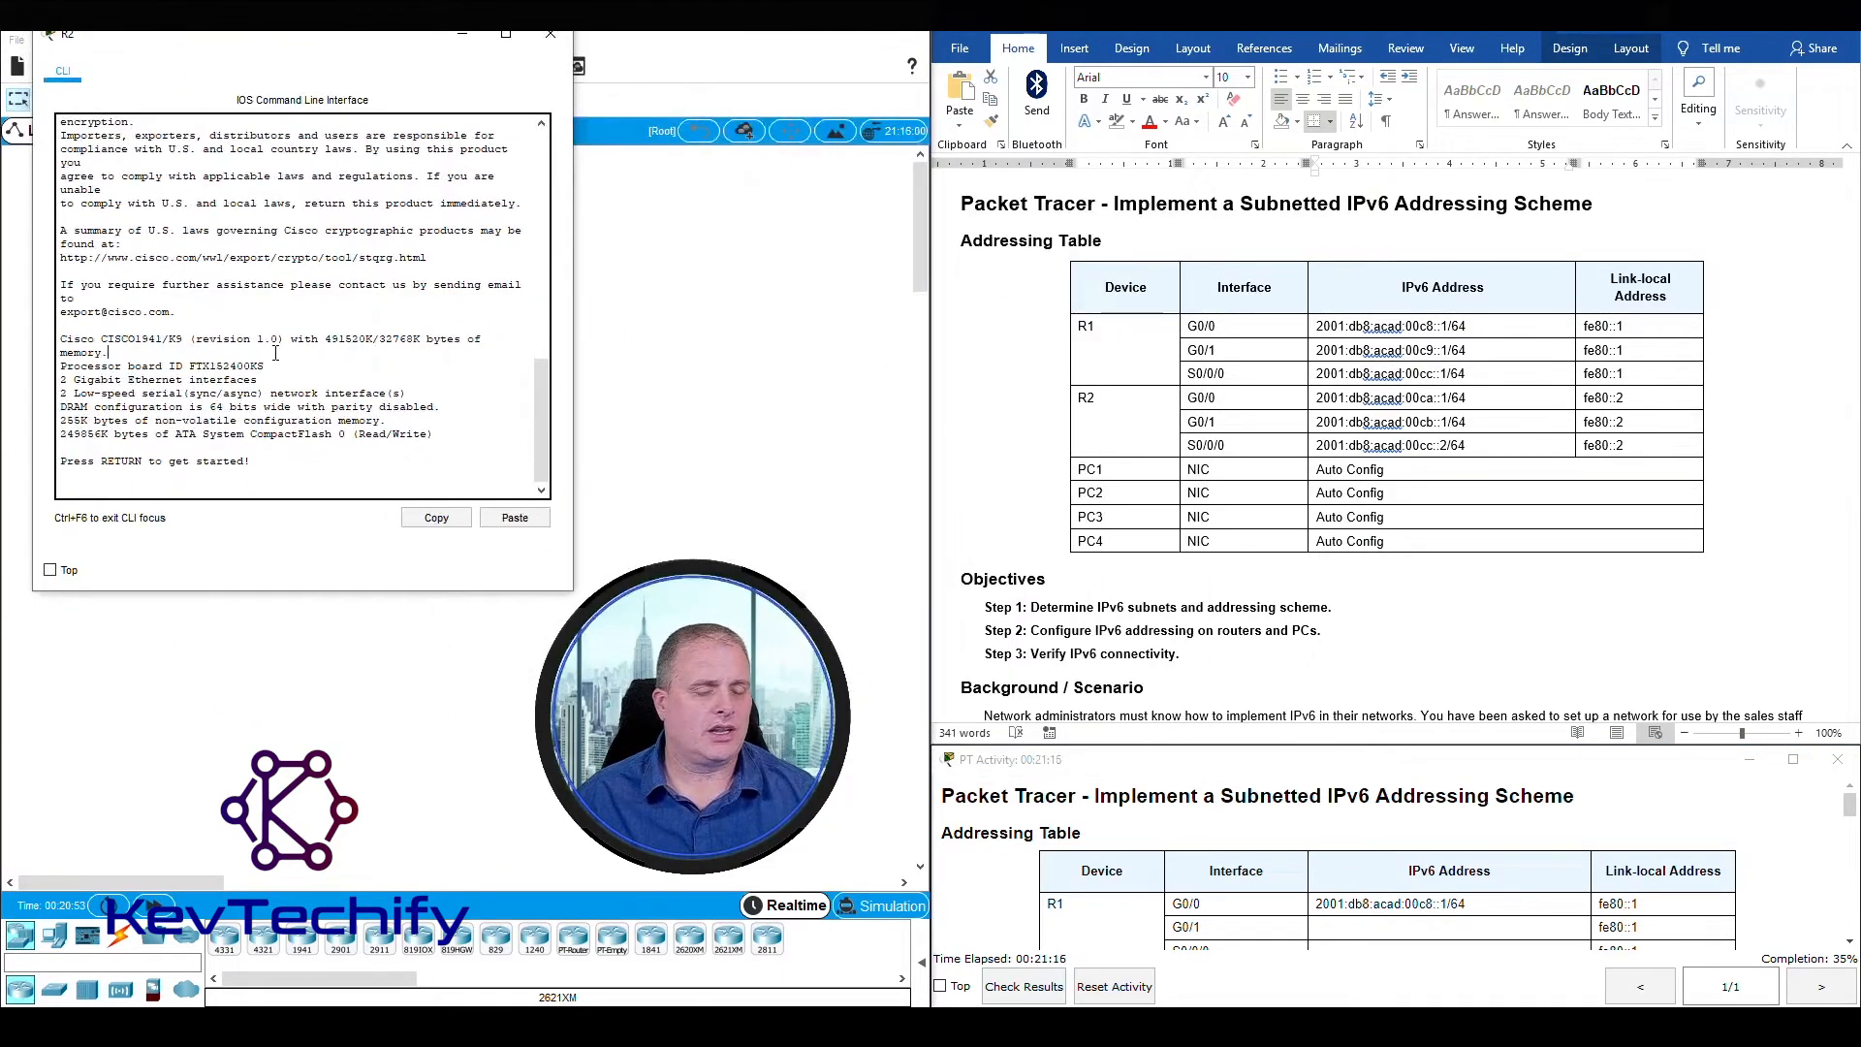
key(Return)
key(Return)
key(Return)
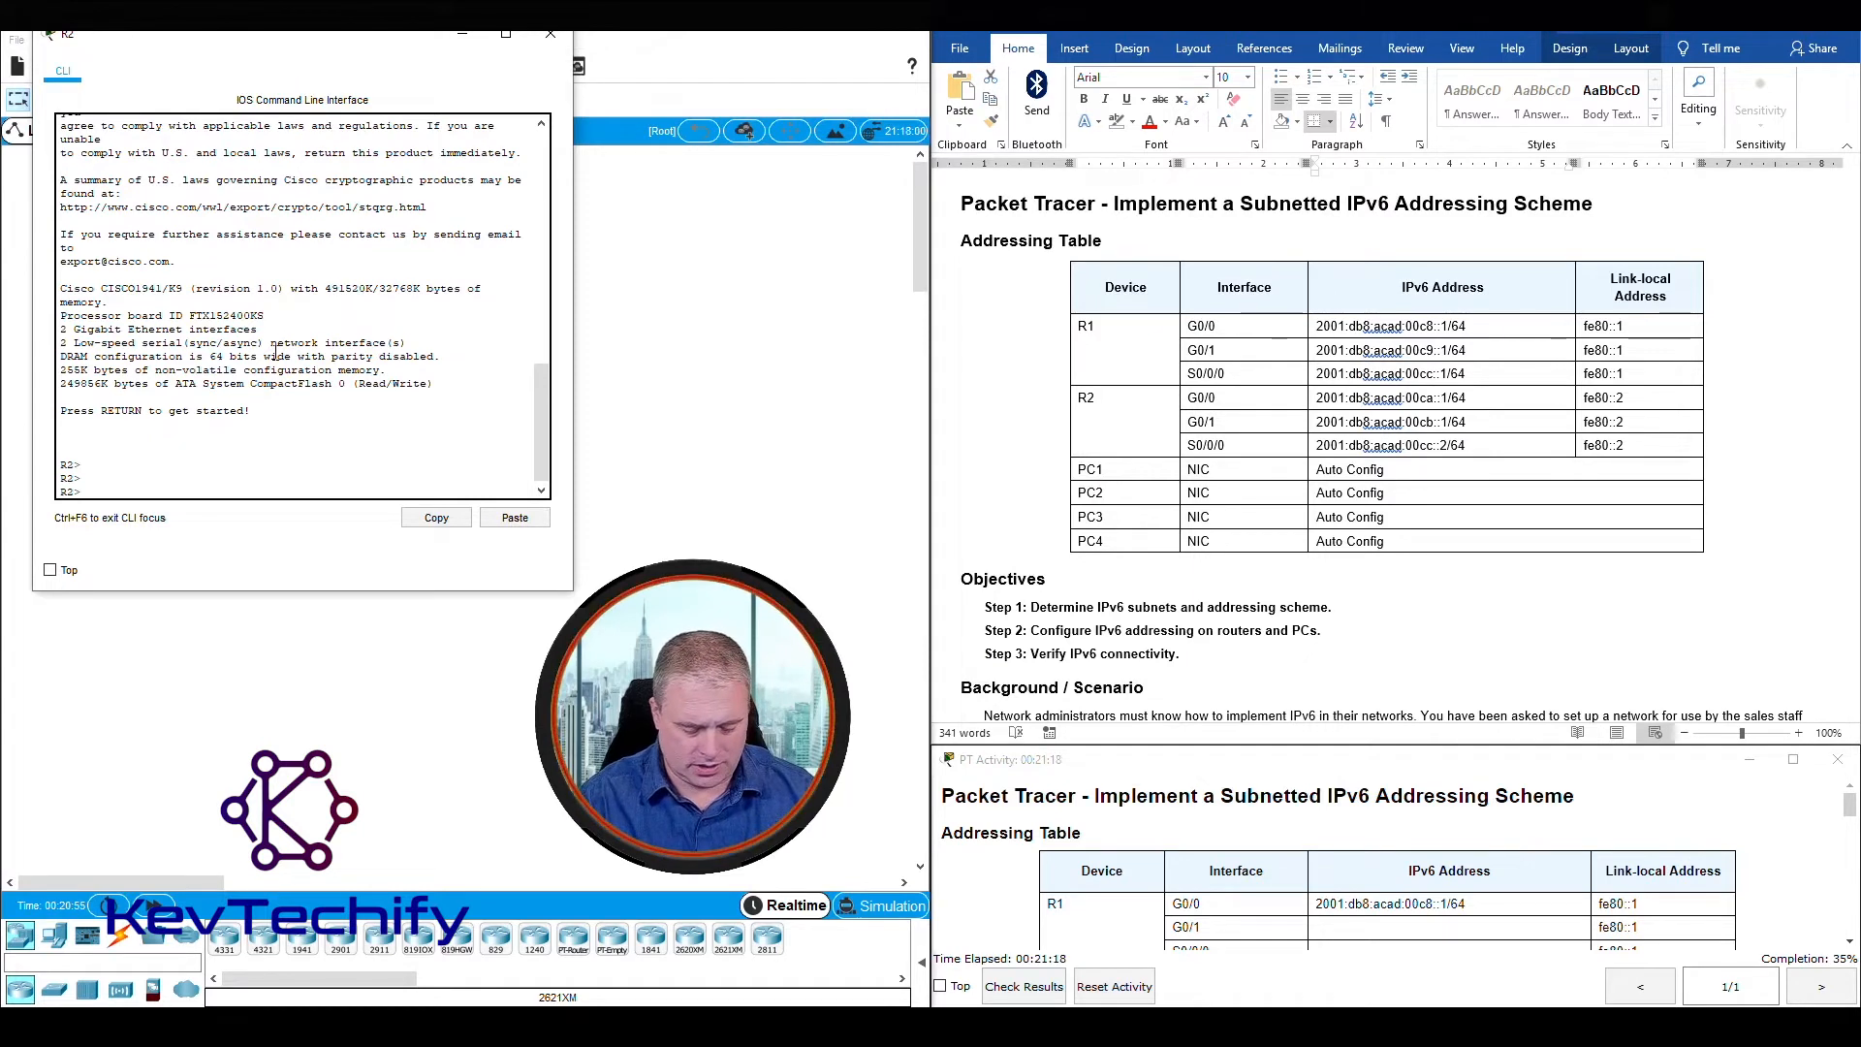
- Enter privileged EXEC mode on R2 with enable and global configuration mode with conf t
text(enable)
key(Return)
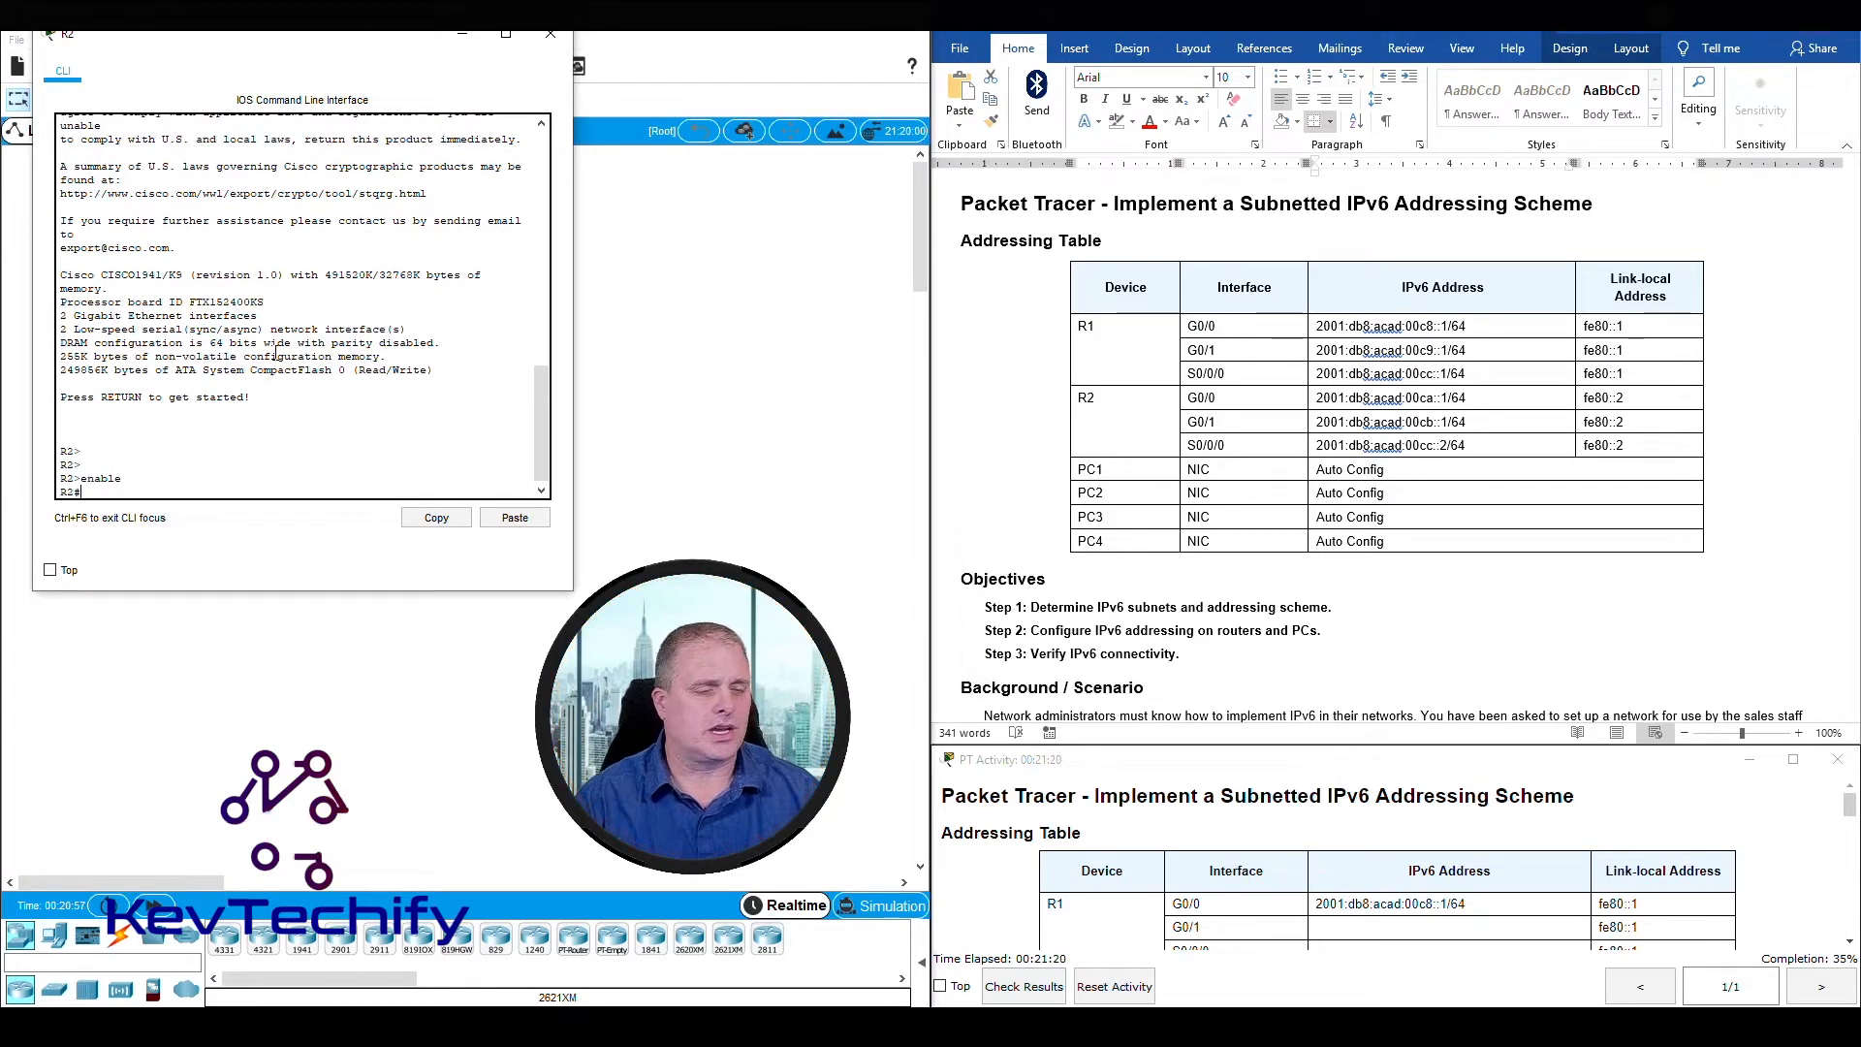
text(conf)
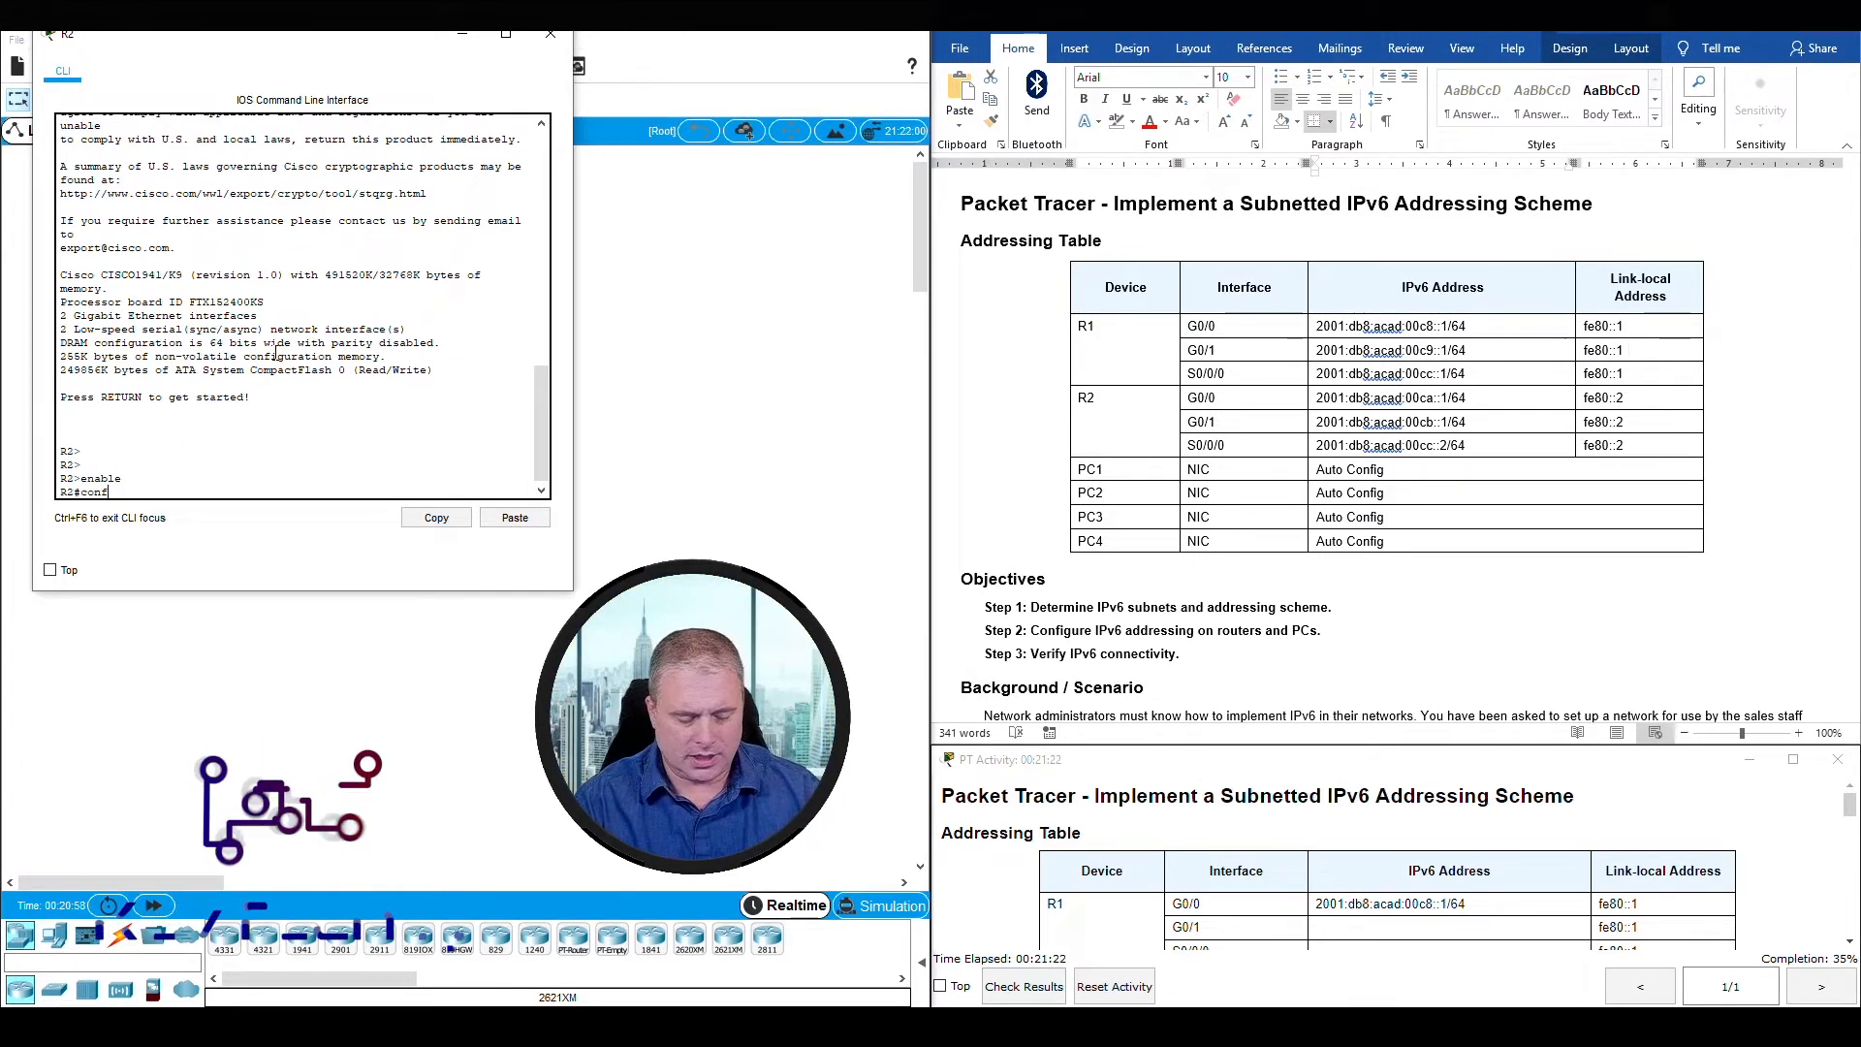
text( t)
key(Return)
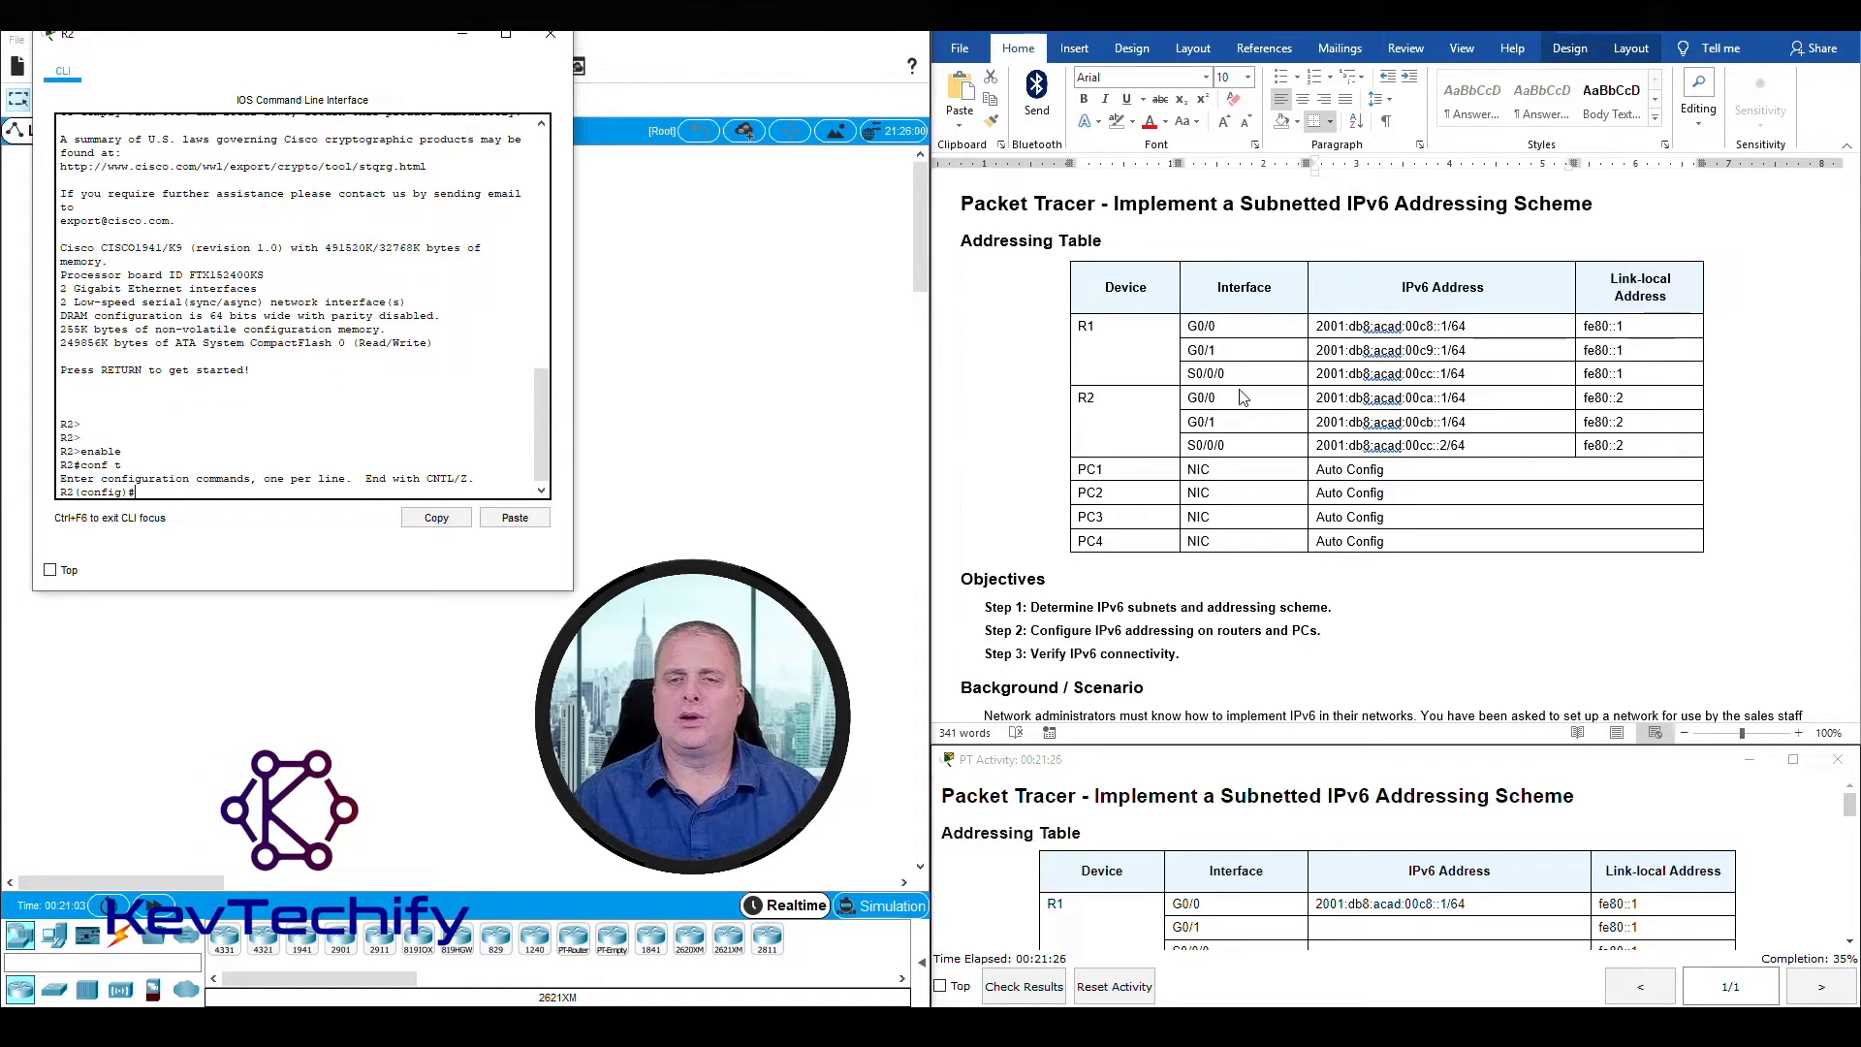
- Mark R2's G0/0 row in the Addressing Table and enter that interface's configuration mode with int g0/0
click(1190, 392)
drag(1190, 398, 1620, 396)
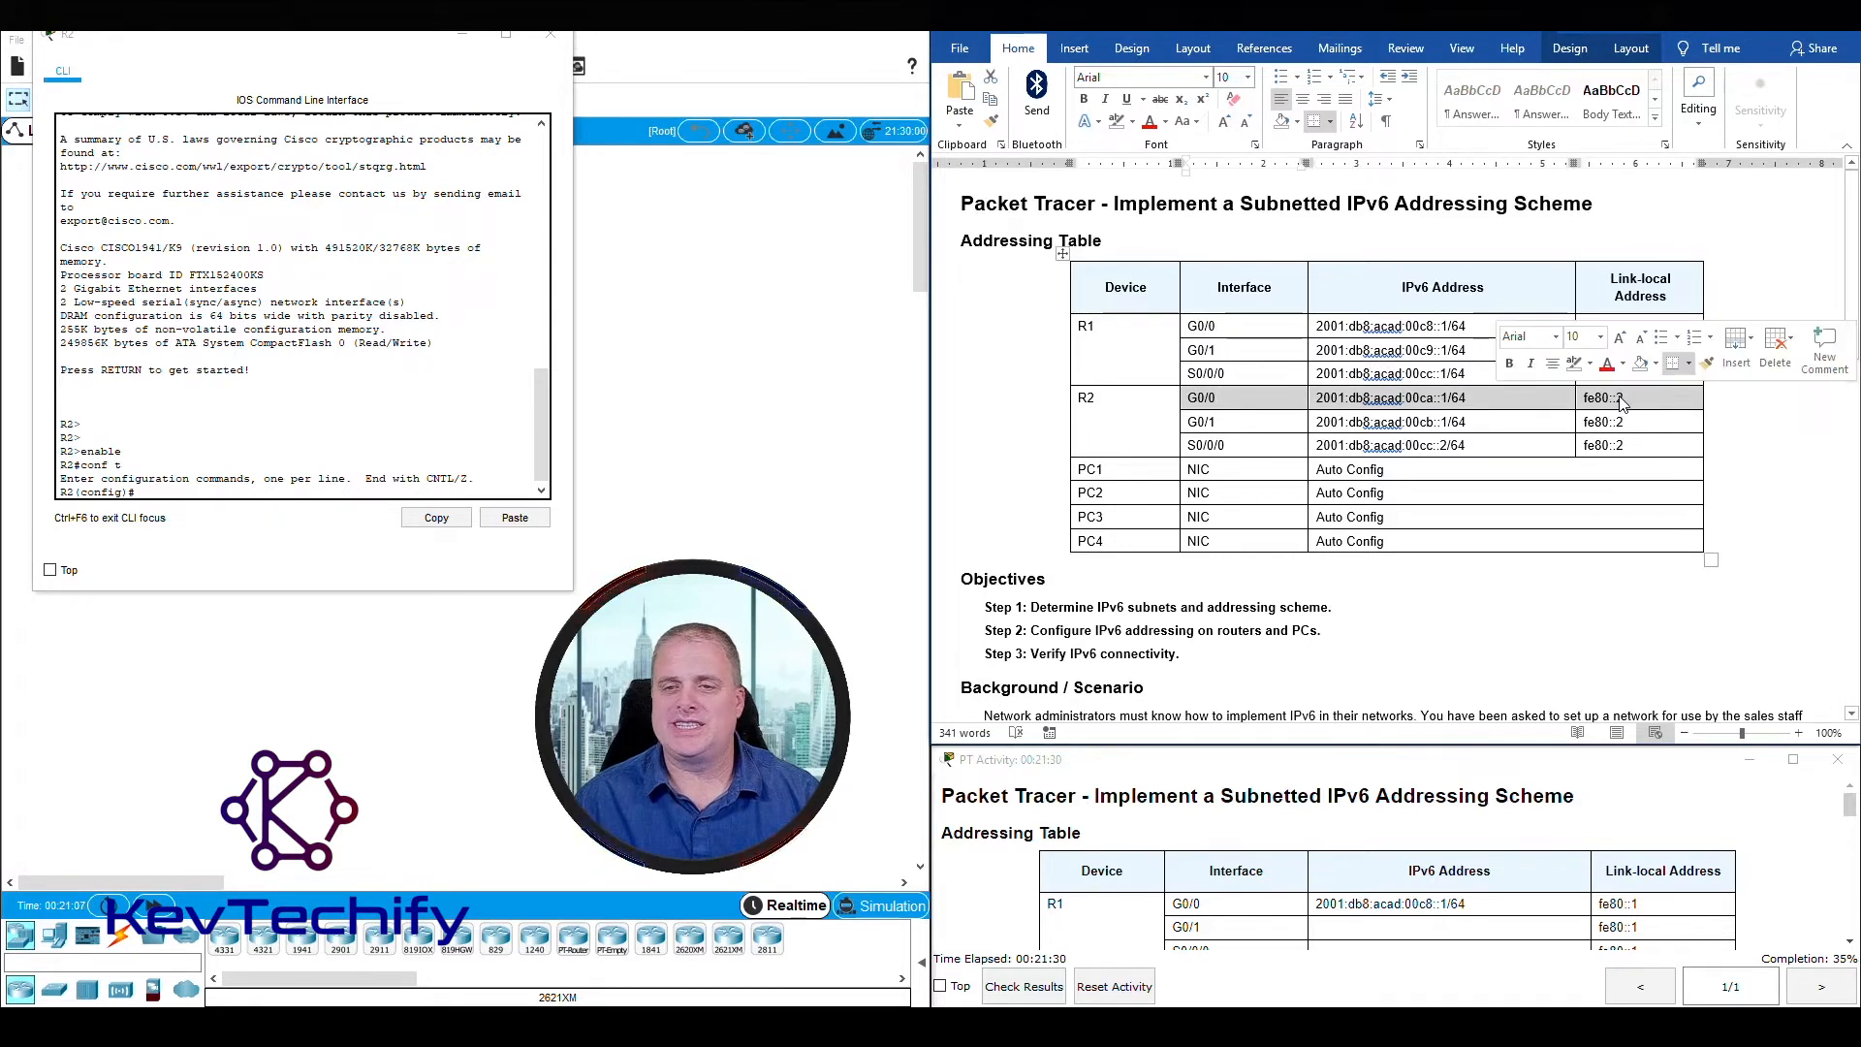
click(252, 490)
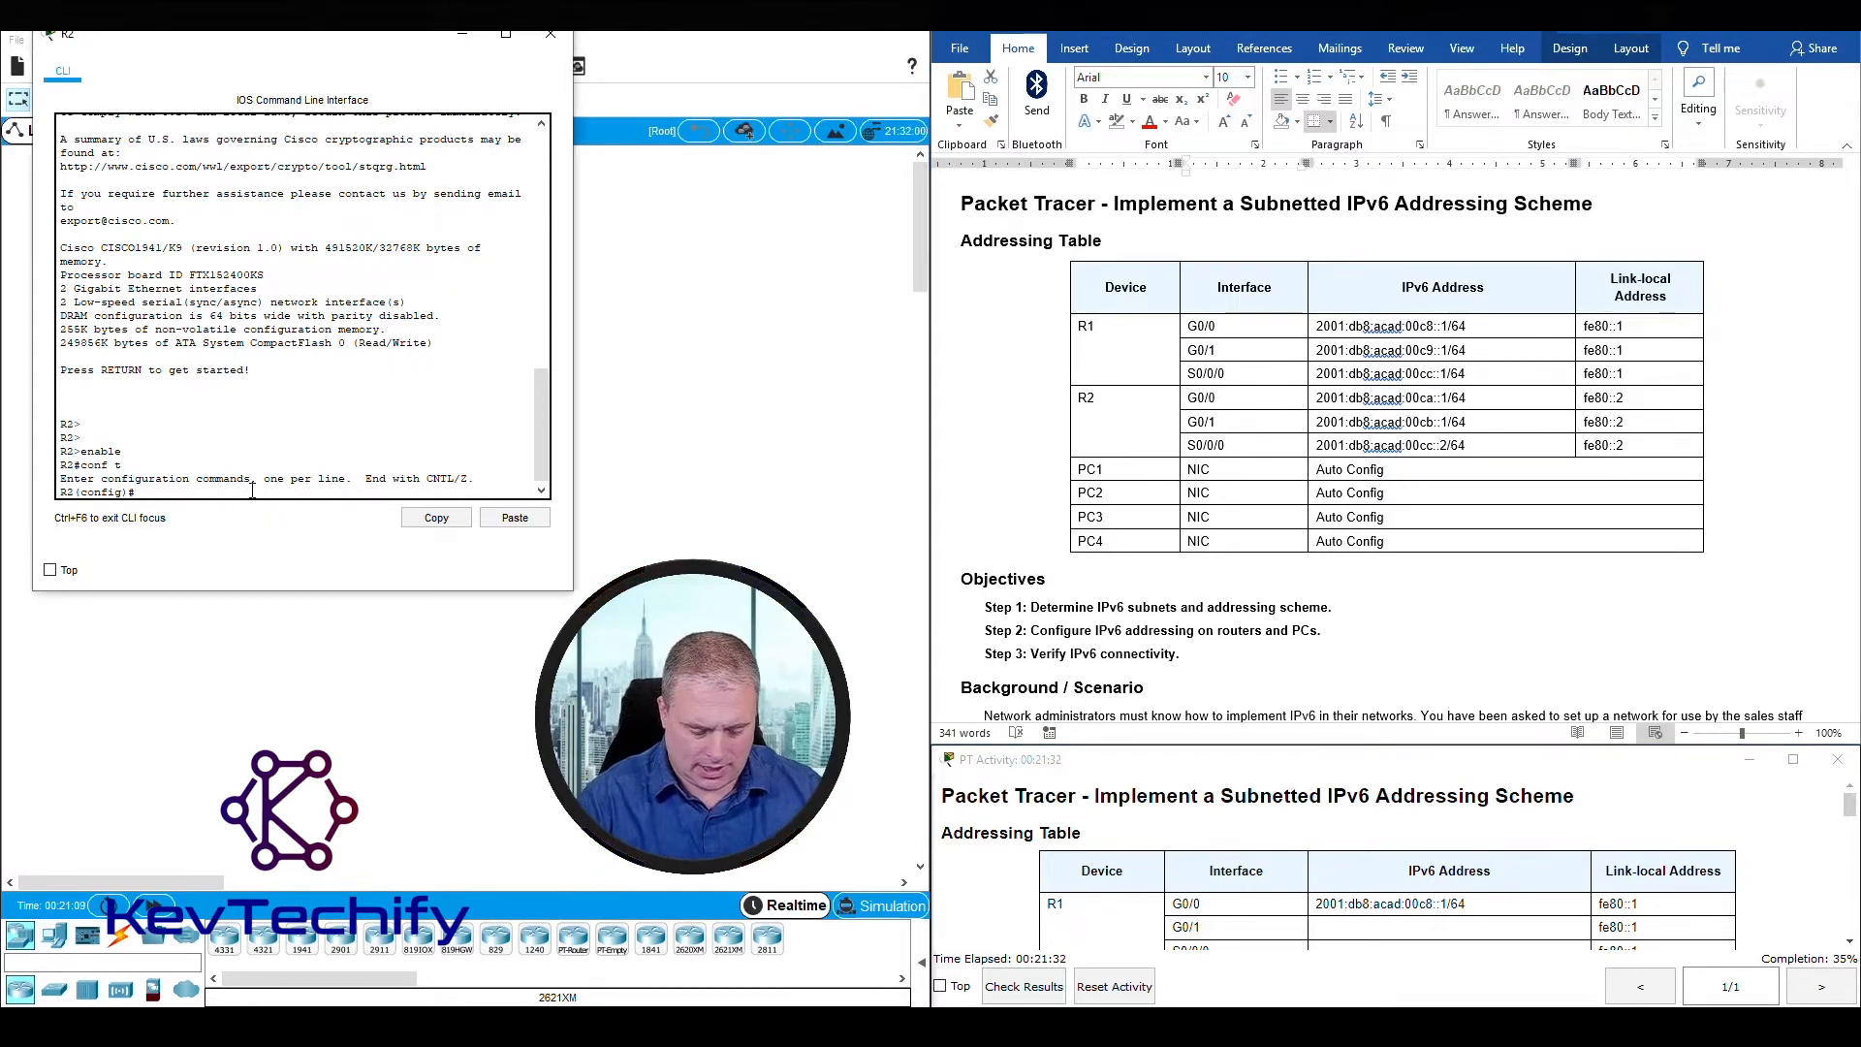
text(int g0)
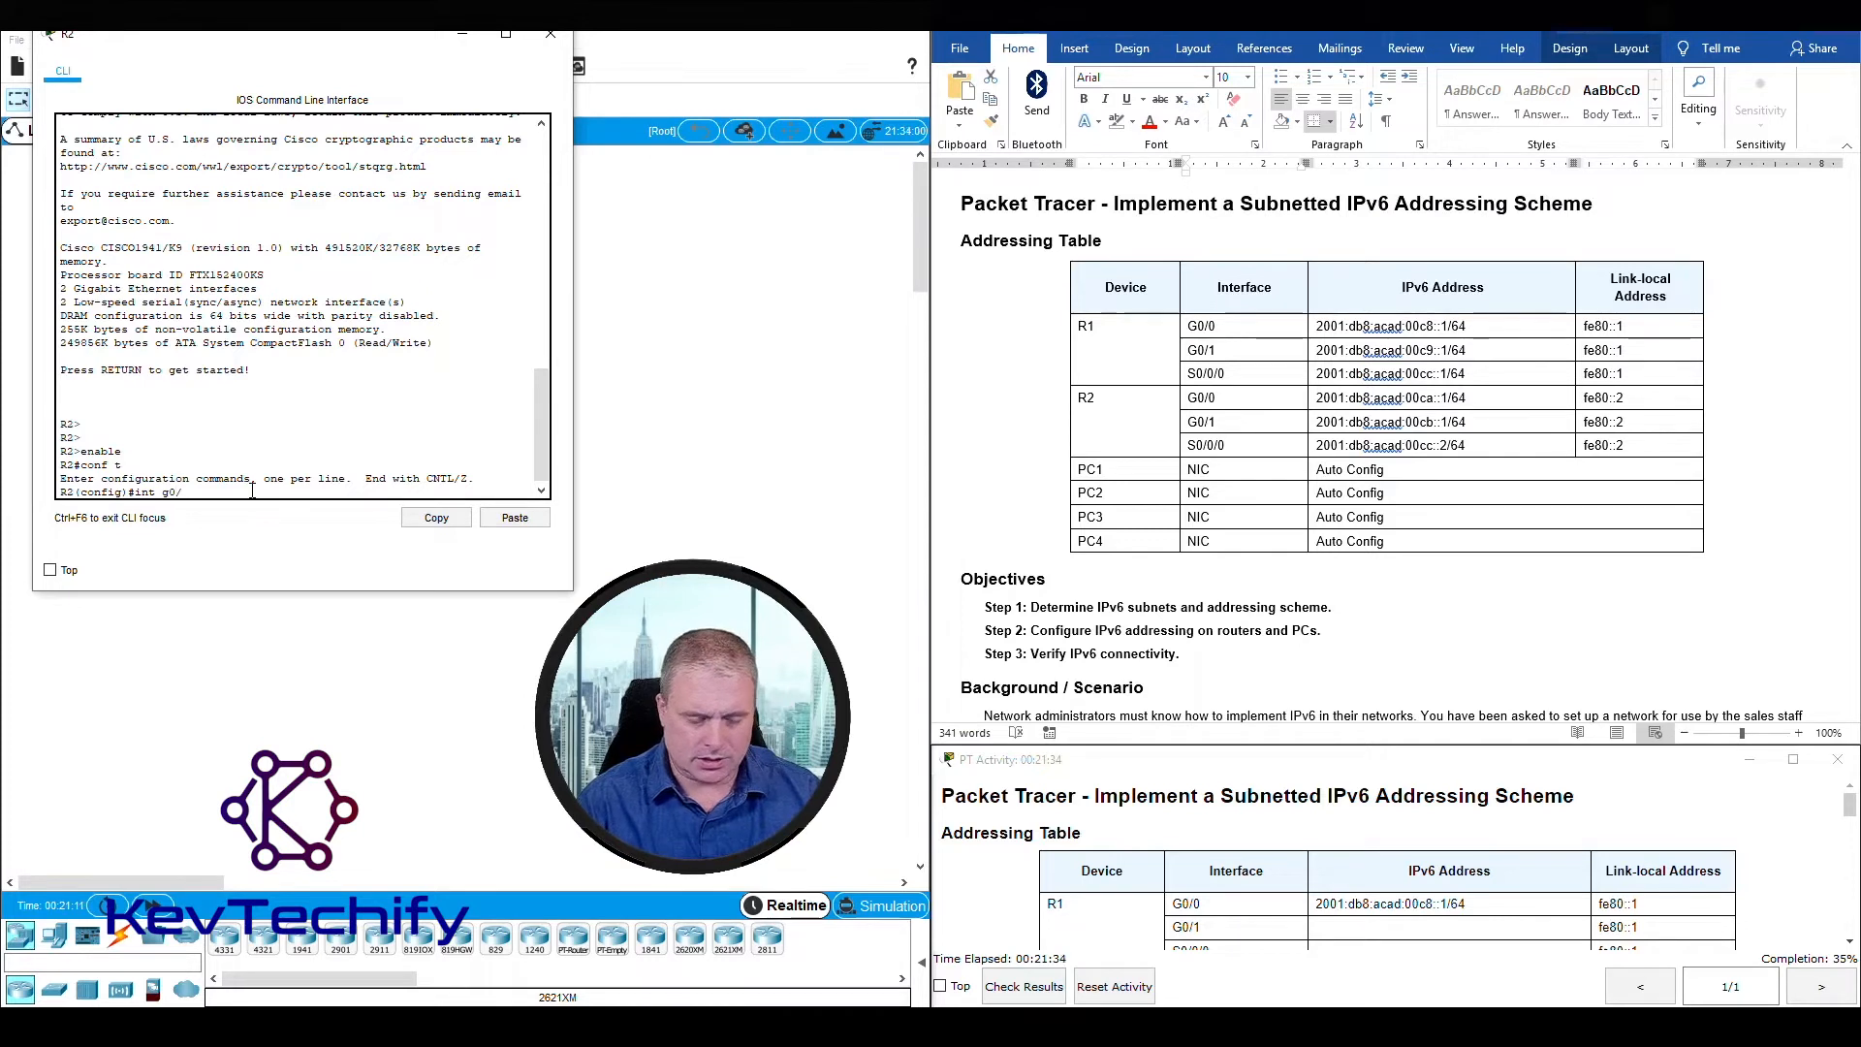
text(/0)
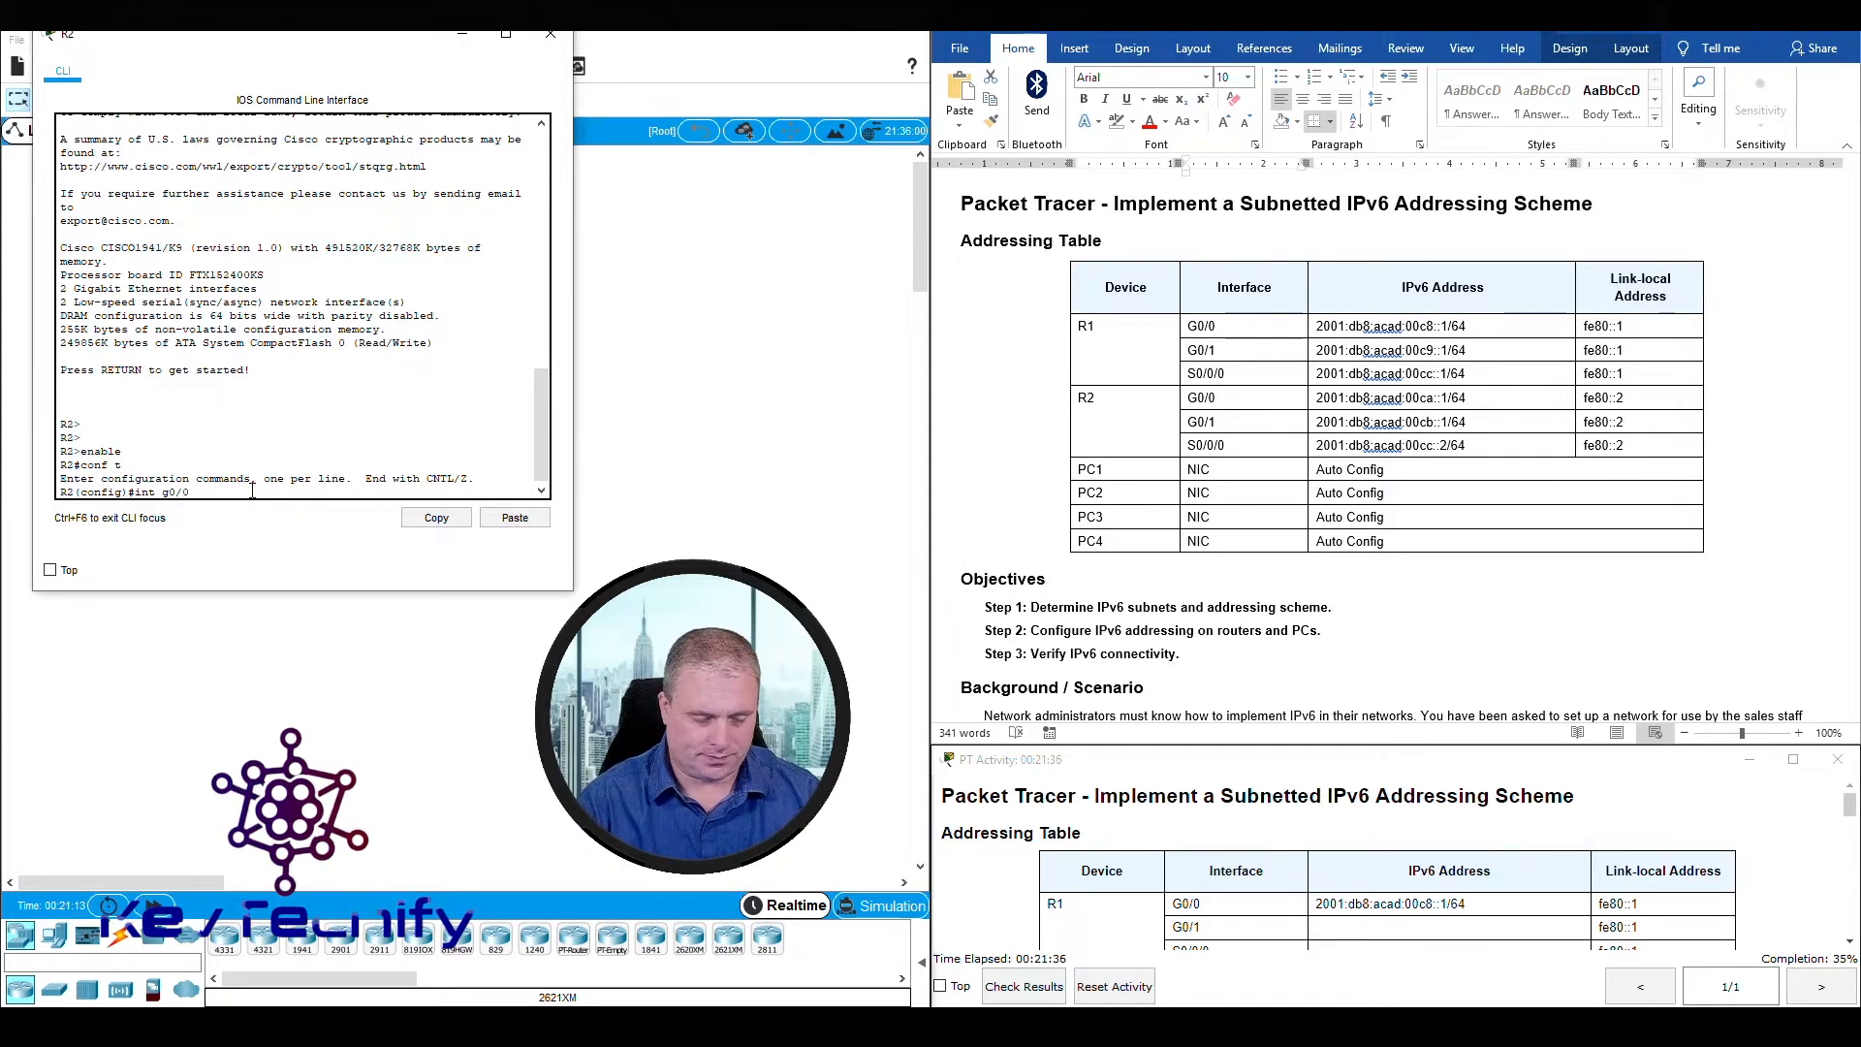
key(Return)
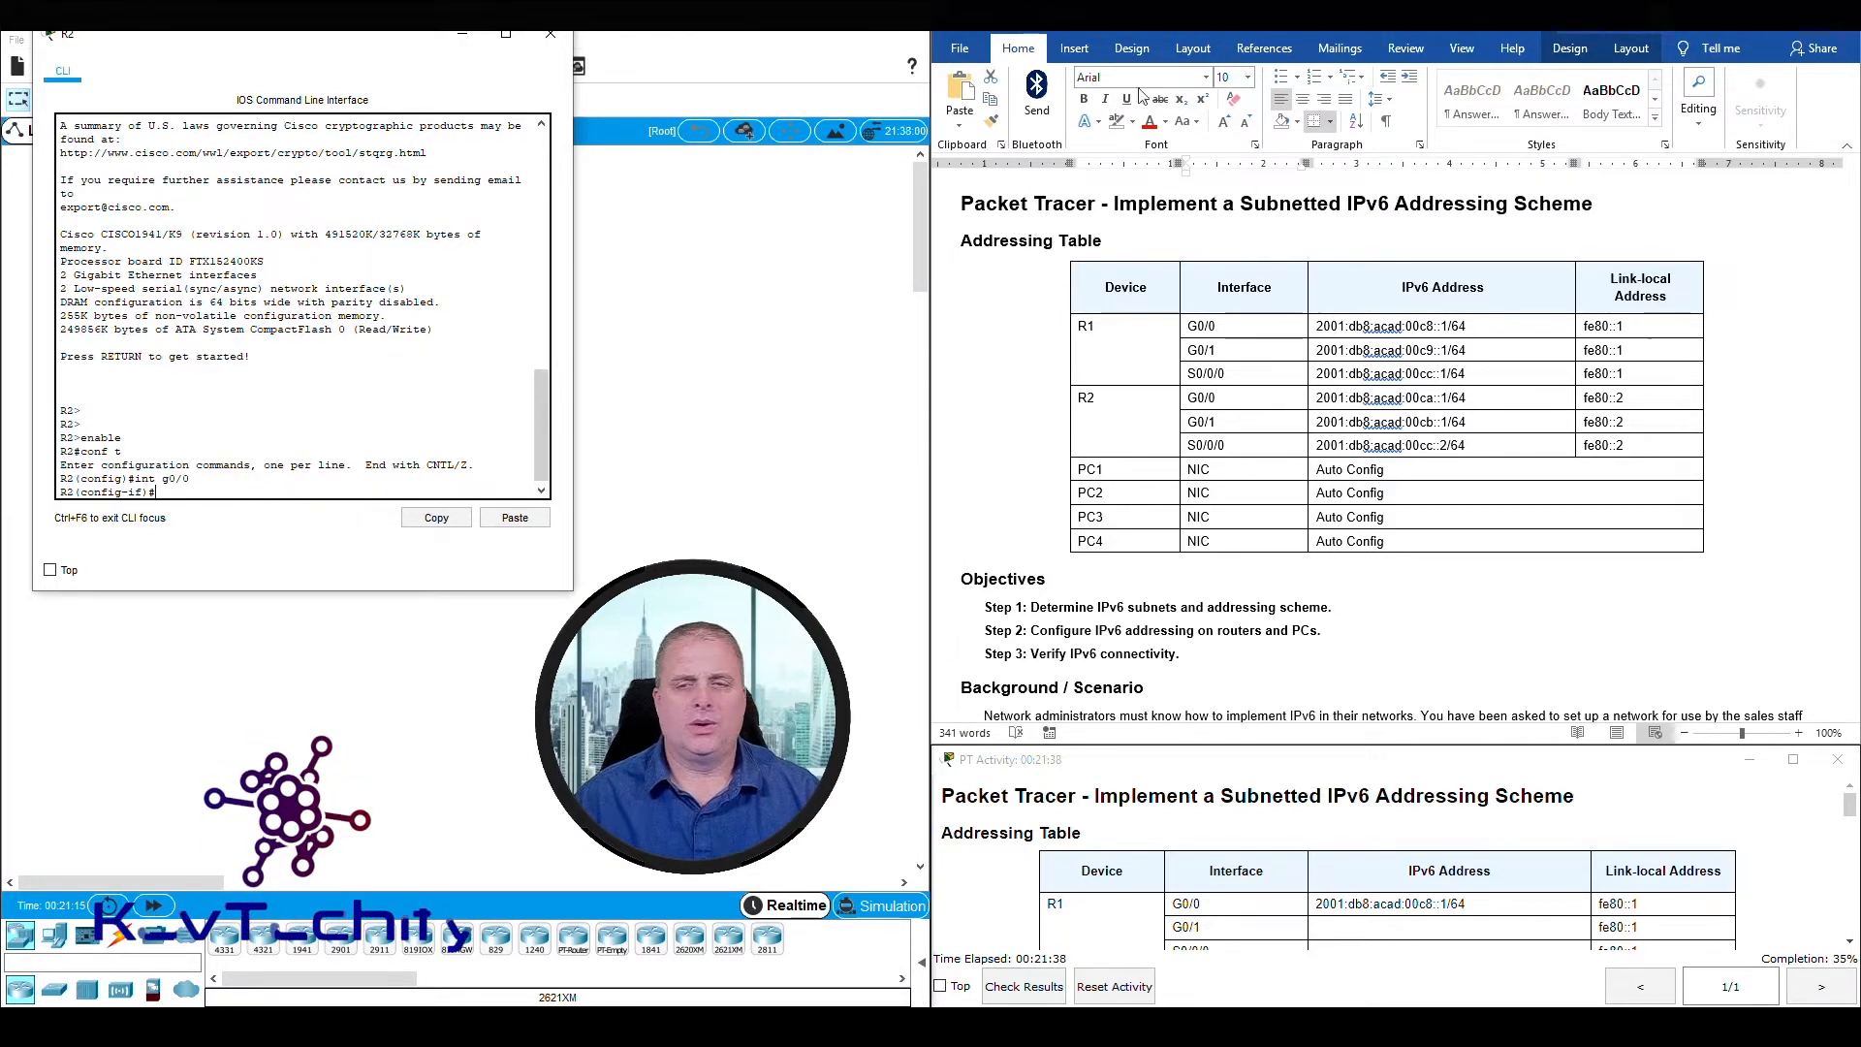
- Assign 2001:db8:acad:00ca::1/64 from the Addressing Table to R2's G0/0 with the ipv6 address command
click(1413, 269)
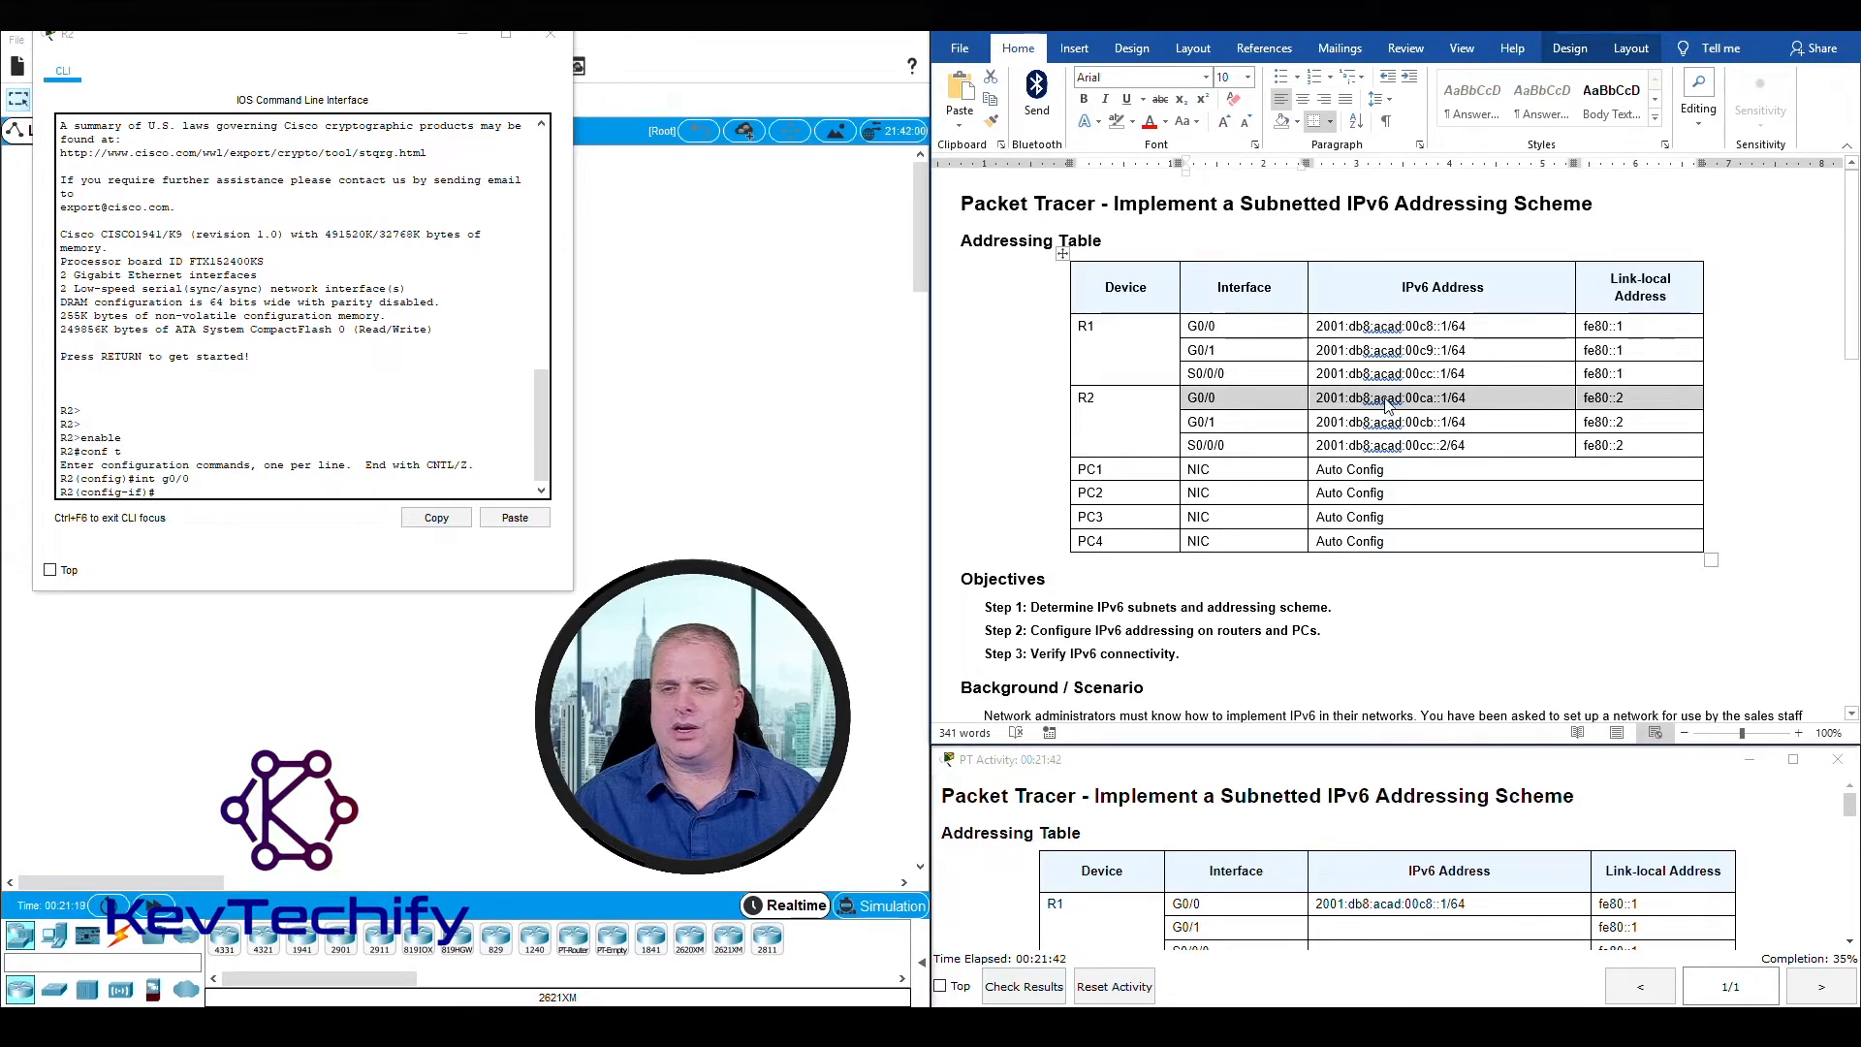
click(273, 496)
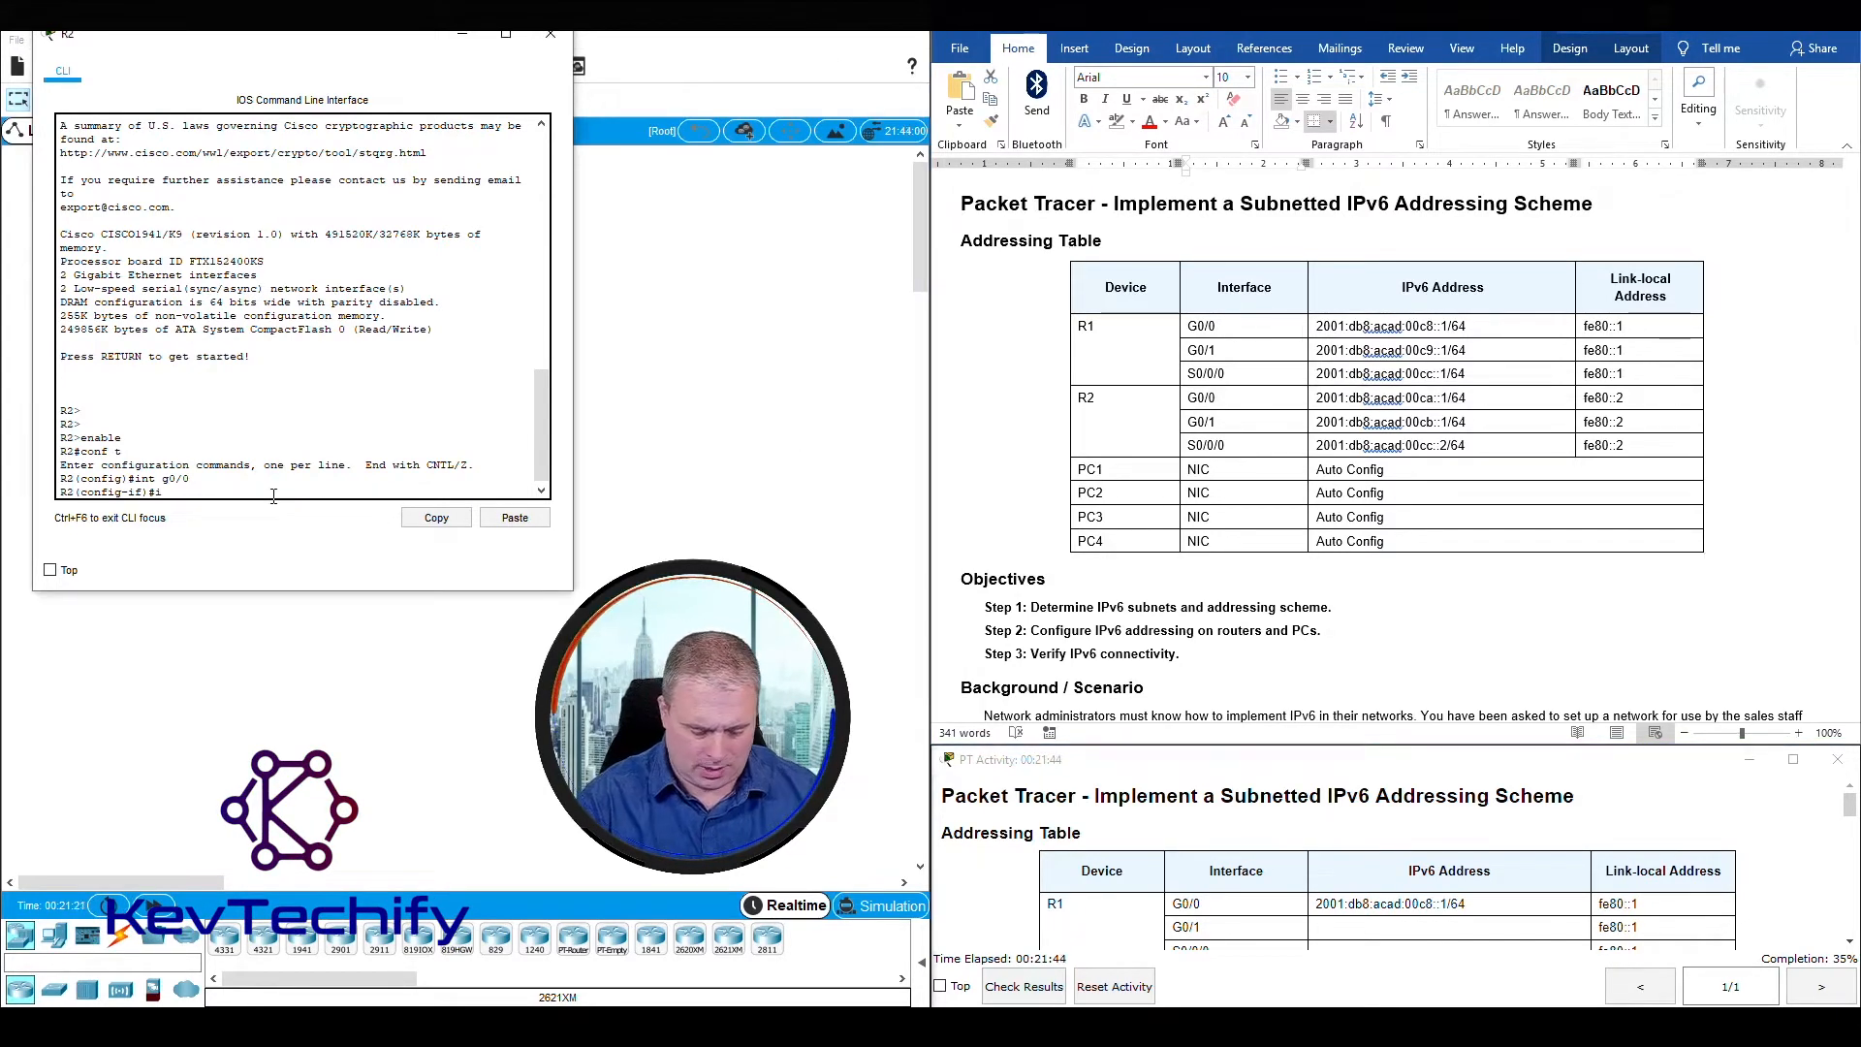
text(ipv)
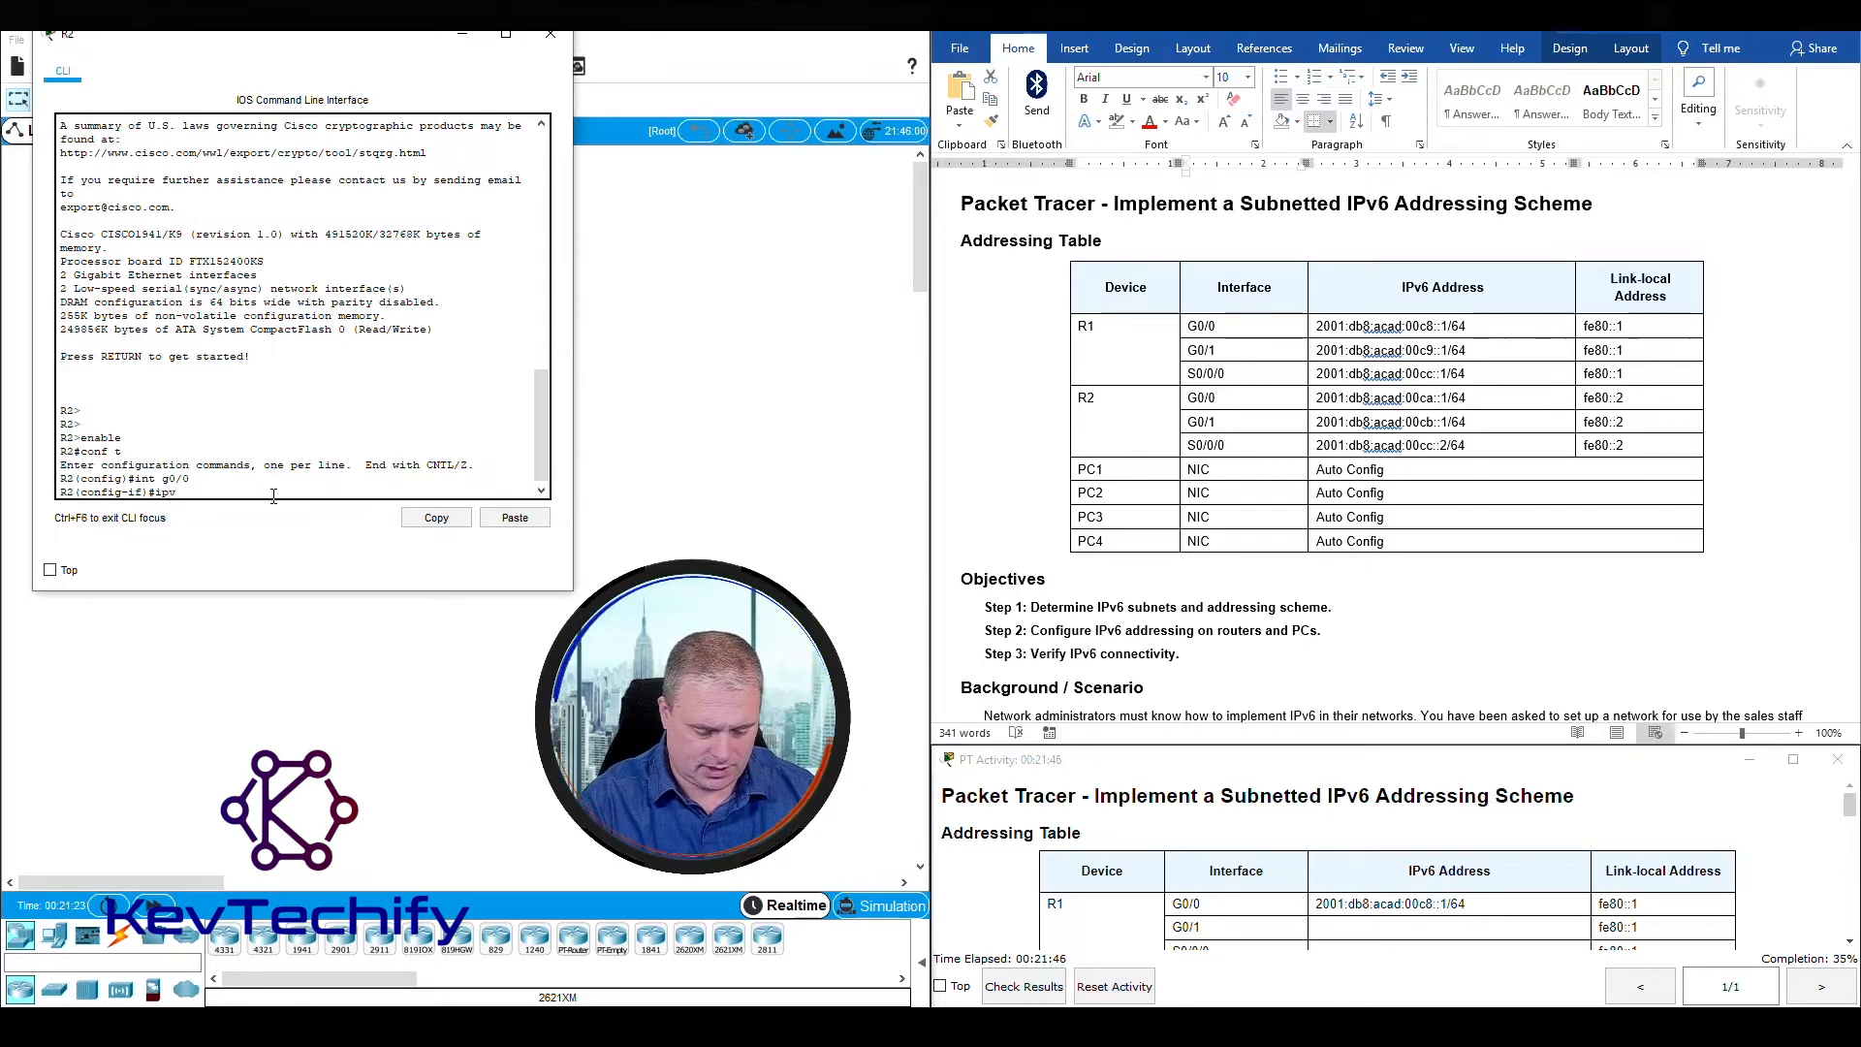
text(6 address)
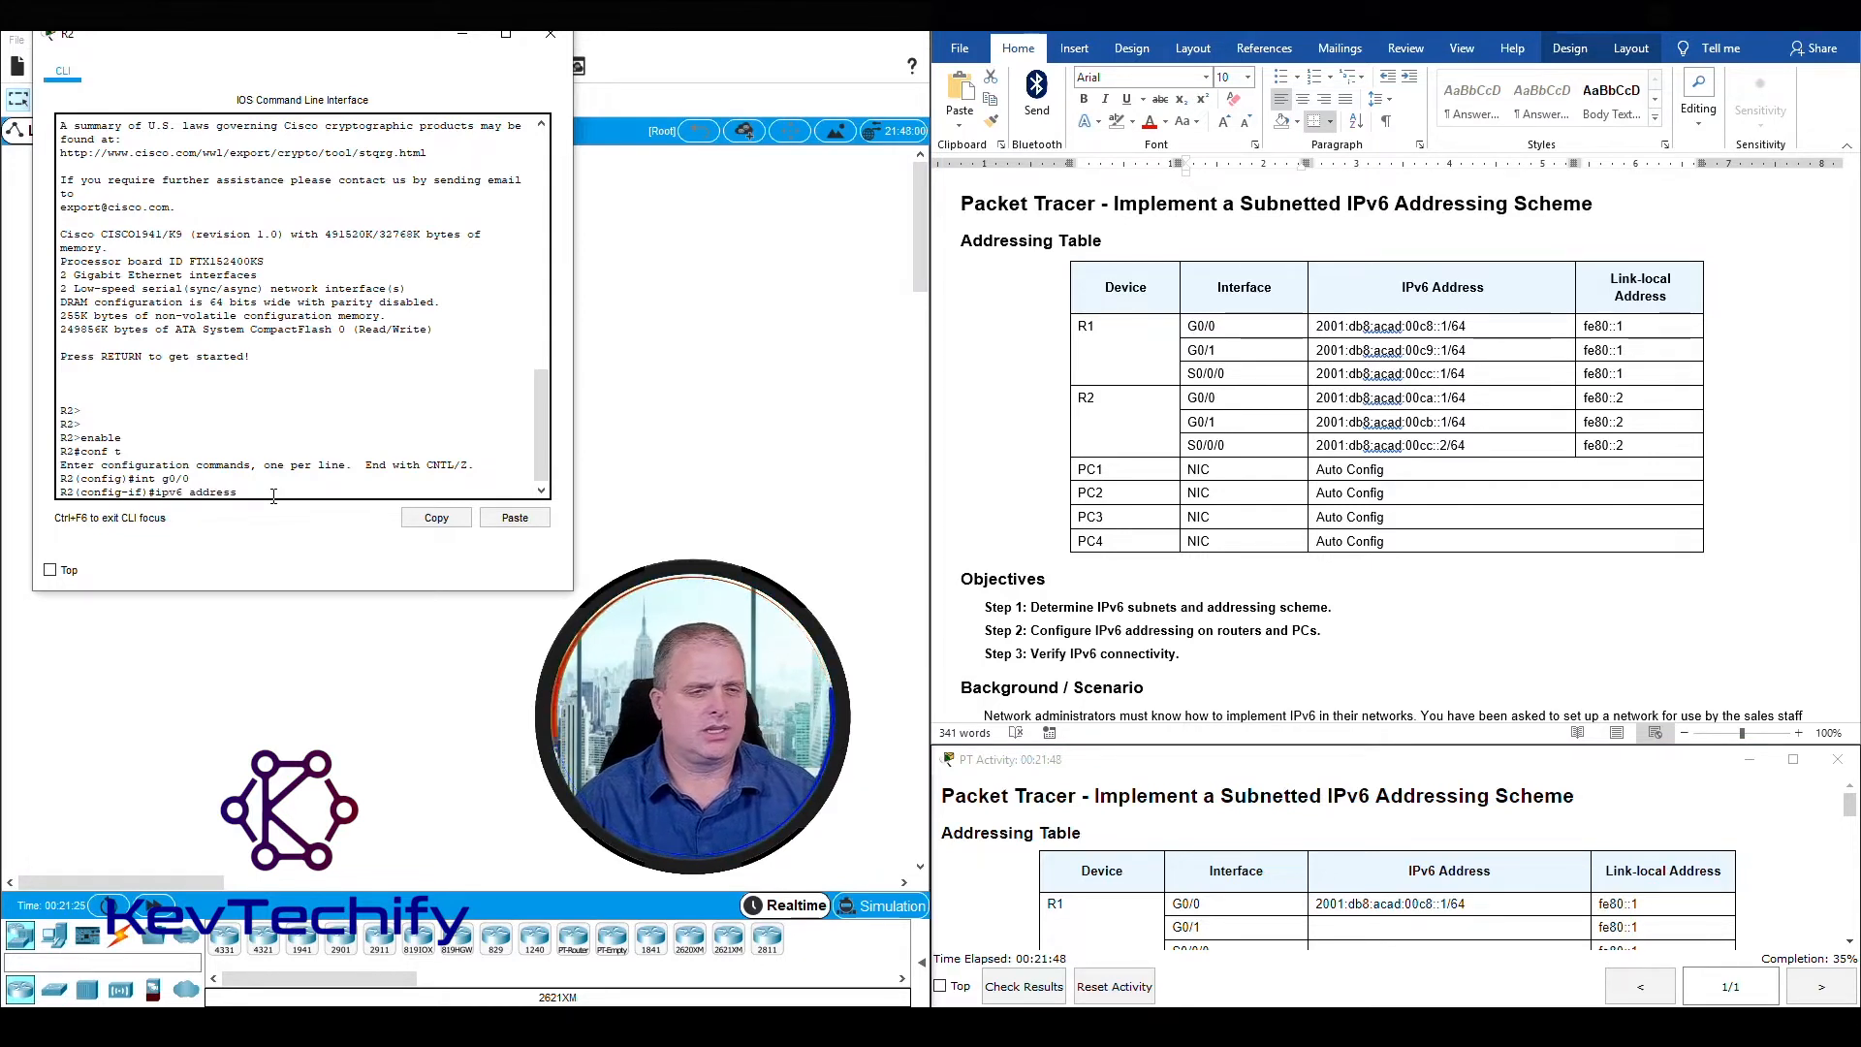
text( 20)
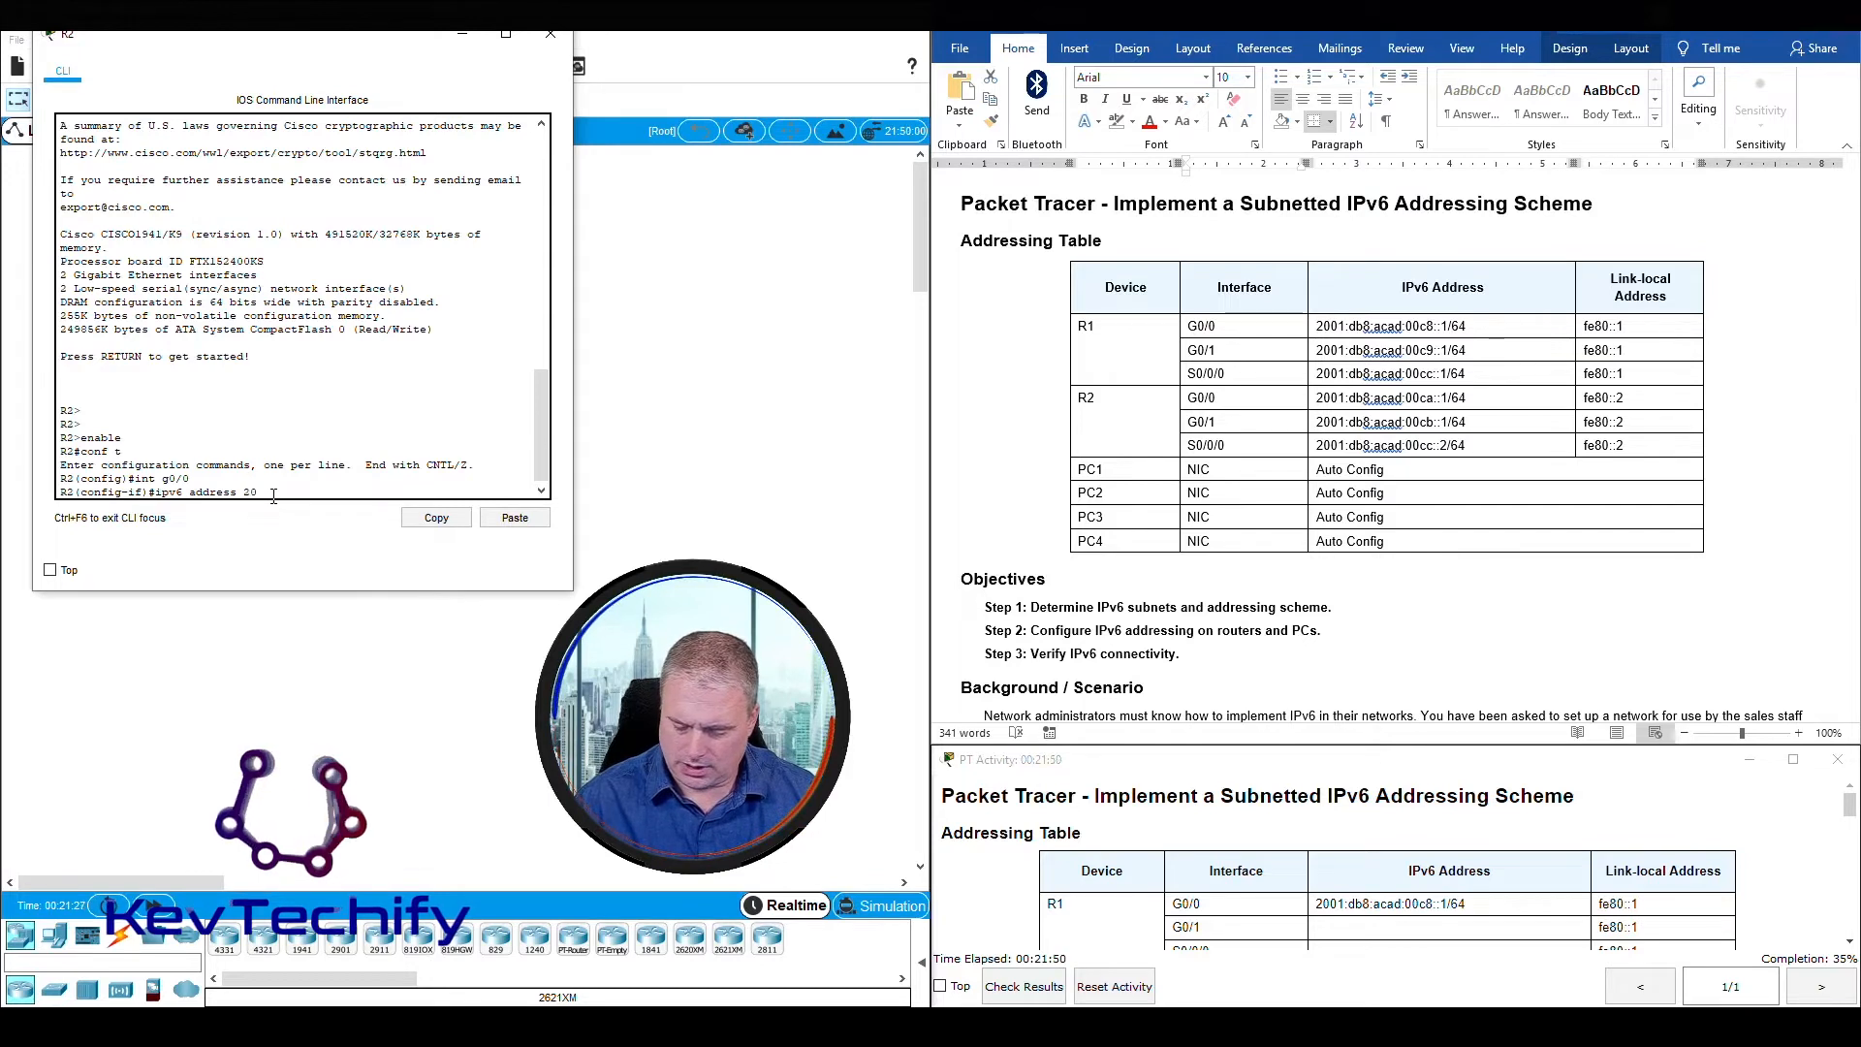
text(01:db8)
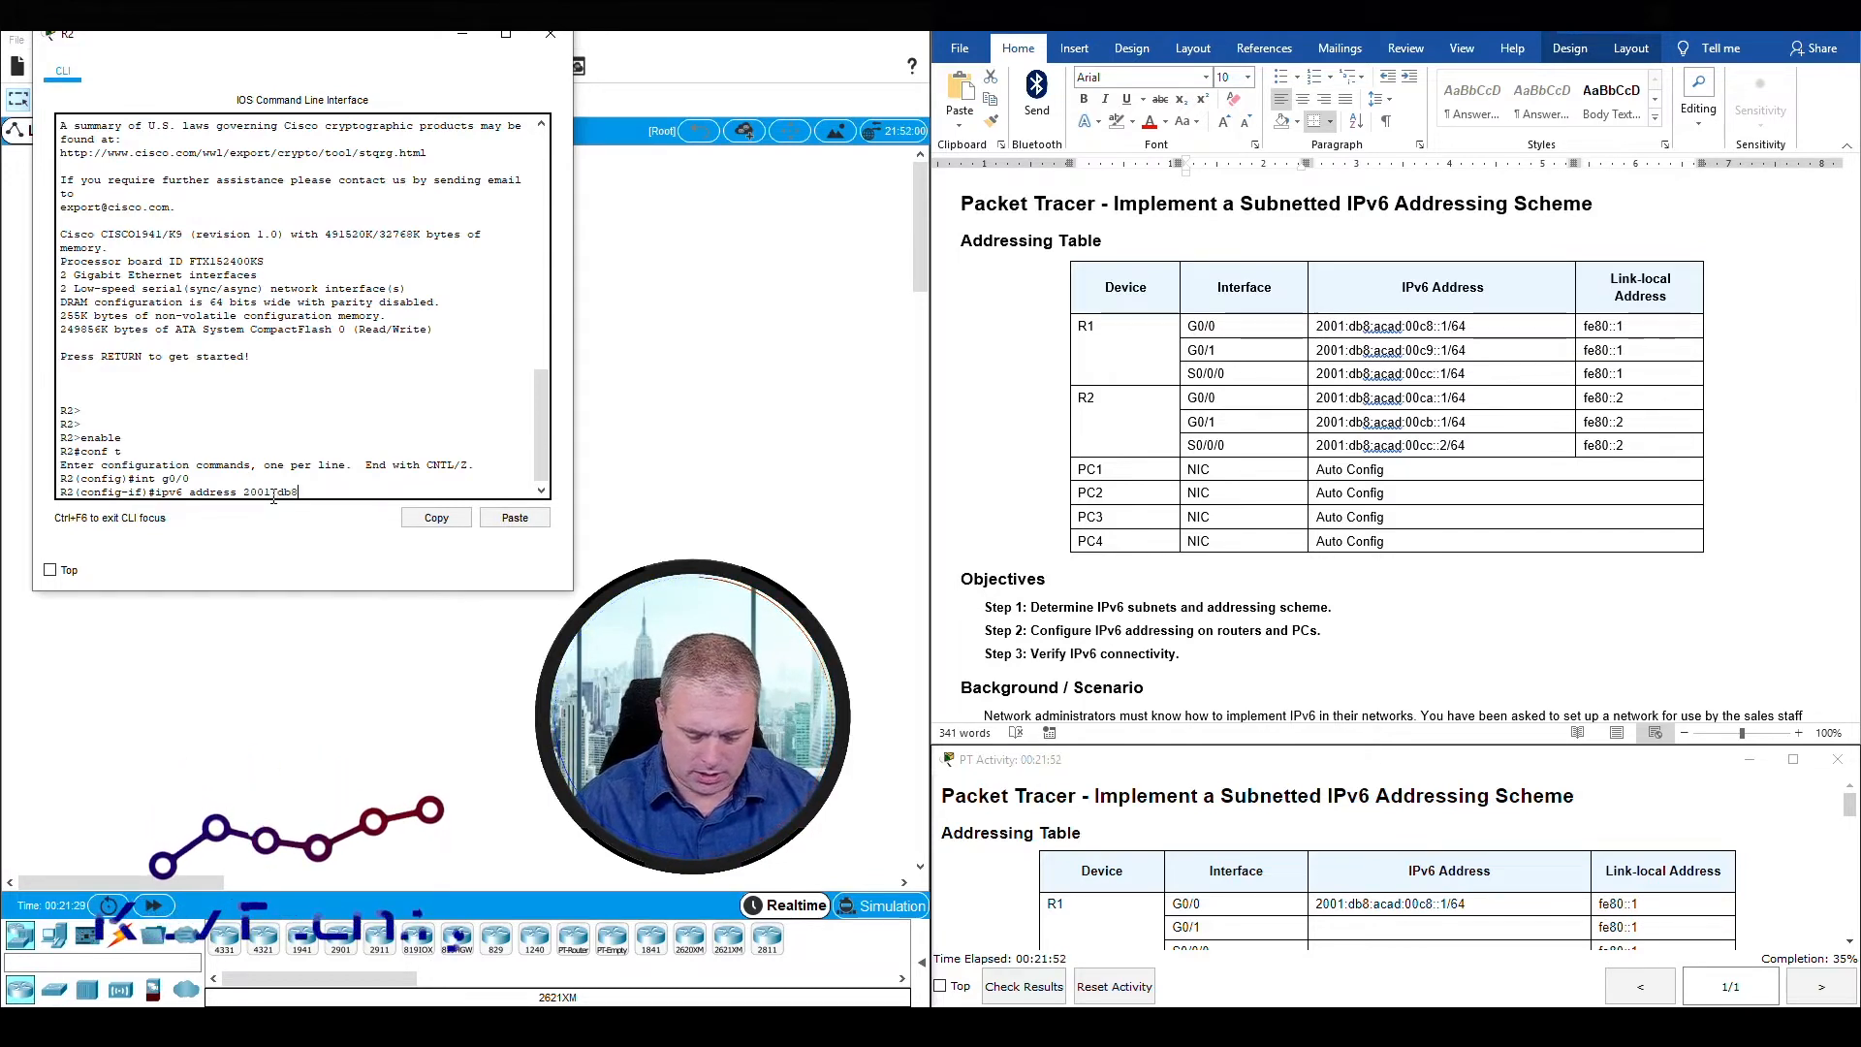
text(:acad:)
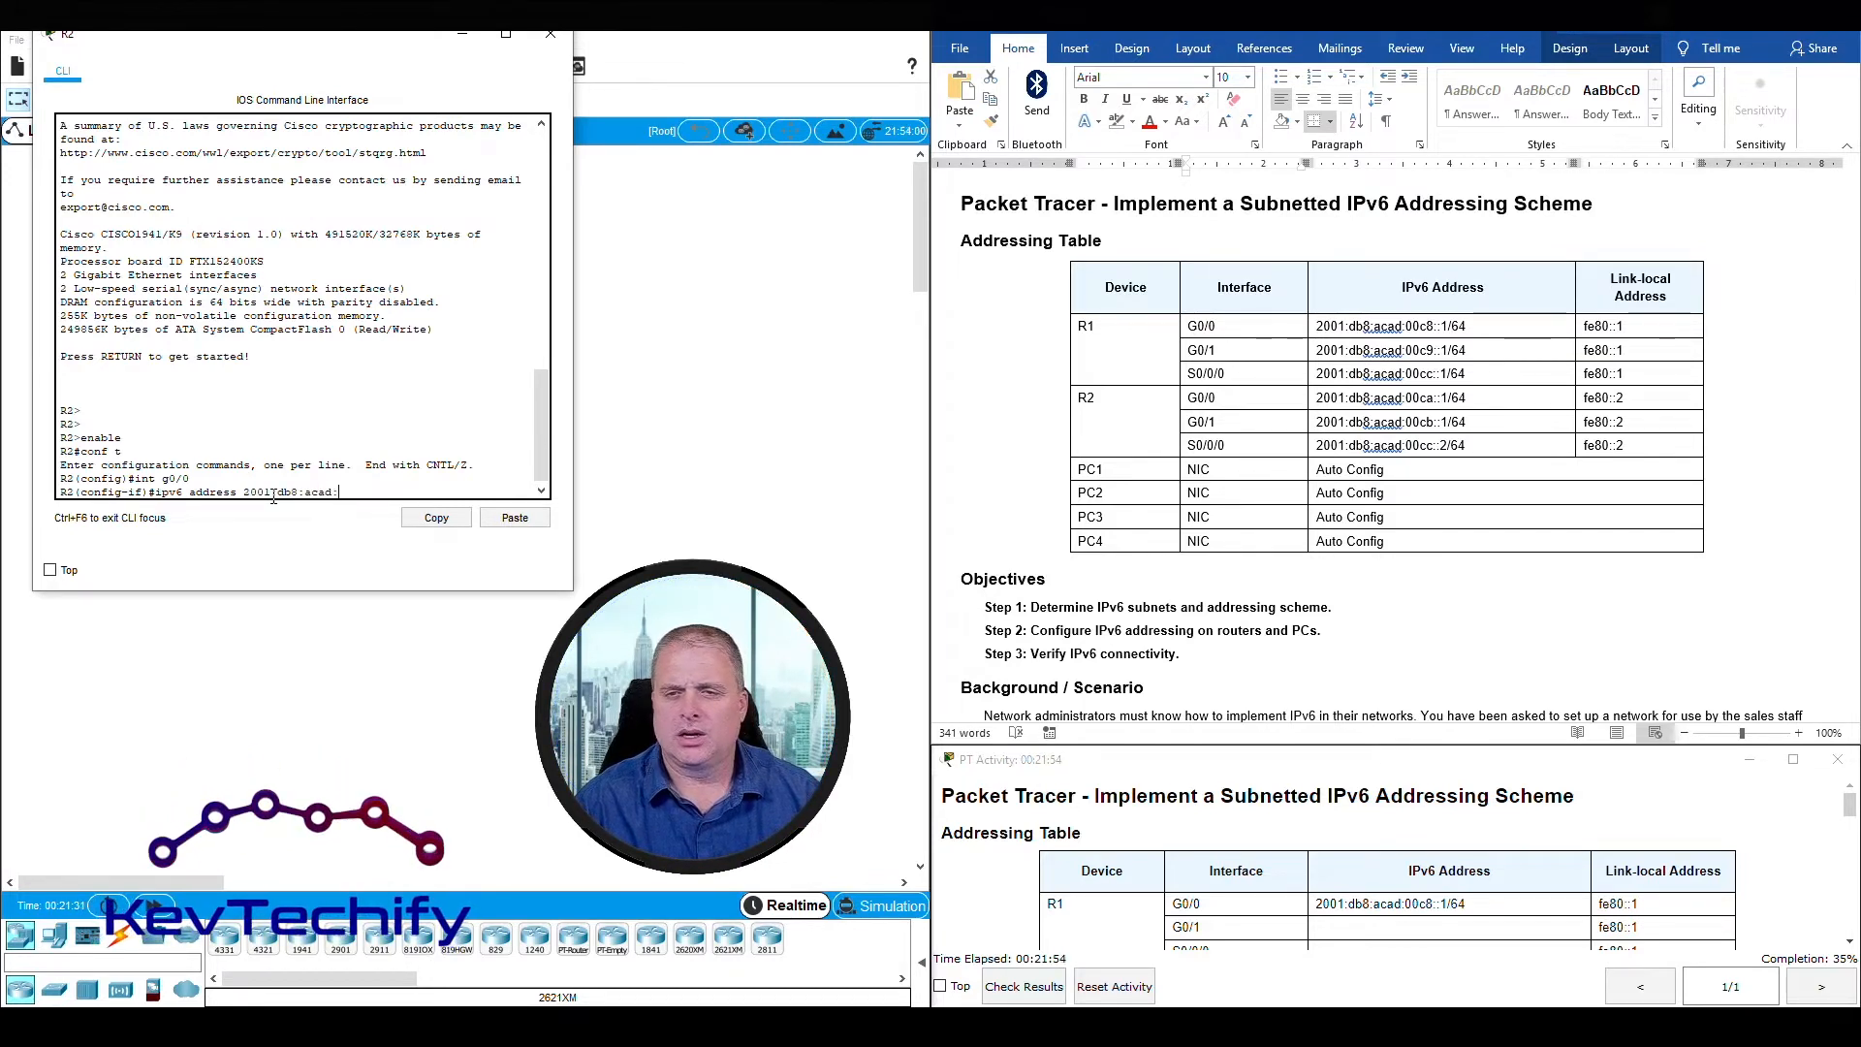
text(0)
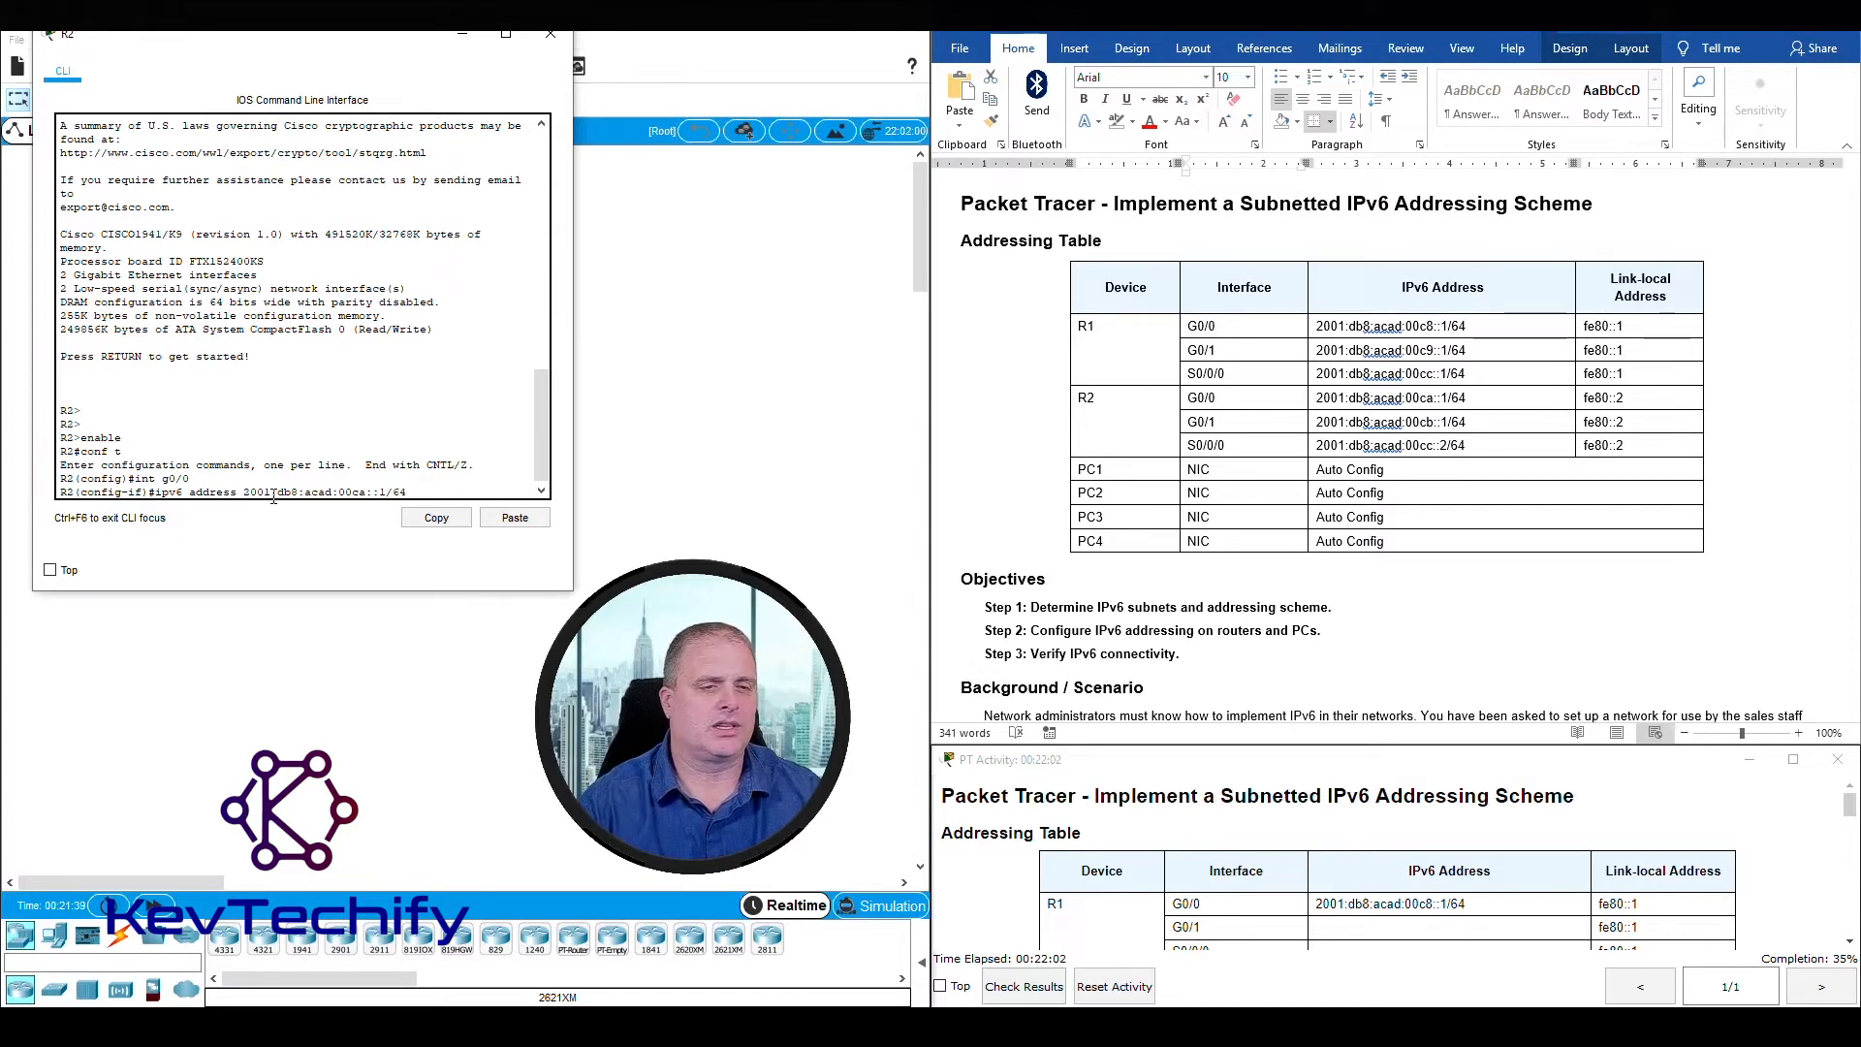
text(0ca::1/64)
key(Return)
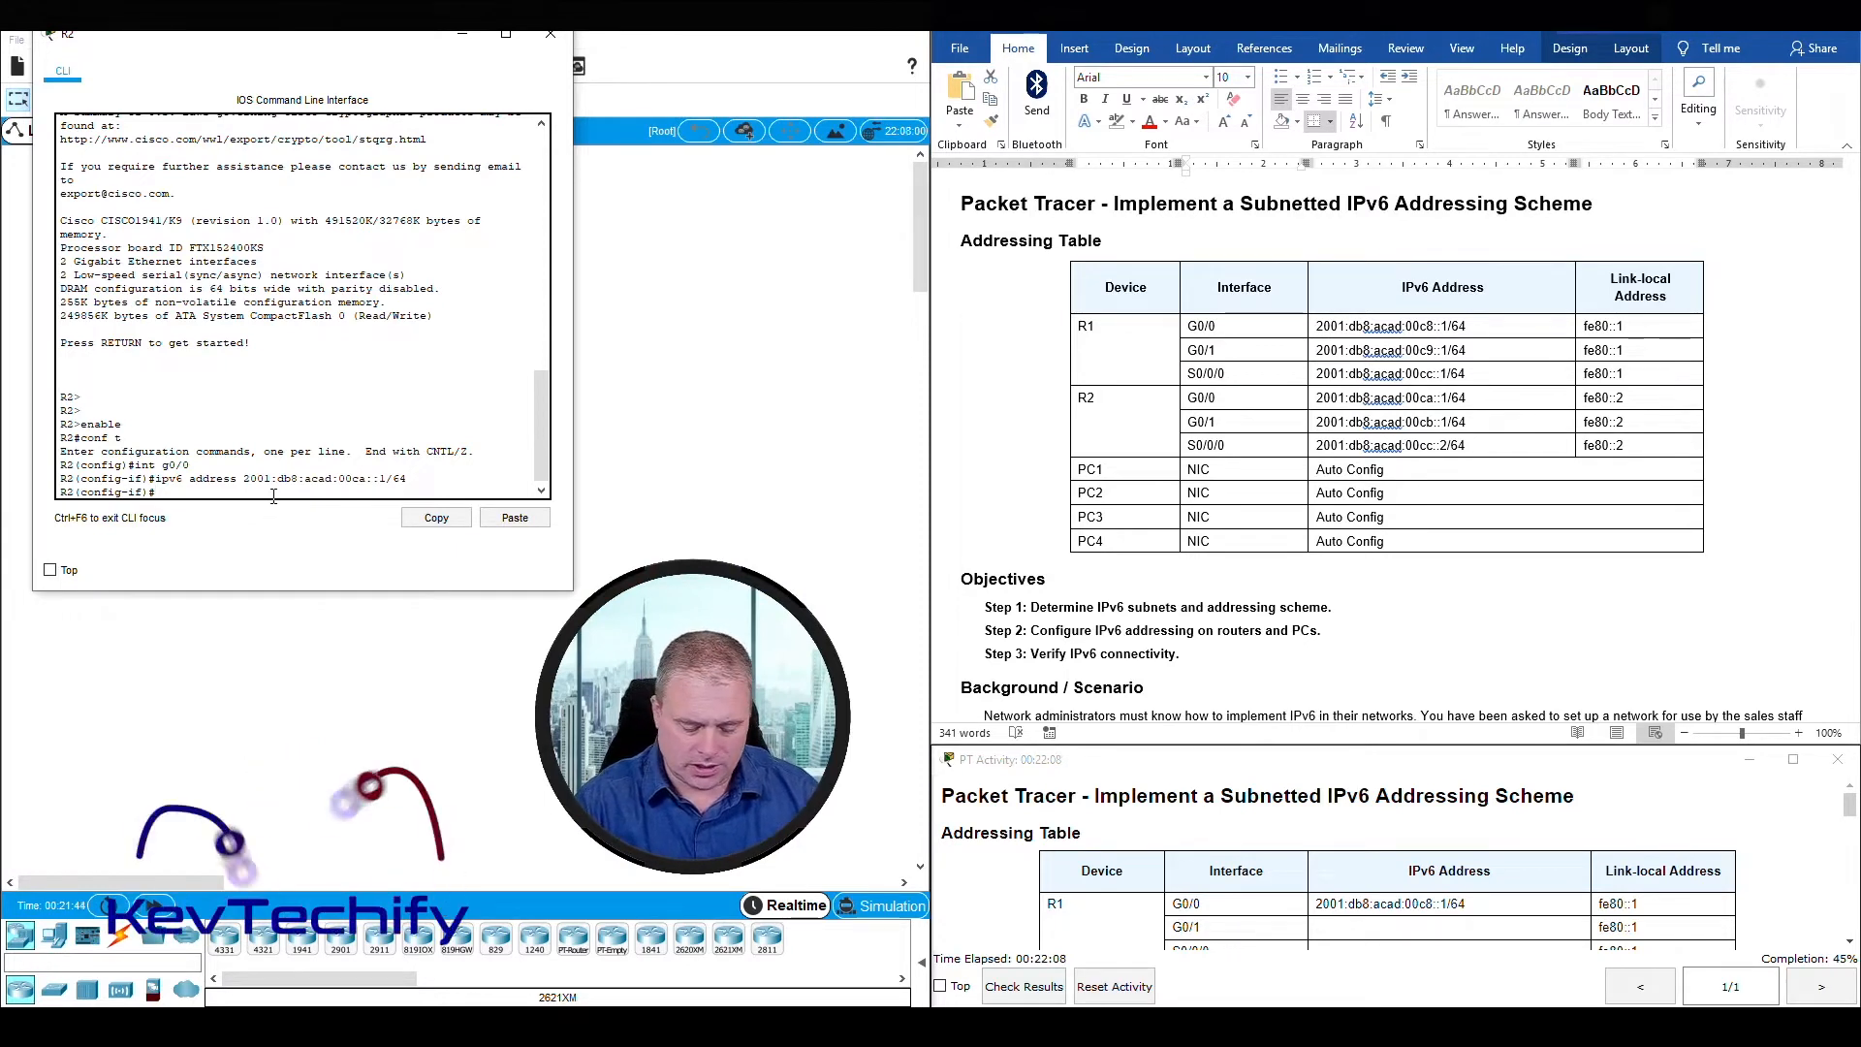
- Try to set the link-local address of R2's G0/0 with ipv6 fe80::1 link-local
text(ipv6 )
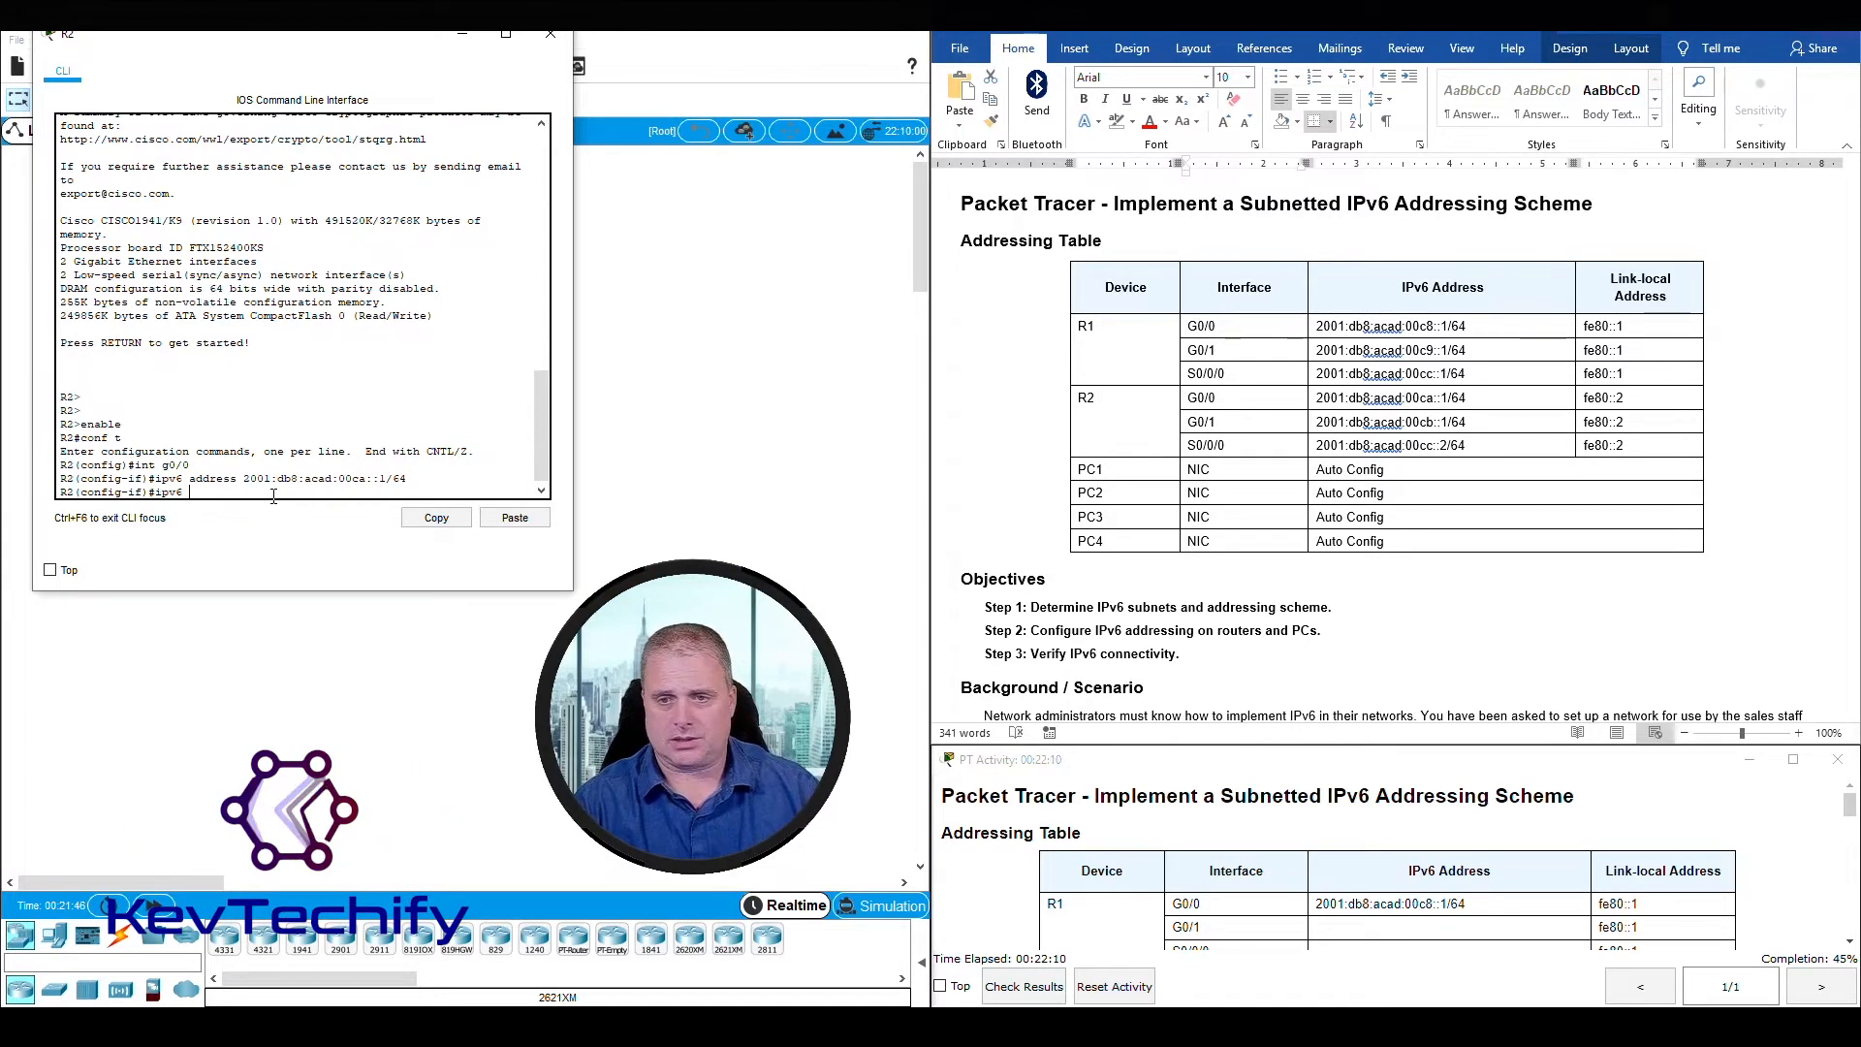
text(f)
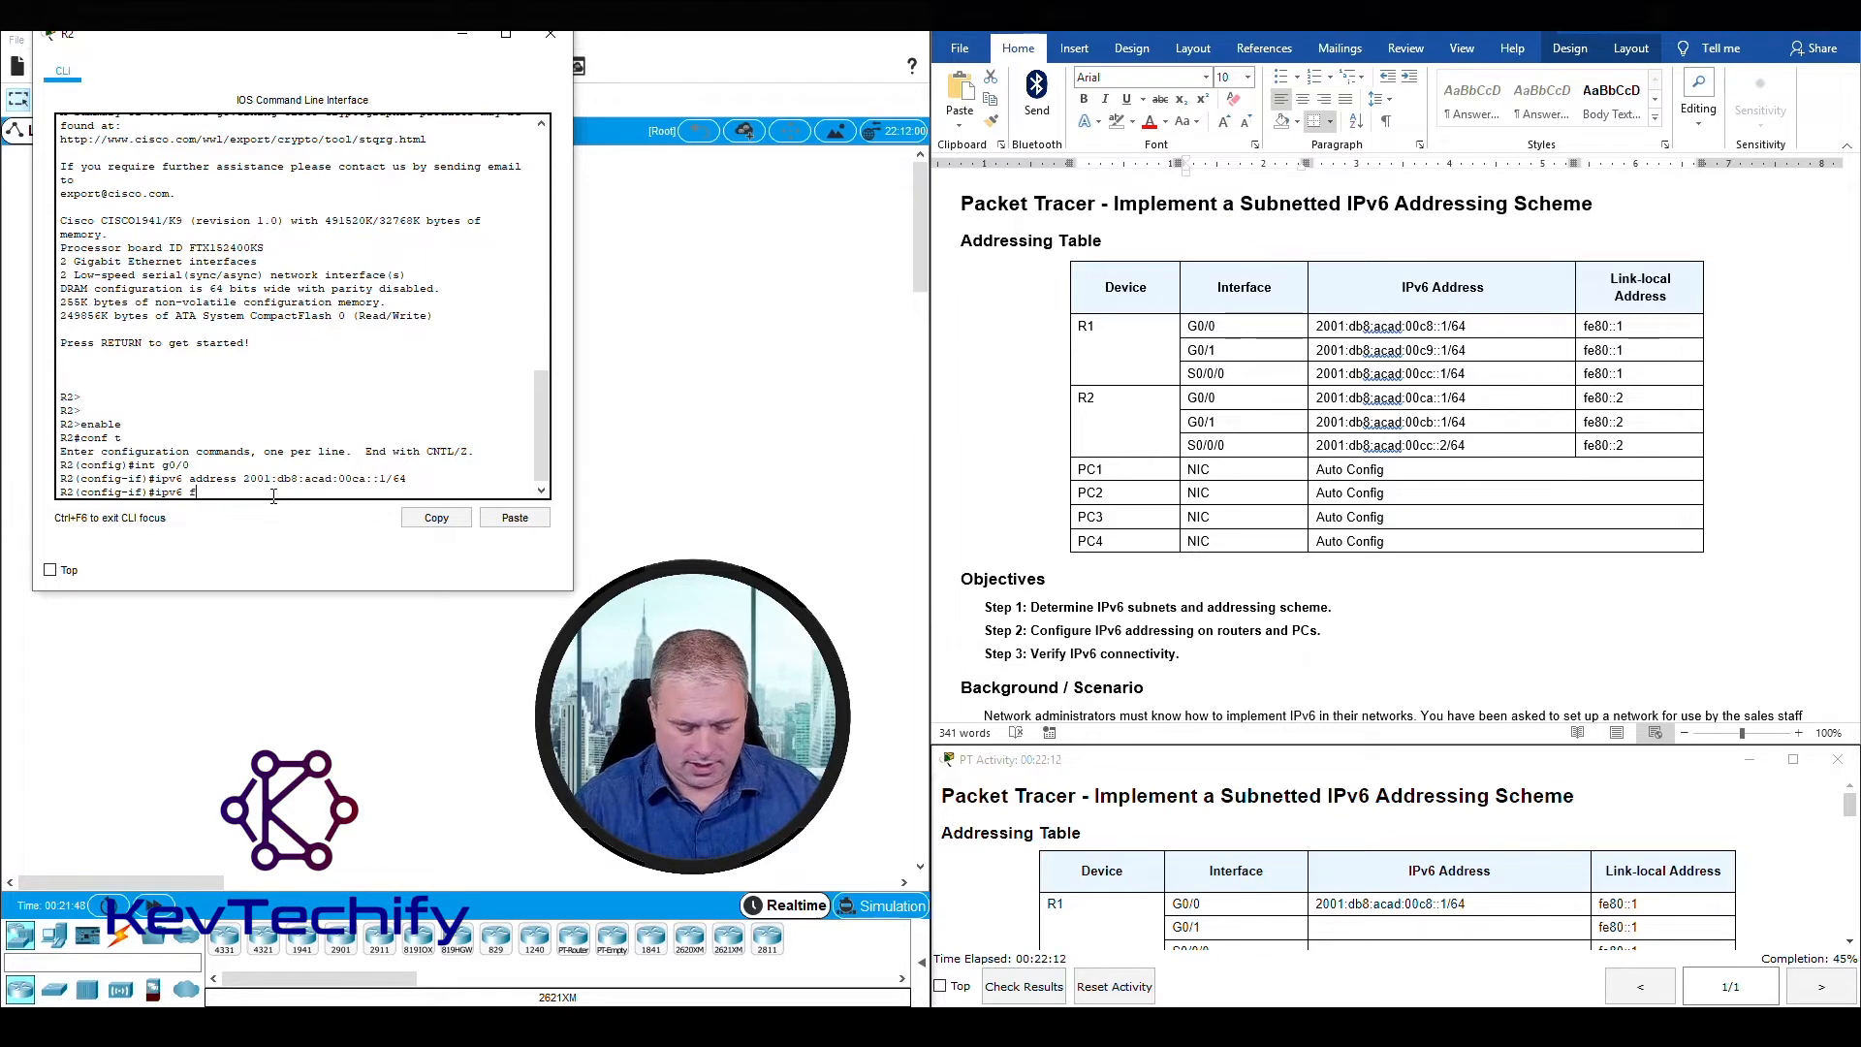
text(e80::1)
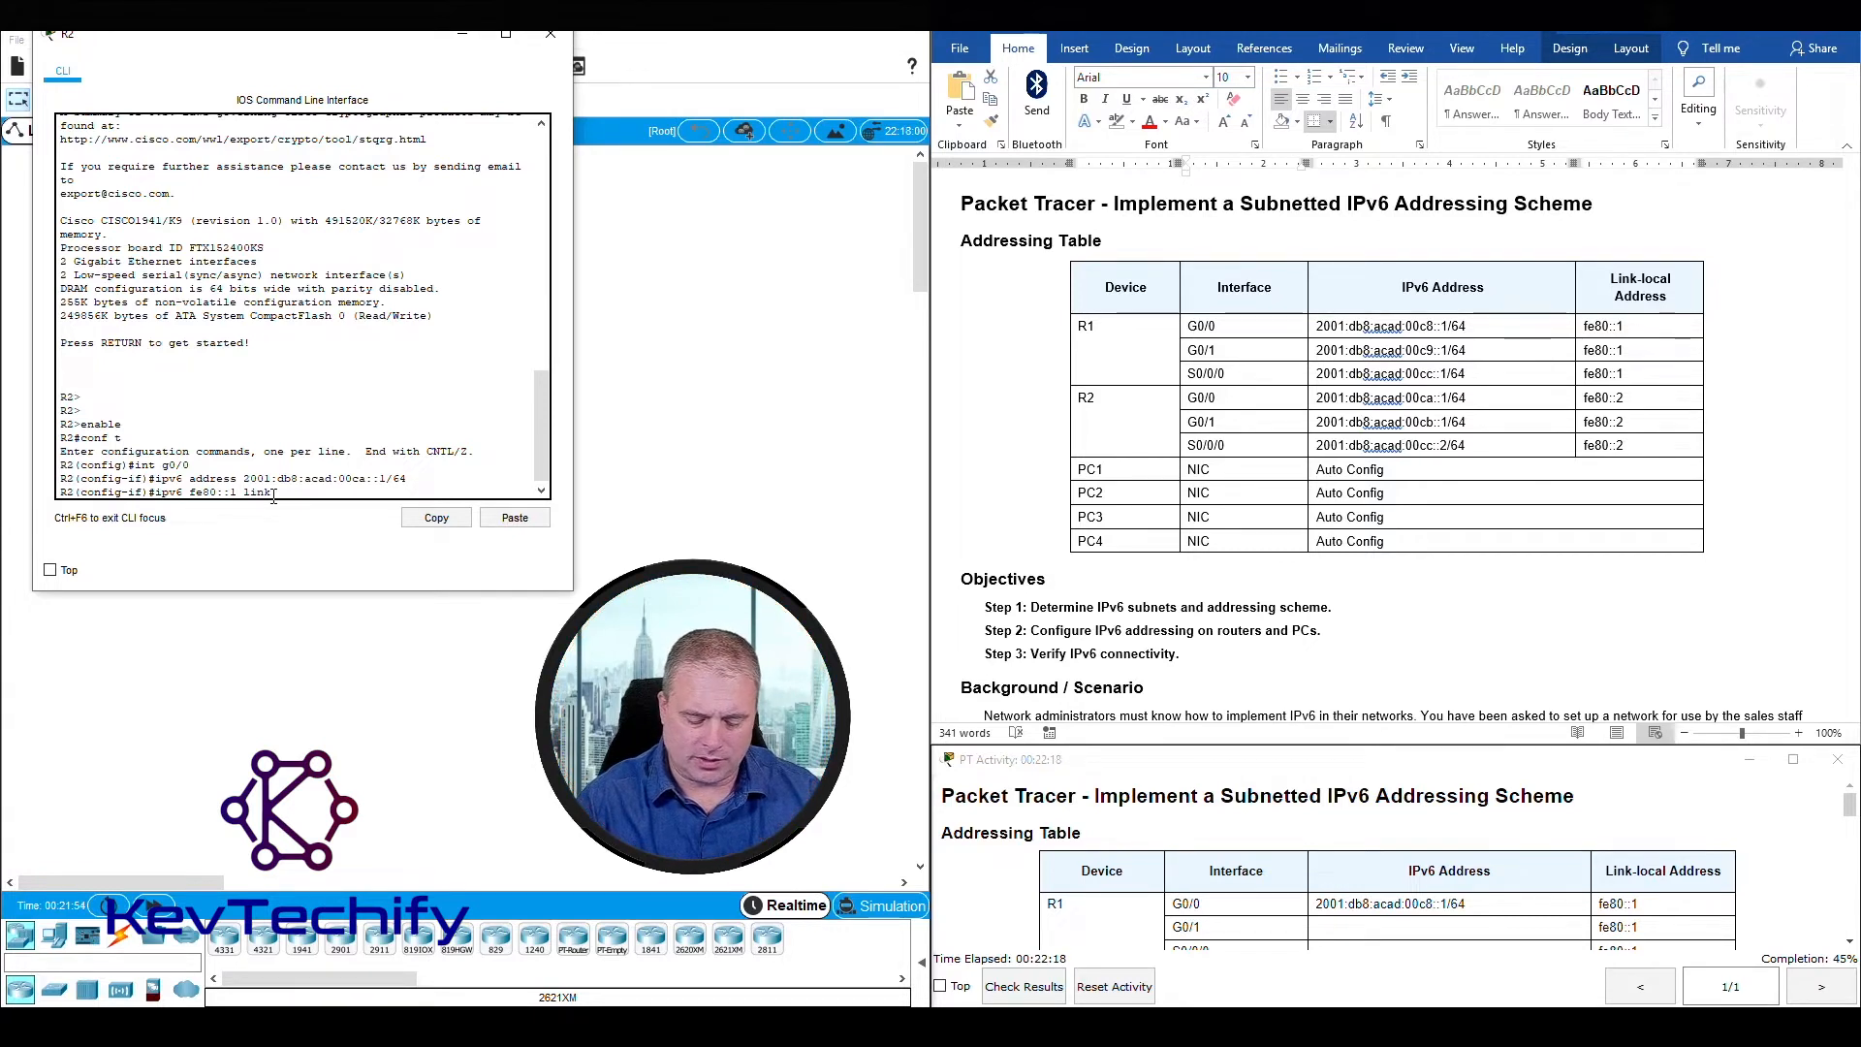
text( link-local)
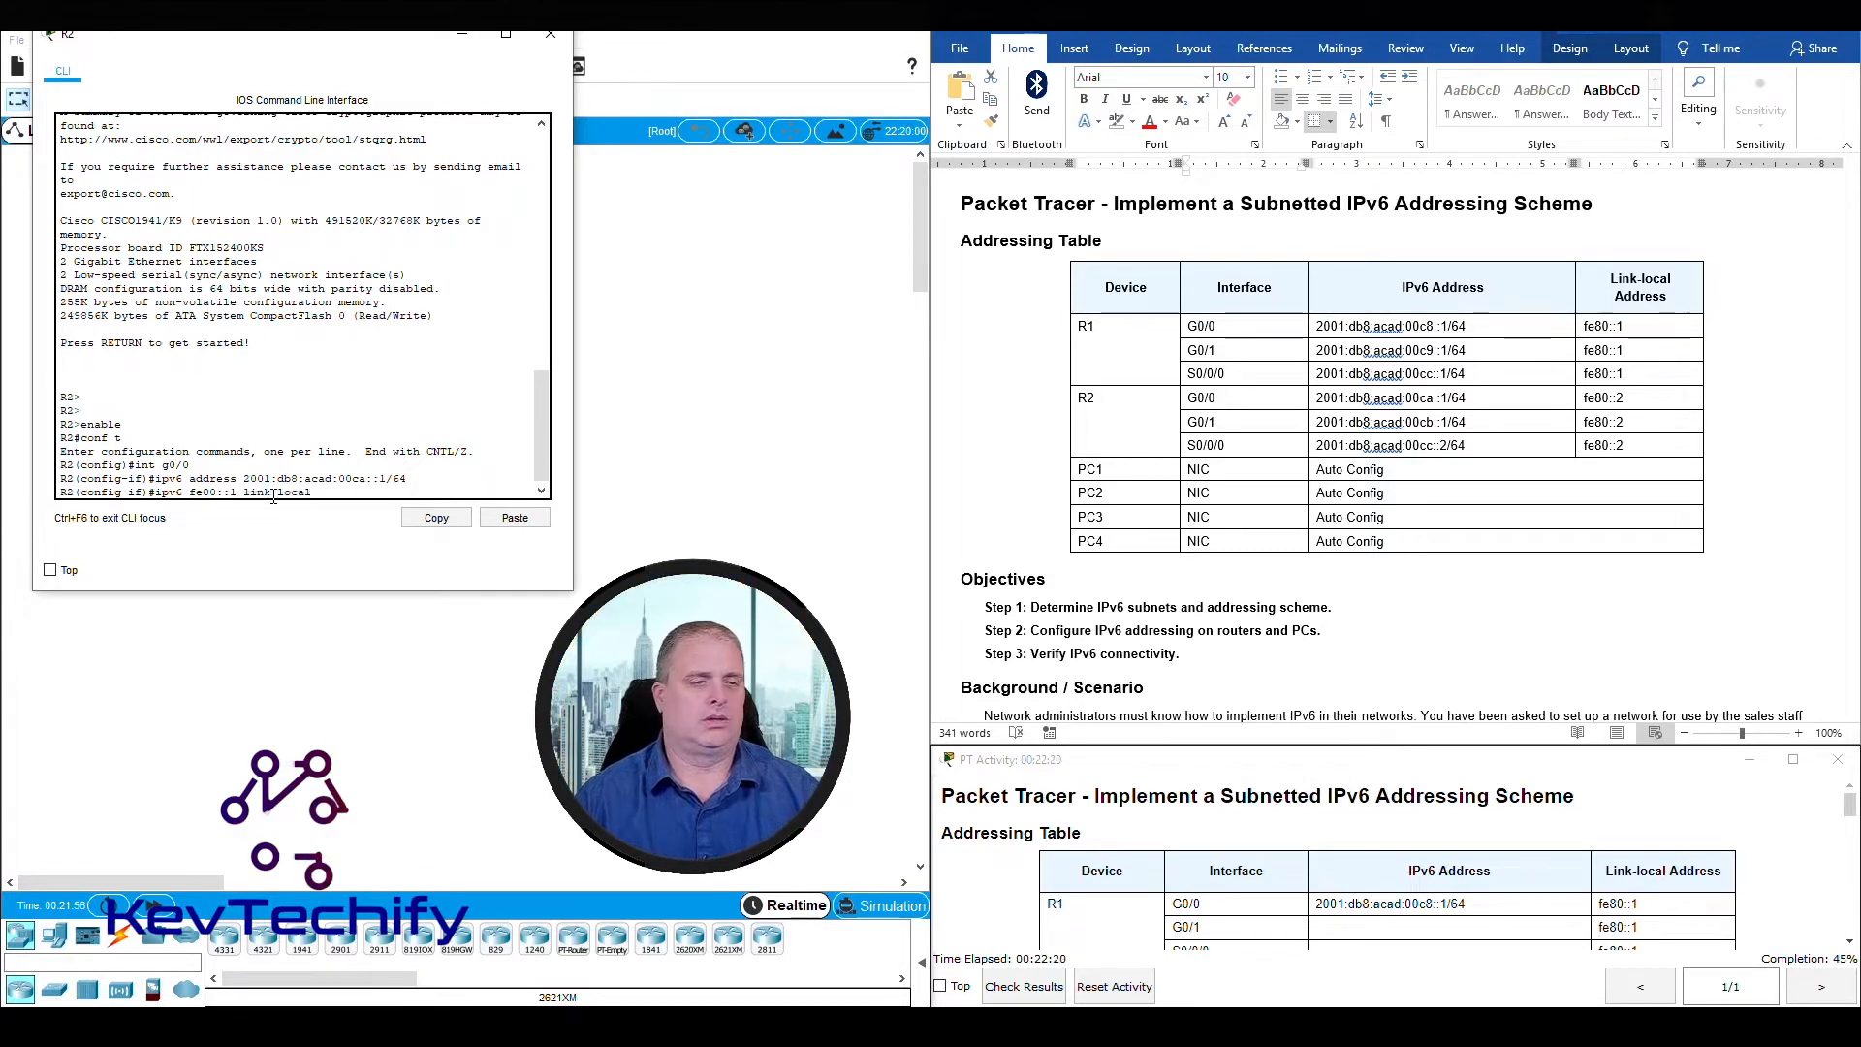
key(Return)
- Recall the ipv6 fe80::1 link-local command on R2 and place the text cursor just before fe80::1 for correction
key(Up)
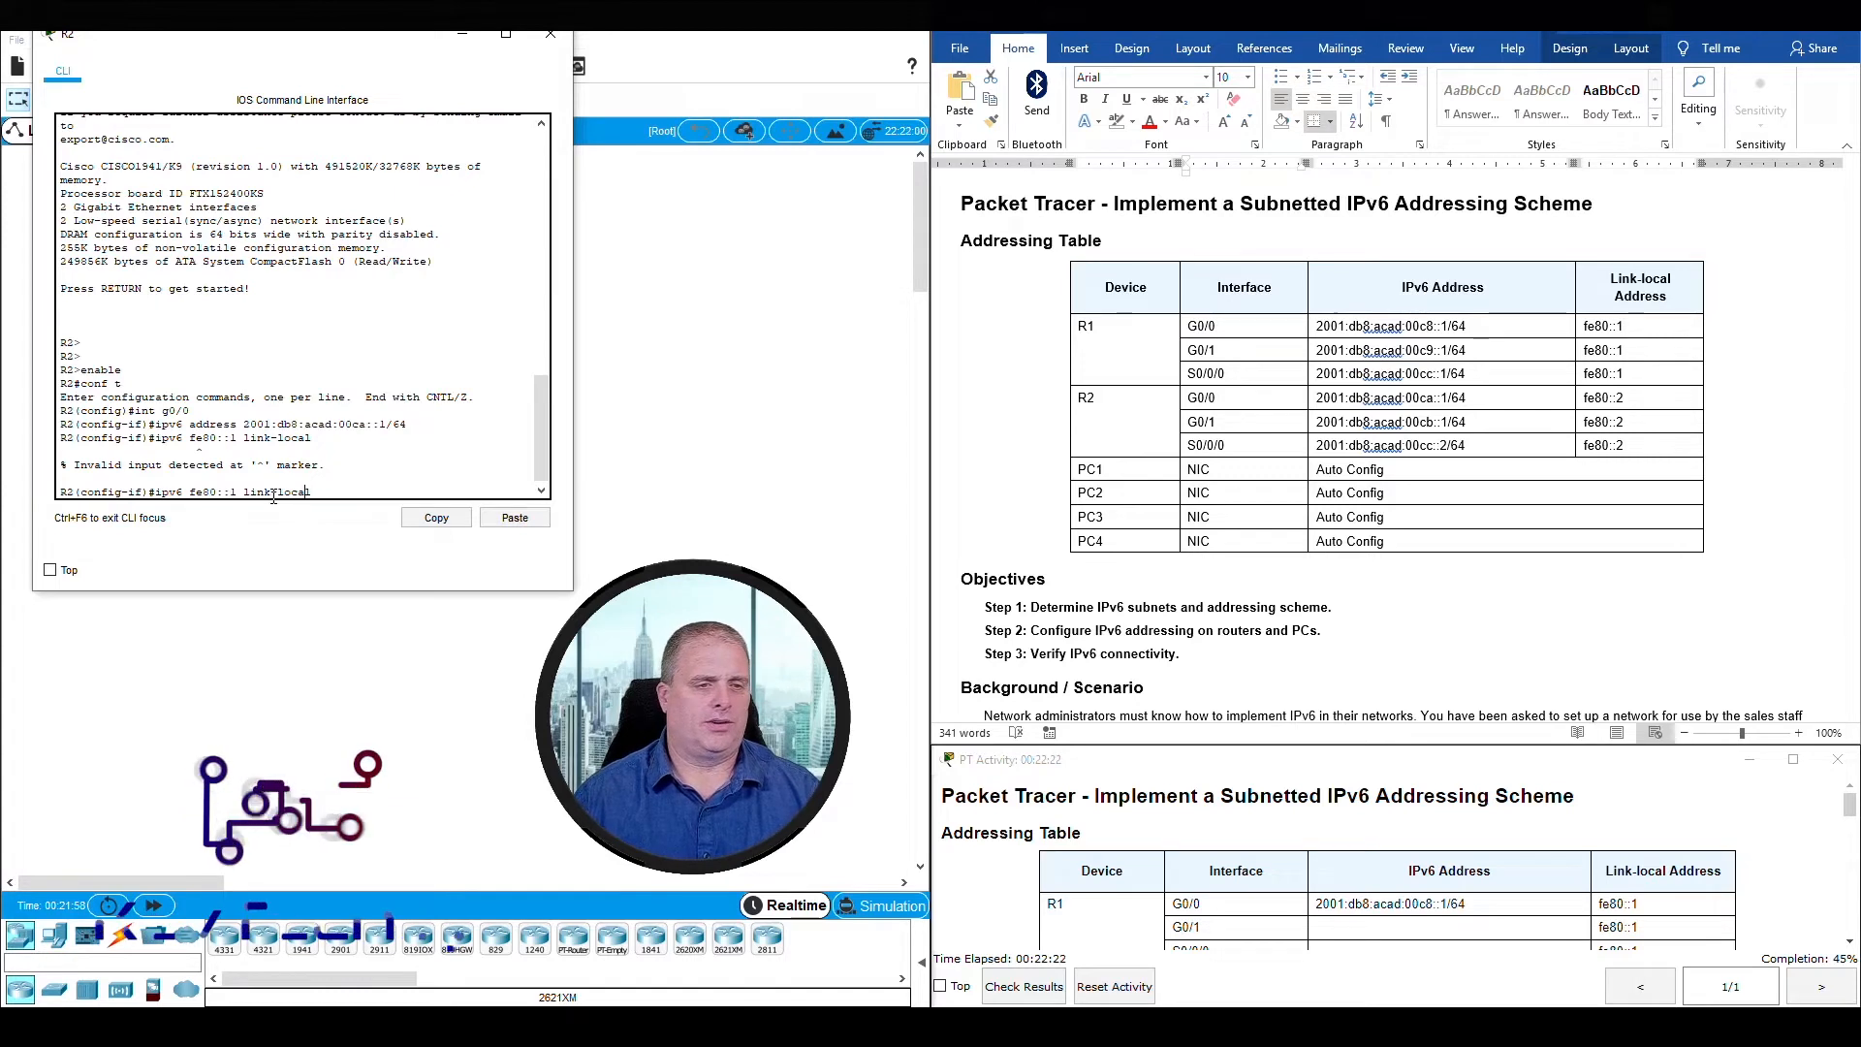
key(Left)
key(Left)
key(Left)
key(Left)
key(Left)
key(Left)
key(Left)
key(Left)
key(Left)
key(Left)
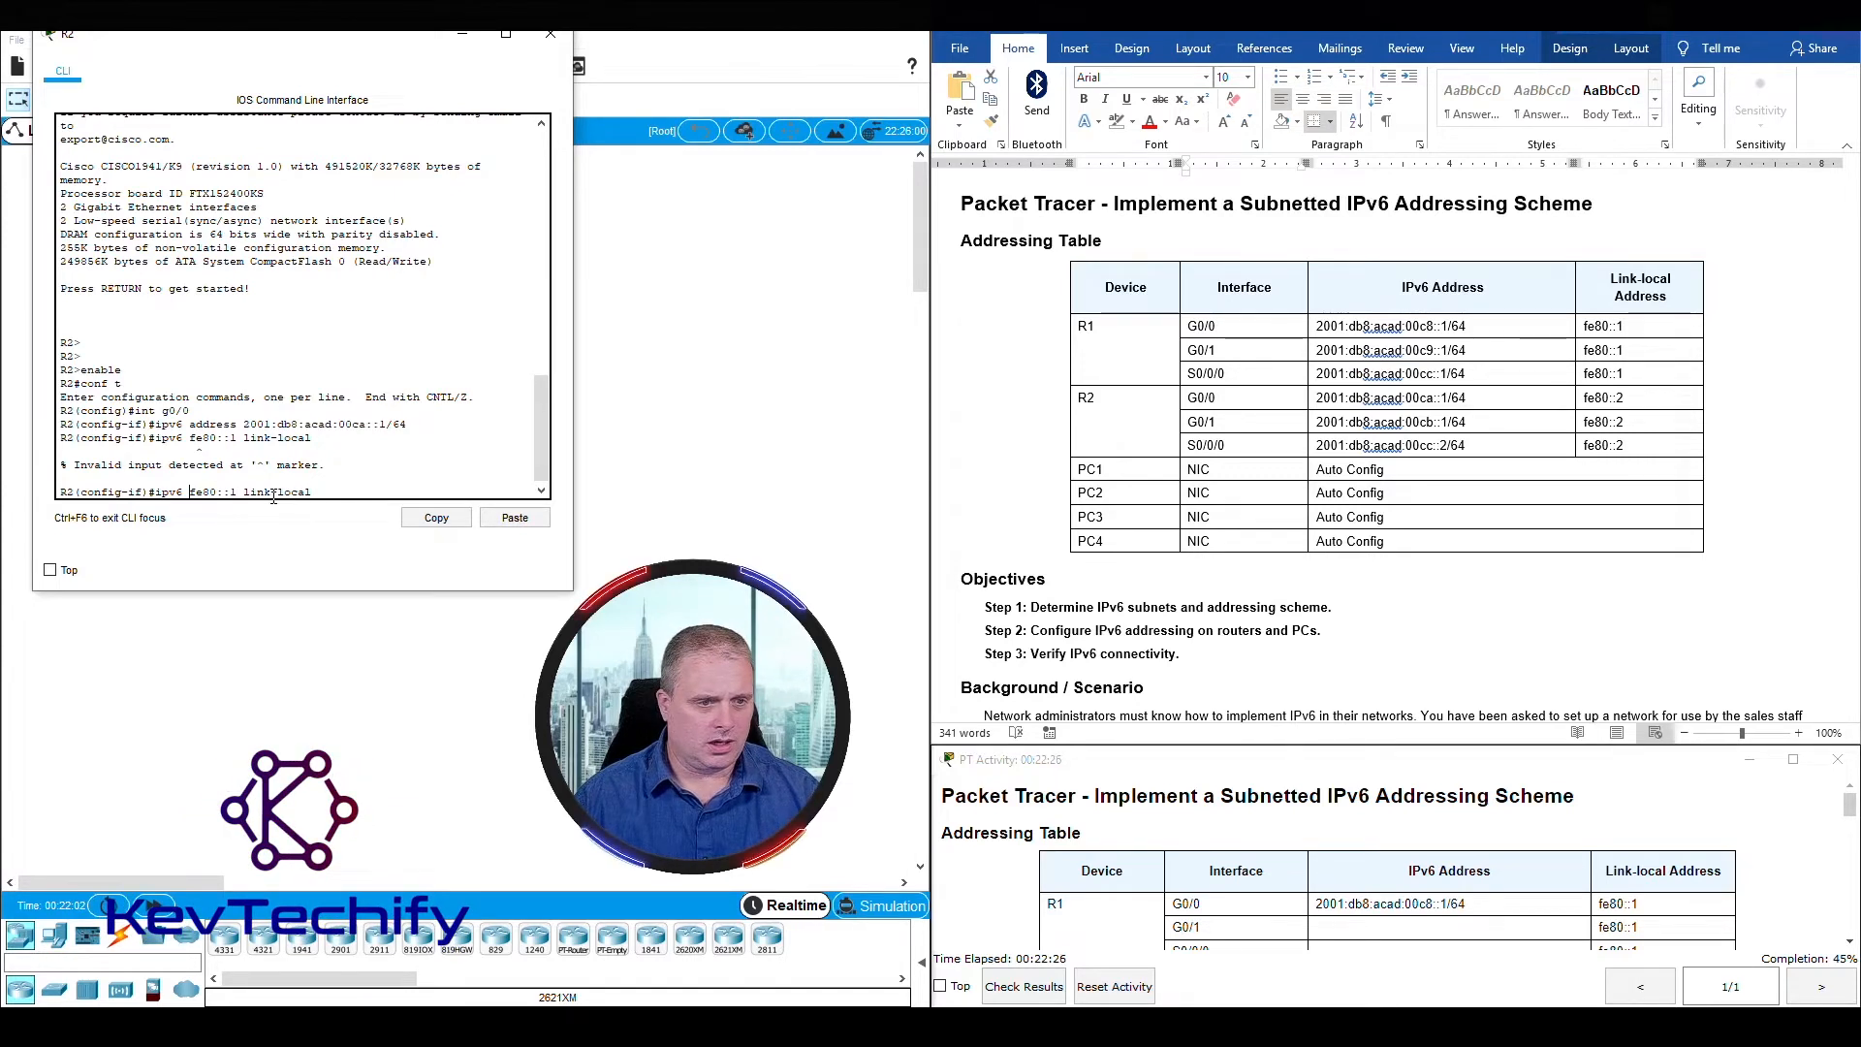
- Correct the rejected link-local command on R2's g0/0 by adding the missing address keyword, and run ipv6 address fe80::1 link-local
key(Left)
key(Left)
key(Left)
key(Left)
key(Left)
key(Left)
key(Left)
key(Left)
text(address)
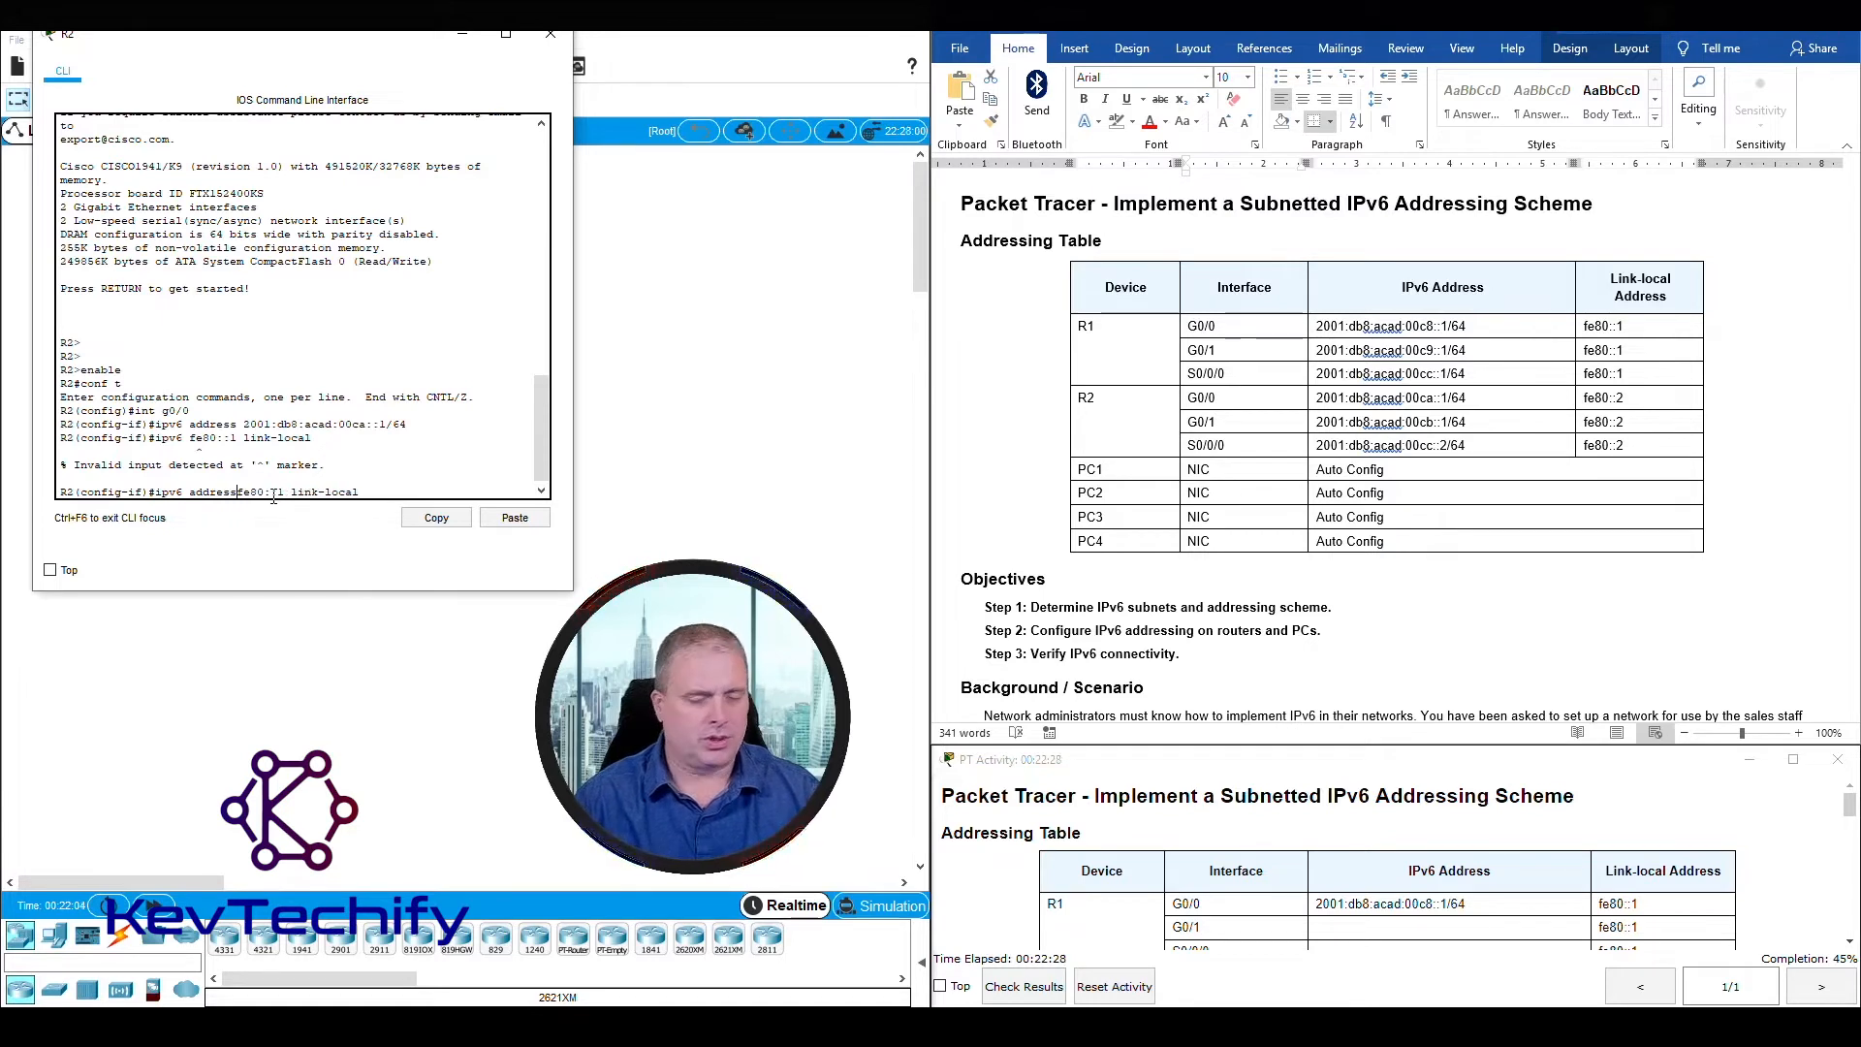
key(Return)
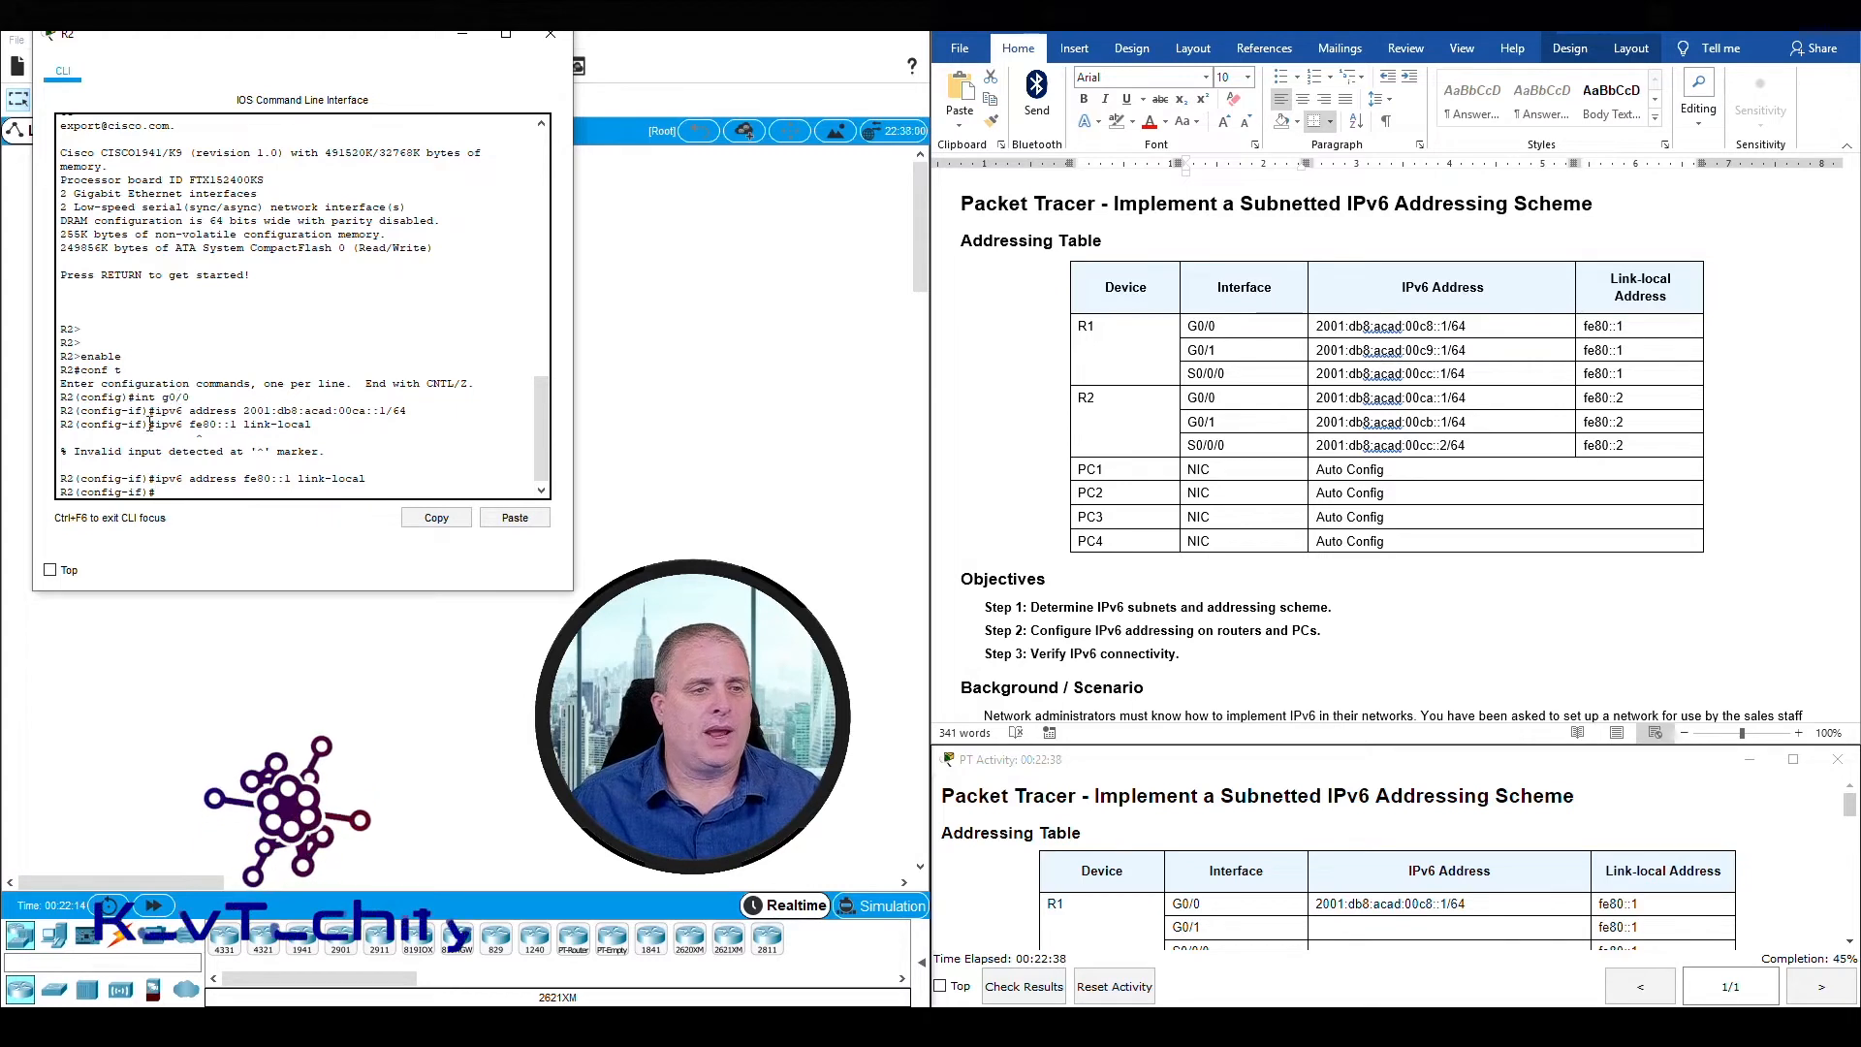
- Review the rejected link-local command, its error message and the corrected command in R2's command line
drag(155, 424, 299, 431)
click(94, 460)
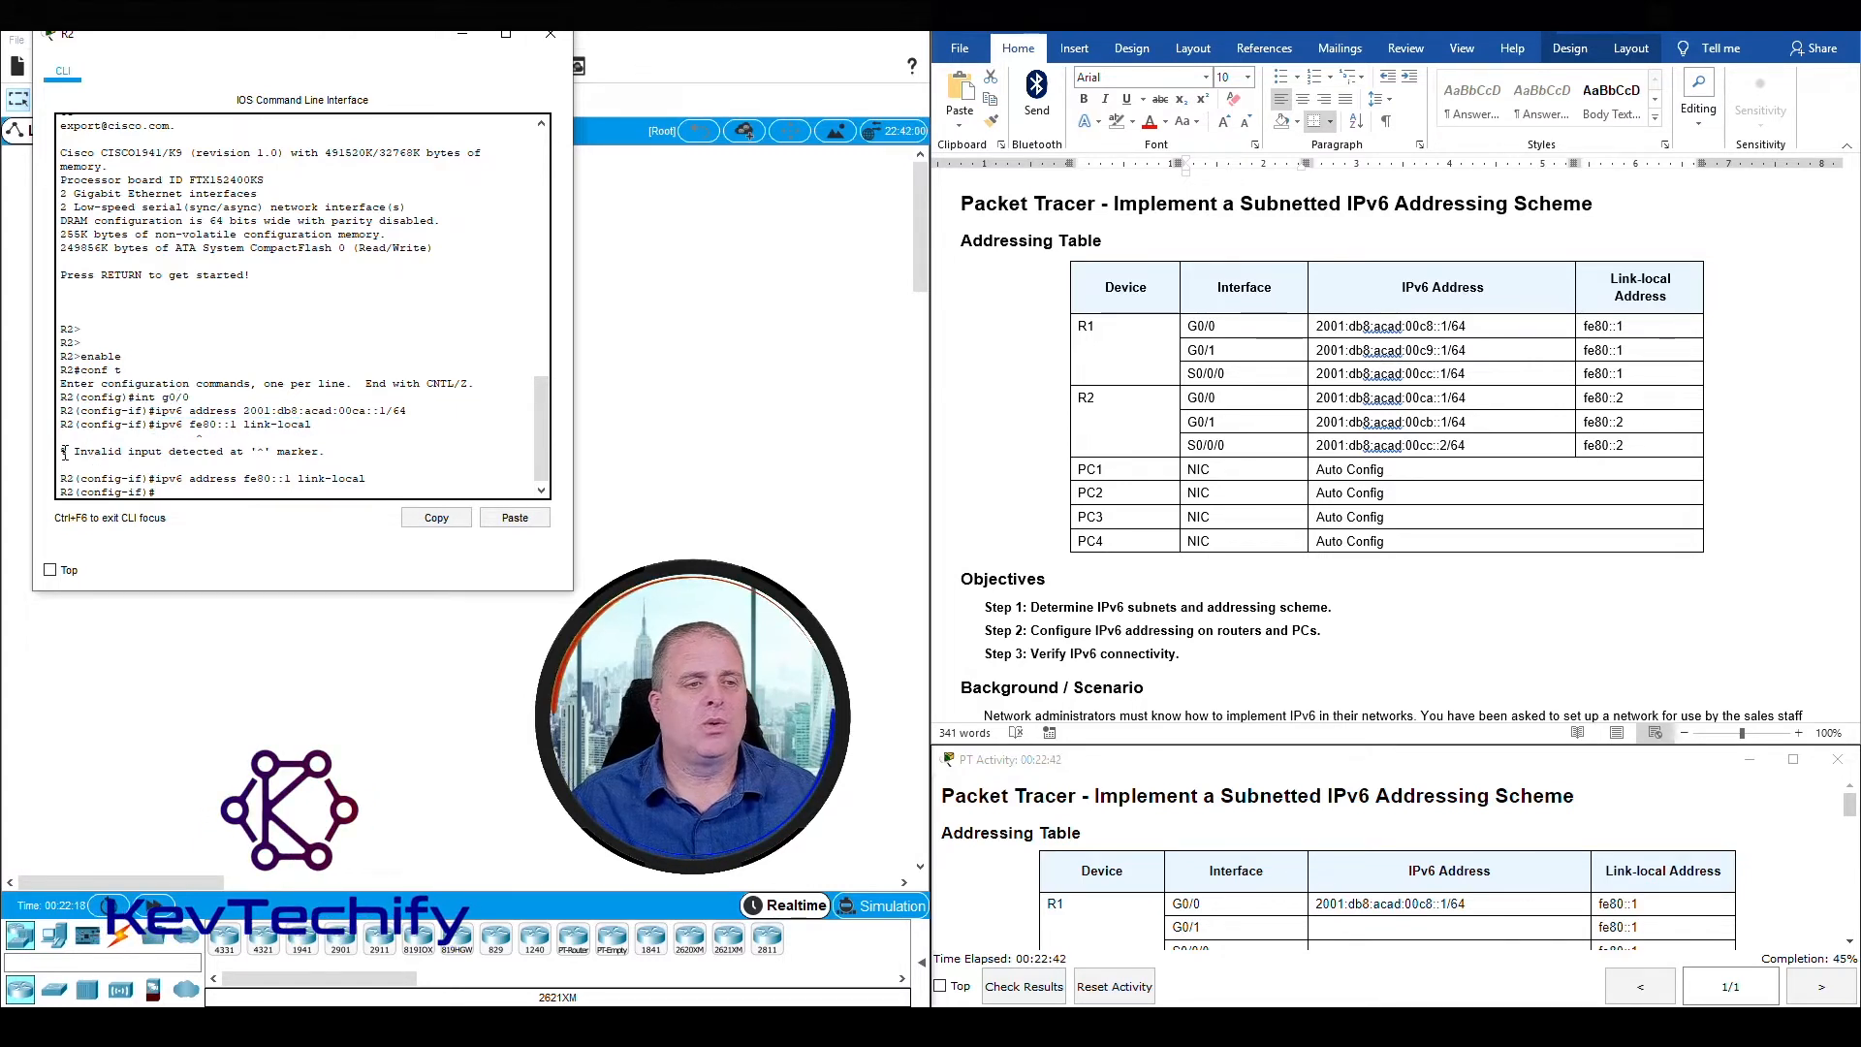
drag(69, 452, 309, 455)
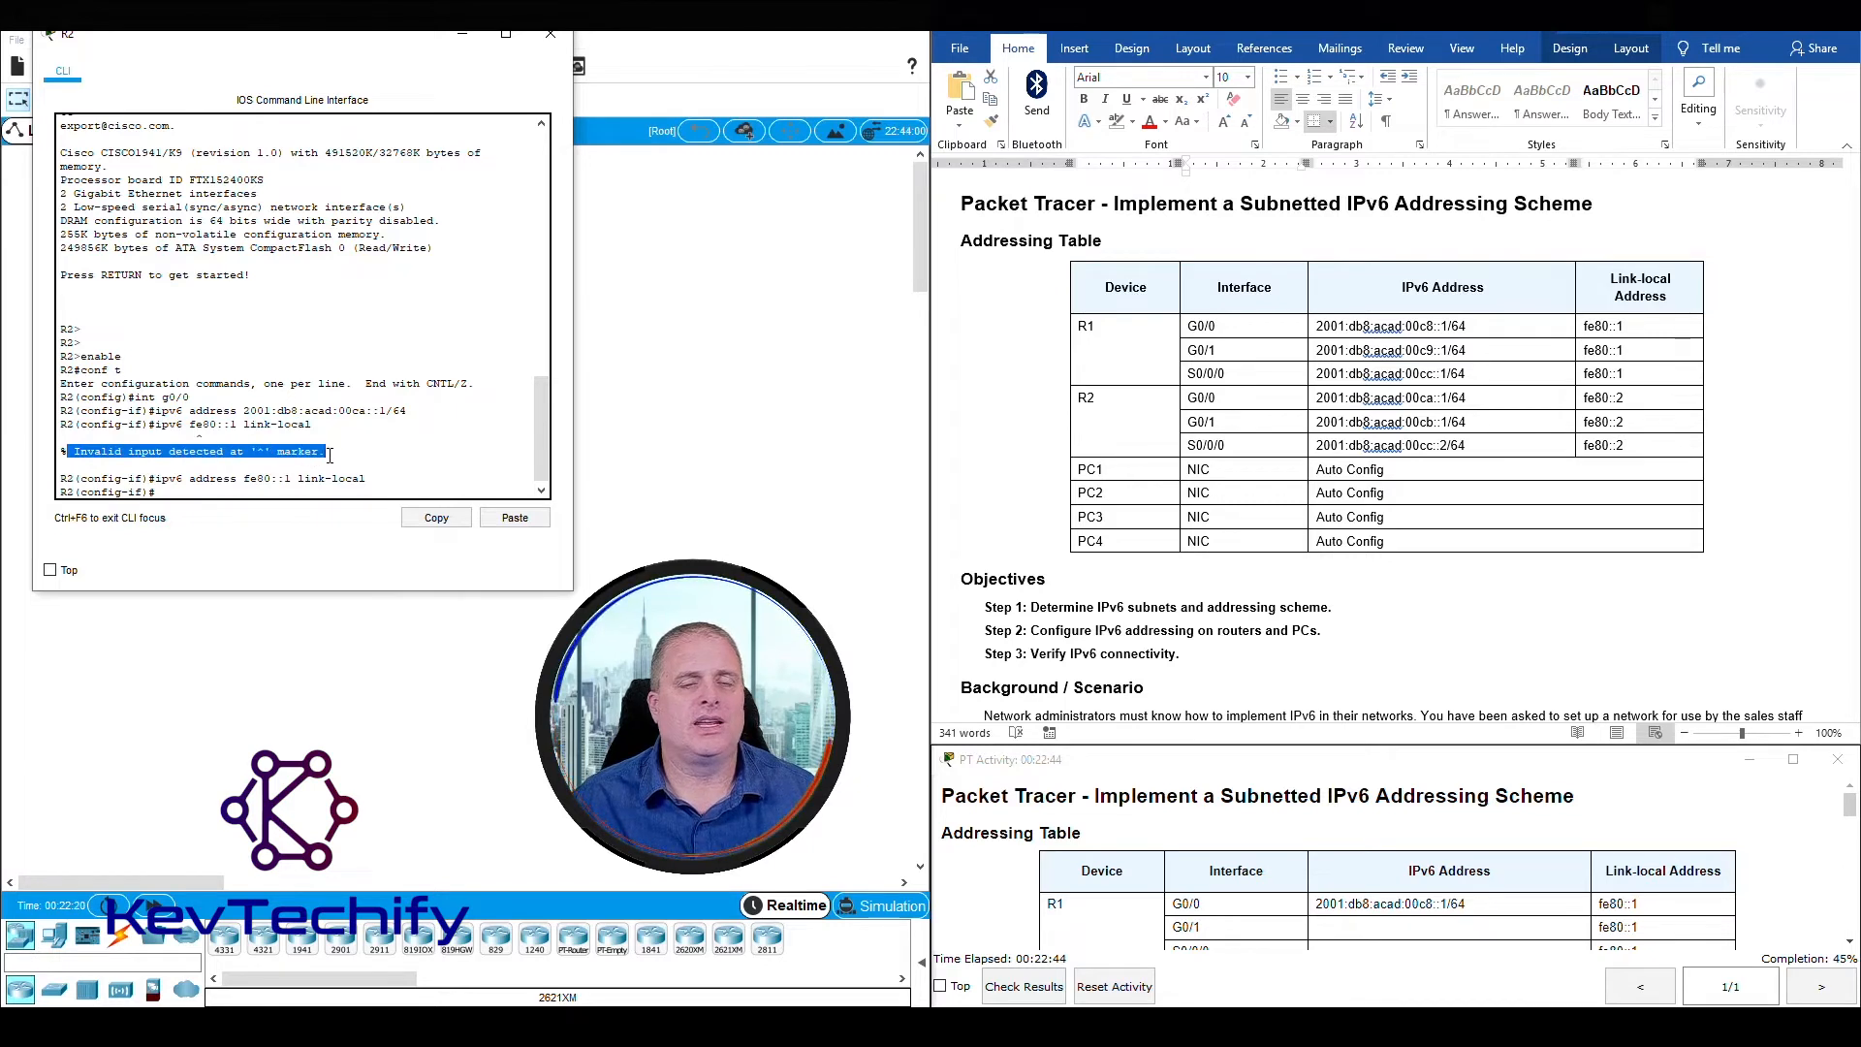
click(137, 464)
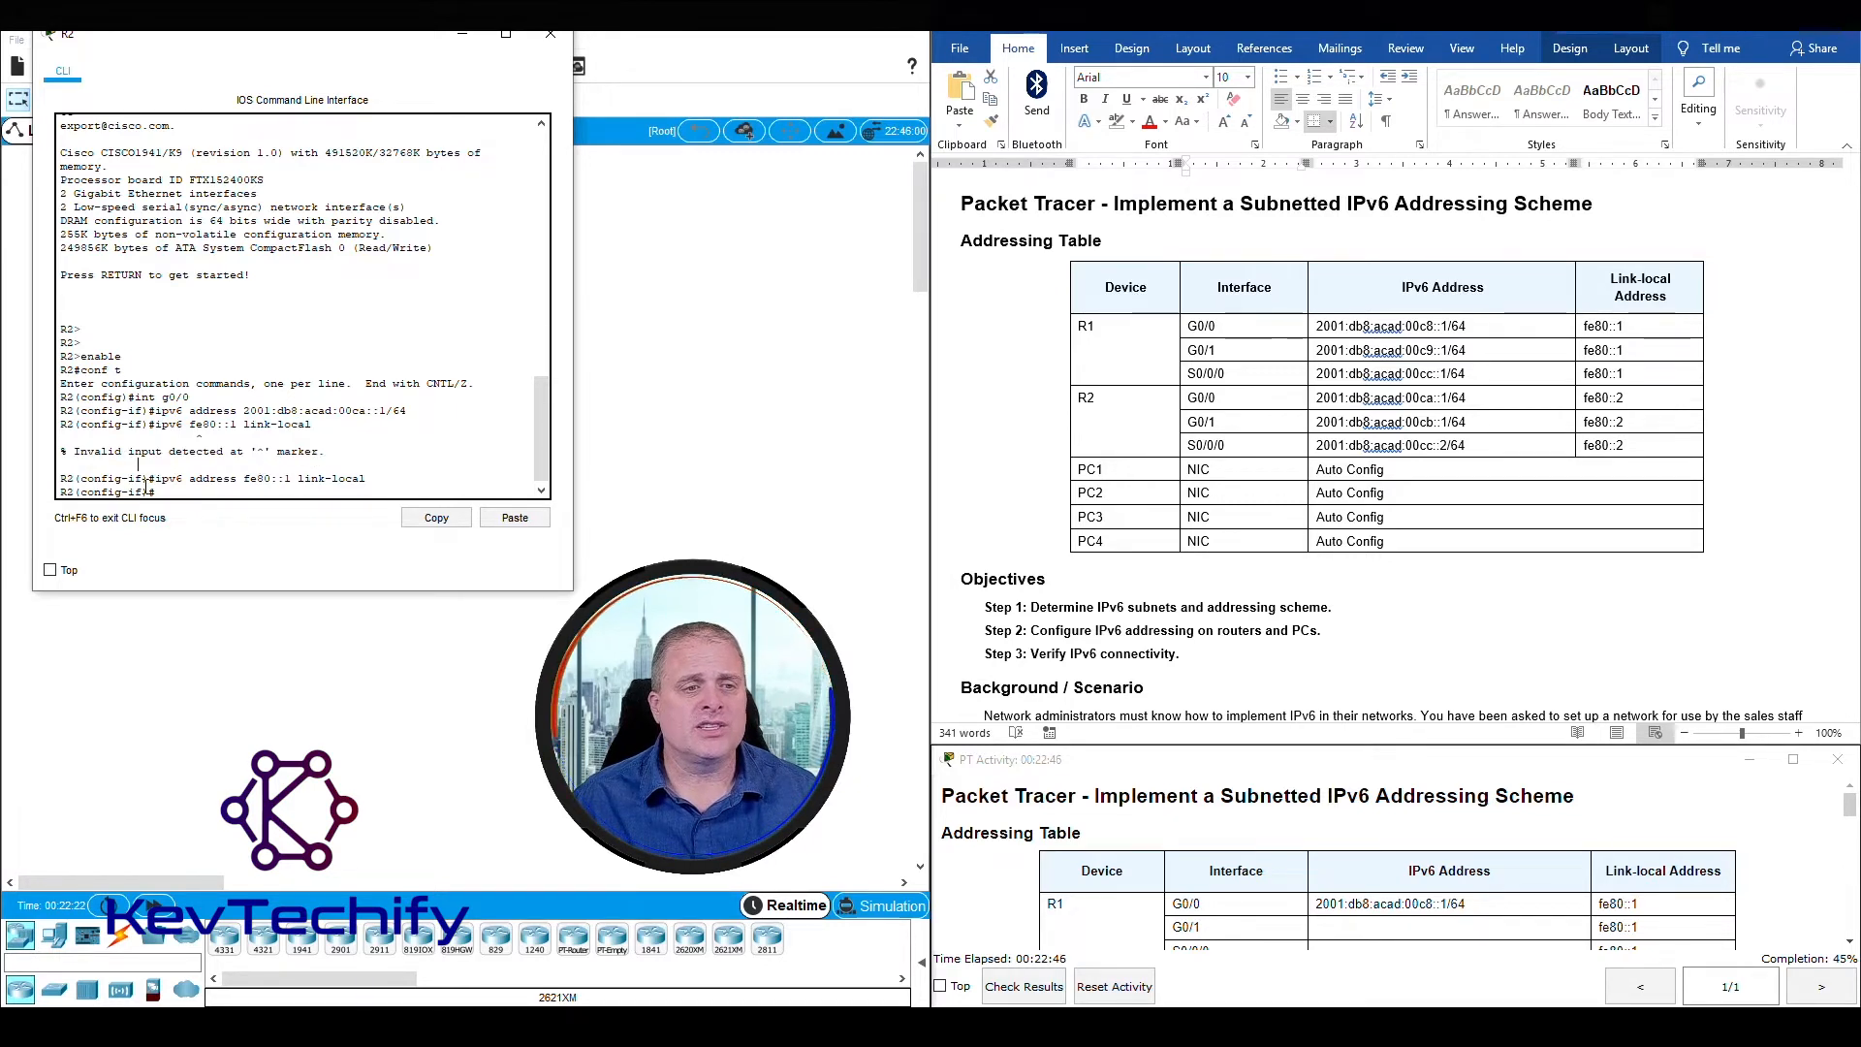
drag(158, 479, 333, 476)
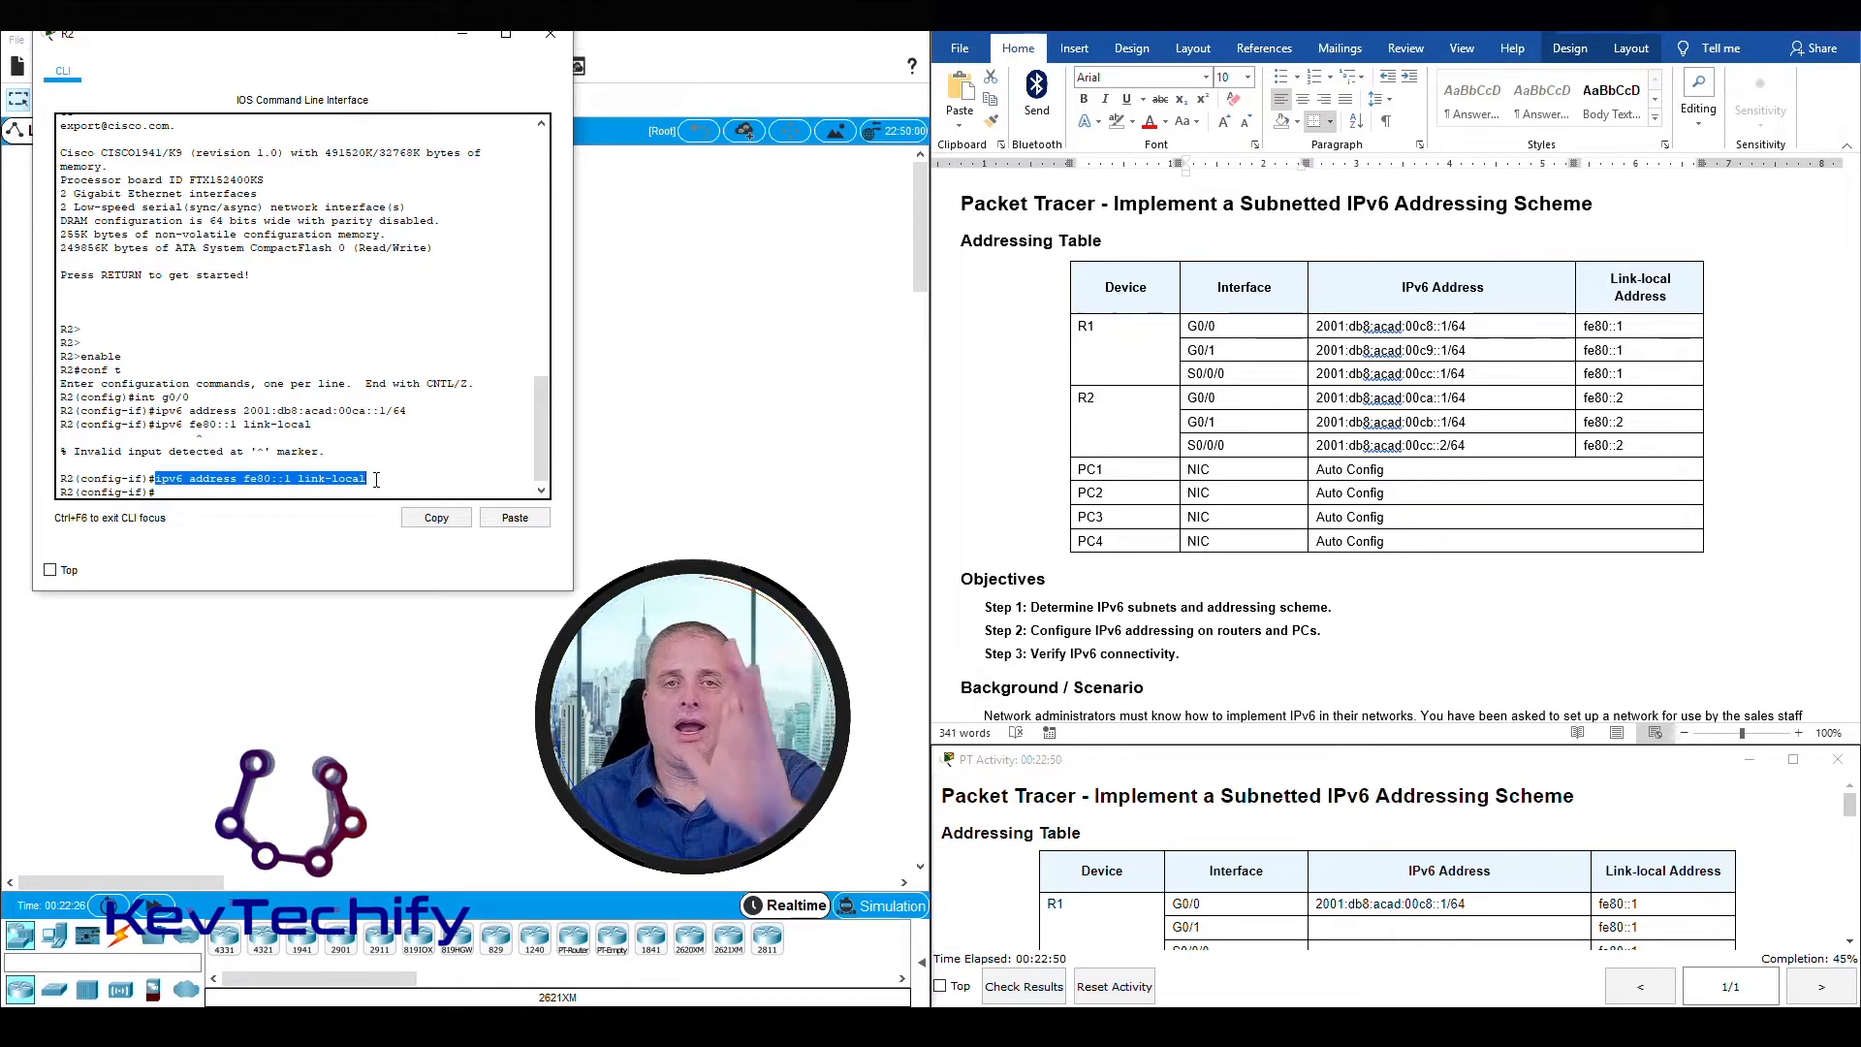
click(249, 493)
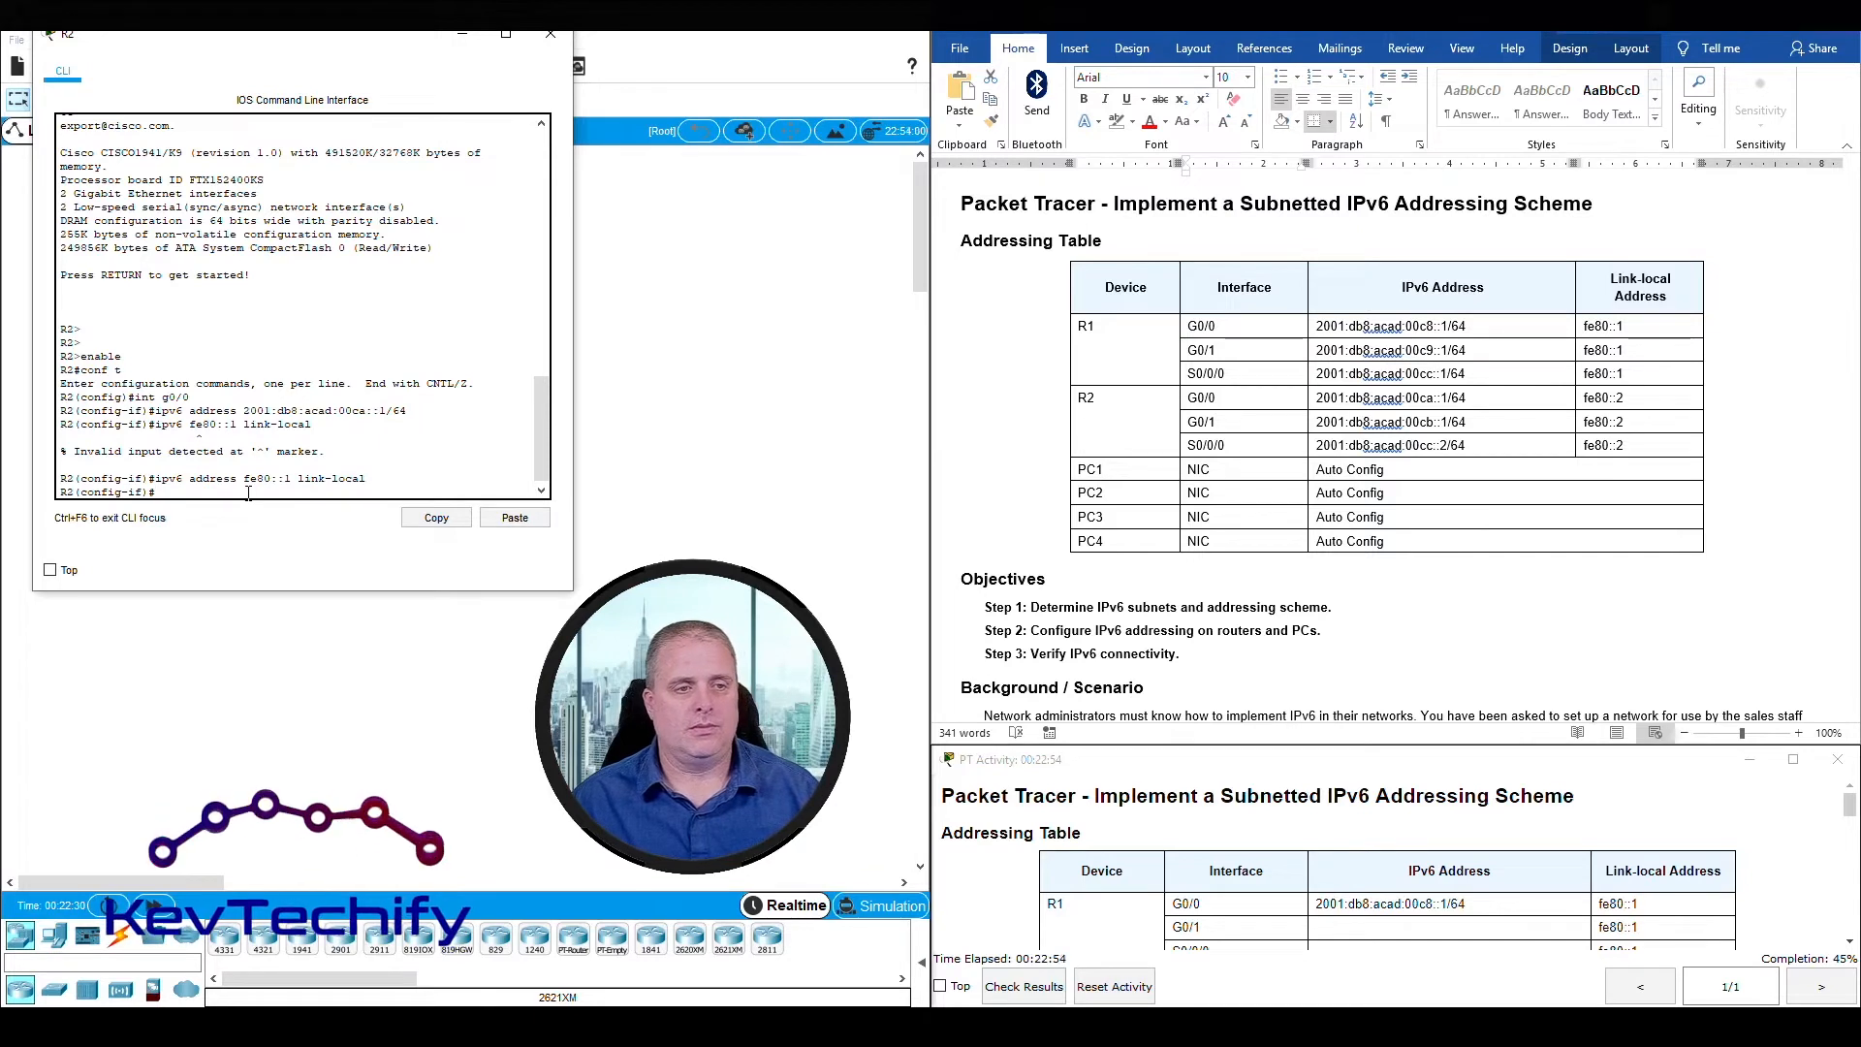
- Consult R2's G0/1 row in the addressing table and enter interface configuration mode for g0/1 on R2
double_click(1202, 414)
drag(1190, 422, 1648, 422)
click(207, 489)
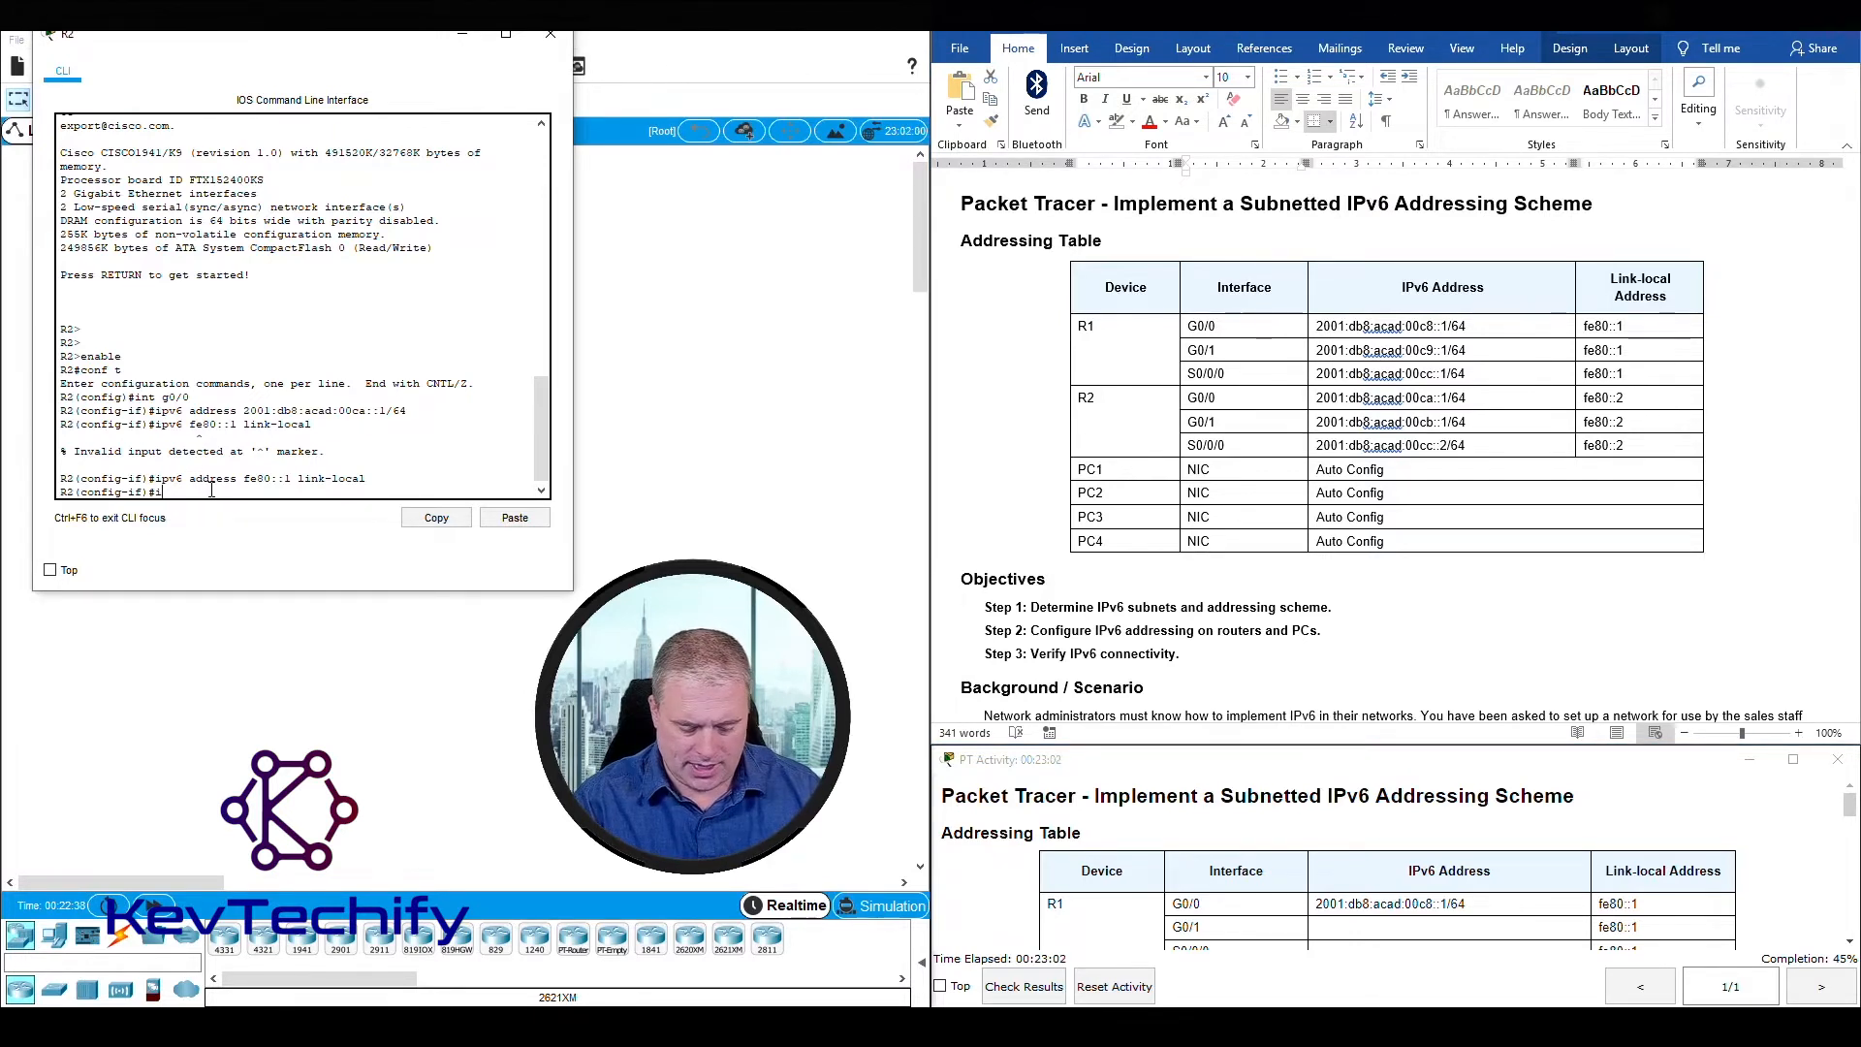
text(int g0)
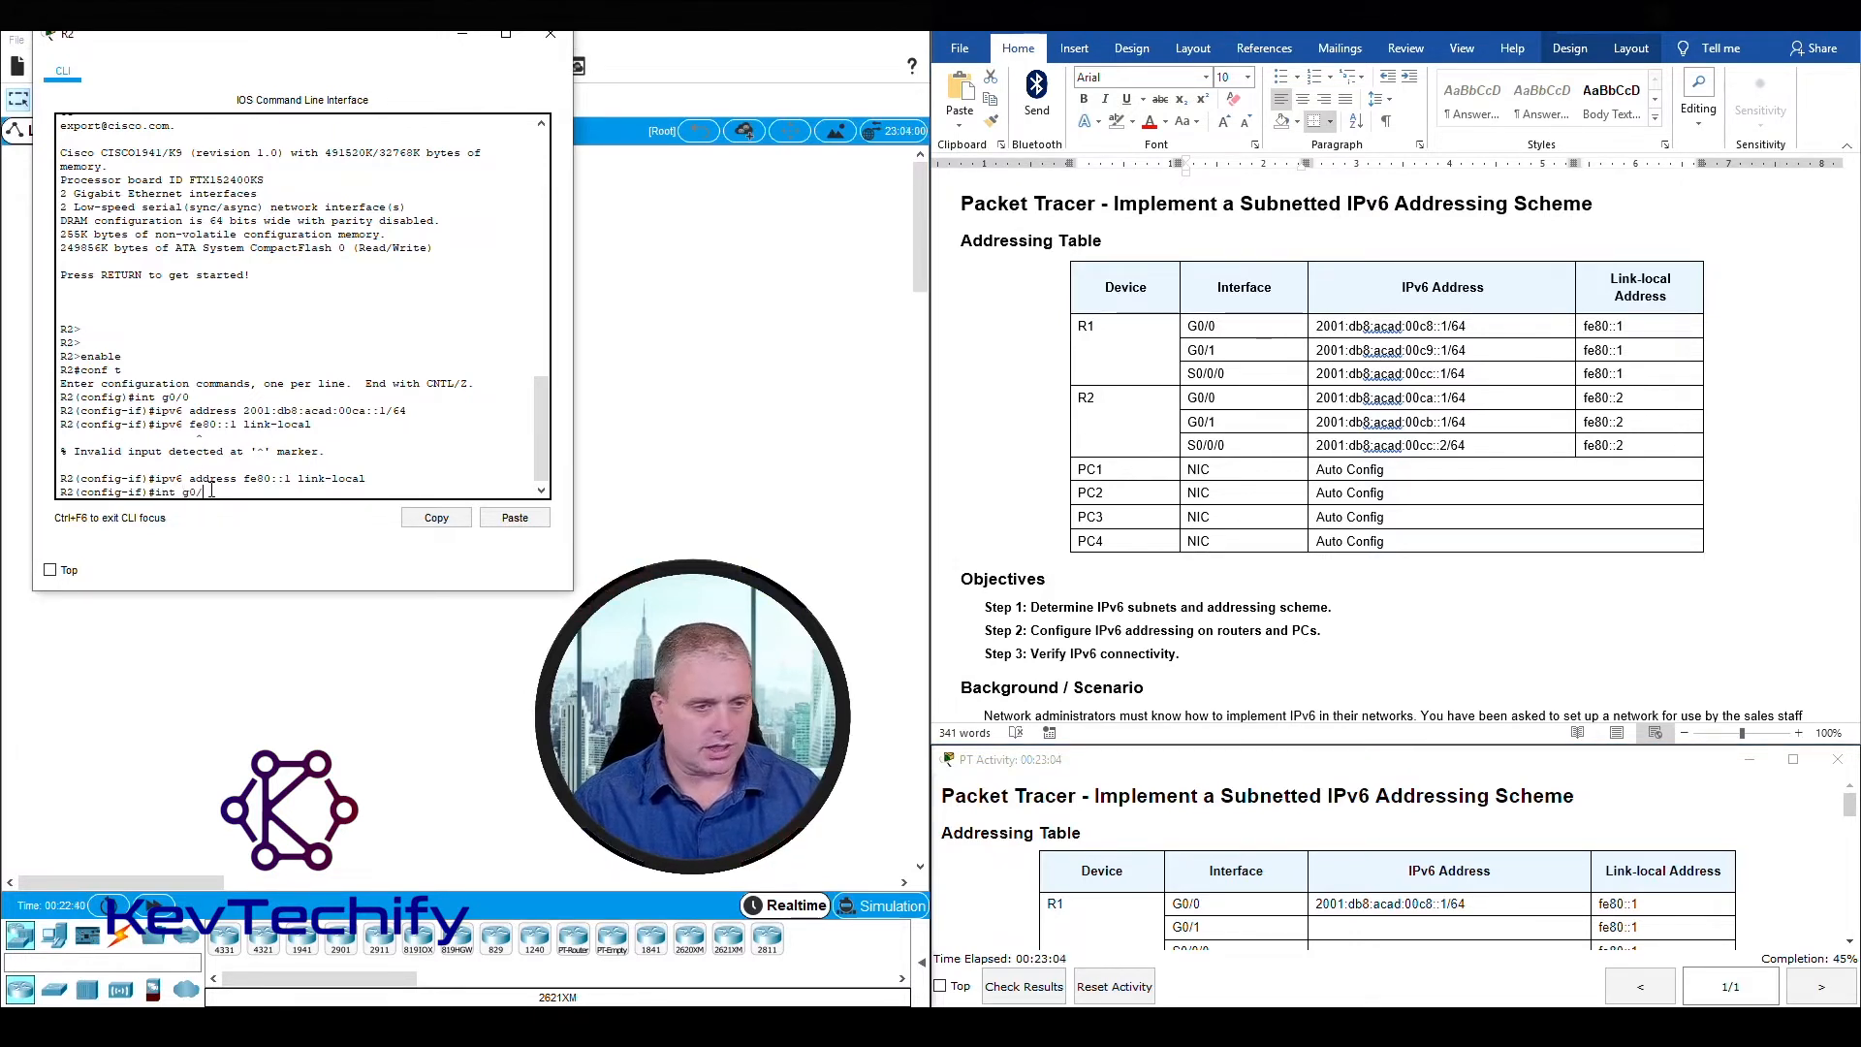
text(/)
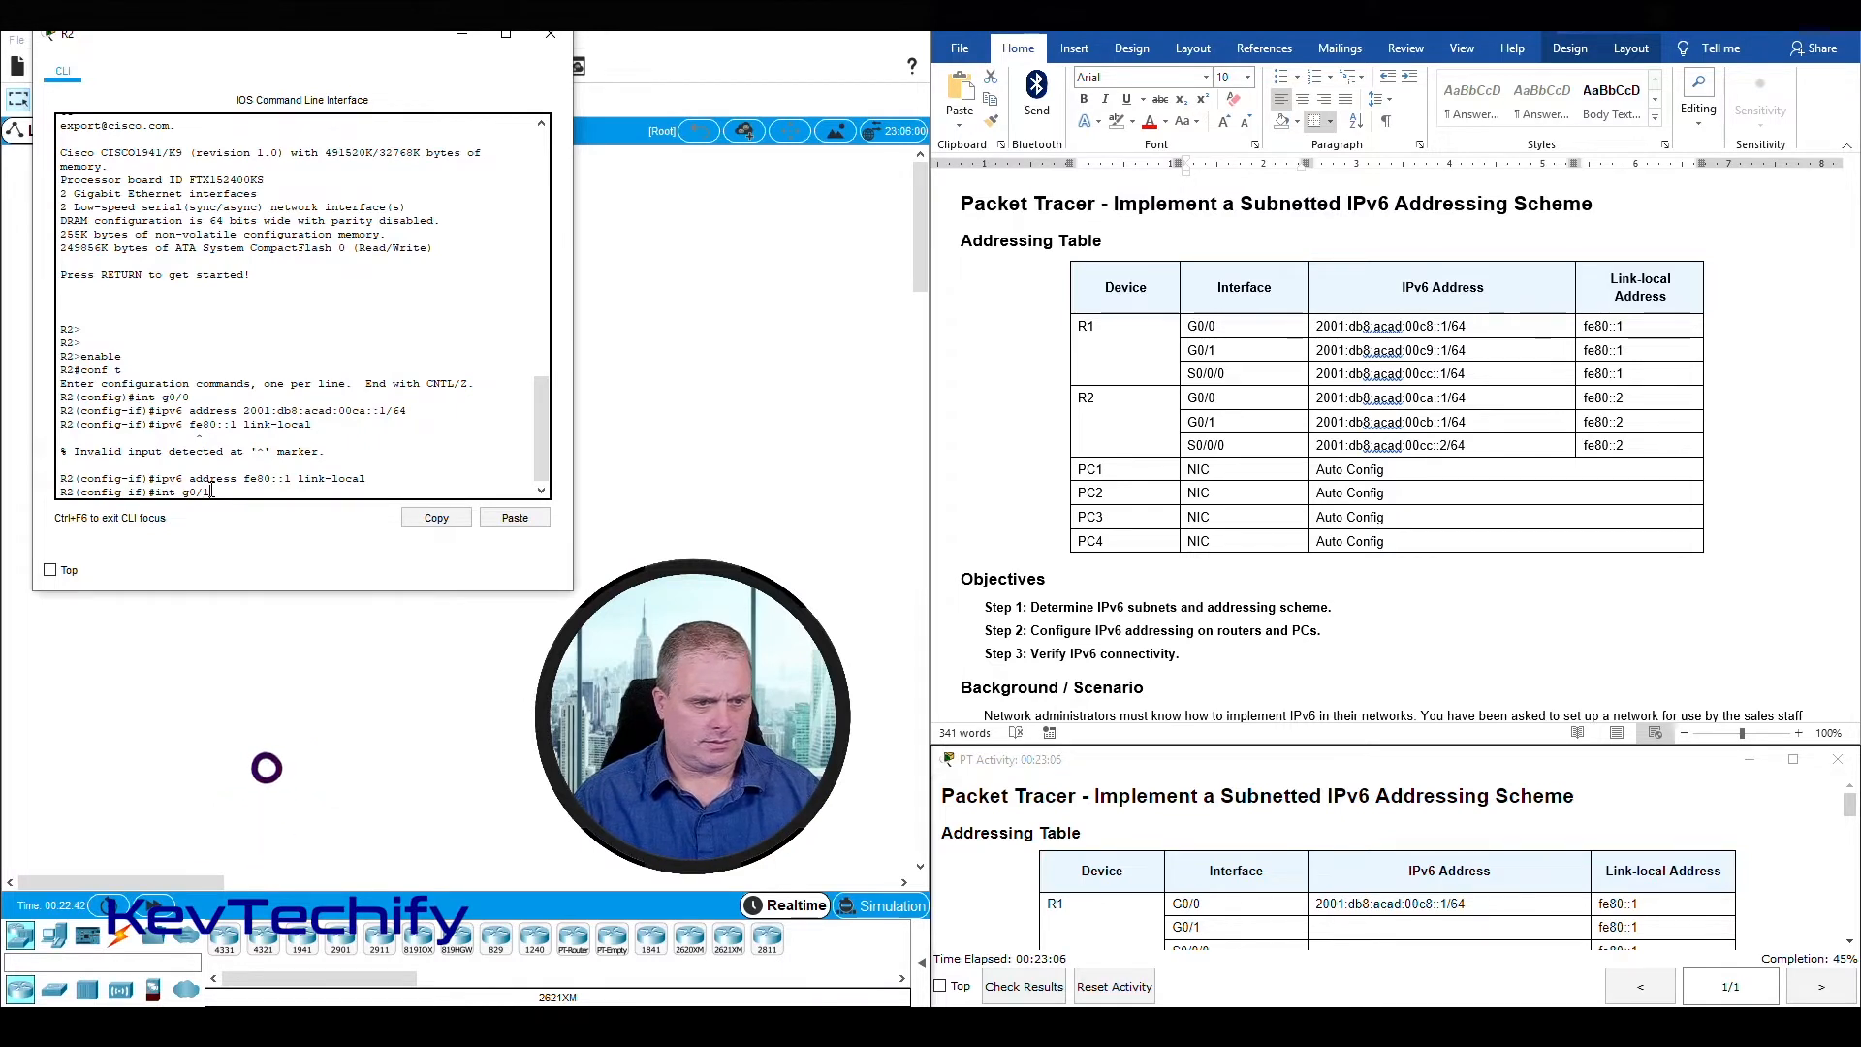
text(1)
key(Return)
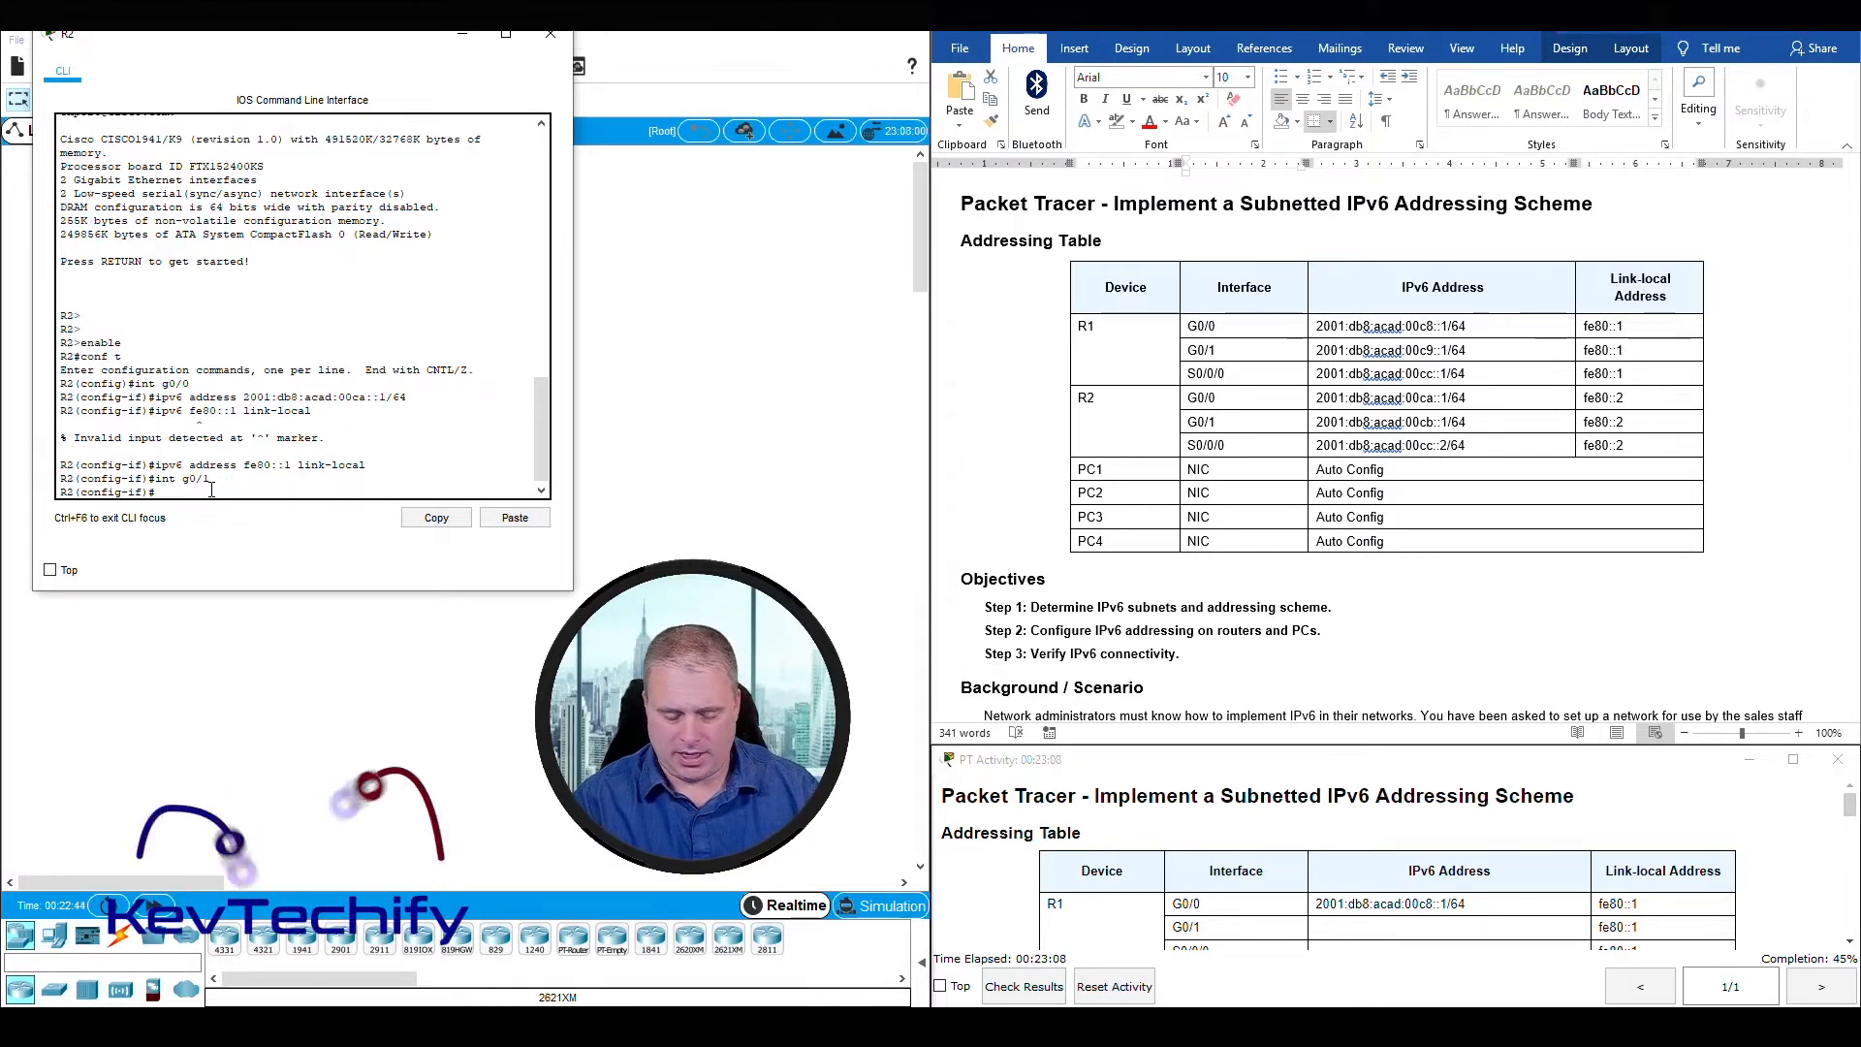
- Try to assign the IPv6 address 2001:db8:acad:00ca::1/64 to R2's g0/1 interface
text(ipv6)
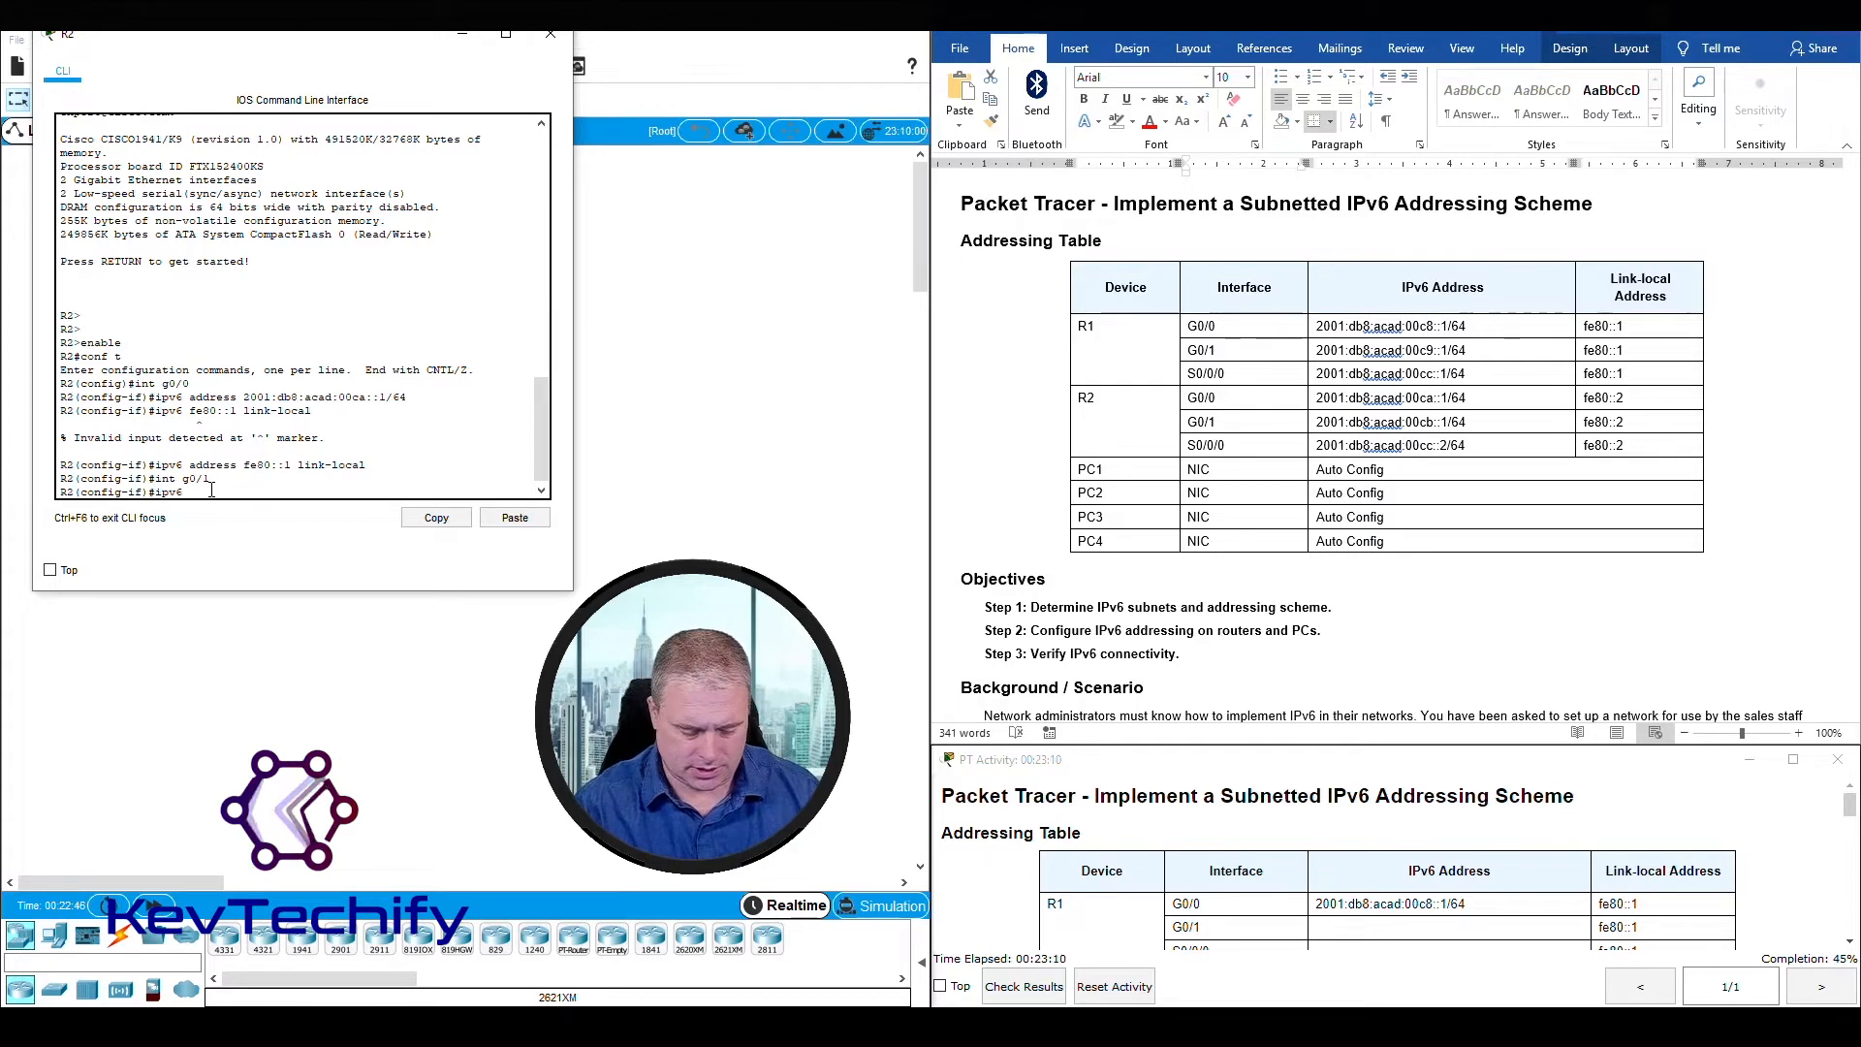
text( address)
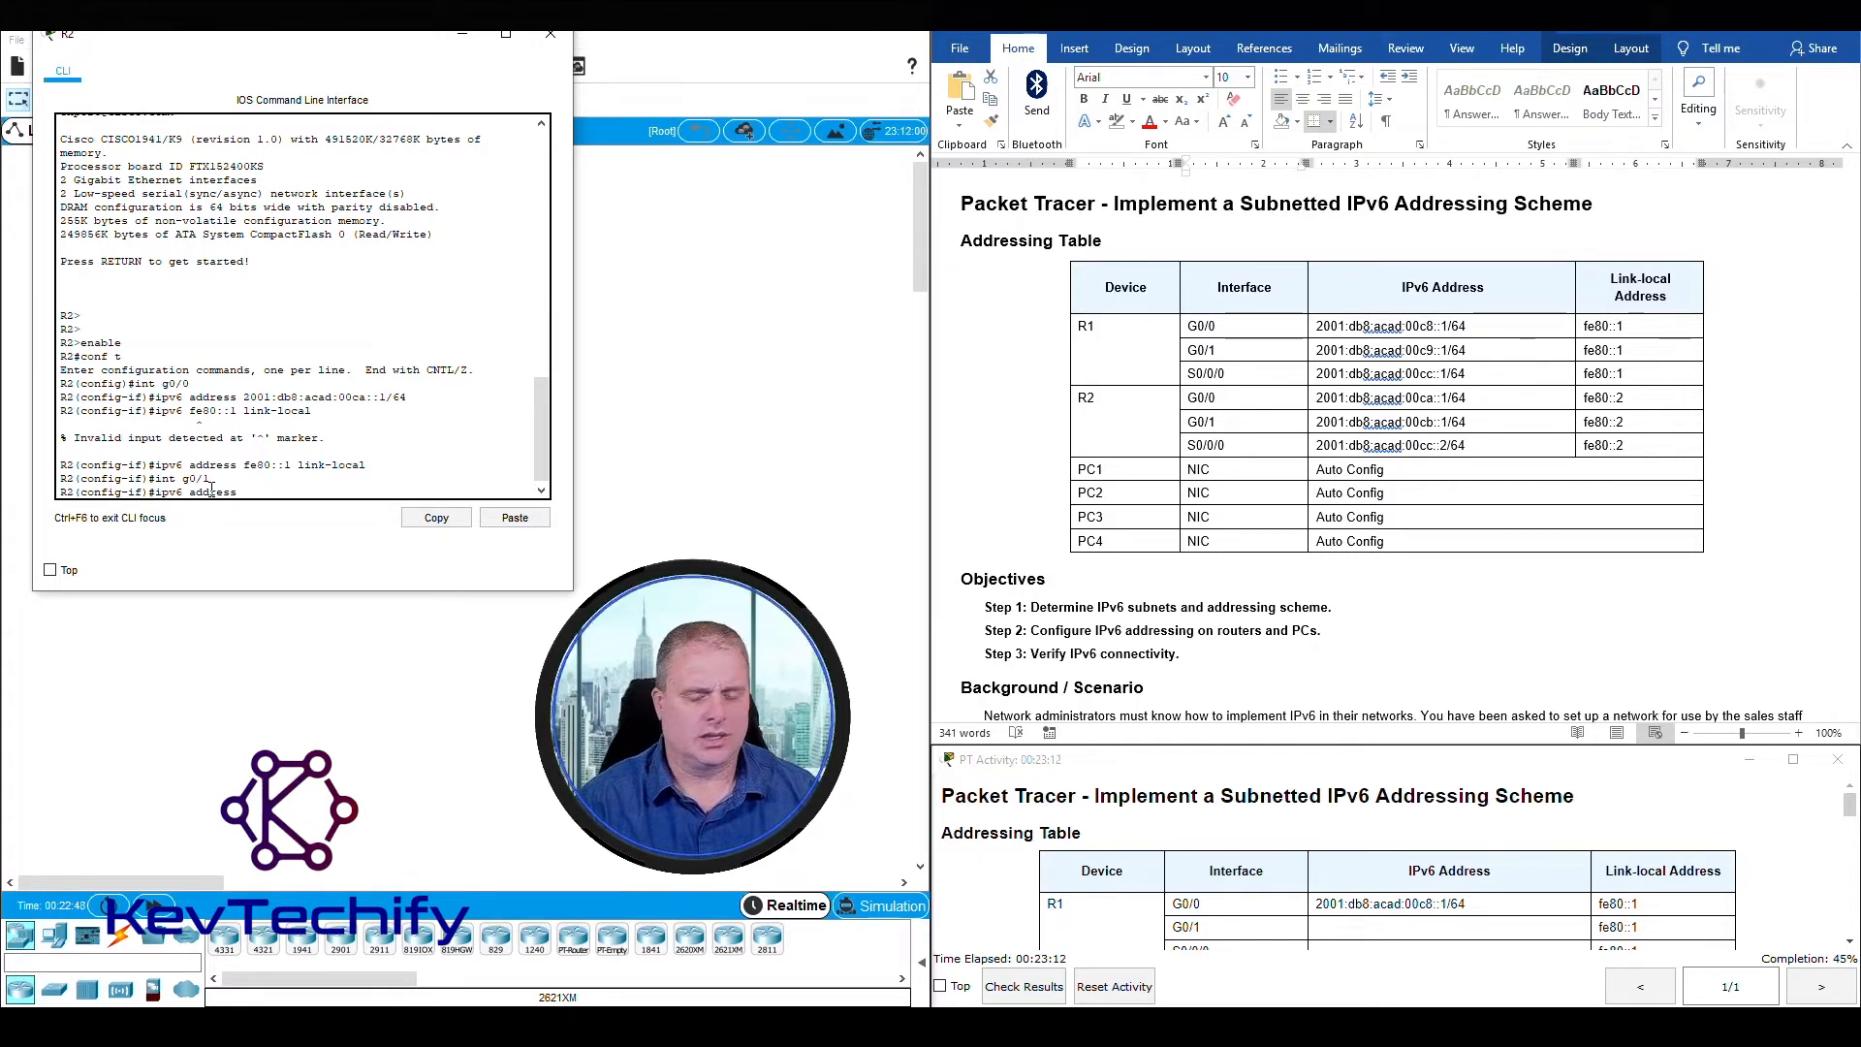
text( 2001:db8:acad:)
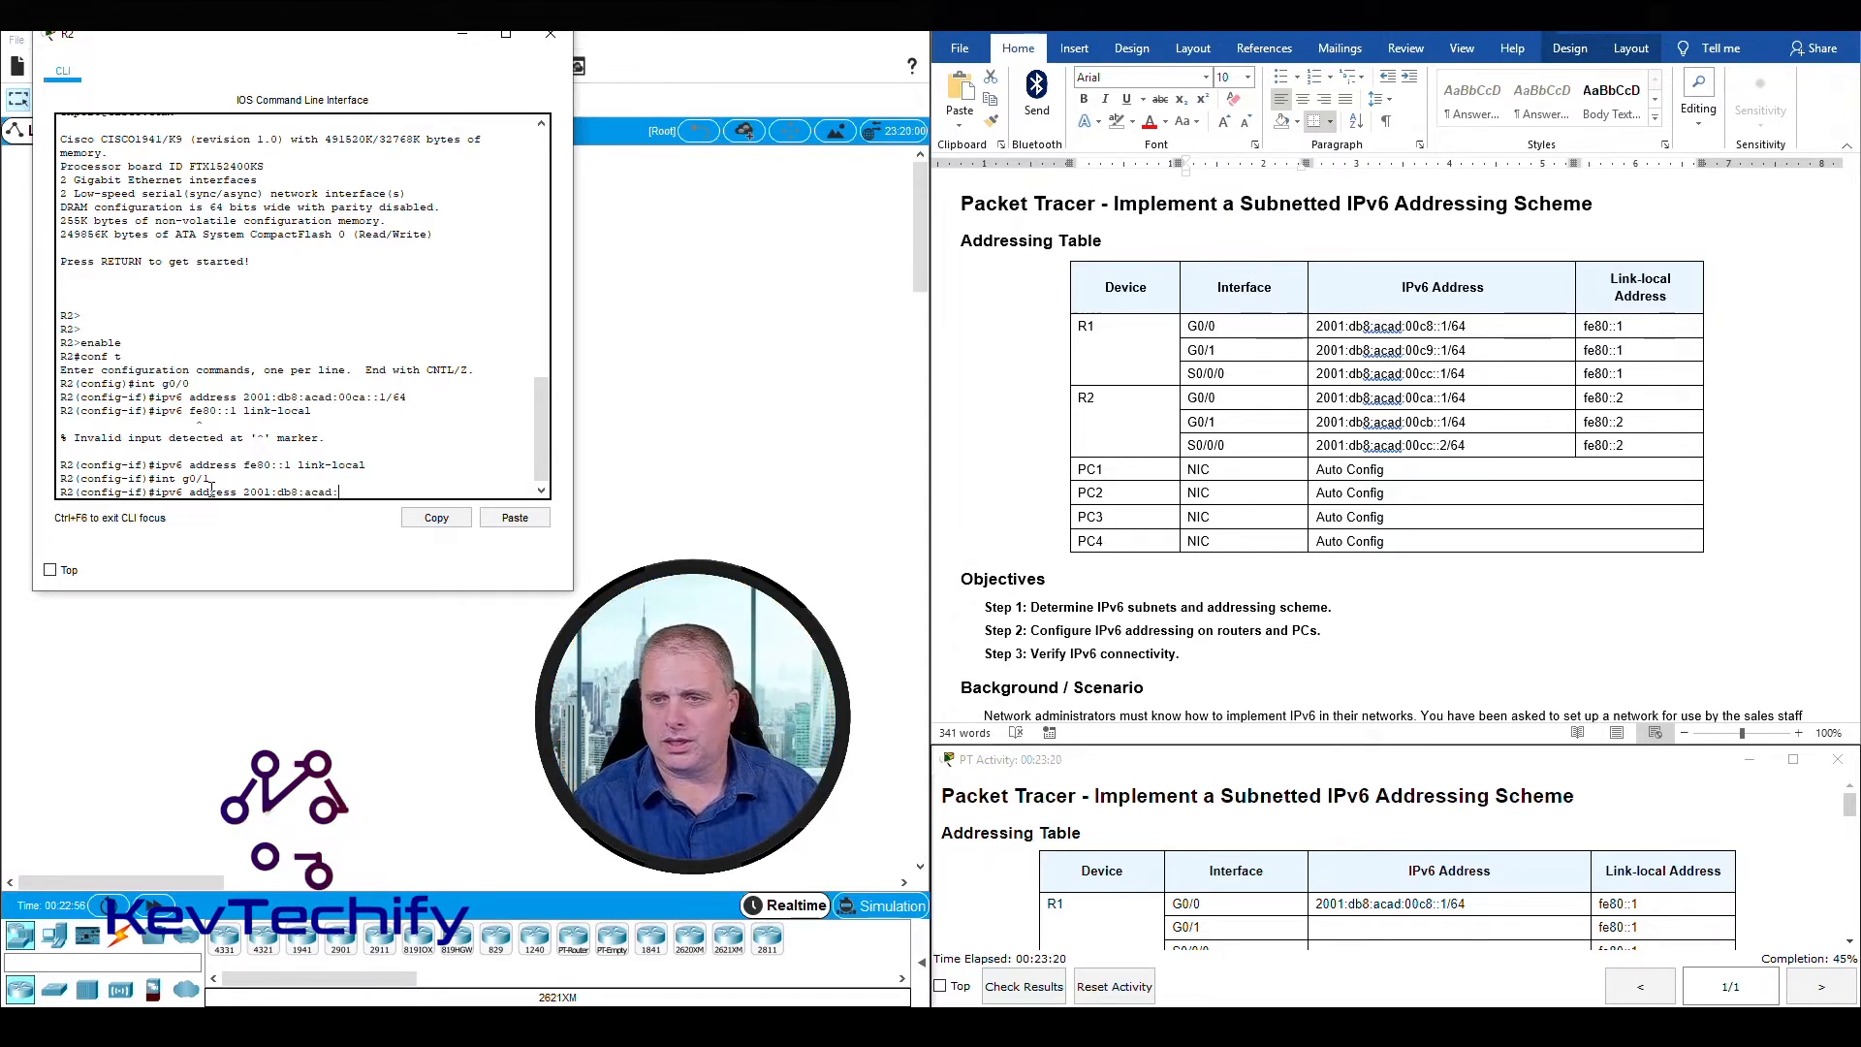
text(00ca::1/64)
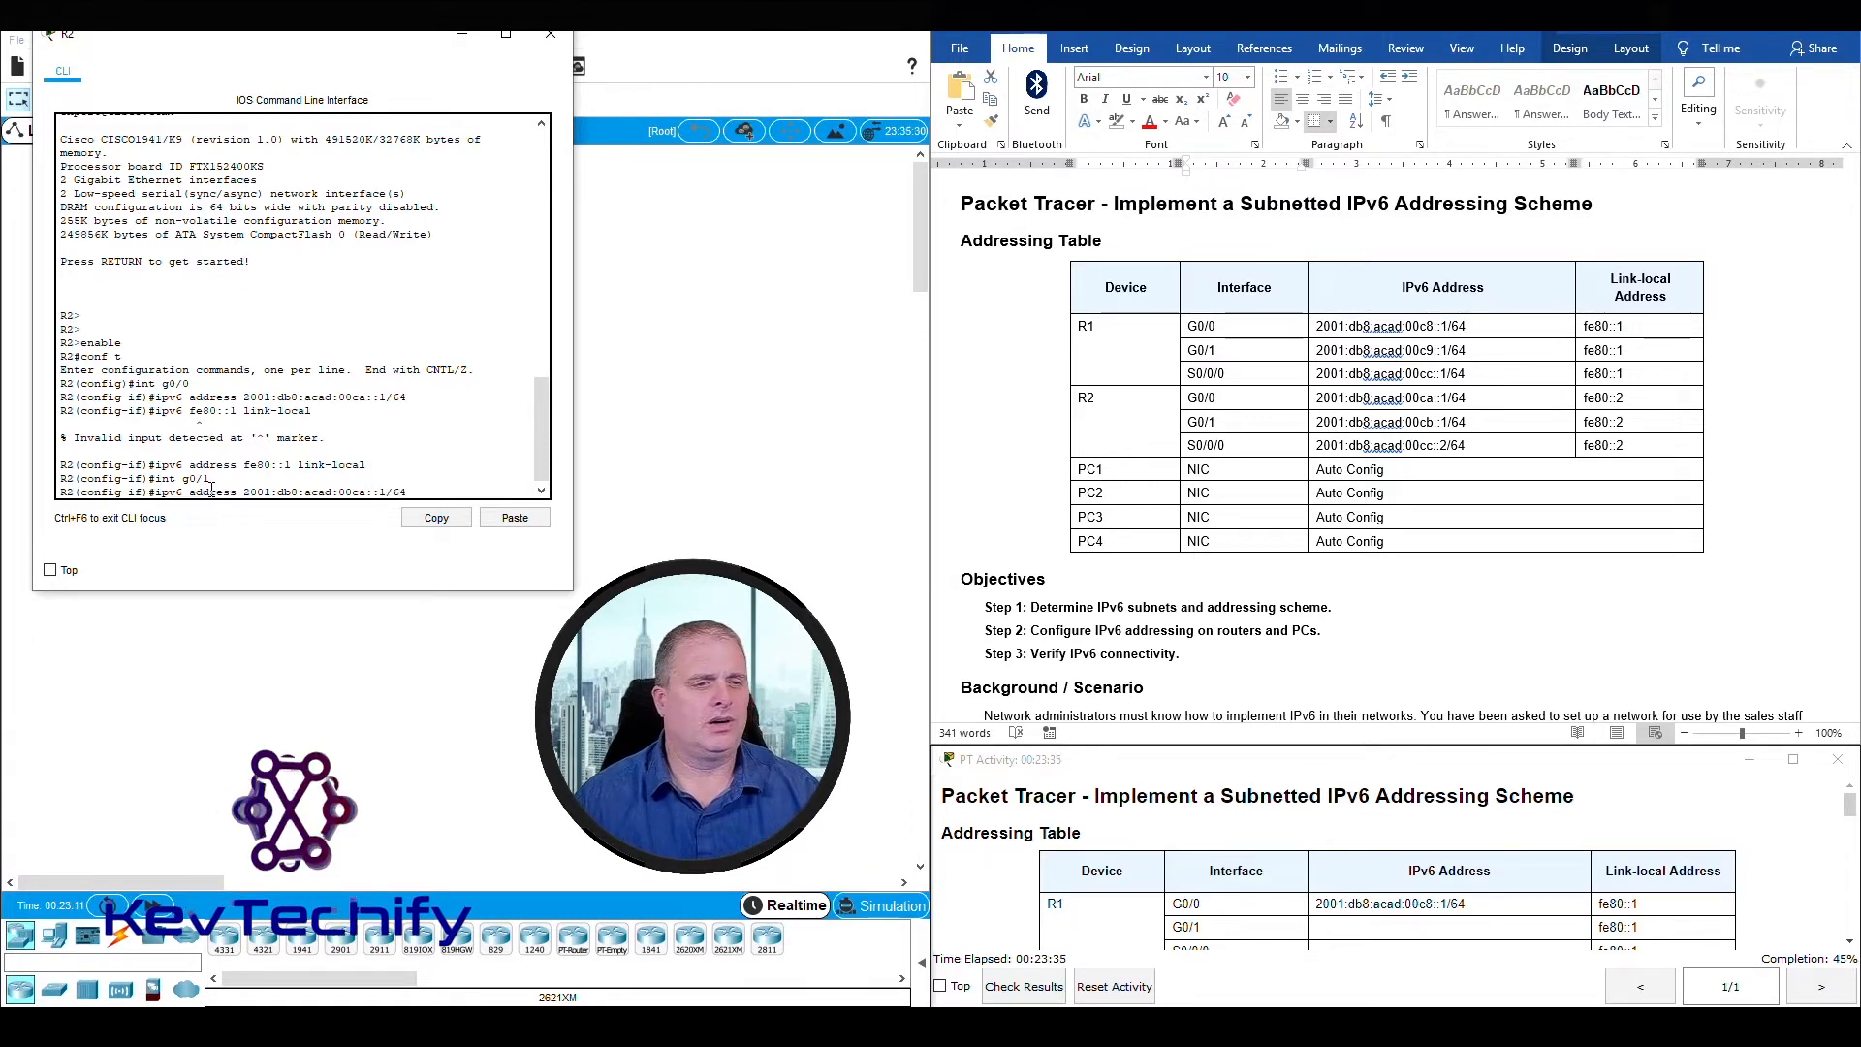
key(Return)
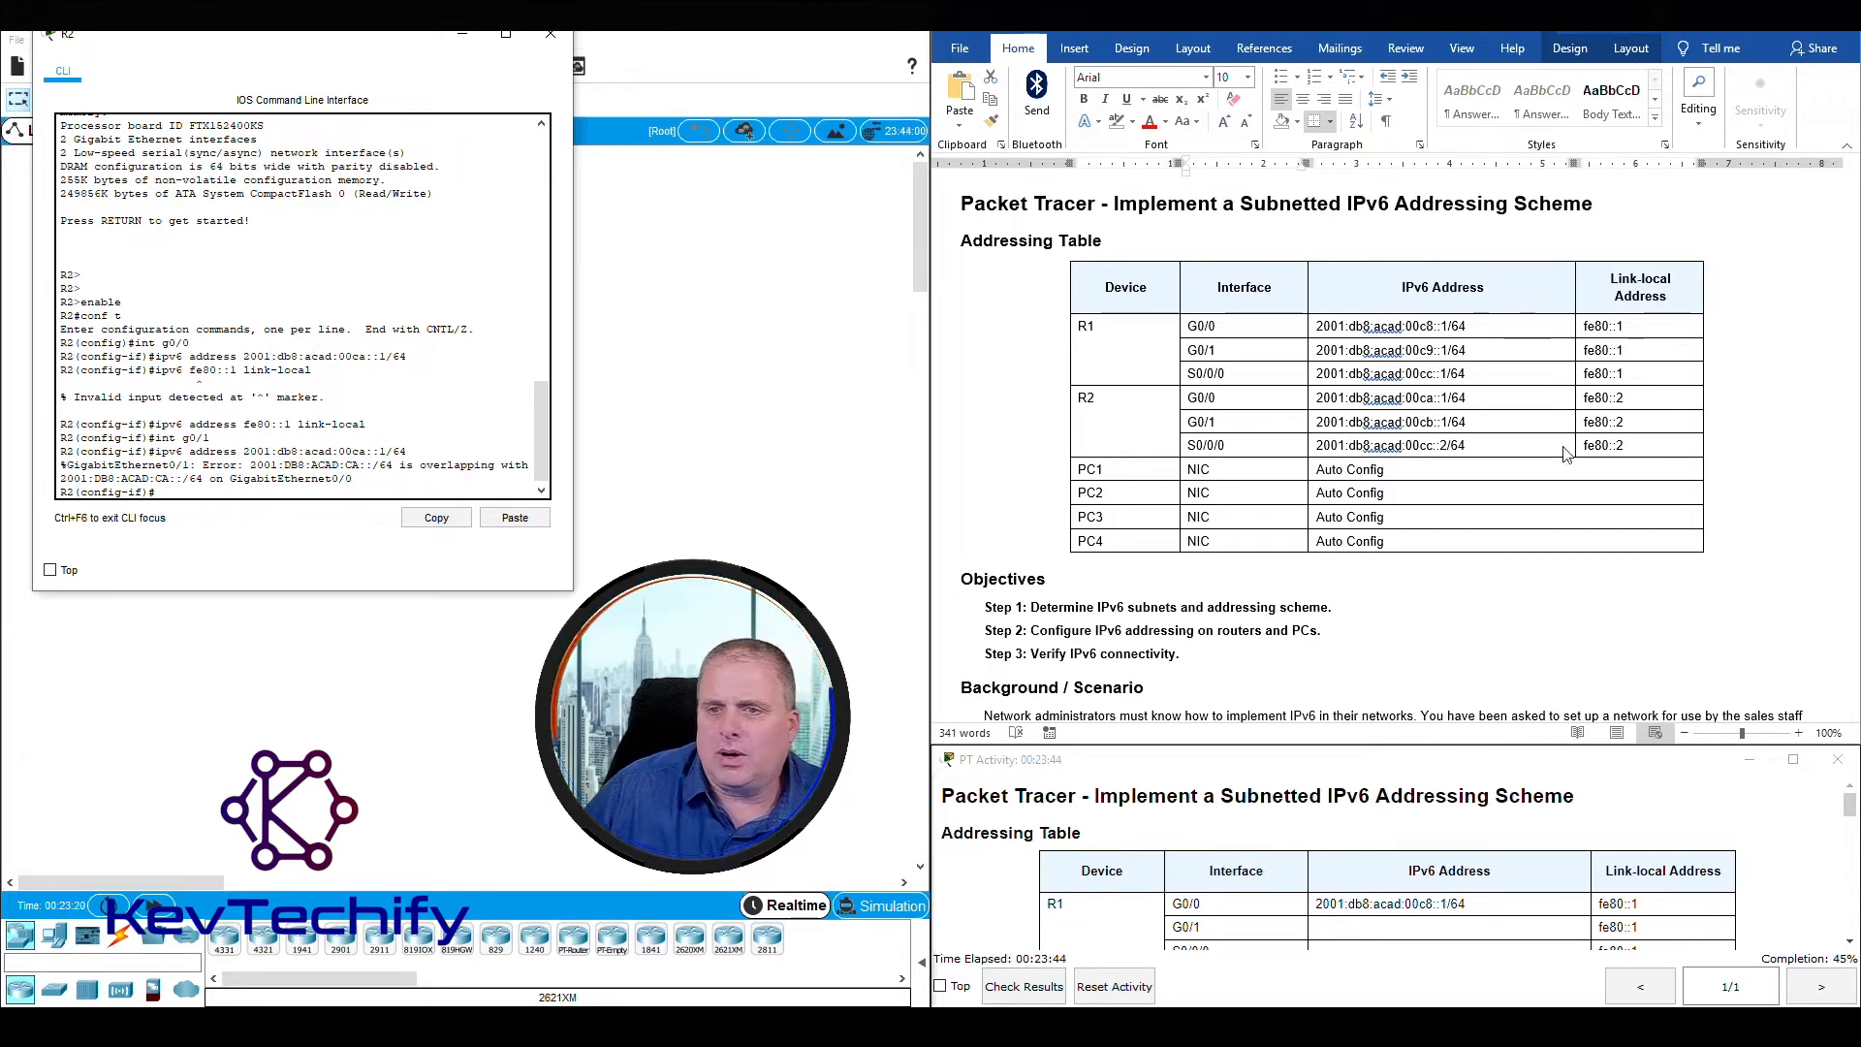
click(1456, 431)
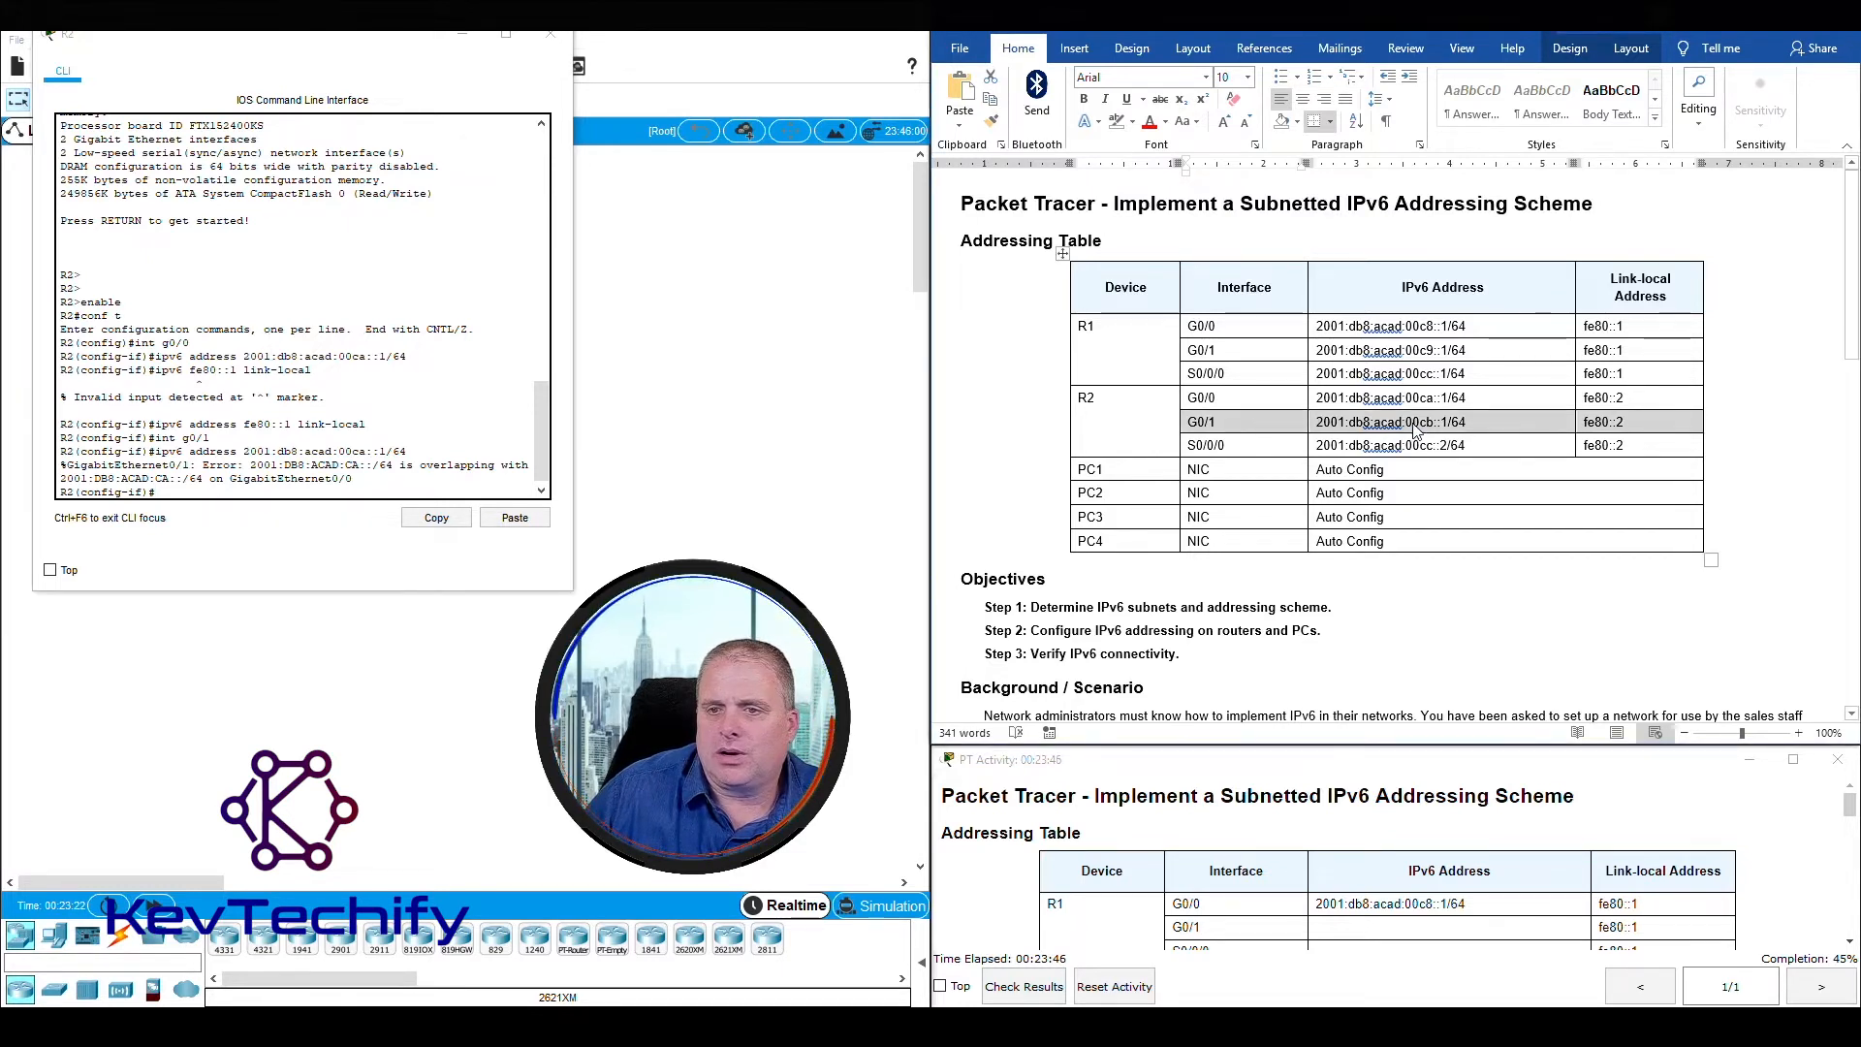
click(233, 492)
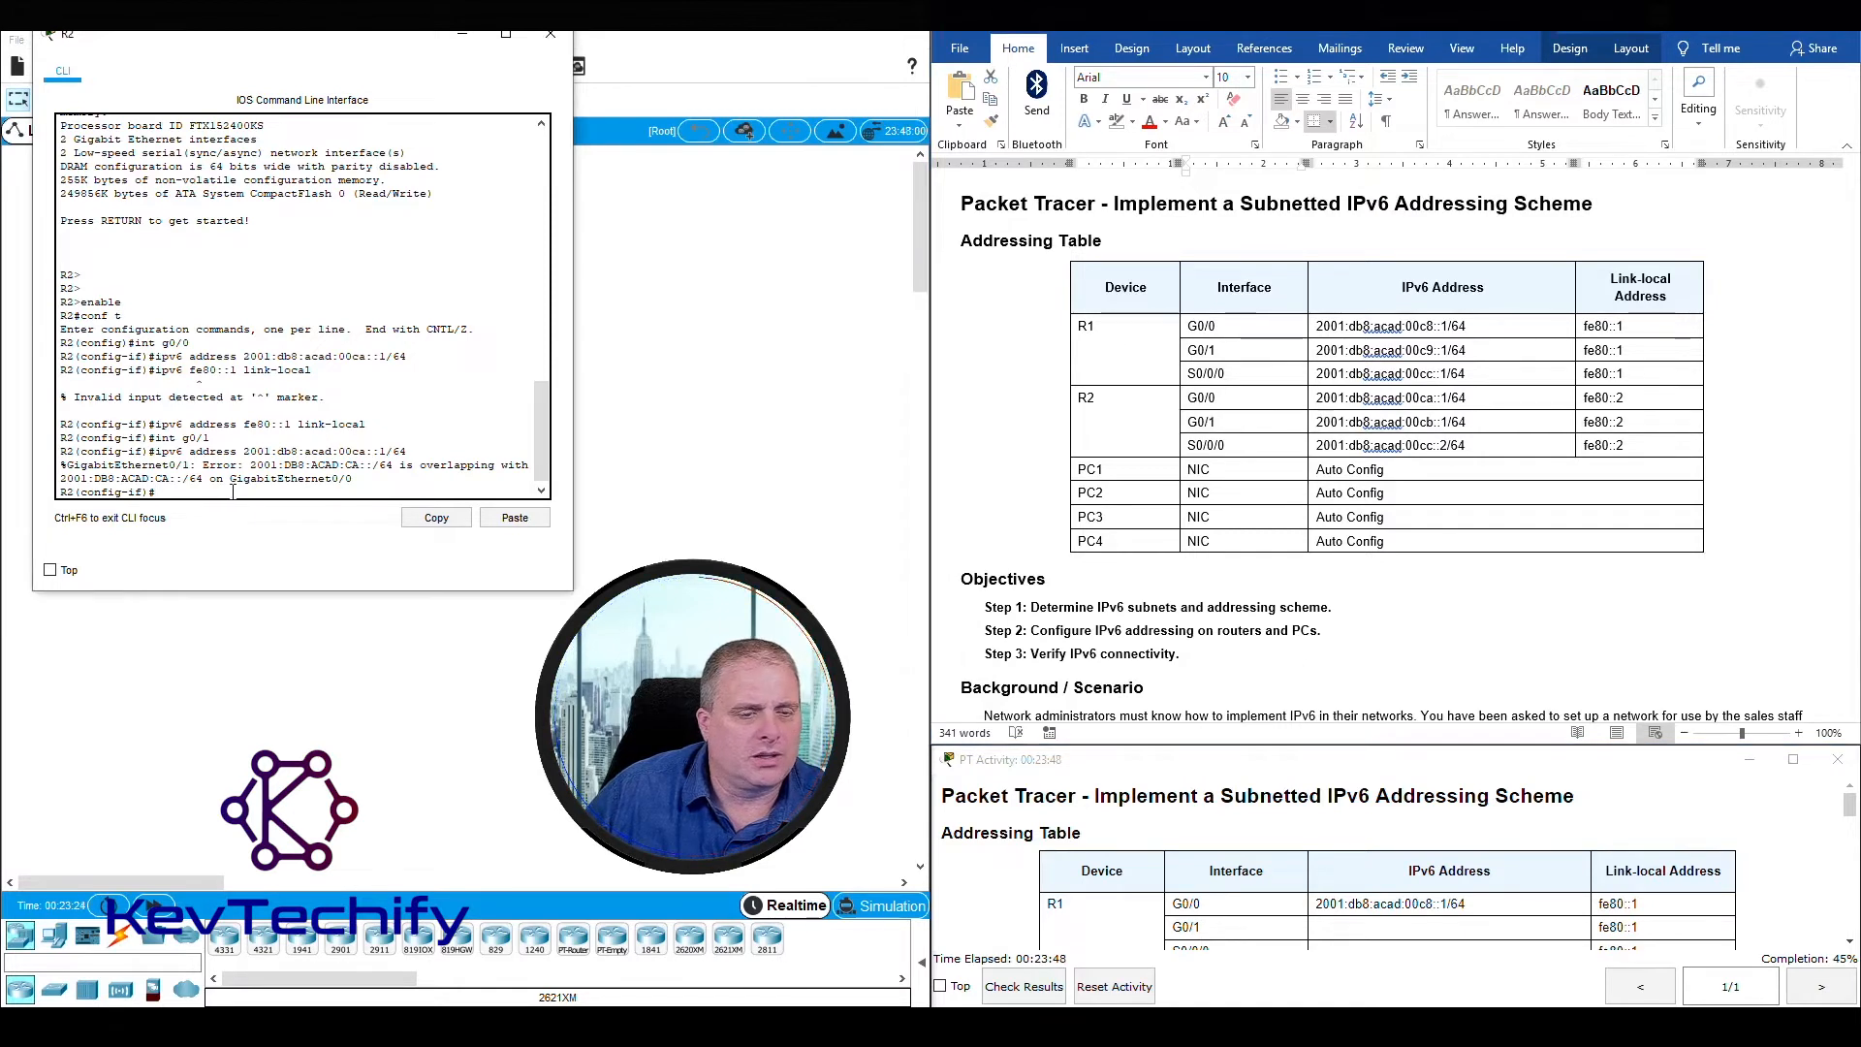
key(Up)
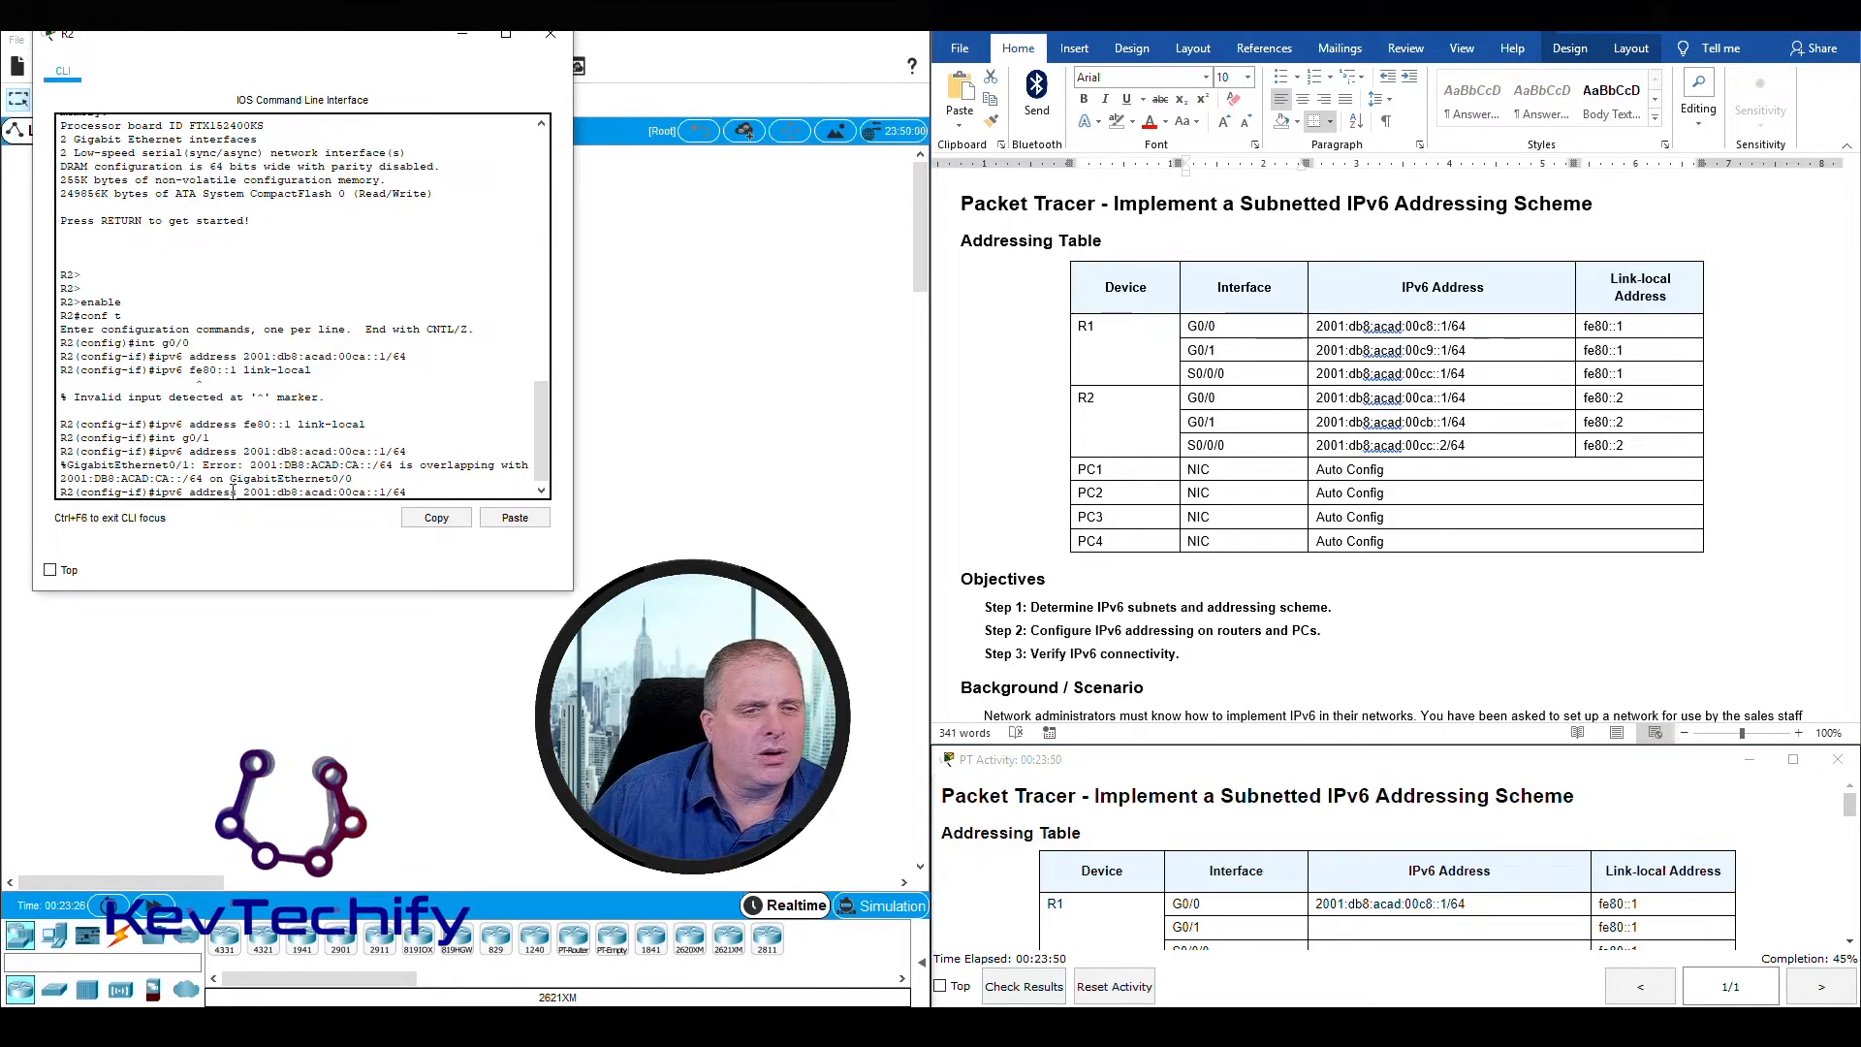
key(BackSpace)
key(BackSpace)
key(BackSpace)
key(BackSpace)
key(BackSpace)
key(BackSpace)
key(BackSpace)
key(BackSpace)
key(BackSpace)
key(BackSpace)
key(BackSpace)
key(BackSpace)
key(BackSpace)
key(BackSpace)
key(BackSpace)
key(BackSpace)
key(BackSpace)
key(BackSpace)
key(BackSpace)
key(BackSpace)
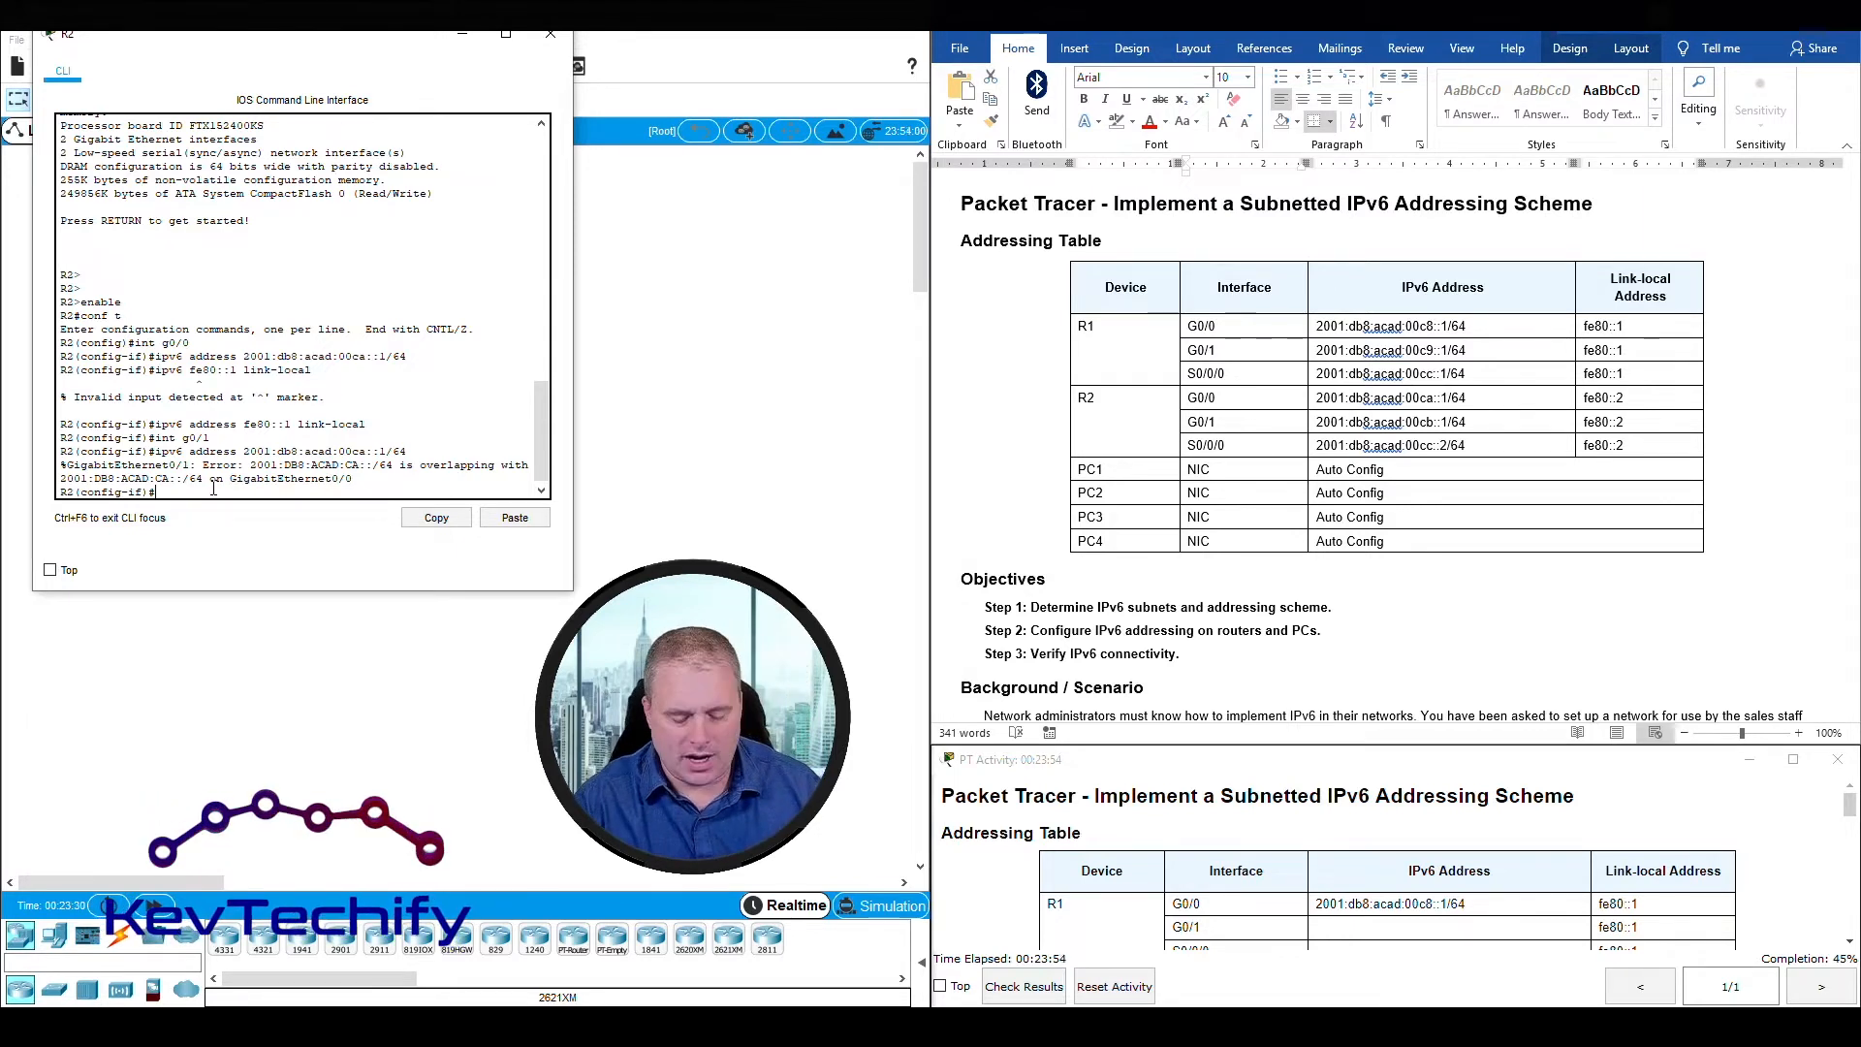
- Assign the IPv6 address 2001:db8:acad:00cb::1/64 to R2's g0/1 interface, following the G0/1 row of the addressing table
text(ipv6 address)
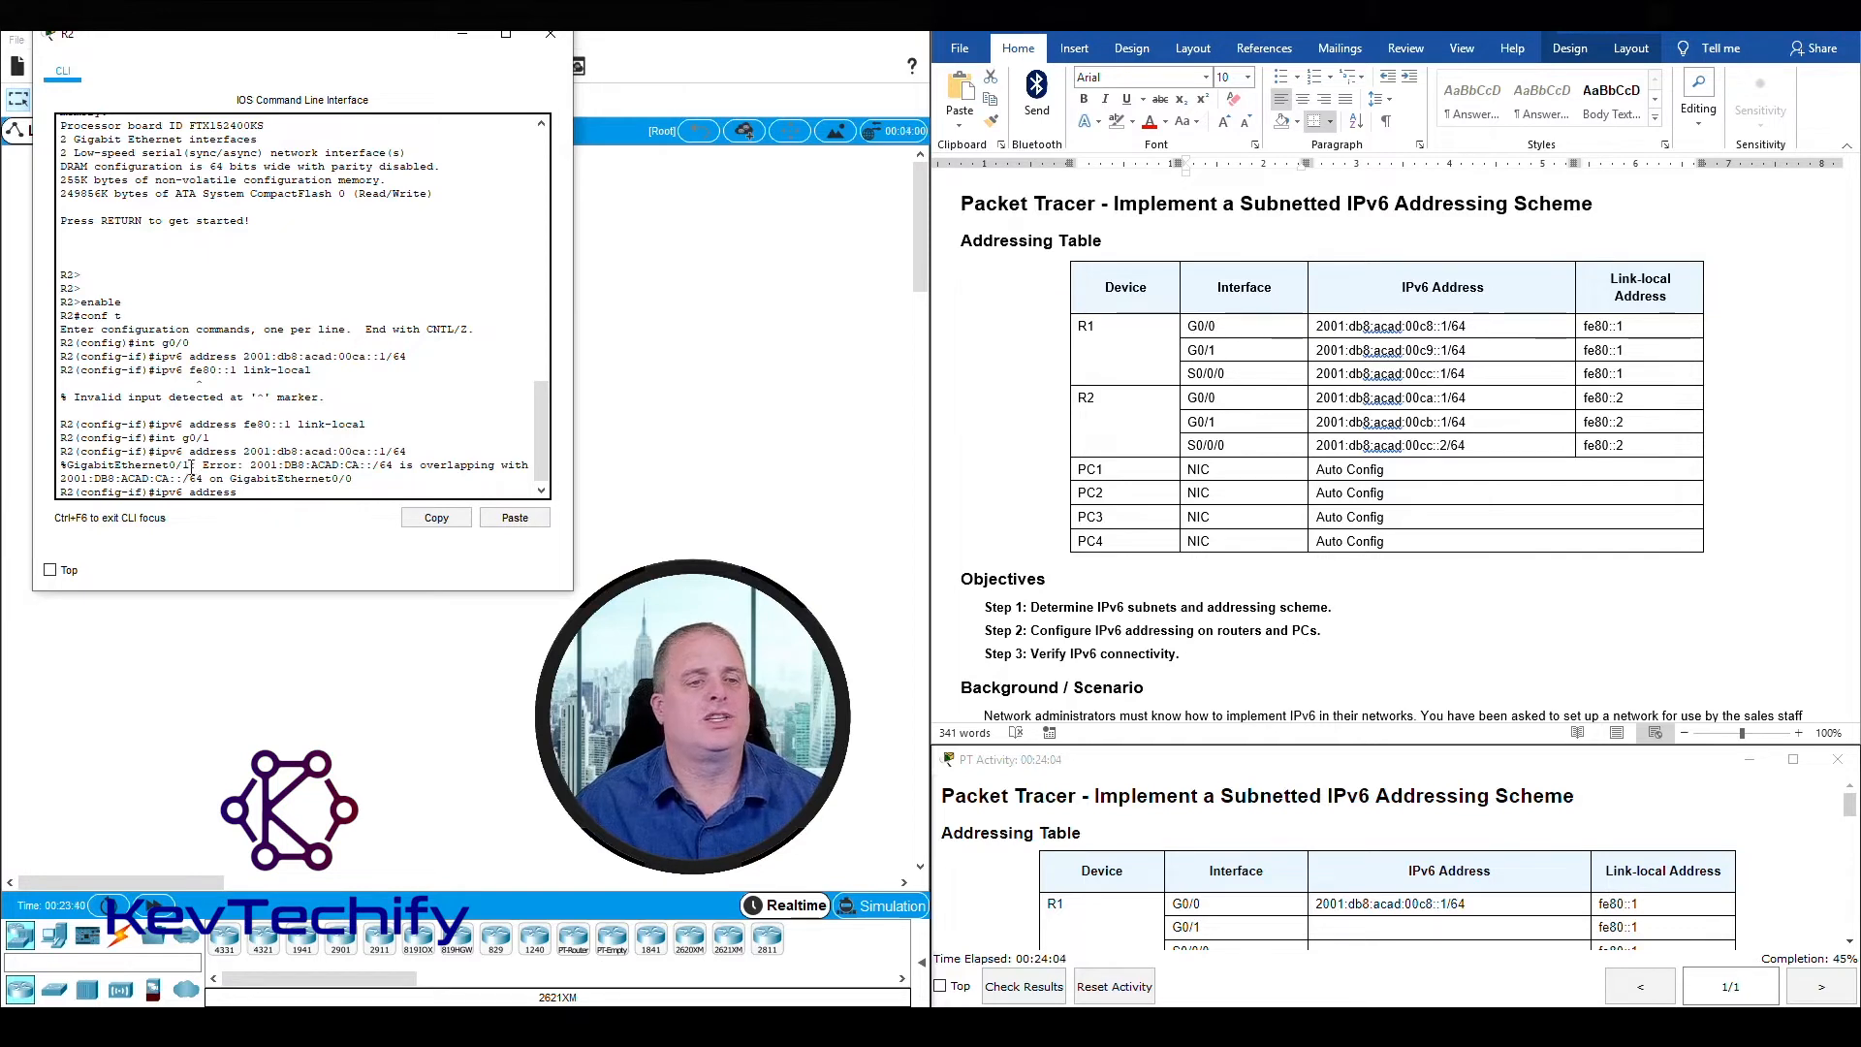
mouse_move(202, 467)
mouse_down()
mouse_move(262, 467)
mouse_move(212, 468)
mouse_up()
click(352, 492)
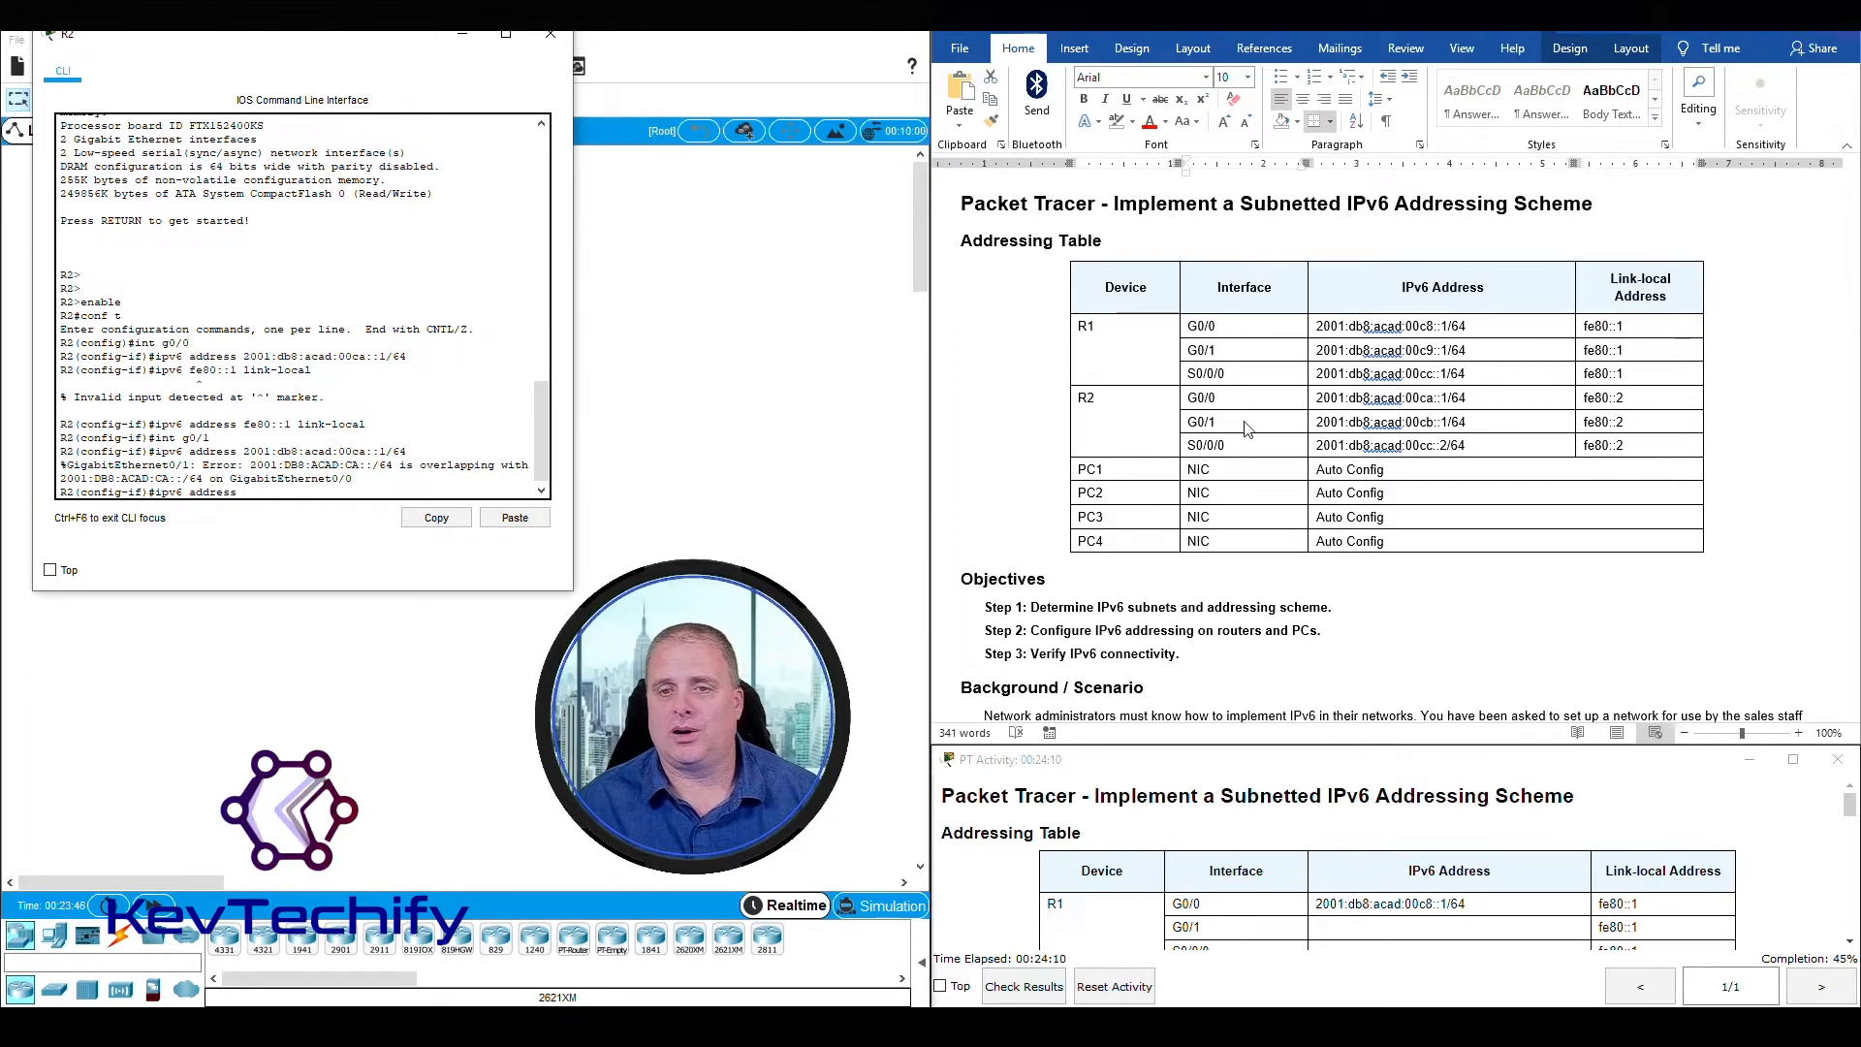
double_click(1205, 429)
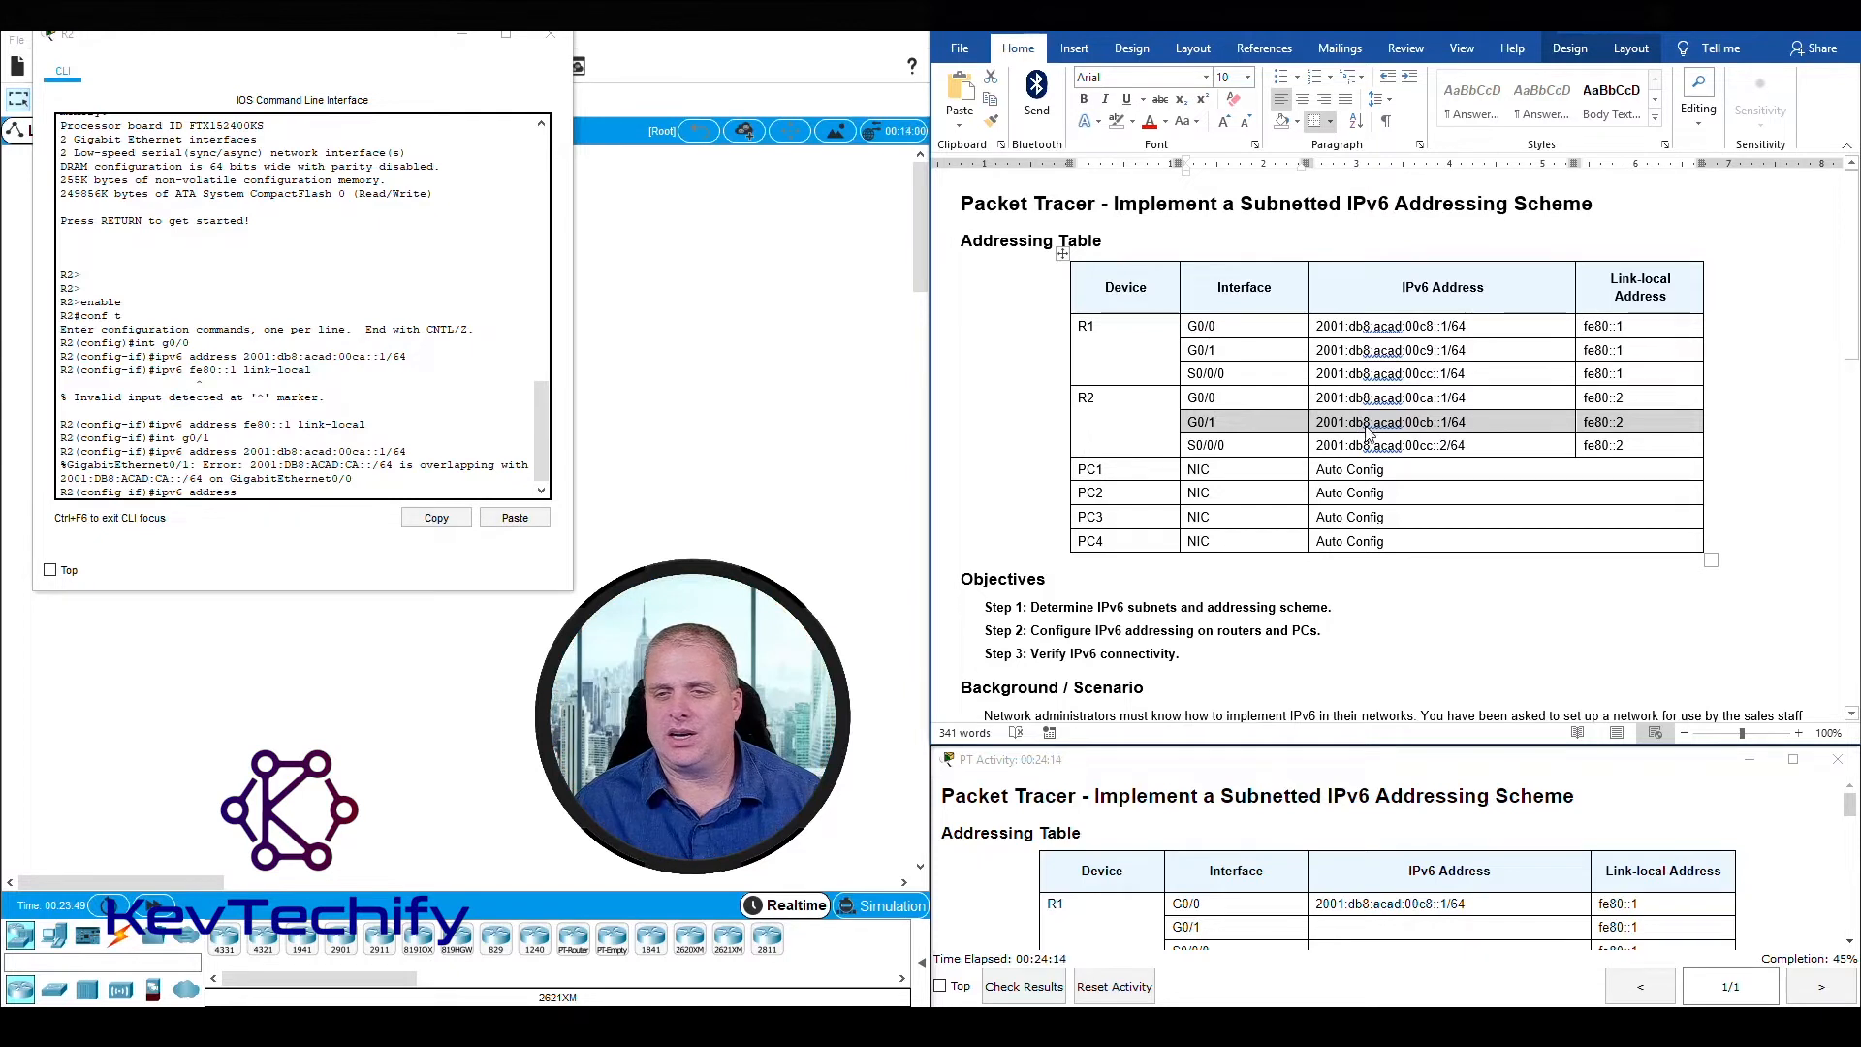
click(266, 494)
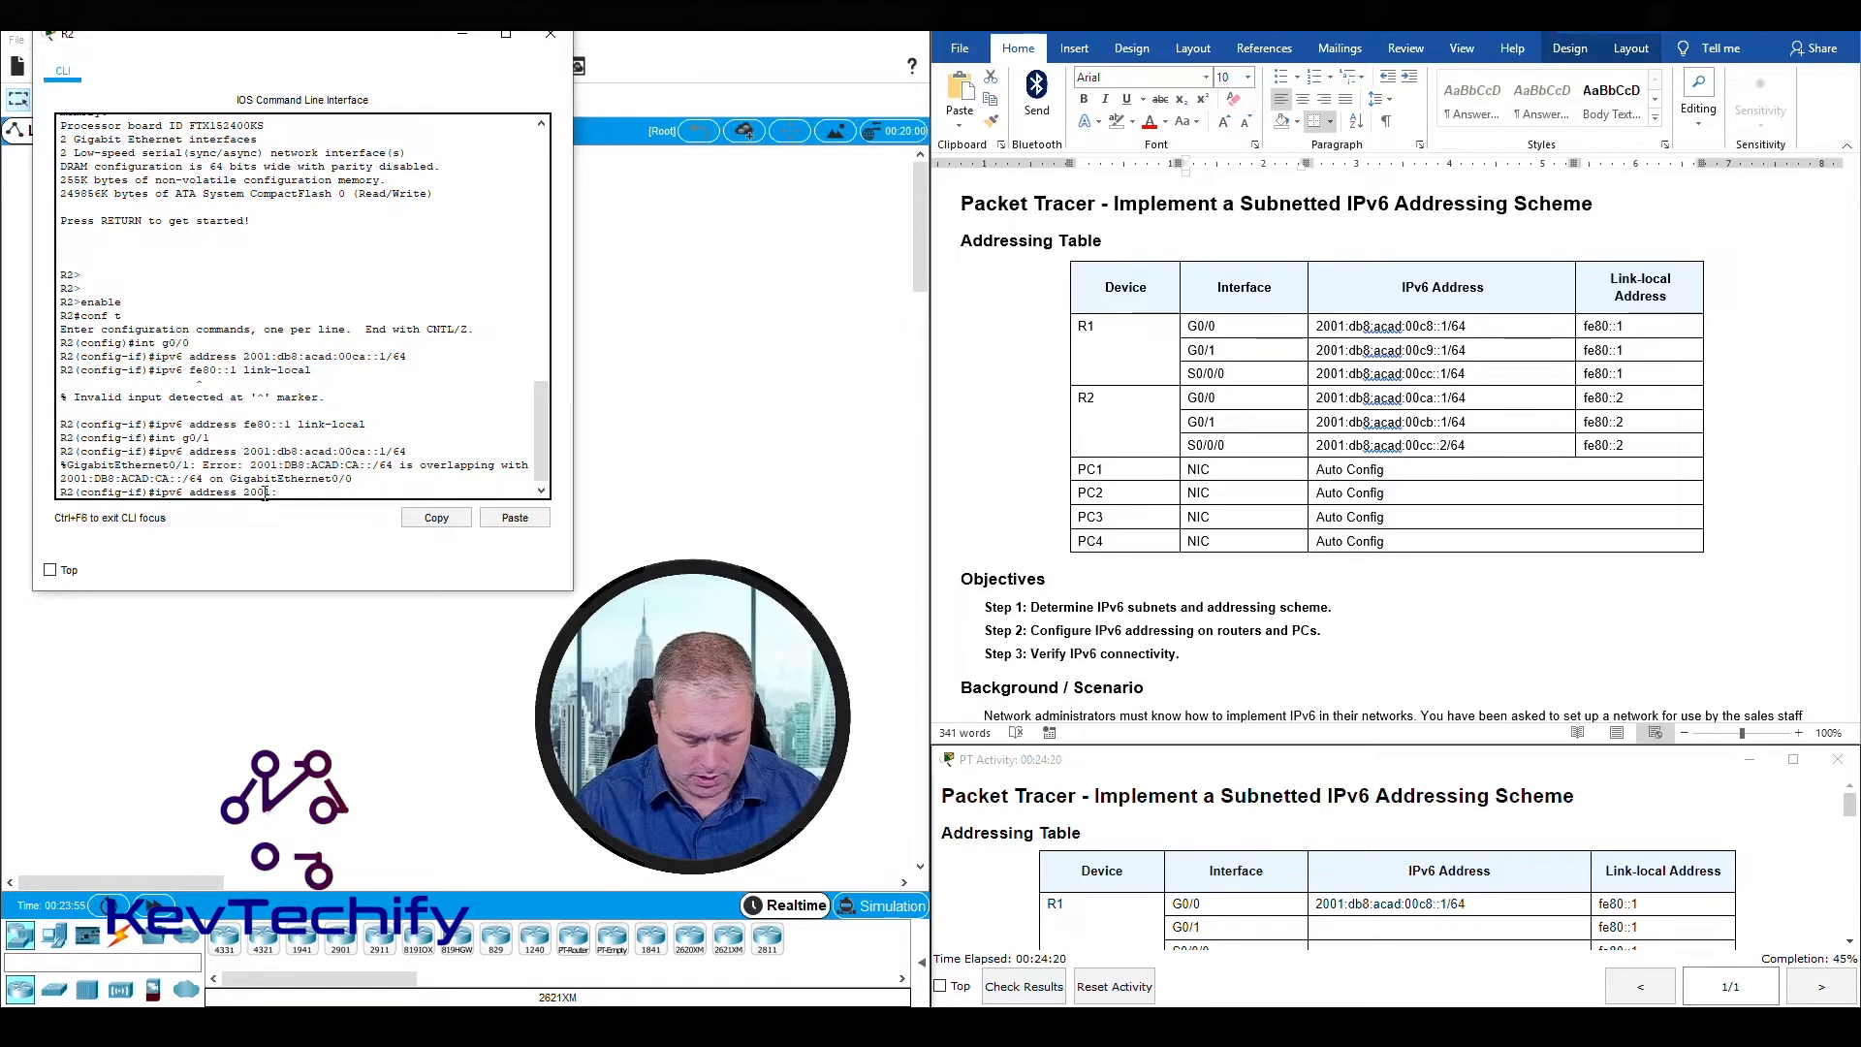
text(db8)
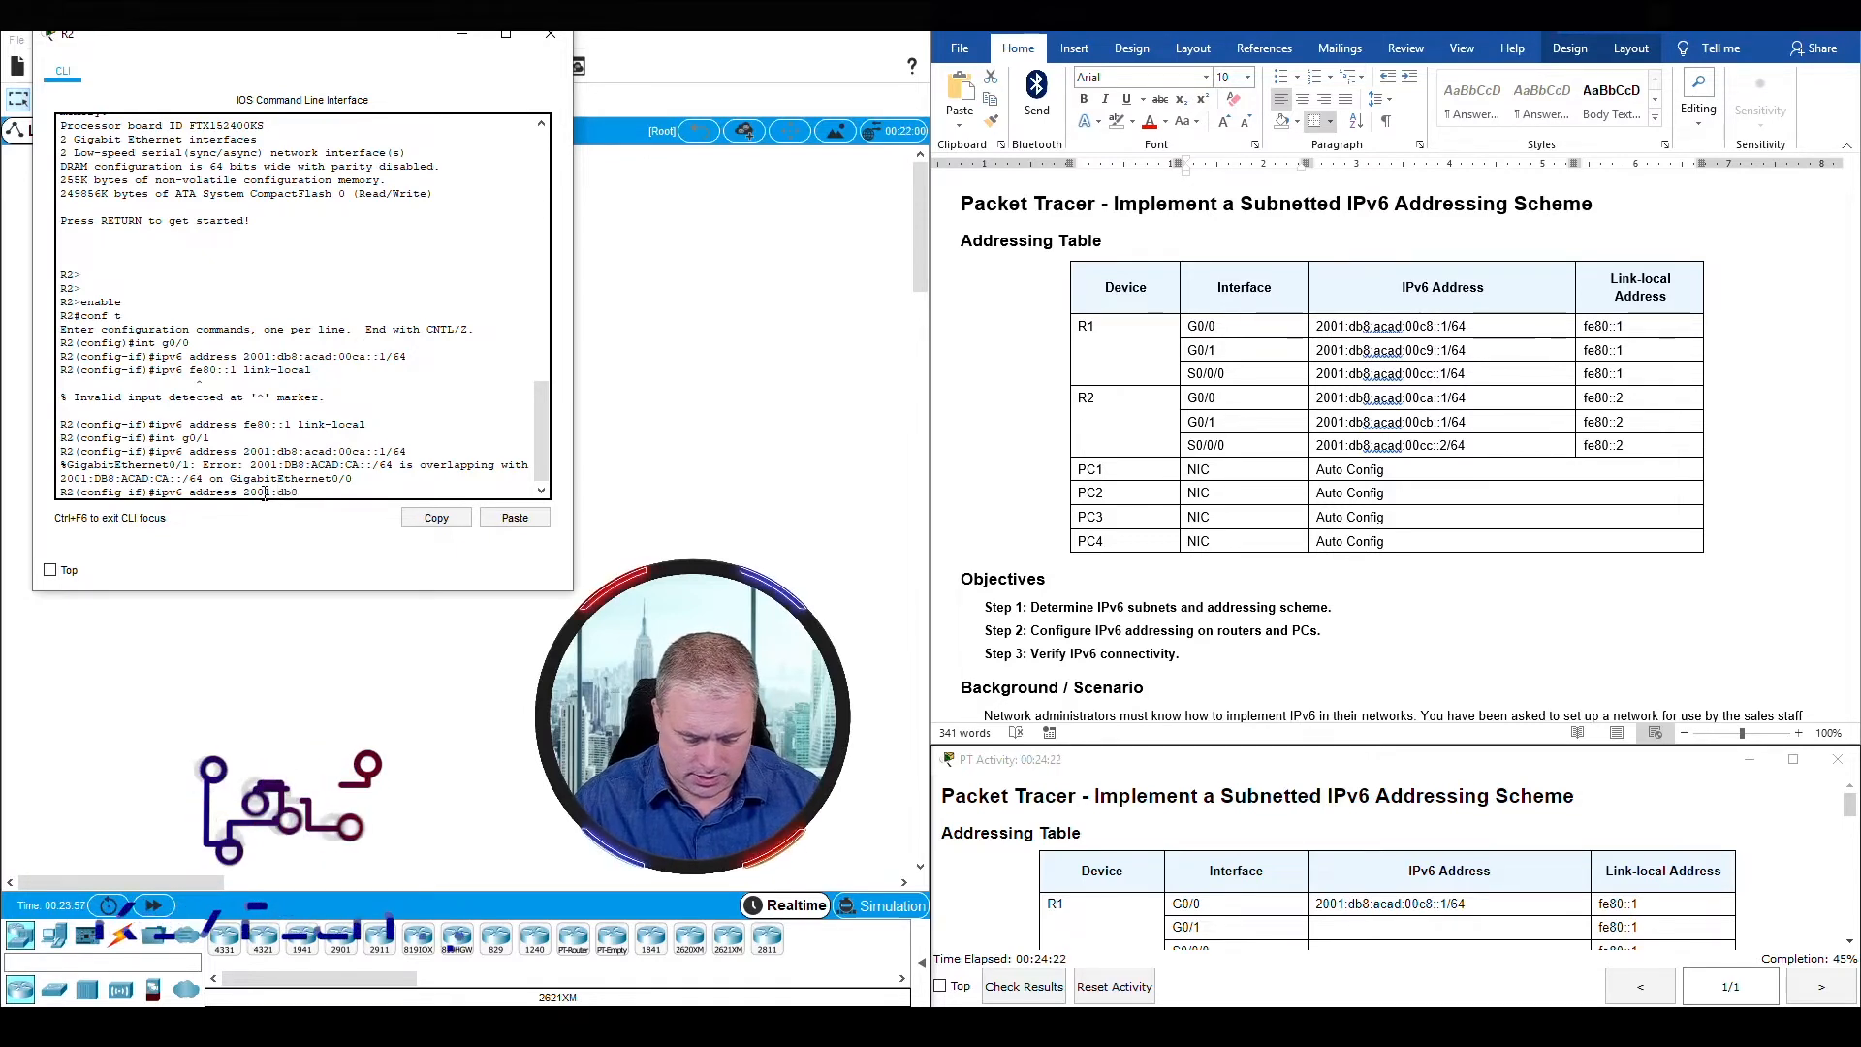
text(:acad:)
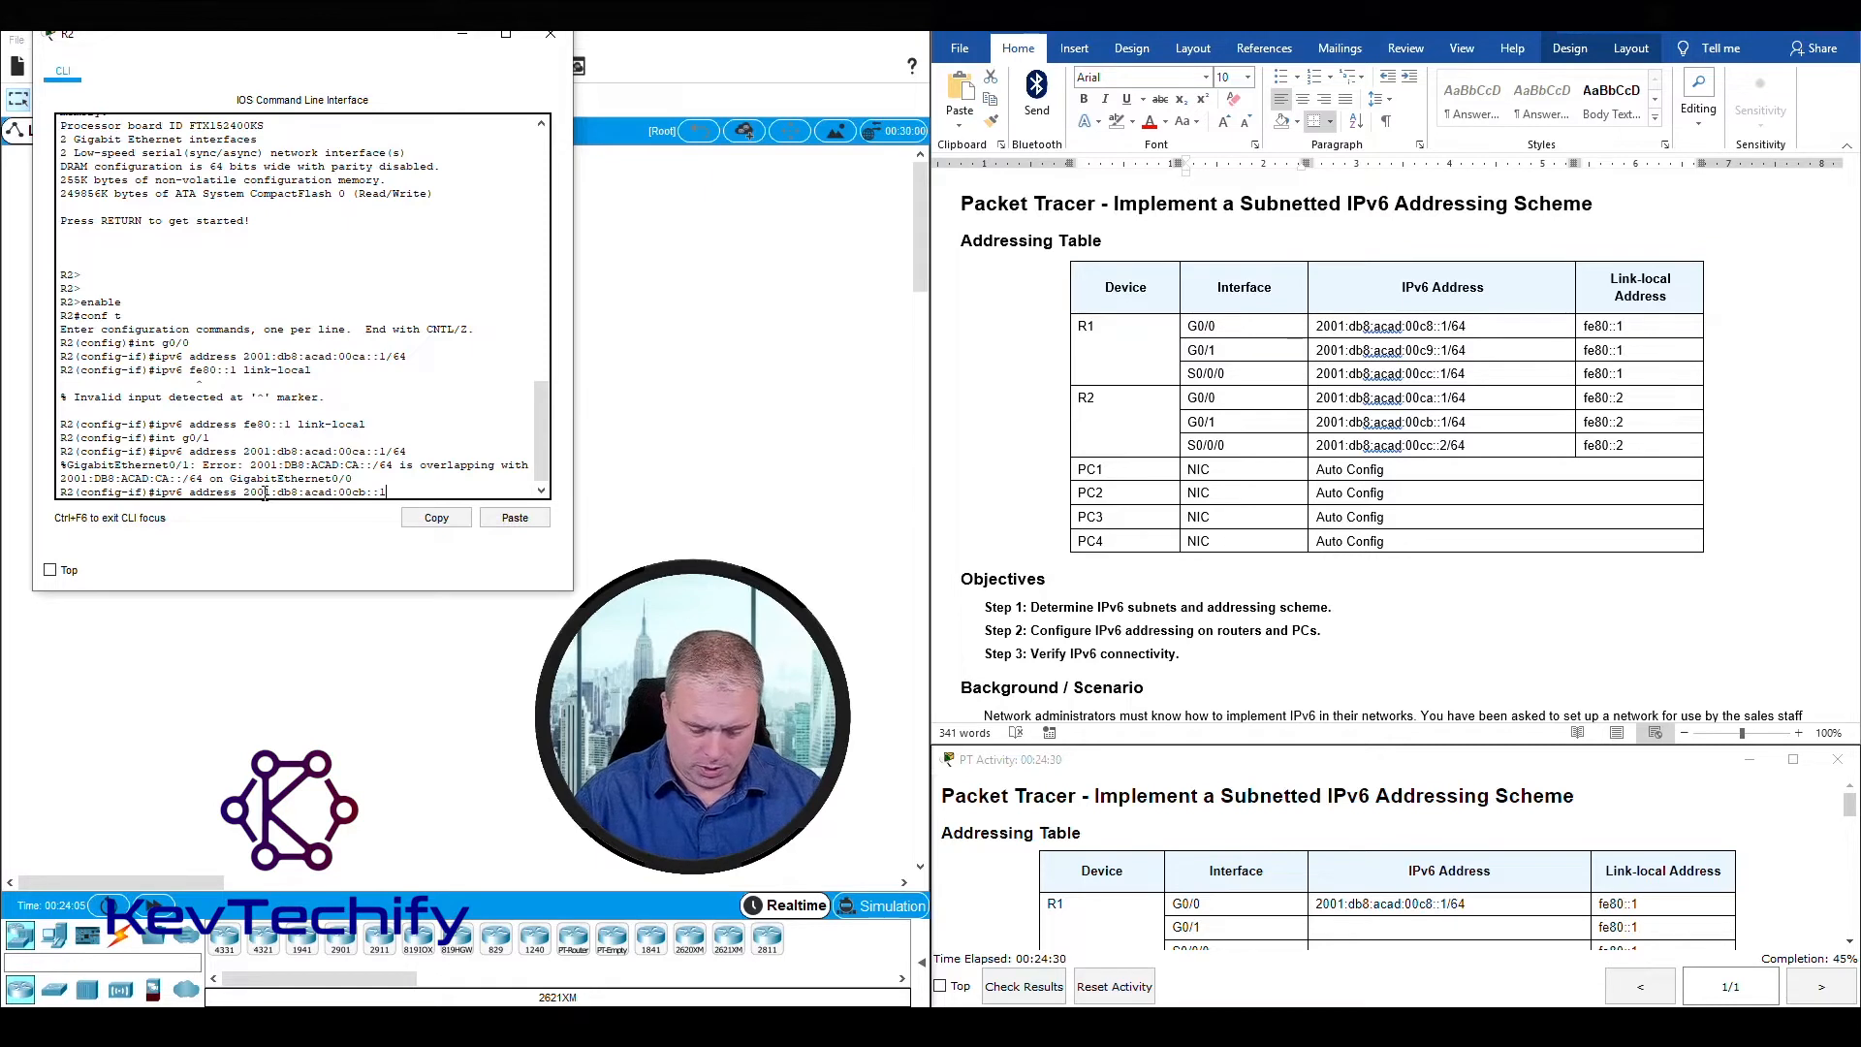
key(Return)
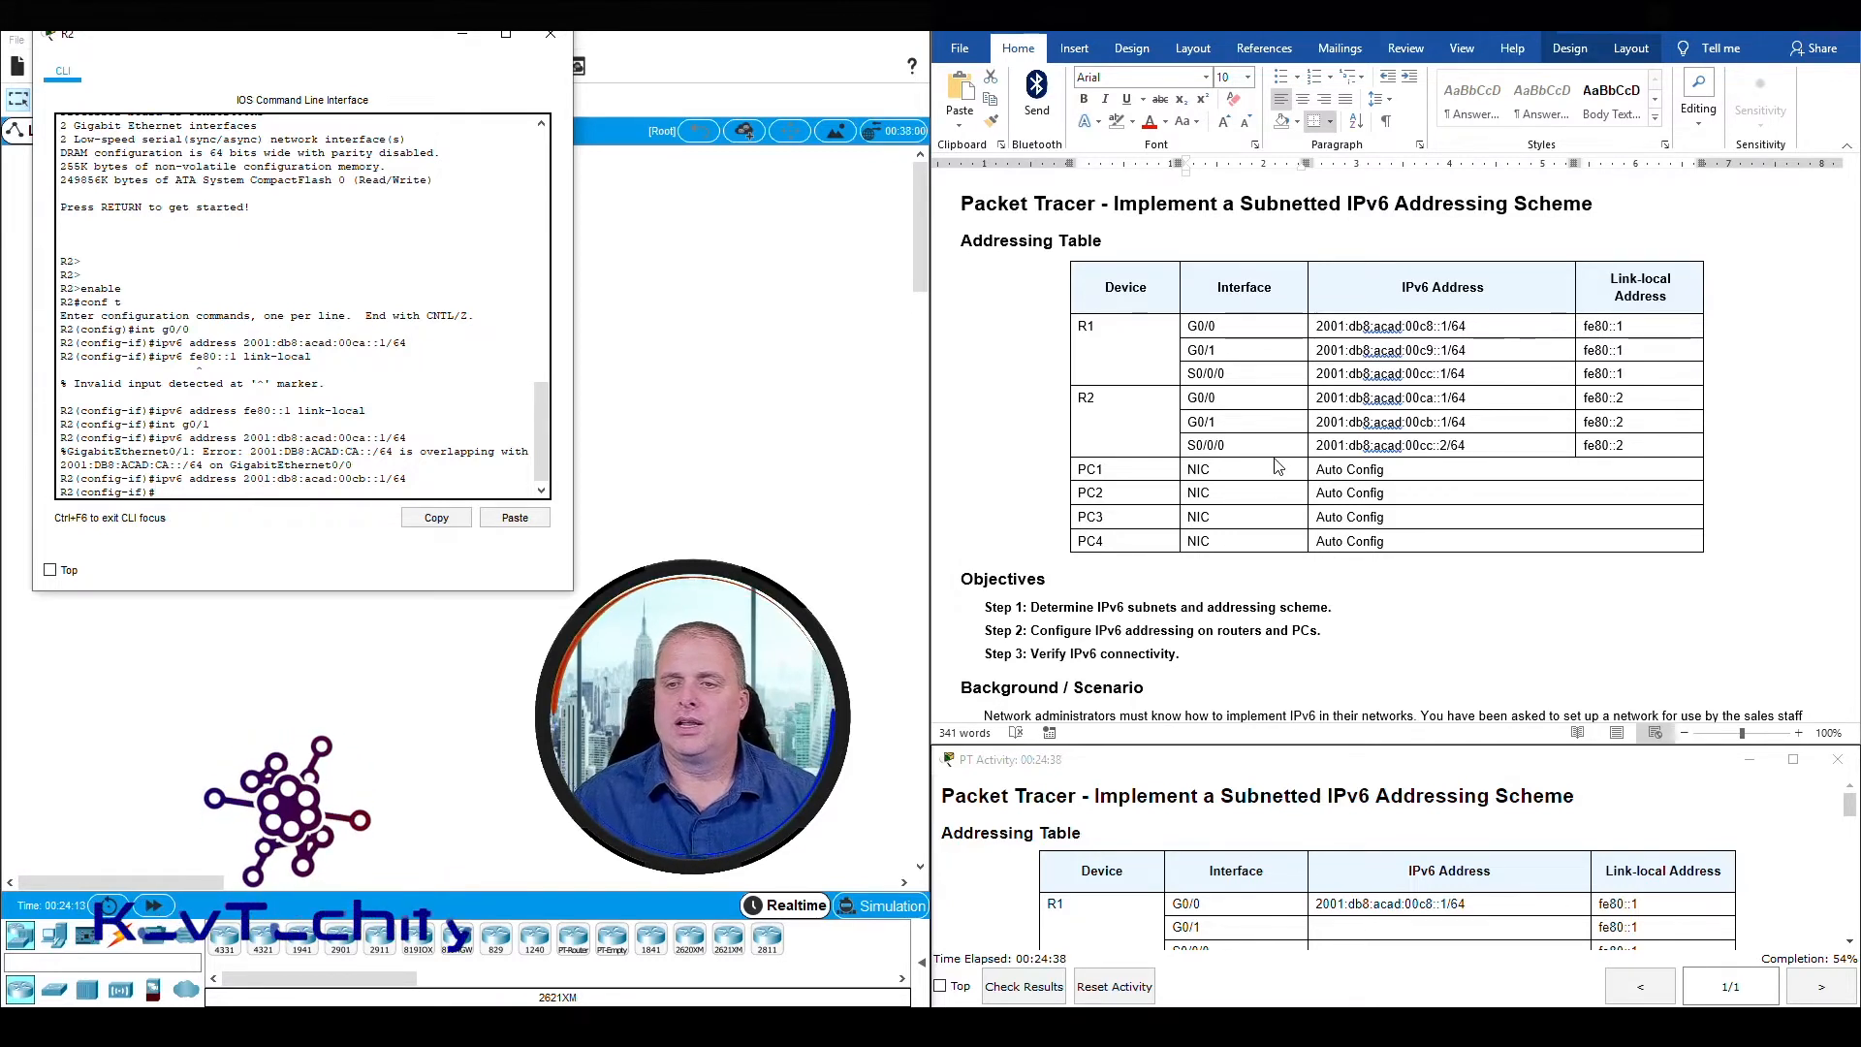
- Set fe80::2 as the link-local address of R2's g0/1 interface and check it against the G0/1 row of the addressing table
click(1211, 452)
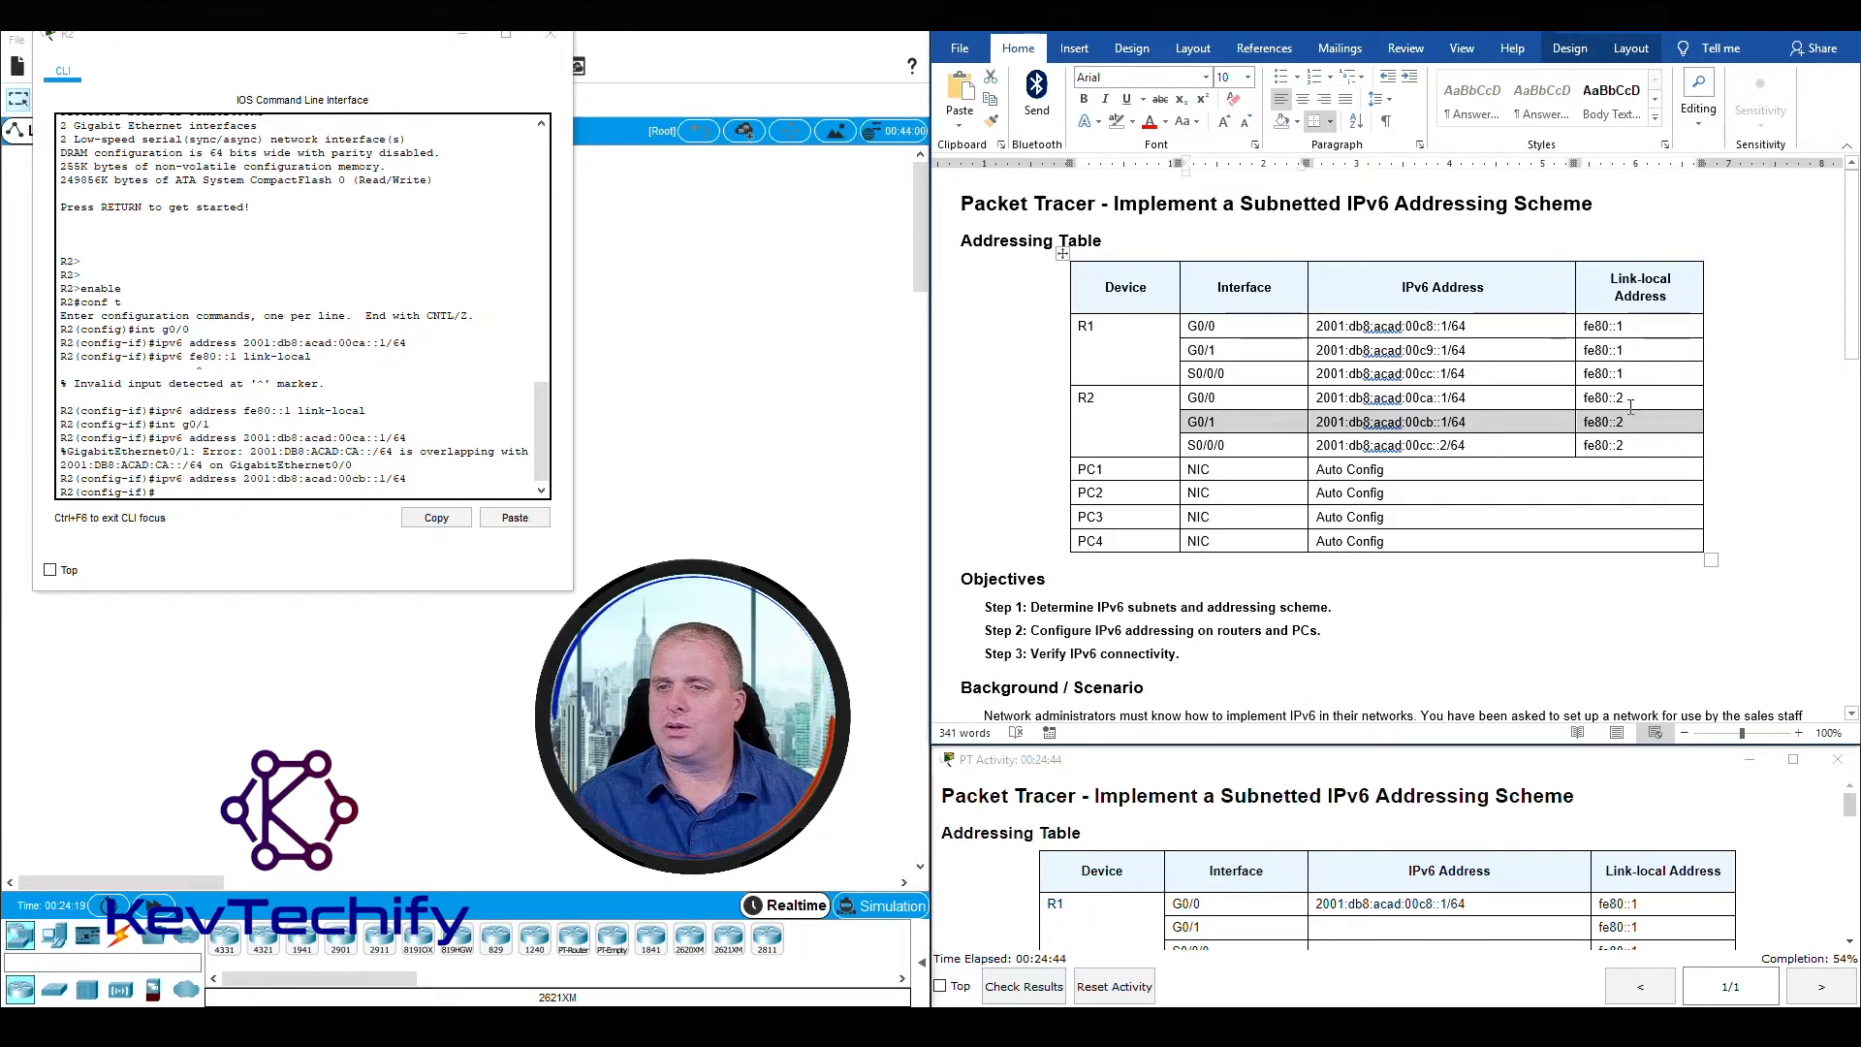
click(279, 491)
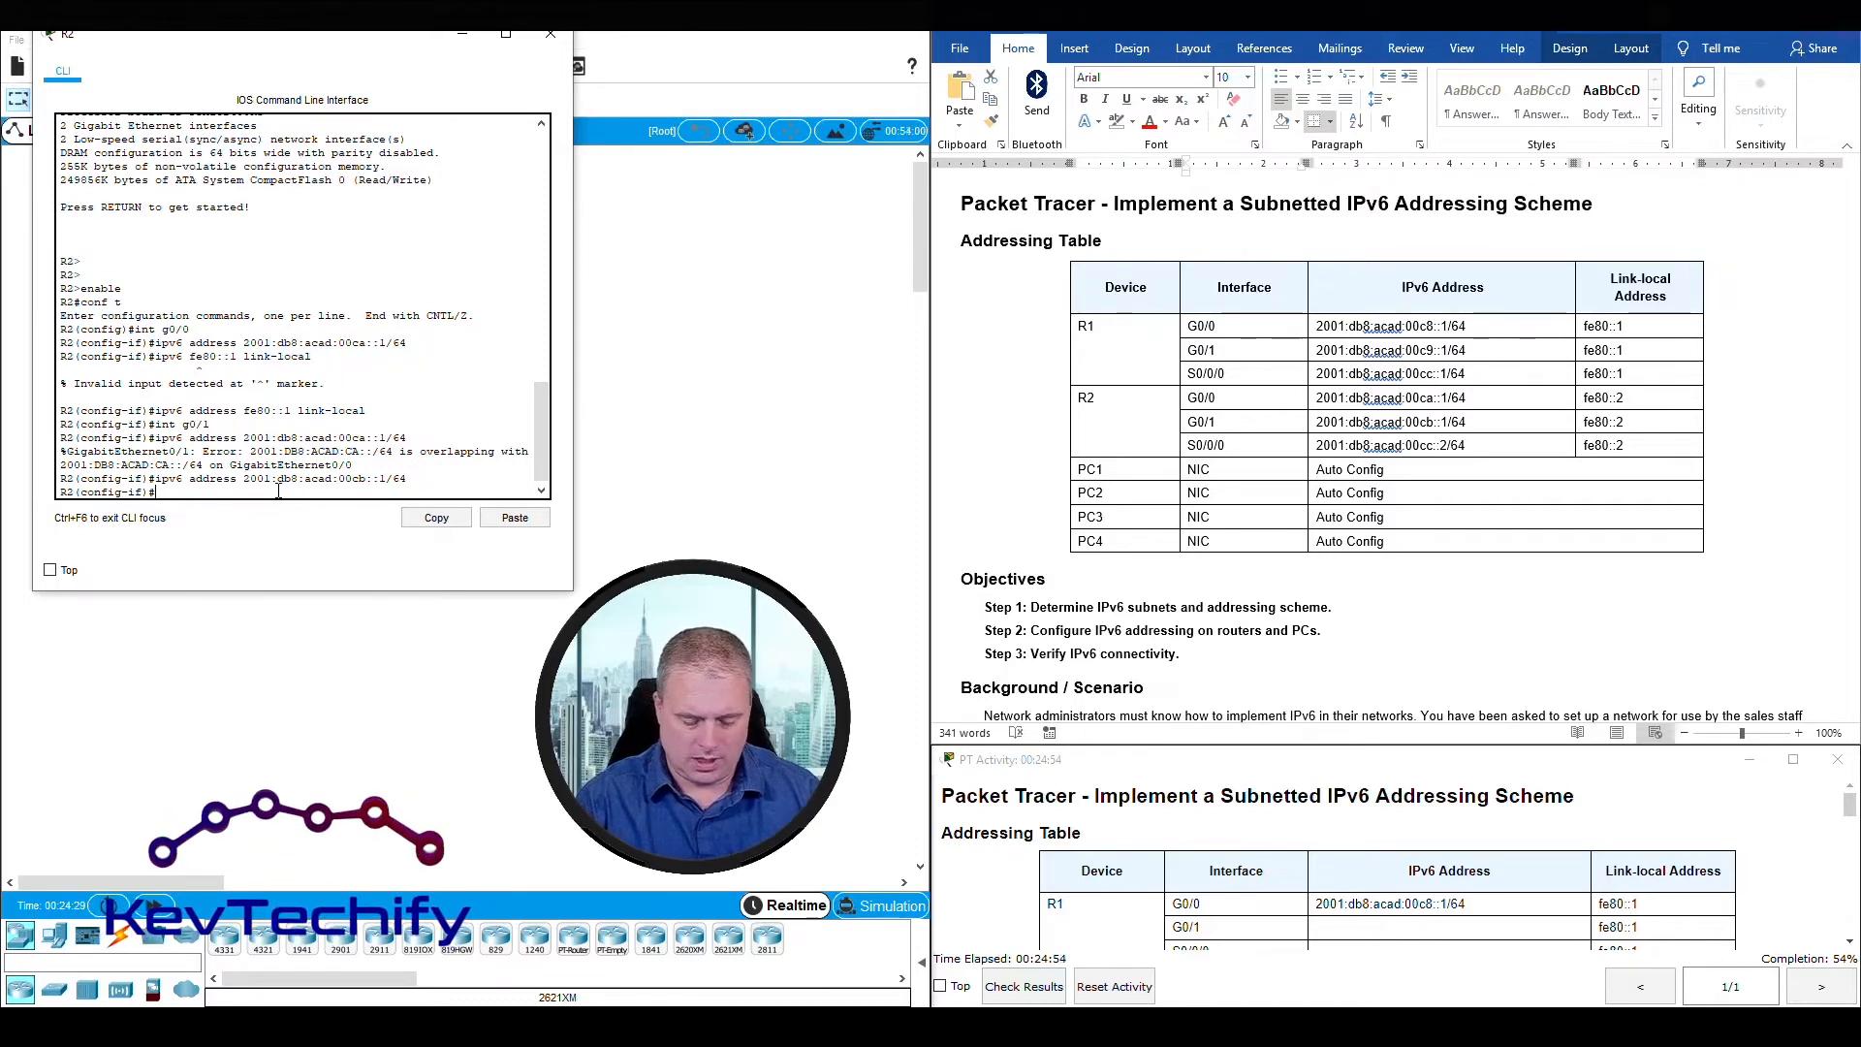
text(ipv6 address fe80::)
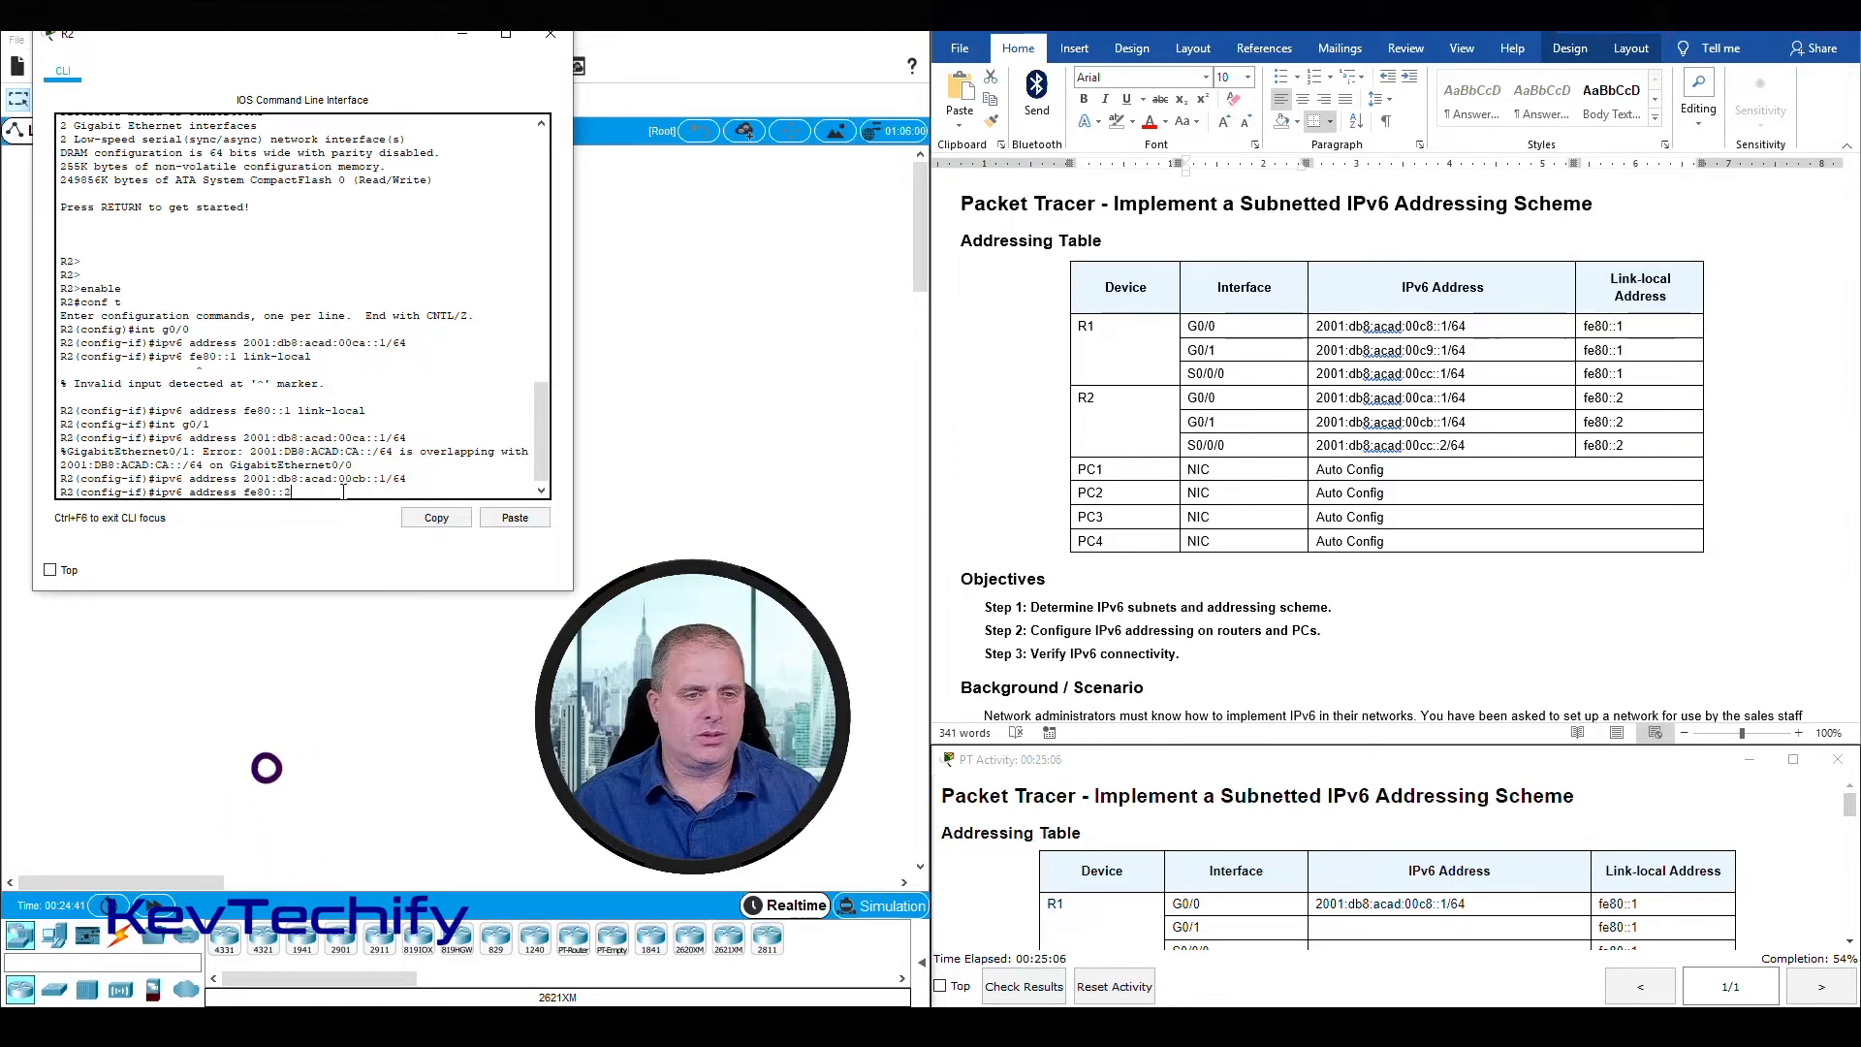
text(2)
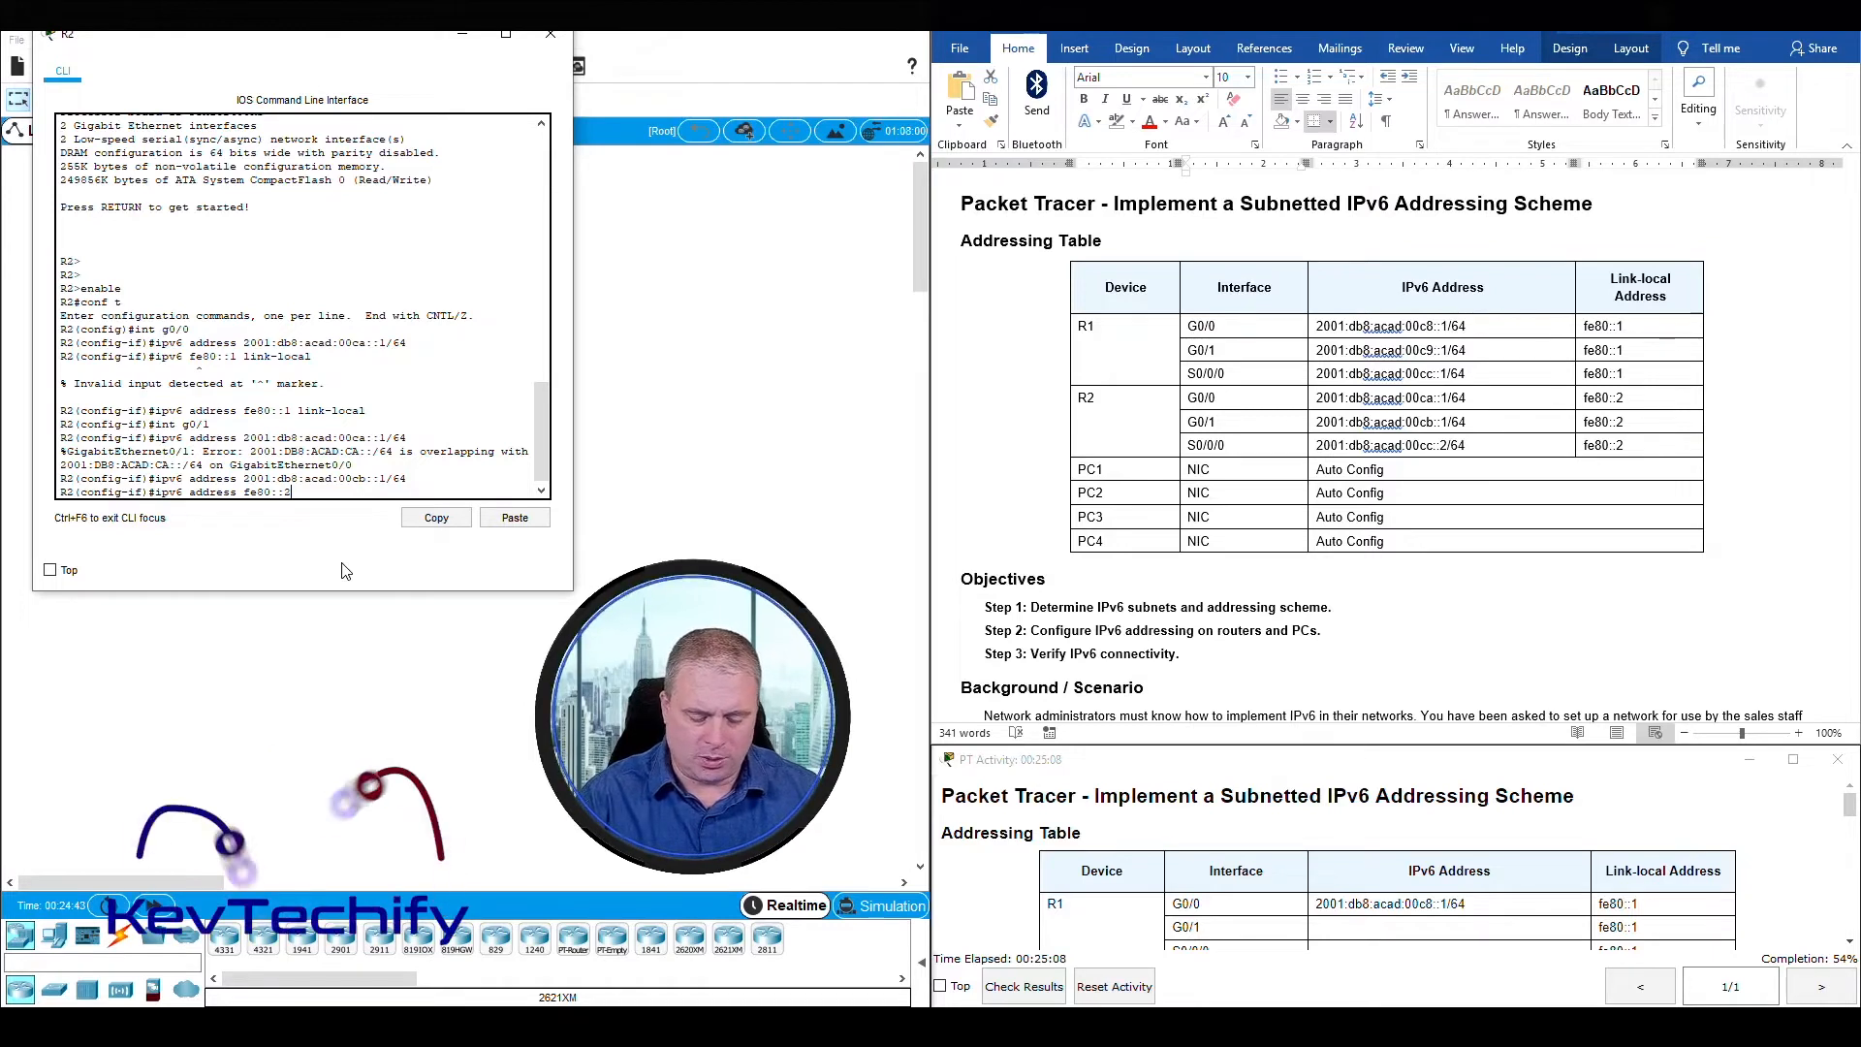
text( link)
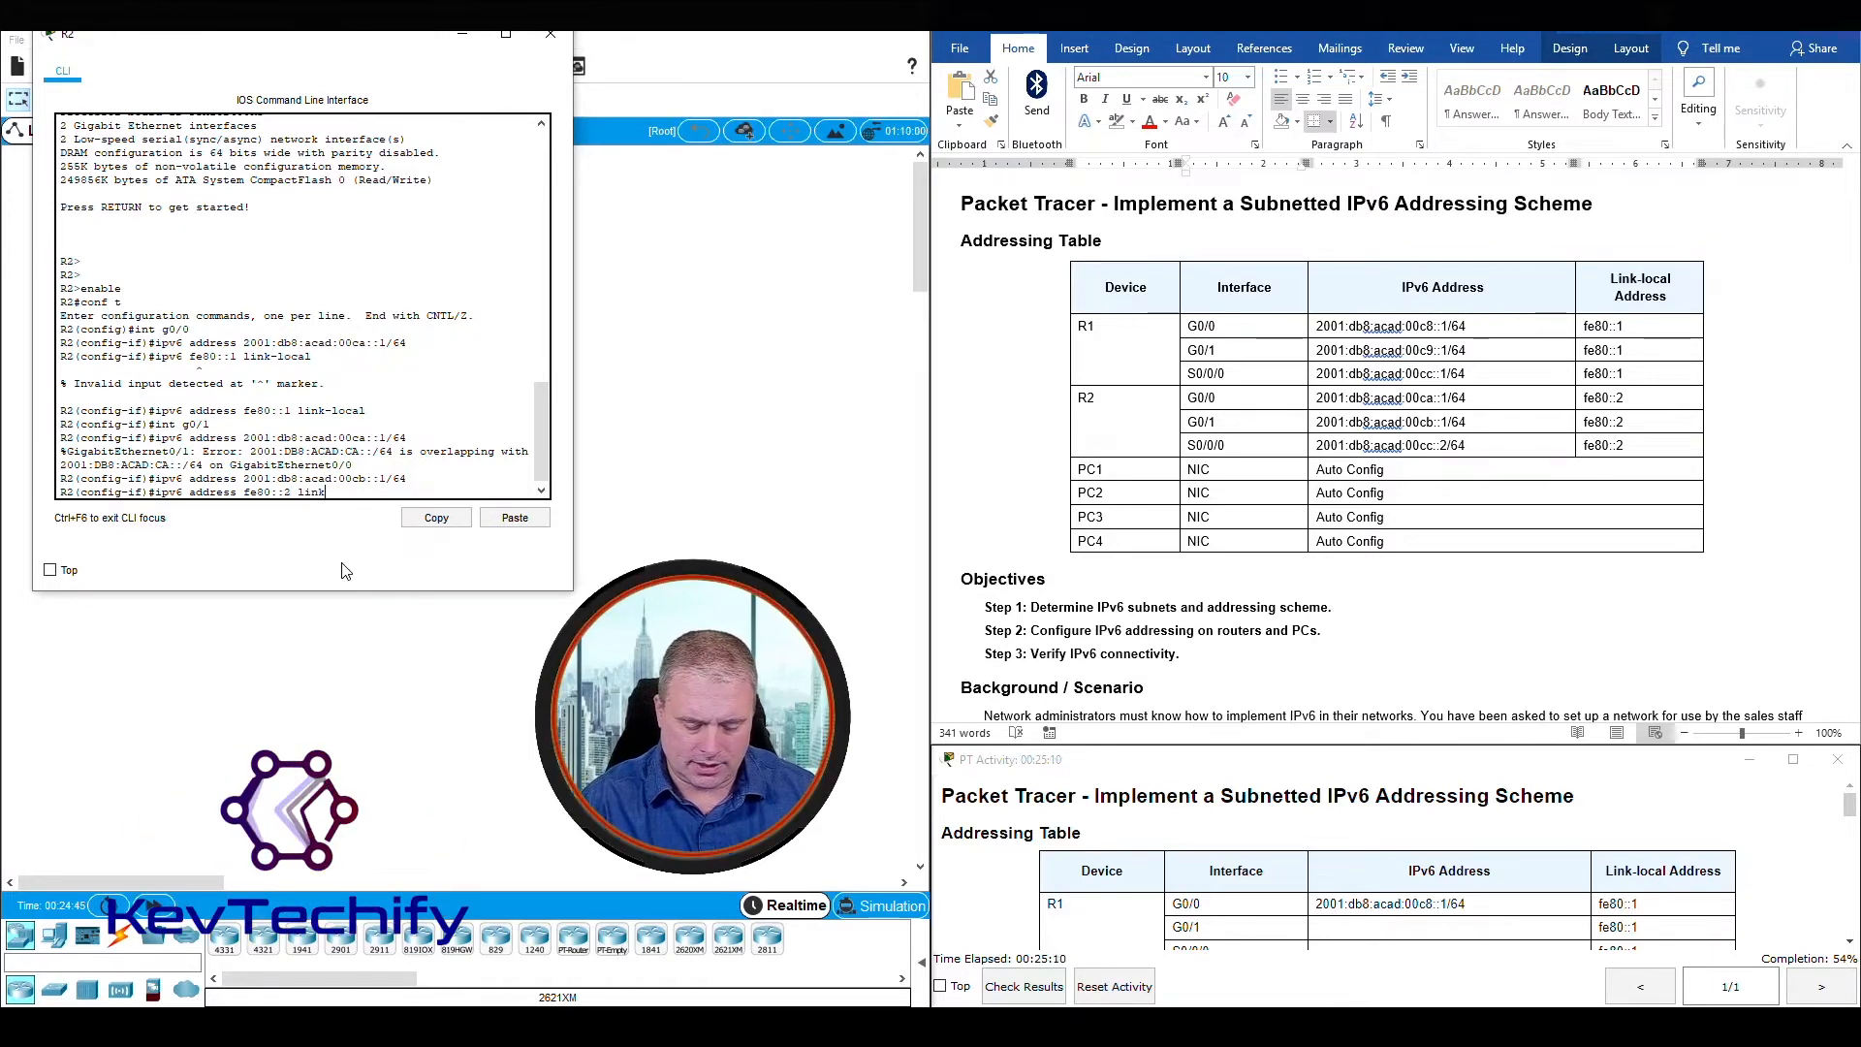
text(-local)
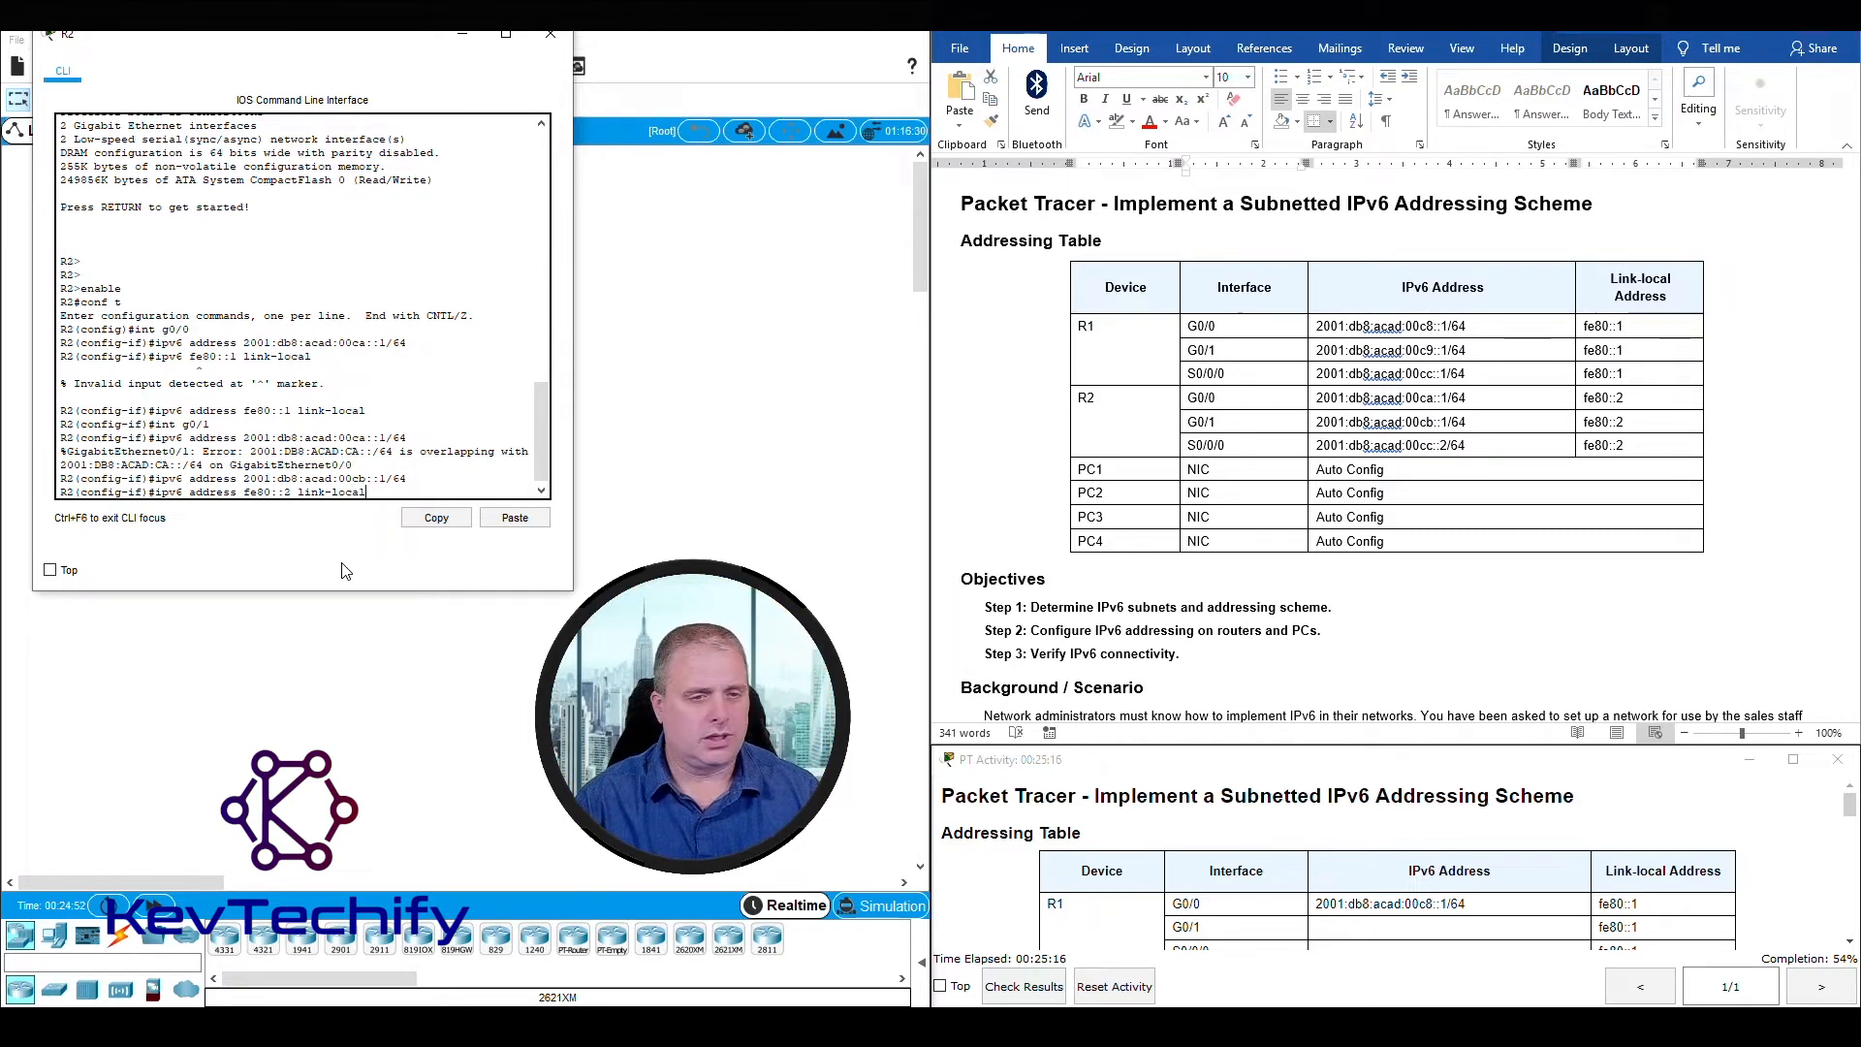
key(Return)
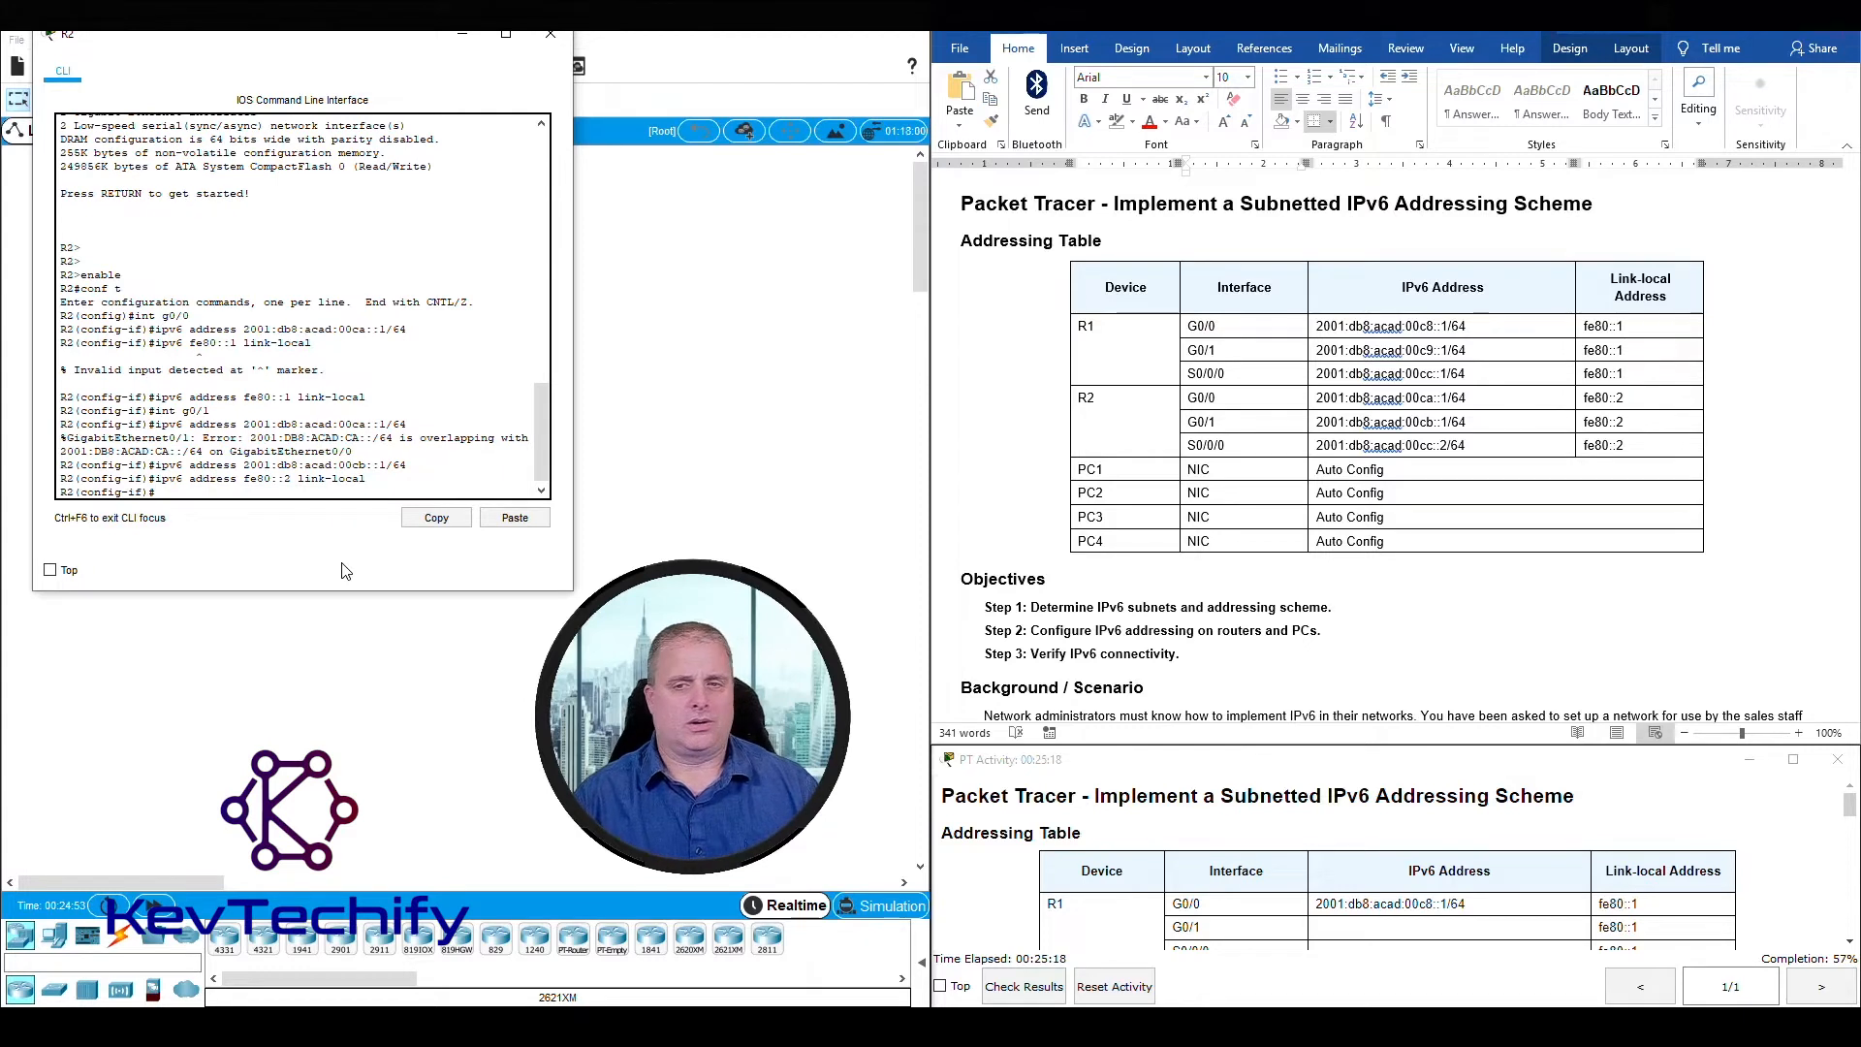
double_click(1184, 419)
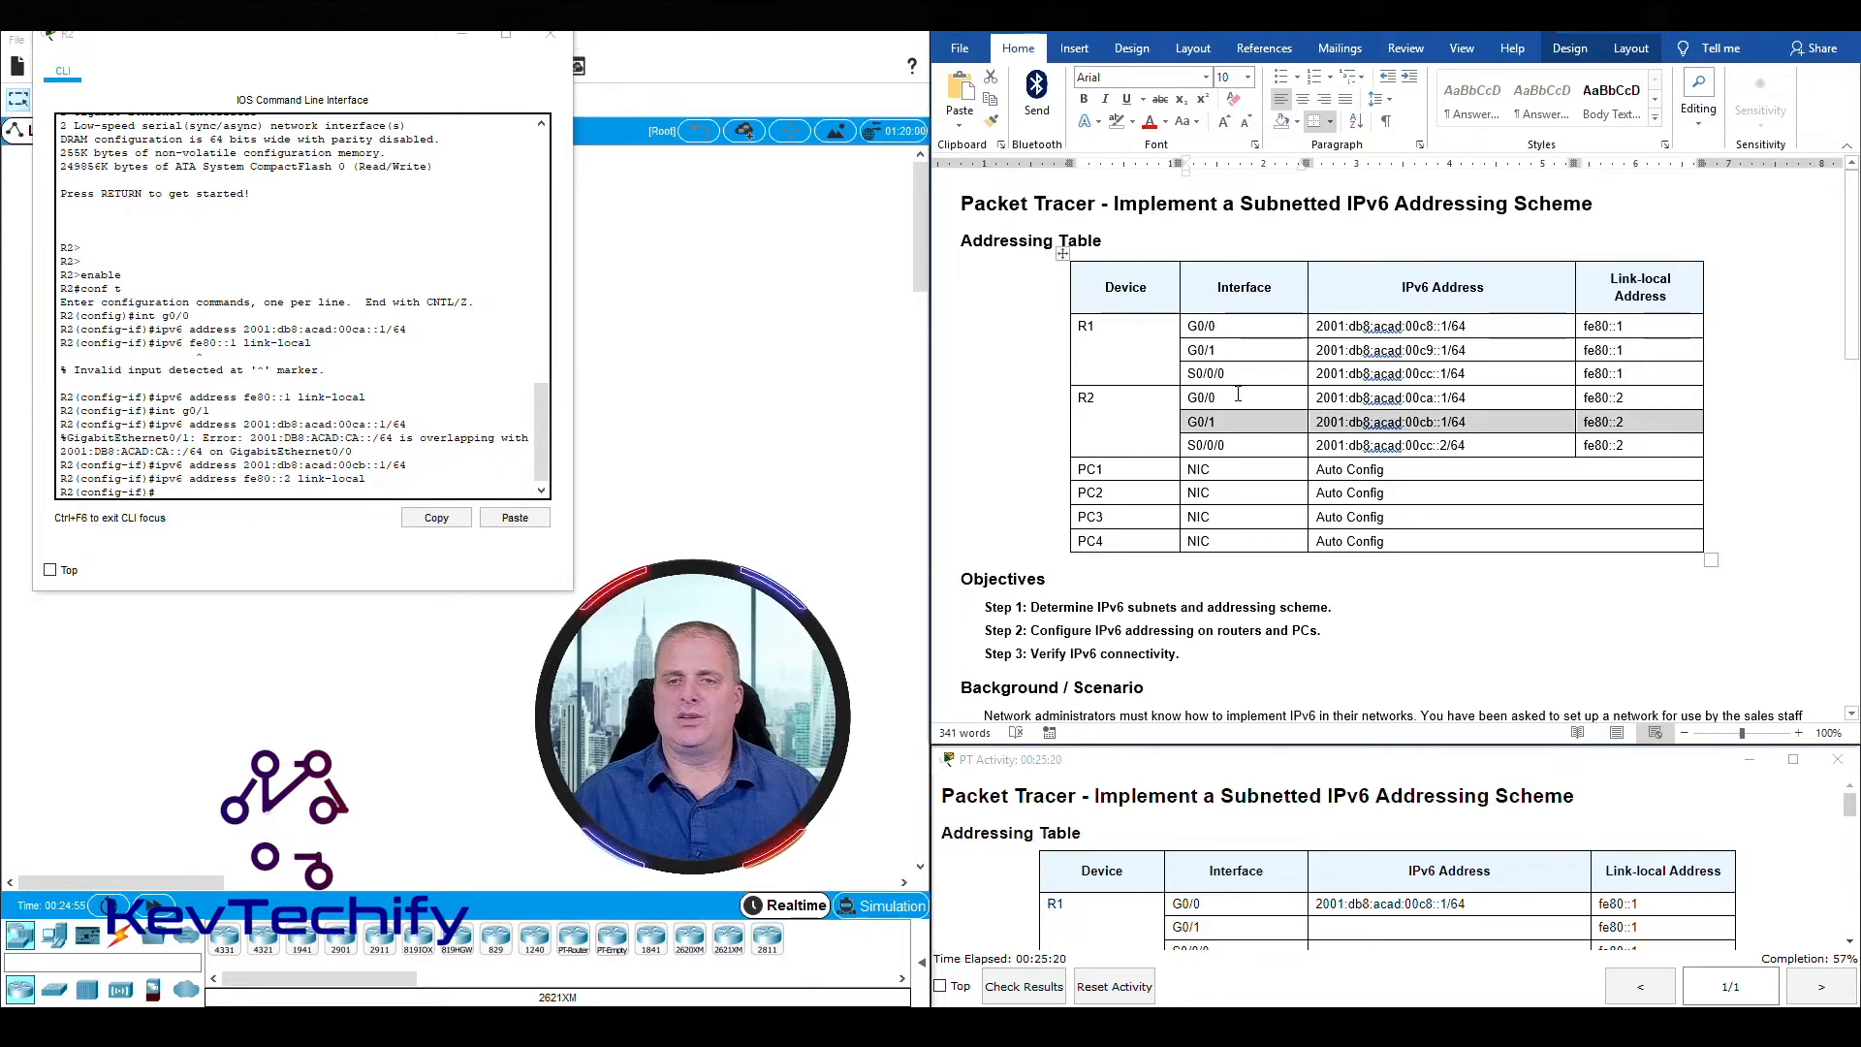
- Review R2's G0/0 row in the addressing table and check the activity's assessment items for R1 and R2
click(1194, 400)
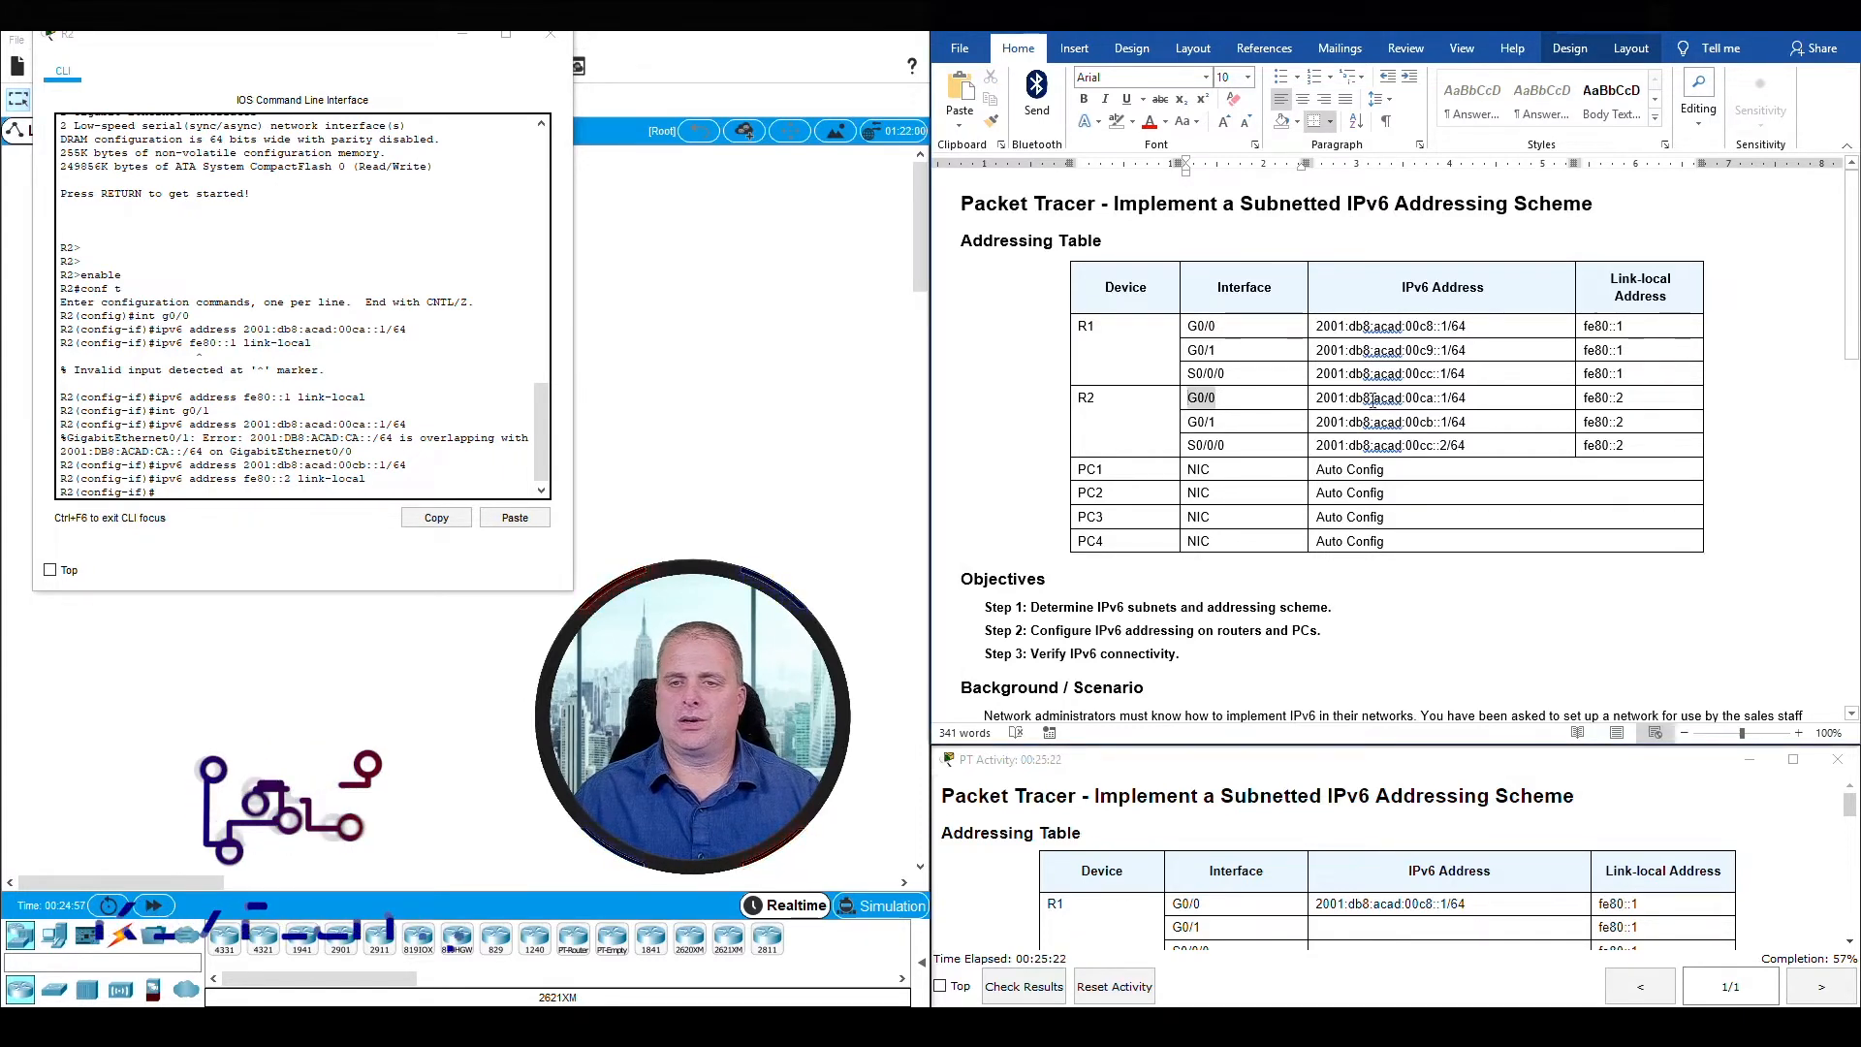
drag(1194, 399, 1646, 407)
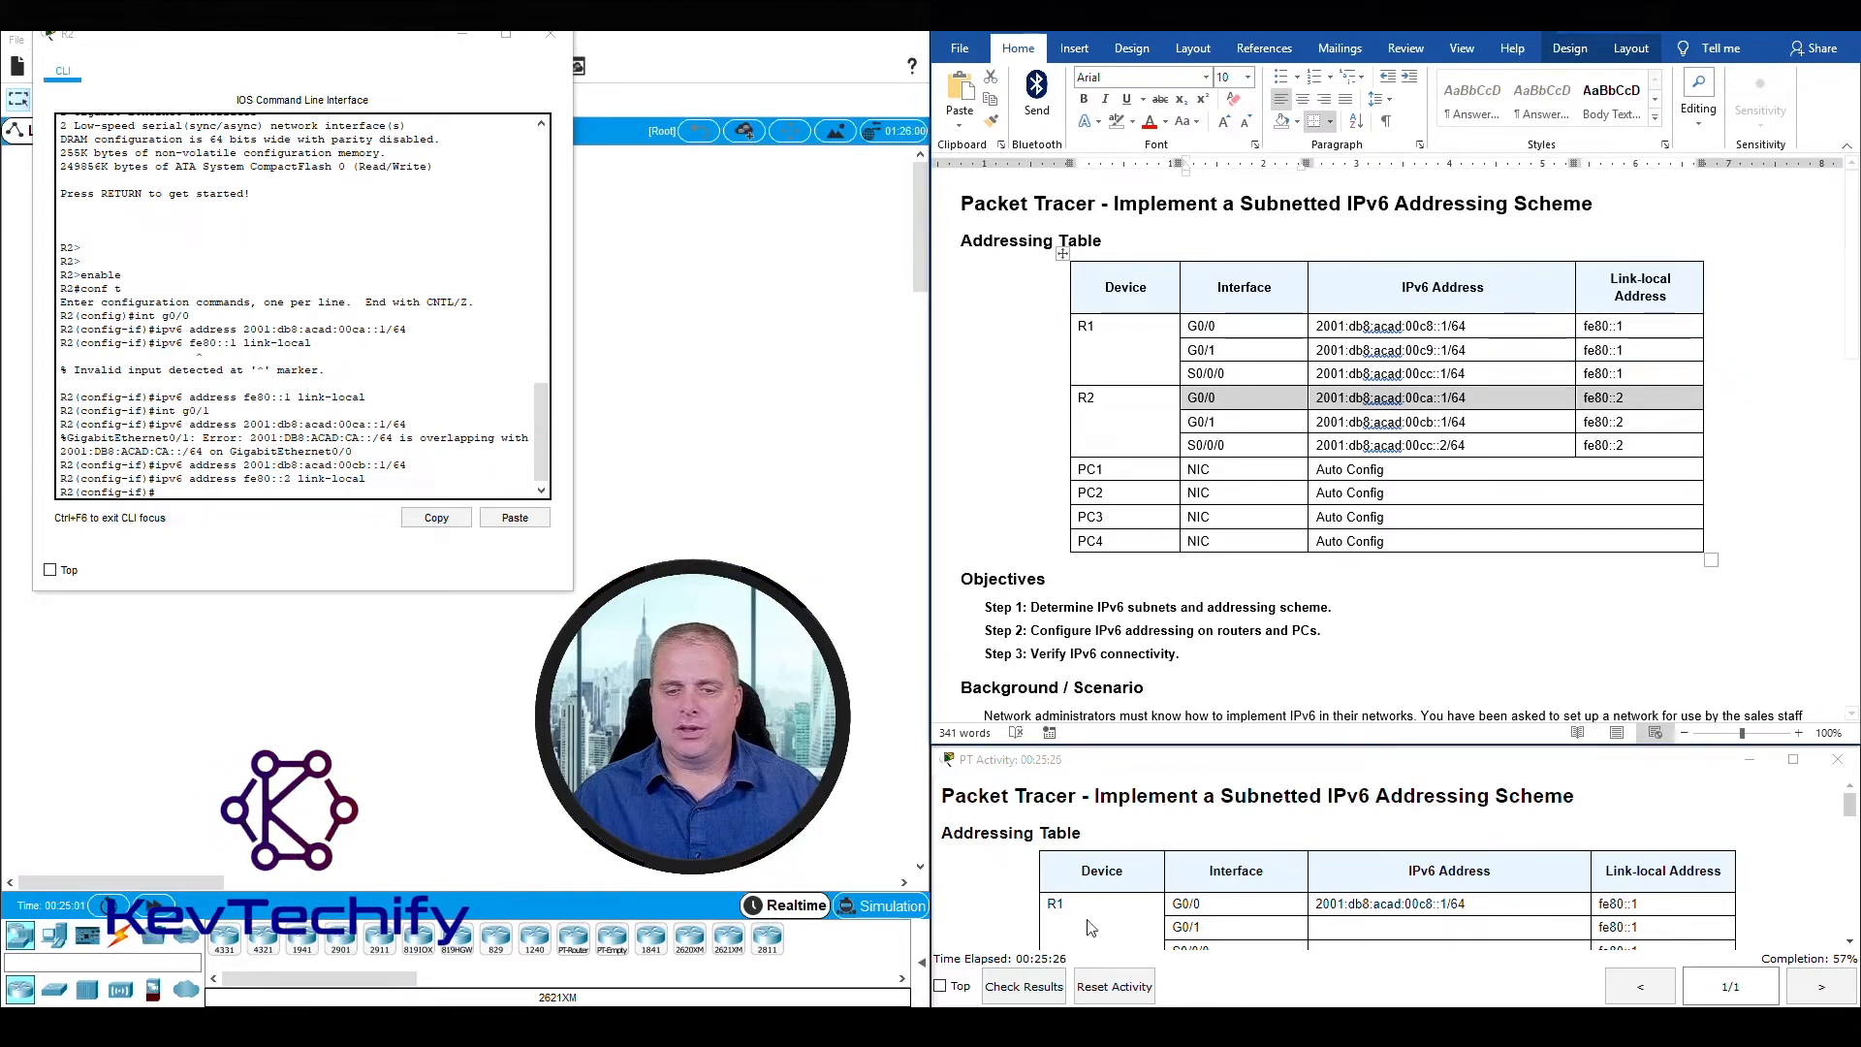
click(1025, 987)
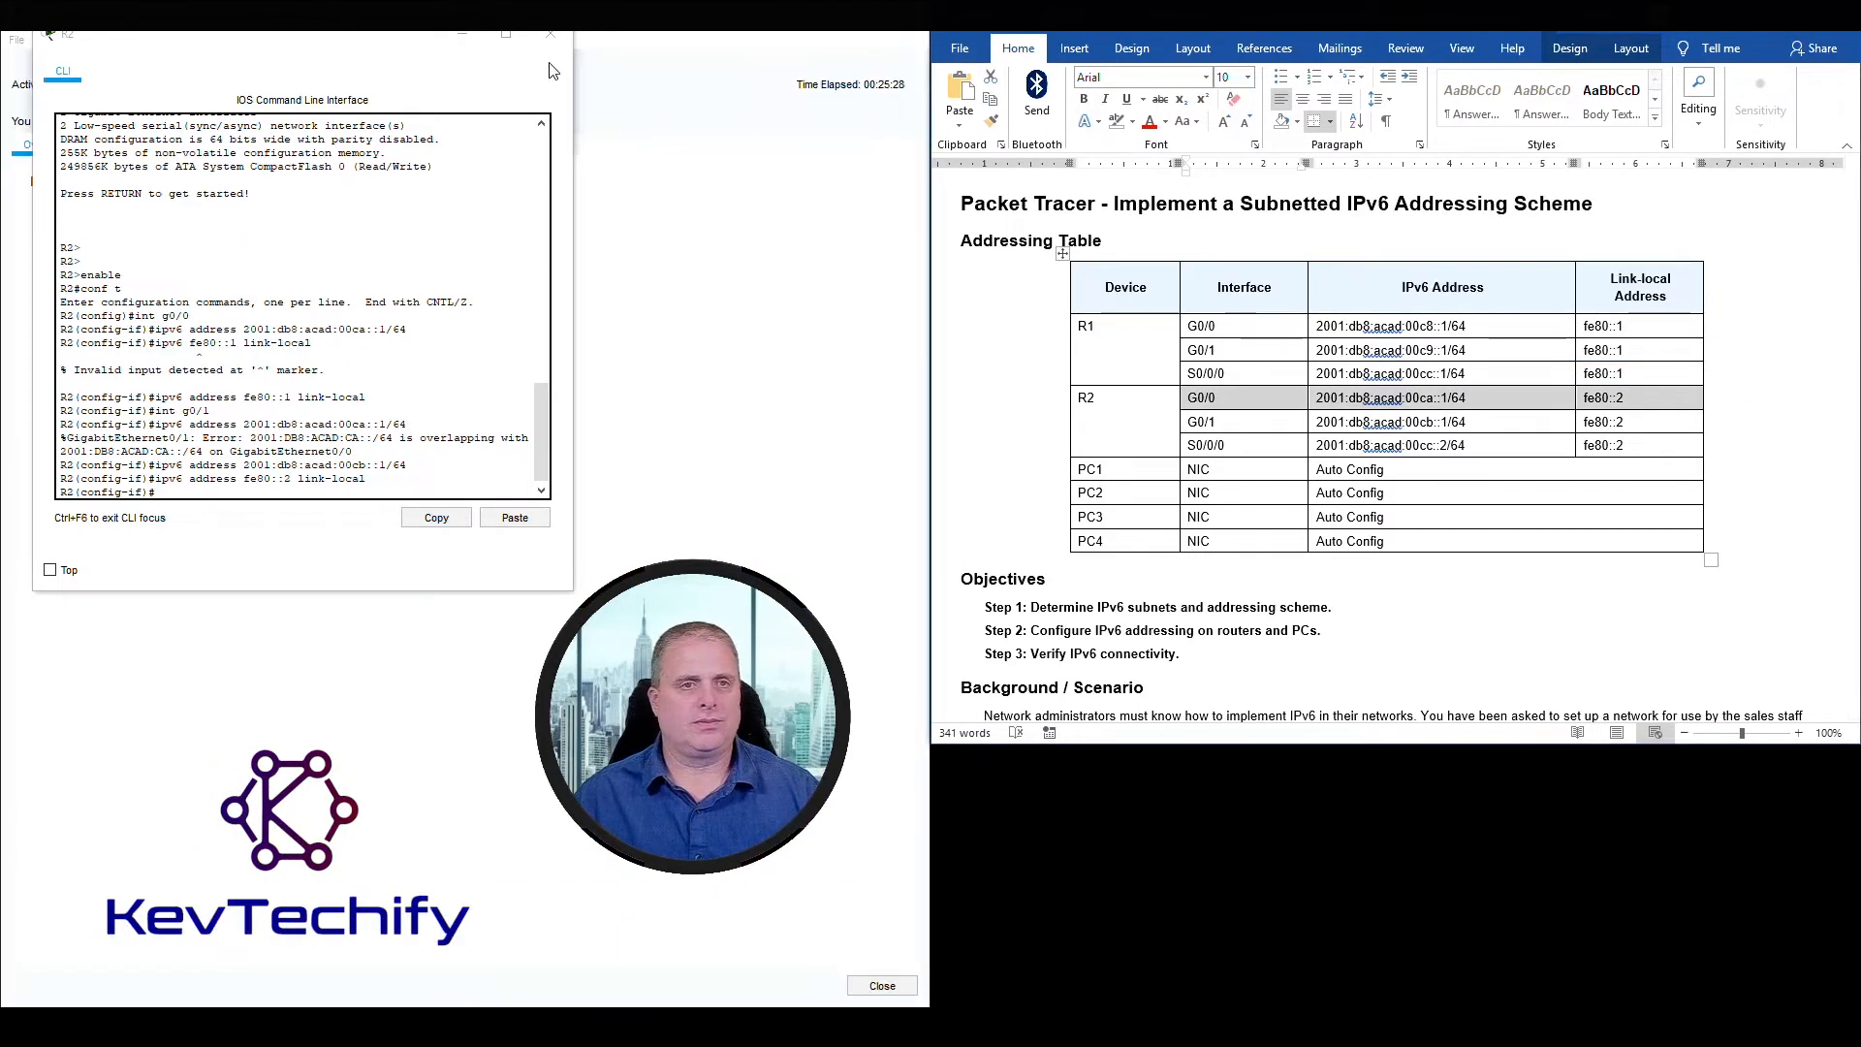
click(184, 145)
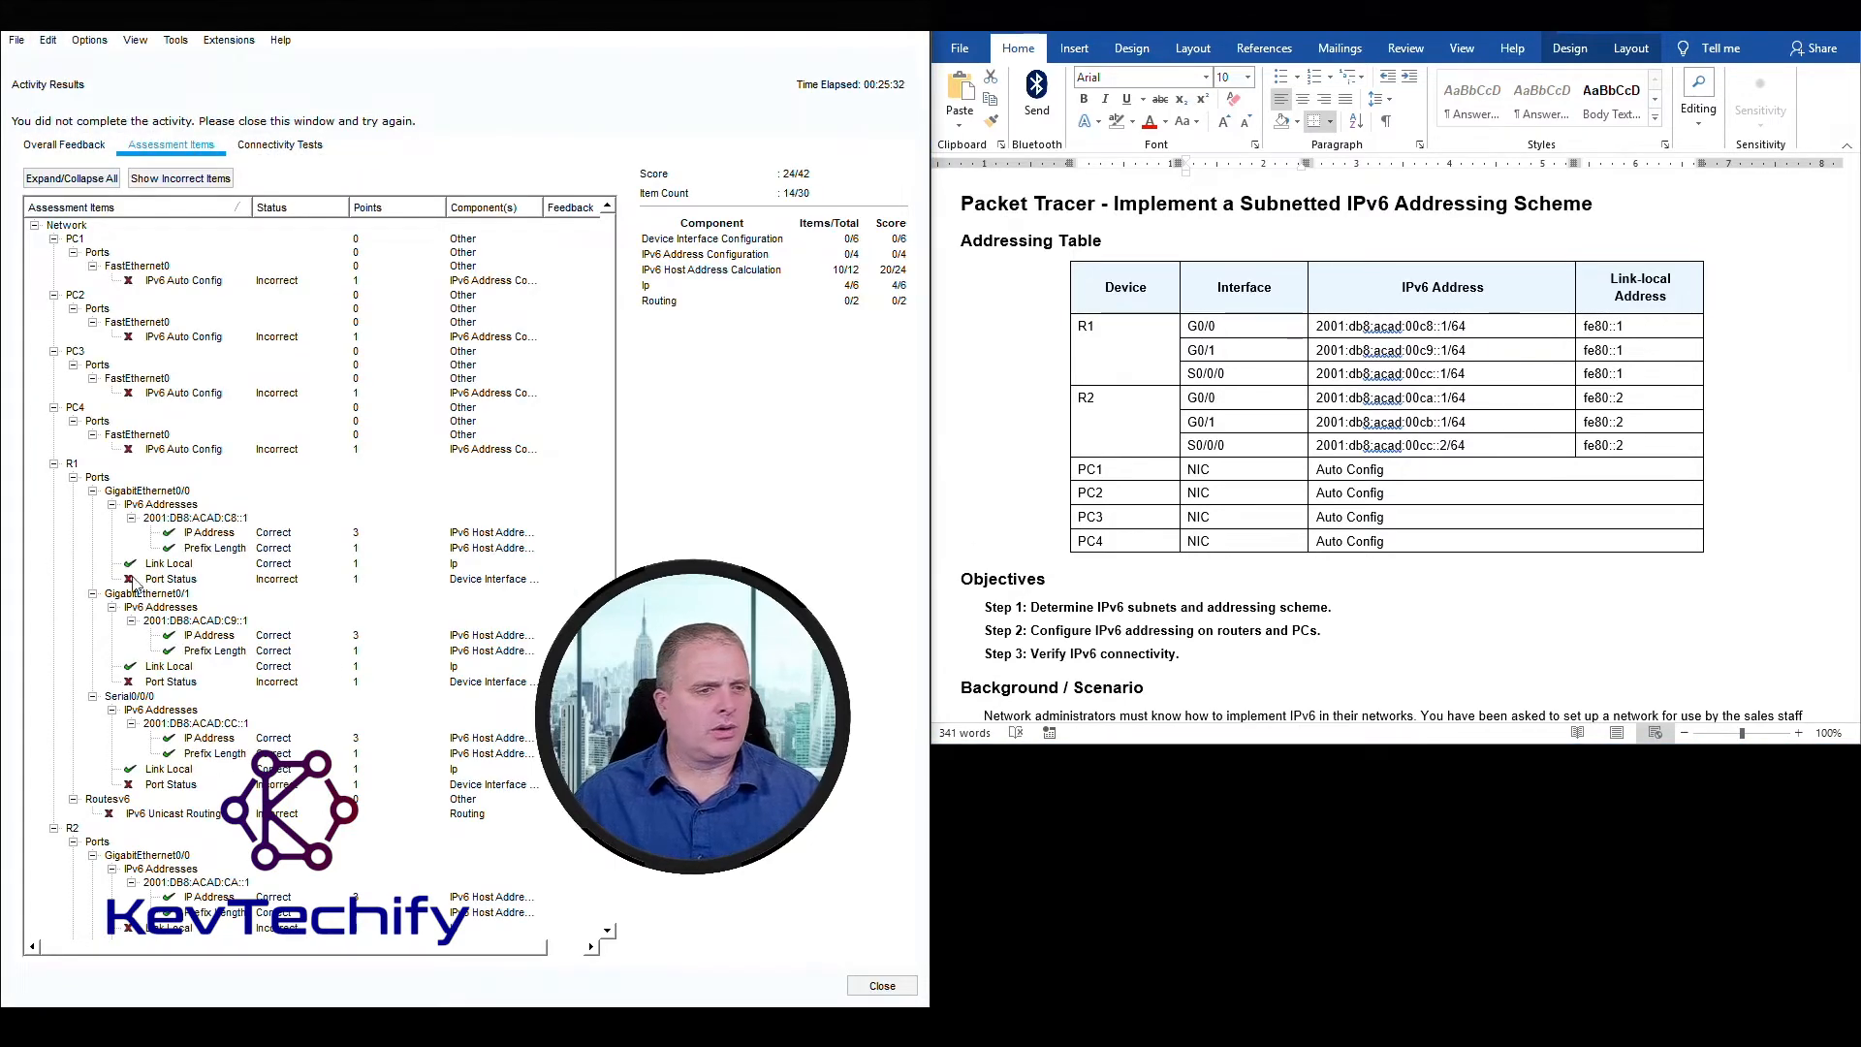
scroll(132, 581, down, 6)
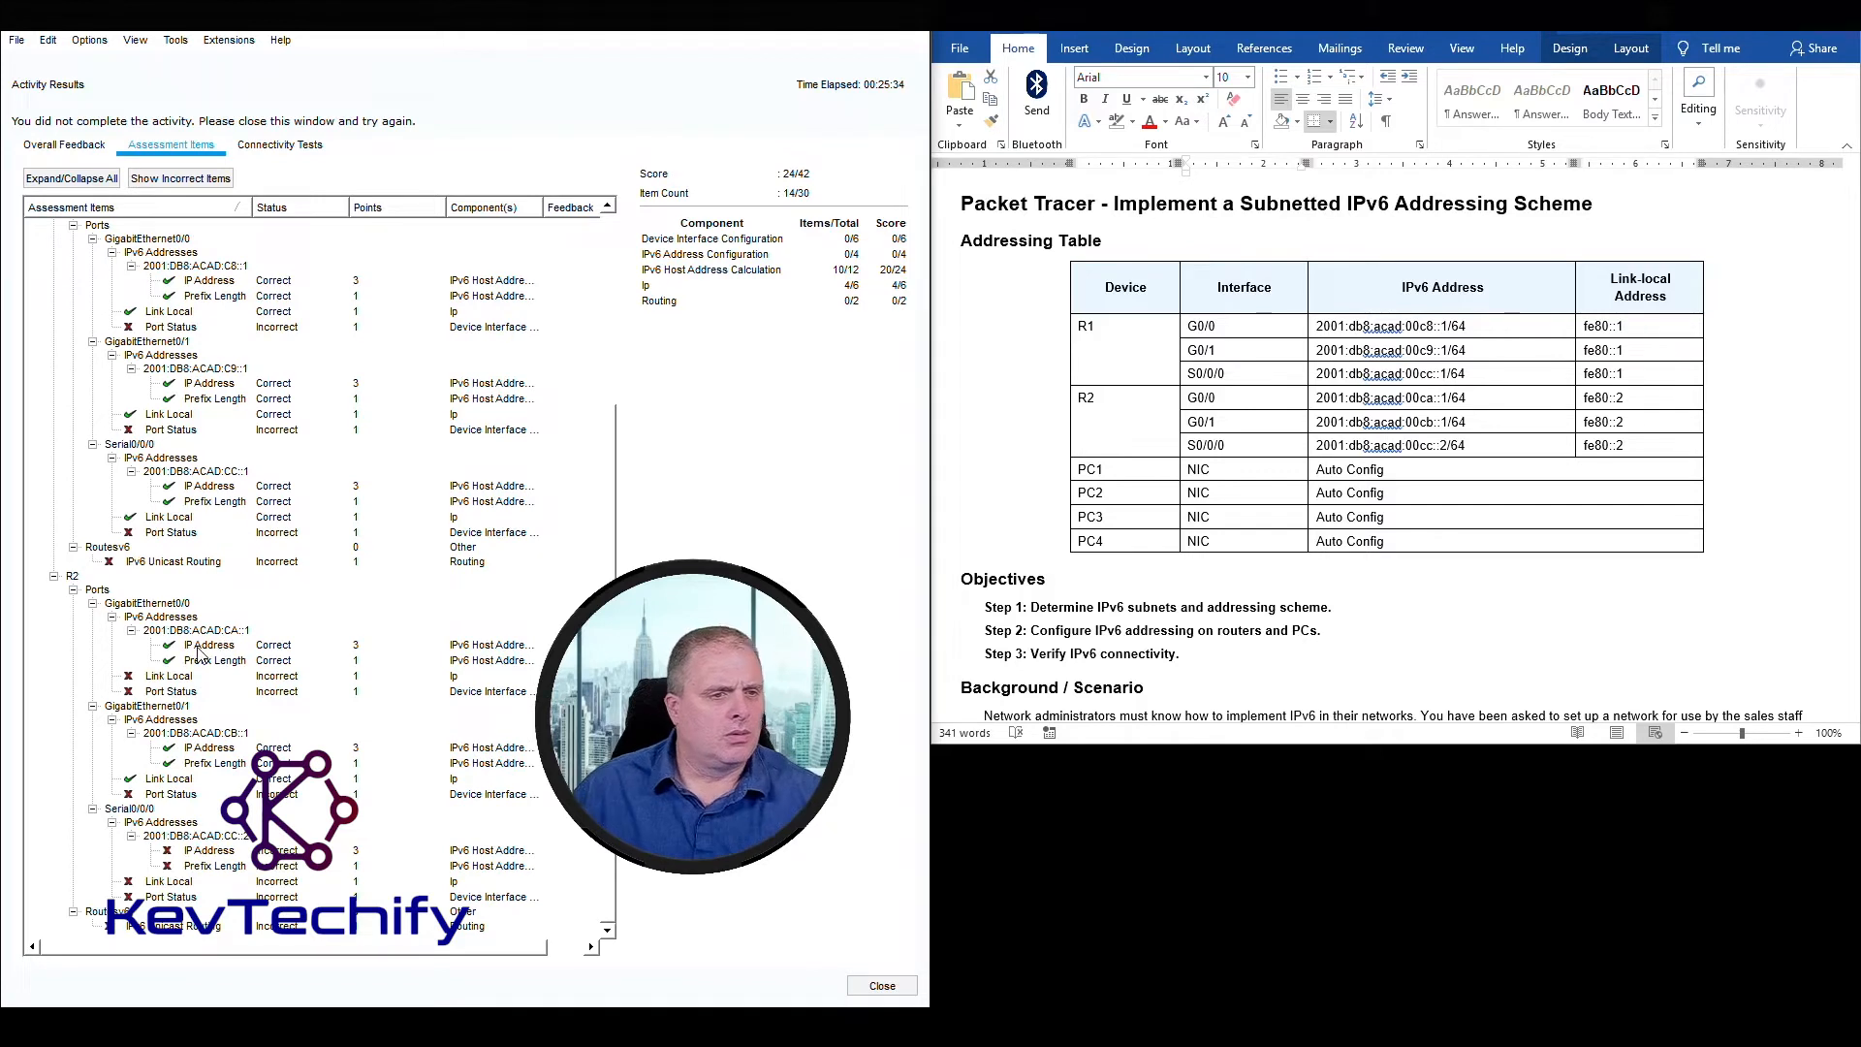
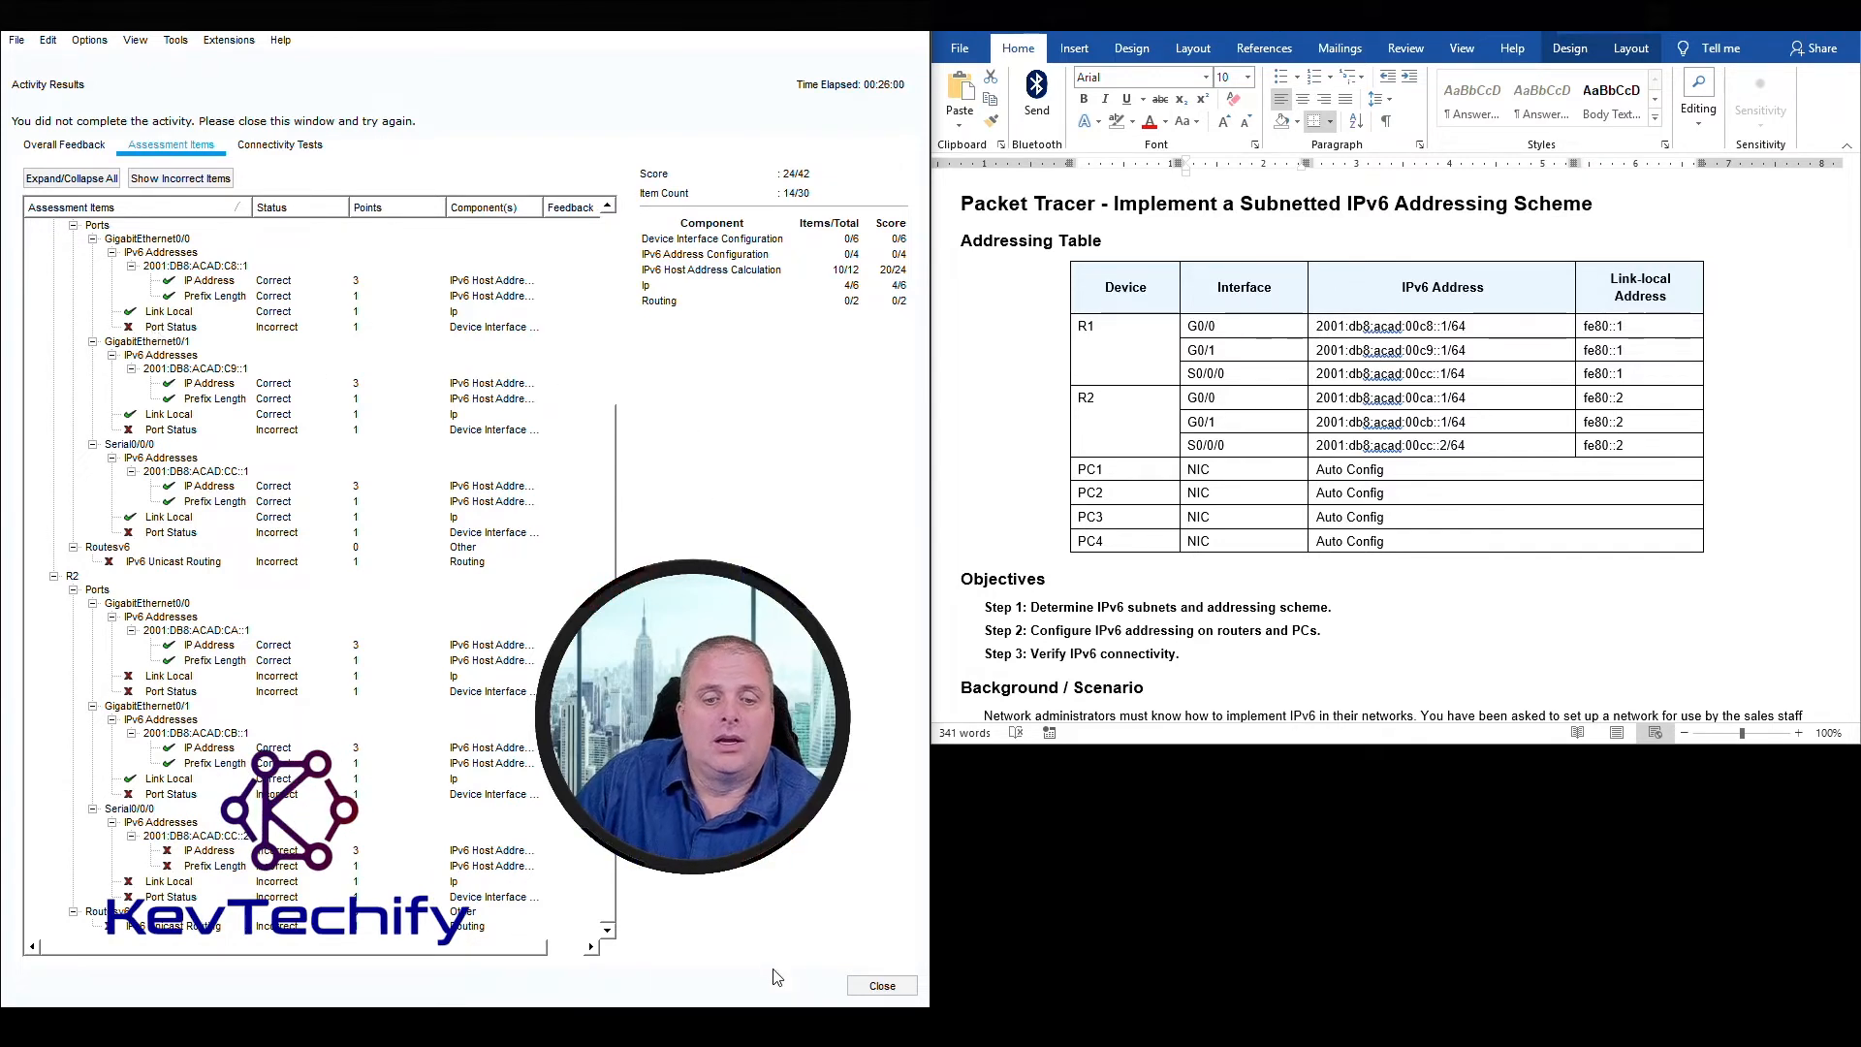
click(882, 986)
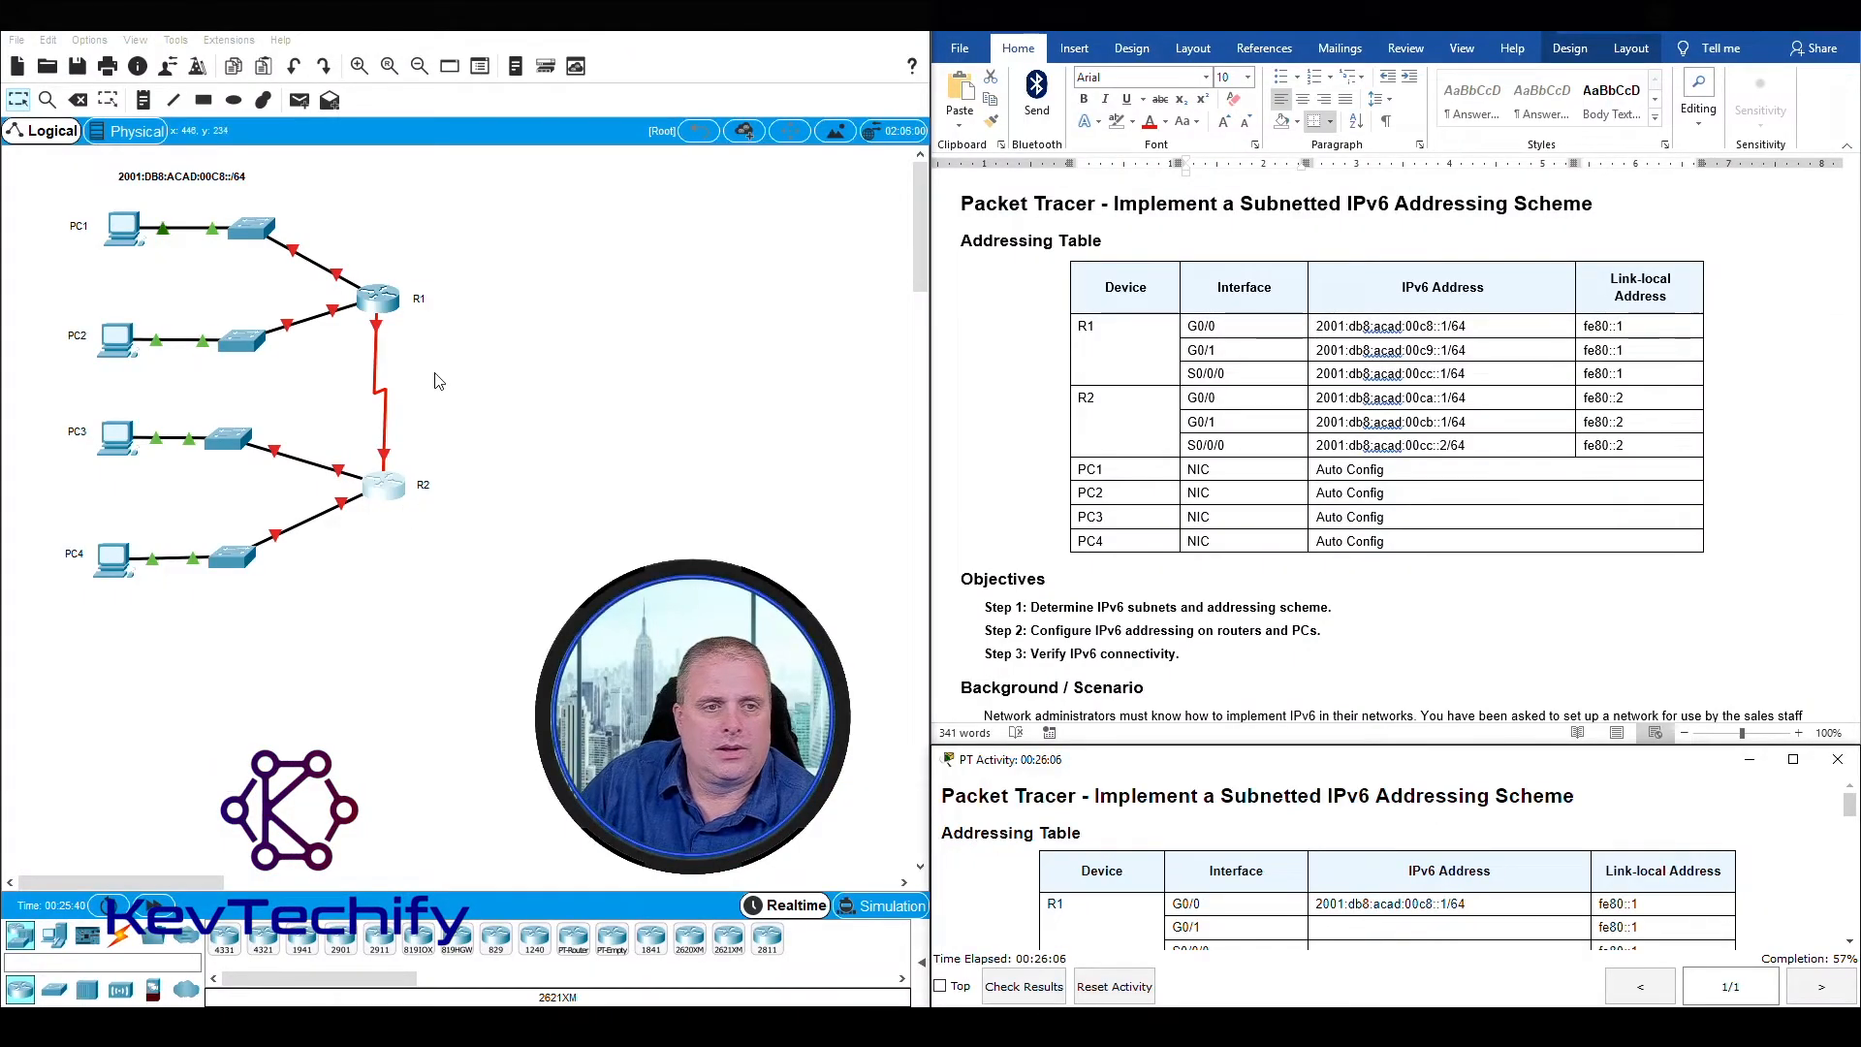
- Reopen R2's command line, enter interface configuration mode for g0/0, and consult its link-local address in the addressing table
click(384, 484)
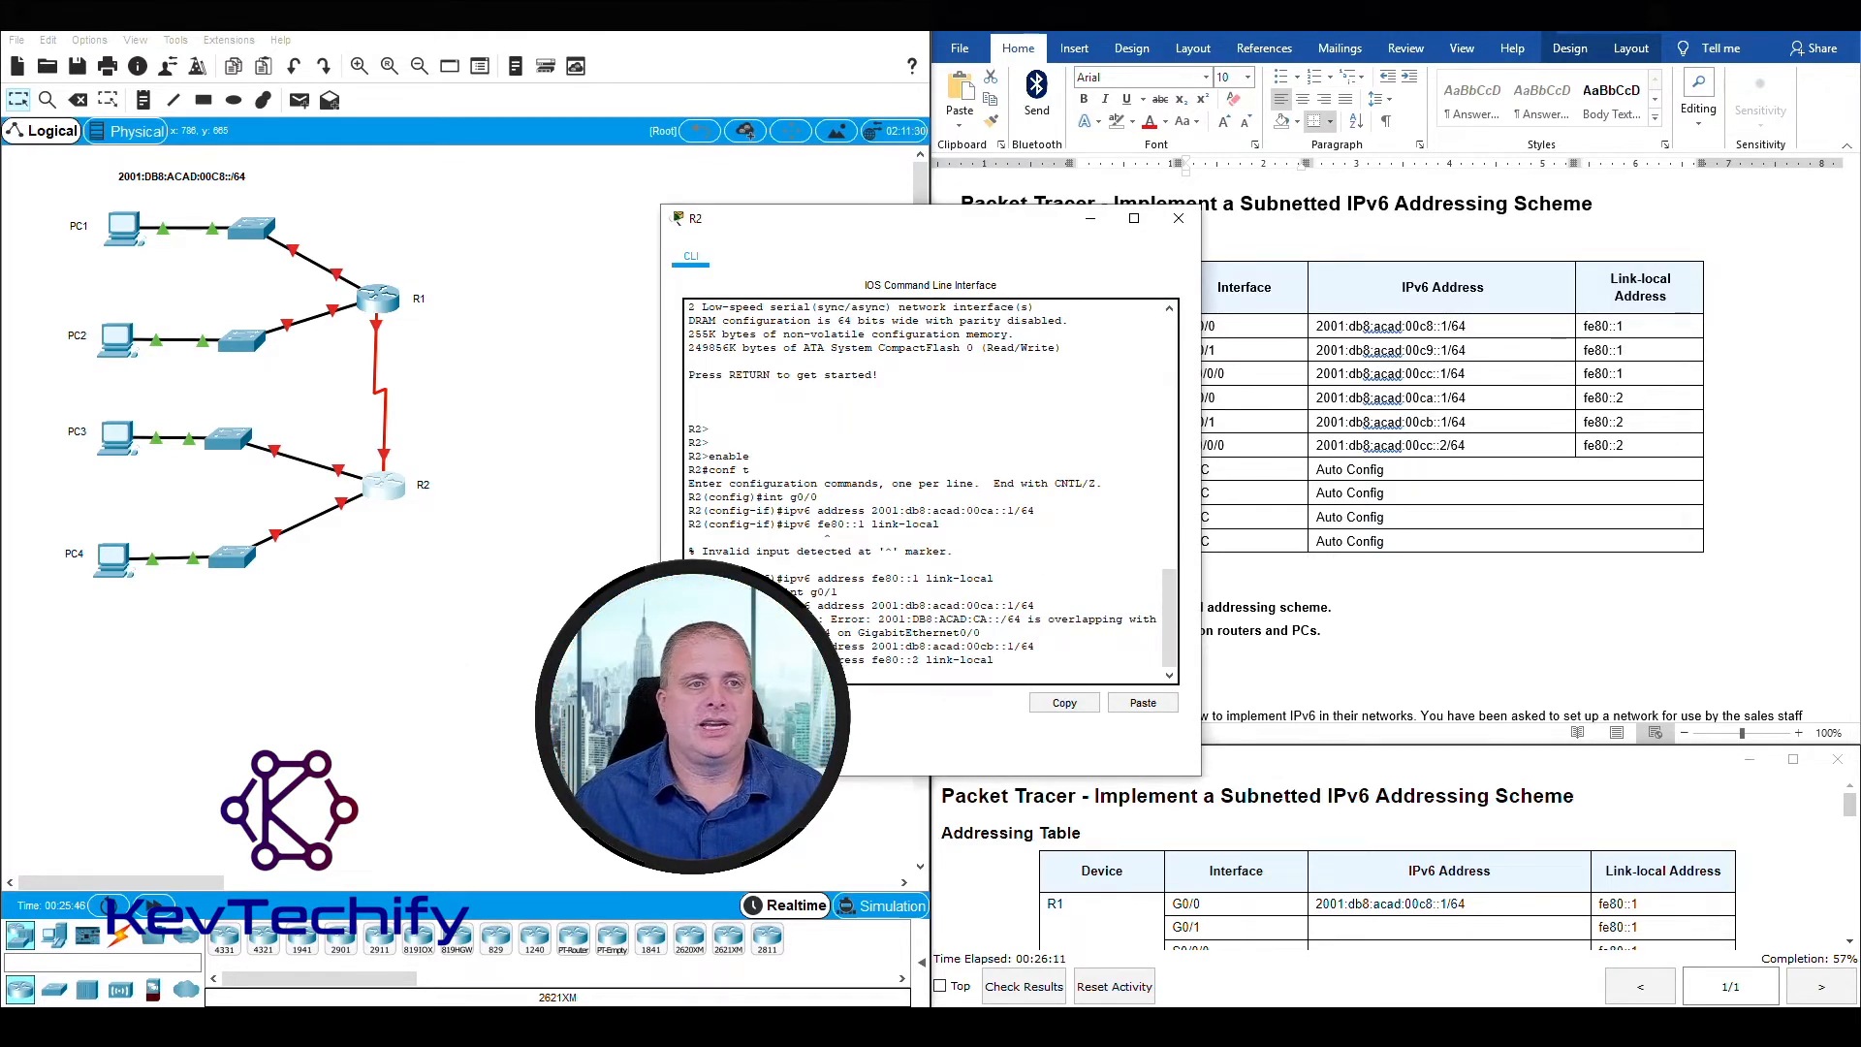
drag(978, 219, 368, 27)
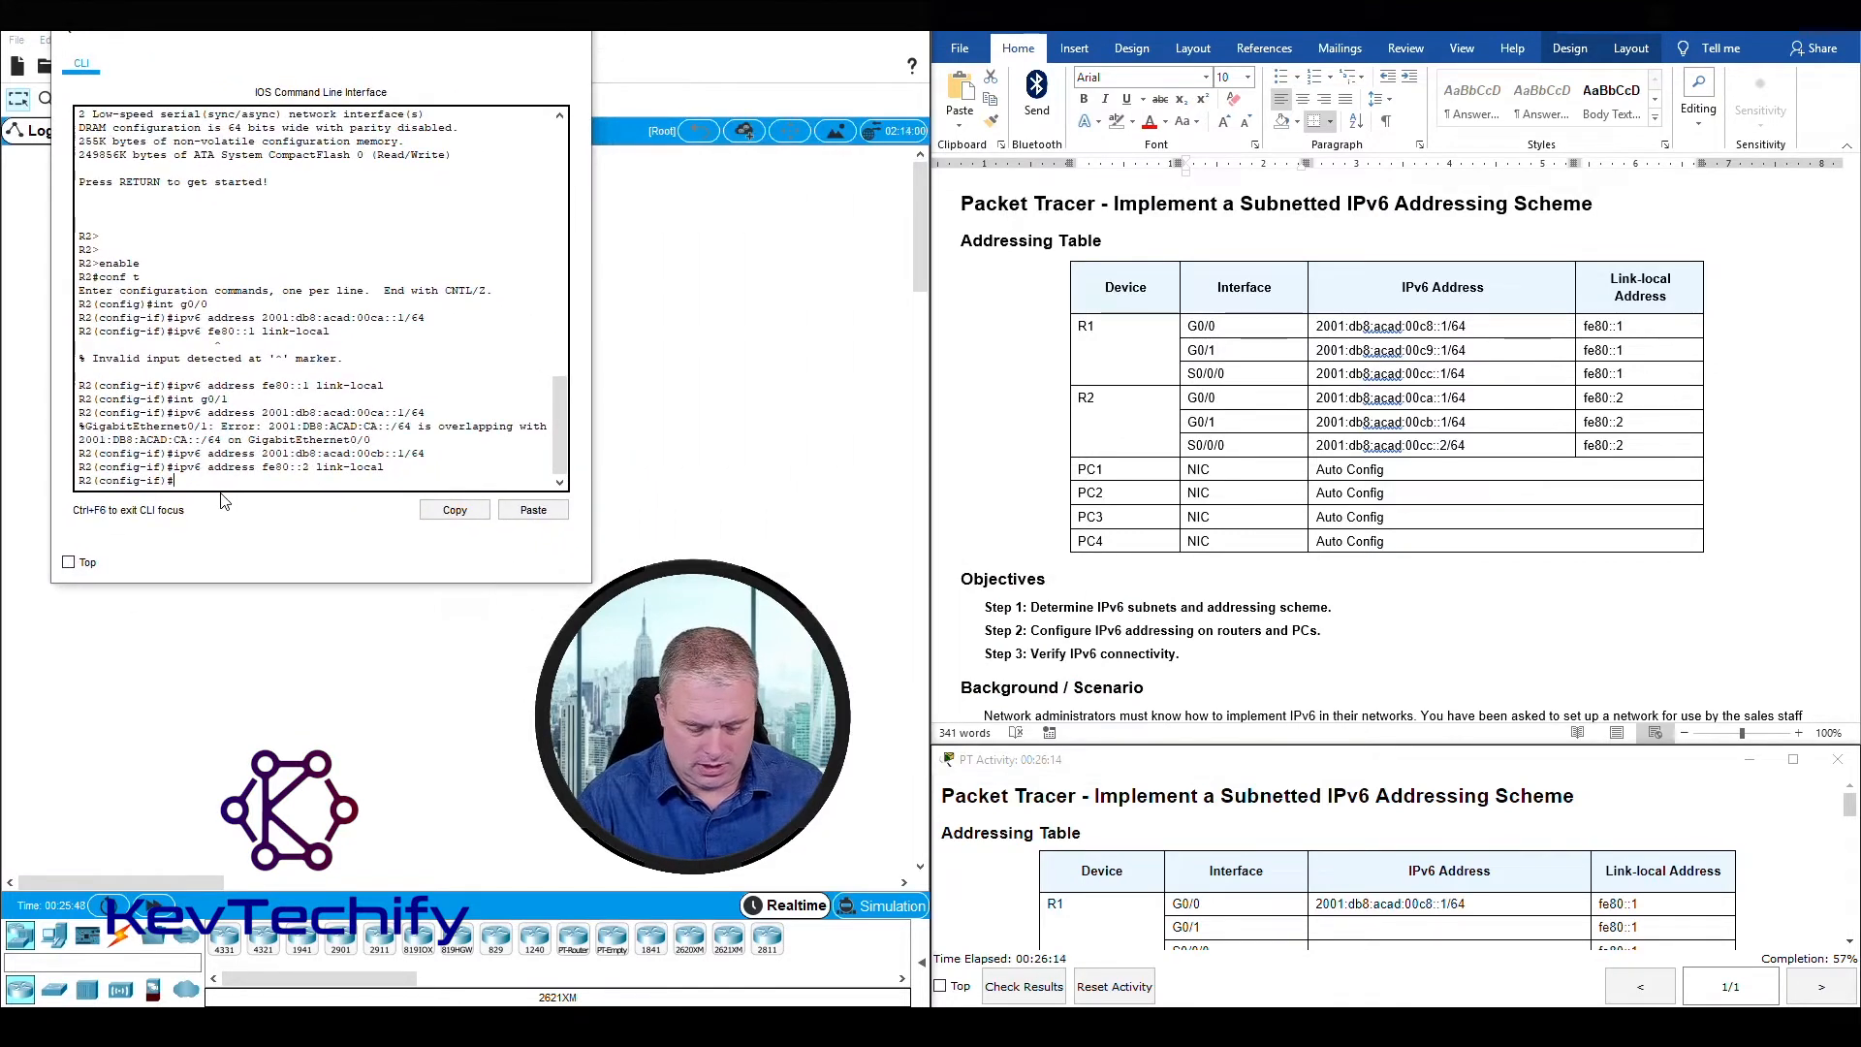
text(int g0/0)
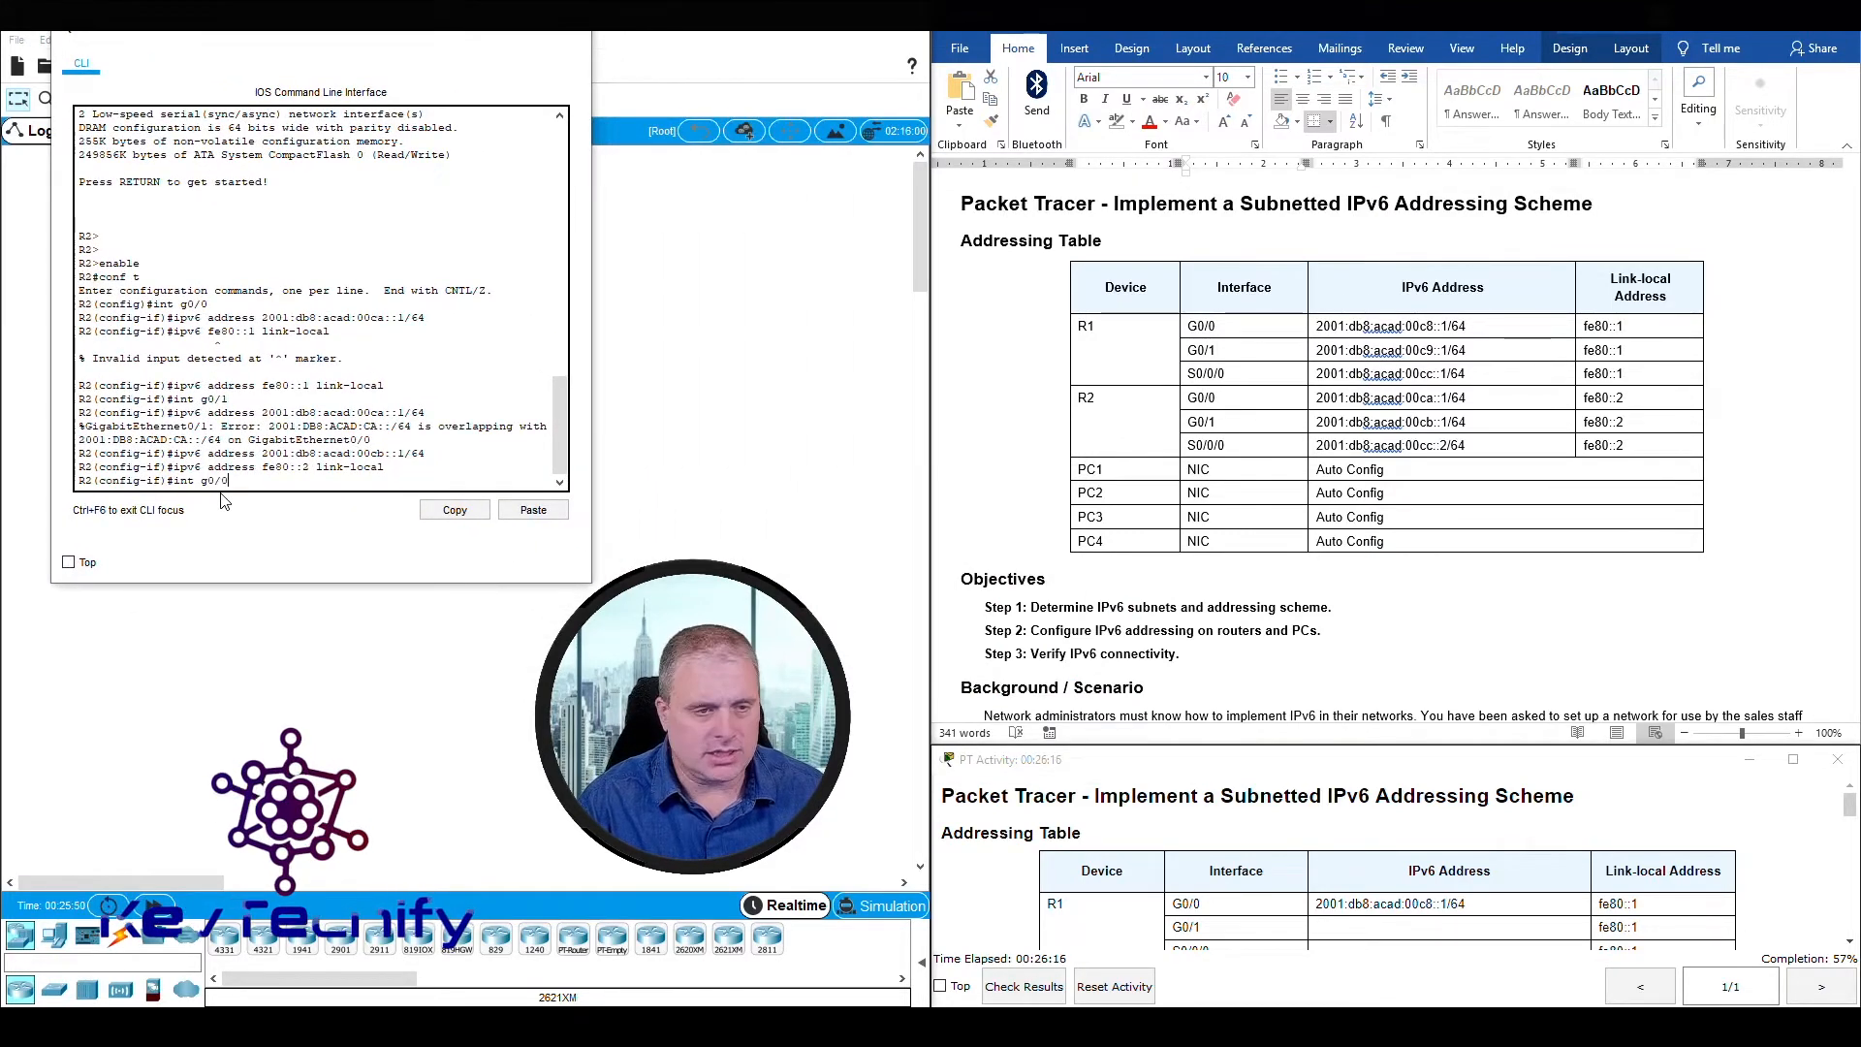
key(Return)
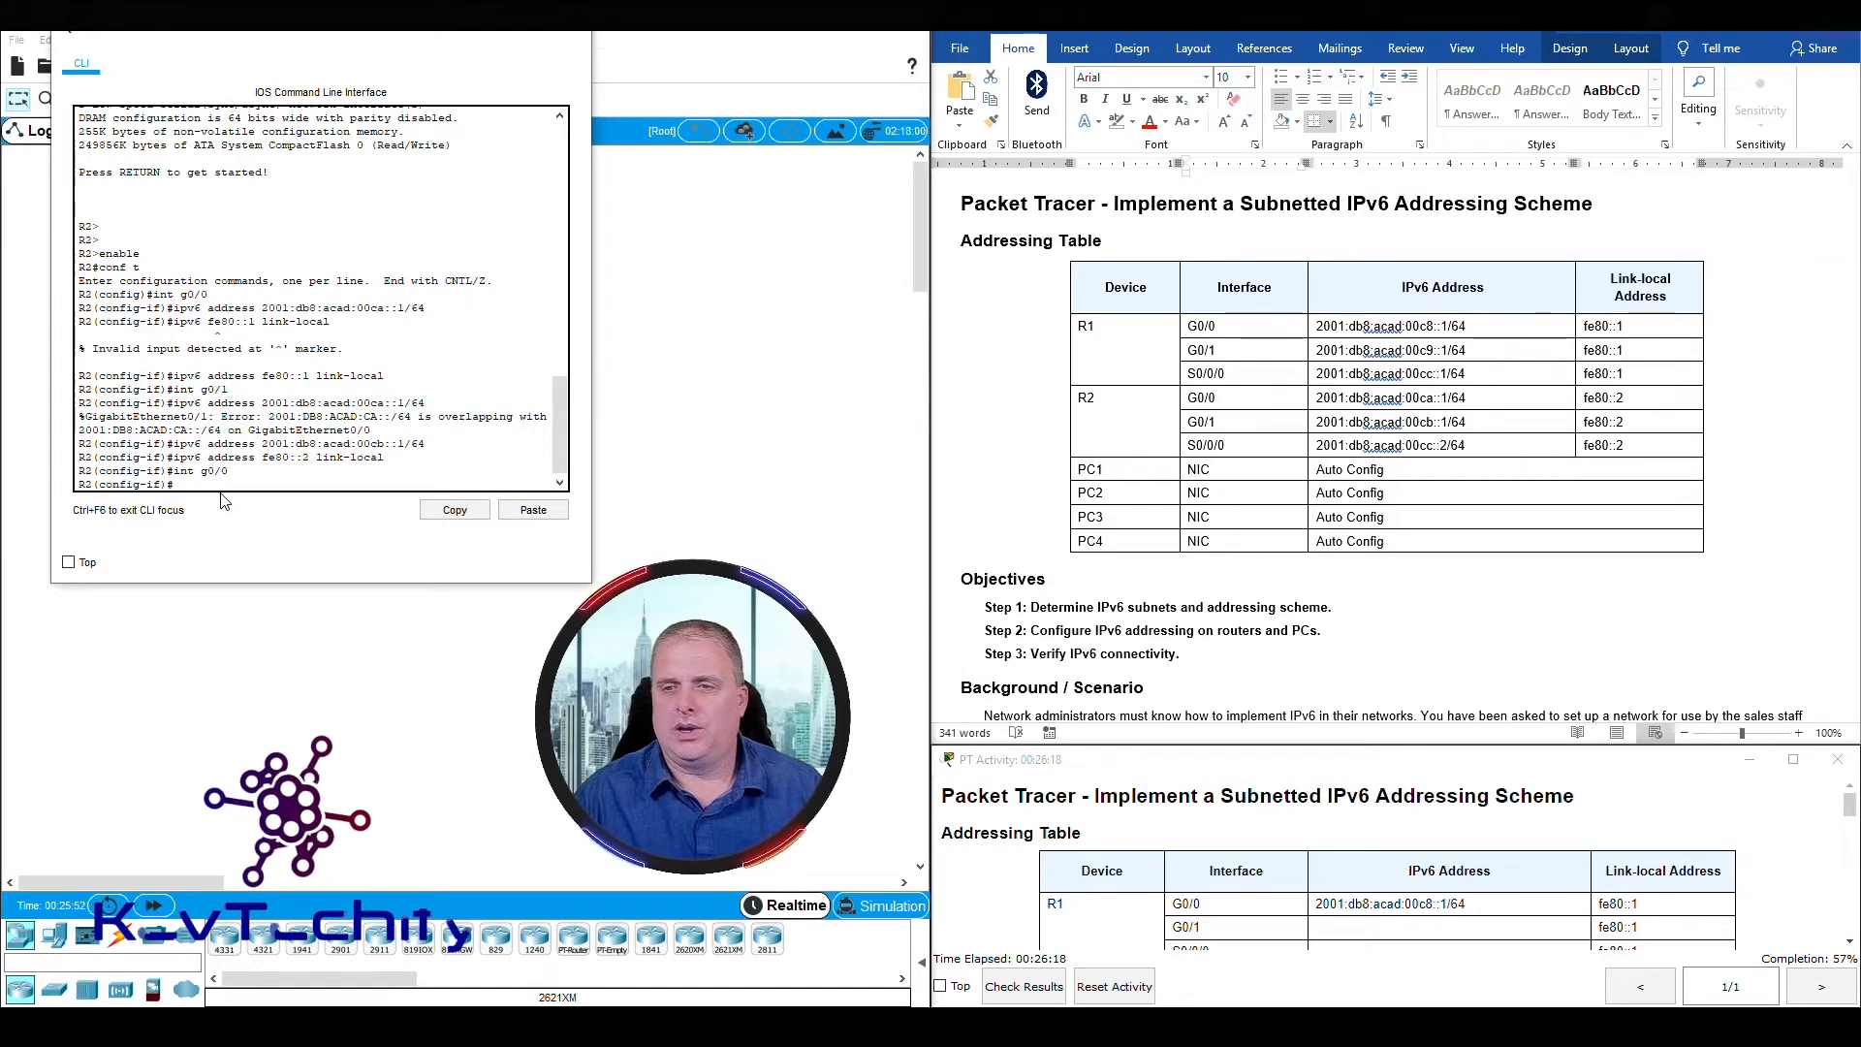
click(1589, 400)
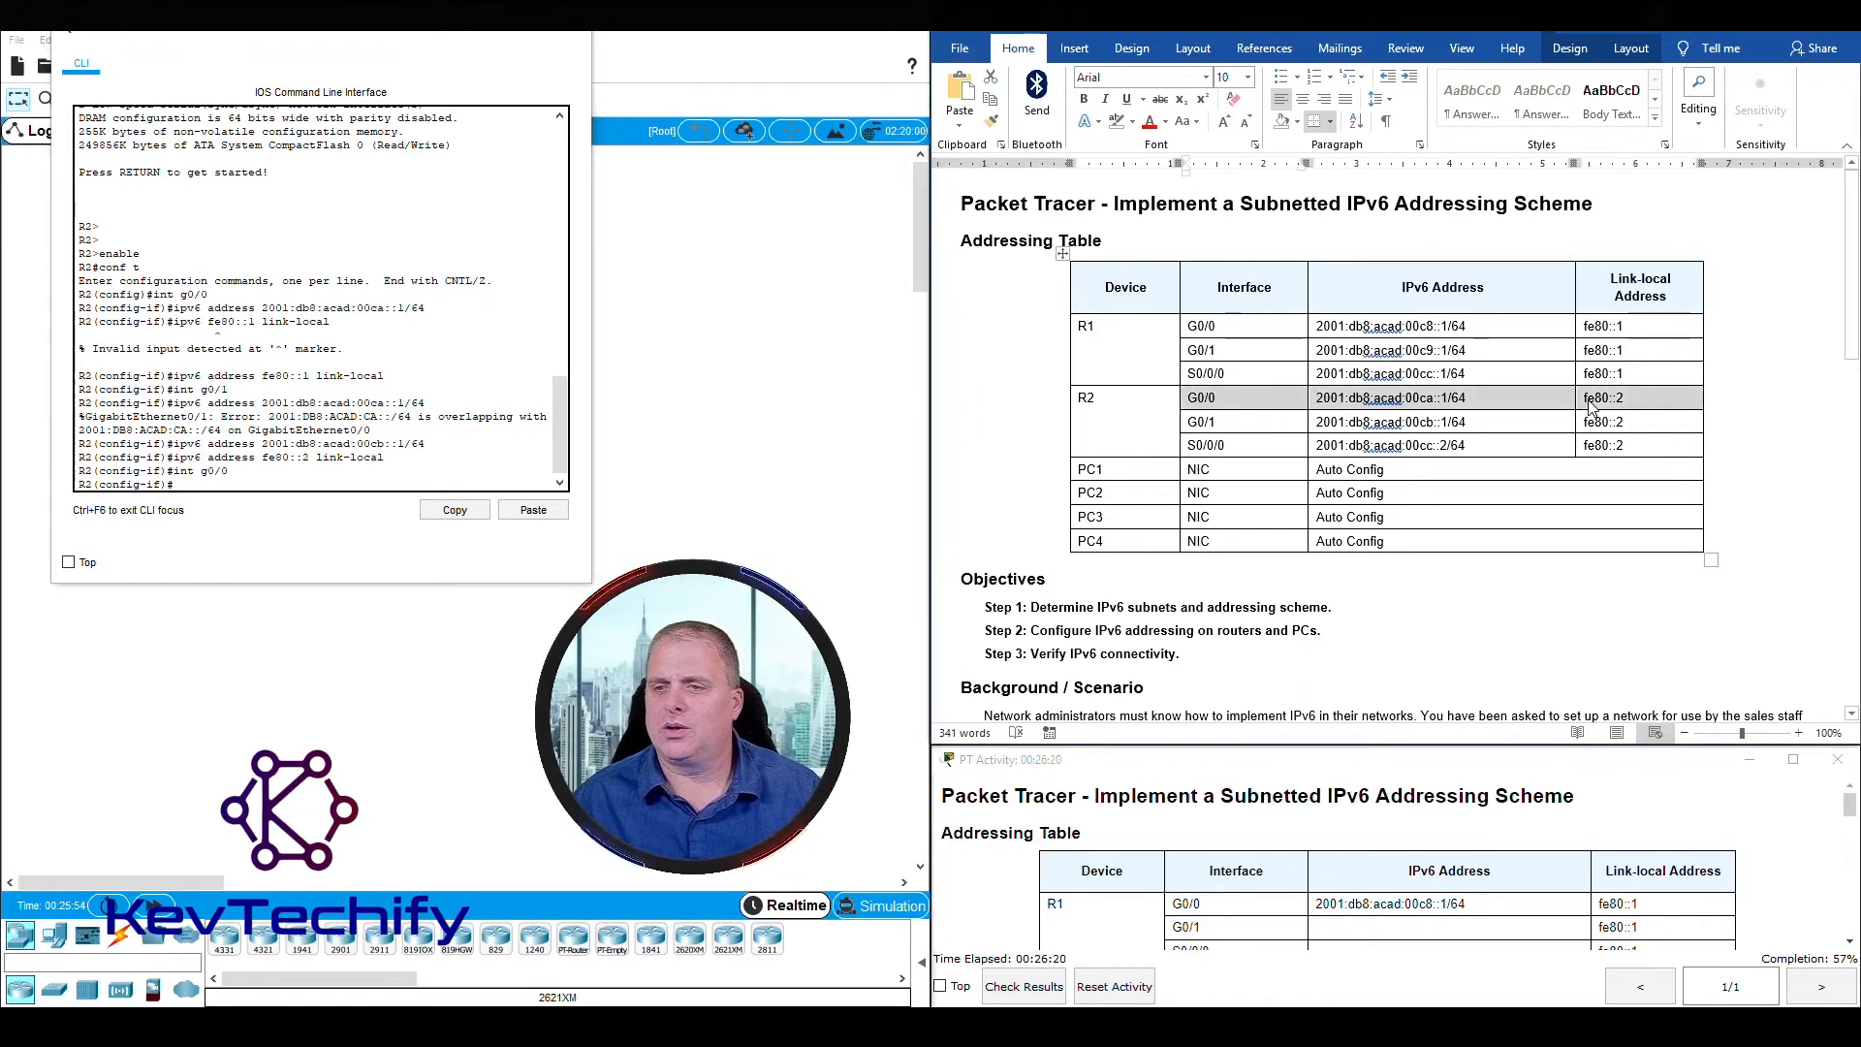
click(1589, 400)
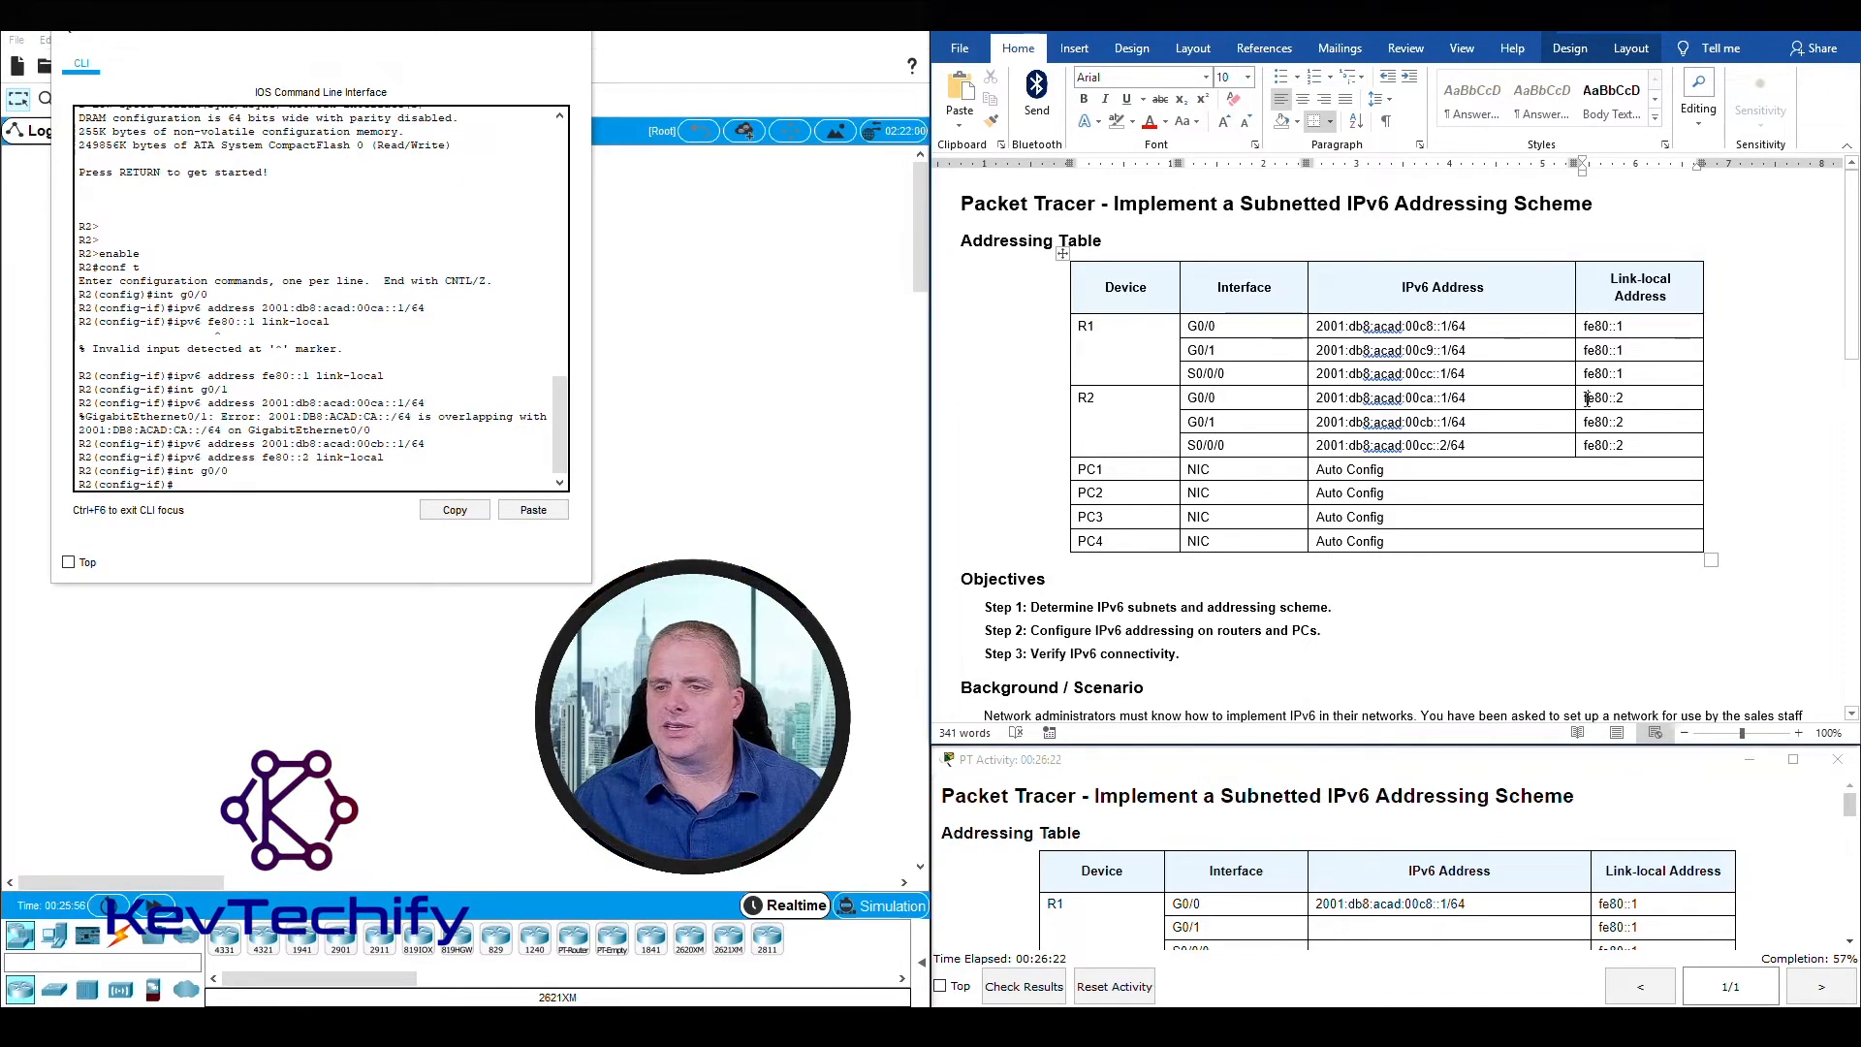
drag(1587, 398, 1636, 396)
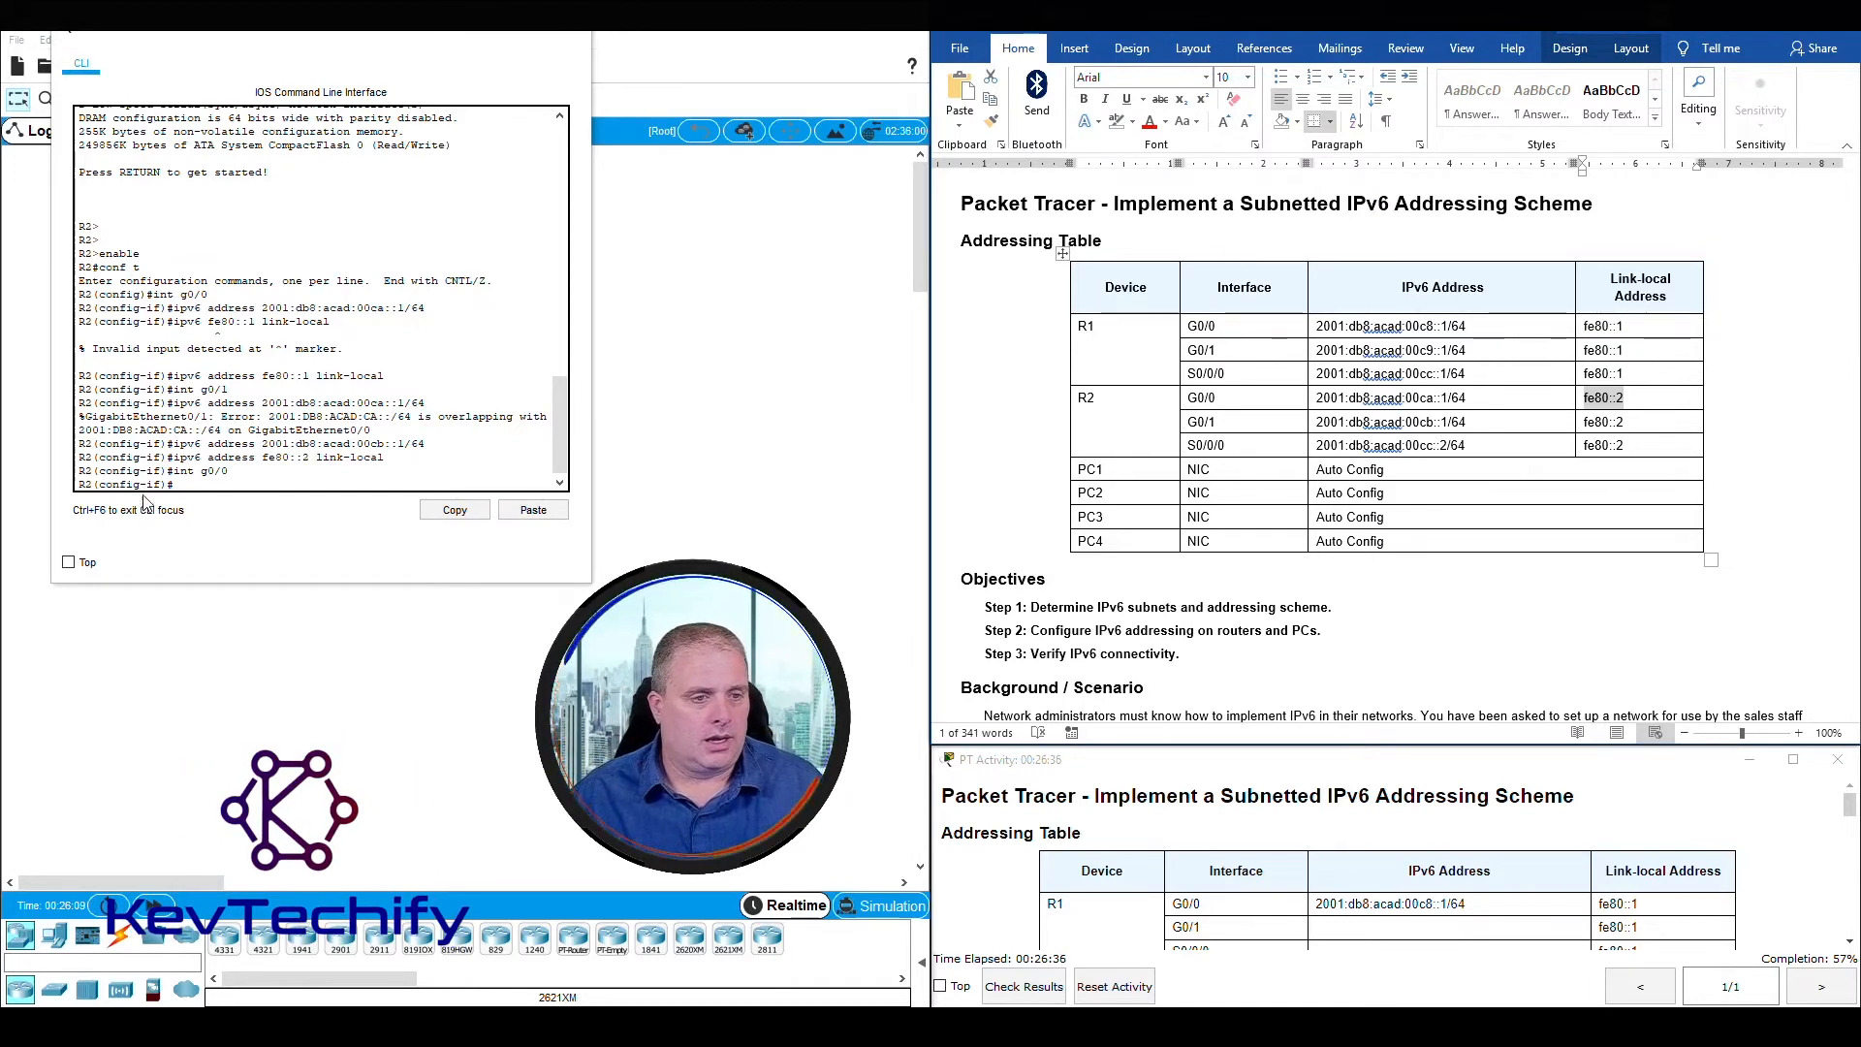
- Remove the link-local address fe80::1 from R2's g0/0 interface
click(198, 485)
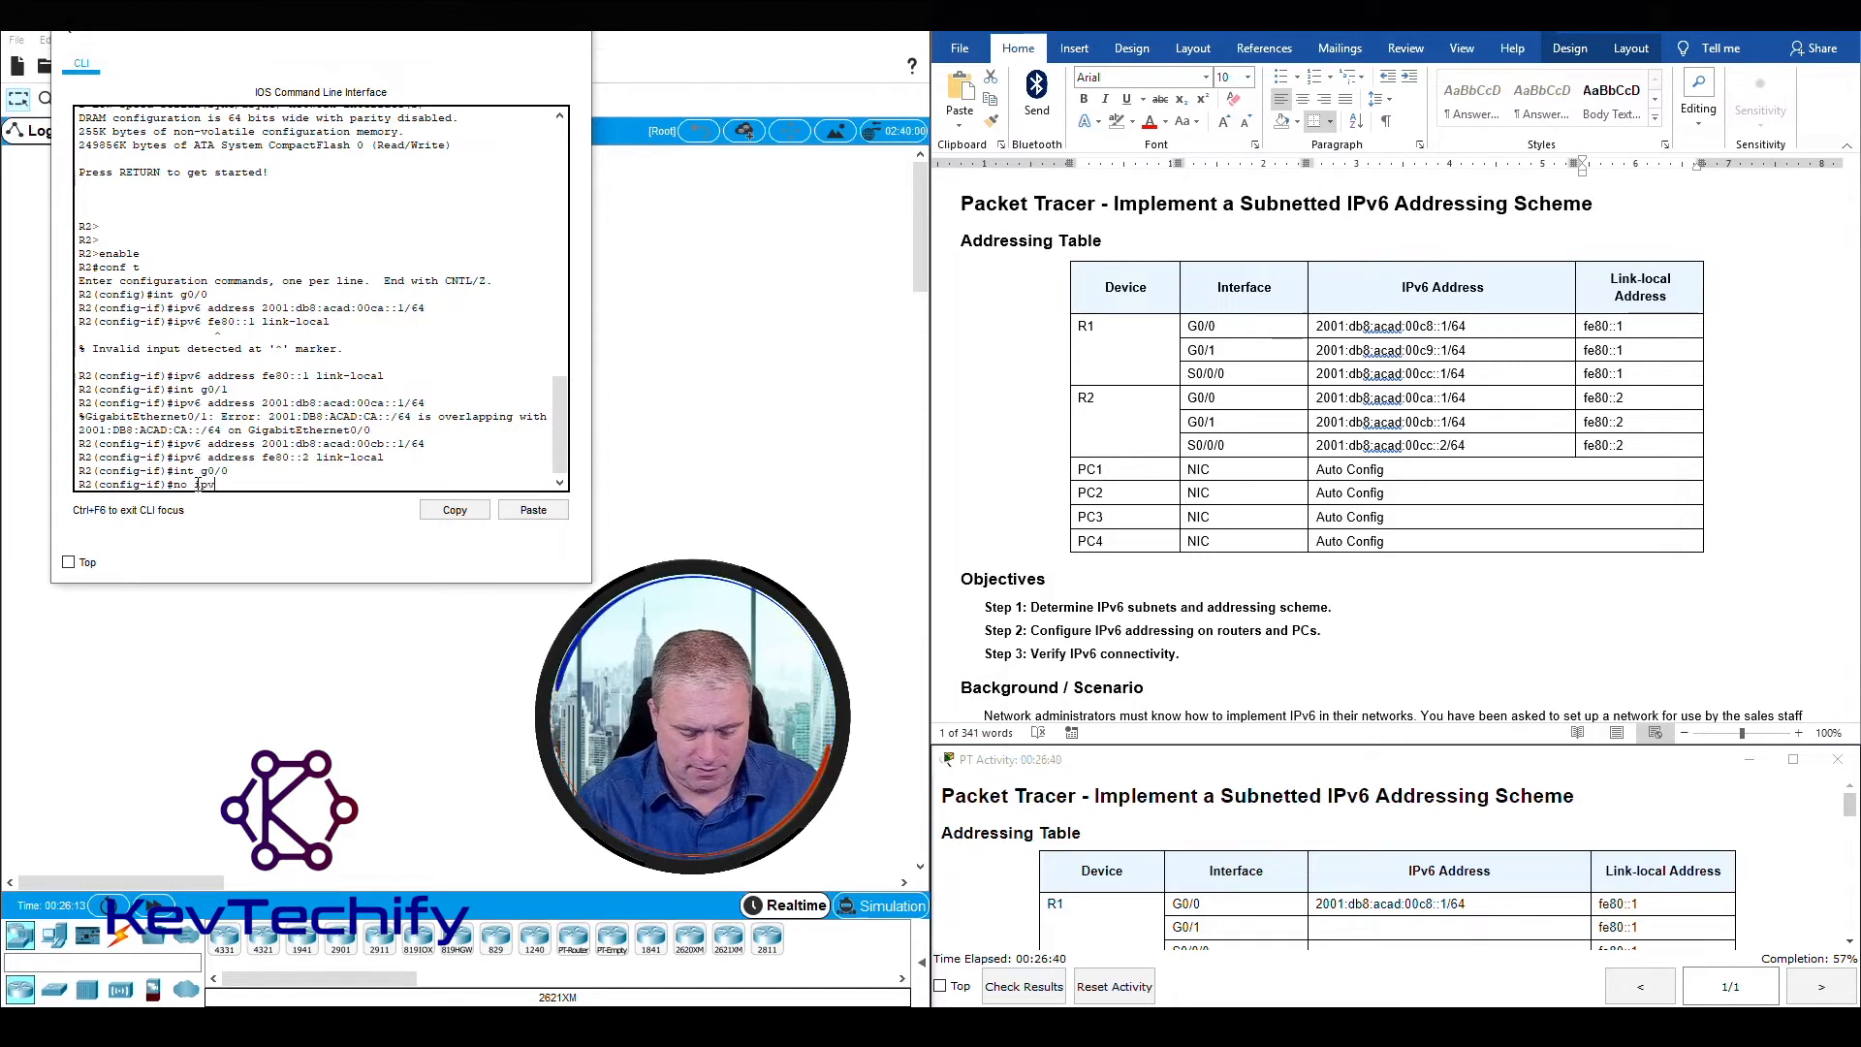
text(res)
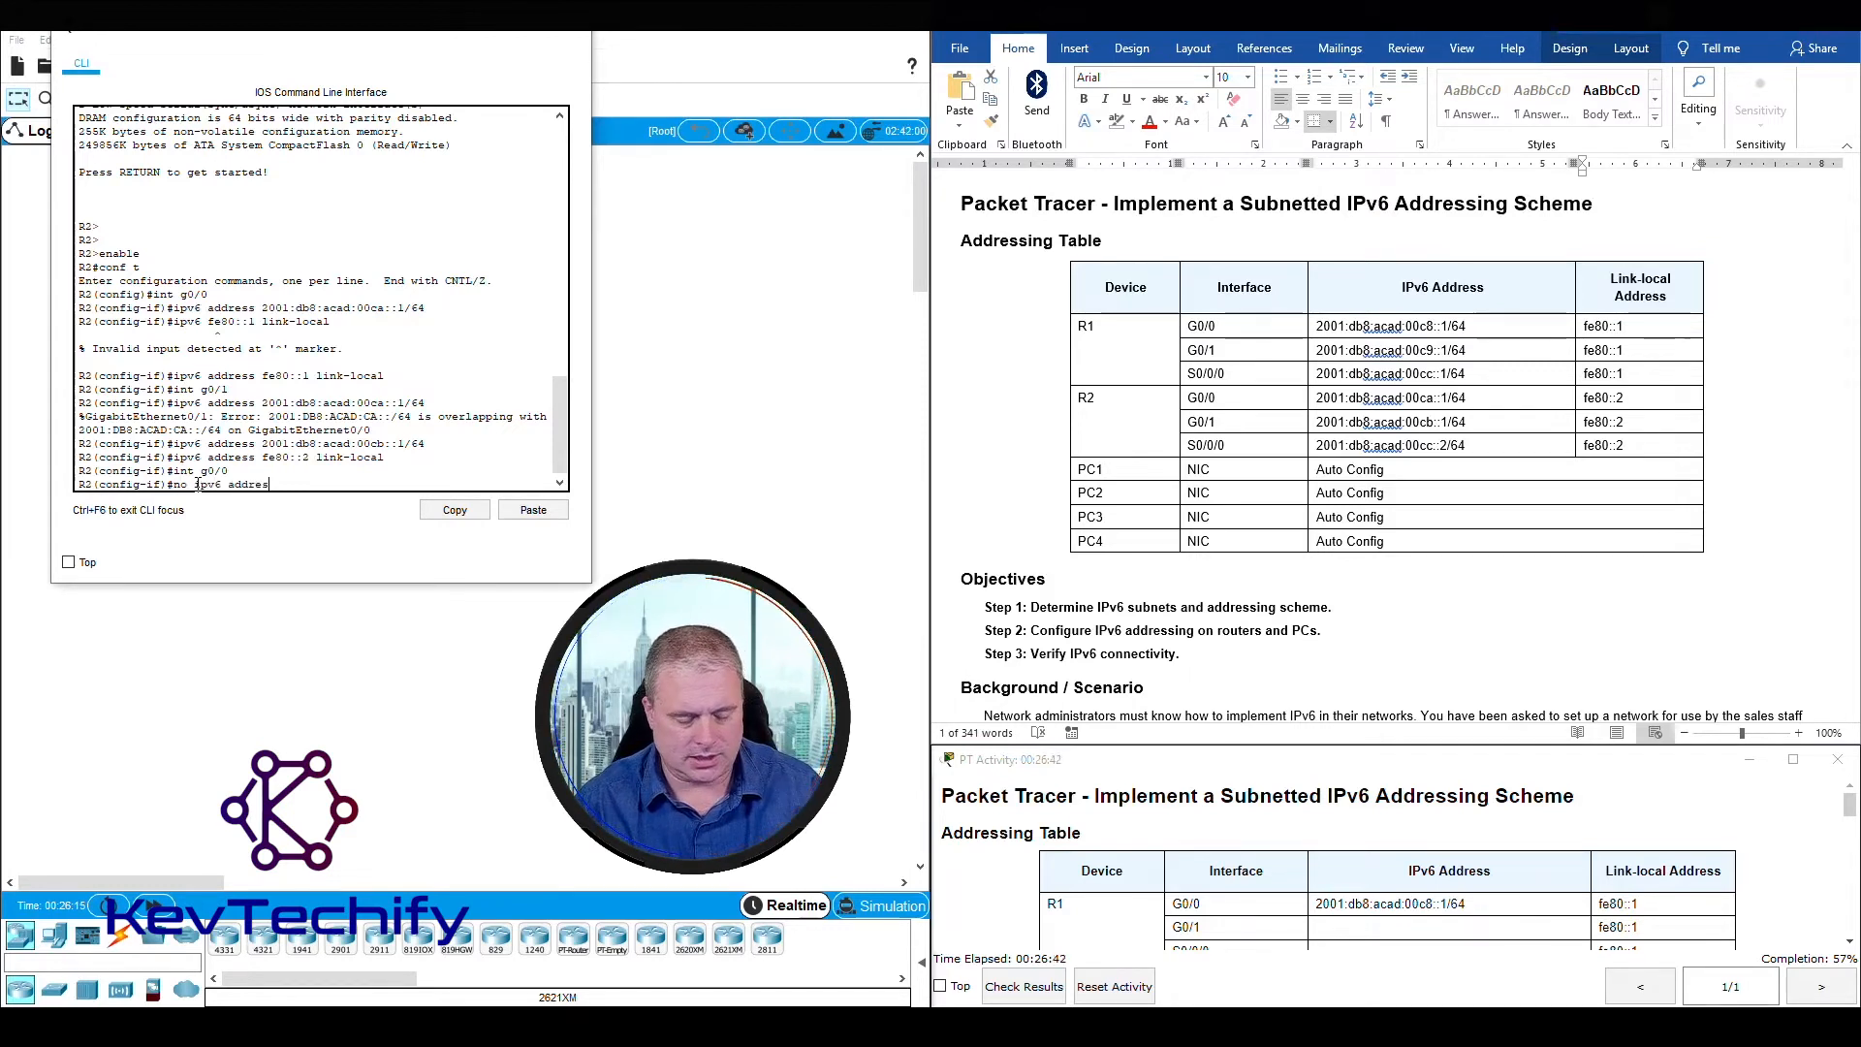
text(s fe)
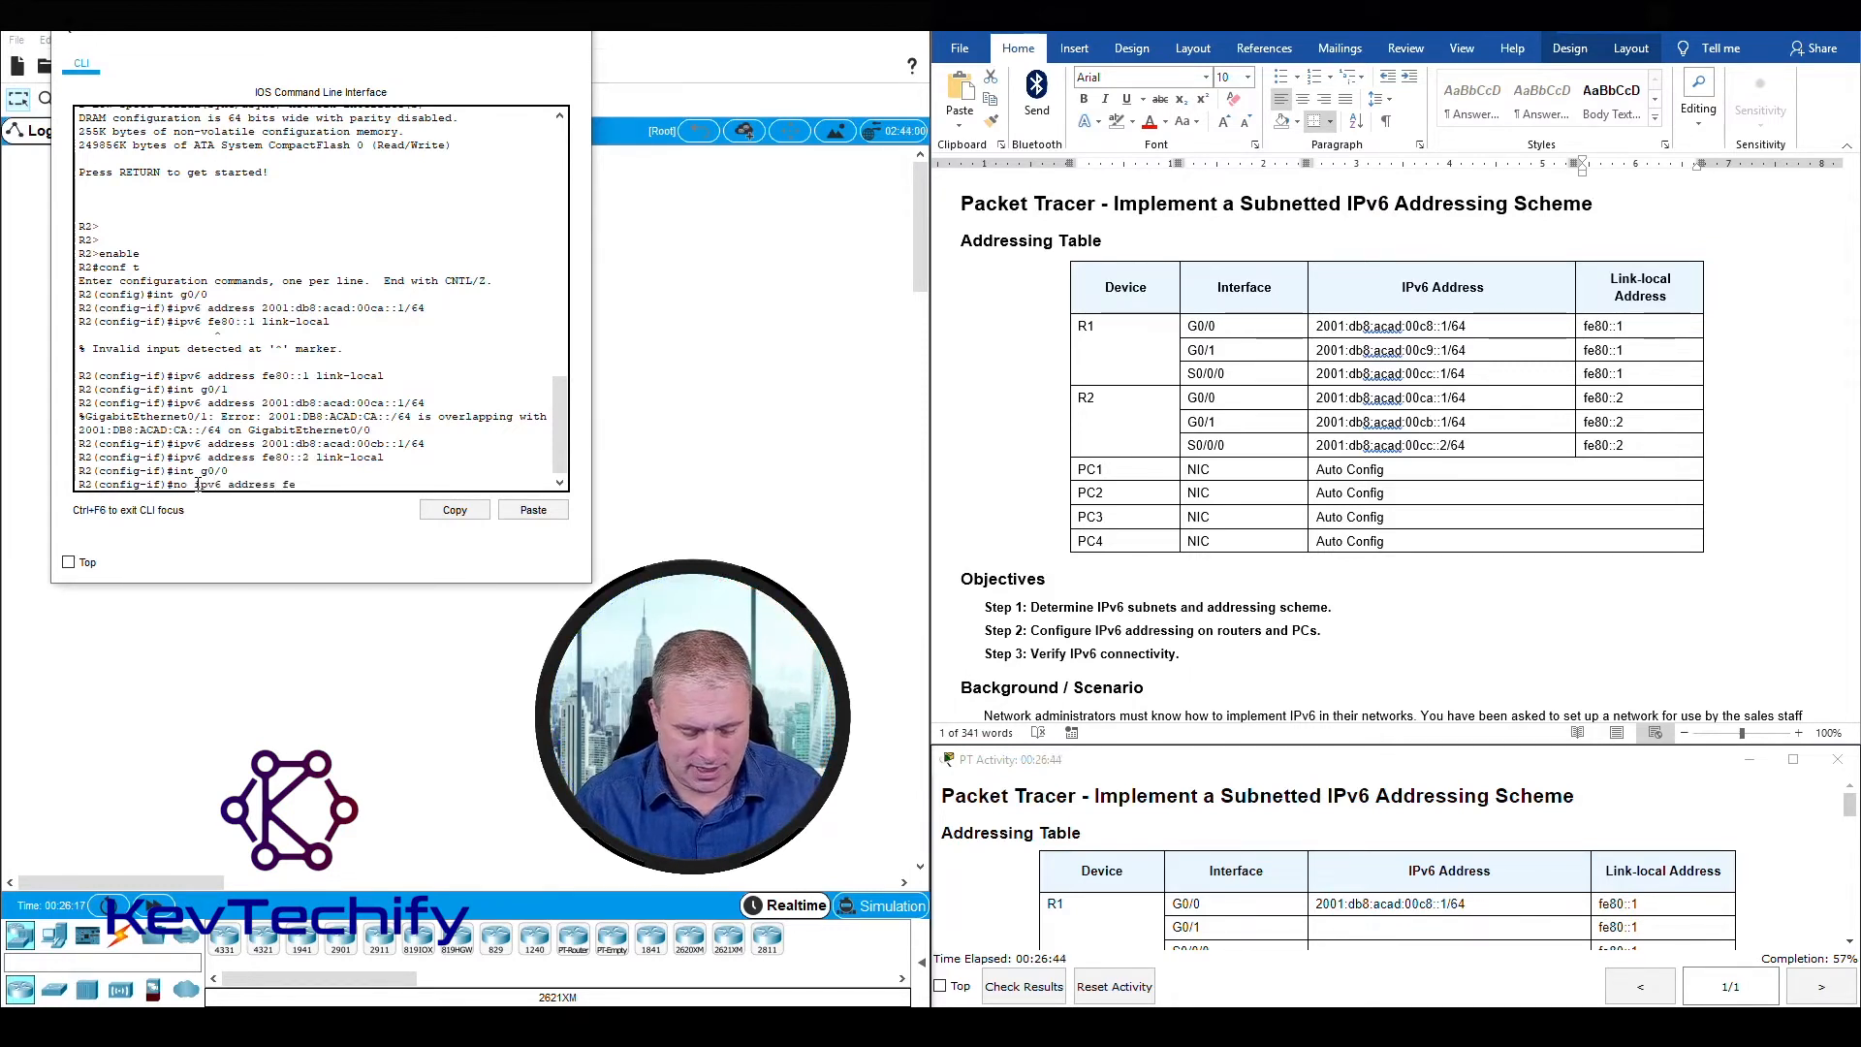
text(80::)
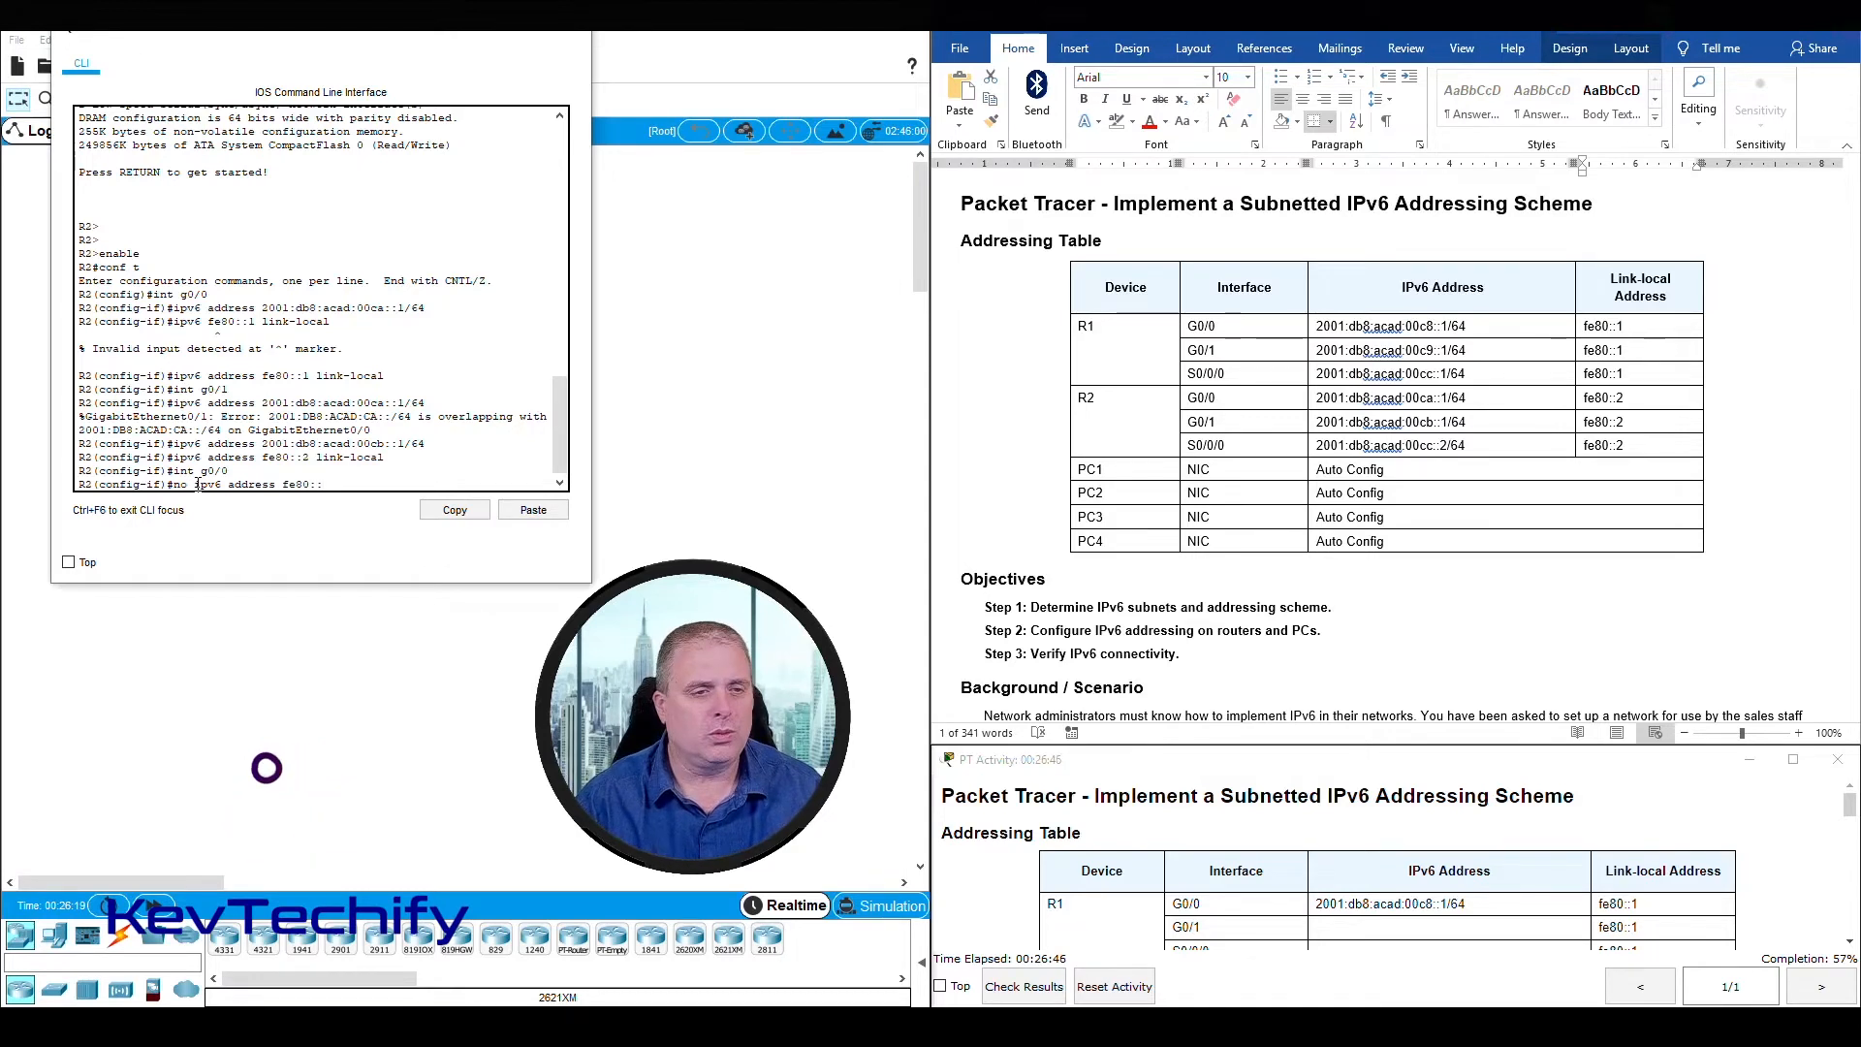
text(1)
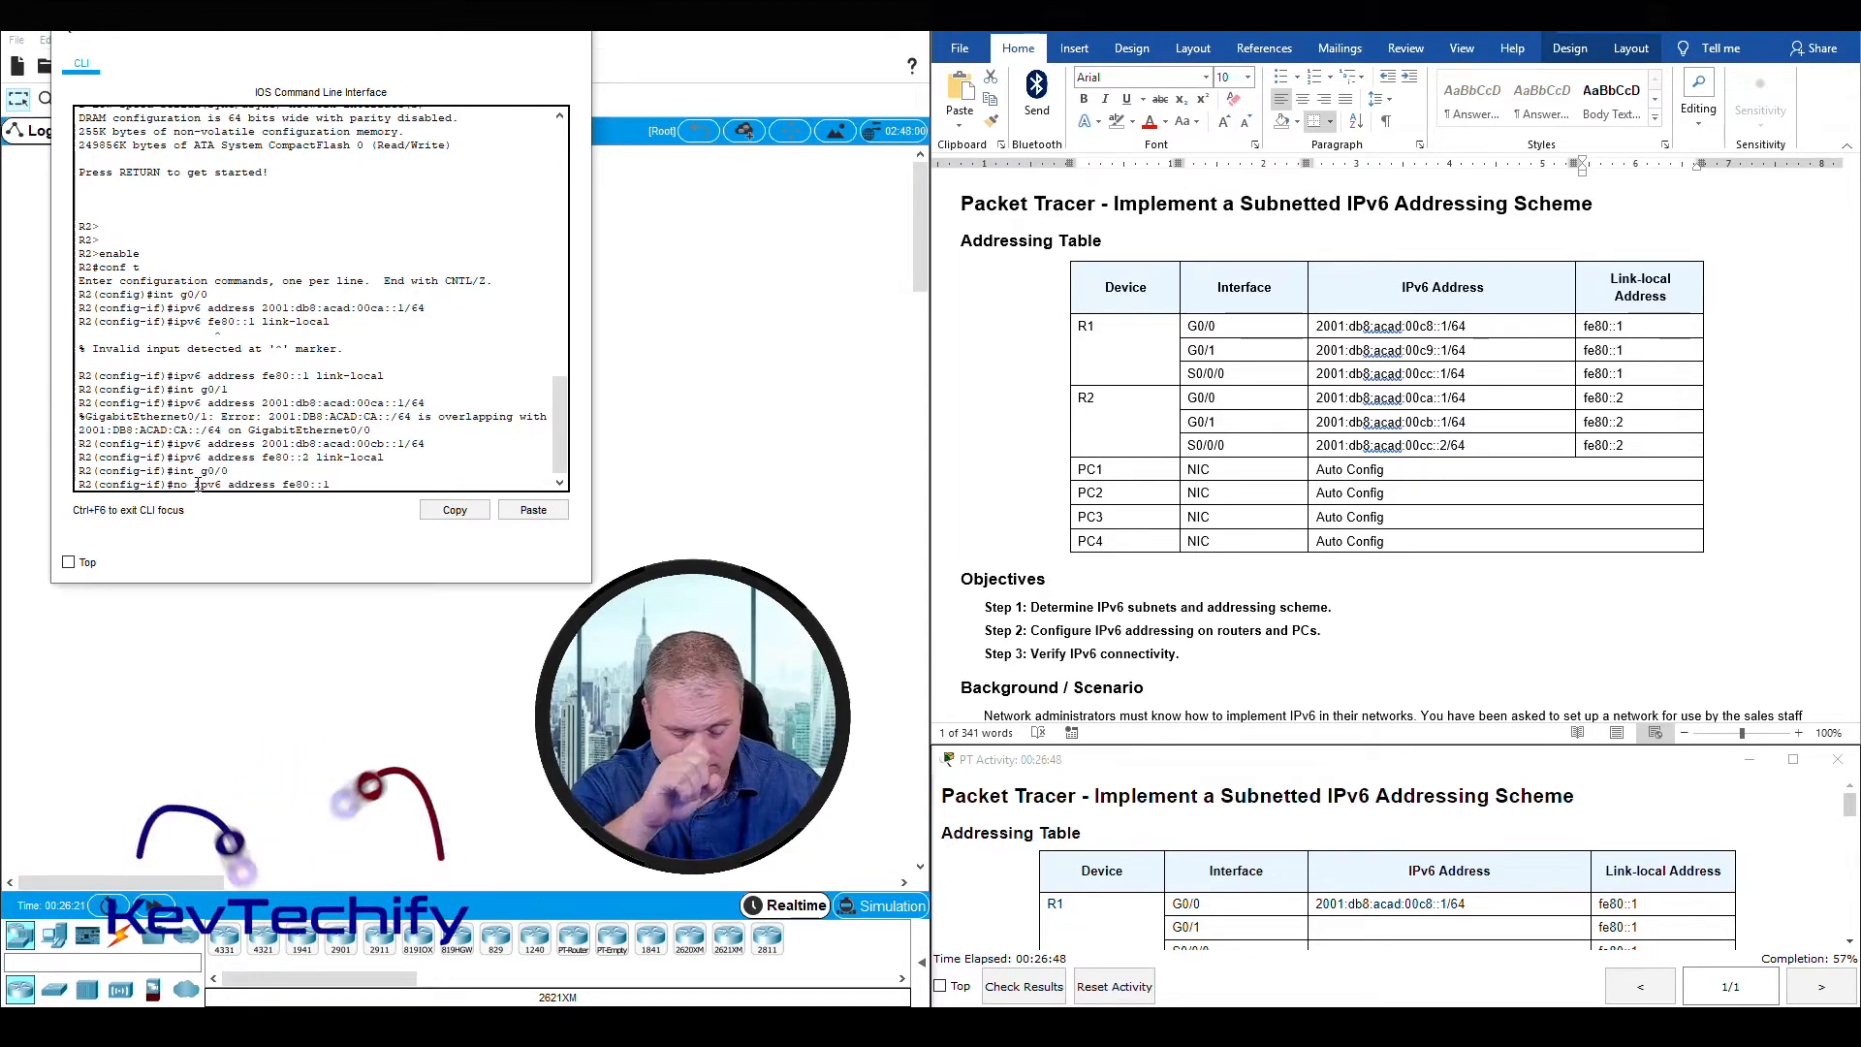
text( link-)
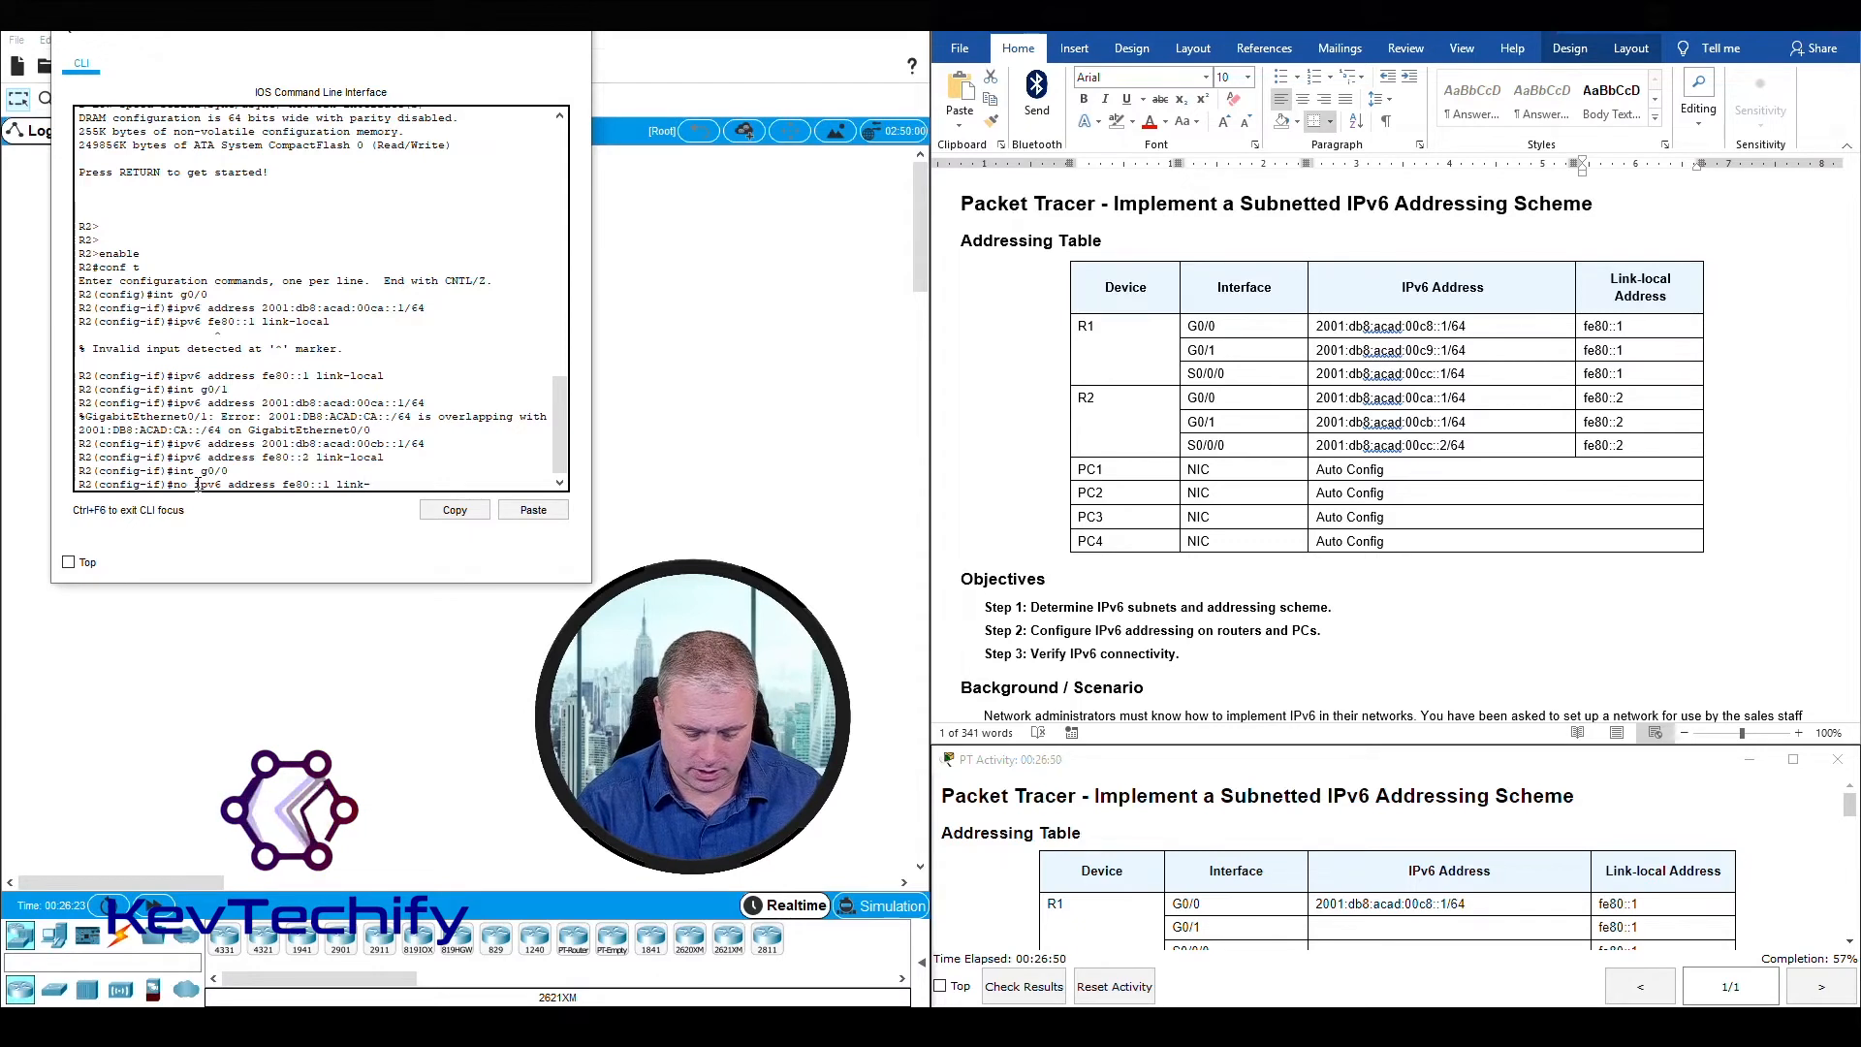
text(local)
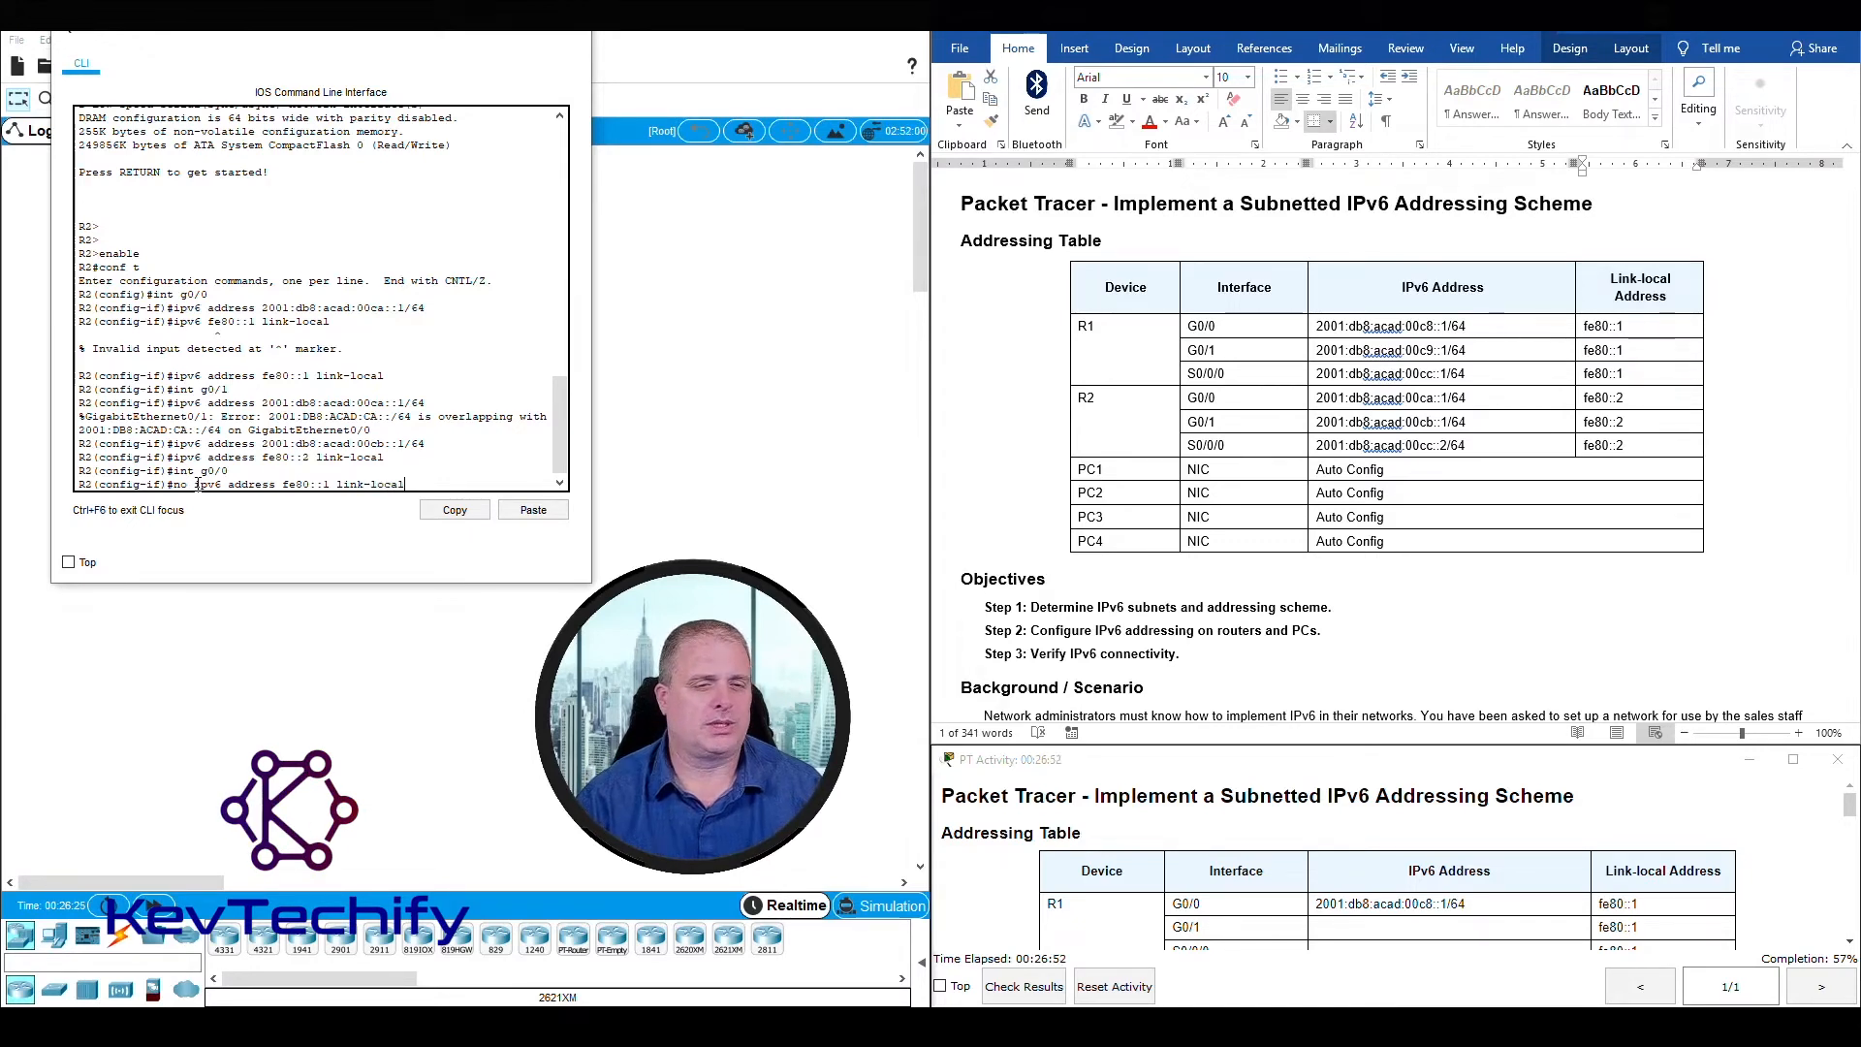
text(ocal)
key(Return)
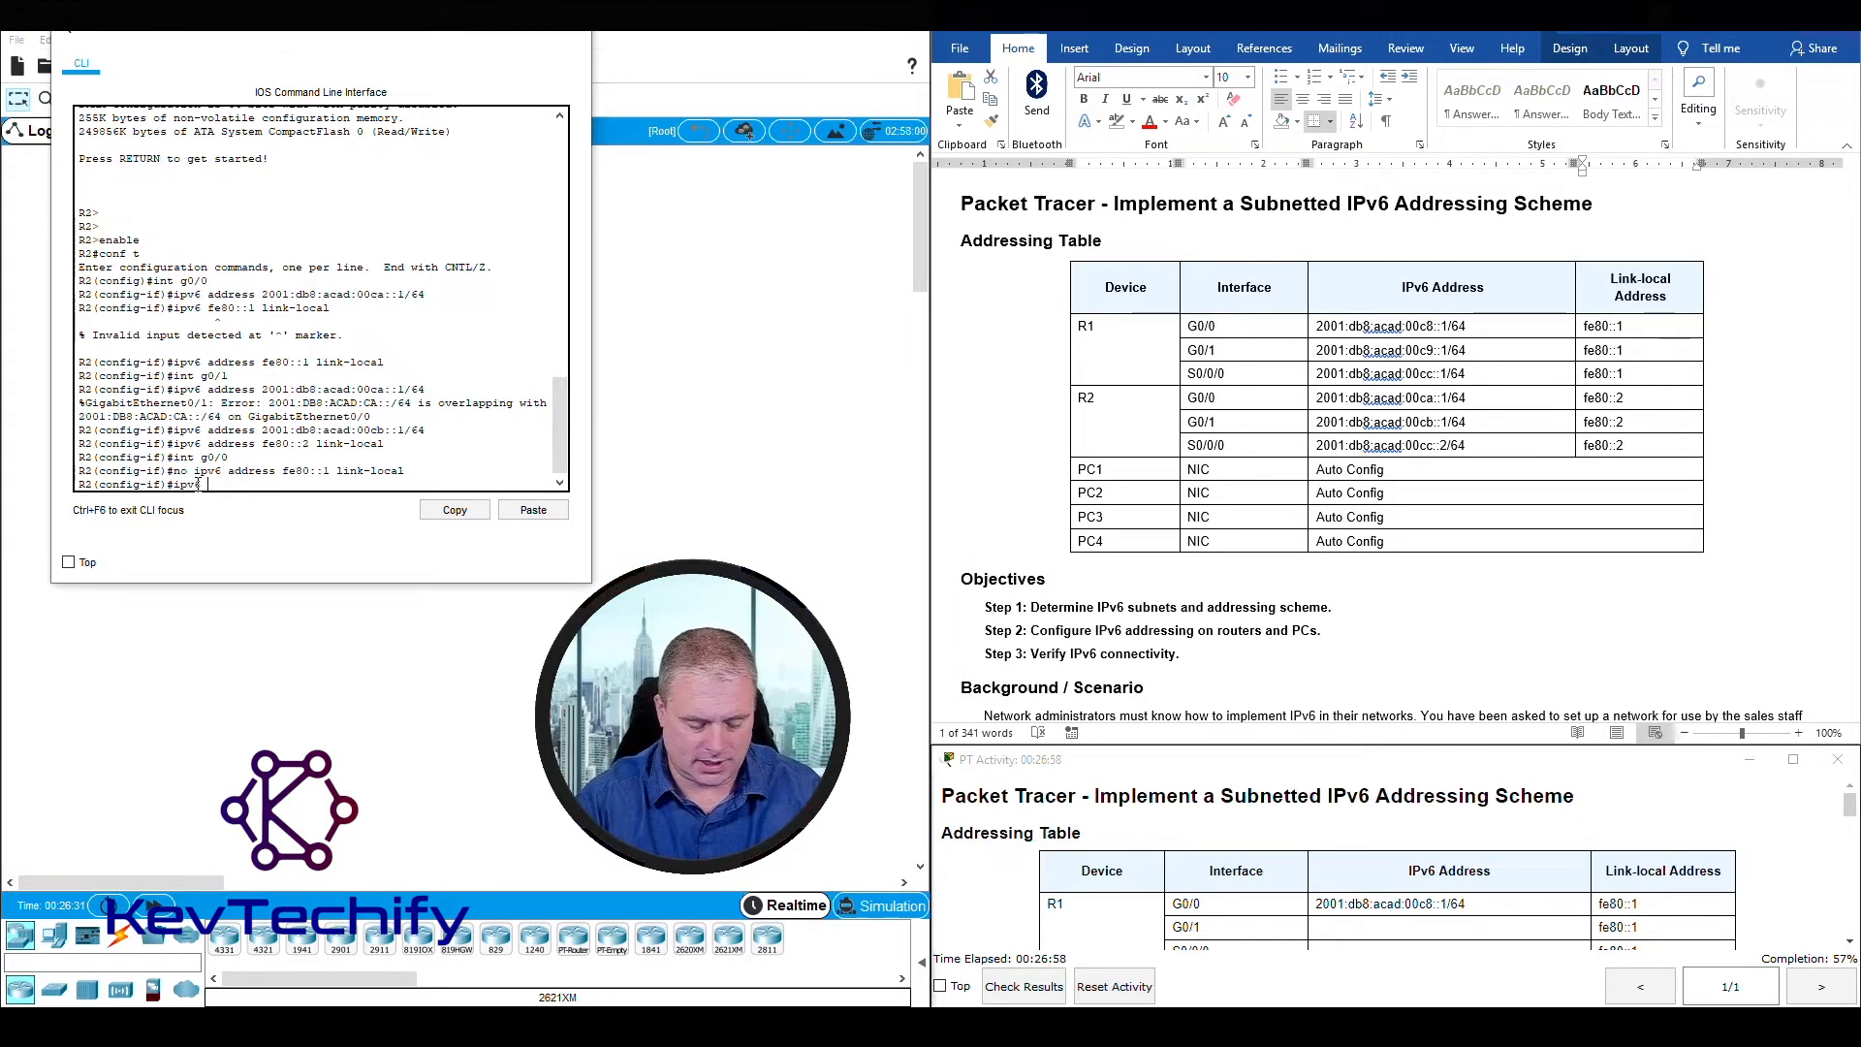
- Try to assign fe80::2 to R2's g0/0 interface without a prefix length or the link-local keyword
text(ipv6 fe80::)
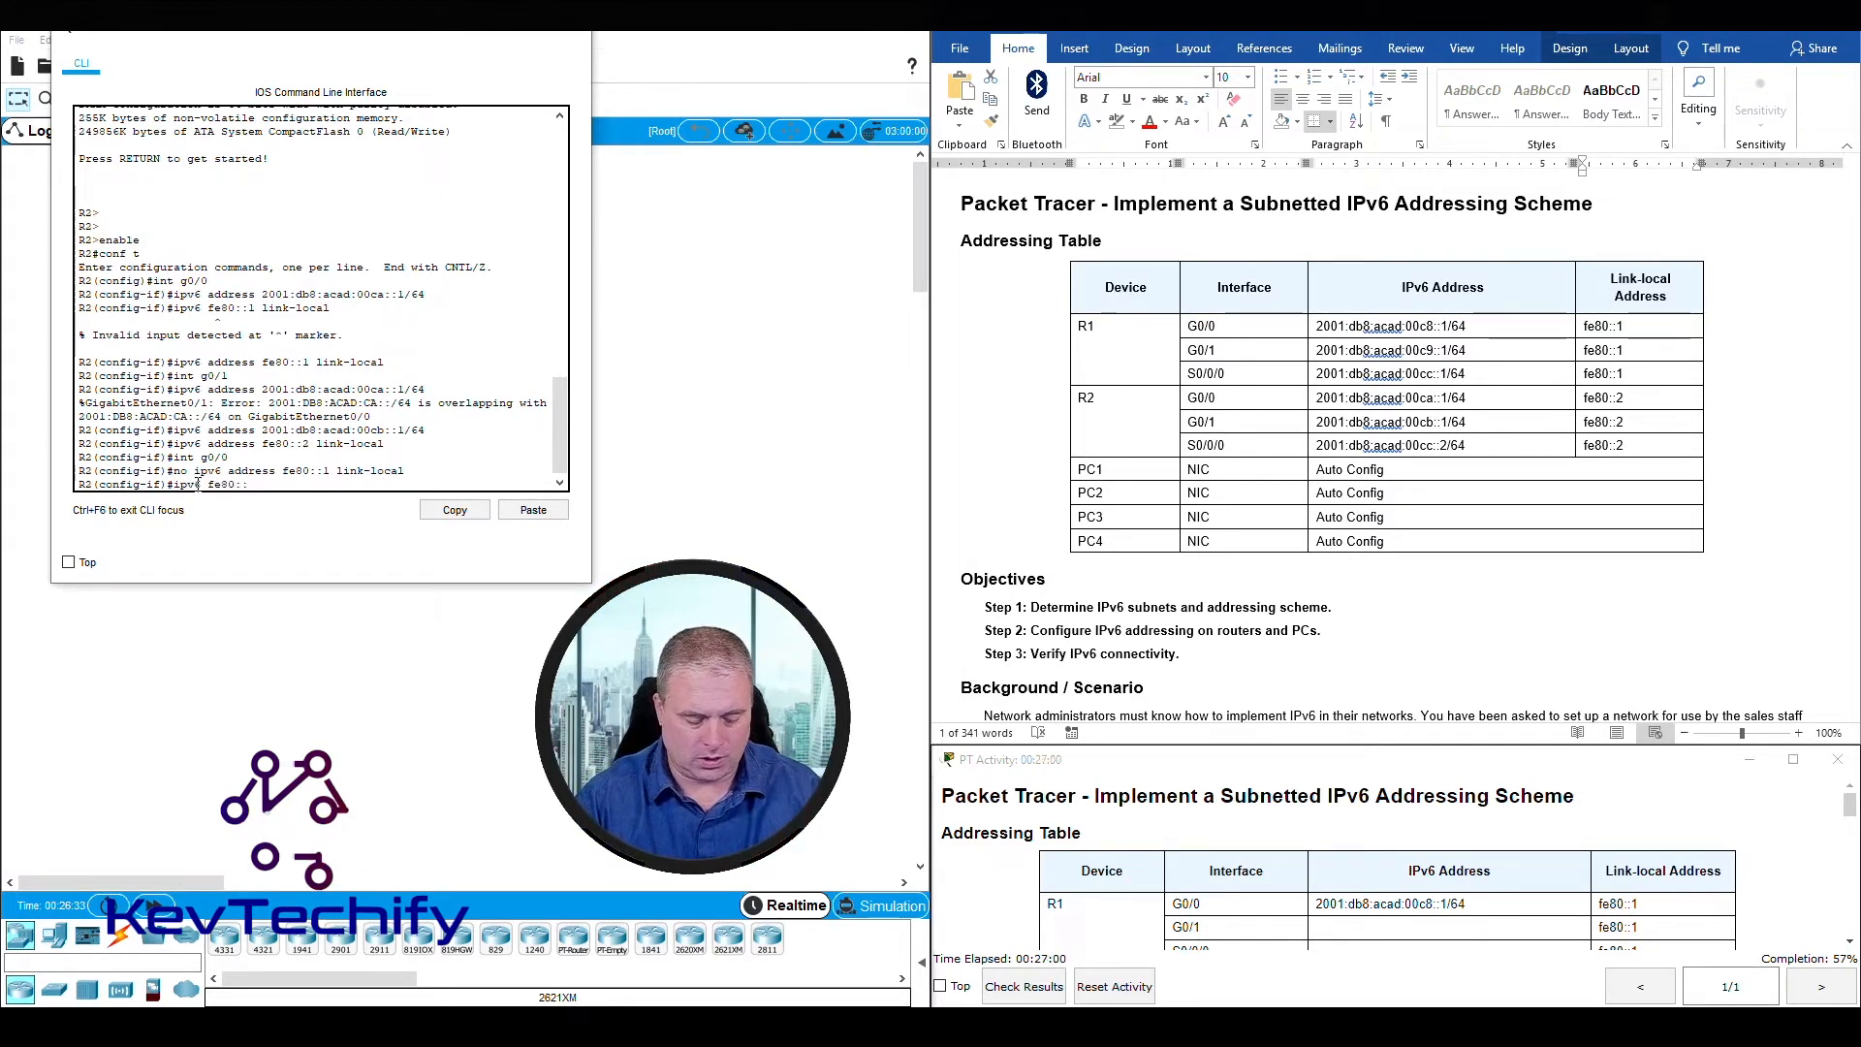
text(2)
key(Return)
key(Up)
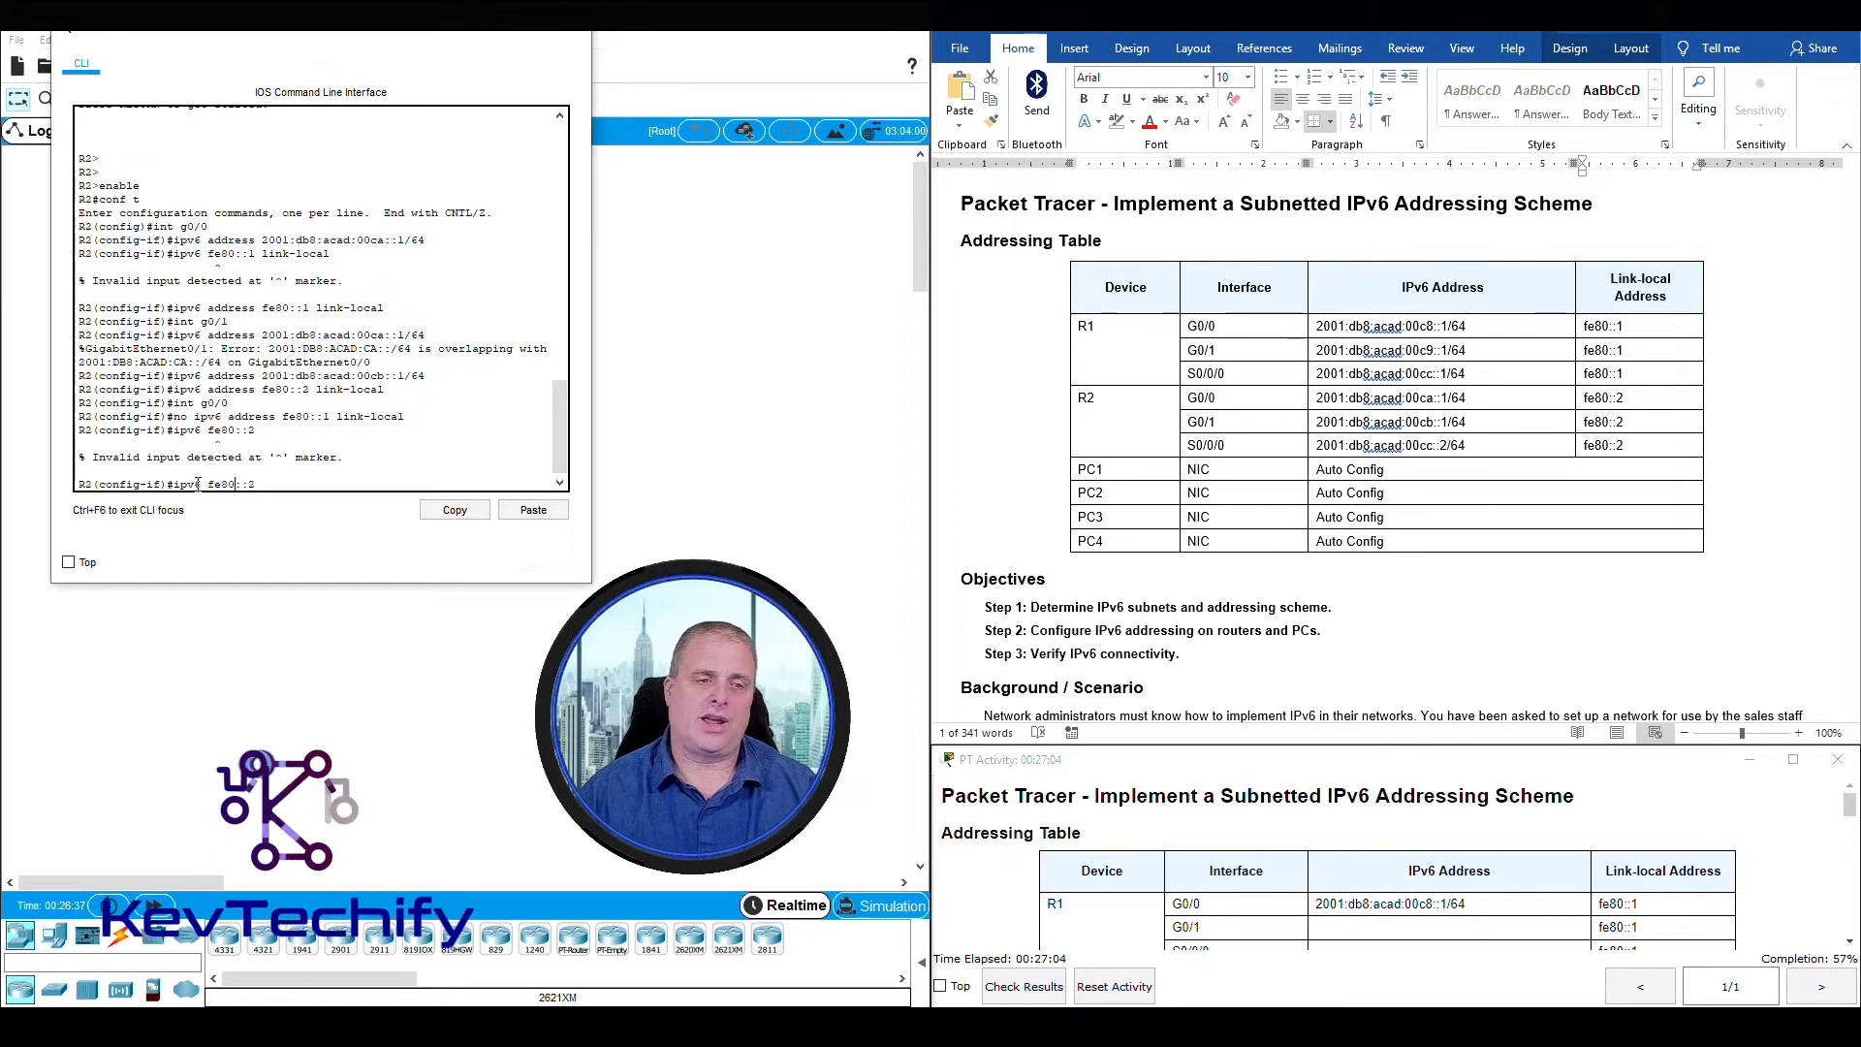
key(Left)
key(Left)
key(Left)
key(Left)
key(Left)
key(Left)
key(Left)
text(address)
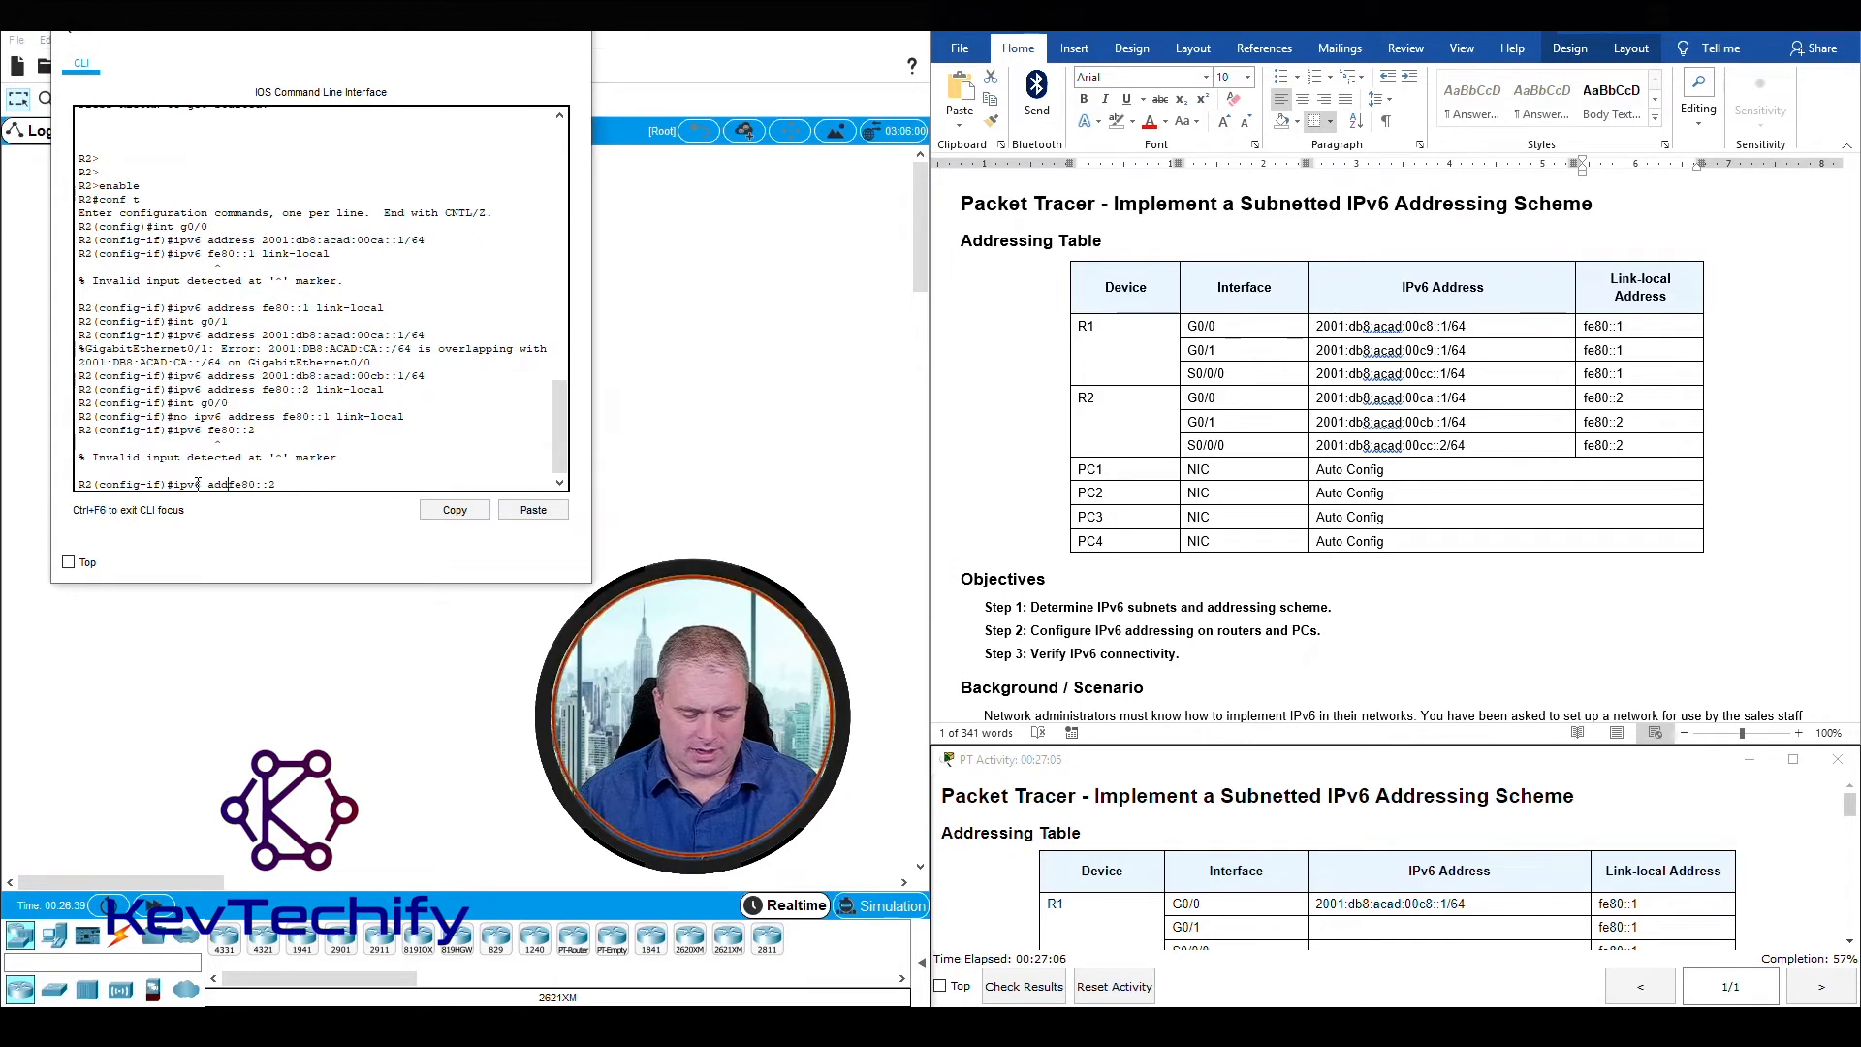
key(Return)
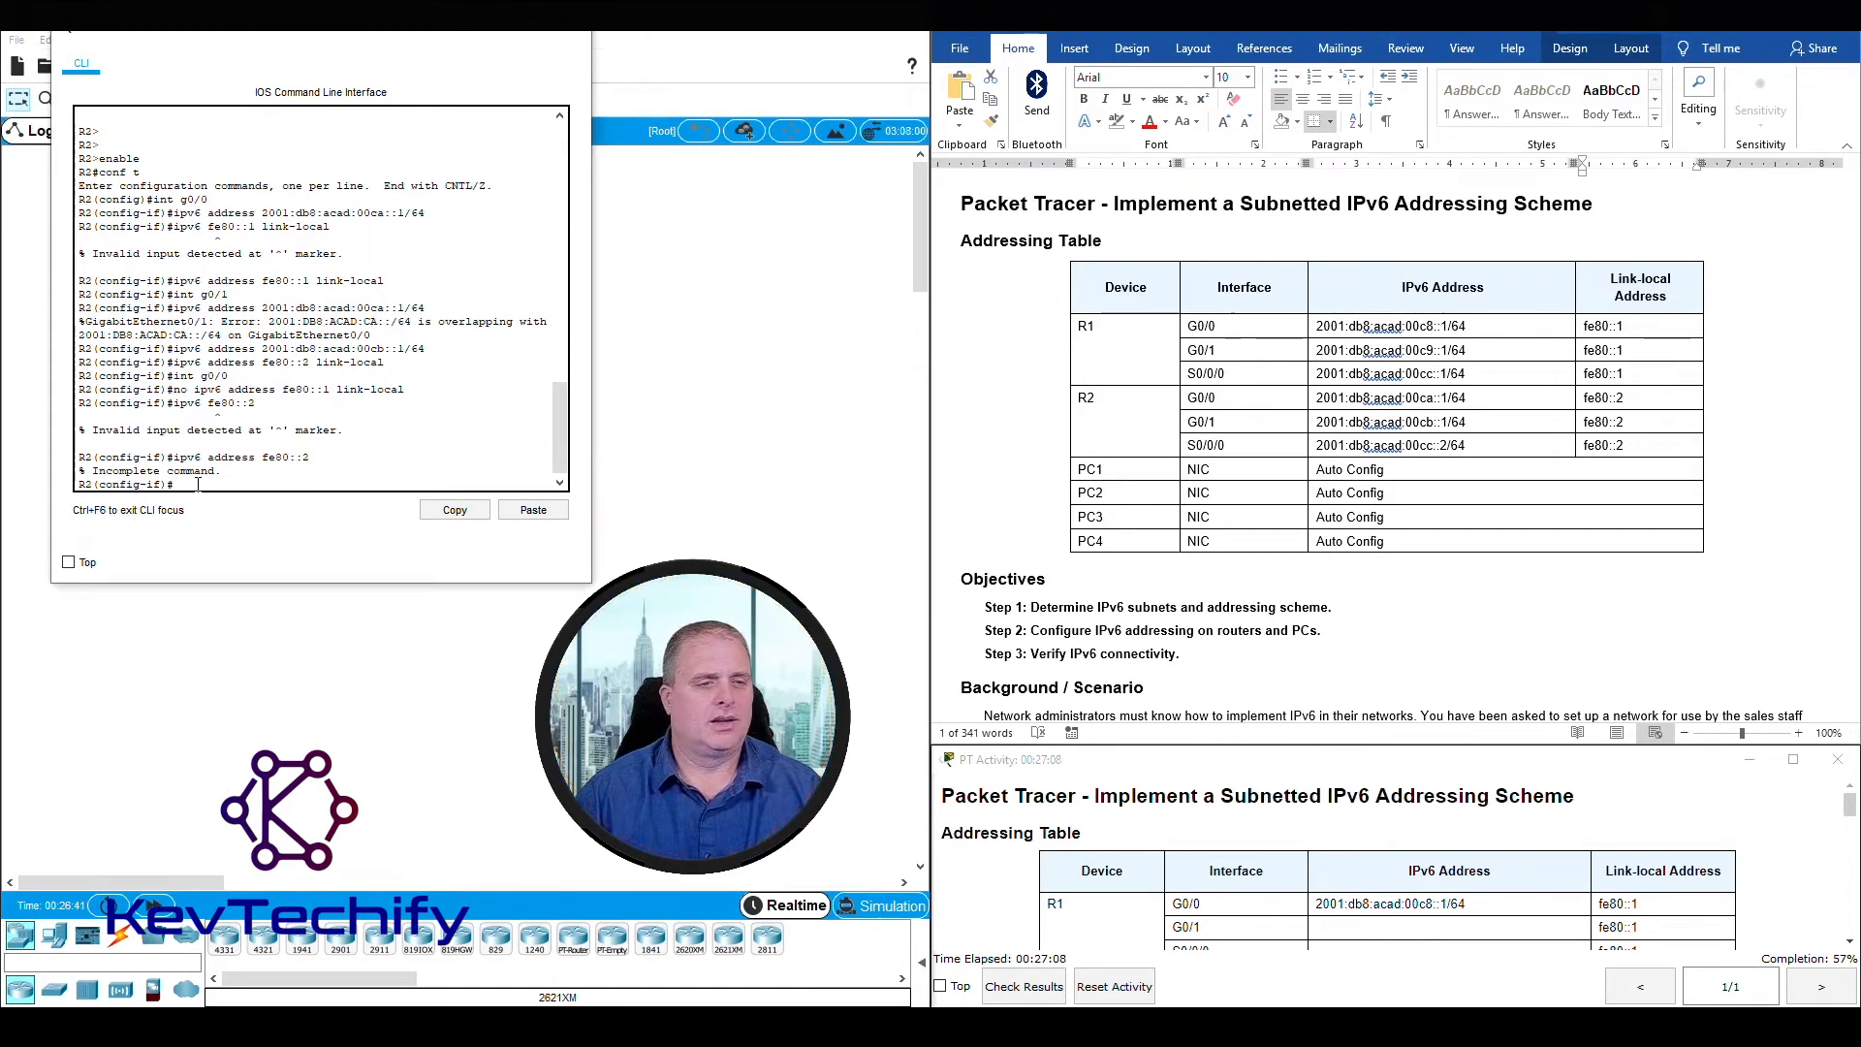
- Try to assign fe80::2/64 to R2's g0/0 interface, using a prefix length instead of the link-local keyword
key(Up)
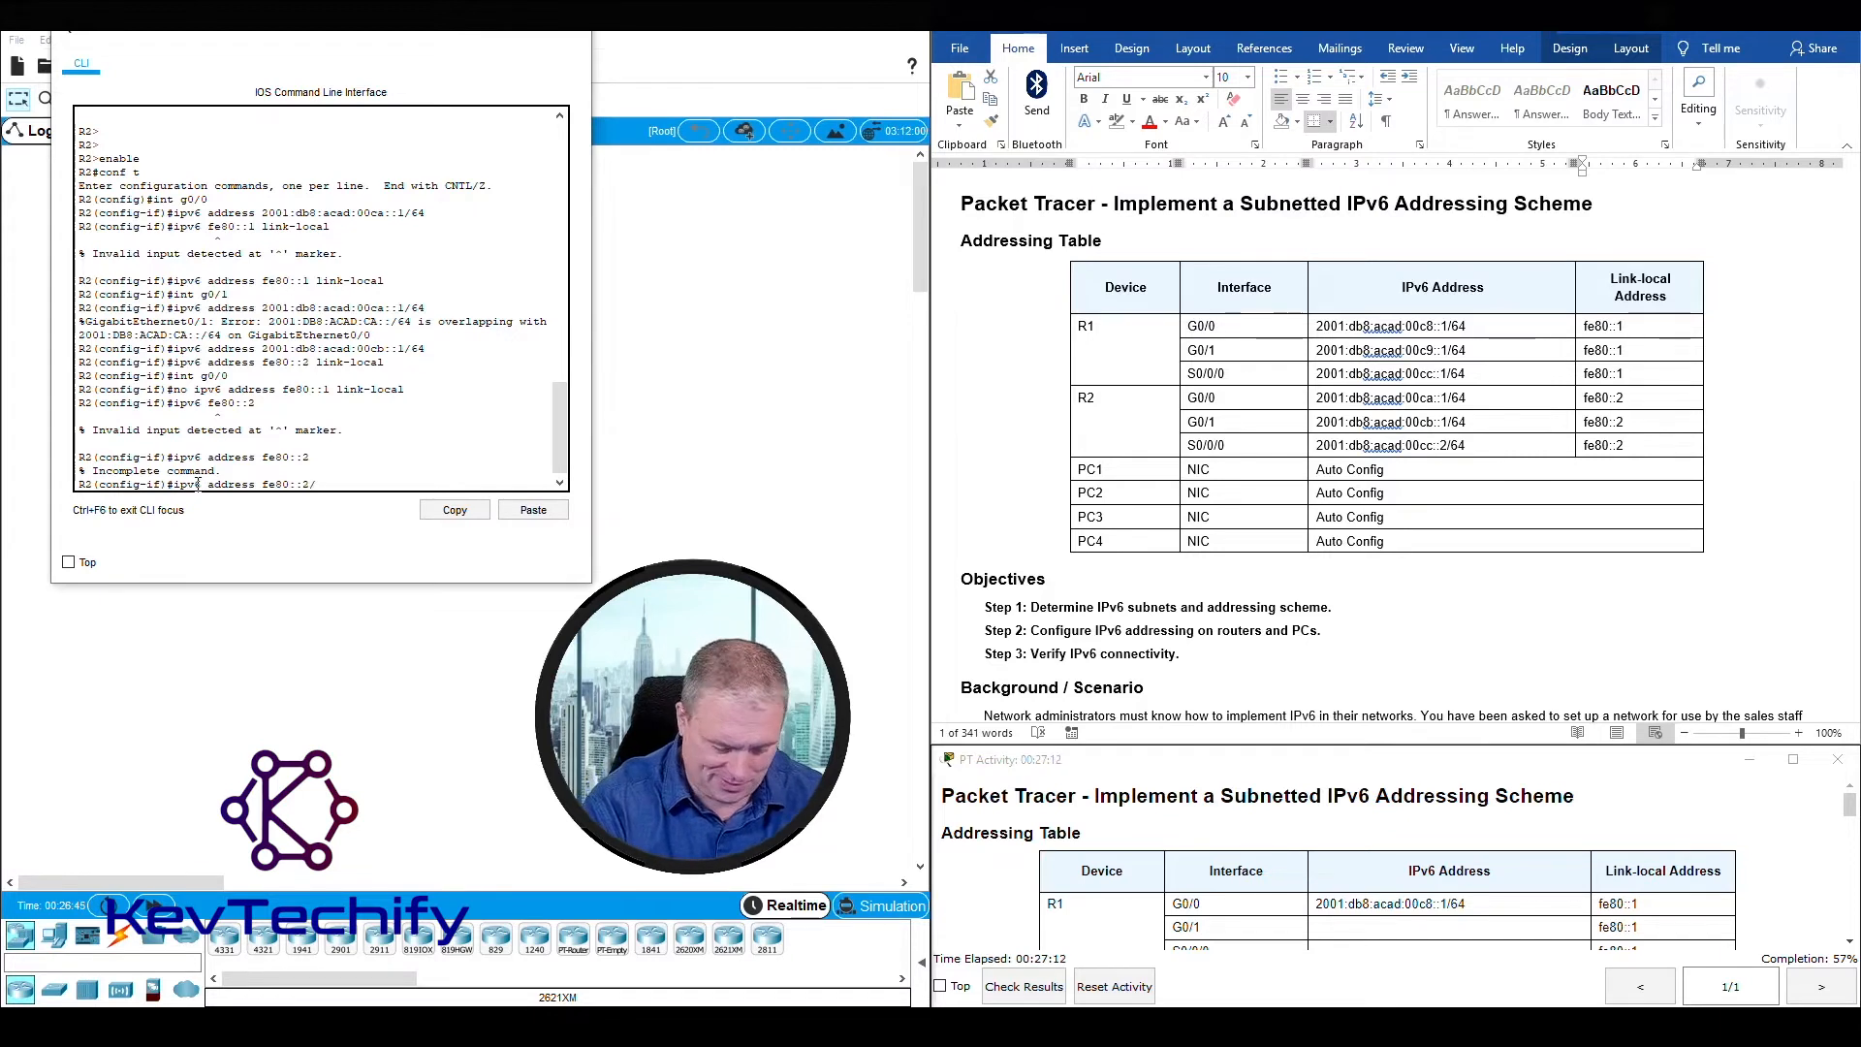
text(/64)
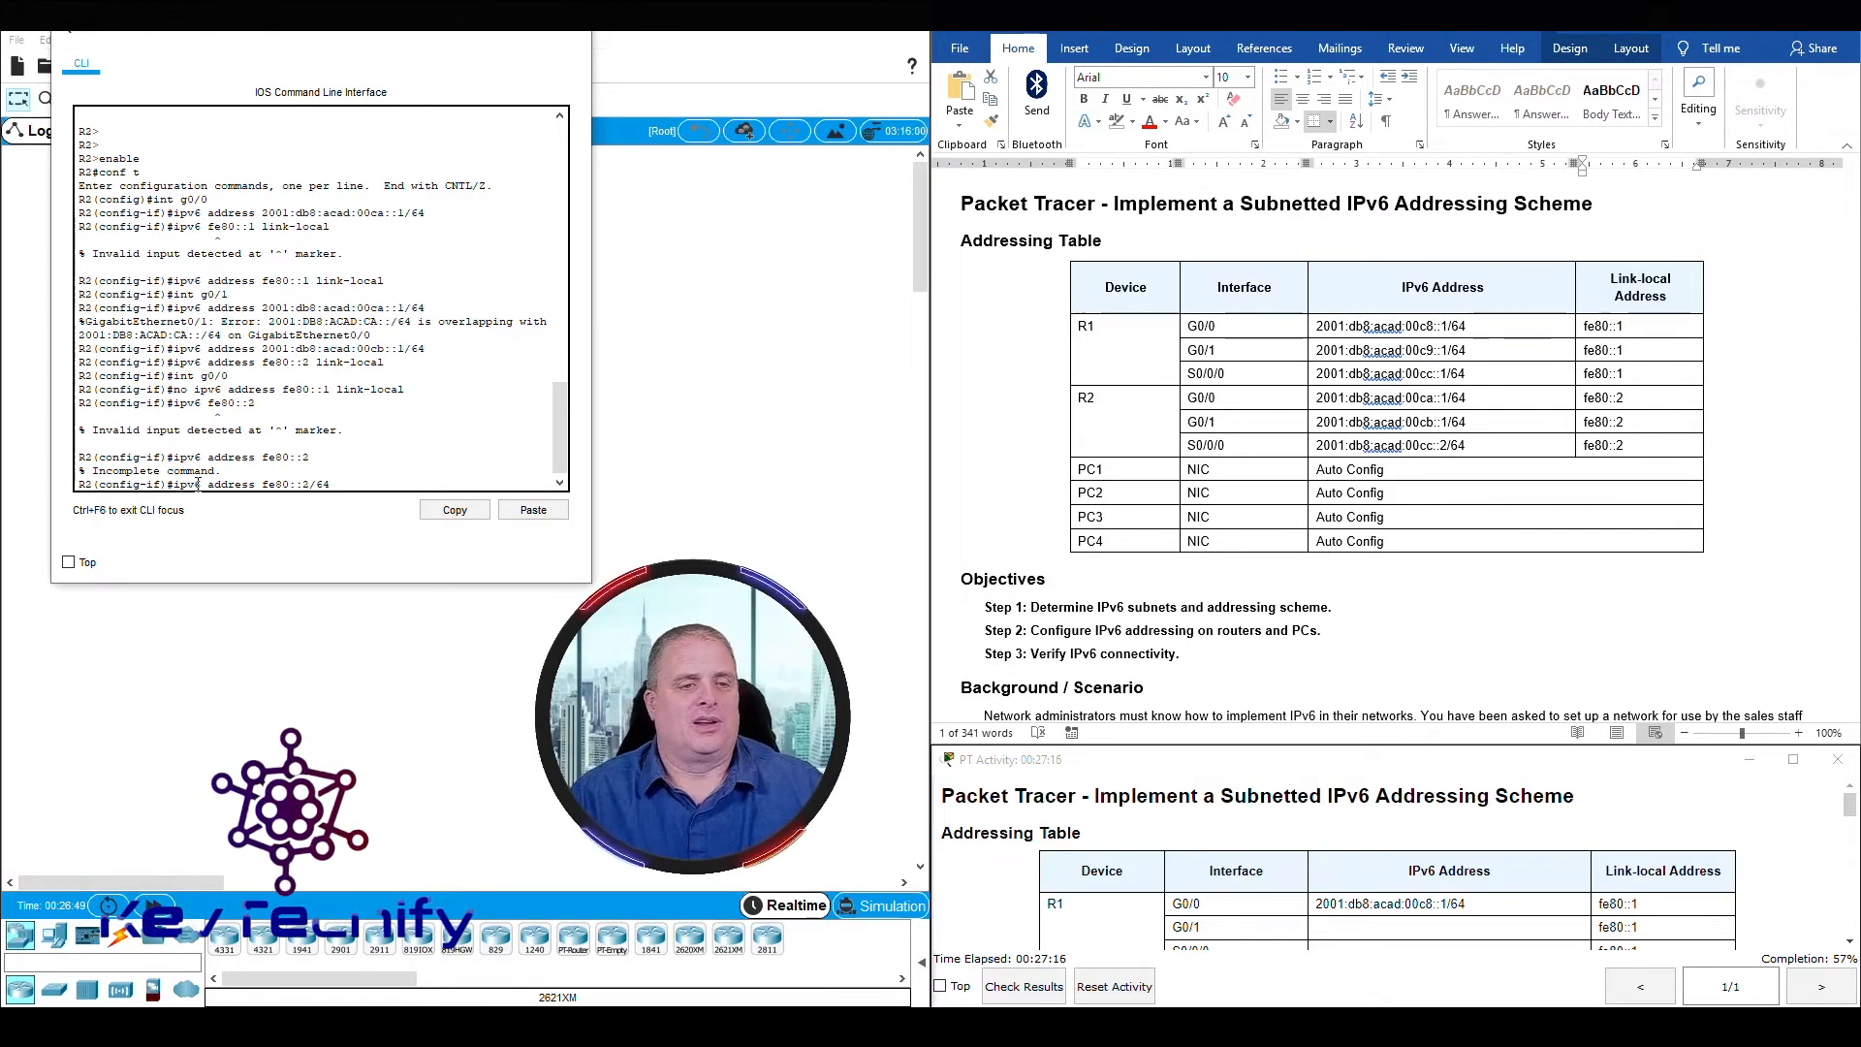
key(Return)
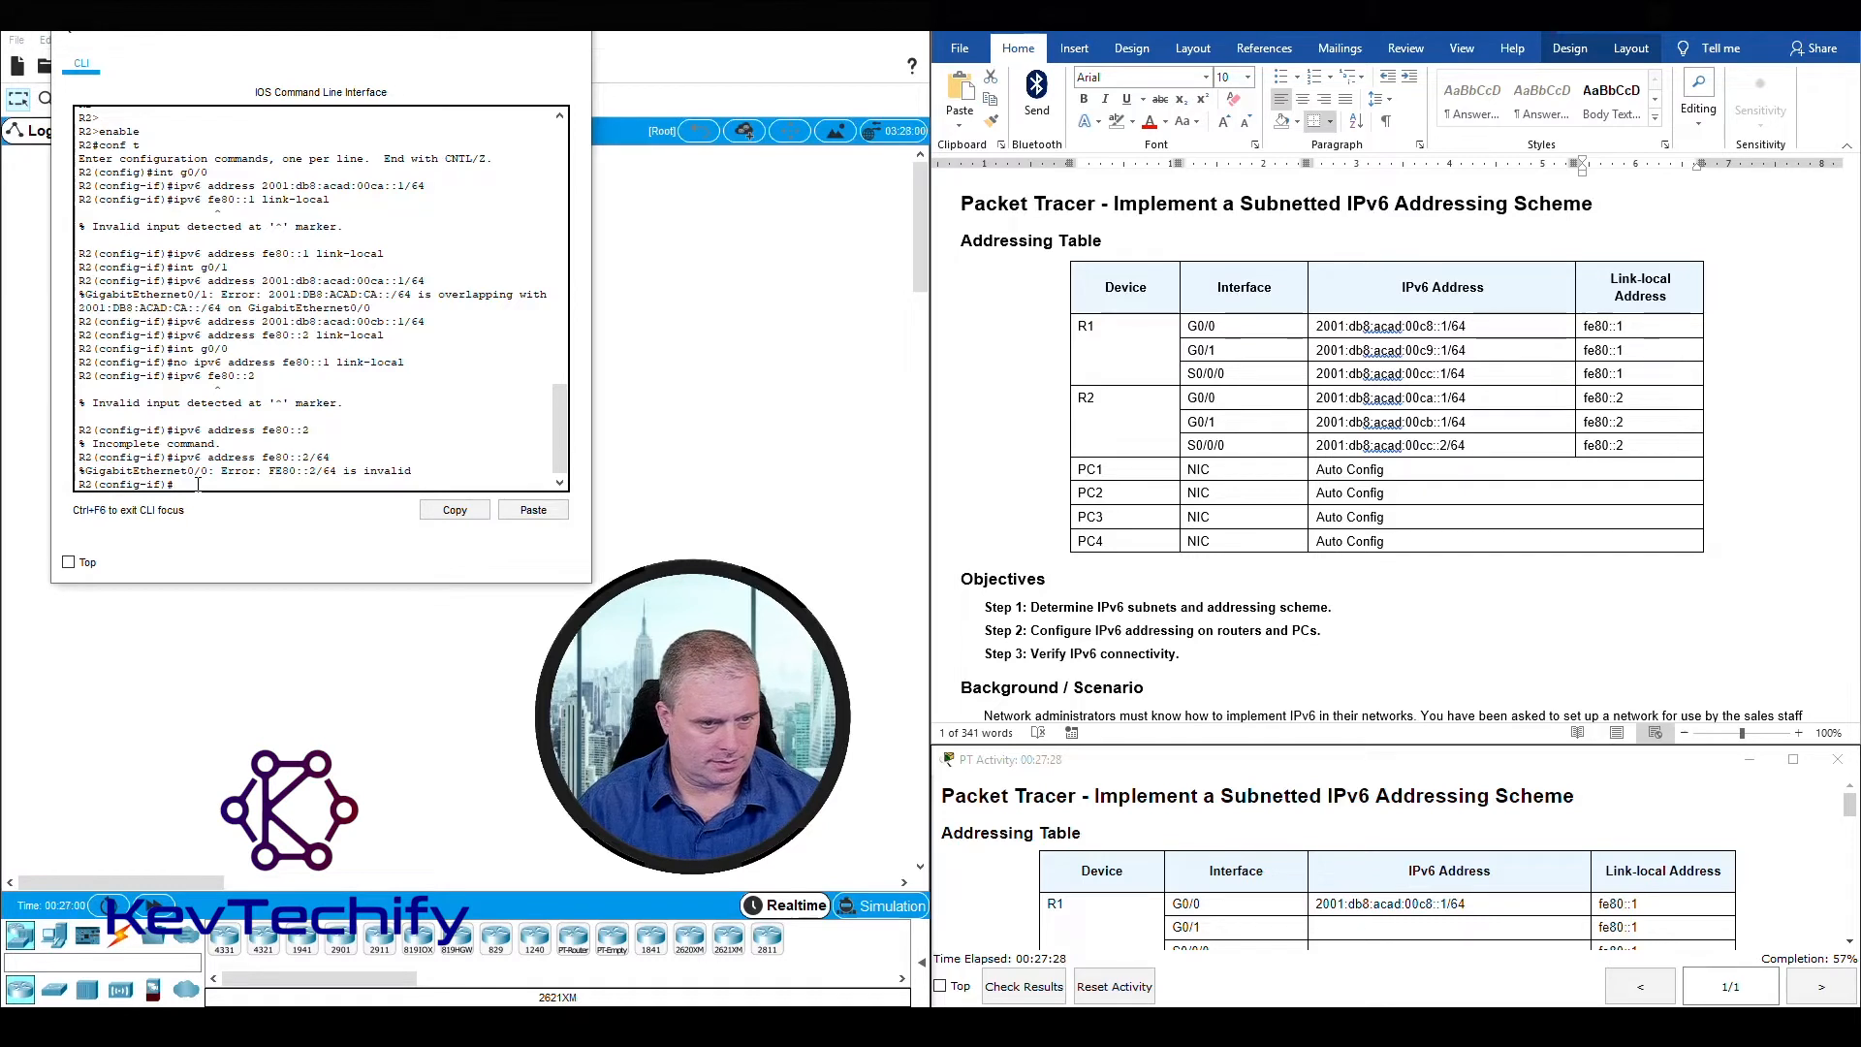
- Set fe80::2 as the link-local address of R2's g0/0 interface using the link-local keyword
key(Up)
key(BackSpace)
key(BackSpace)
key(BackSpace)
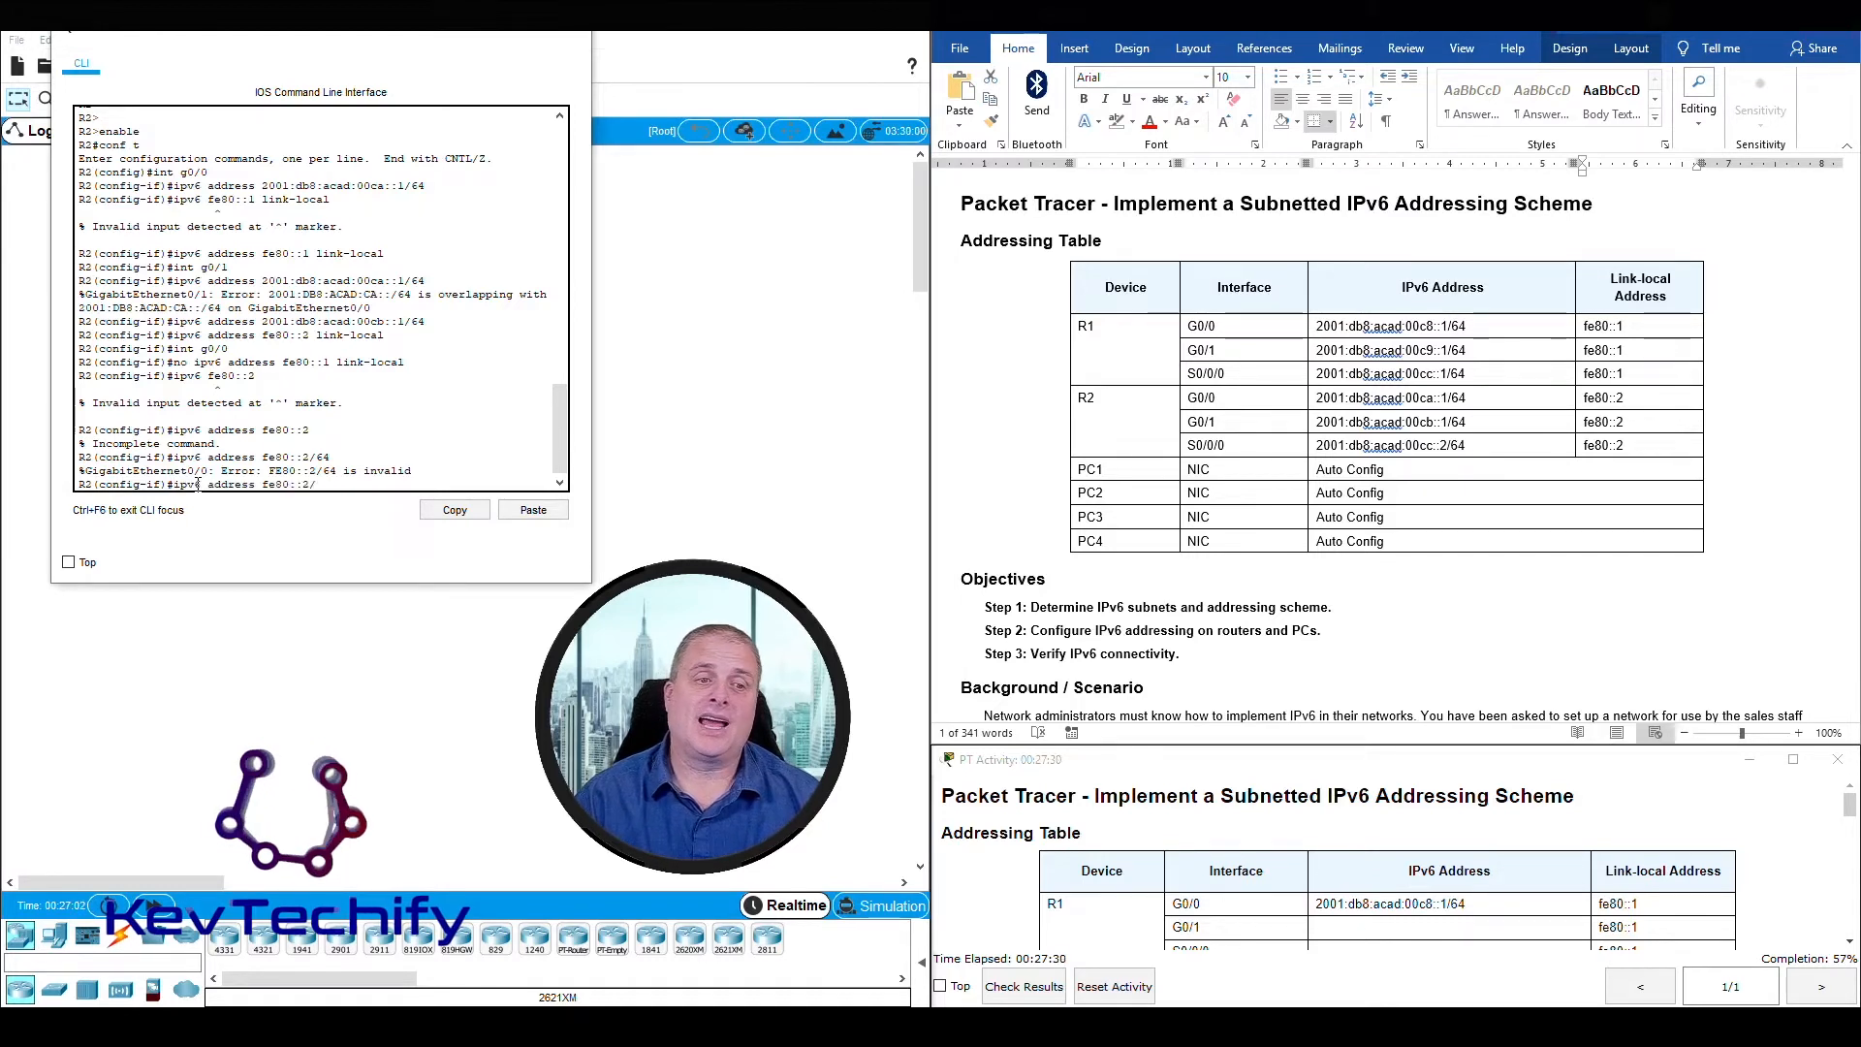
text(li)
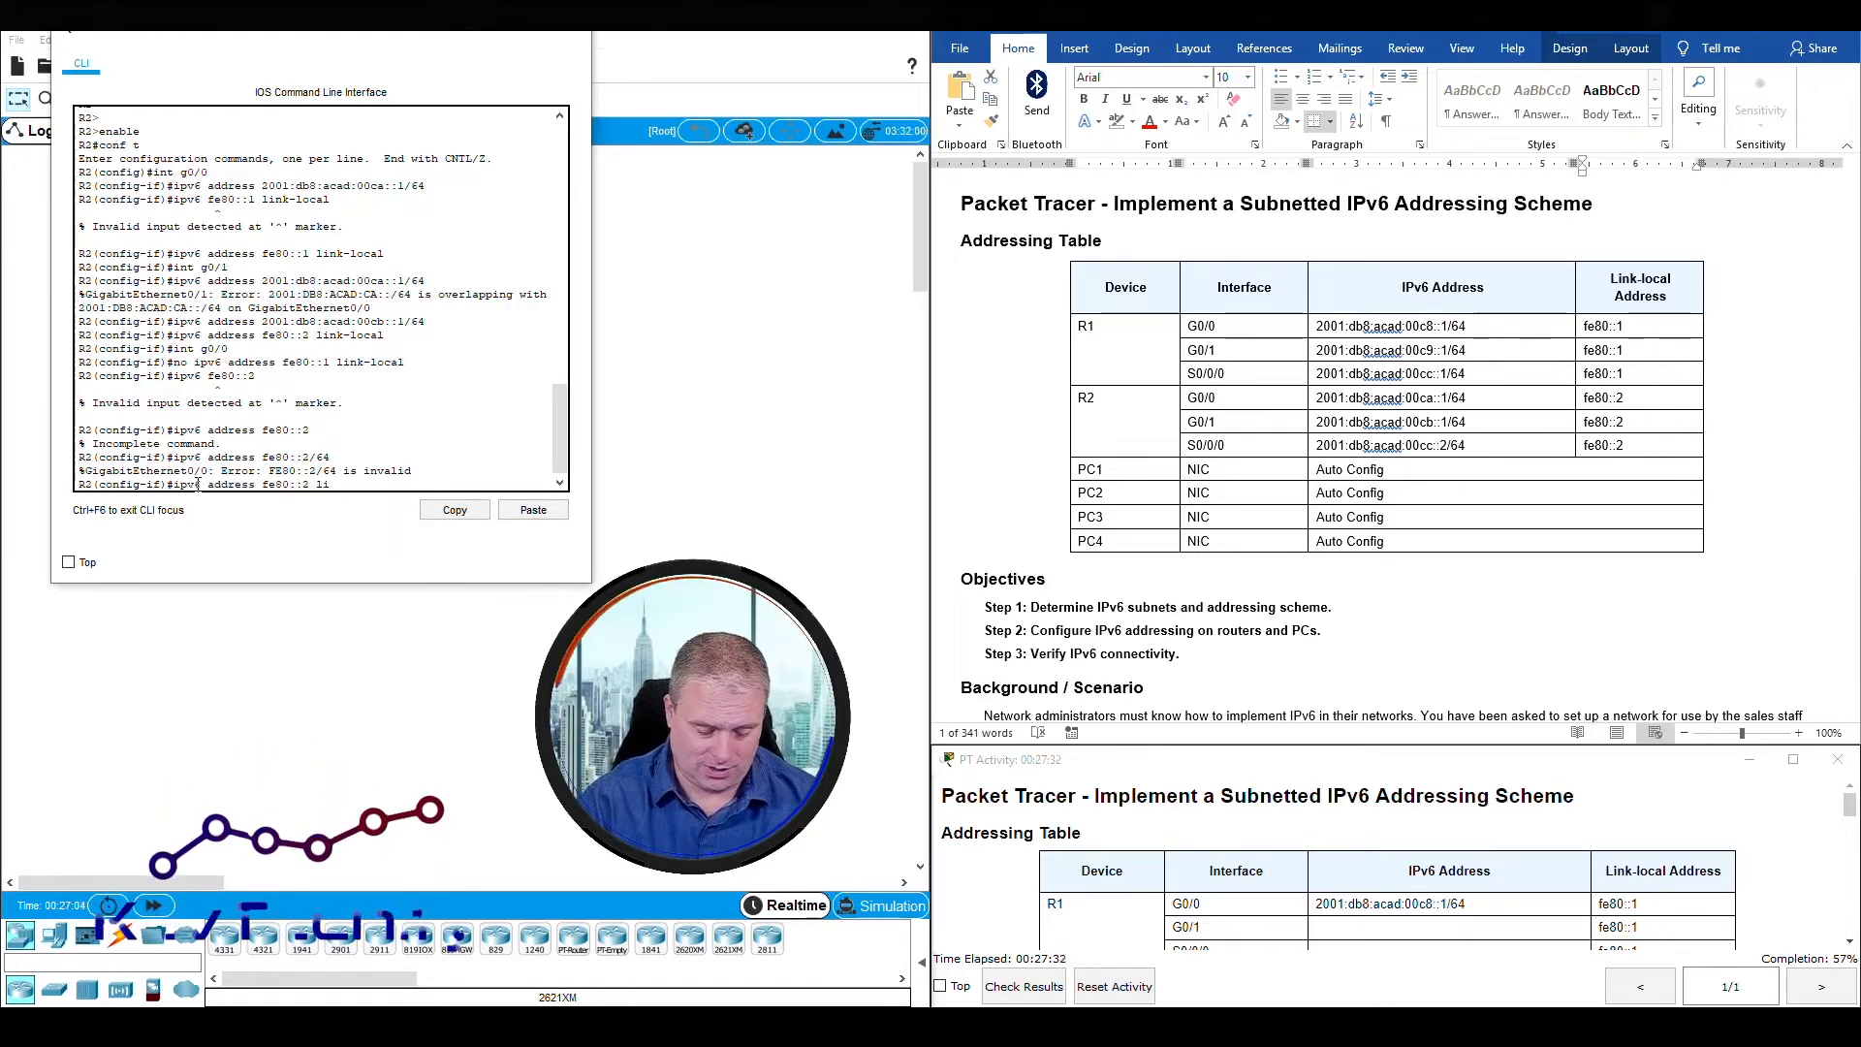
text(nk-local)
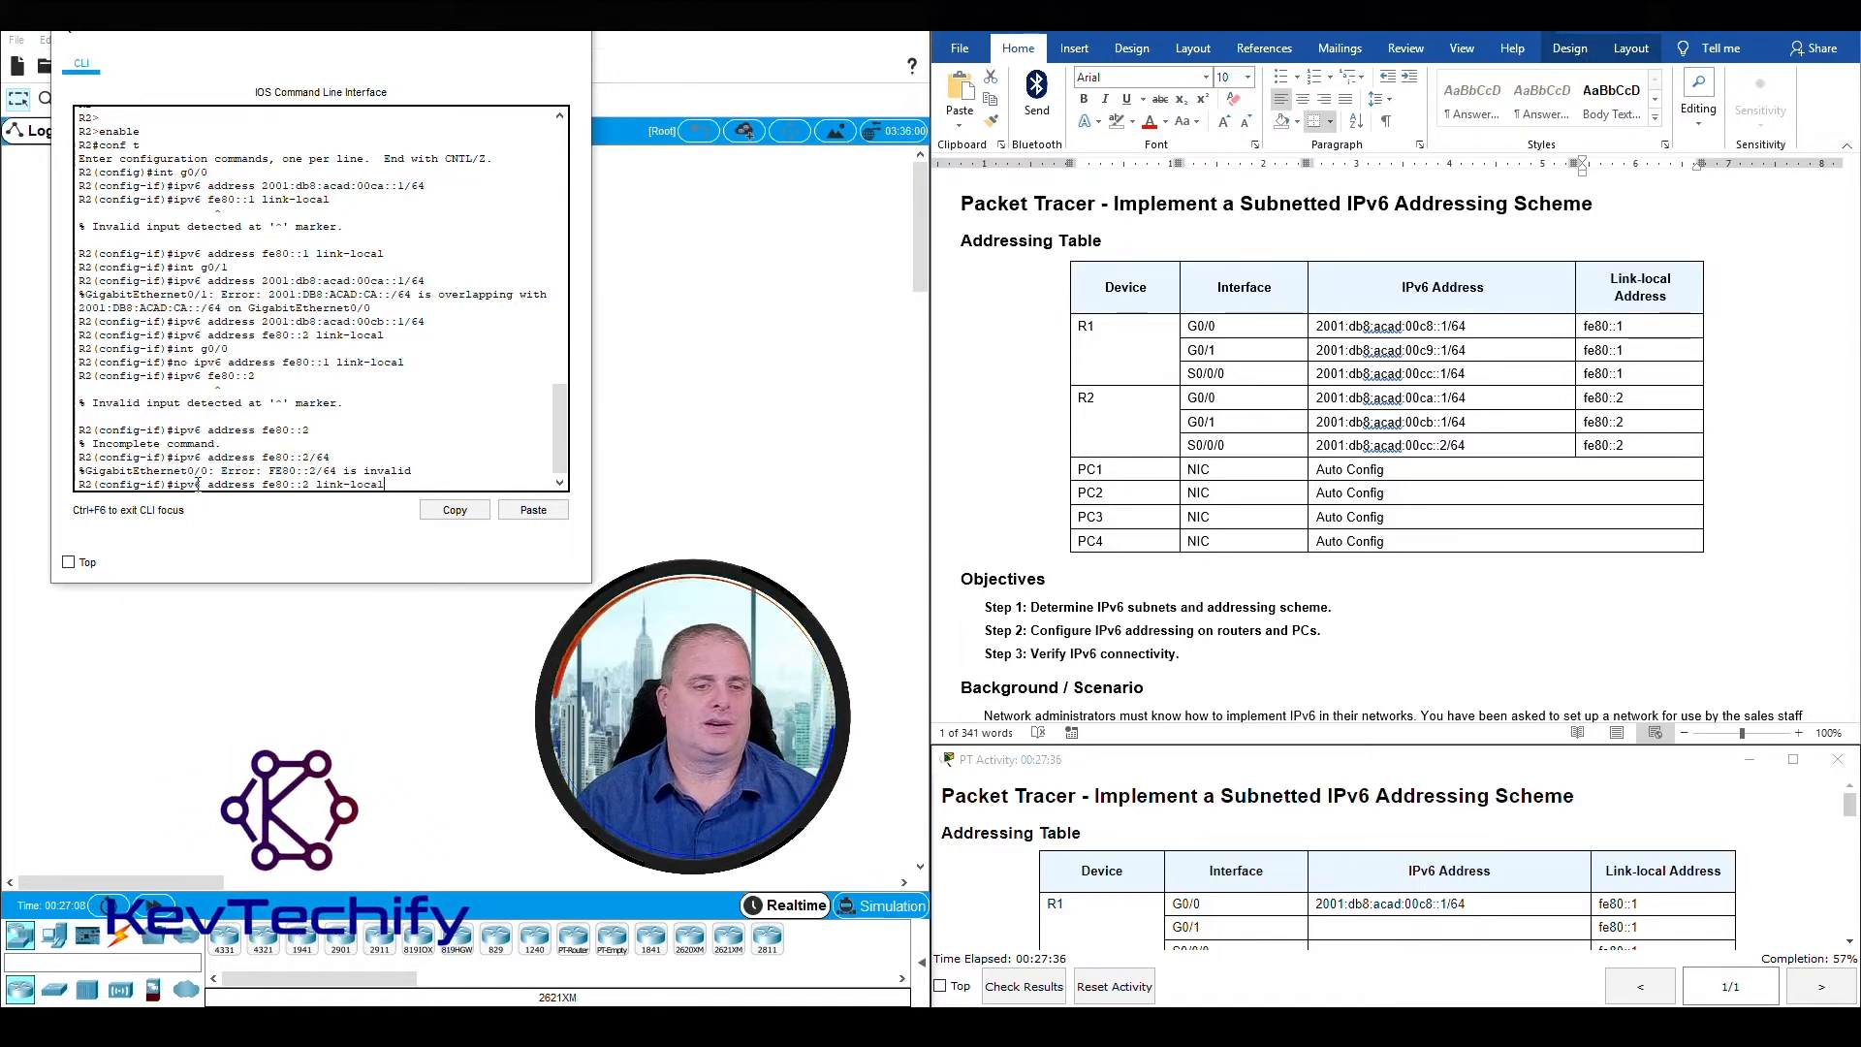
key(Return)
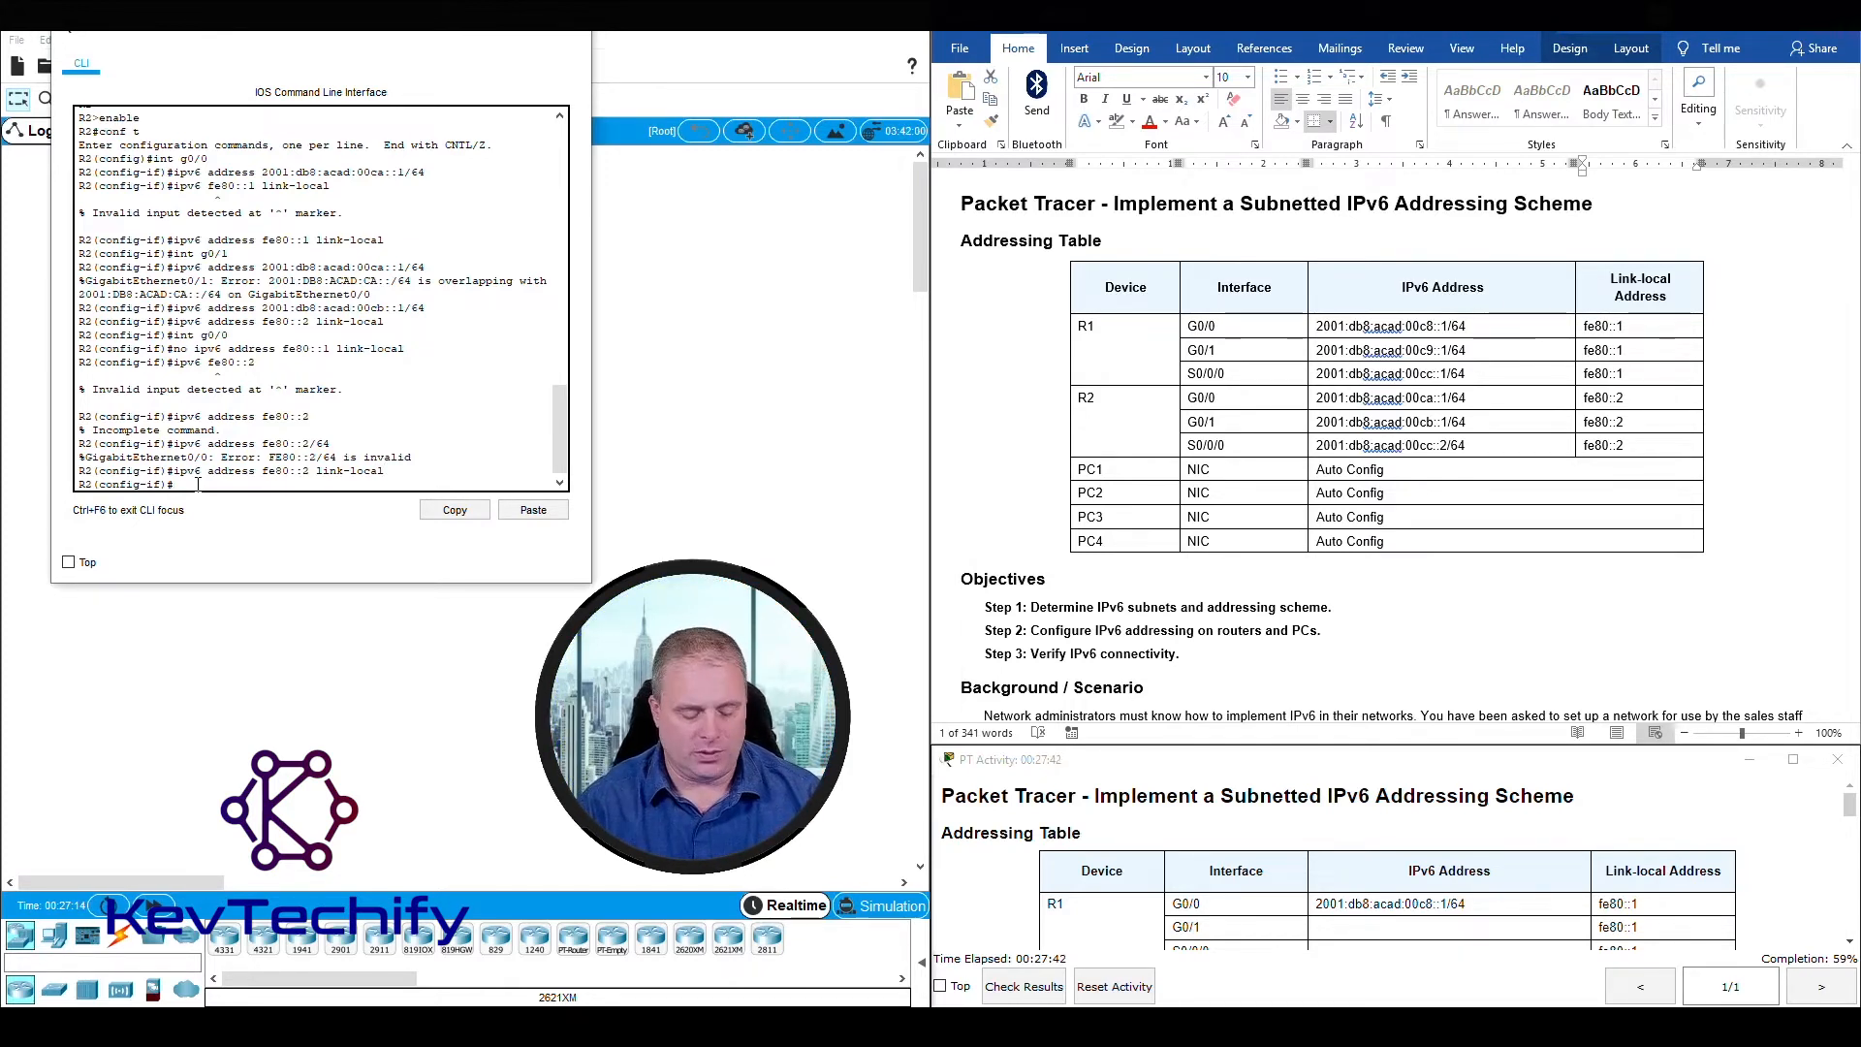
- Enable R2's g0/0 interface with the no shutdown command
text(no shut)
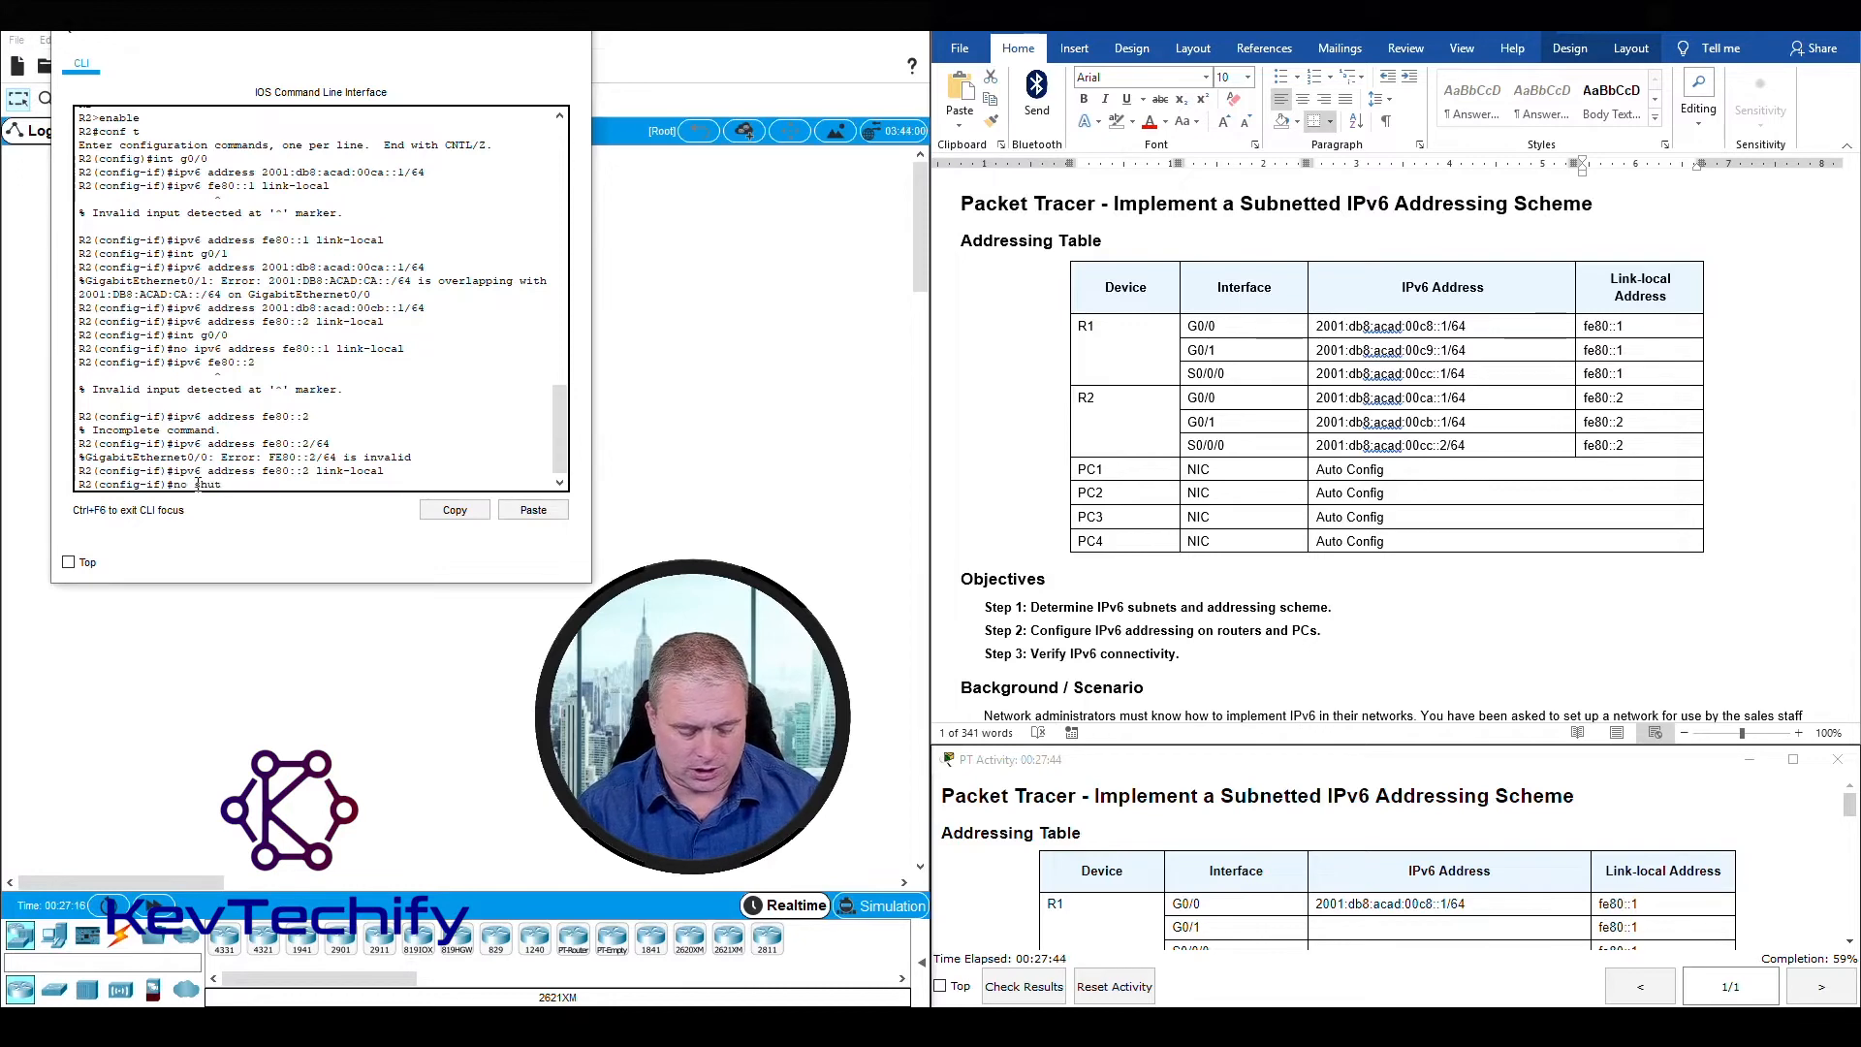
text(down)
key(Return)
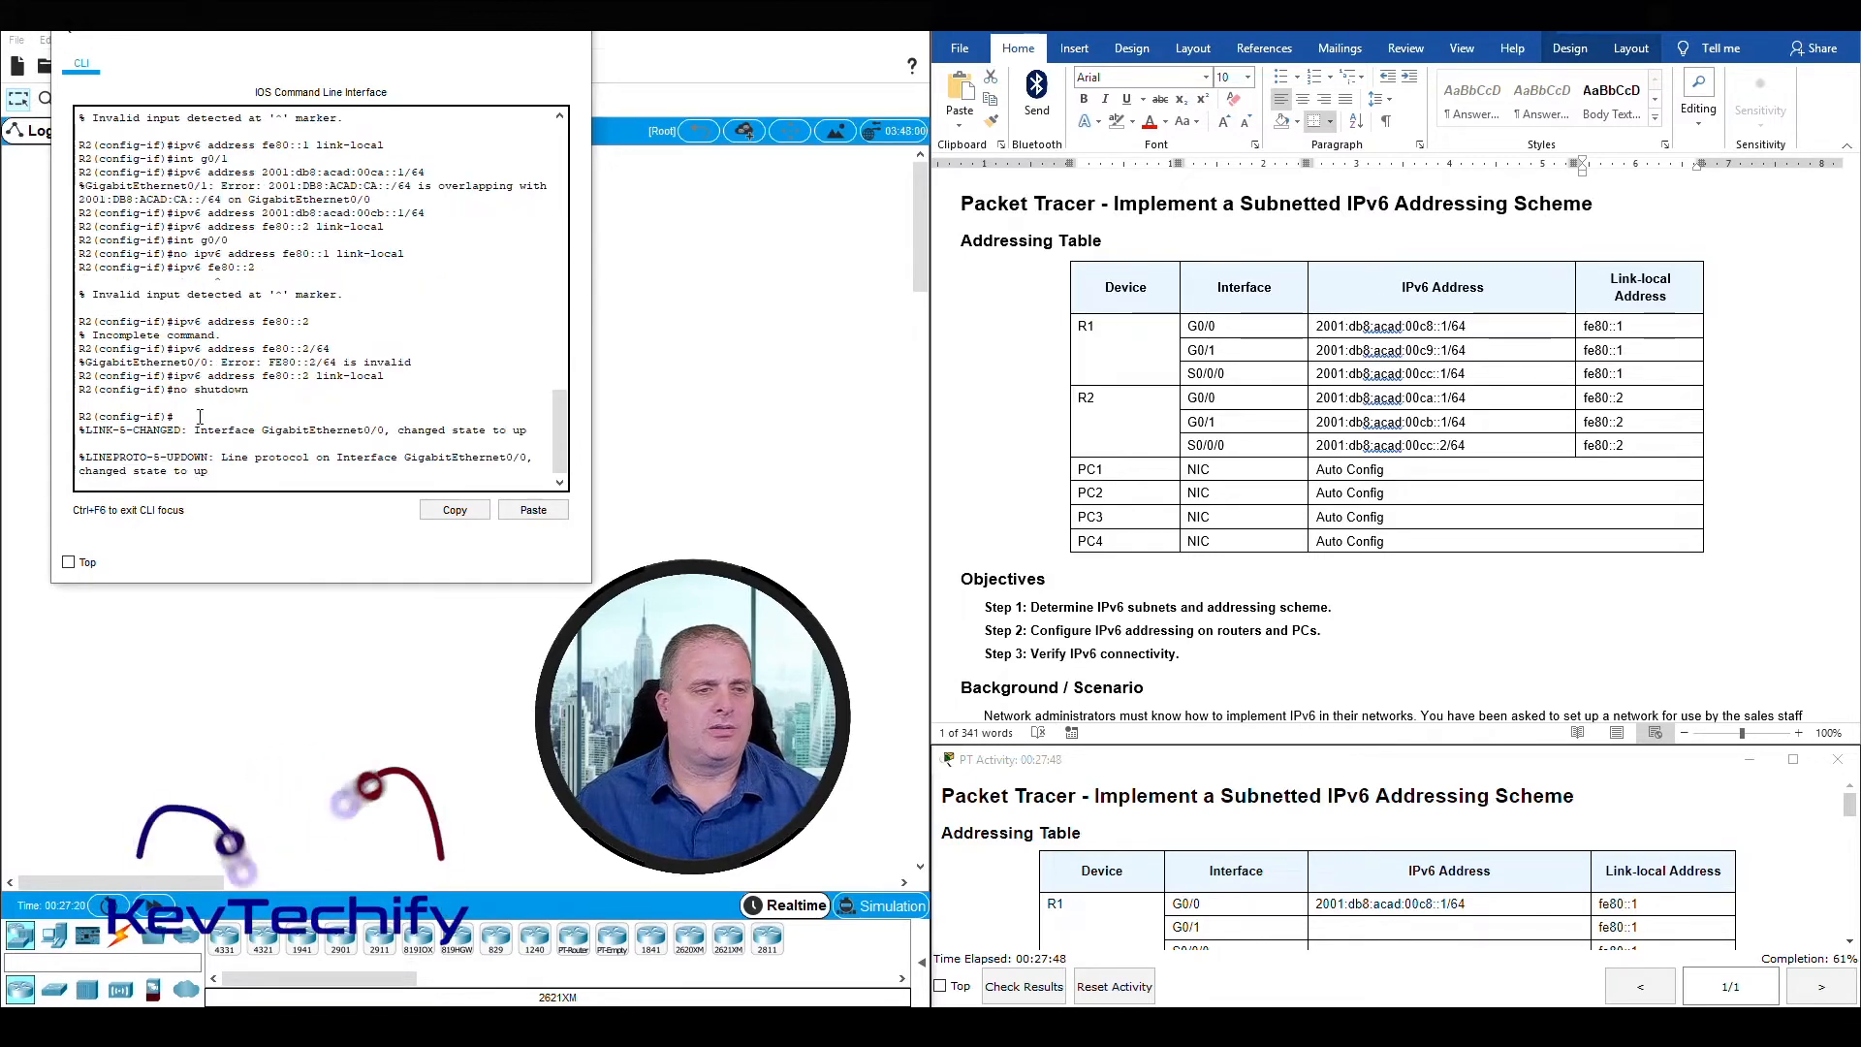
- Review the link and line protocol status messages for R2's g0/0 interface
drag(194, 430, 527, 431)
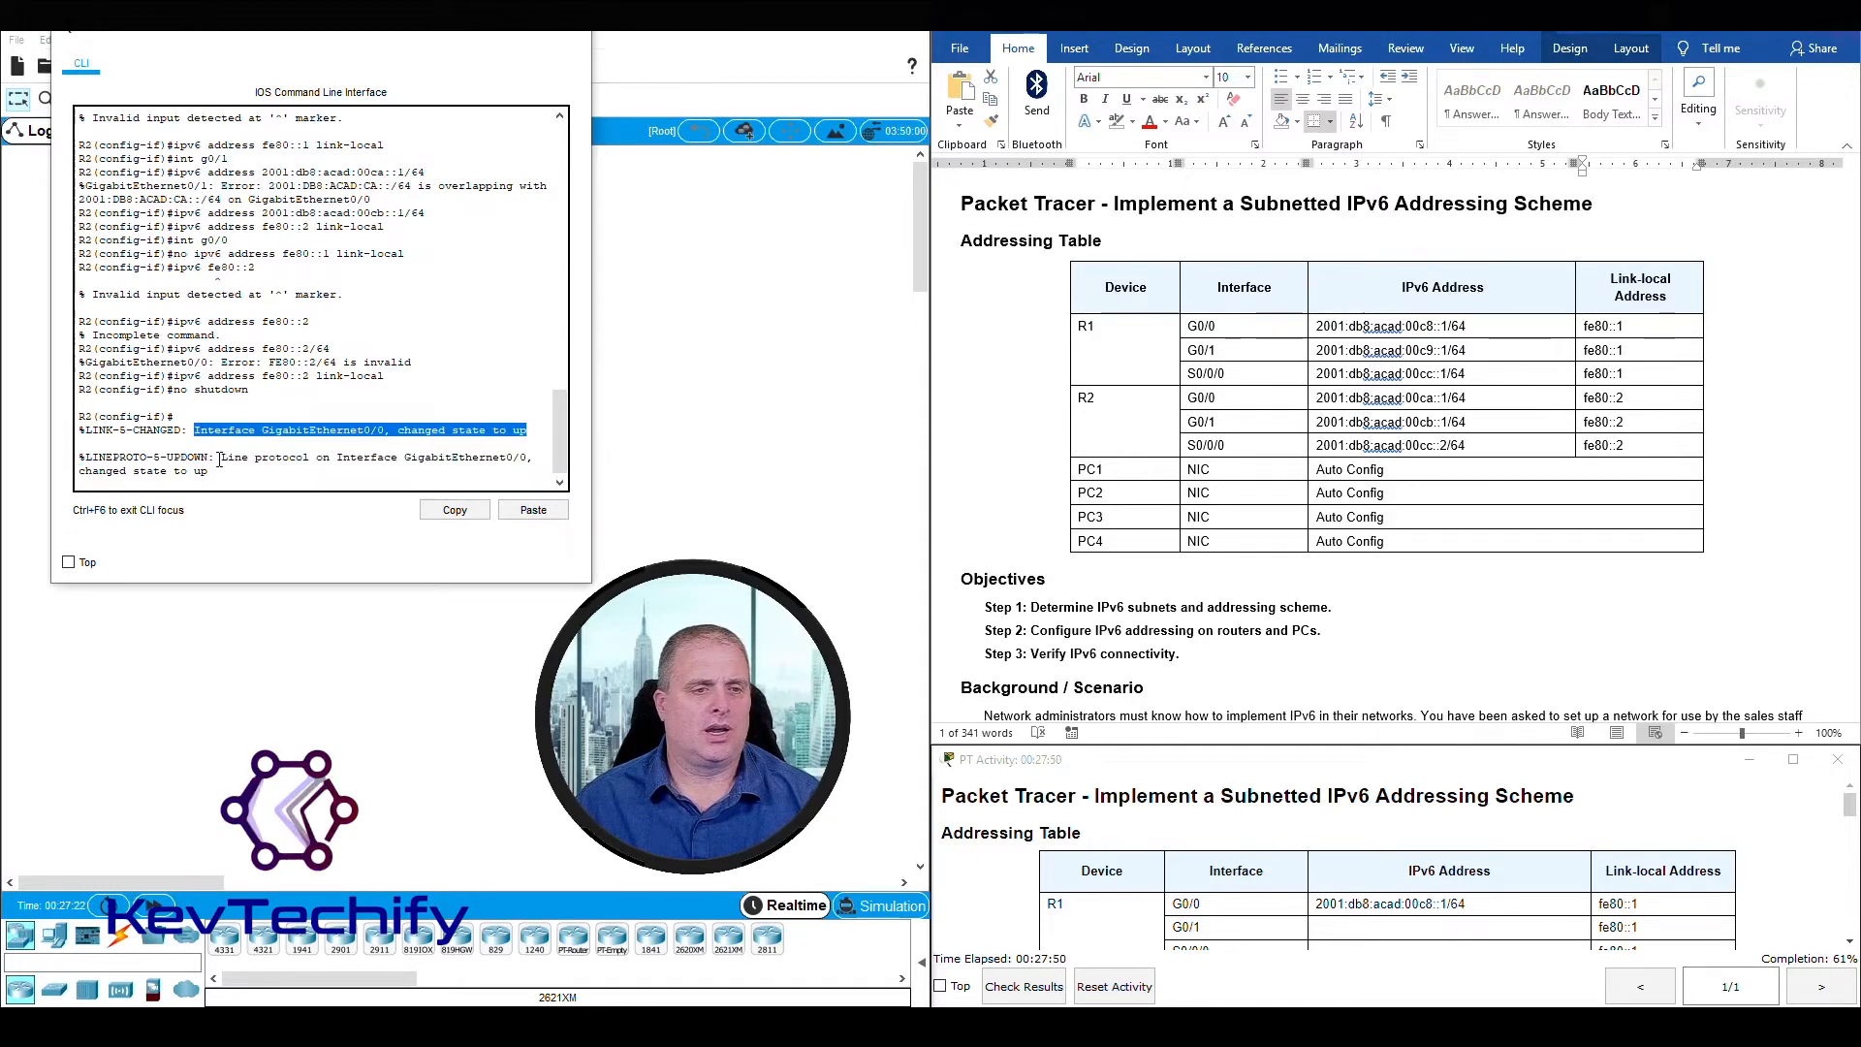
drag(220, 460, 231, 472)
click(258, 471)
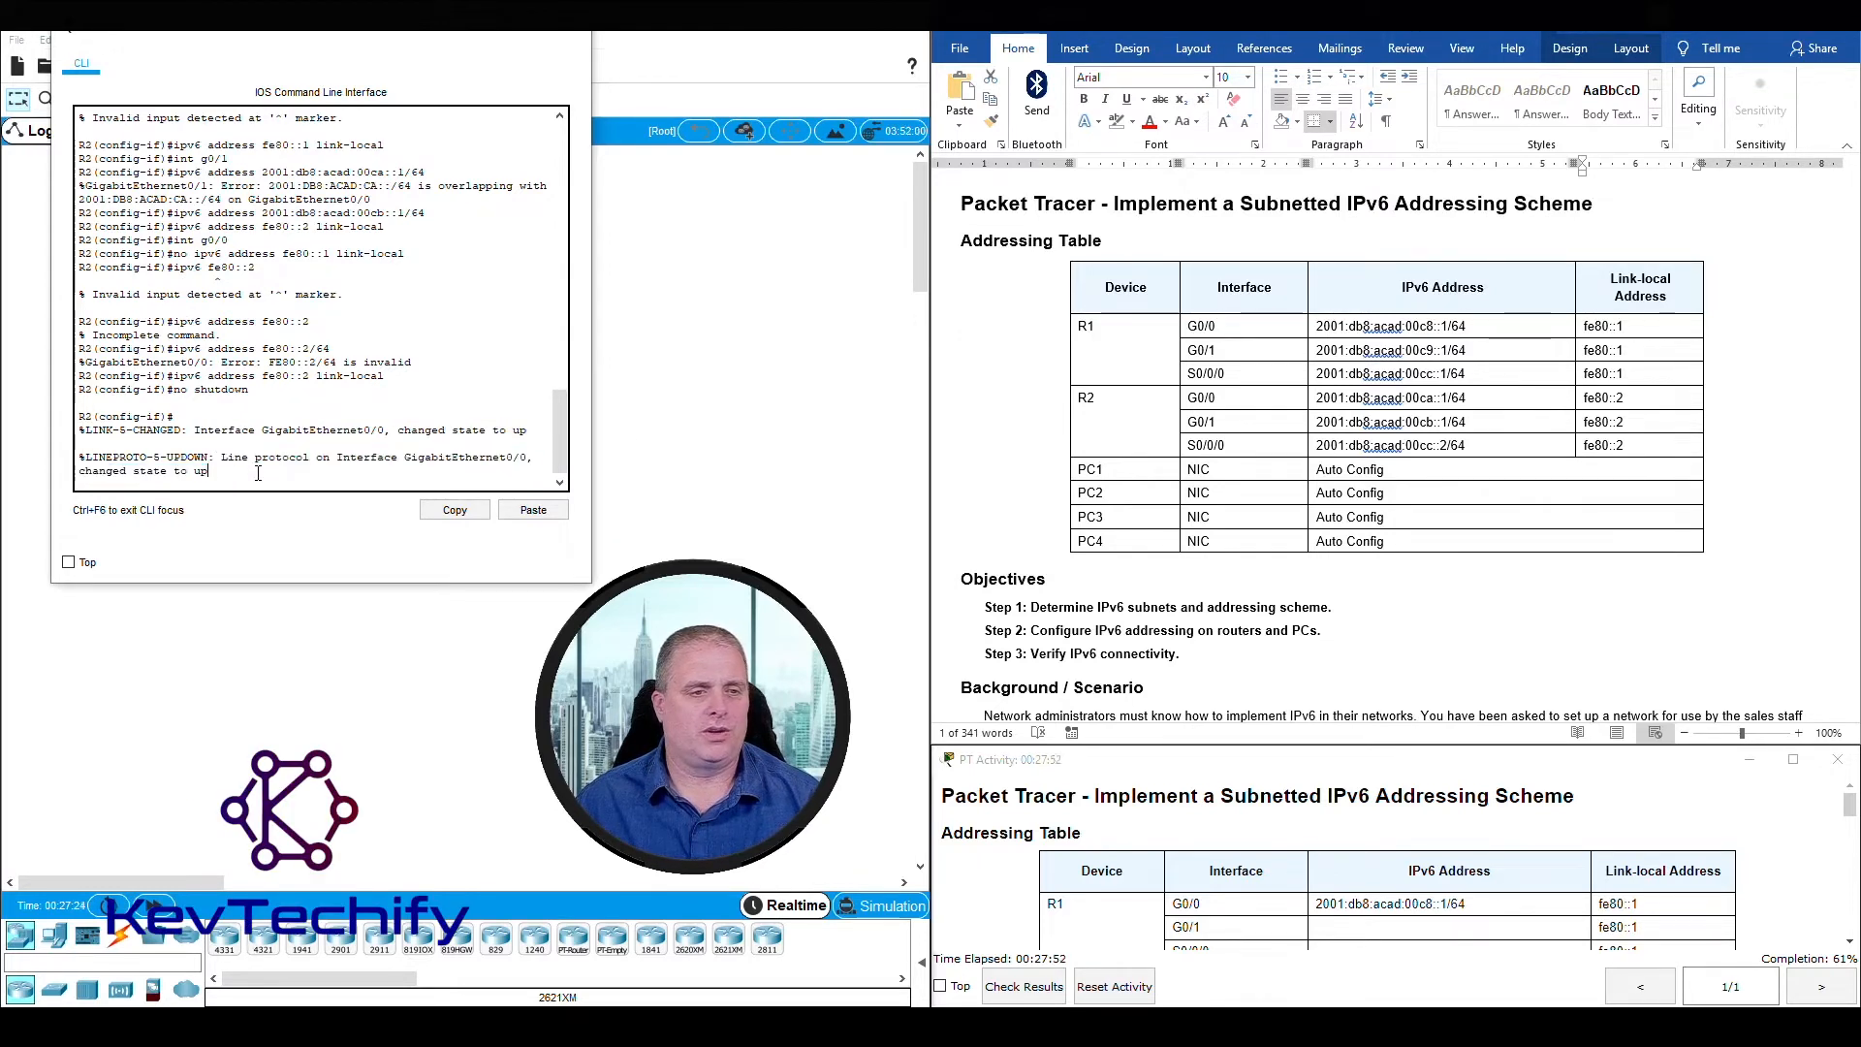
key(Return)
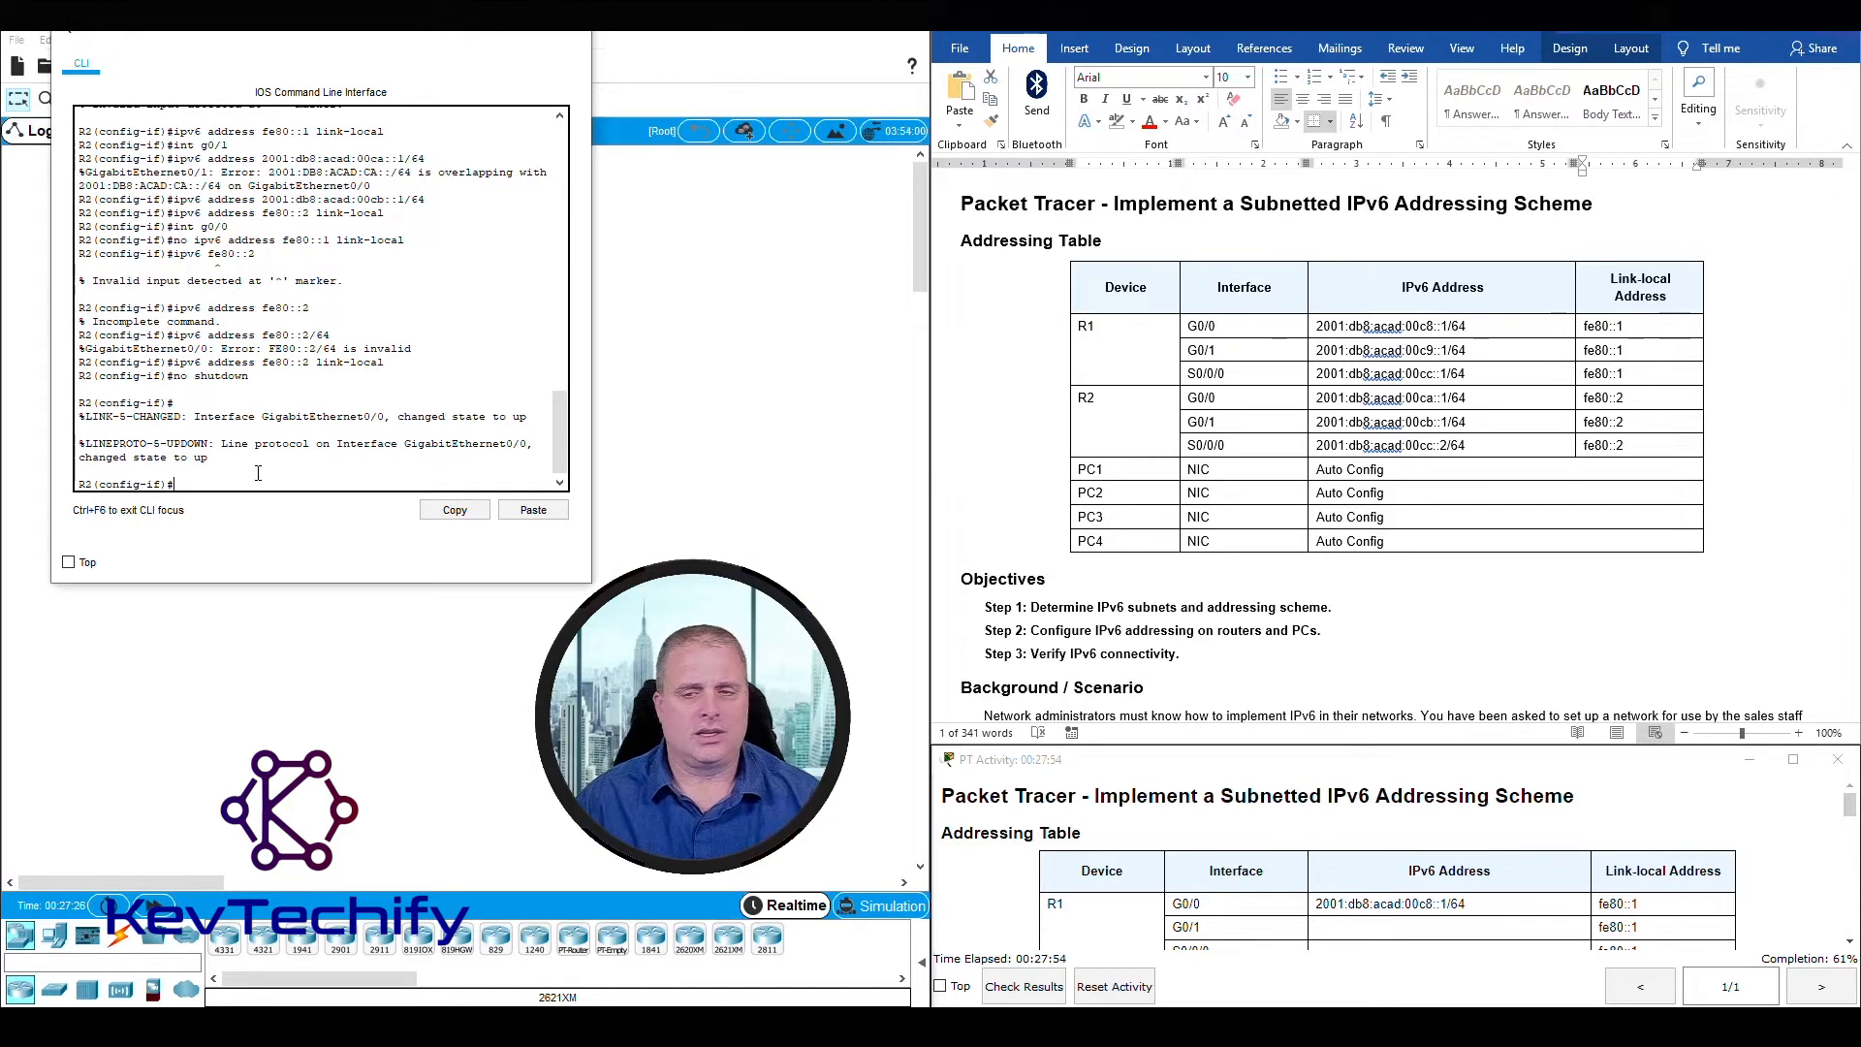
- Switch to R2's g0/1 interface and enable it with the no shutdown command
click(1240, 431)
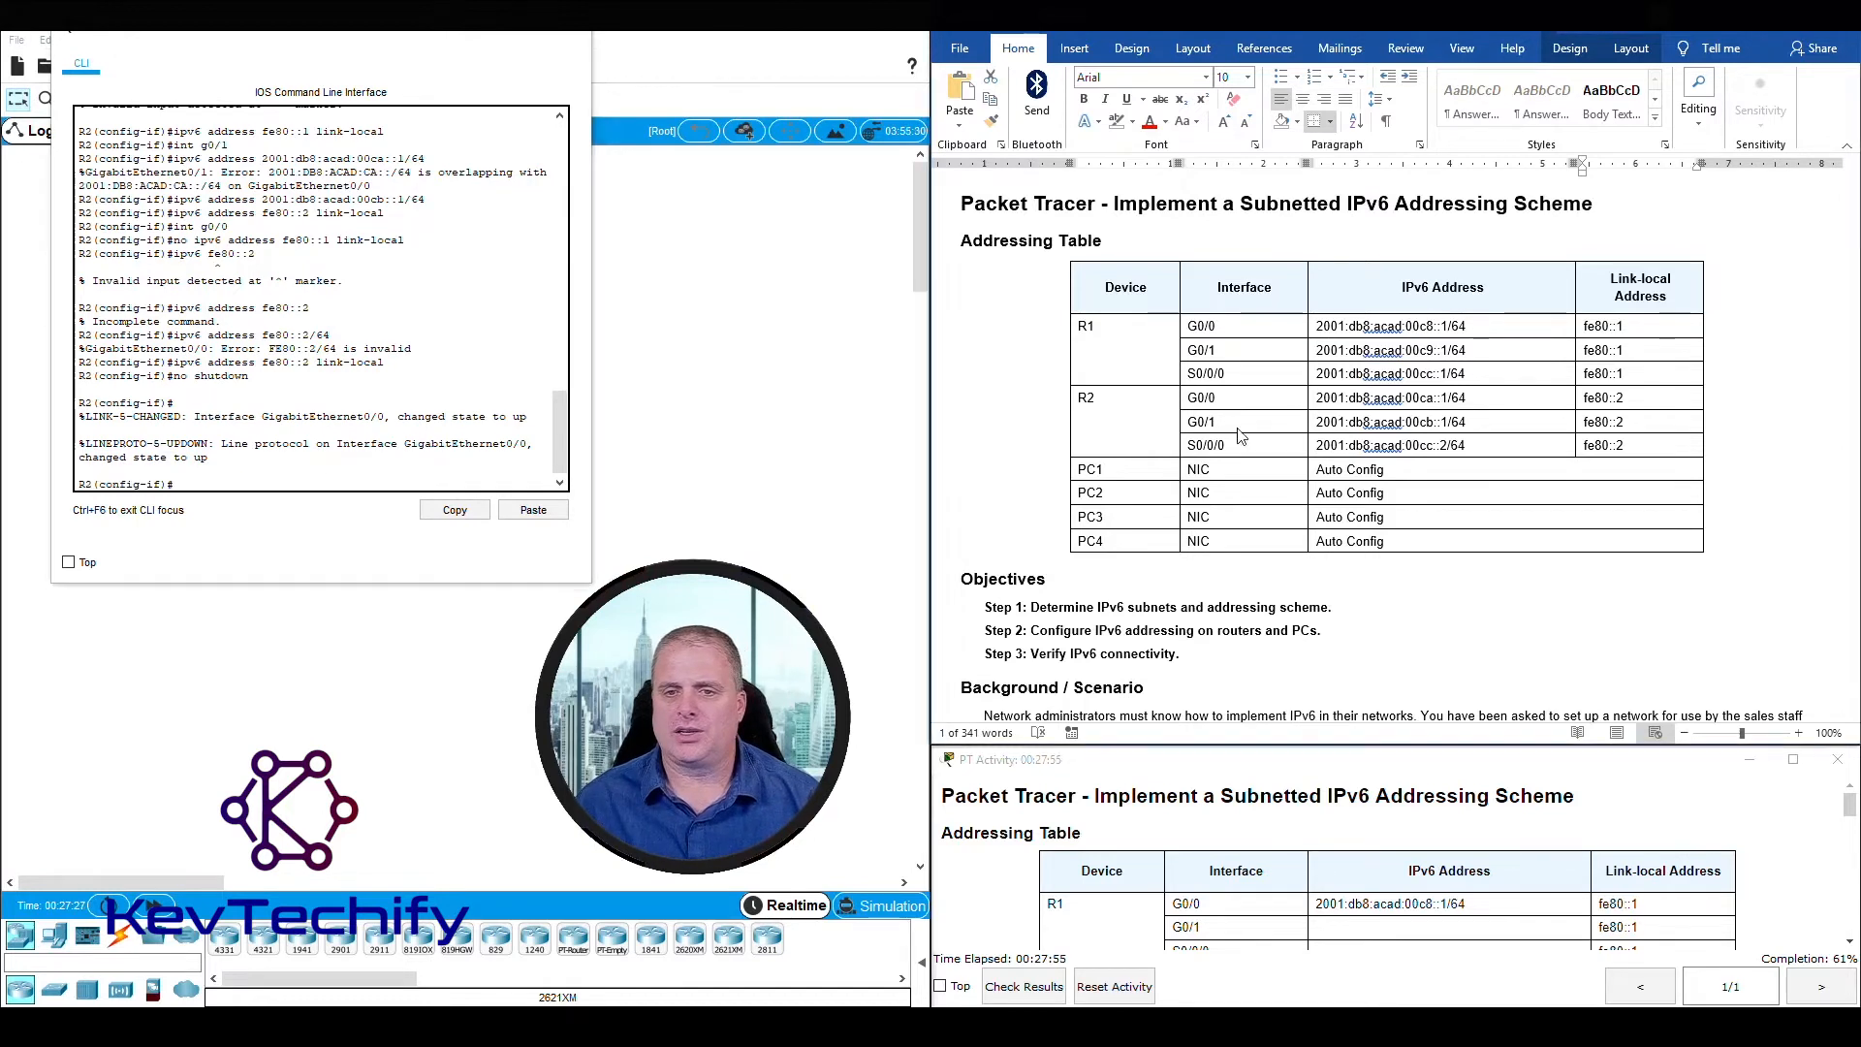
click(1184, 426)
click(1191, 423)
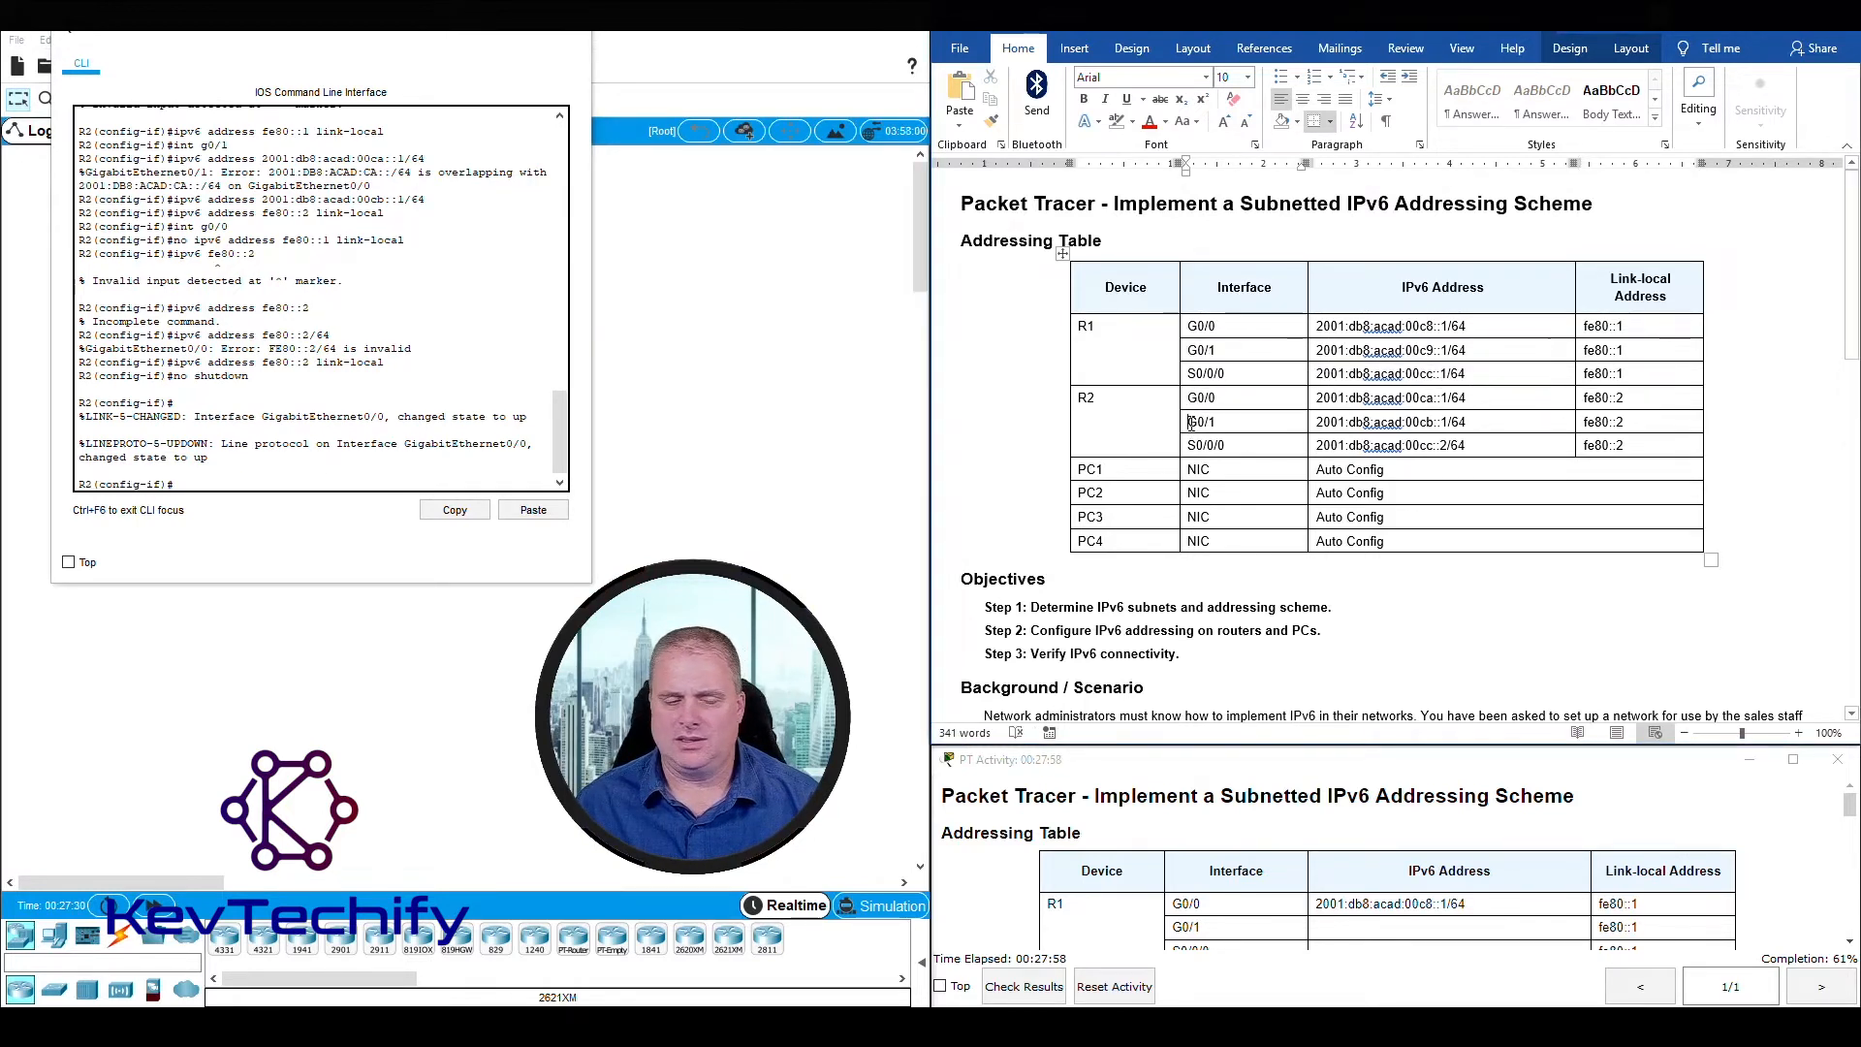
click(378, 485)
text(i)
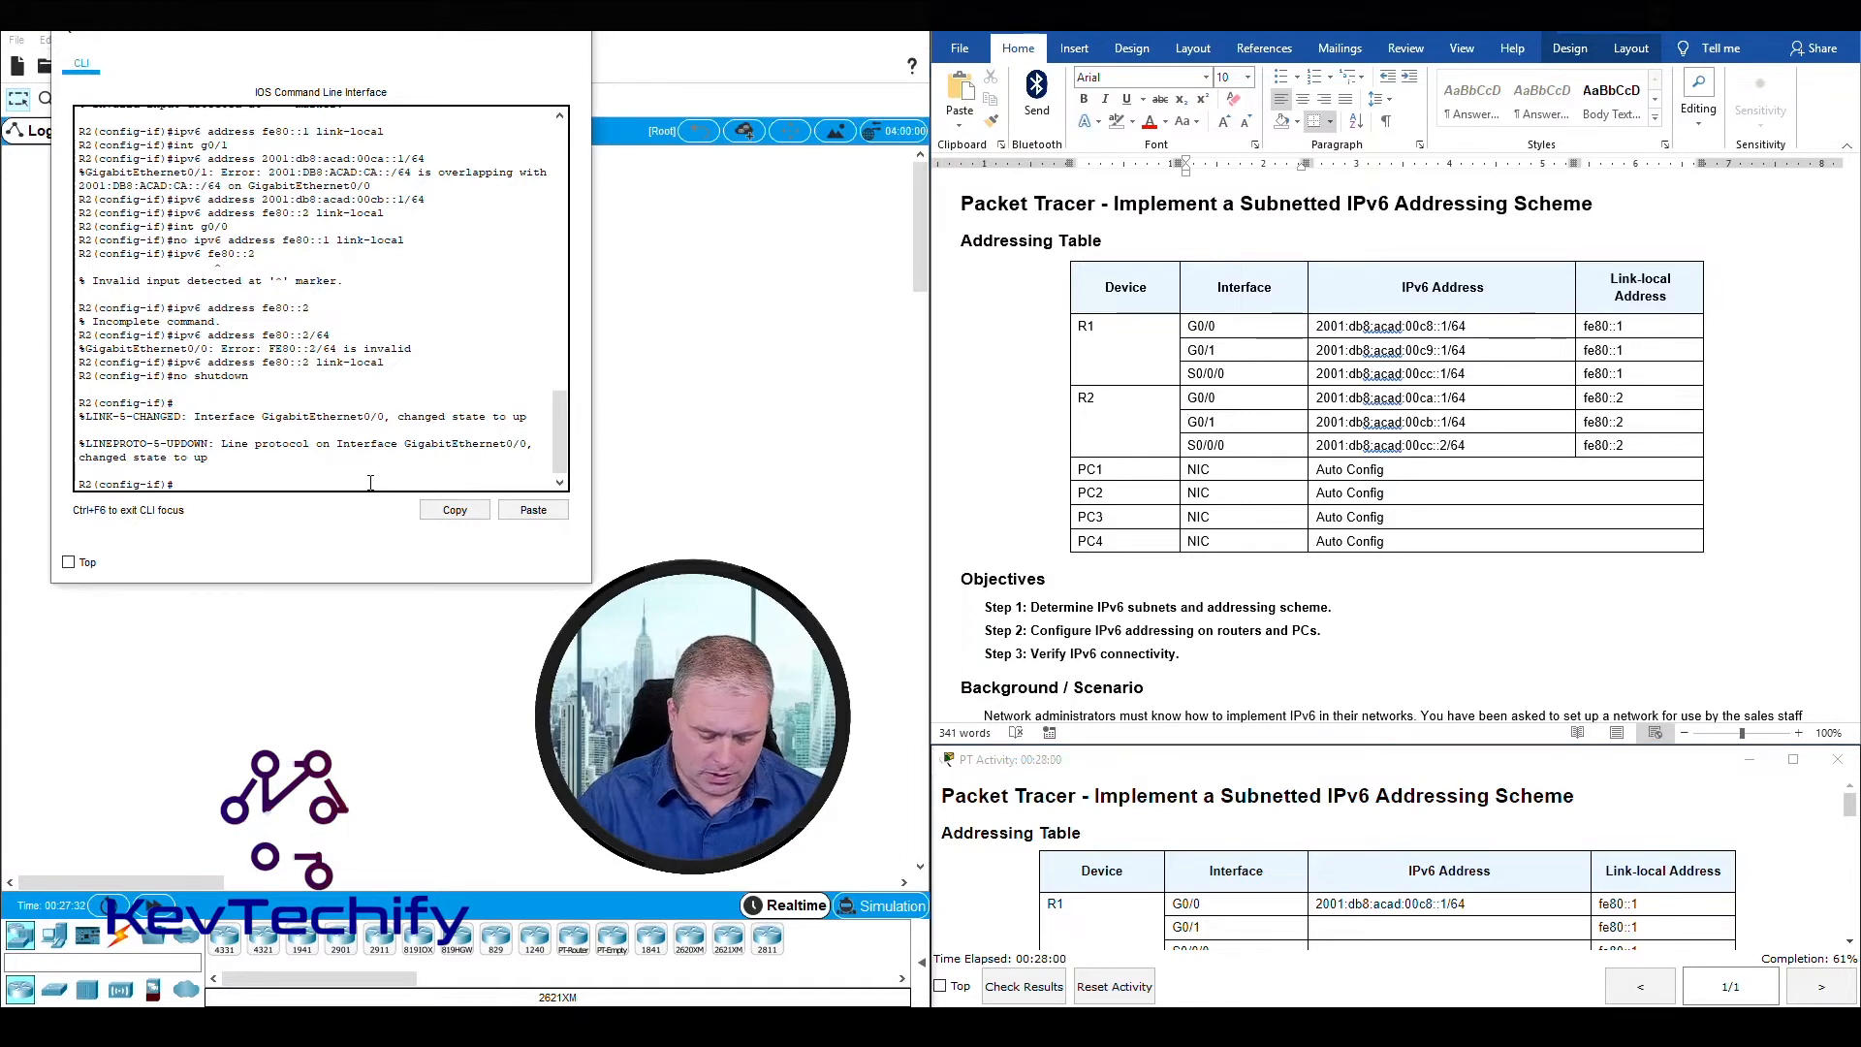
text(nt g0)
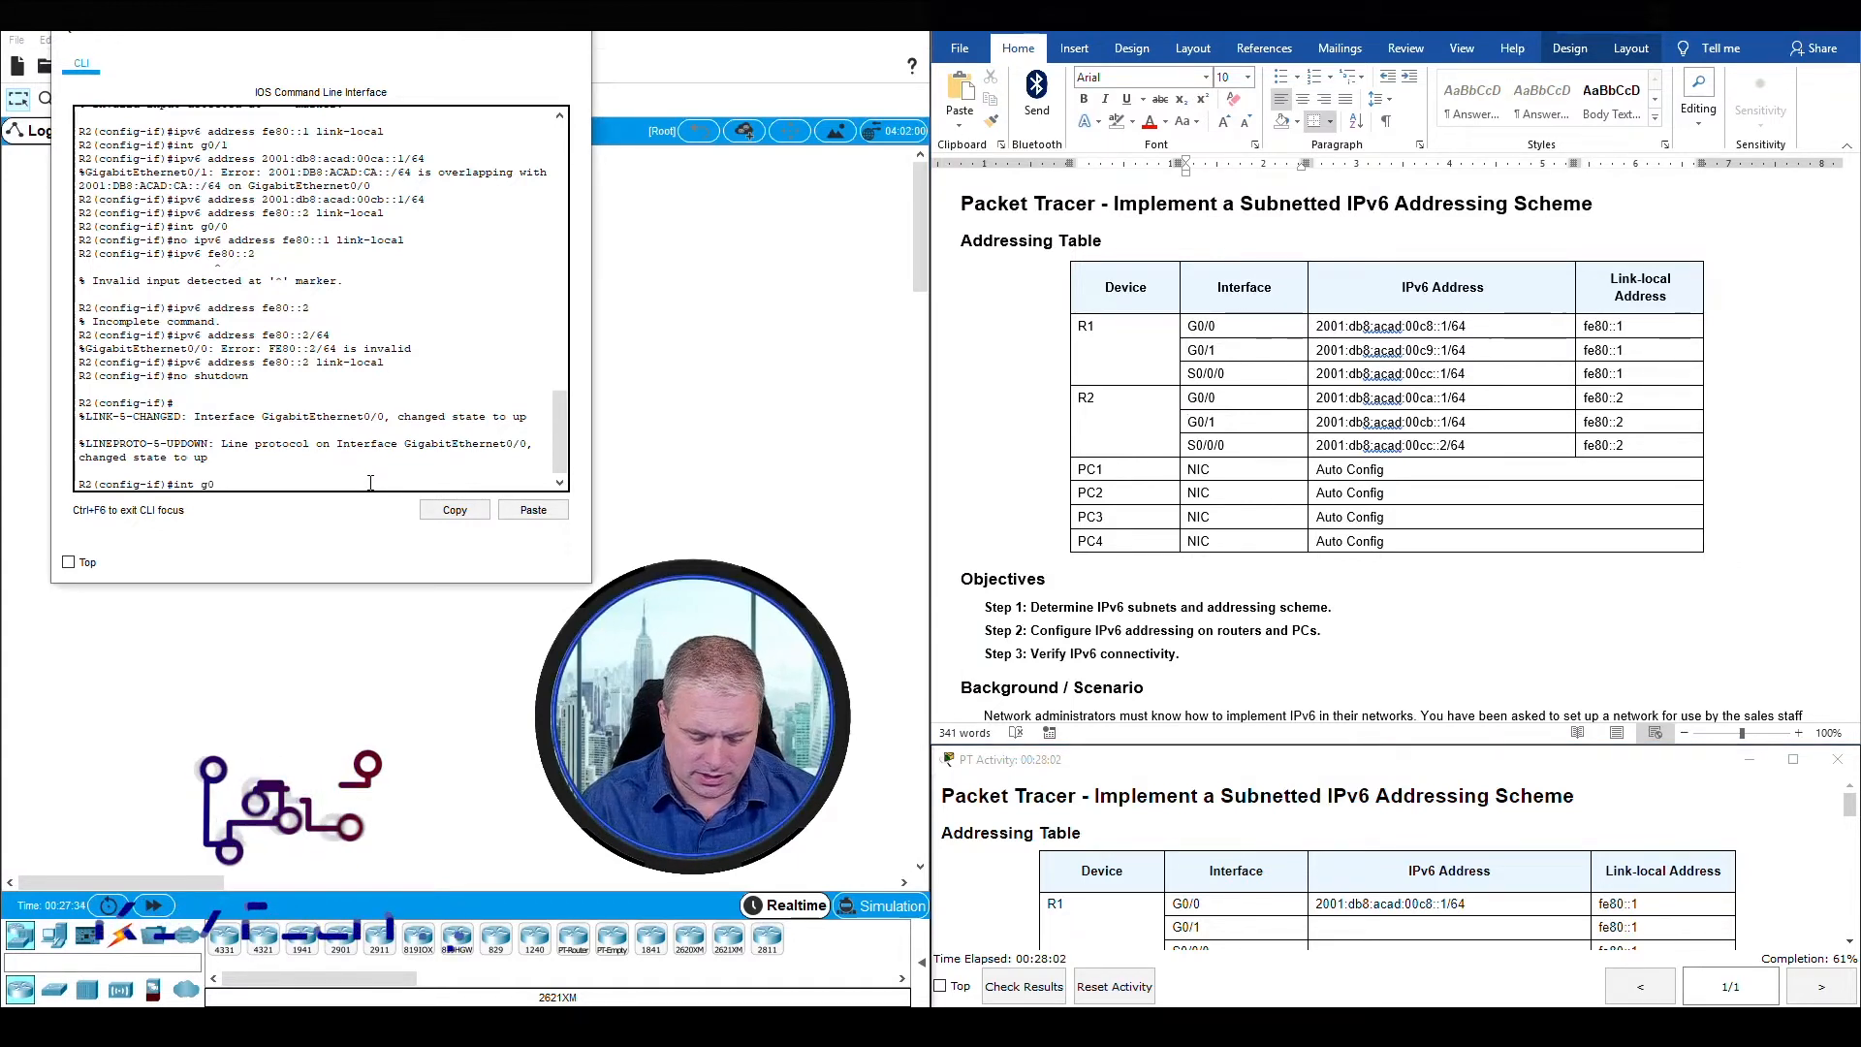
text(/1)
key(Return)
text(nfig-if)#)
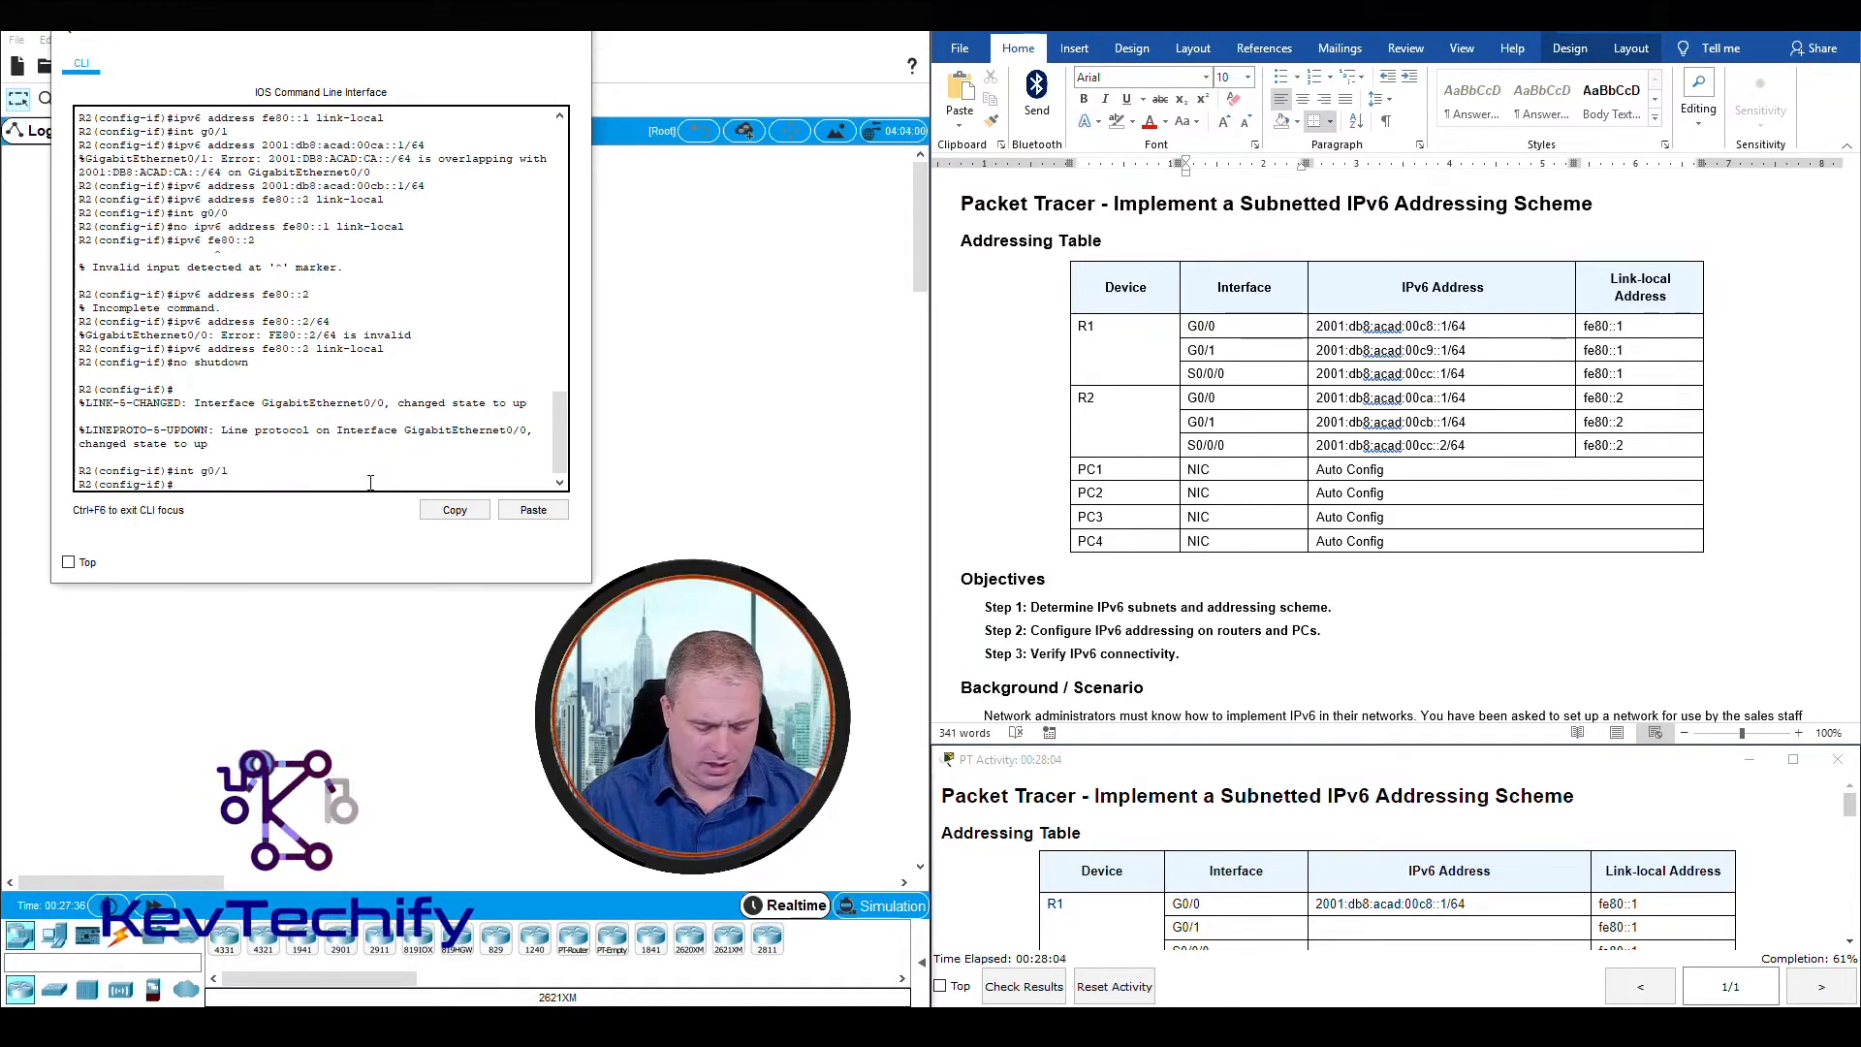
text(no shut)
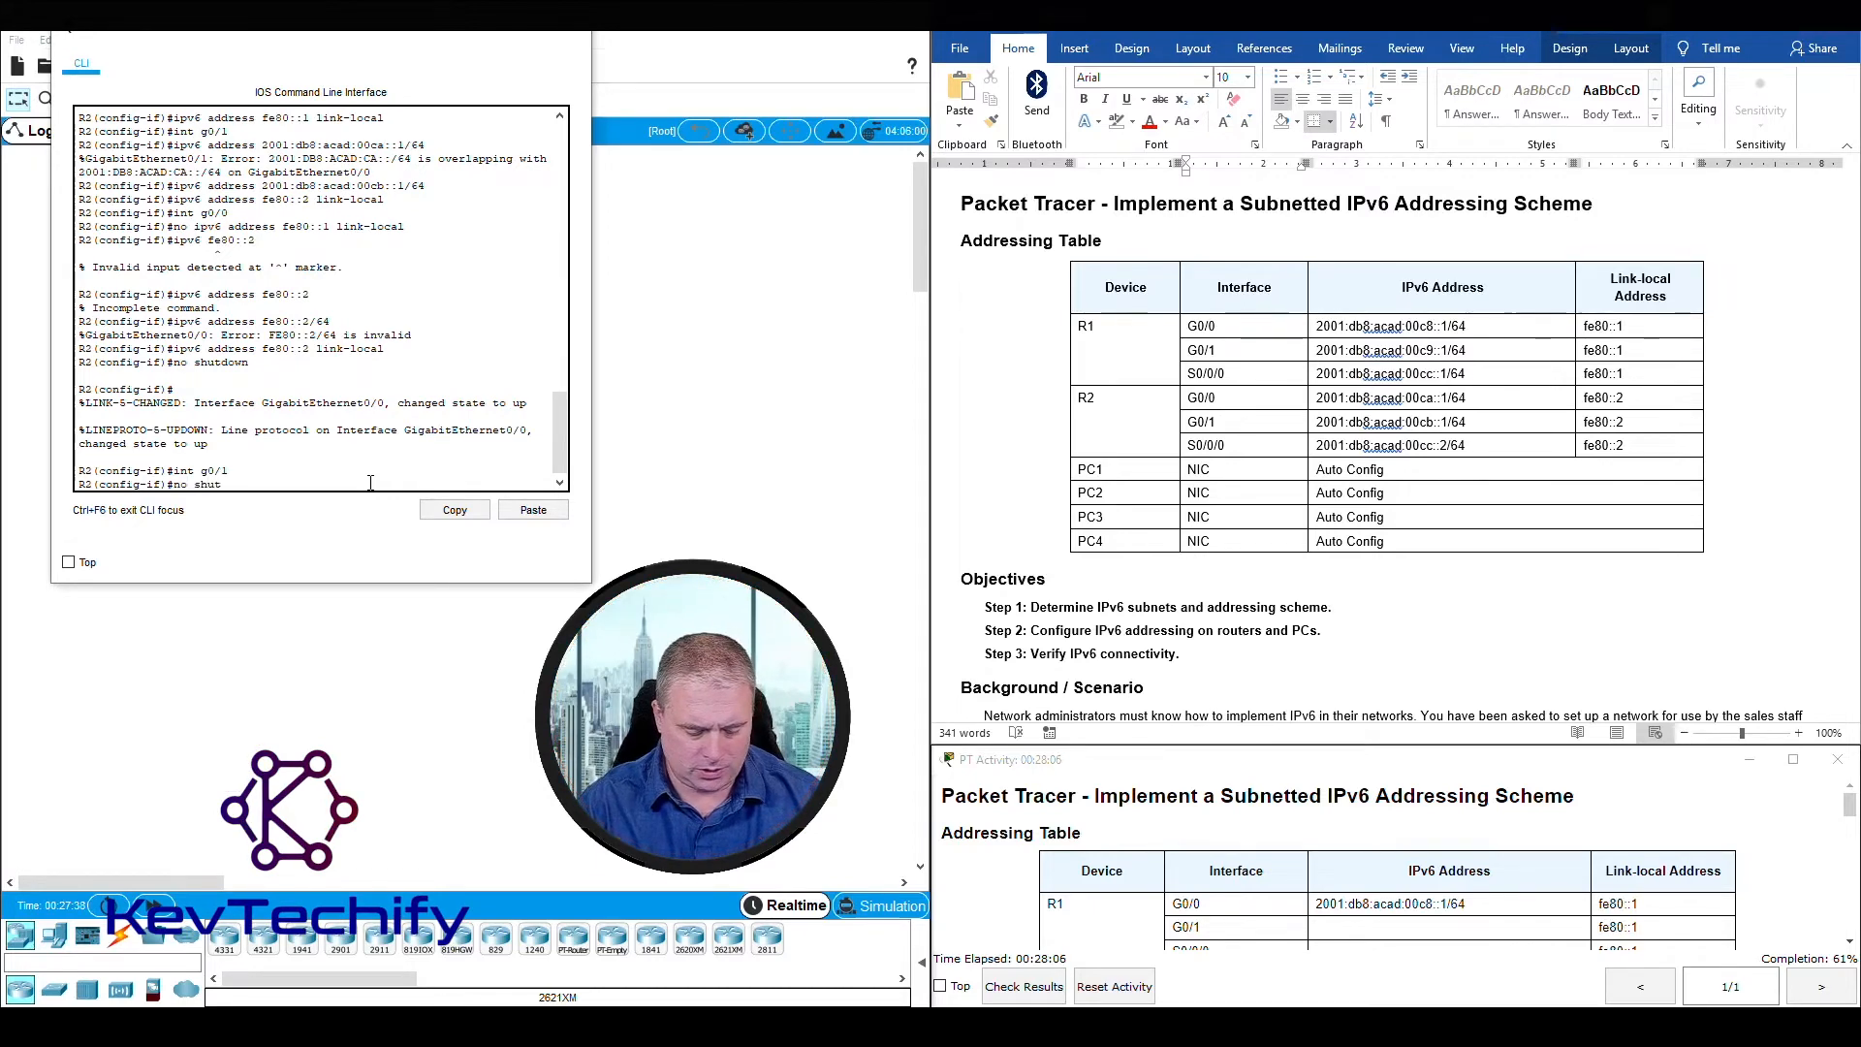
text(down)
key(Return)
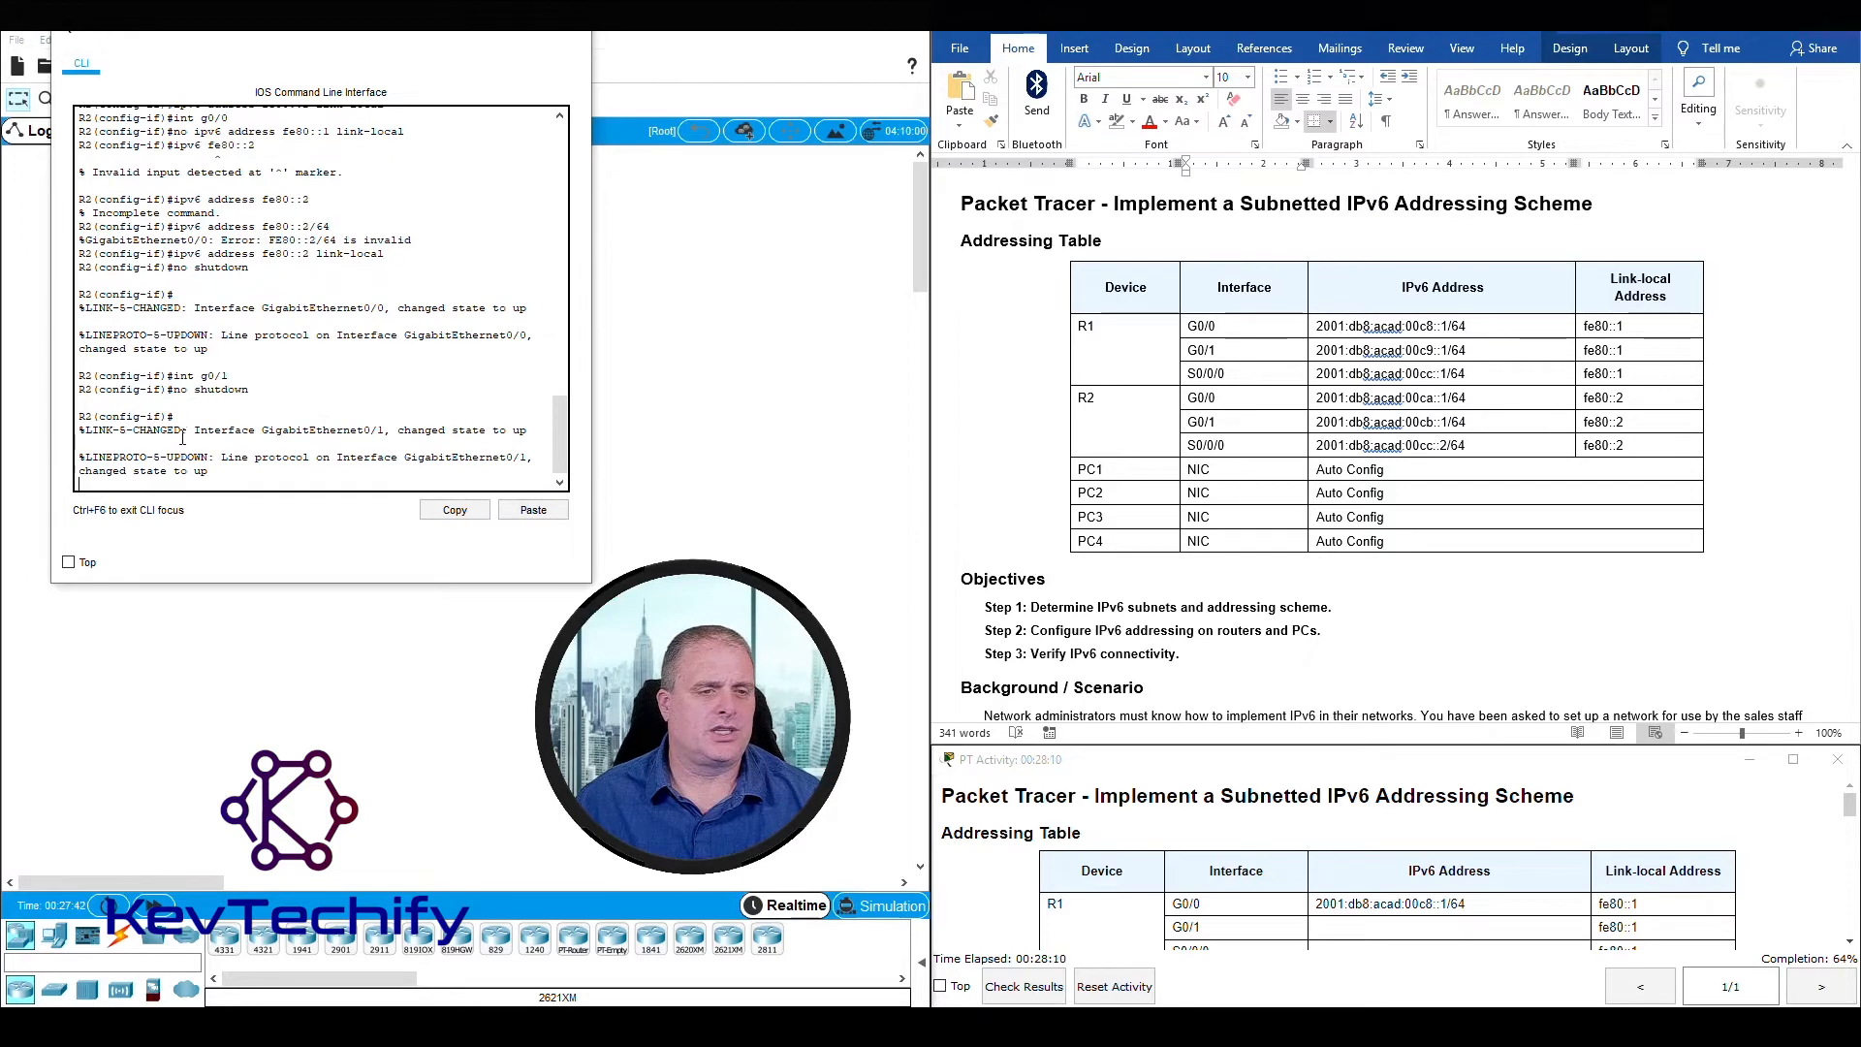
- Review the link and line protocol status messages for R2's g0/1 interface
drag(252, 434, 390, 452)
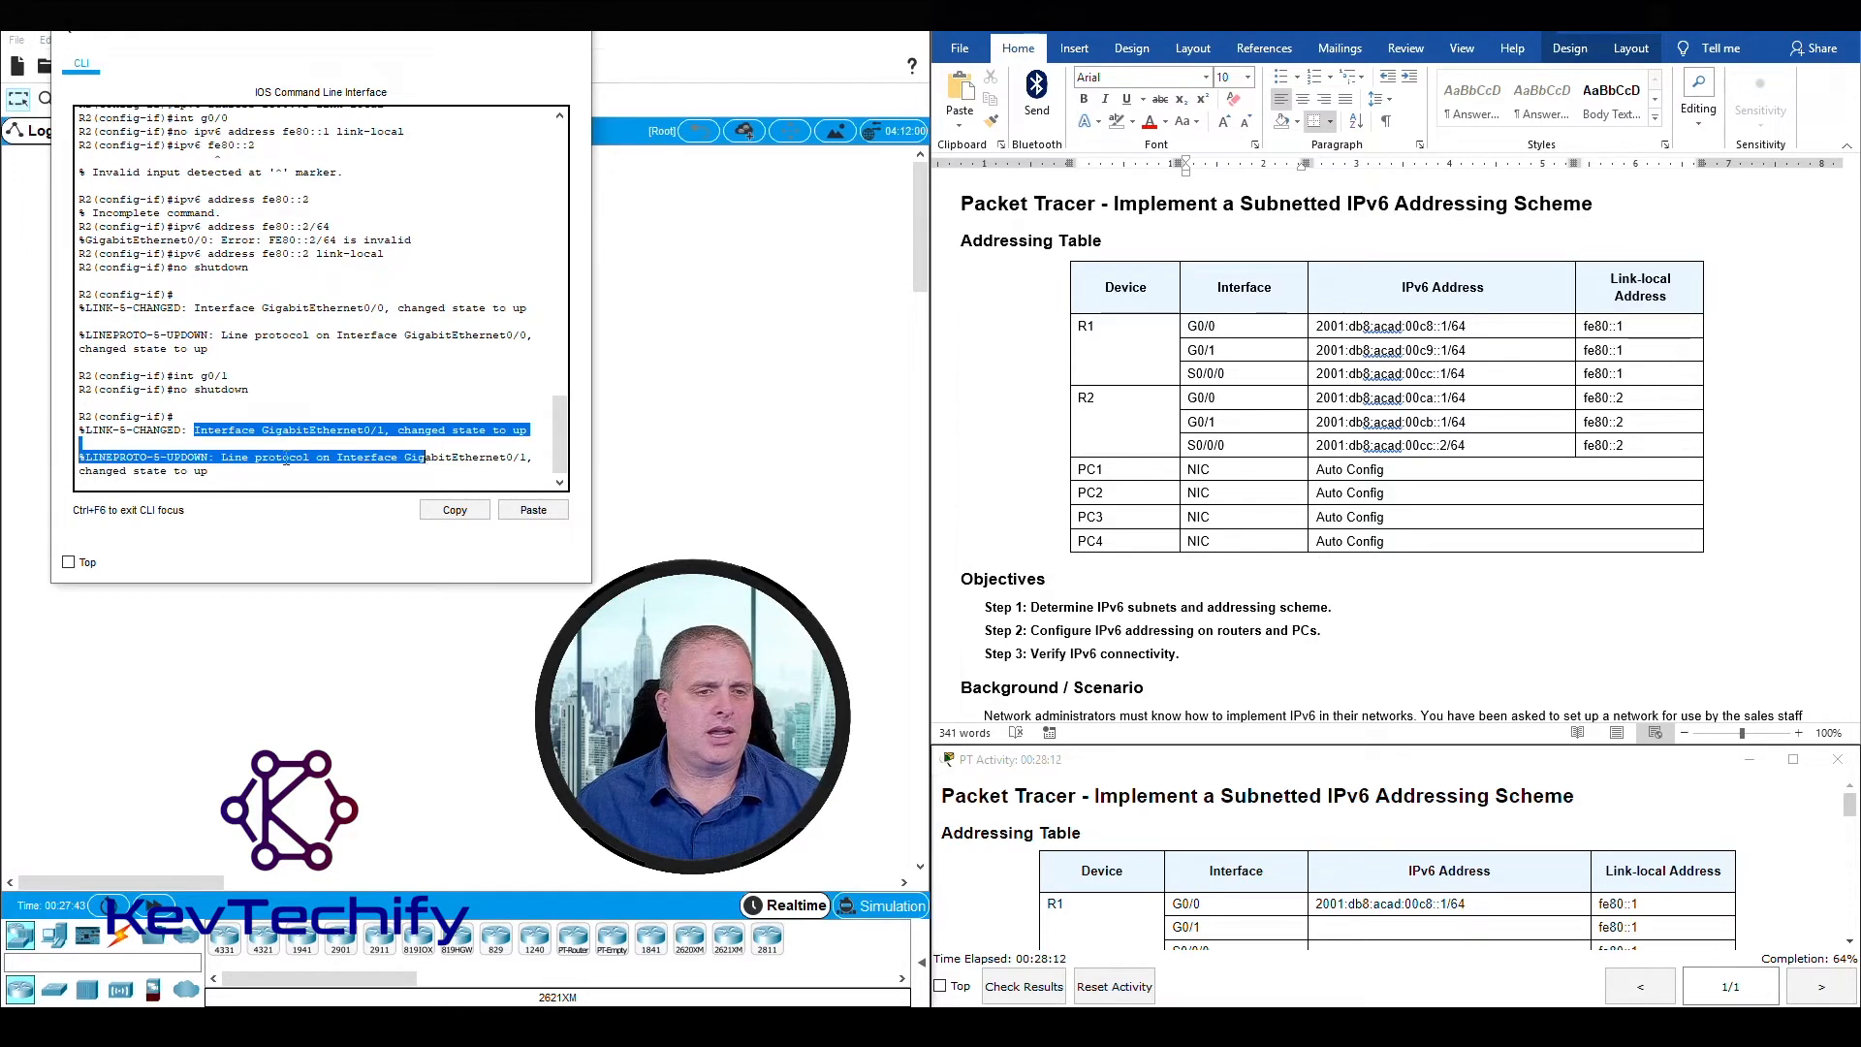
click(336, 446)
drag(222, 457, 224, 474)
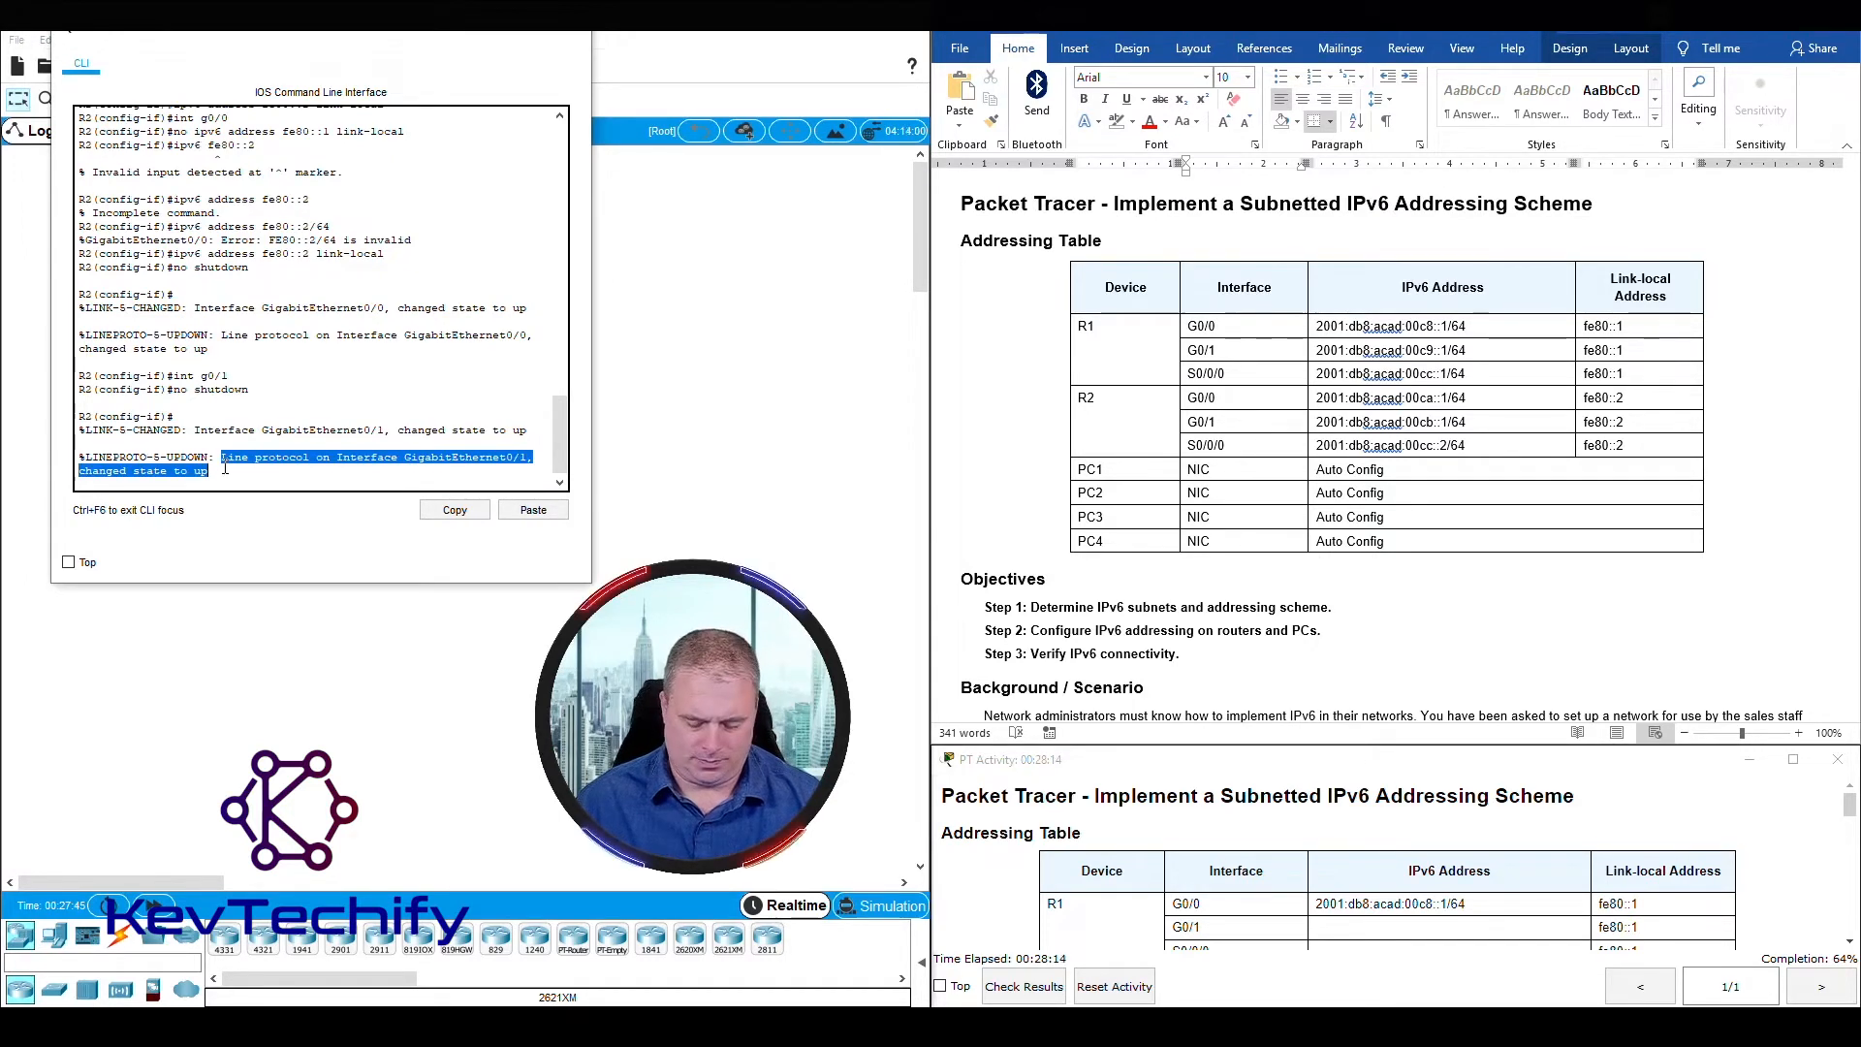
key(Return)
key(Return)
key(Return)
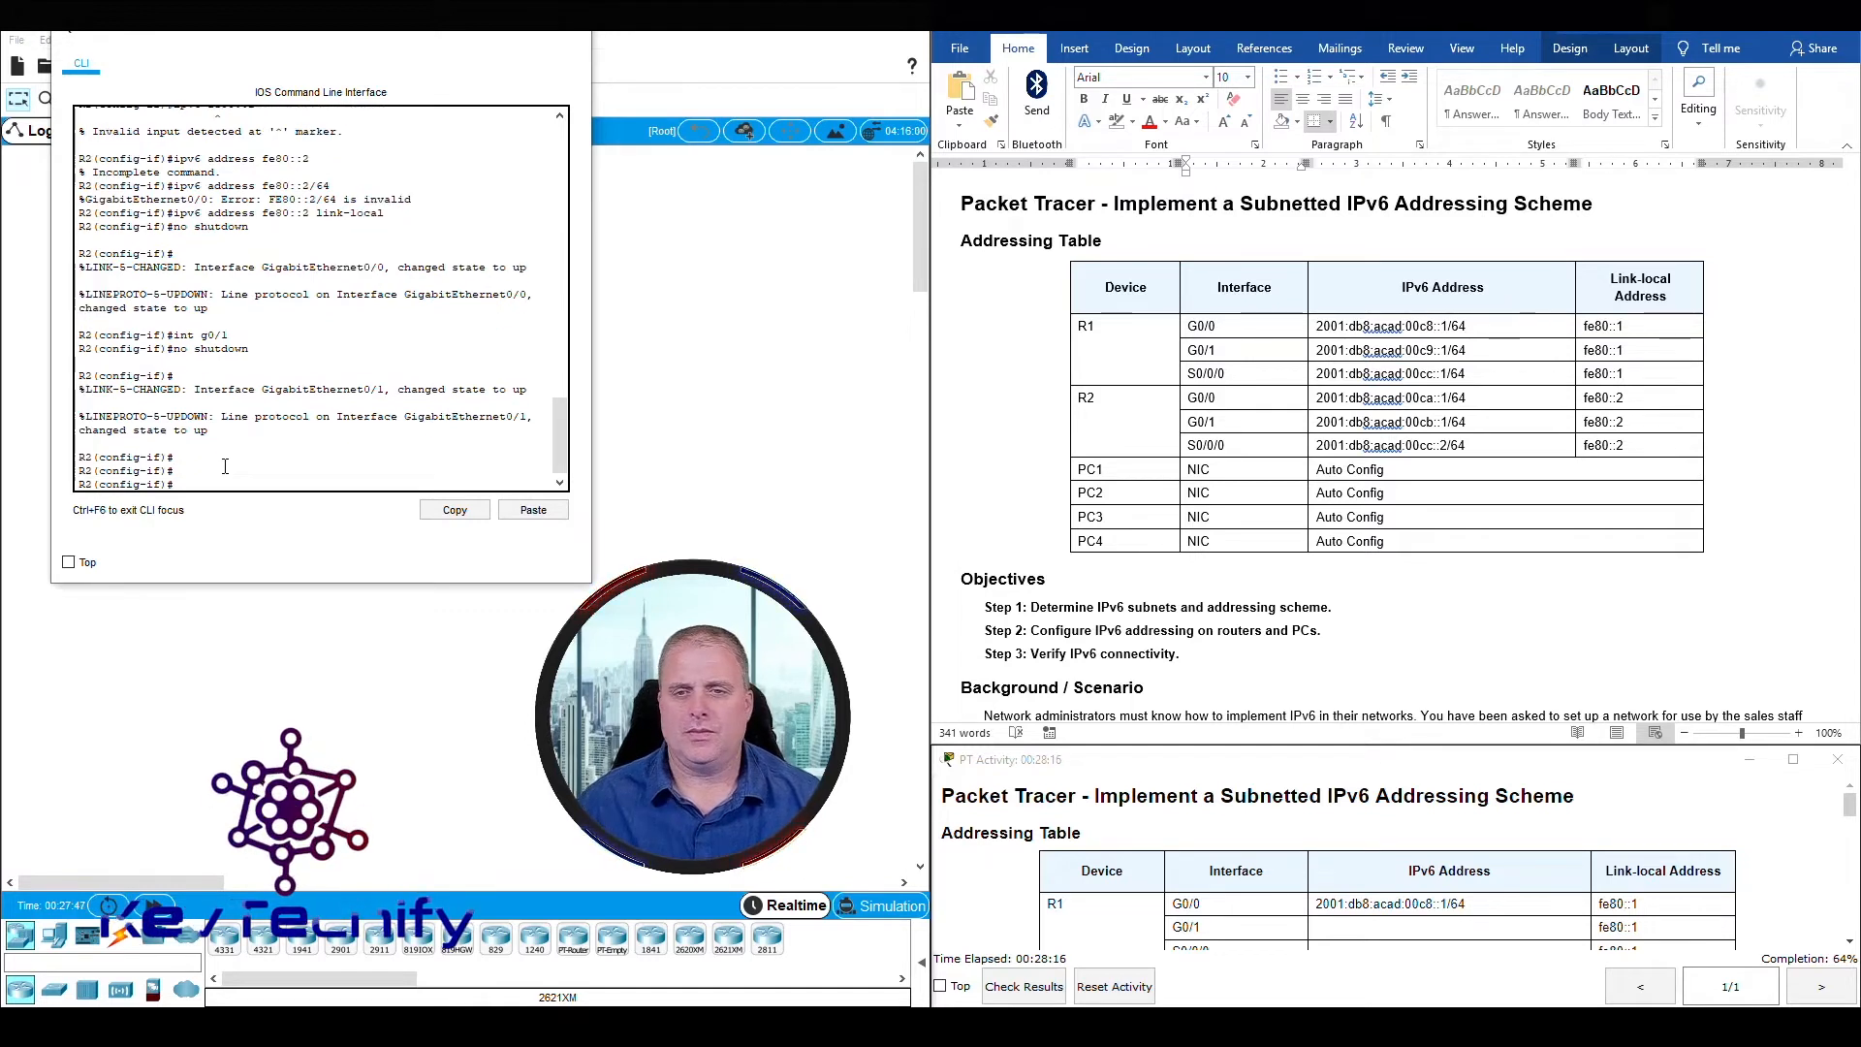
- Check R2's S0/0/0 row in the addressing table and enter configuration mode for interface s0/0/0
drag(1189, 445, 1226, 447)
drag(1345, 455, 1641, 447)
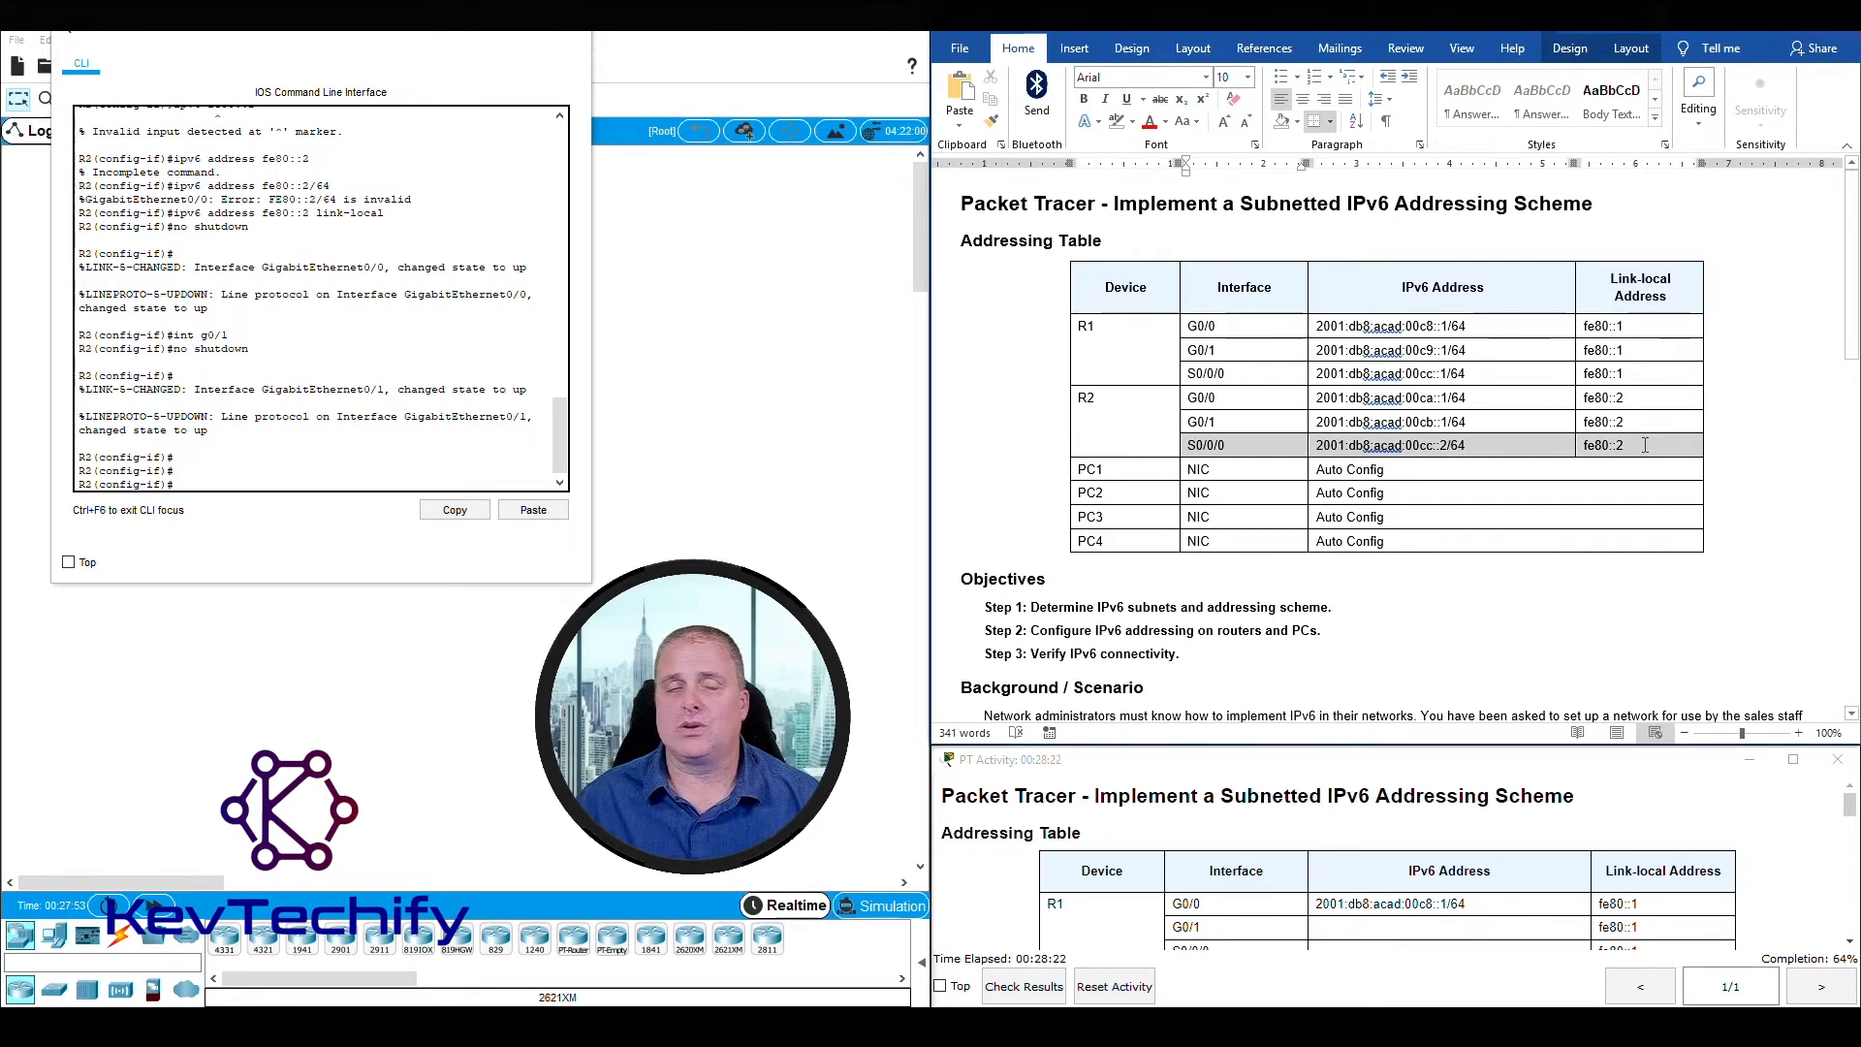
click(245, 483)
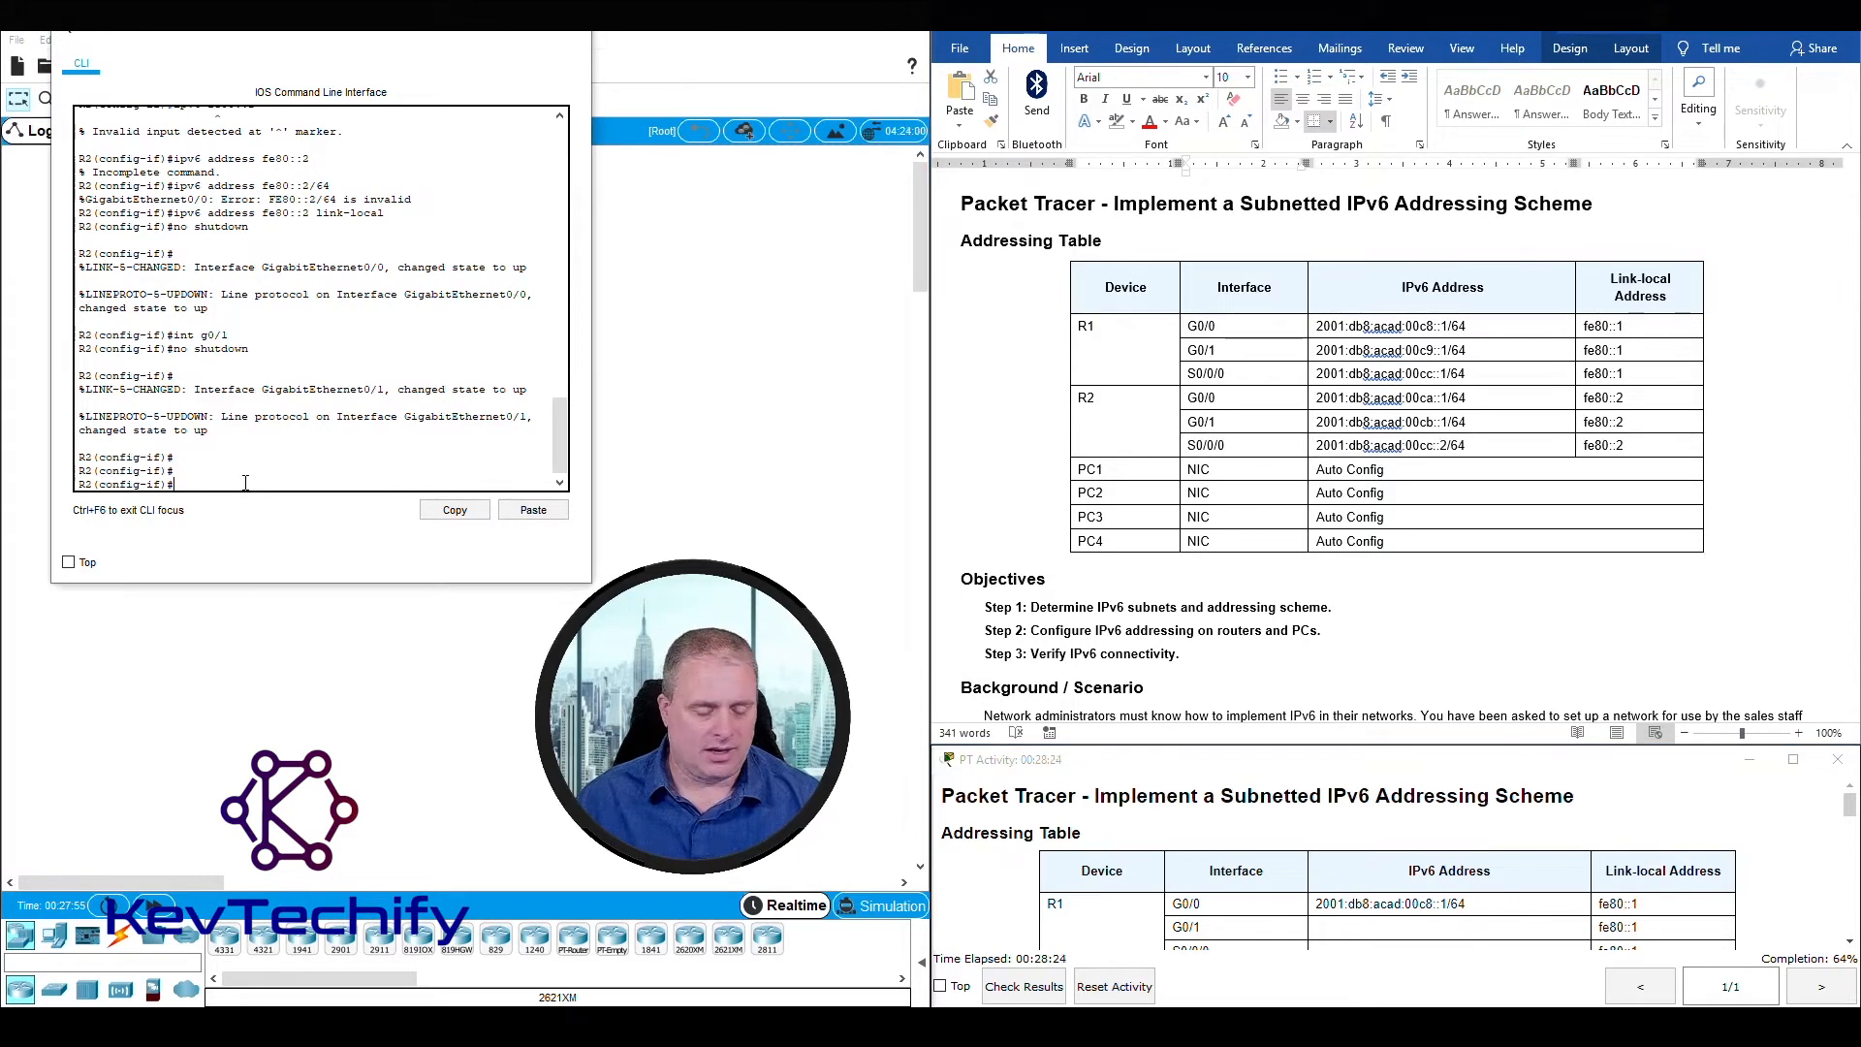
text(i)
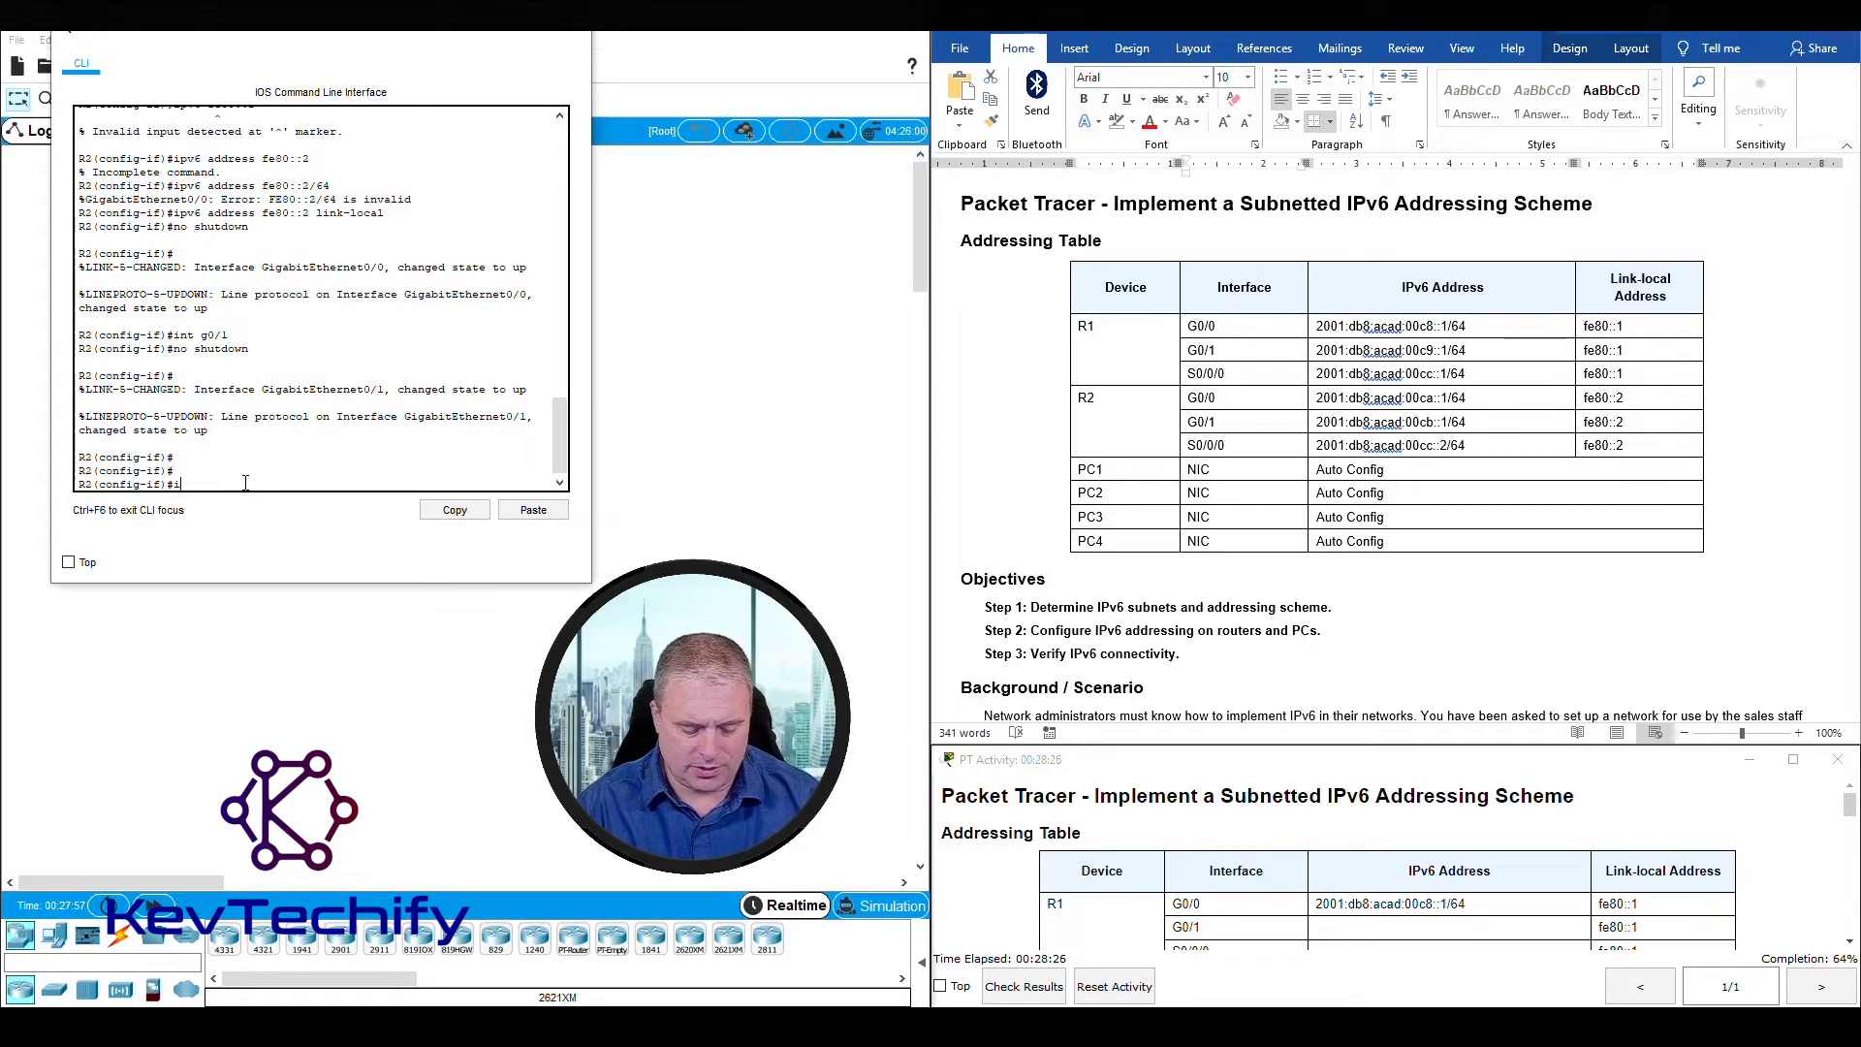
text(nt s)
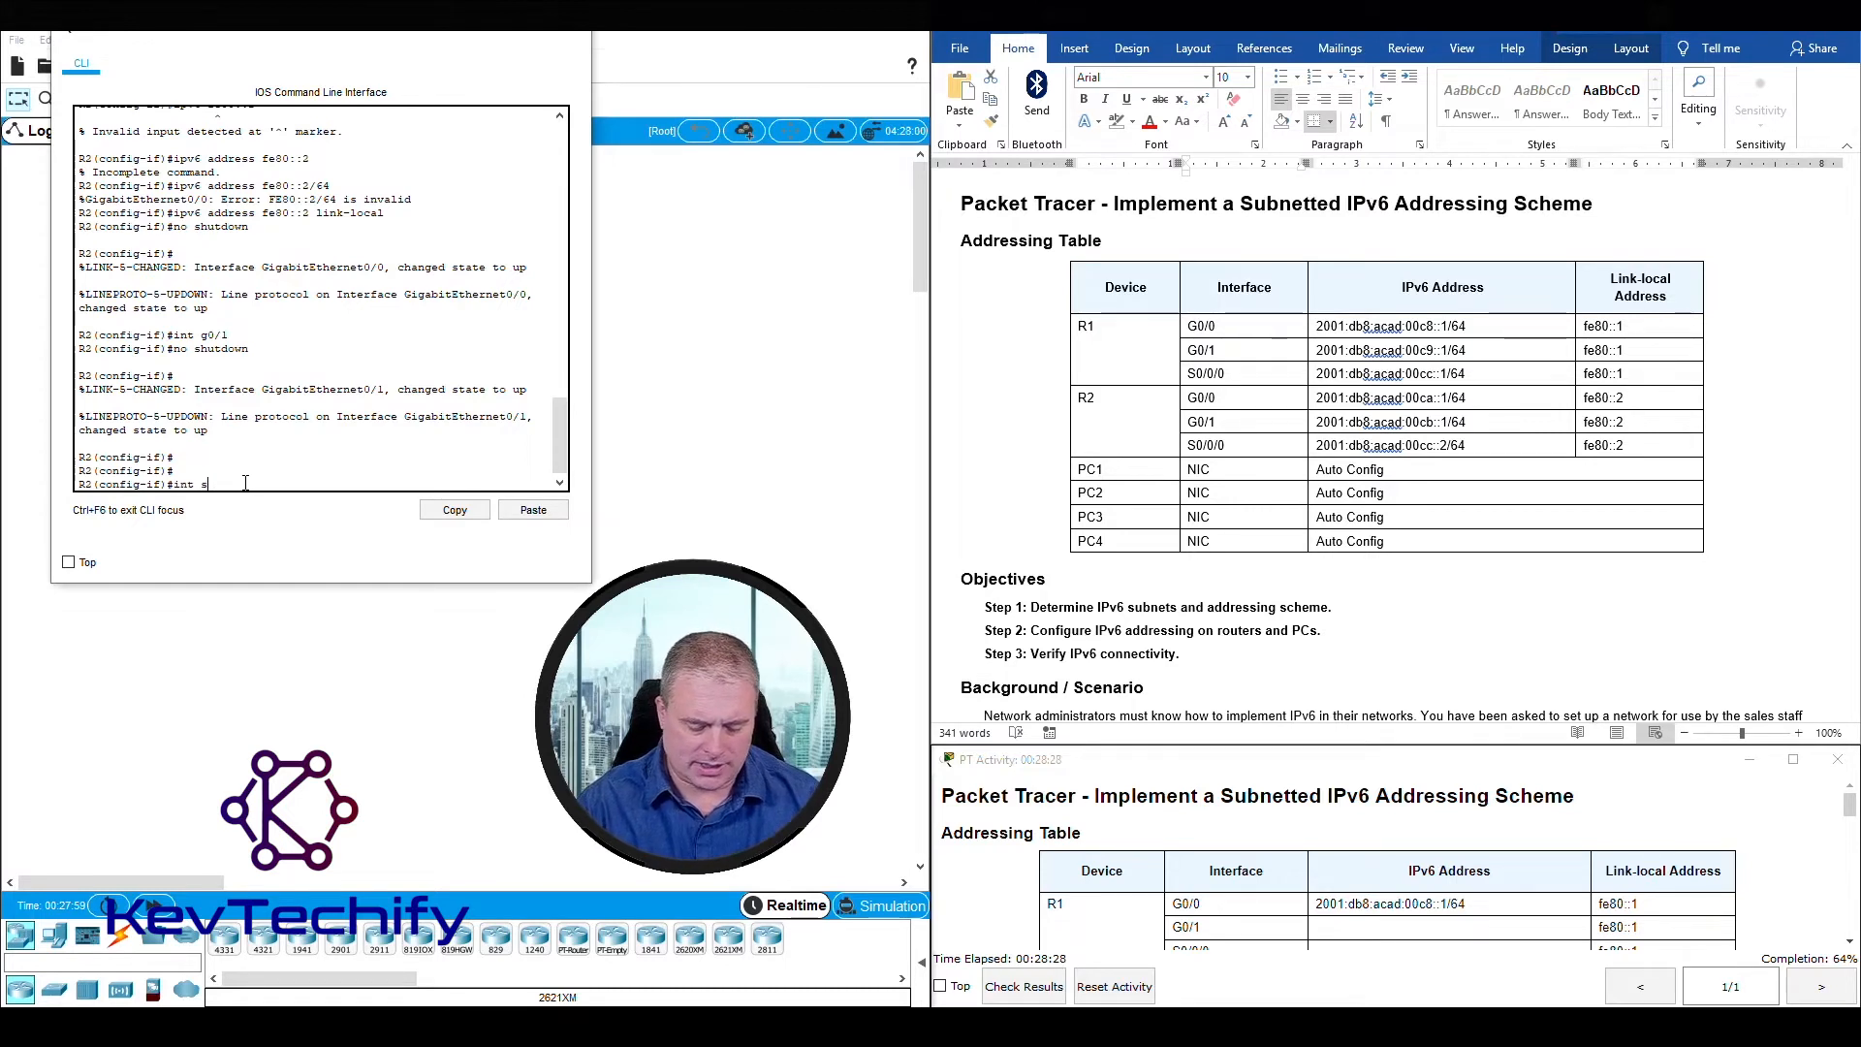
text(0/0)
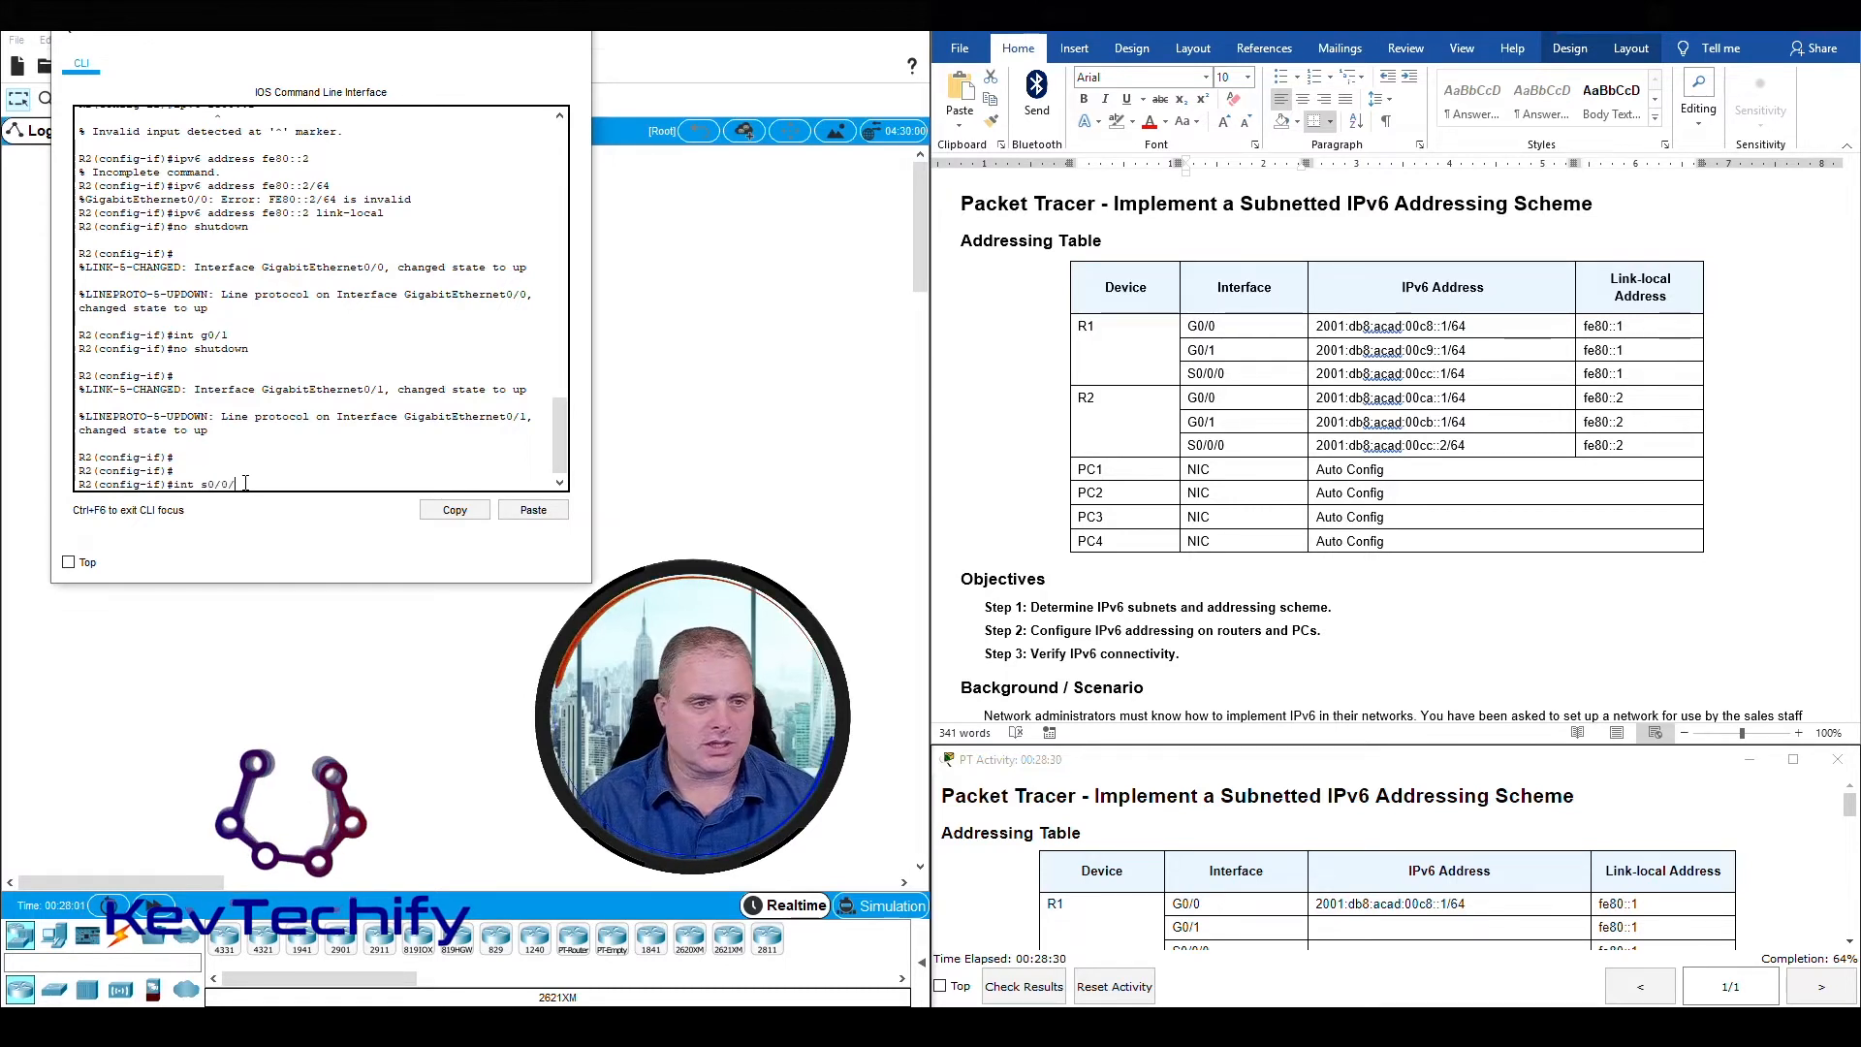
text(/0)
key(Return)
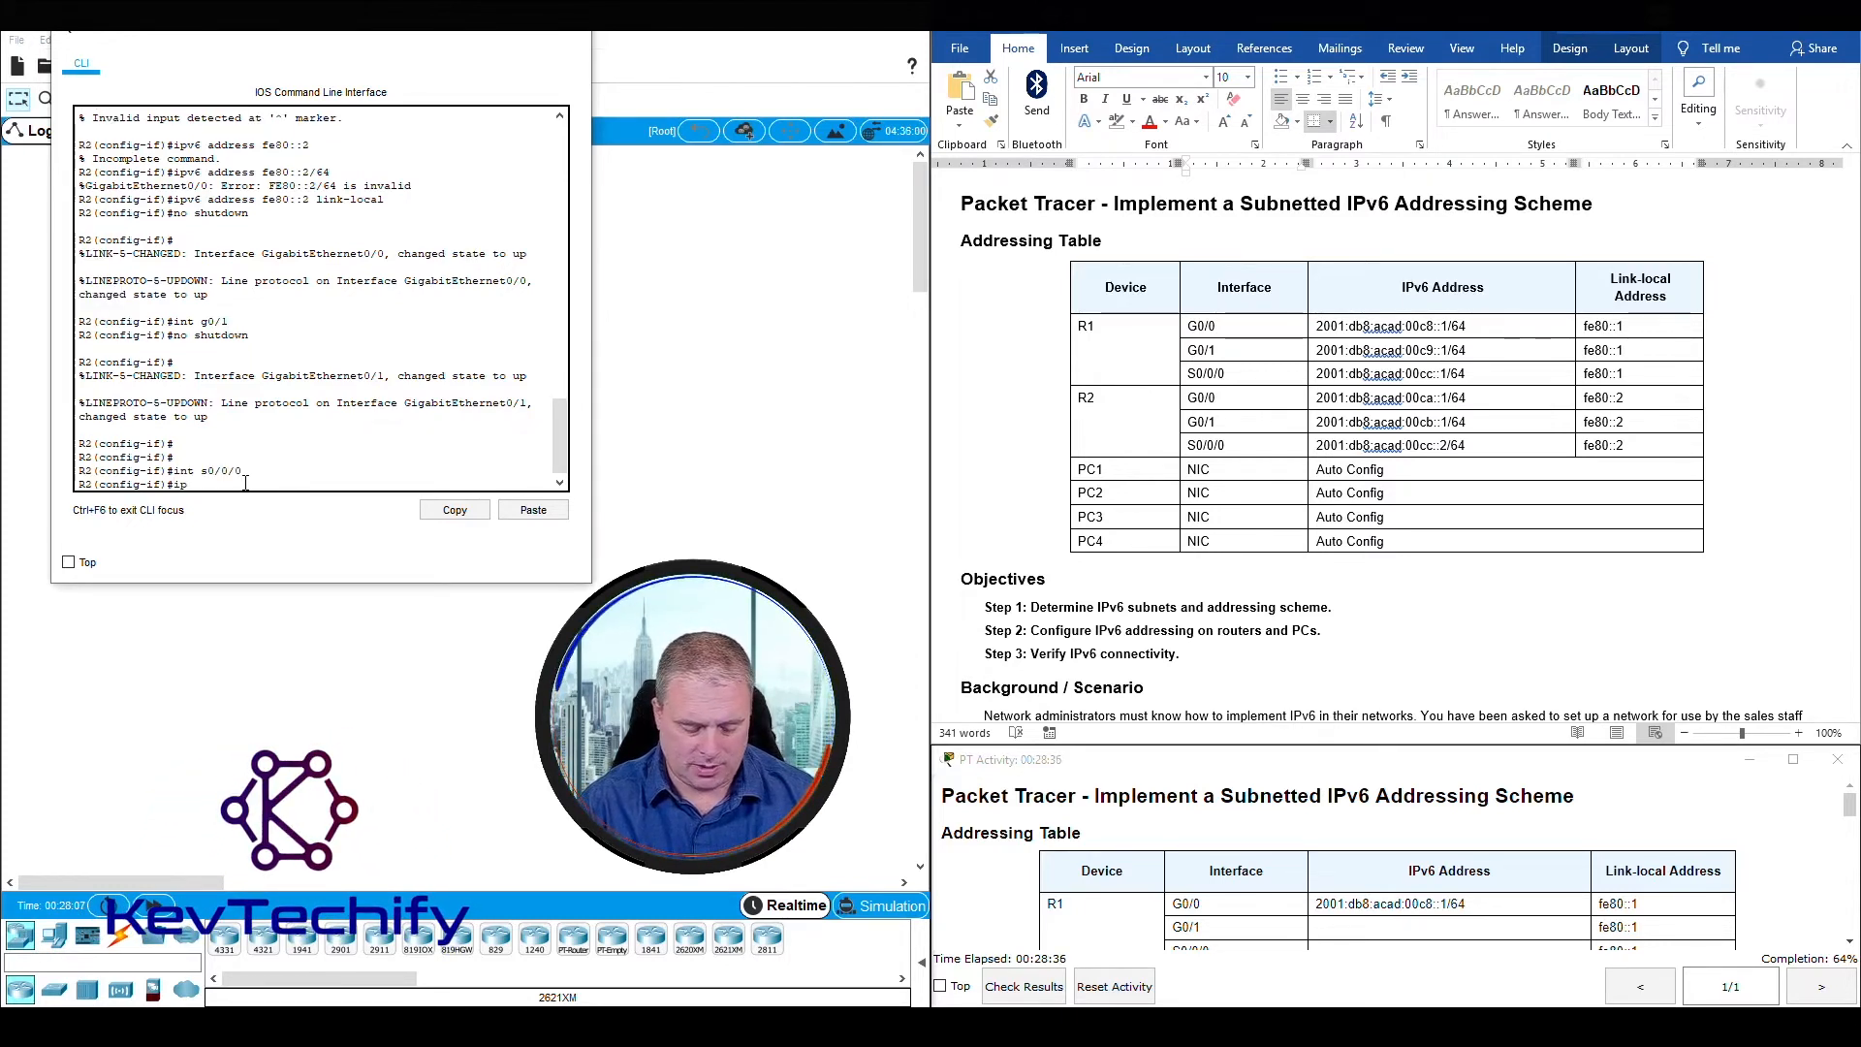
- Assign the global IPv6 address 2001:db8:acad:00cc::2/64 to R2's s0/0/0 interface
text(ipv6 addre)
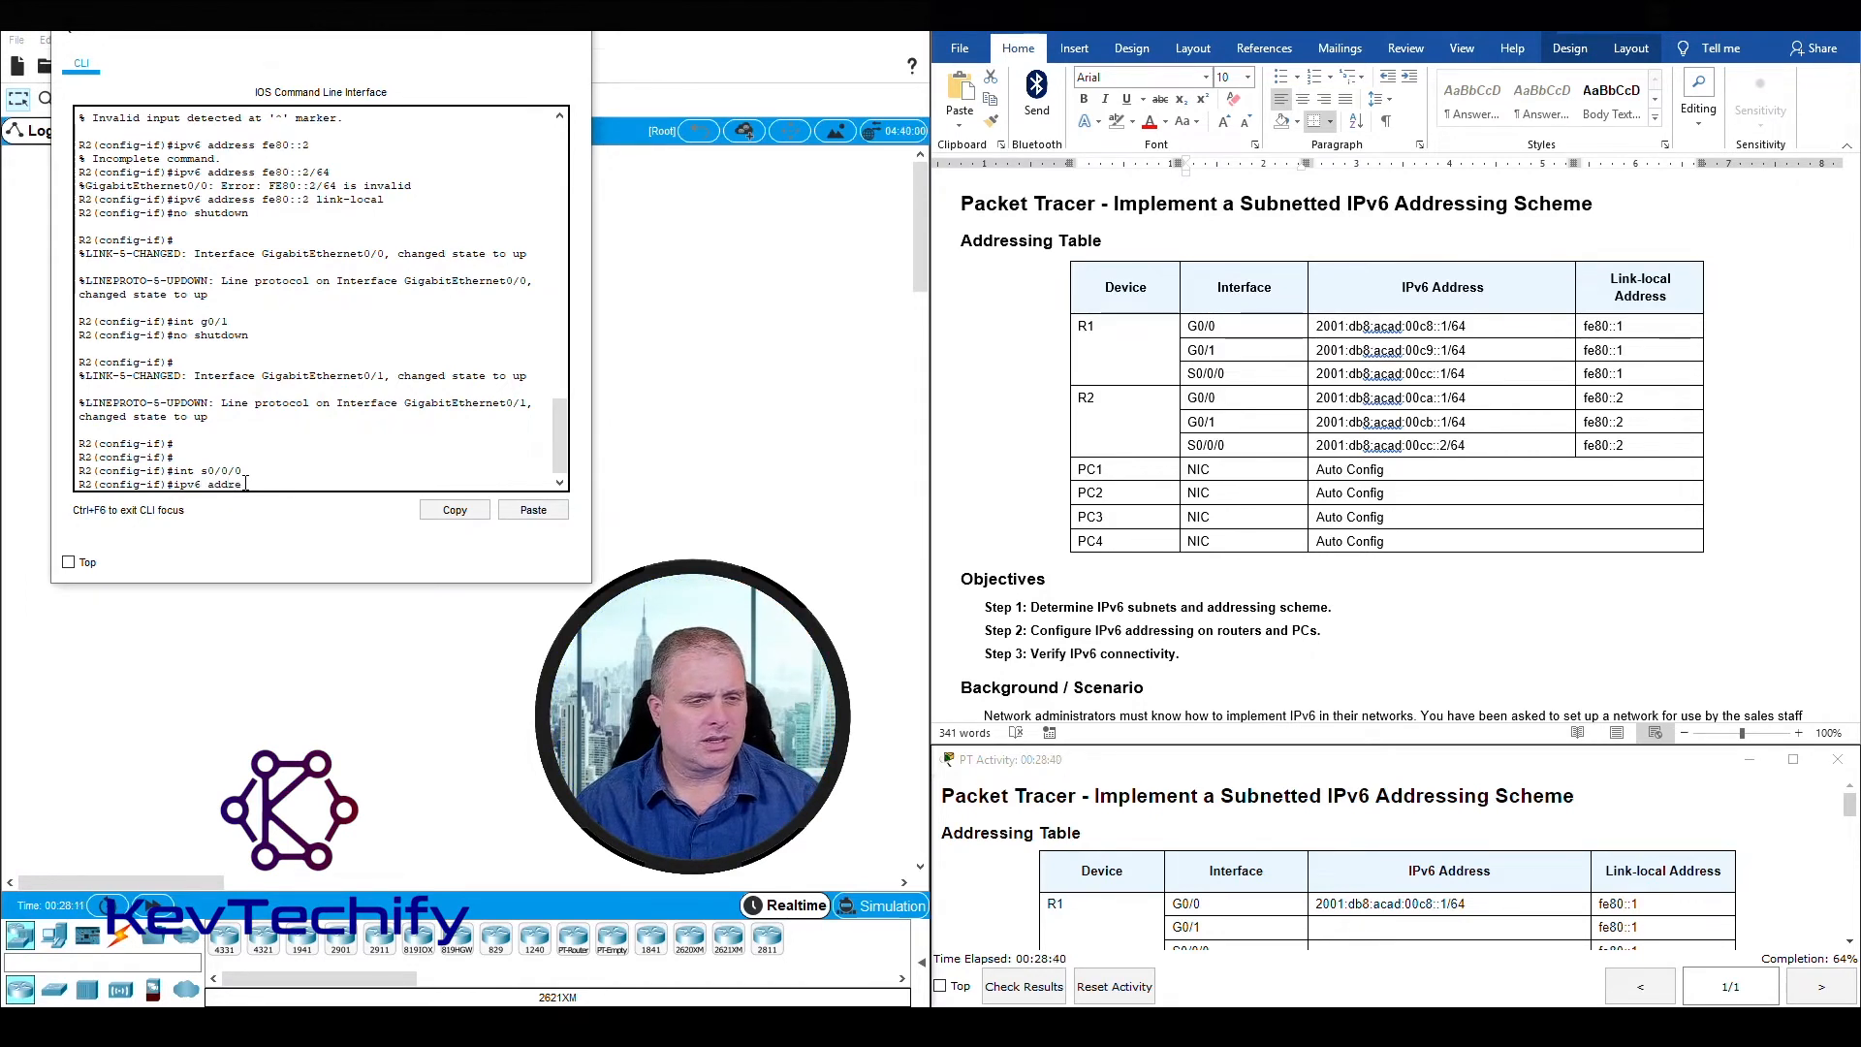
text(ss 2)
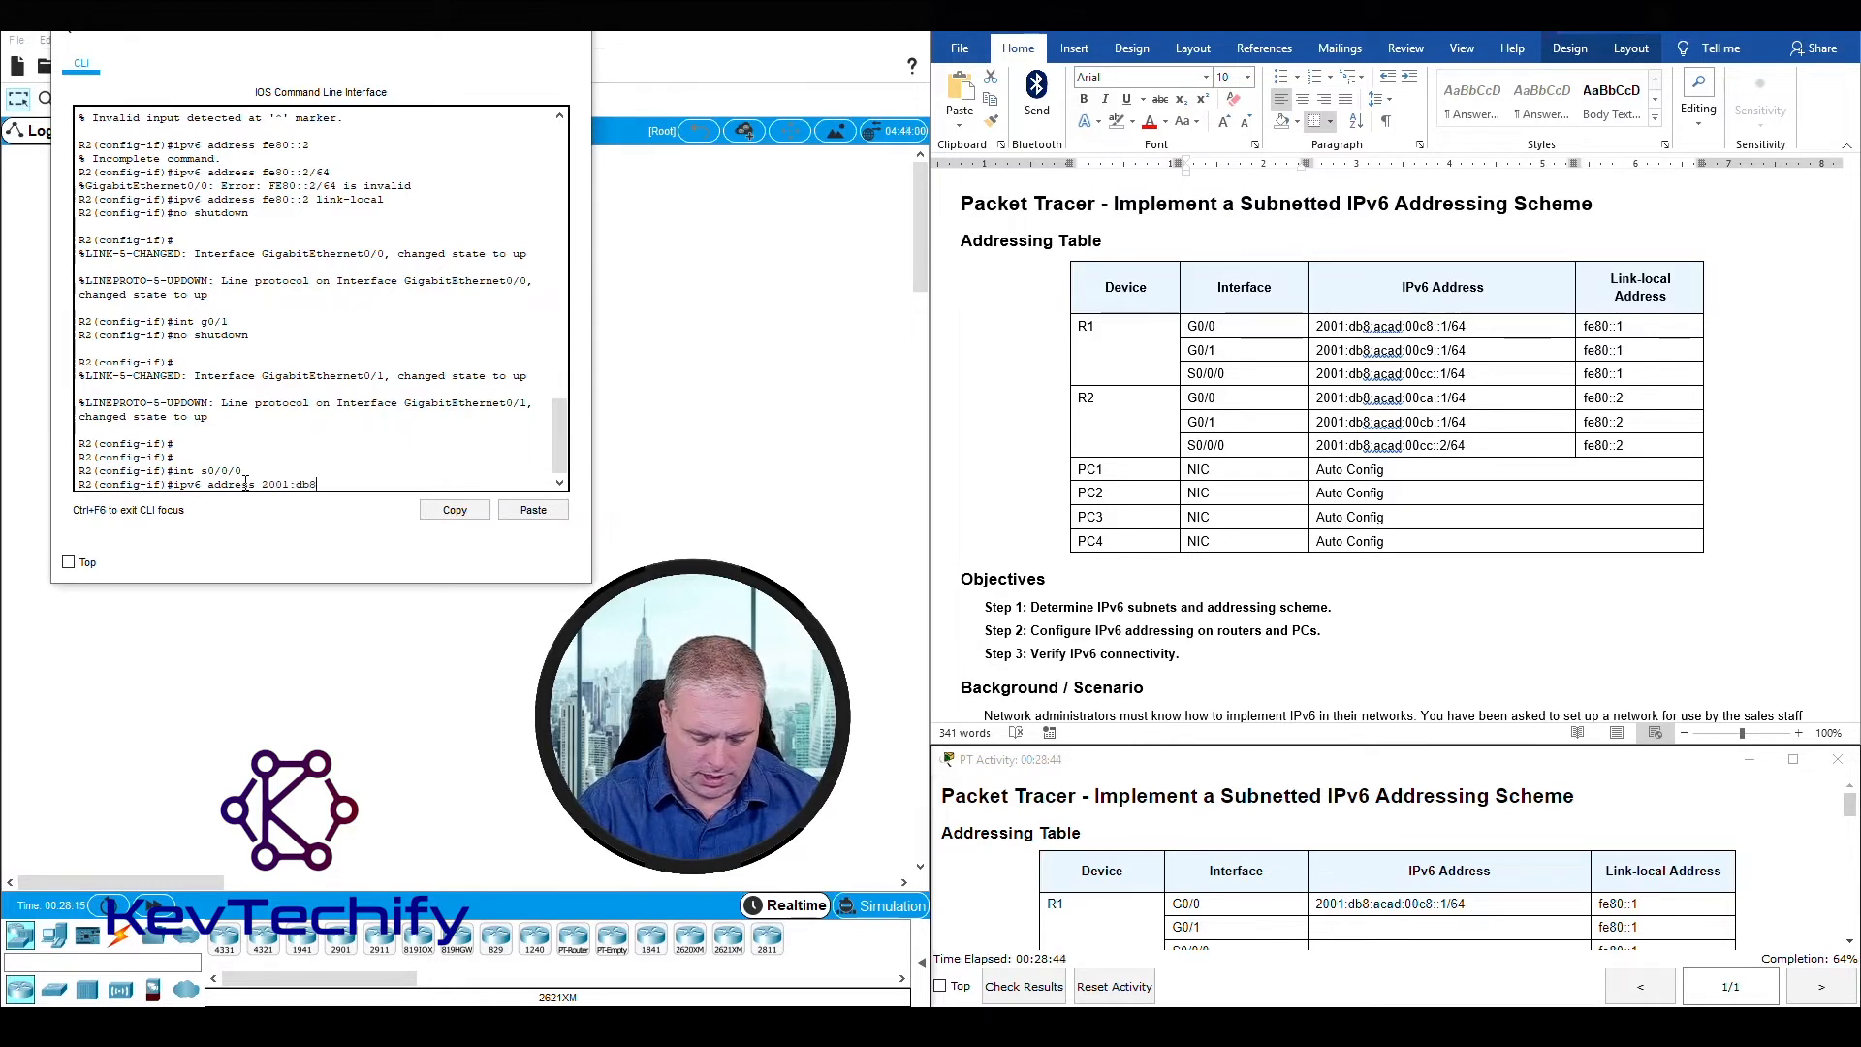
text(001:db8:aca)
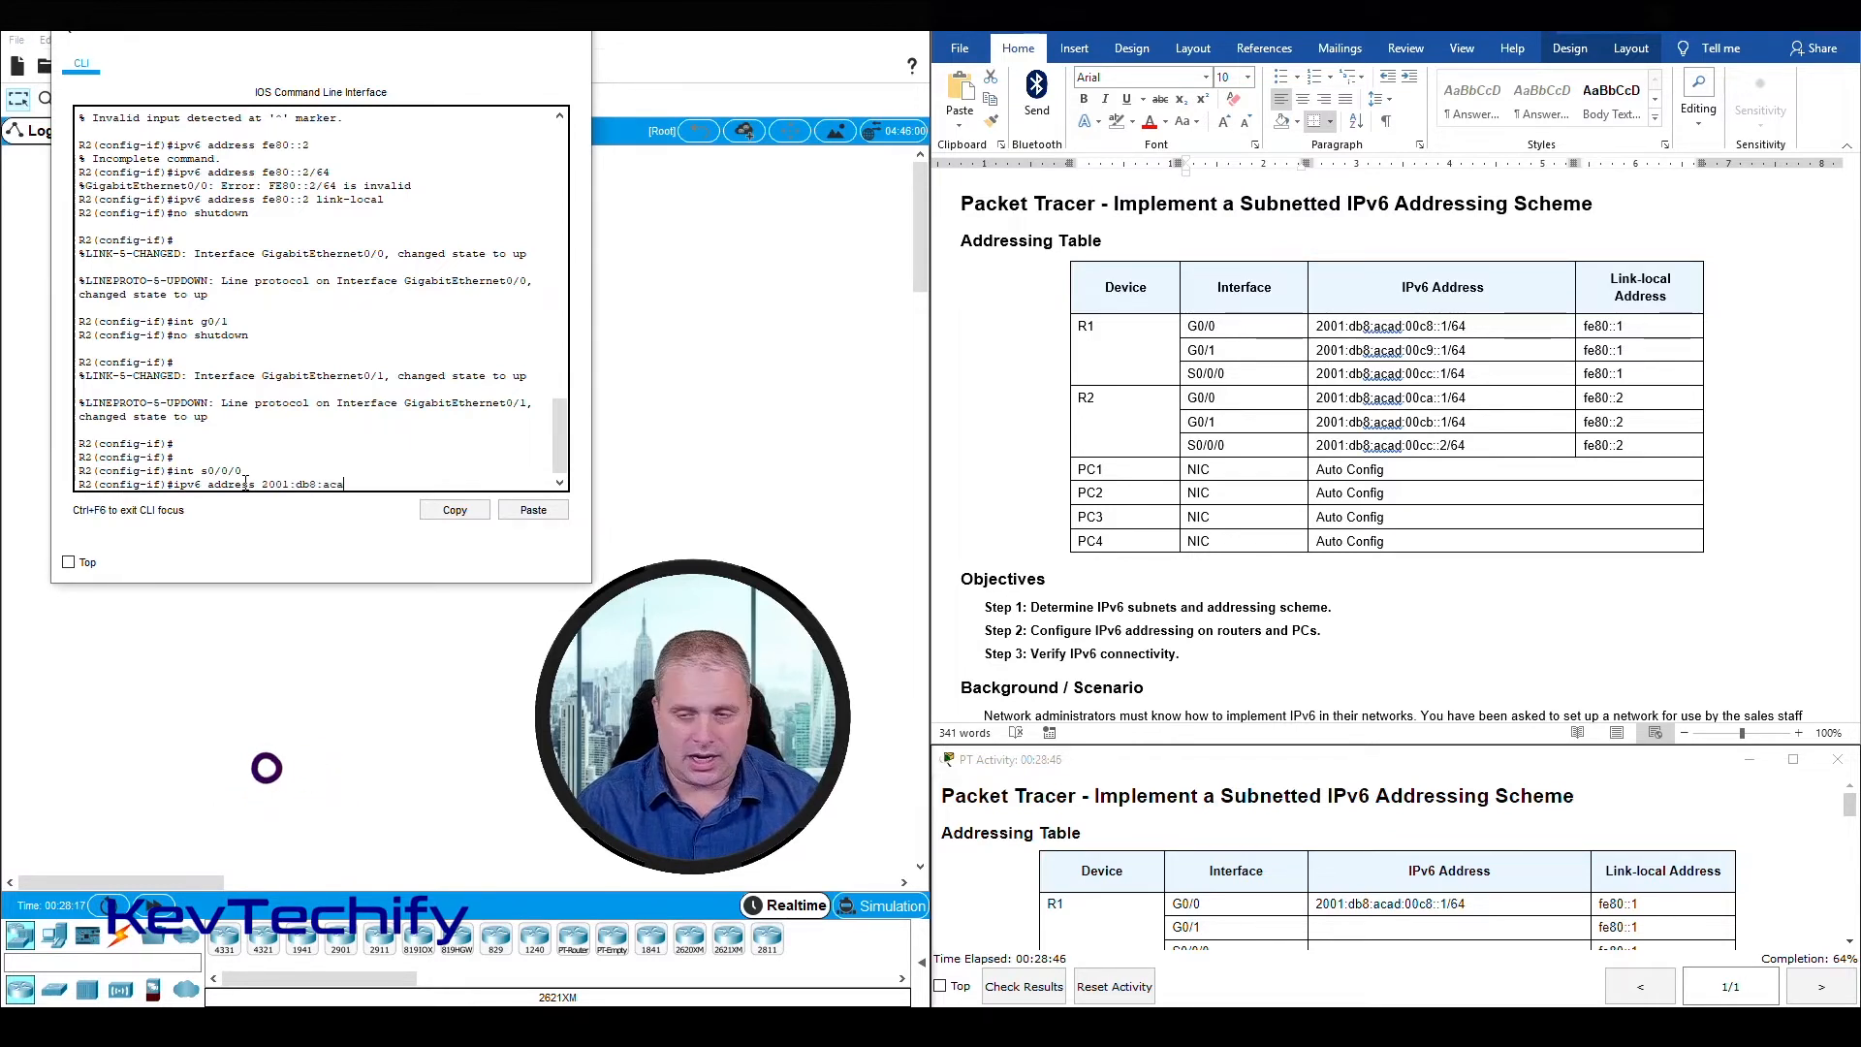
text(d:)
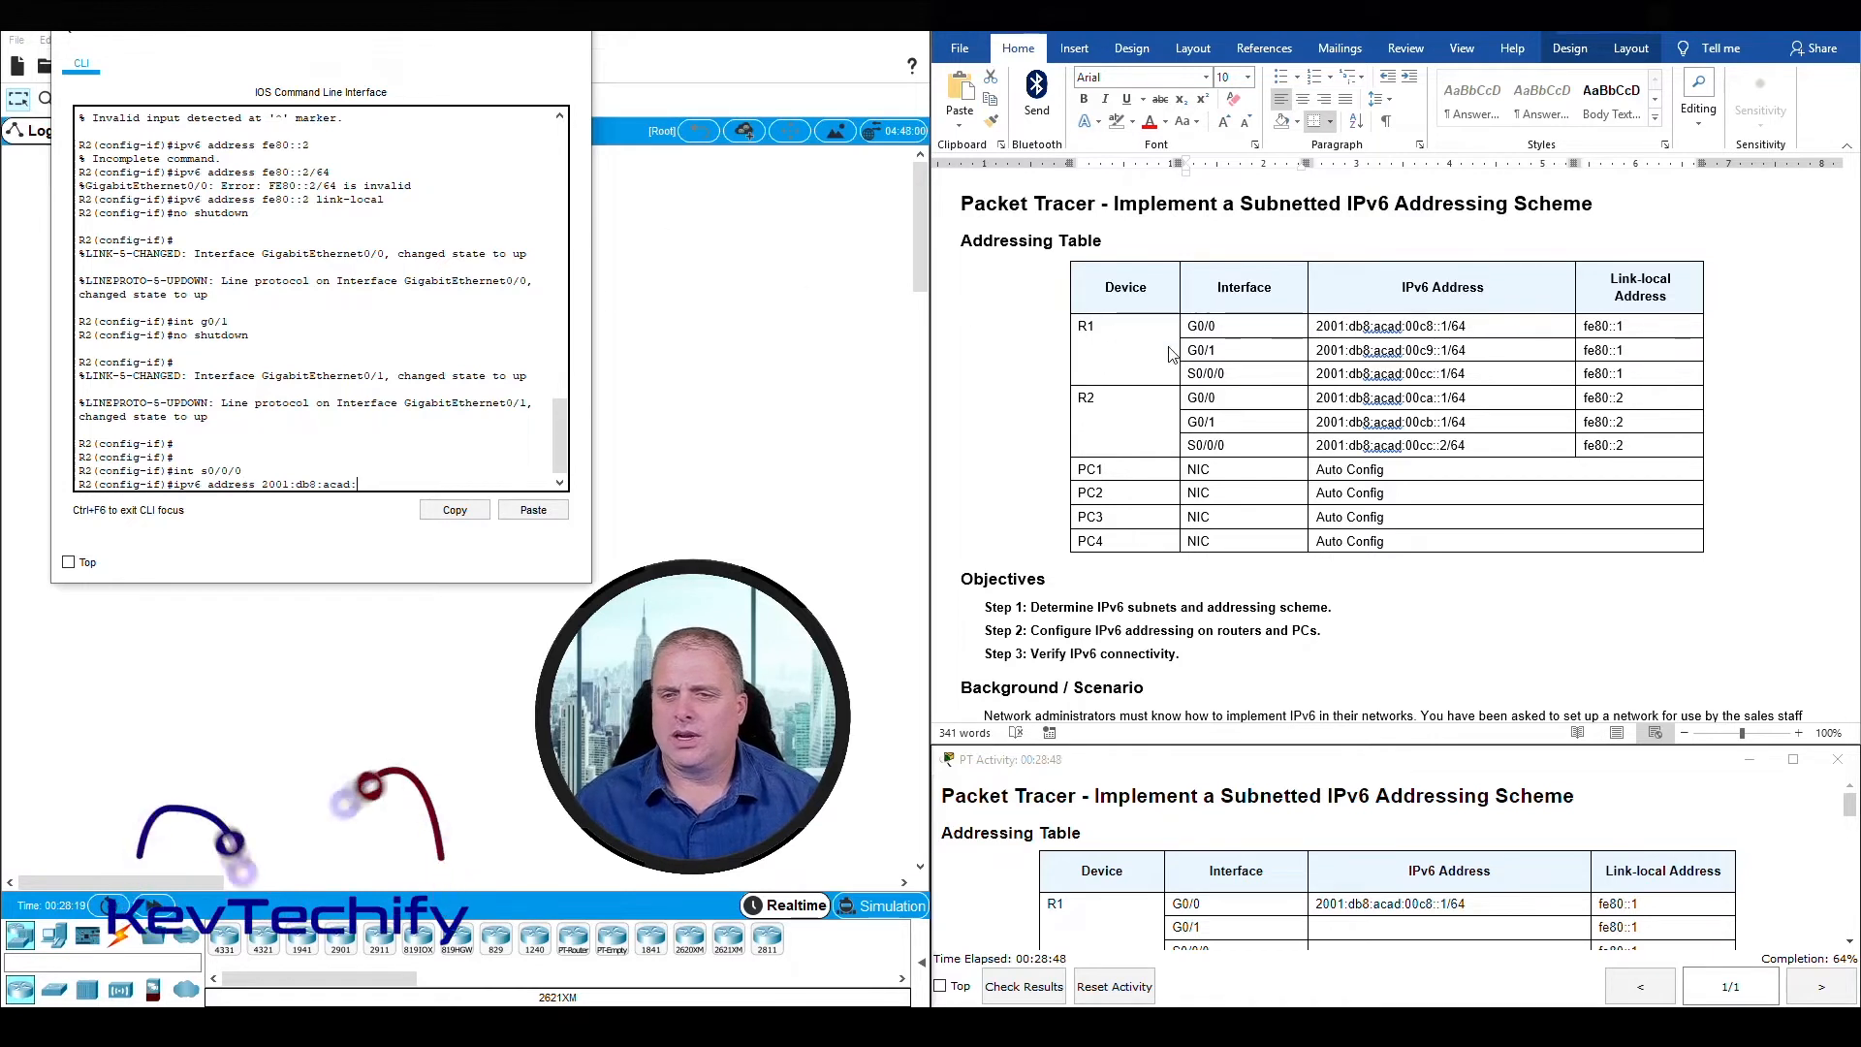
click(1392, 450)
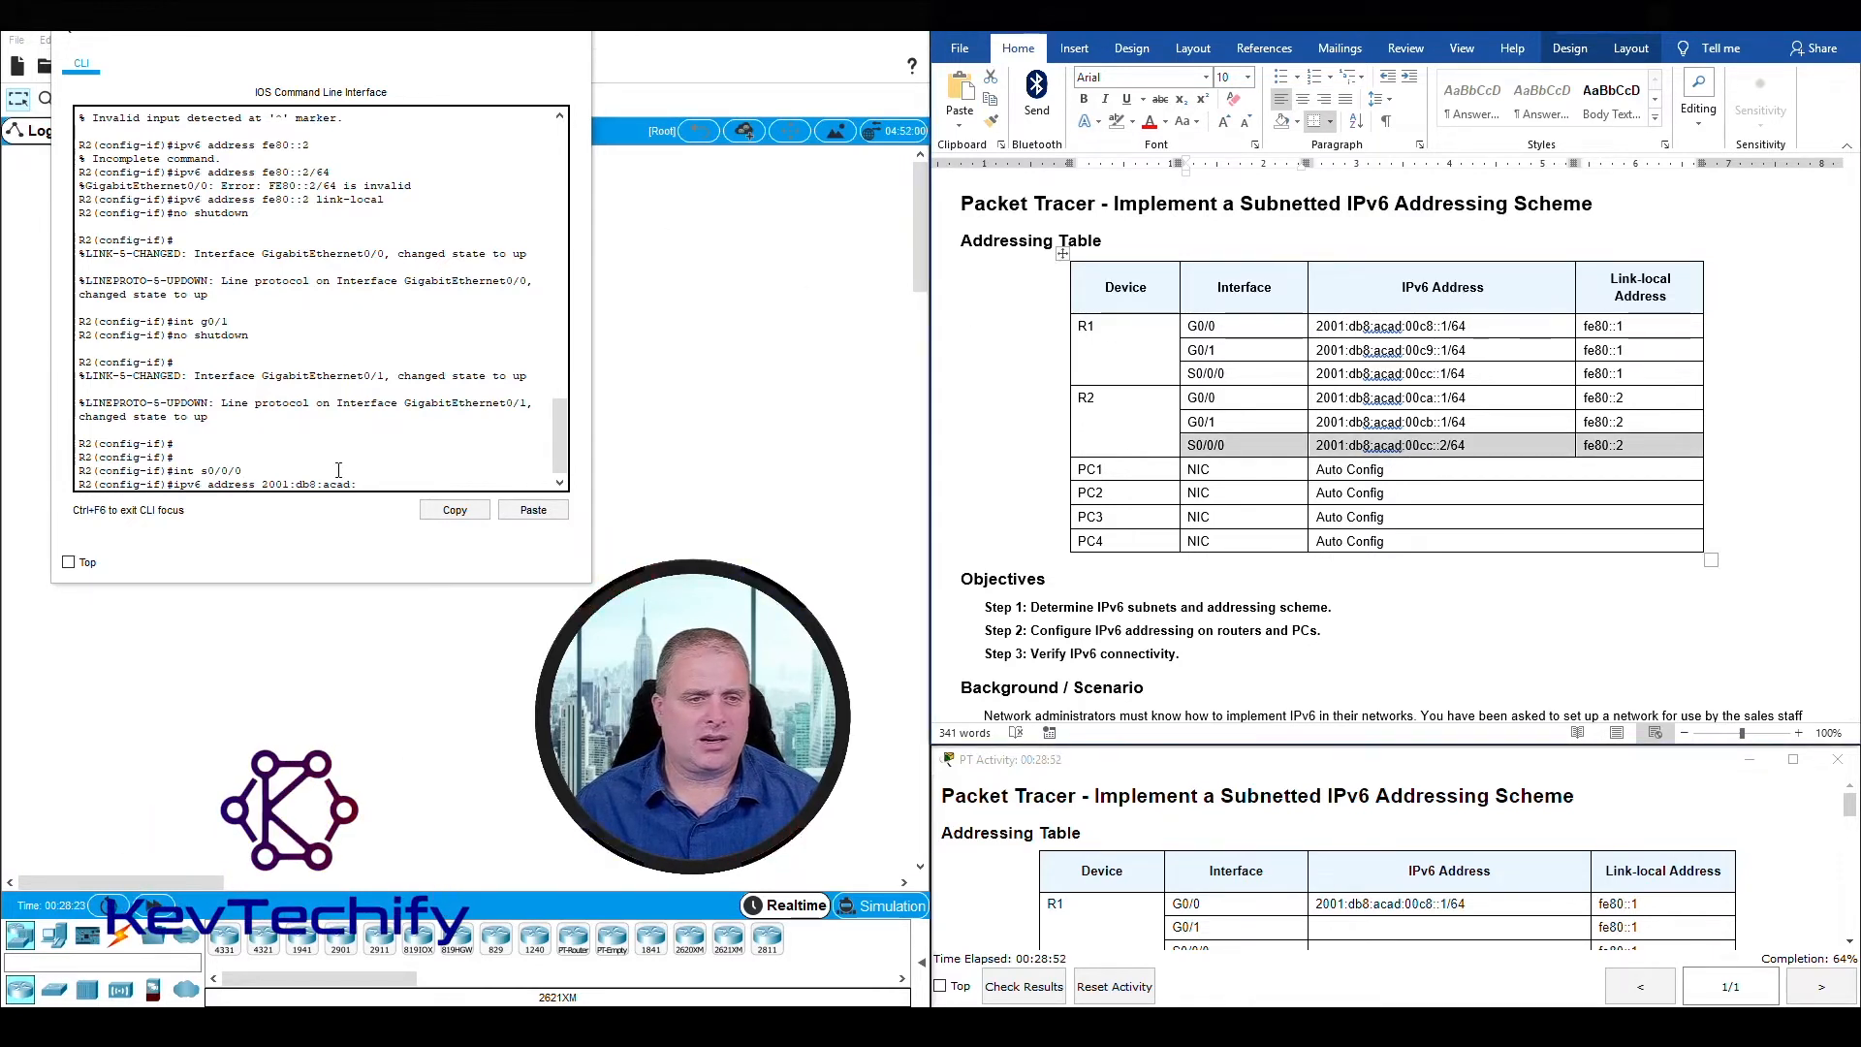
click(380, 485)
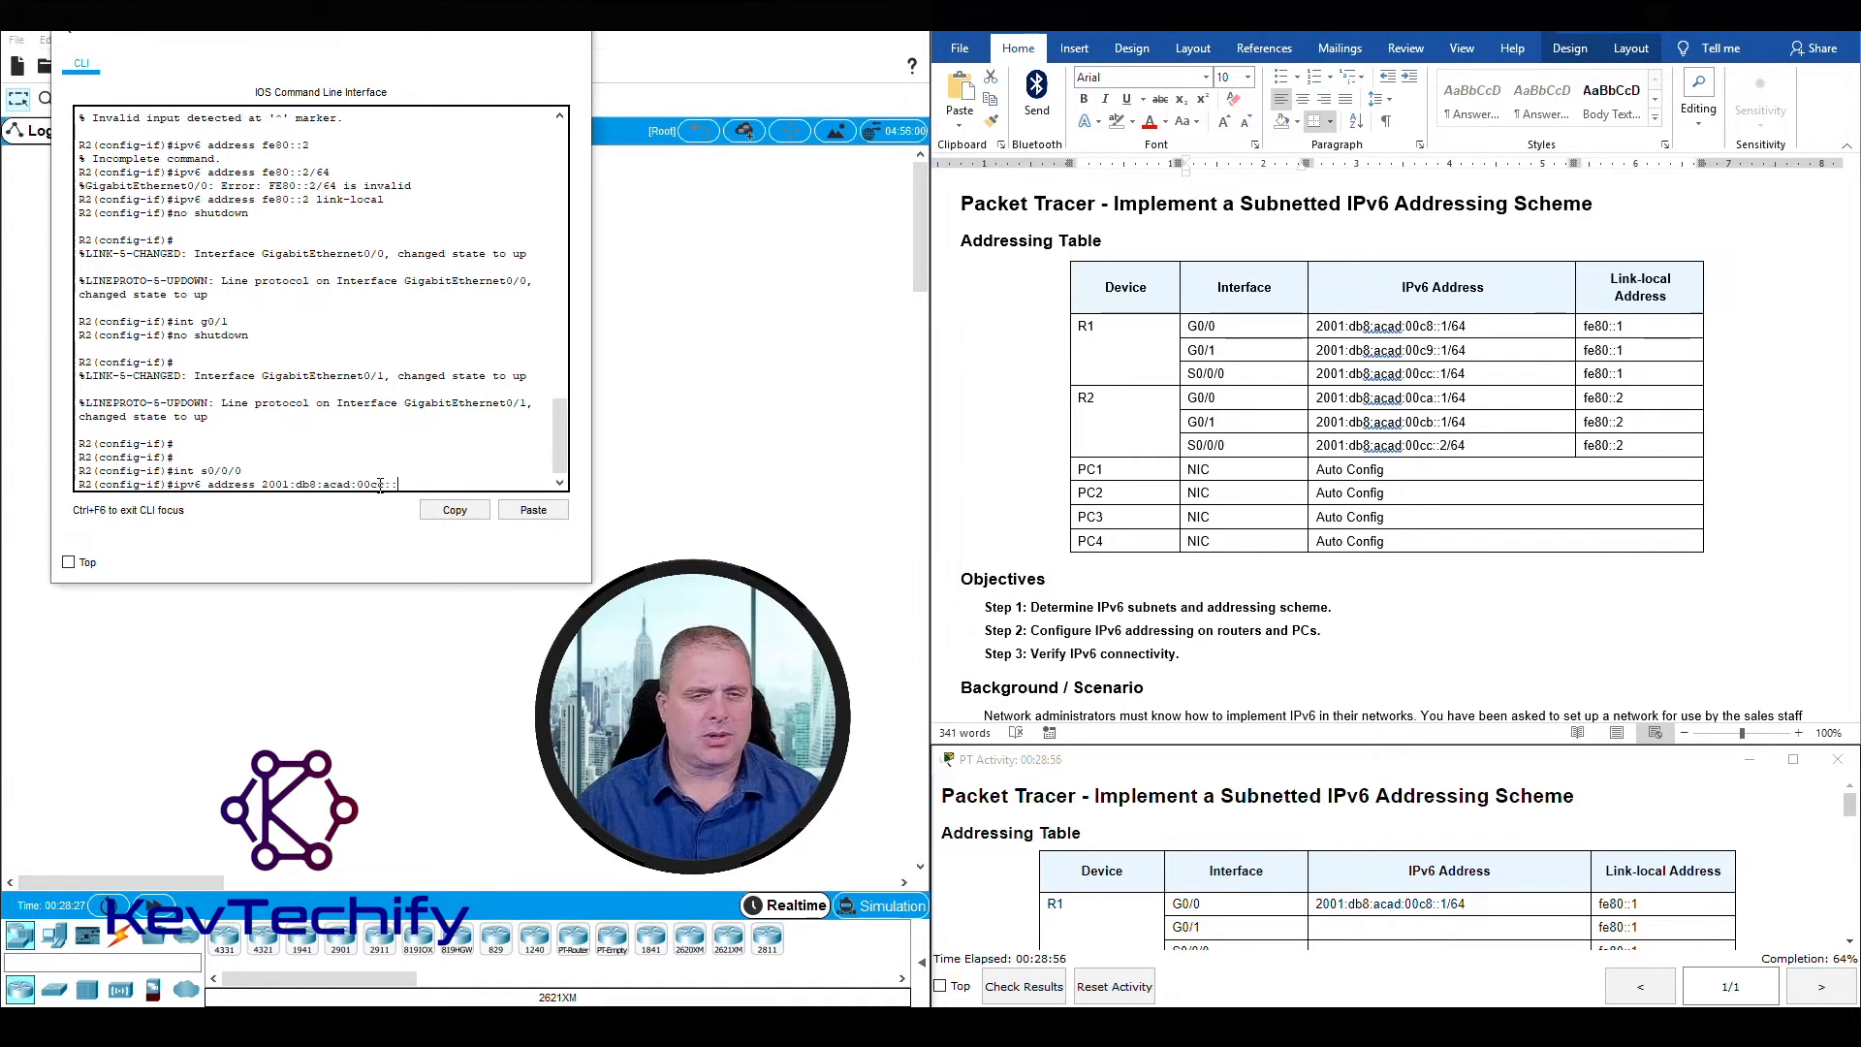
click(1453, 449)
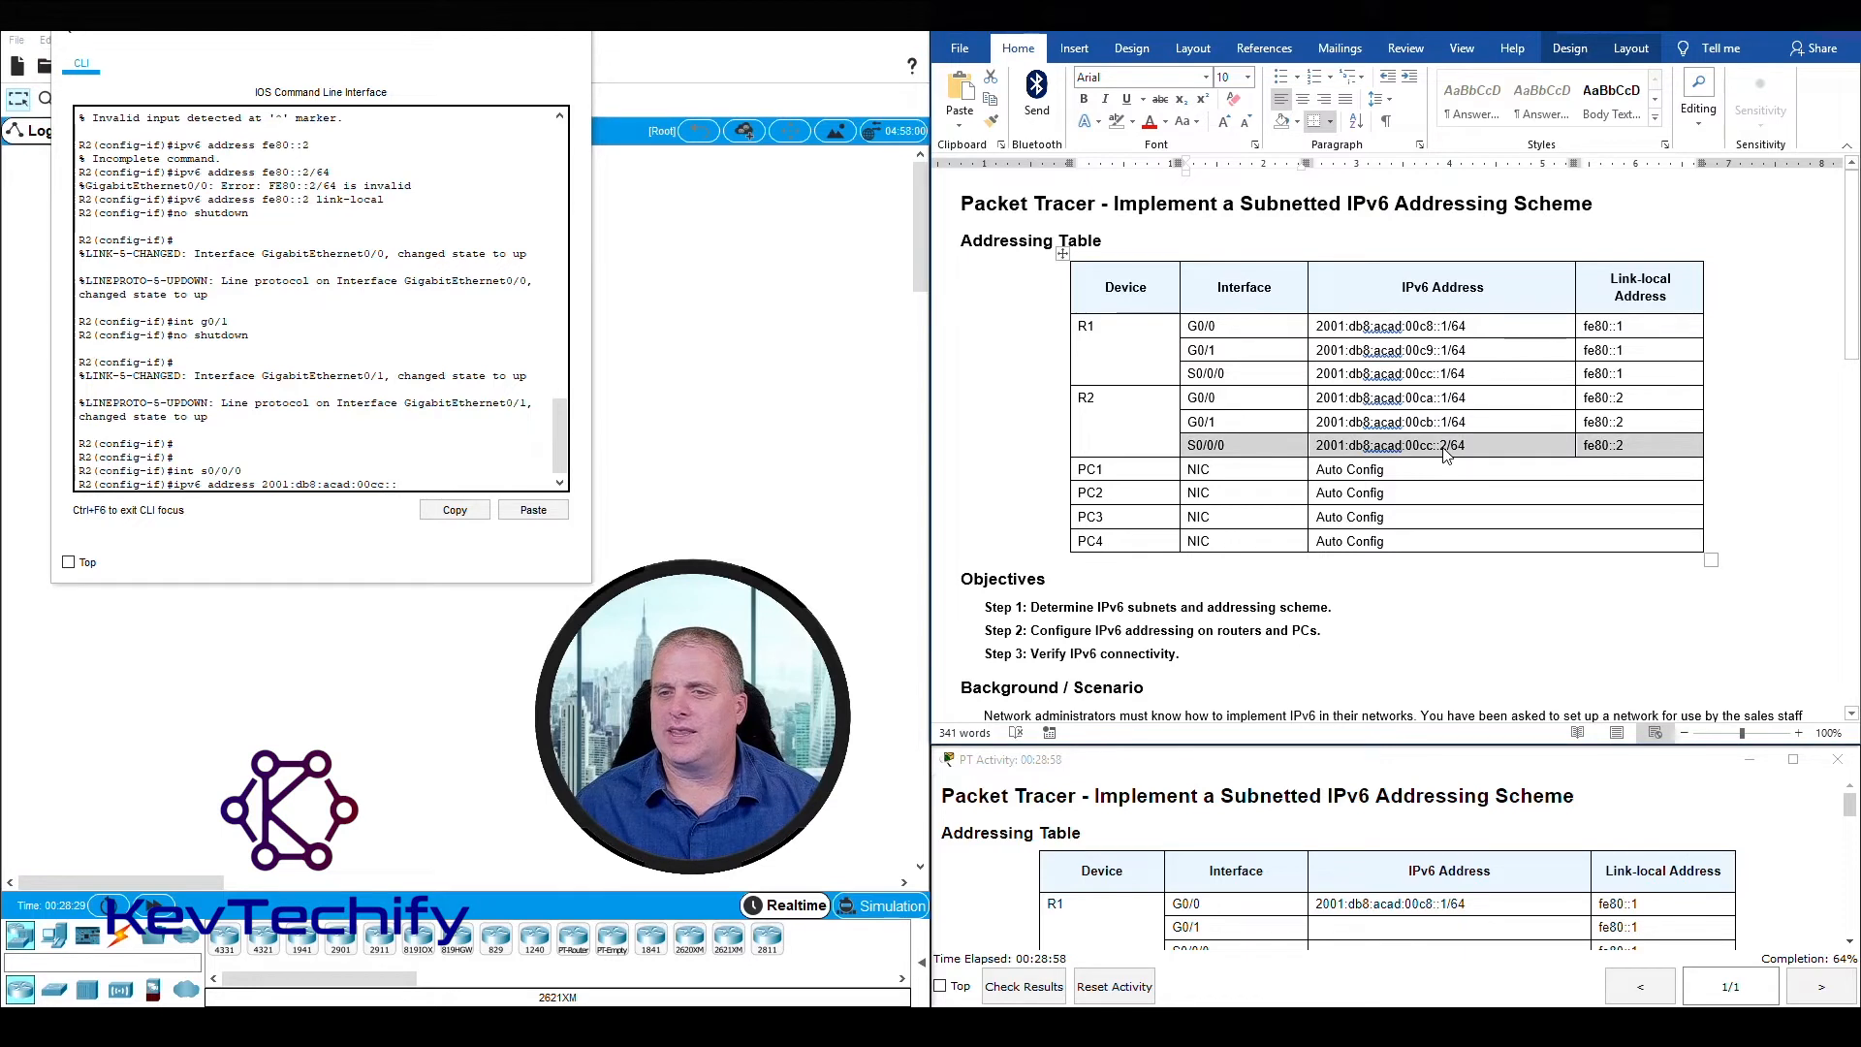
click(1442, 447)
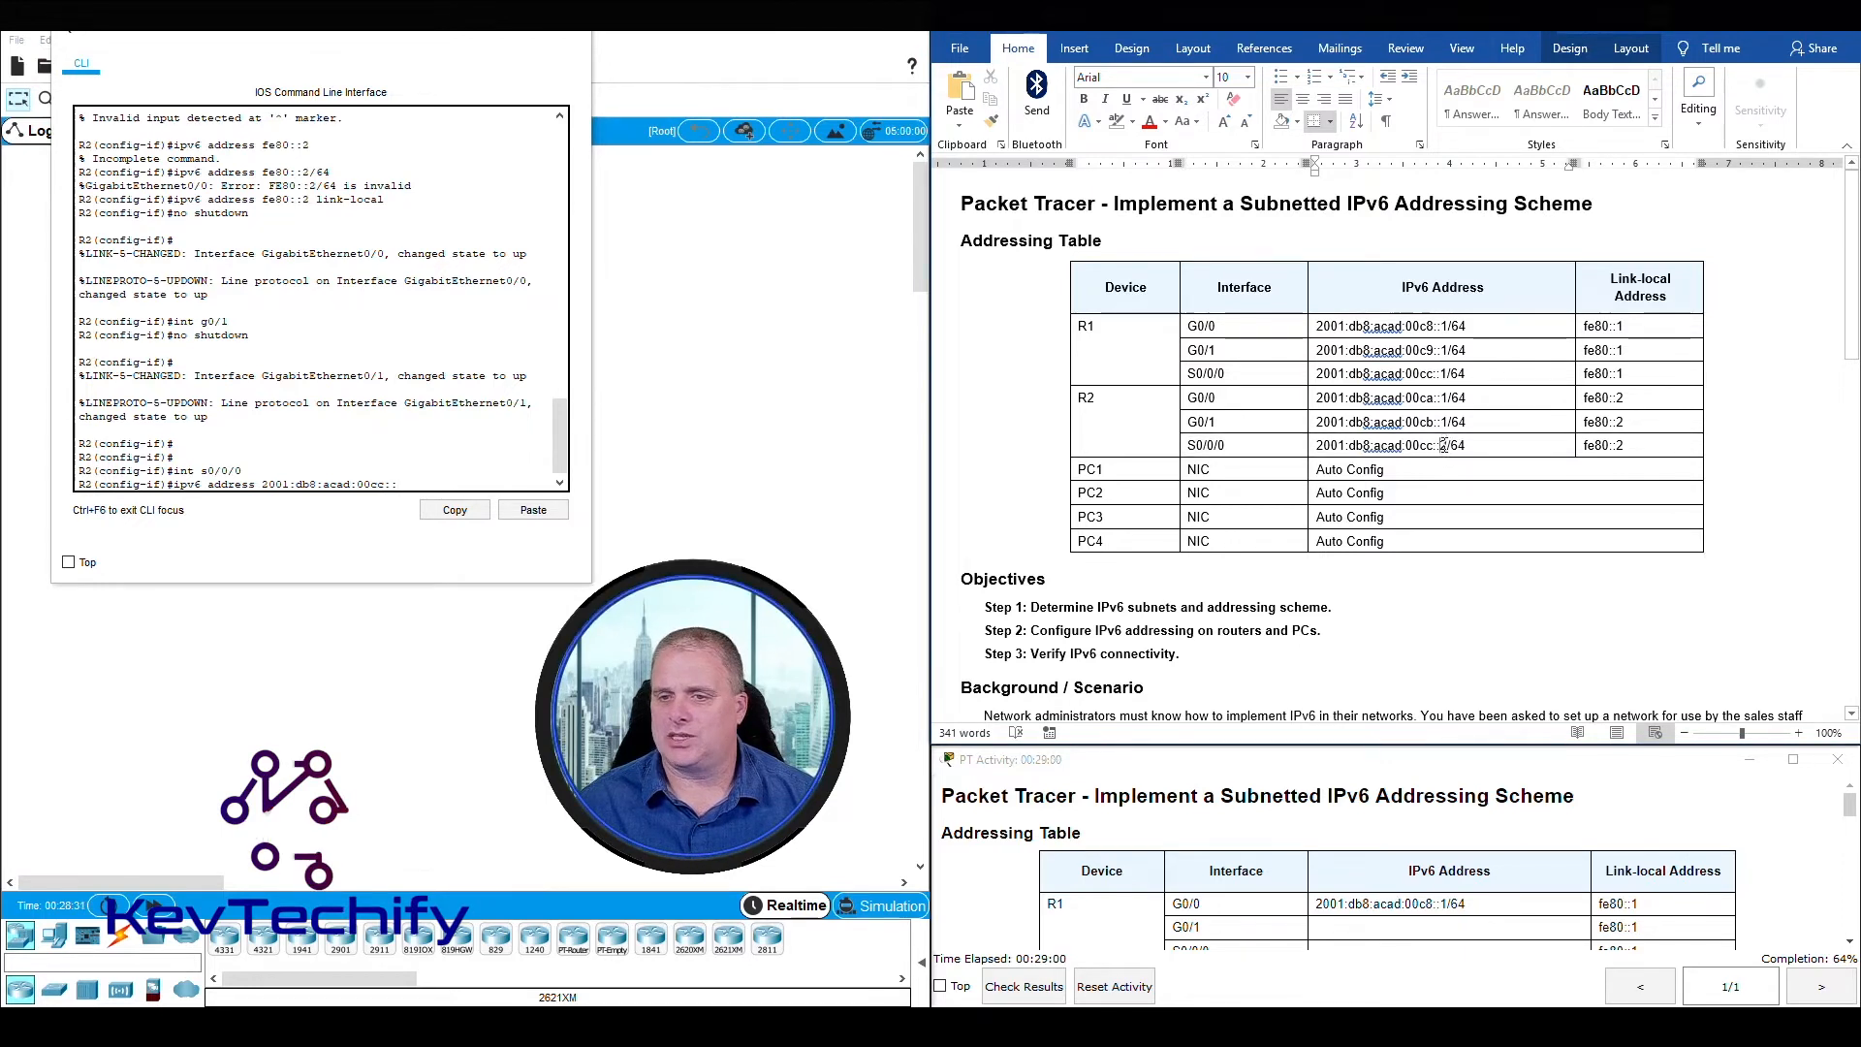
click(447, 480)
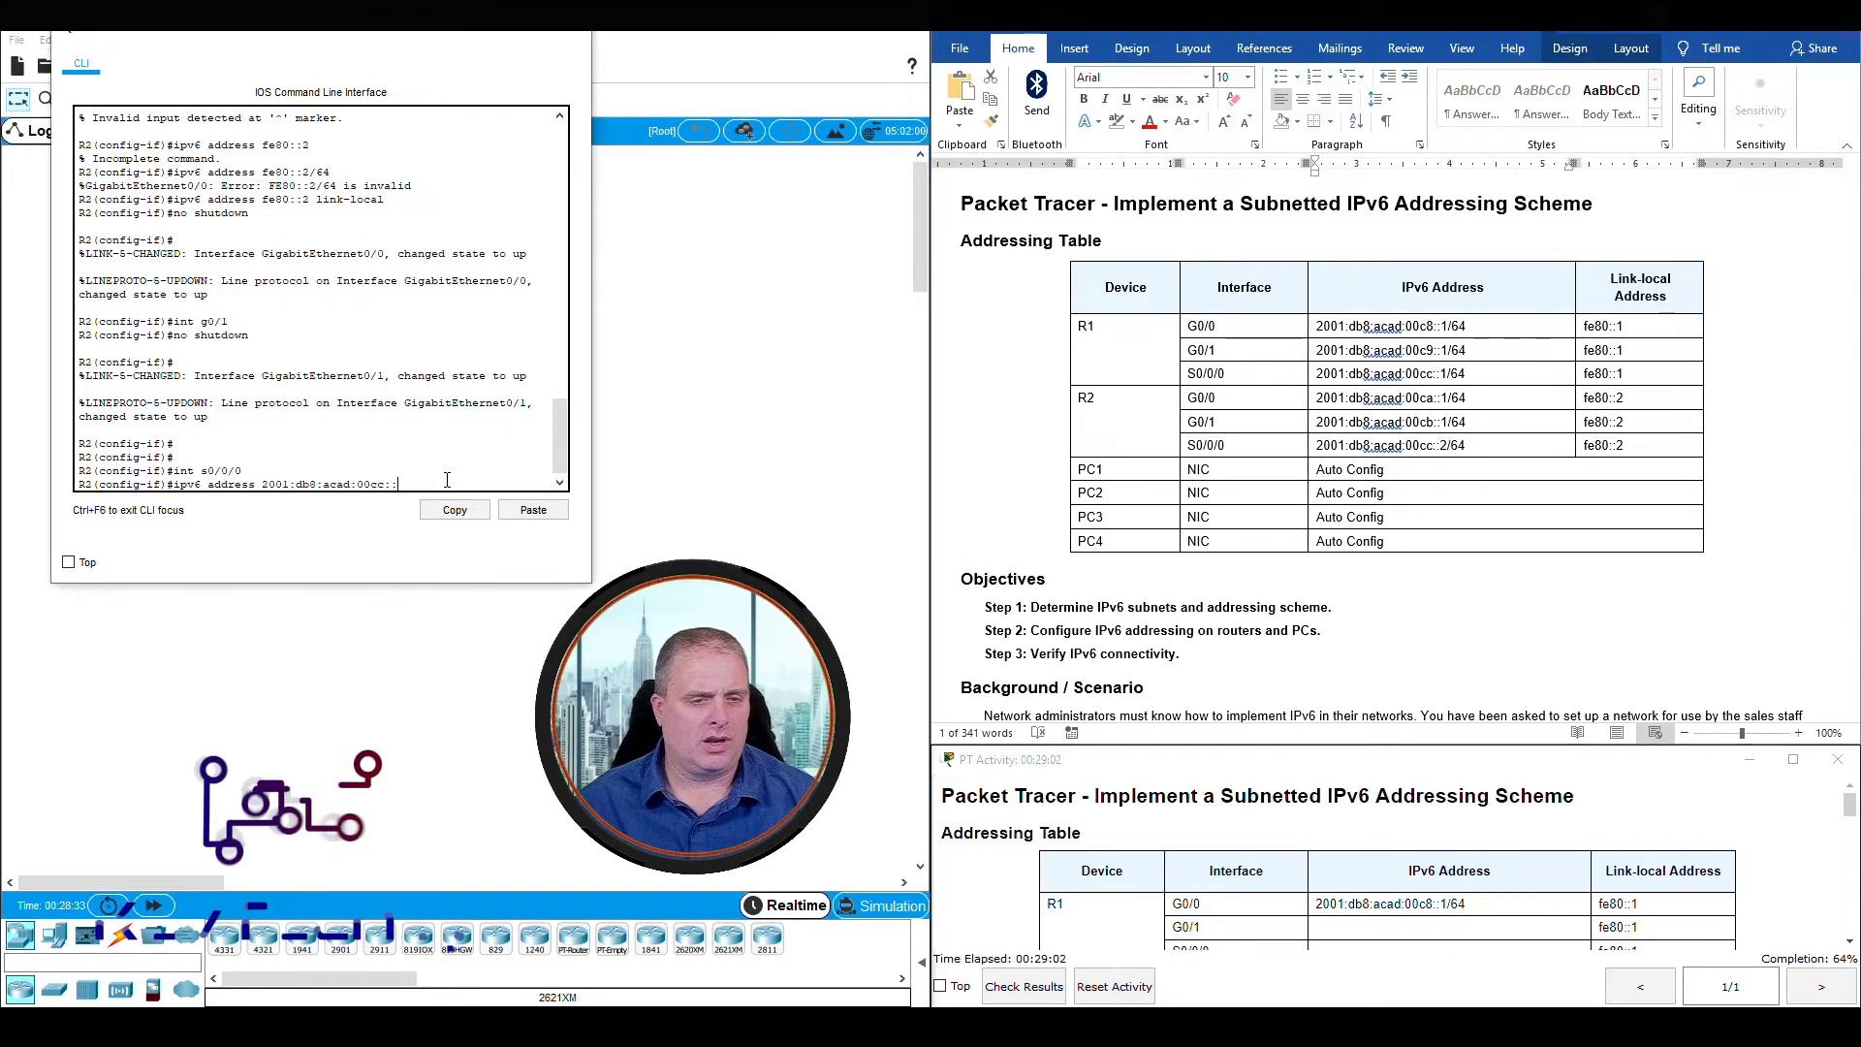
text(2/)
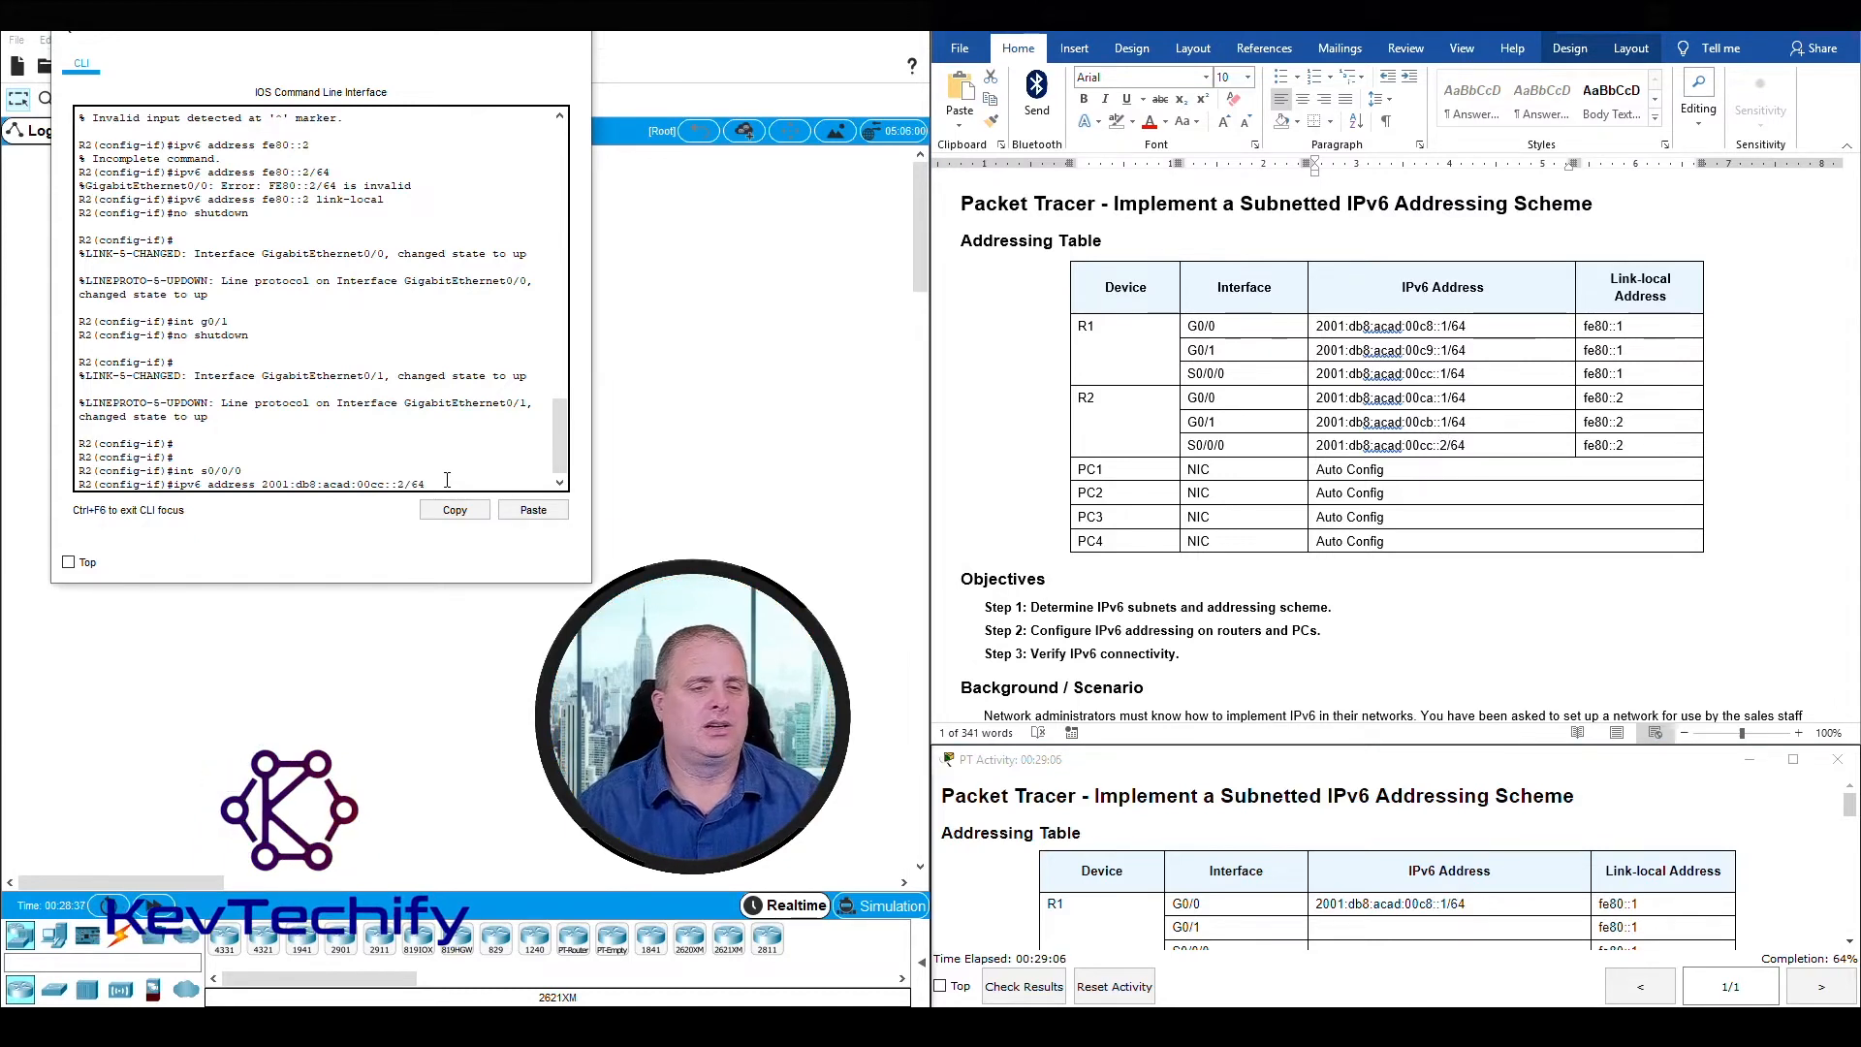
text(64)
key(Return)
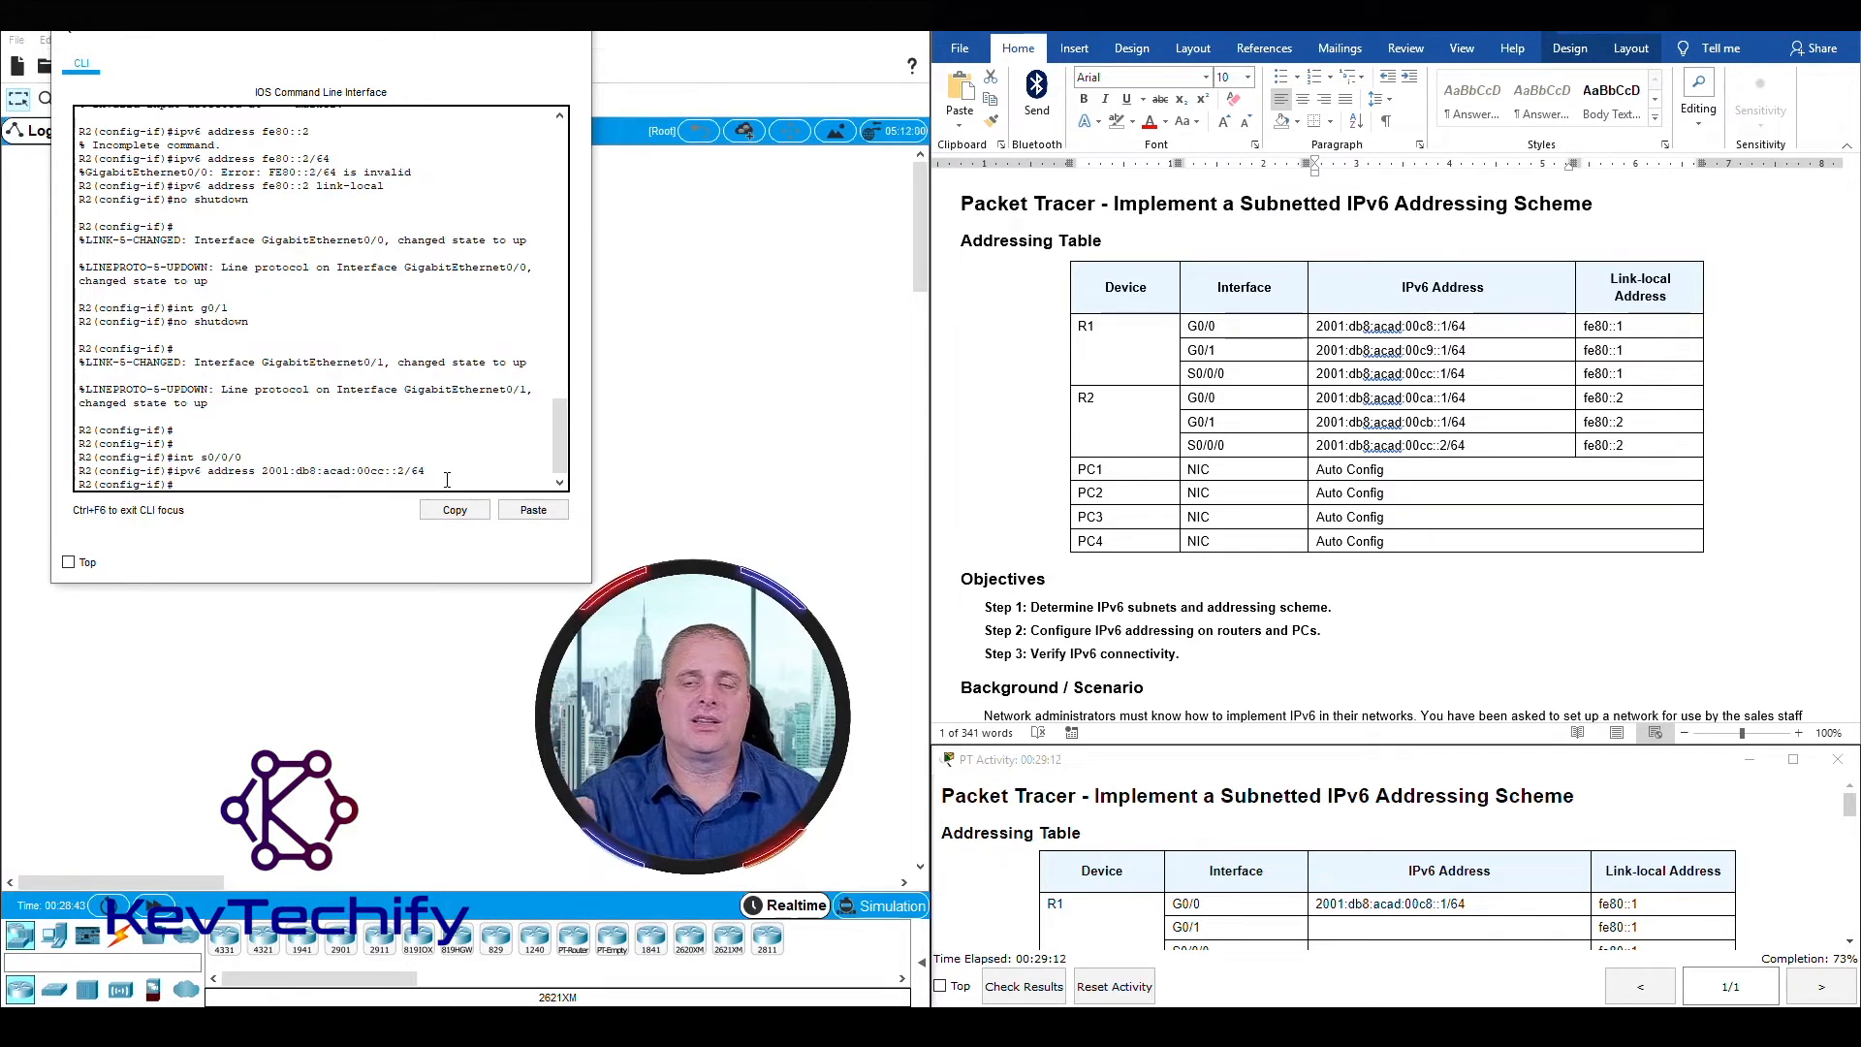
- Assign the link-local IPv6 address fe80::2 to R2's s0/0/0 interface
text(ip)
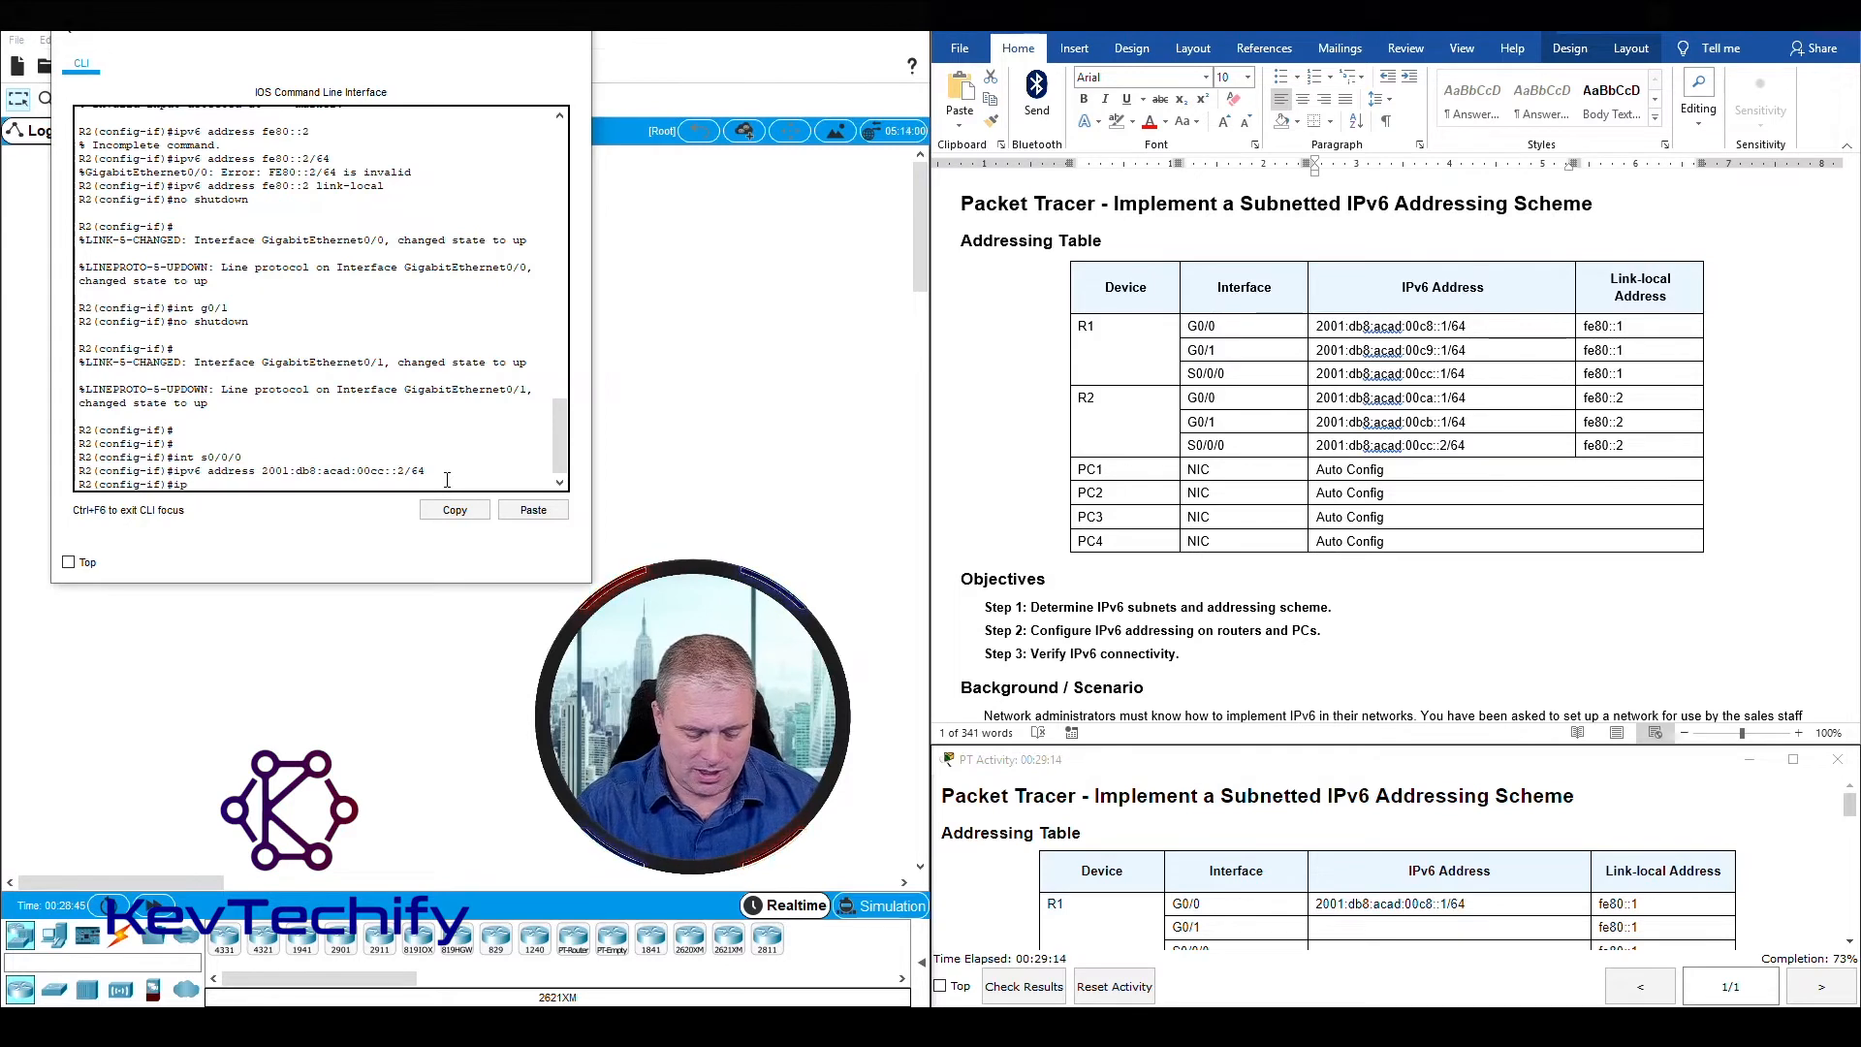
text(v6 a)
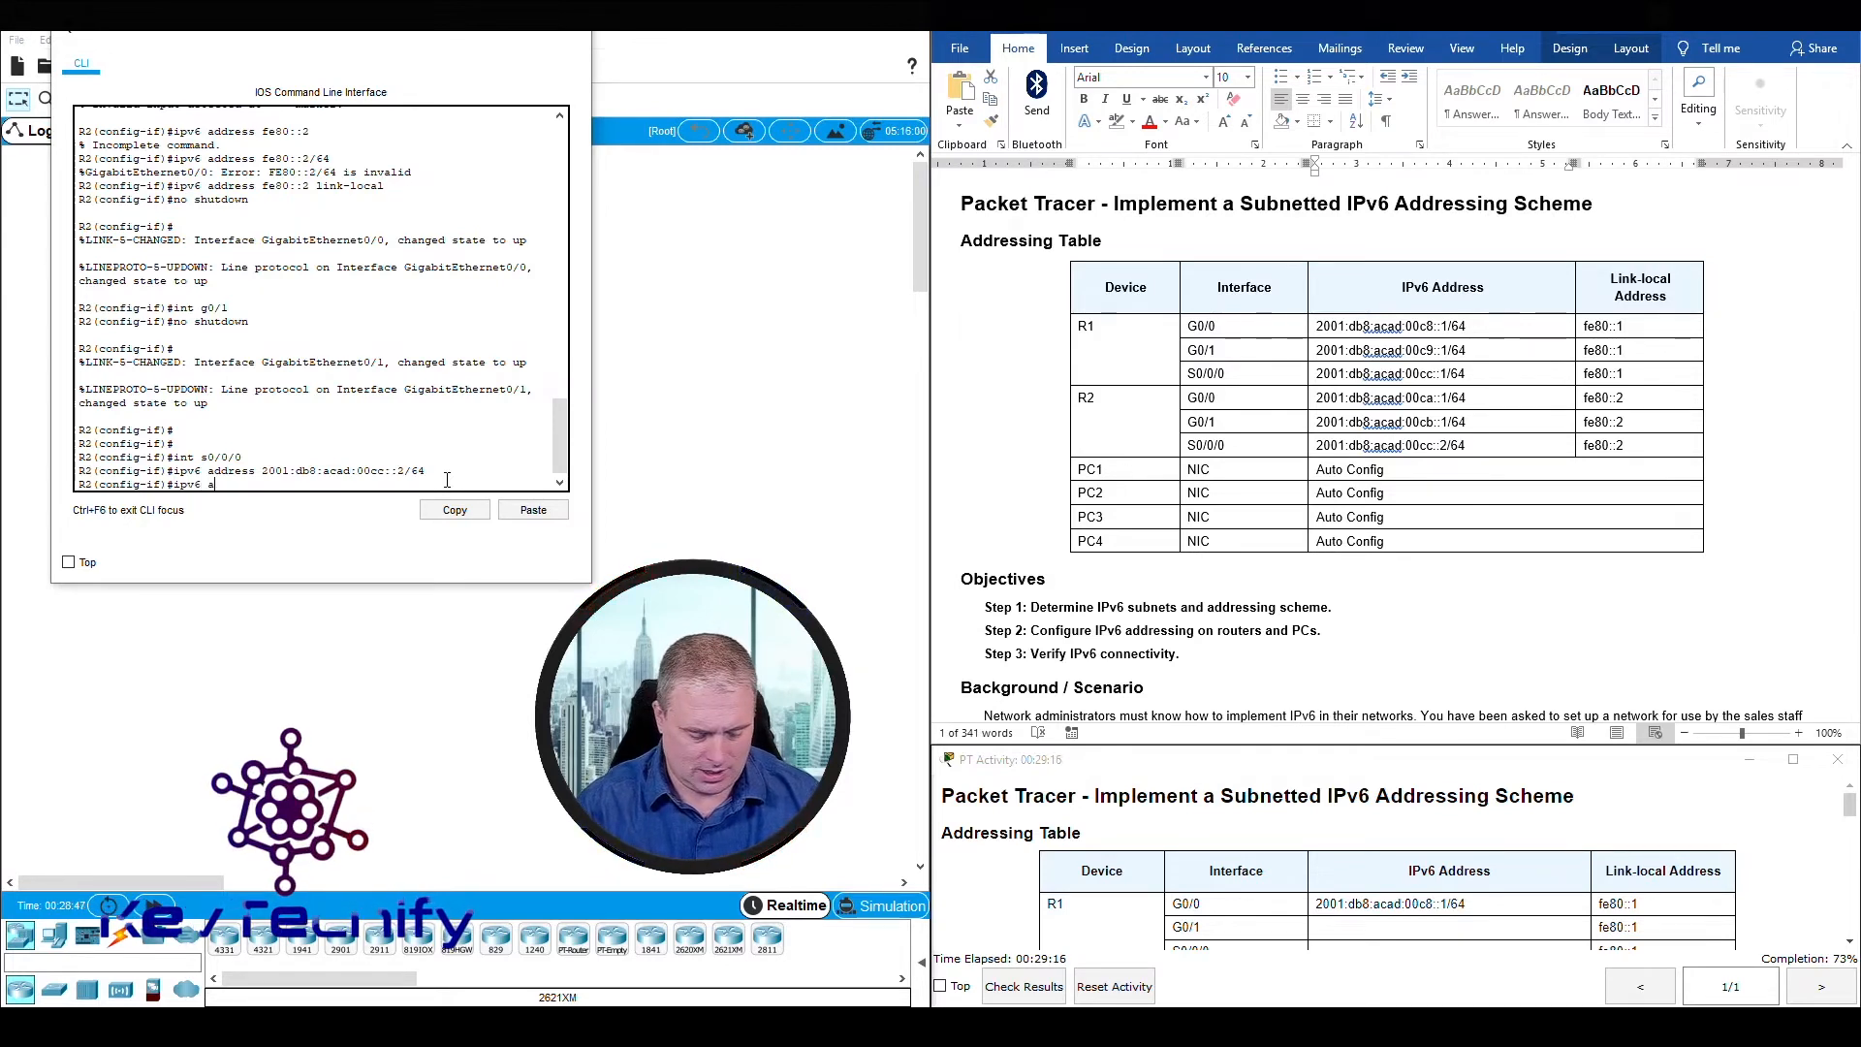
text(ddress)
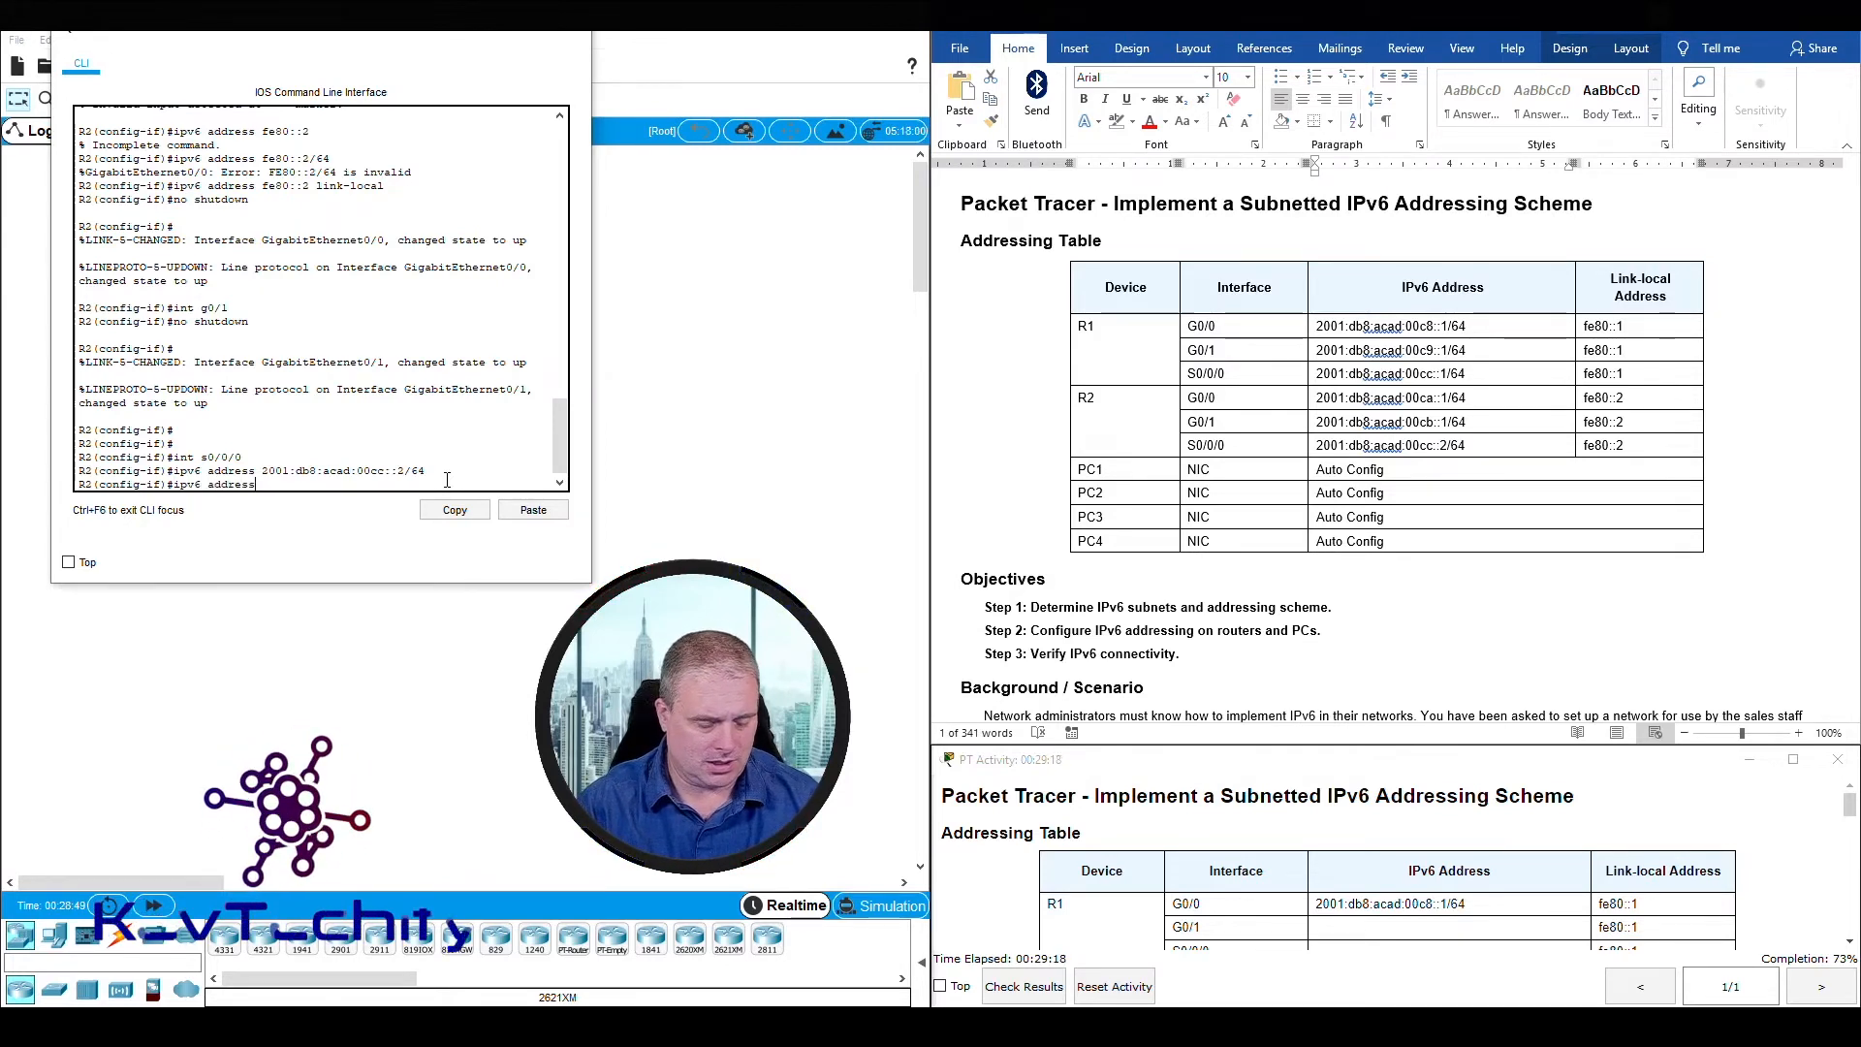
text( fe80::)
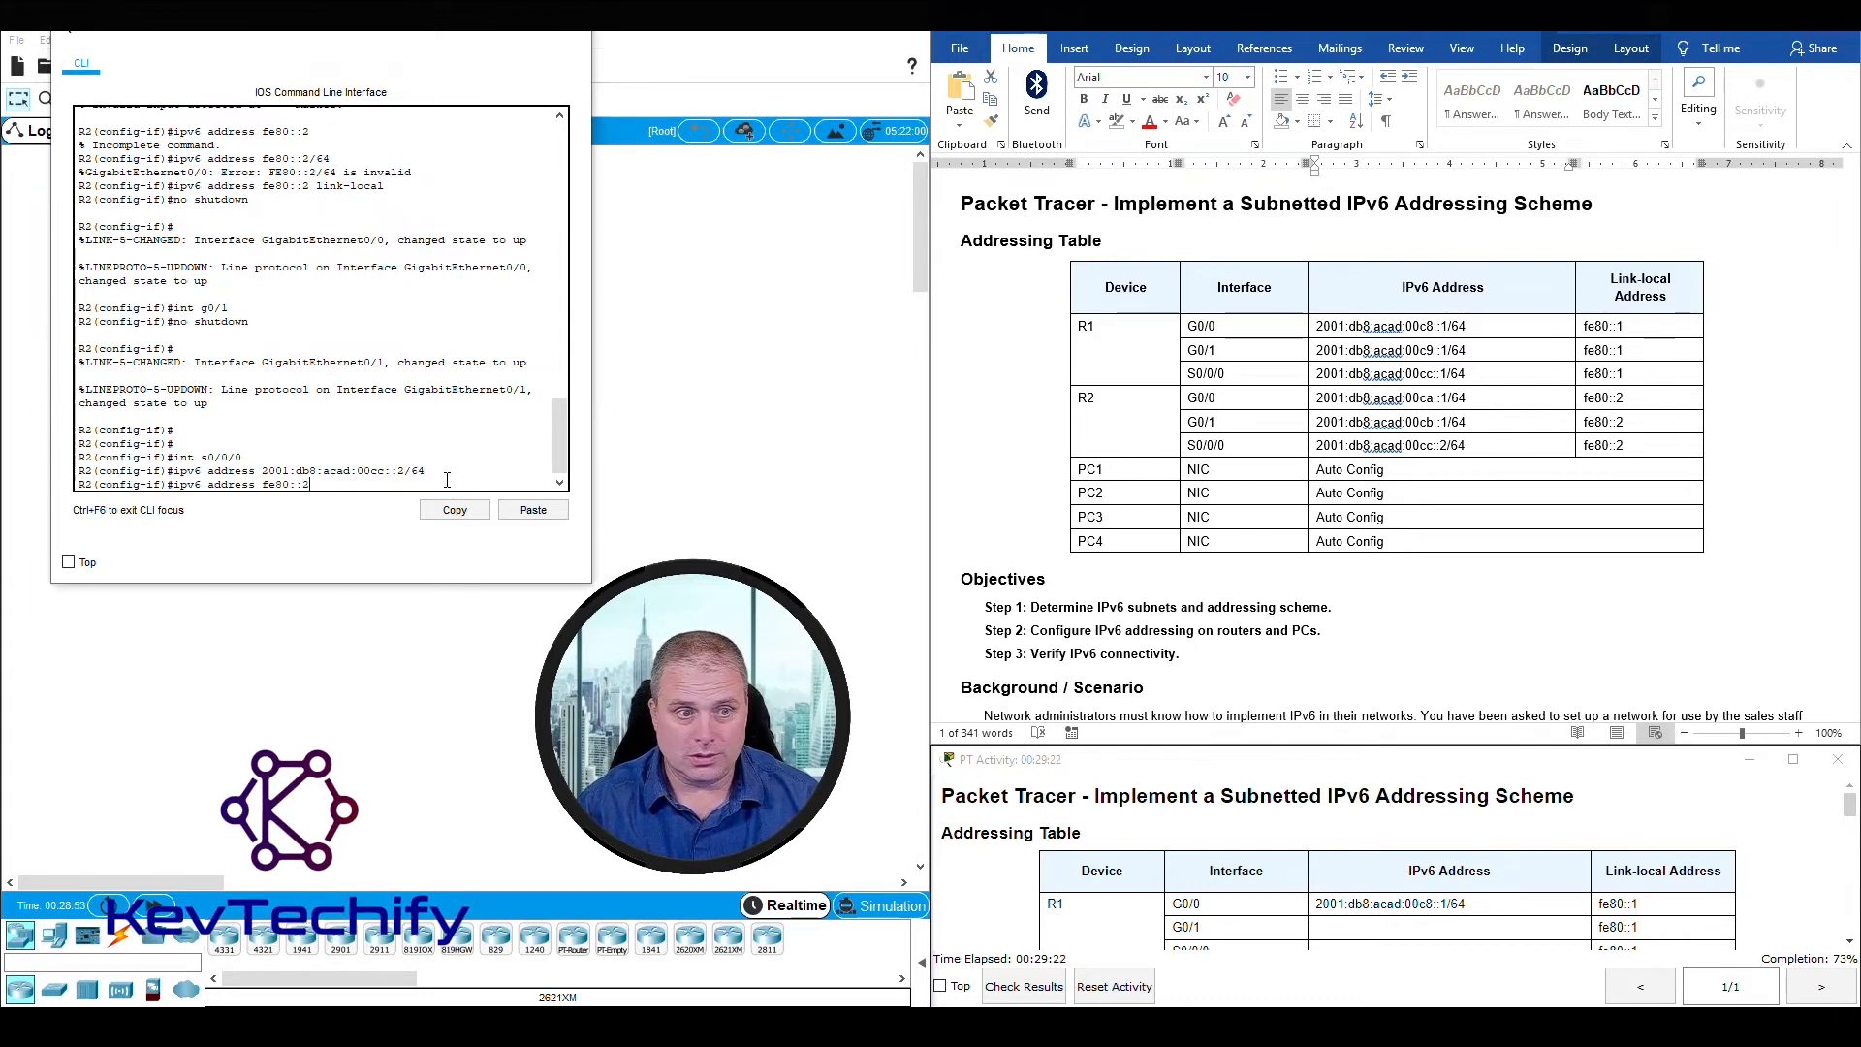
text(2 lin)
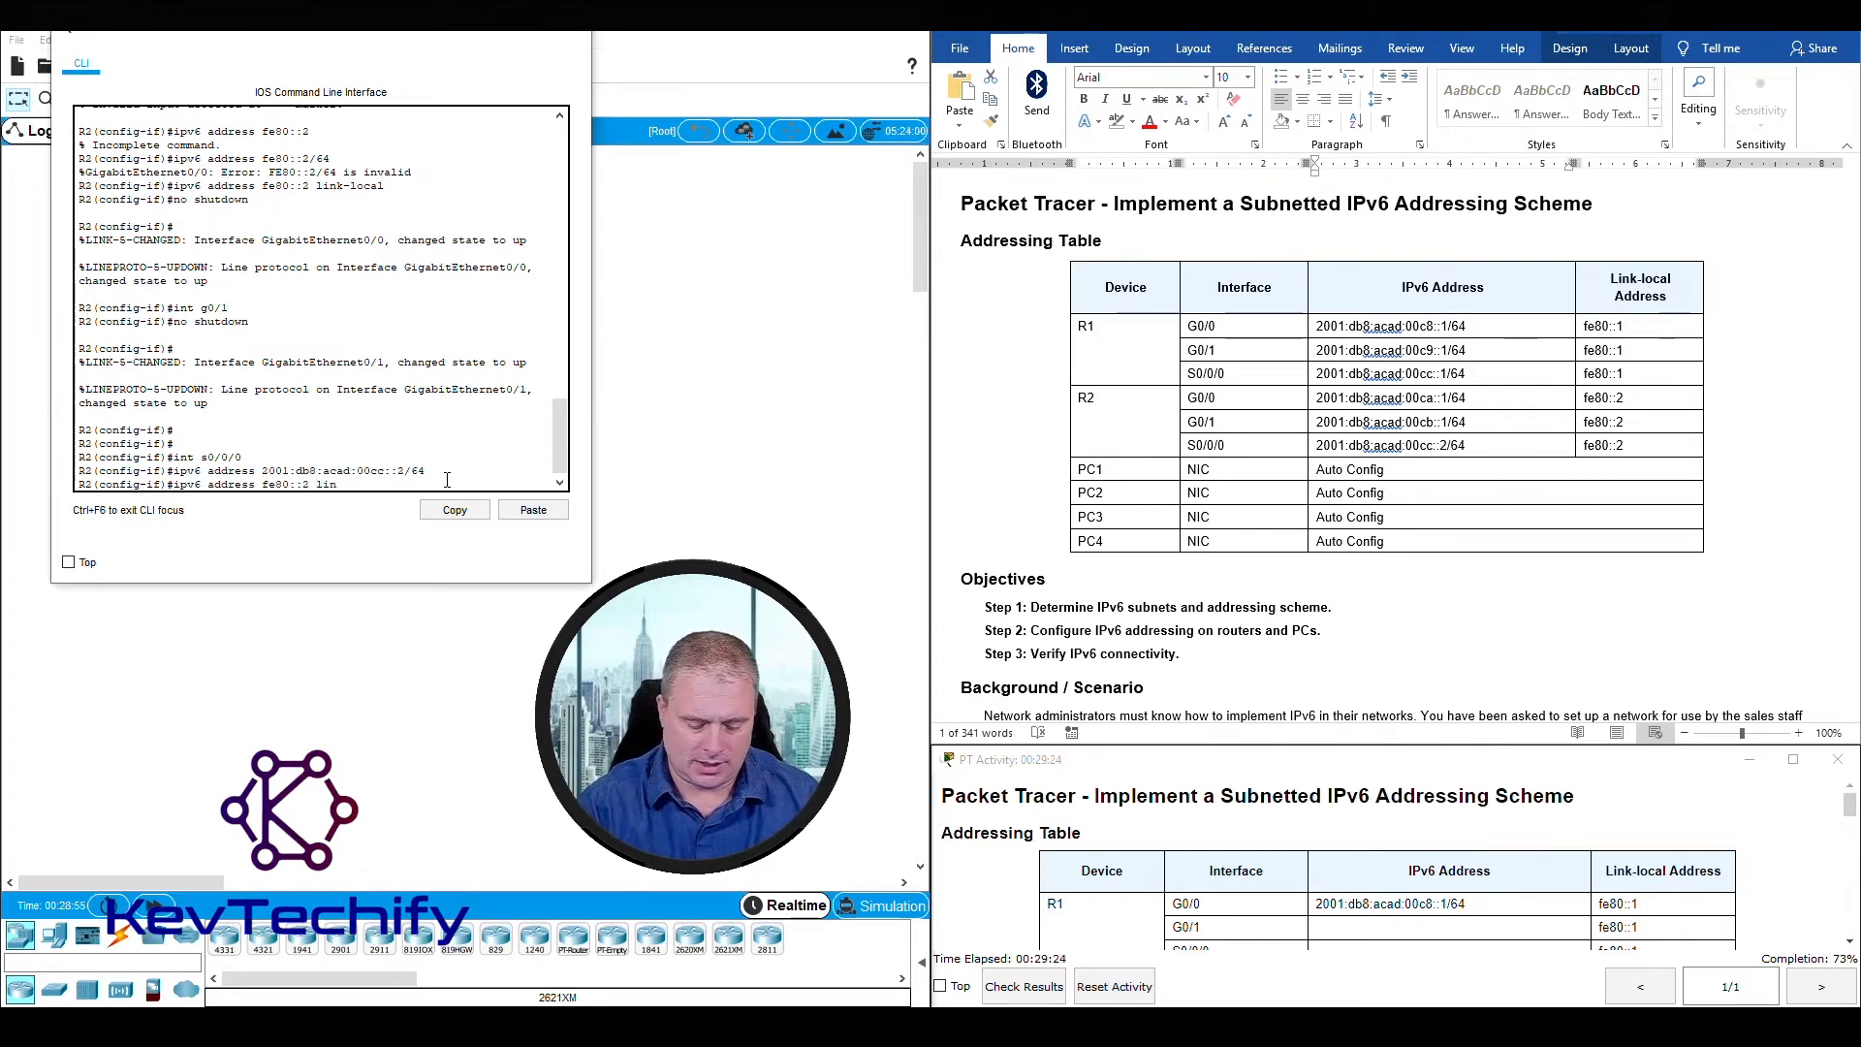
text(k-local)
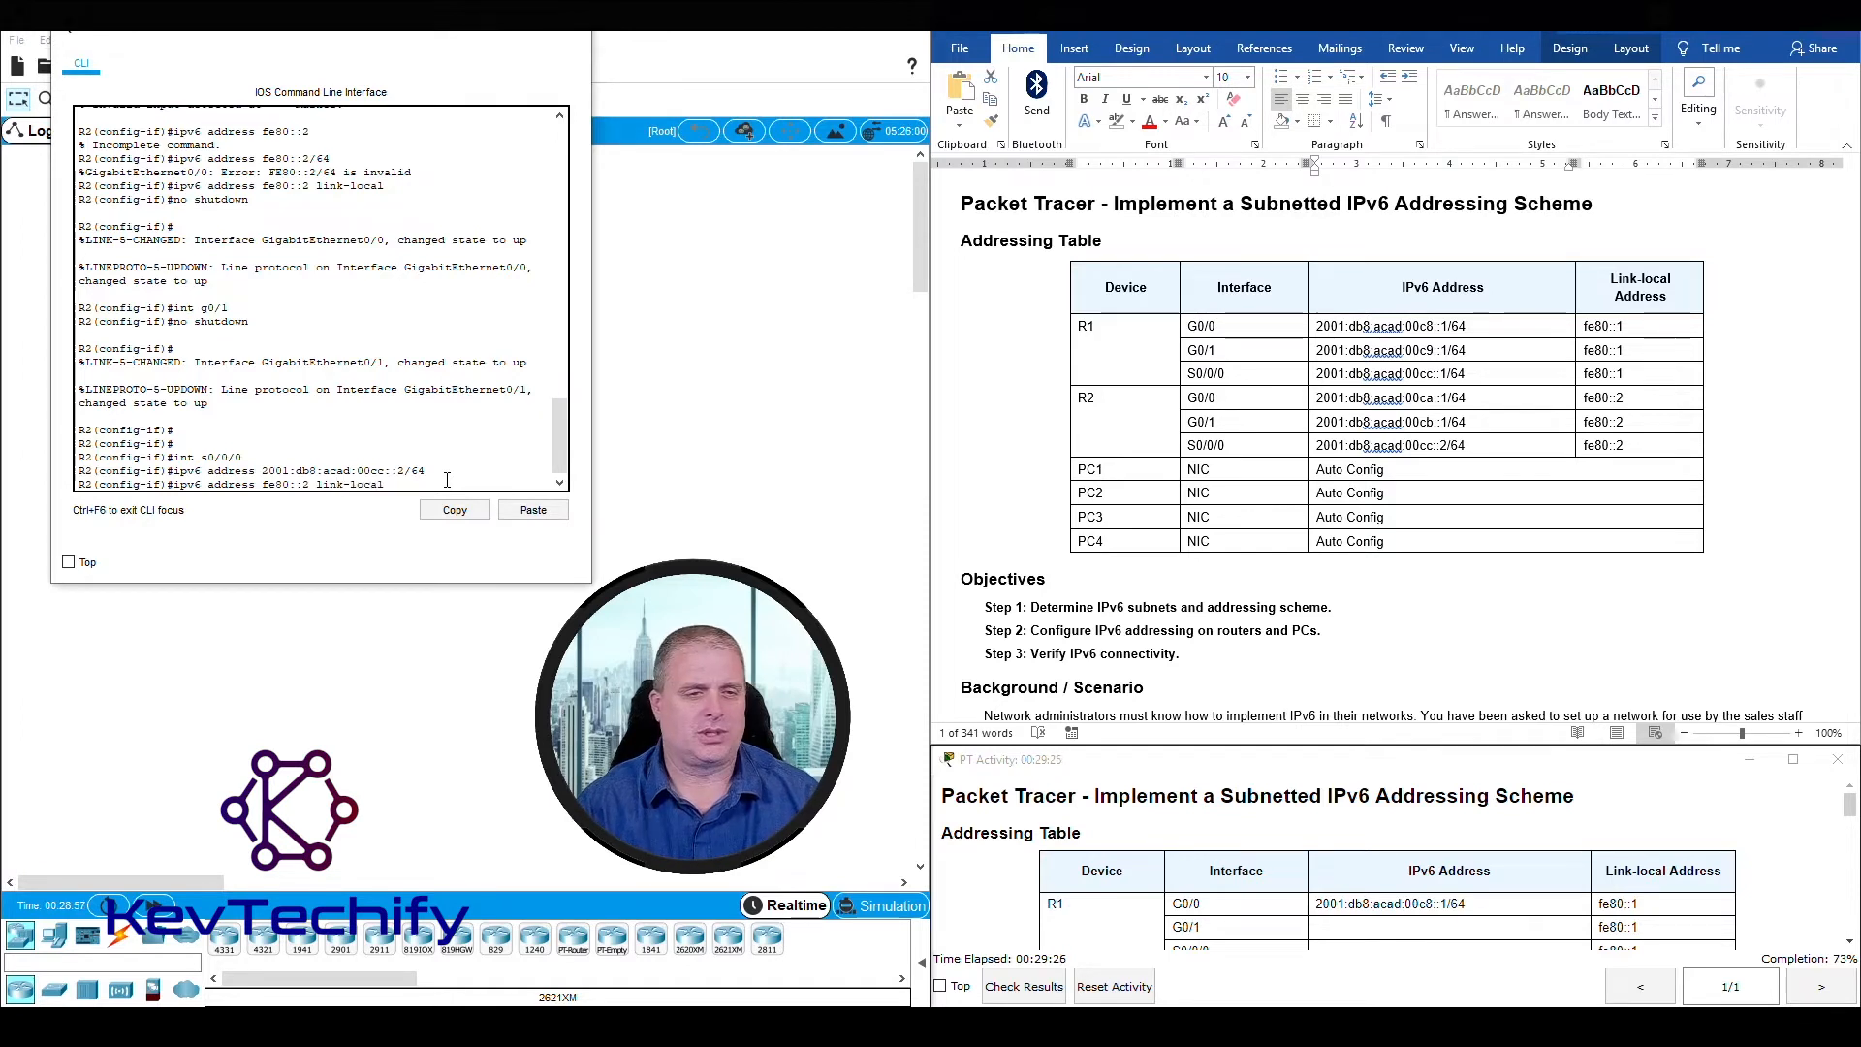
key(Return)
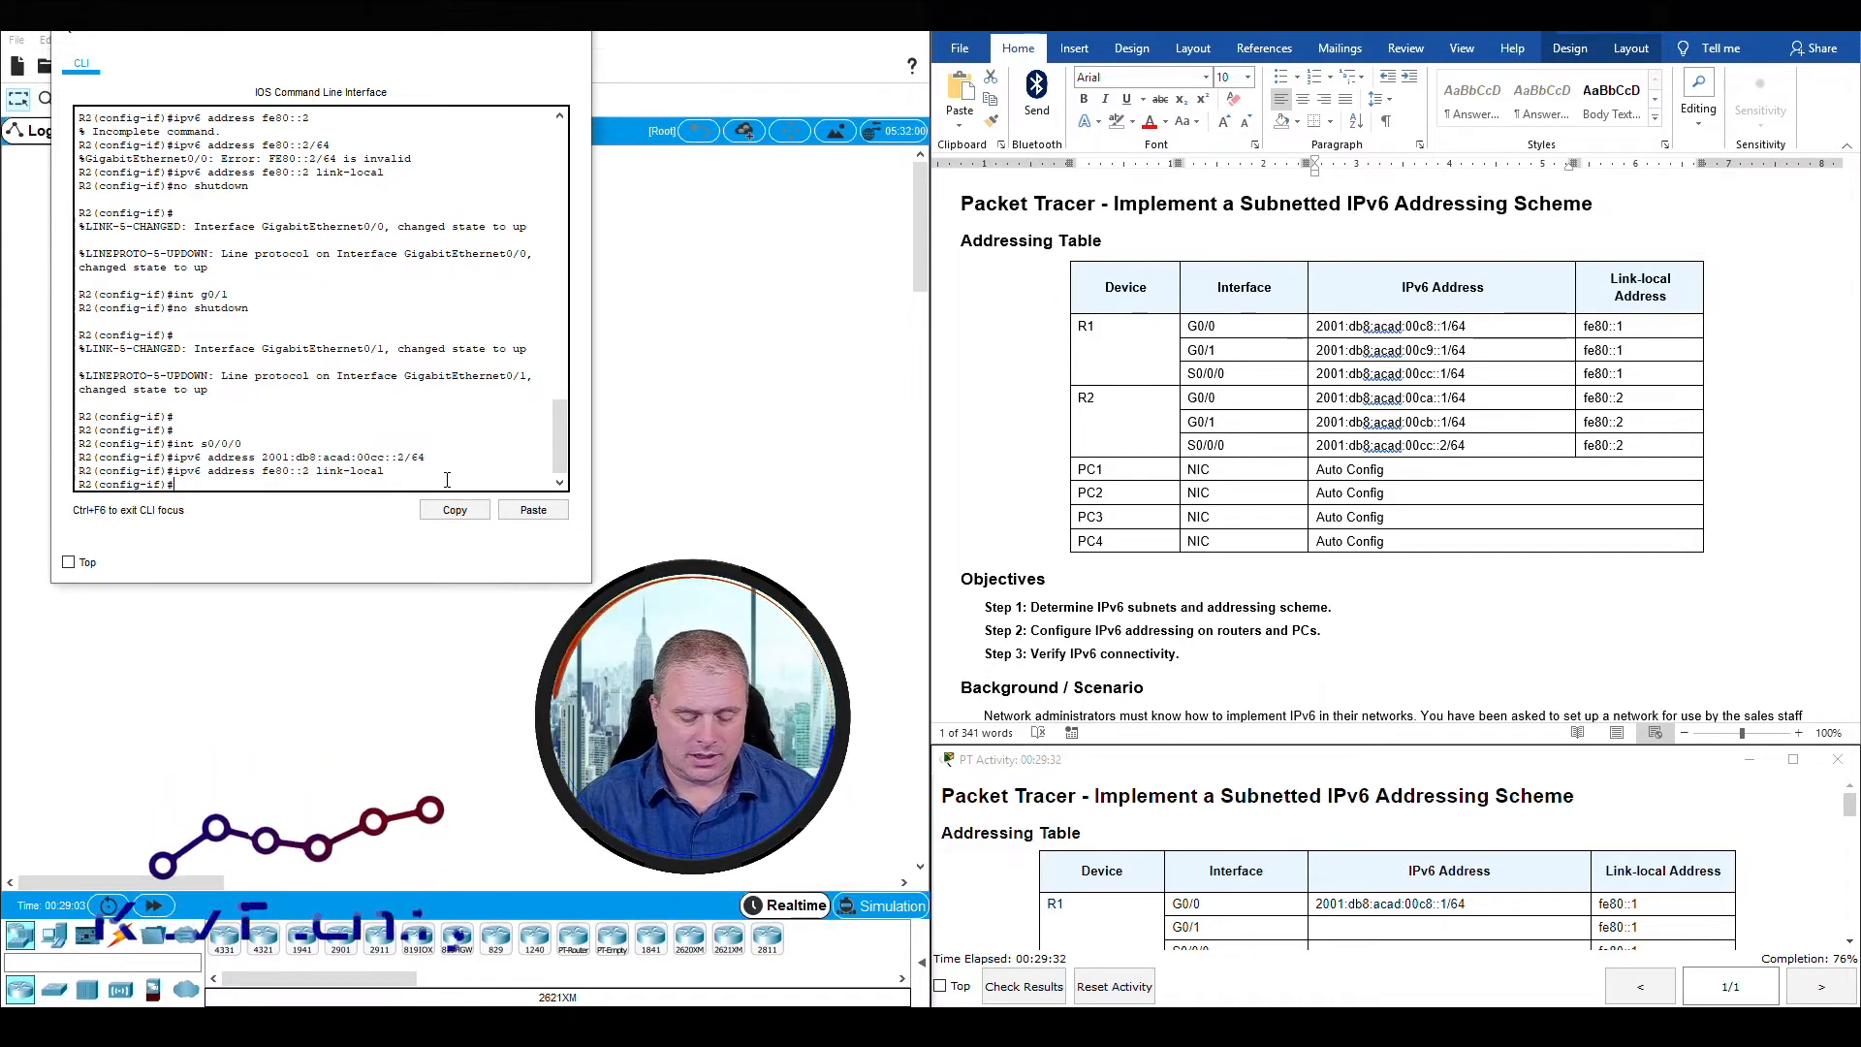
- Enable R2's s0/0/0 interface with the no shutdown command and issue the same command once more
text(no shutdown)
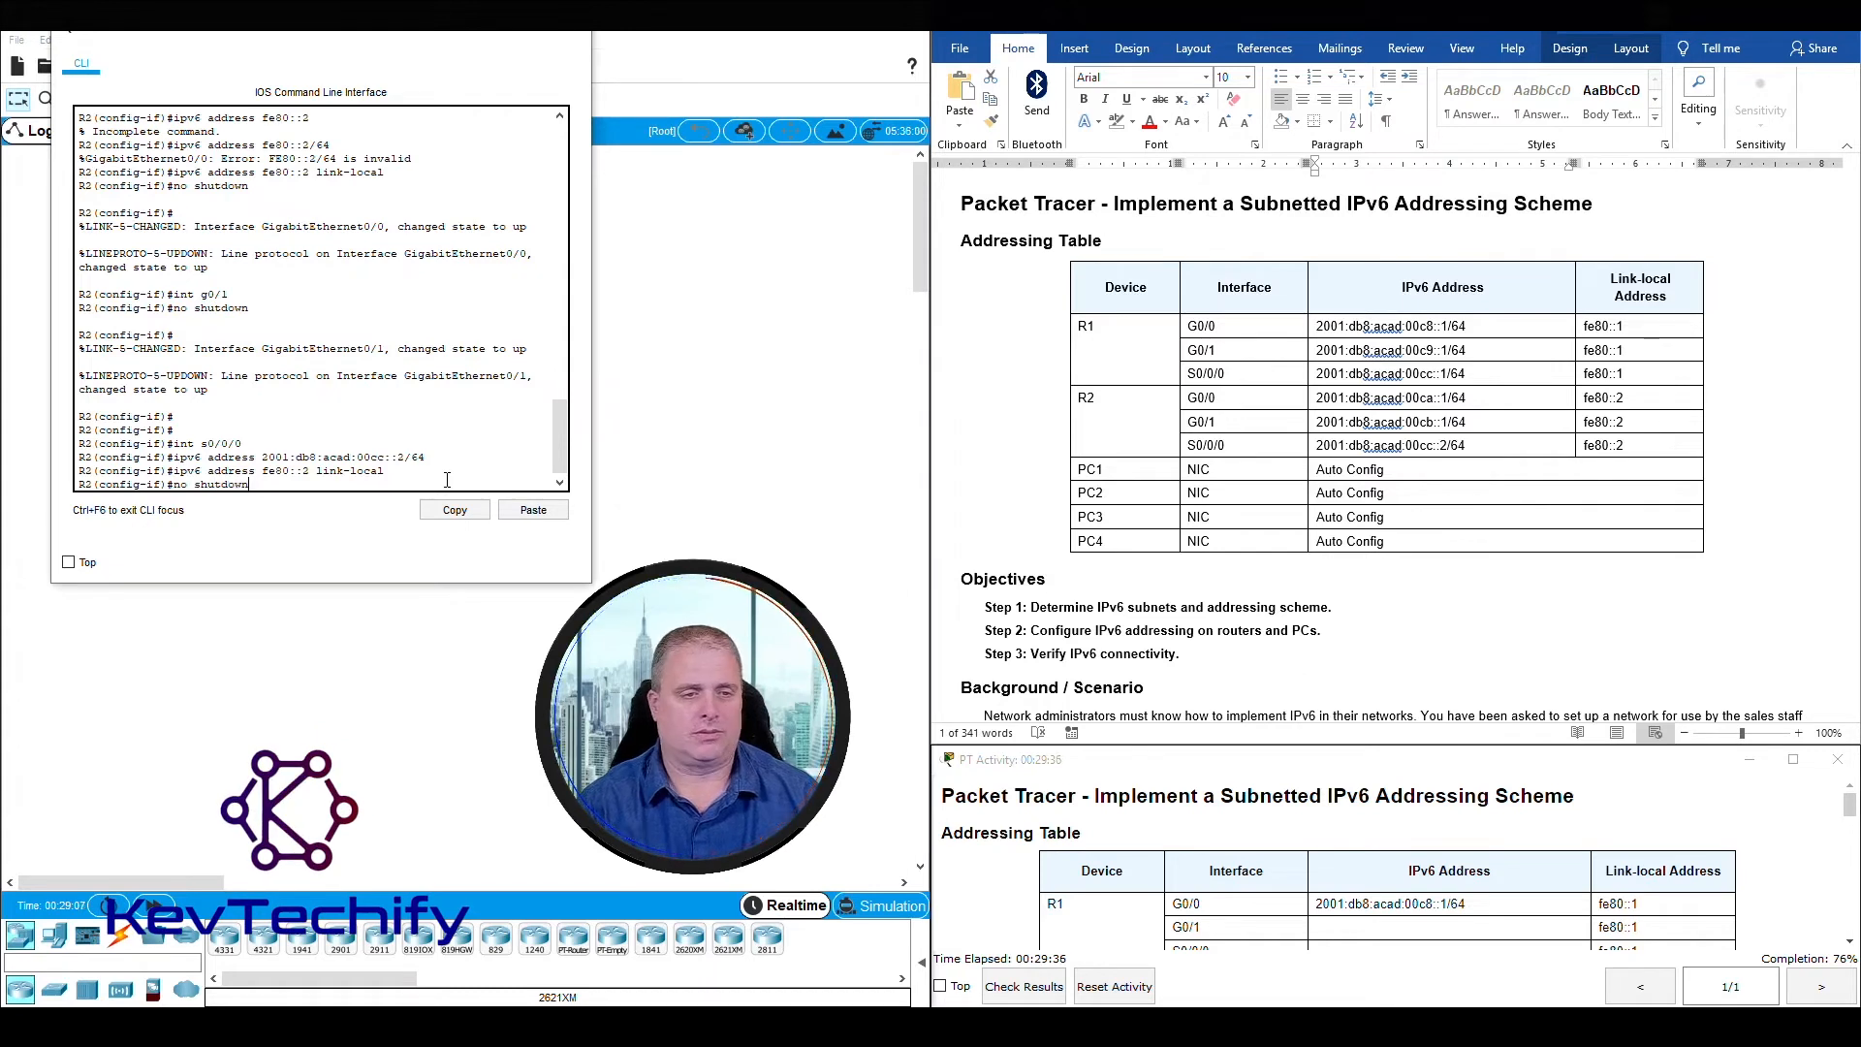
key(Return)
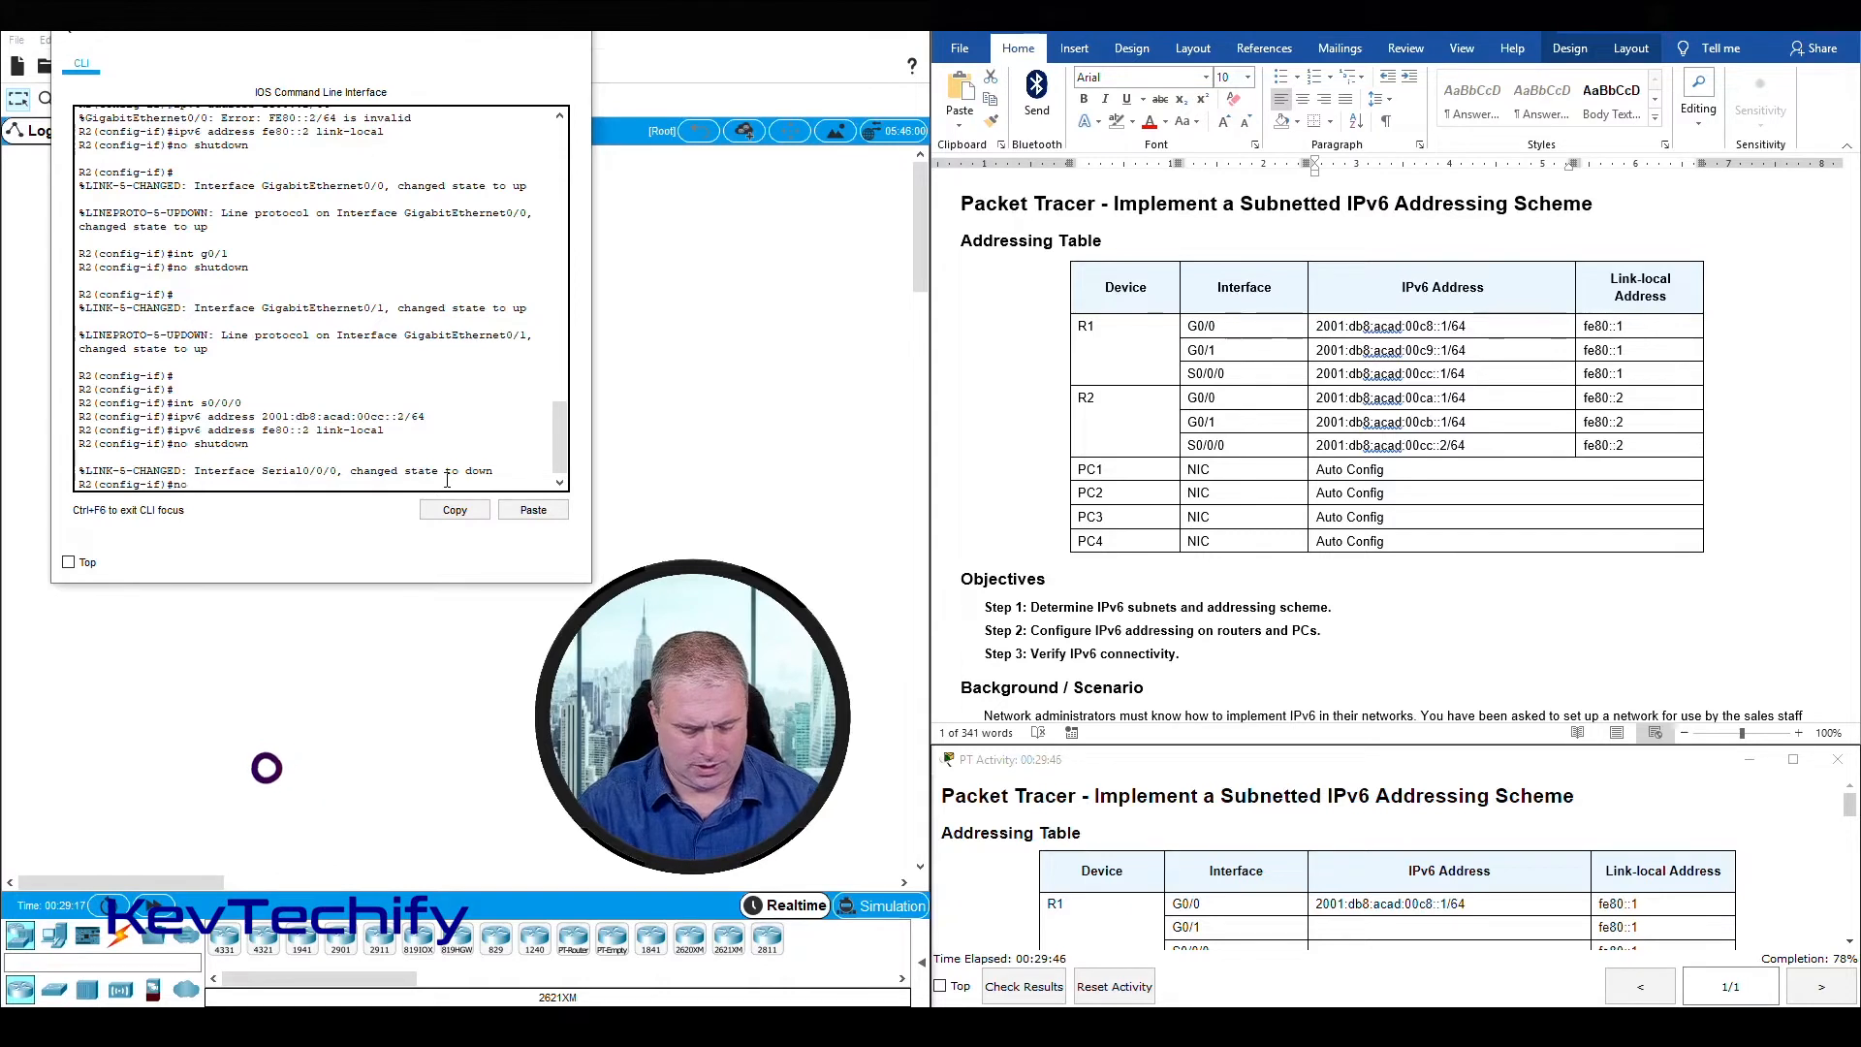
text(no shutdown)
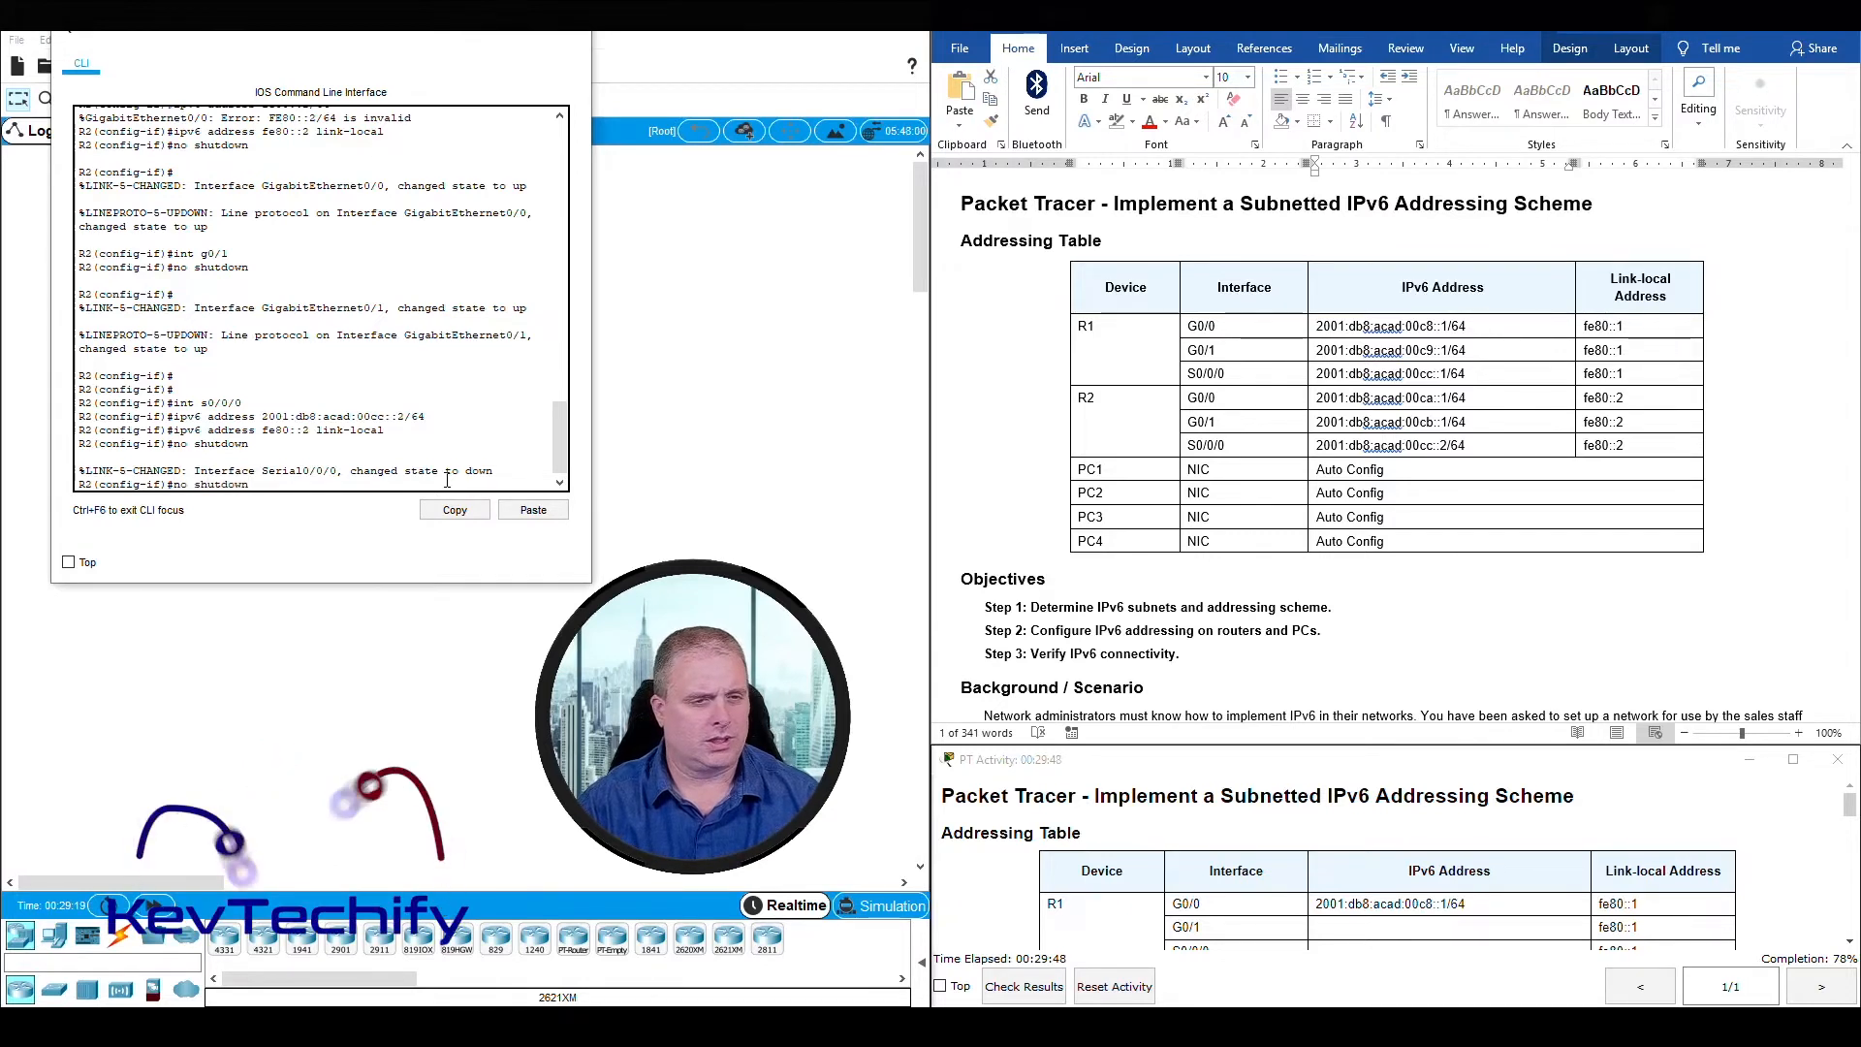
key(Return)
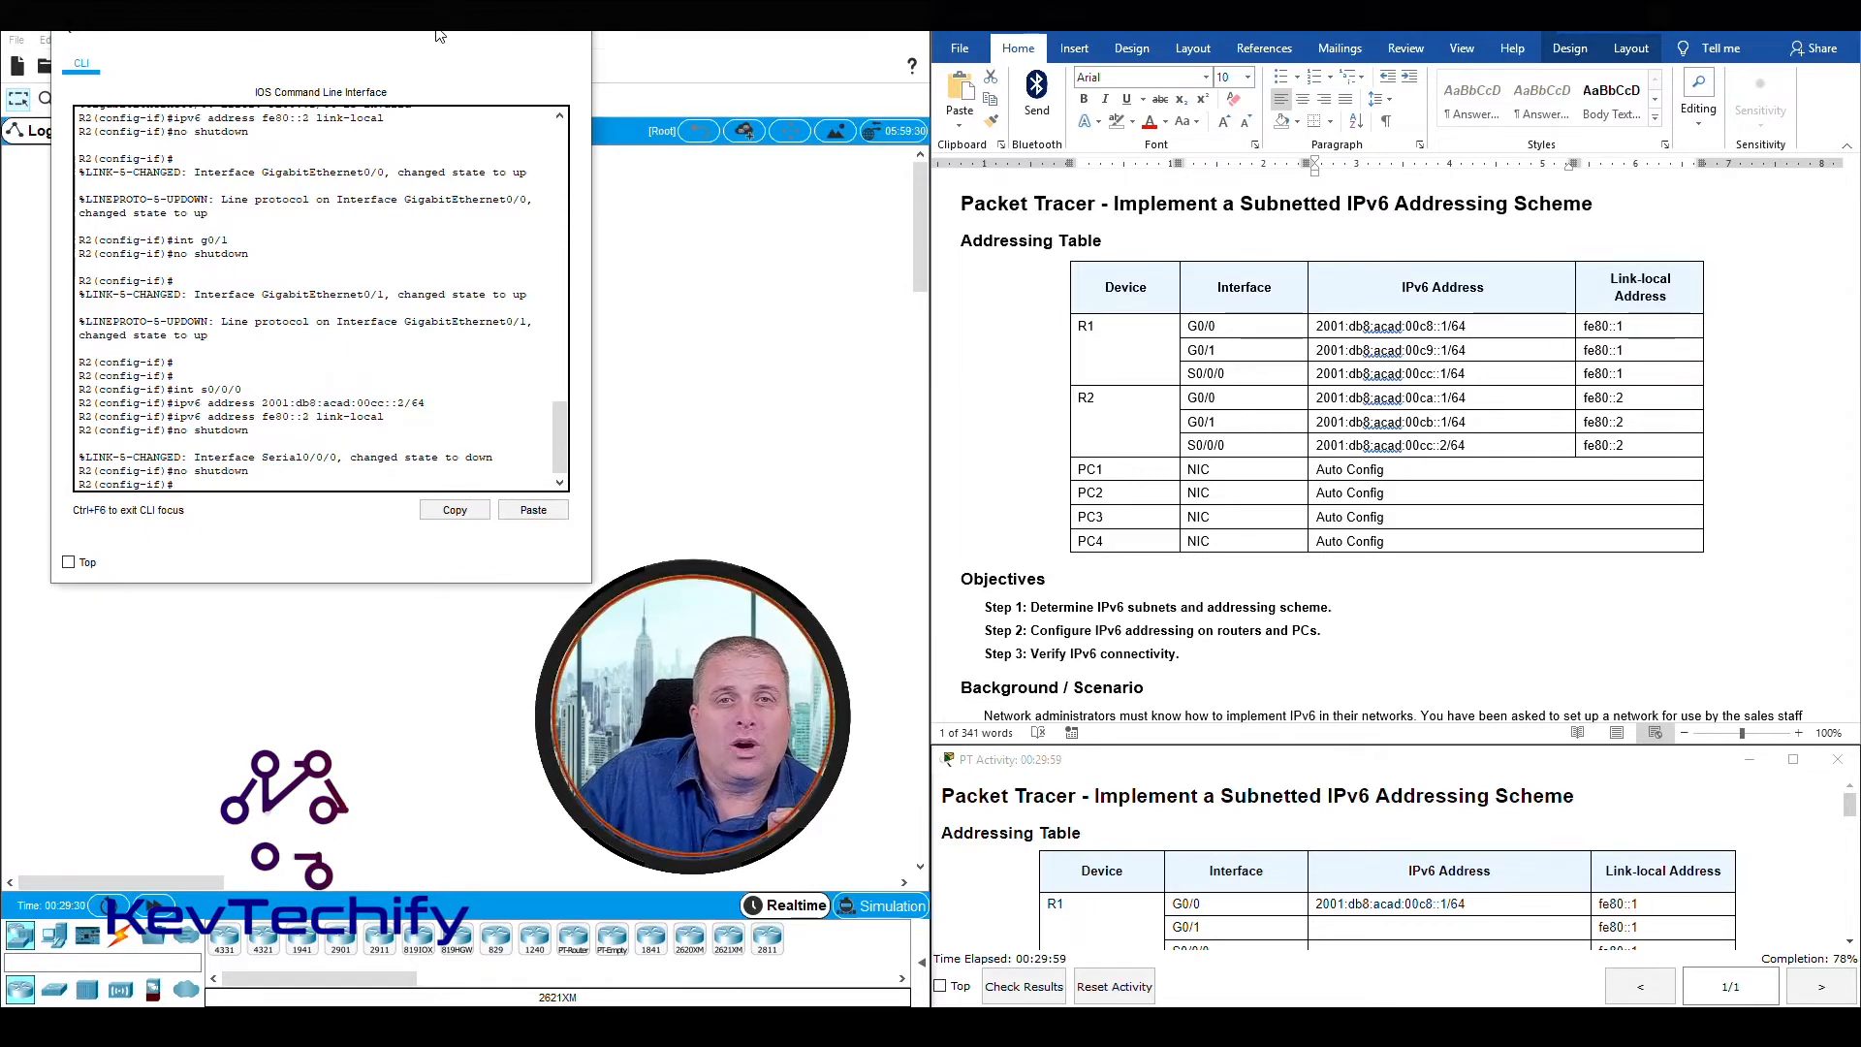
- Uncover the topology to check the R1–R2 serial link, then switch from R2's command line to R1's
drag(436, 35, 866, 35)
drag(885, 36, 885, 58)
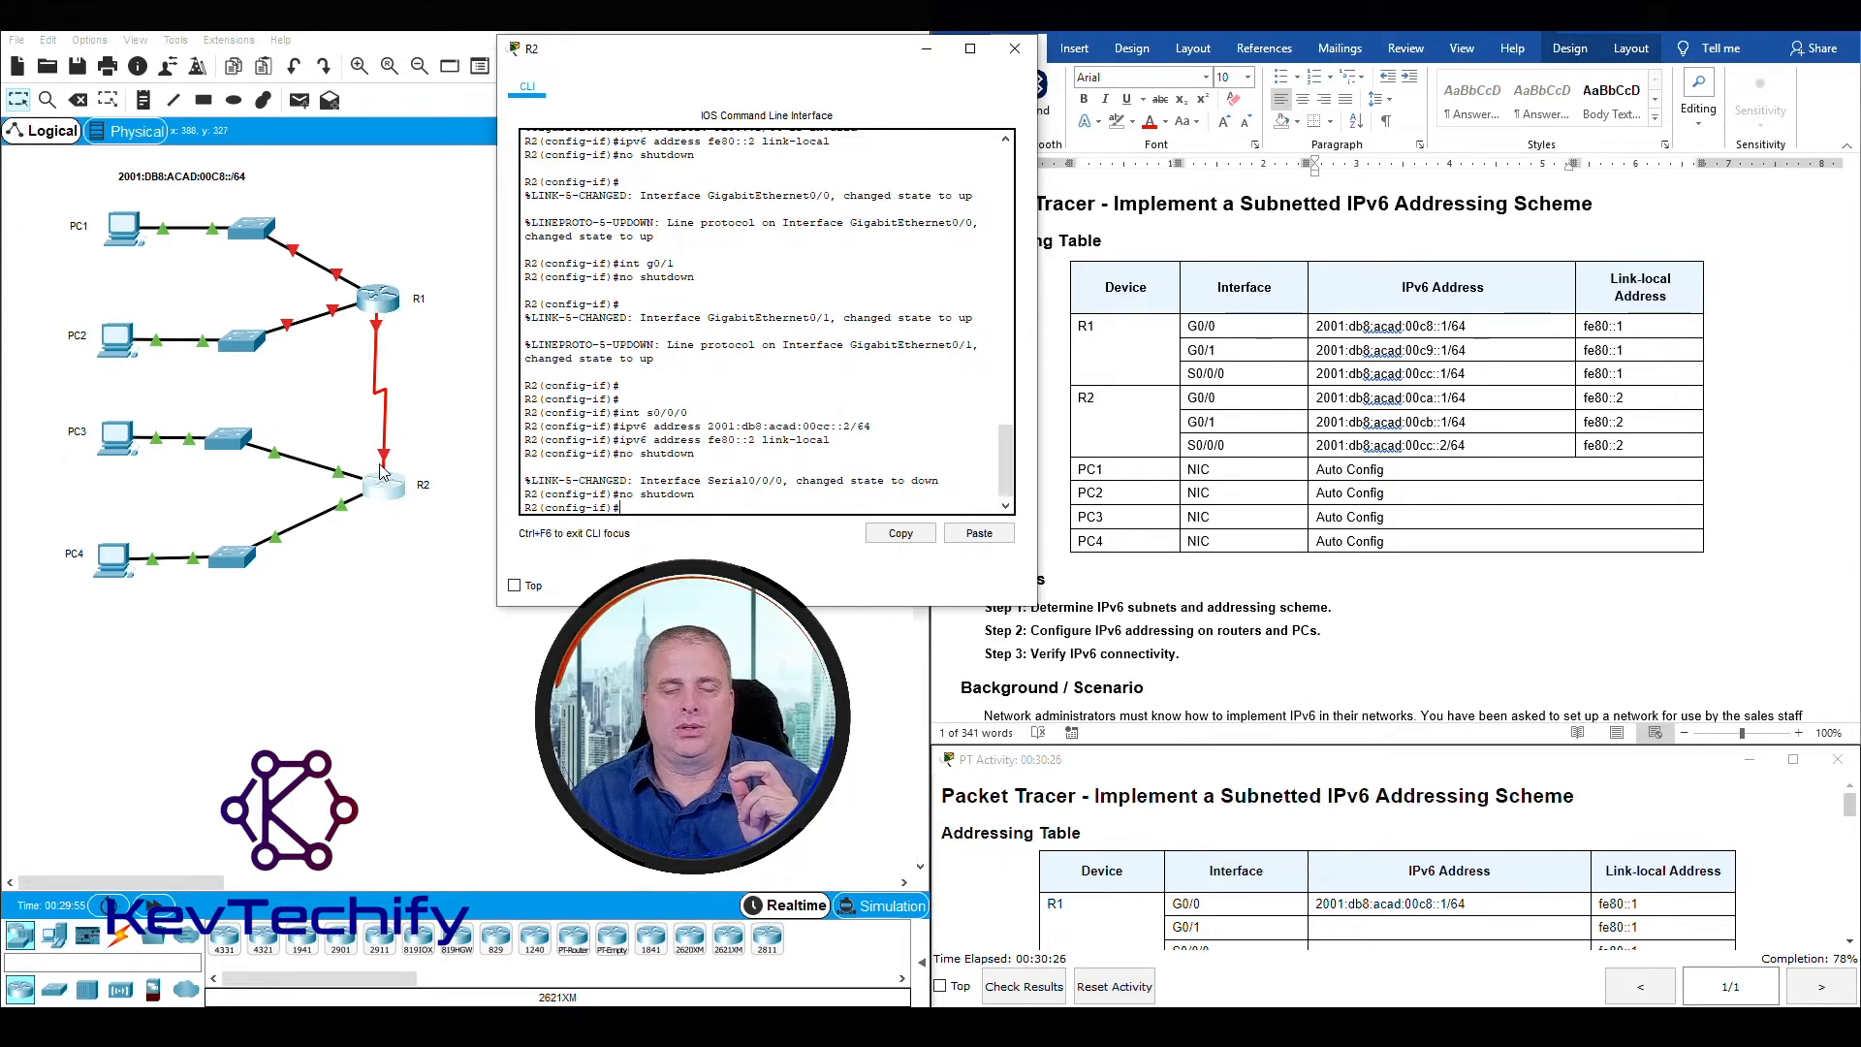
click(1015, 48)
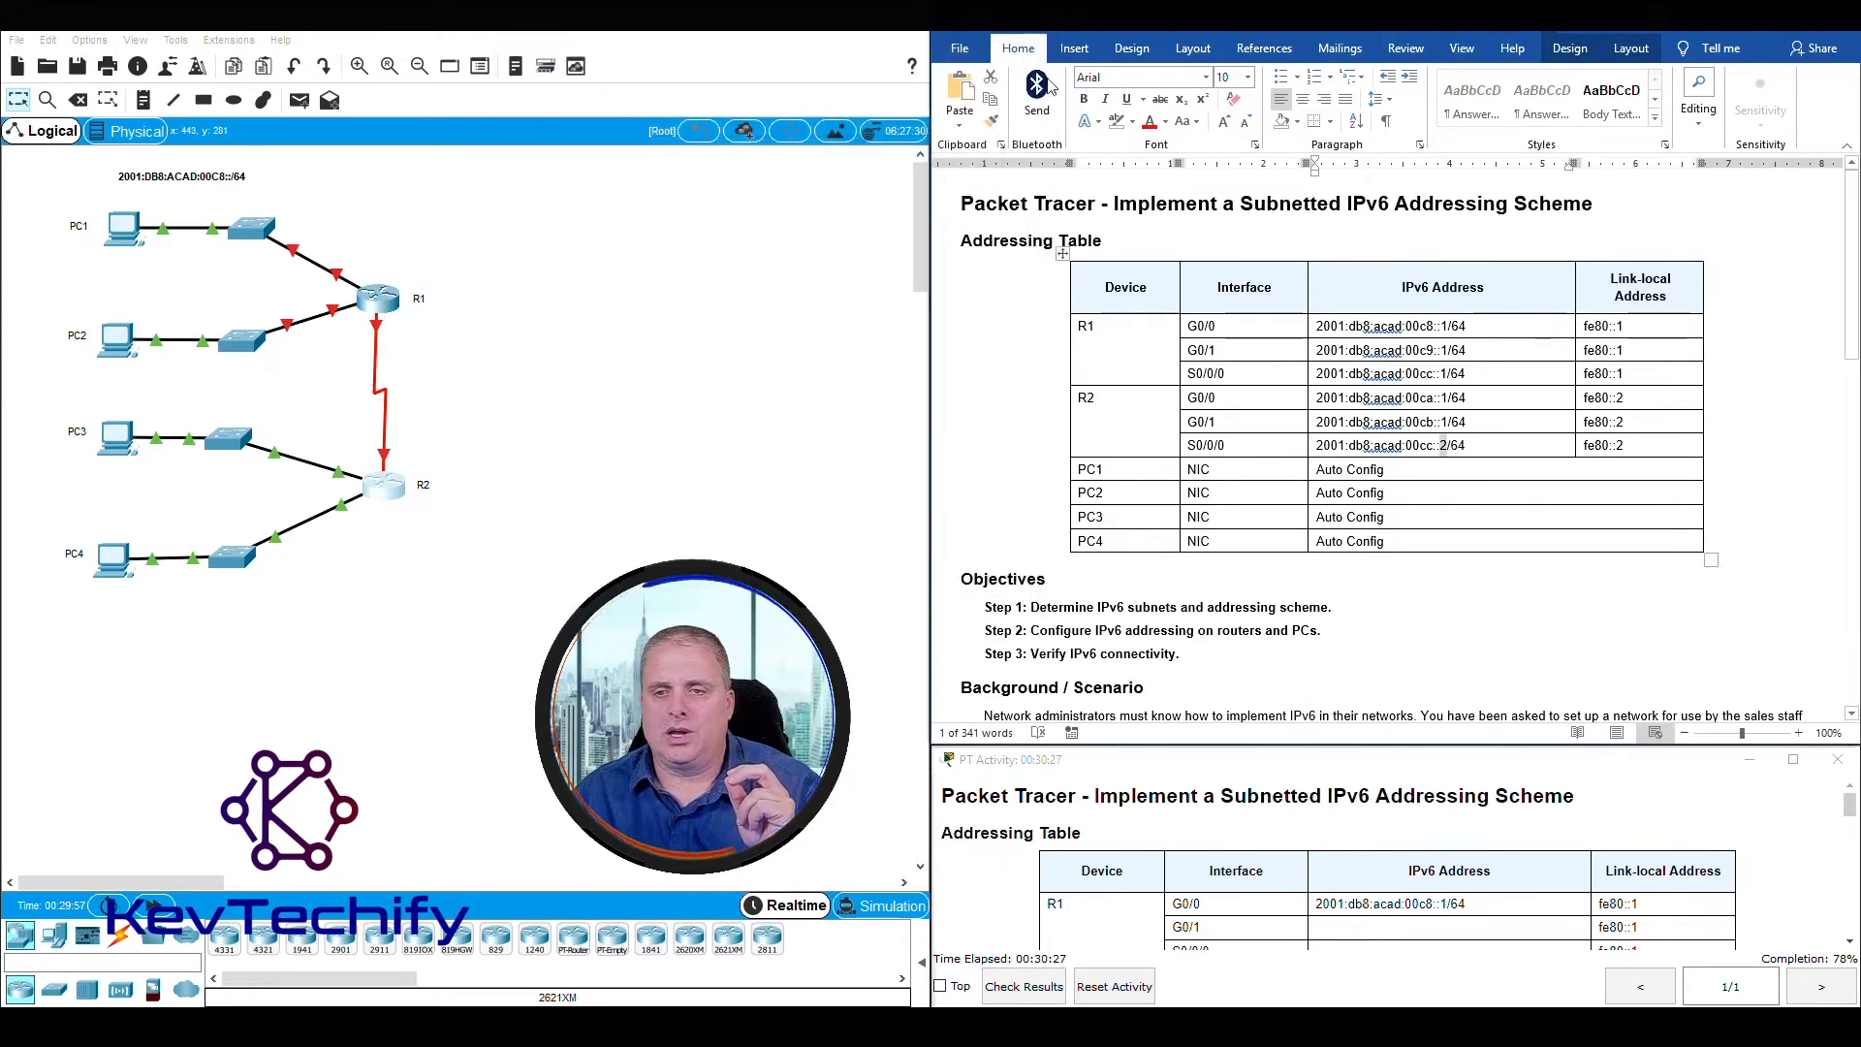
click(382, 299)
drag(858, 234, 613, 41)
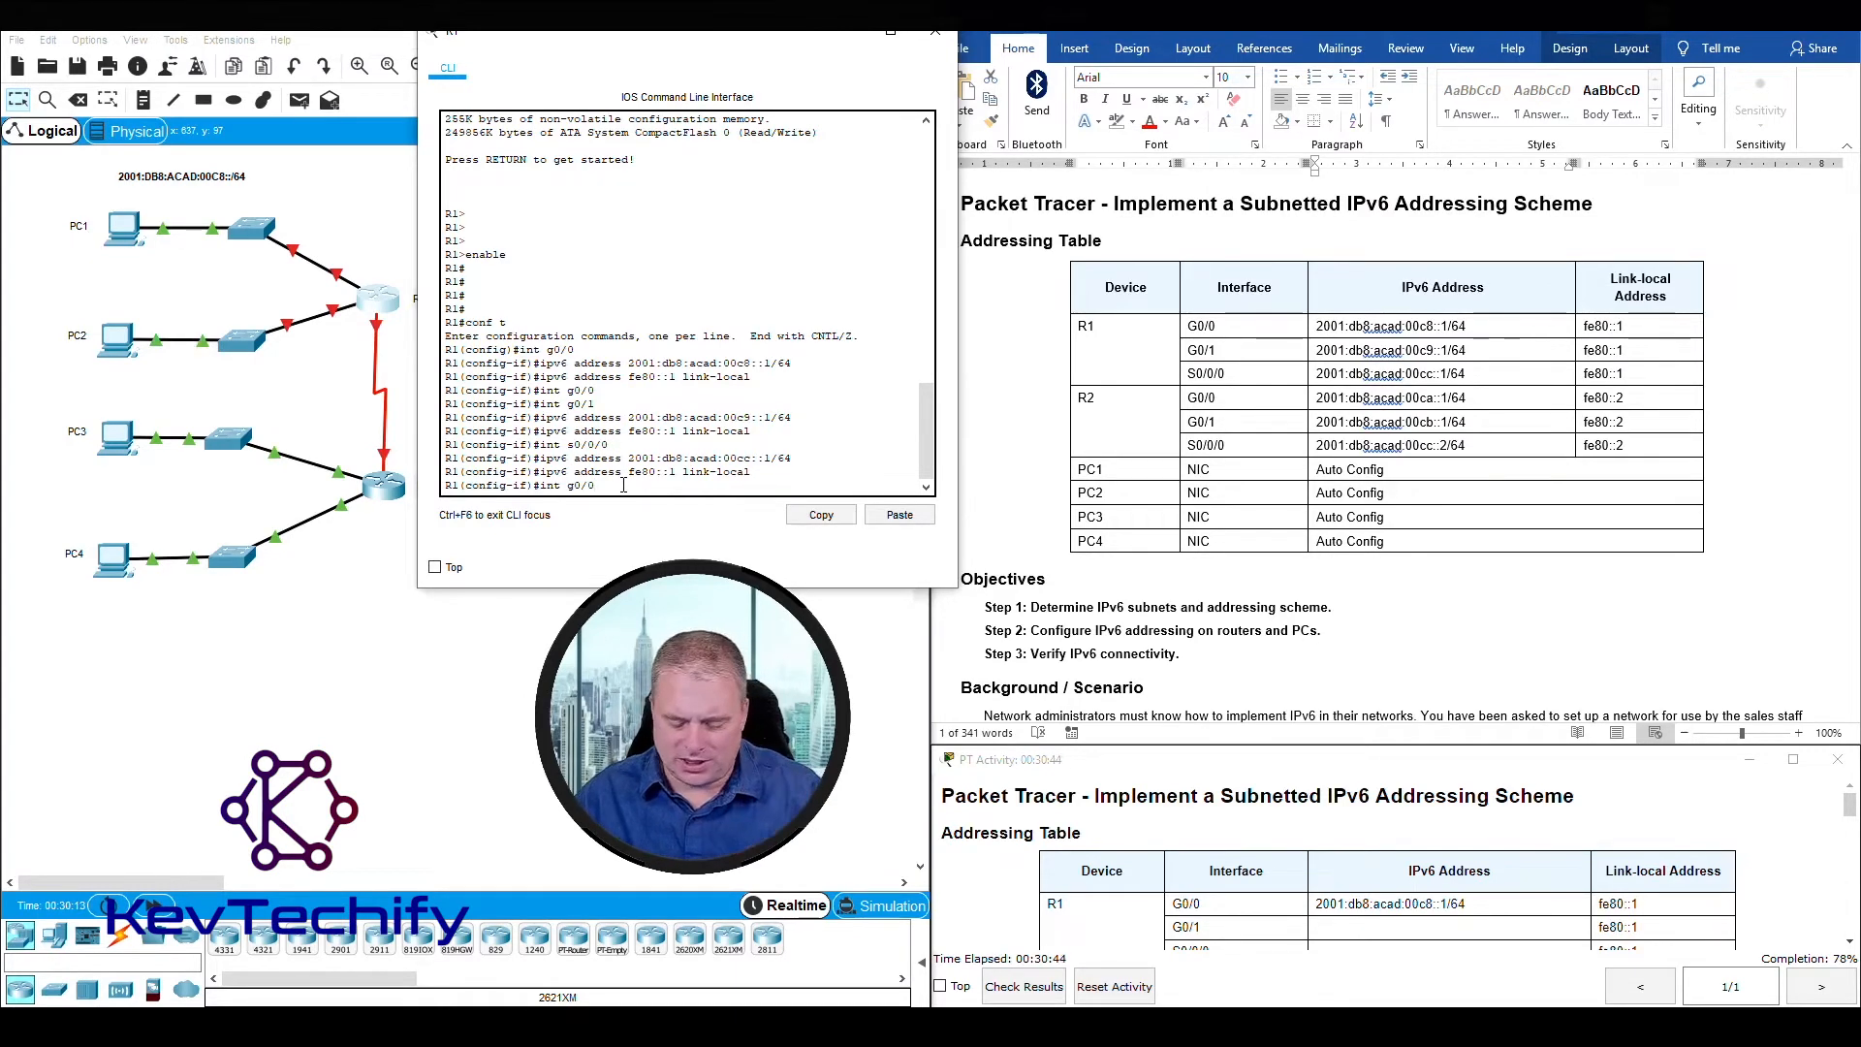
- Enter configuration mode for R1's g0/0 interface and enable it with the no shutdown command
key(Return)
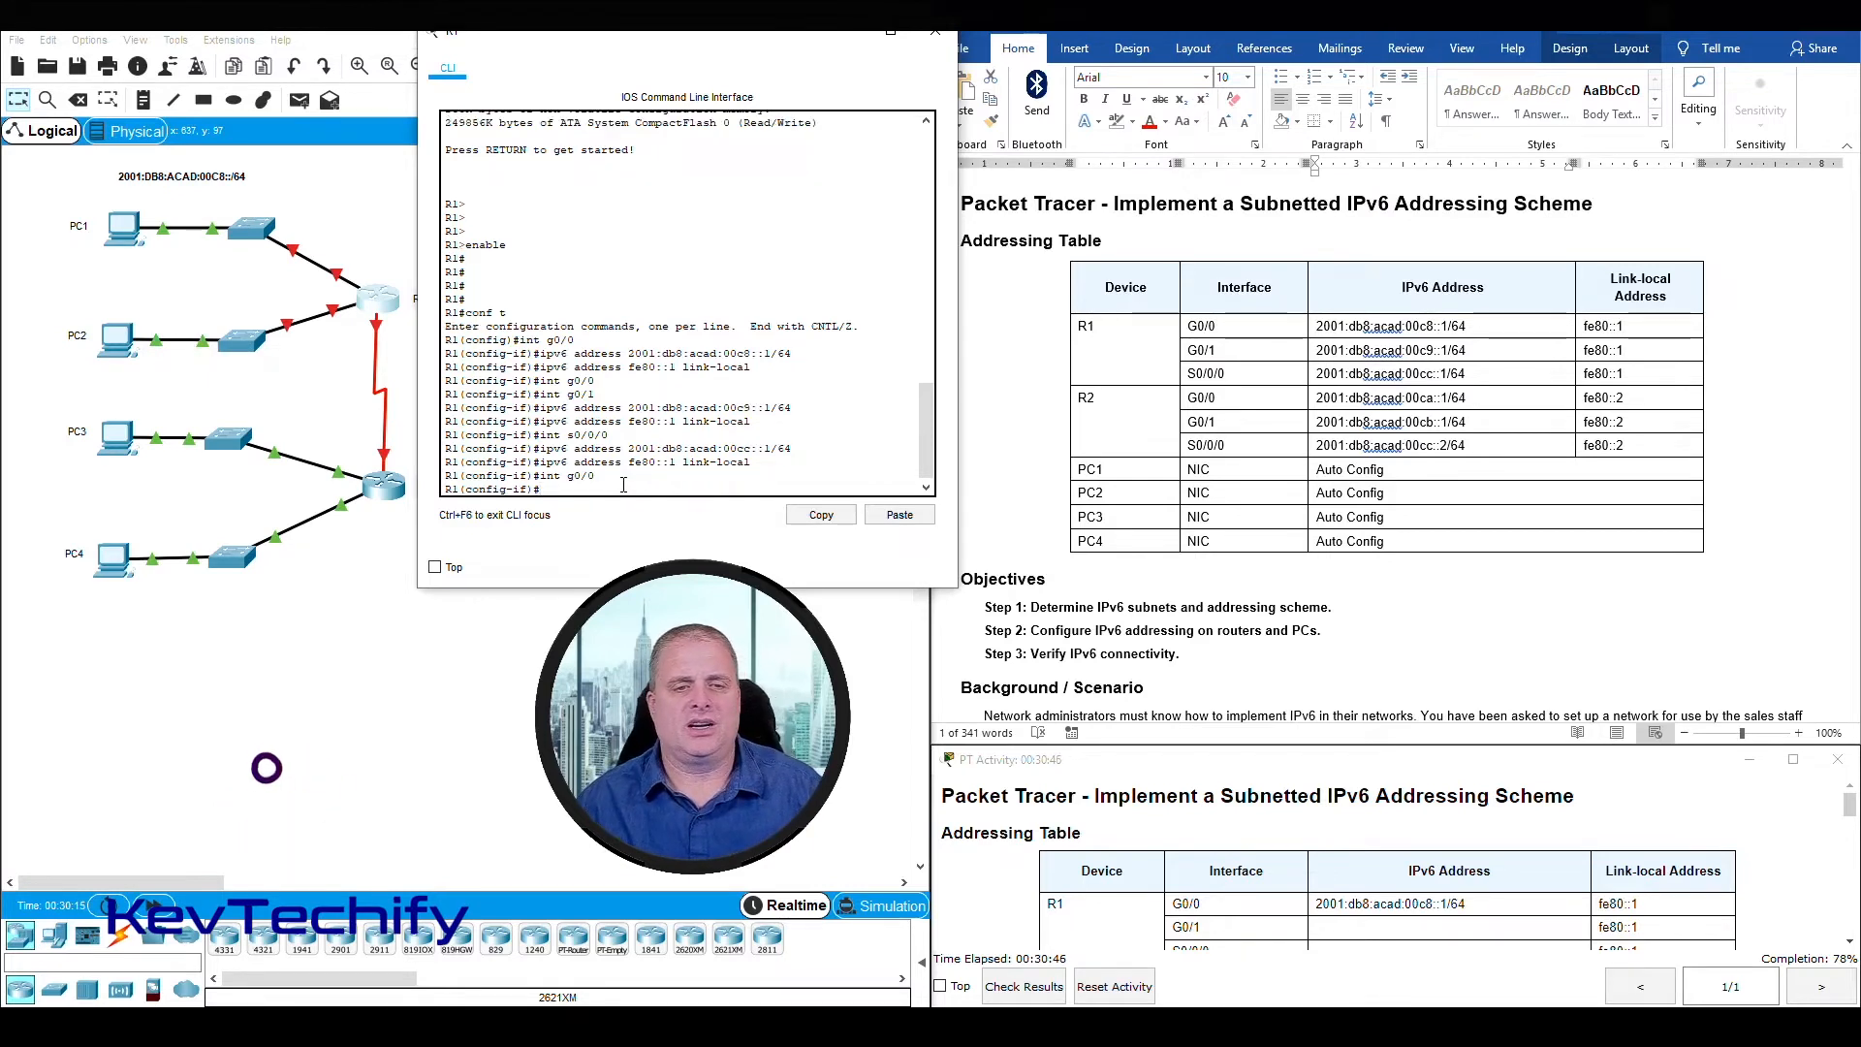
text(no shutdown)
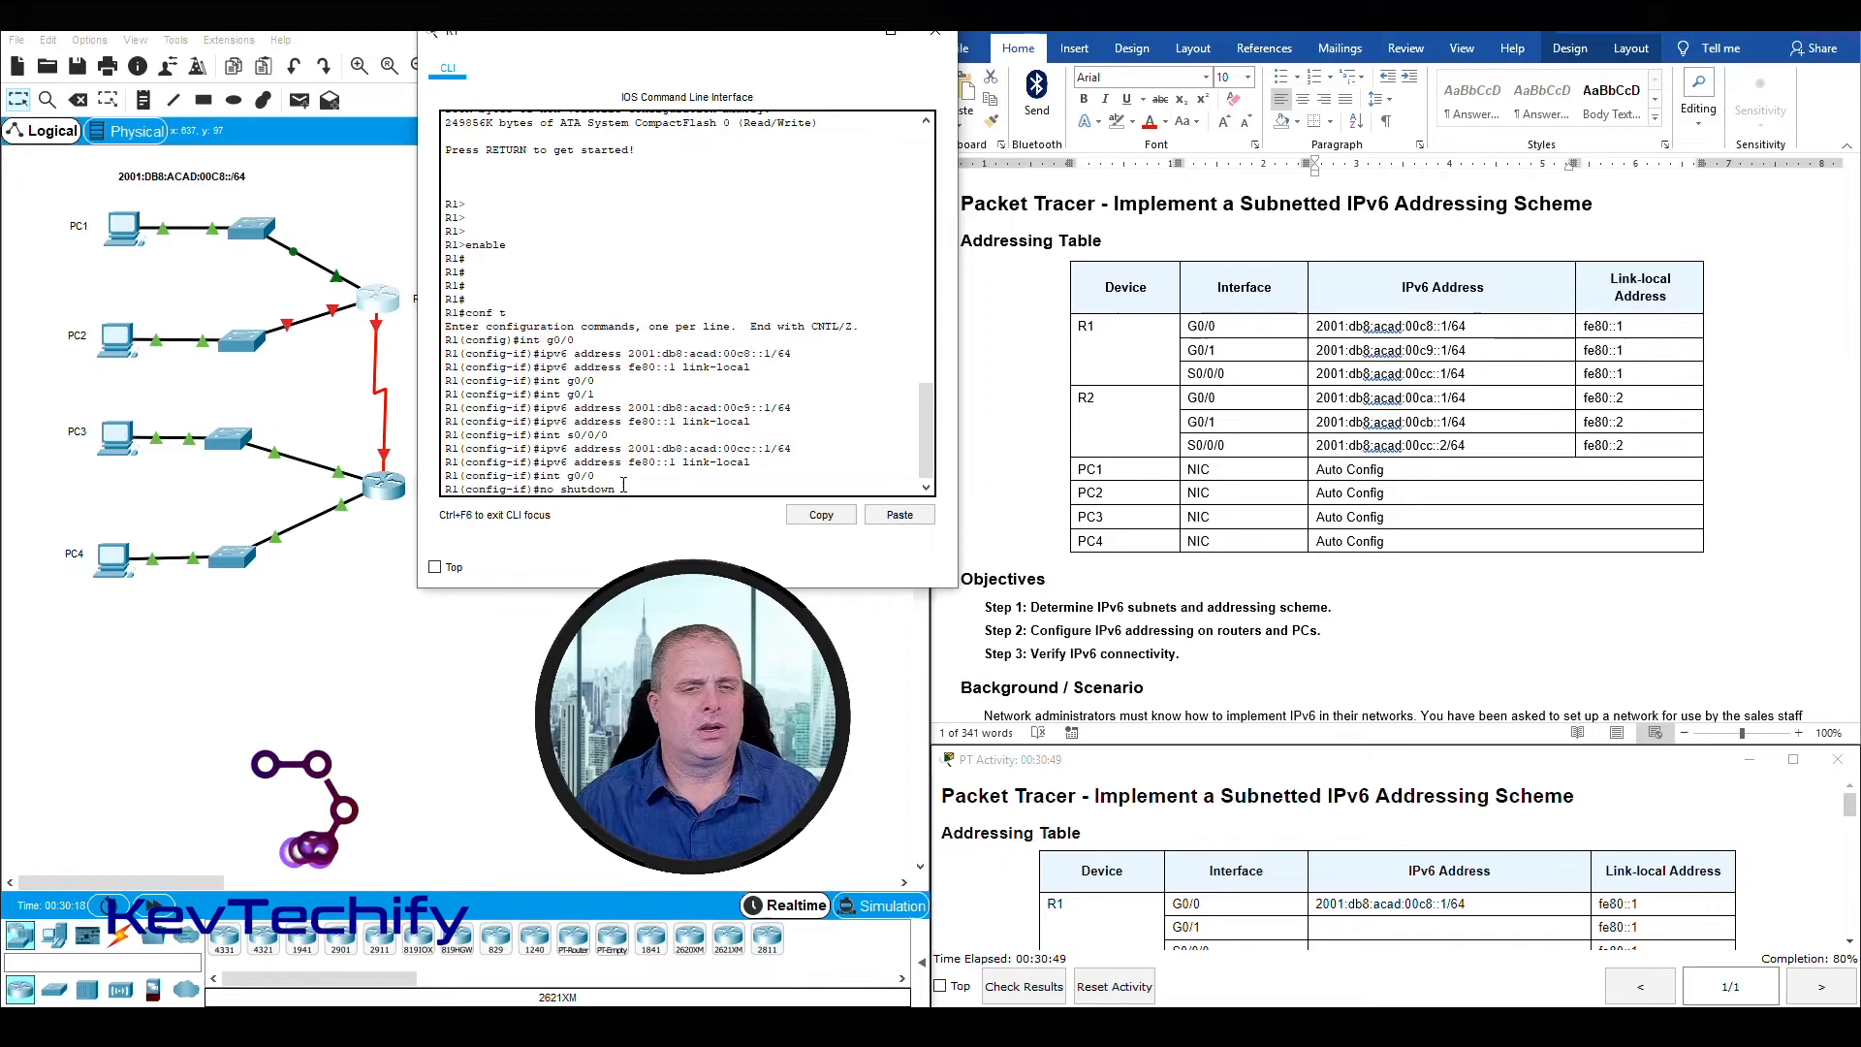
key(Tab)
key(Return)
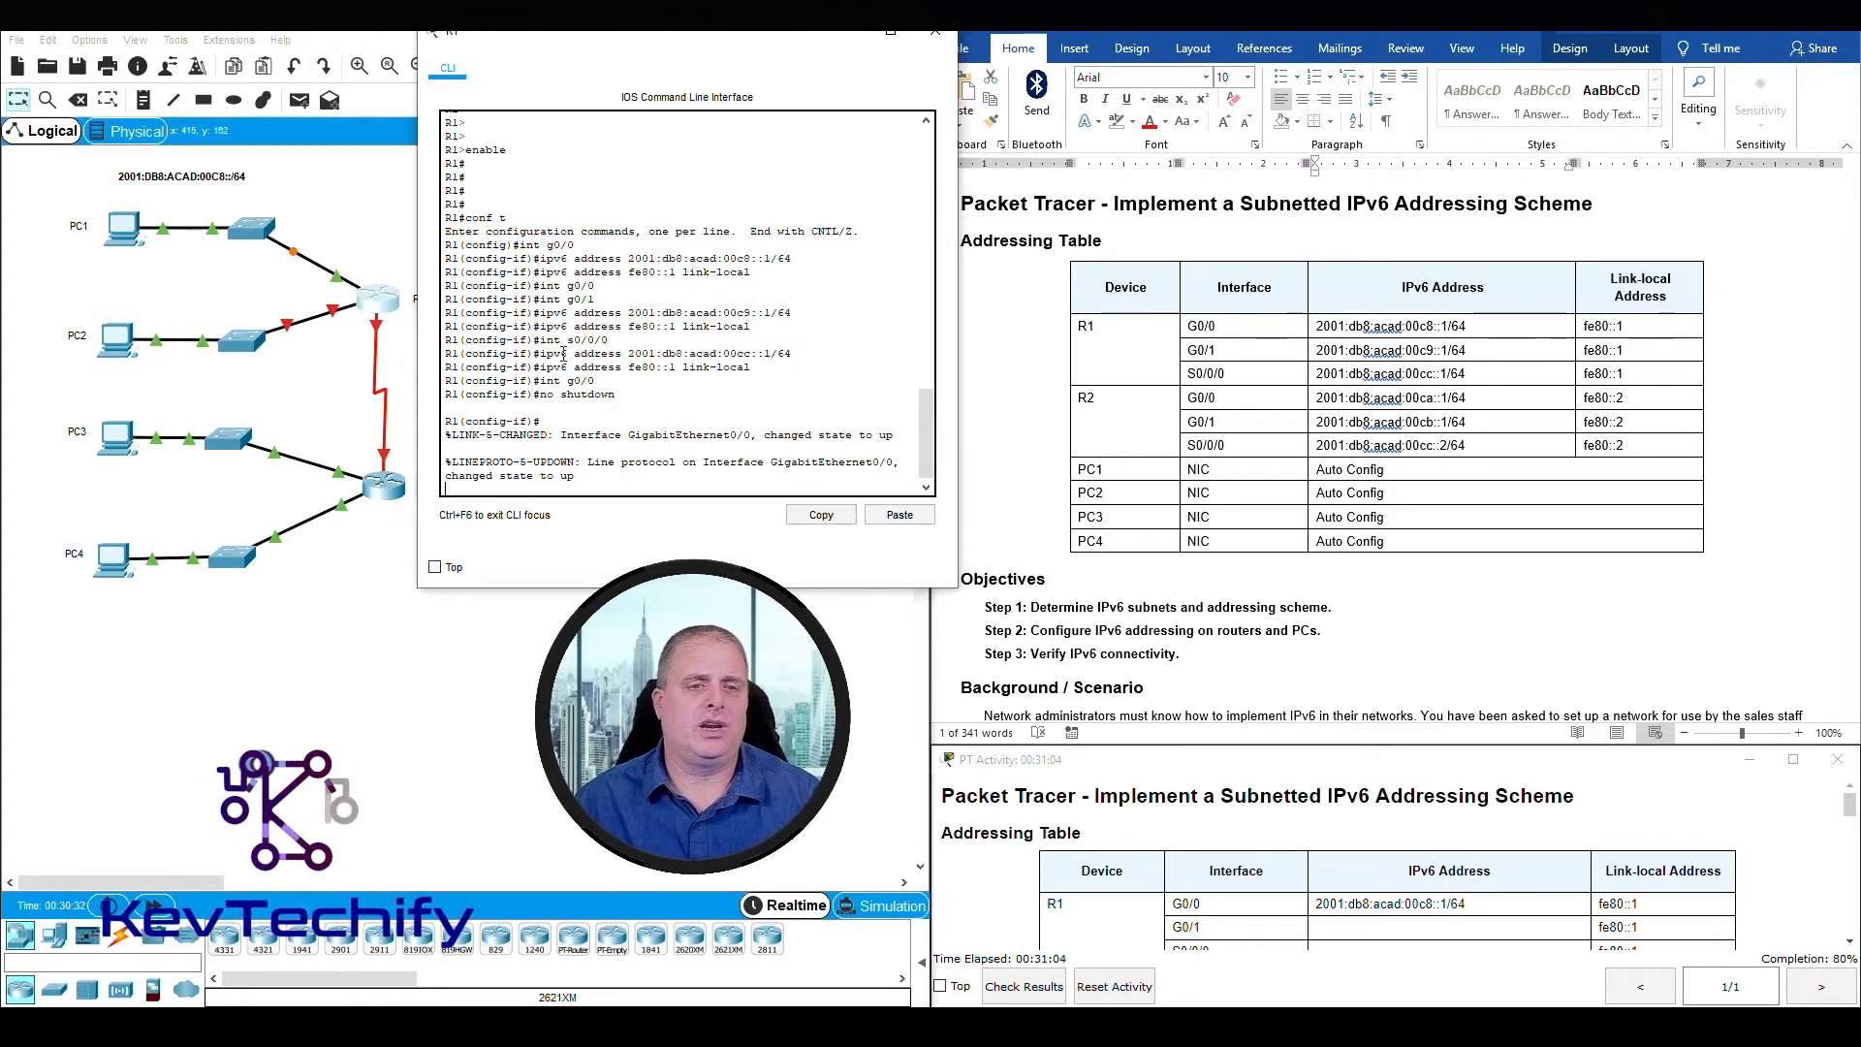
key(Return)
key(Return)
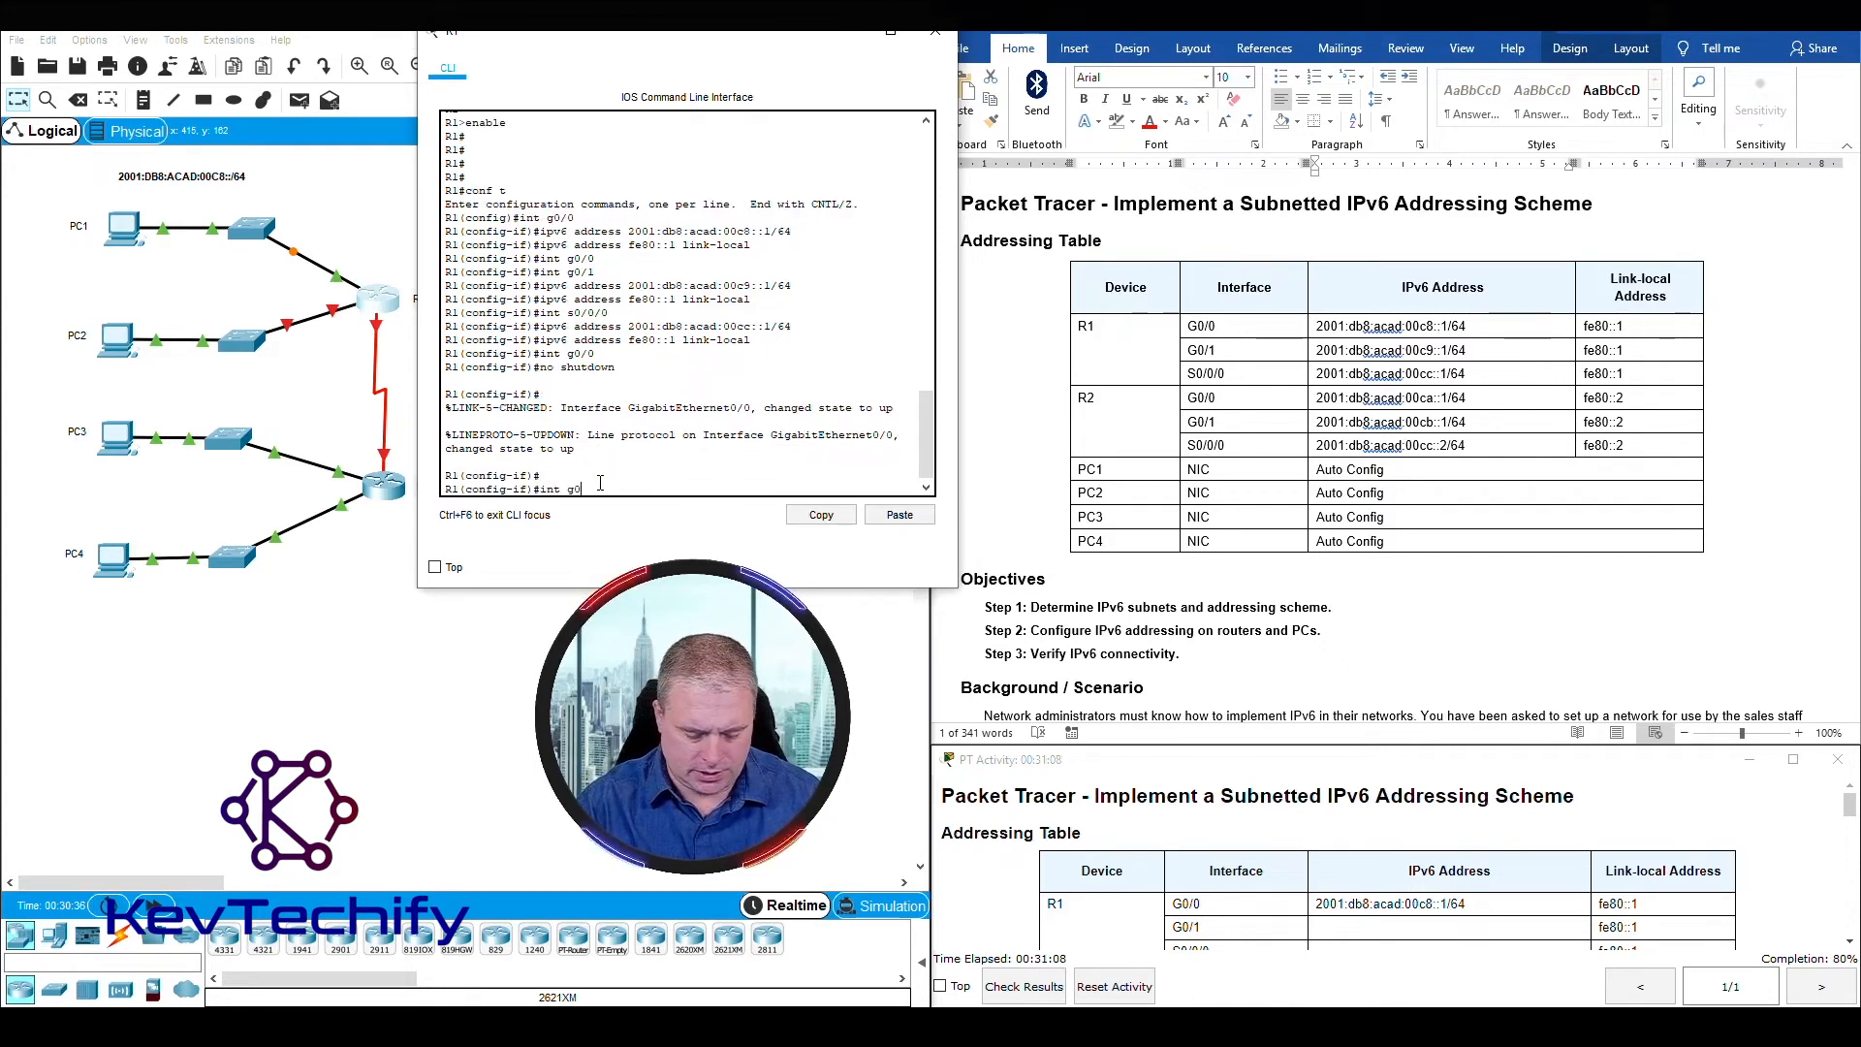
- Switch to R1's g0/1 interface and enable it with the no shutdown command
text(int g0/1)
key(Return)
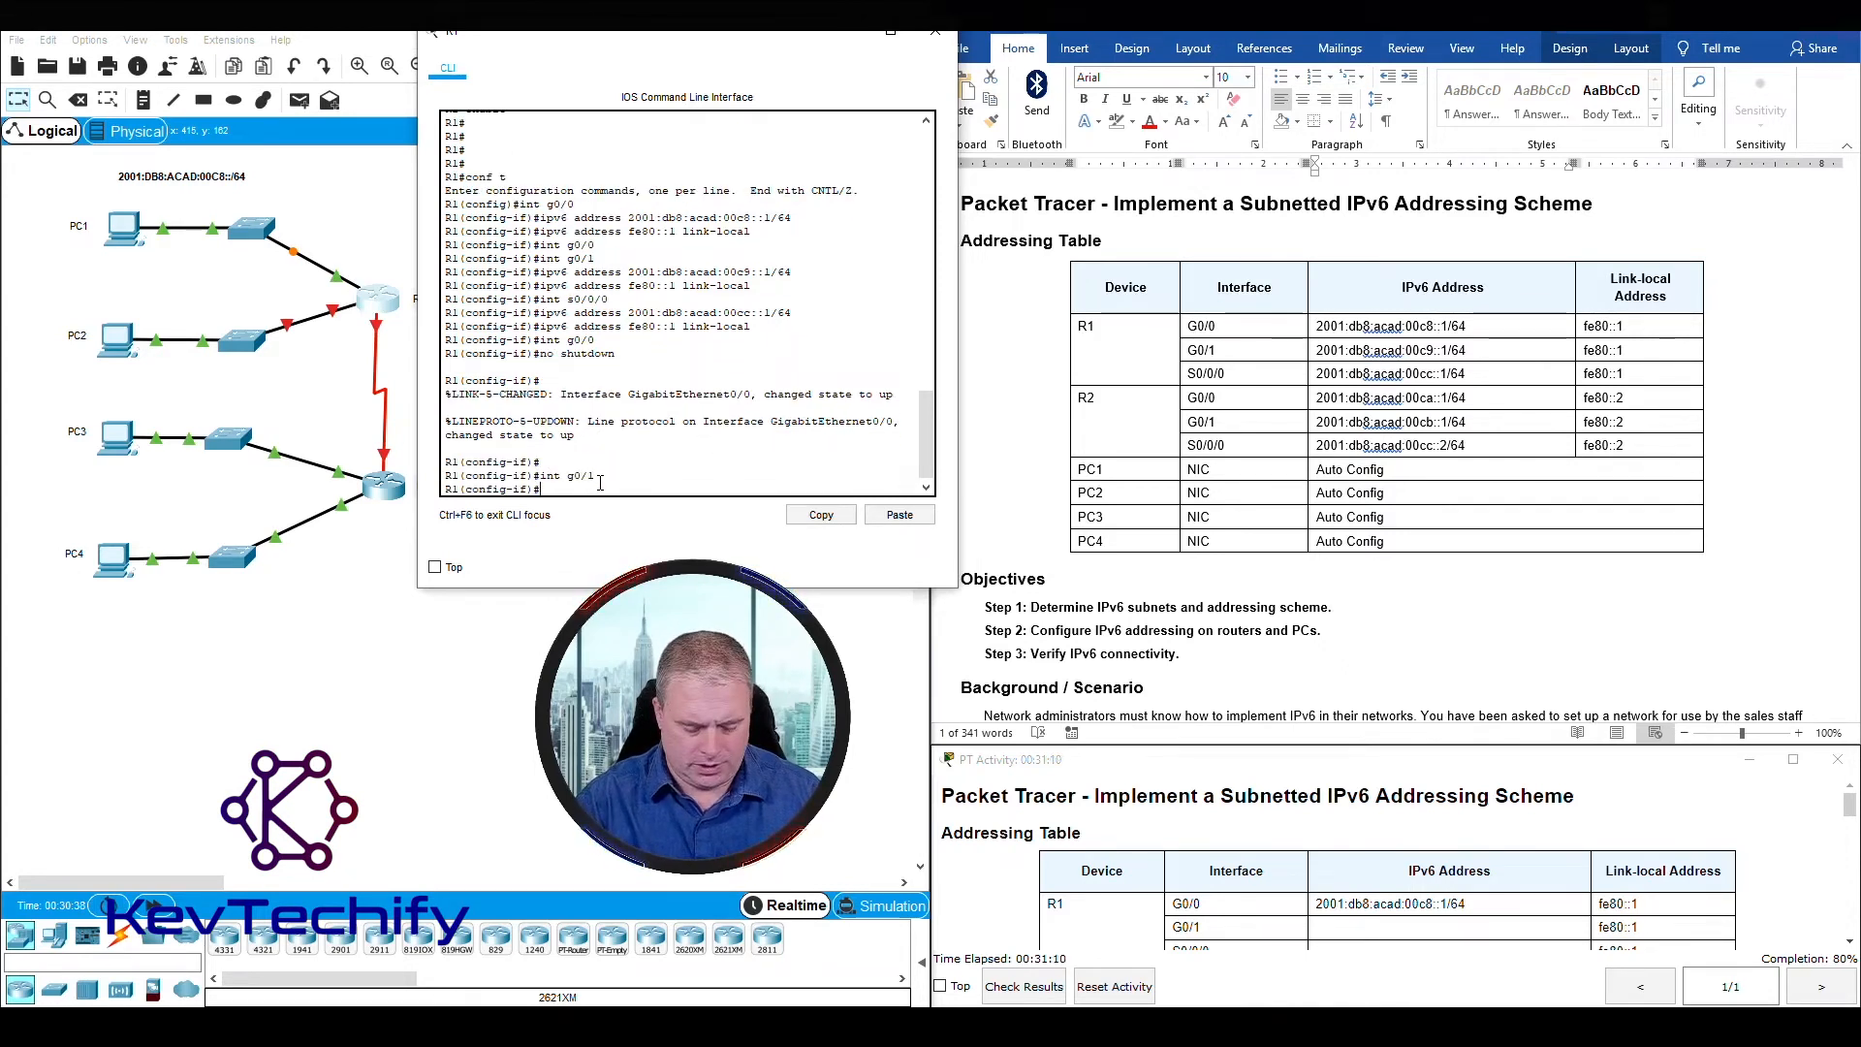
text(no shutdown)
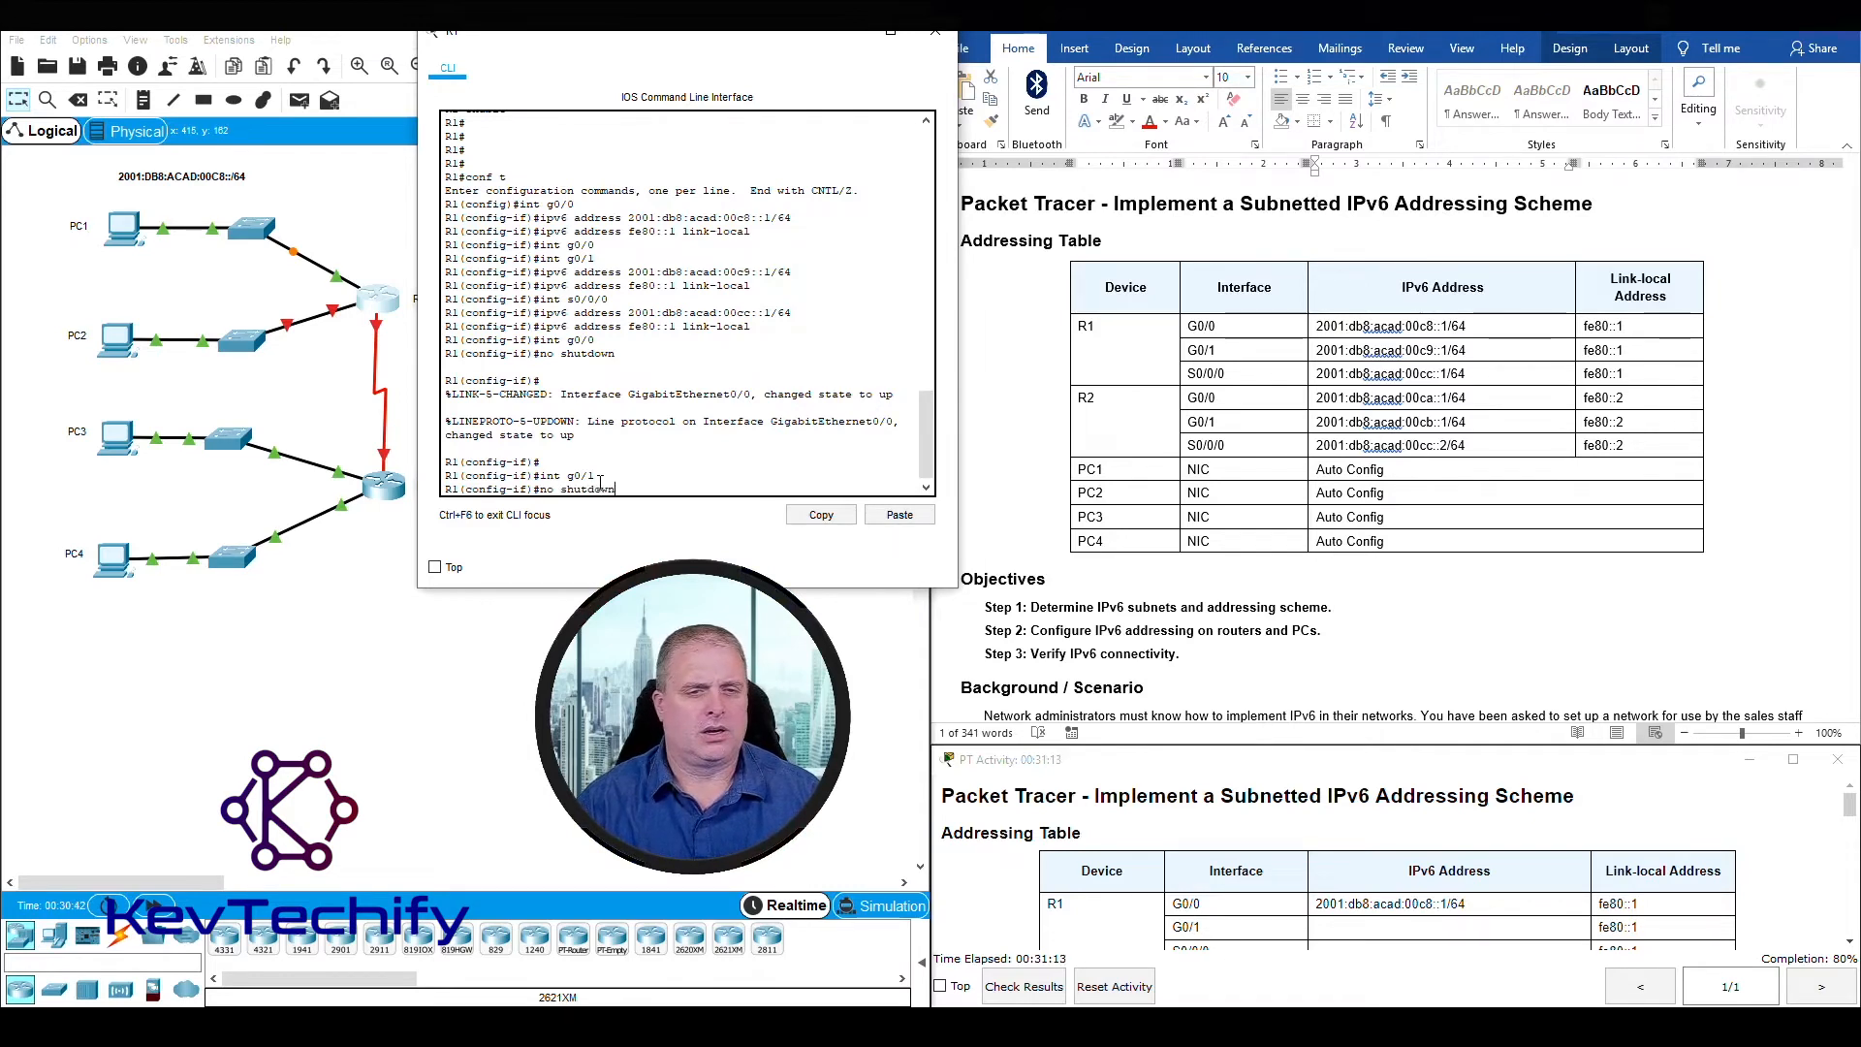
key(Return)
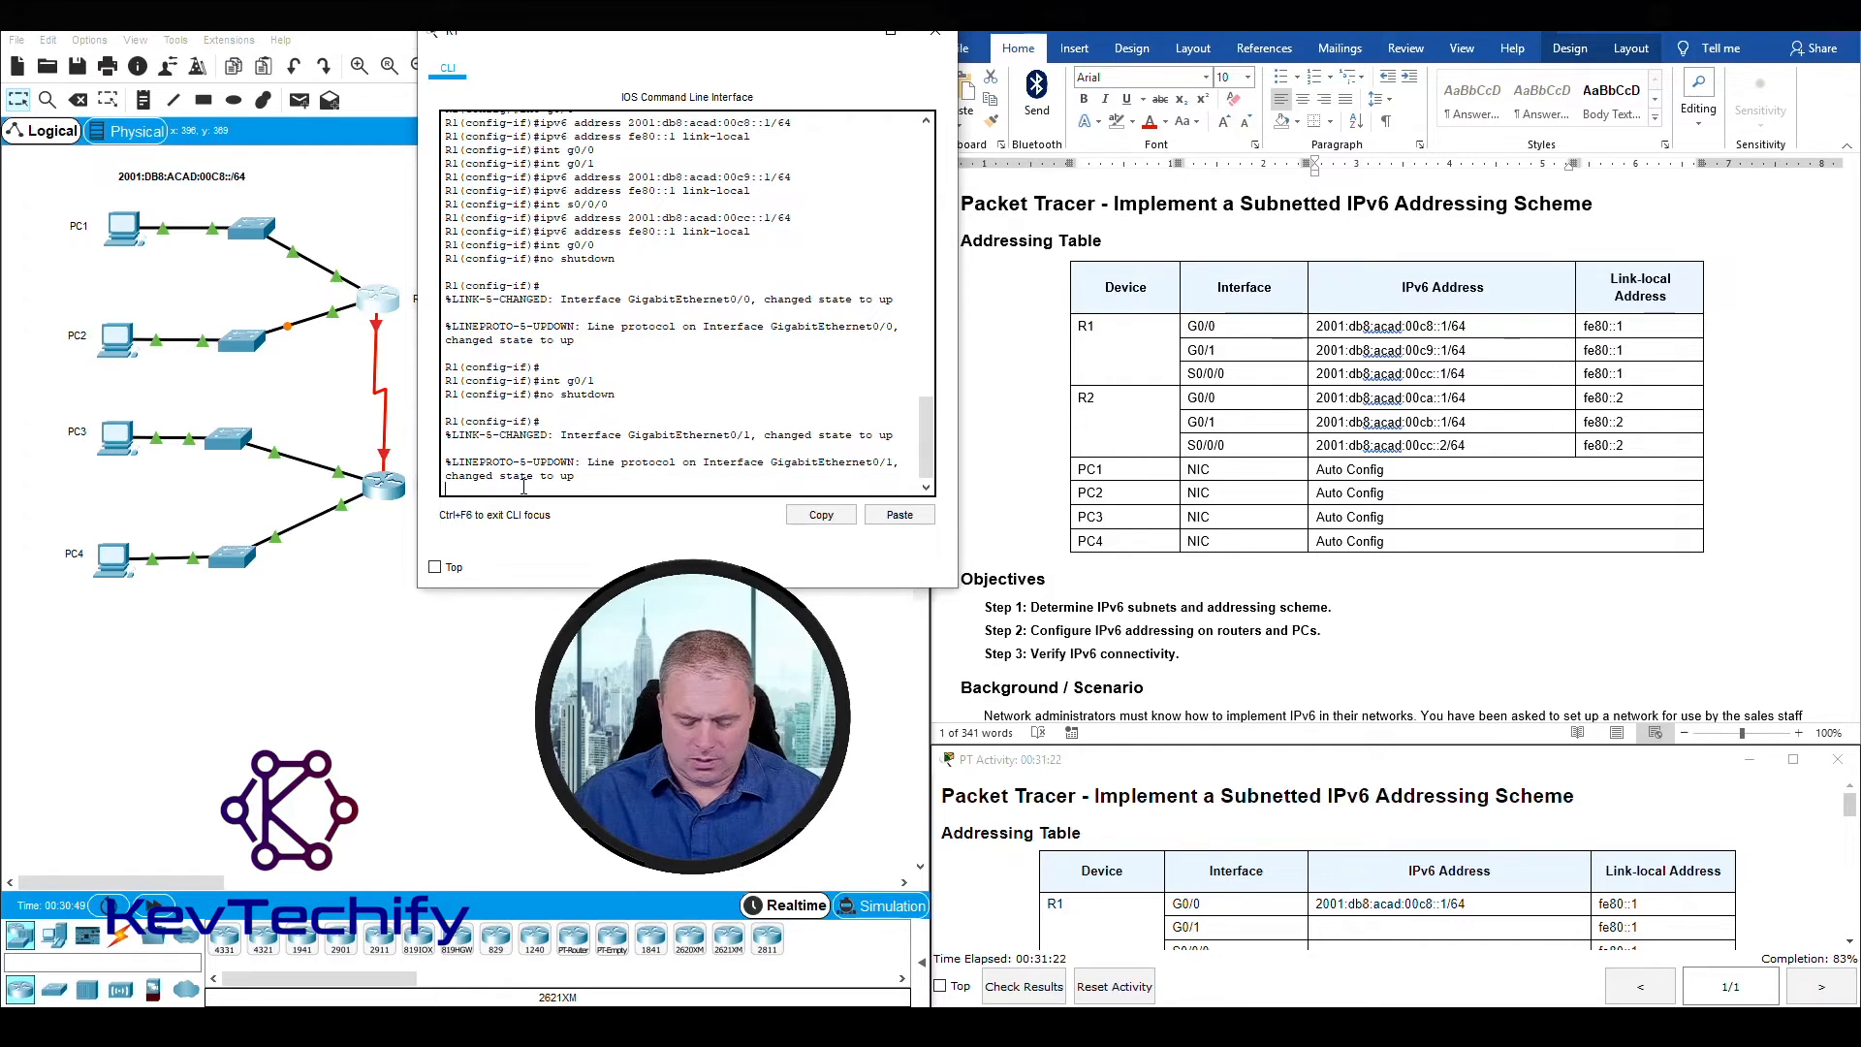
key(Return)
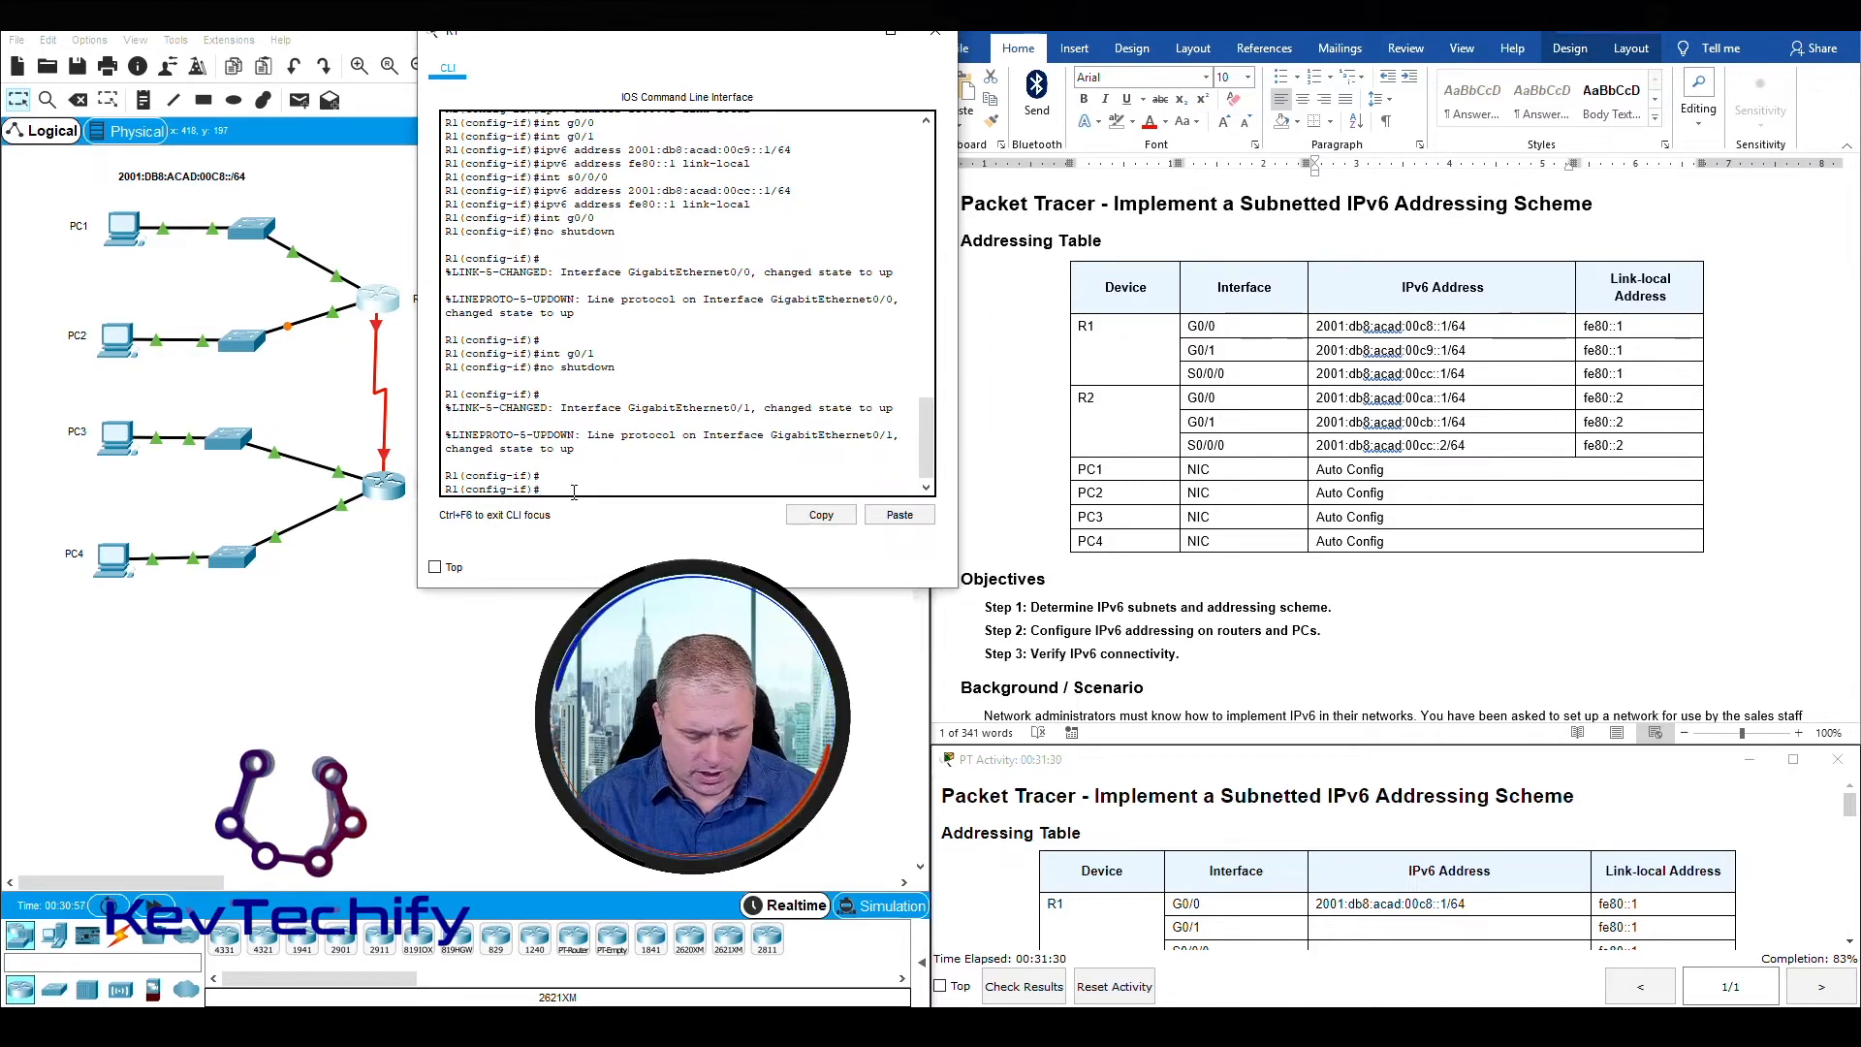
- Switch to R1's s0/0/0 interface and enable it with the no shutdown command
text(int g)
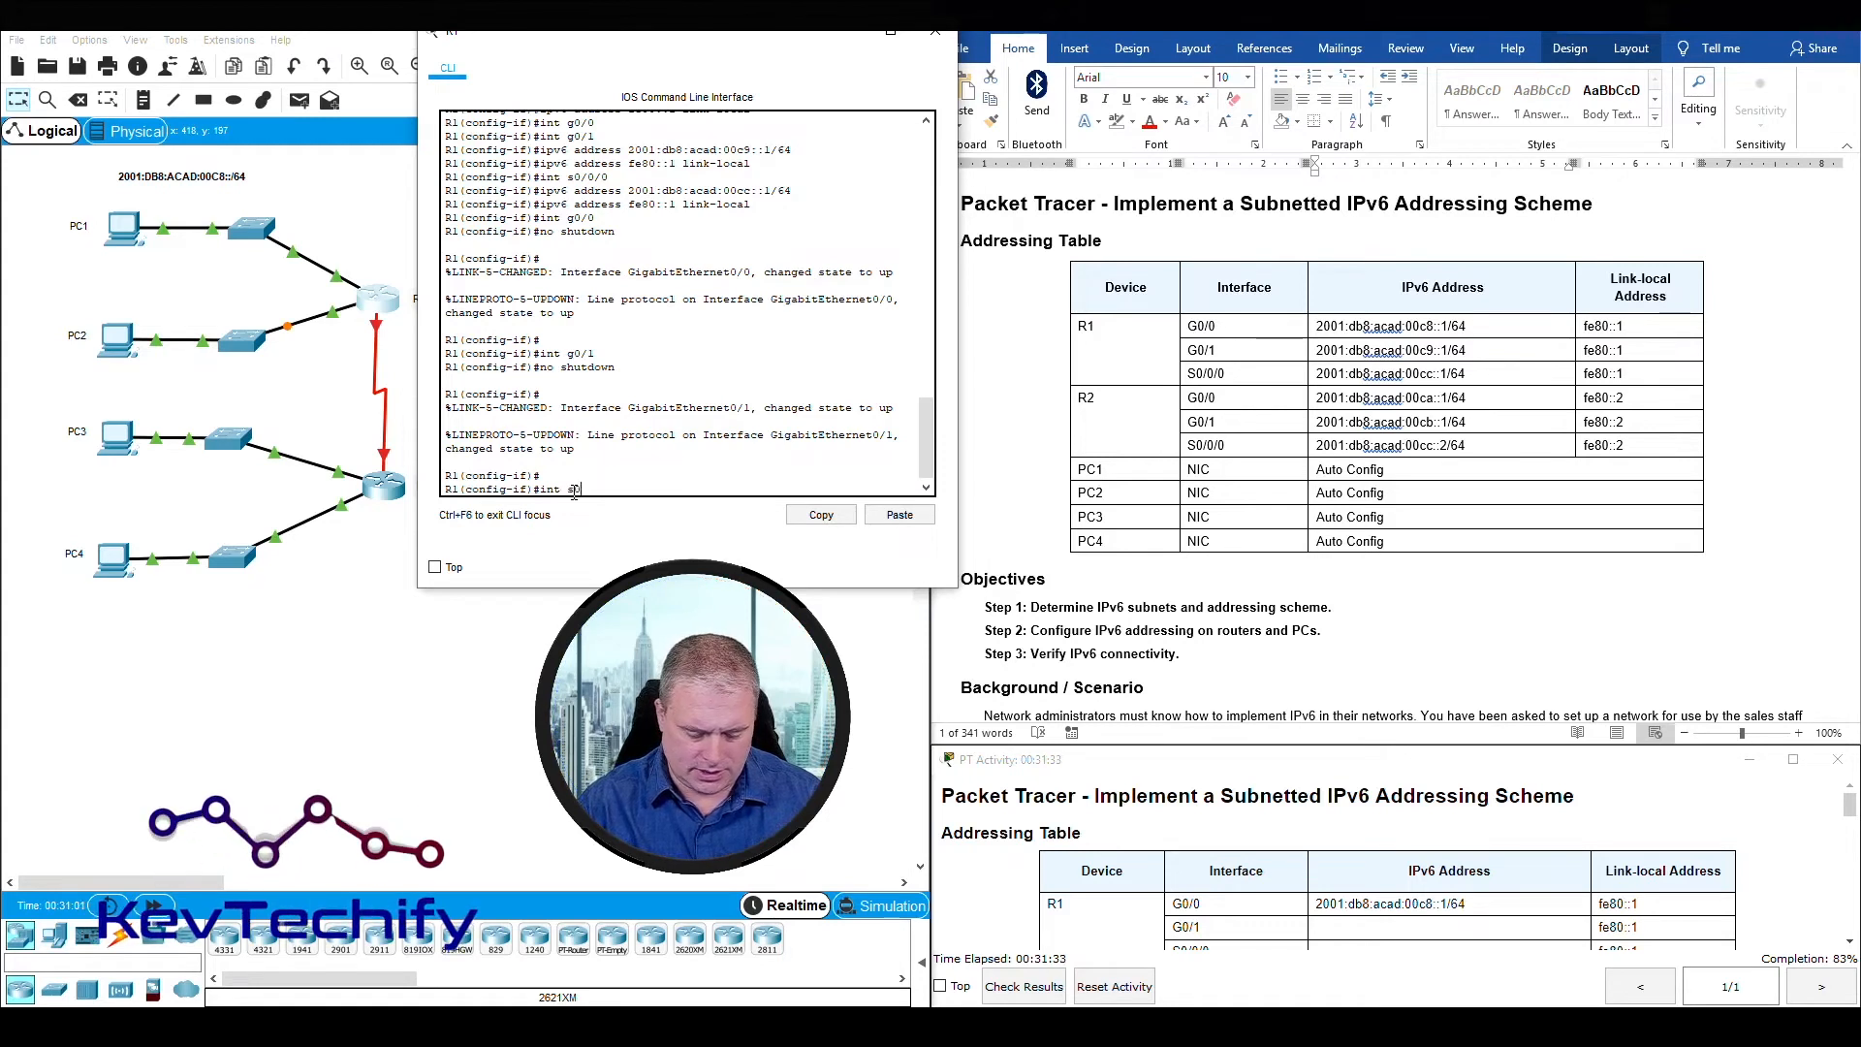
key(BackSpace)
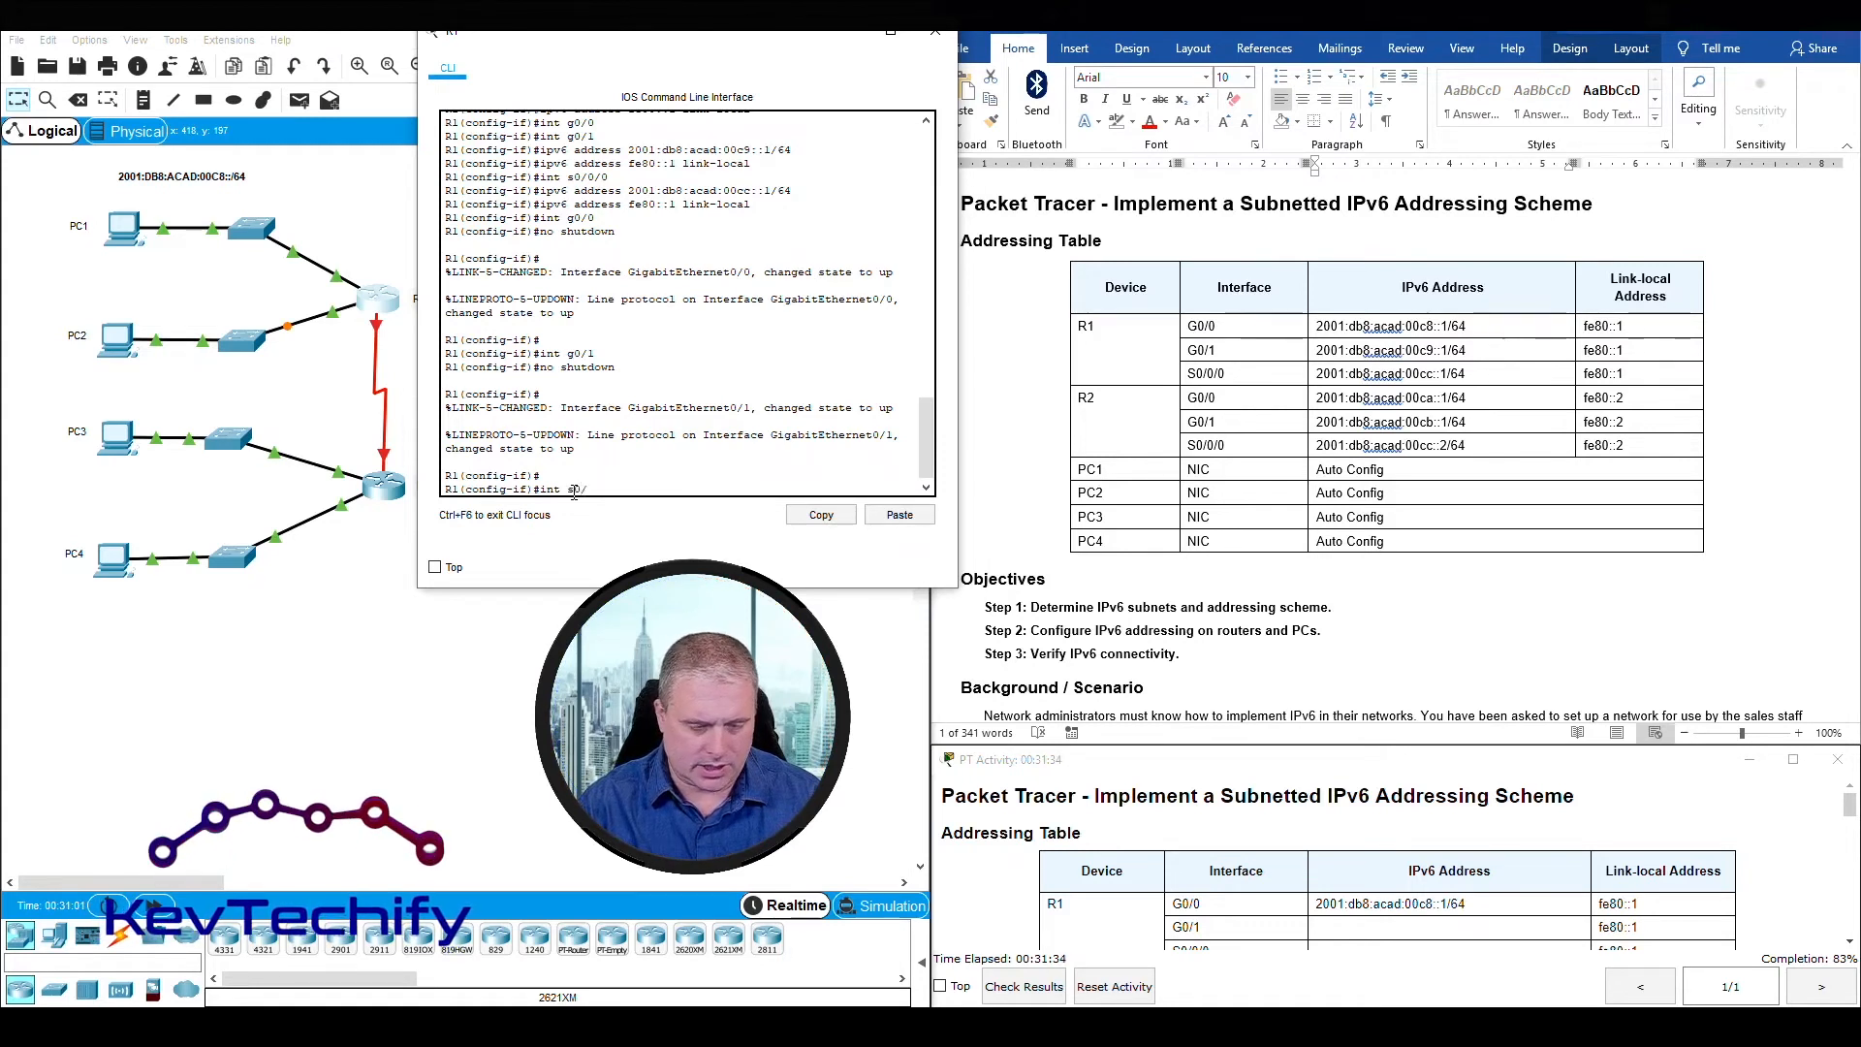
text(s0/0/0)
key(Return)
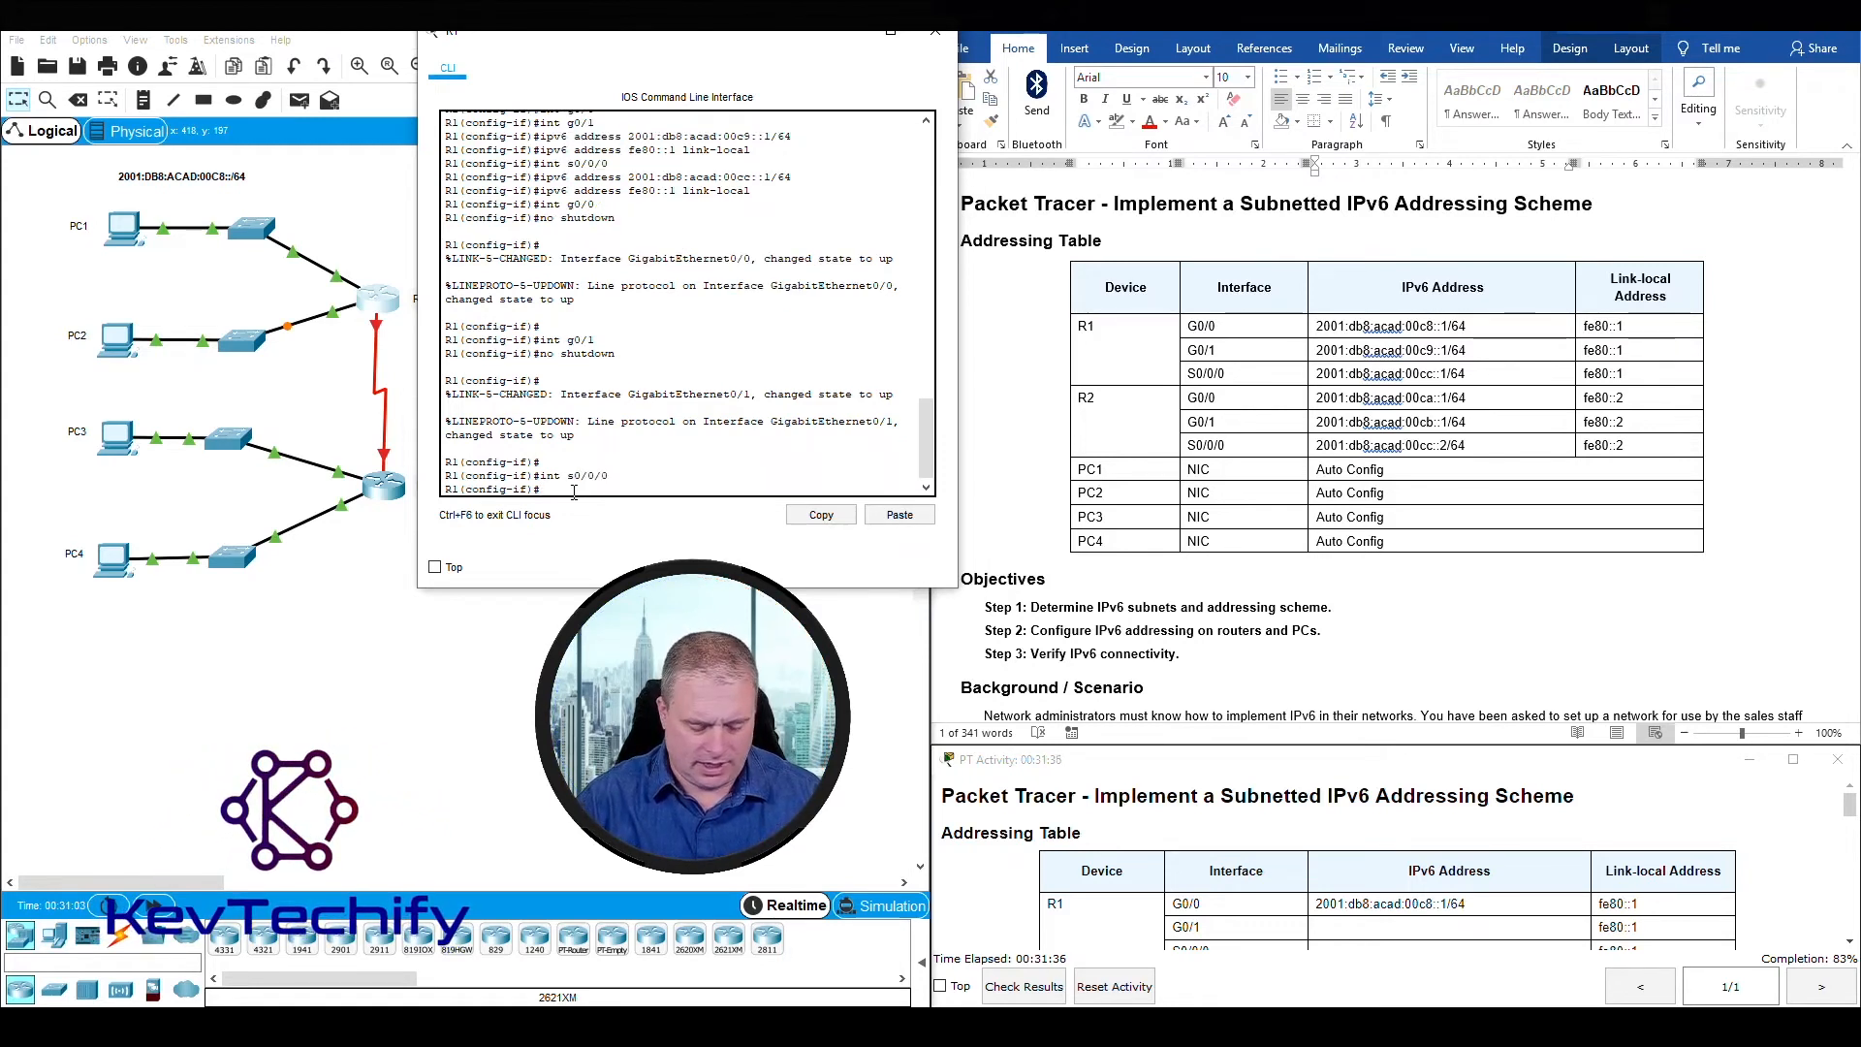
text(no shutdown)
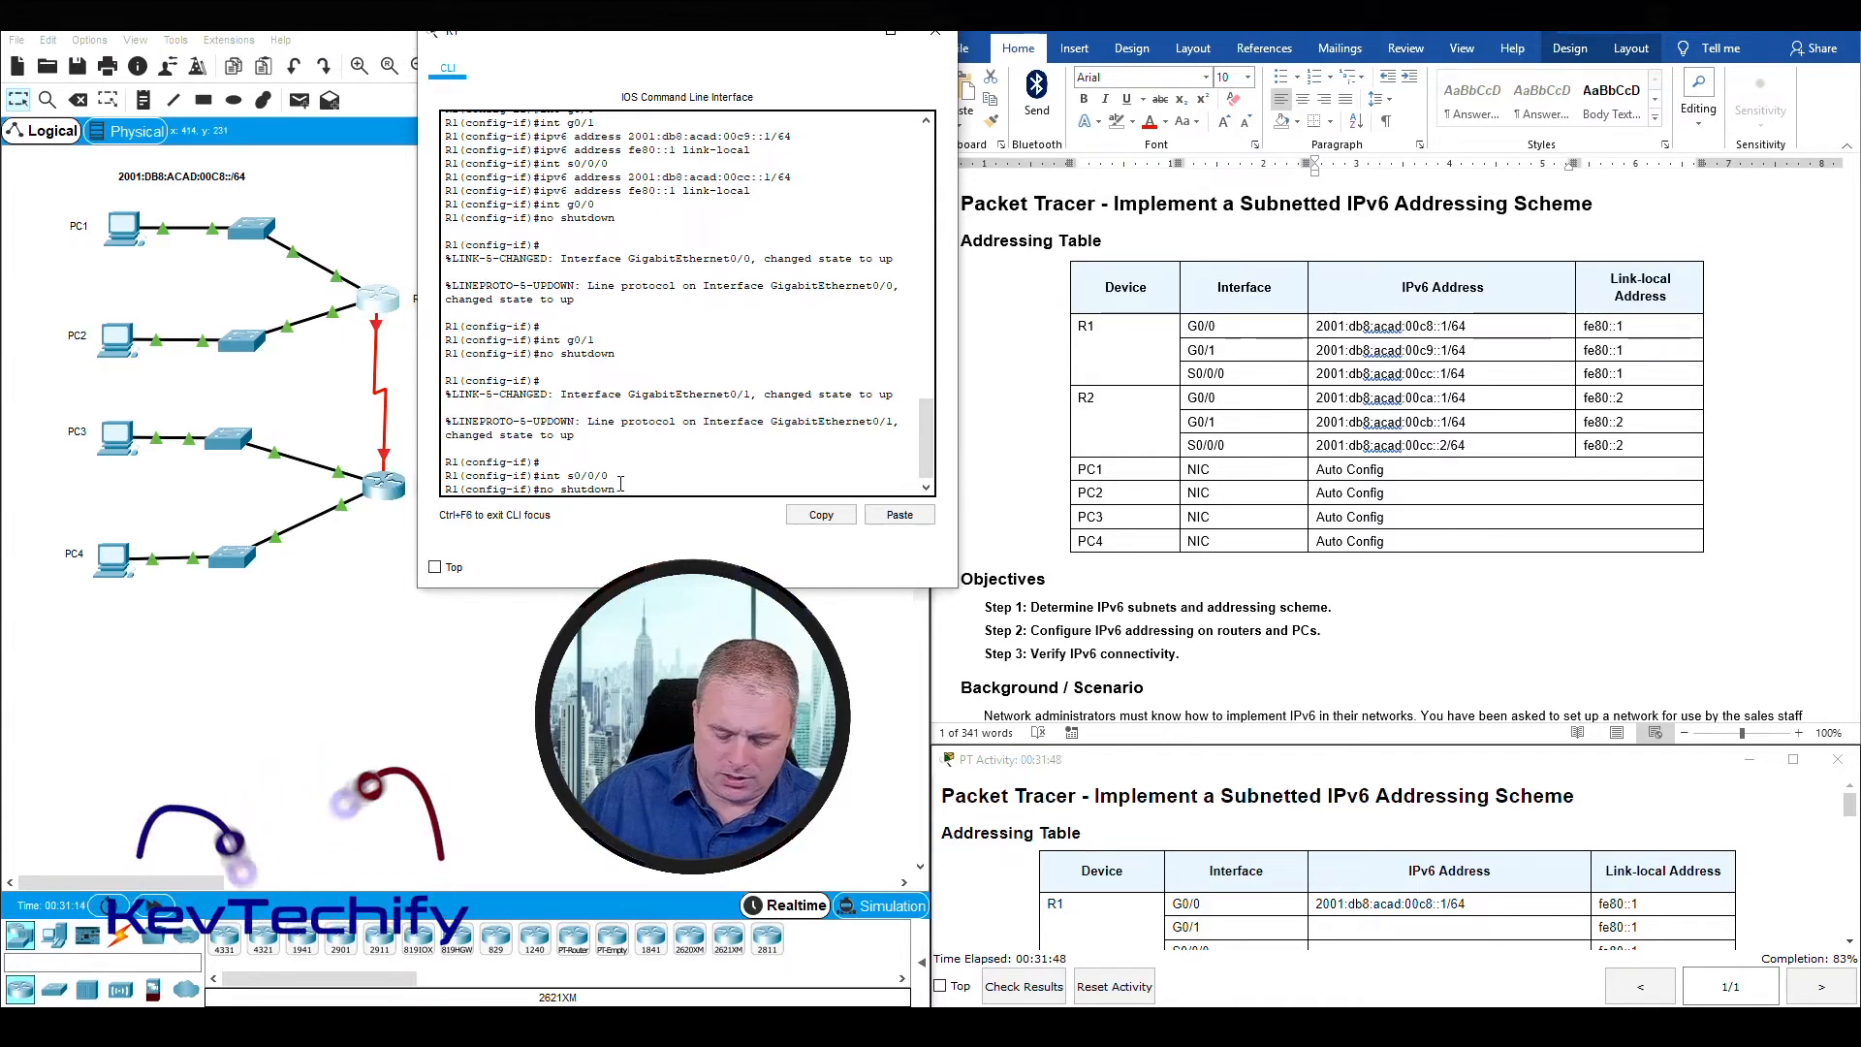
key(Return)
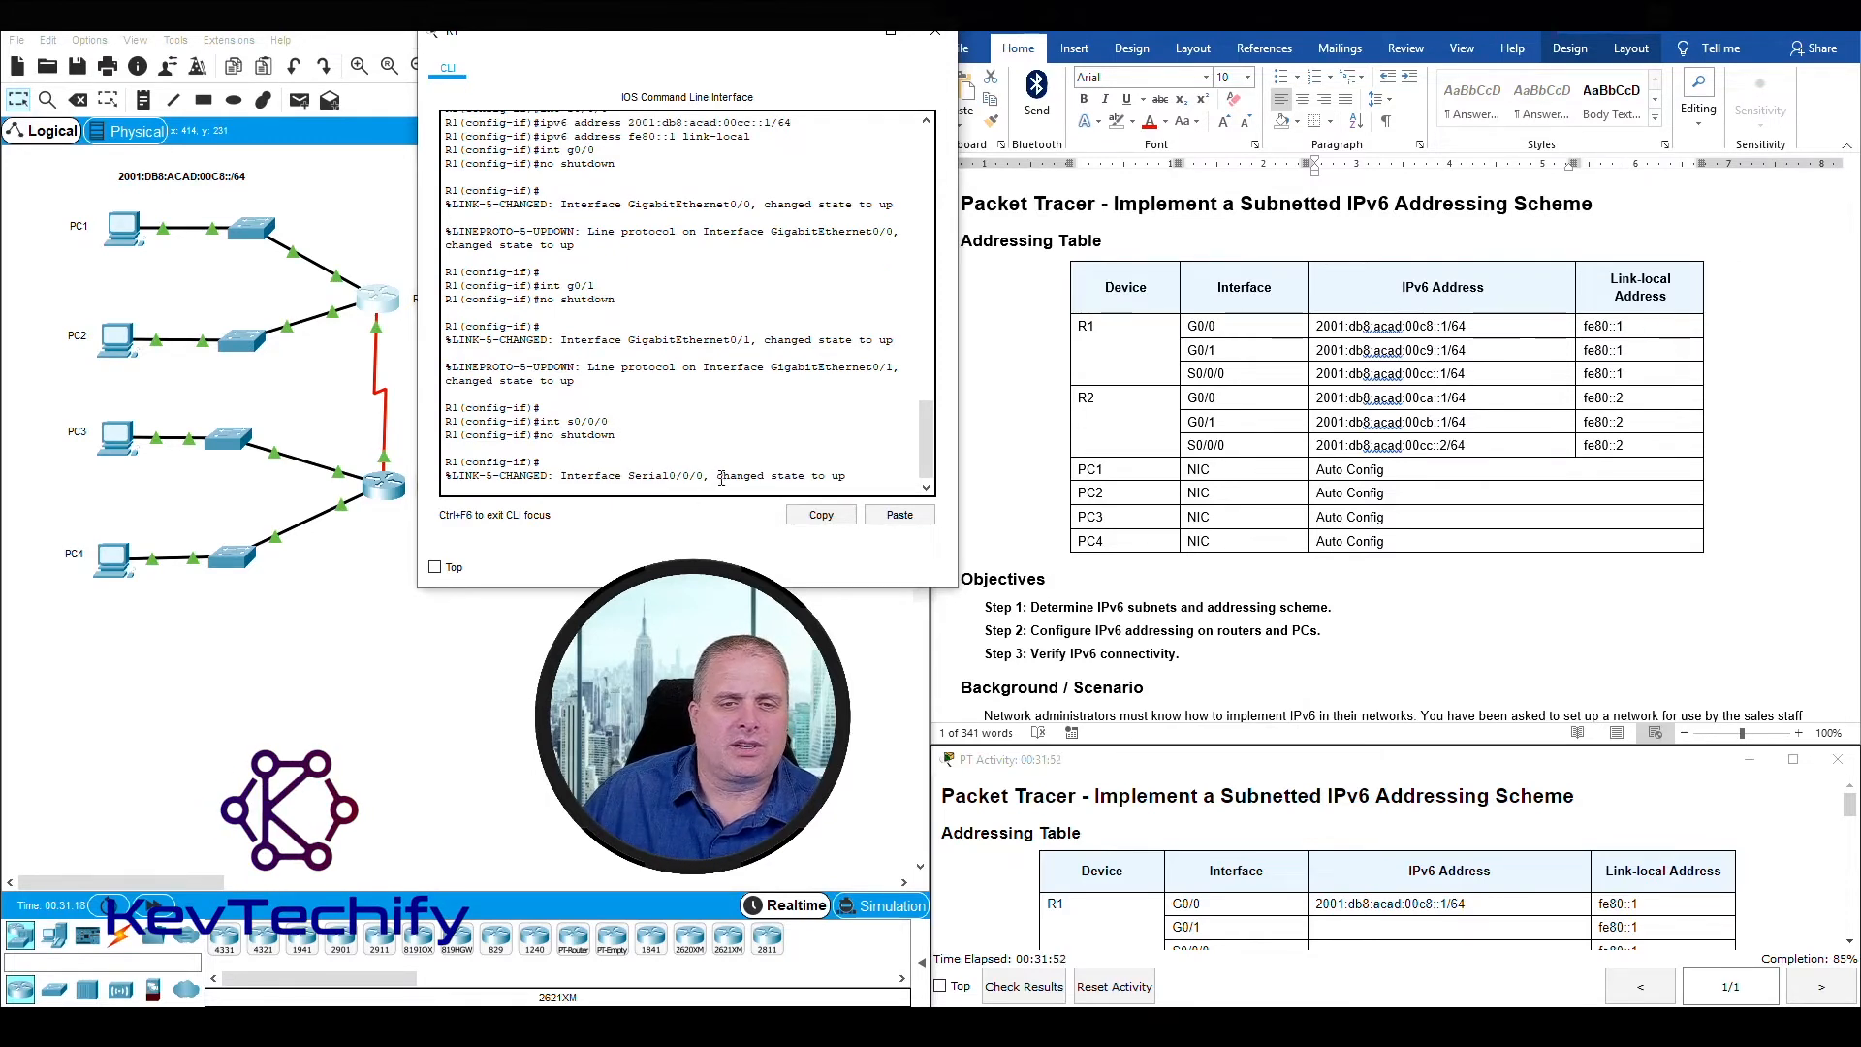
- Review the link and line protocol status messages for R1's Serial0/0/0 interface
drag(574, 476, 805, 476)
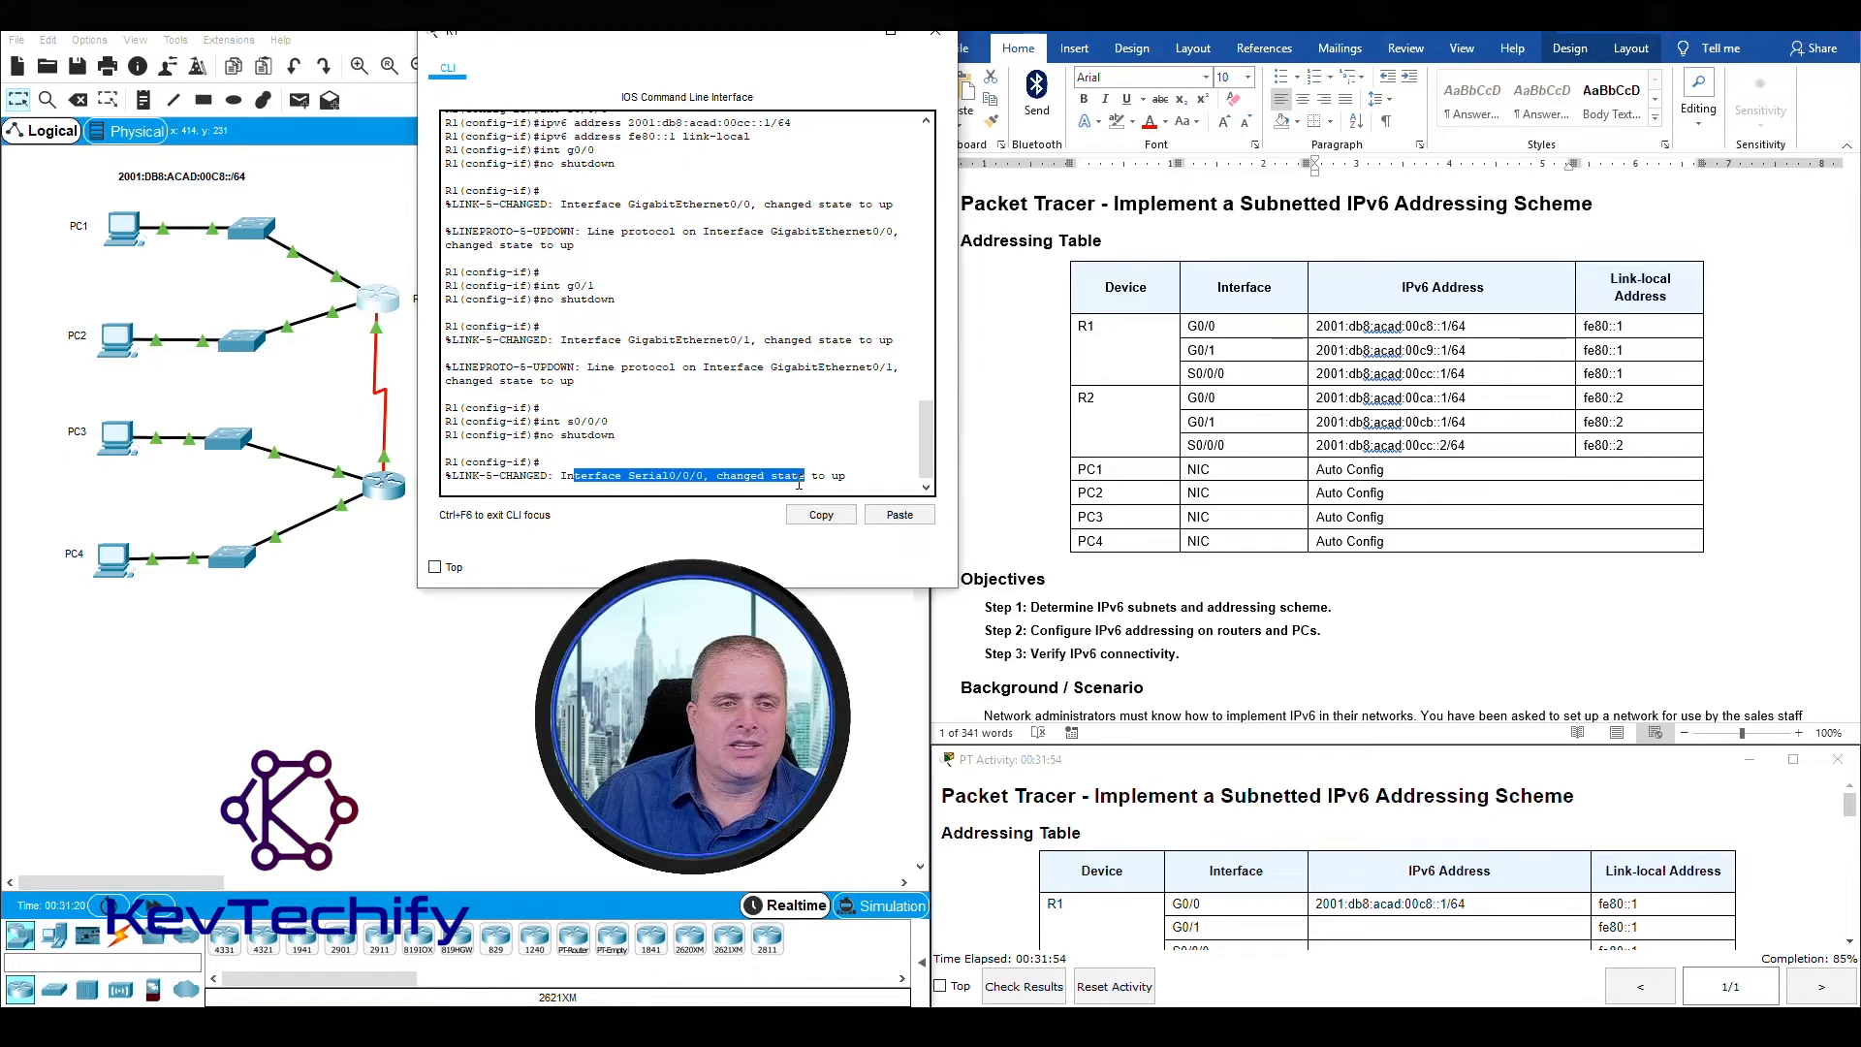
click(831, 471)
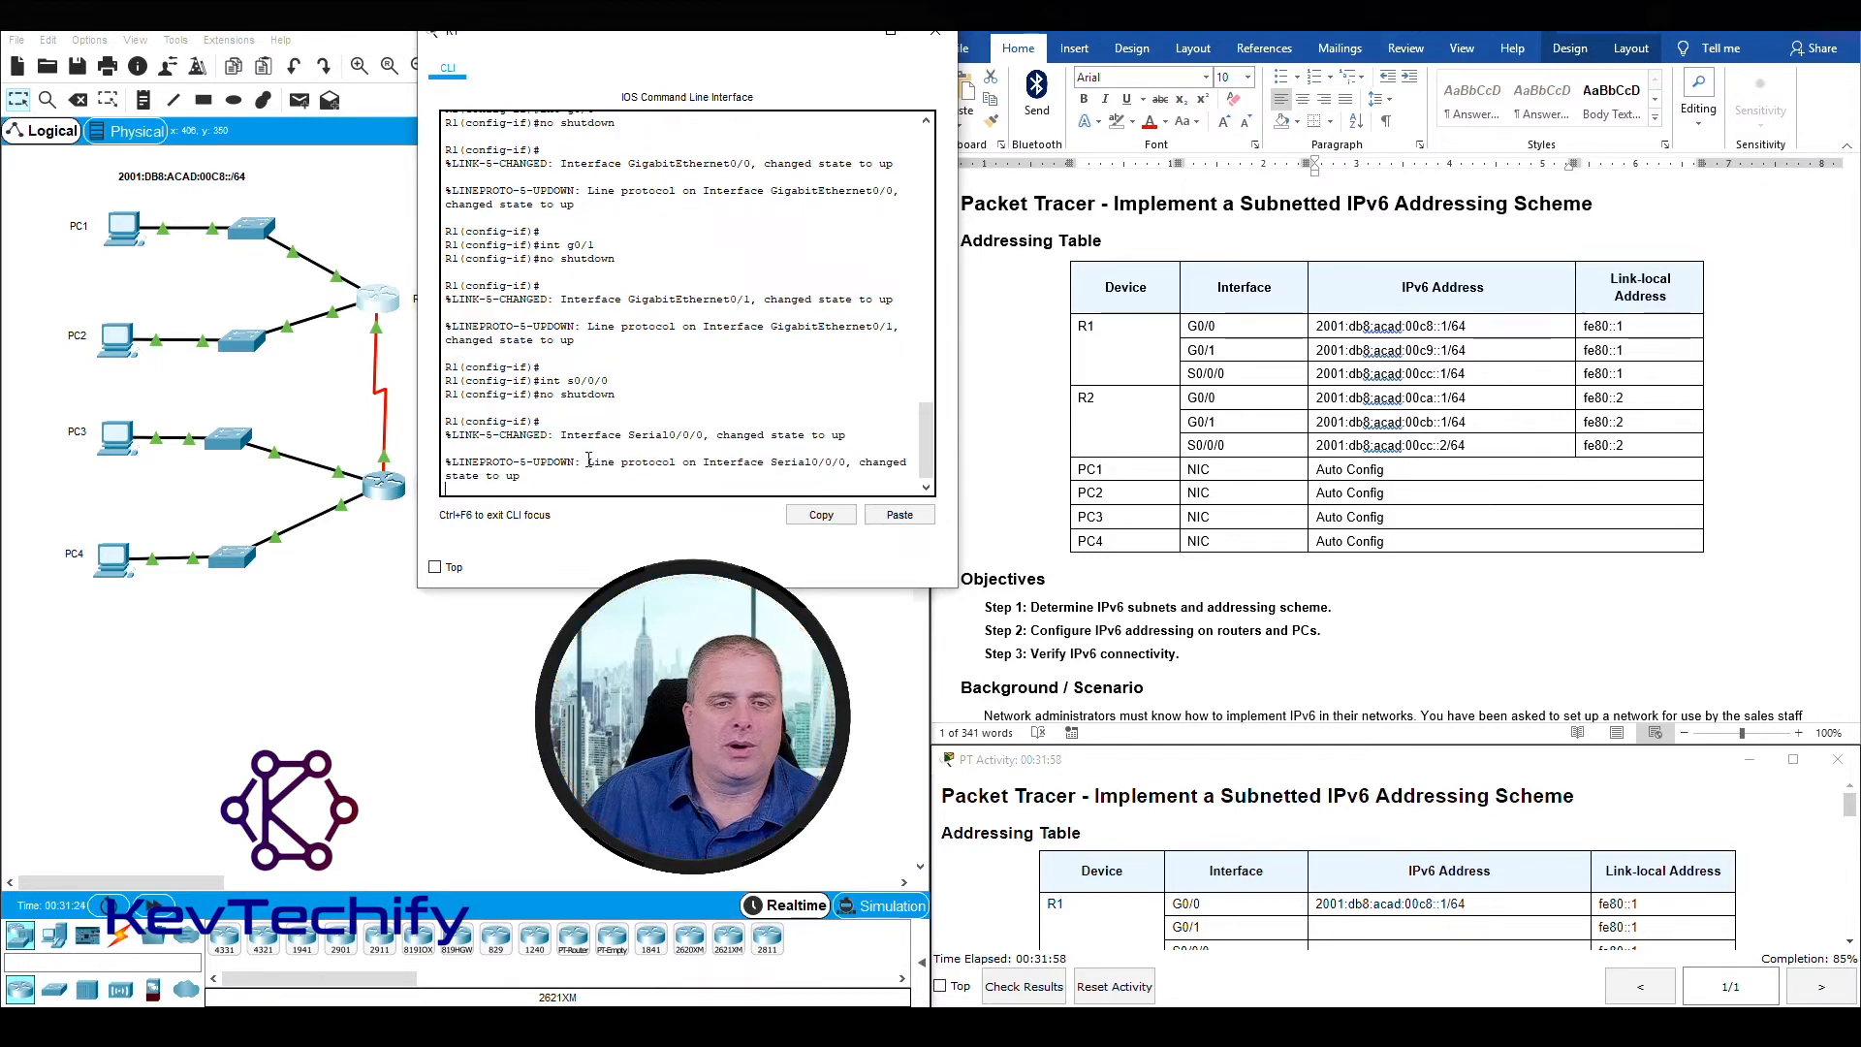
drag(588, 462, 811, 464)
click(811, 464)
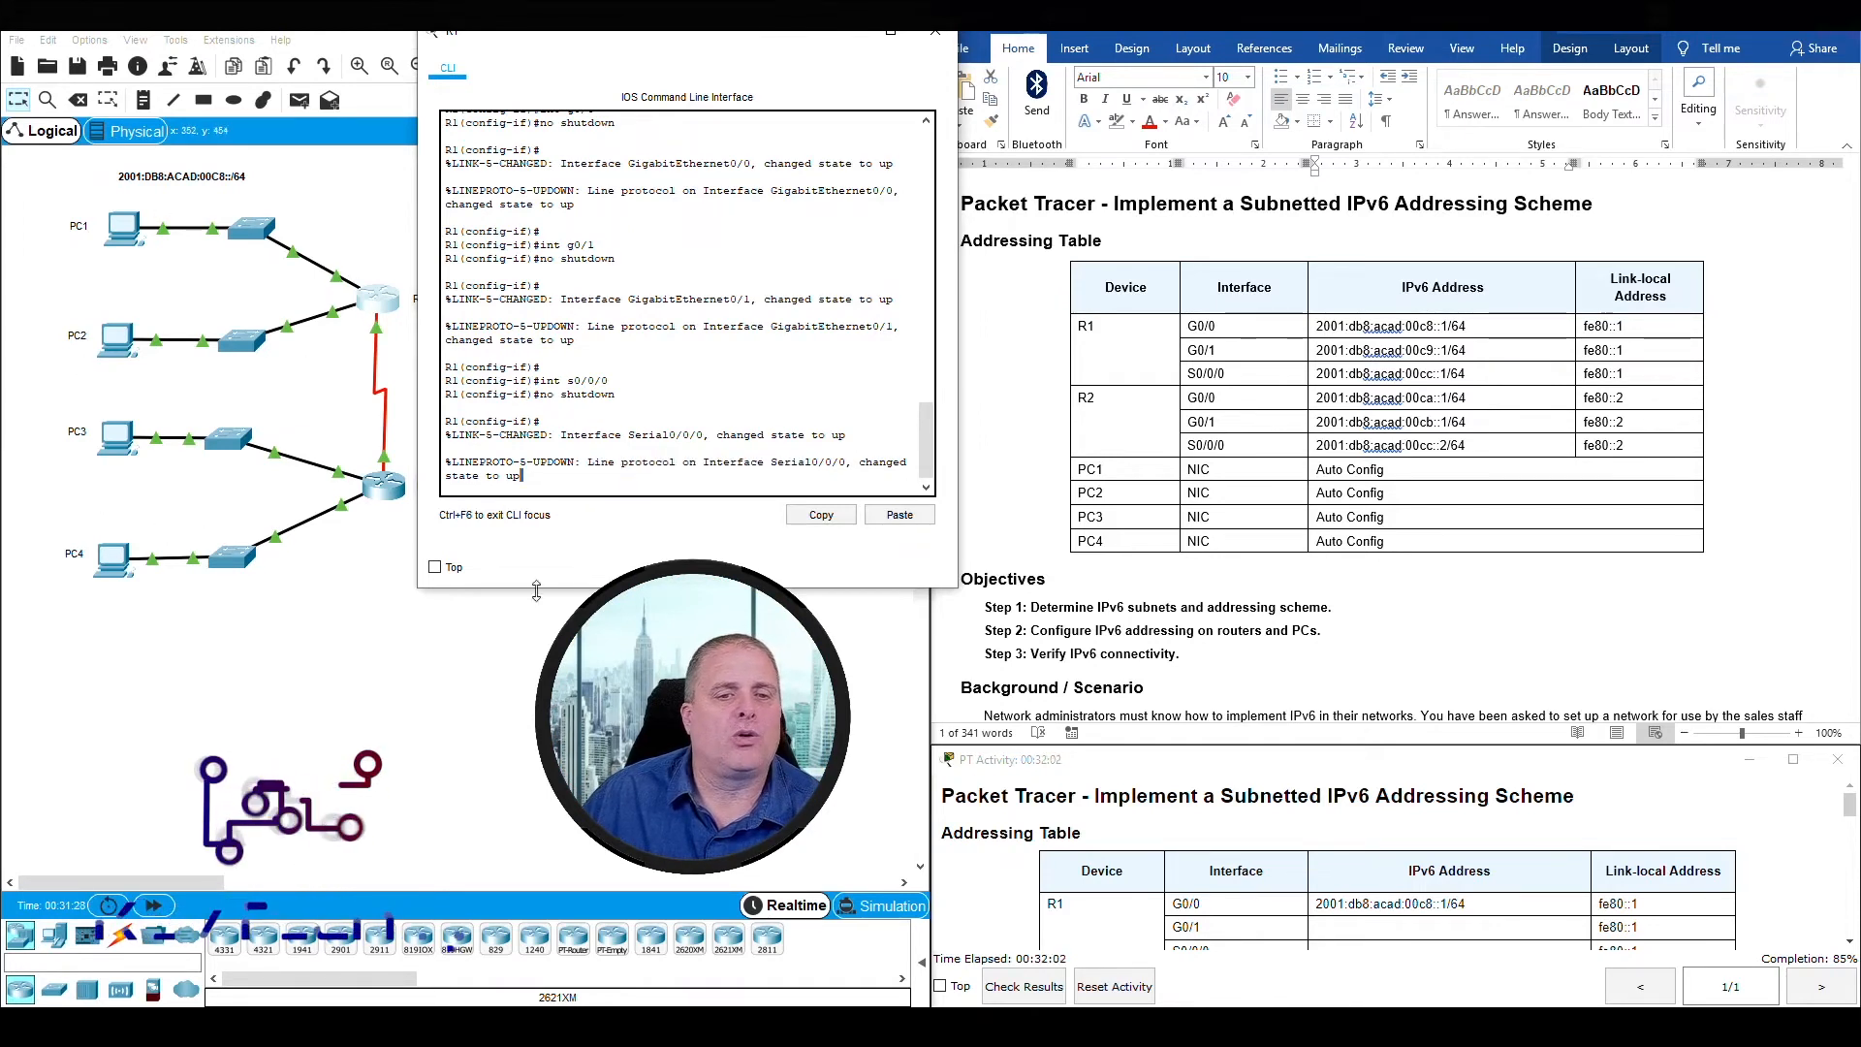
key(Return)
key(Return)
key(Return)
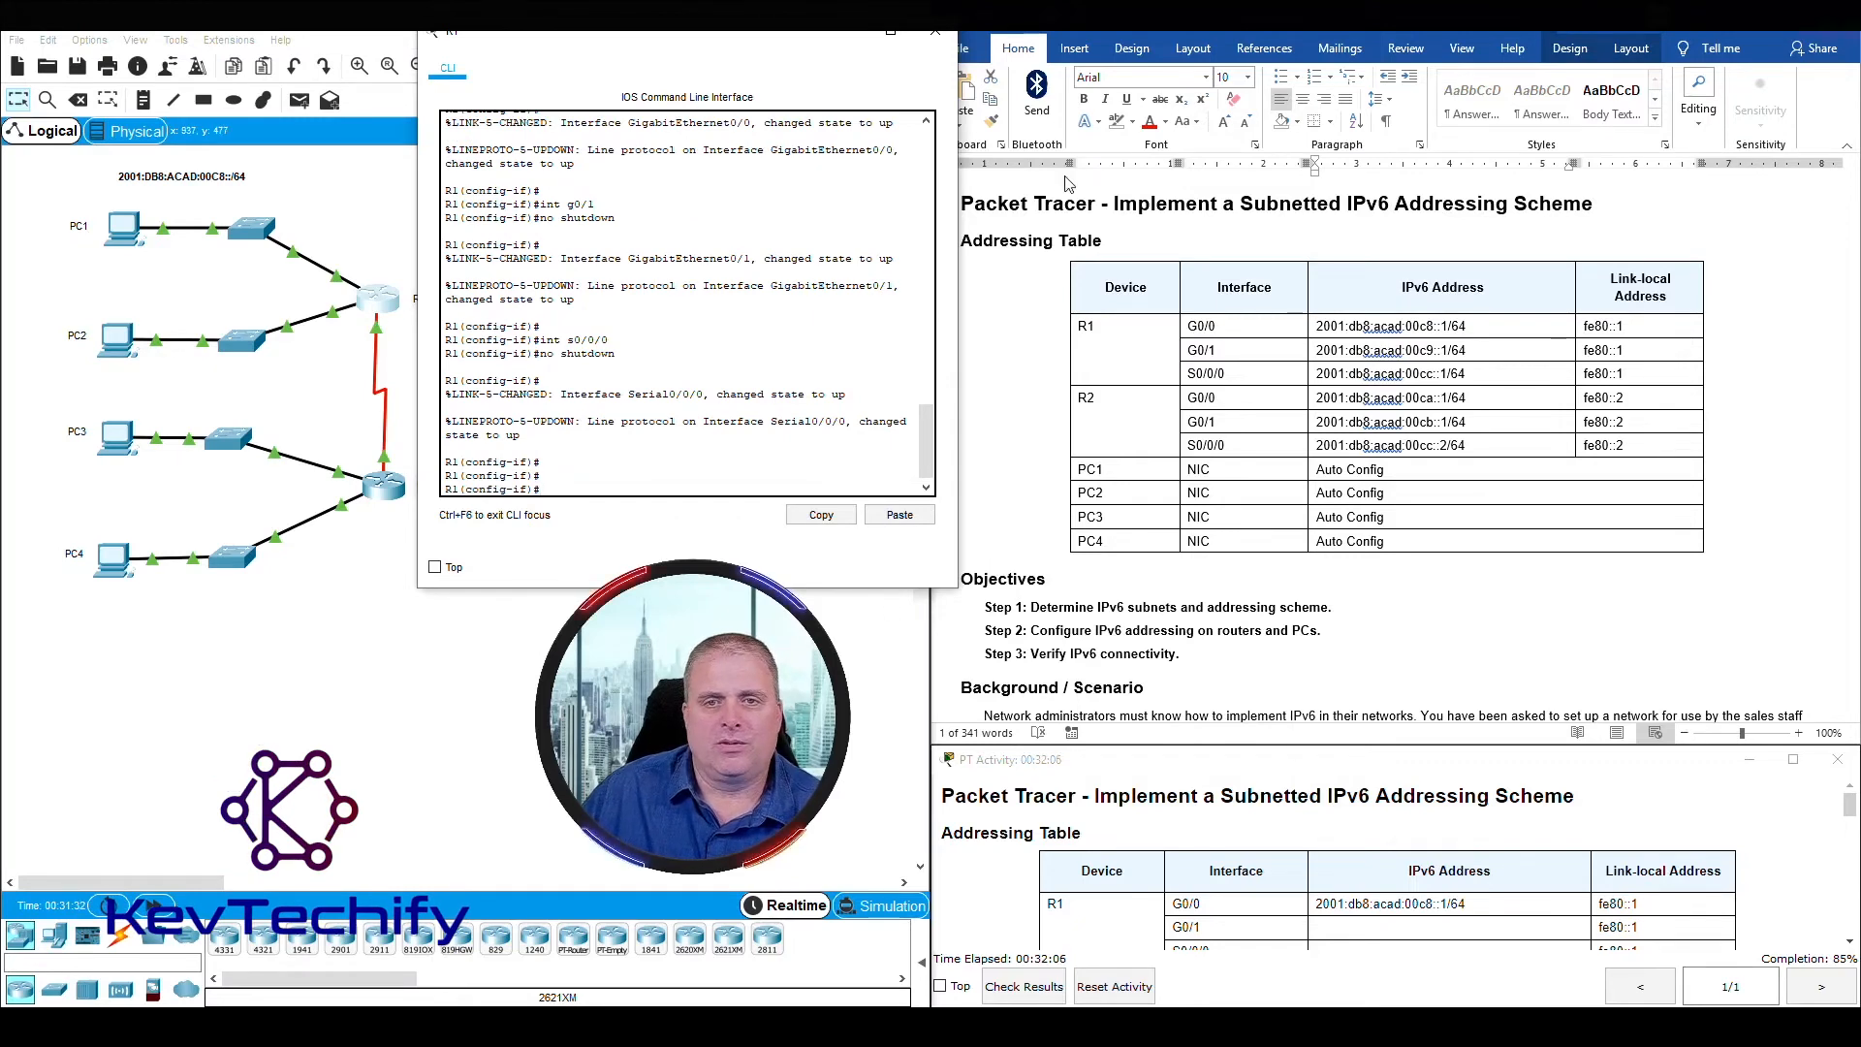
- Close R1's command line, review the Step 2 and Step 3 instructions, and check the activity results by assessment item
click(935, 31)
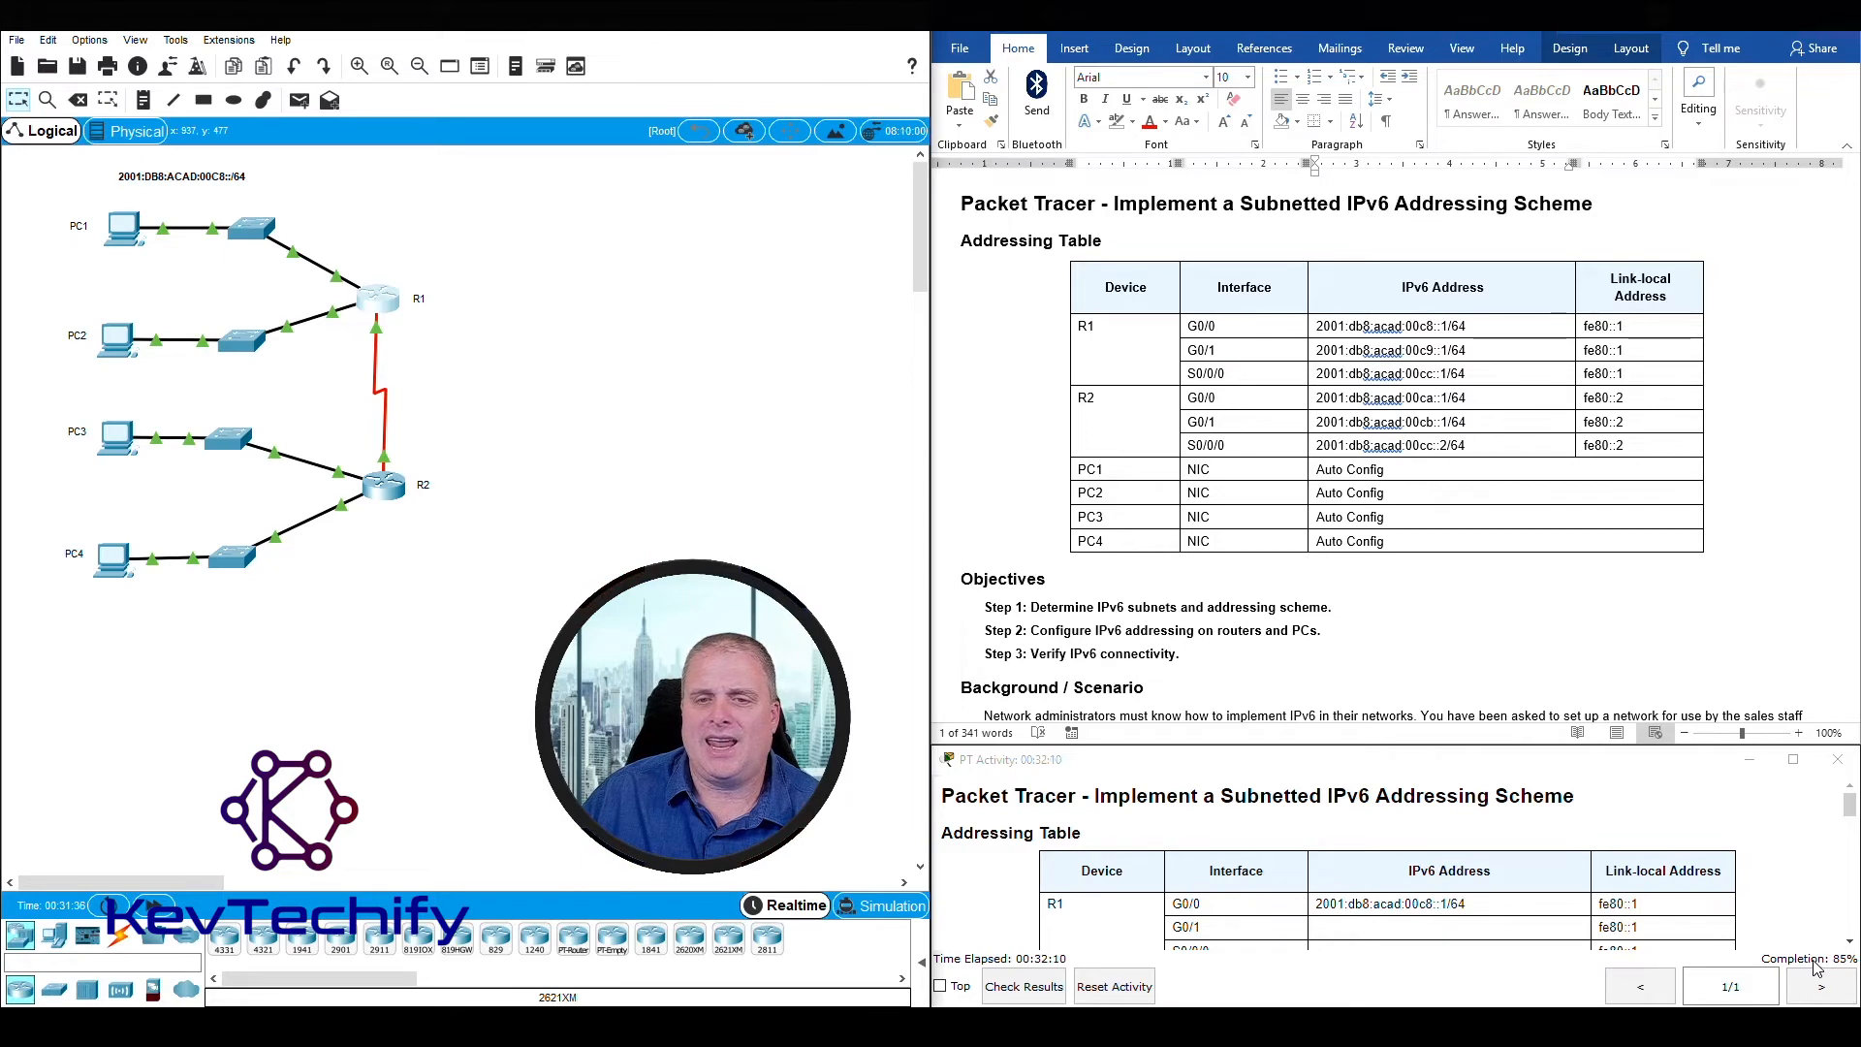
scroll(1426, 642, down, 15)
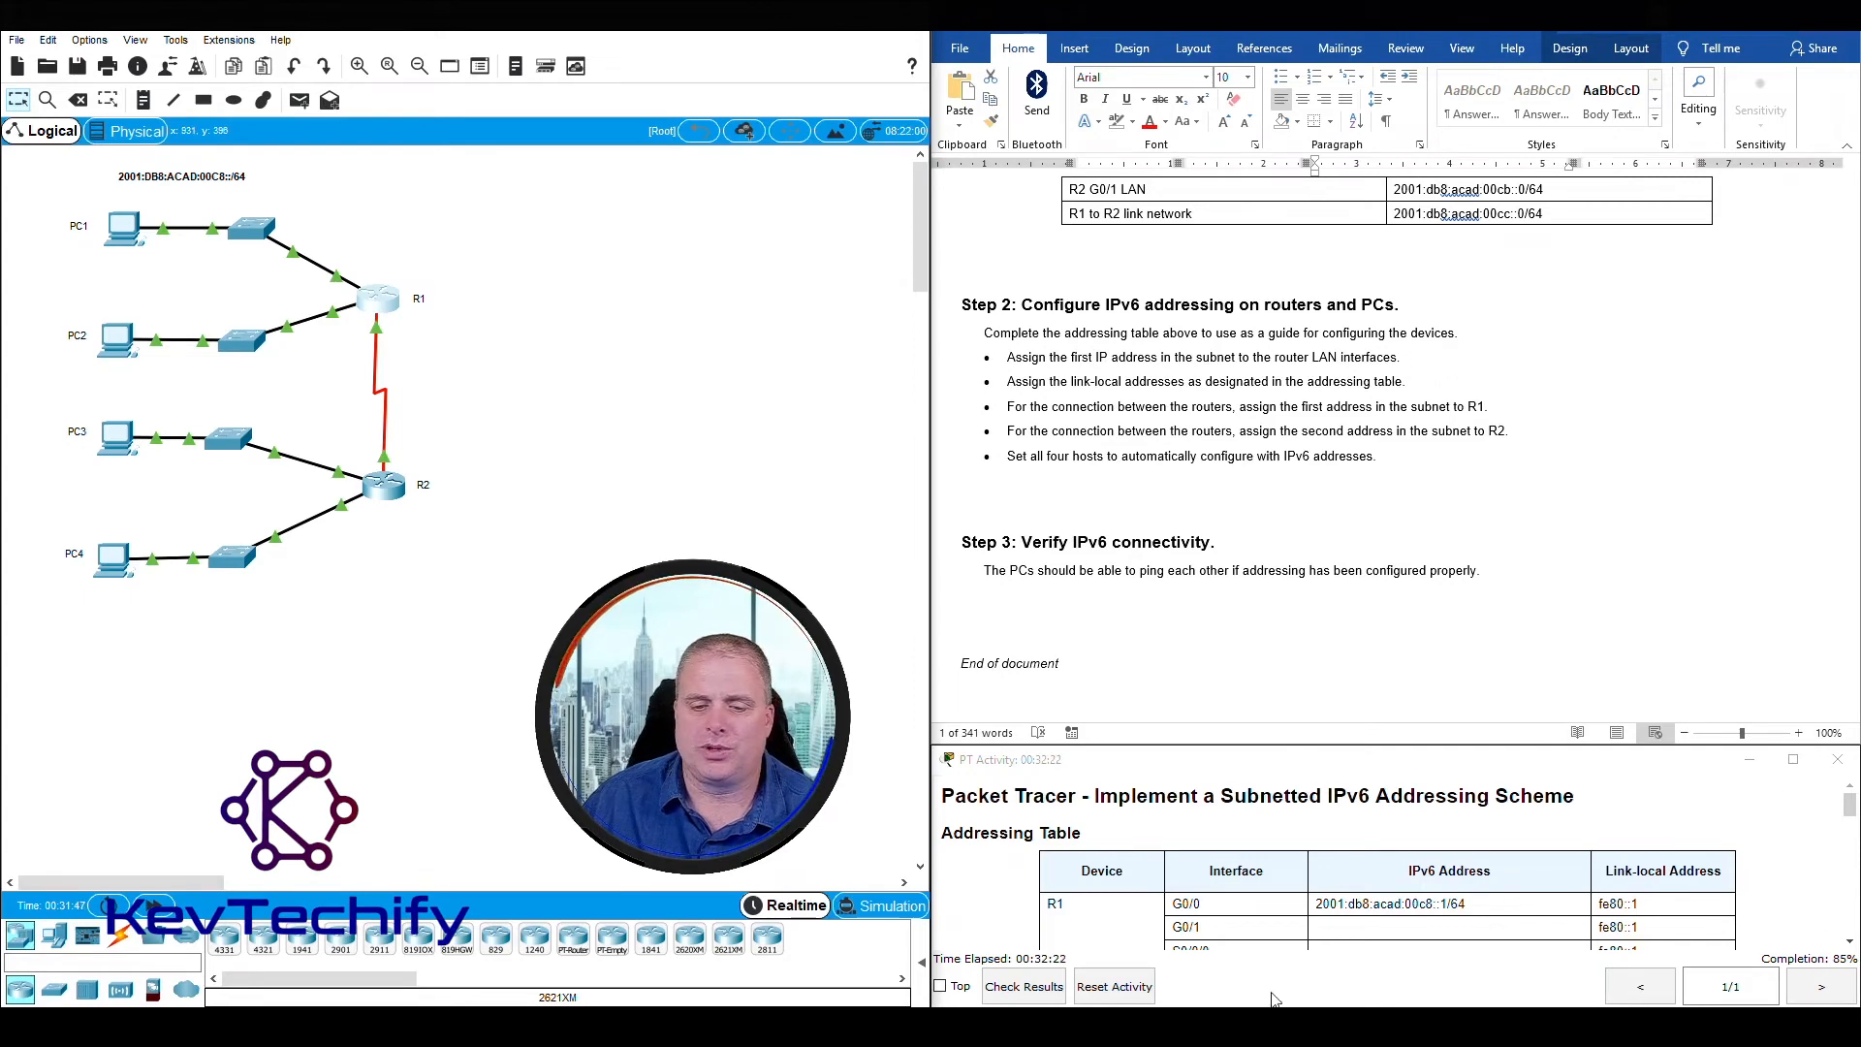
click(1019, 988)
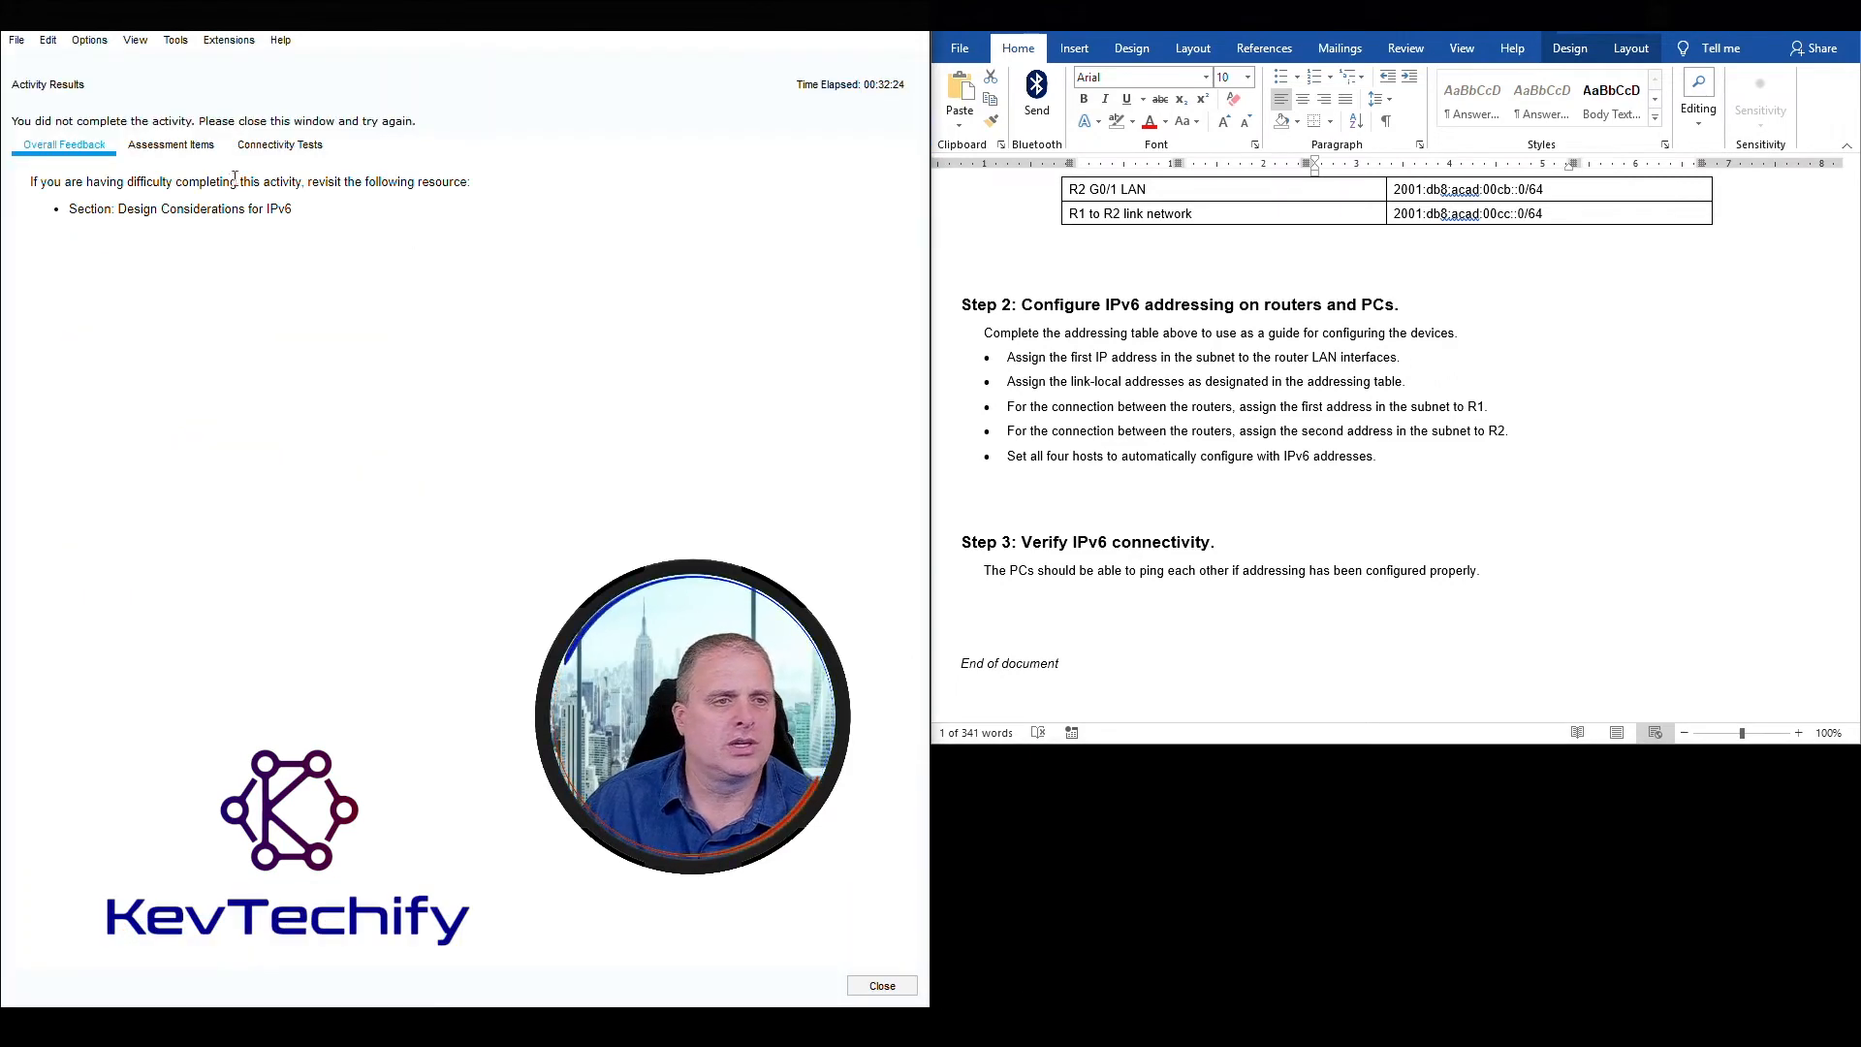
click(167, 147)
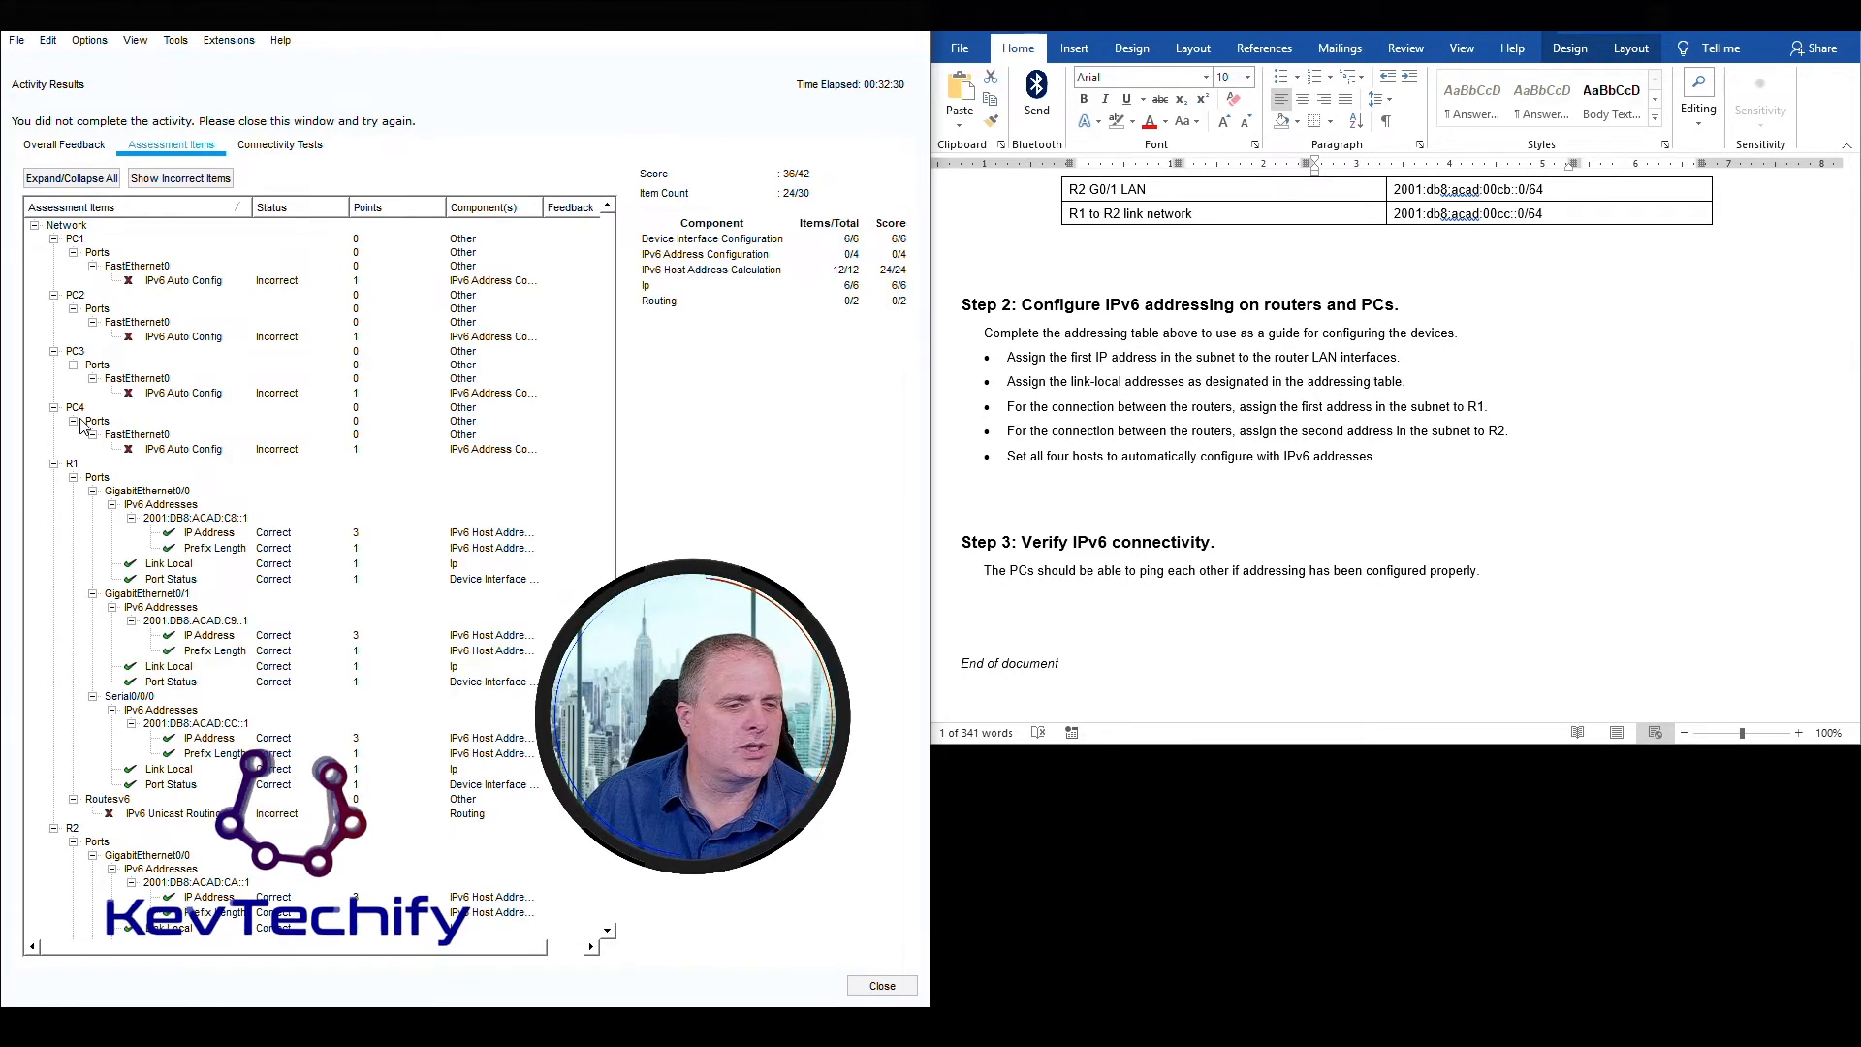
- Review the assessment items for the PCs, R1 and R2, including IPv6 Unicast Routing, and close the activity results
scroll(301, 474, down, 4)
scroll(306, 475, up, 2)
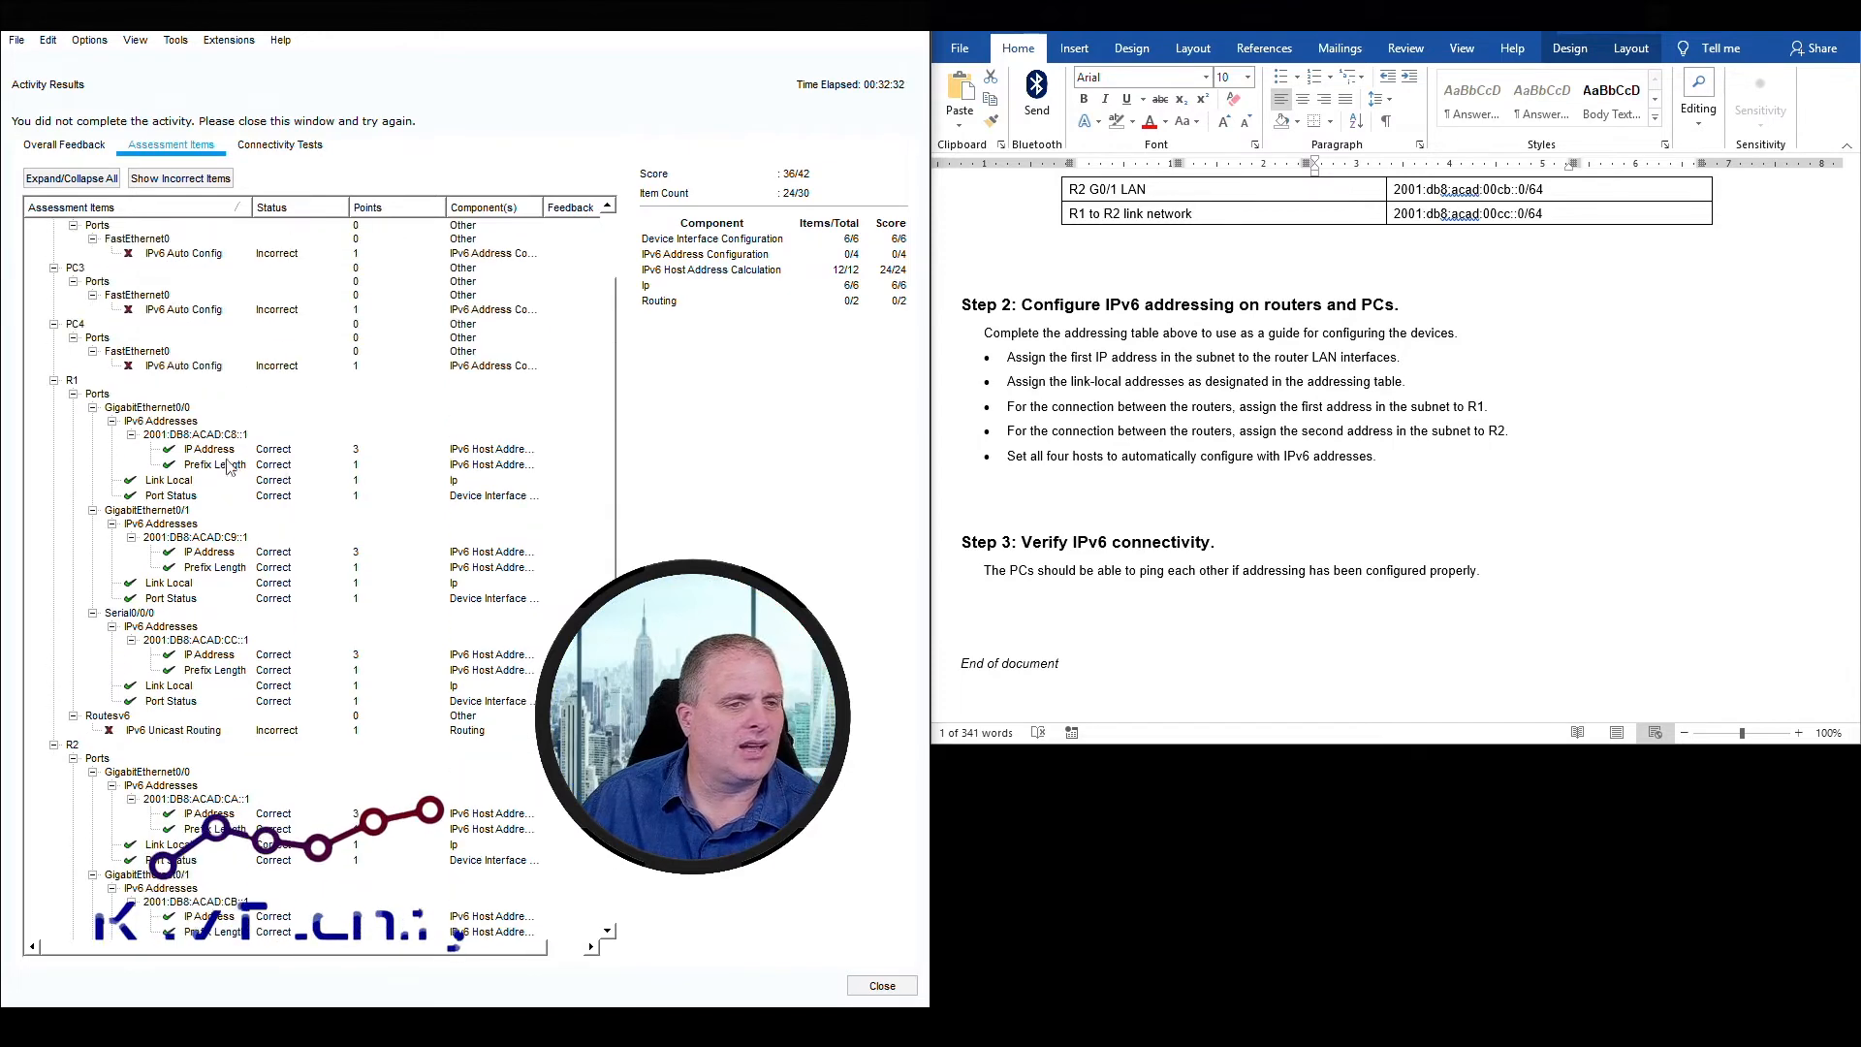
scroll(155, 582, down, 4)
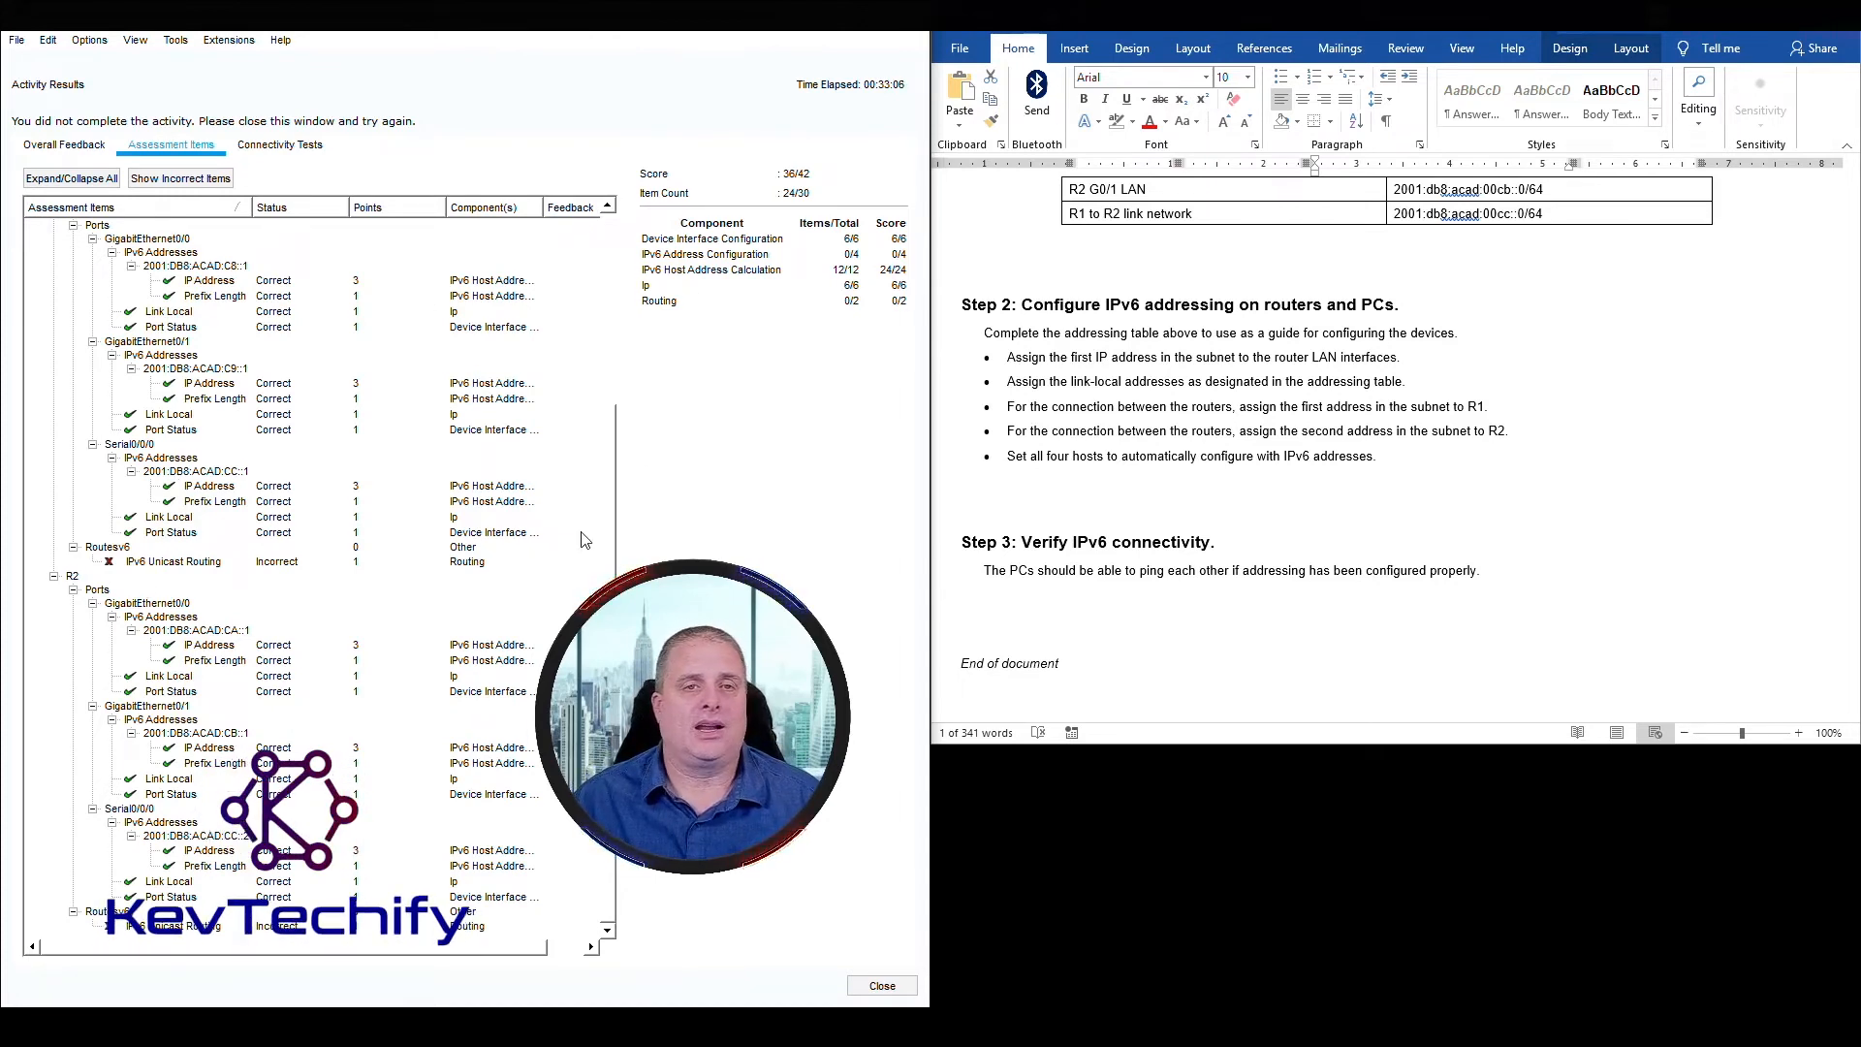
click(882, 986)
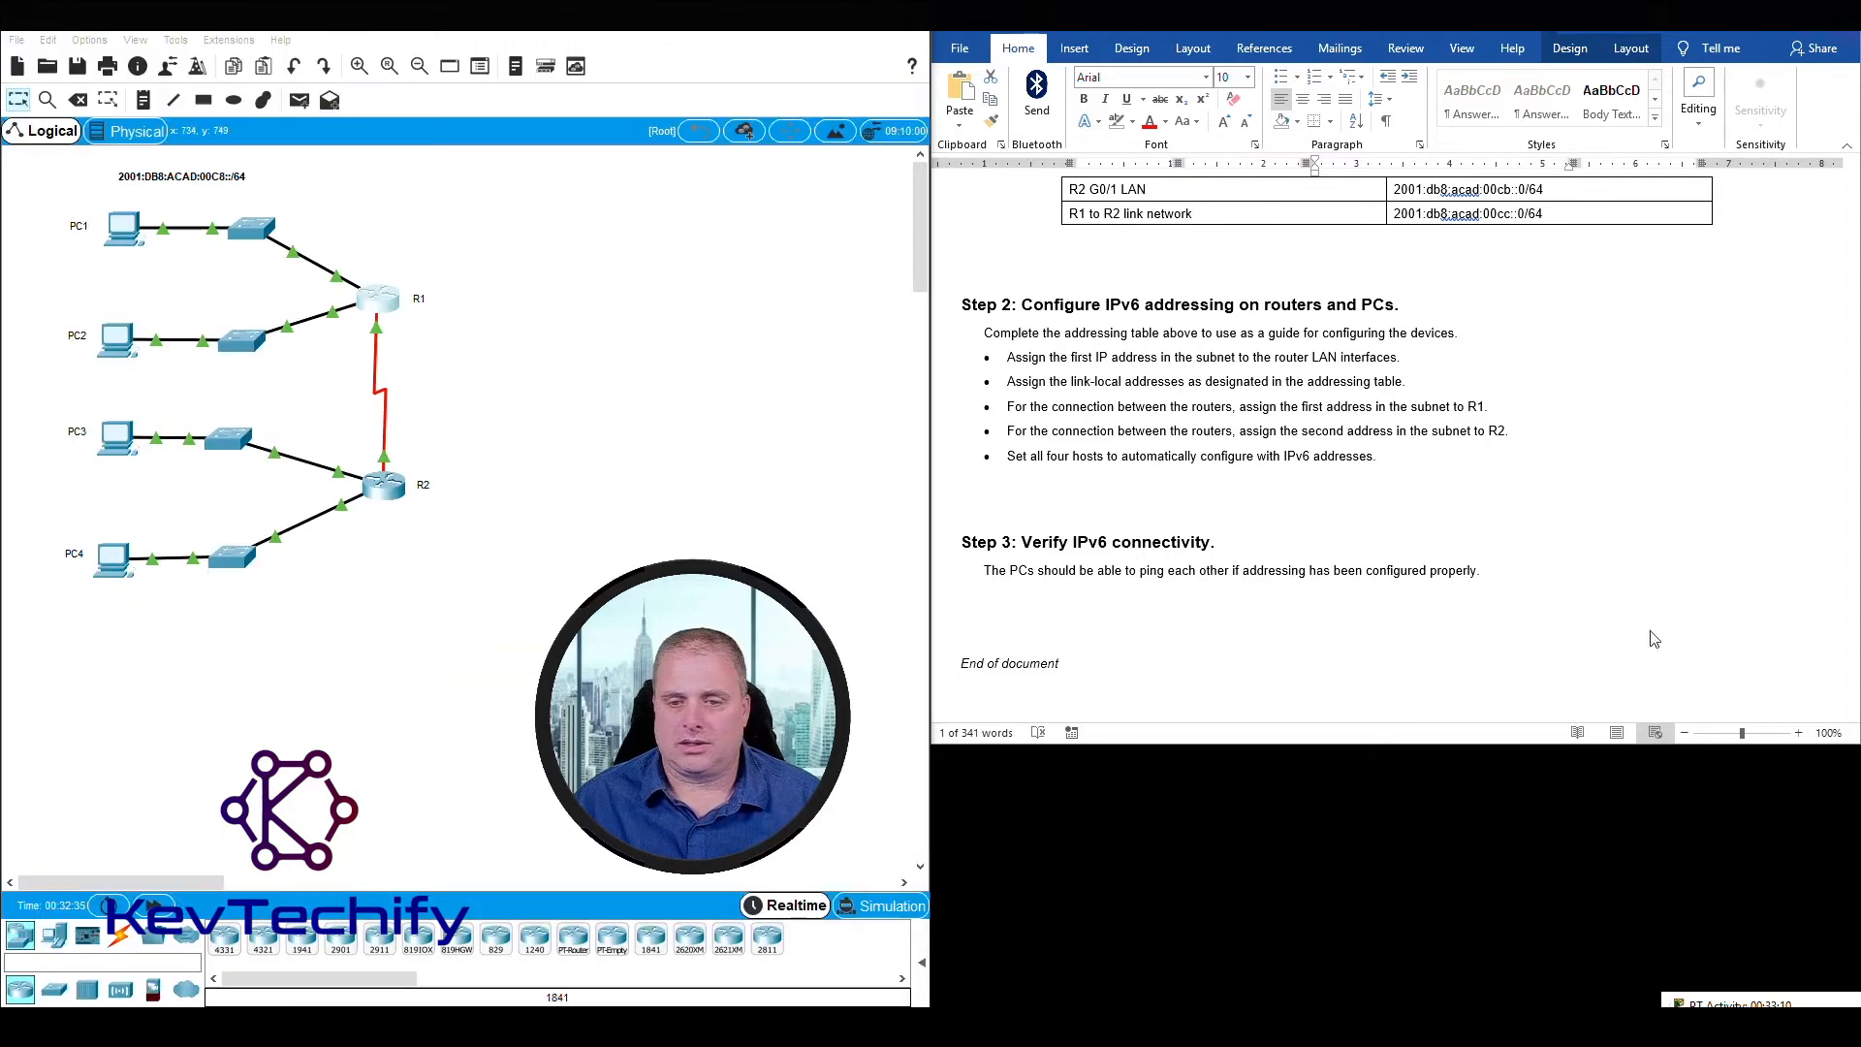
- Restore the PT Activity instructions below the Word document and open R1's command line beside it
click(1735, 1002)
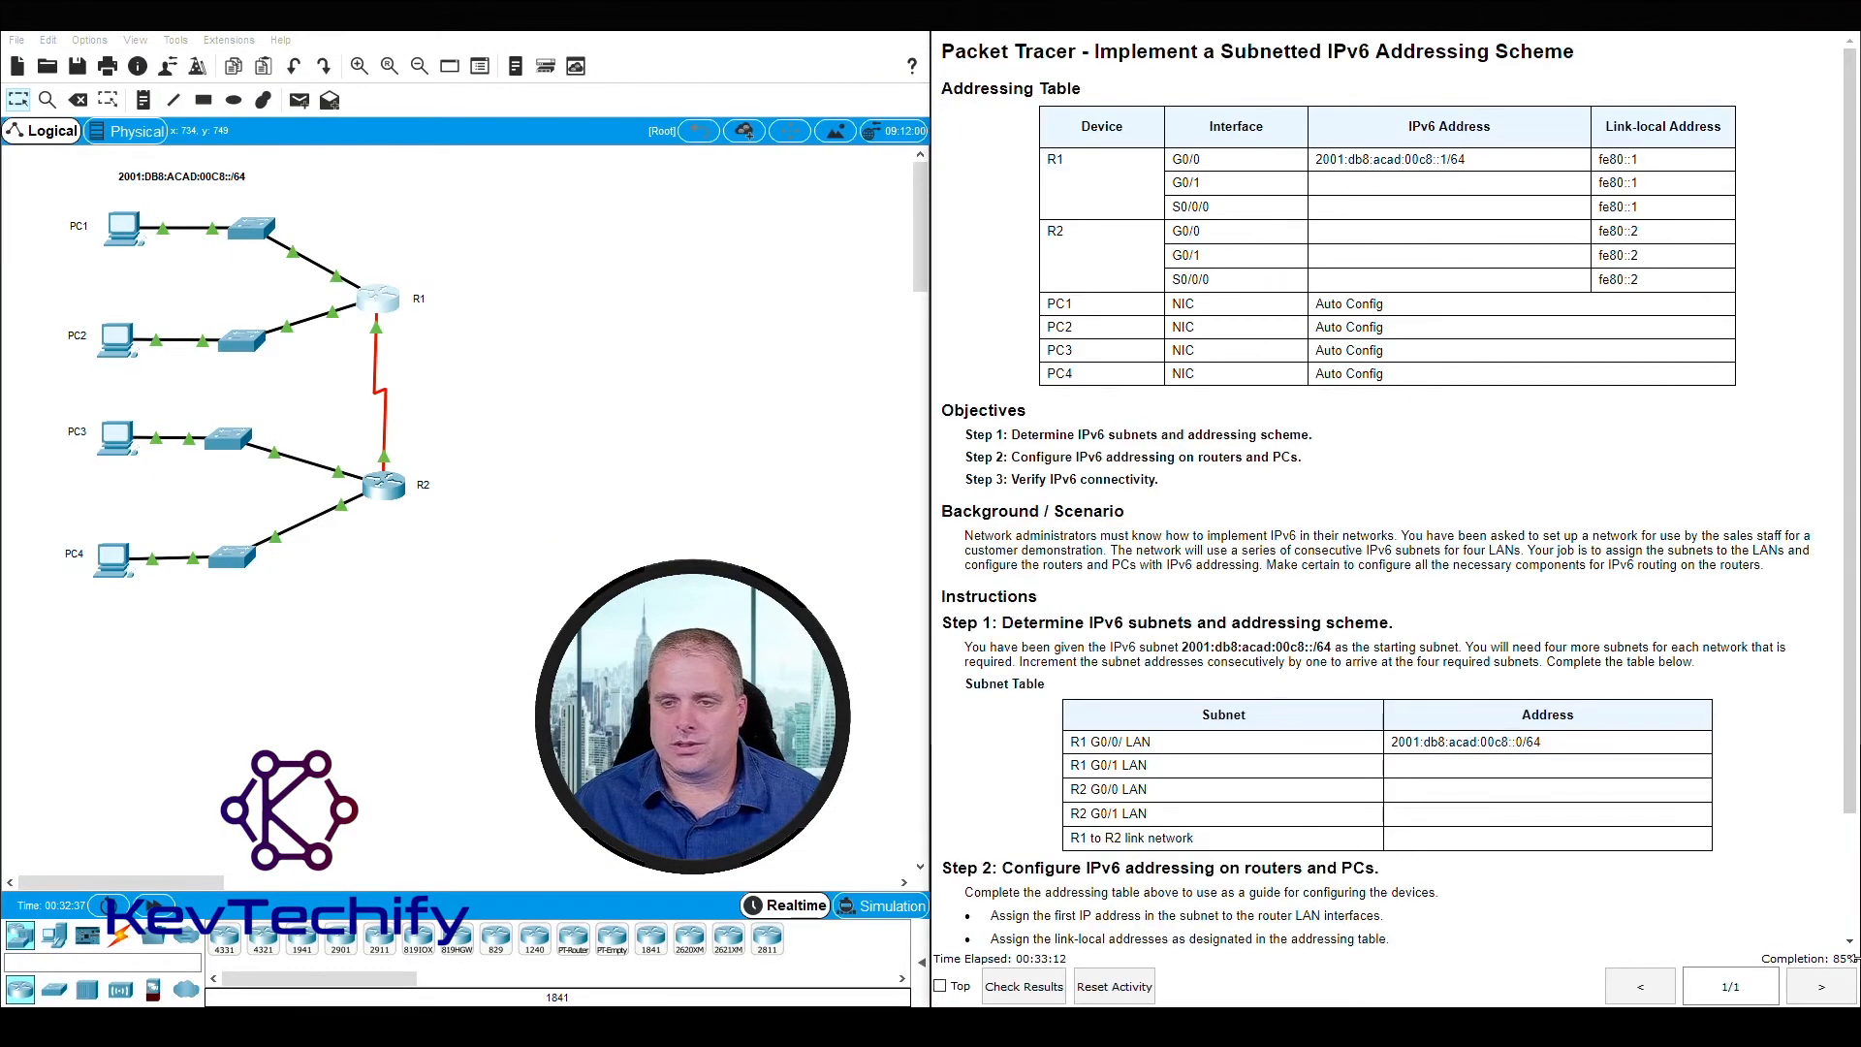
drag(1643, 15, 1854, 1004)
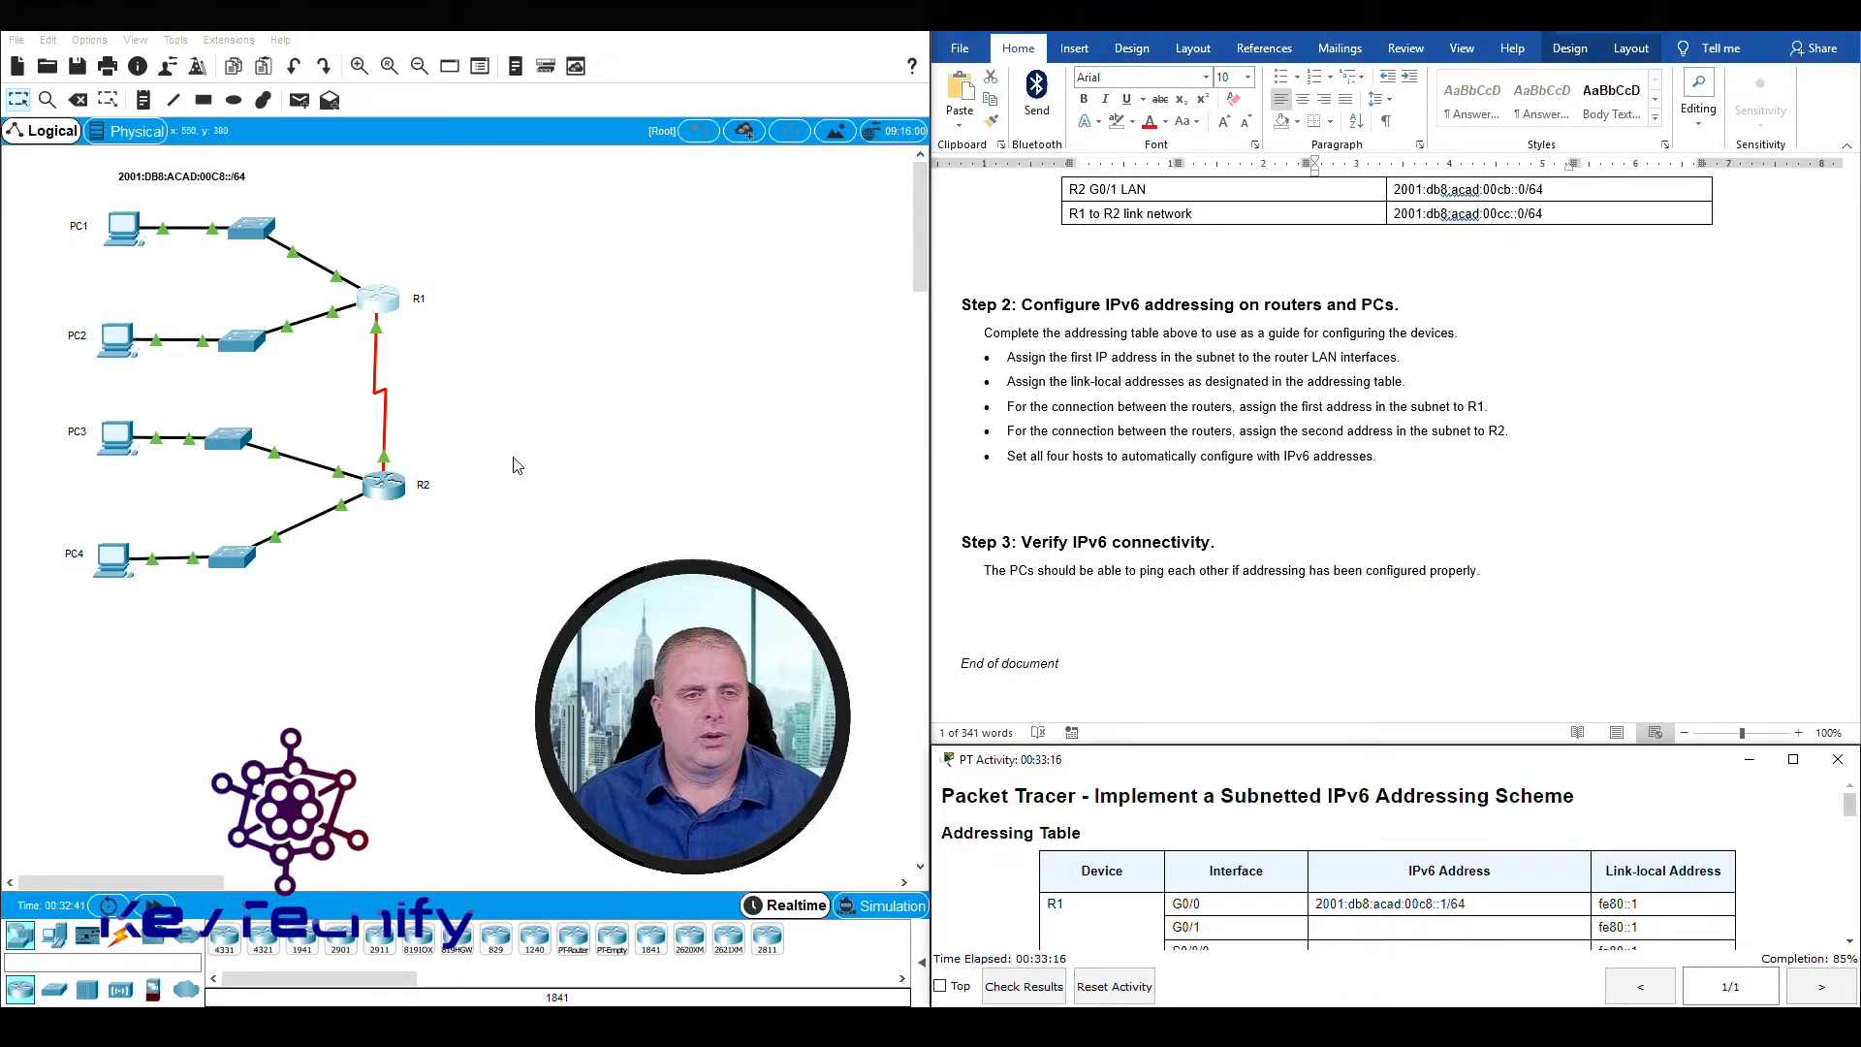
click(398, 303)
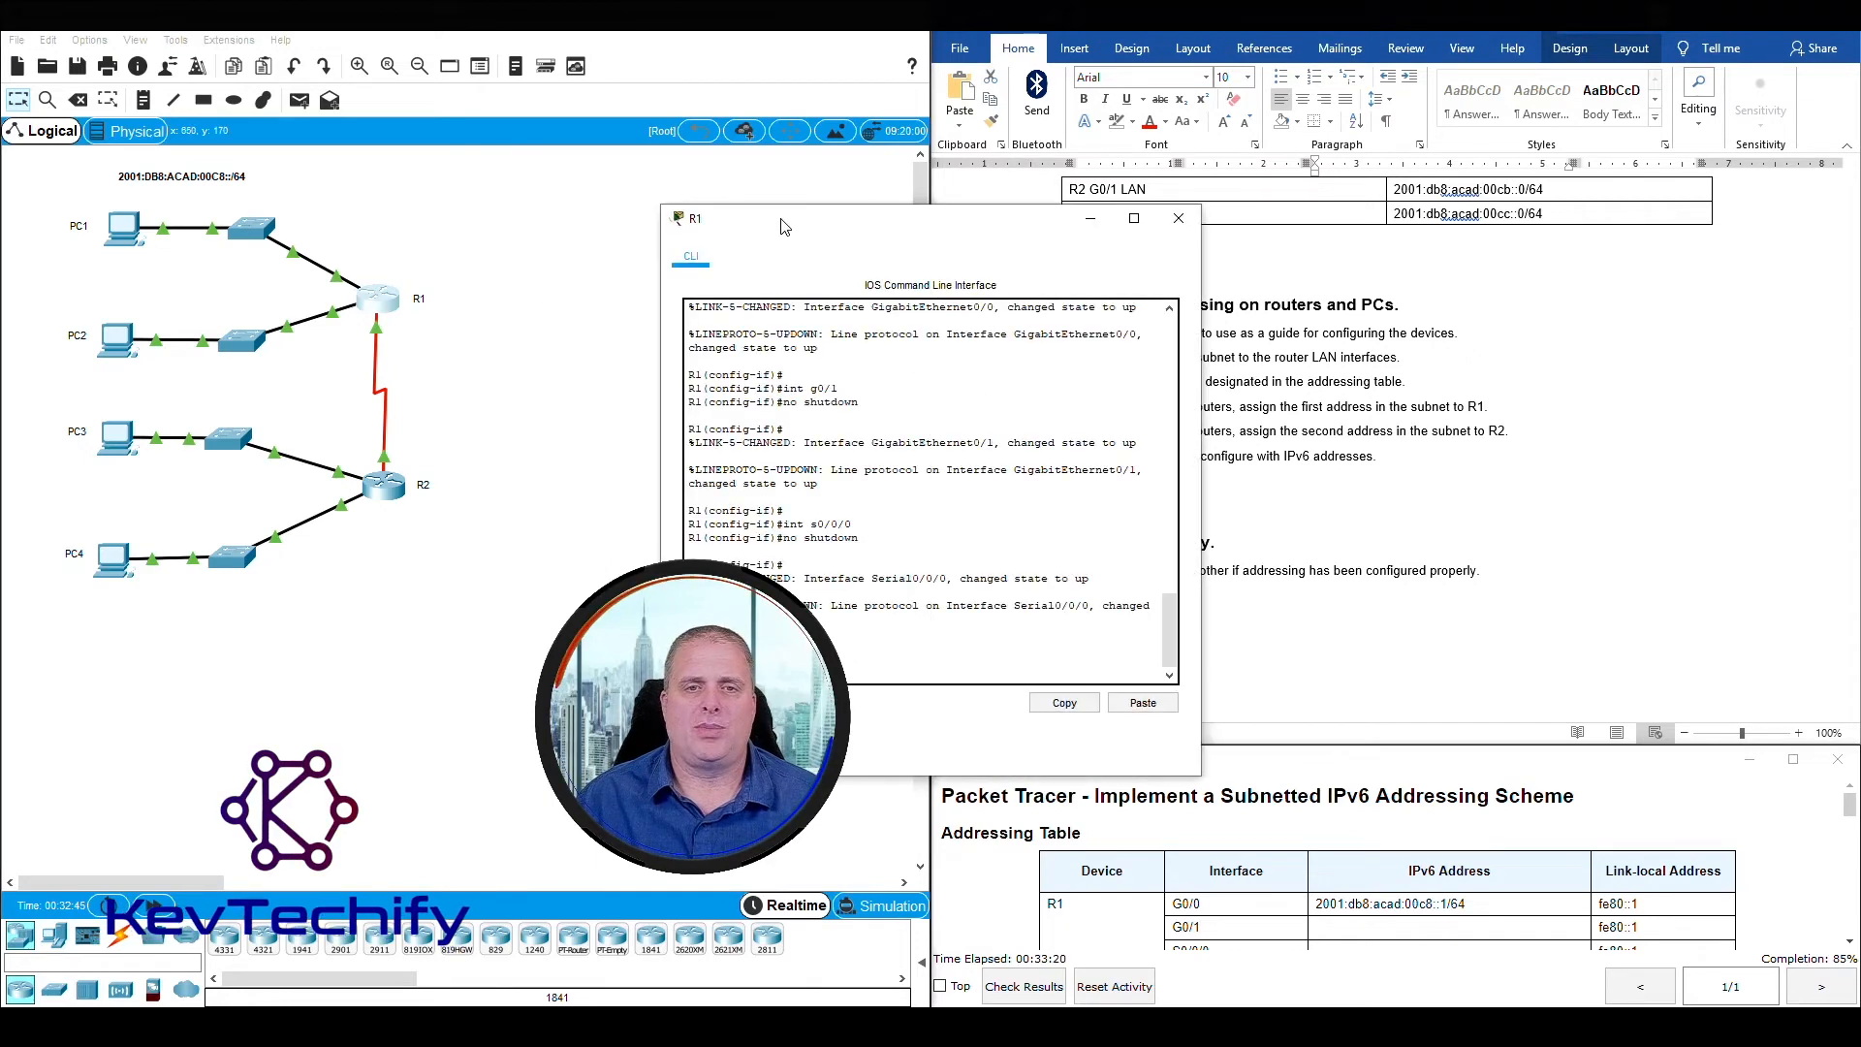
drag(793, 229, 190, 80)
drag(393, 46, 229, 41)
click(291, 477)
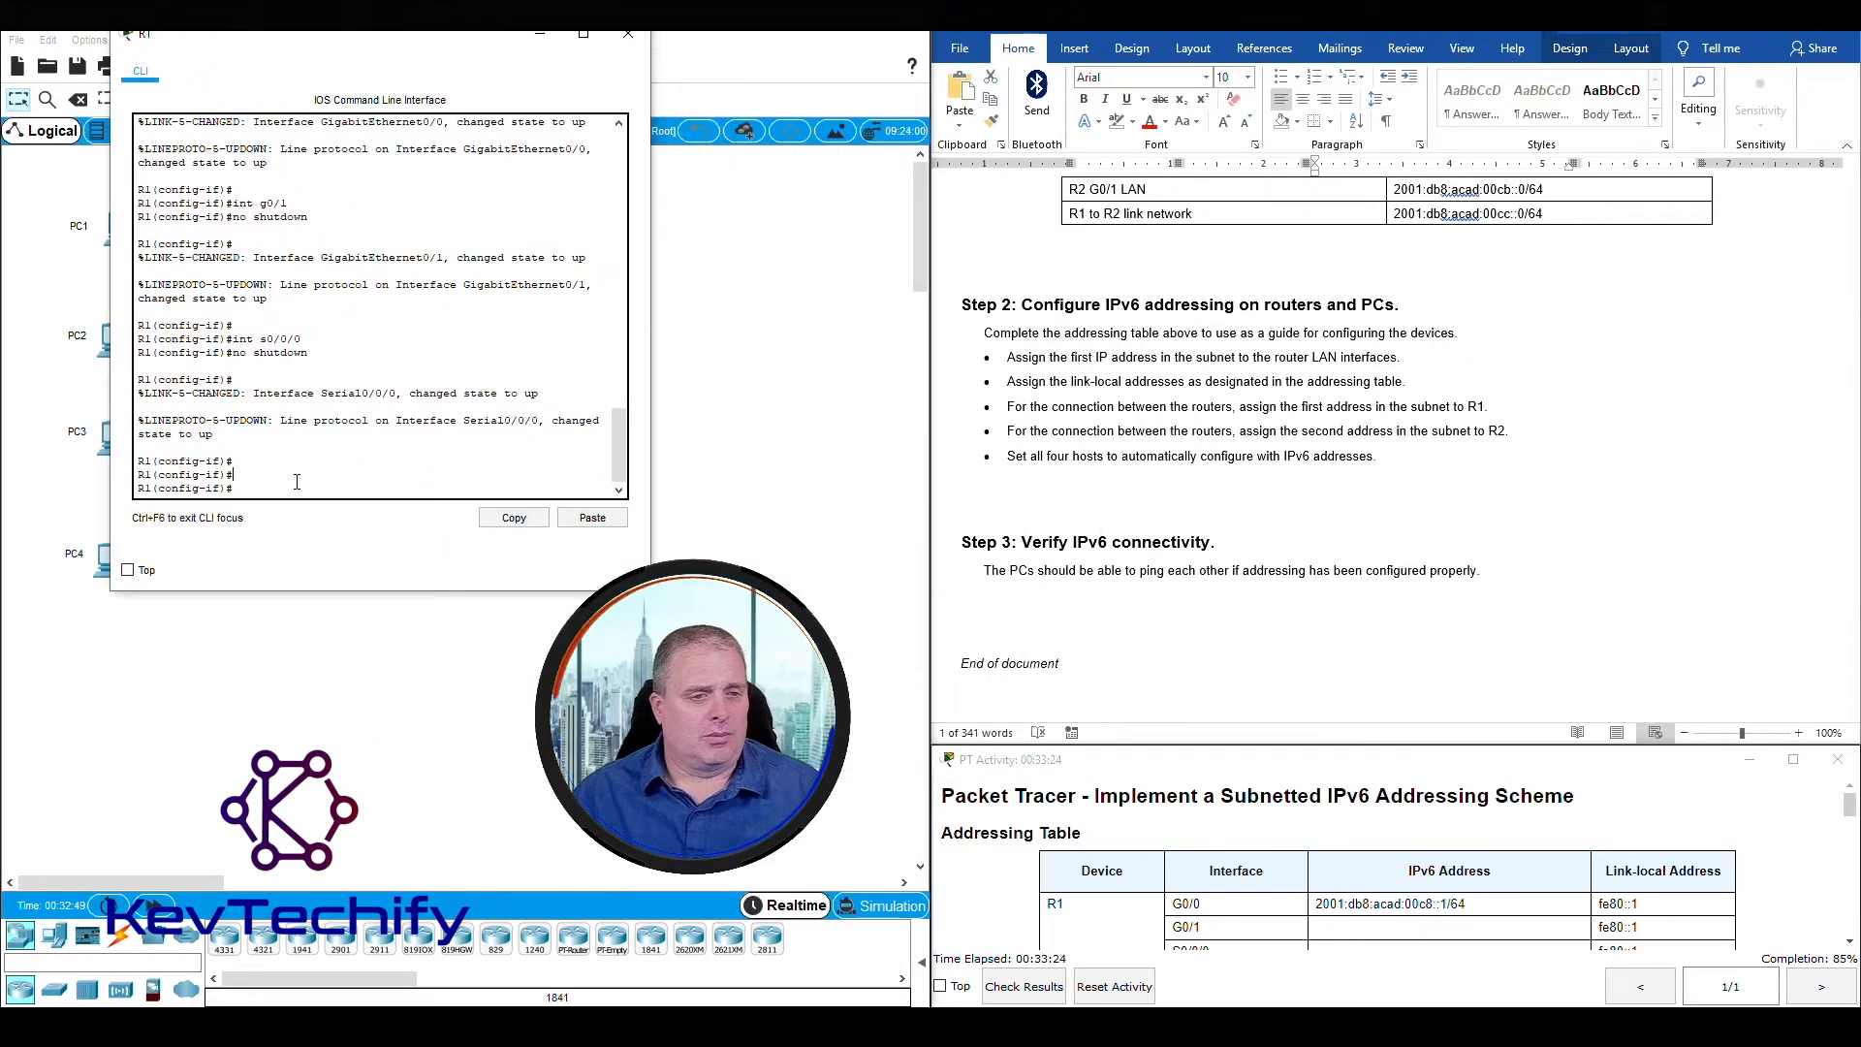
- Exit R1's interface and global configuration modes to return to privileged EXEC mode
key(Return)
key(Return)
key(Return)
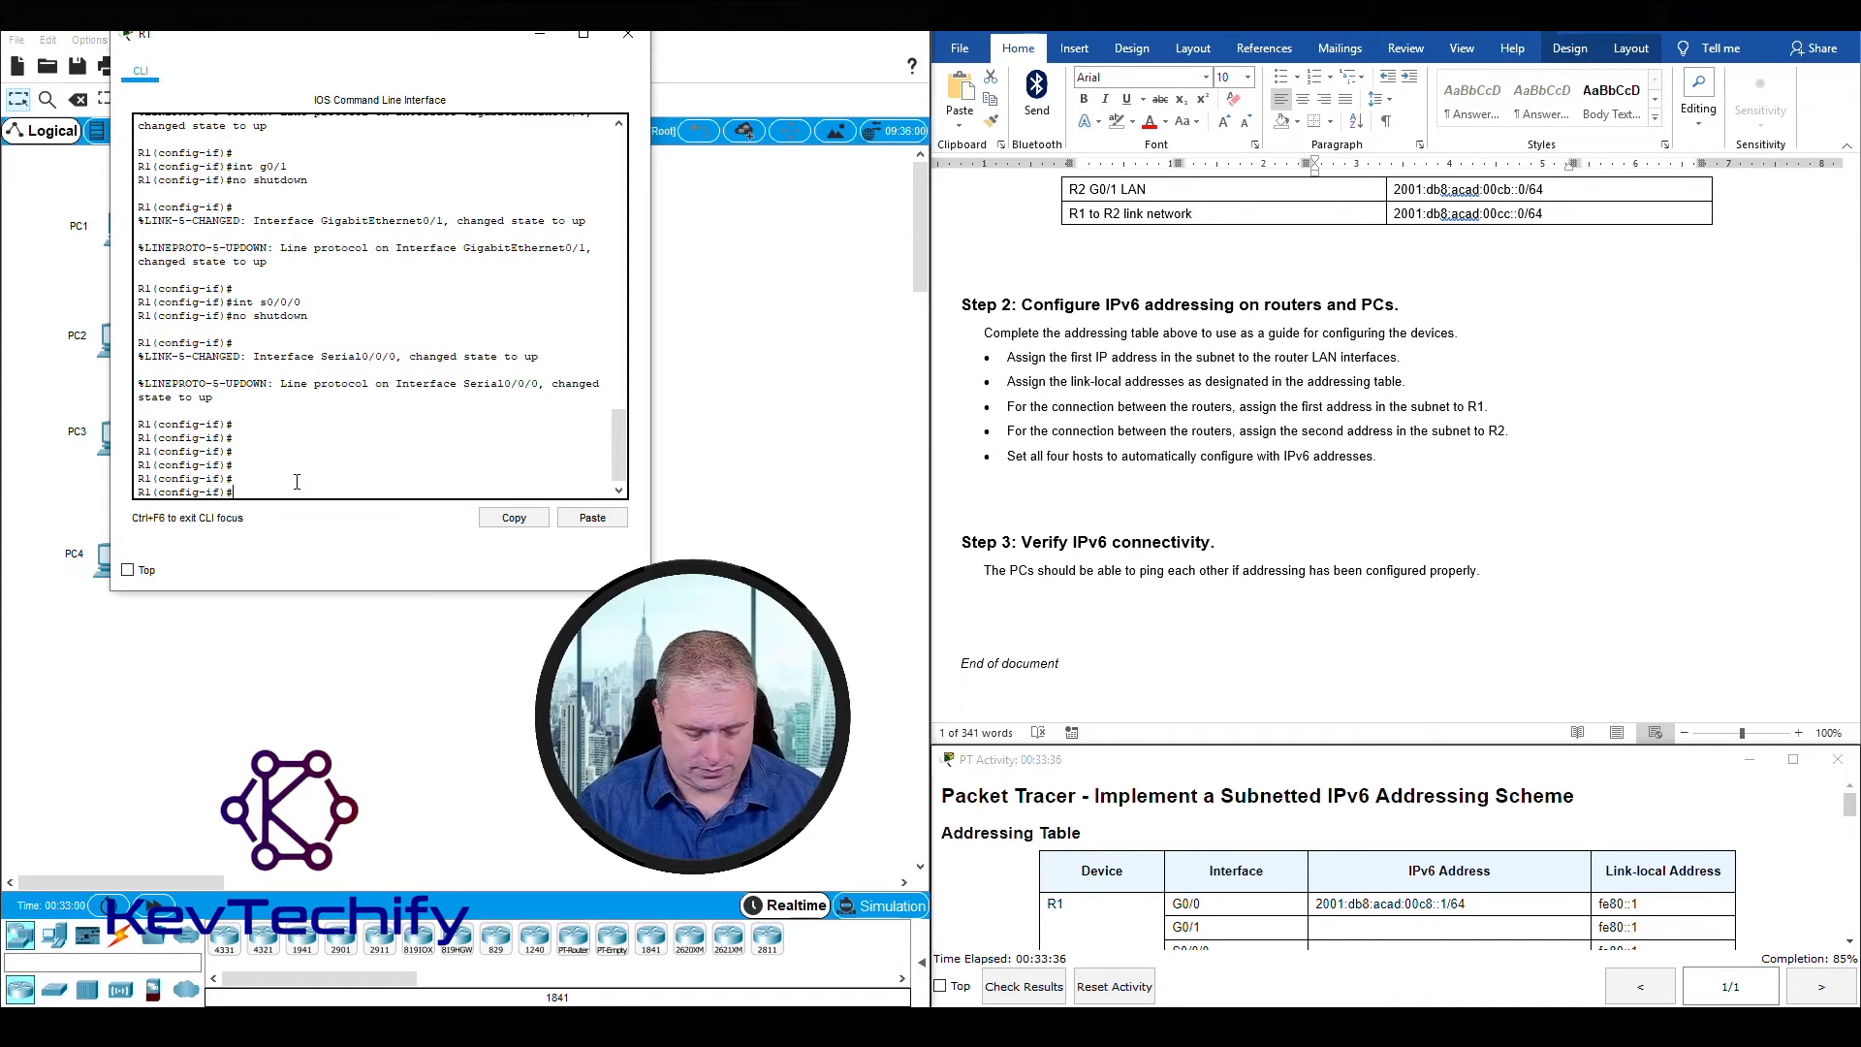
key(Return)
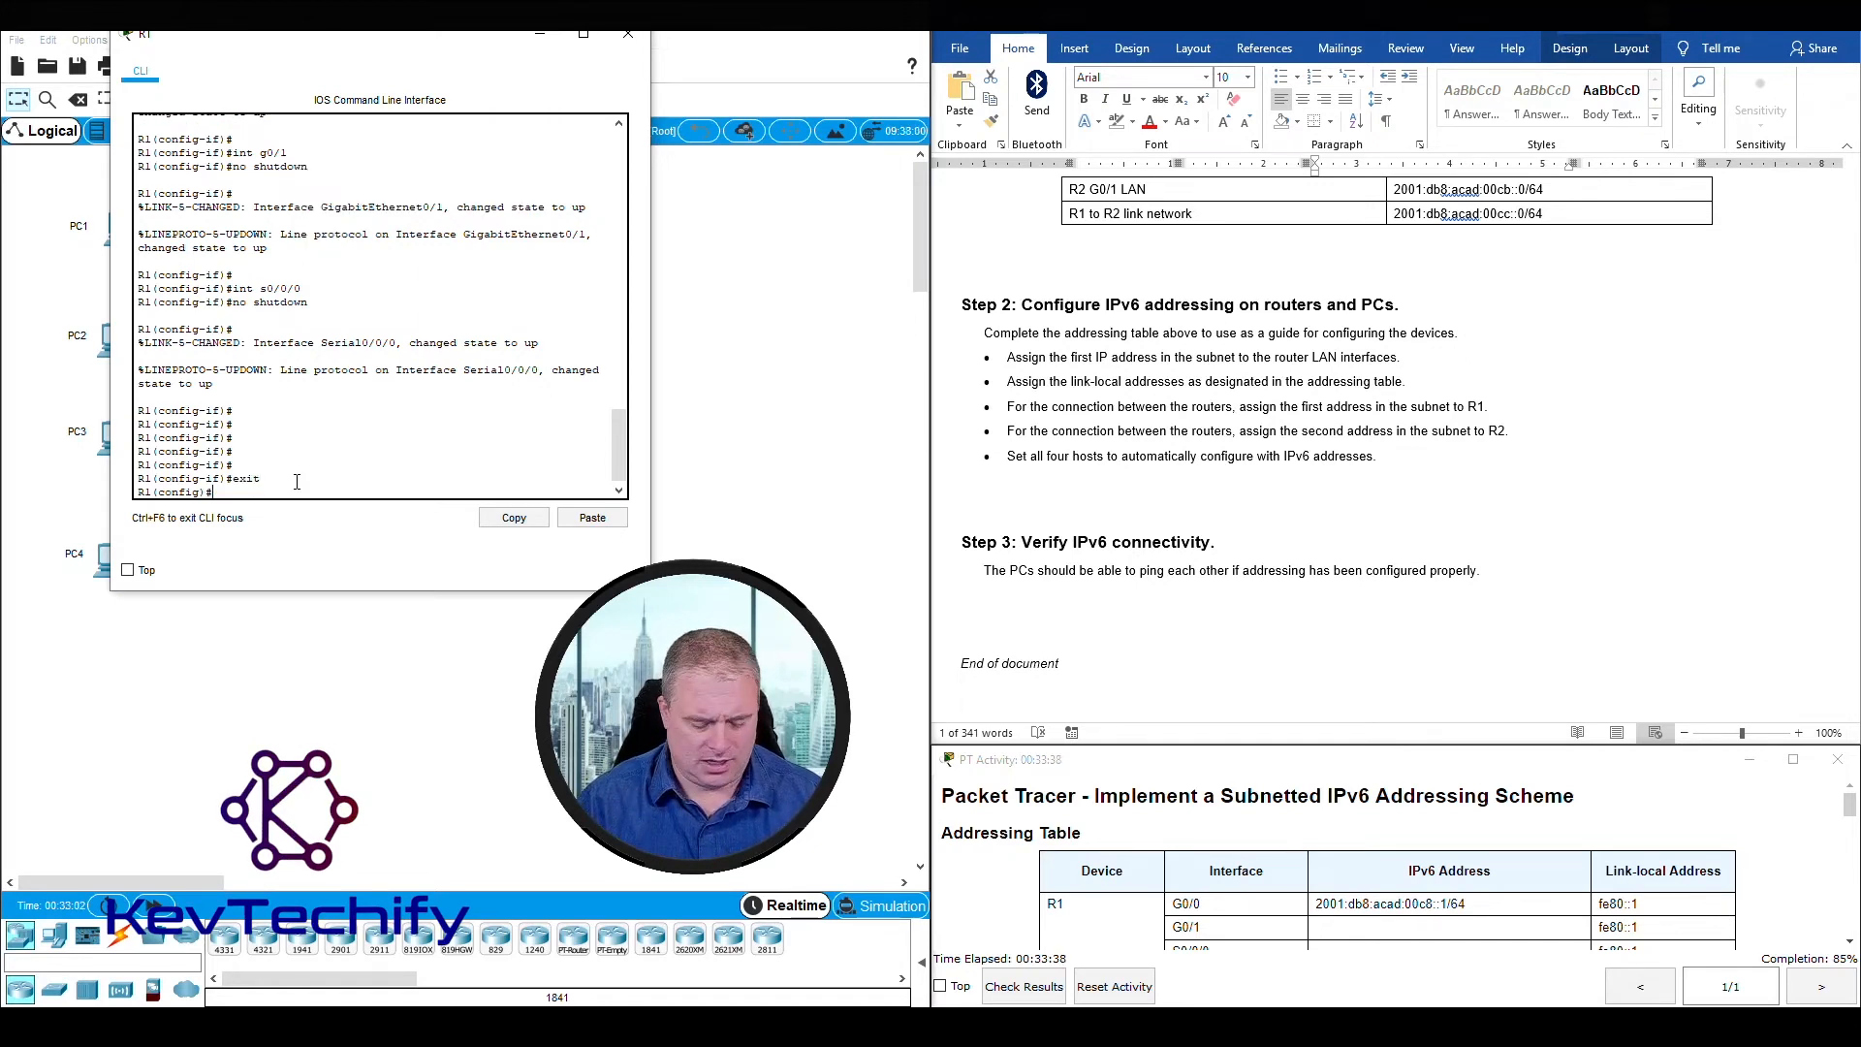
text(exit)
key(Return)
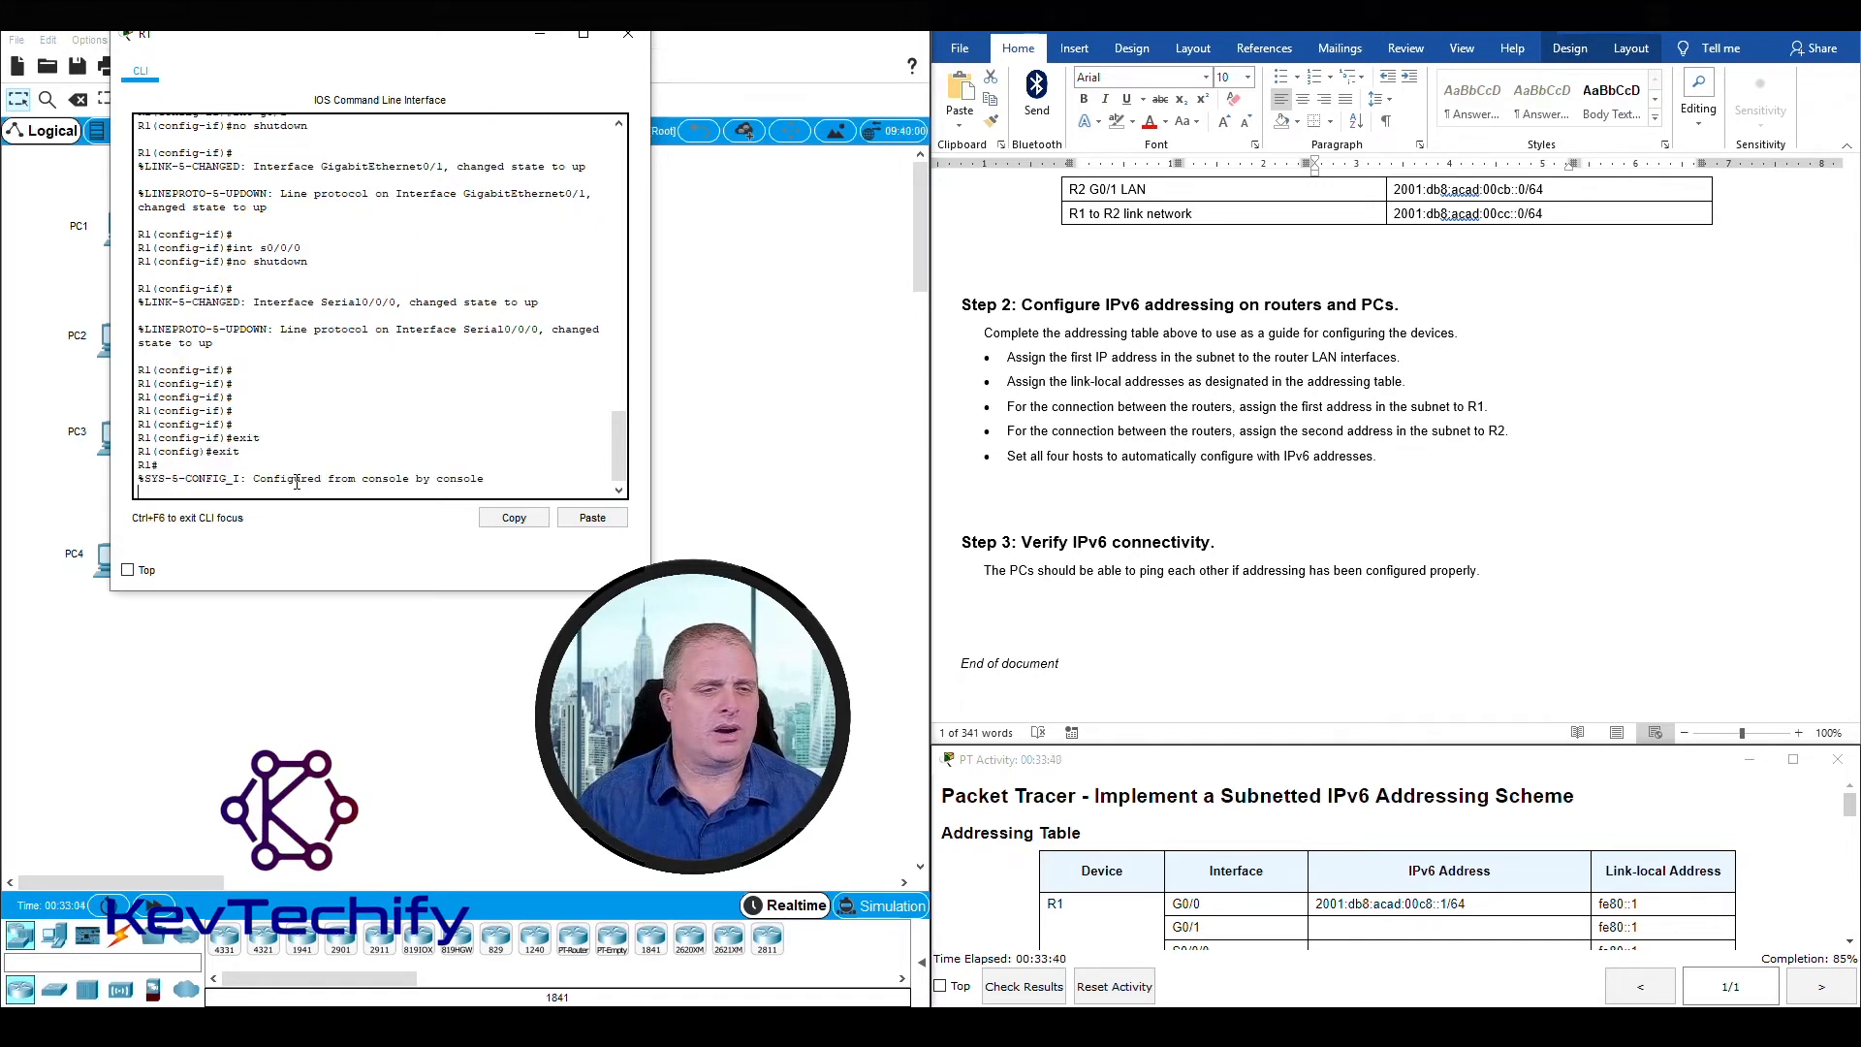
key(Return)
key(Return)
key(Return)
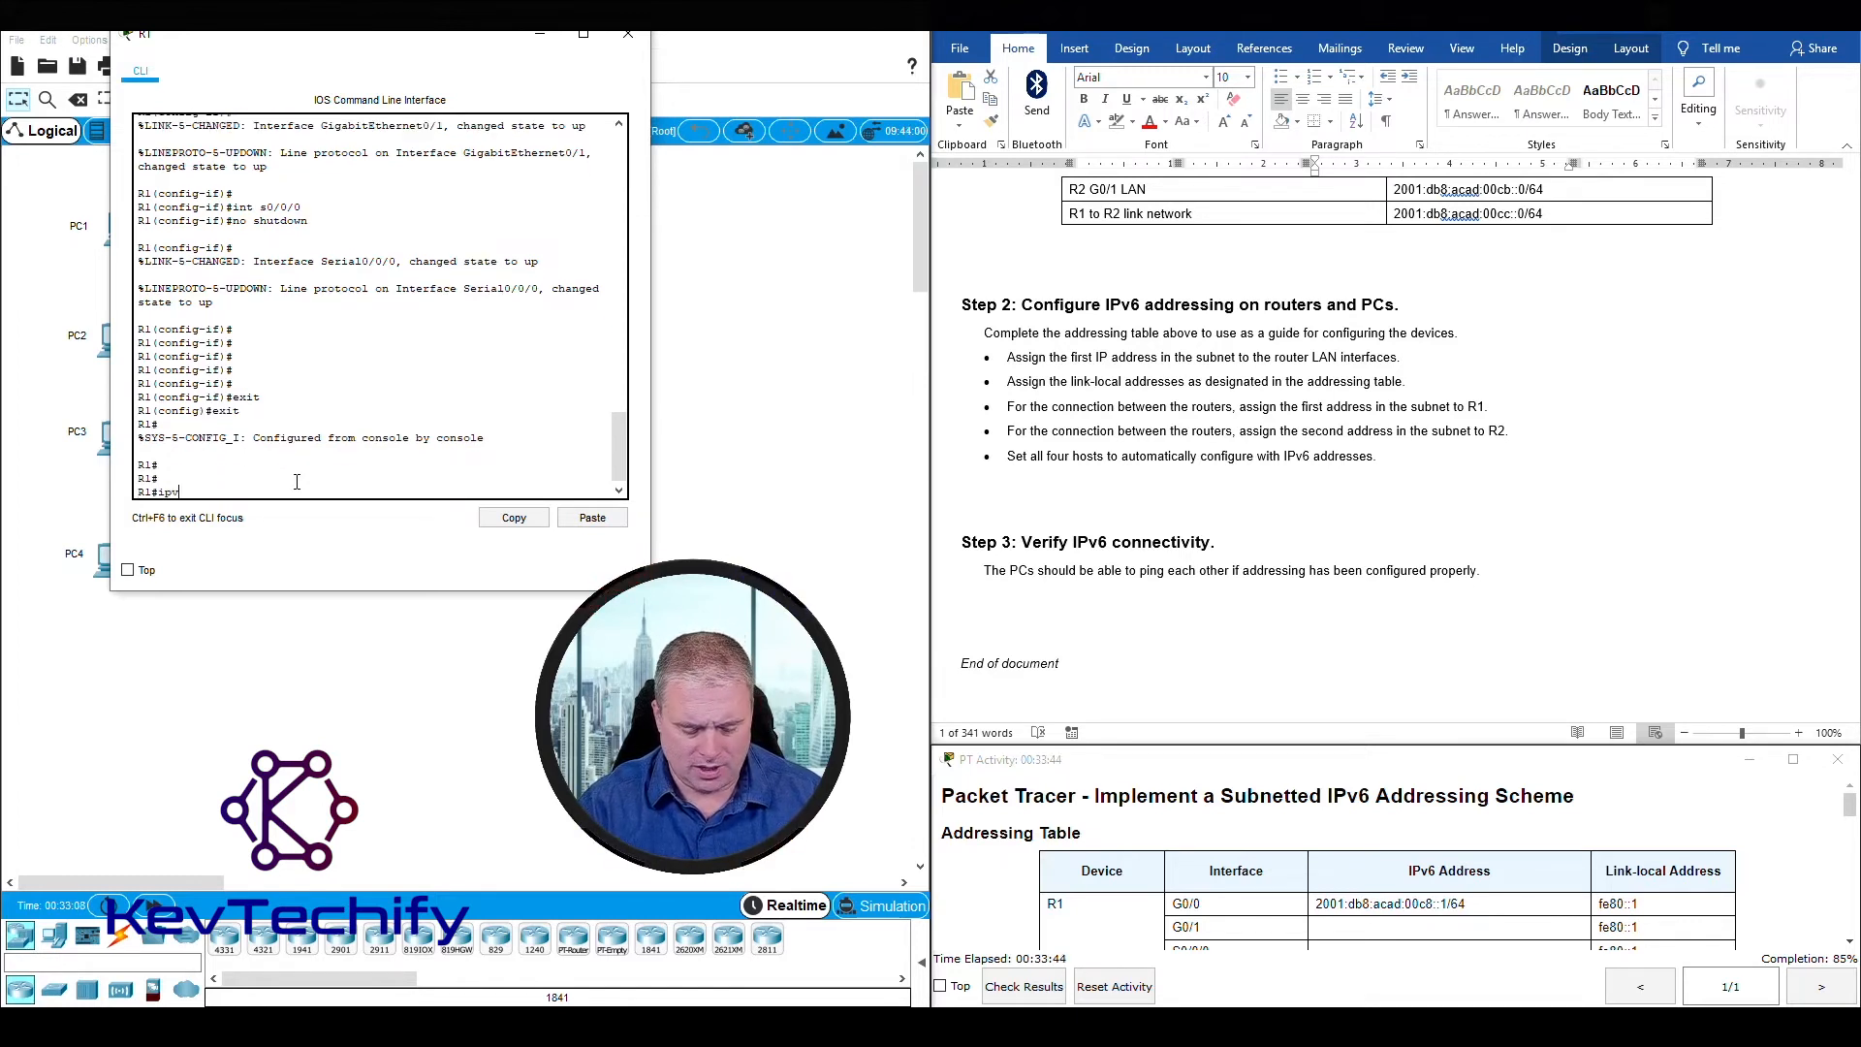
- Try to run ipv6 unicast-routing on R1 from privileged EXEC mode
text(ipv6 un)
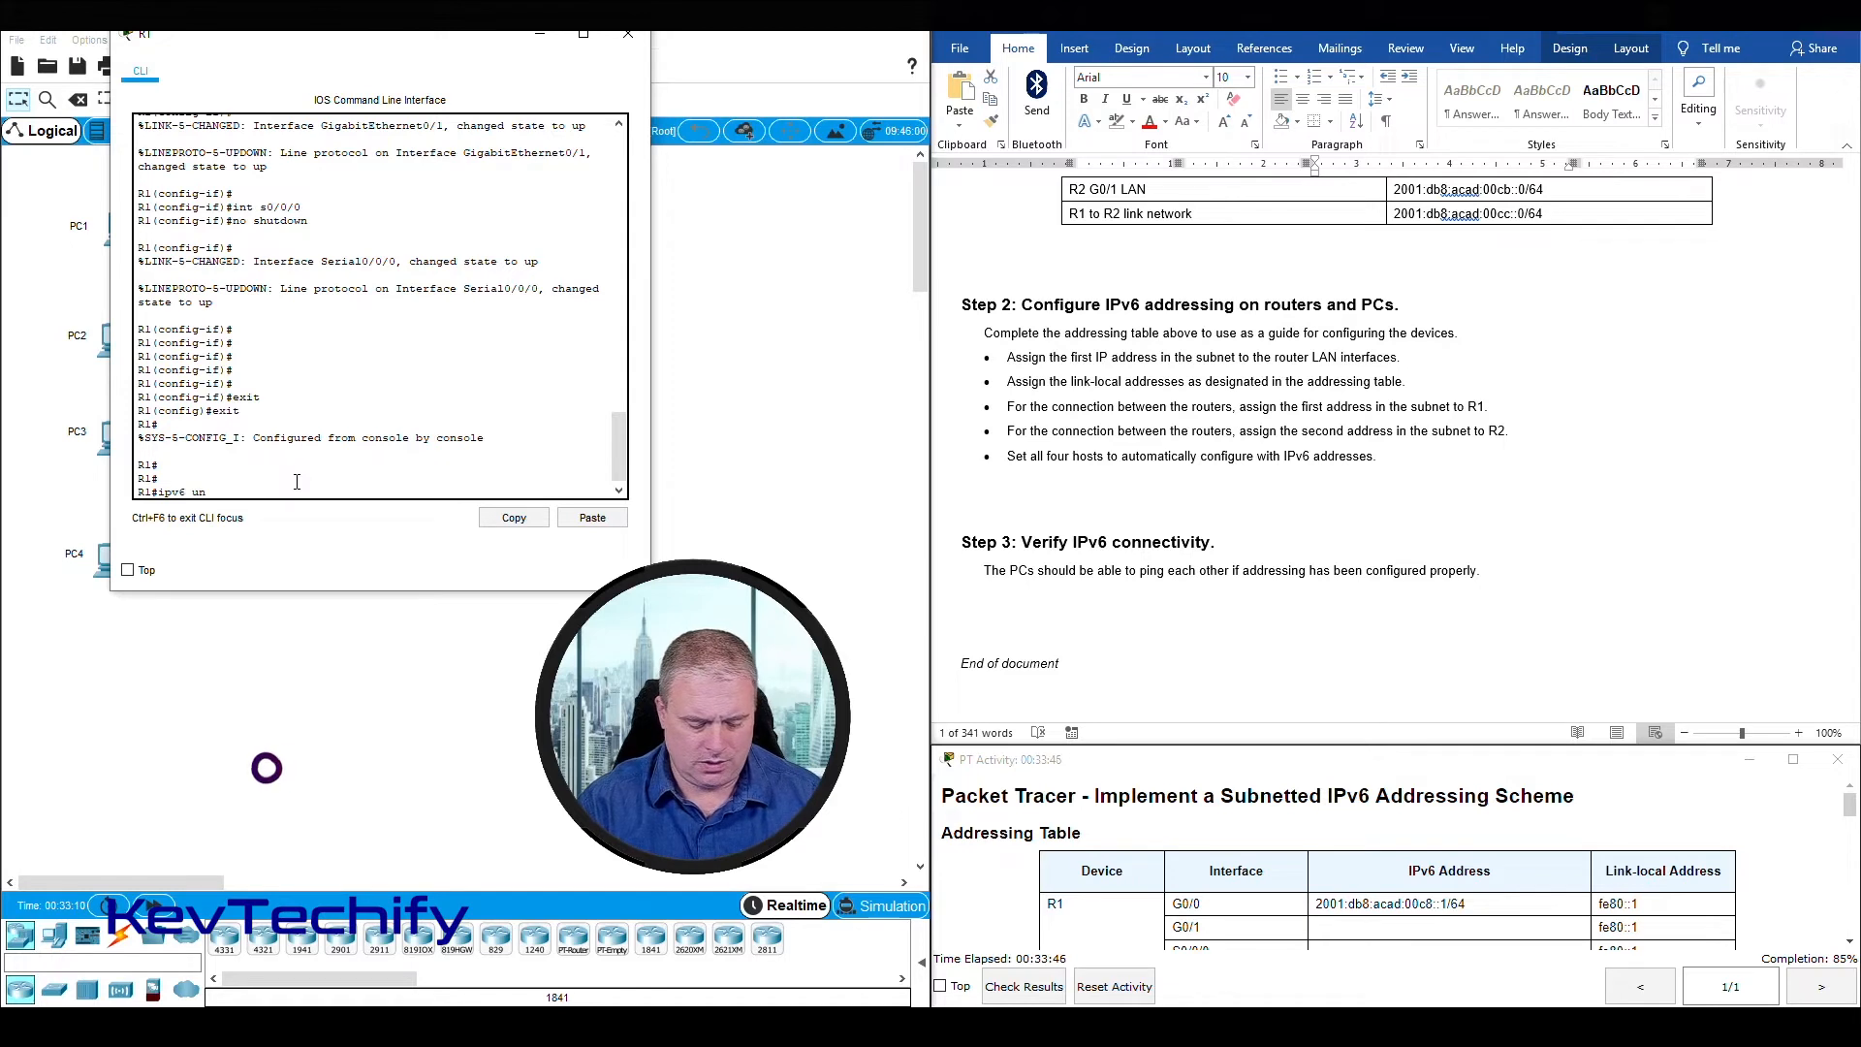
text(icast-)
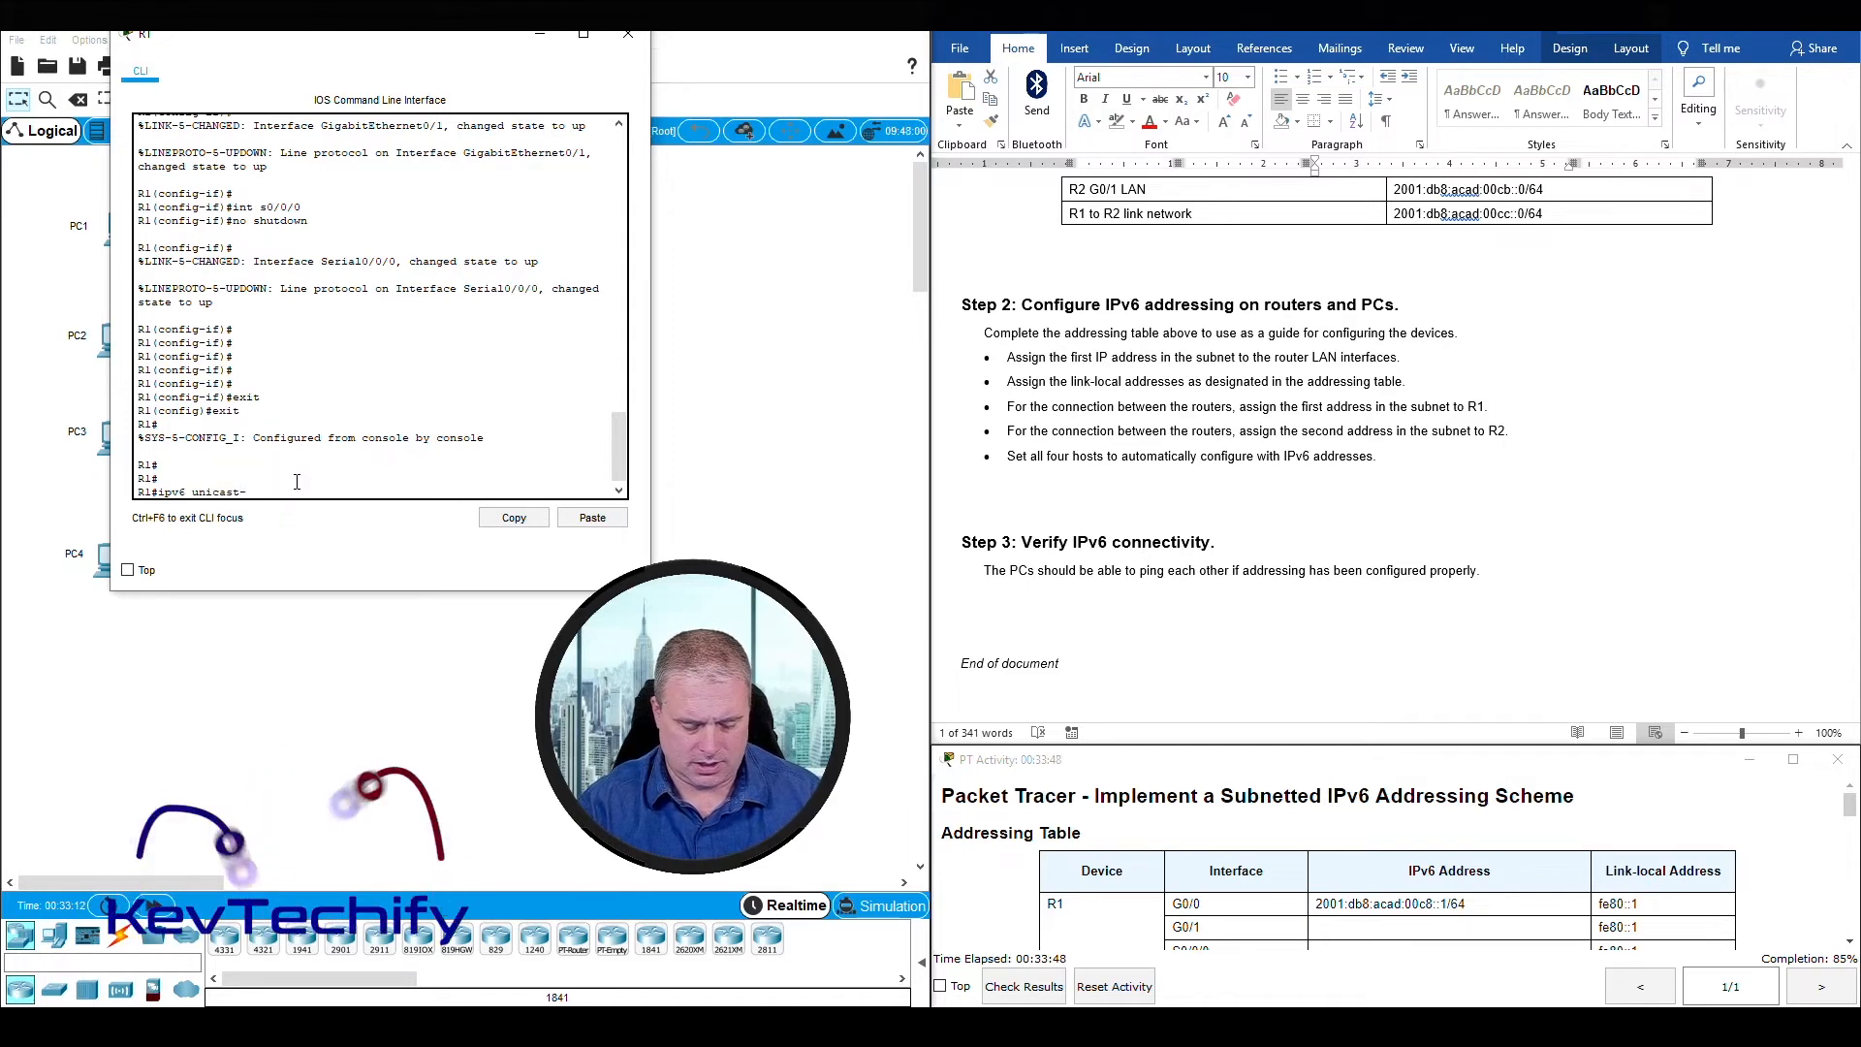
text(routing)
key(Return)
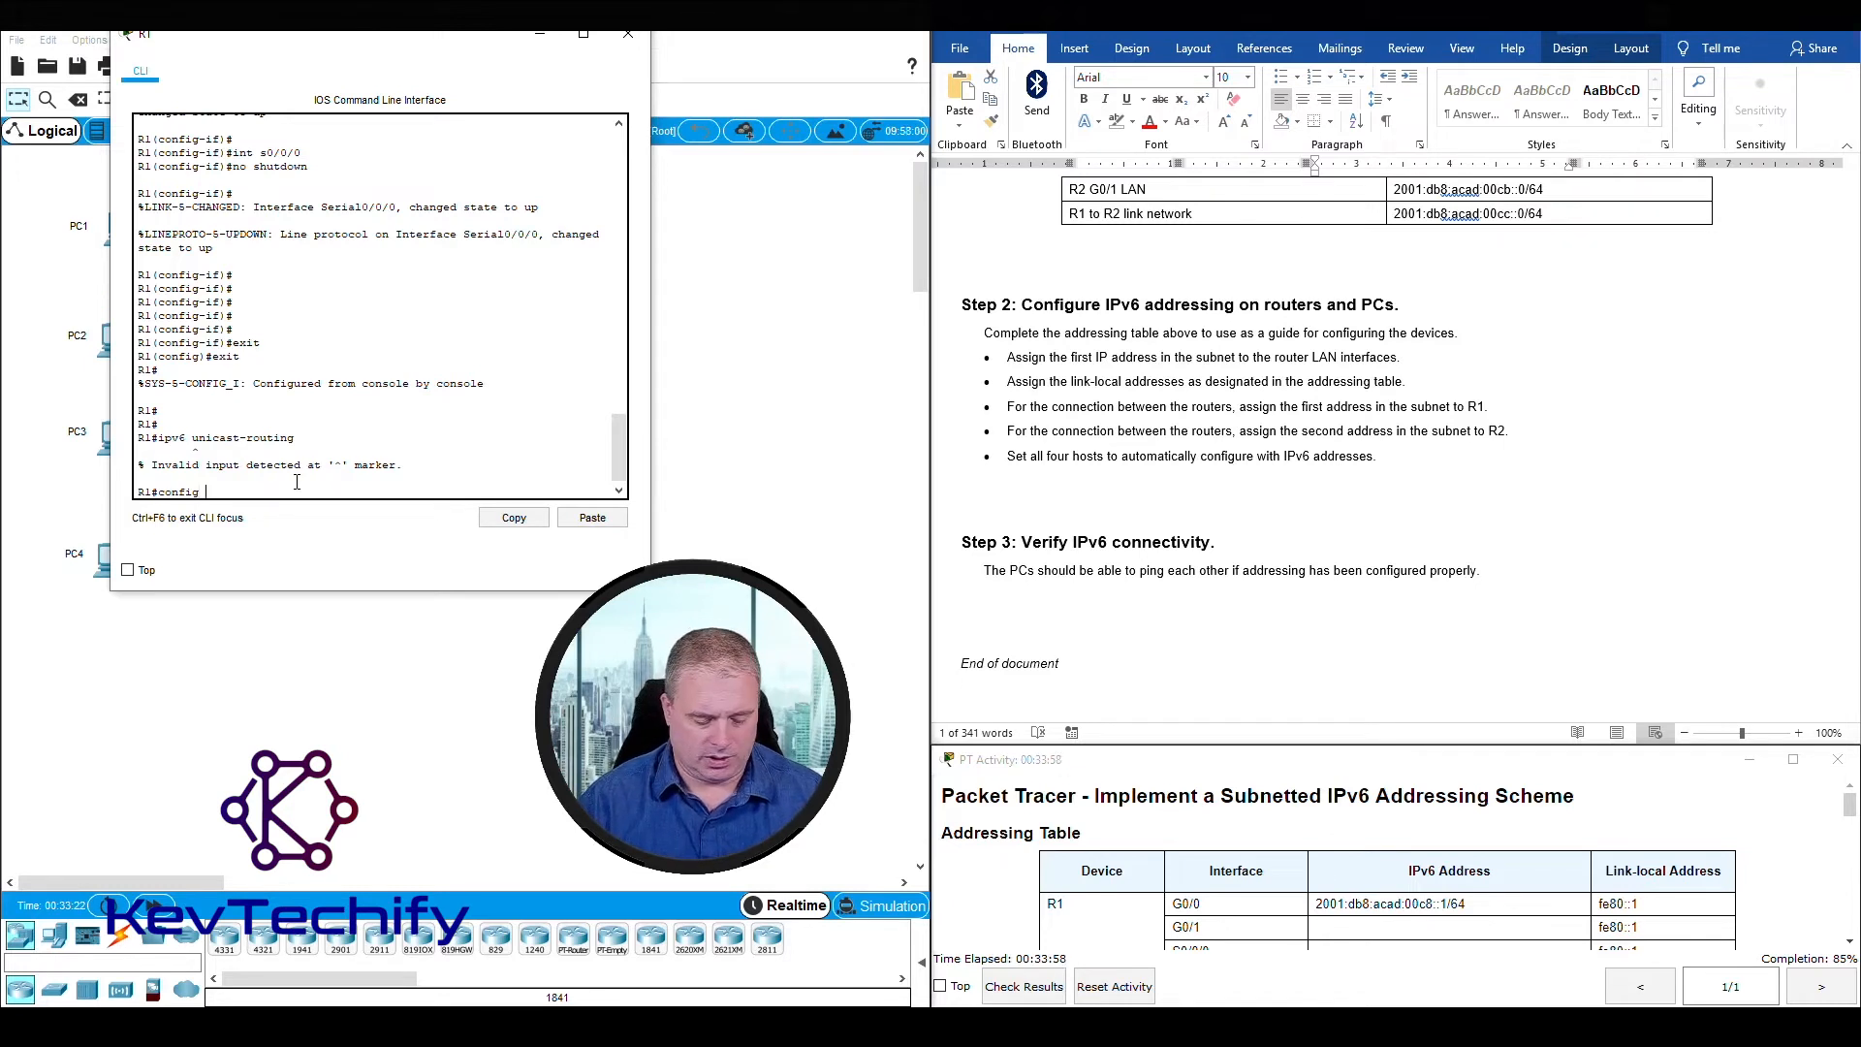
- Enter global configuration mode on R1 with config t and enable IPv6 routing with ipv6 unicast-routing
text(config t)
key(Return)
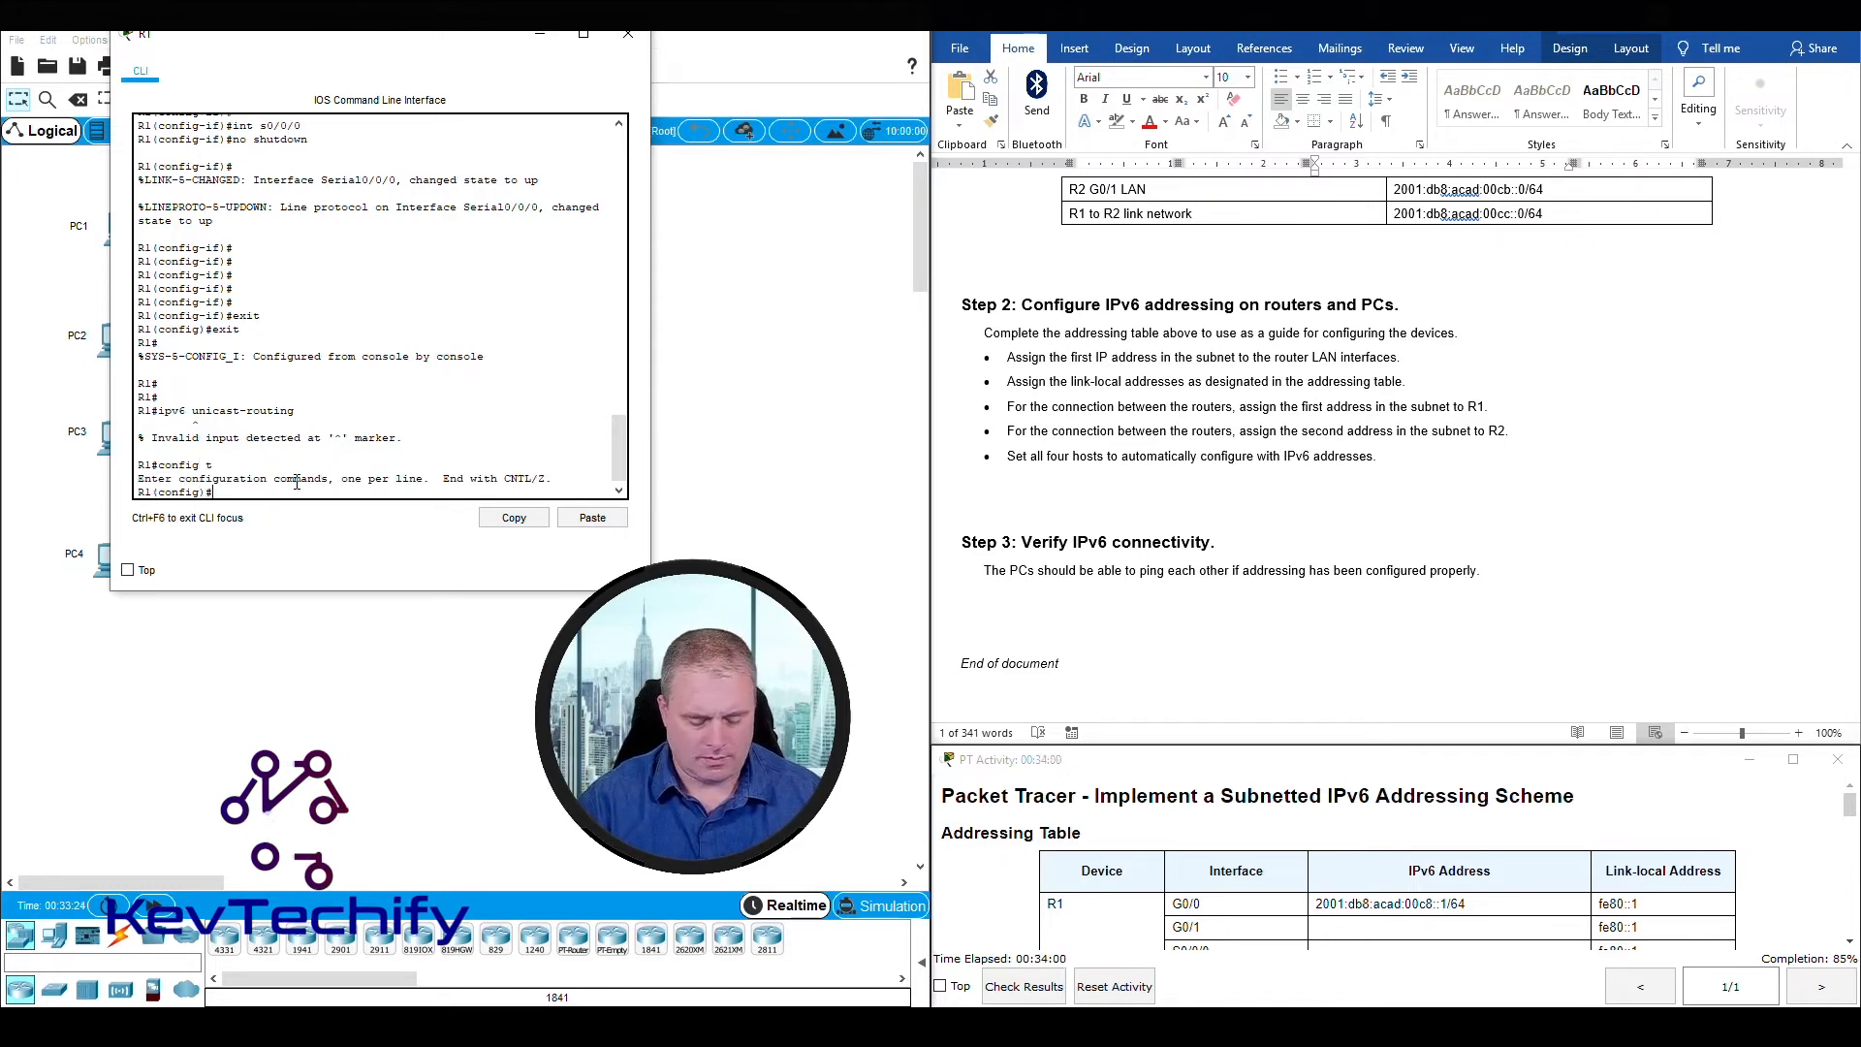
text(ipv6)
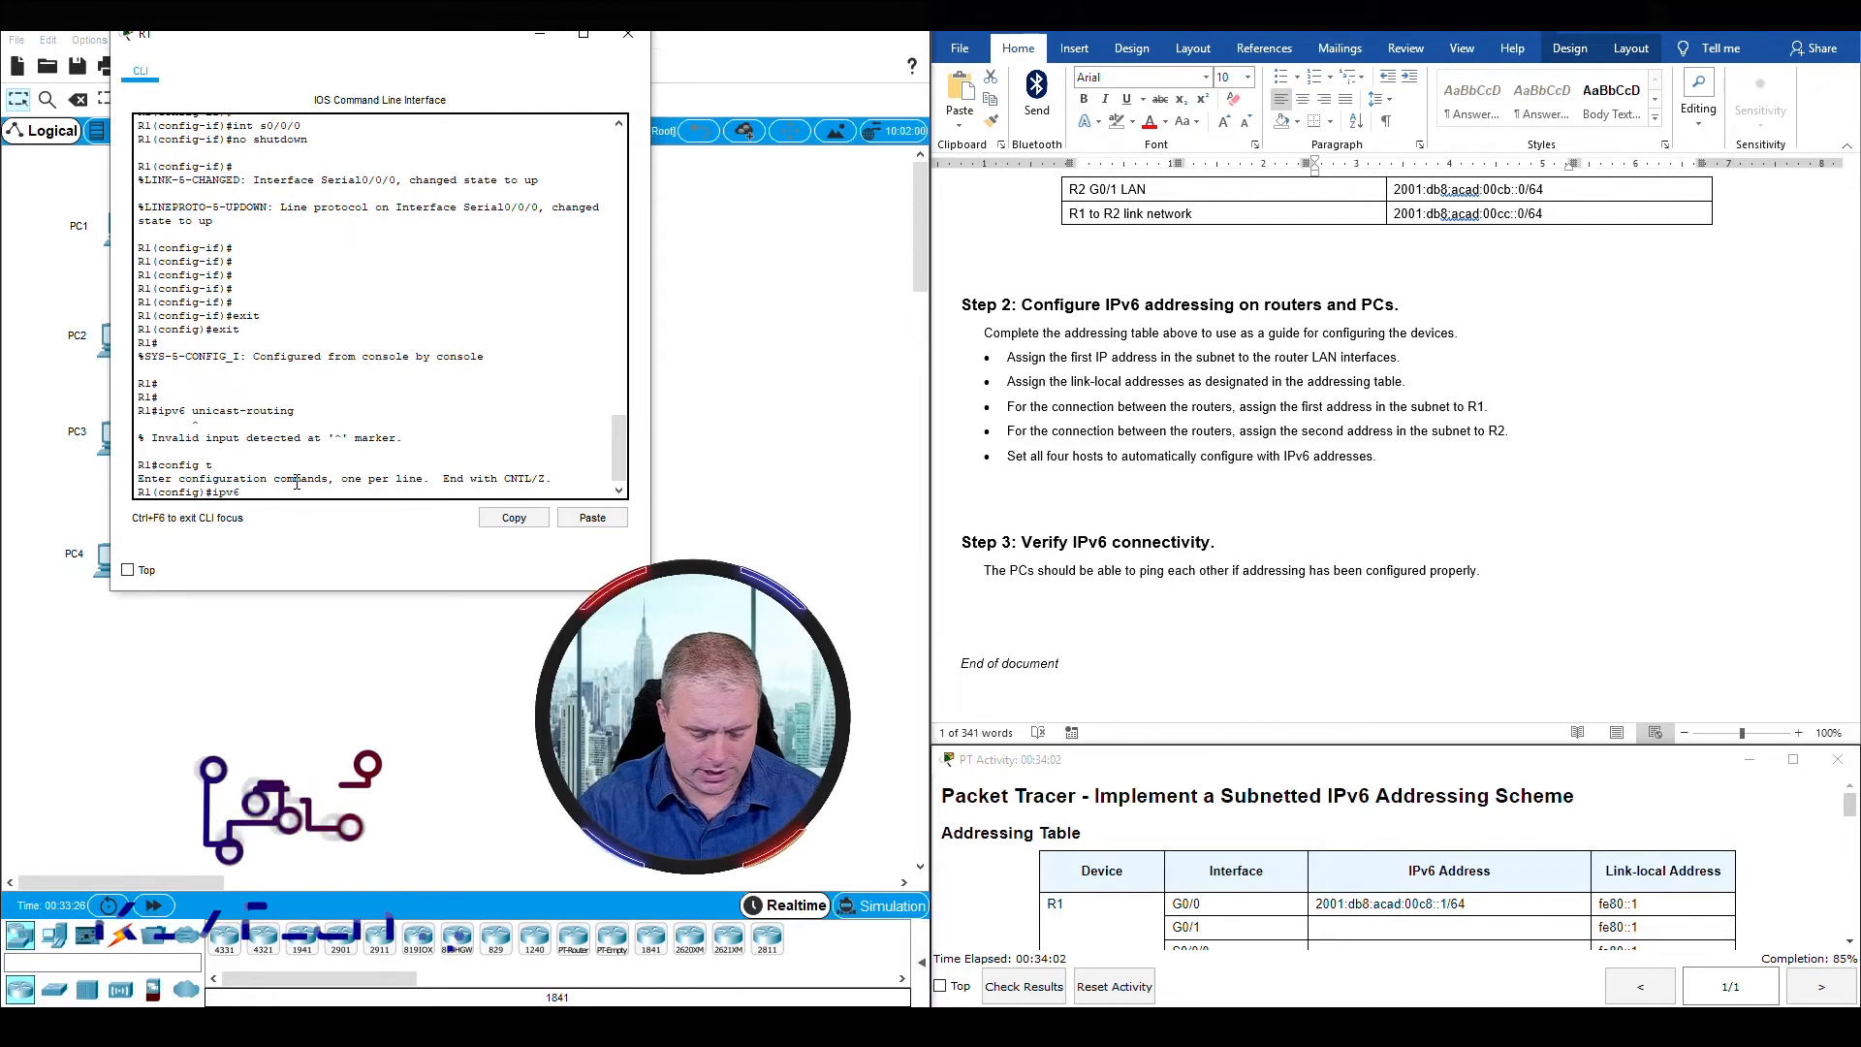
text( unicast)
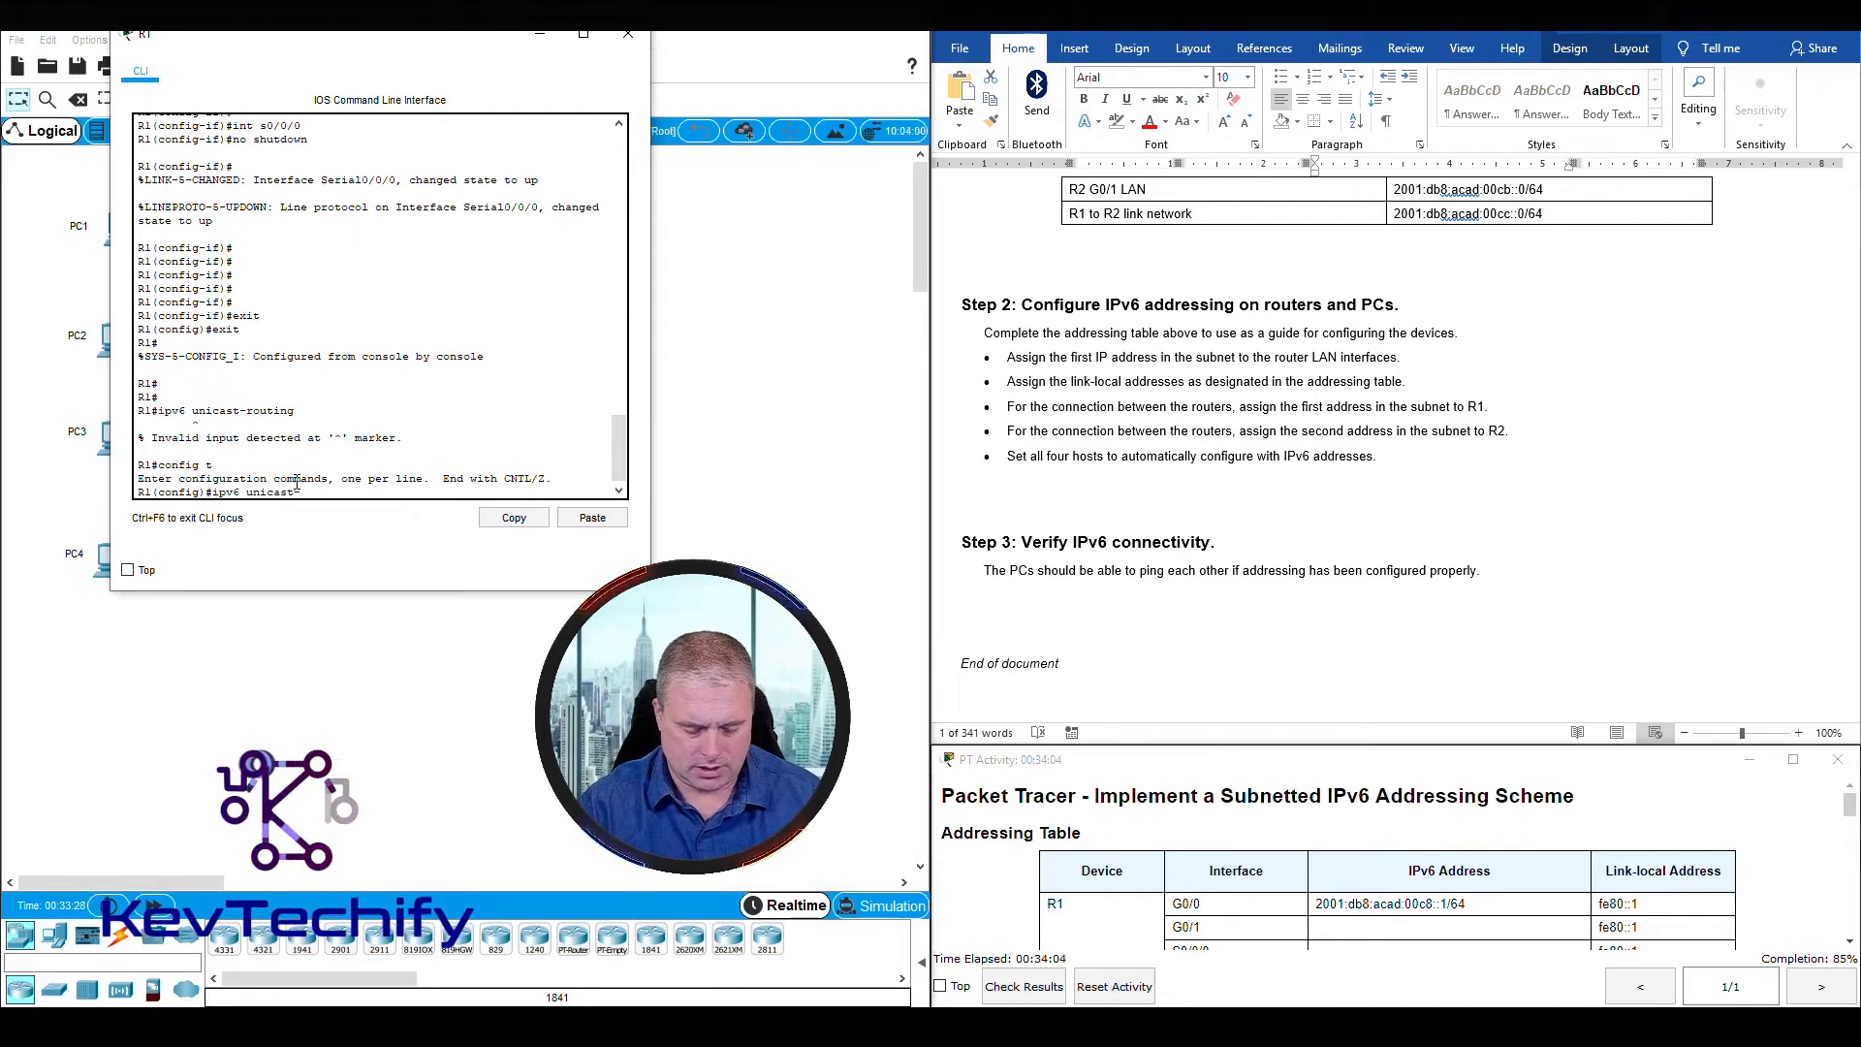
text(-routing)
key(Return)
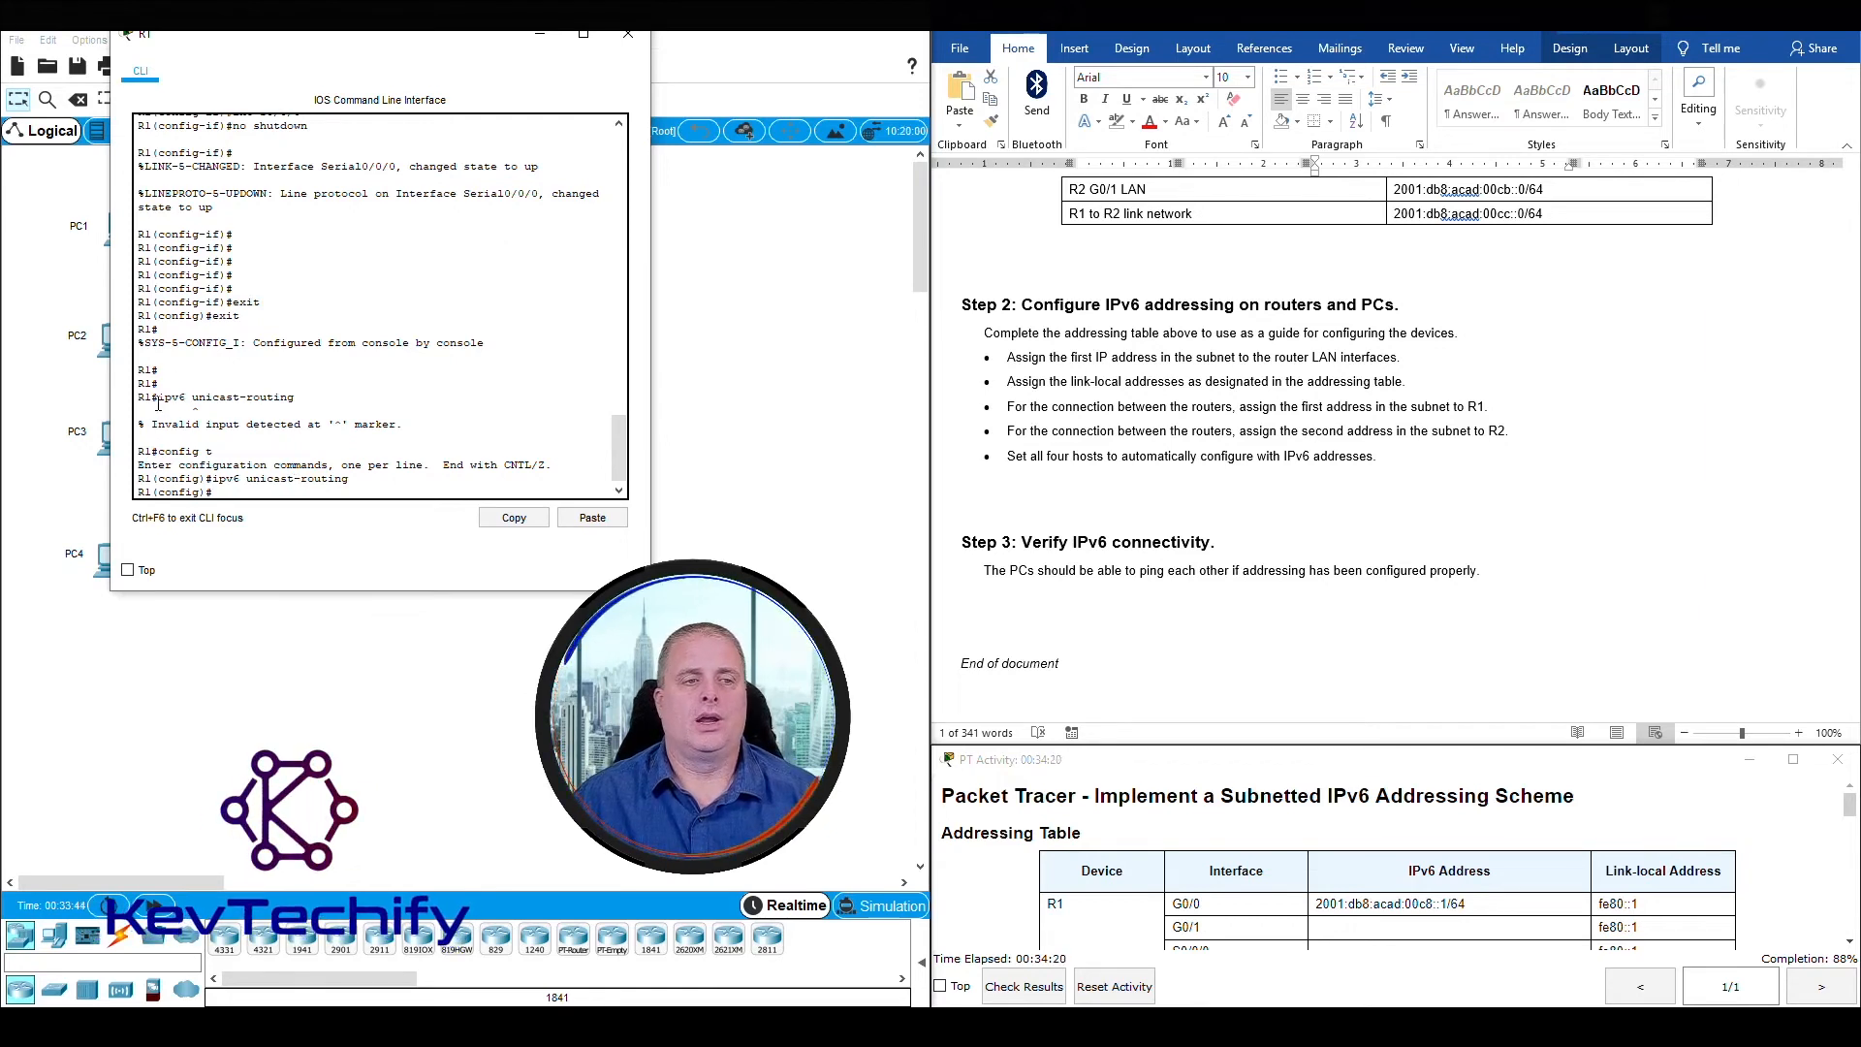
- Compare R1's ipv6 unicast-routing entries in privileged EXEC and global configuration modes, and close its command line
drag(177, 395, 297, 397)
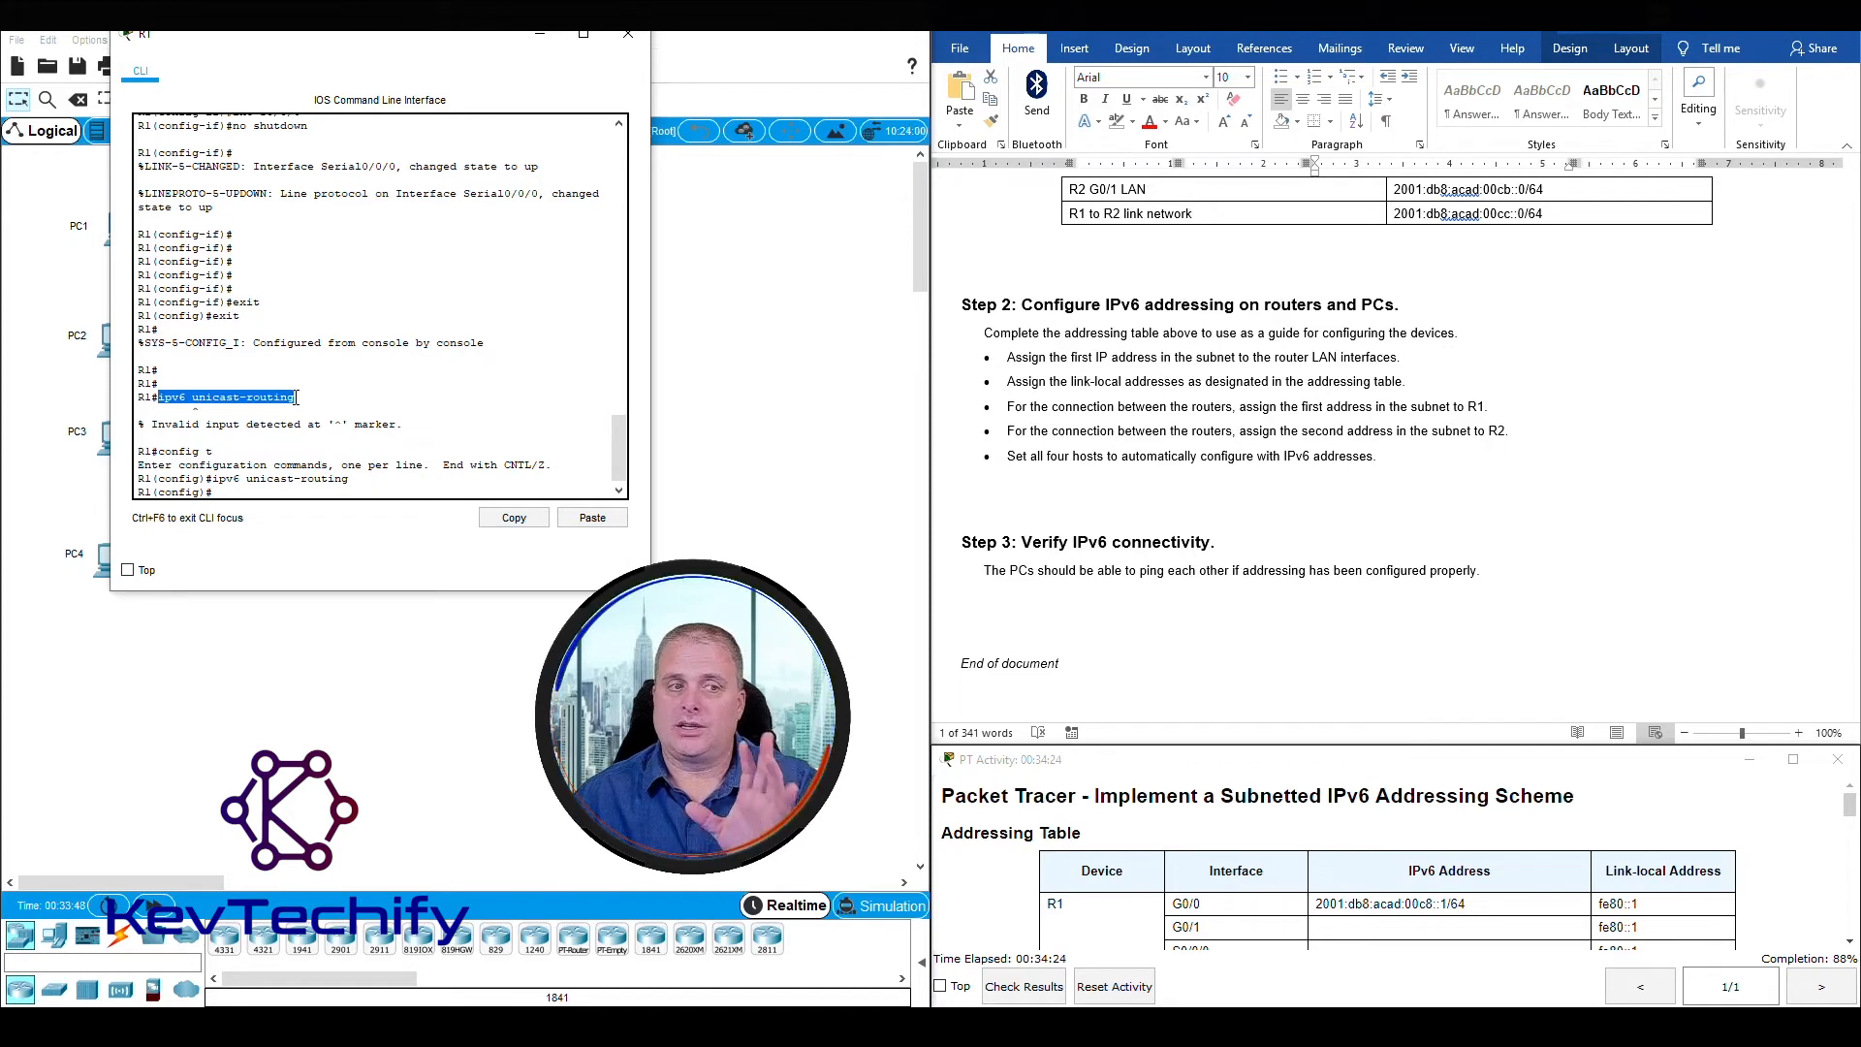
click(238, 398)
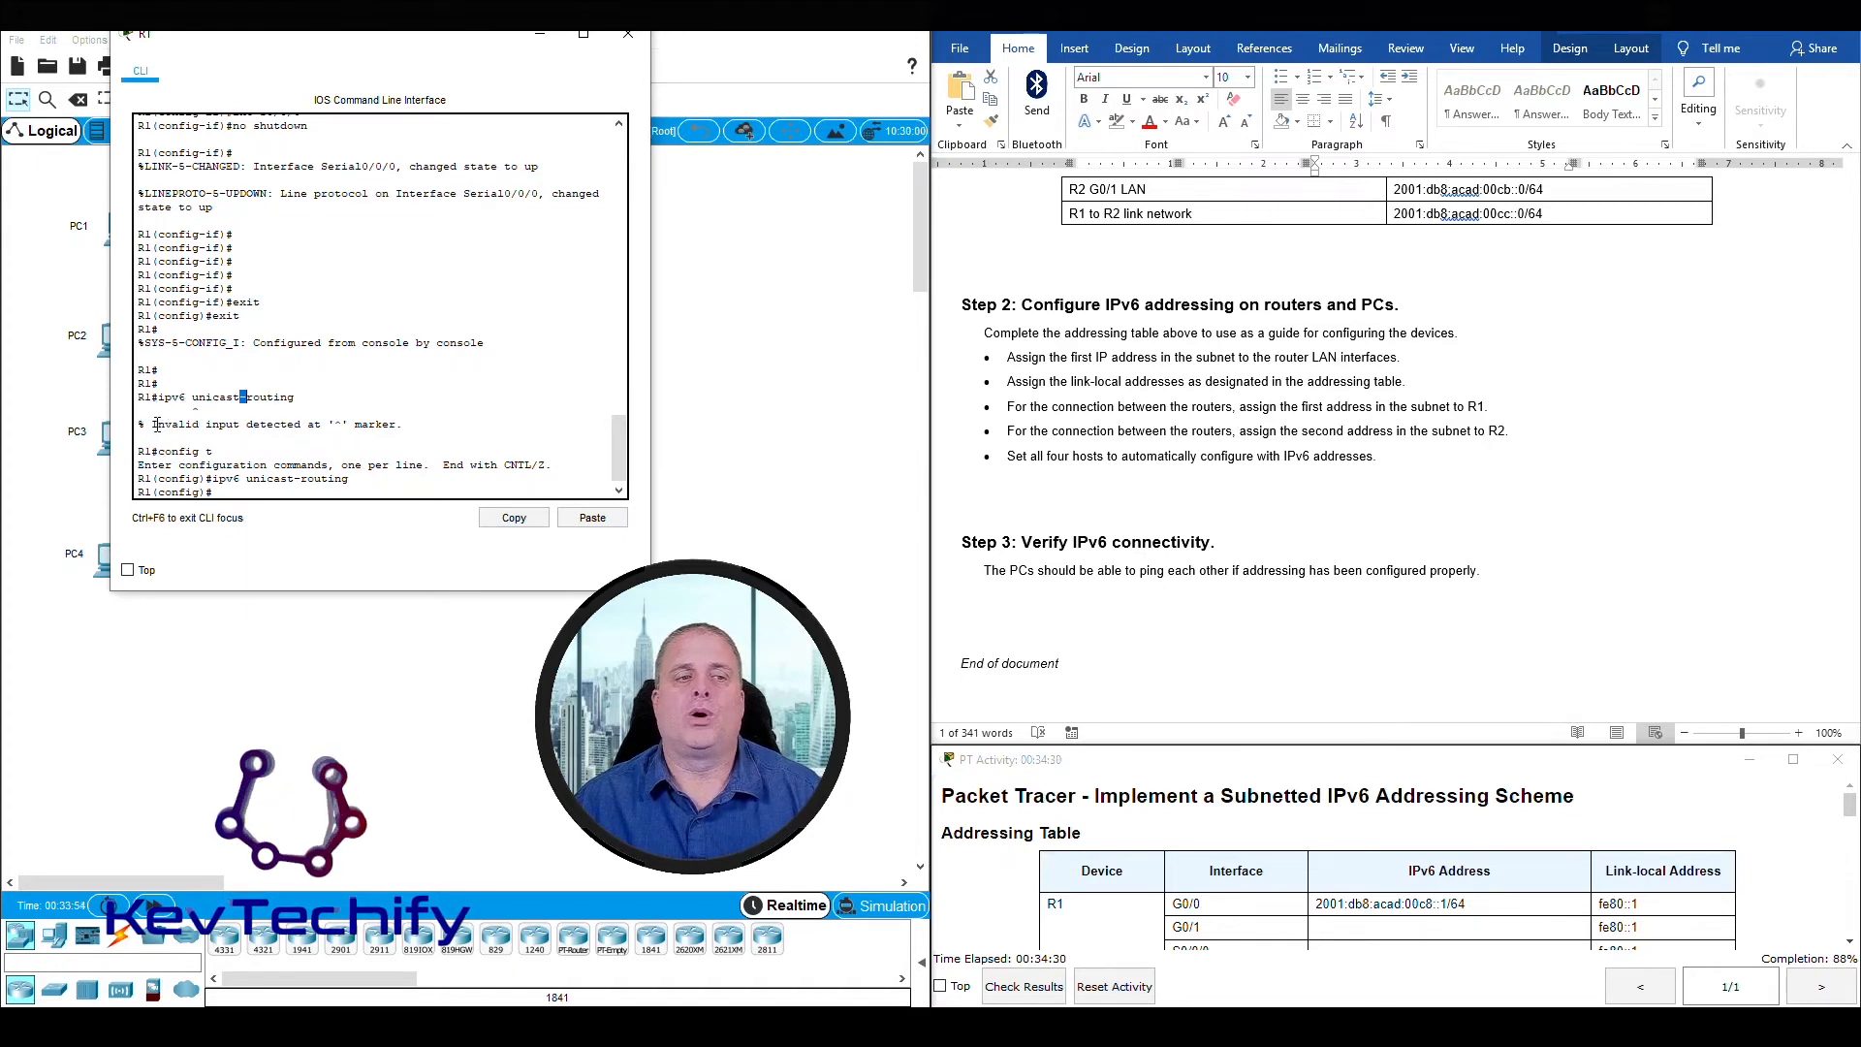
drag(151, 425, 402, 427)
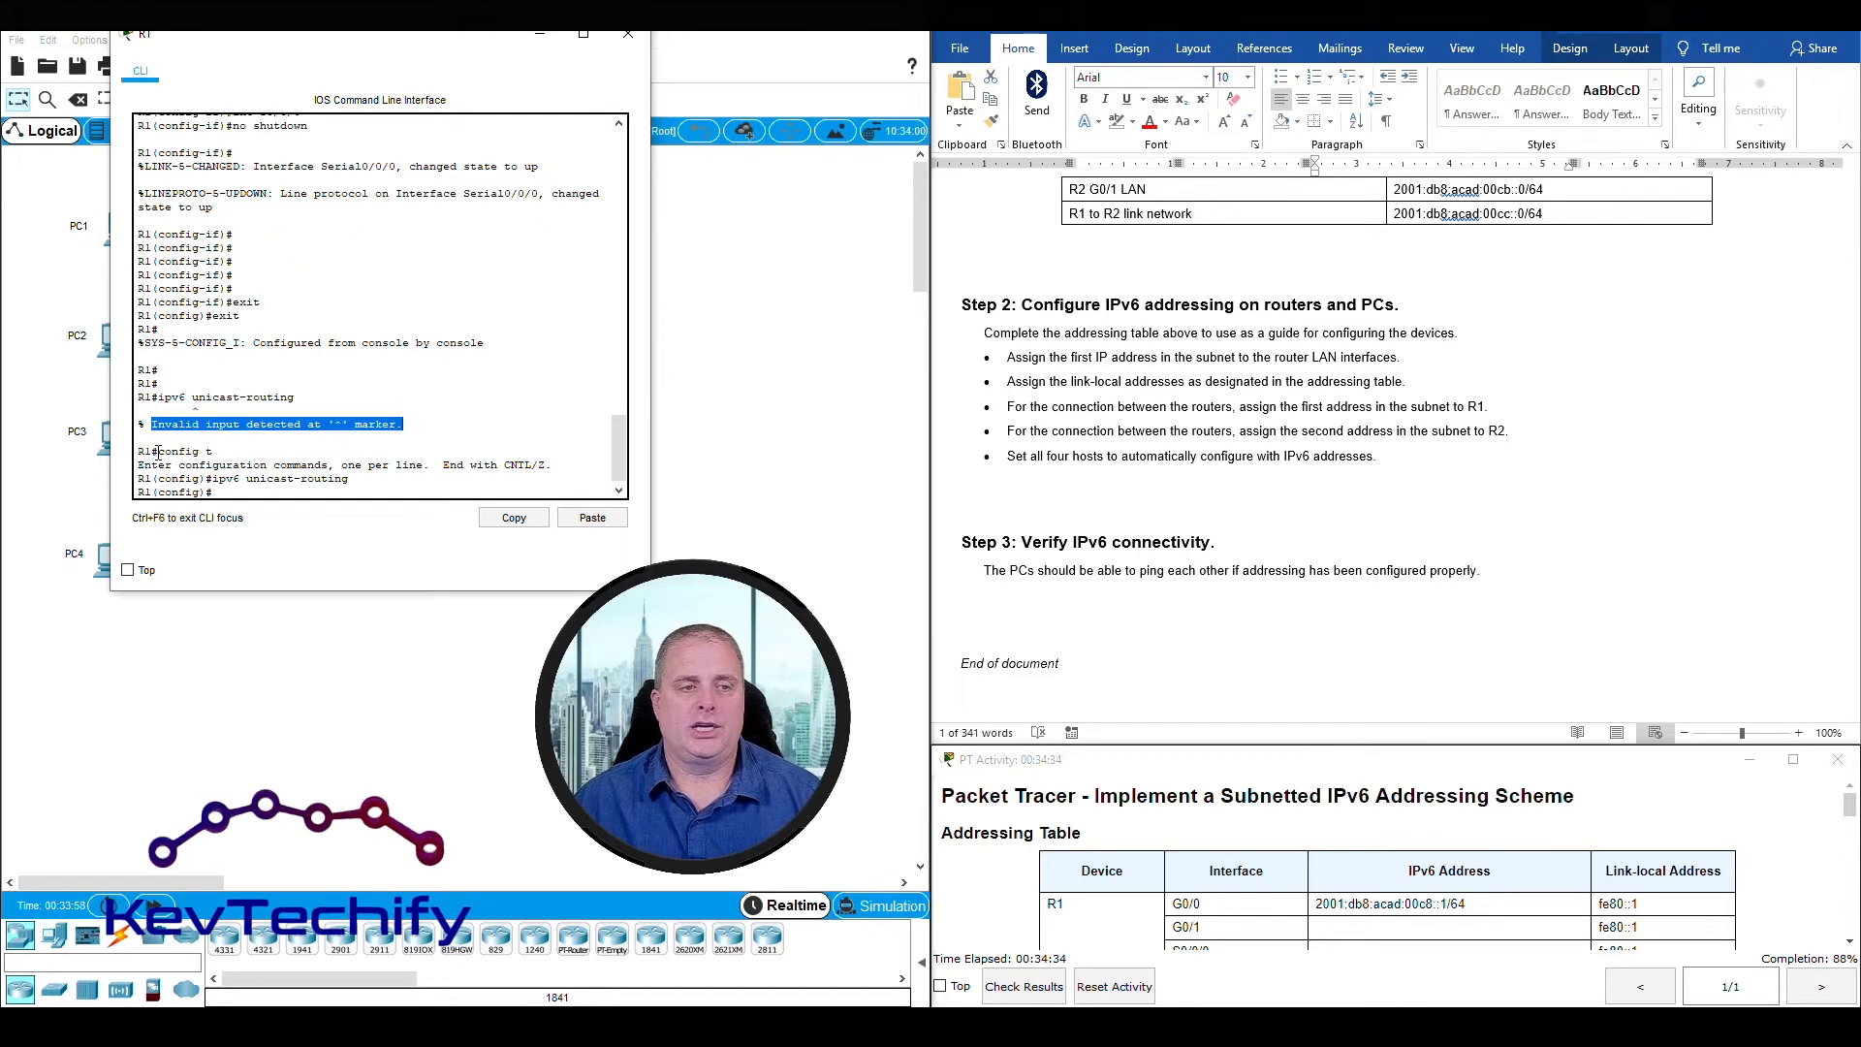
drag(158, 452, 356, 481)
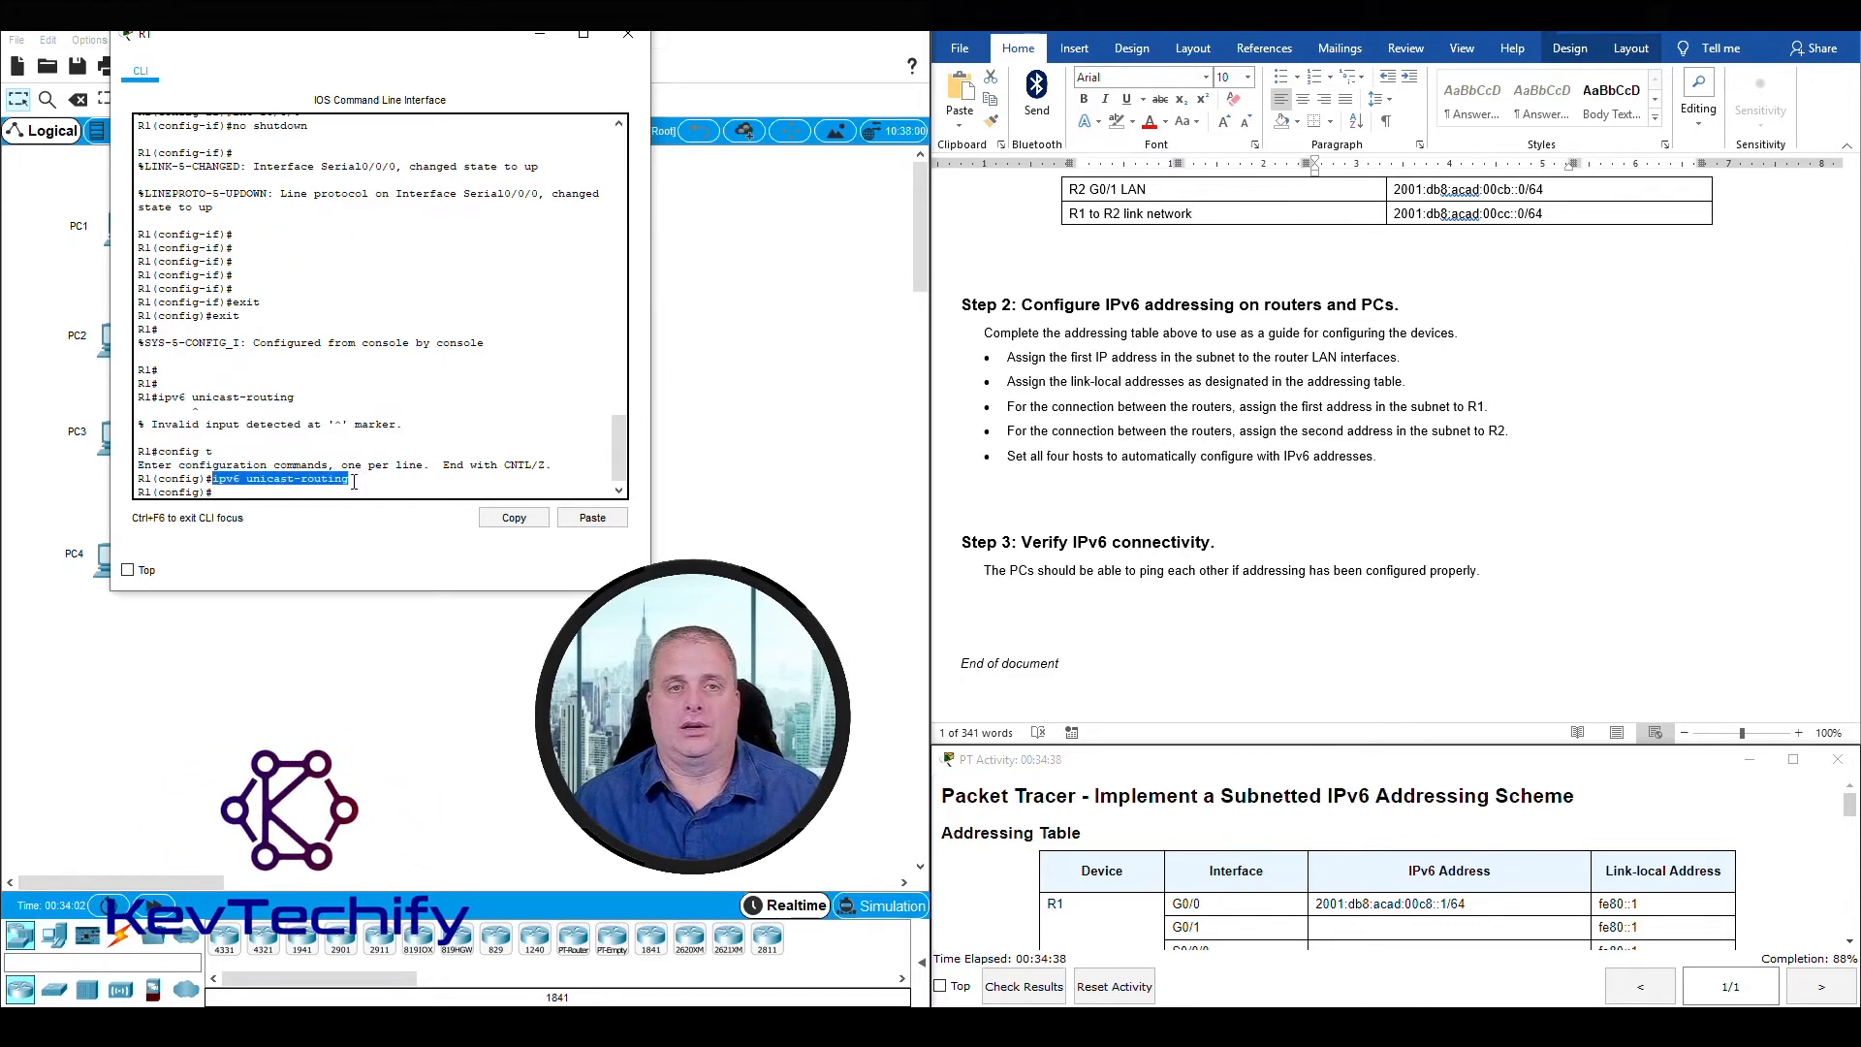
click(628, 34)
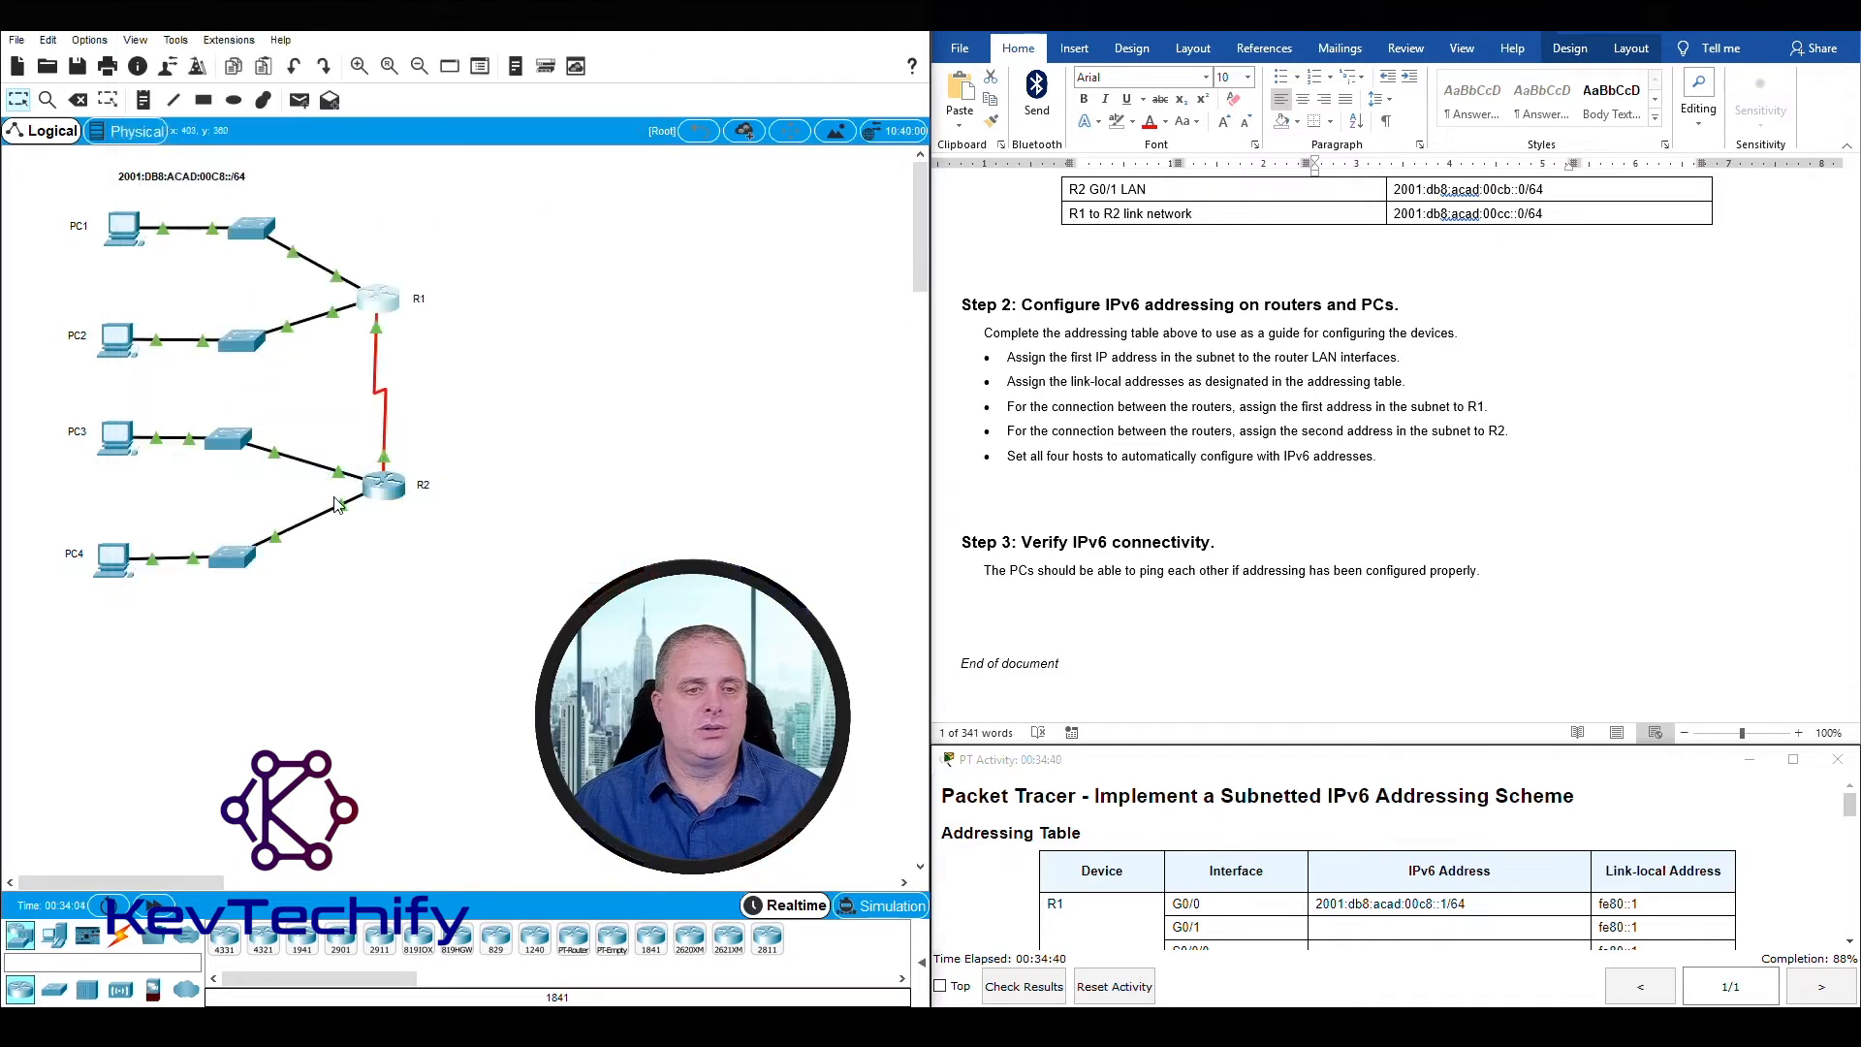
- Open R2's command line and exit interface configuration to reach global configuration mode
click(391, 490)
drag(834, 205, 213, 36)
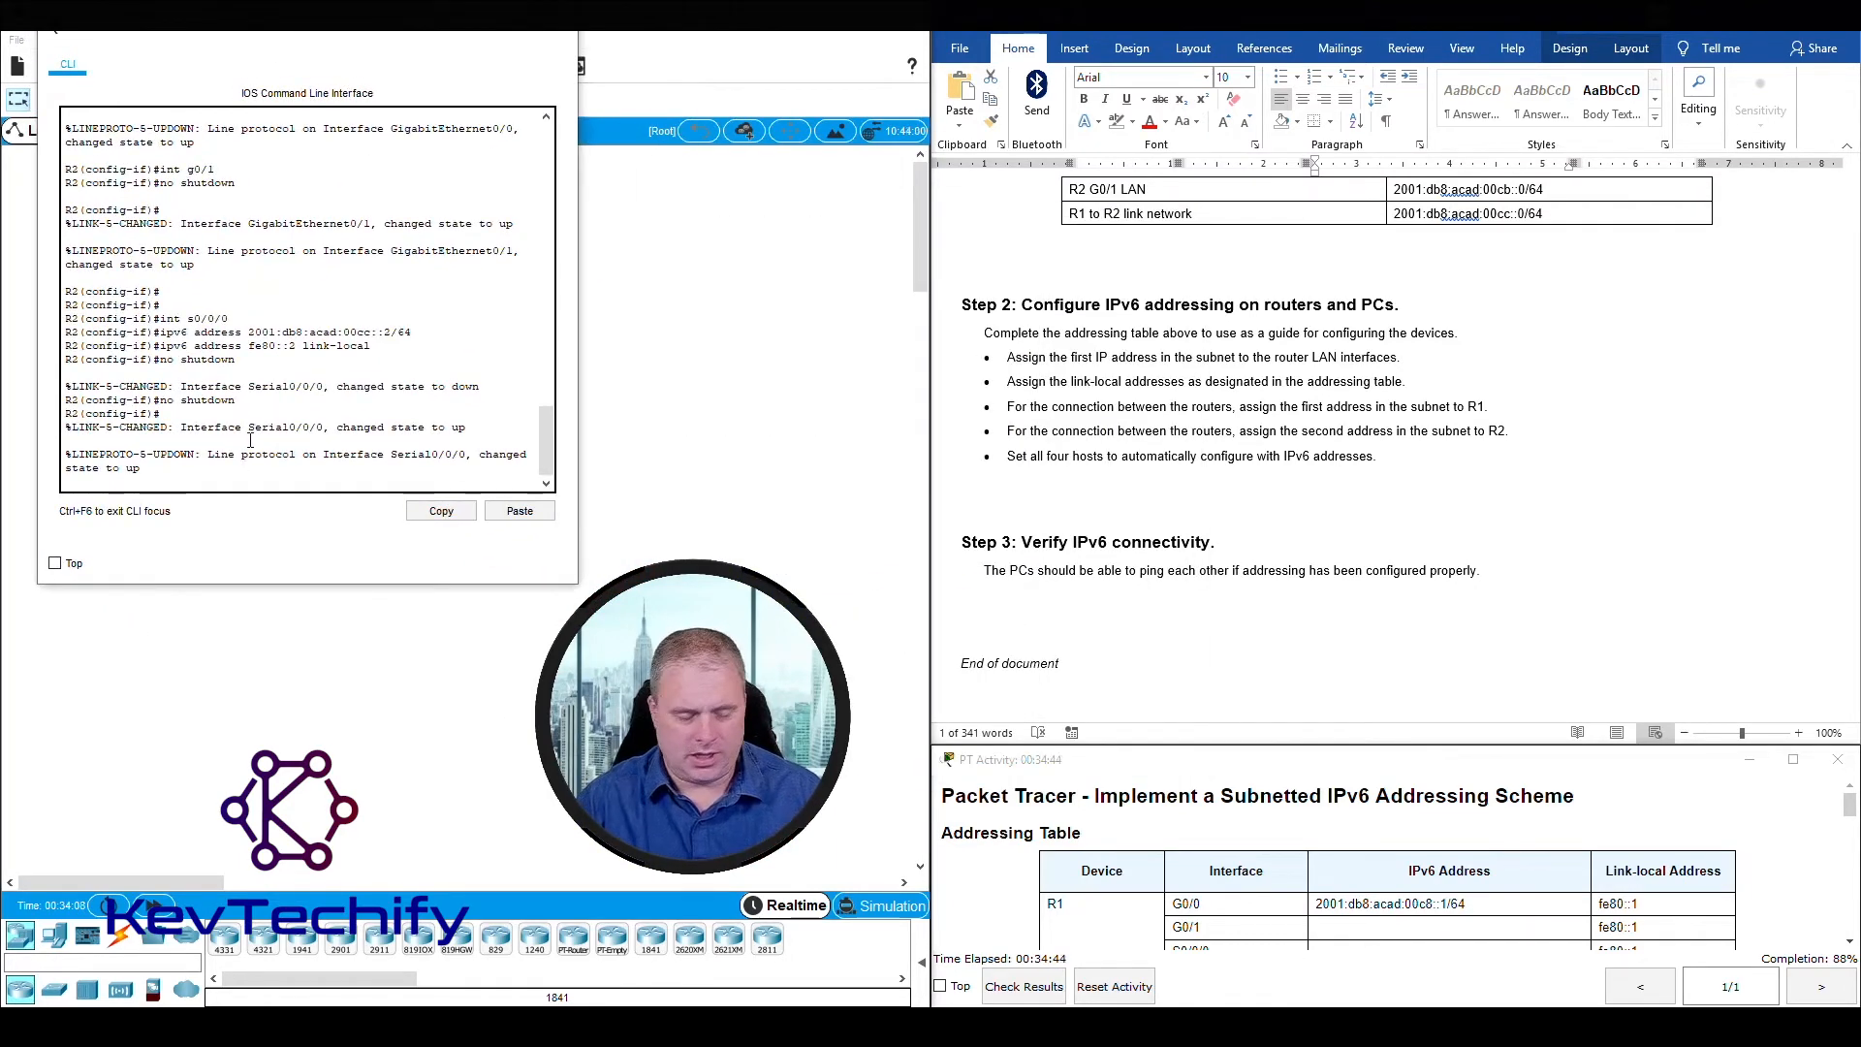
key(Return)
key(Return)
key(Return)
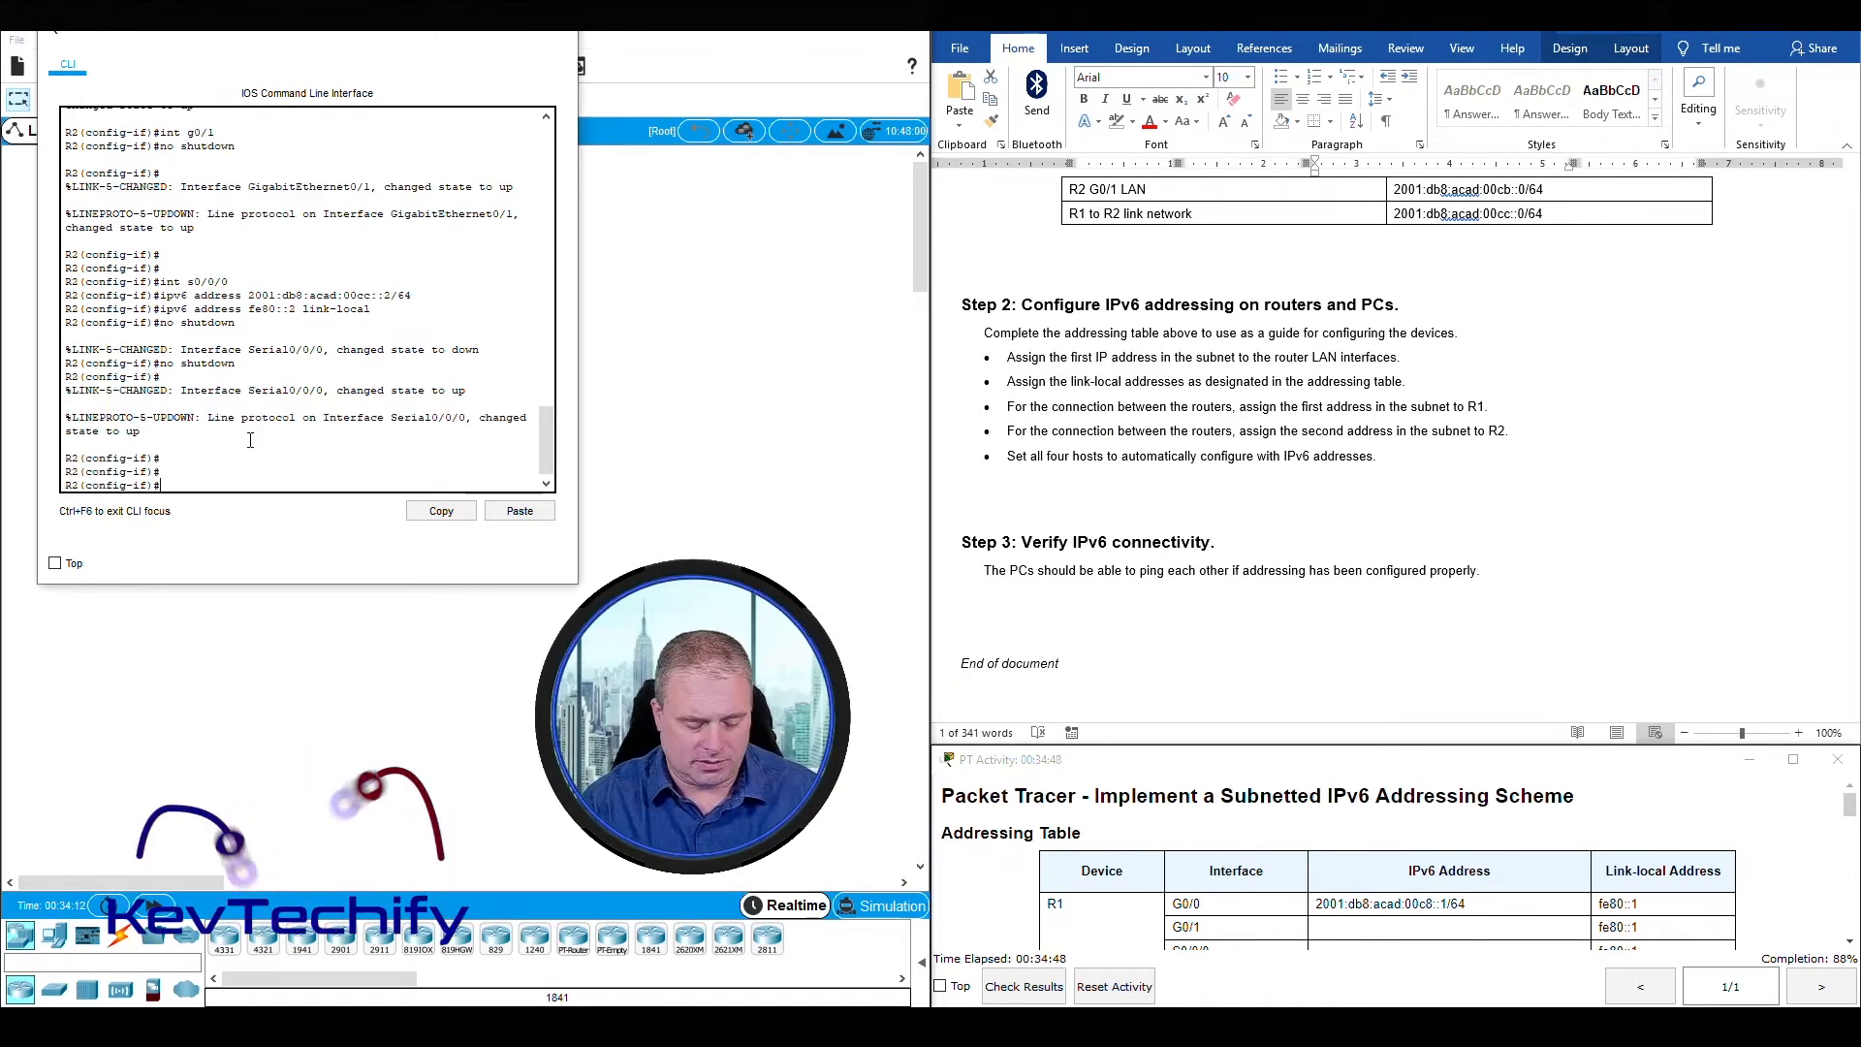
text(exit)
key(Return)
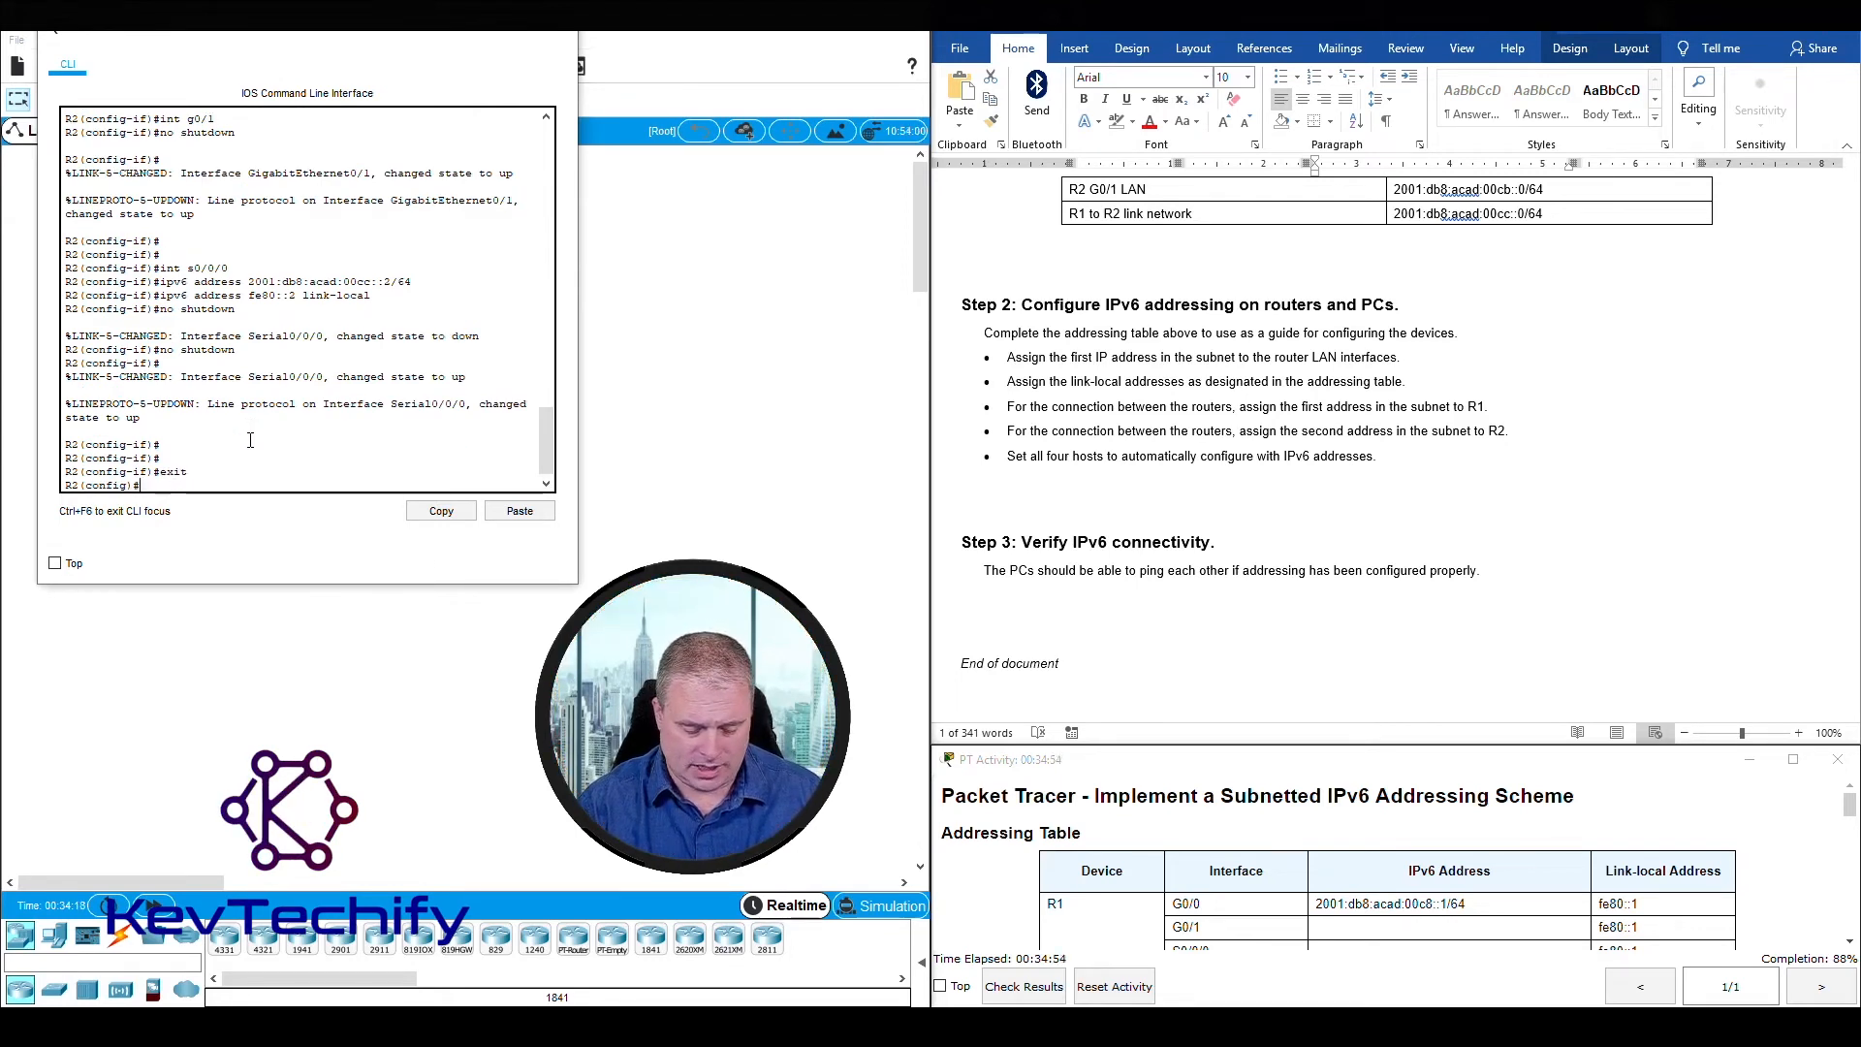
- Enable IPv6 routing on R2 with the ipv6 unicast-routing command and close its command line
text(ipv)
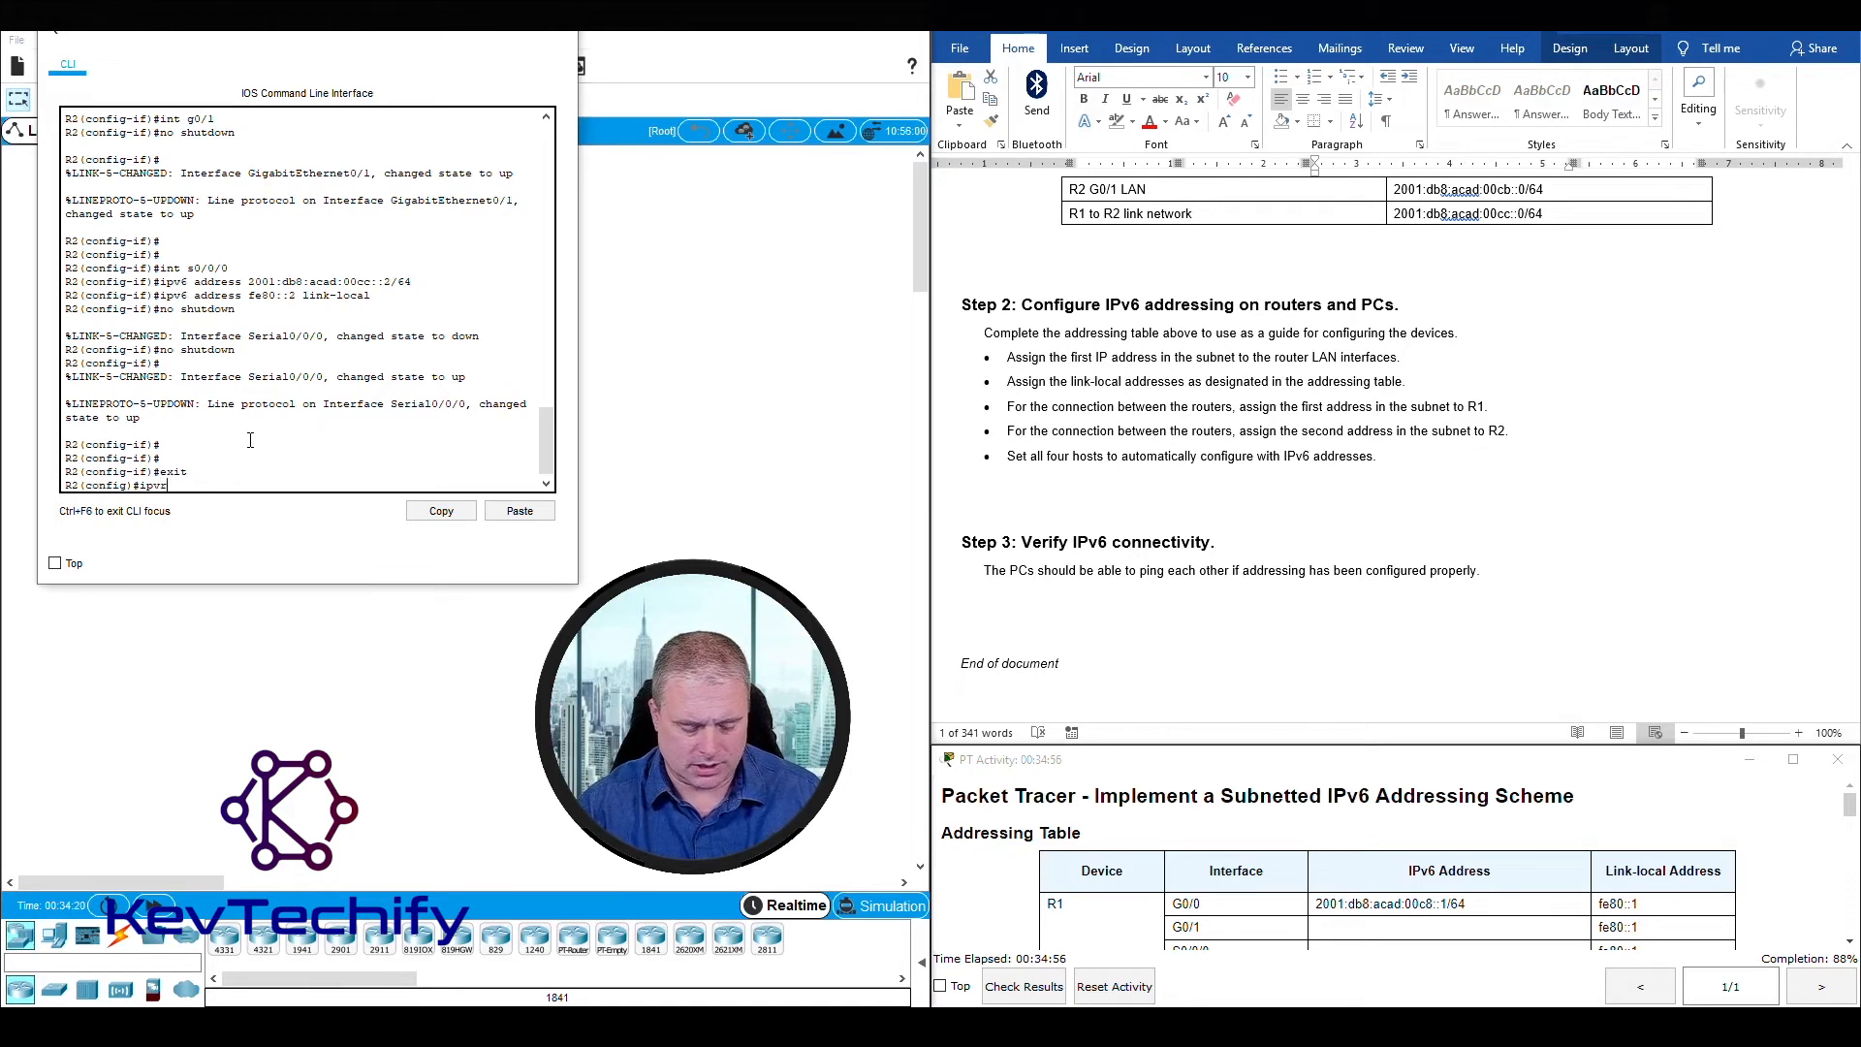
text(6 )
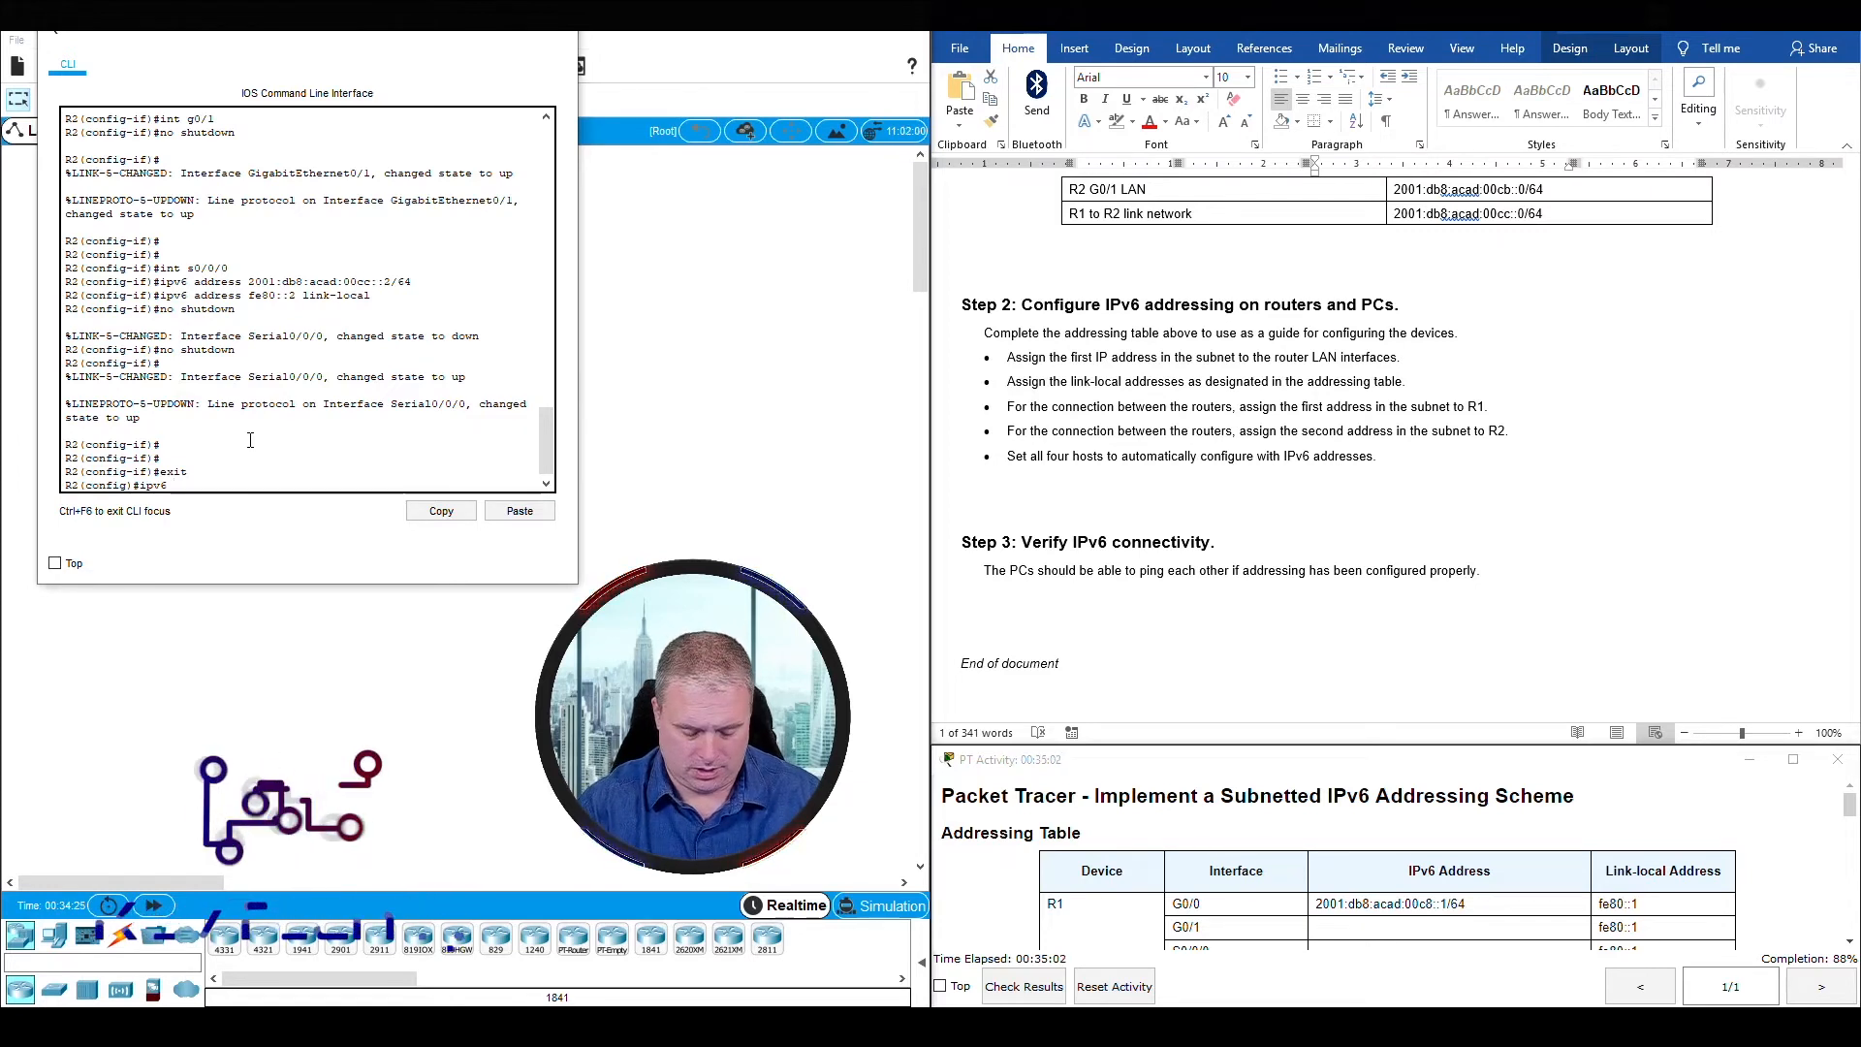
text(un)
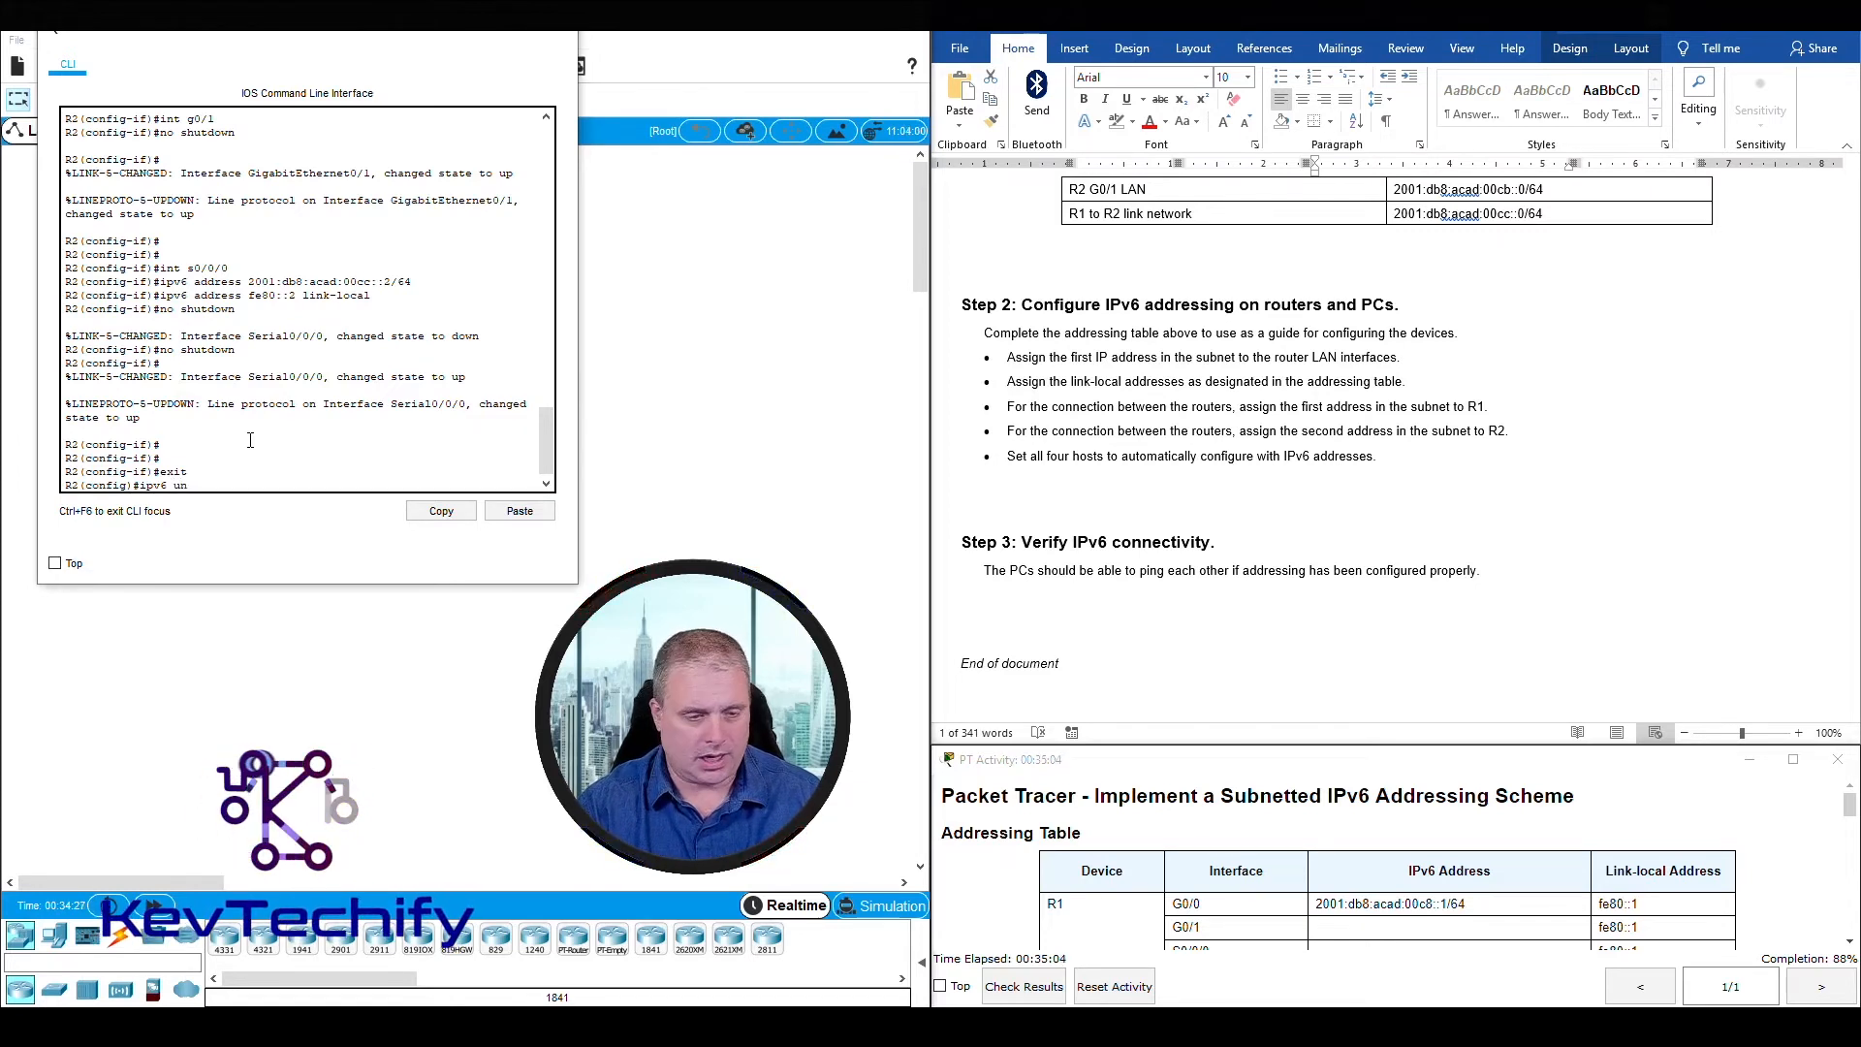
key(Tab)
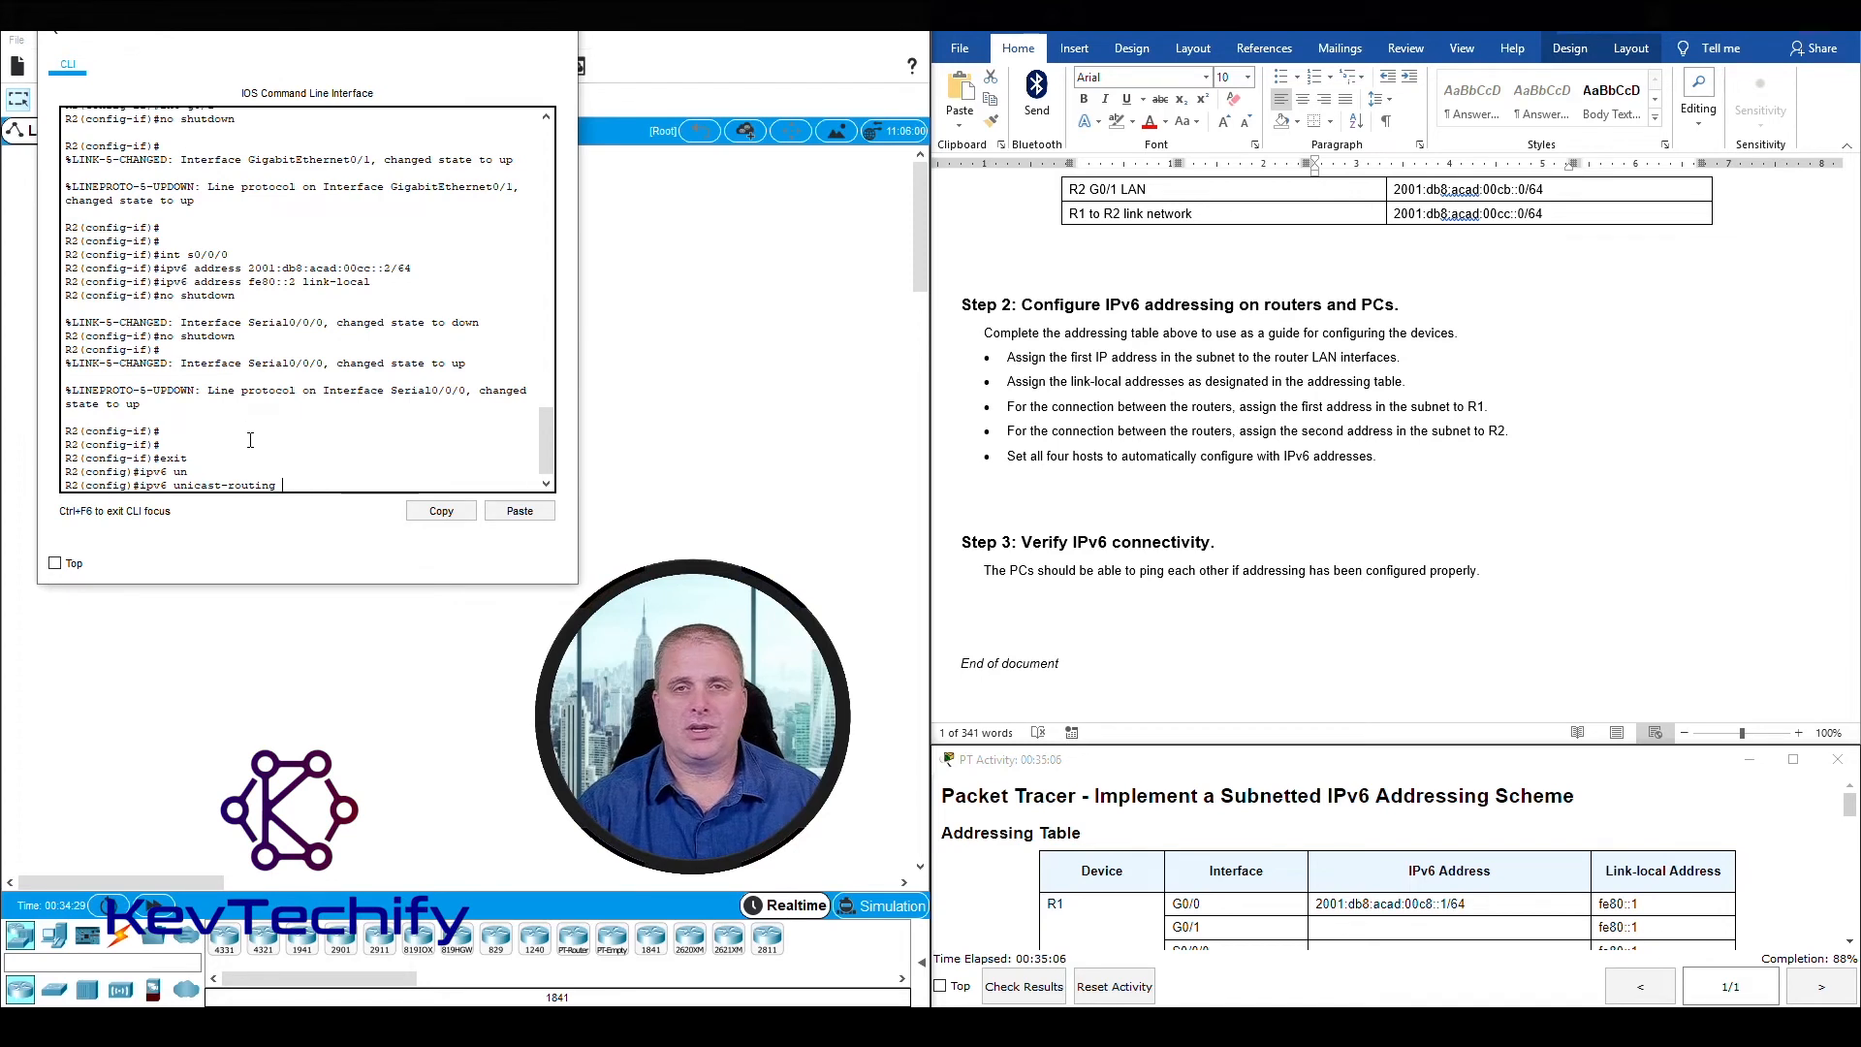
key(Return)
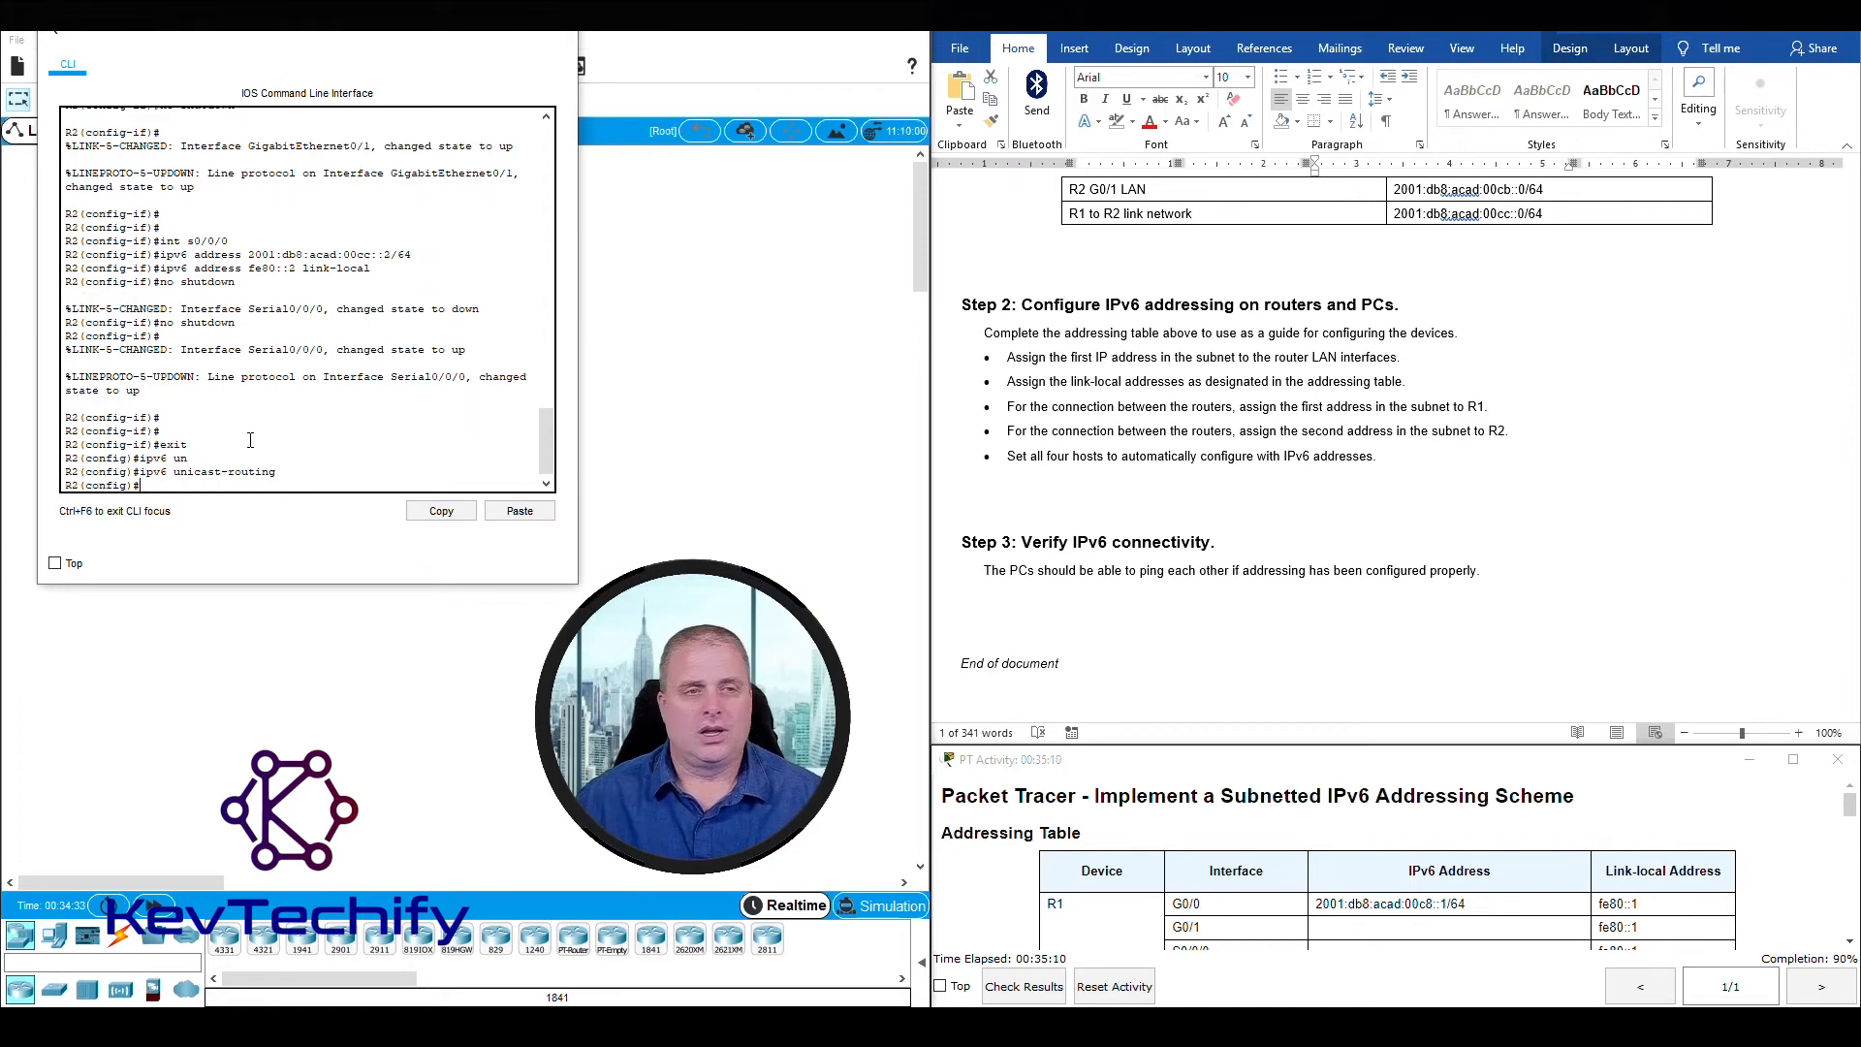
click(564, 35)
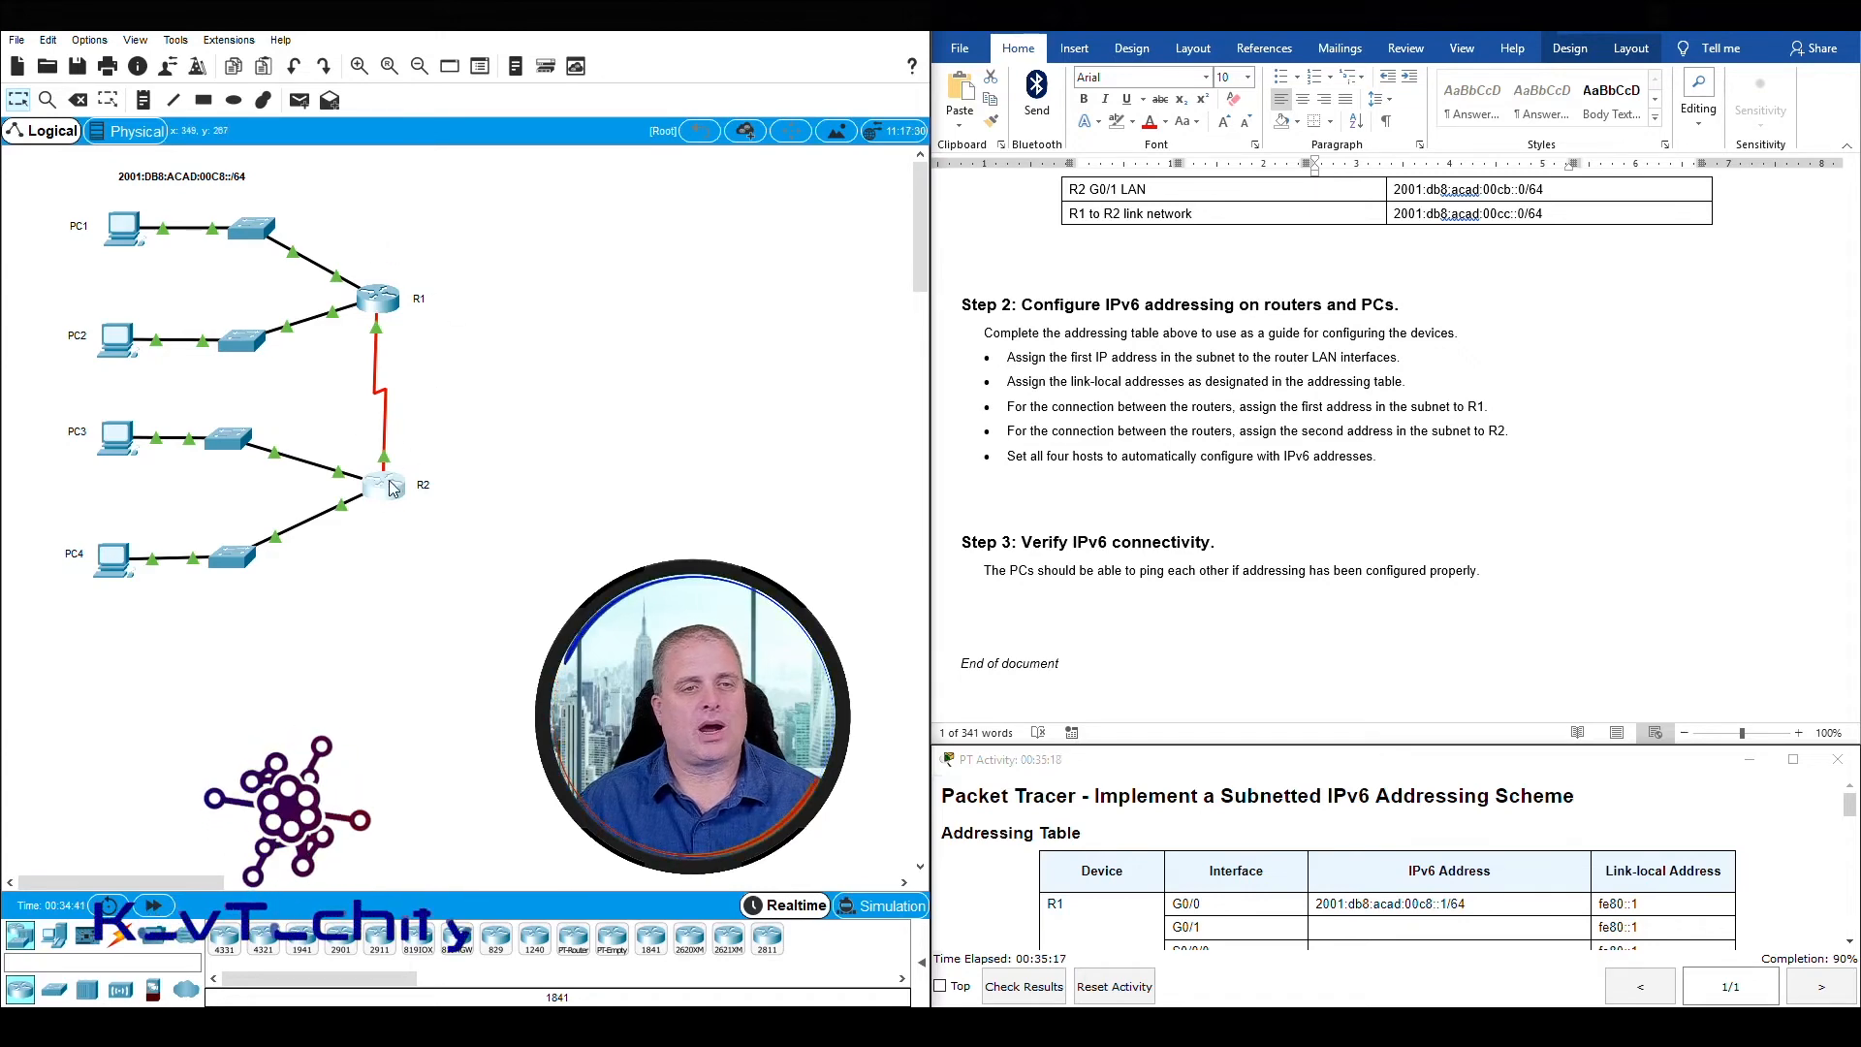
- Check the activity results again and review the assessment items for the PCs and both routers
click(1024, 986)
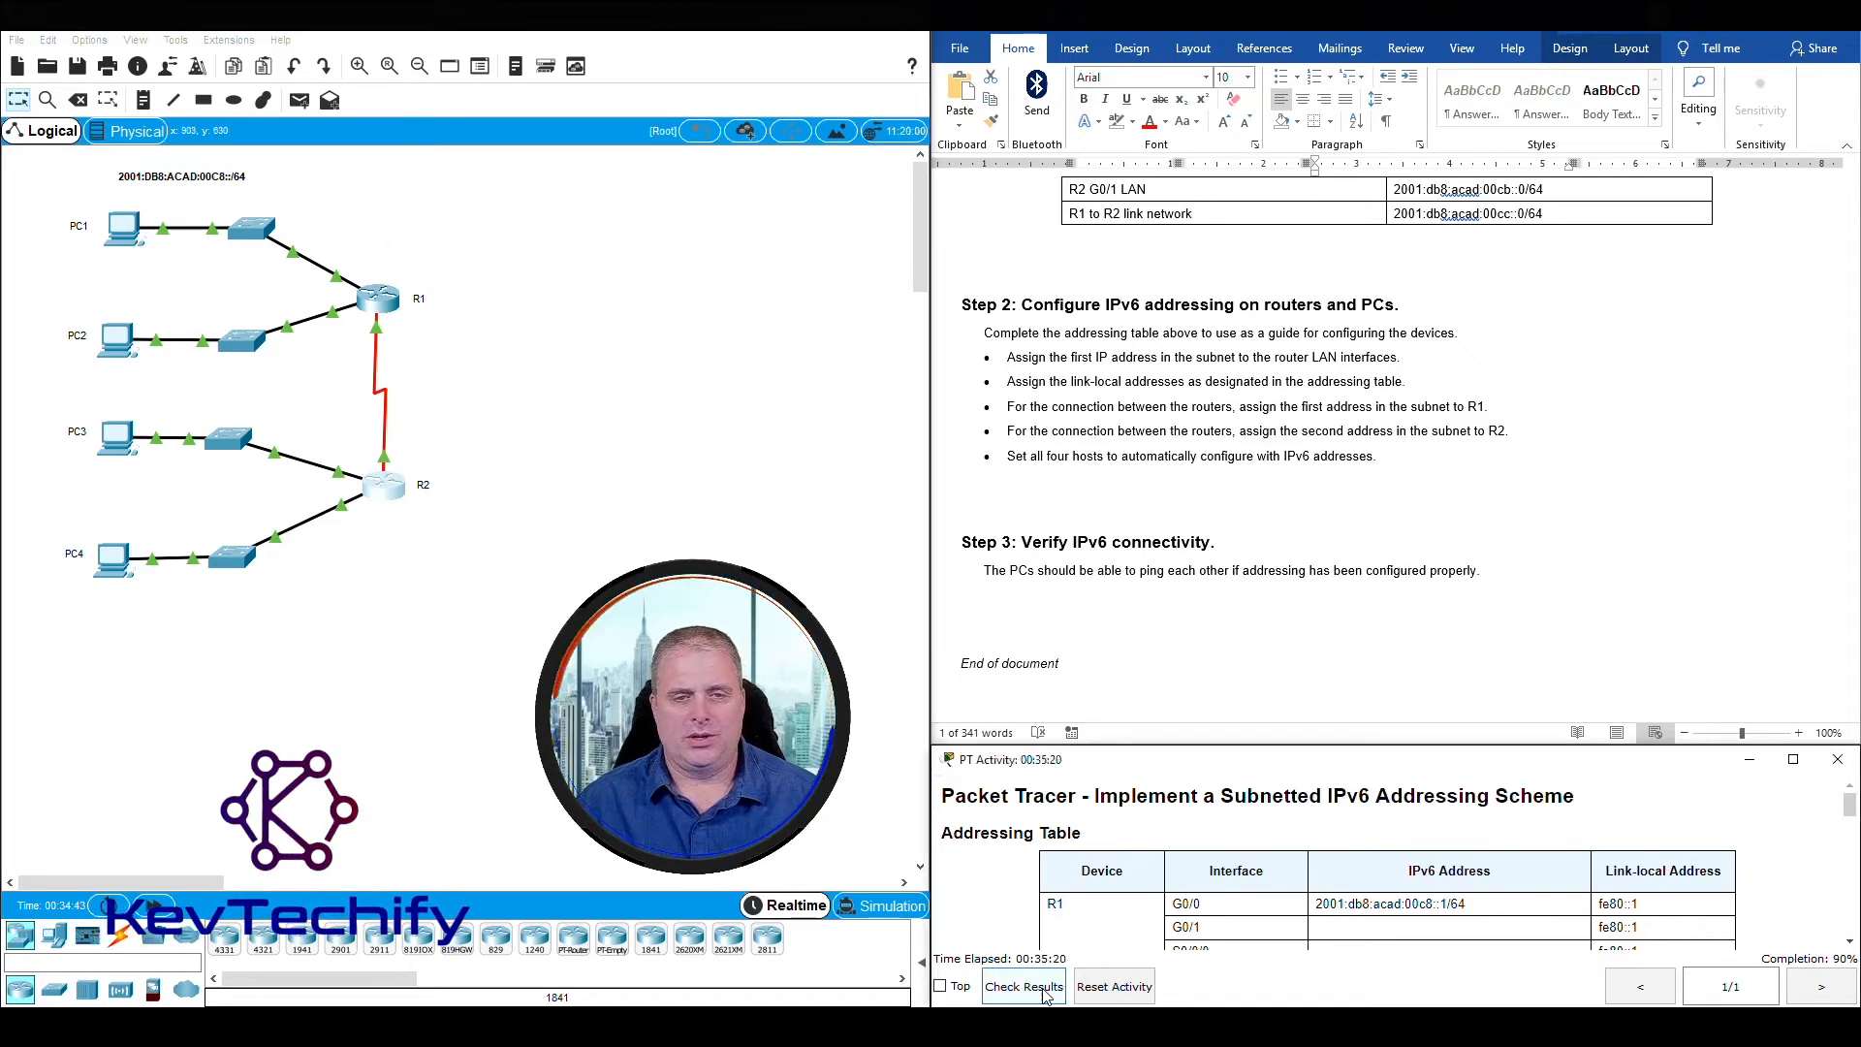
click(175, 145)
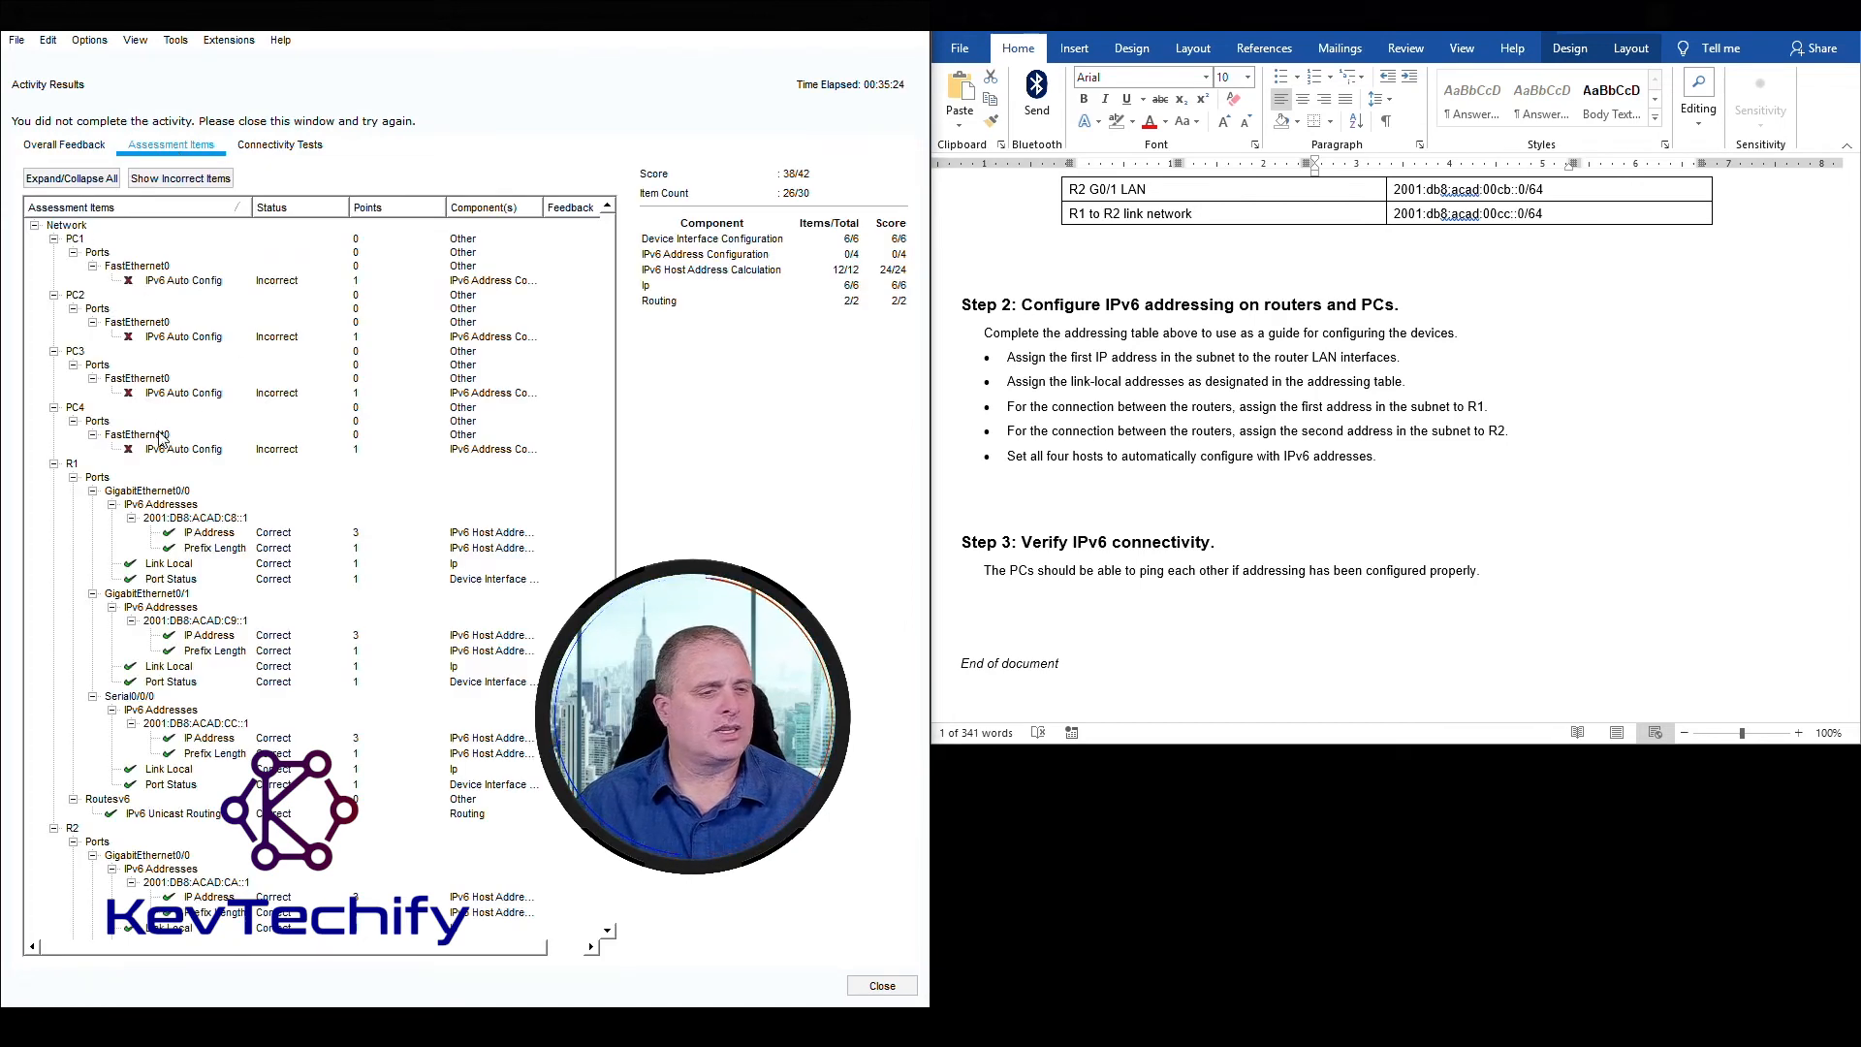
scroll(177, 471, down, 2)
scroll(140, 394, down, 2)
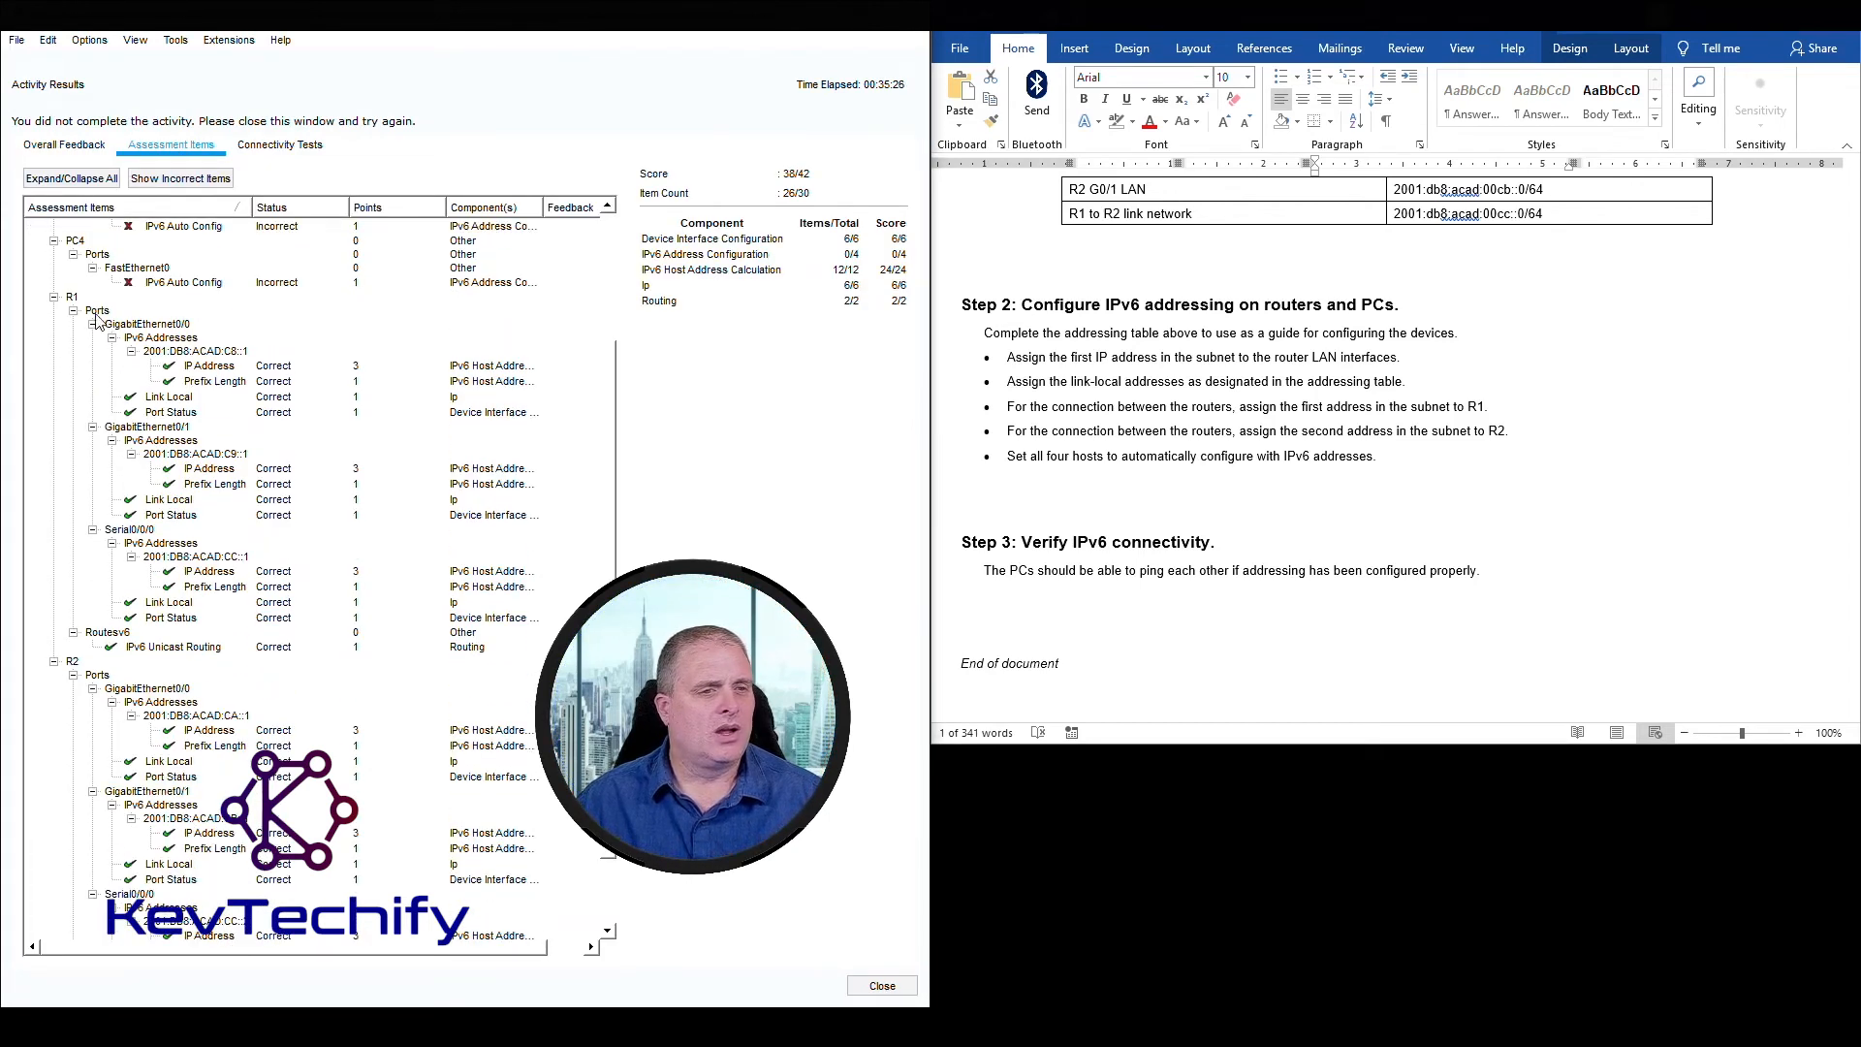
- Review the assessment items for the PCs and both routers, close the results, and bring back the activity instructions window
scroll(191, 409, down, 2)
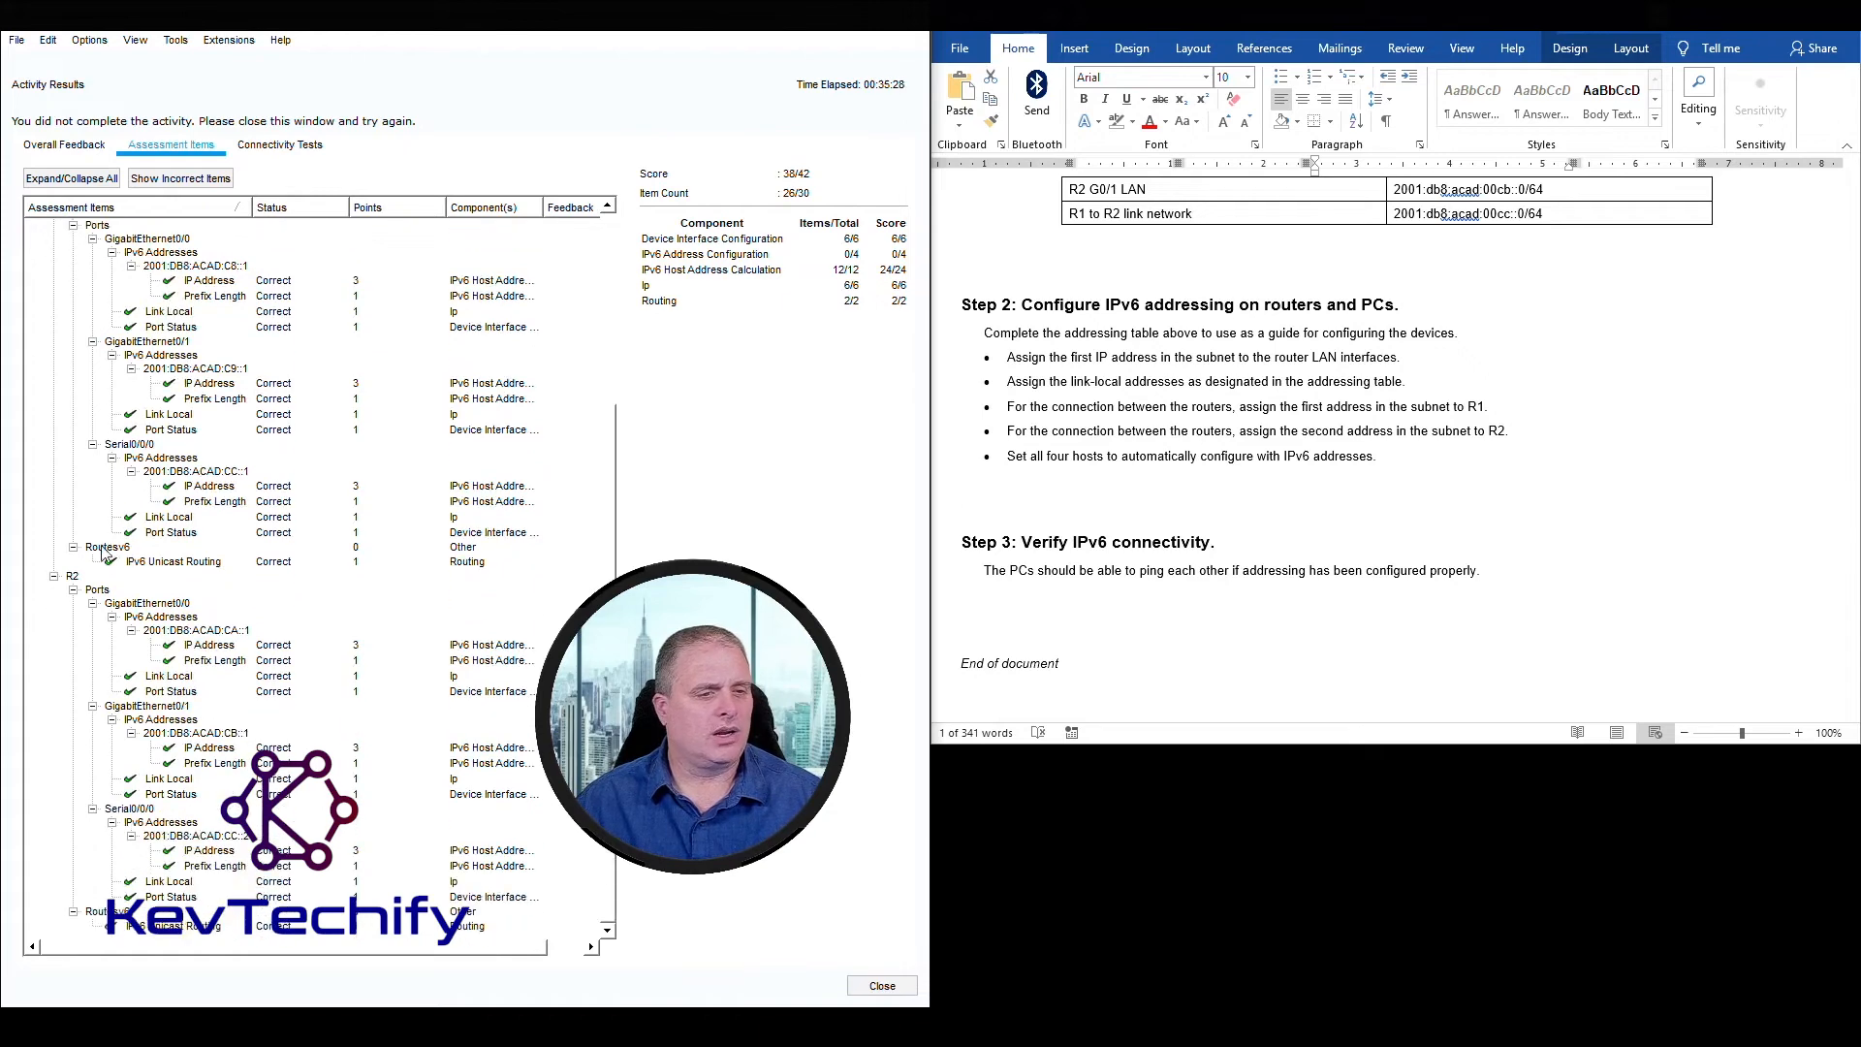
scroll(114, 617, up, 6)
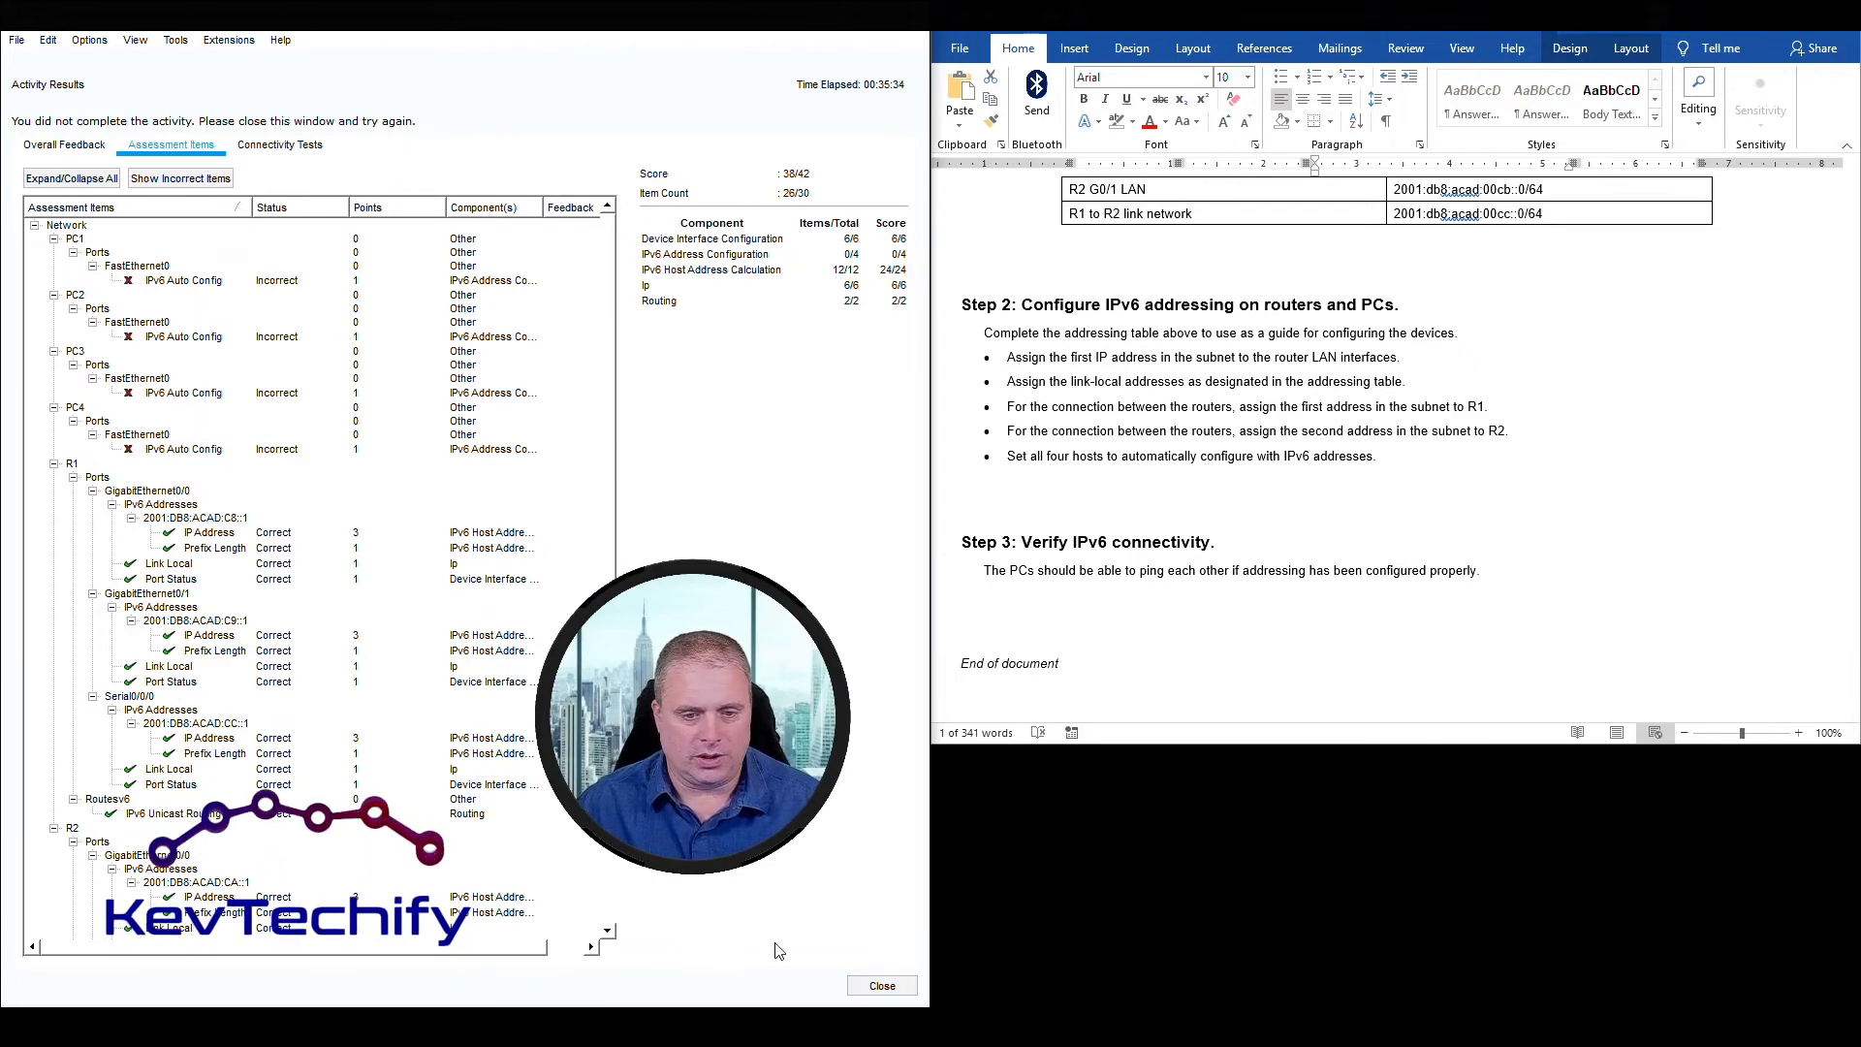
click(882, 986)
click(1685, 940)
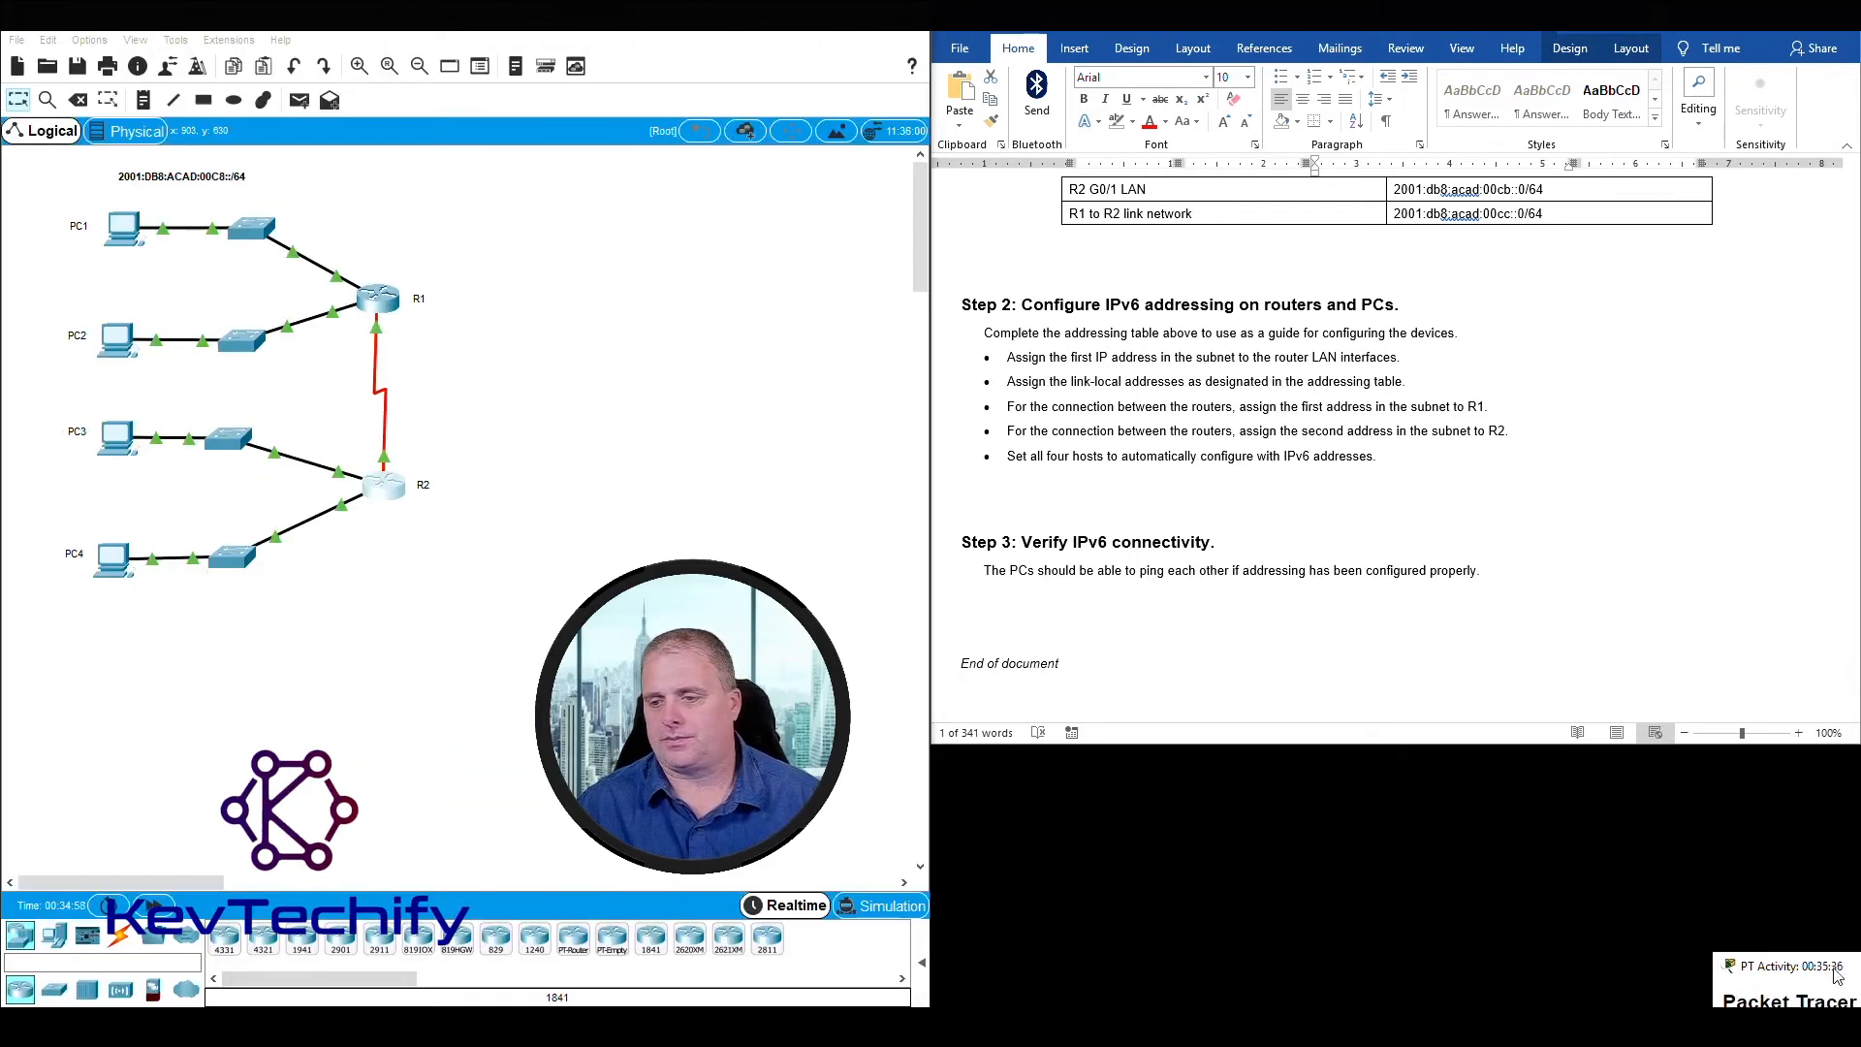
- Highlight the instruction about automatically configuring all four hosts, and set PC1's IPv6 configuration to Auto Config
click(1028, 441)
drag(1008, 458, 1396, 460)
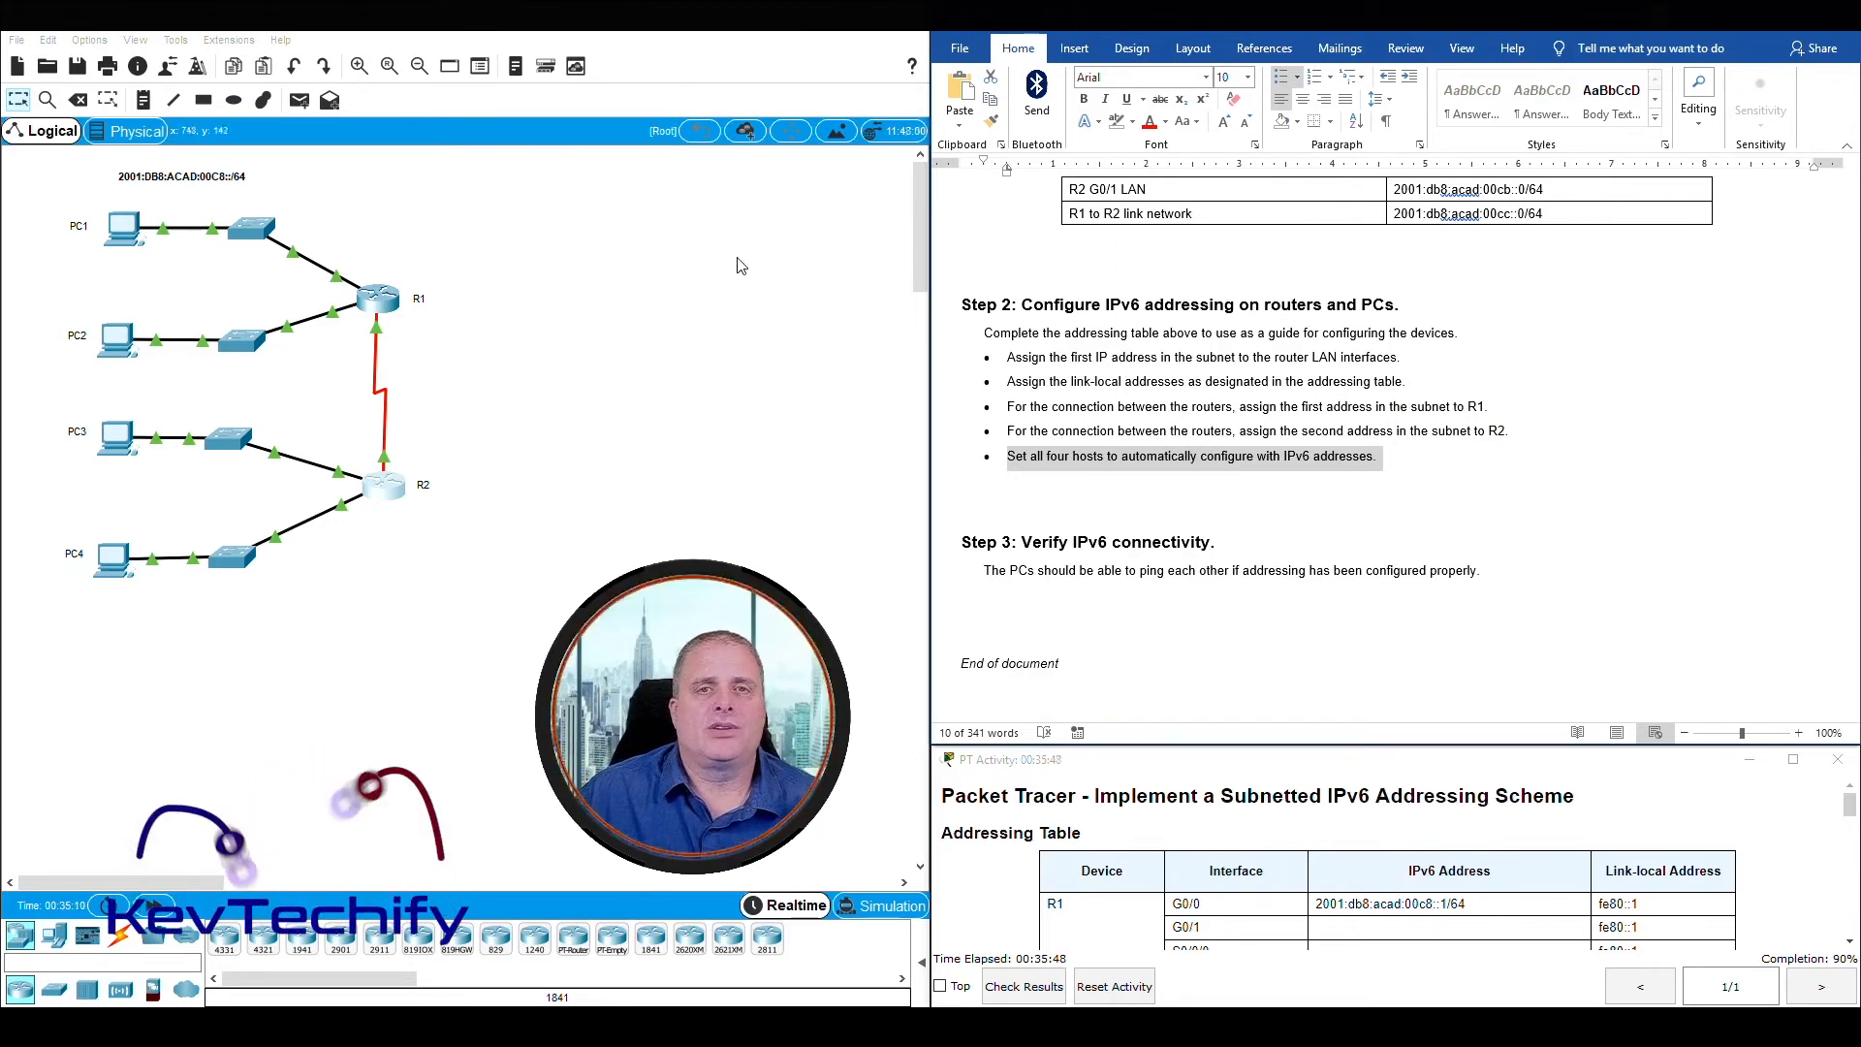
click(127, 233)
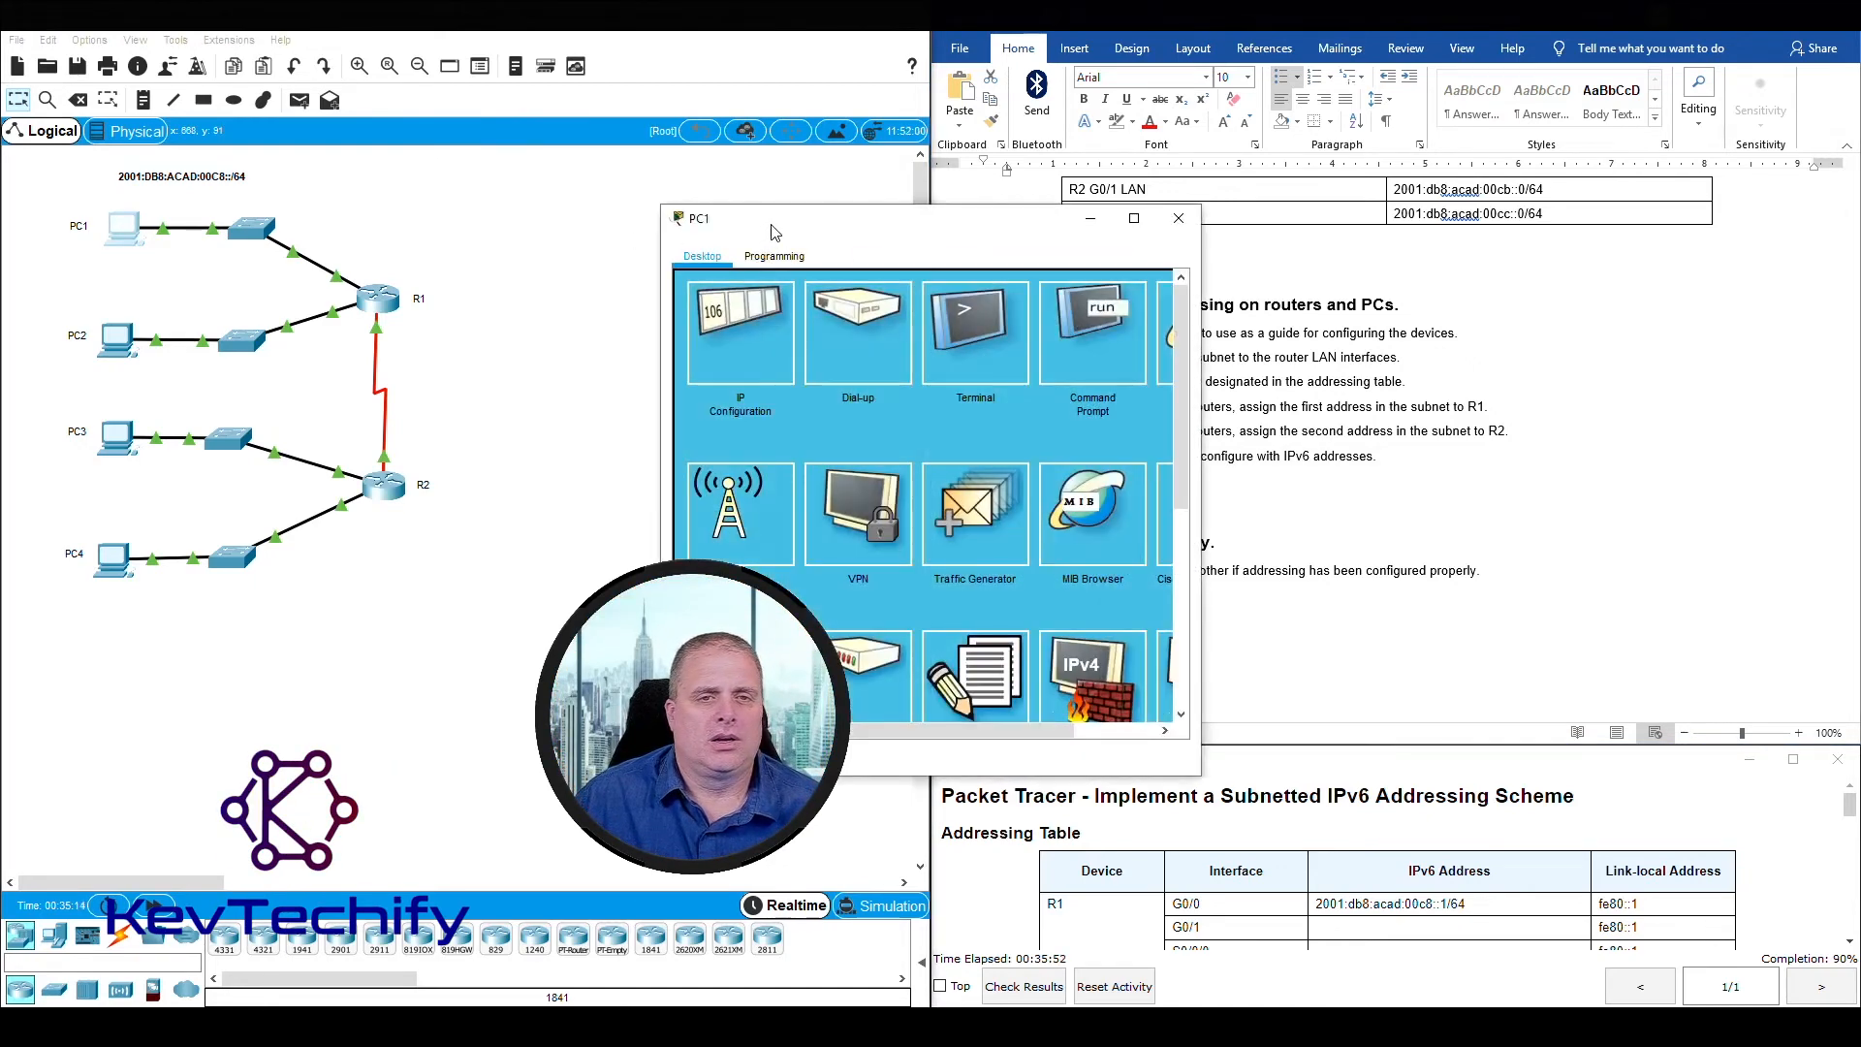
drag(773, 233, 209, 49)
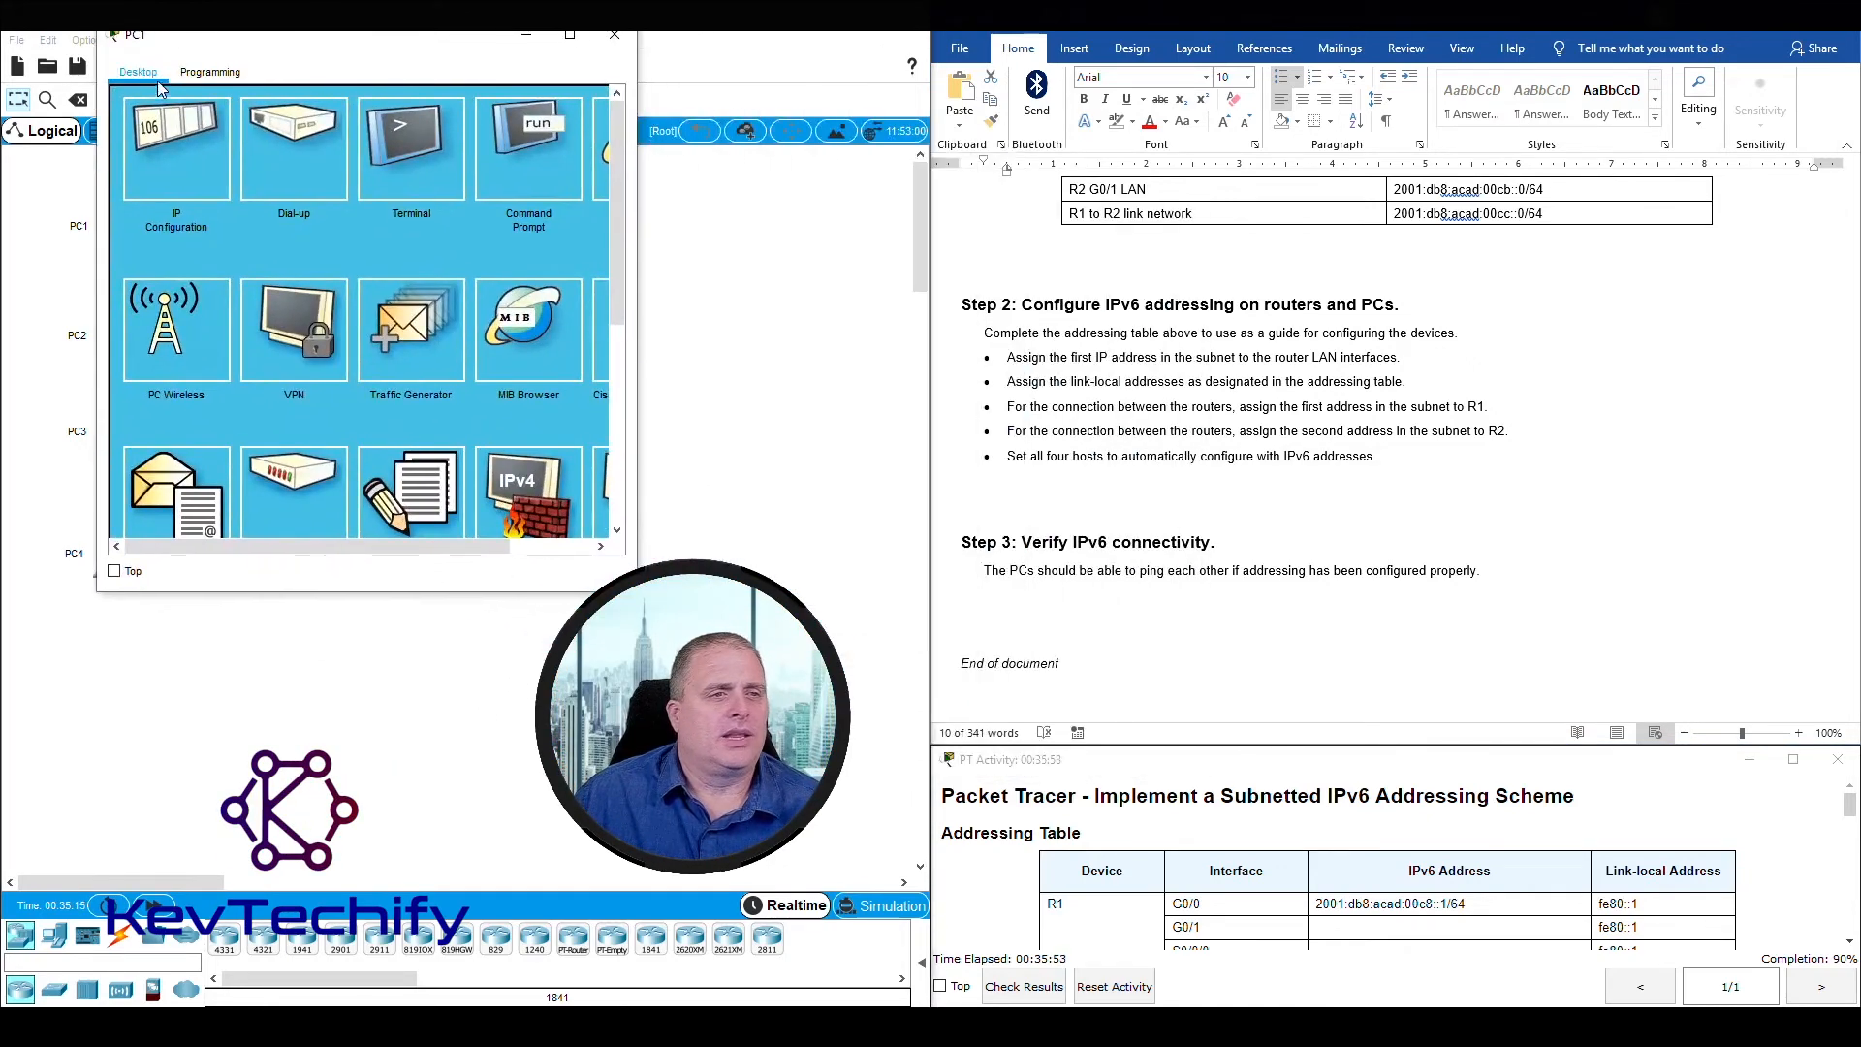
click(177, 202)
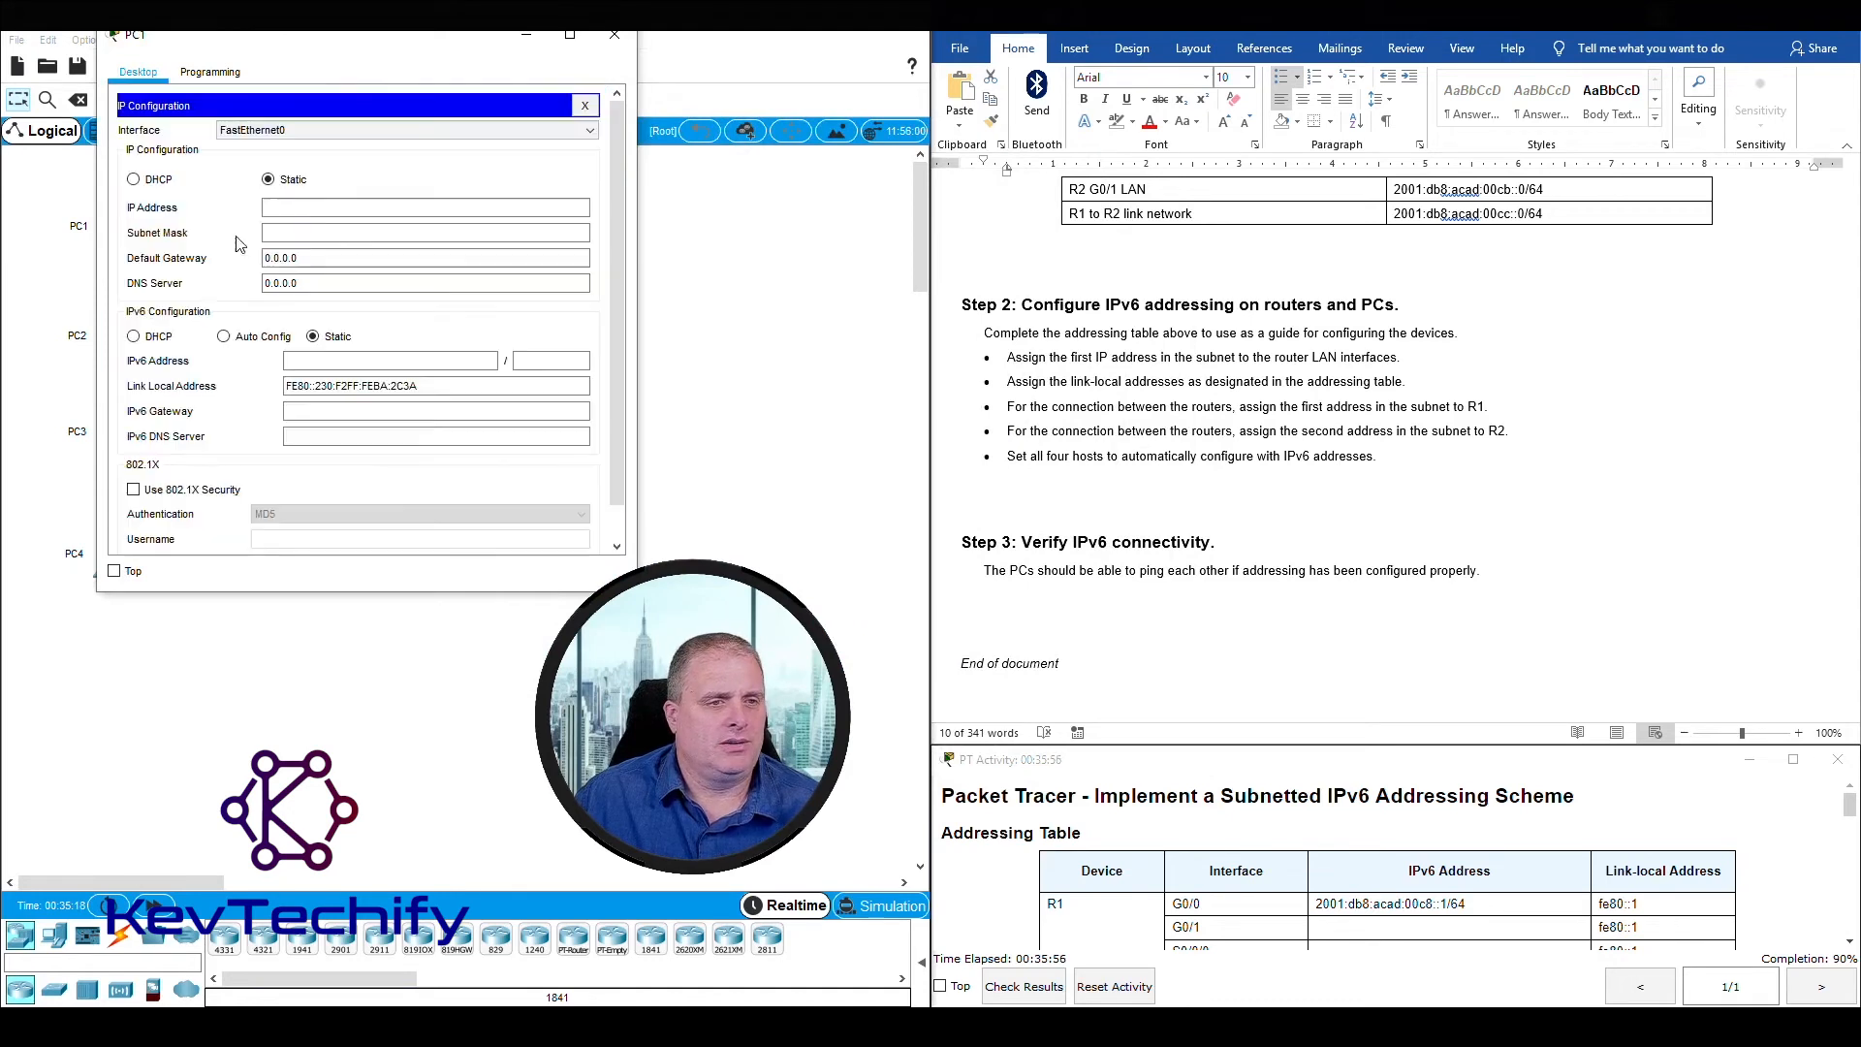
click(315, 337)
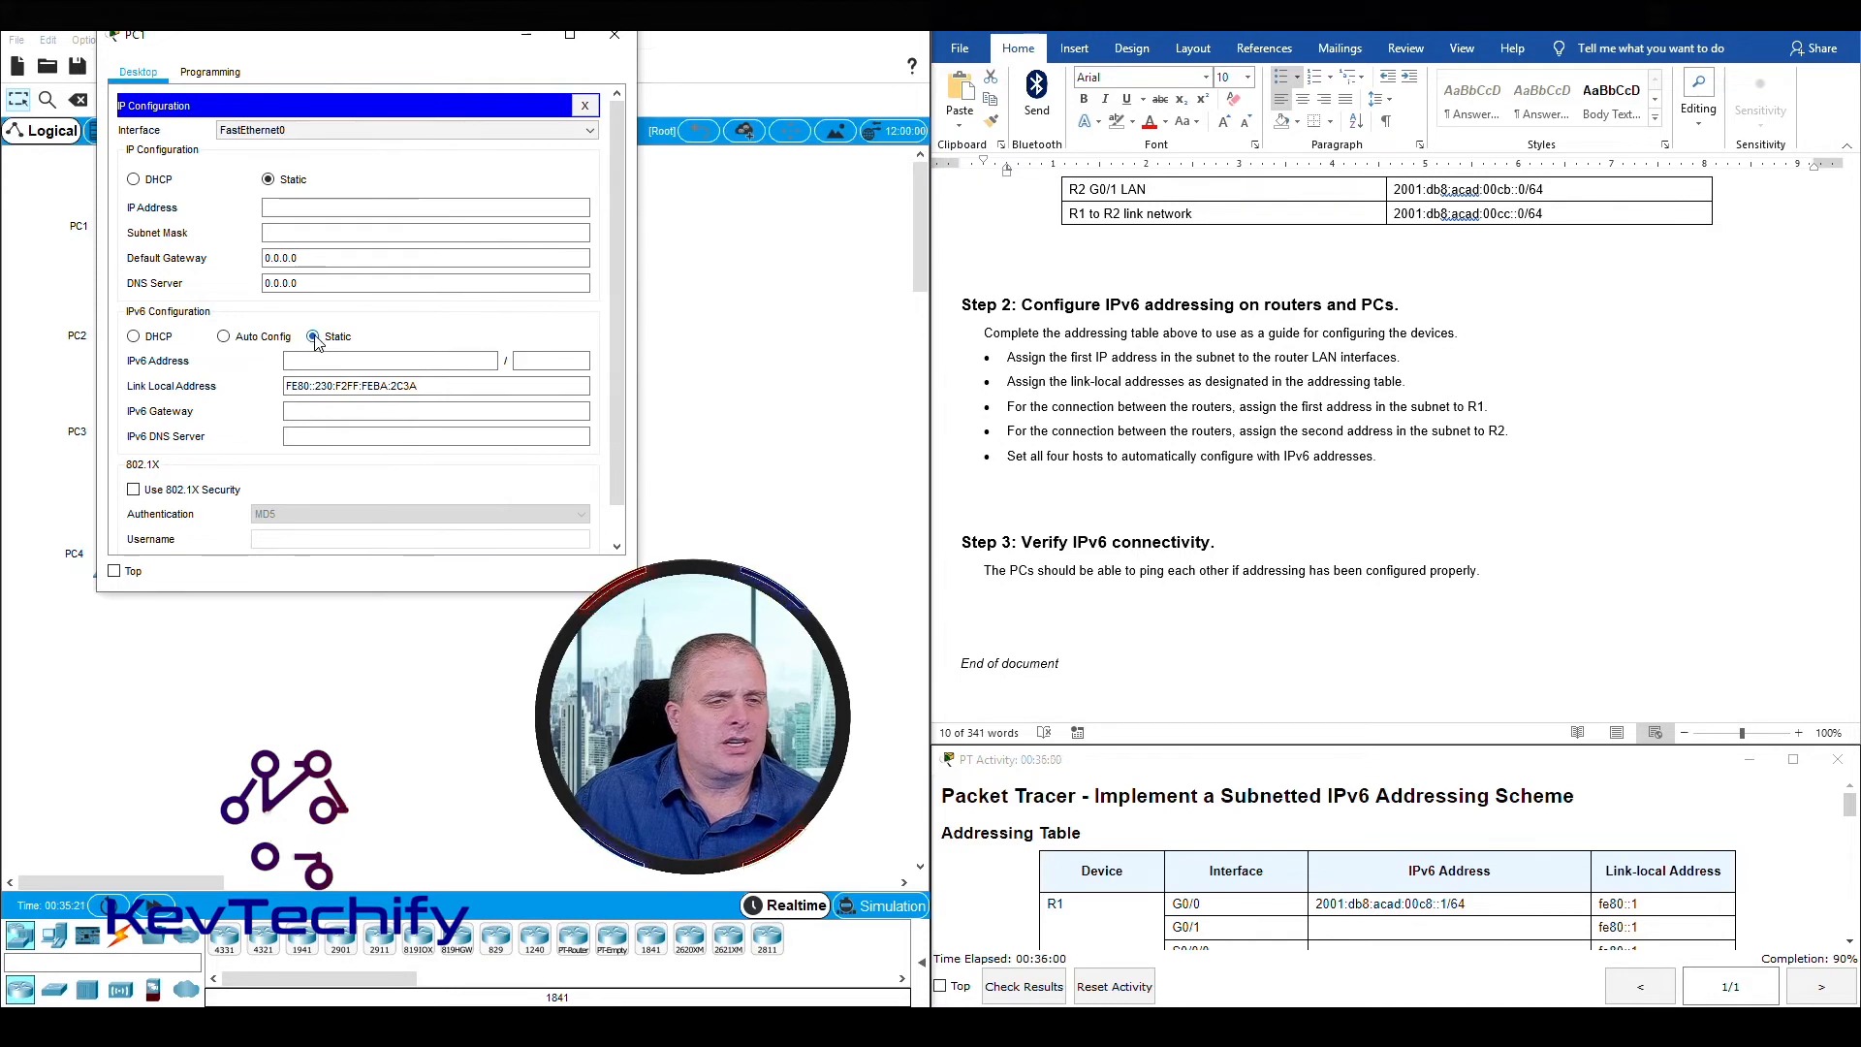
click(226, 343)
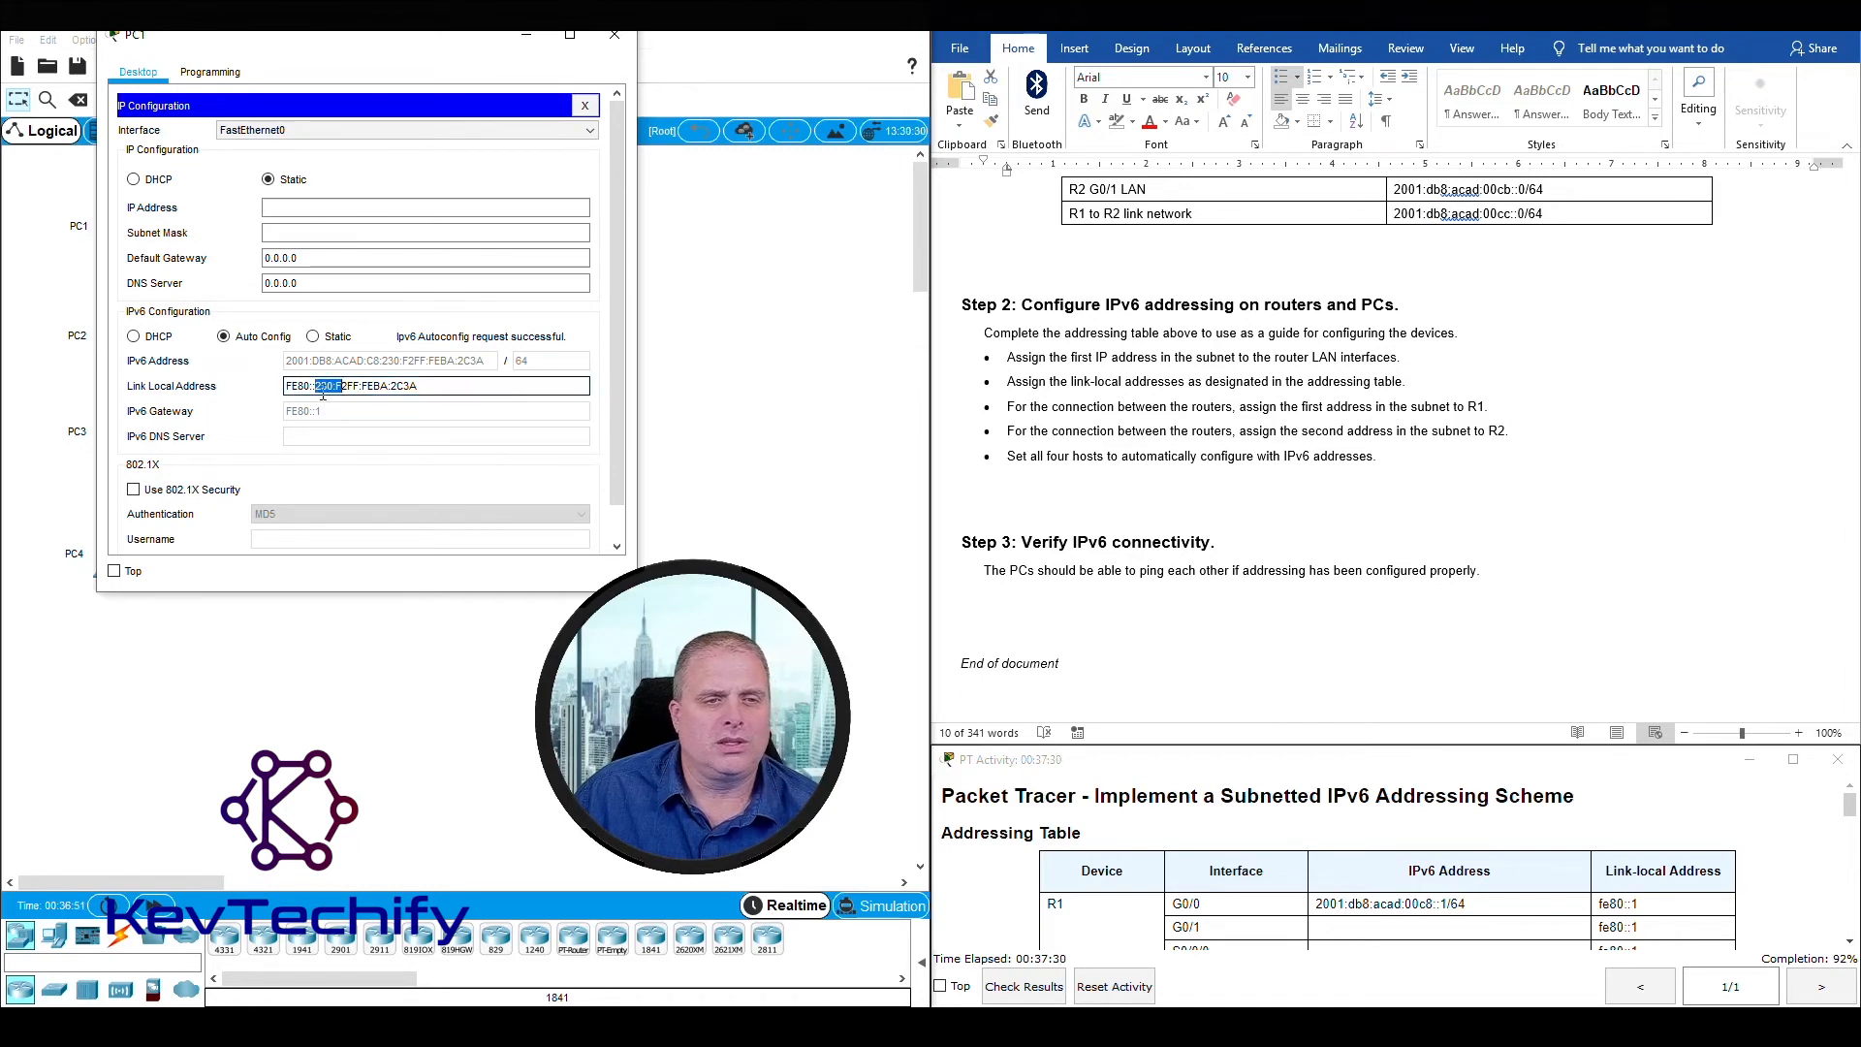
- Examine the interface ID portion of PC1's link-local address against its IPv6 address, and close PC1's window
click(335, 386)
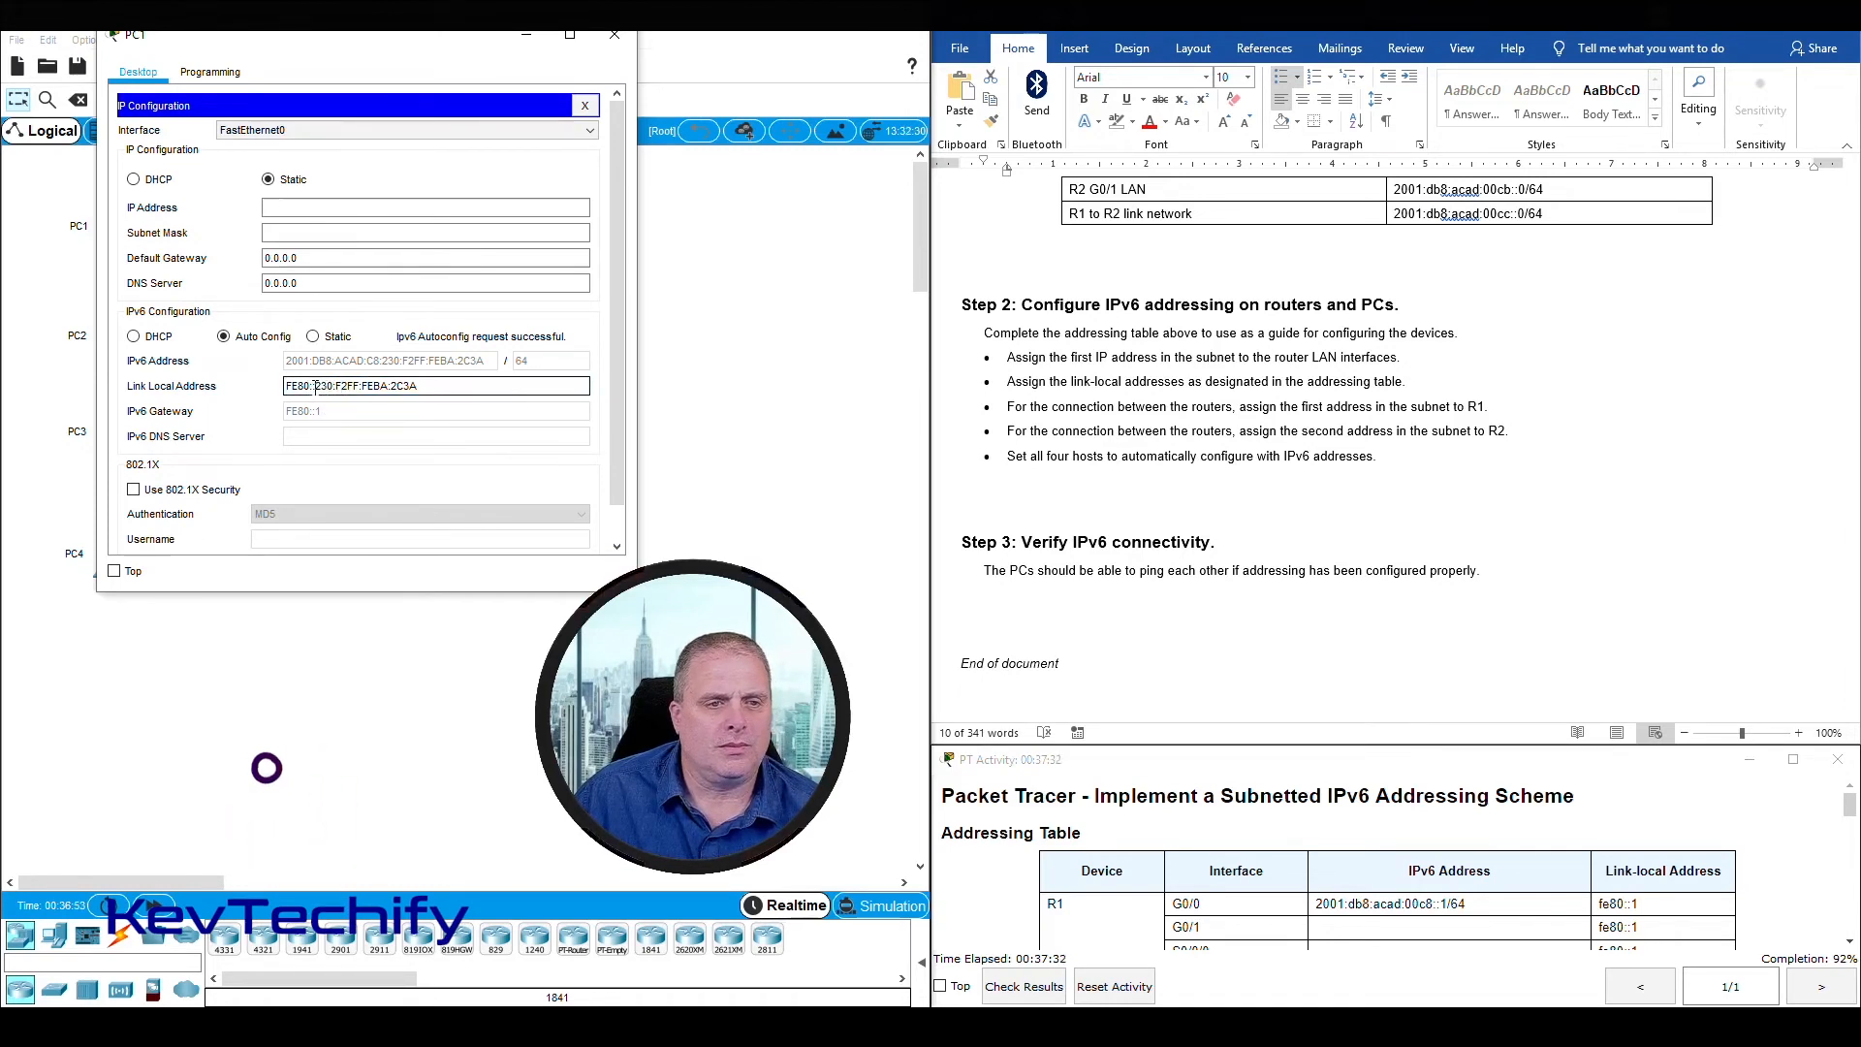
drag(316, 387, 346, 388)
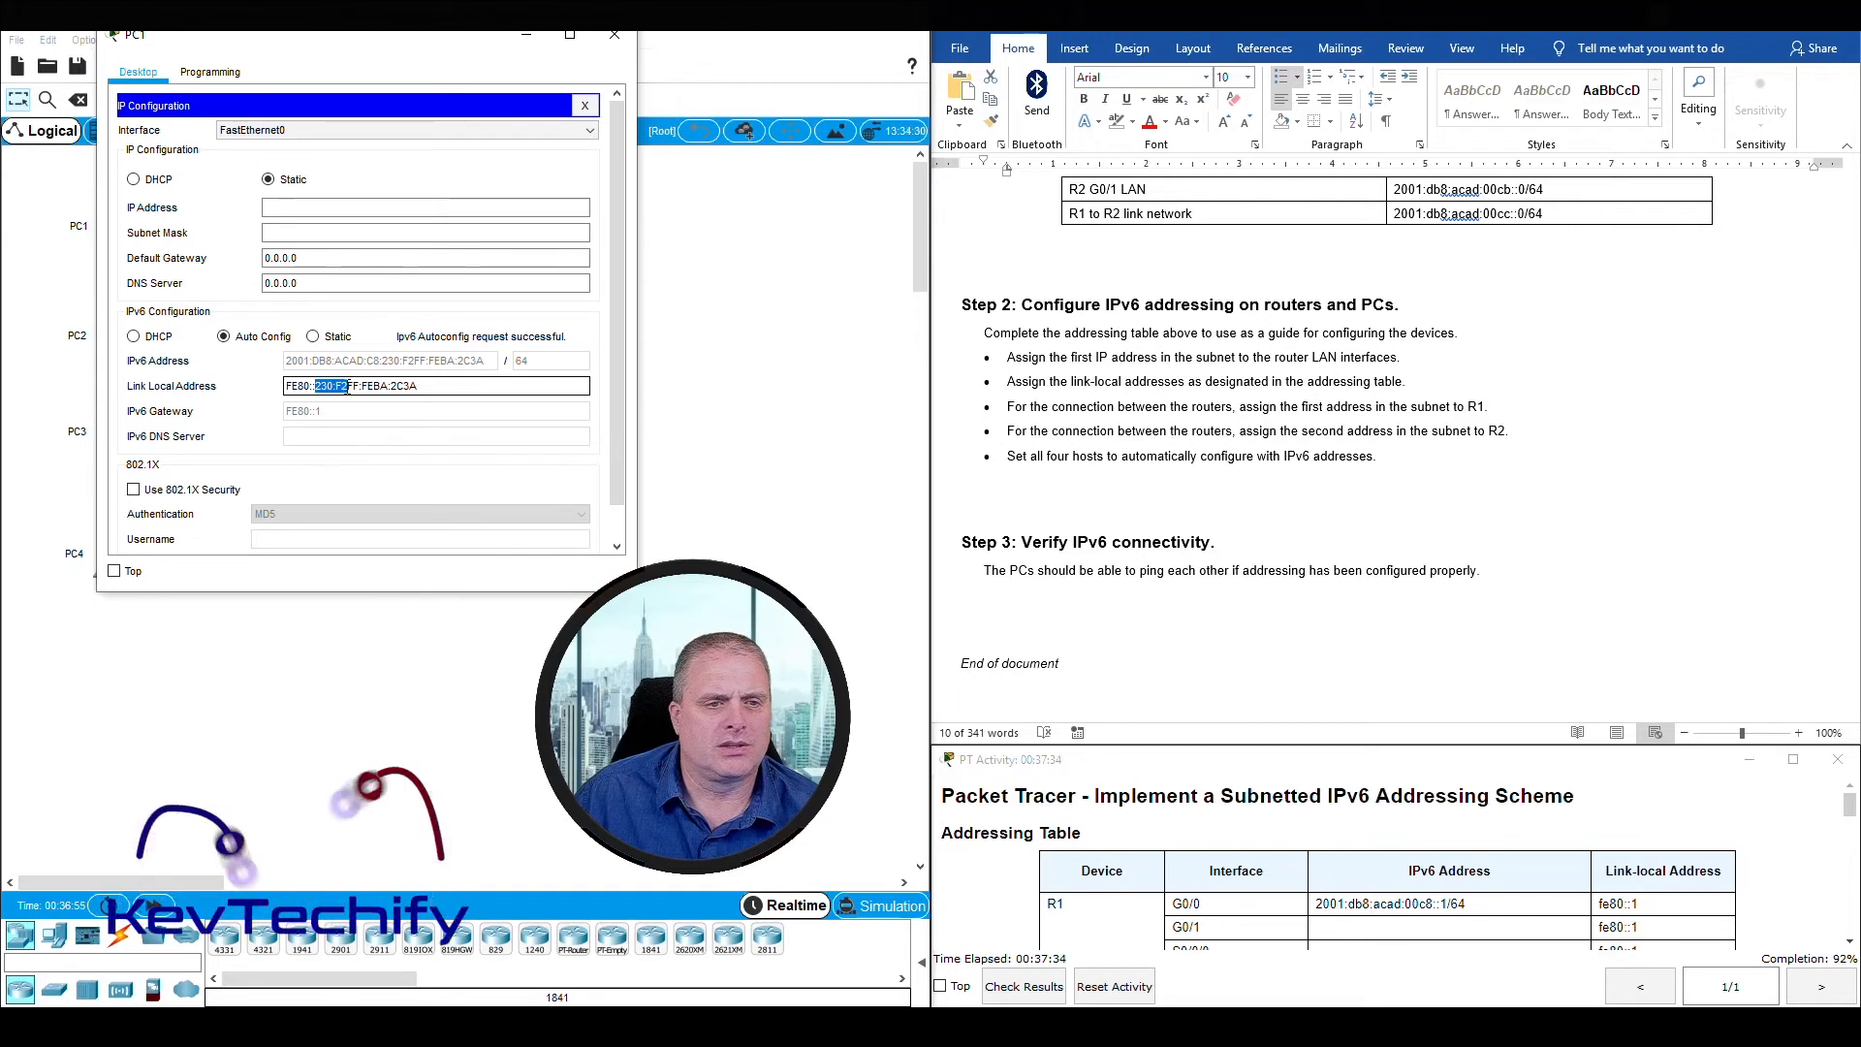
click(333, 387)
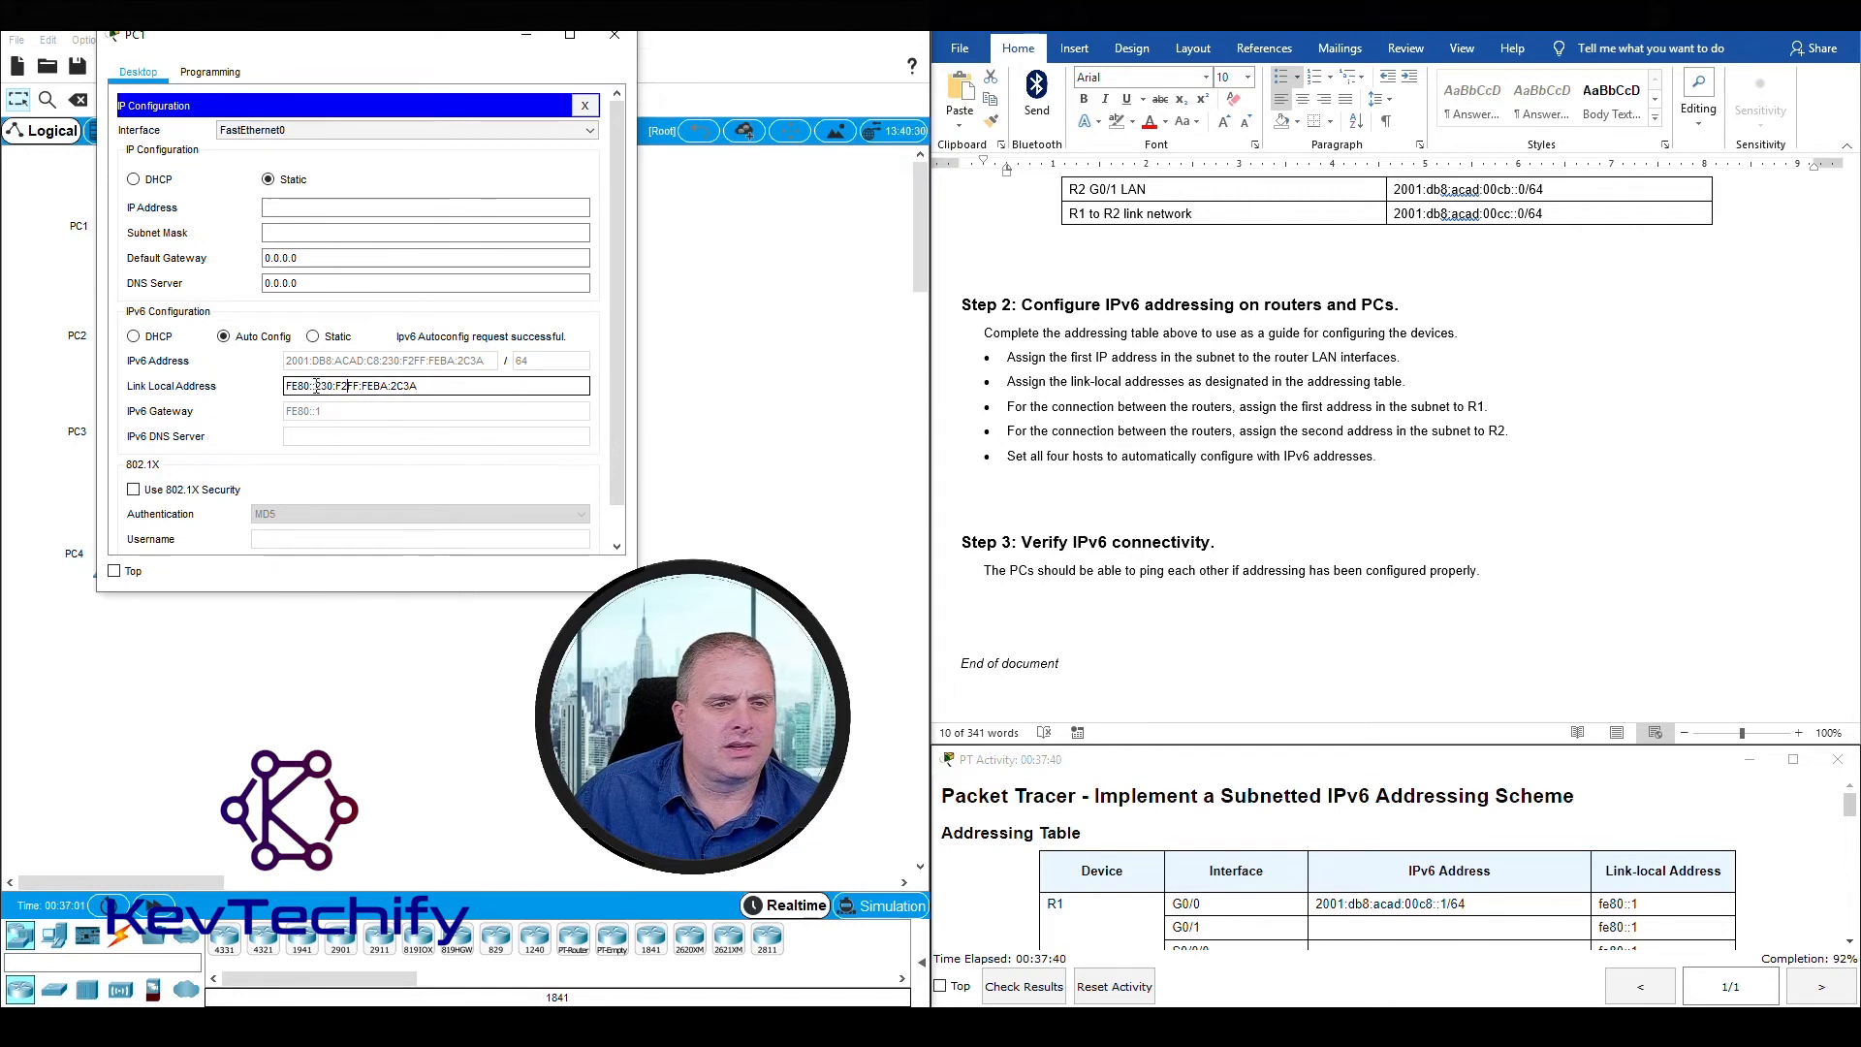
drag(316, 387, 357, 387)
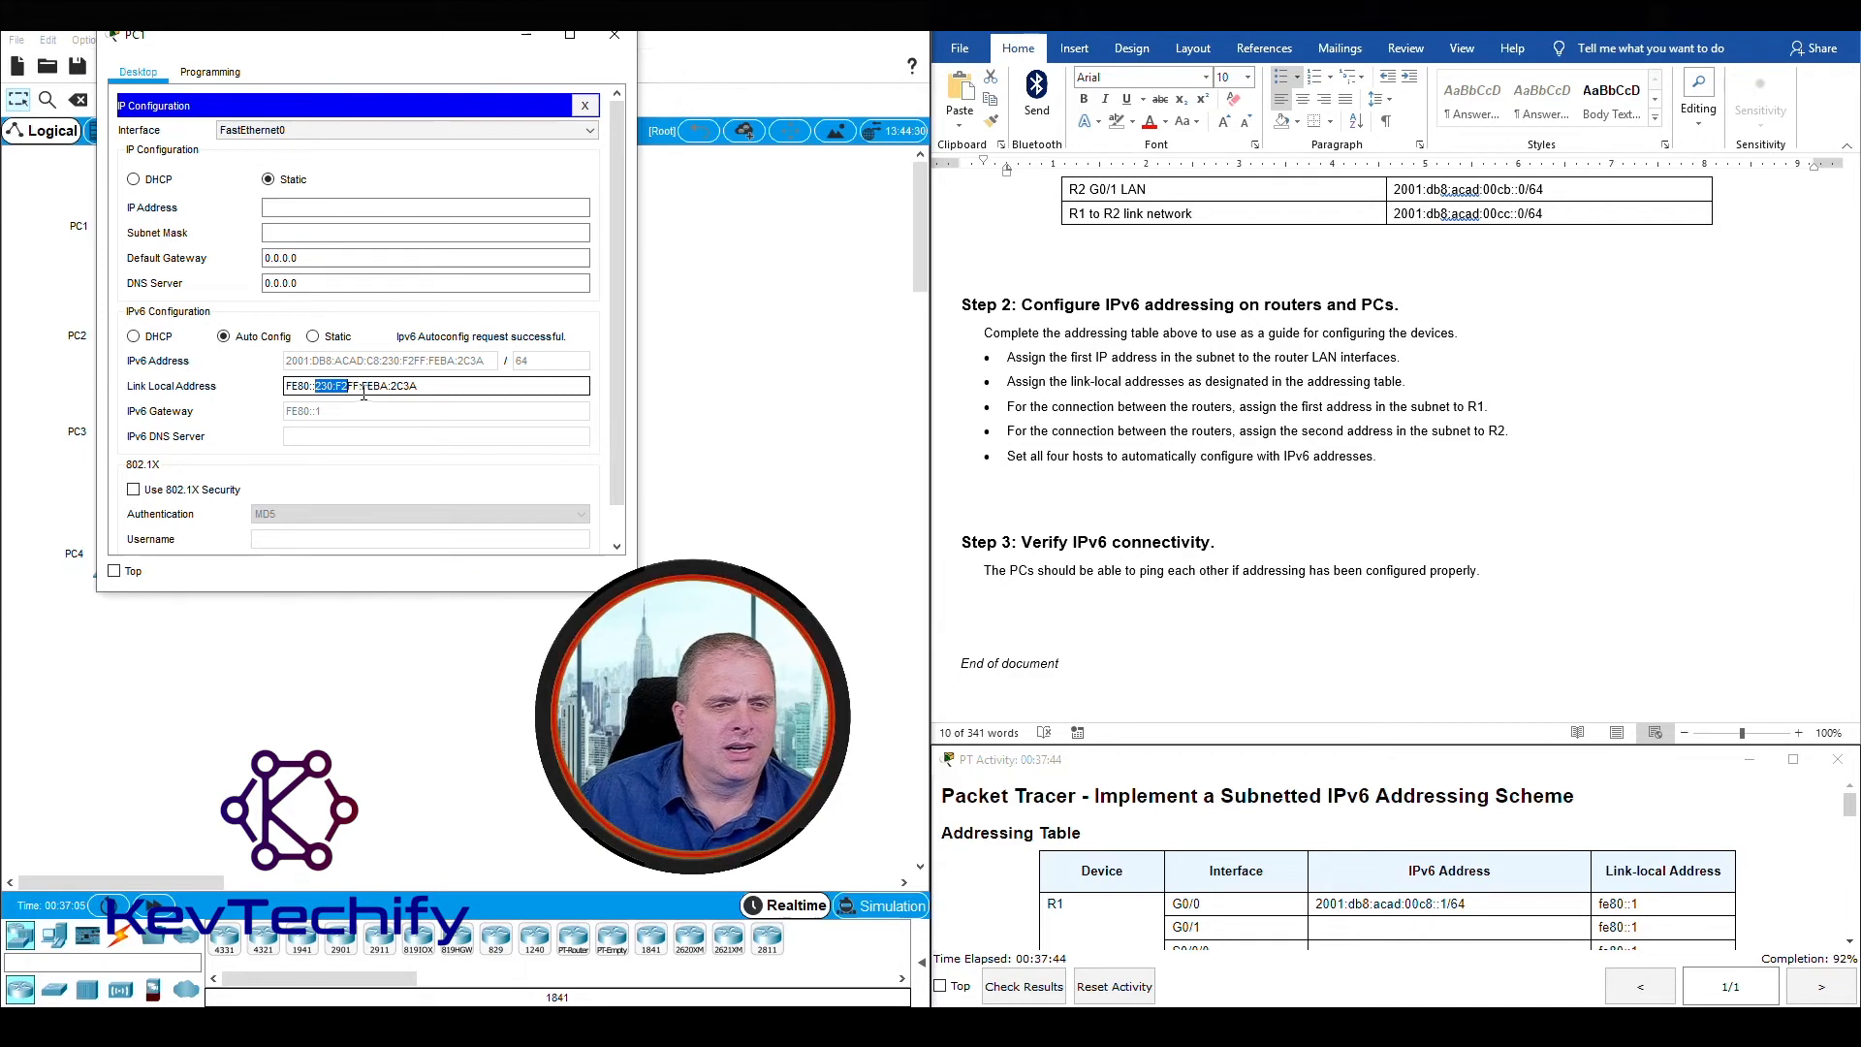
mouse_move(376, 389)
mouse_down()
mouse_move(419, 387)
mouse_move(373, 387)
mouse_up()
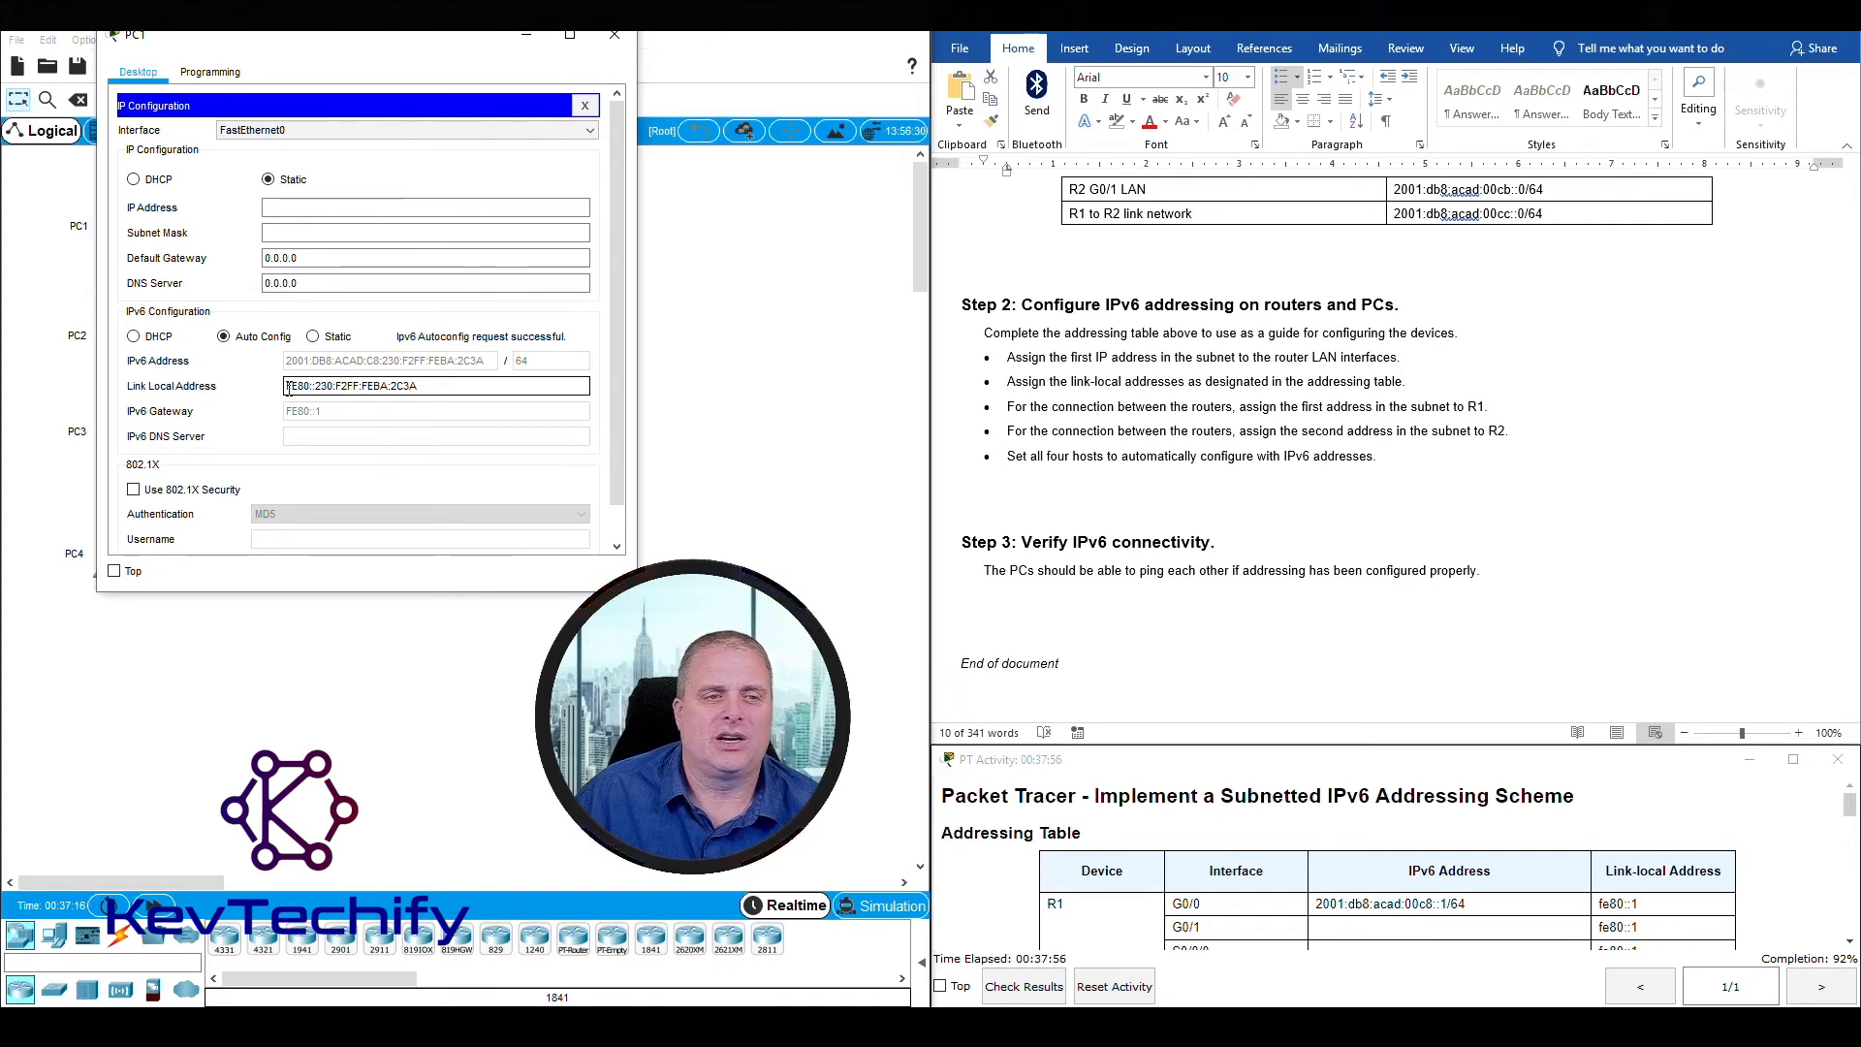
drag(288, 387, 431, 389)
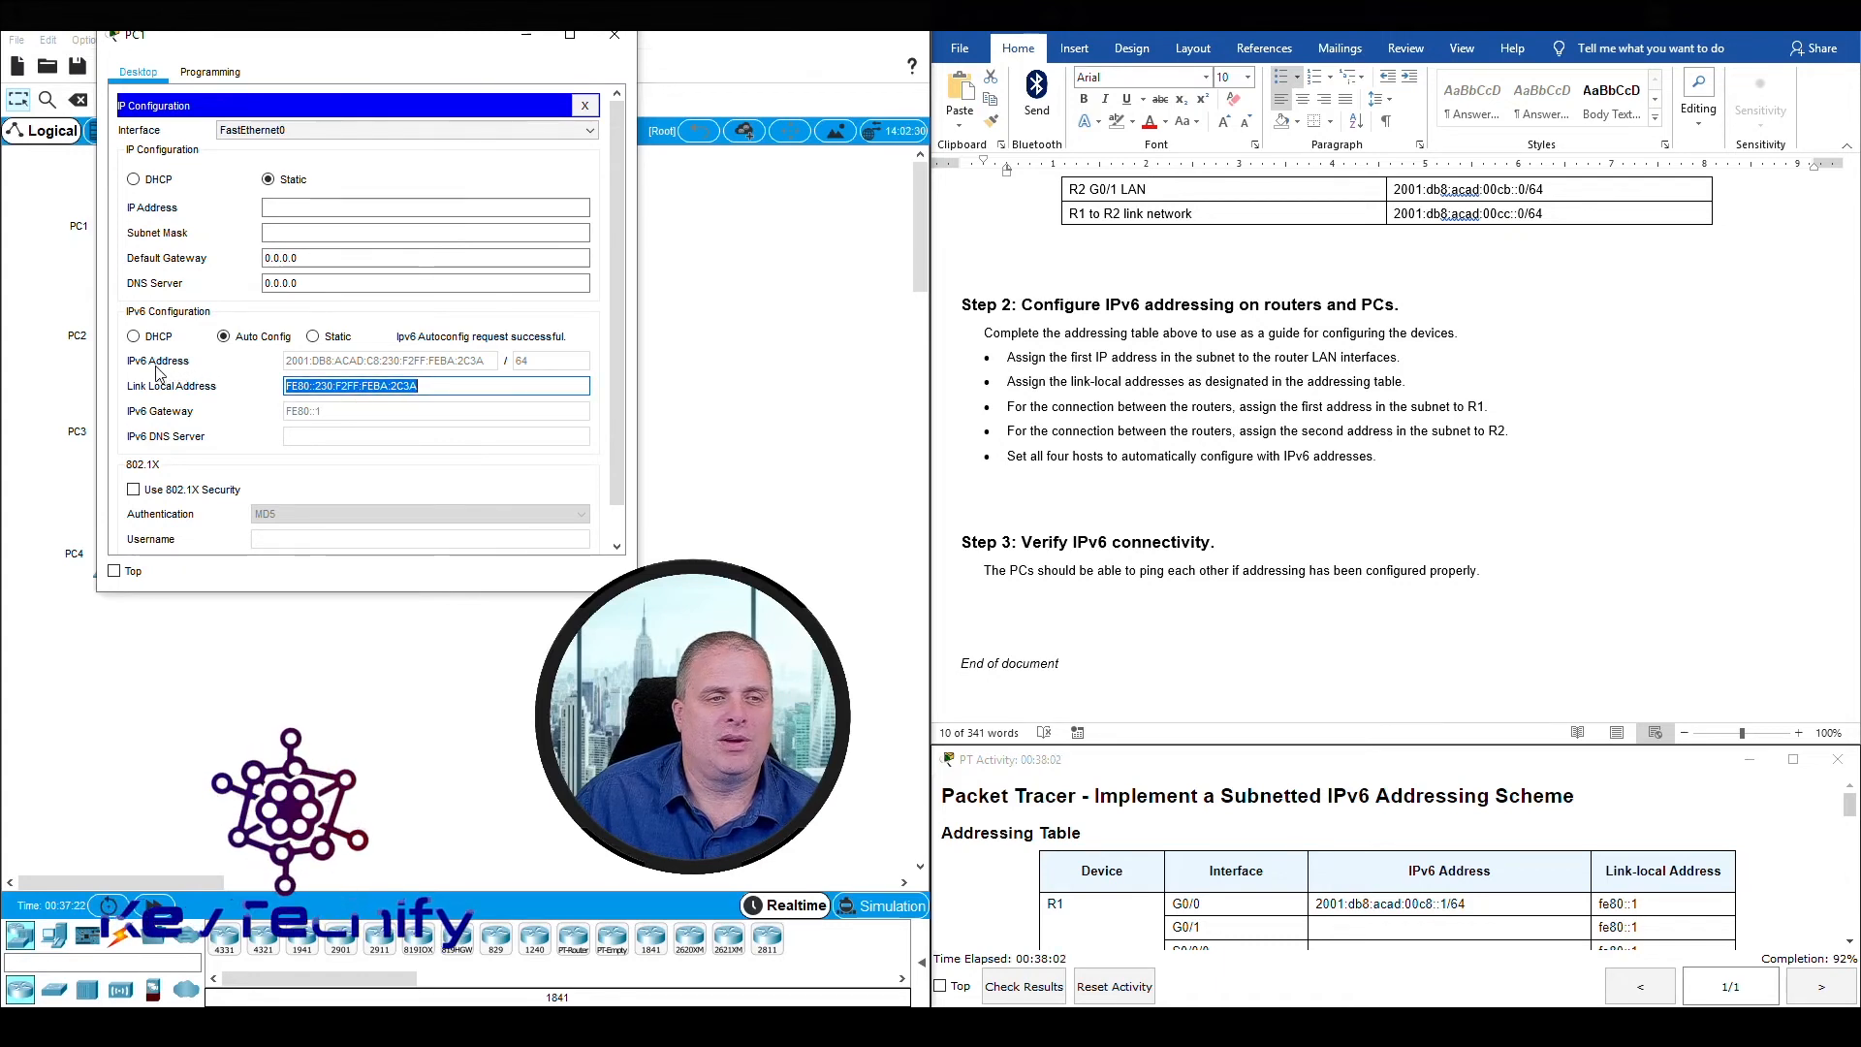
click(305, 387)
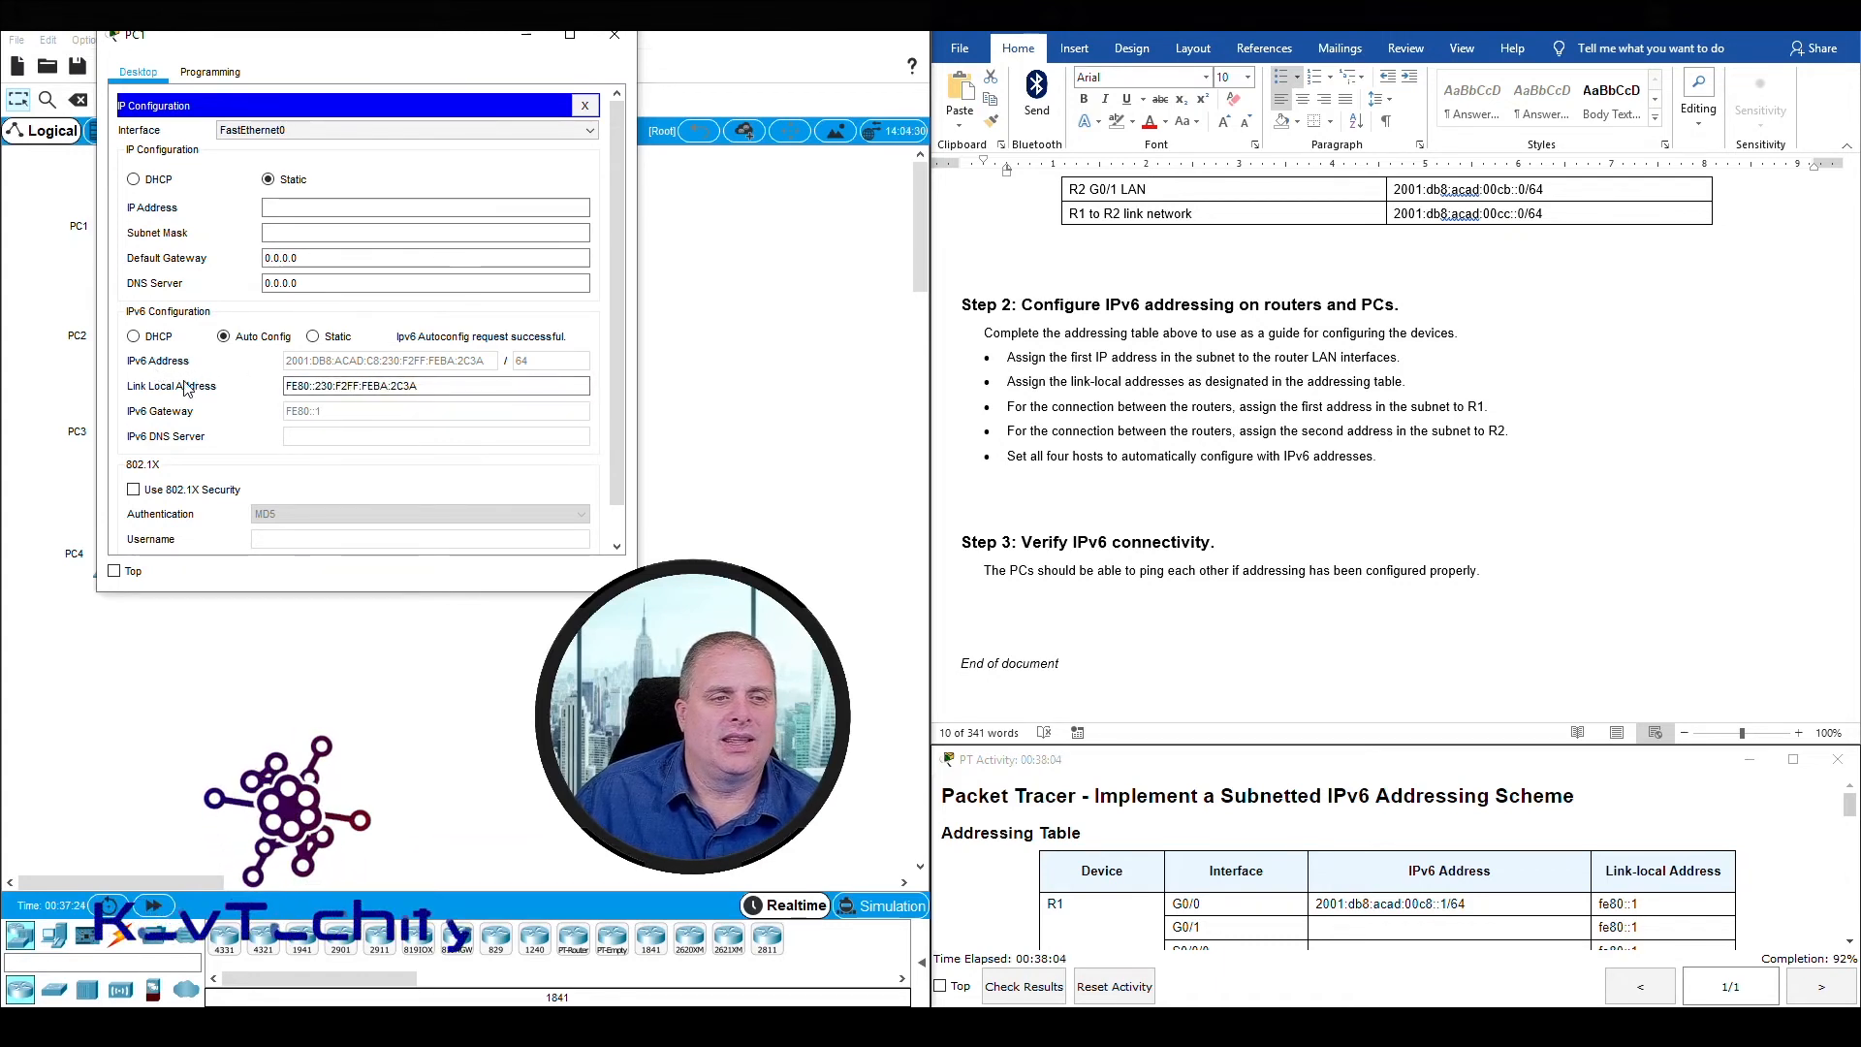
drag(316, 386, 419, 386)
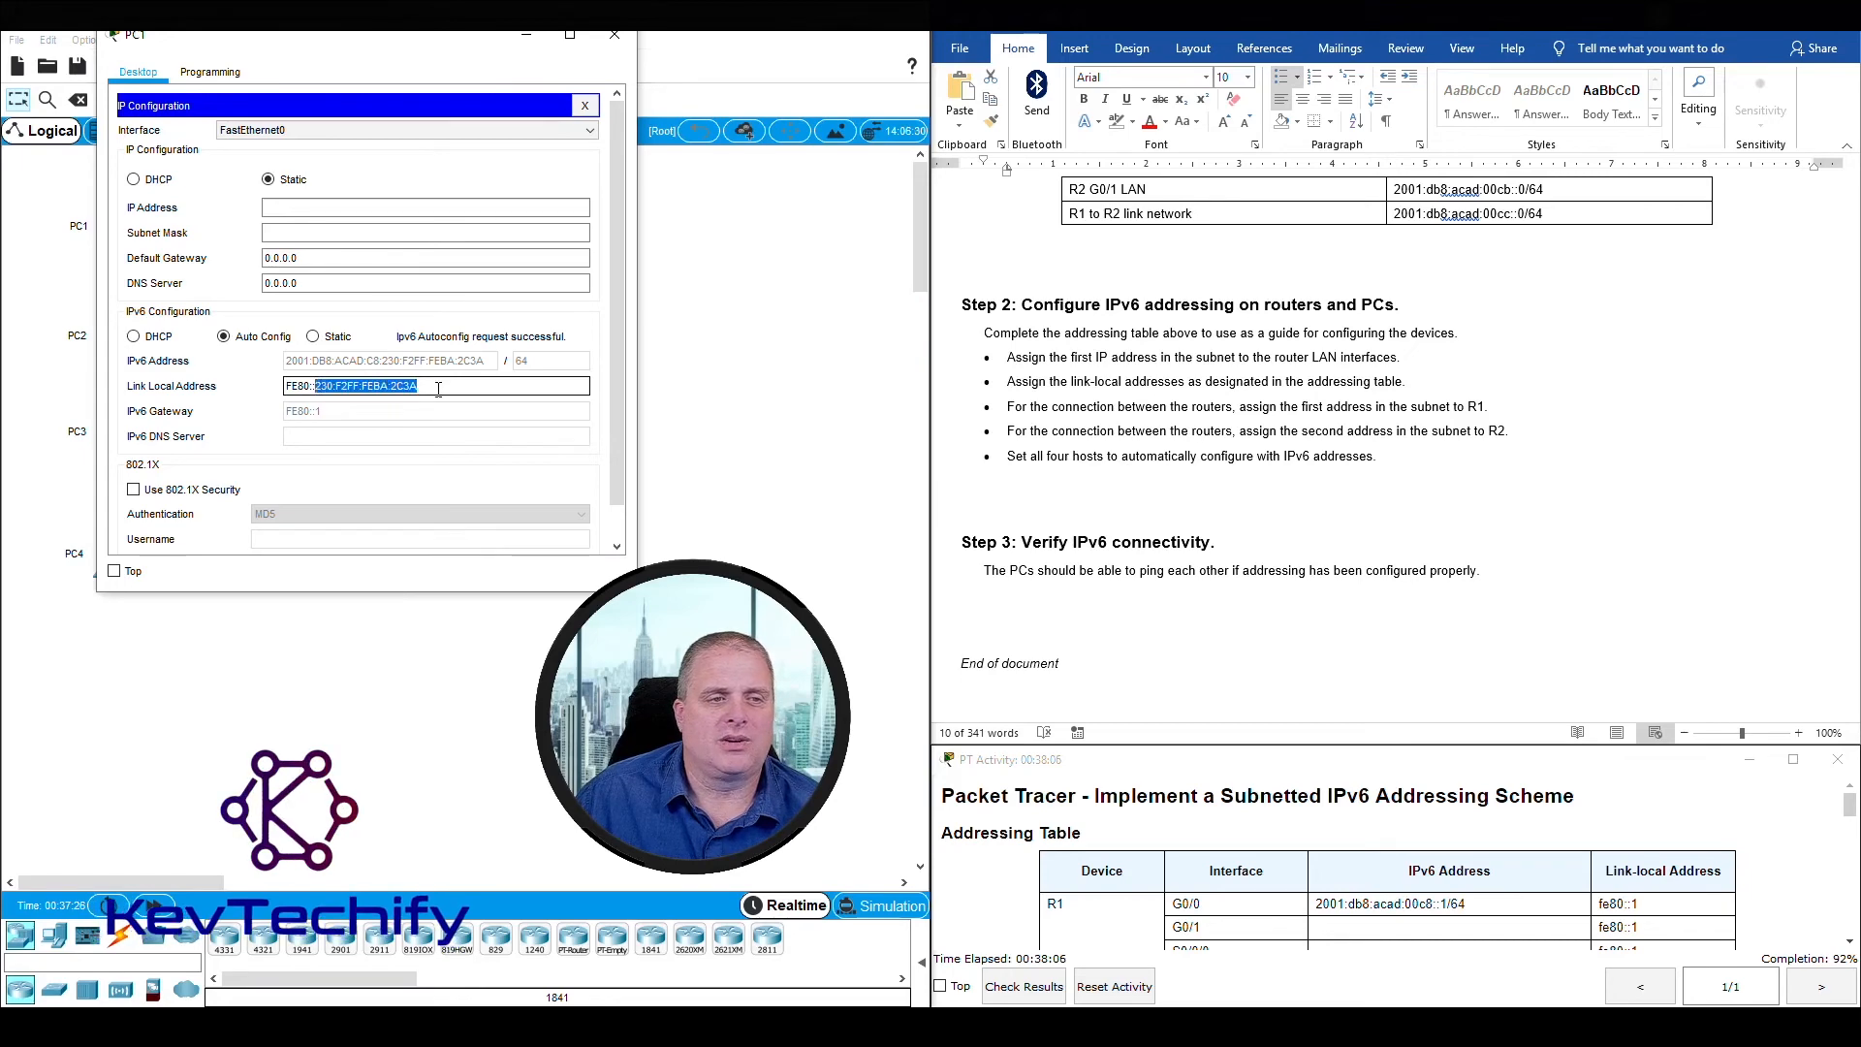
click(614, 37)
- Set PC2's IPv6 configuration to Auto Config, inspect its link-local address, and close its window
click(117, 339)
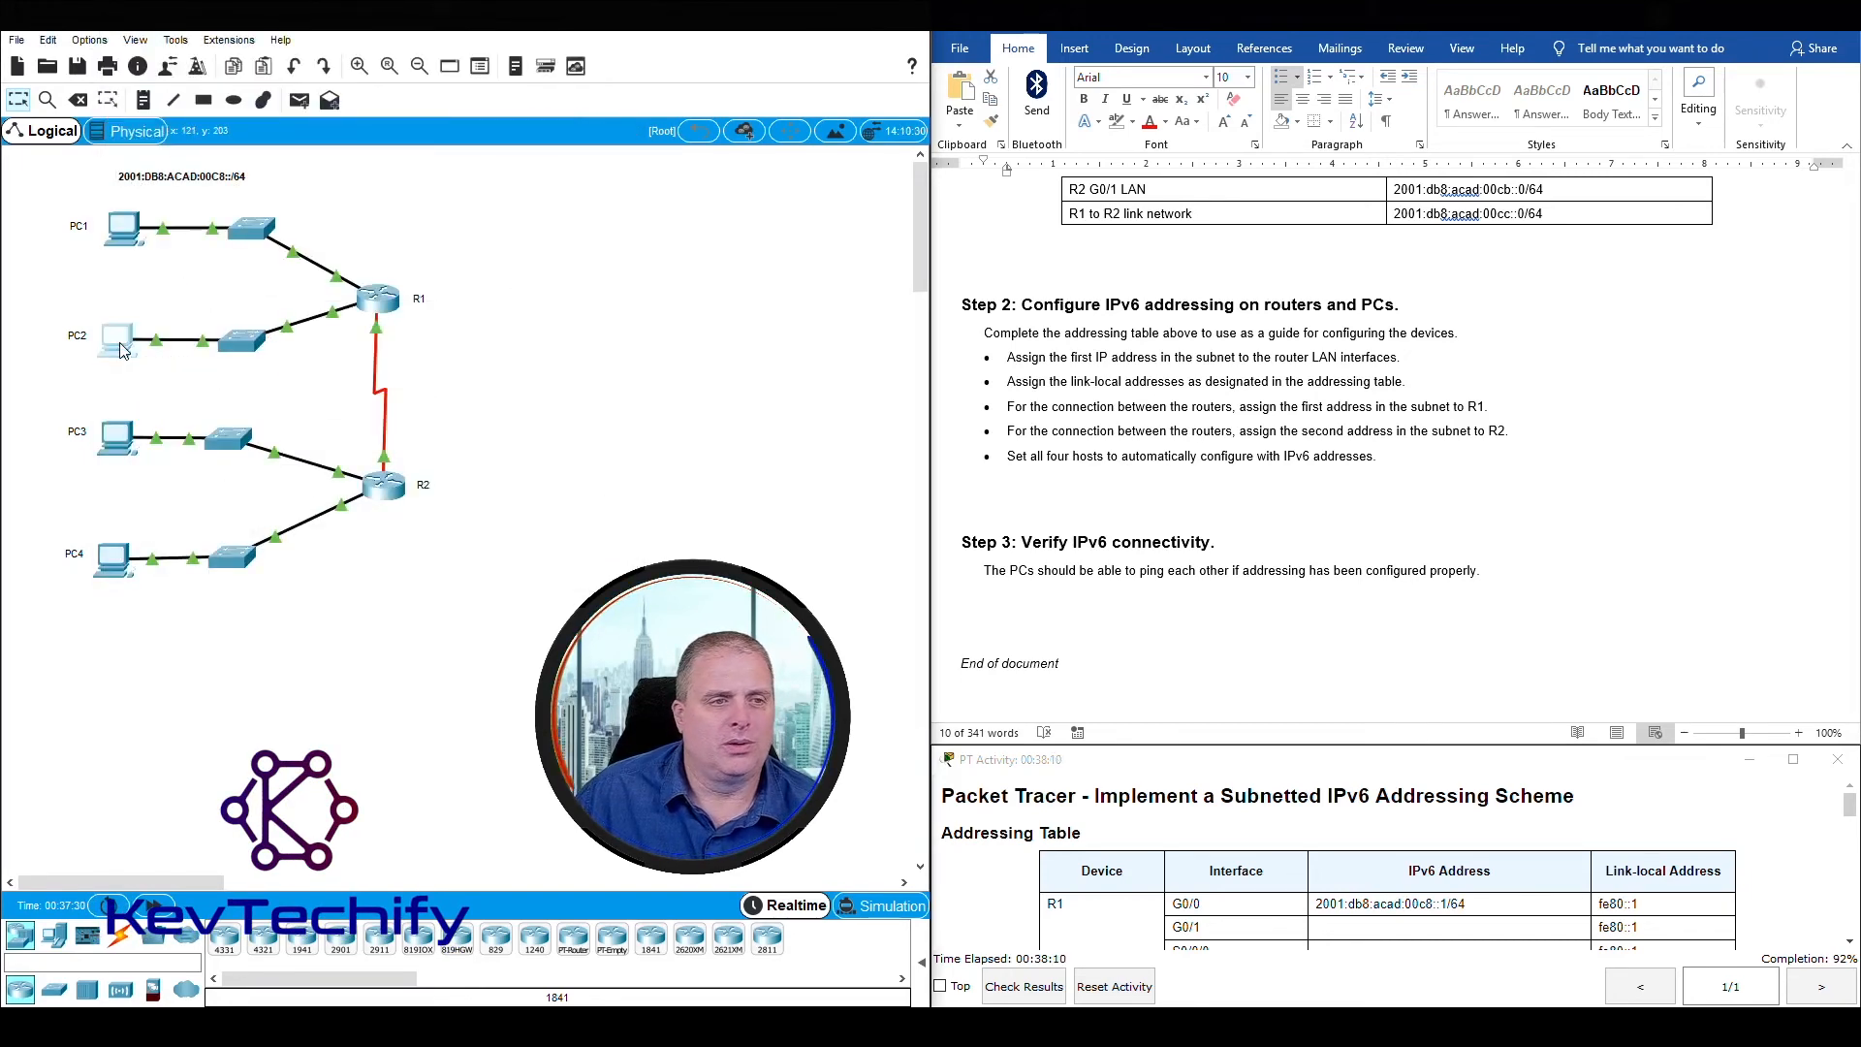
drag(764, 207, 188, 43)
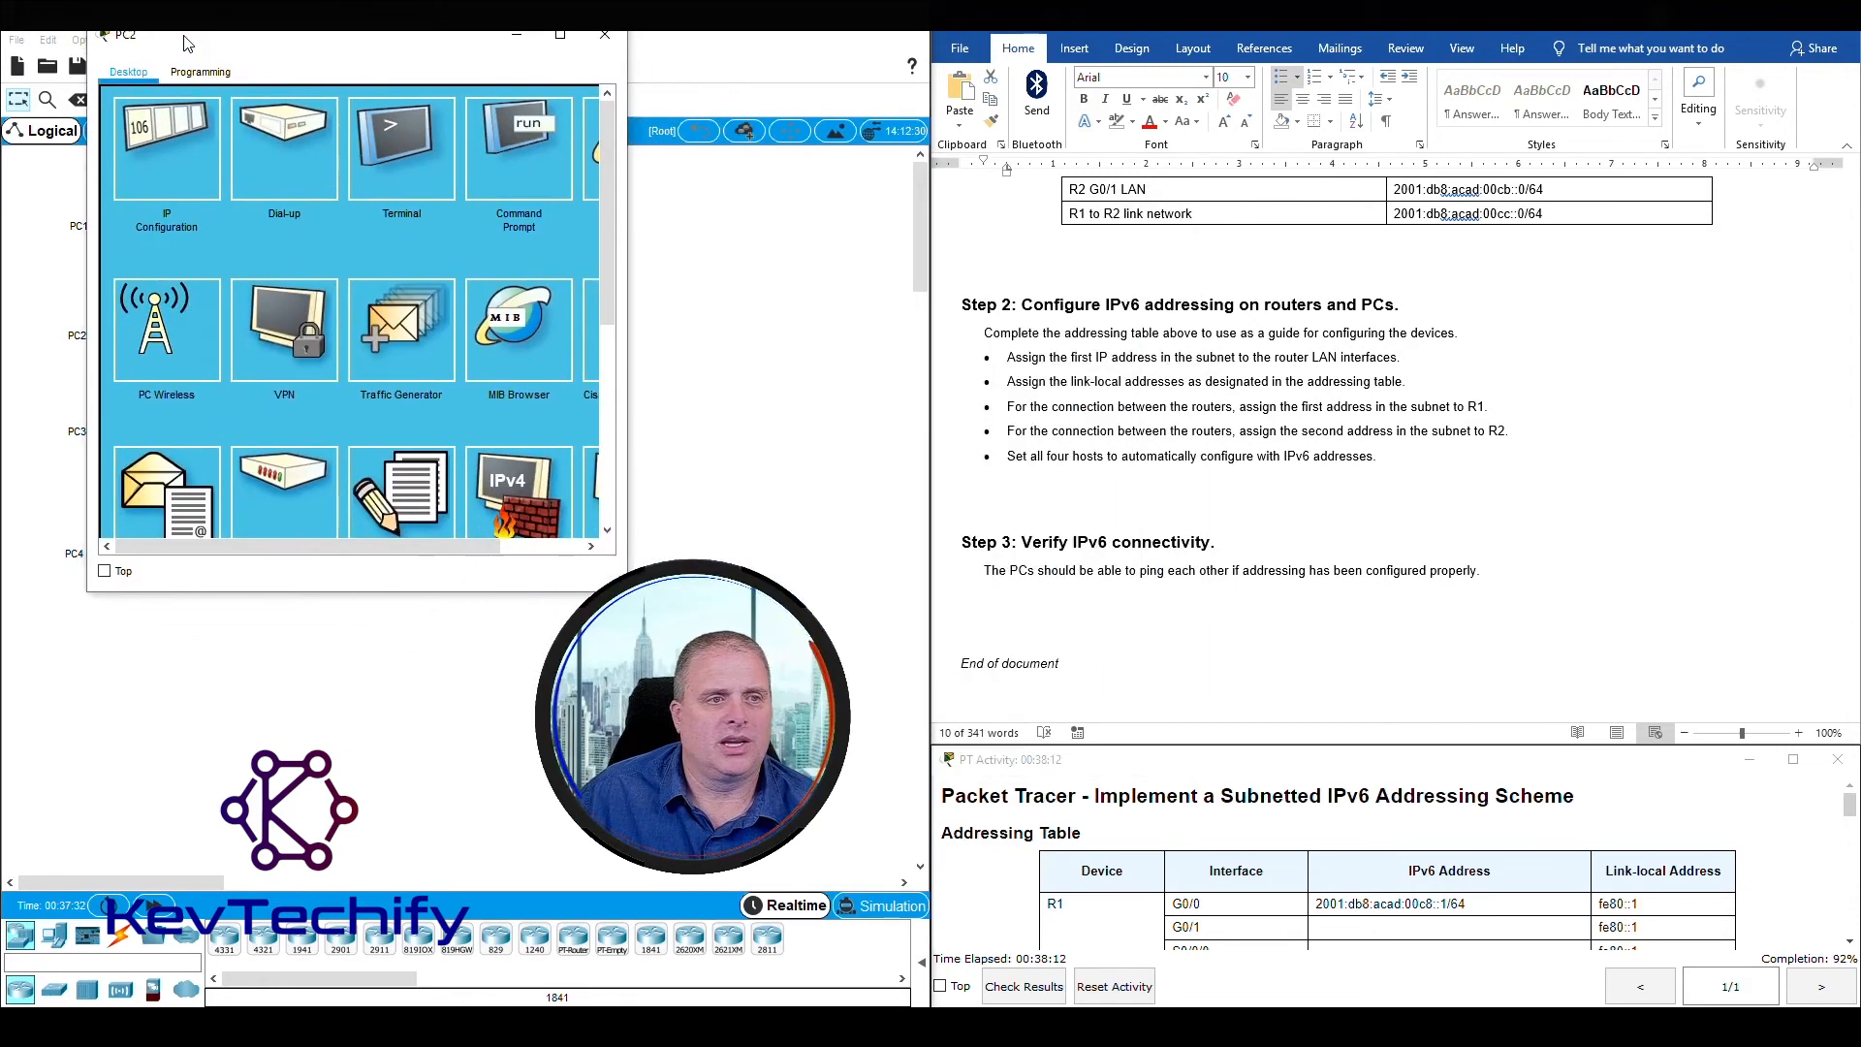
click(185, 149)
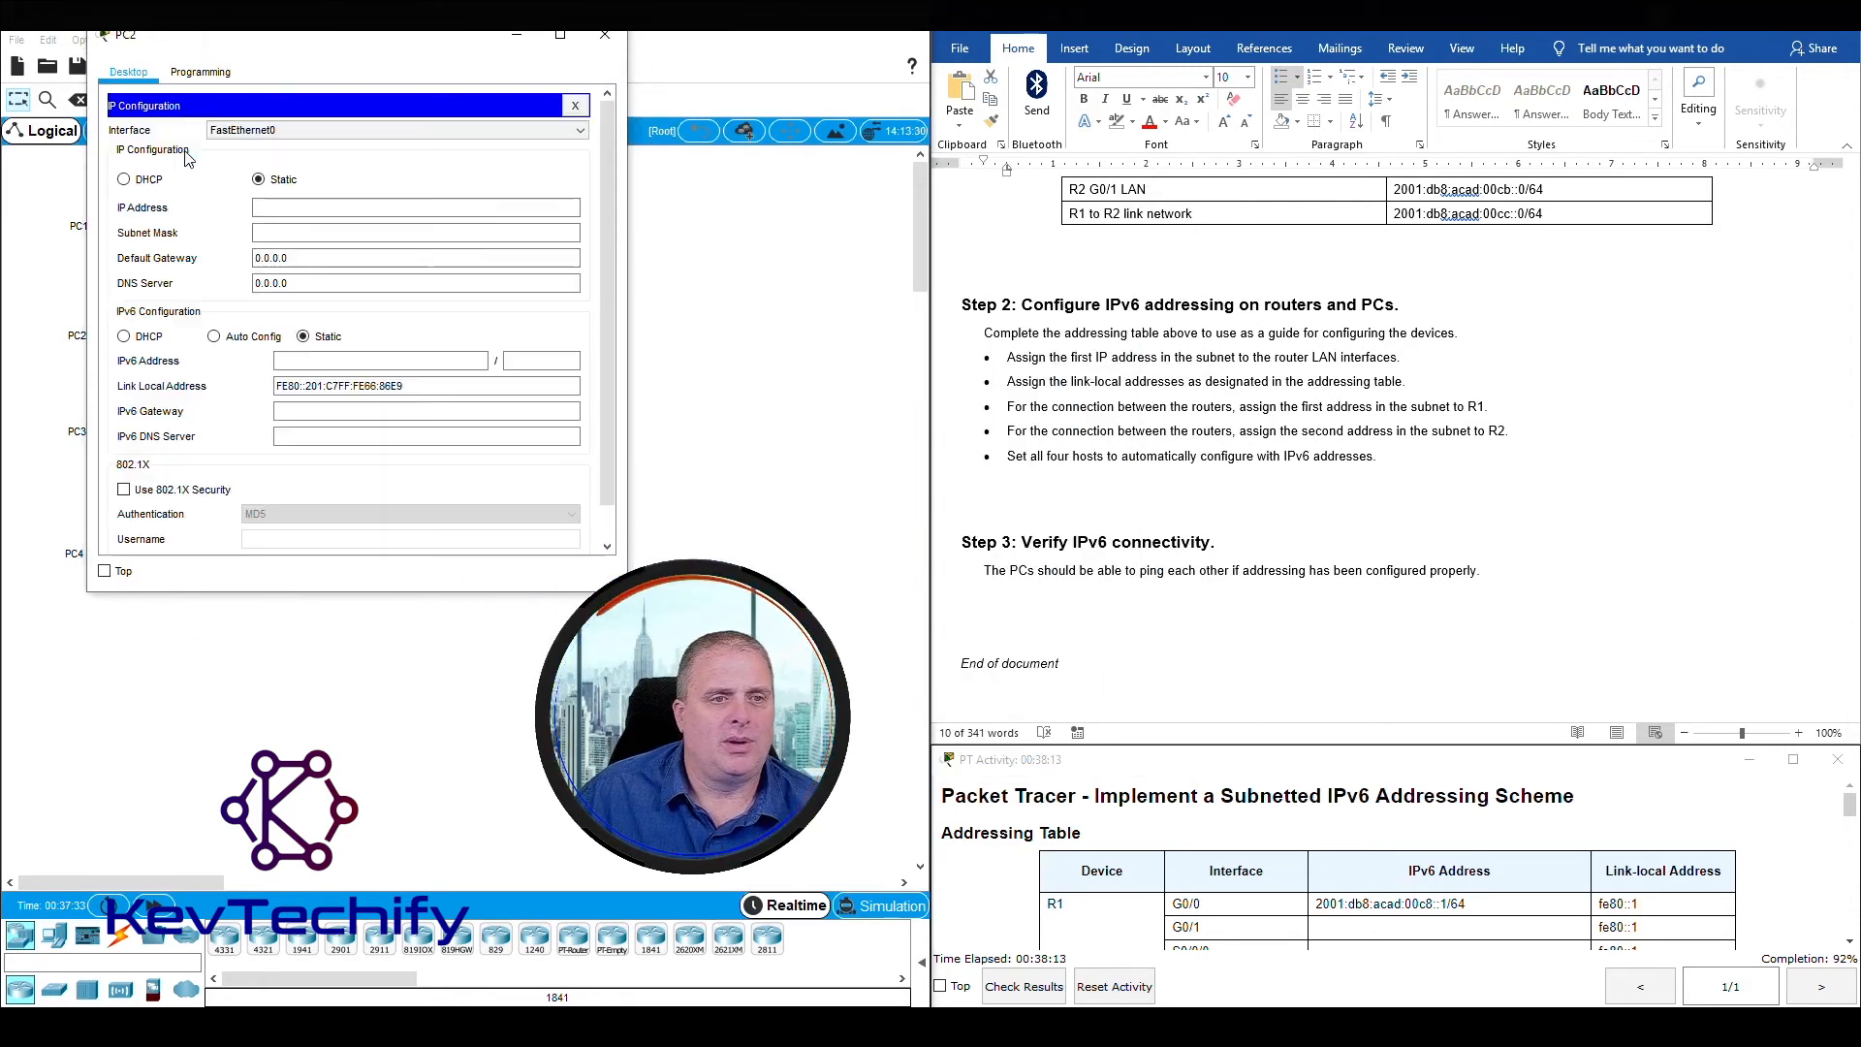
click(215, 337)
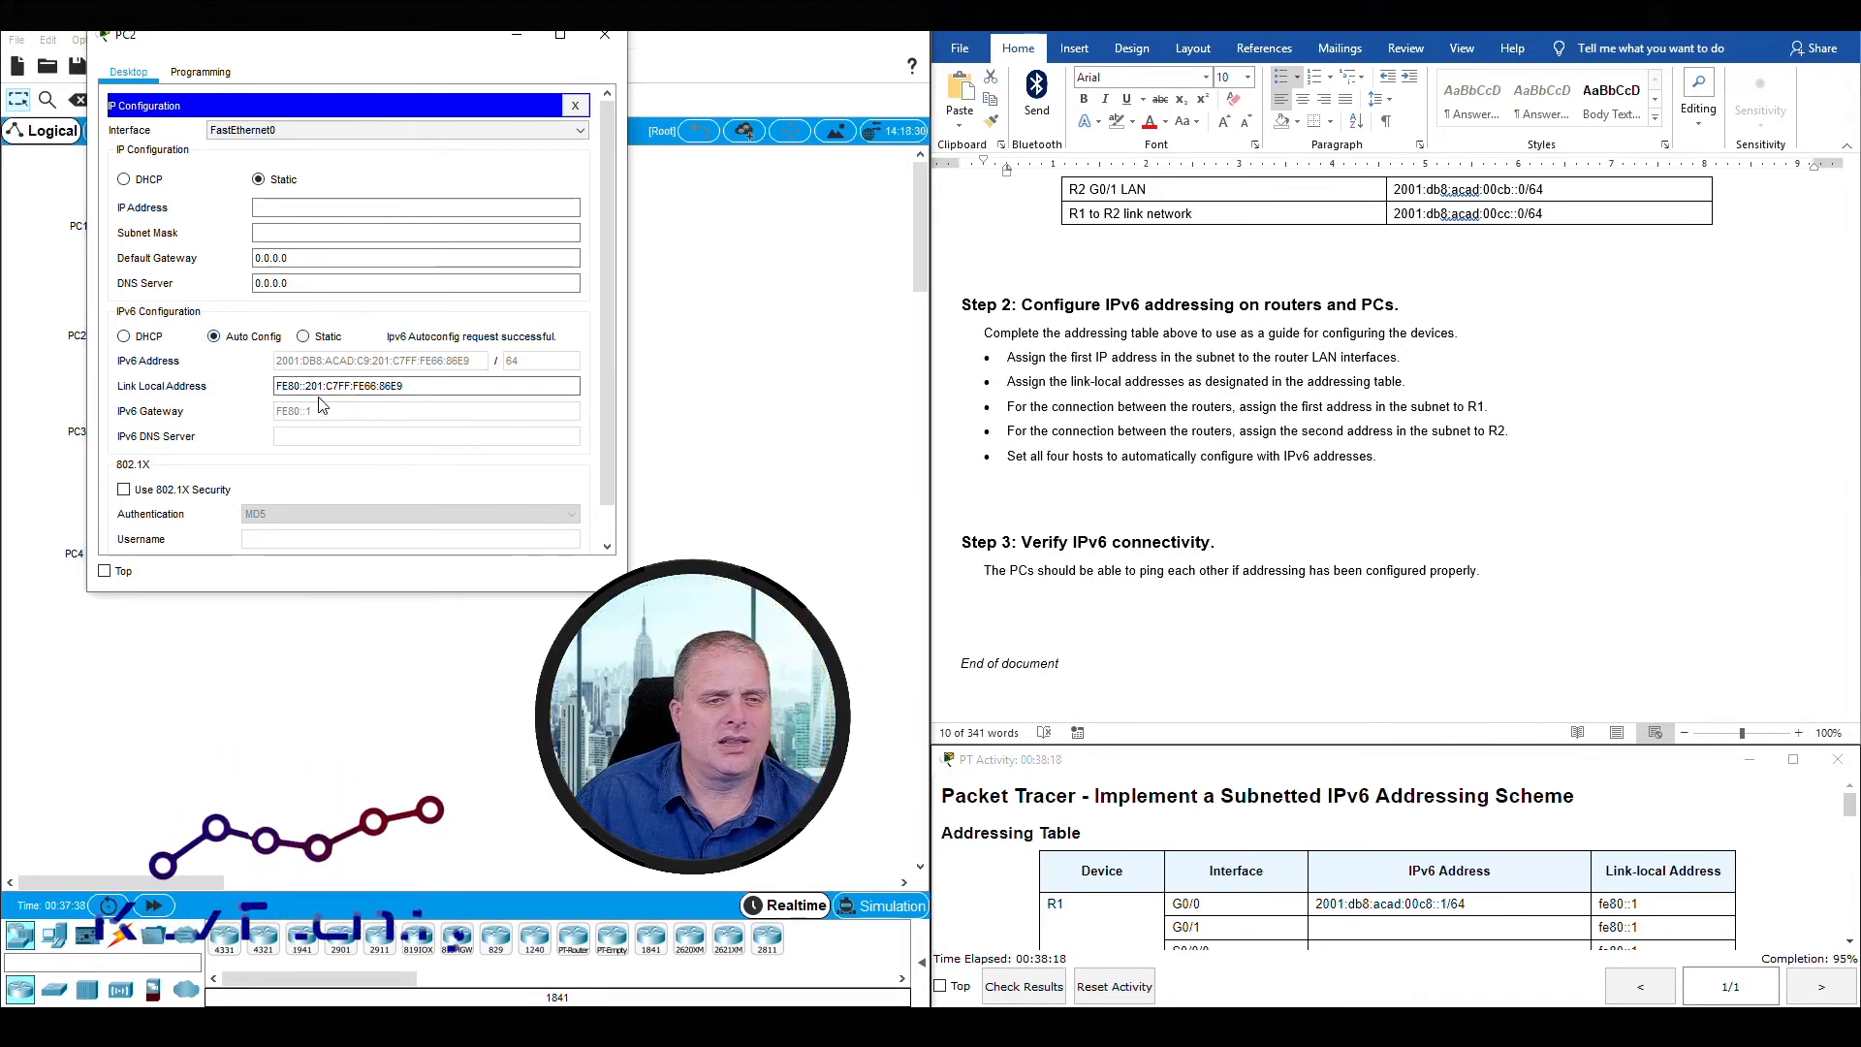
drag(305, 387, 360, 389)
click(341, 387)
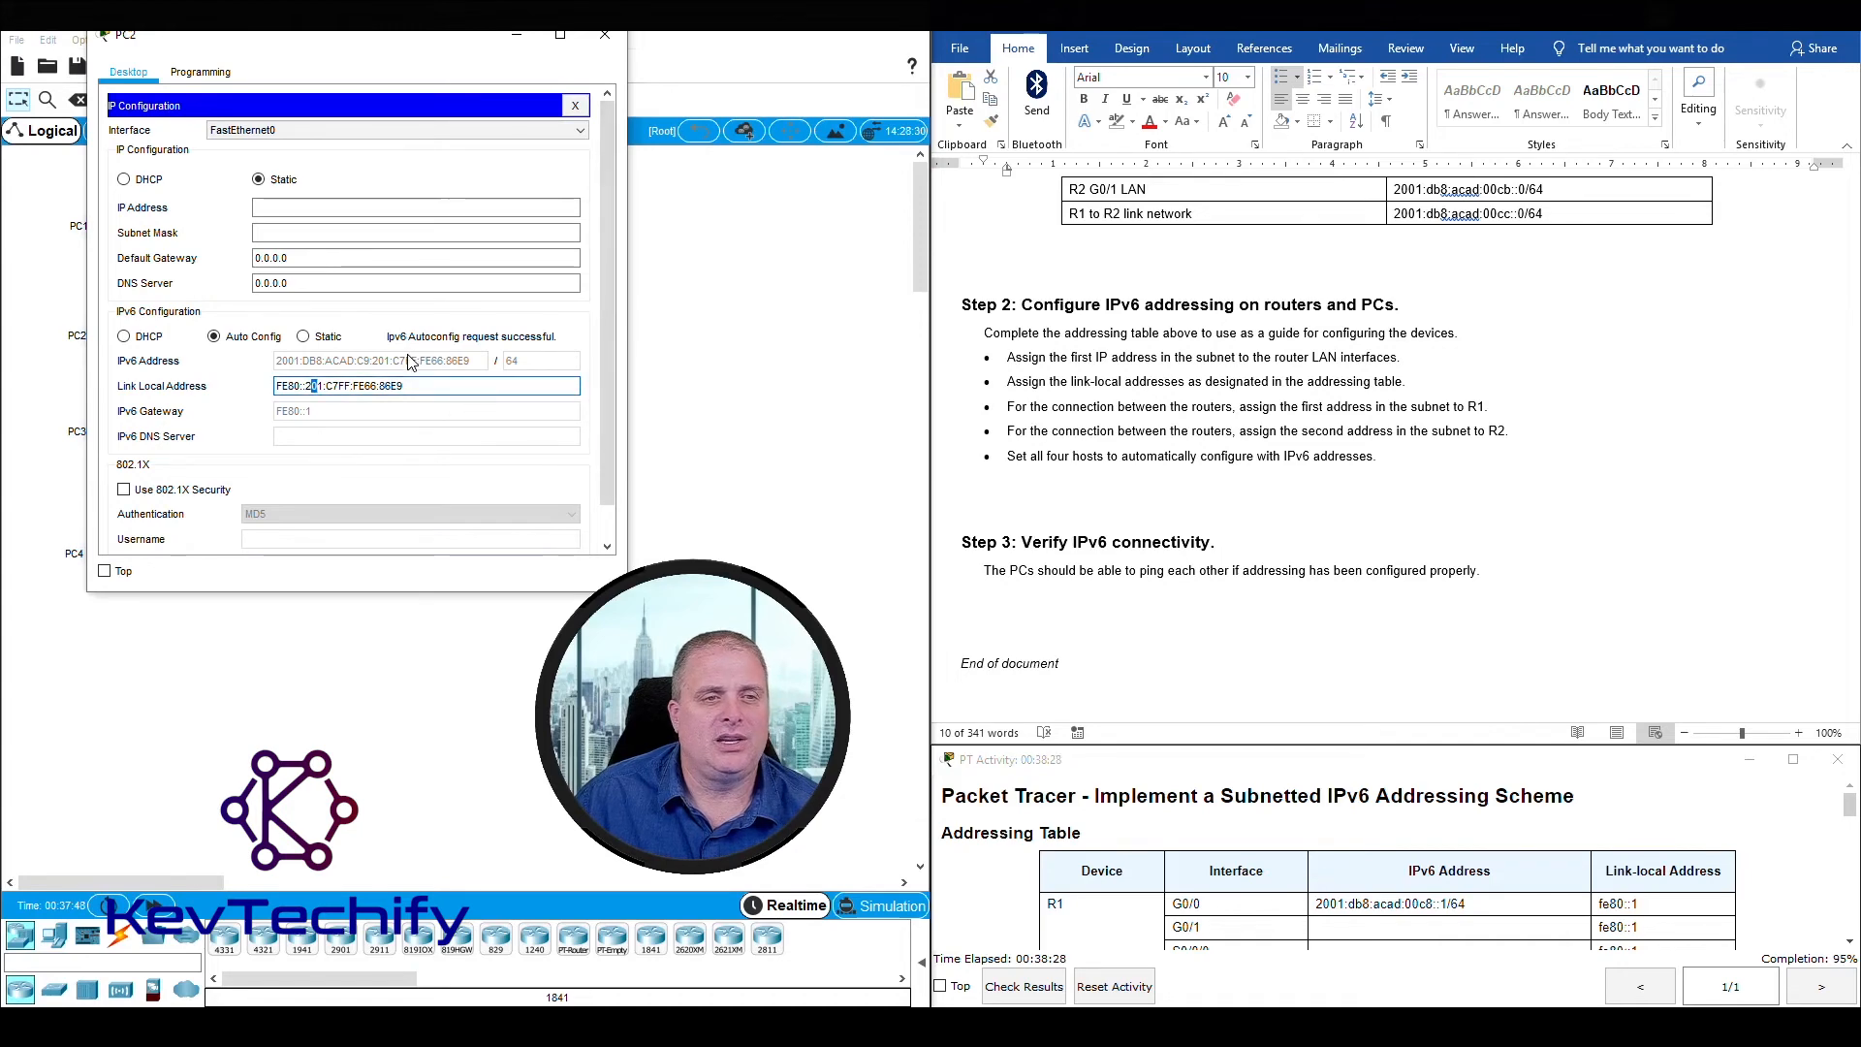
click(605, 37)
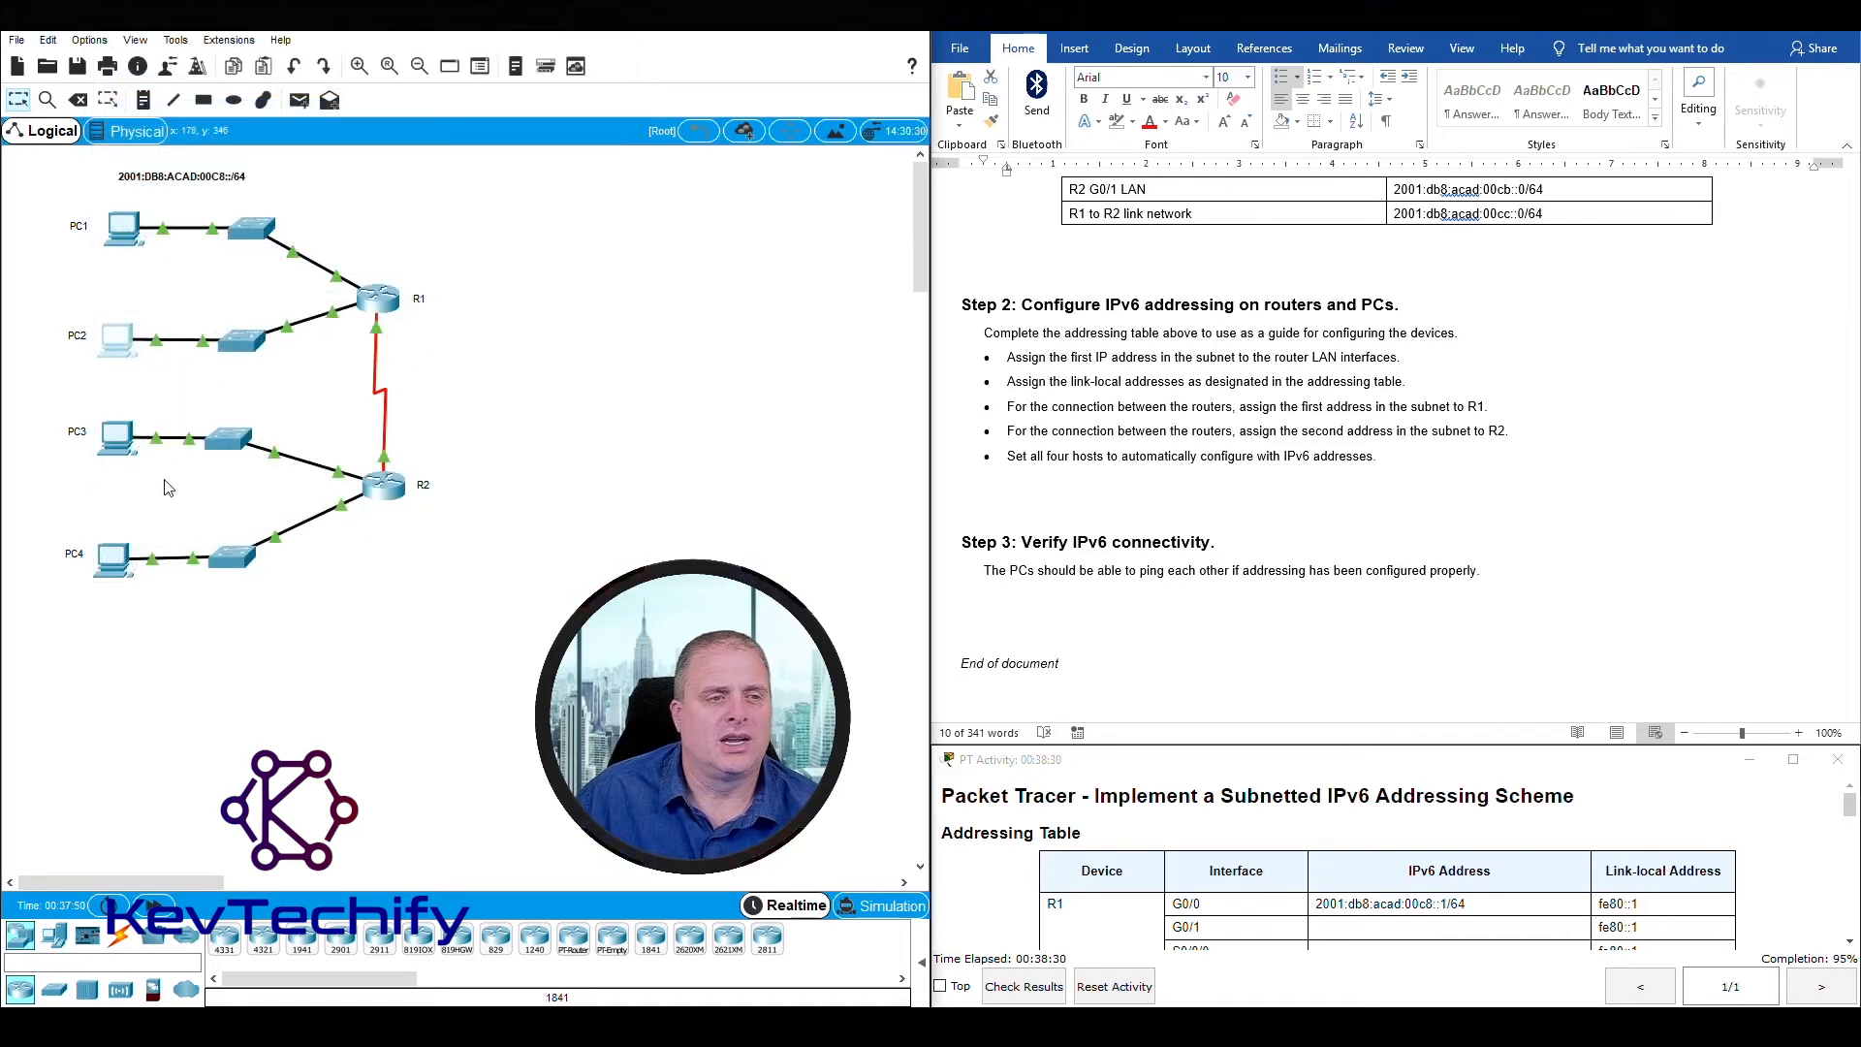
- Set PC3's IPv6 configuration to Auto Config and close its window
click(118, 438)
drag(874, 223, 321, 49)
click(214, 158)
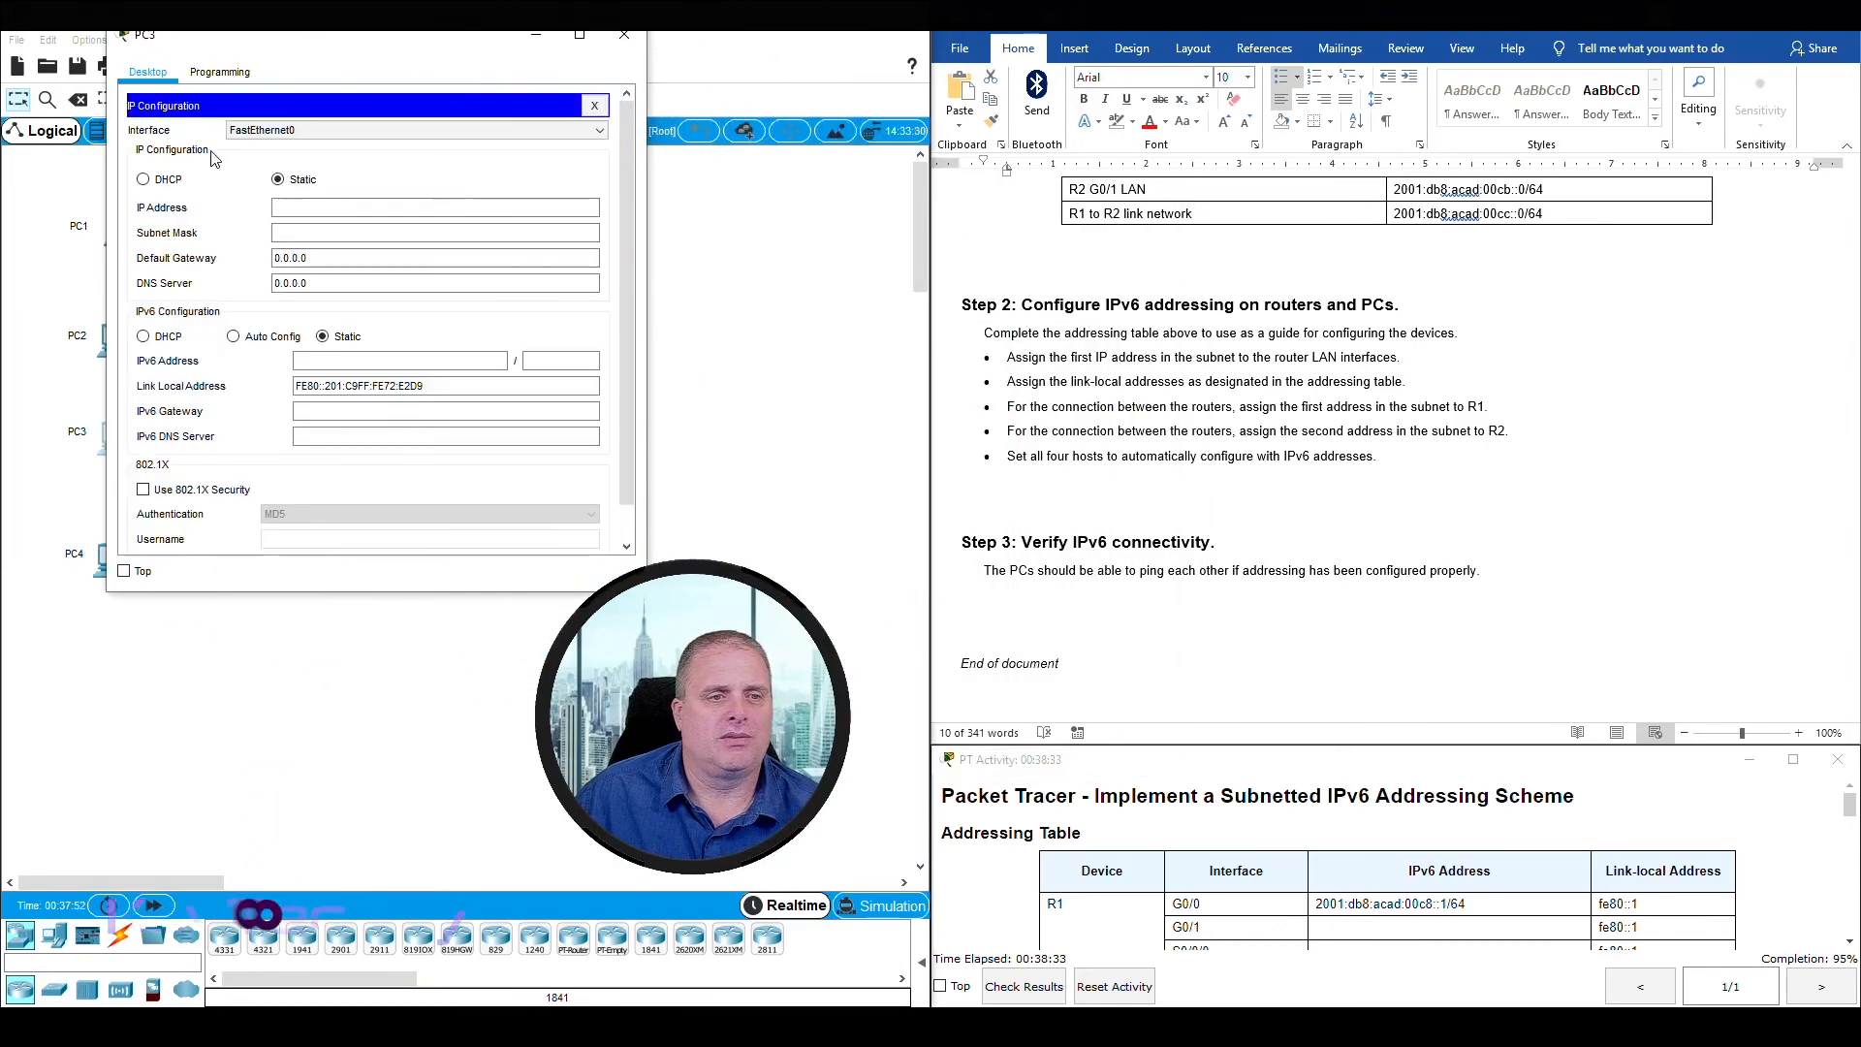
click(232, 336)
click(617, 49)
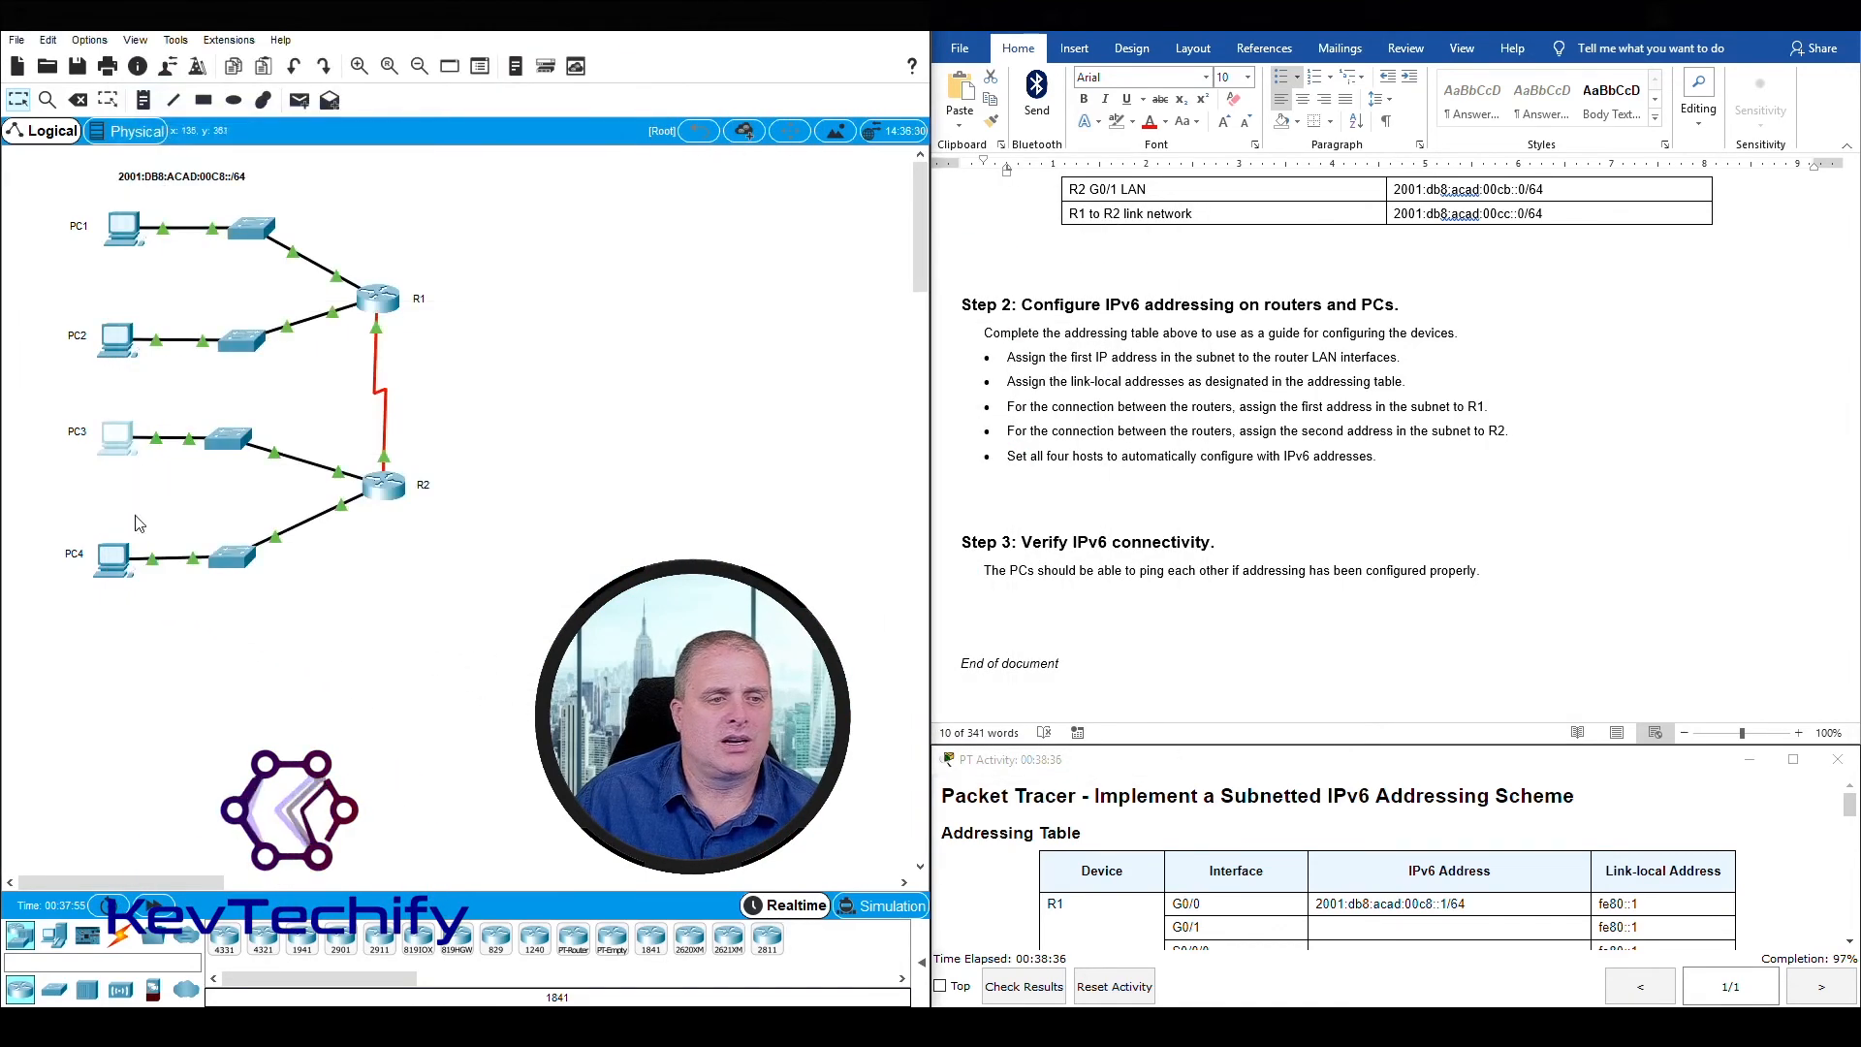
- Set PC4's IPv6 configuration to Auto Config, look over its IPv6 address, and close its window
click(116, 562)
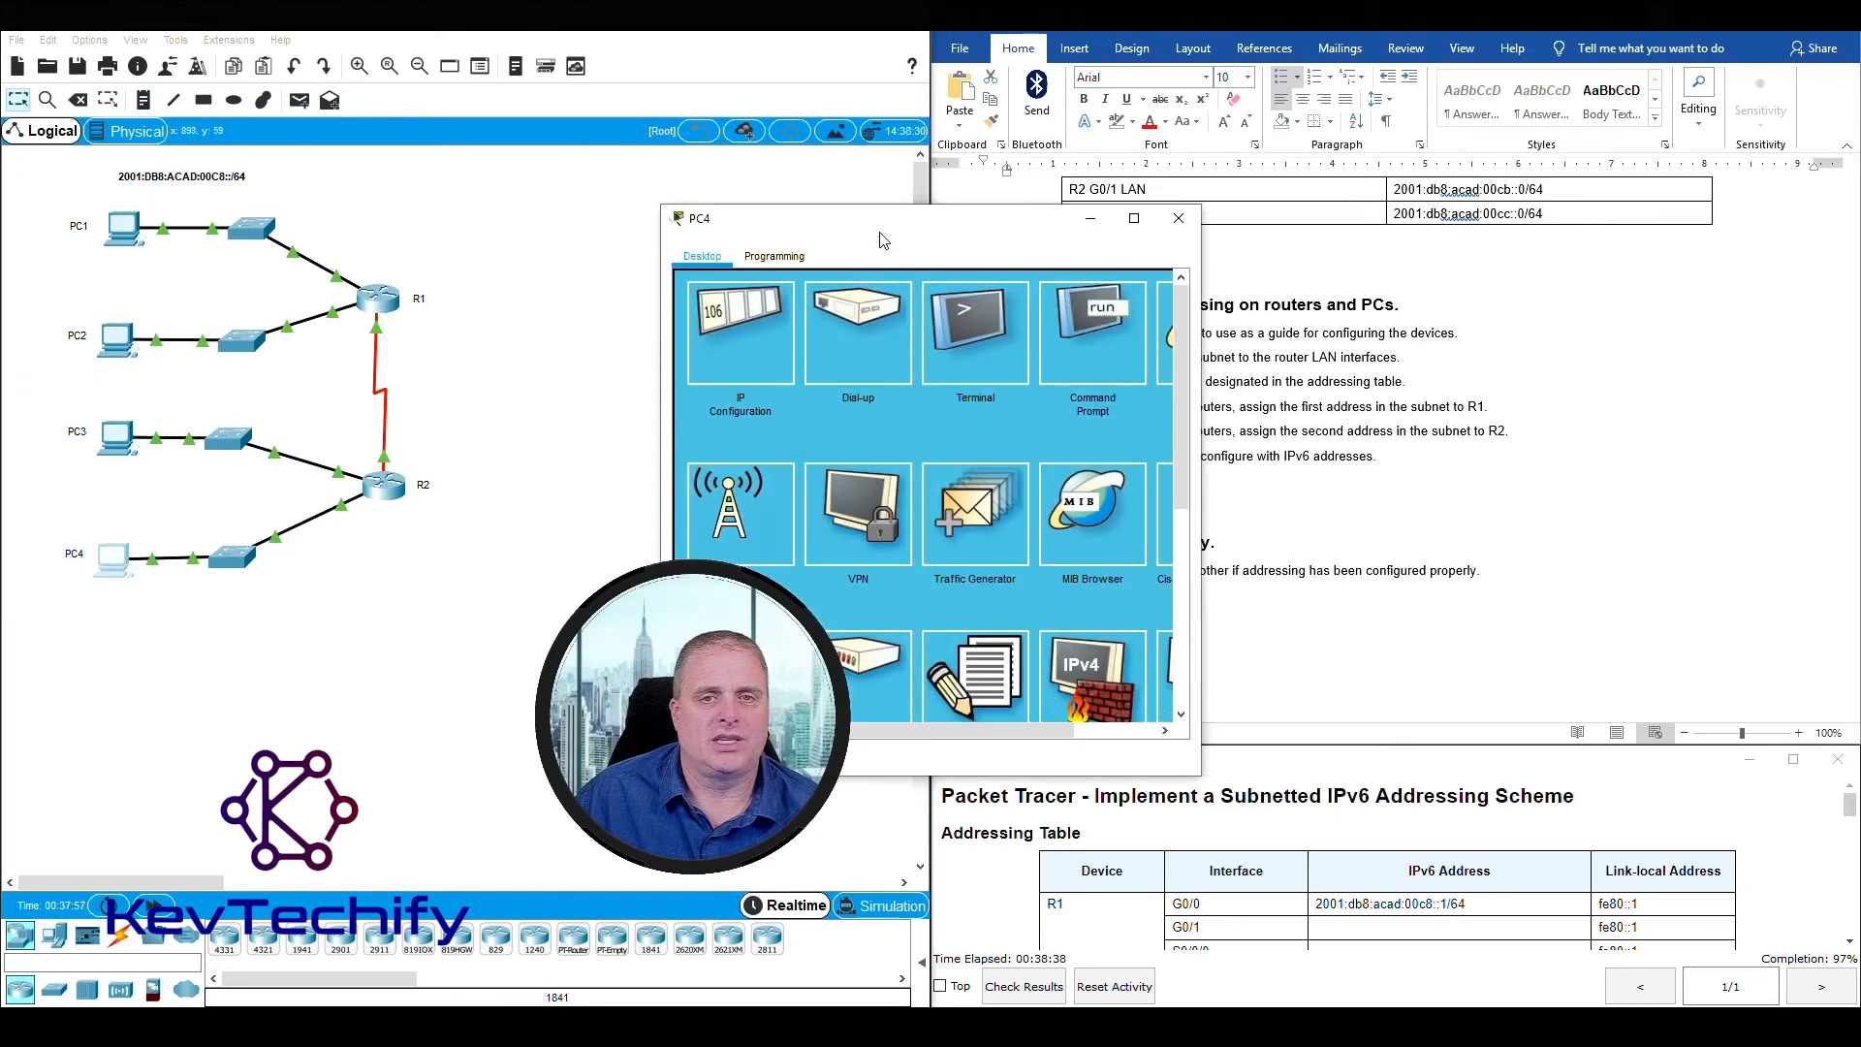
drag(884, 240, 350, 62)
click(211, 159)
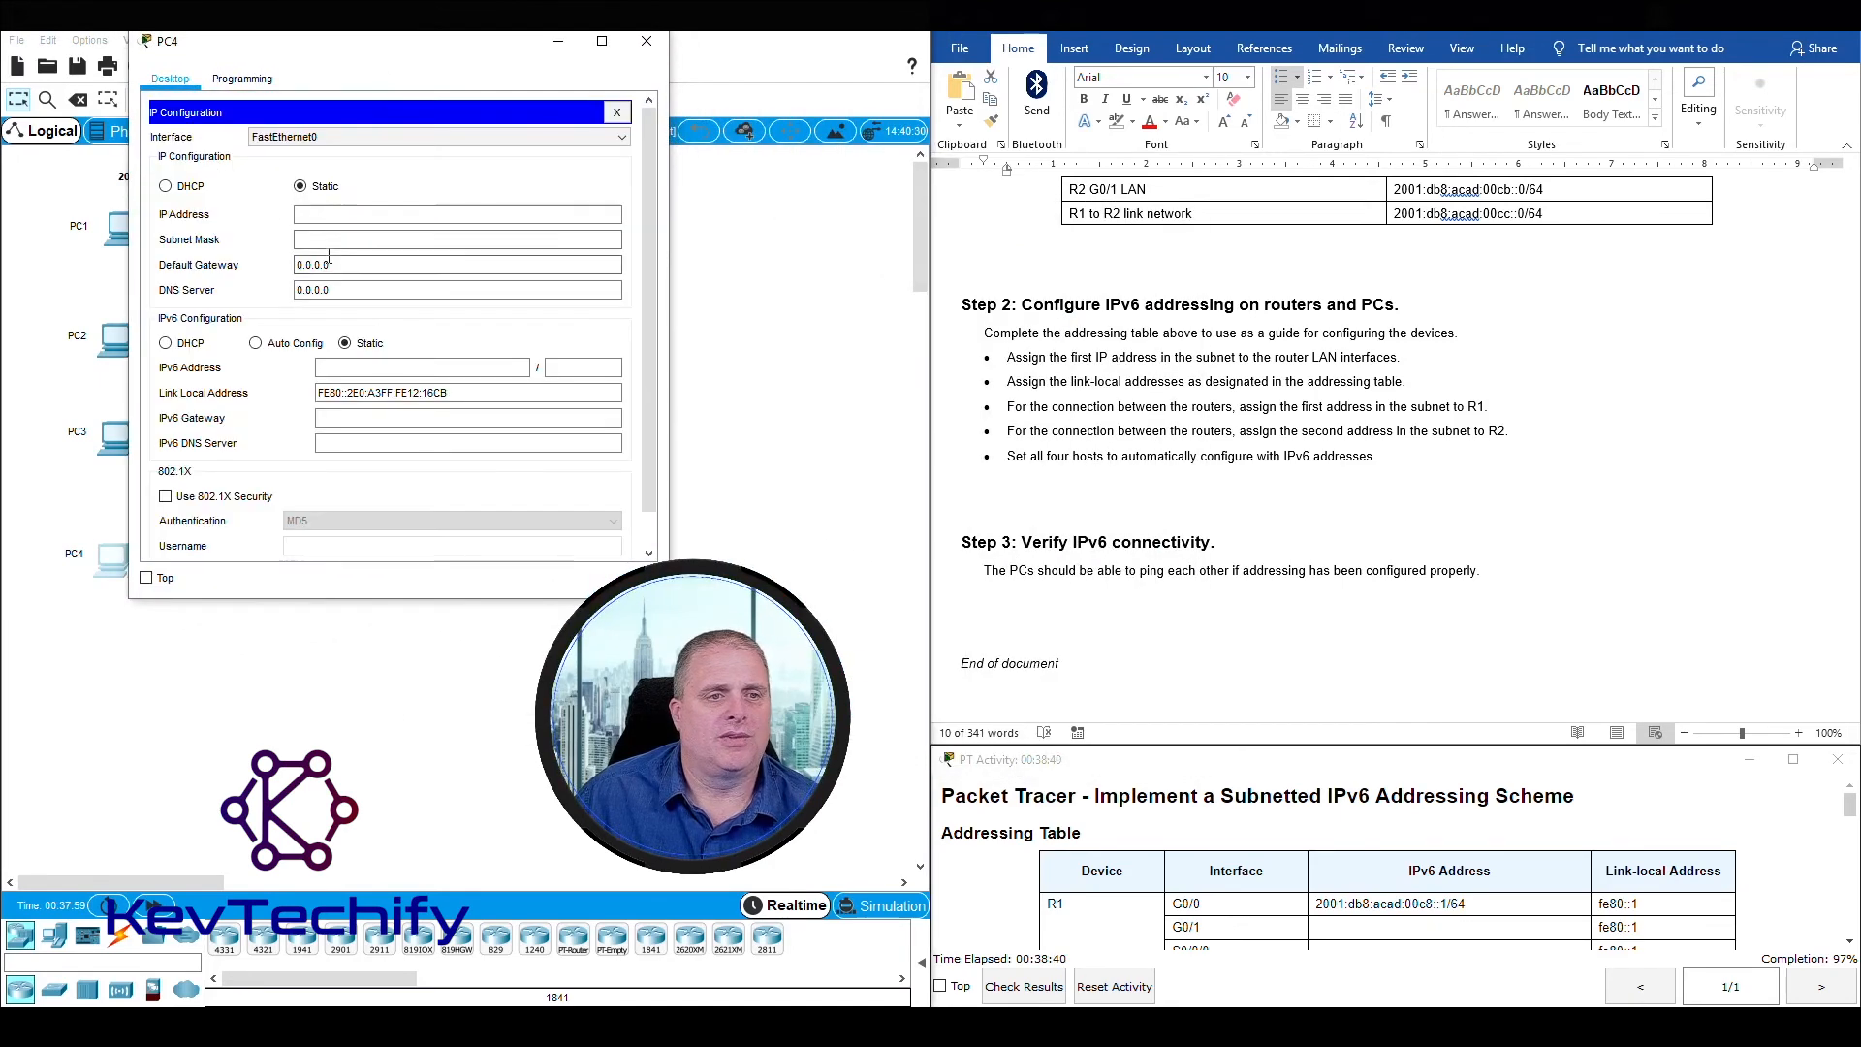
click(256, 345)
click(415, 385)
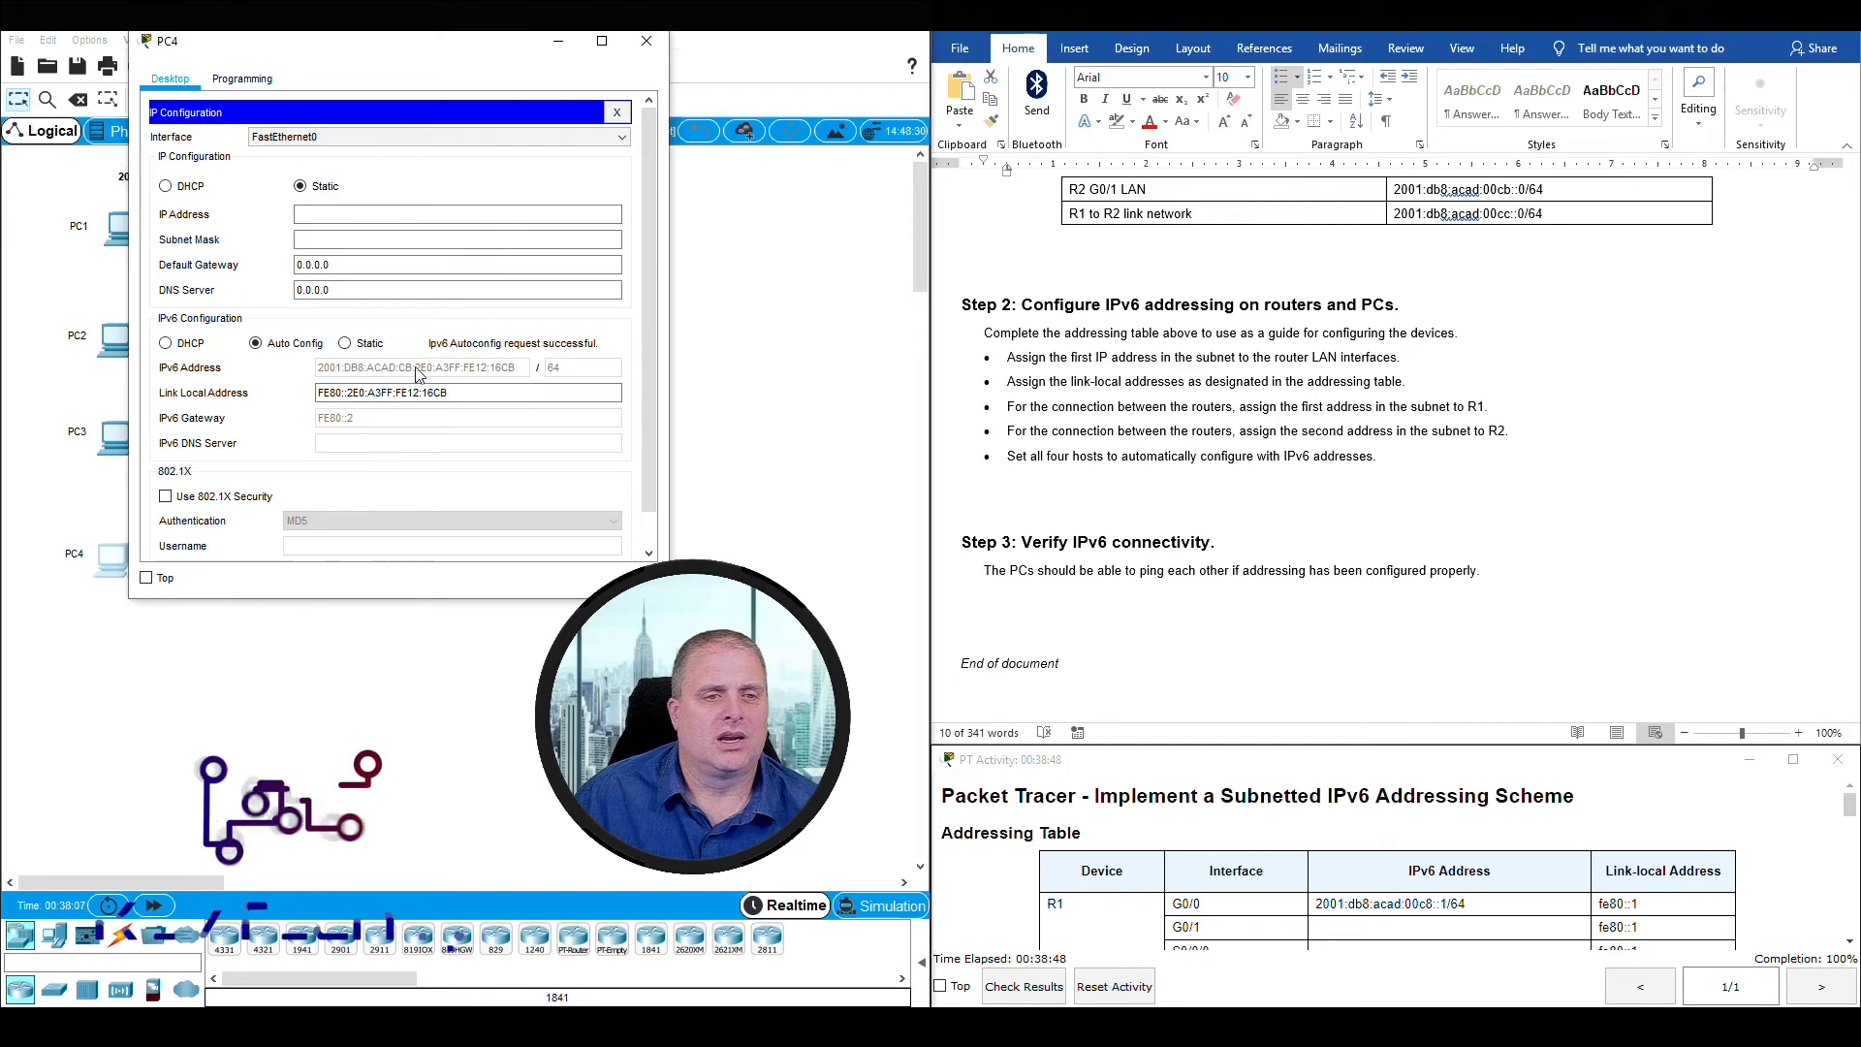
click(647, 40)
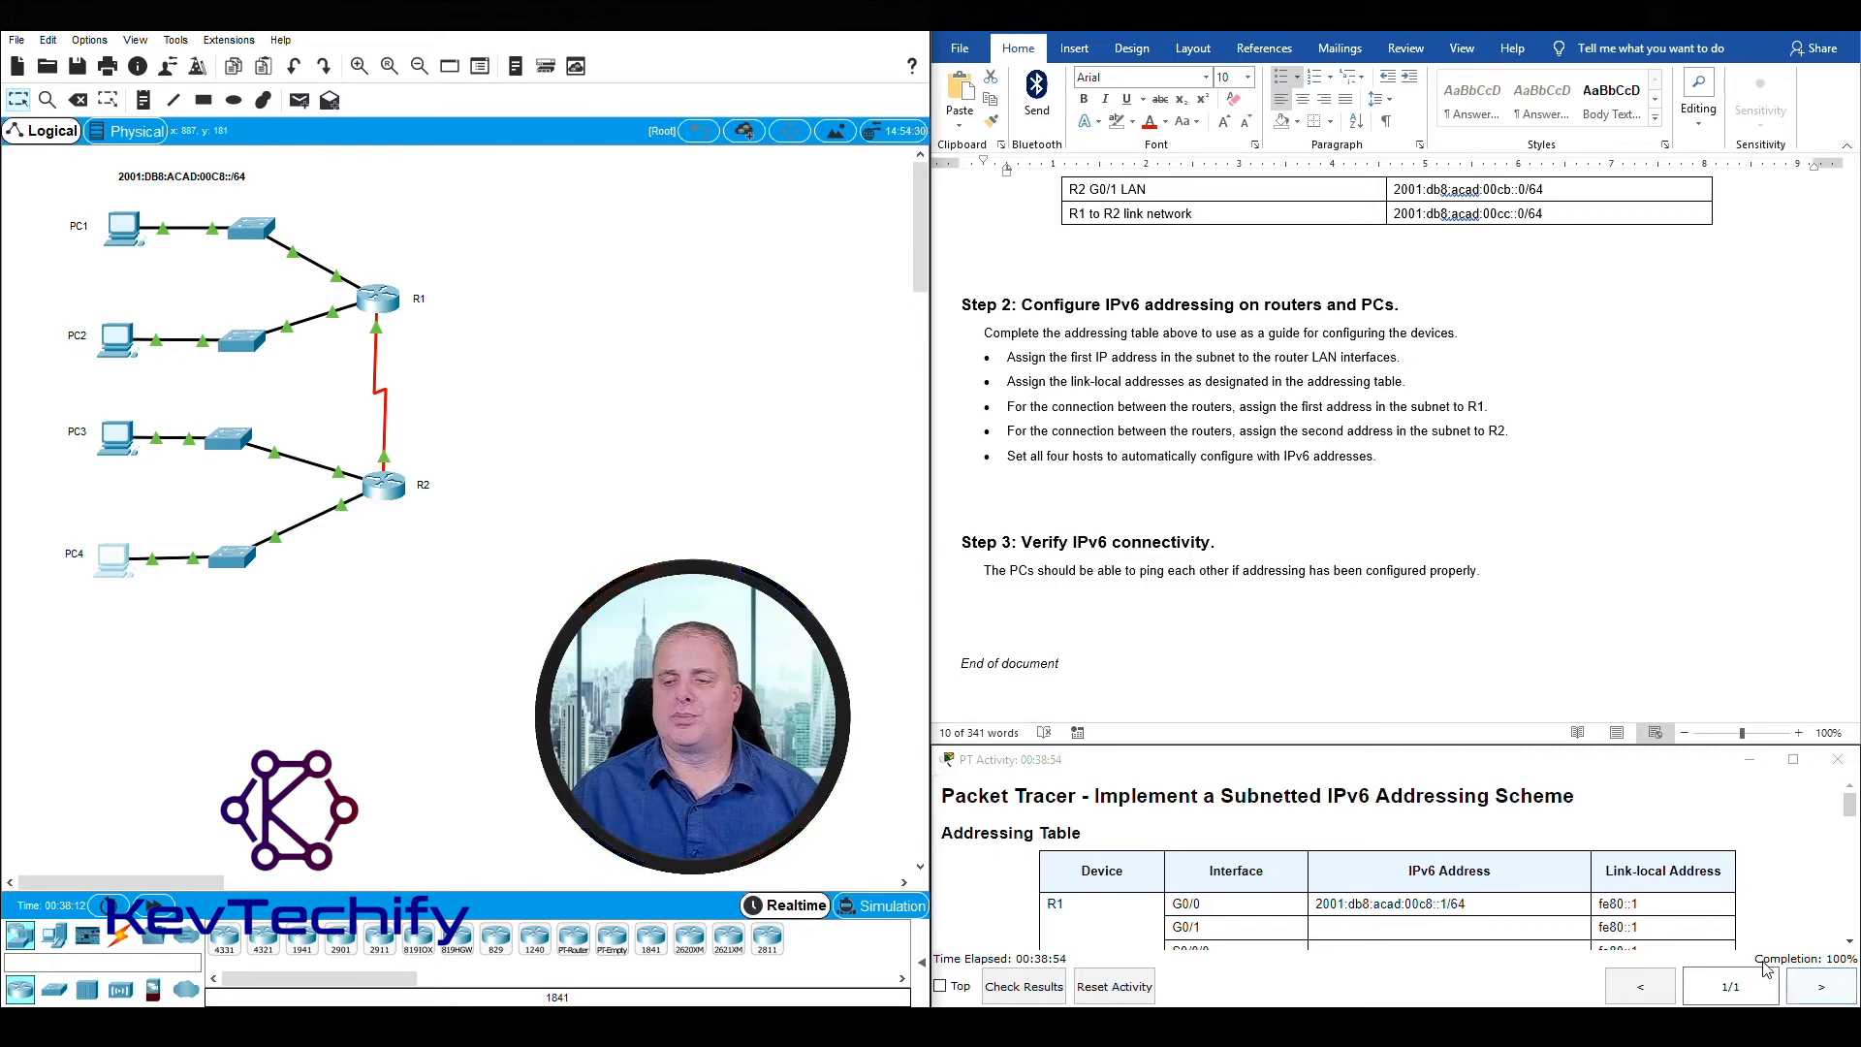
- Check the activity results, review the assessment items for the PCs and routers, and close the results
click(1025, 989)
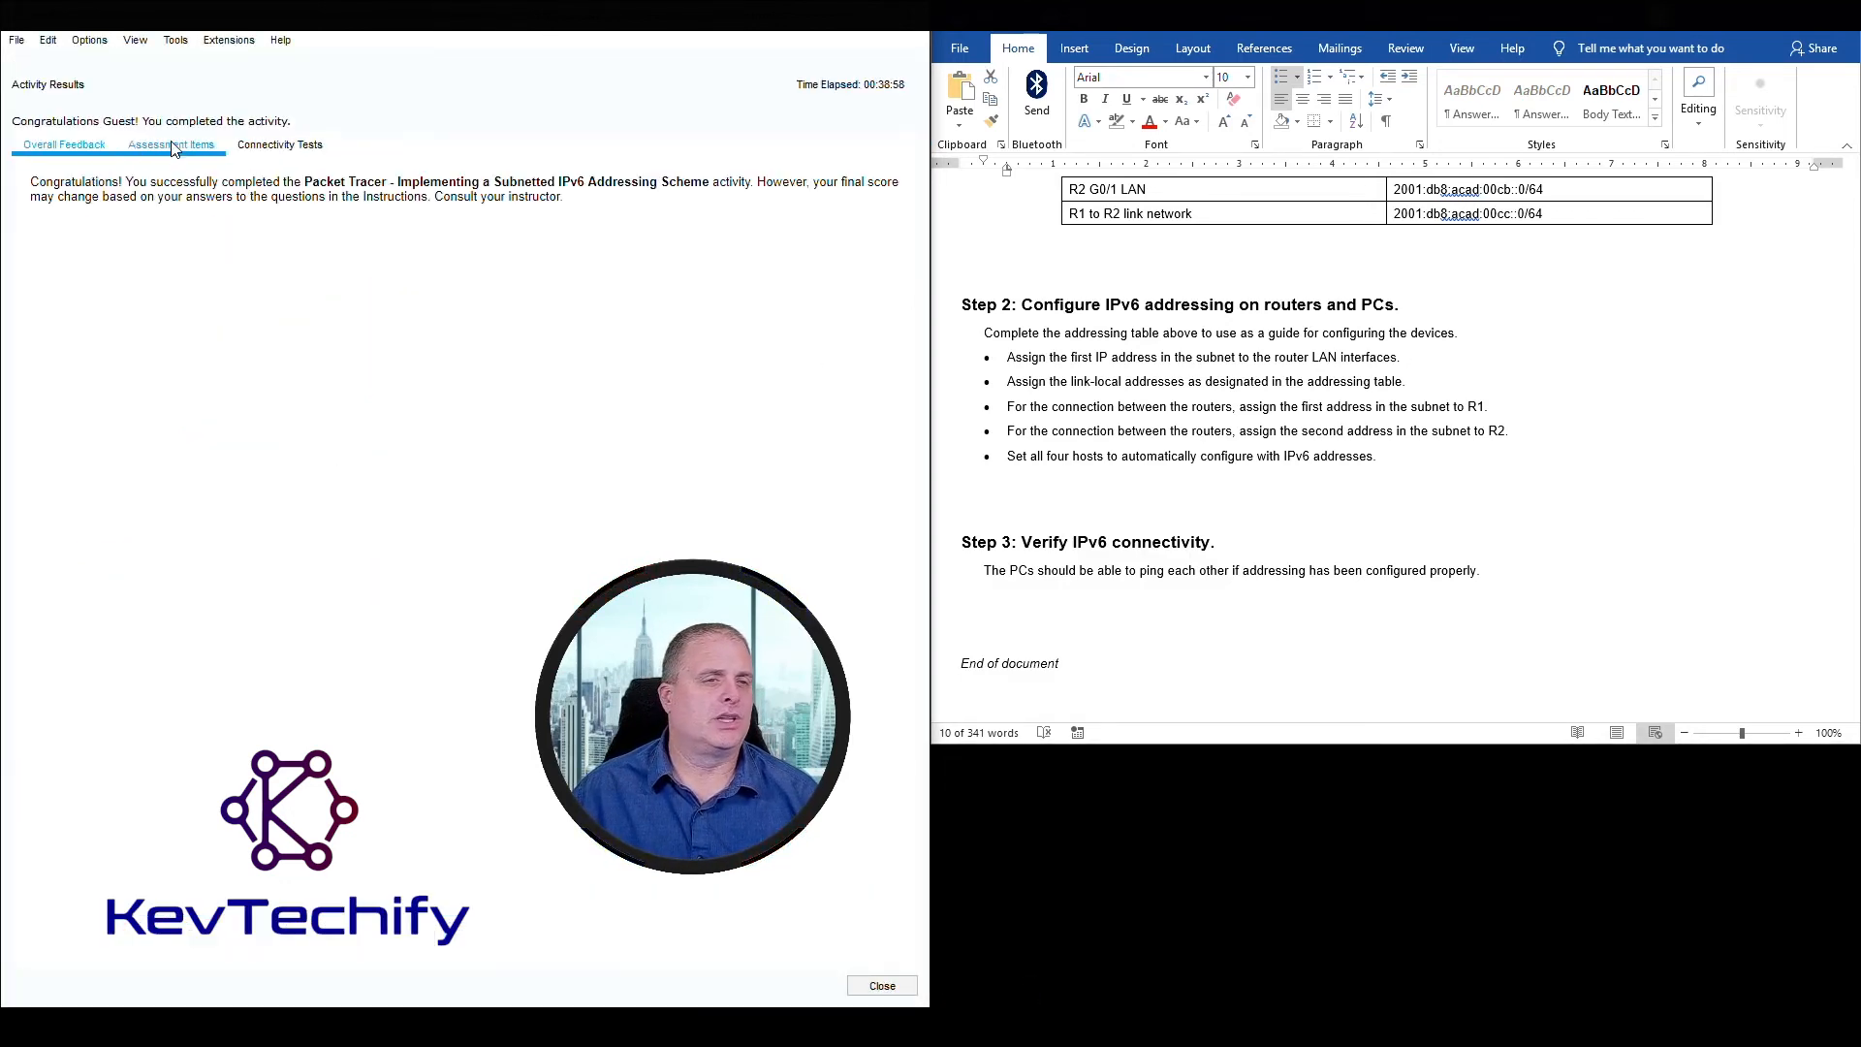
click(172, 146)
mouse_move(611, 260)
mouse_down()
mouse_move(608, 466)
mouse_move(616, 254)
mouse_up()
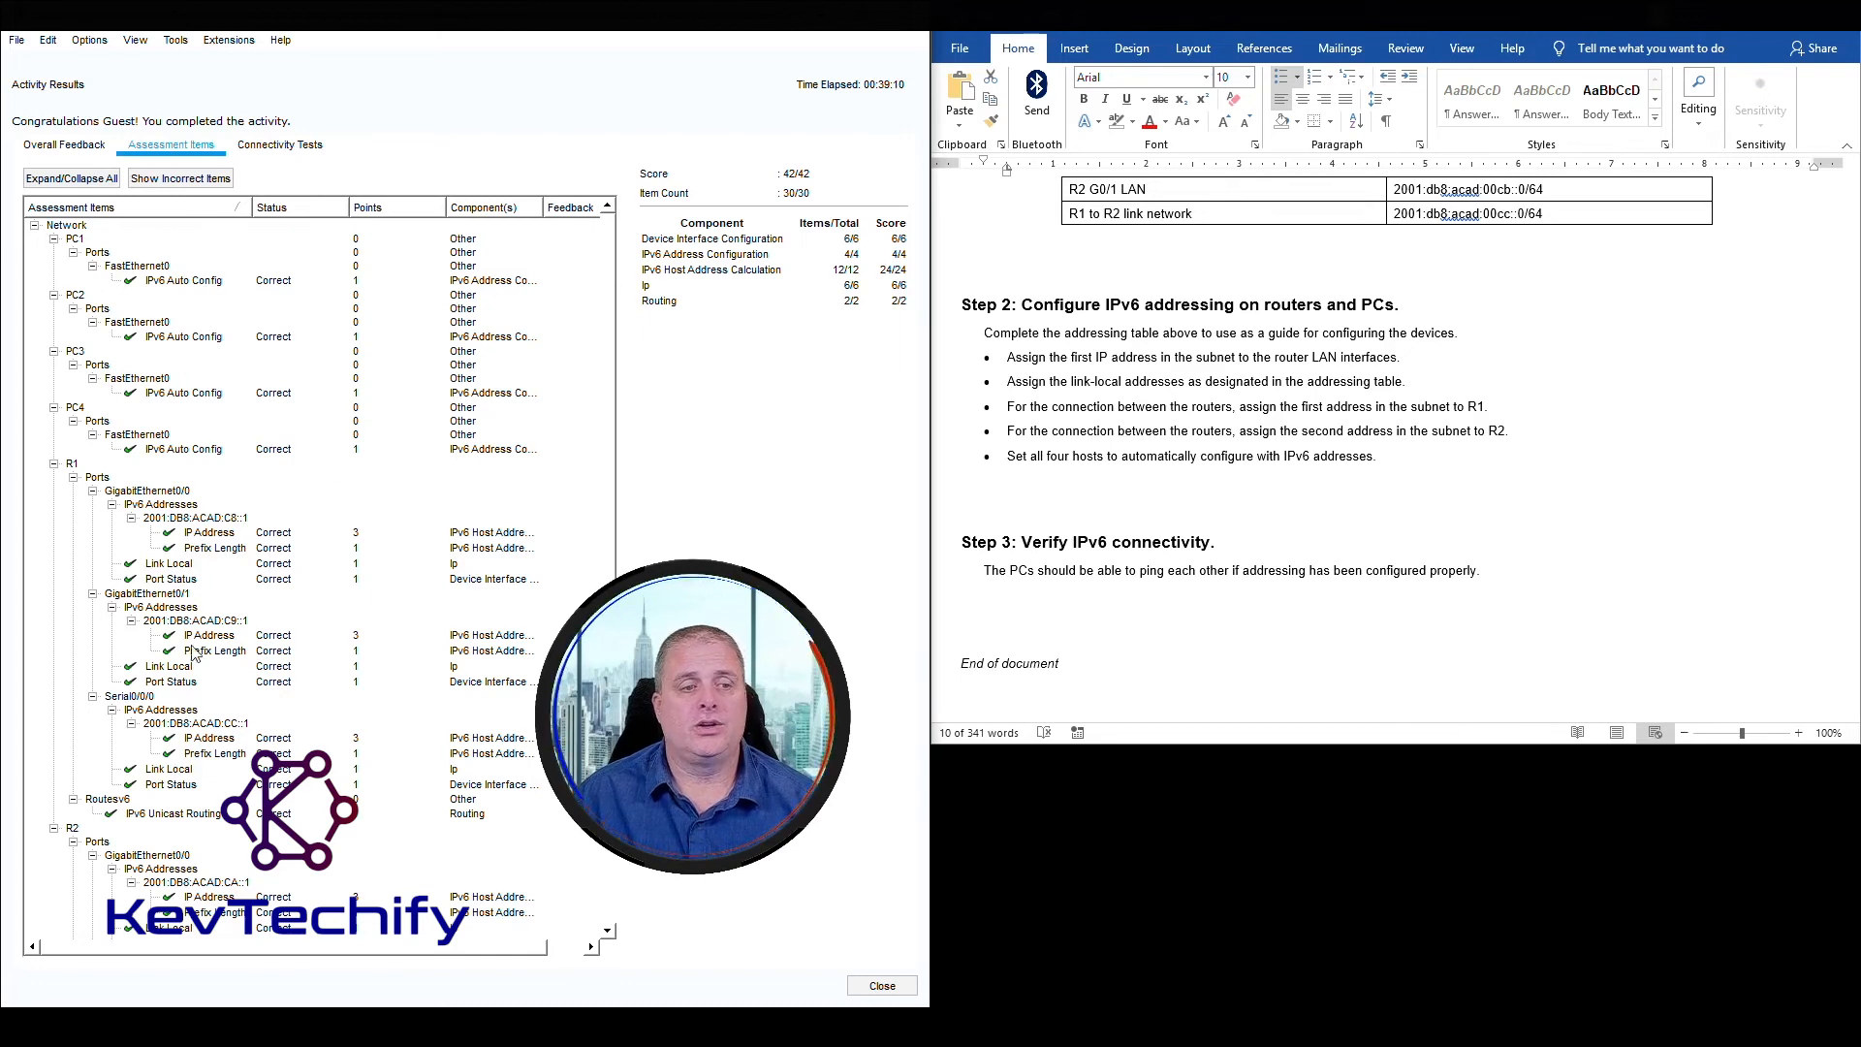
click(881, 985)
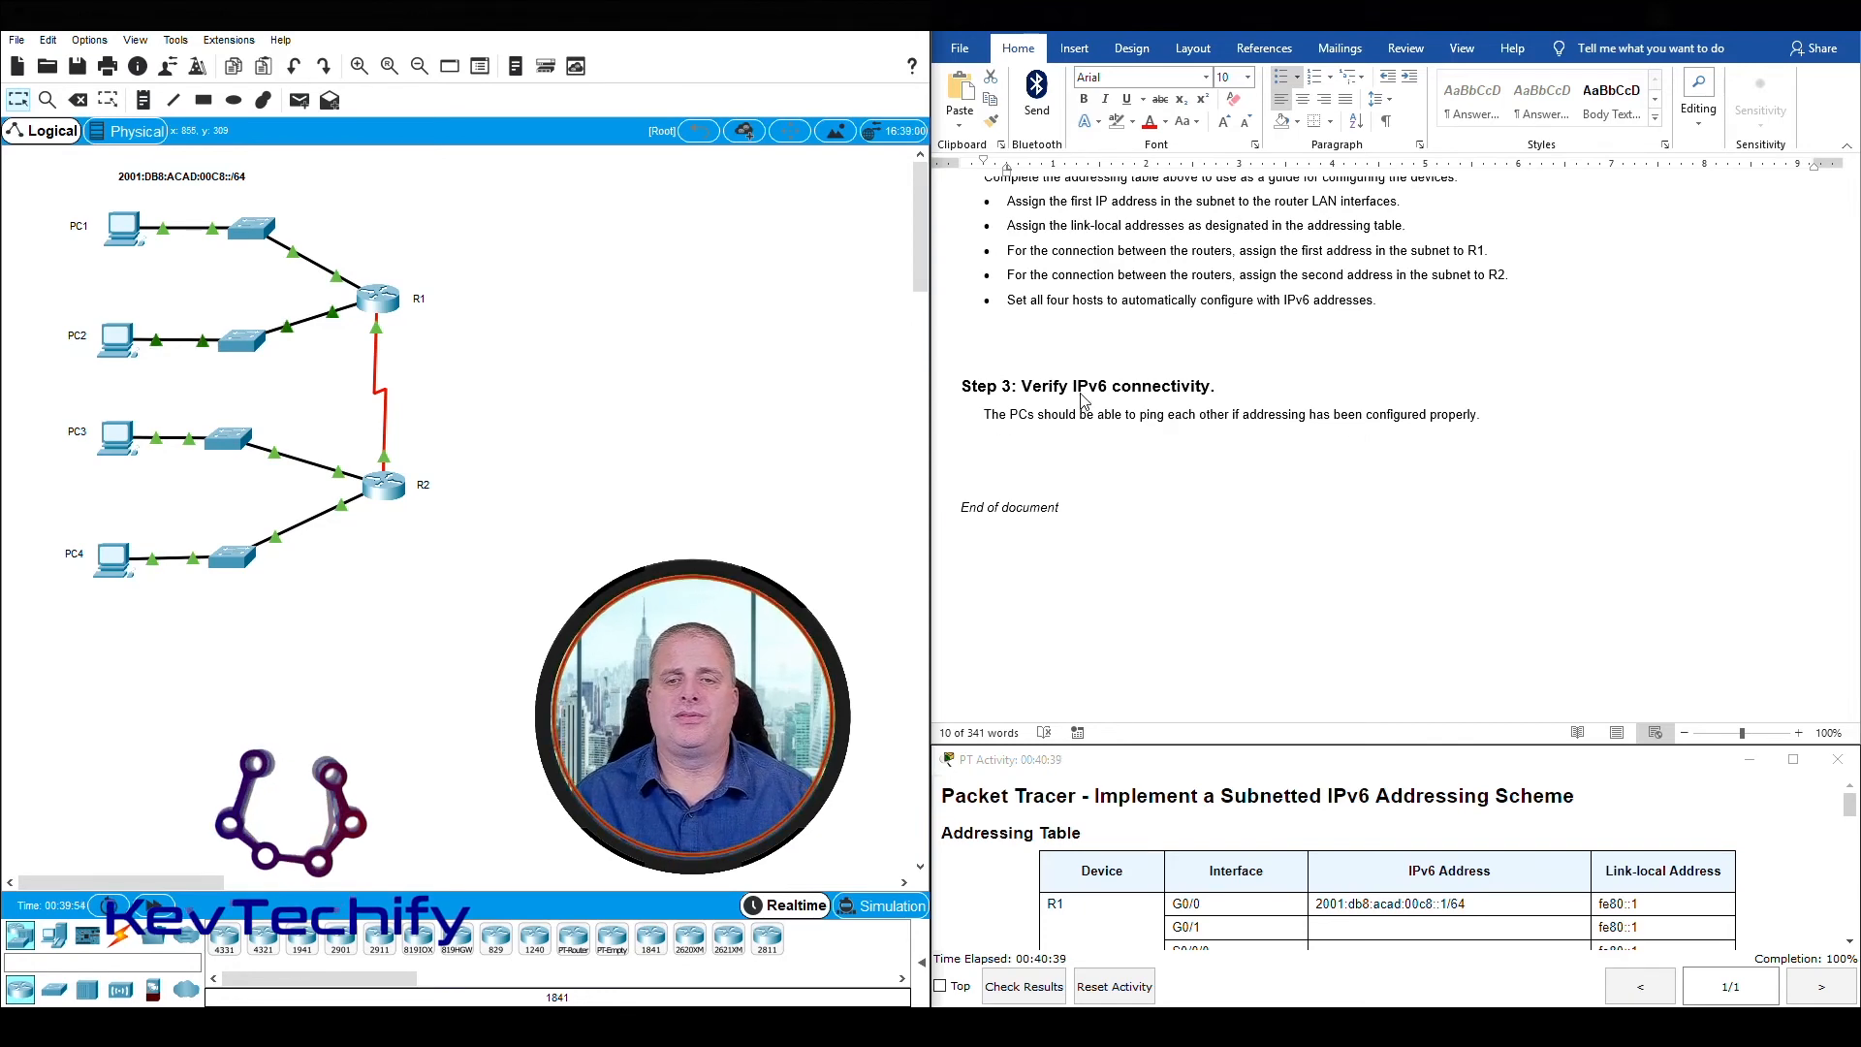
- Open PC1's Command Prompt and highlight the R1 and R2 IPv6 addresses in the document's addressing table
scroll(1162, 481, up, 15)
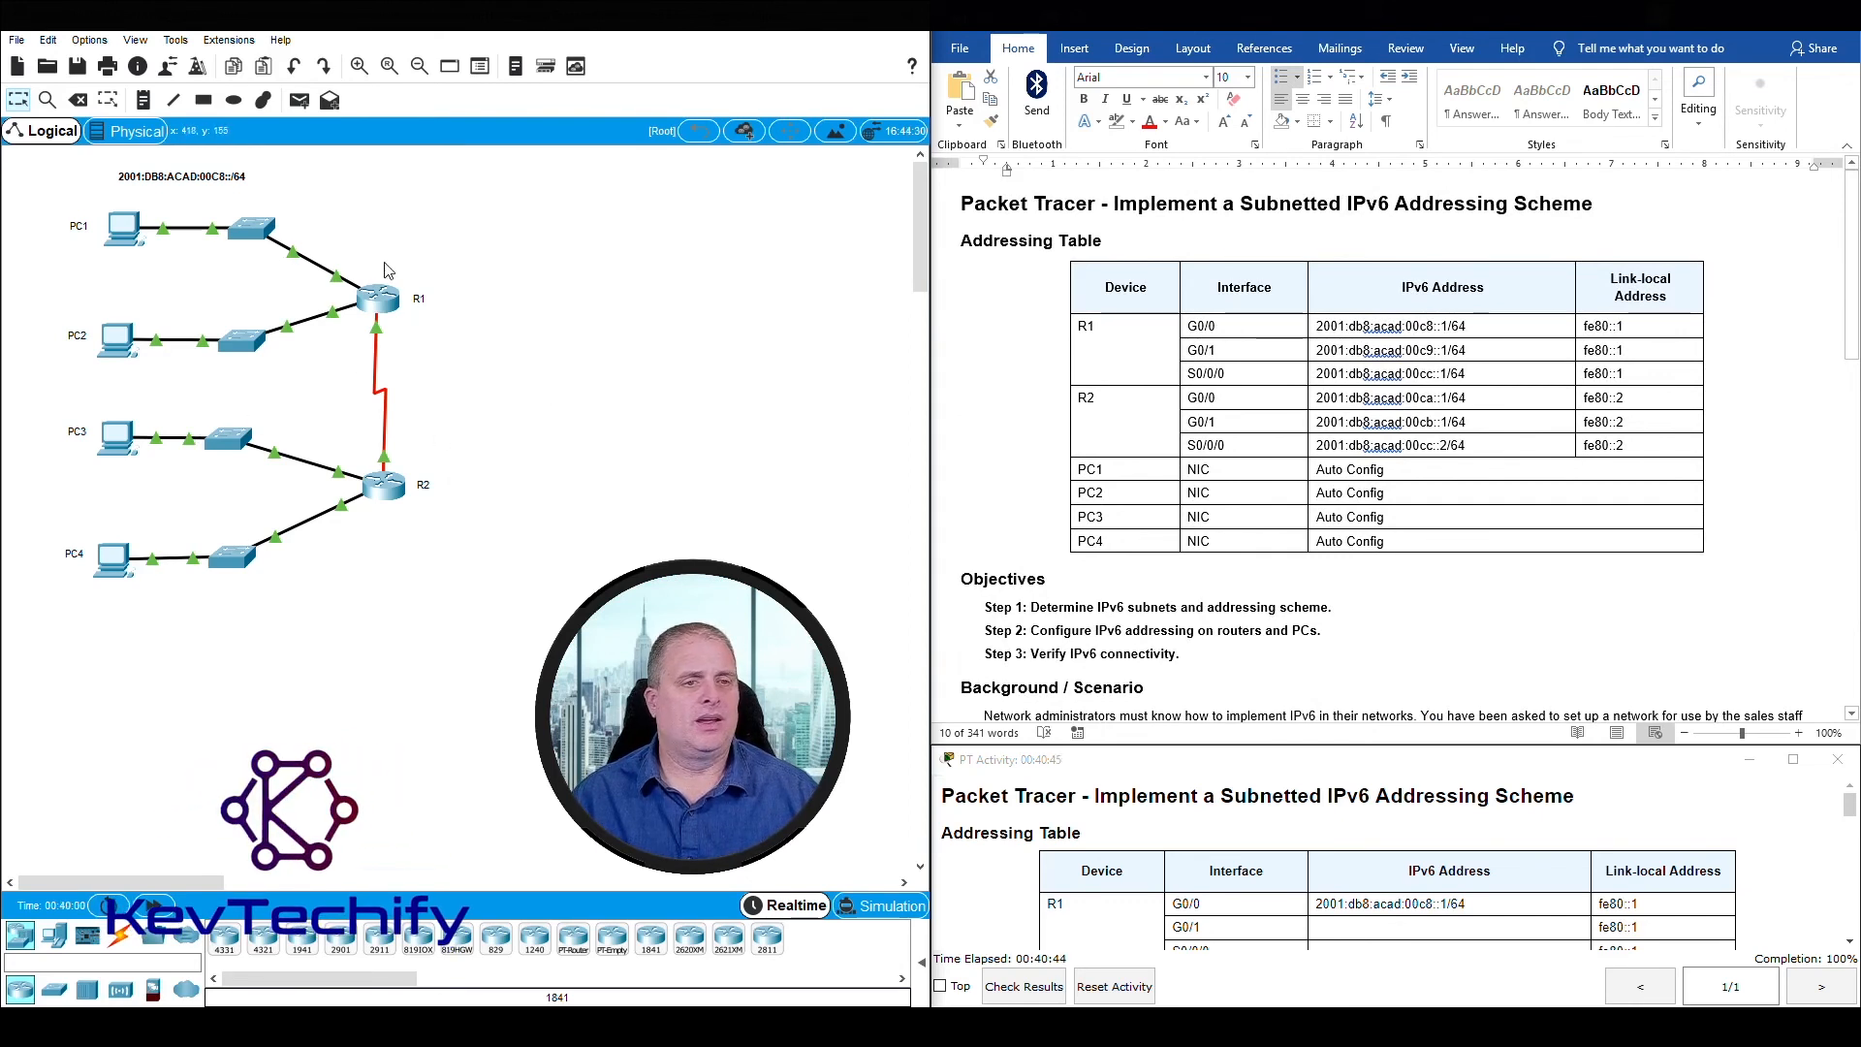
click(129, 233)
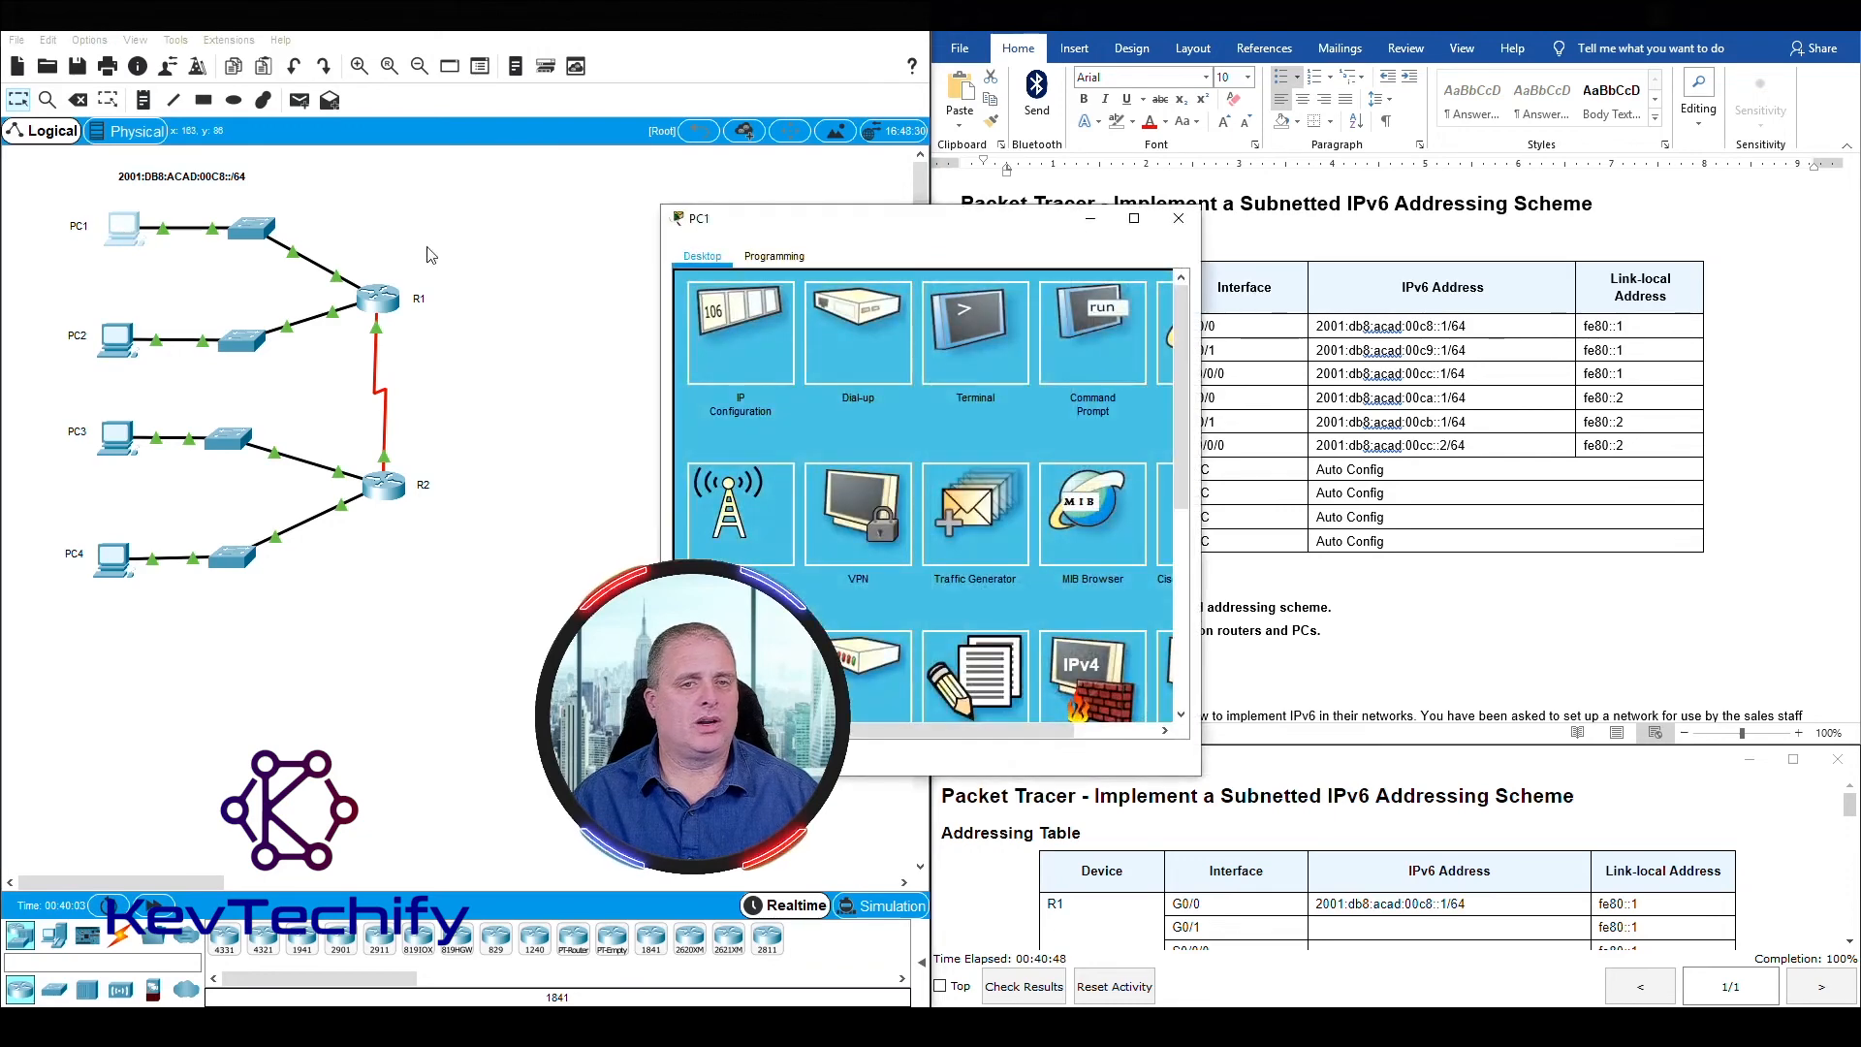
drag(902, 233, 351, 90)
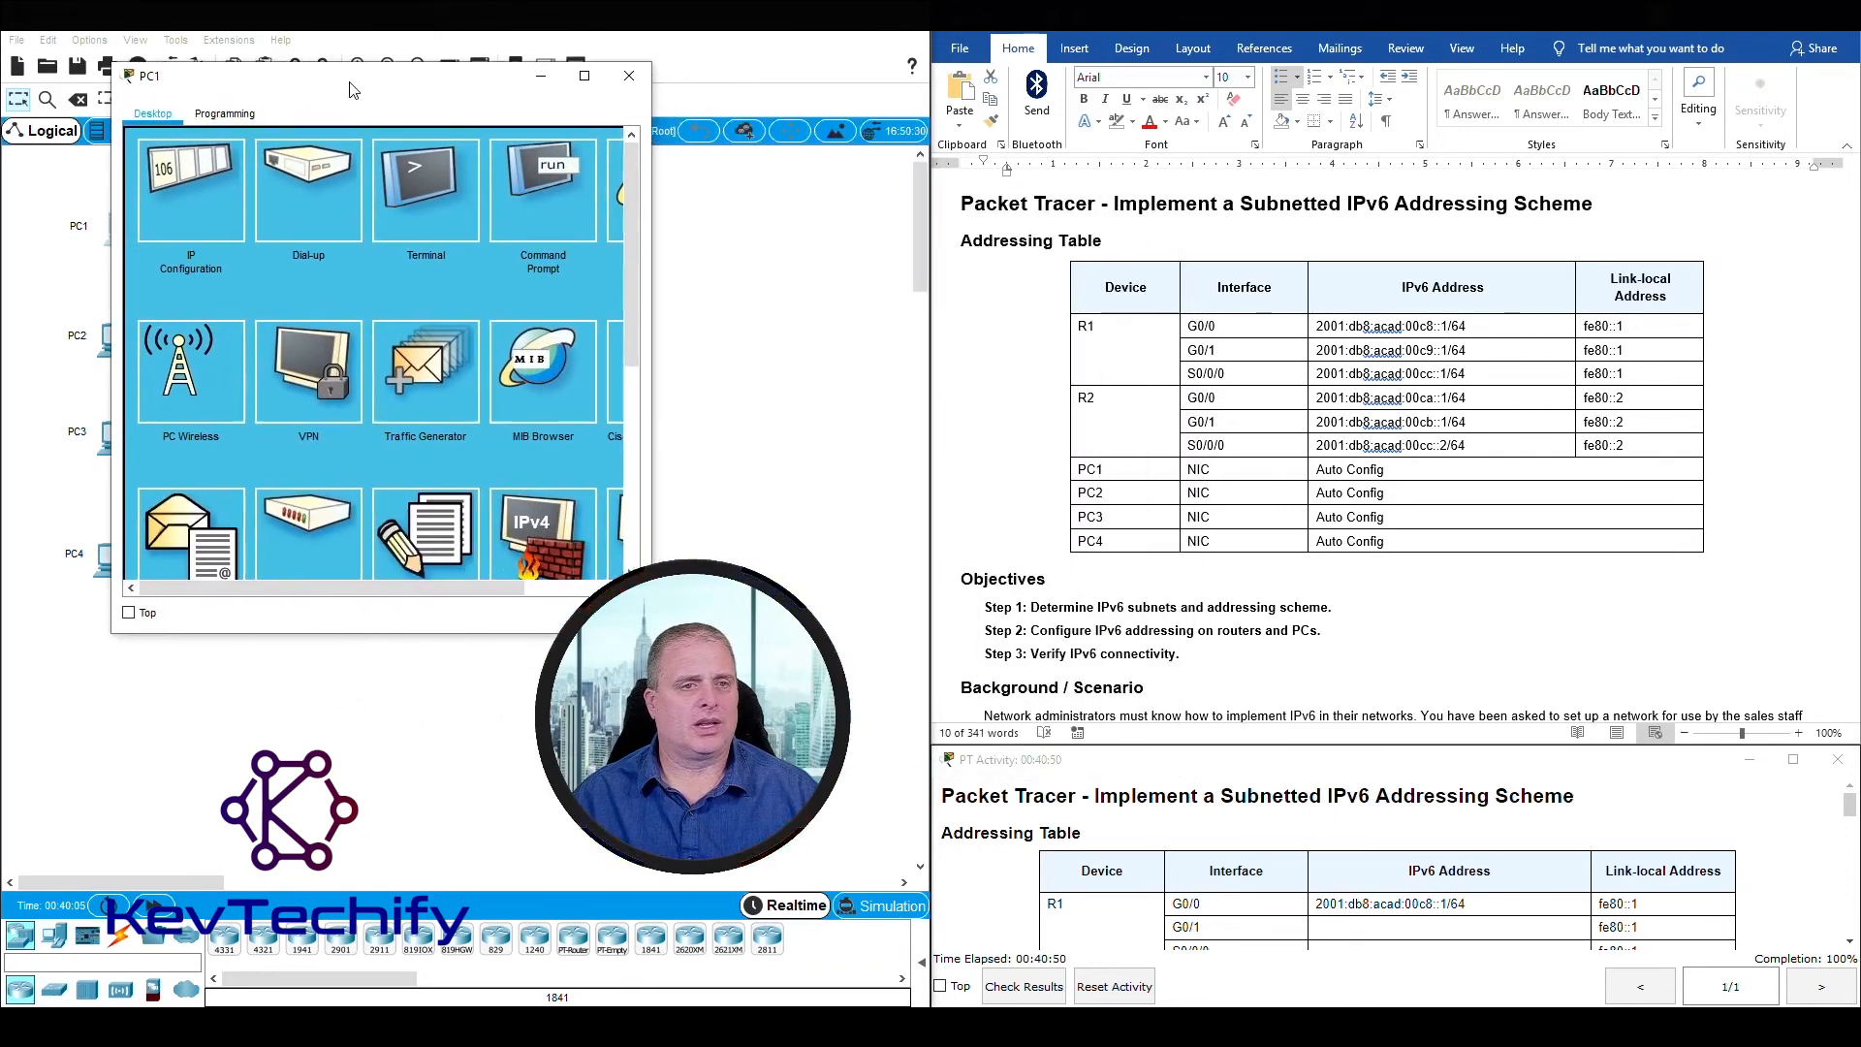
click(525, 165)
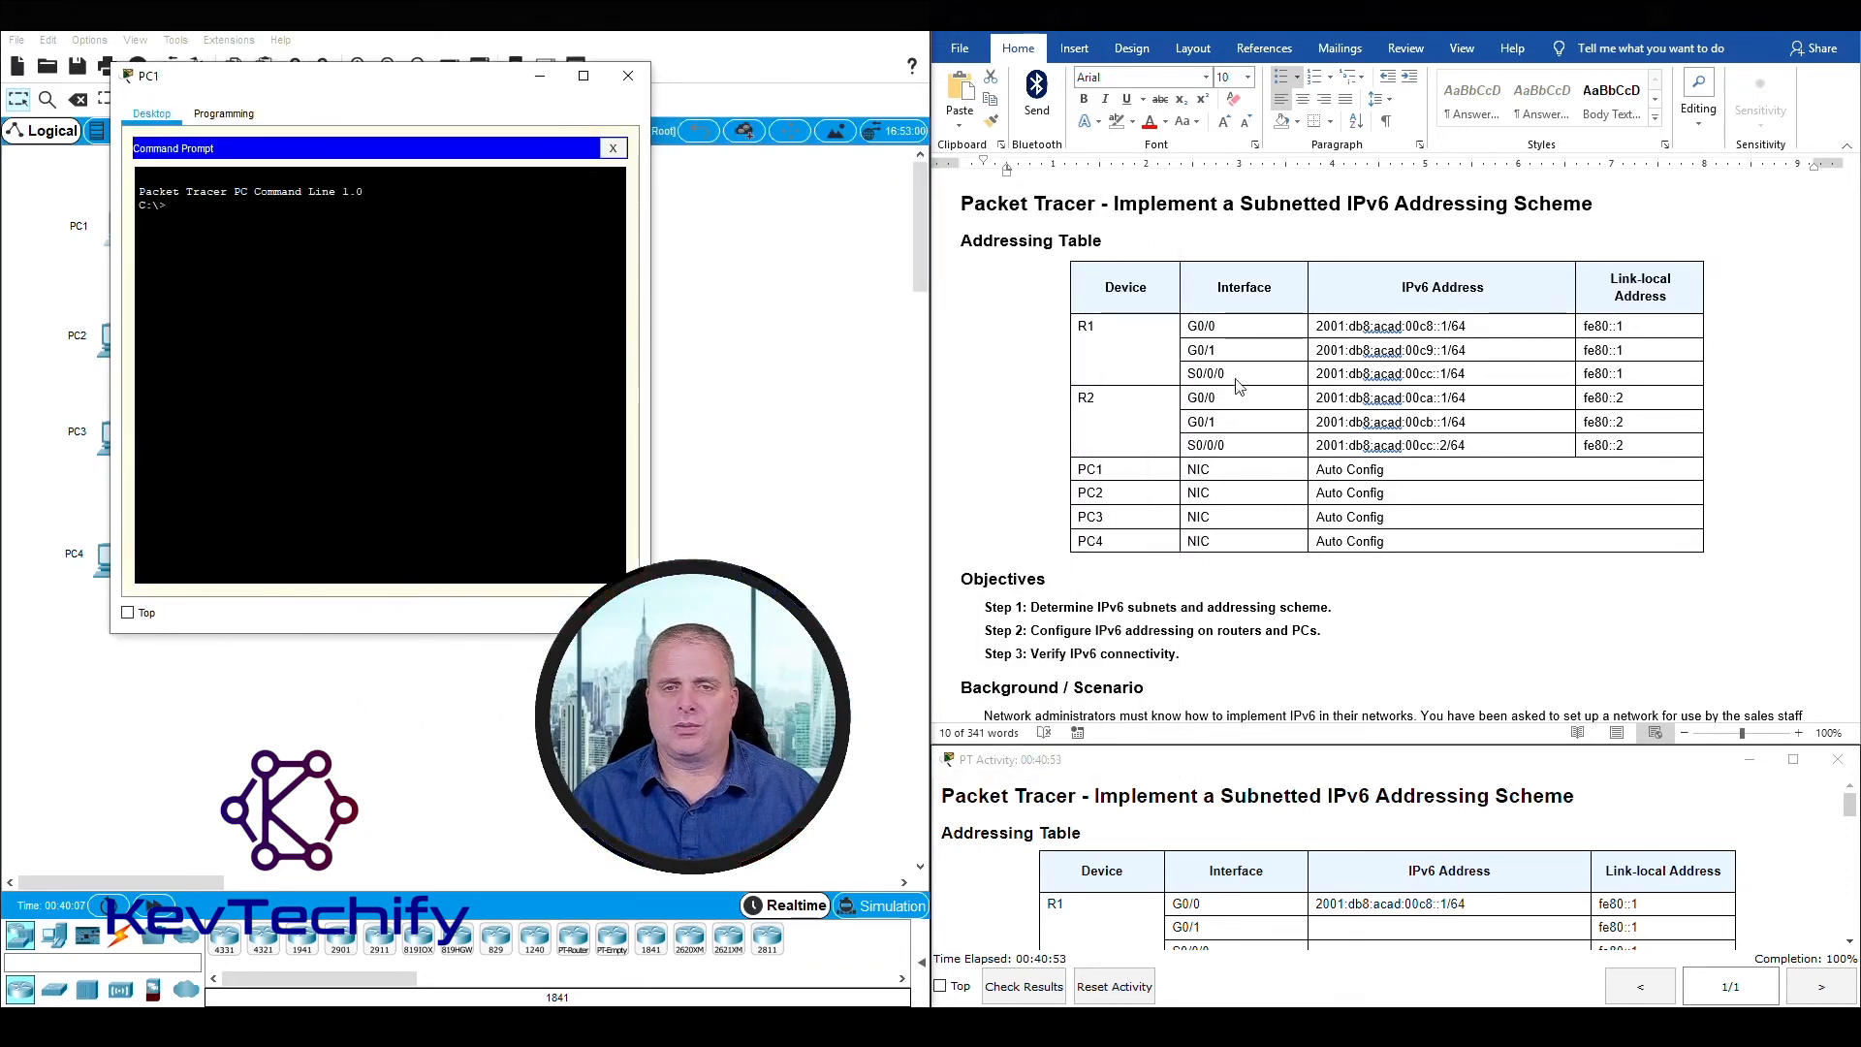
click(1321, 323)
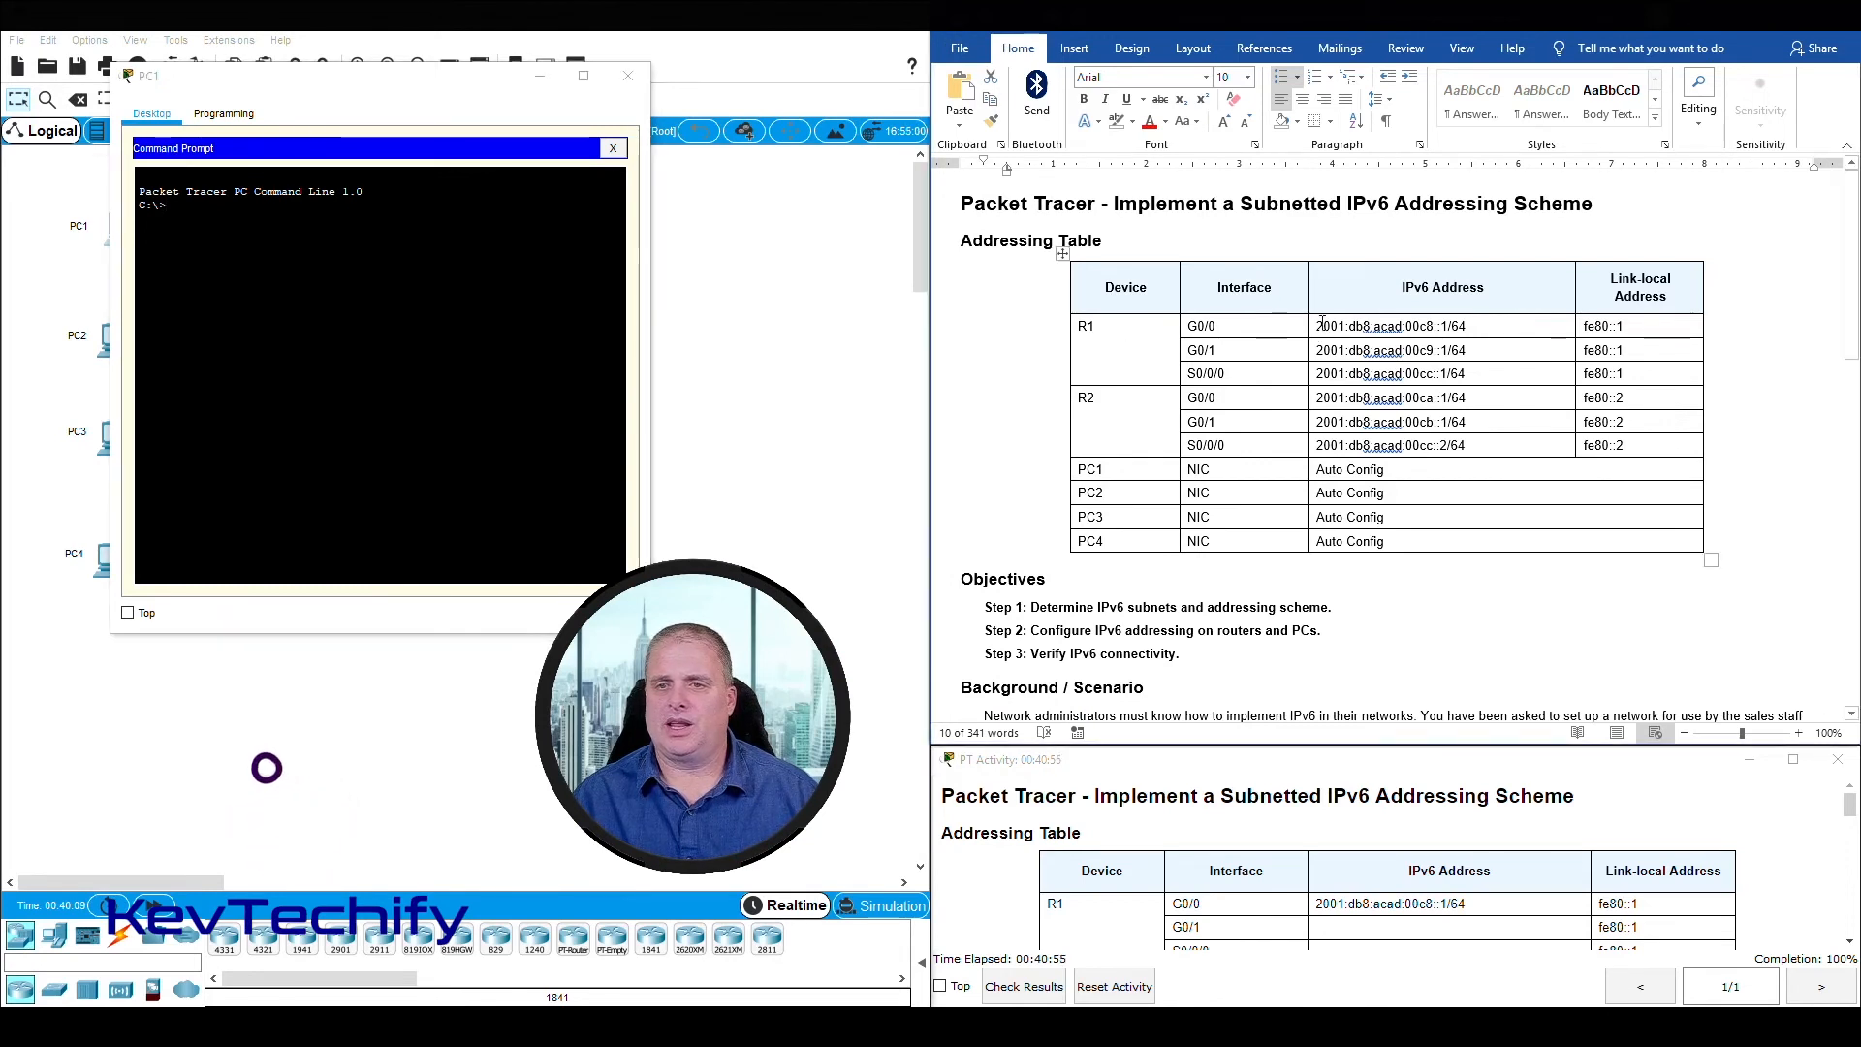
drag(1321, 323, 1472, 442)
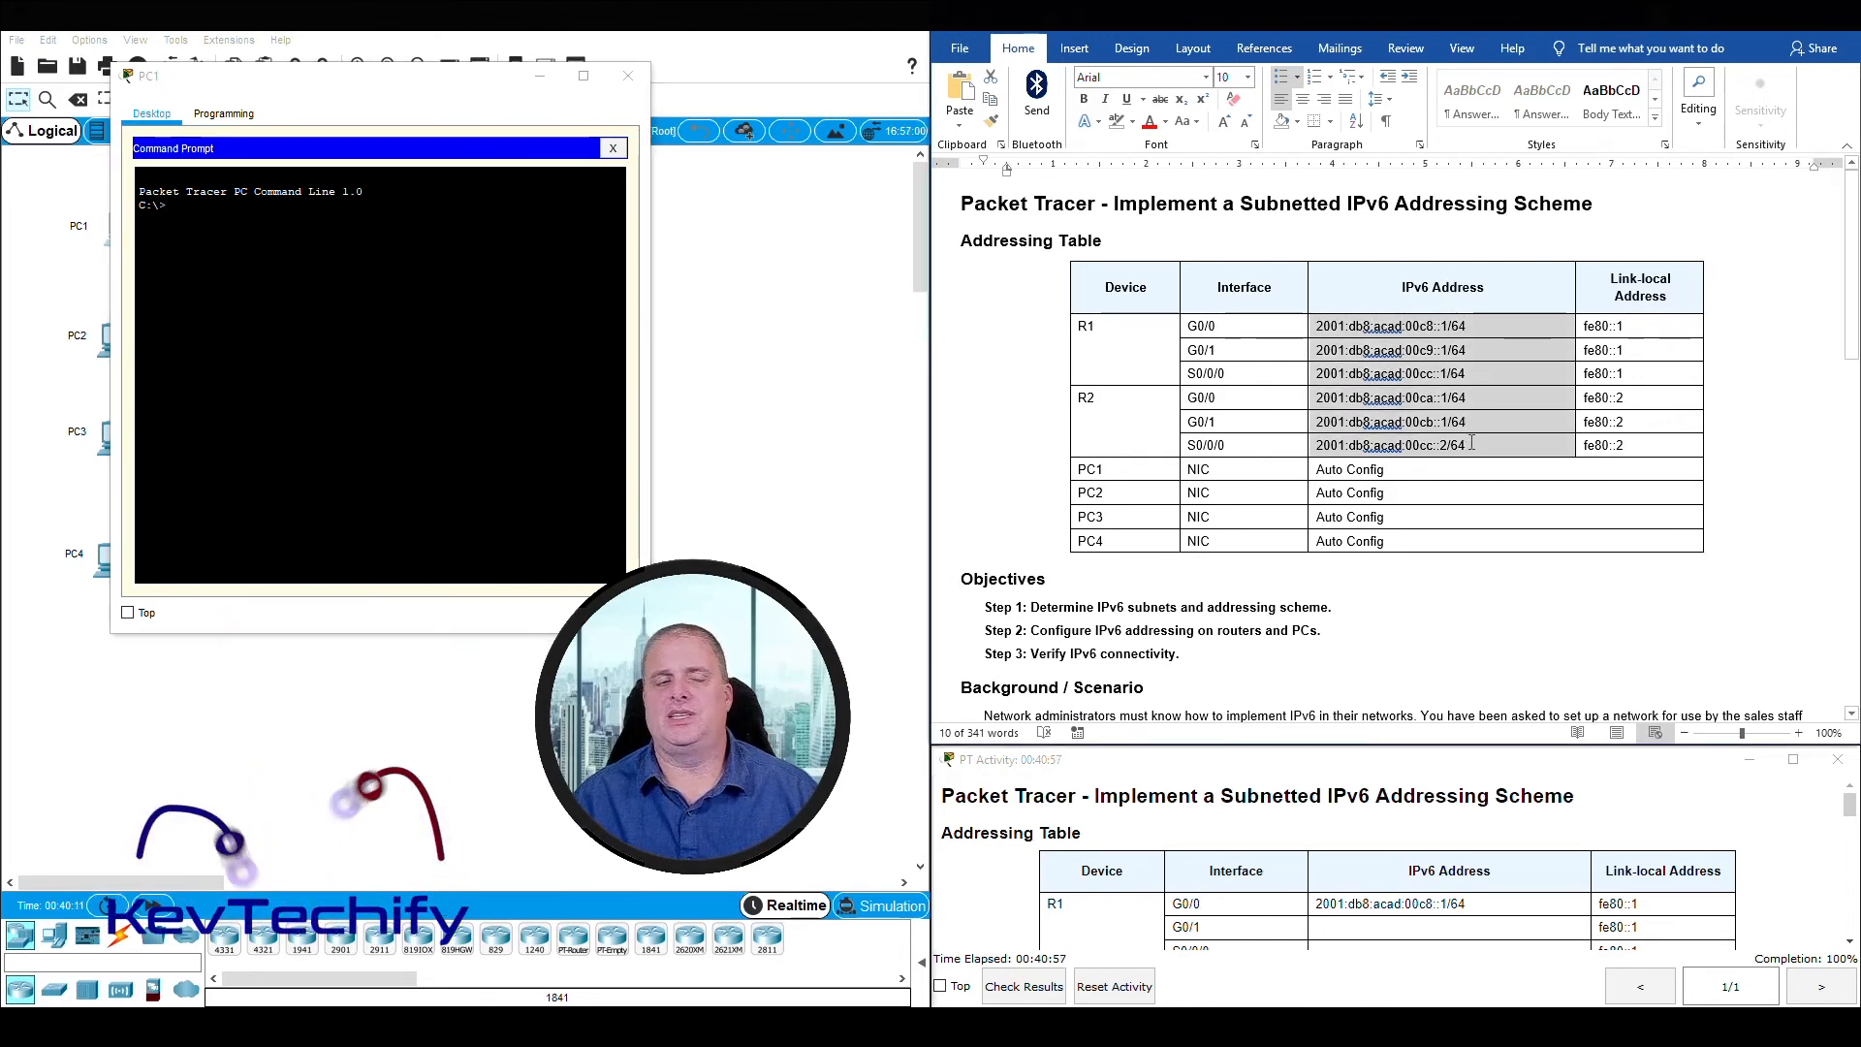
- Ping R1's G0/1 address 2001:db8:acad:00c9::1 from PC1's Command Prompt
click(381, 208)
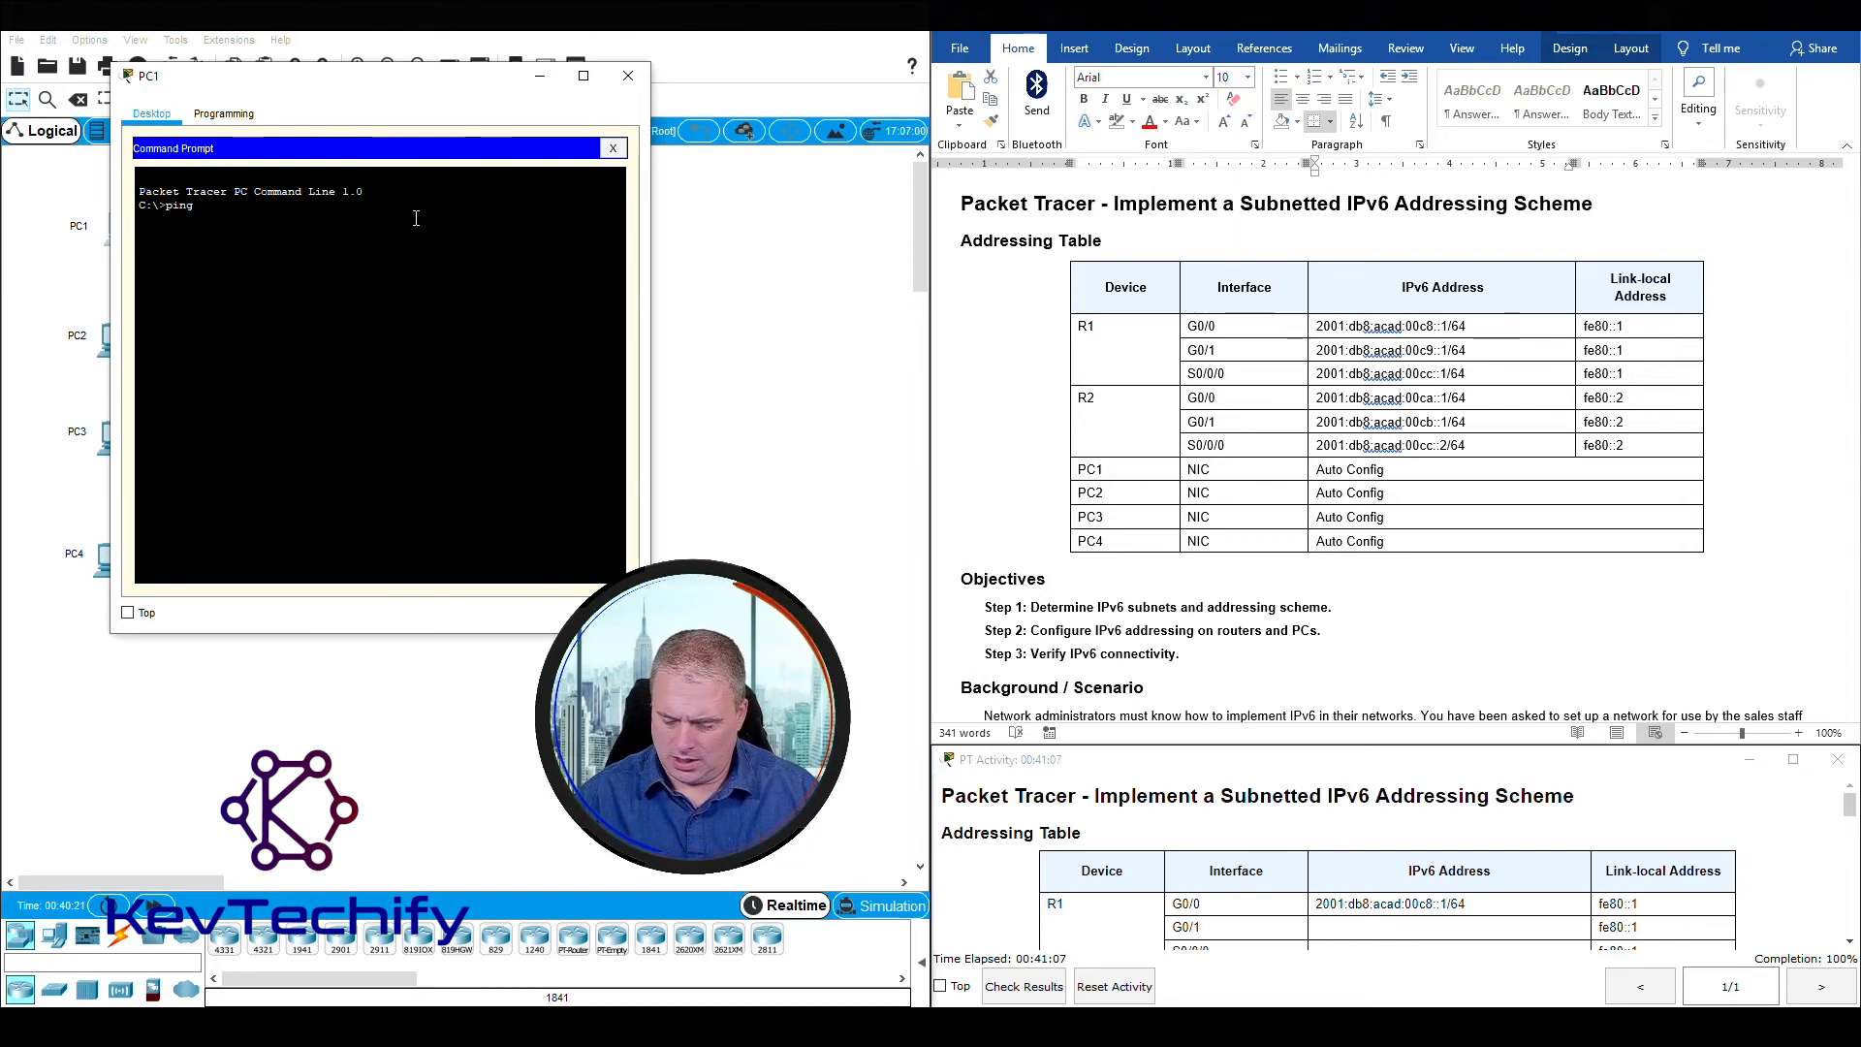
text(db)
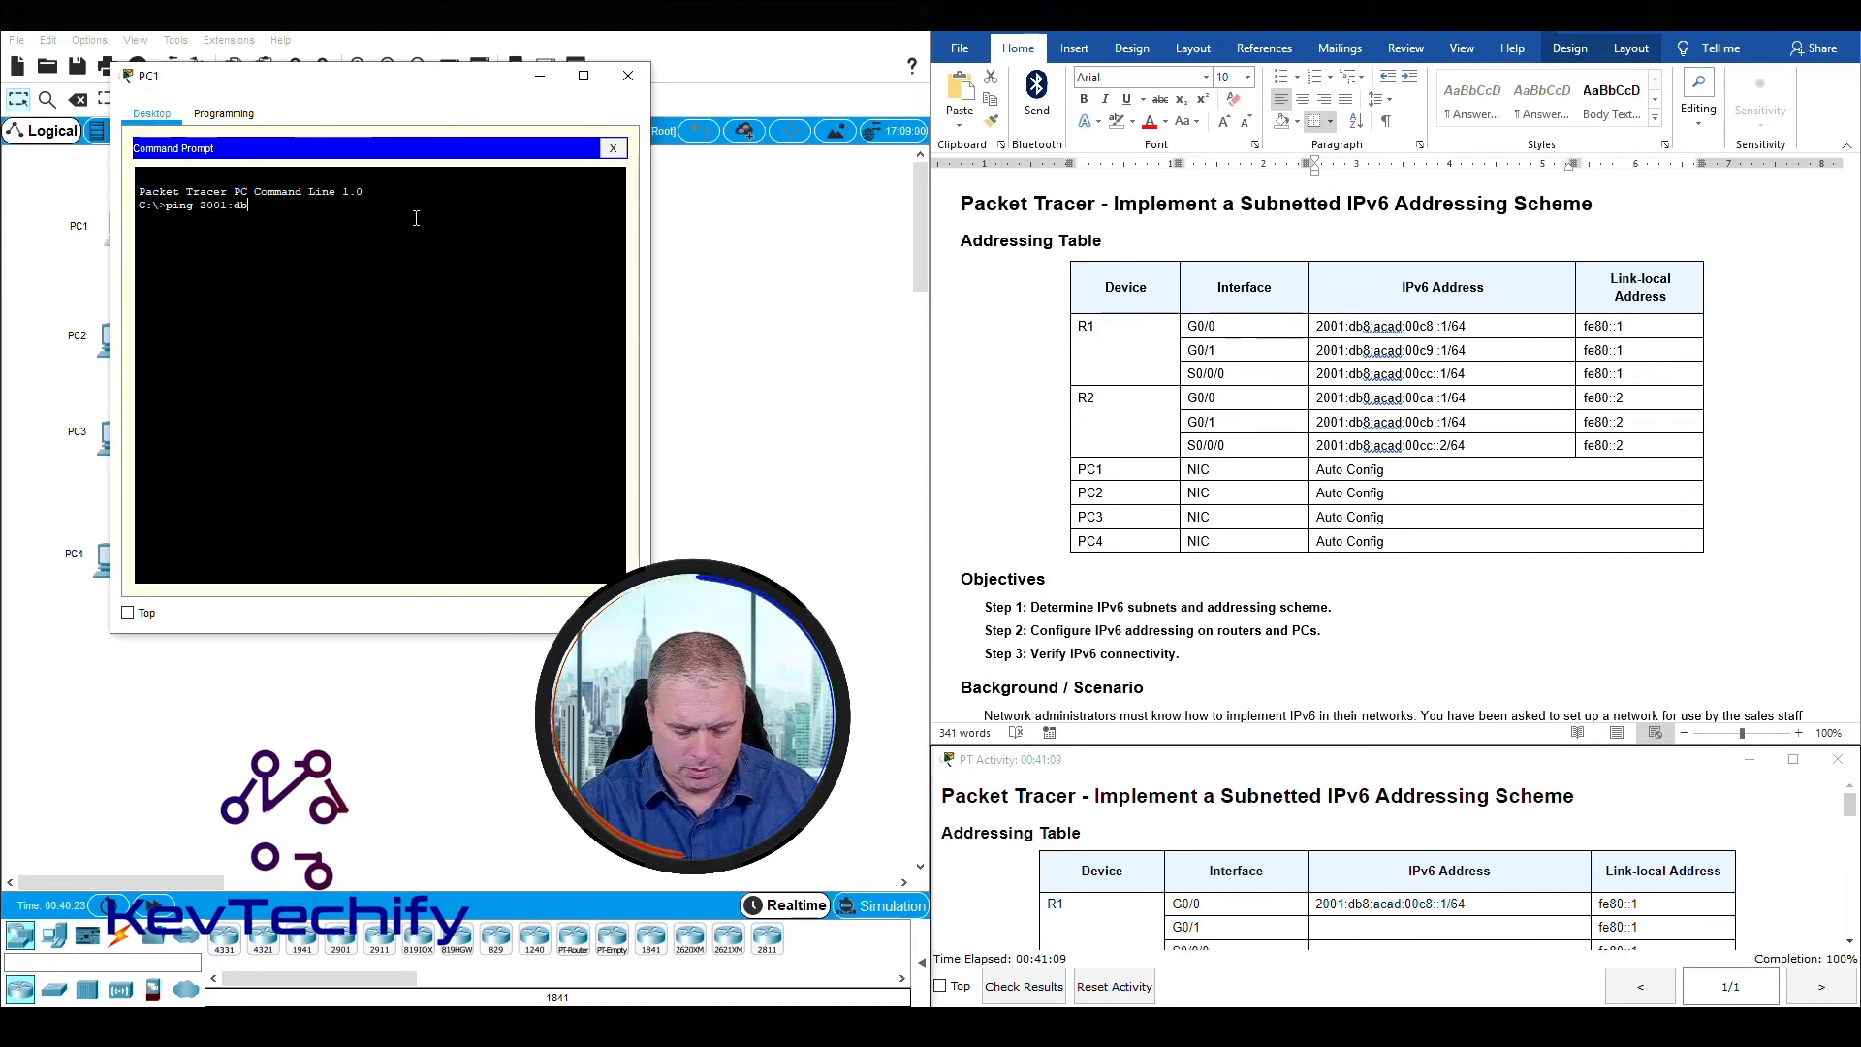
text(8:acad:00)
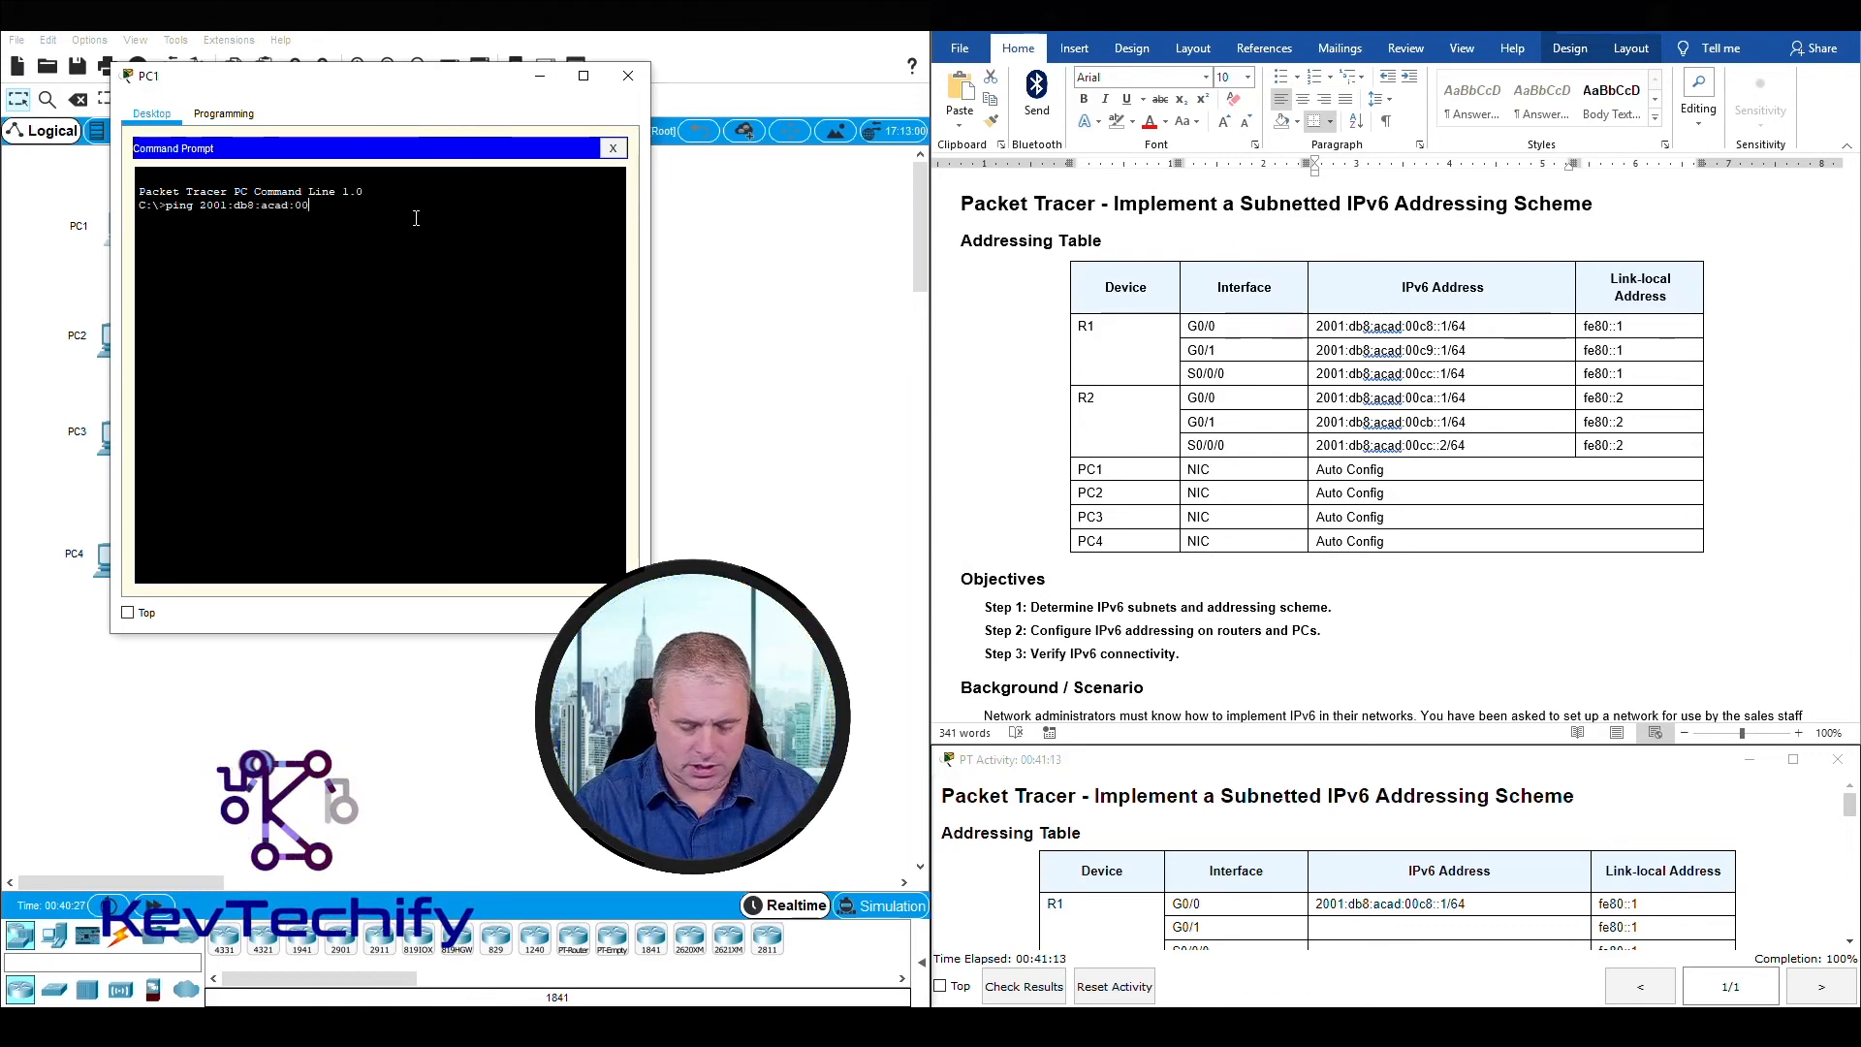
text(c9::1)
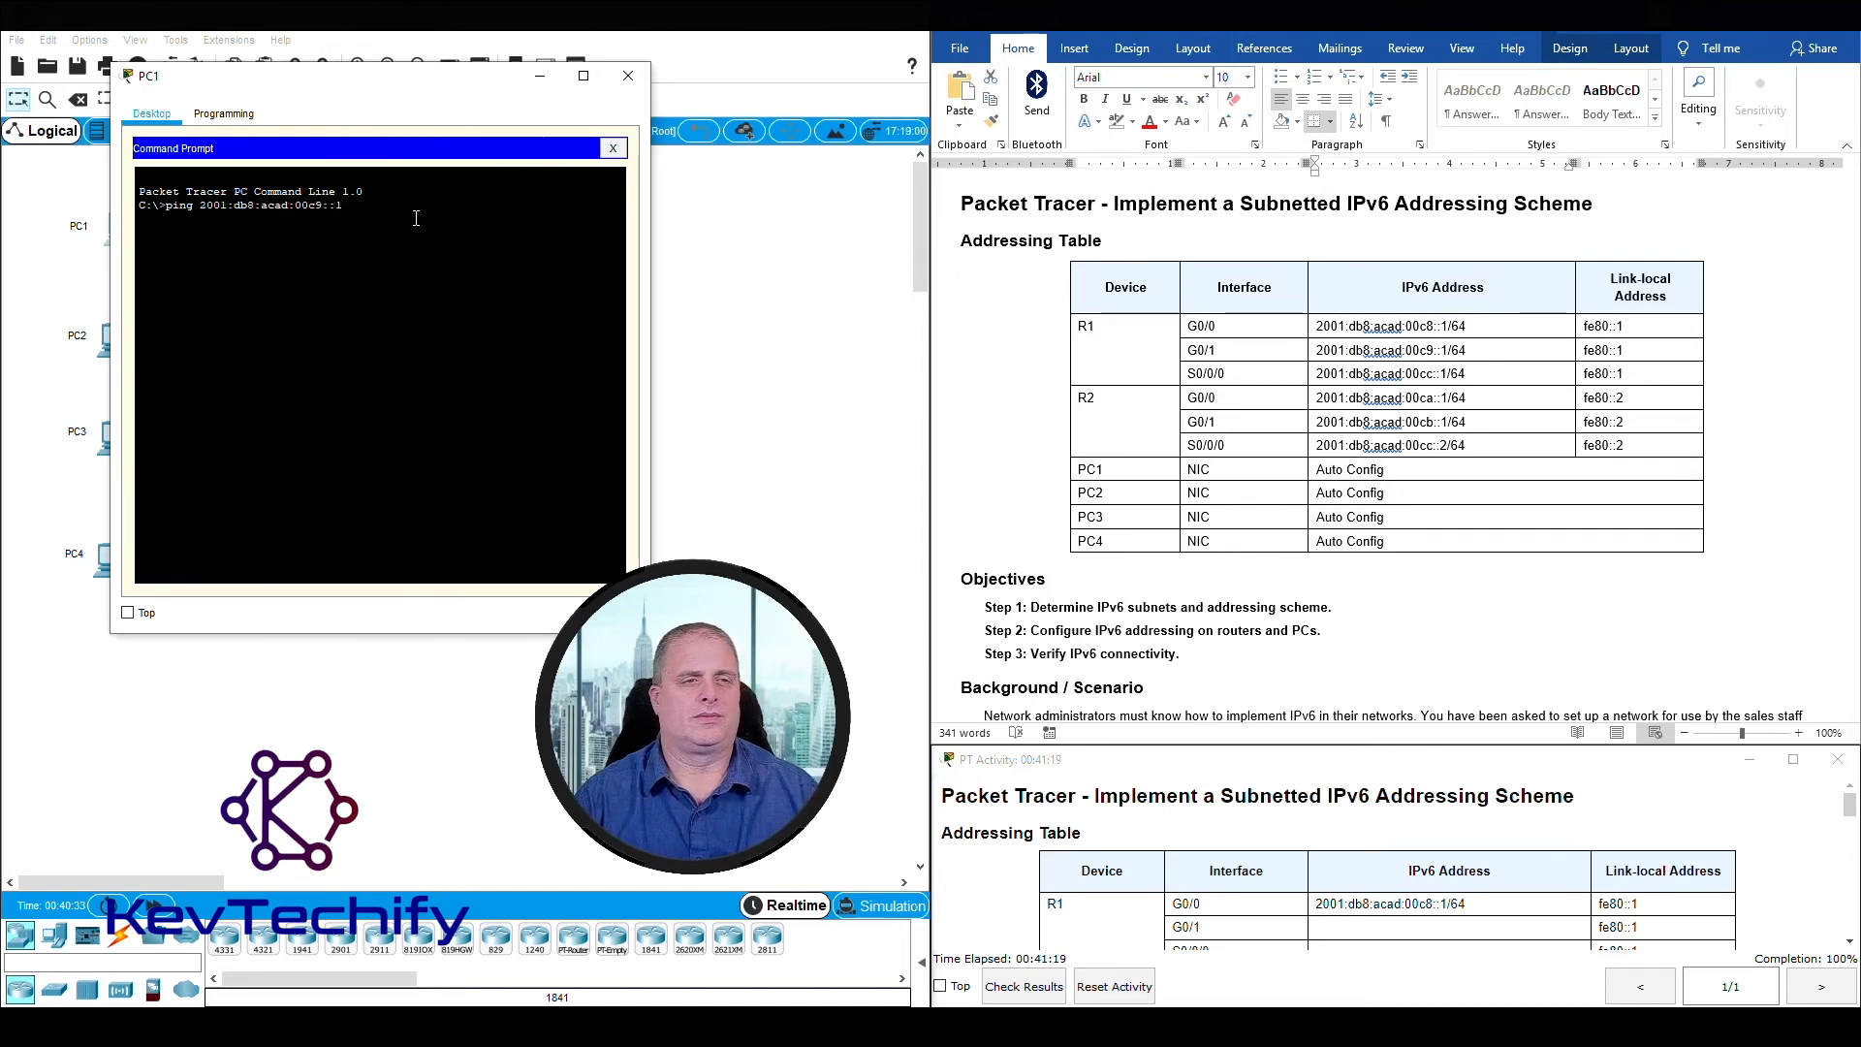
key(Return)
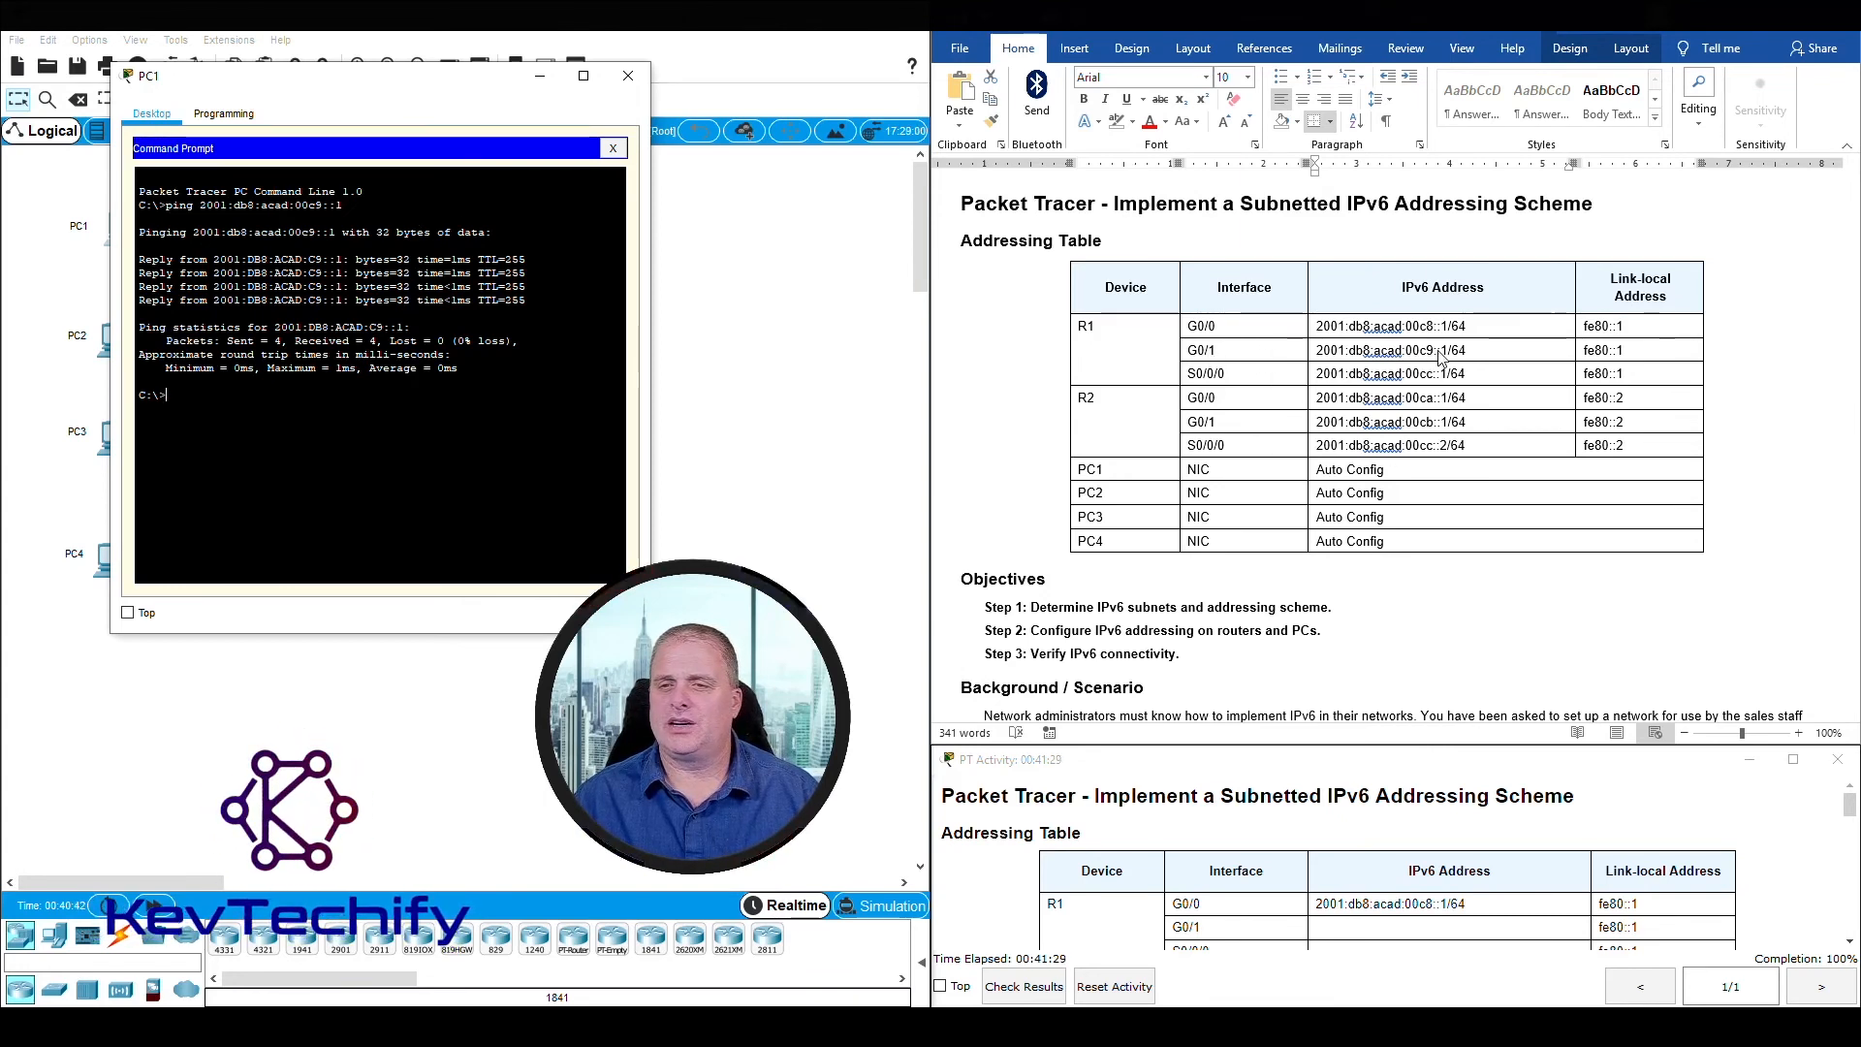
- Ping R1's G0/0 address 2001:db8:acad:00c8::1 from PC1
click(1415, 359)
click(1413, 353)
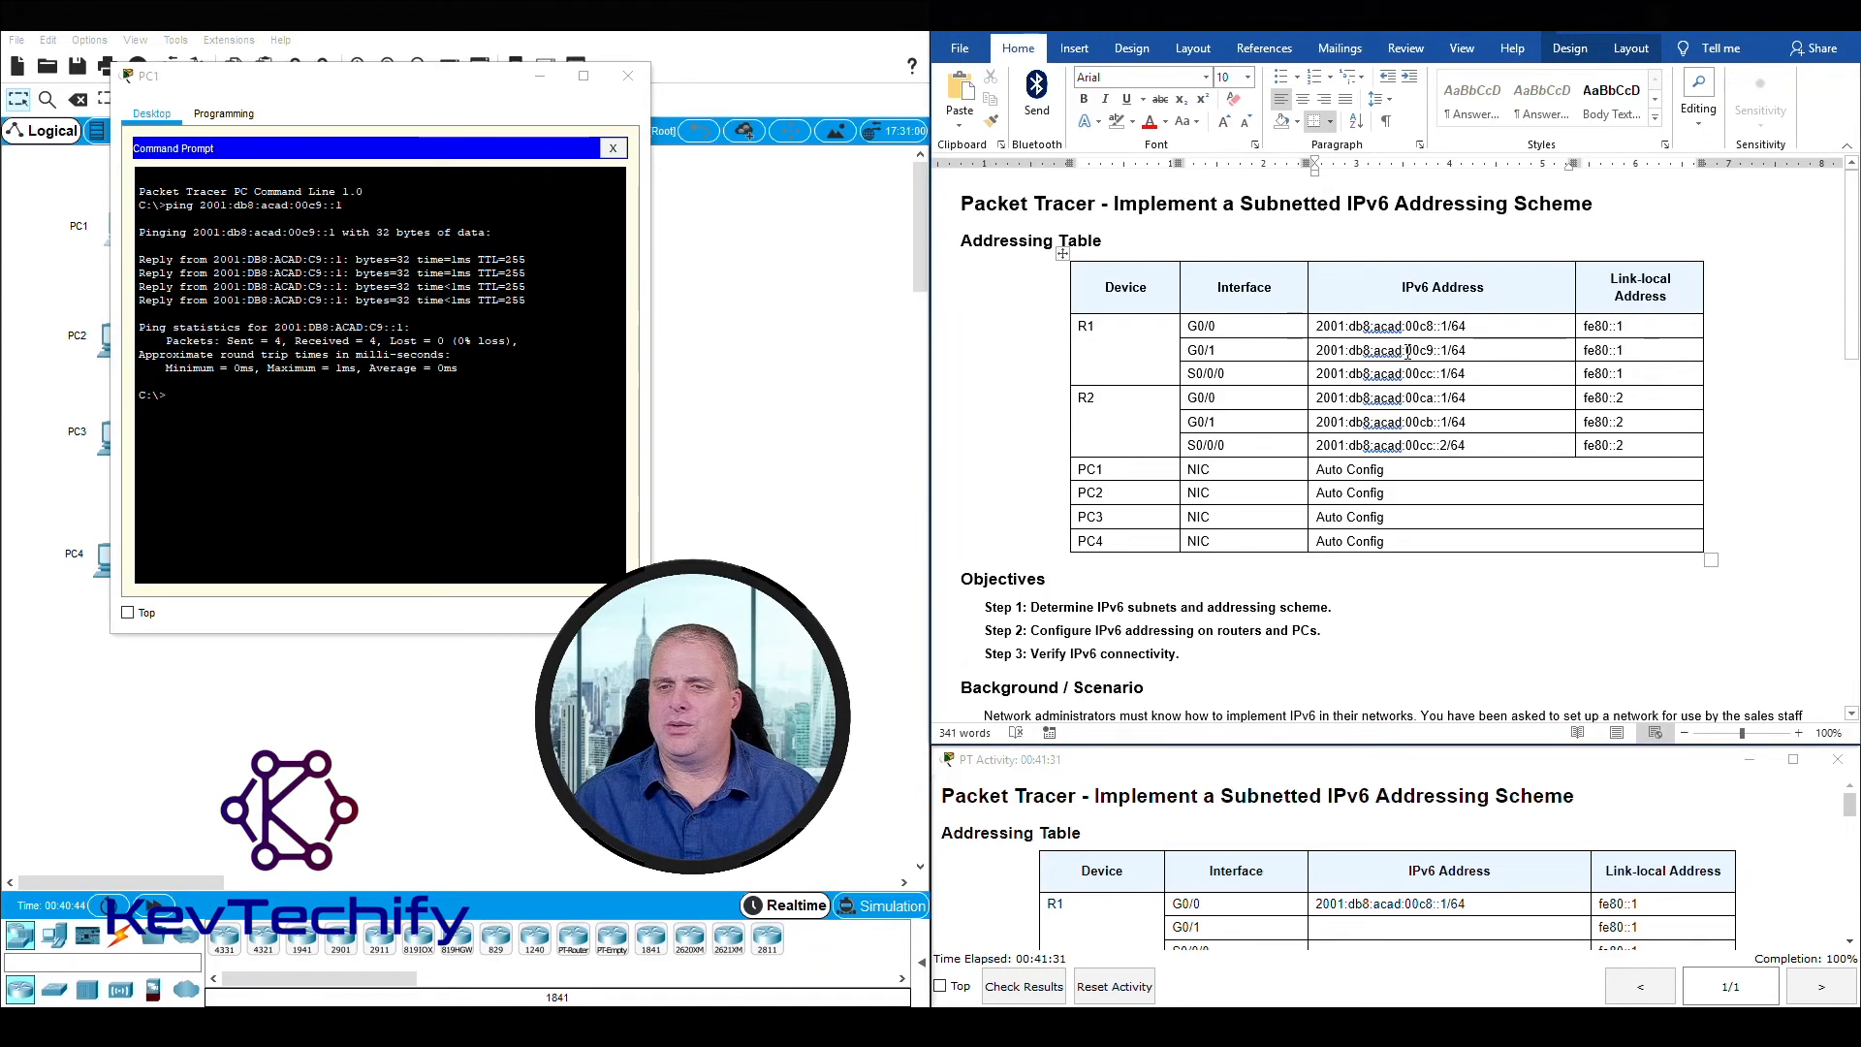
click(478, 409)
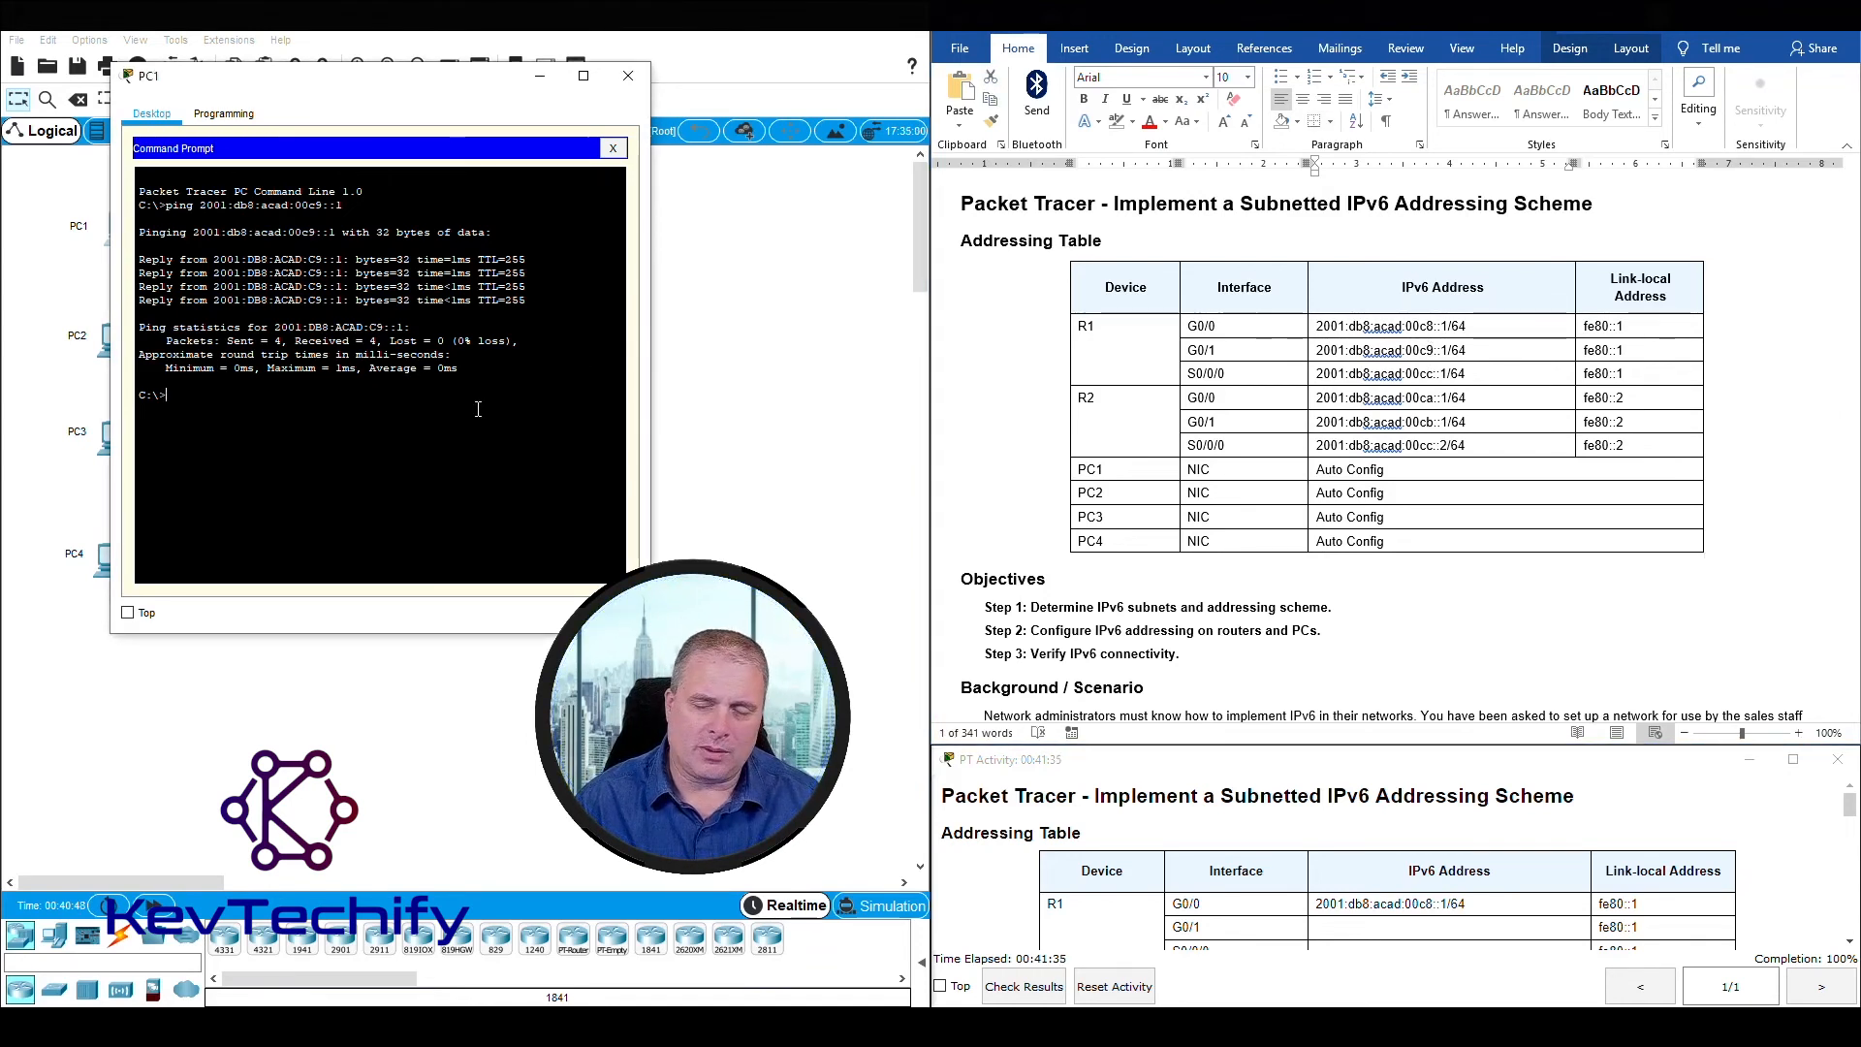
key(Up)
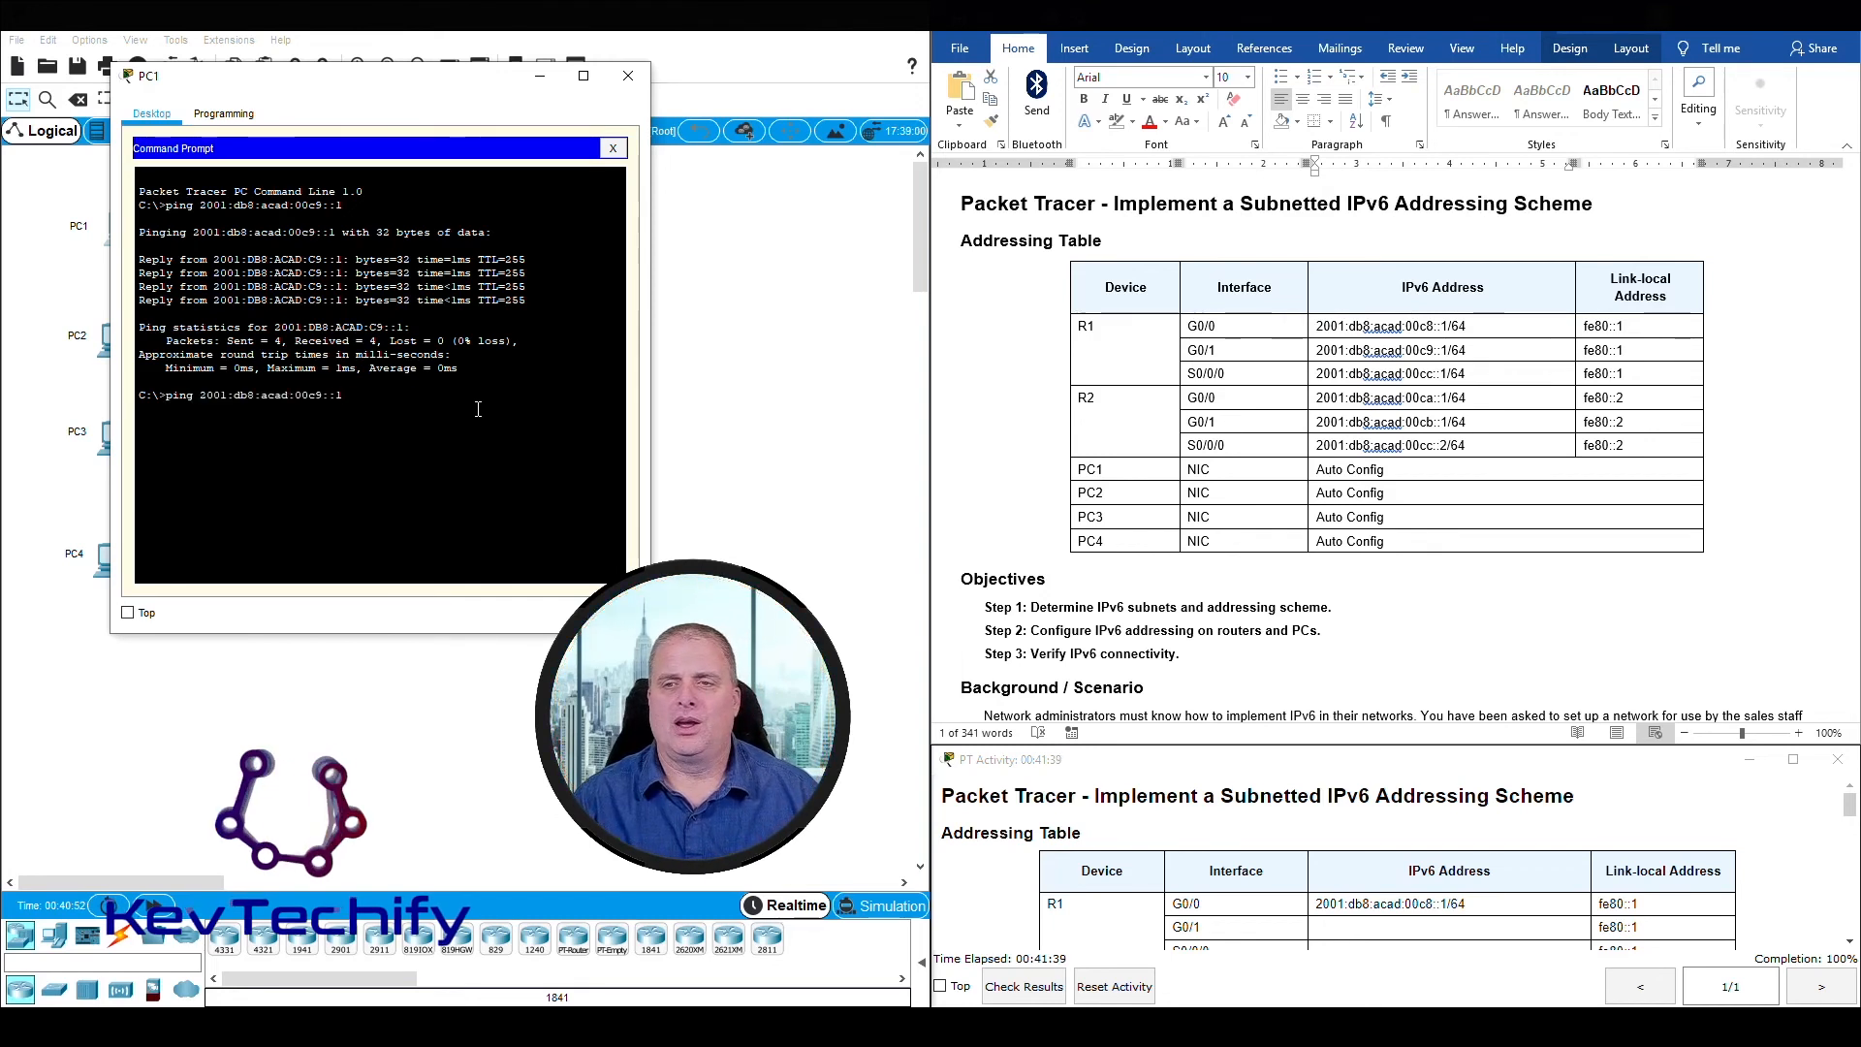
key(Left)
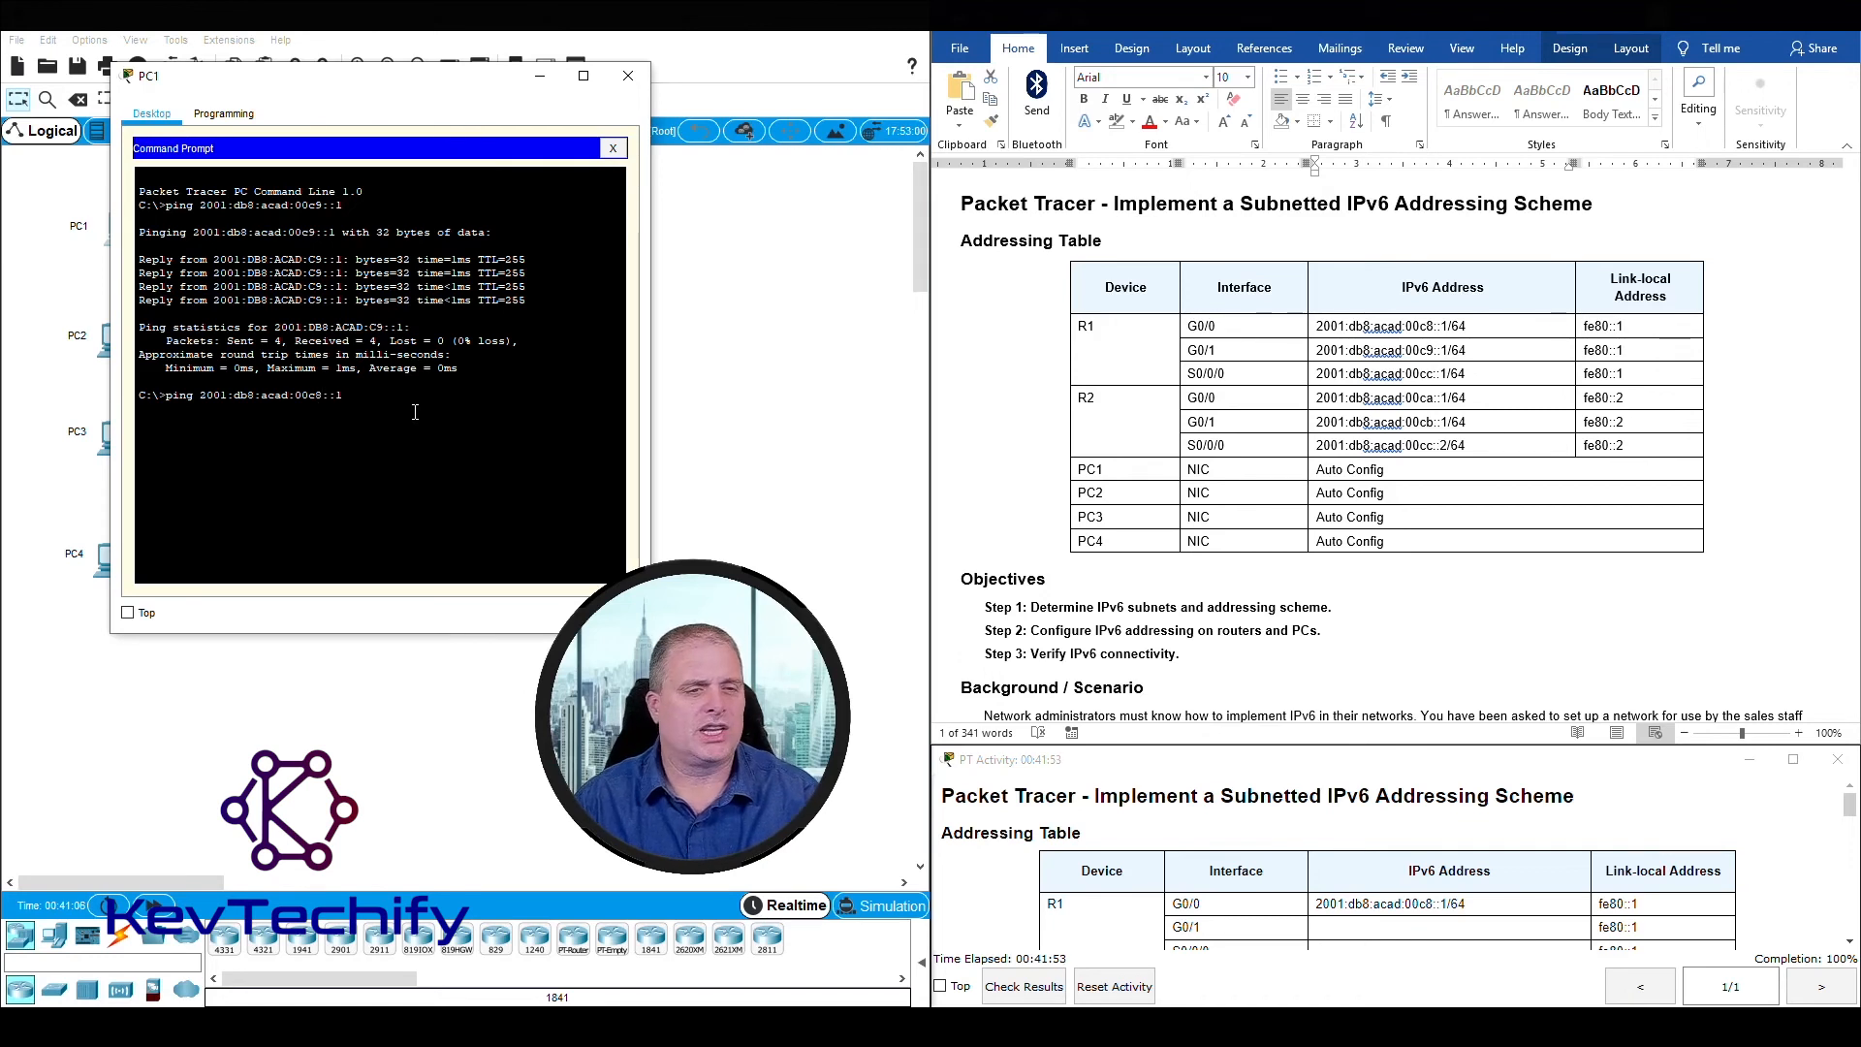
key(Return)
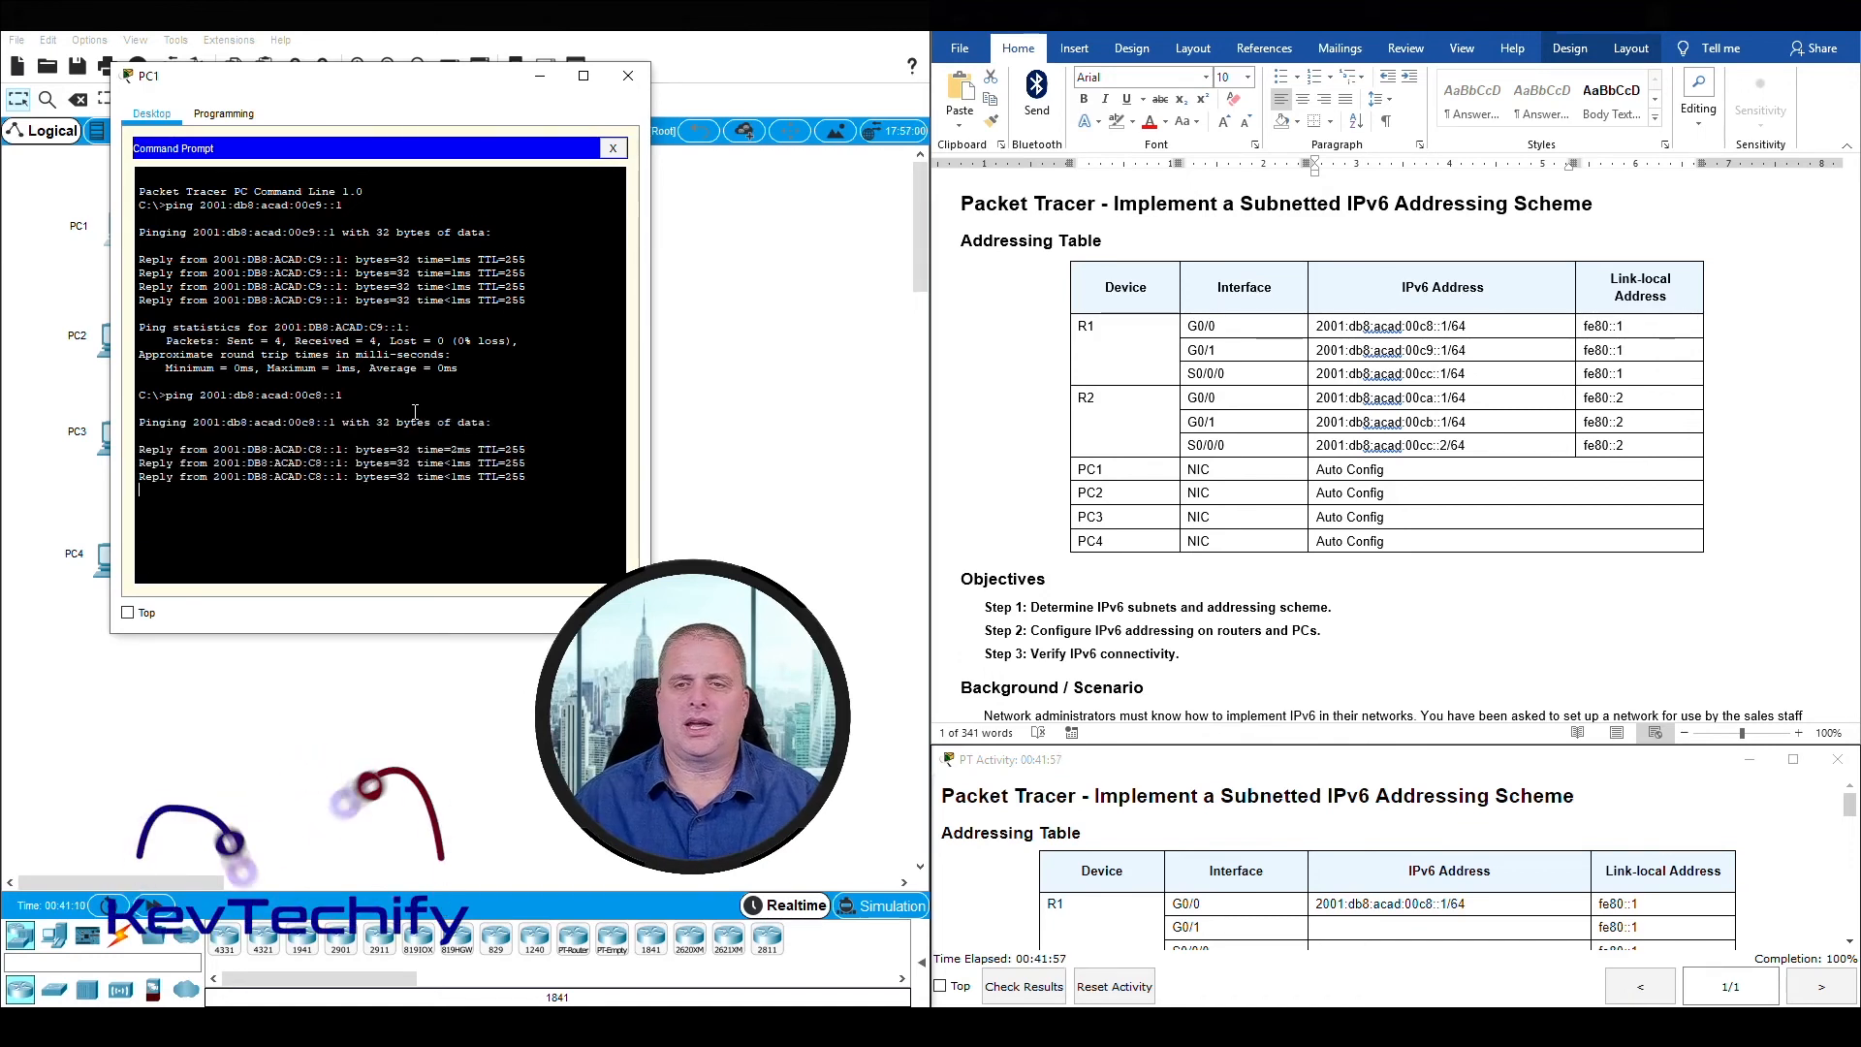
- Highlight R1's S0/0/0 entry in the addressing table and ping its address 2001:db8:acad:00cc::1 from PC1
click(1252, 381)
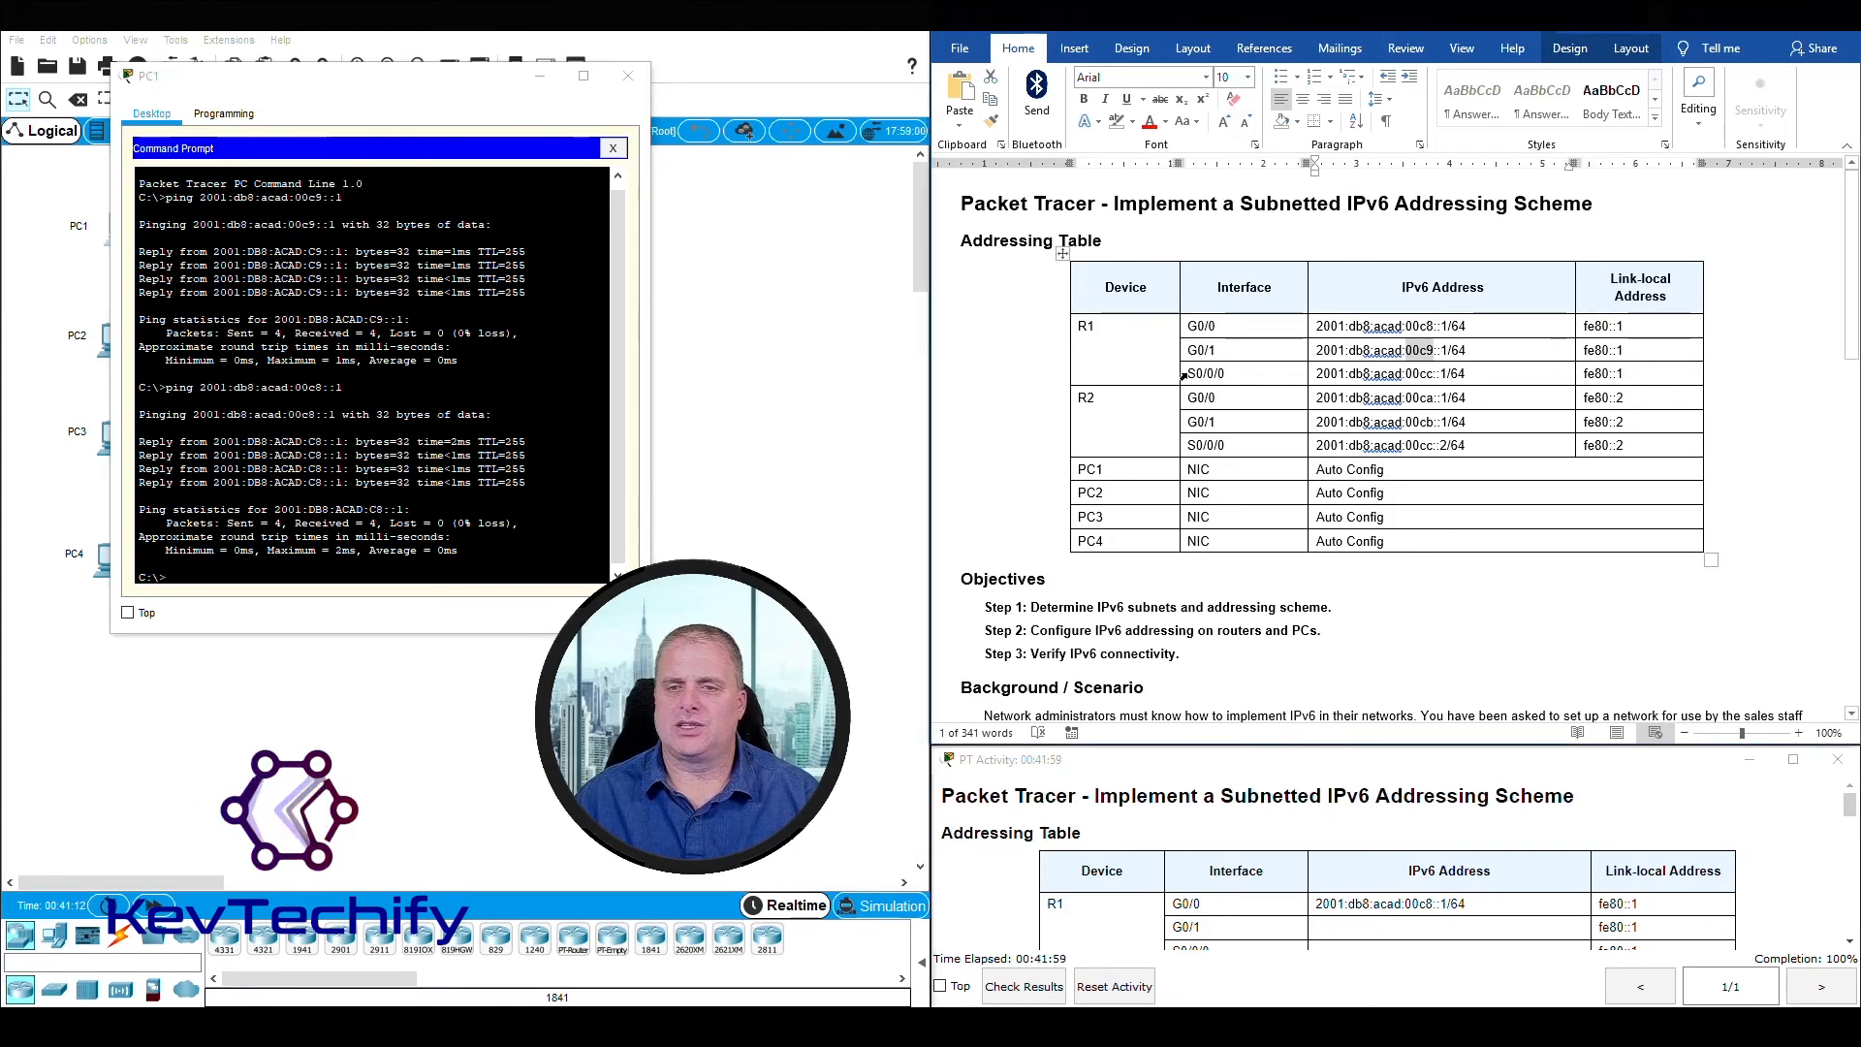
drag(1182, 375, 1414, 383)
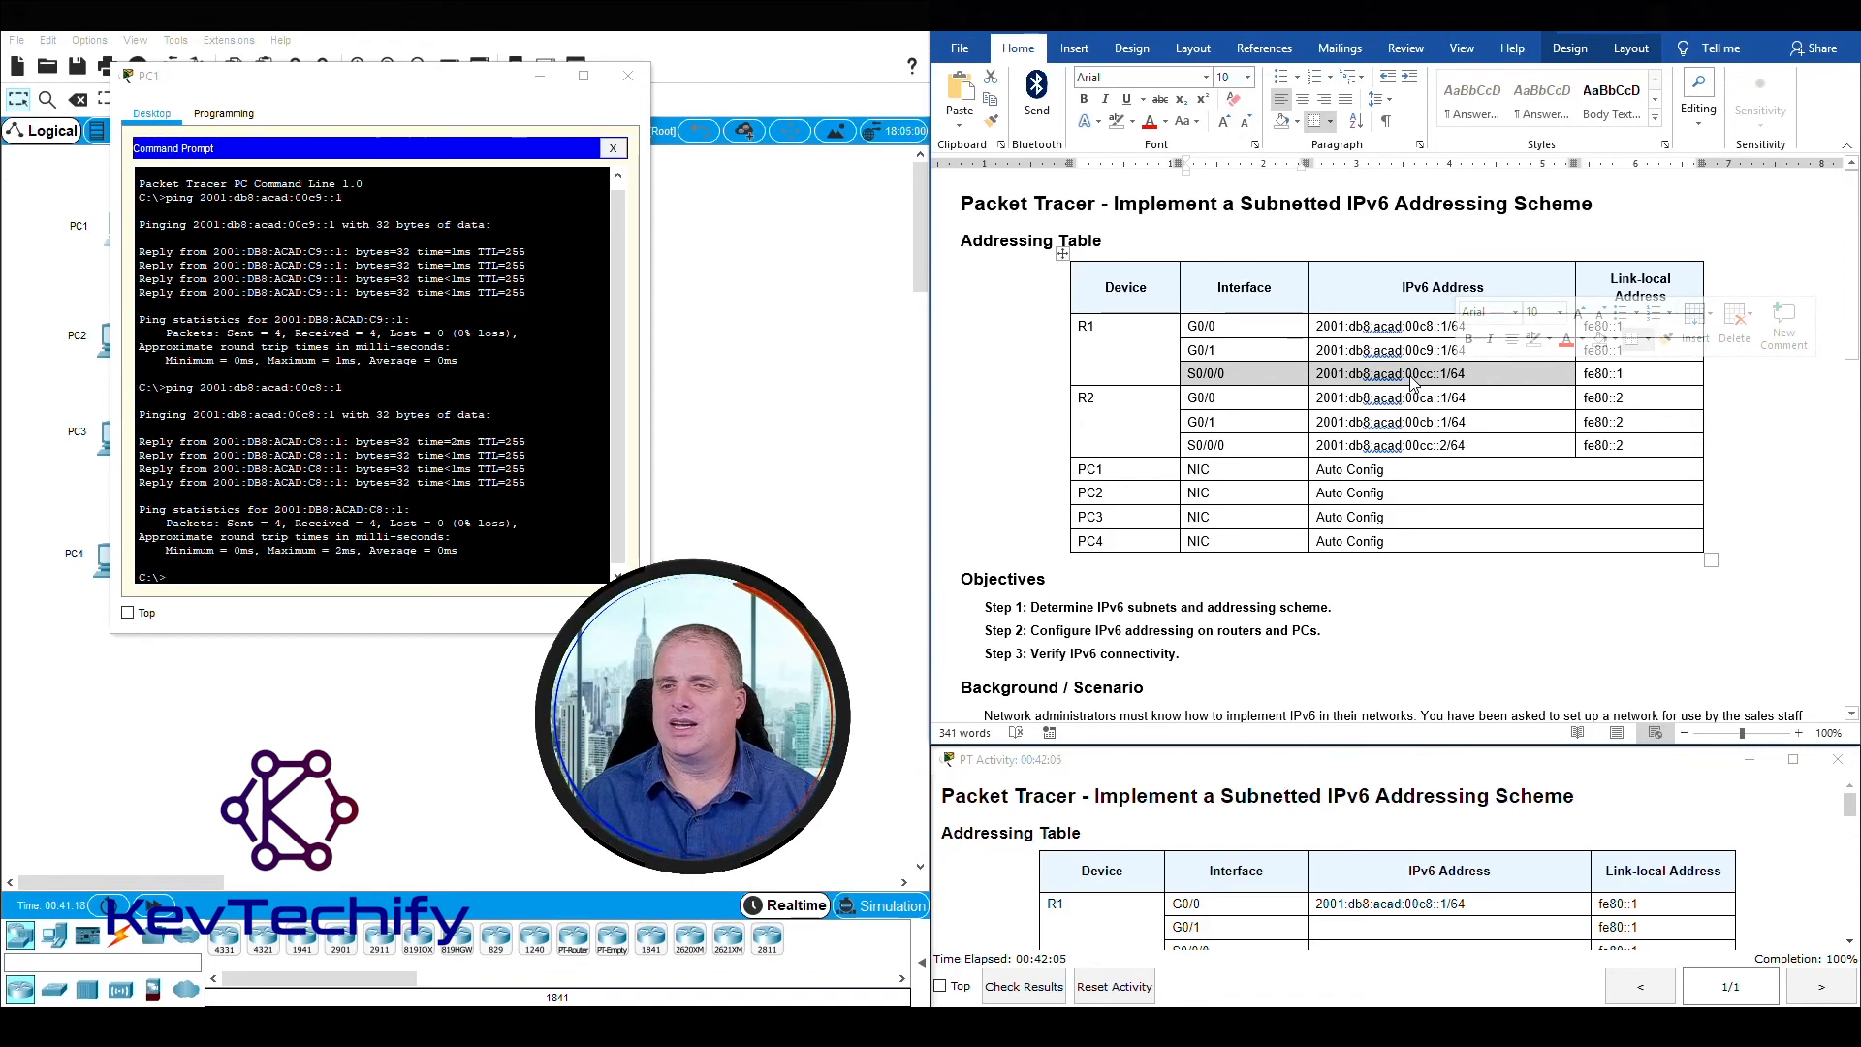
click(359, 576)
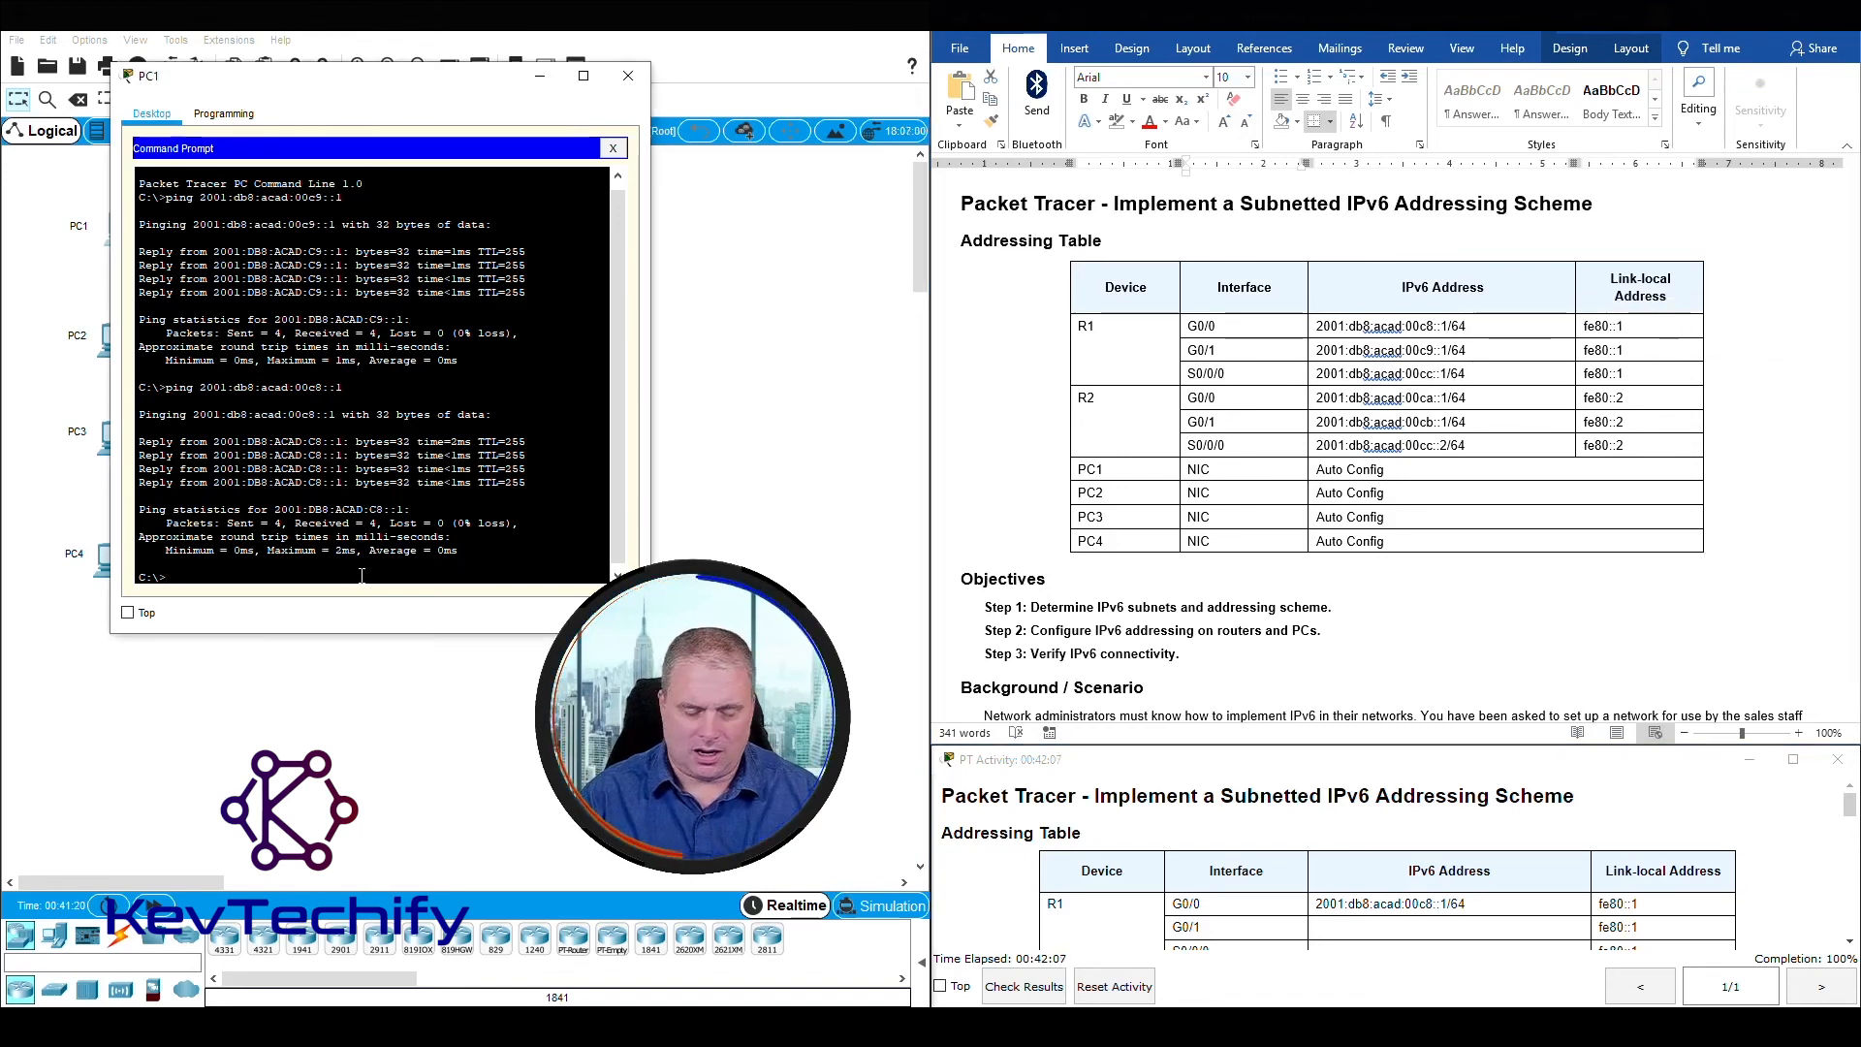
key(Up)
key(Left)
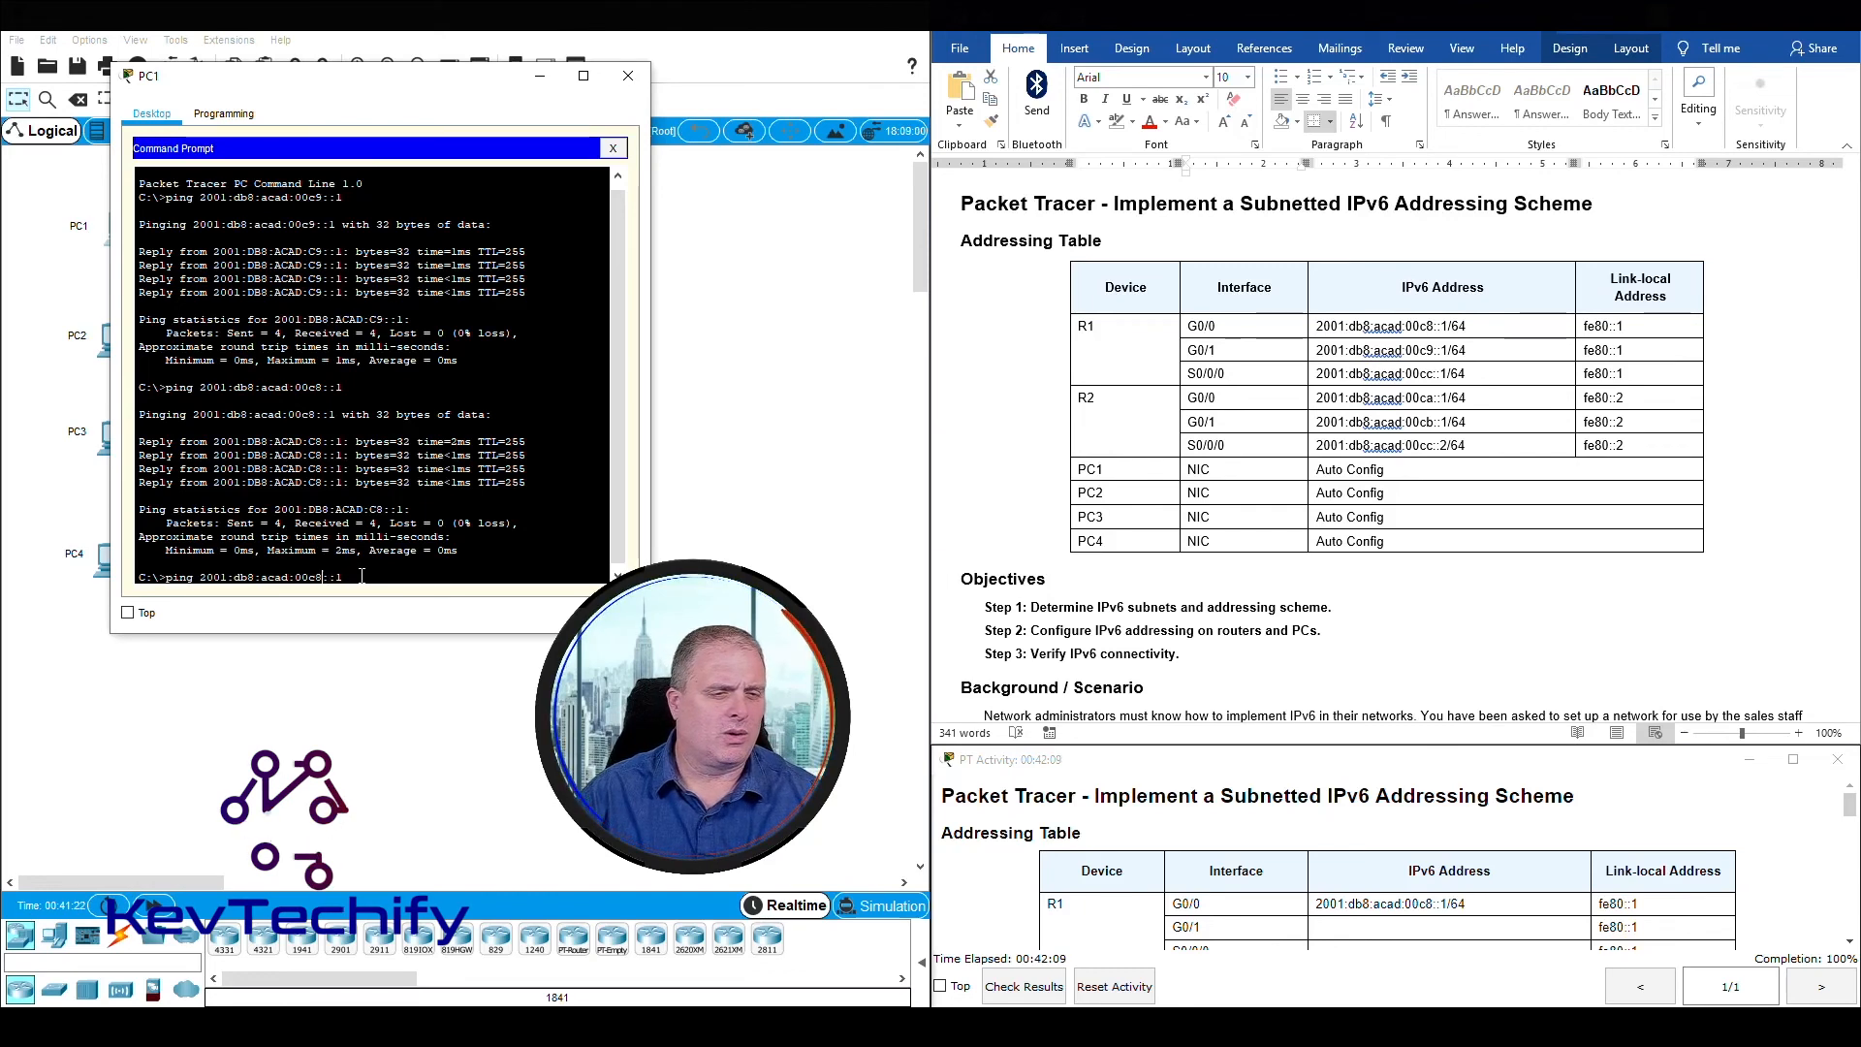
key(BackSpace)
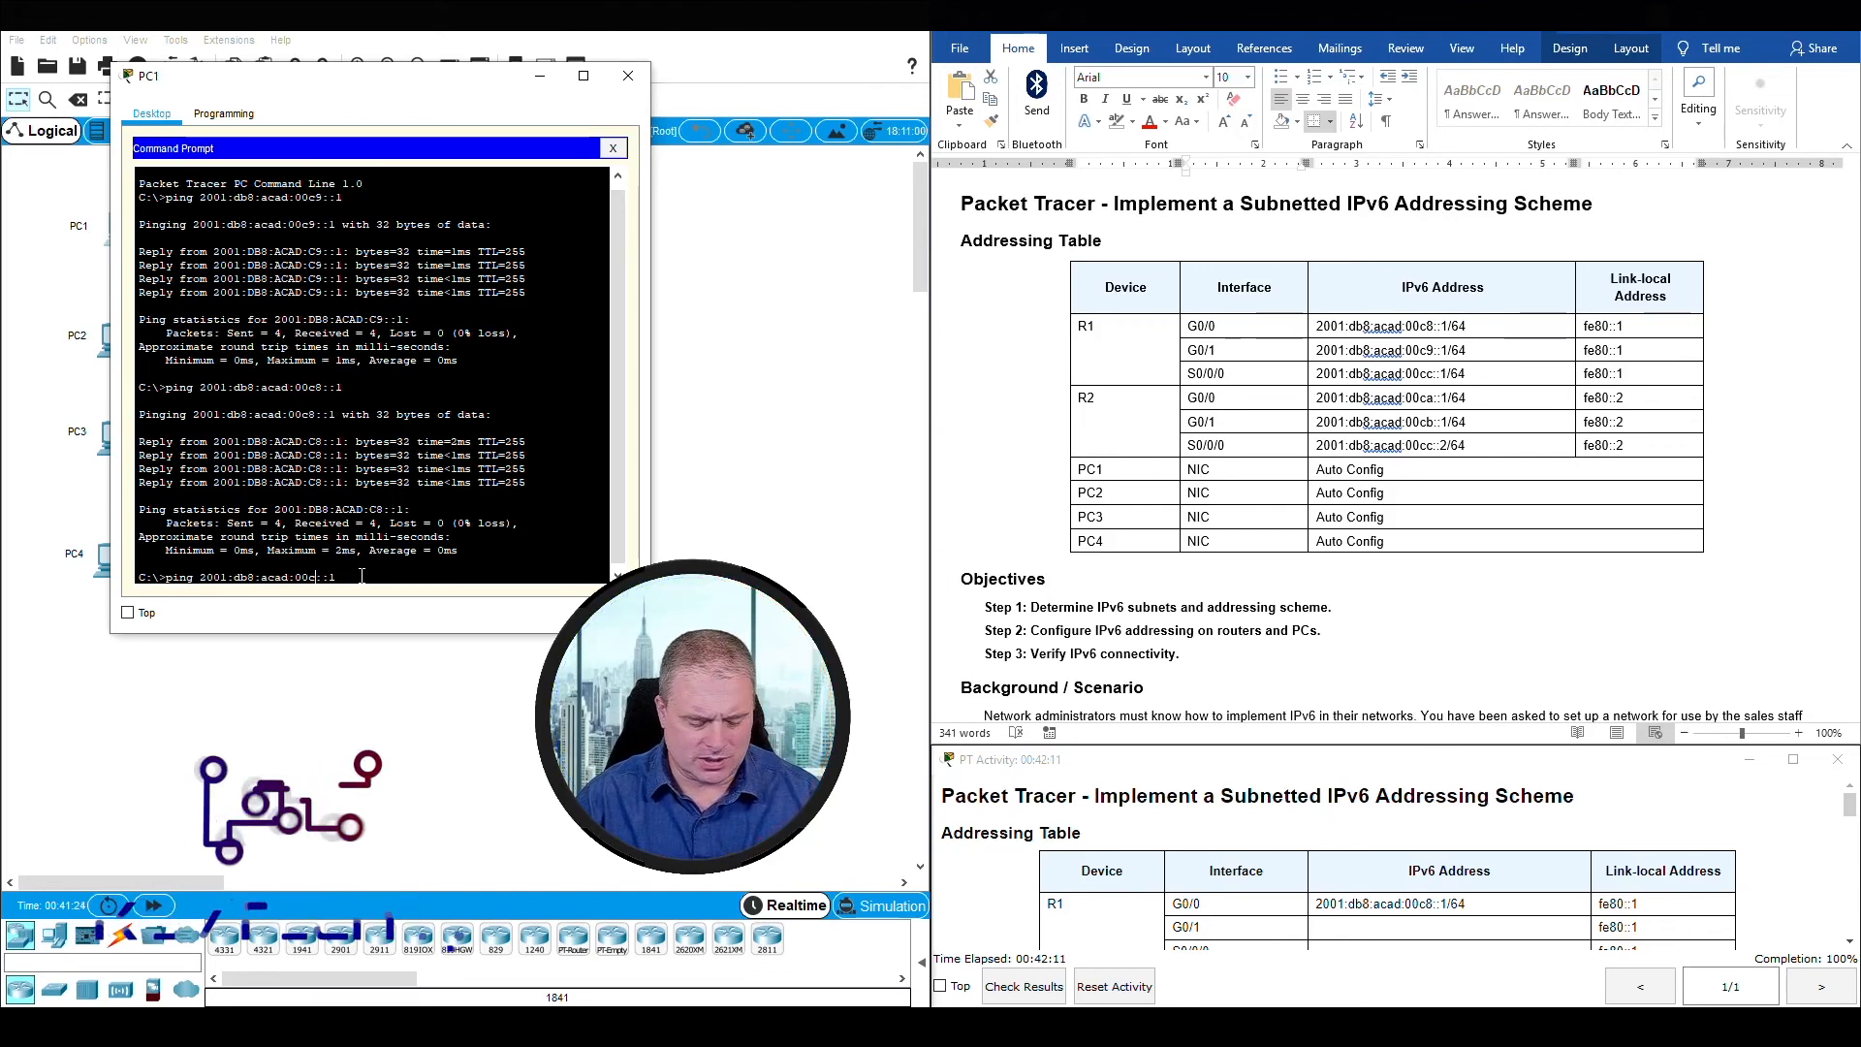
text(c)
key(Return)
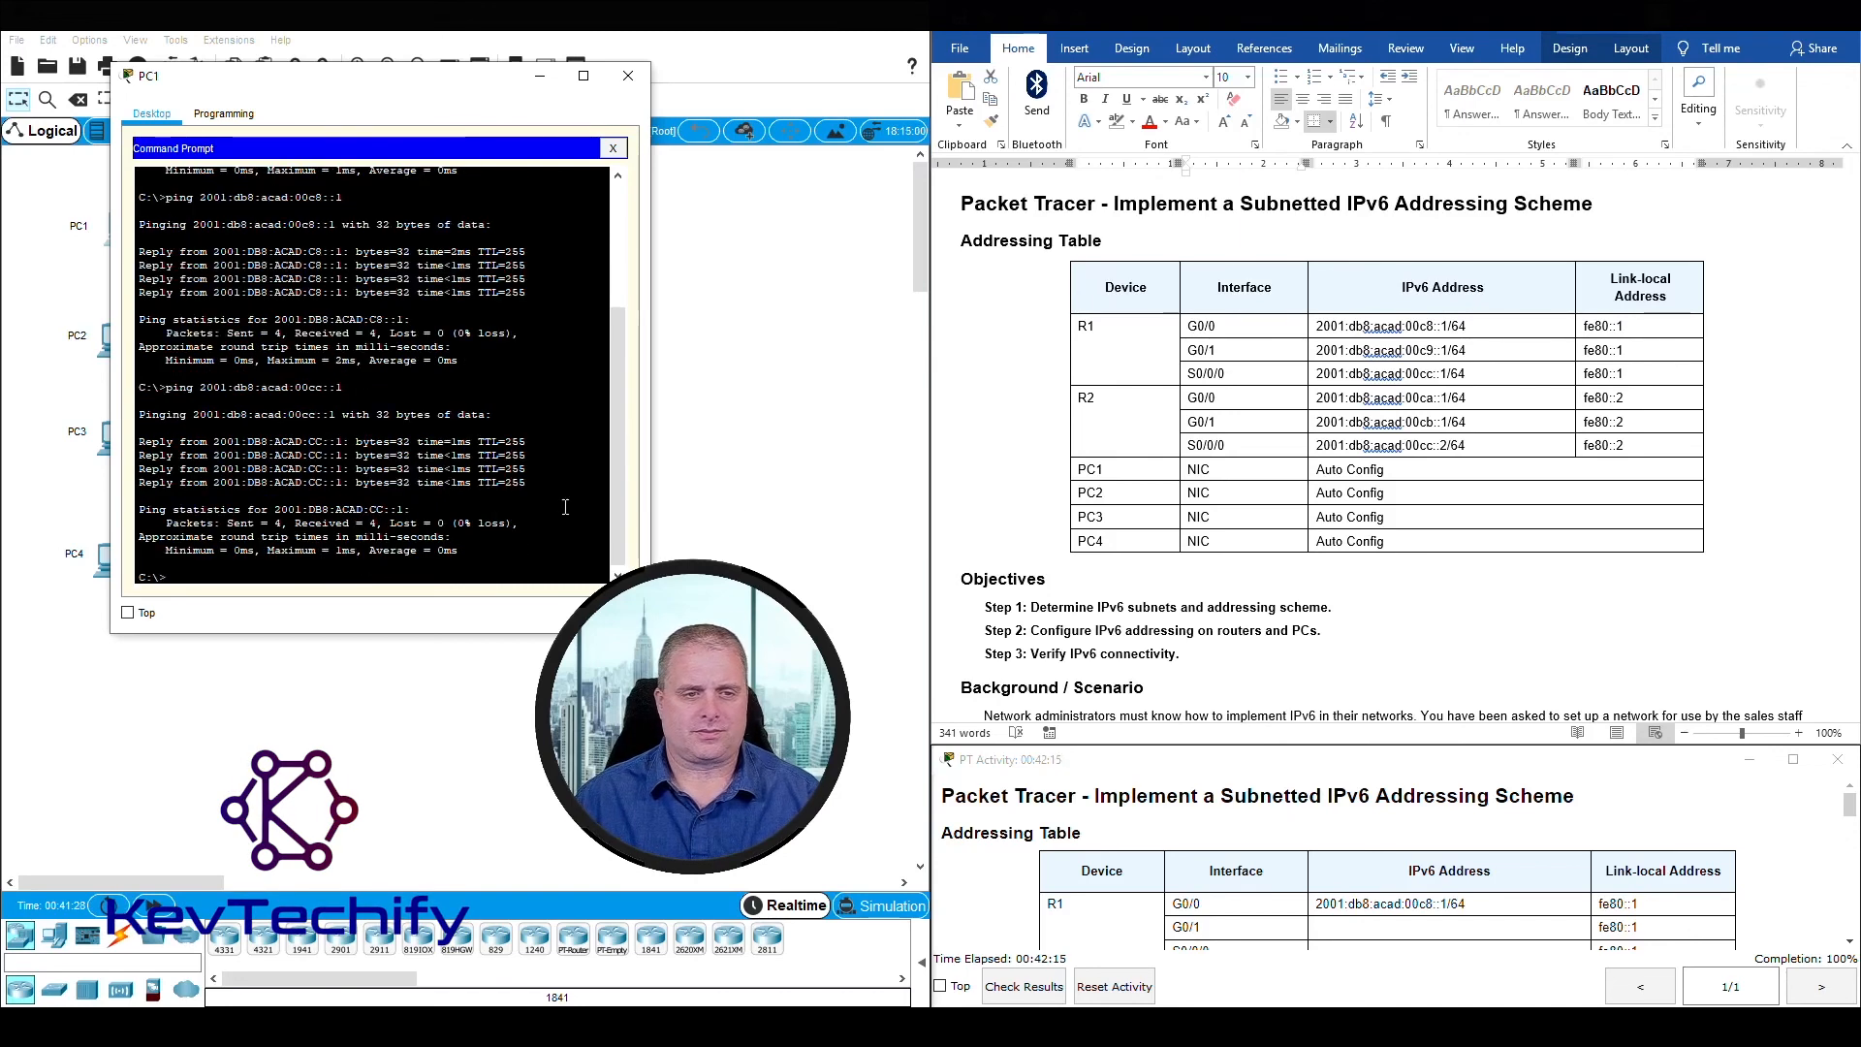
- Highlight R2's IPv6 addresses in the addressing table and ping its G0/0 address 2001:db8:acad:00ca::1 from PC1
drag(1376, 375, 1261, 375)
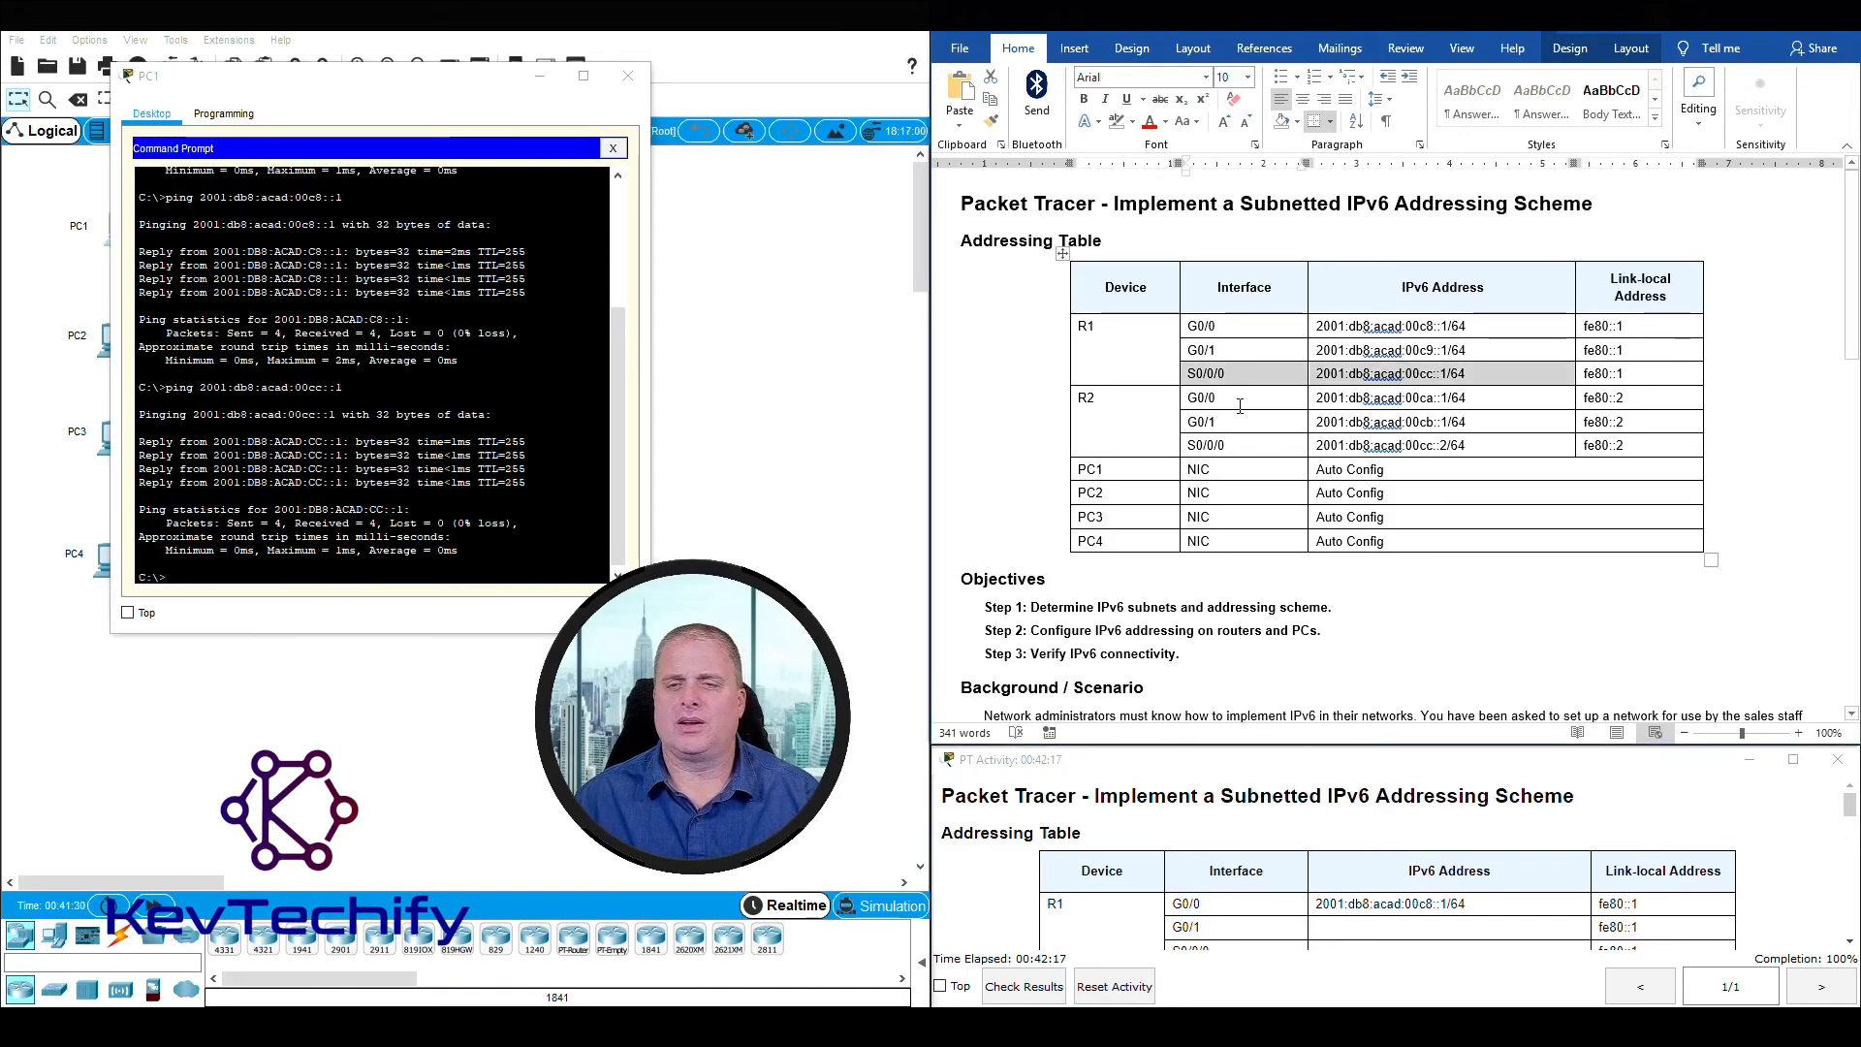
click(1240, 406)
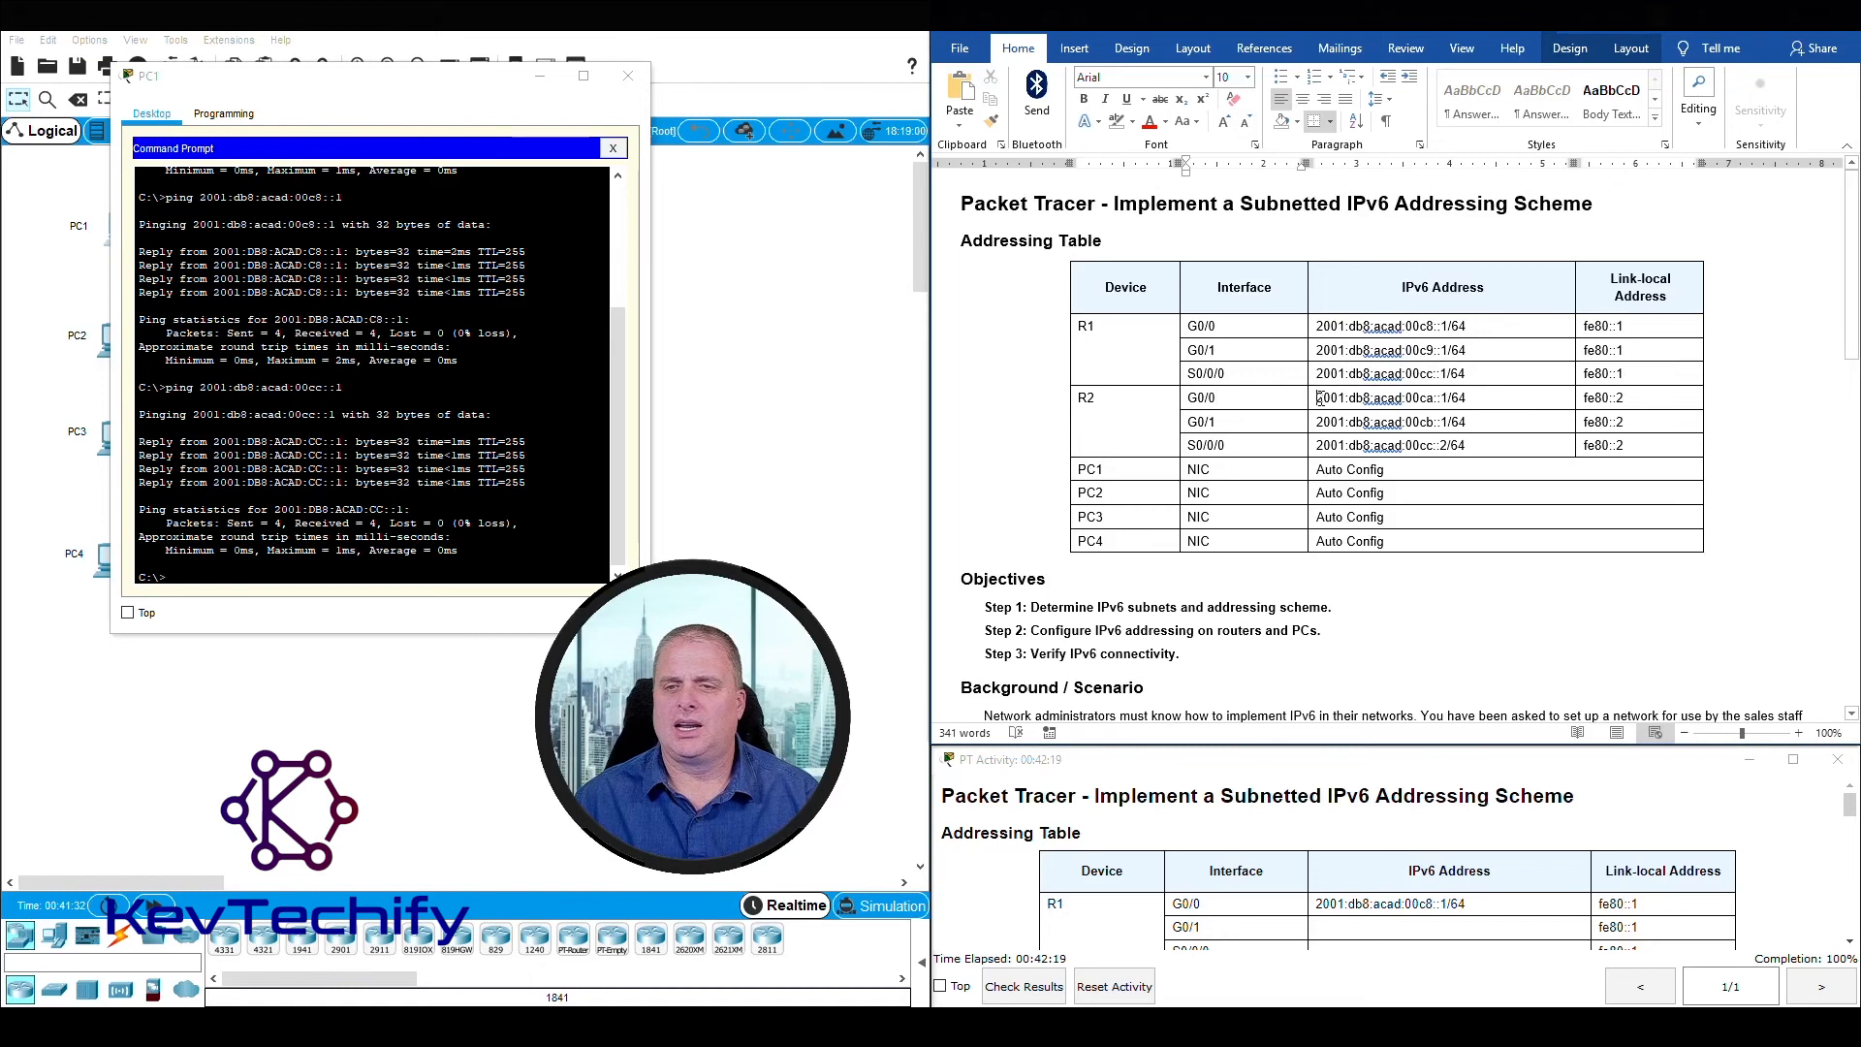
drag(1319, 397, 1479, 444)
click(301, 575)
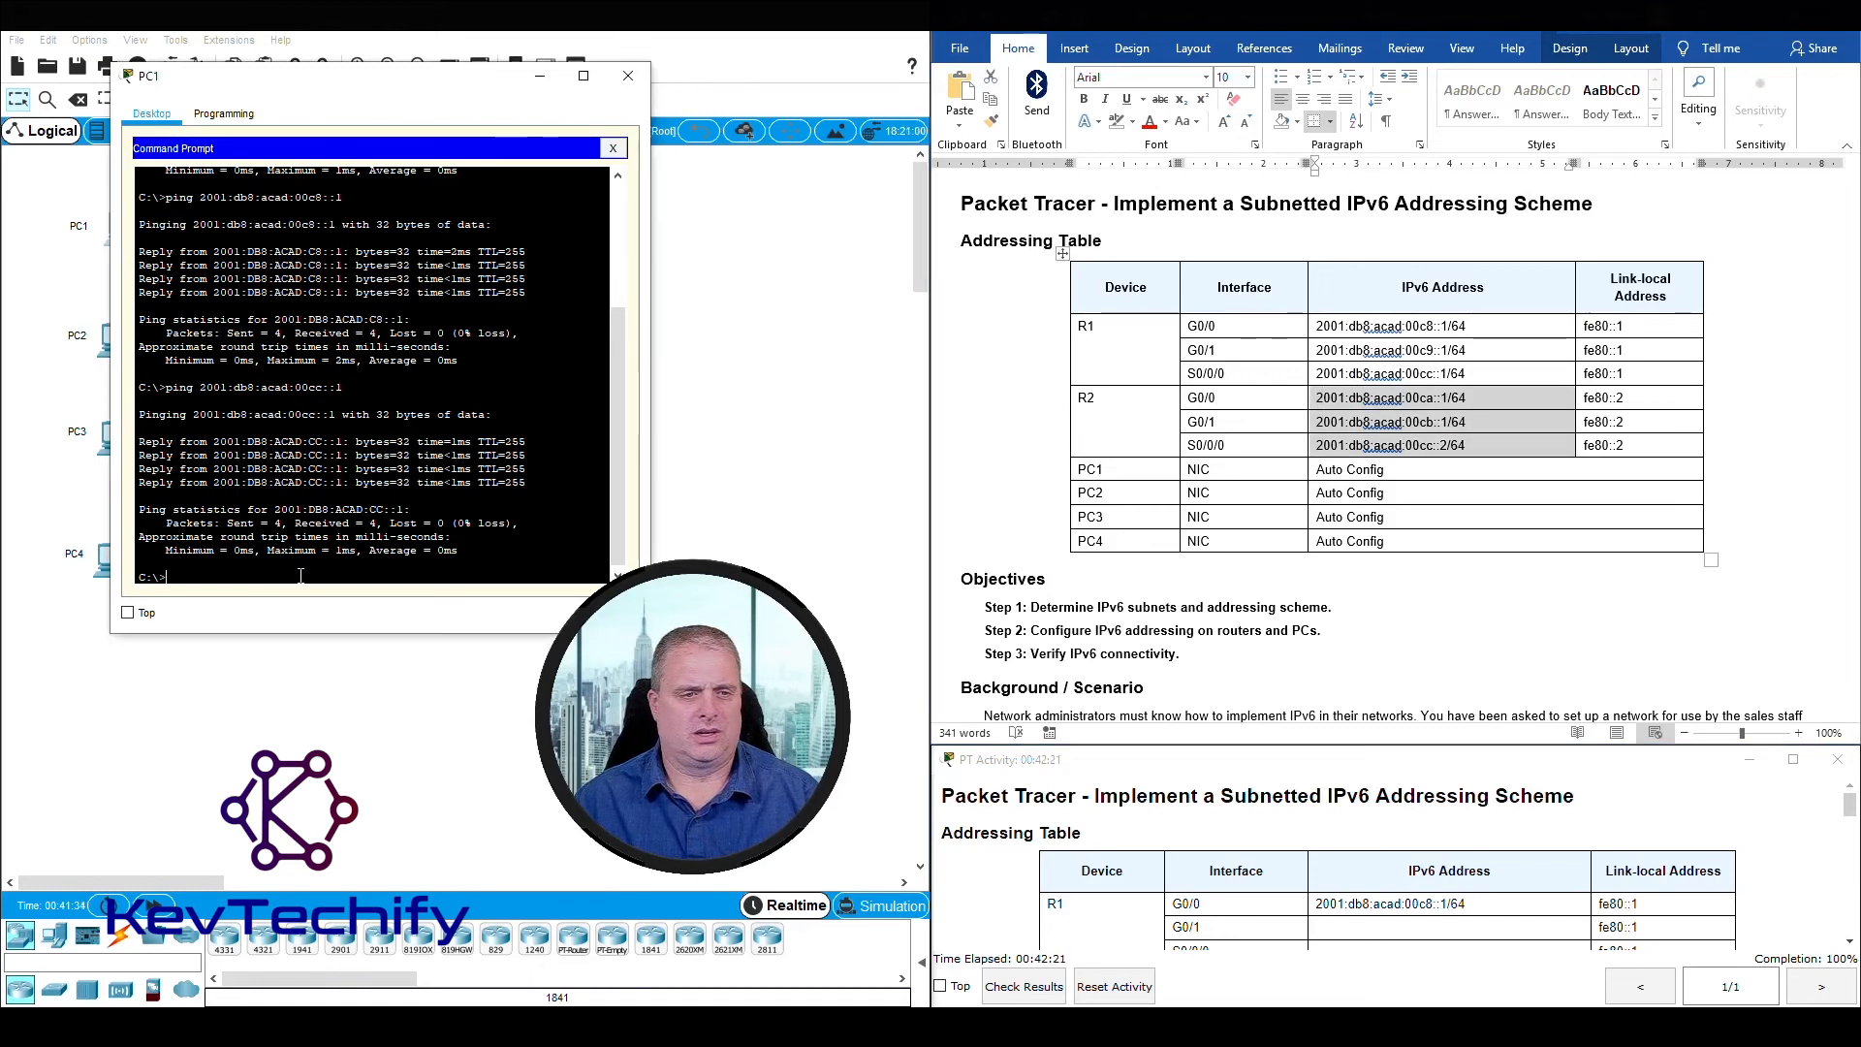
key(Up)
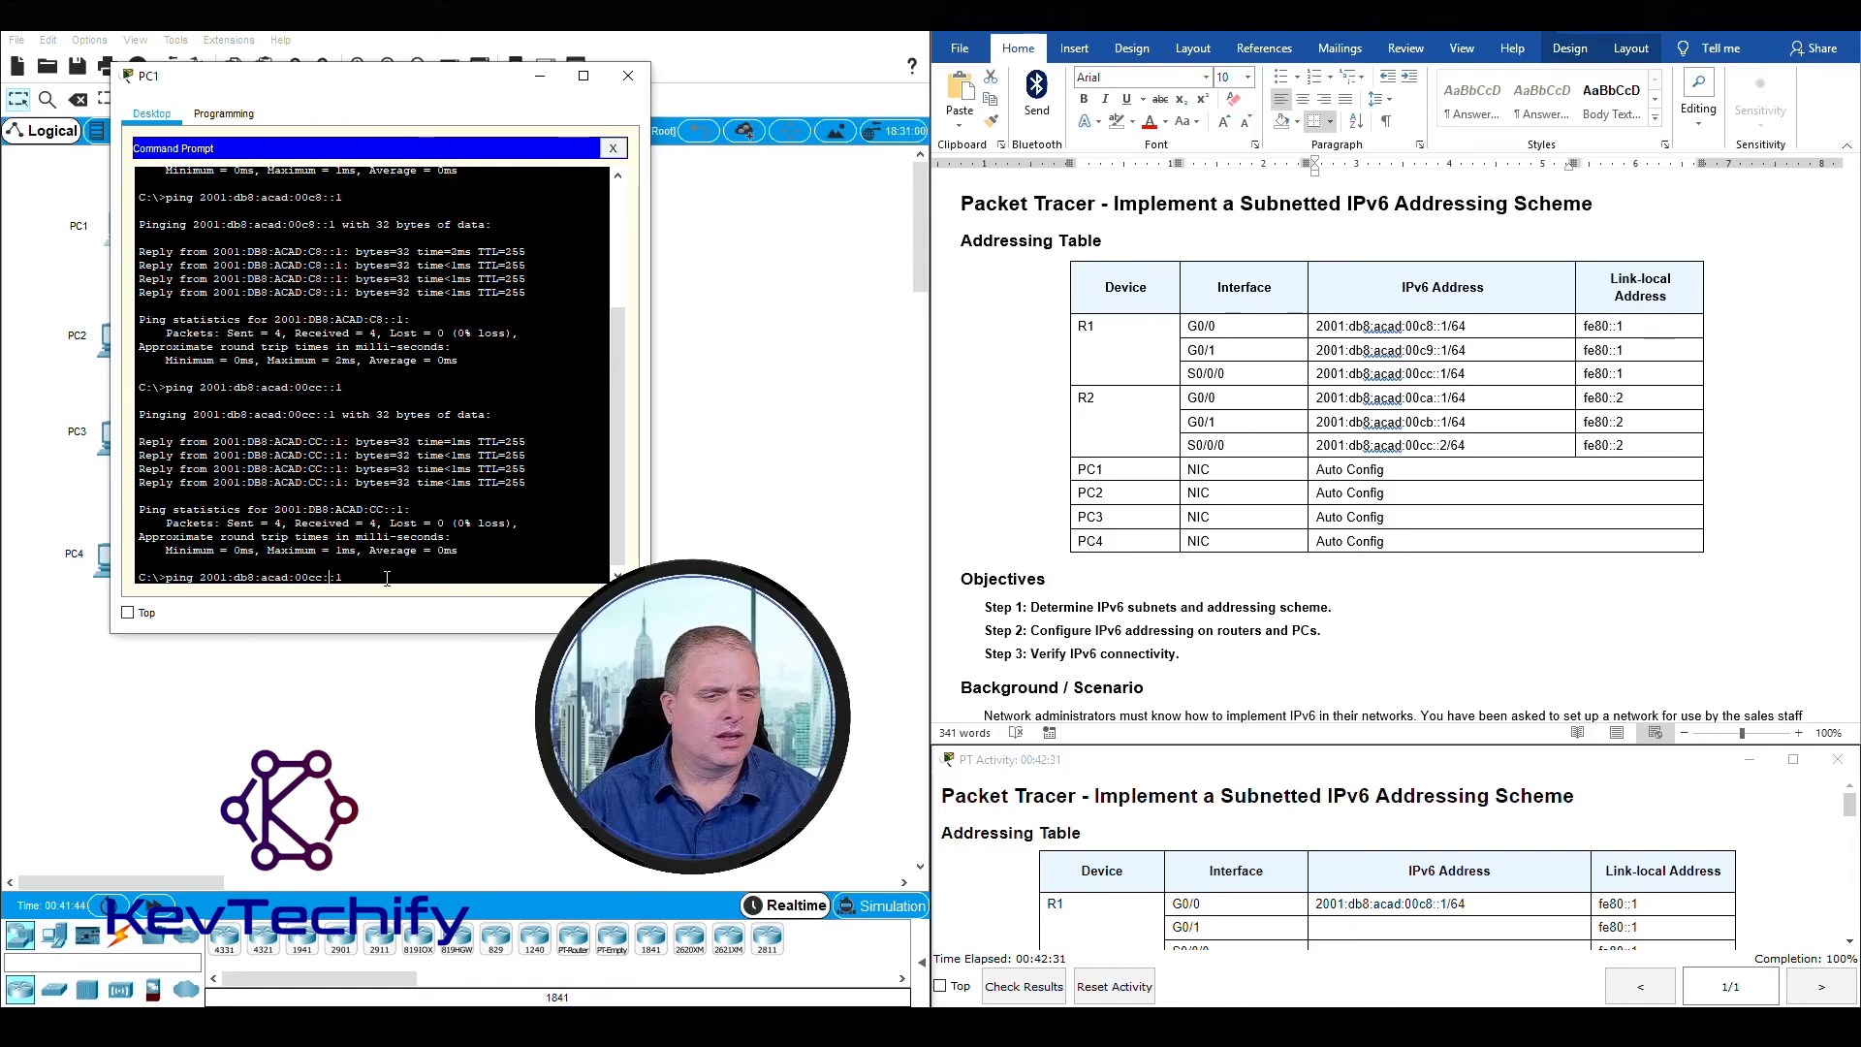
key(Left)
key(Left)
key(Left)
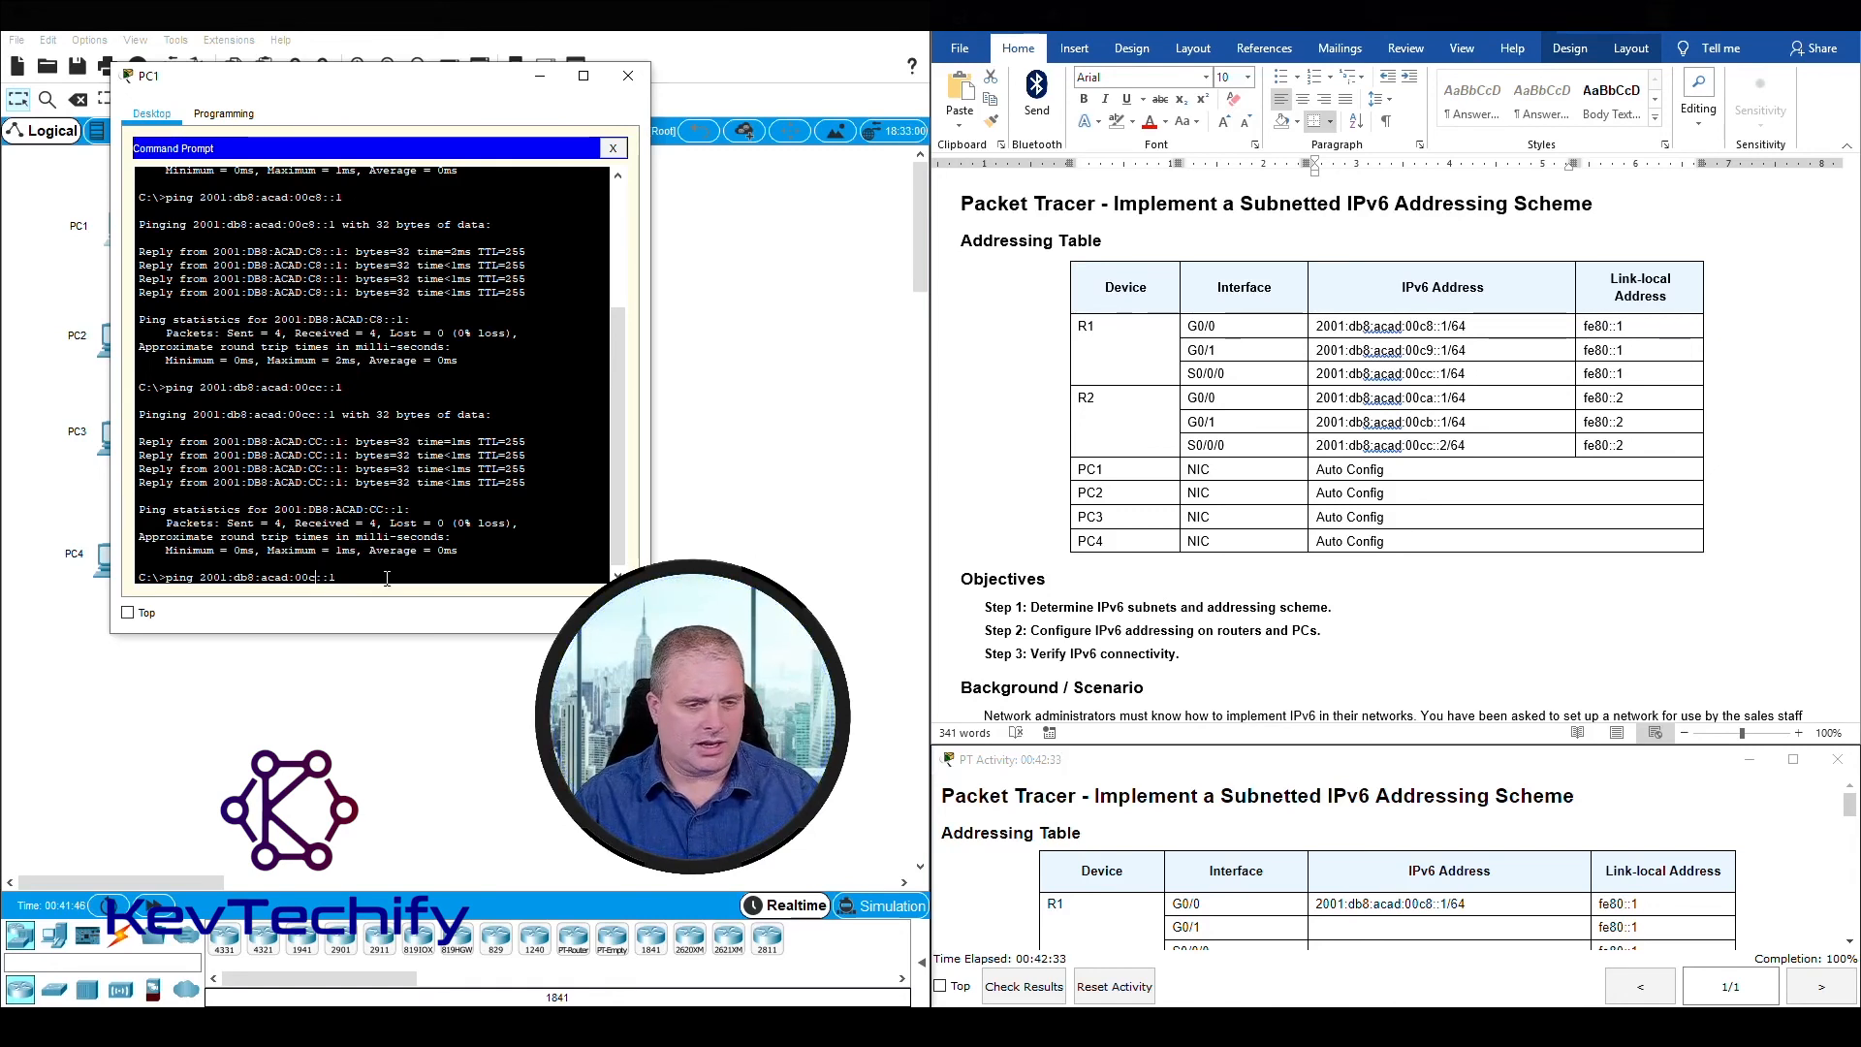
text(a)
key(Return)
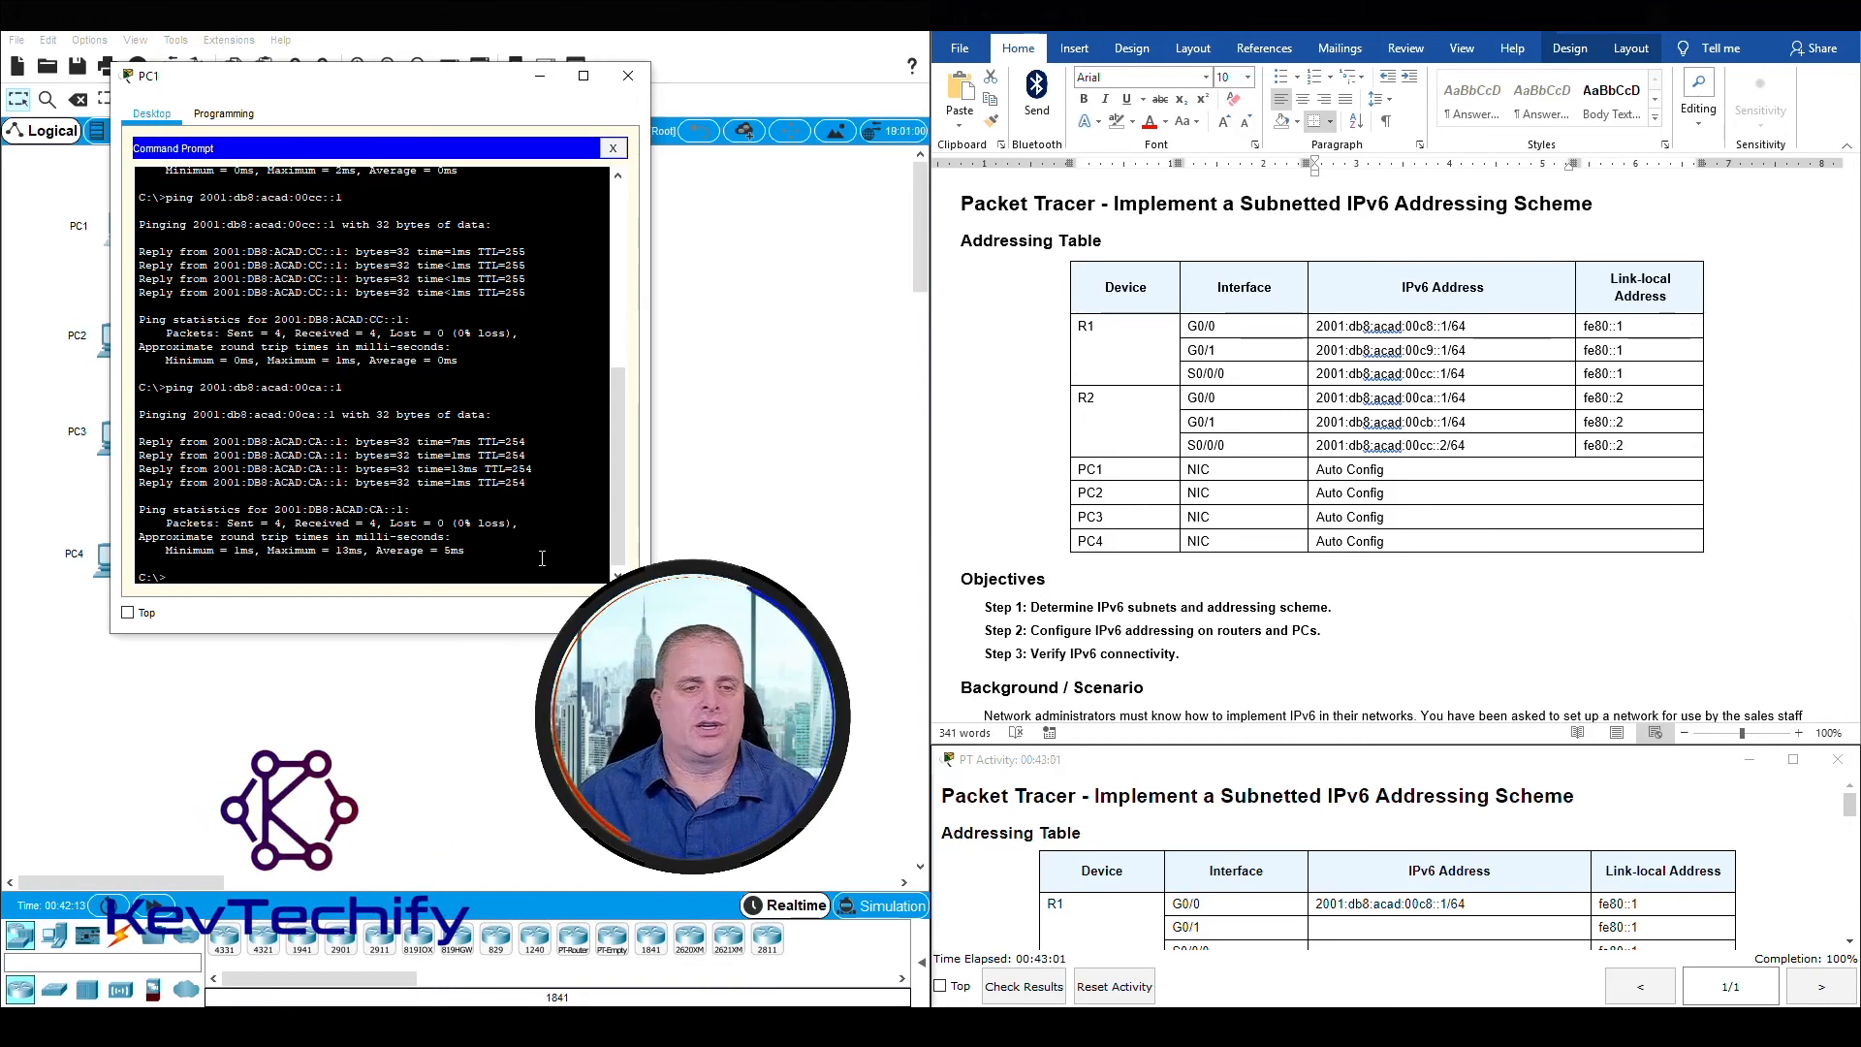
- Mark the 00cb subnet in R2's G0/1 table entry and ping 2001:db8:acad:00cb::1 from PC1
click(1297, 412)
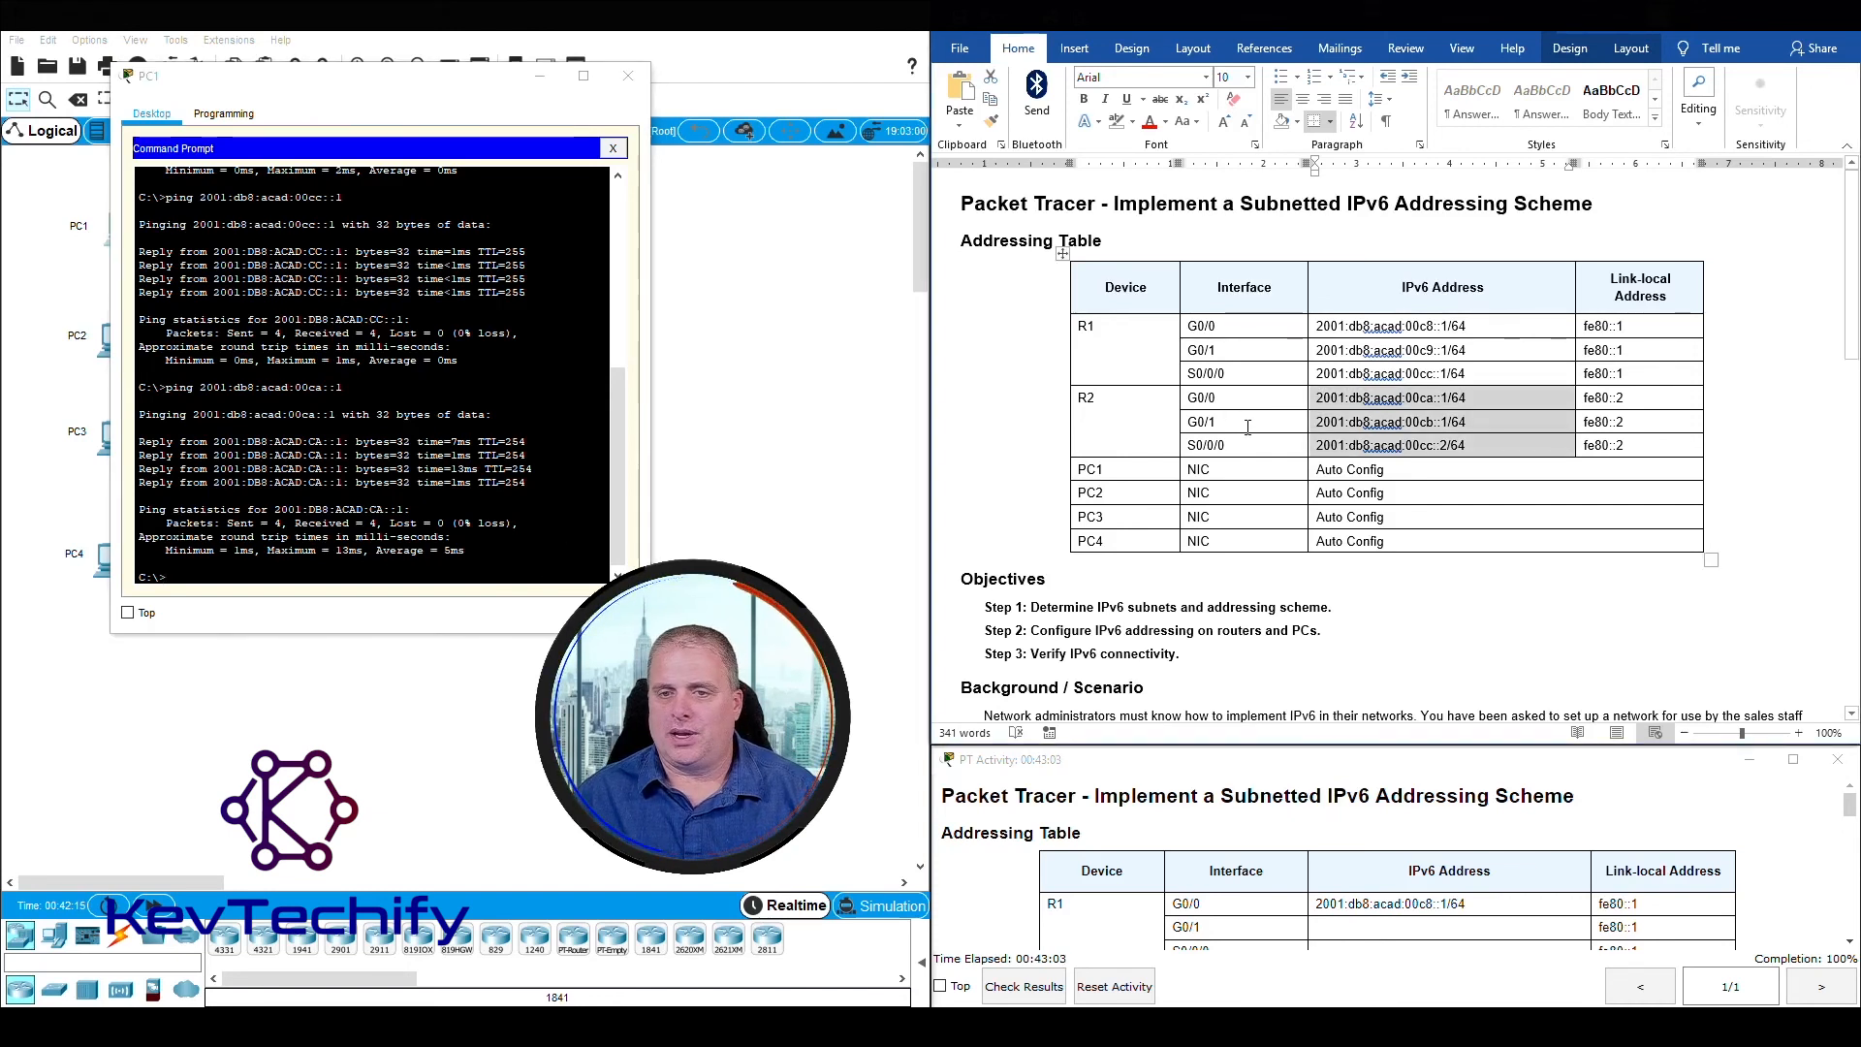
click(1434, 423)
double_click(1432, 422)
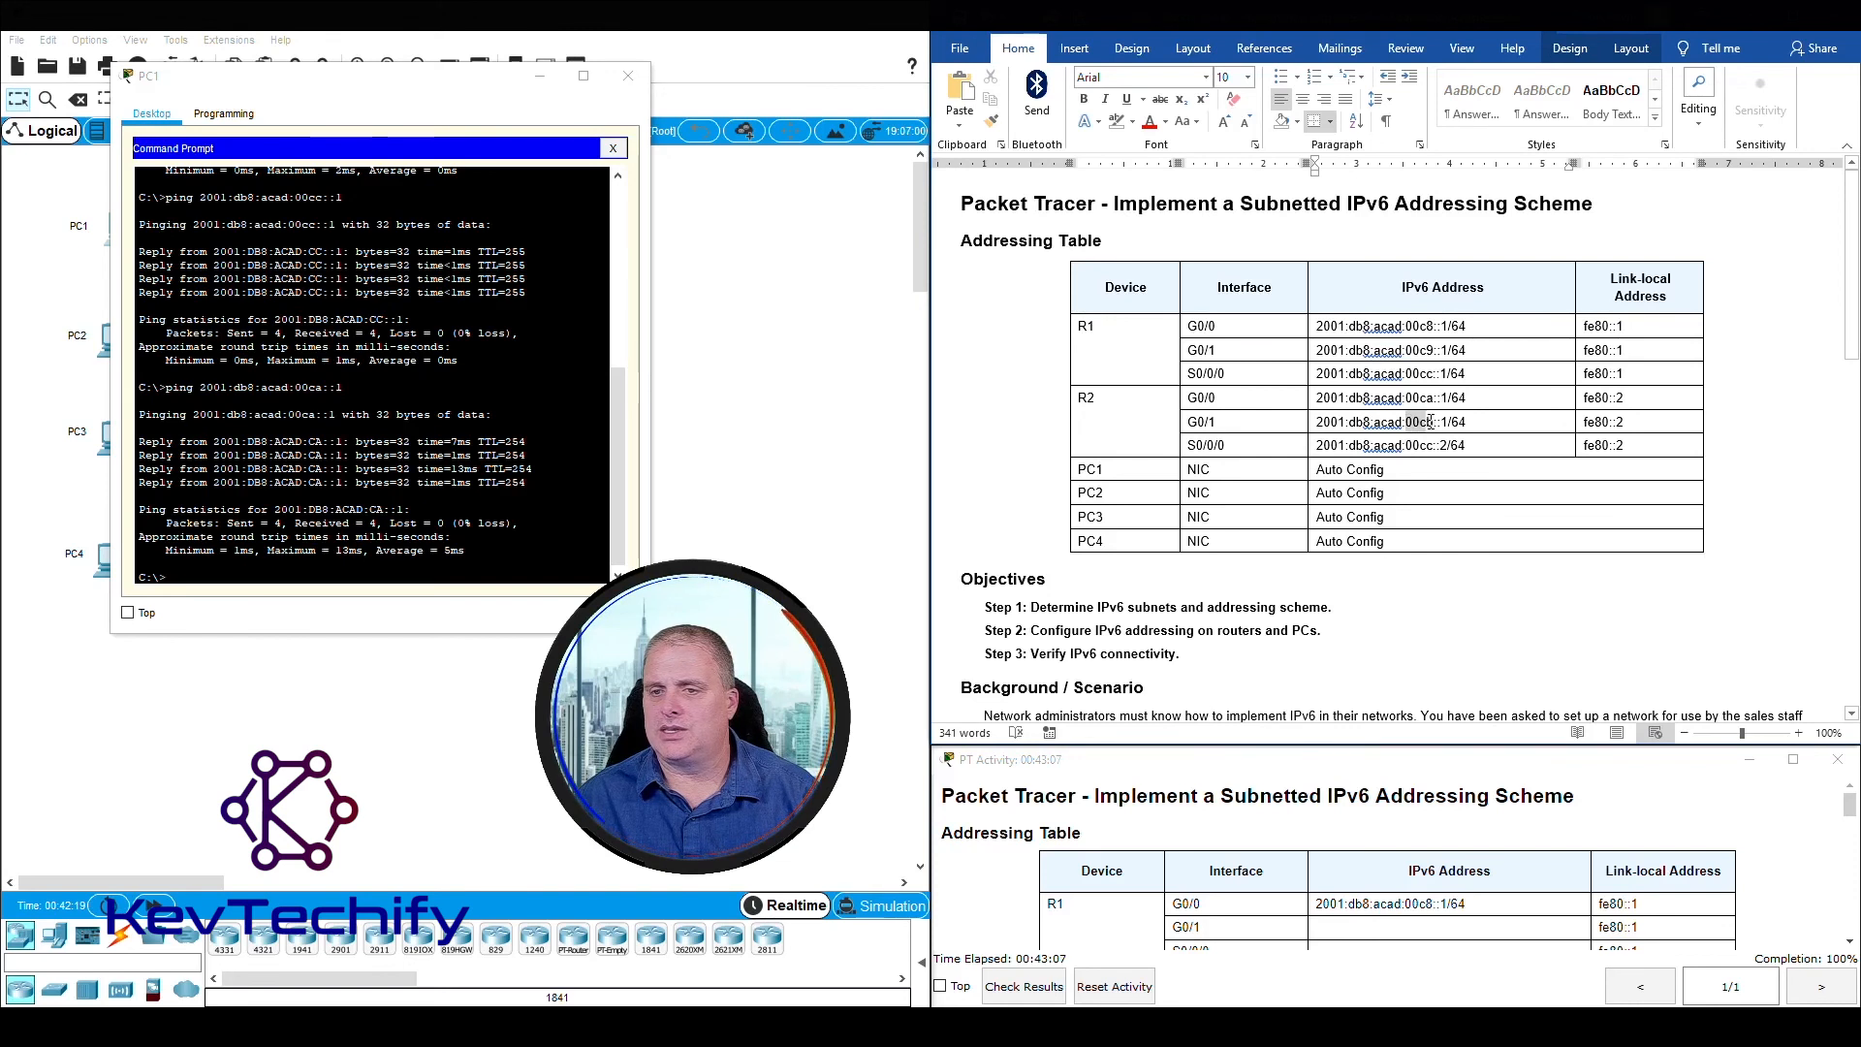
click(378, 561)
key(Up)
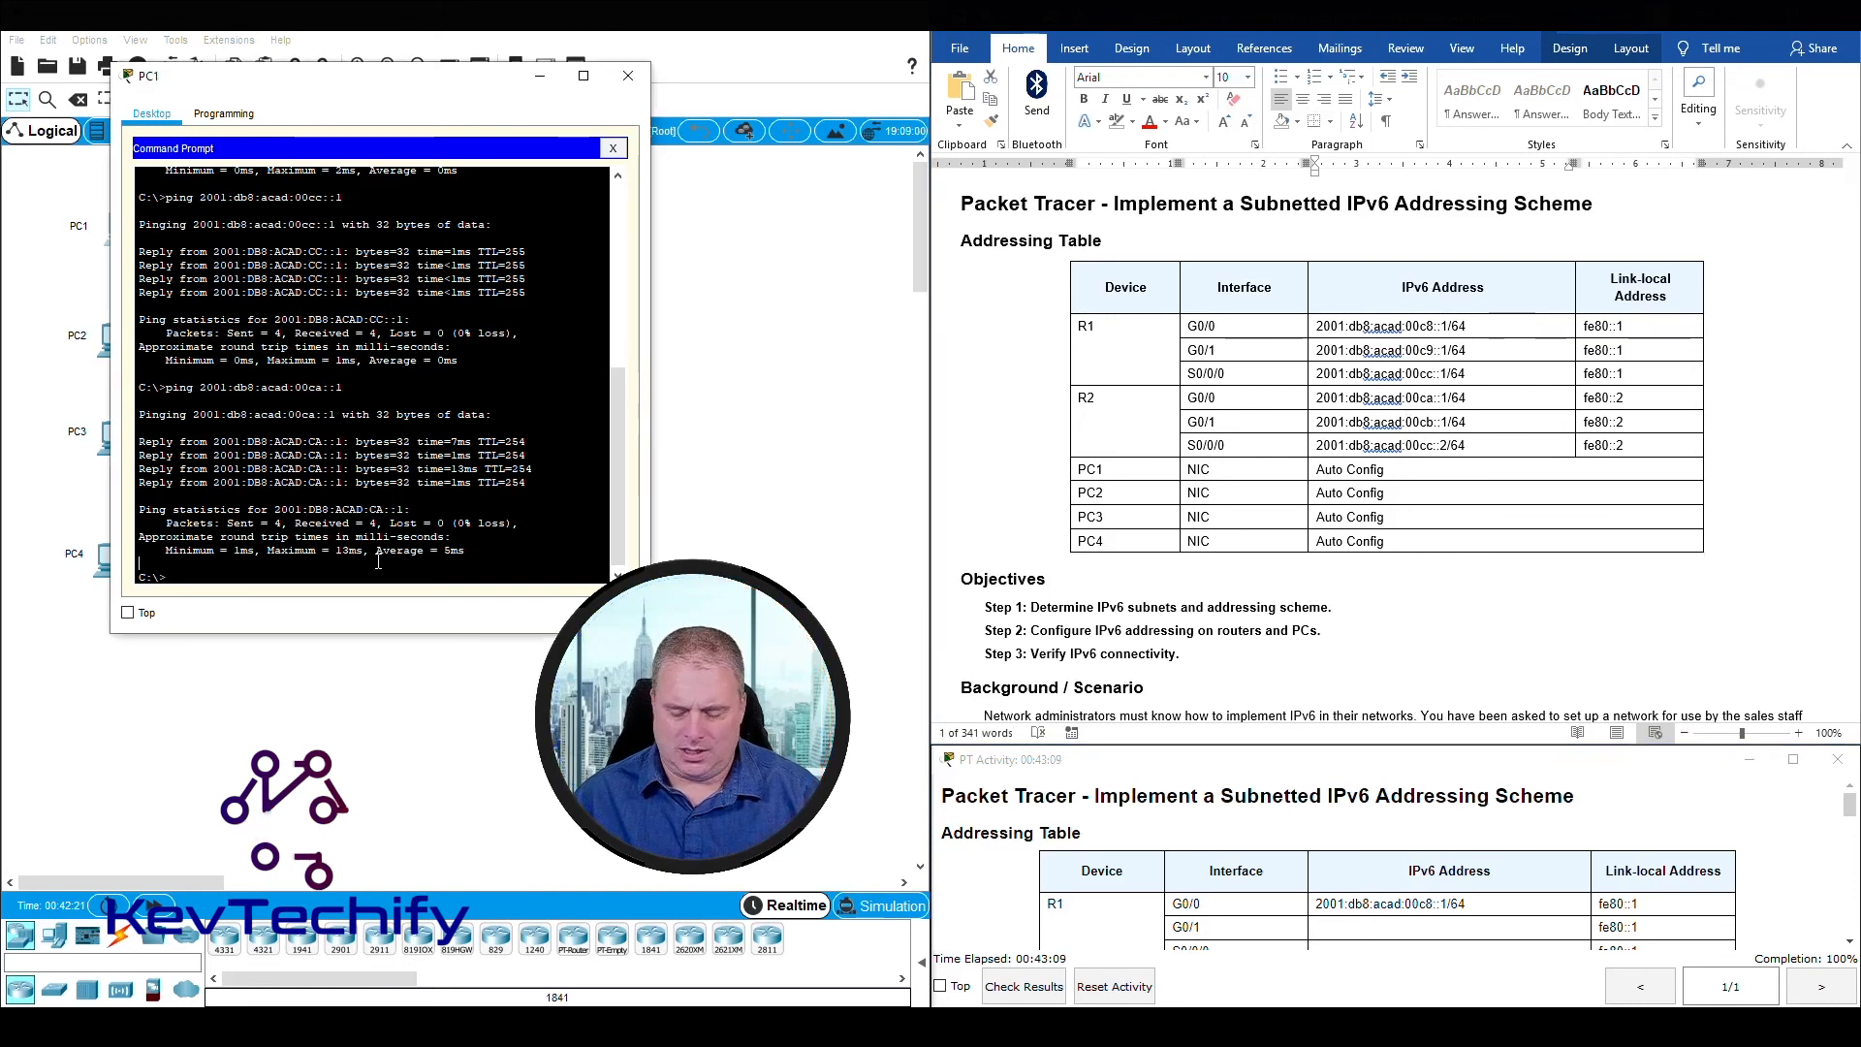
key(Left)
key(Left)
key(Left)
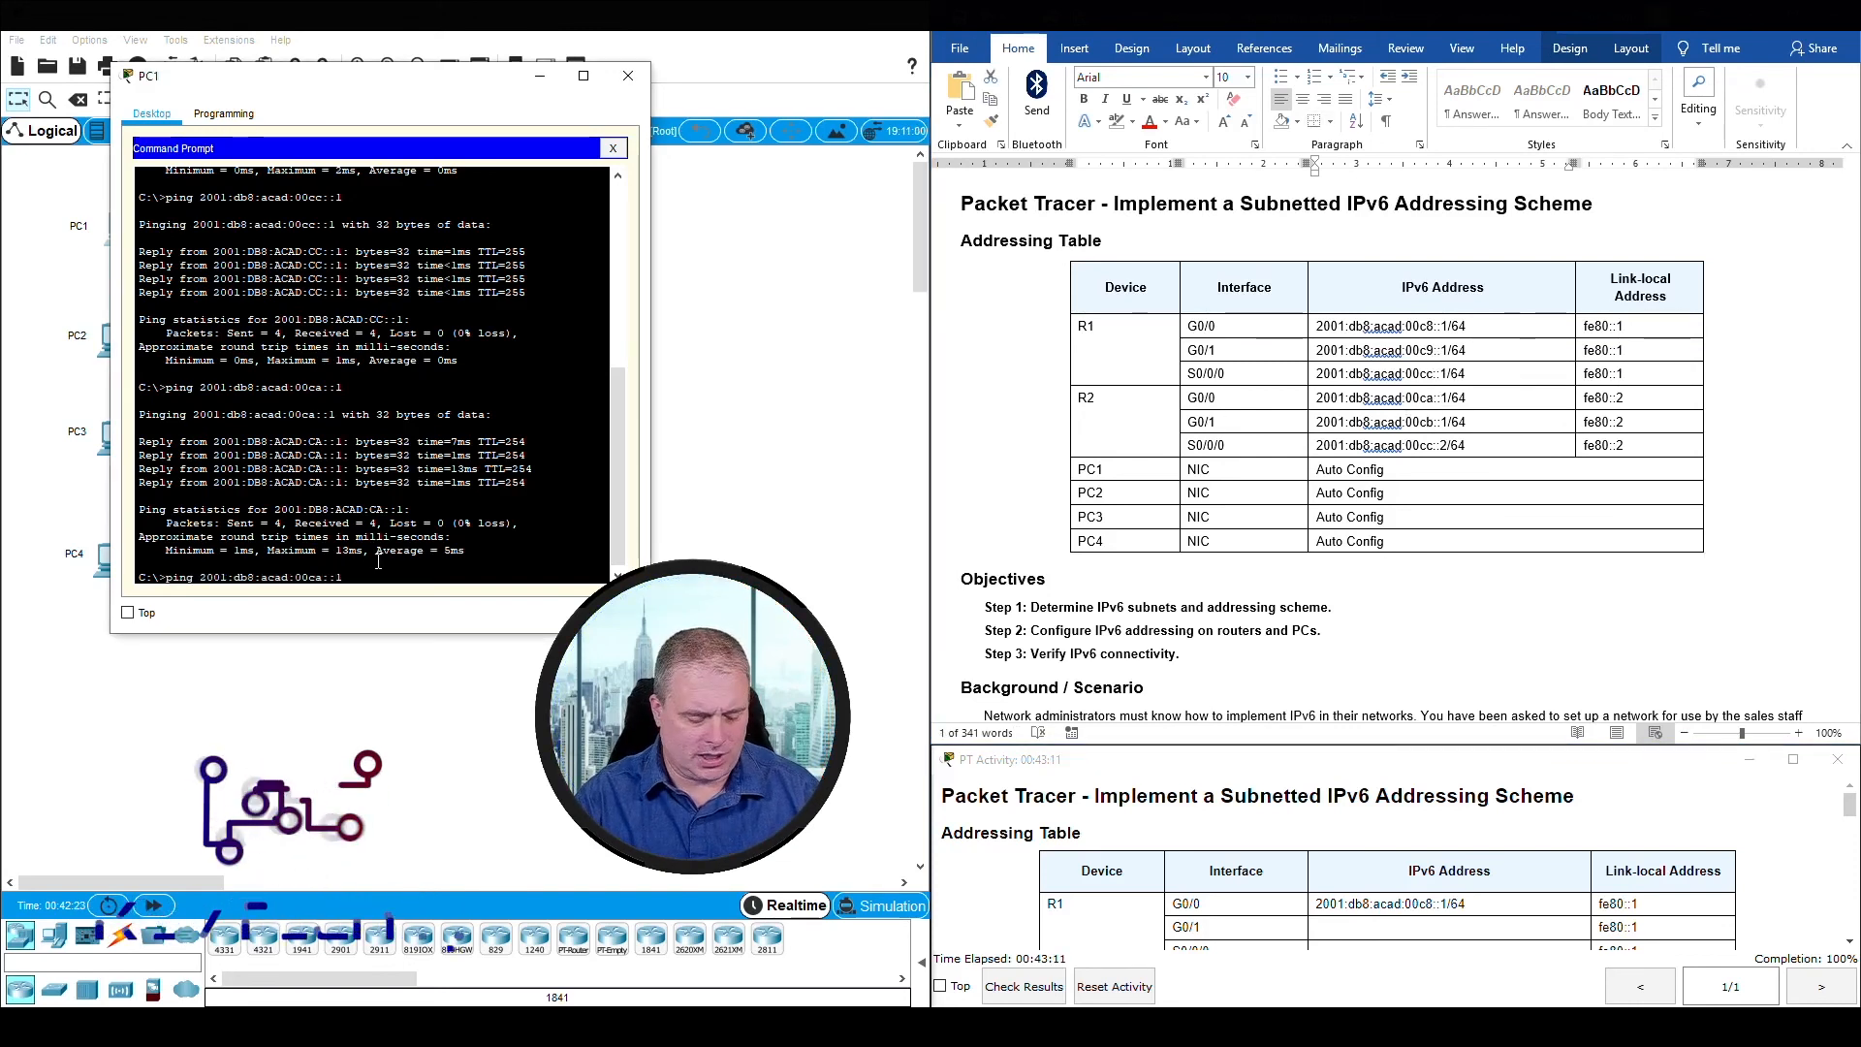
key(BackSpace)
text(b)
key(Return)
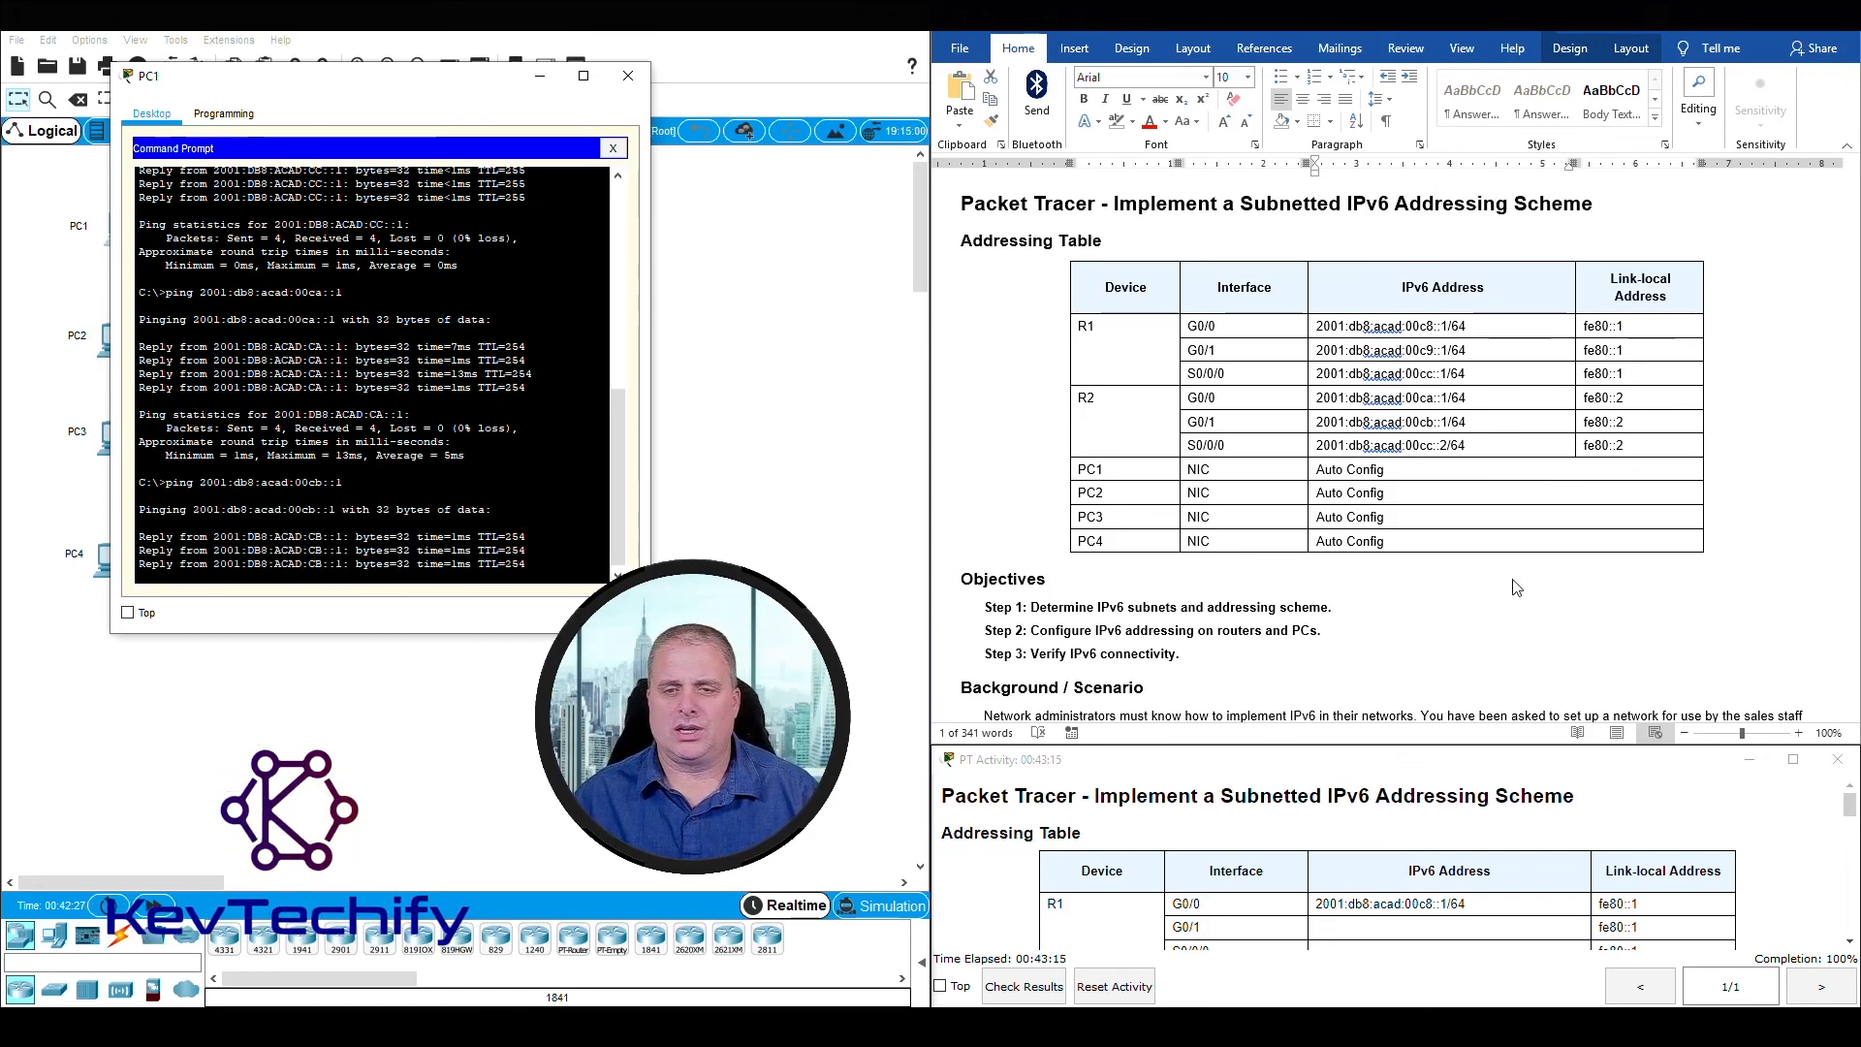
- Highlight R2's S0/0/0 address in the addressing table and ping 2001:db8:acad:00cc::2 from PC1
click(1361, 453)
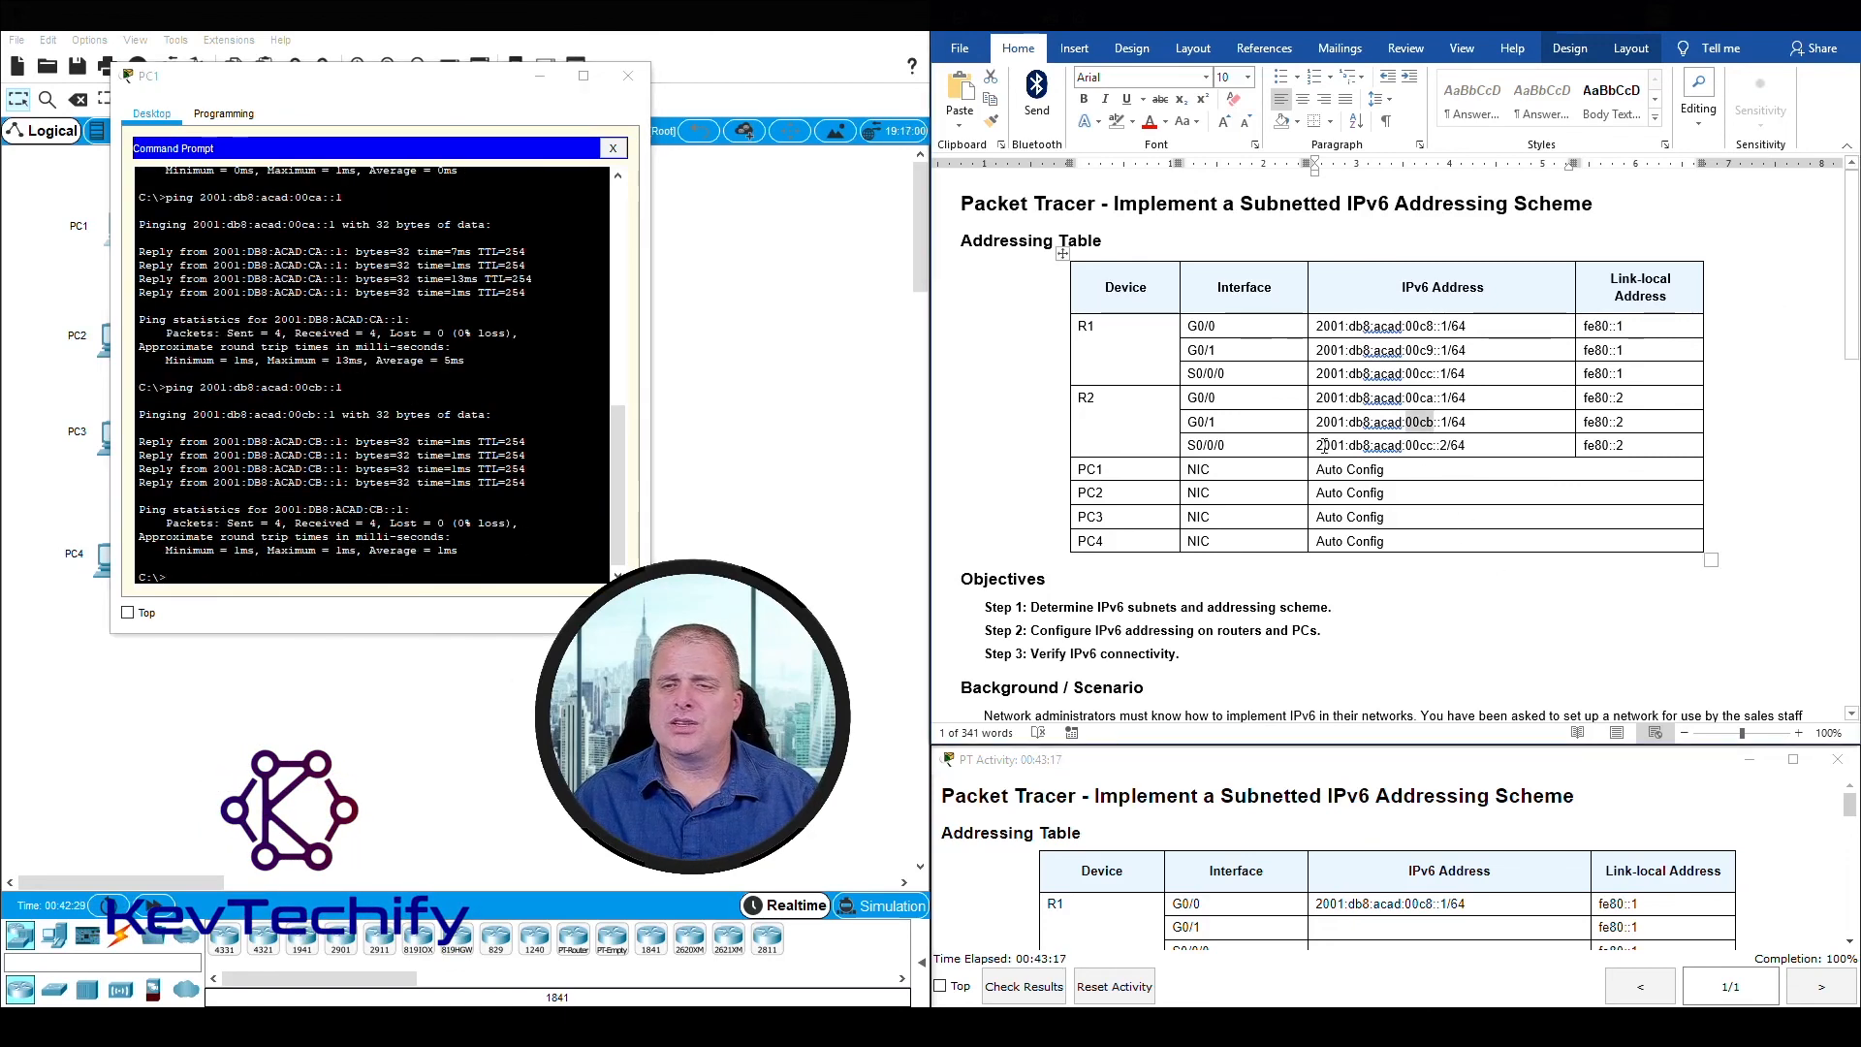
drag(1317, 445, 1483, 442)
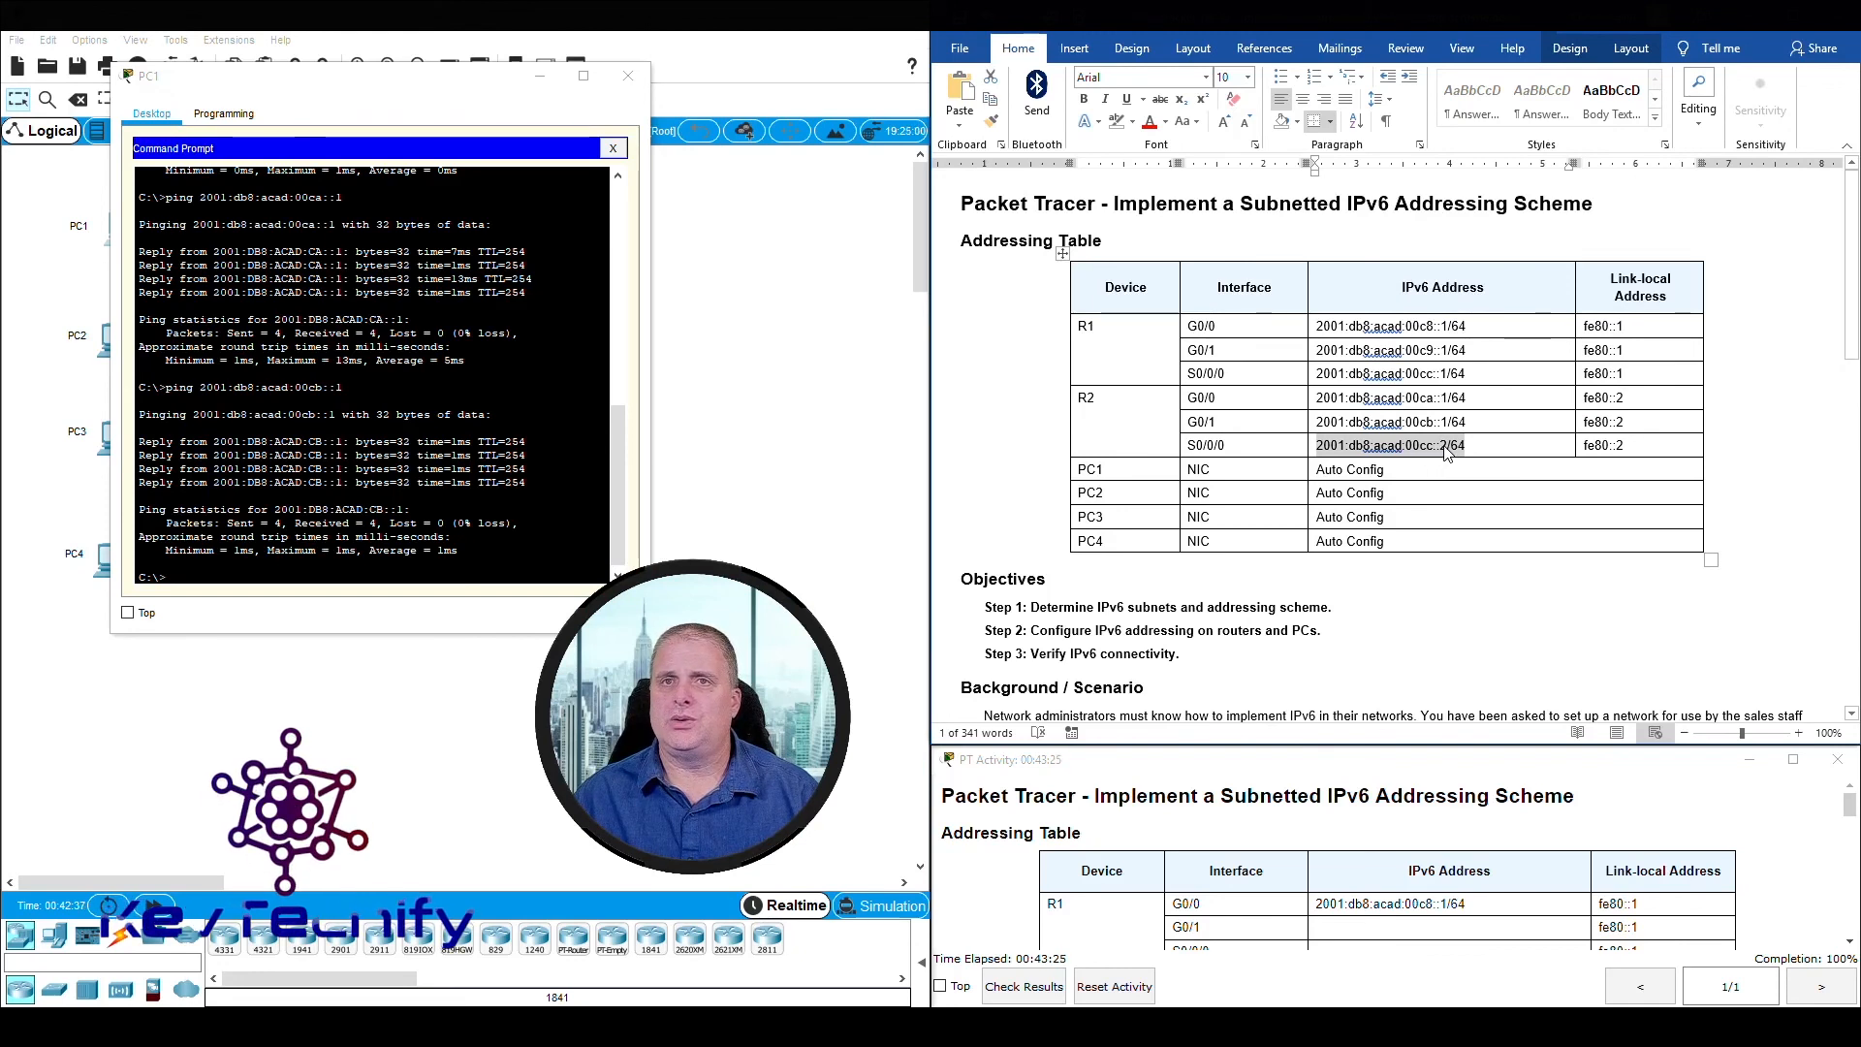
click(505, 570)
key(Up)
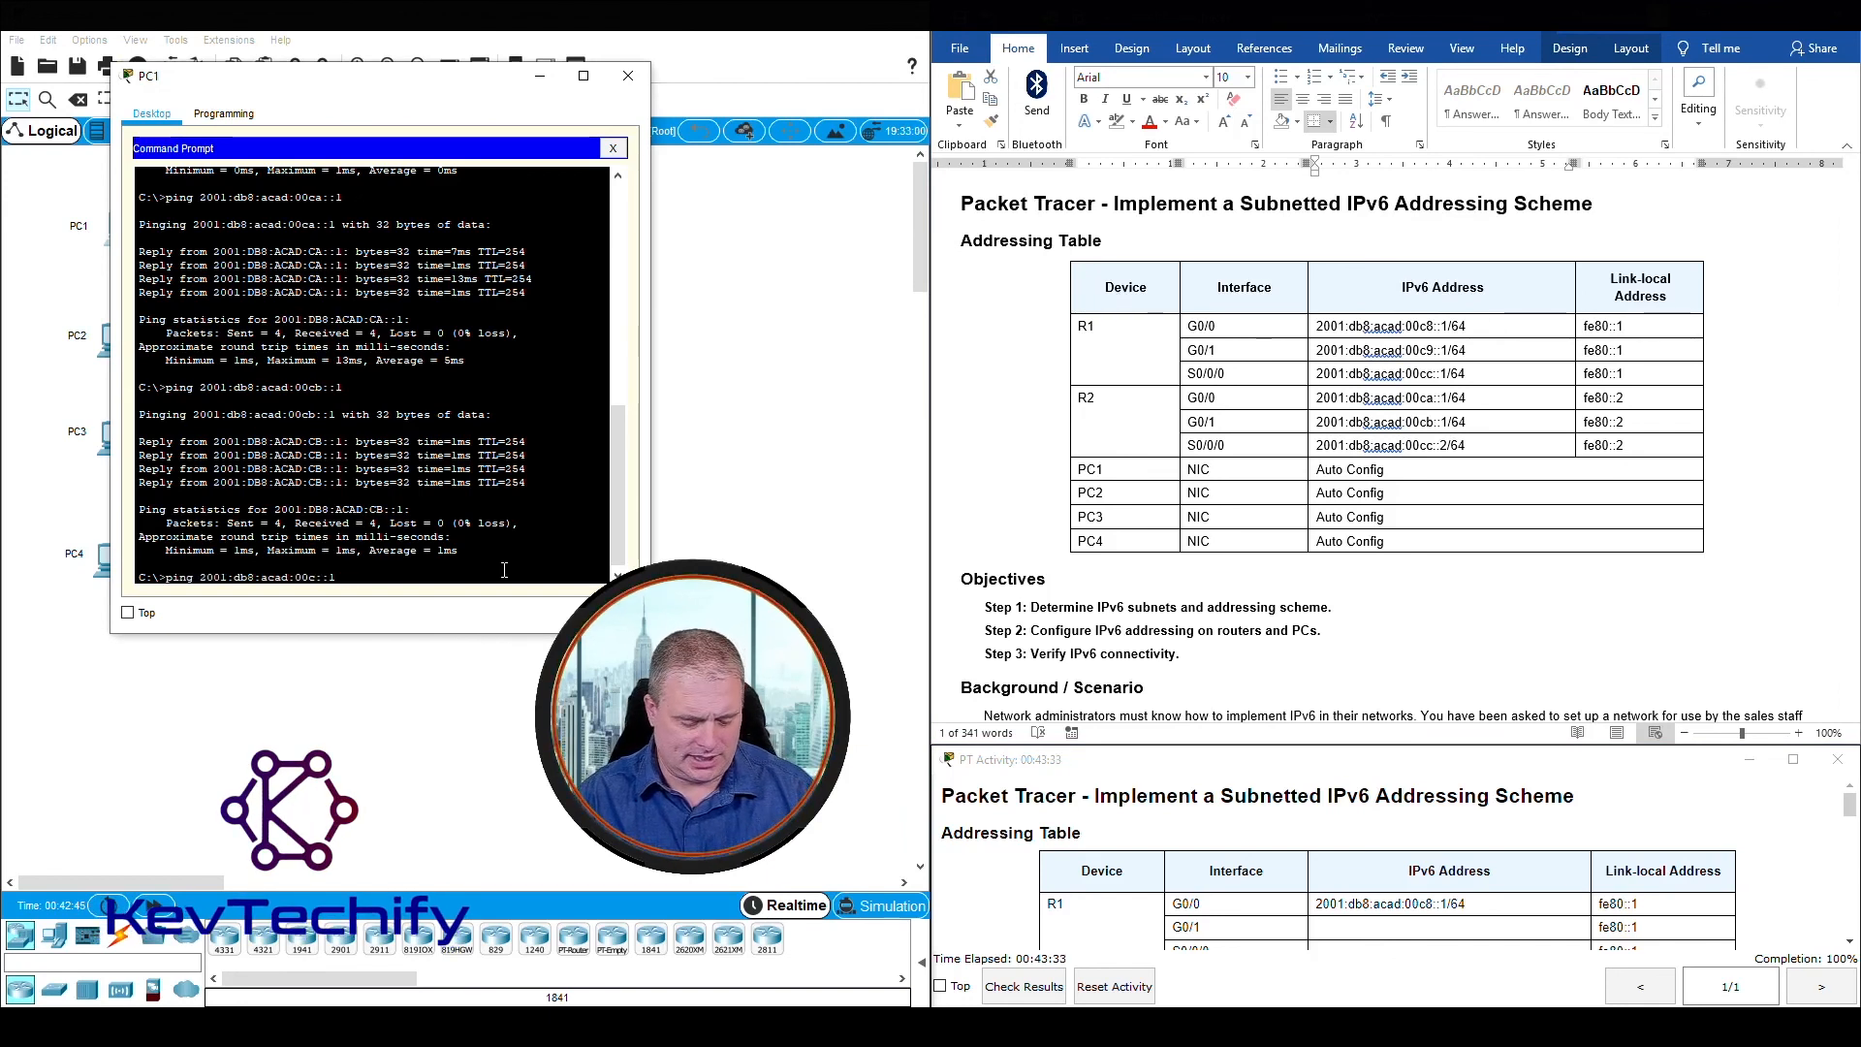
text(c)
key(End)
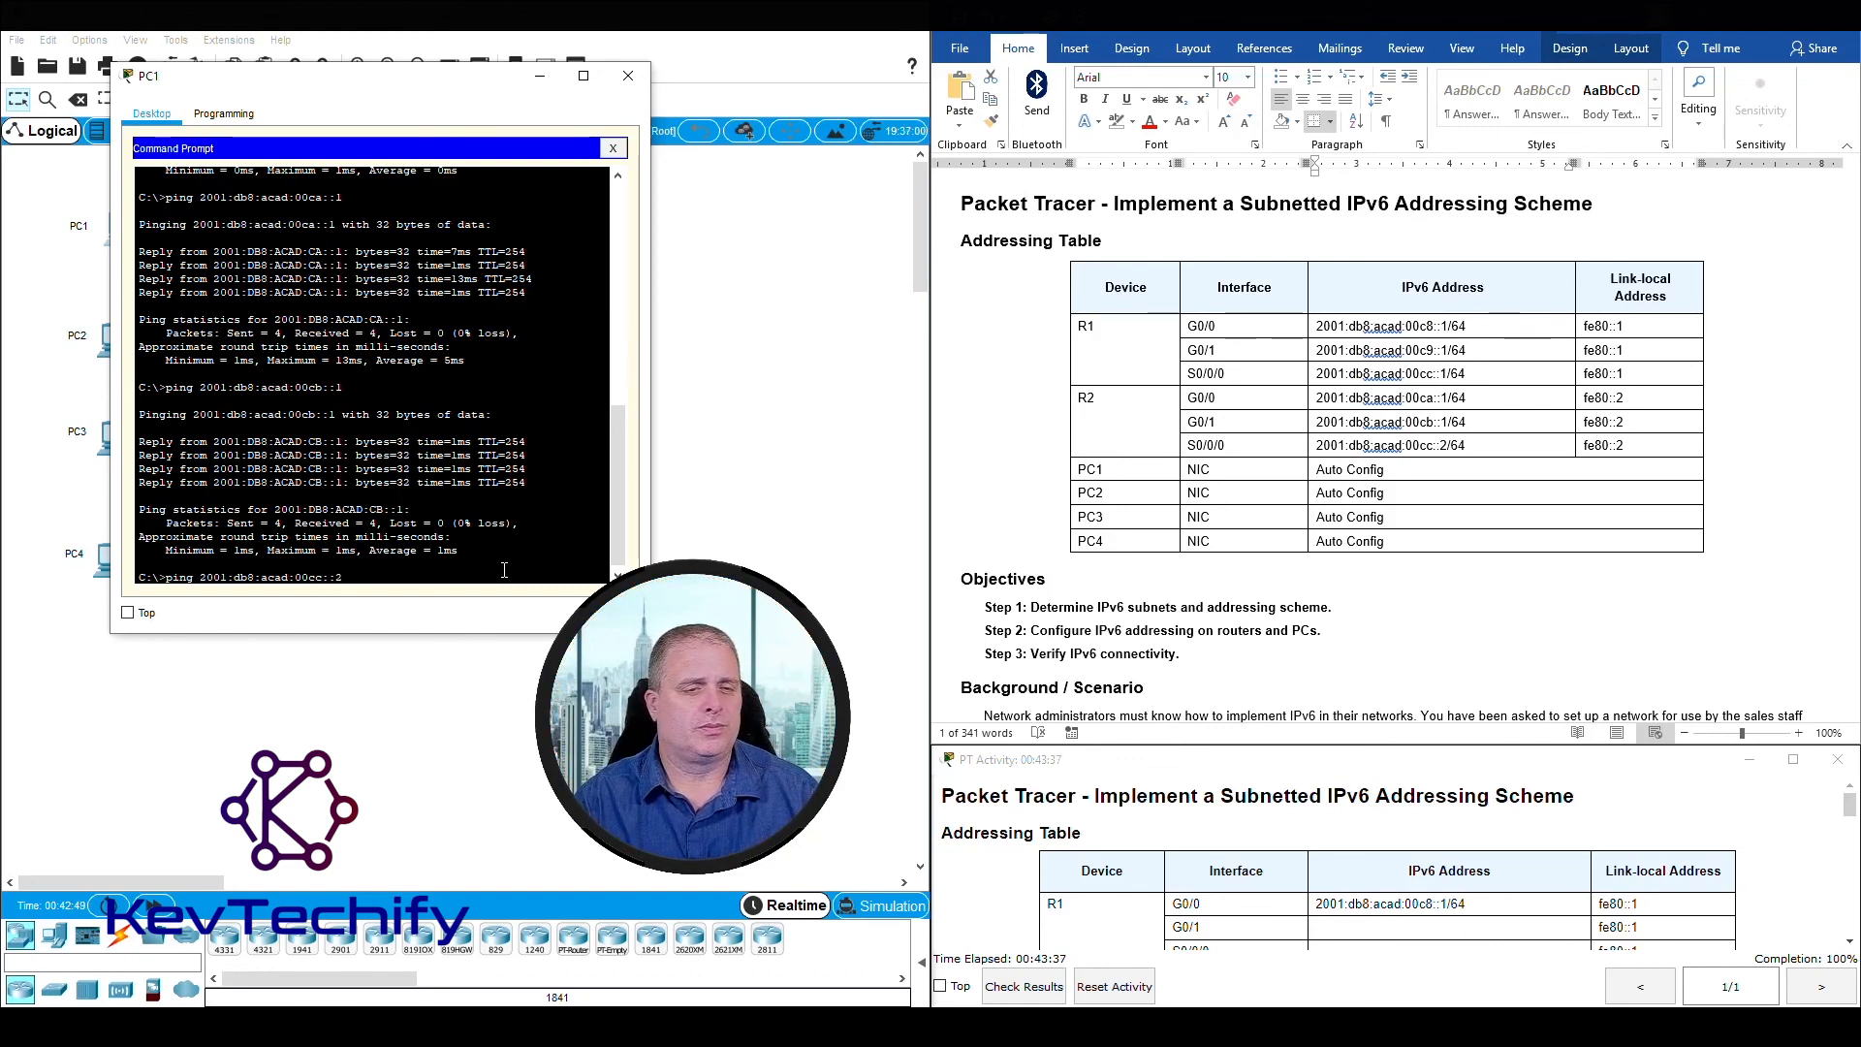
text(2)
key(Return)
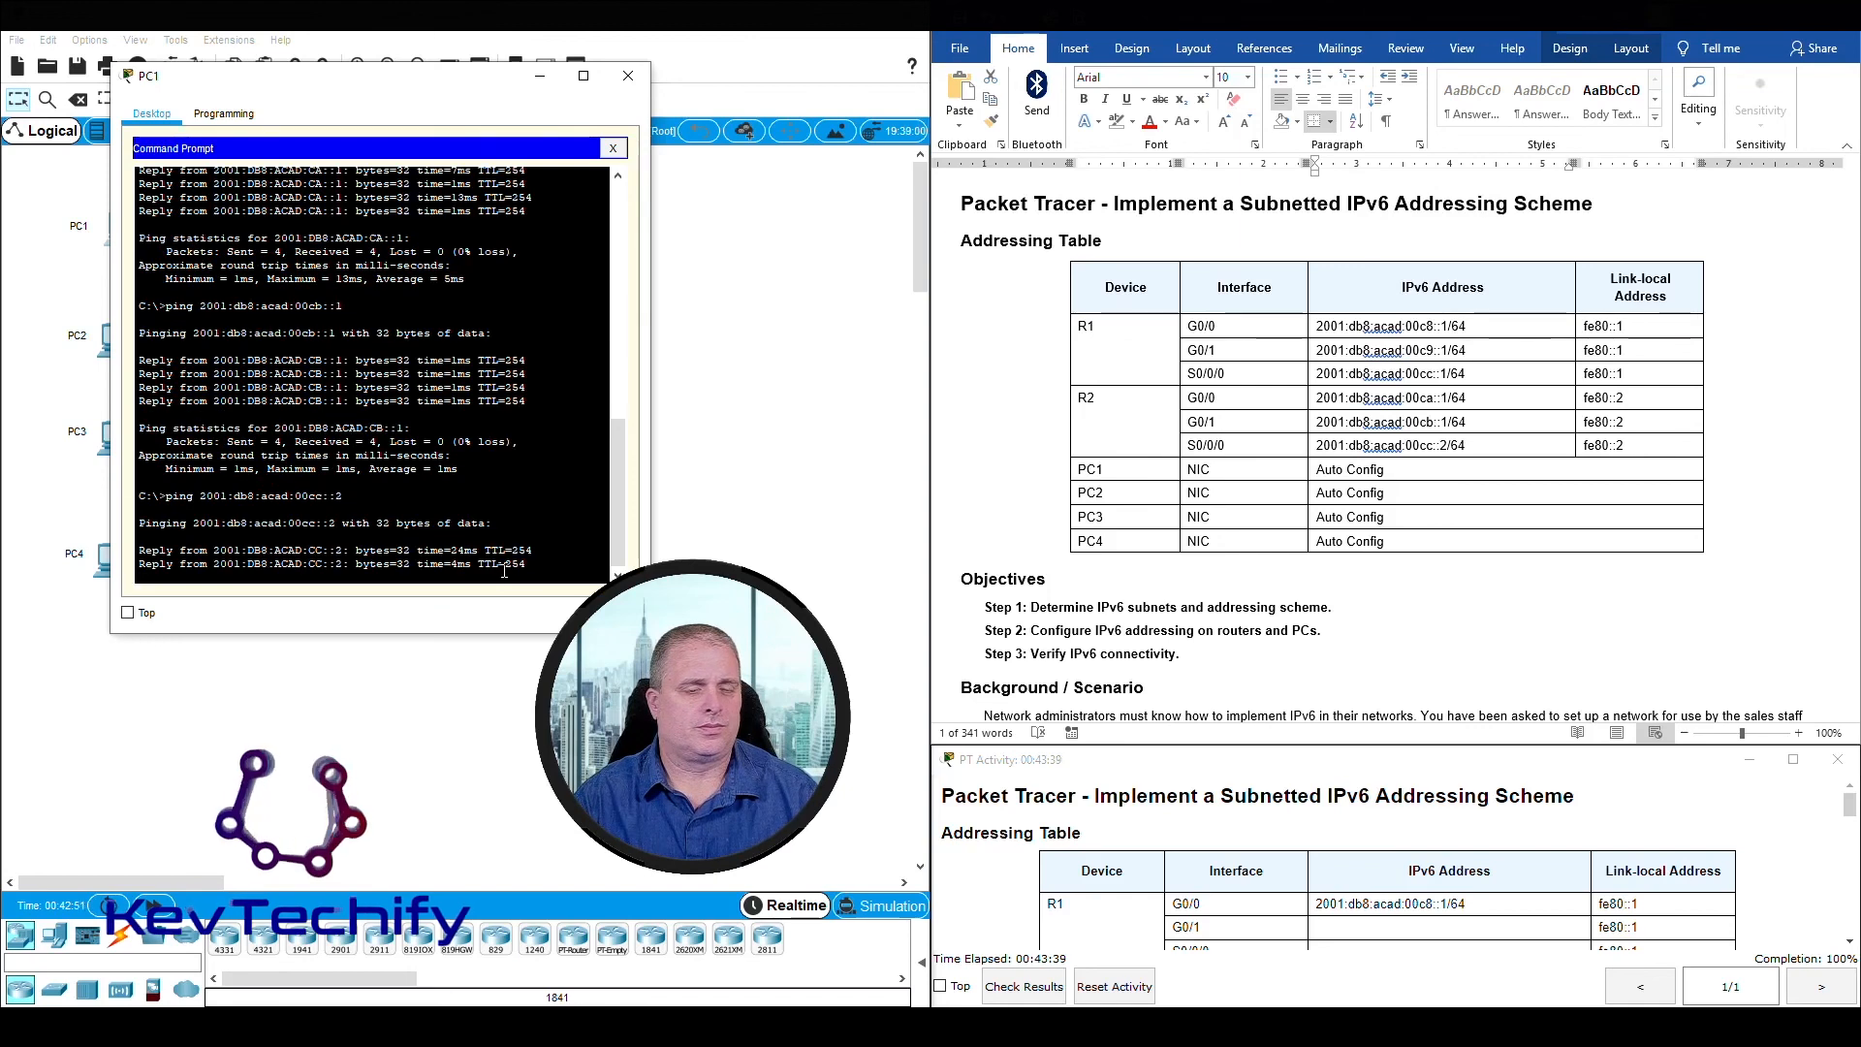